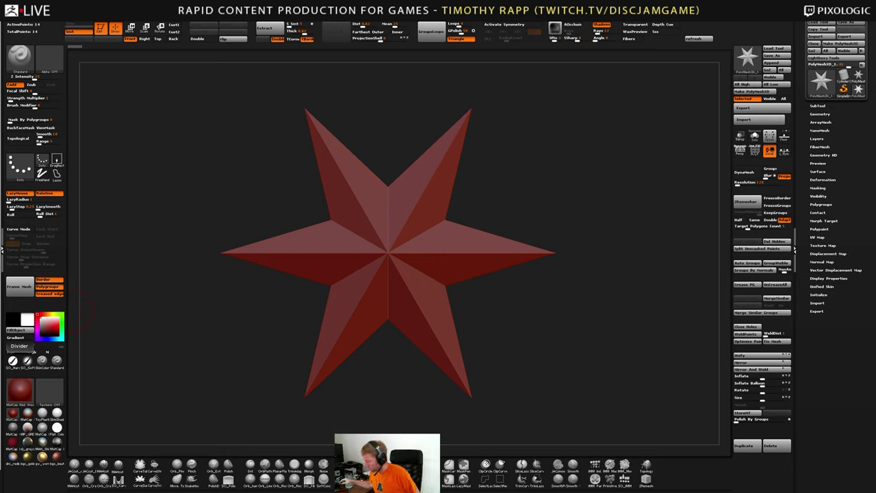
Open the project with the character's leg and sneaker, discarding the changes to the current star project
{"action": "left_click_drag", "start_coordinate": [538, 336], "coordinate": [508, 337]}
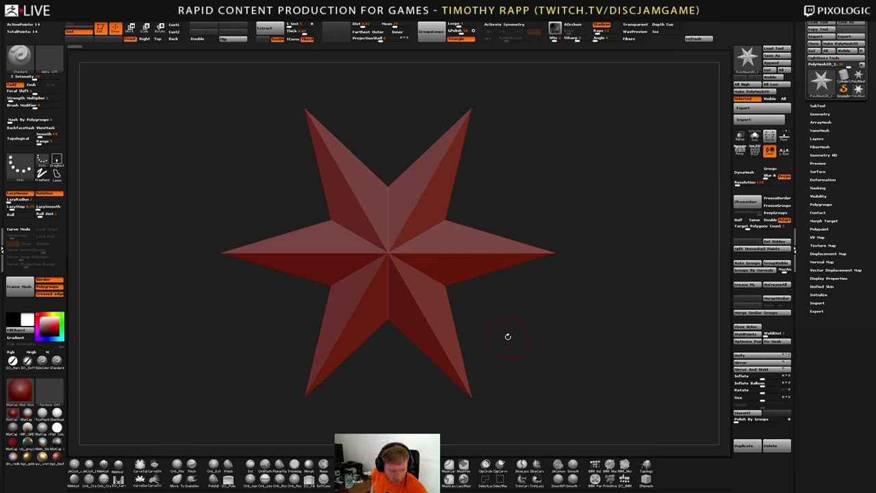
{"action": "mouse_move", "coordinate": [522, 344]}
{"action": "left_mouse_down"}
{"action": "mouse_move", "coordinate": [540, 341]}
{"action": "mouse_move", "coordinate": [525, 331]}
{"action": "left_mouse_up"}
{"action": "key", "text": "ctrl+o"}
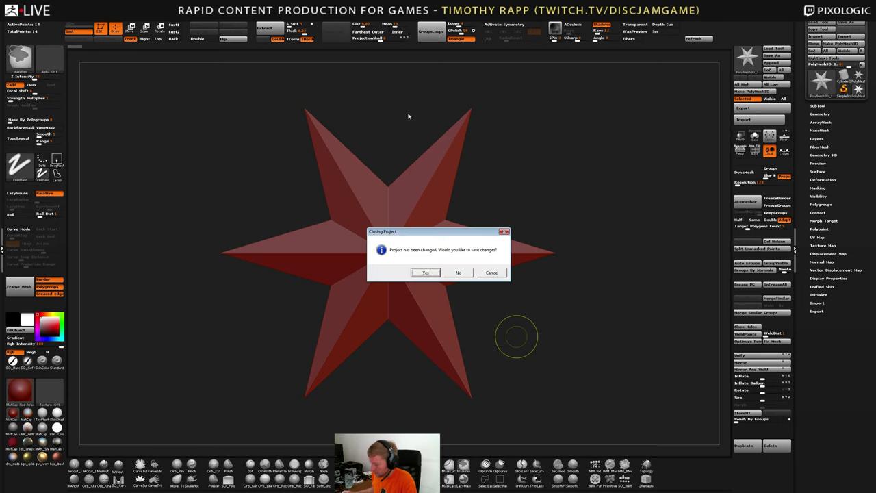
{"action": "left_click", "coordinate": [452, 275]}
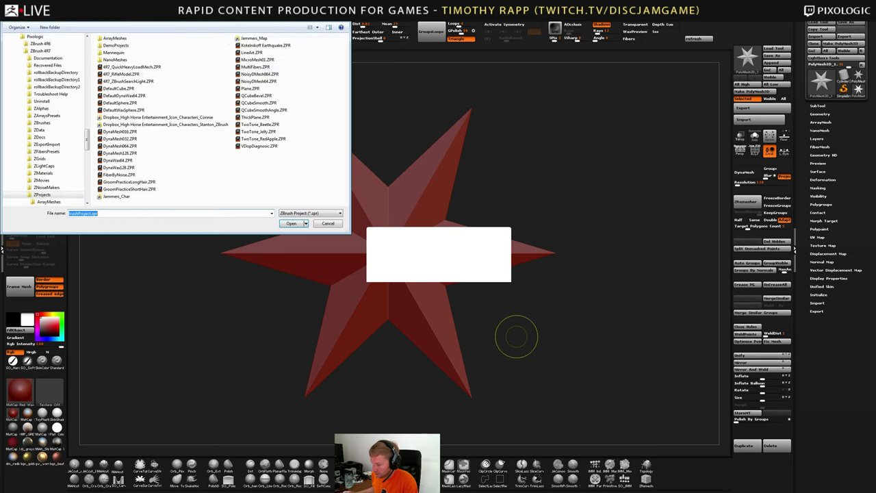
{"action": "left_click_drag", "start_coordinate": [260, 7], "coordinate": [0, 115]}
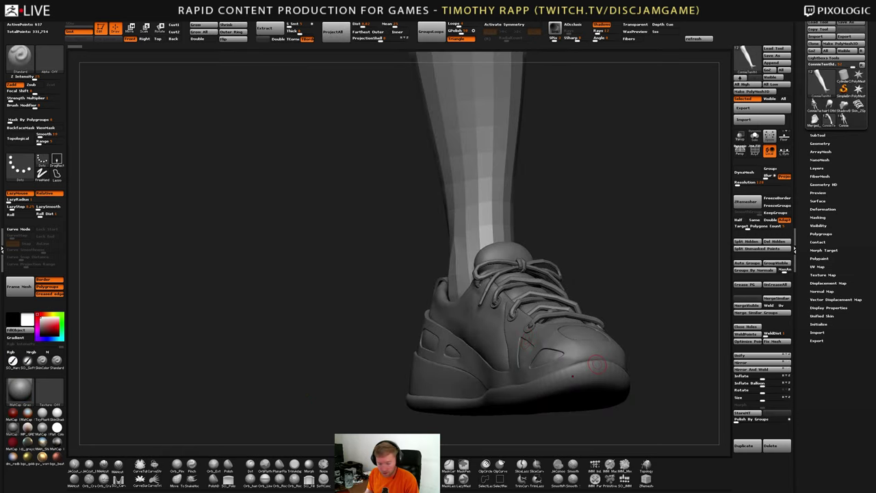
Select the crossed laces mesh on the sneaker and make the ZSphere version of the laces the active subtool
{"action": "key", "text": "f"}
{"action": "left_click_drag", "start_coordinate": [622, 364], "coordinate": [527, 394], "text": "alt"}
{"action": "left_click_drag", "start_coordinate": [520, 362], "coordinate": [472, 370], "text": "alt"}
{"action": "left_click_drag", "start_coordinate": [475, 312], "coordinate": [483, 353], "text": "alt"}
{"action": "left_click", "coordinate": [484, 330], "text": "alt"}
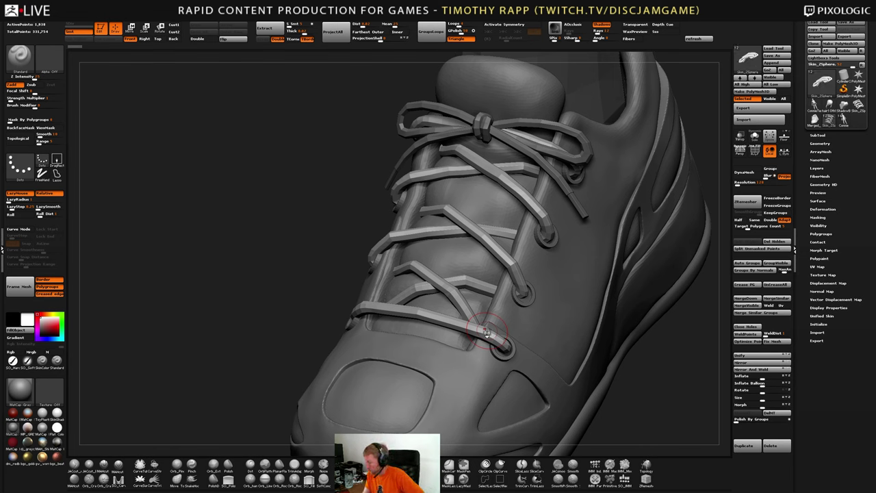
{"action": "left_click", "coordinate": [818, 136]}
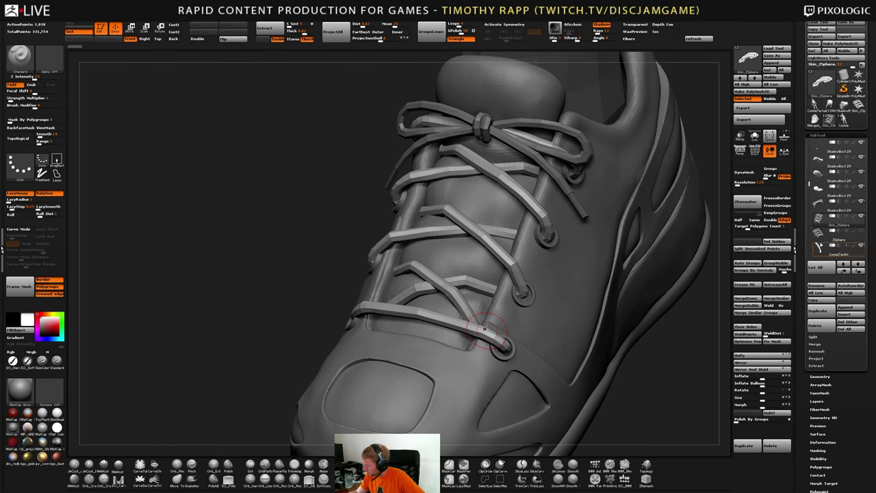
{"action": "left_click", "coordinate": [823, 238]}
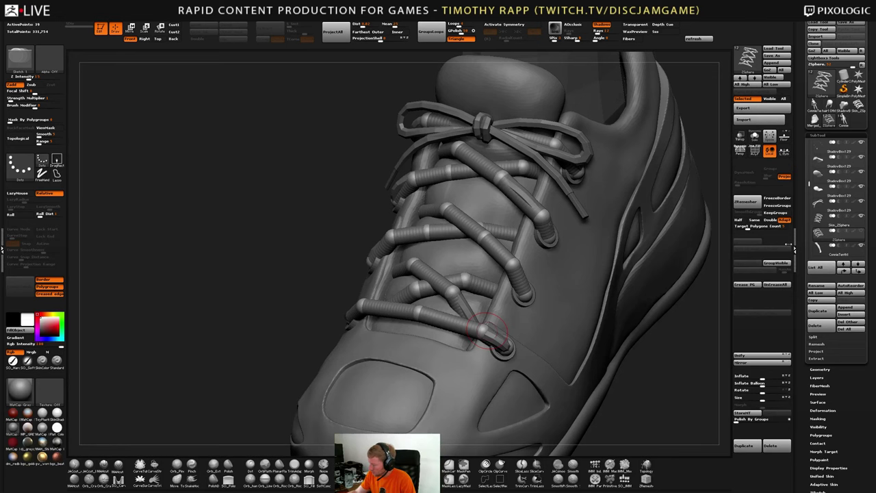
Turn on transparency, select the tied lace bow and check its mesh with the polyframe display
{"action": "left_click", "coordinate": [740, 137]}
{"action": "left_click_drag", "start_coordinate": [523, 342], "coordinate": [464, 231]}
{"action": "key", "text": "shift+f"}
{"action": "left_click_drag", "start_coordinate": [472, 295], "coordinate": [530, 340]}
{"action": "left_click", "coordinate": [530, 341], "text": "alt"}
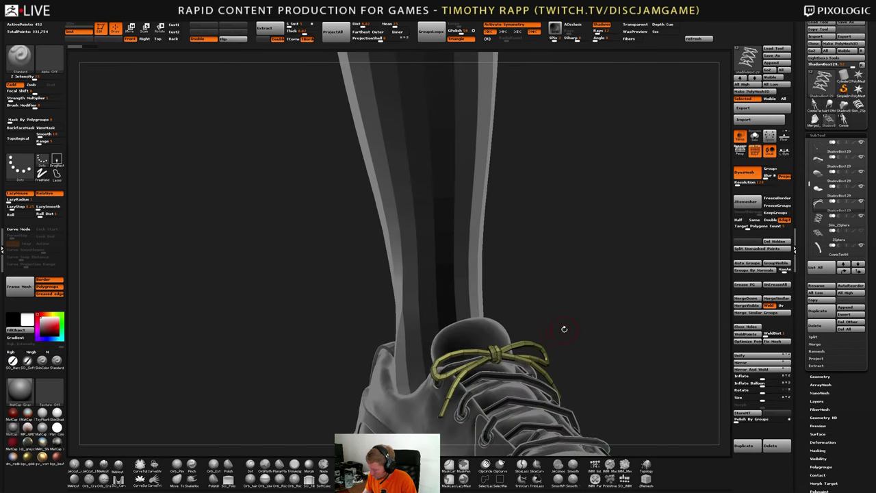
{"action": "left_click_drag", "start_coordinate": [608, 350], "coordinate": [580, 326], "text": "alt"}
{"action": "key", "text": "shift+f"}
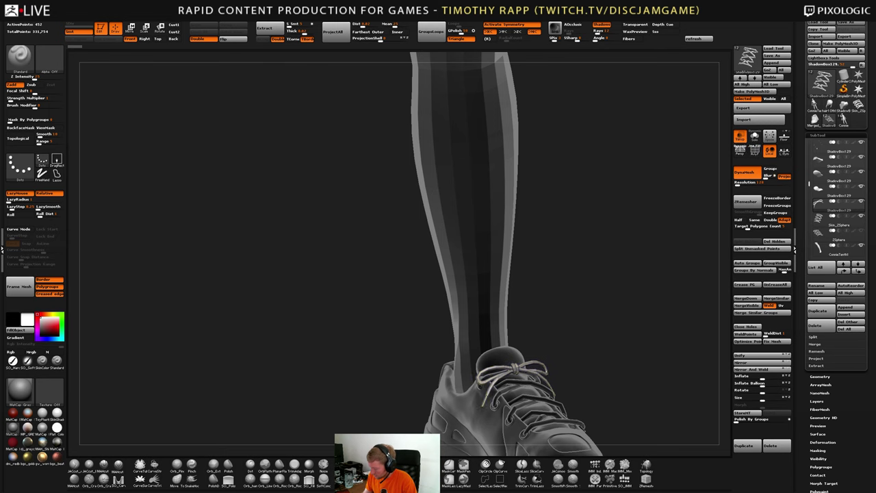
Select the shoe's overlay panel with the cutouts and turn off transparency
{"action": "left_click_drag", "start_coordinate": [593, 371], "coordinate": [563, 384], "text": "alt"}
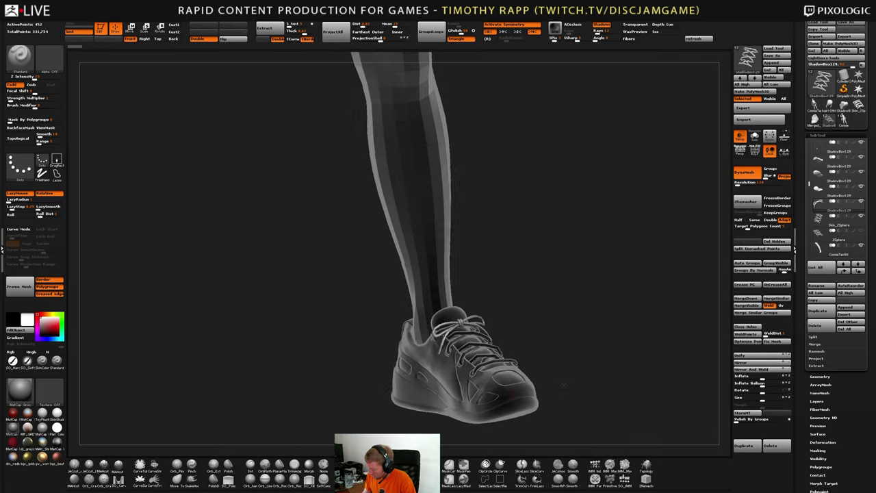
{"action": "left_click", "coordinate": [522, 390], "text": "alt"}
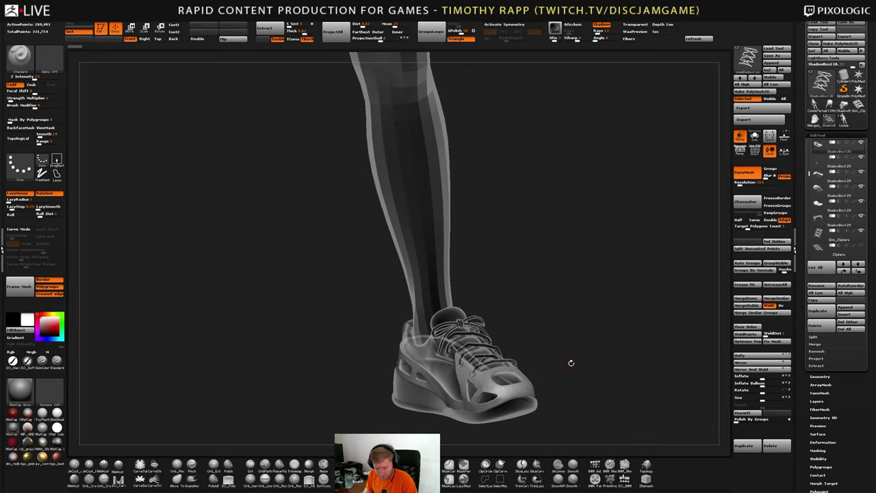
{"action": "left_click", "coordinate": [740, 137]}
Examine the sneaker's overlay panels, laces and sole from the side, close up and front
{"action": "left_click_drag", "start_coordinate": [560, 362], "coordinate": [537, 393]}
{"action": "left_click_drag", "start_coordinate": [349, 398], "coordinate": [457, 338]}
{"action": "mouse_move", "coordinate": [375, 385]}
{"action": "left_mouse_down"}
{"action": "mouse_move", "coordinate": [409, 376]}
{"action": "mouse_move", "coordinate": [369, 397]}
{"action": "mouse_move", "coordinate": [367, 408]}
{"action": "mouse_move", "coordinate": [400, 387]}
{"action": "mouse_move", "coordinate": [384, 369]}
{"action": "mouse_move", "coordinate": [396, 372]}
{"action": "mouse_move", "coordinate": [317, 370]}
{"action": "mouse_move", "coordinate": [384, 376]}
{"action": "left_mouse_up"}
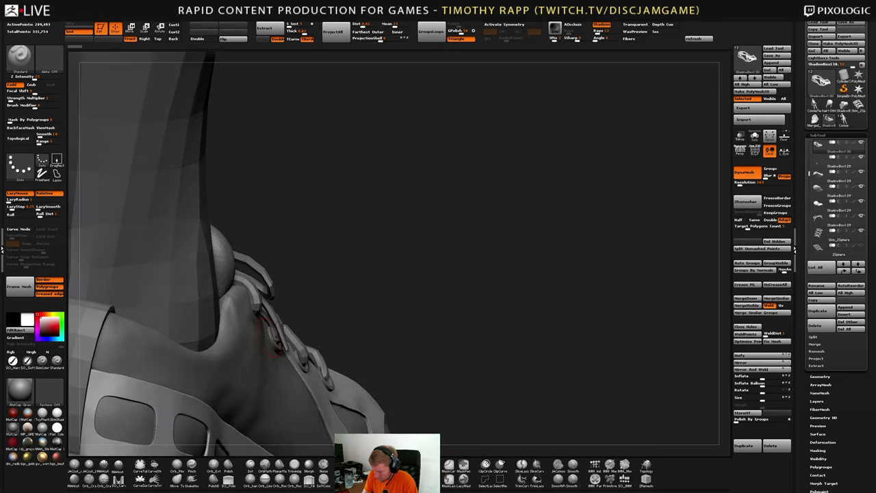
{"action": "left_click_drag", "start_coordinate": [445, 381], "coordinate": [410, 384]}
{"action": "right_click_drag", "start_coordinate": [410, 384], "coordinate": [459, 361]}
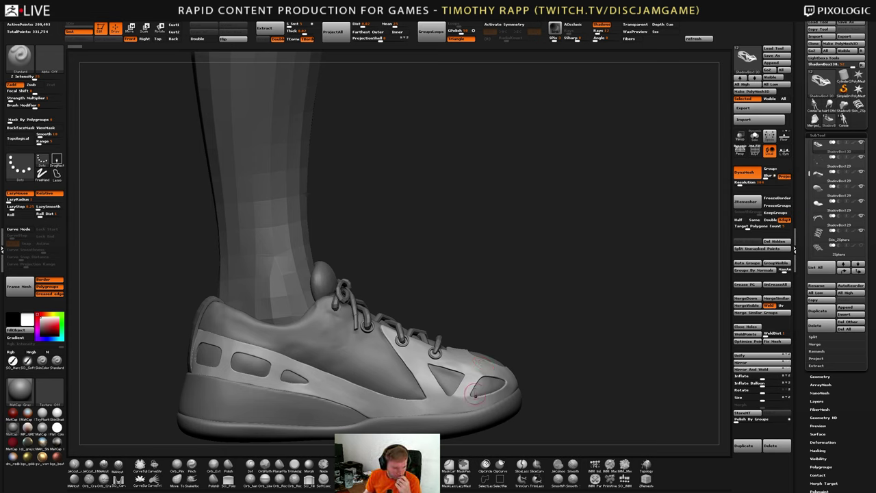
{"action": "mouse_move", "coordinate": [483, 363]}
{"action": "right_mouse_down"}
{"action": "mouse_move", "coordinate": [606, 366]}
{"action": "mouse_move", "coordinate": [567, 371]}
{"action": "mouse_move", "coordinate": [561, 352]}
{"action": "mouse_move", "coordinate": [483, 375]}
{"action": "mouse_move", "coordinate": [562, 375]}
{"action": "right_mouse_up"}
{"action": "right_click_drag", "start_coordinate": [480, 396], "coordinate": [480, 369], "text": "ctrl"}
{"action": "right_click_drag", "start_coordinate": [481, 369], "coordinate": [426, 371]}
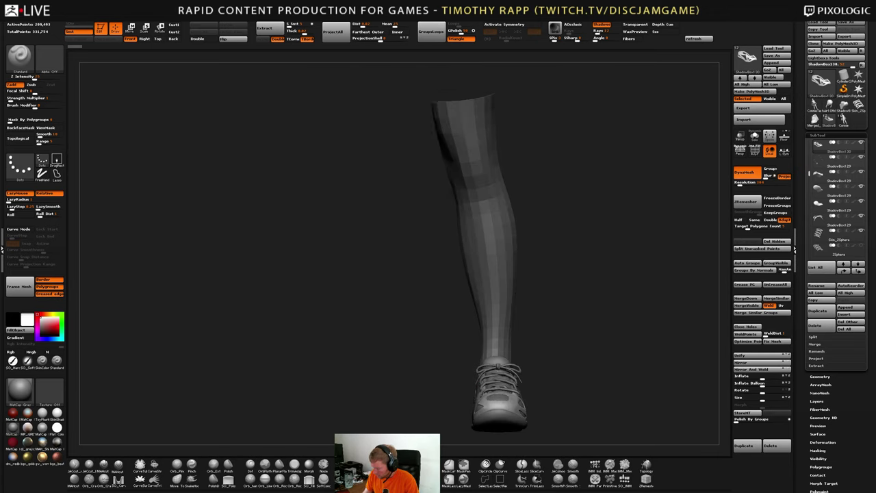
Select the leg subtool and unhide the whole body mesh to compare the bare foot with the shoe
{"action": "right_click_drag", "start_coordinate": [493, 319], "coordinate": [490, 332], "text": "alt"}
{"action": "left_click", "coordinate": [508, 335], "text": "alt"}
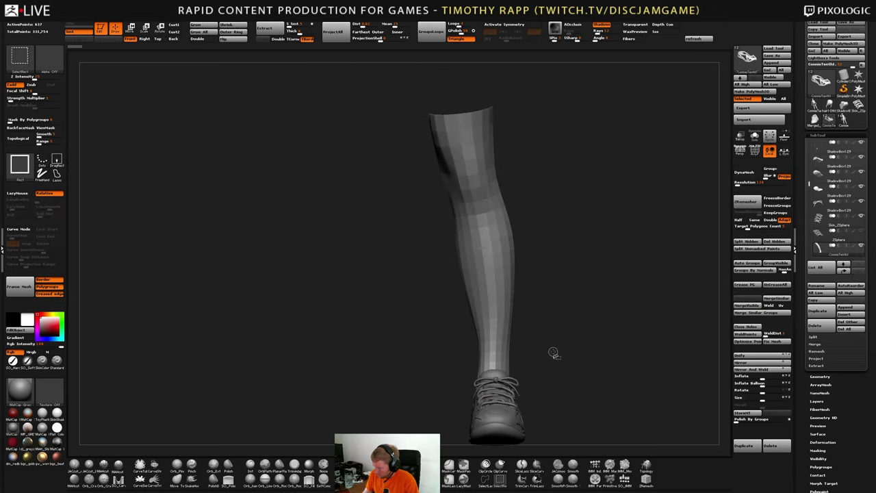
{"action": "left_click", "coordinate": [573, 360], "text": "ctrl+shift"}
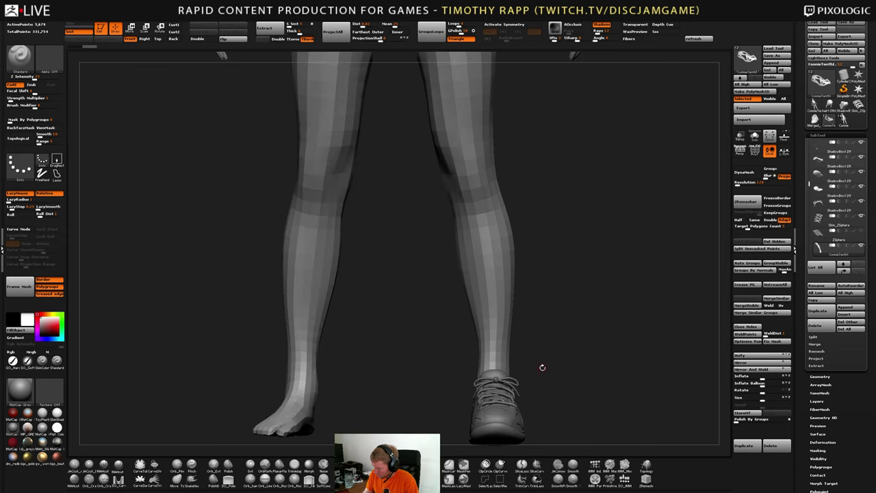
{"action": "right_click_drag", "start_coordinate": [542, 368], "coordinate": [588, 370]}
{"action": "right_click_drag", "start_coordinate": [518, 412], "coordinate": [517, 379], "text": "alt"}
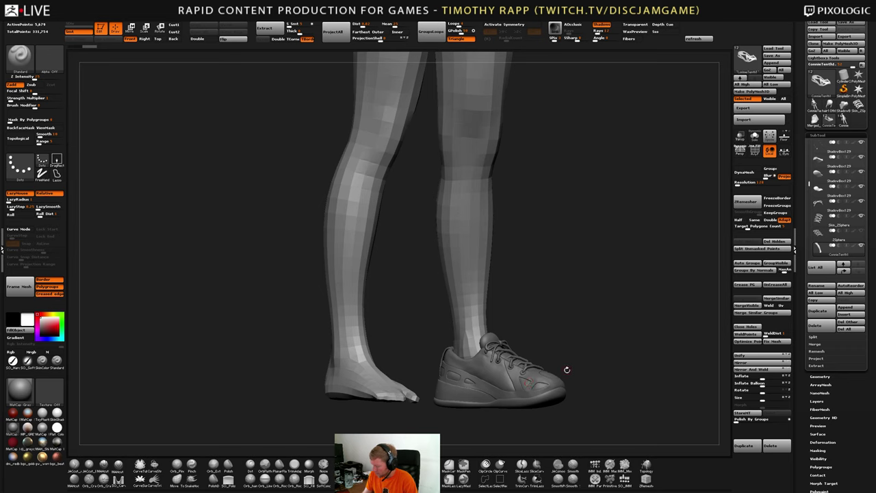
Isolate the shoed leg, hiding the rest of the body mesh
{"action": "mouse_move", "coordinate": [567, 370]}
{"action": "left_mouse_down"}
{"action": "mouse_move", "coordinate": [512, 366]}
{"action": "mouse_move", "coordinate": [515, 379]}
{"action": "mouse_move", "coordinate": [530, 370]}
{"action": "mouse_move", "coordinate": [494, 370]}
{"action": "mouse_move", "coordinate": [529, 347]}
{"action": "mouse_move", "coordinate": [523, 375]}
{"action": "mouse_move", "coordinate": [494, 382]}
{"action": "left_mouse_up"}
{"action": "left_click", "coordinate": [470, 311], "text": "ctrl+shift"}
{"action": "mouse_move", "coordinate": [514, 374]}
{"action": "left_mouse_down", "text": "shift"}
{"action": "mouse_move", "coordinate": [576, 363]}
{"action": "mouse_move", "coordinate": [541, 362]}
{"action": "mouse_move", "coordinate": [537, 372]}
{"action": "mouse_move", "coordinate": [577, 367]}
{"action": "mouse_move", "coordinate": [543, 369]}
{"action": "mouse_move", "coordinate": [551, 374]}
{"action": "left_mouse_up", "text": "shift"}
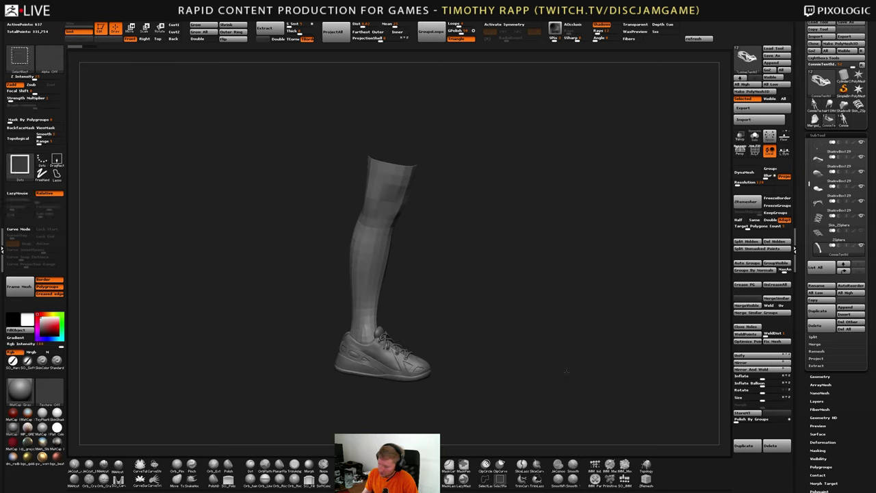
Reveal the whole body mesh and undo it to return to the isolated leg
{"action": "left_click", "coordinate": [567, 371], "text": "ctrl+shift"}
{"action": "mouse_move", "coordinate": [495, 384]}
{"action": "left_mouse_down"}
{"action": "mouse_move", "coordinate": [559, 364]}
{"action": "mouse_move", "coordinate": [557, 355]}
{"action": "mouse_move", "coordinate": [538, 373]}
{"action": "mouse_move", "coordinate": [554, 365]}
{"action": "mouse_move", "coordinate": [537, 390]}
{"action": "mouse_move", "coordinate": [534, 365]}
{"action": "left_mouse_up"}
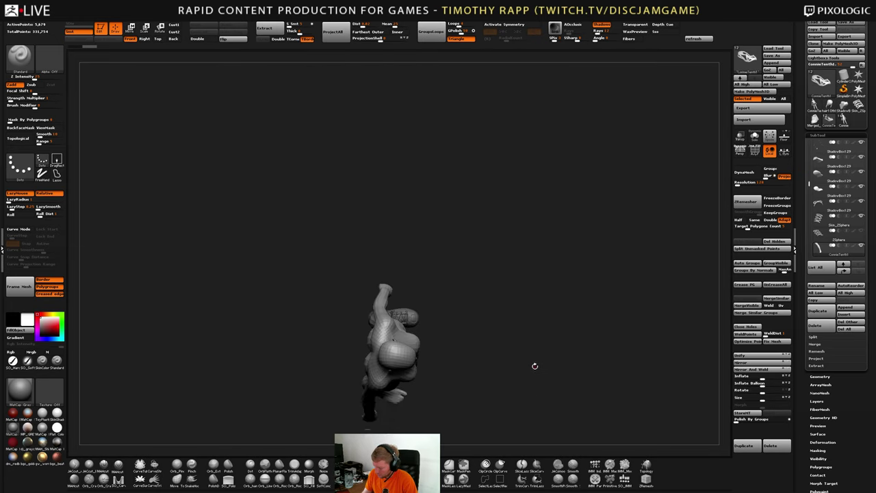
{"action": "left_click_drag", "start_coordinate": [533, 411], "coordinate": [475, 352]}
{"action": "key", "text": "ctrl+z"}
{"action": "key", "text": "f"}
{"action": "left_click_drag", "start_coordinate": [476, 351], "coordinate": [453, 359]}
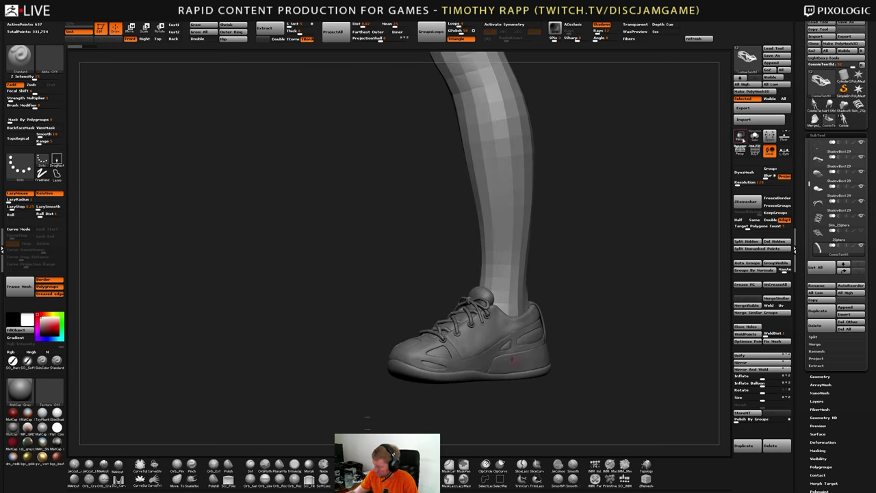
Turn on transparency and examine how the foot fits inside the shoe from the side and back
{"action": "left_click", "coordinate": [742, 140]}
{"action": "left_click_drag", "start_coordinate": [587, 293], "coordinate": [501, 354], "text": "shift"}
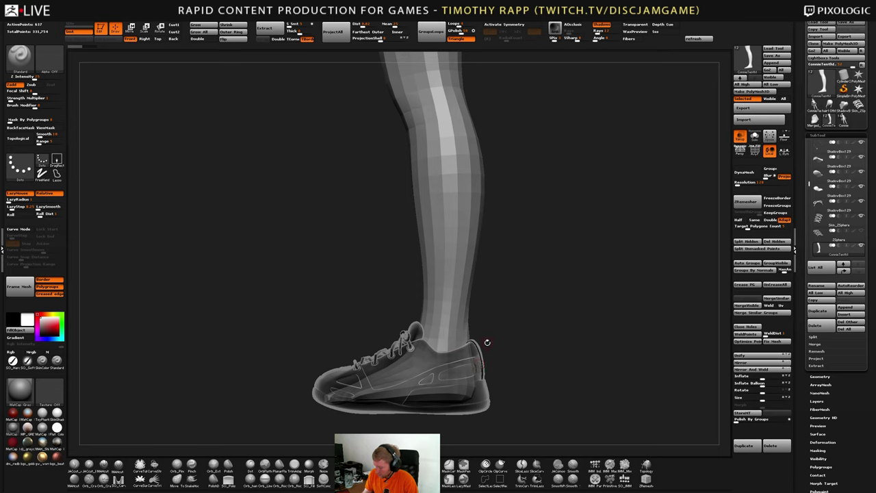
{"action": "left_click_drag", "start_coordinate": [512, 362], "coordinate": [576, 372]}
{"action": "left_click_drag", "start_coordinate": [626, 354], "coordinate": [540, 370]}
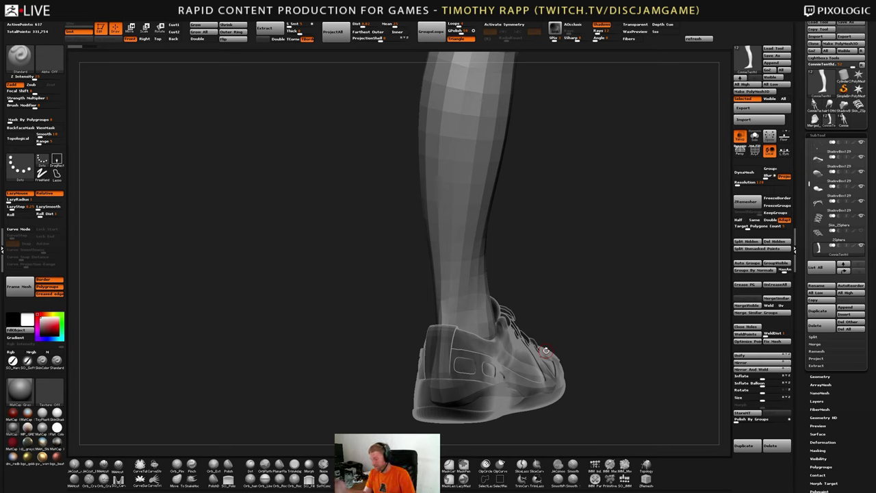
{"action": "mouse_move", "coordinate": [521, 366]}
{"action": "right_mouse_down"}
{"action": "mouse_move", "coordinate": [518, 375]}
{"action": "mouse_move", "coordinate": [532, 373]}
{"action": "mouse_move", "coordinate": [513, 362]}
{"action": "right_mouse_up"}
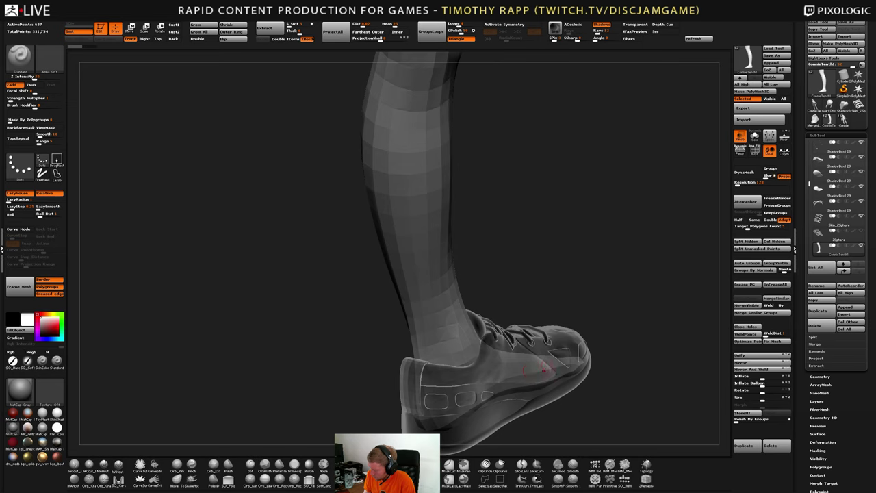
{"action": "left_click_drag", "start_coordinate": [542, 370], "coordinate": [535, 371]}
{"action": "right_click_drag", "start_coordinate": [535, 370], "coordinate": [541, 357]}
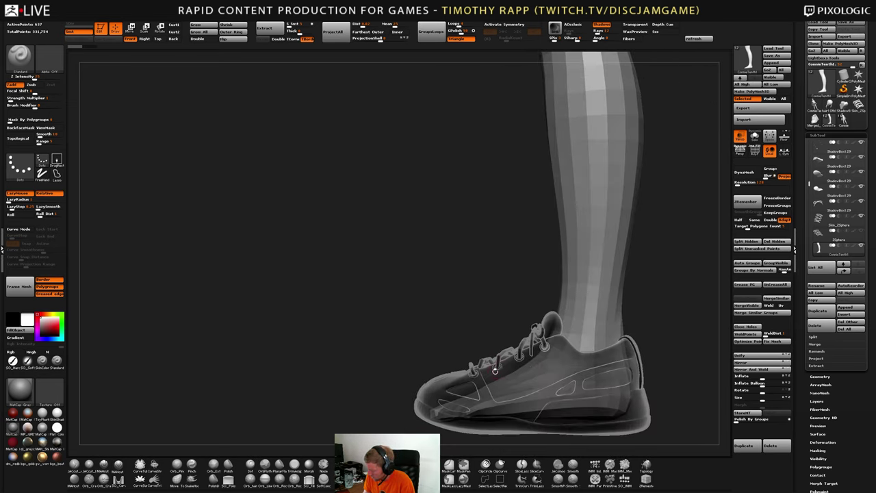
Select the base shoe subtool, turn off transparency and examine the shoe's shape from several sides
{"action": "left_click", "coordinate": [557, 351], "text": "alt"}
{"action": "left_click", "coordinate": [740, 137]}
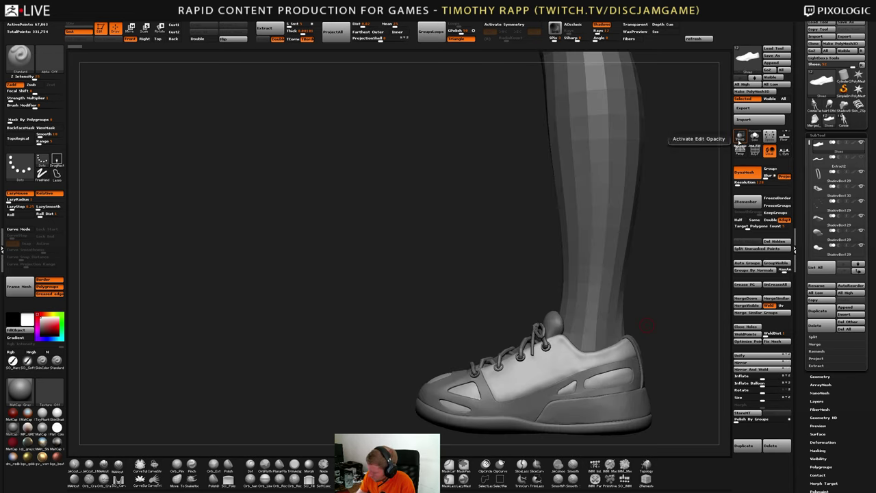
{"action": "right_click_drag", "start_coordinate": [611, 382], "coordinate": [618, 362], "text": "ctrl"}
{"action": "right_click_drag", "start_coordinate": [618, 361], "coordinate": [553, 372], "text": "alt"}
{"action": "left_click_drag", "start_coordinate": [506, 369], "coordinate": [568, 372]}
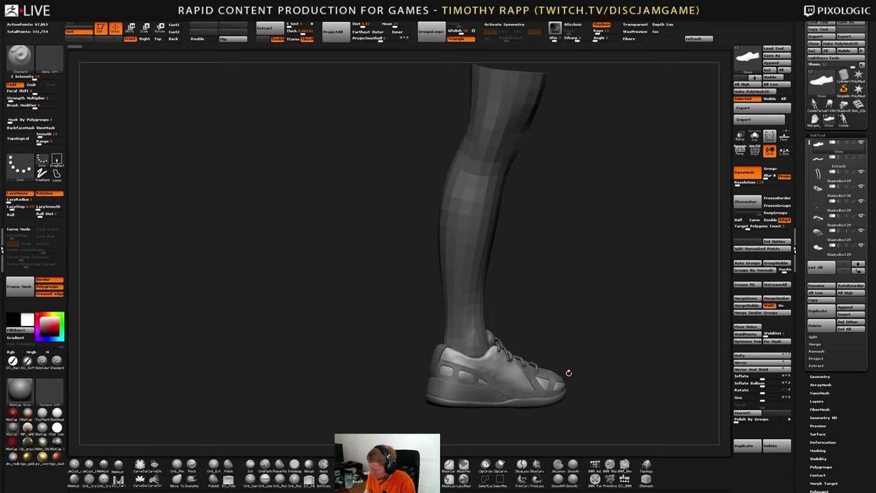
{"action": "right_click_drag", "start_coordinate": [535, 368], "coordinate": [516, 370]}
{"action": "left_click_drag", "start_coordinate": [513, 378], "coordinate": [546, 379]}
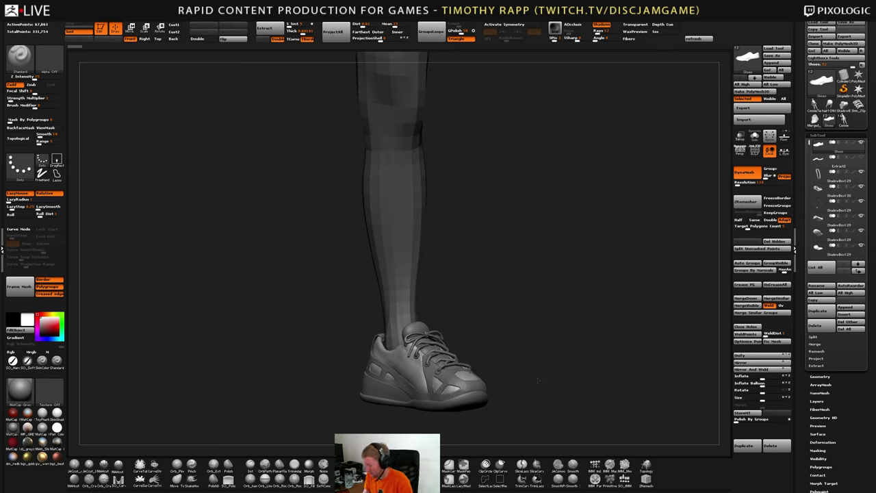
{"action": "mouse_move", "coordinate": [538, 380]}
{"action": "left_mouse_down"}
{"action": "mouse_move", "coordinate": [565, 375]}
{"action": "mouse_move", "coordinate": [513, 387]}
{"action": "mouse_move", "coordinate": [529, 389]}
{"action": "mouse_move", "coordinate": [534, 375]}
{"action": "mouse_move", "coordinate": [558, 404]}
{"action": "mouse_move", "coordinate": [587, 398]}
{"action": "mouse_move", "coordinate": [573, 366]}
{"action": "left_mouse_up"}
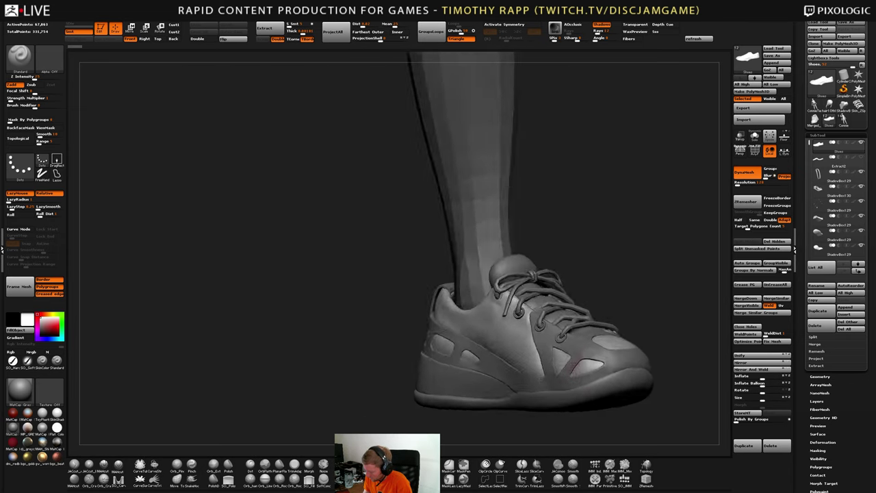
{"action": "right_click_drag", "start_coordinate": [573, 365], "coordinate": [546, 377]}
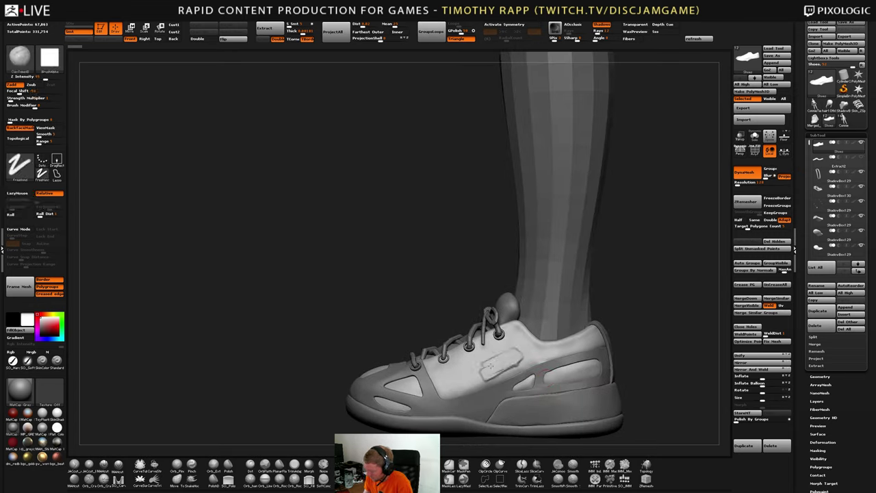
Try a raised clay brush patch on the side of the base shoe and undo it
{"action": "right_click_drag", "start_coordinate": [514, 346], "coordinate": [526, 351]}
{"action": "mouse_move", "coordinate": [526, 351]}
{"action": "left_mouse_down"}
{"action": "mouse_move", "coordinate": [505, 352]}
{"action": "mouse_move", "coordinate": [524, 360]}
{"action": "left_mouse_up"}
{"action": "mouse_move", "coordinate": [523, 359]}
{"action": "right_mouse_down"}
{"action": "mouse_move", "coordinate": [550, 362]}
{"action": "mouse_move", "coordinate": [555, 376]}
{"action": "mouse_move", "coordinate": [487, 364]}
{"action": "mouse_move", "coordinate": [500, 366]}
{"action": "right_mouse_up"}
{"action": "key", "text": "ctrl+z"}
Switch to the Connie tool and examine the full body mesh
{"action": "mouse_move", "coordinate": [500, 366]}
{"action": "right_mouse_down", "text": "ctrl"}
{"action": "mouse_move", "coordinate": [499, 329]}
{"action": "mouse_move", "coordinate": [544, 371]}
{"action": "mouse_move", "coordinate": [517, 370]}
{"action": "mouse_move", "coordinate": [559, 372]}
{"action": "mouse_move", "coordinate": [541, 373]}
{"action": "mouse_move", "coordinate": [573, 353]}
{"action": "right_mouse_up", "text": "ctrl"}
{"action": "left_click", "coordinate": [843, 125]}
{"action": "key", "text": "f"}
{"action": "mouse_move", "coordinate": [573, 353]}
{"action": "right_mouse_down"}
{"action": "mouse_move", "coordinate": [551, 352]}
{"action": "mouse_move", "coordinate": [565, 352]}
{"action": "right_mouse_up"}
{"action": "left_click_drag", "start_coordinate": [565, 351], "coordinate": [442, 356]}
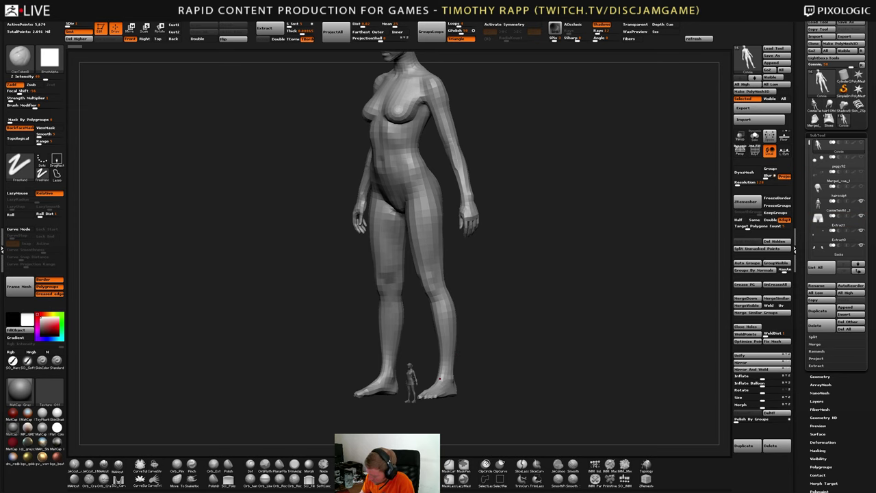
Make the small clothed figure's dress the active subtool and frame its legs and shoes from the front
{"action": "left_click", "coordinate": [411, 378], "text": "alt"}
{"action": "key", "text": "f"}
{"action": "key", "text": "f"}
{"action": "left_click_drag", "start_coordinate": [550, 351], "coordinate": [489, 310], "text": "shift"}
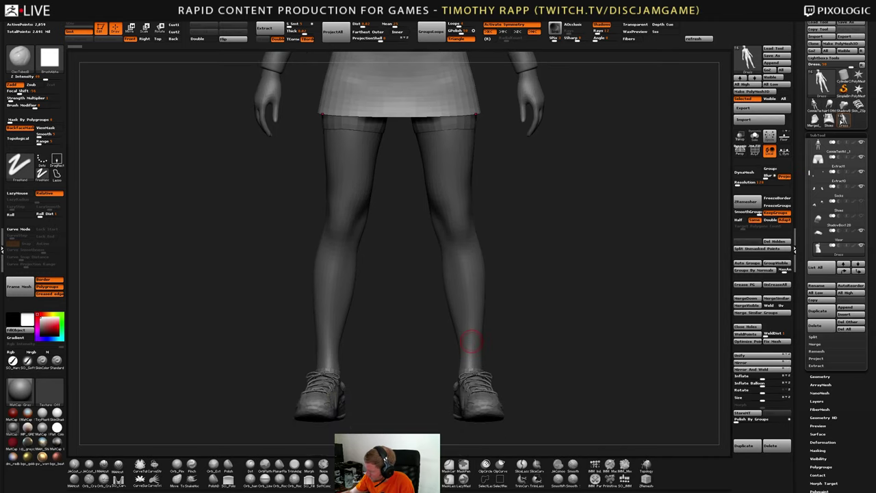
Switch back to the Shoes tool and view the single shoed leg from the front
{"action": "left_click", "coordinate": [829, 120]}
{"action": "left_click_drag", "start_coordinate": [534, 348], "coordinate": [541, 310], "text": "alt"}
{"action": "left_click_drag", "start_coordinate": [475, 361], "coordinate": [527, 373], "text": "shift"}
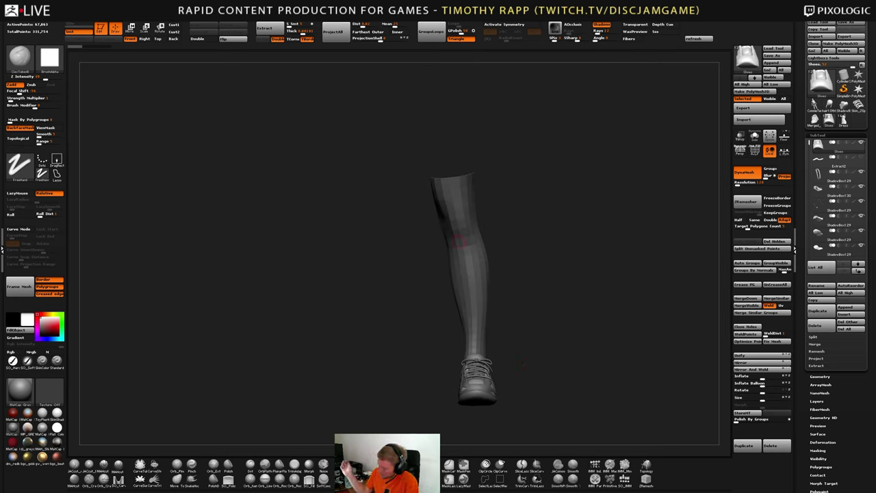
{"action": "left_click_drag", "start_coordinate": [511, 361], "coordinate": [490, 372], "text": "alt"}
{"action": "mouse_move", "coordinate": [486, 370]}
{"action": "left_mouse_down"}
{"action": "mouse_move", "coordinate": [449, 369]}
{"action": "mouse_move", "coordinate": [478, 368]}
{"action": "left_mouse_up"}
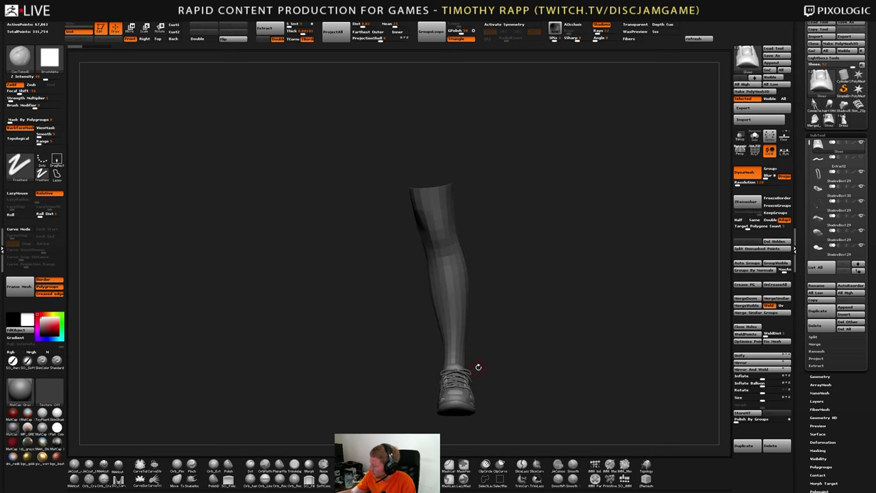
Switch to the Dress tool and examine the pair of shoes on the clothed character
{"action": "left_click", "coordinate": [847, 120]}
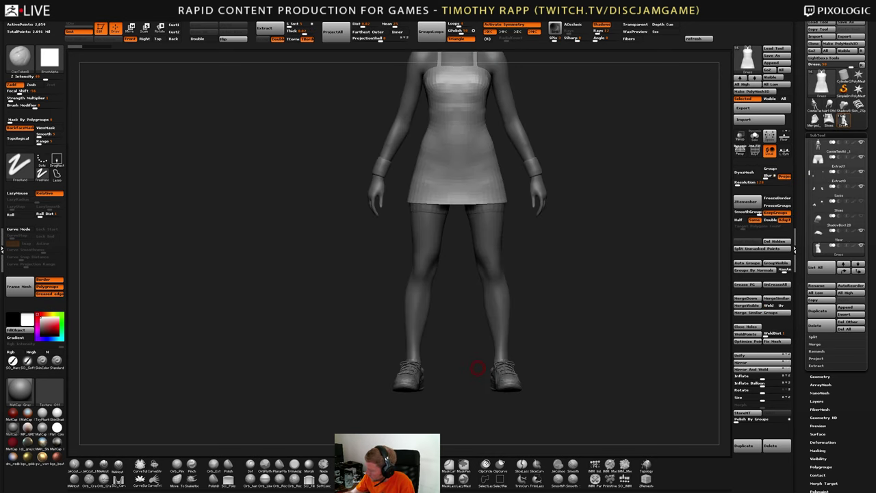
{"action": "left_click_drag", "start_coordinate": [543, 346], "coordinate": [528, 205], "text": "alt"}
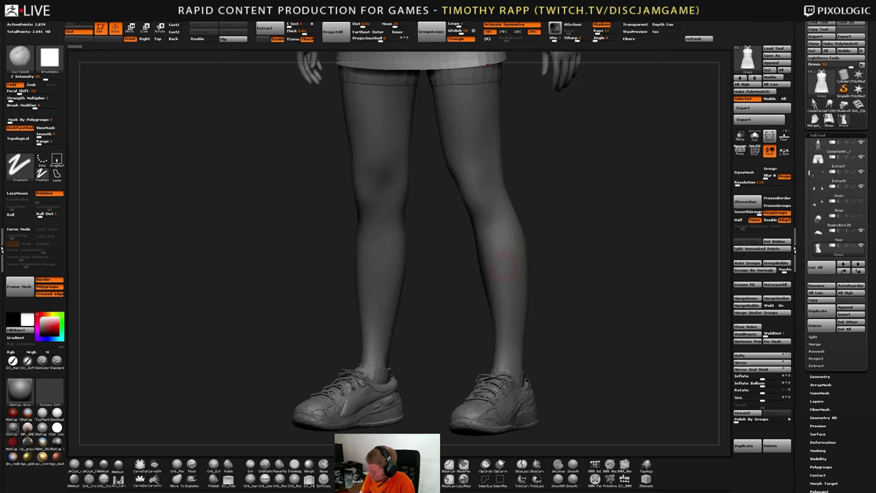
Examine the clothed character's legs and shoes from the front and side, and frame the full figure
{"action": "left_click_drag", "start_coordinate": [448, 321], "coordinate": [502, 312]}
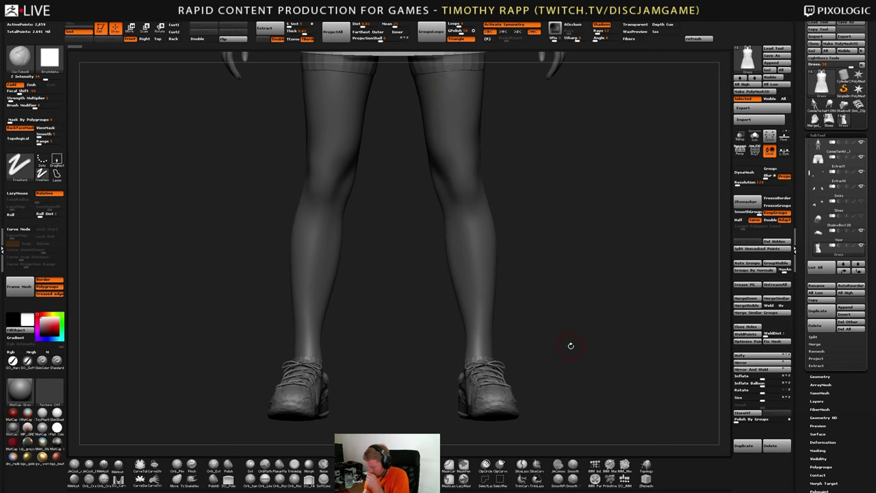
{"action": "left_click_drag", "start_coordinate": [571, 346], "coordinate": [502, 391]}
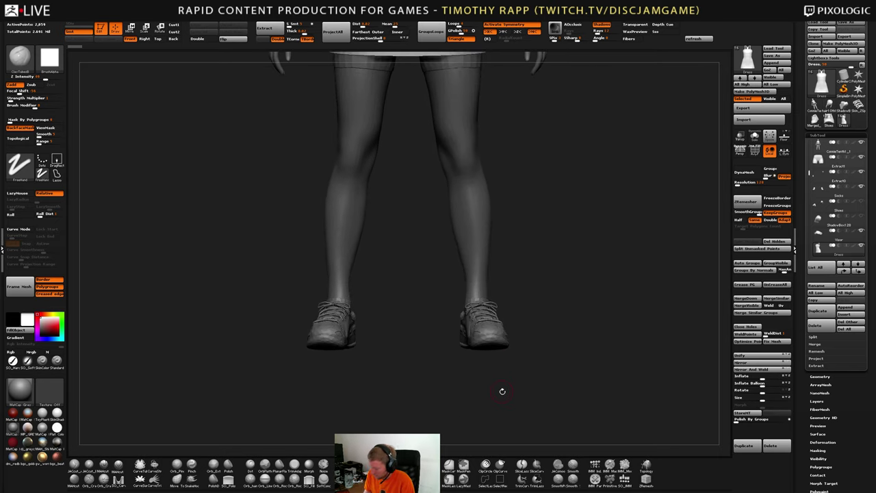
{"action": "left_click_drag", "start_coordinate": [540, 363], "coordinate": [494, 342]}
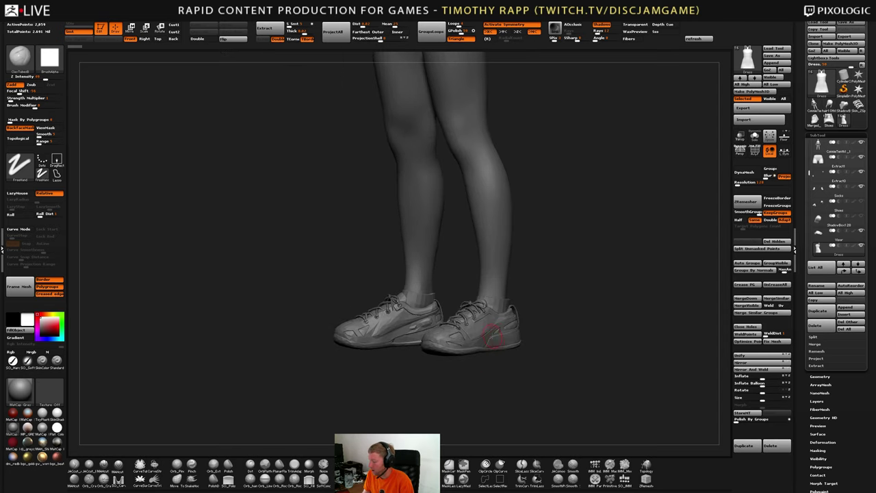
{"action": "left_click_drag", "start_coordinate": [466, 373], "coordinate": [488, 374], "text": "alt"}
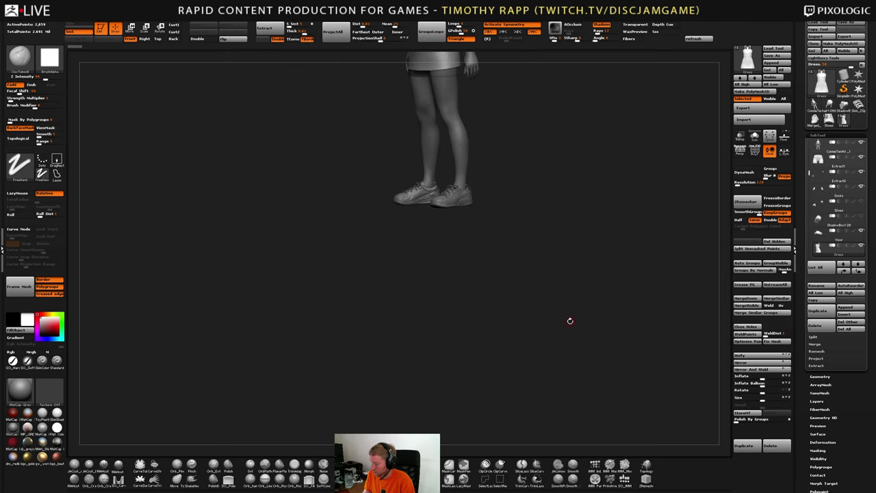
{"action": "key", "text": "f"}
{"action": "key", "text": "shift+d"}
{"action": "left_click_drag", "start_coordinate": [552, 335], "coordinate": [516, 366]}
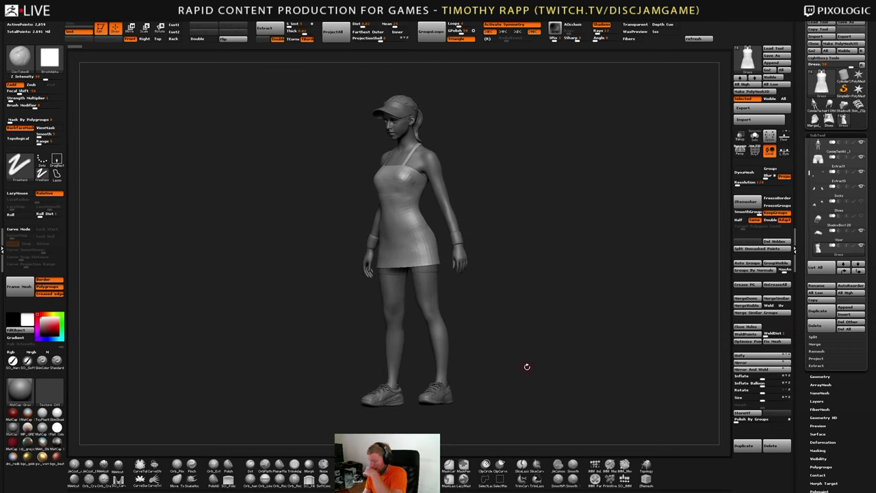
Make the character's merged shoes the active subtool and examine their wireframe from the front and back
{"action": "left_click", "coordinate": [434, 398], "text": "alt"}
{"action": "key", "text": "f"}
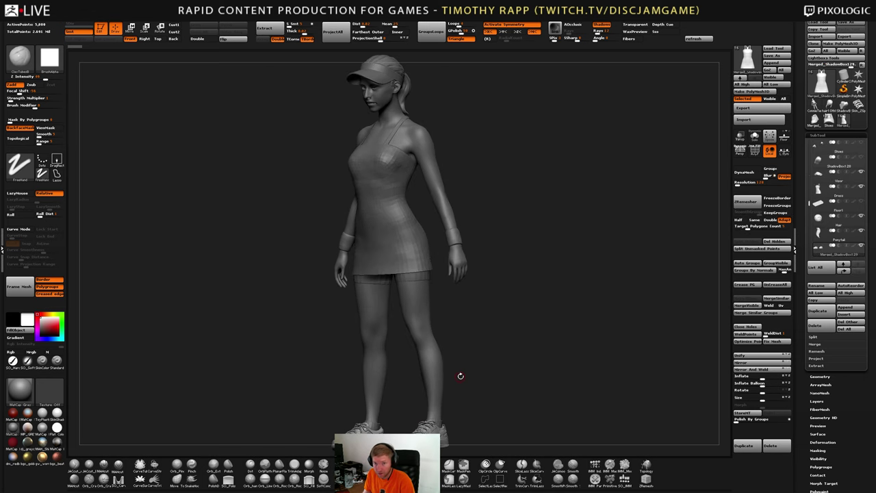
{"action": "left_click_drag", "start_coordinate": [492, 397], "coordinate": [528, 296], "text": "alt"}
{"action": "key", "text": "shift+f"}
{"action": "left_click_drag", "start_coordinate": [442, 337], "coordinate": [478, 329]}
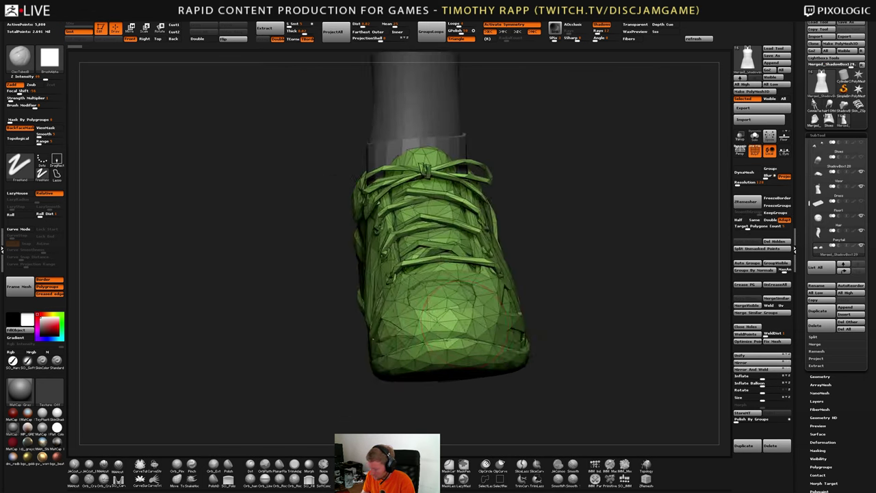
{"action": "left_click_drag", "start_coordinate": [509, 355], "coordinate": [481, 320], "text": "alt"}
{"action": "left_click_drag", "start_coordinate": [541, 320], "coordinate": [479, 307]}
{"action": "left_click_drag", "start_coordinate": [609, 307], "coordinate": [531, 339]}
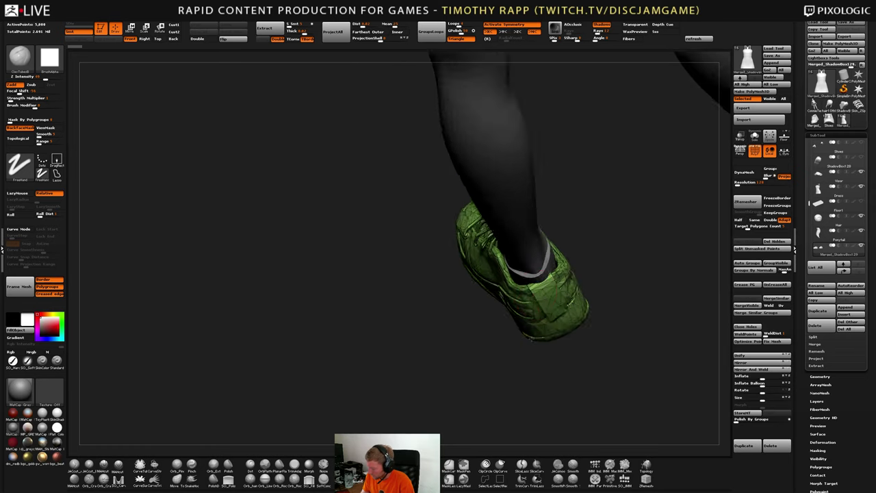
{"action": "mouse_move", "coordinate": [531, 339]}
{"action": "right_mouse_down"}
{"action": "mouse_move", "coordinate": [540, 322]}
{"action": "mouse_move", "coordinate": [576, 299]}
{"action": "mouse_move", "coordinate": [582, 335]}
{"action": "mouse_move", "coordinate": [589, 256]}
{"action": "mouse_move", "coordinate": [552, 289]}
{"action": "mouse_move", "coordinate": [489, 291]}
{"action": "mouse_move", "coordinate": [487, 316]}
{"action": "mouse_move", "coordinate": [539, 349]}
{"action": "right_mouse_up"}
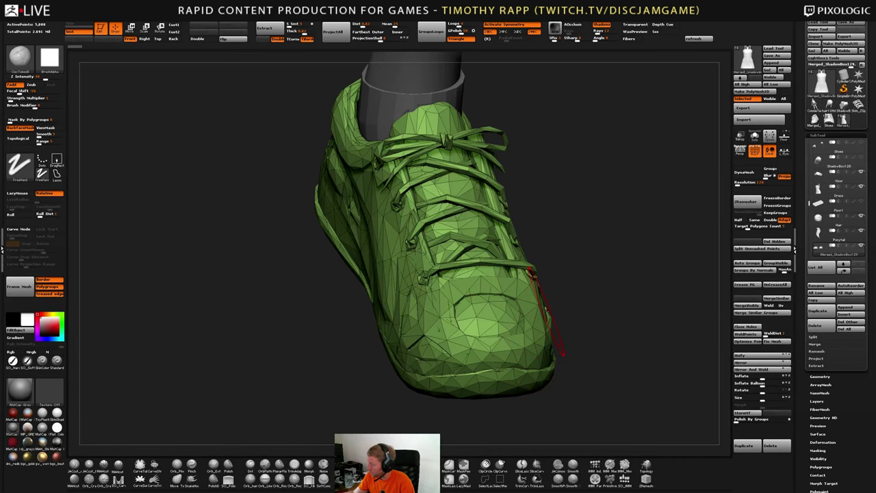
Switch to the Shoes tool, view its wireframe for comparison and turn the polyframe display off
{"action": "left_click", "coordinate": [829, 121]}
{"action": "key", "text": "f"}
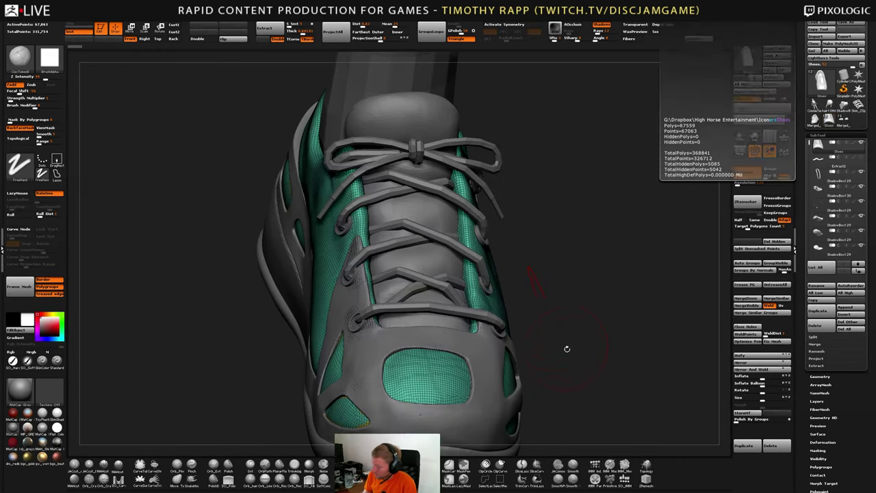
{"action": "key", "text": "shift+f"}
{"action": "right_click_drag", "start_coordinate": [613, 346], "coordinate": [582, 301], "text": "ctrl"}
{"action": "right_click_drag", "start_coordinate": [437, 301], "coordinate": [523, 369]}
{"action": "right_click_drag", "start_coordinate": [523, 369], "coordinate": [615, 330], "text": "ctrl"}
Switch to the merged shoes tool and view the pair of shoes up close and on the full figure
{"action": "left_click", "coordinate": [844, 125]}
{"action": "right_click_drag", "start_coordinate": [596, 252], "coordinate": [579, 440], "text": "alt"}
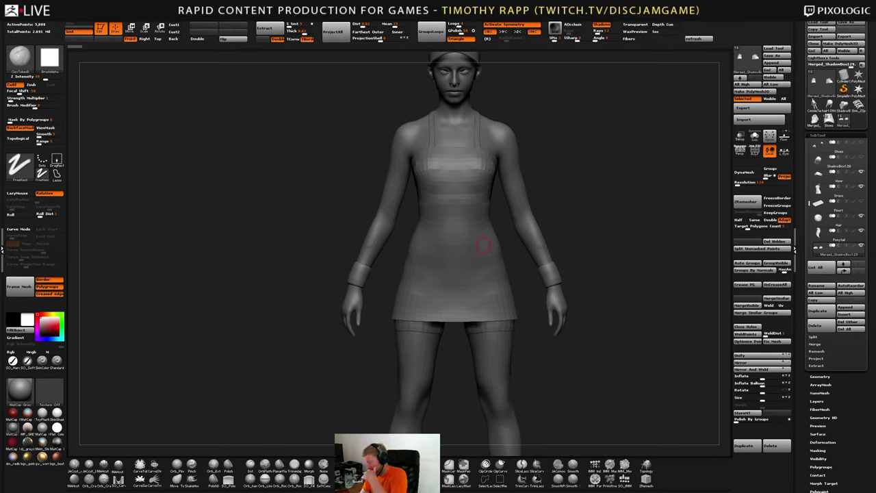
{"action": "right_click_drag", "start_coordinate": [463, 282], "coordinate": [515, 244]}
{"action": "key", "text": "f"}
{"action": "key", "text": "f"}
{"action": "key", "text": "f"}
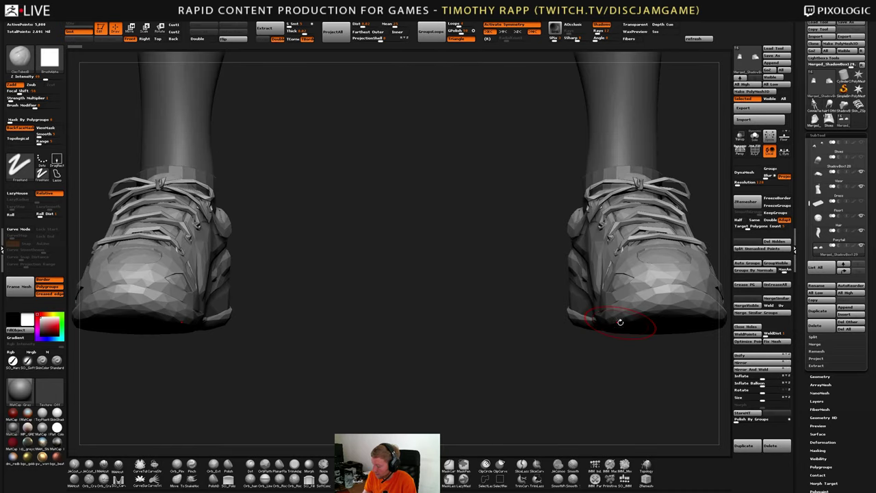
{"action": "right_click_drag", "start_coordinate": [627, 322], "coordinate": [566, 341], "text": "ctrl"}
{"action": "mouse_move", "coordinate": [566, 340]}
{"action": "left_mouse_down"}
{"action": "mouse_move", "coordinate": [594, 328]}
{"action": "mouse_move", "coordinate": [563, 331]}
{"action": "left_mouse_up"}
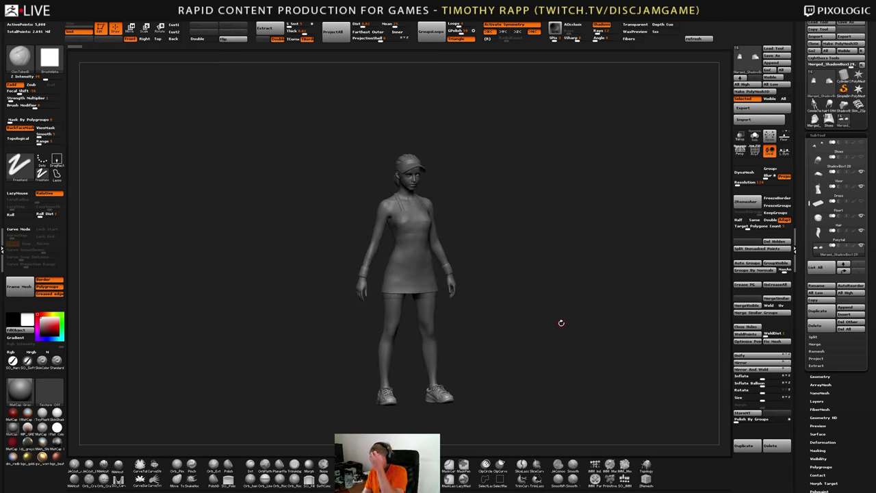
Examine the shoes on the clothed character from several angles and return to a full front view
{"action": "mouse_move", "coordinate": [535, 339]}
{"action": "left_mouse_down"}
{"action": "mouse_move", "coordinate": [567, 340]}
{"action": "mouse_move", "coordinate": [529, 331]}
{"action": "mouse_move", "coordinate": [502, 349]}
{"action": "mouse_move", "coordinate": [480, 347]}
{"action": "mouse_move", "coordinate": [531, 343]}
{"action": "left_mouse_up"}
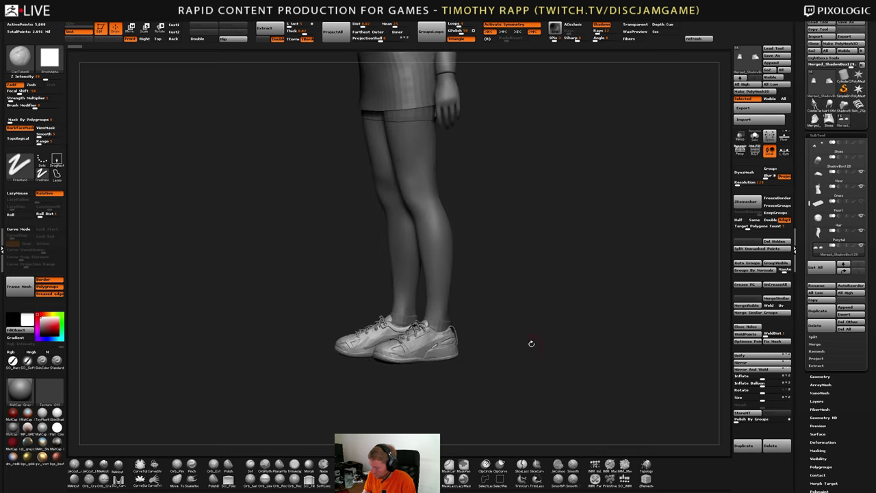
{"action": "left_click_drag", "start_coordinate": [473, 342], "coordinate": [469, 363]}
{"action": "left_click_drag", "start_coordinate": [473, 358], "coordinate": [511, 353], "text": "shift"}
{"action": "mouse_move", "coordinate": [510, 353]}
{"action": "left_mouse_down", "text": "alt"}
{"action": "mouse_move", "coordinate": [483, 354]}
{"action": "mouse_move", "coordinate": [517, 356]}
{"action": "left_mouse_up", "text": "alt"}
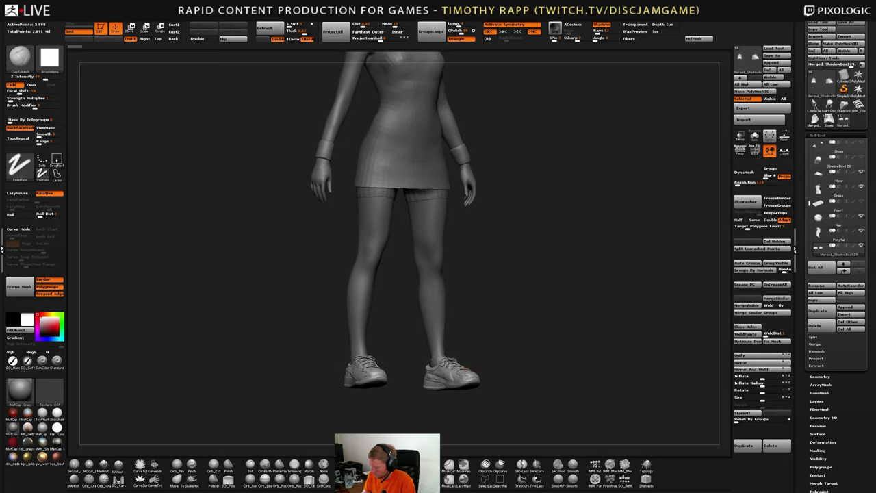
{"action": "mouse_move", "coordinate": [466, 368]}
{"action": "right_mouse_down"}
{"action": "mouse_move", "coordinate": [468, 383]}
{"action": "mouse_move", "coordinate": [473, 366]}
{"action": "right_mouse_up"}
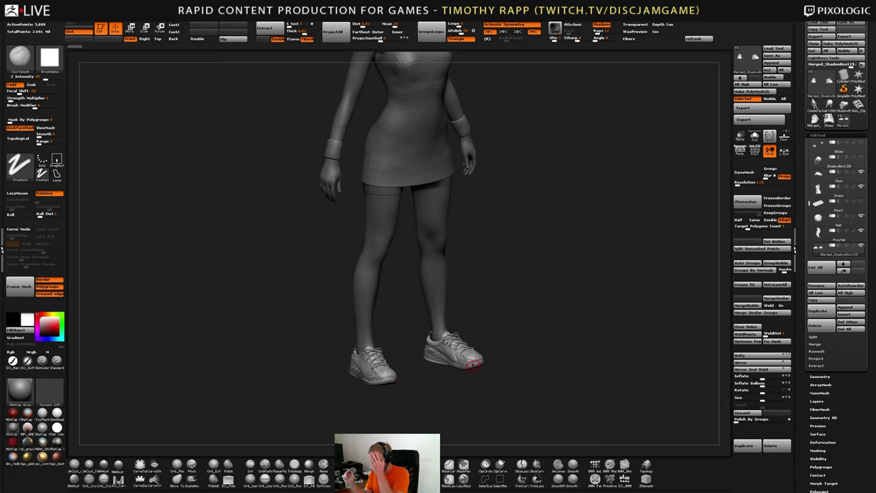
{"action": "right_click_drag", "start_coordinate": [472, 365], "coordinate": [522, 365], "text": "ctrl"}
{"action": "right_click_drag", "start_coordinate": [523, 366], "coordinate": [537, 355]}
{"action": "left_click_drag", "start_coordinate": [538, 354], "coordinate": [593, 347]}
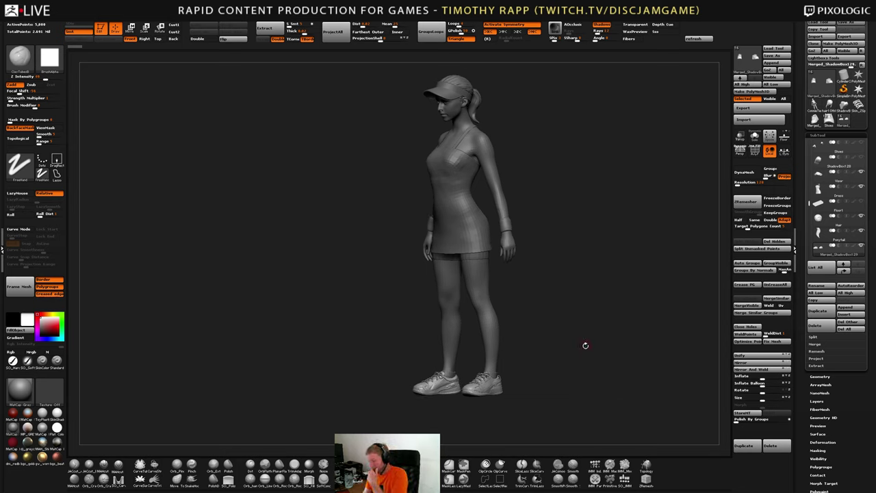
{"action": "left_click_drag", "start_coordinate": [596, 364], "coordinate": [608, 343], "text": "shift"}
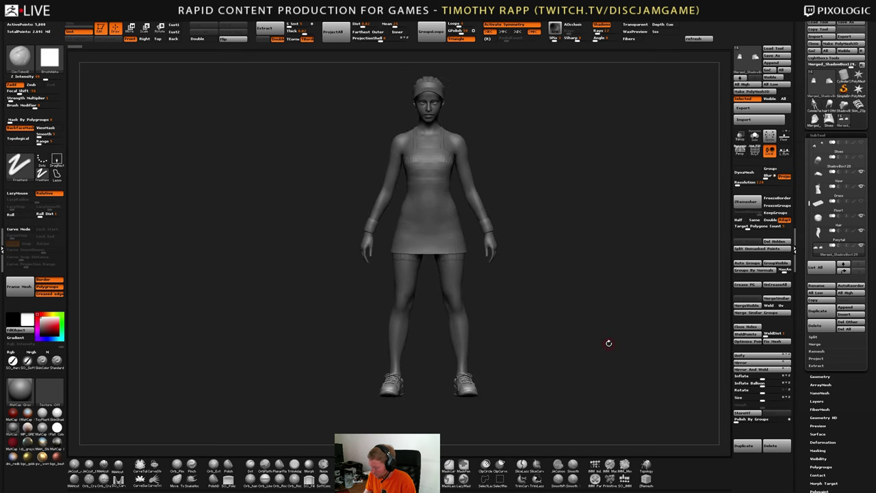
Switch back to the Shoes tool and view the detailed sneaker up close from the side
{"action": "left_click", "coordinate": [829, 125]}
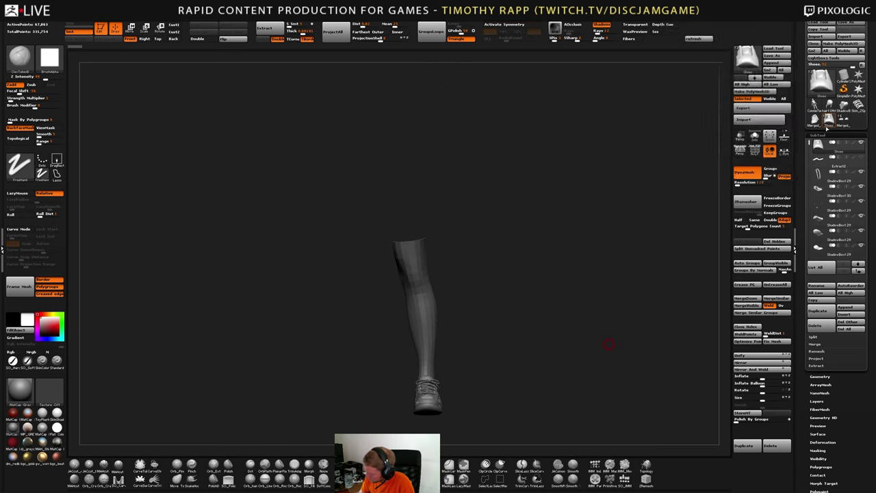
{"action": "left_click_drag", "start_coordinate": [515, 366], "coordinate": [527, 389], "text": "shift"}
{"action": "left_click_drag", "start_coordinate": [492, 346], "coordinate": [446, 333]}
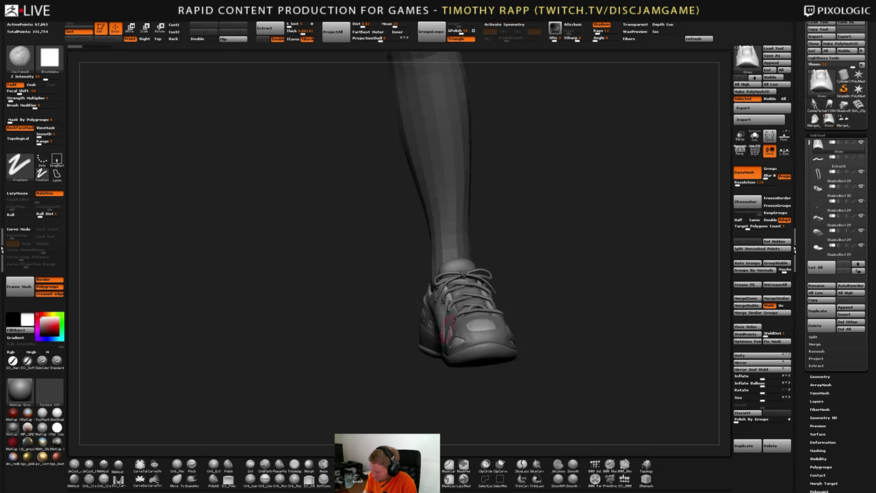
{"action": "left_click_drag", "start_coordinate": [516, 355], "coordinate": [524, 393], "text": "alt"}
{"action": "mouse_move", "coordinate": [602, 362]}
{"action": "left_mouse_down"}
{"action": "mouse_move", "coordinate": [656, 360]}
{"action": "mouse_move", "coordinate": [681, 378]}
{"action": "left_mouse_up"}
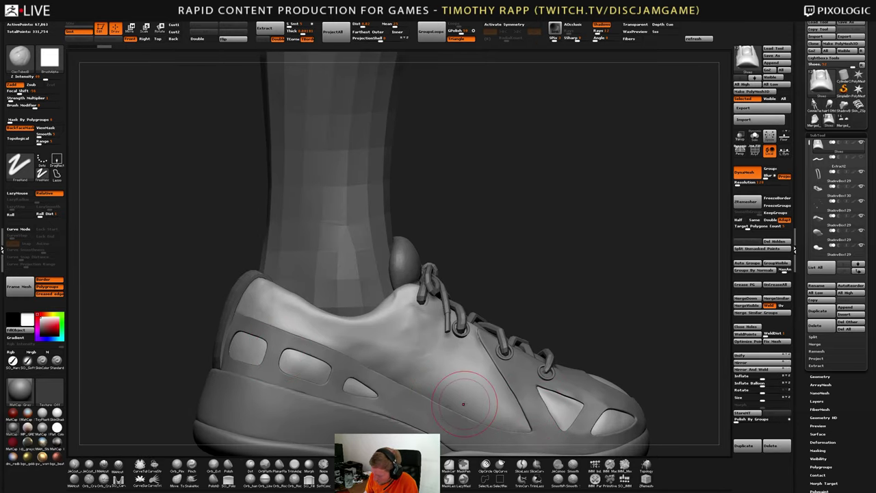
Make the sneaker's cut-out overlay the active subtool and examine the heel, sides and laces
{"action": "key", "text": "s"}
{"action": "left_click_drag", "start_coordinate": [422, 422], "coordinate": [410, 422]}
{"action": "left_click", "coordinate": [411, 412], "text": "alt"}
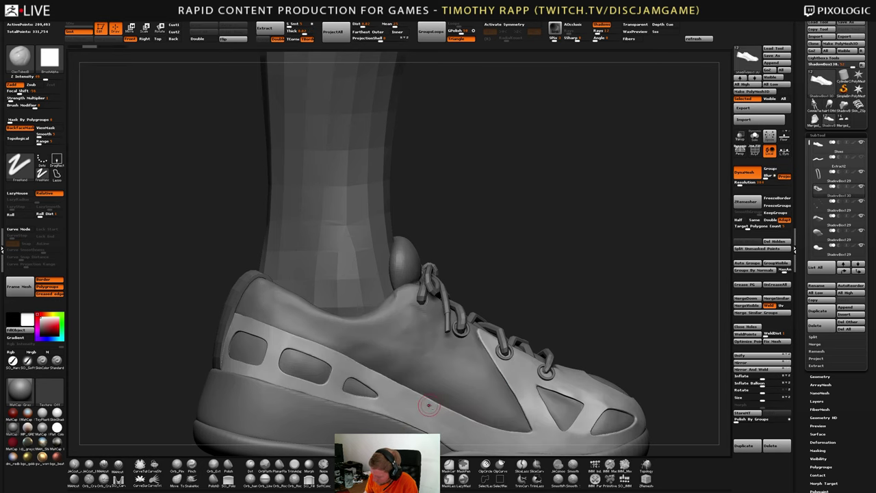
{"action": "key", "text": "shift+f"}
{"action": "key", "text": "shift+f"}
{"action": "mouse_move", "coordinate": [429, 396]}
{"action": "right_mouse_down"}
{"action": "mouse_move", "coordinate": [456, 381]}
{"action": "mouse_move", "coordinate": [444, 380]}
{"action": "right_mouse_up"}
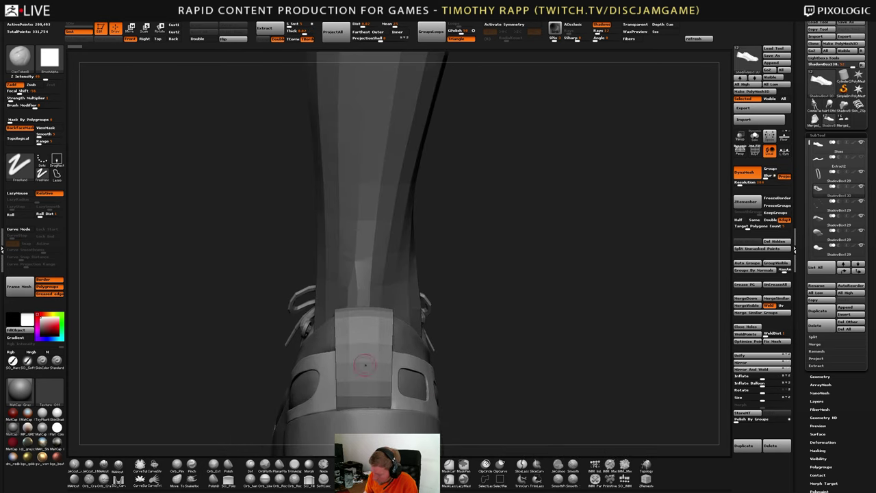
{"action": "mouse_move", "coordinate": [363, 365]}
{"action": "right_mouse_down"}
{"action": "mouse_move", "coordinate": [390, 361]}
{"action": "mouse_move", "coordinate": [355, 364]}
{"action": "mouse_move", "coordinate": [398, 358]}
{"action": "mouse_move", "coordinate": [391, 352]}
{"action": "mouse_move", "coordinate": [353, 373]}
{"action": "right_mouse_up"}
{"action": "right_click_drag", "start_coordinate": [354, 373], "coordinate": [316, 373]}
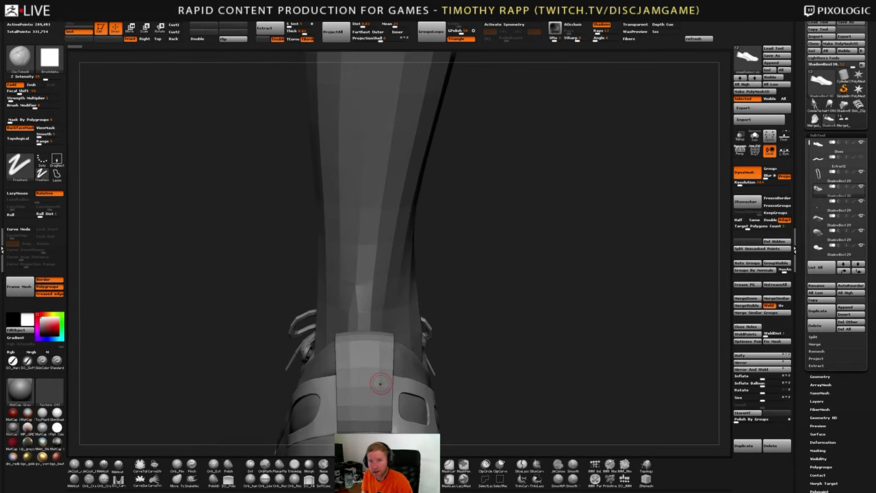
{"action": "right_click_drag", "start_coordinate": [393, 386], "coordinate": [321, 358]}
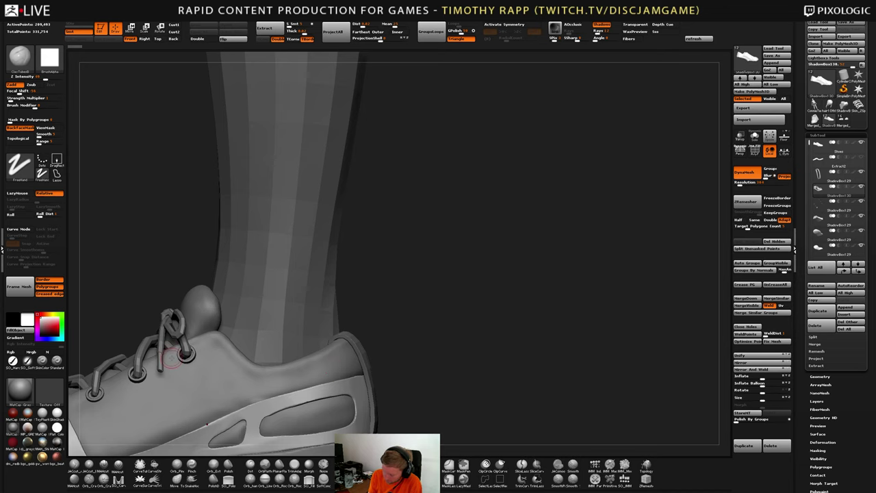
{"action": "right_click_drag", "start_coordinate": [171, 358], "coordinate": [233, 360]}
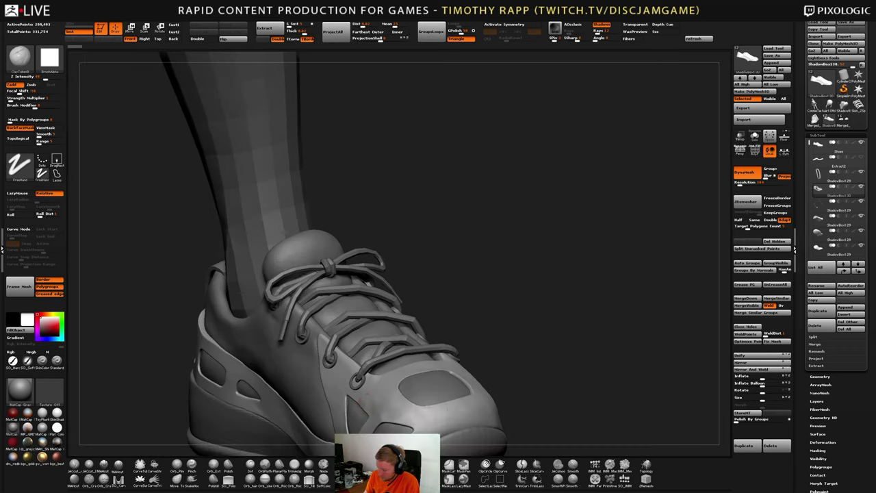
Make the shoe body beneath the overlay the active subtool, subdivide it twice and choose the Dot brush
{"action": "right_click_drag", "start_coordinate": [438, 380], "coordinate": [446, 356]}
{"action": "right_click_drag", "start_coordinate": [417, 318], "coordinate": [441, 390], "text": "ctrl"}
{"action": "left_click", "coordinate": [429, 331], "text": "alt"}
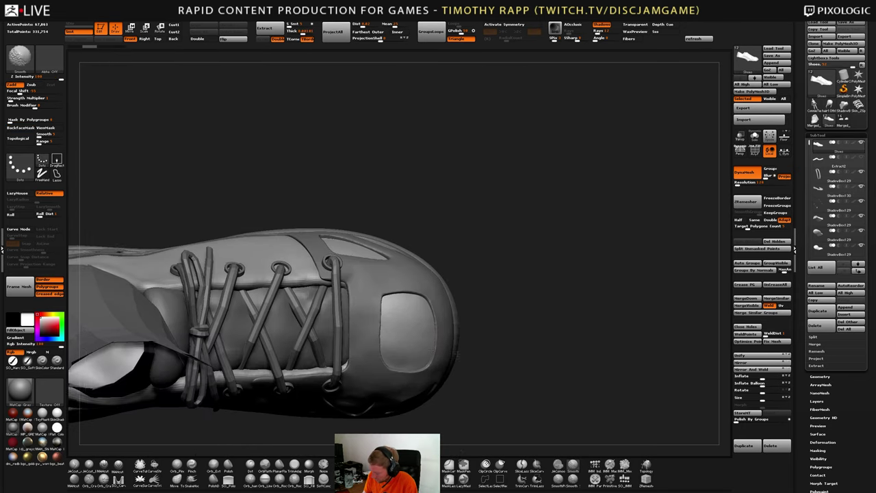
{"action": "right_click_drag", "start_coordinate": [441, 294], "coordinate": [446, 329], "text": "ctrl"}
{"action": "key", "text": "ctrl+d"}
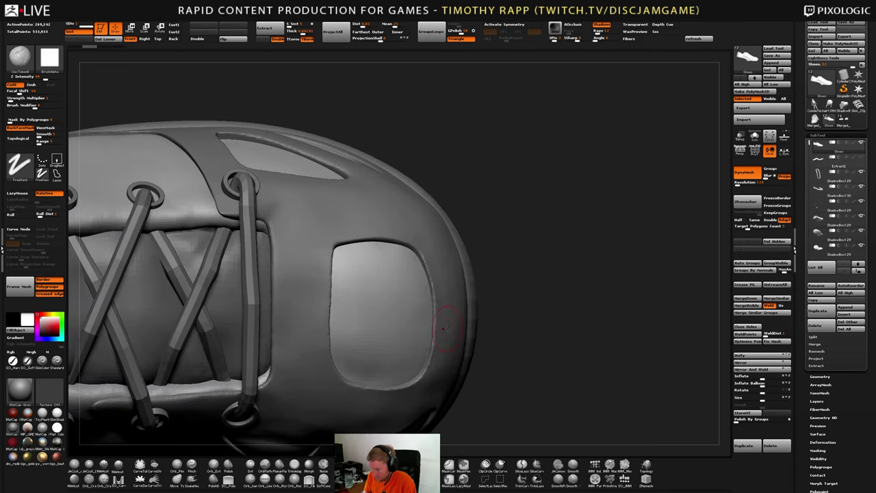
{"action": "key", "text": "ctrl+d"}
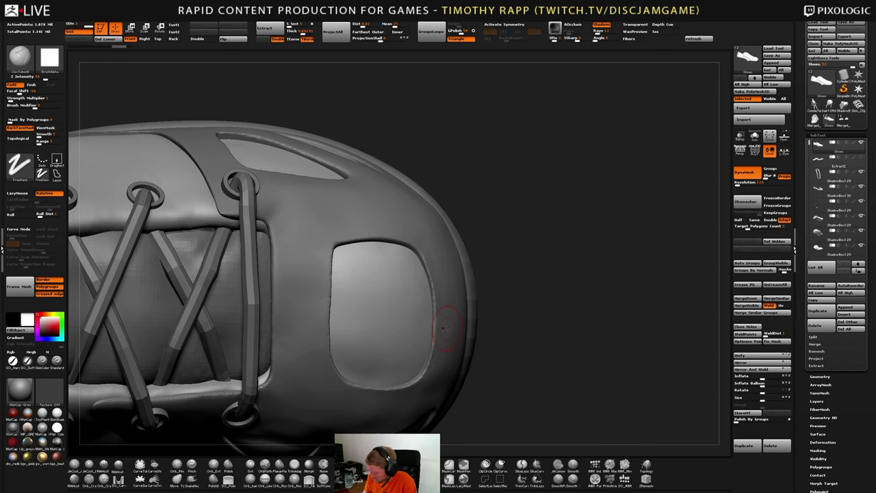
{"action": "left_click", "coordinate": [249, 465]}
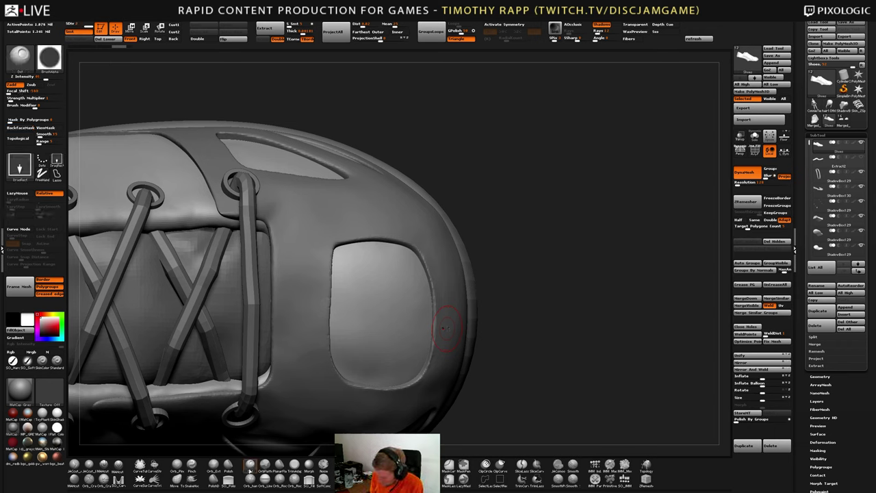
{"action": "left_click_drag", "start_coordinate": [355, 355], "coordinate": [358, 367]}
{"action": "key", "text": "ctrl+z"}
{"action": "key", "text": "s"}
{"action": "key", "text": "ctrl+z"}
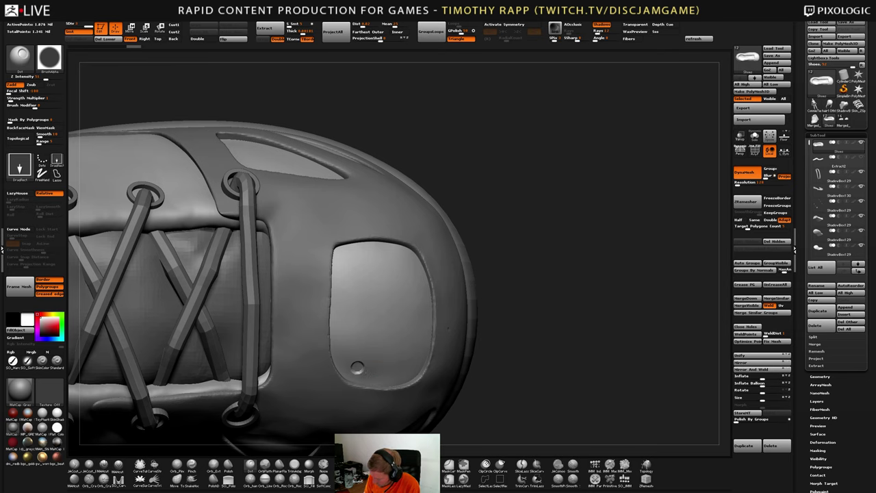
{"action": "mouse_move", "coordinate": [369, 369]}
{"action": "right_mouse_down"}
{"action": "mouse_move", "coordinate": [368, 347]}
{"action": "mouse_move", "coordinate": [365, 362]}
{"action": "right_mouse_up"}
{"action": "key", "text": "ctrl+z"}
Stamp a column of five small dots on the toe opening's inner surface, along the edge nearest the laces
{"action": "left_click_drag", "start_coordinate": [352, 361], "coordinate": [354, 363]}
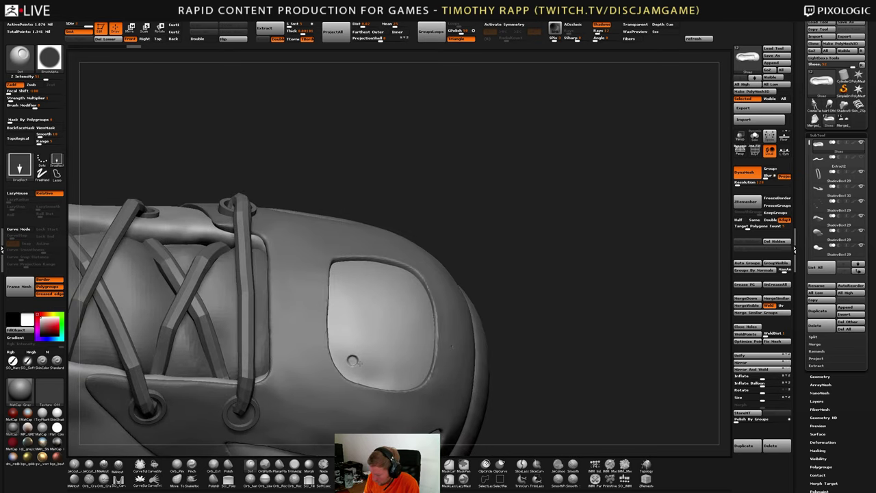
{"action": "right_click_drag", "start_coordinate": [364, 344], "coordinate": [366, 357]}
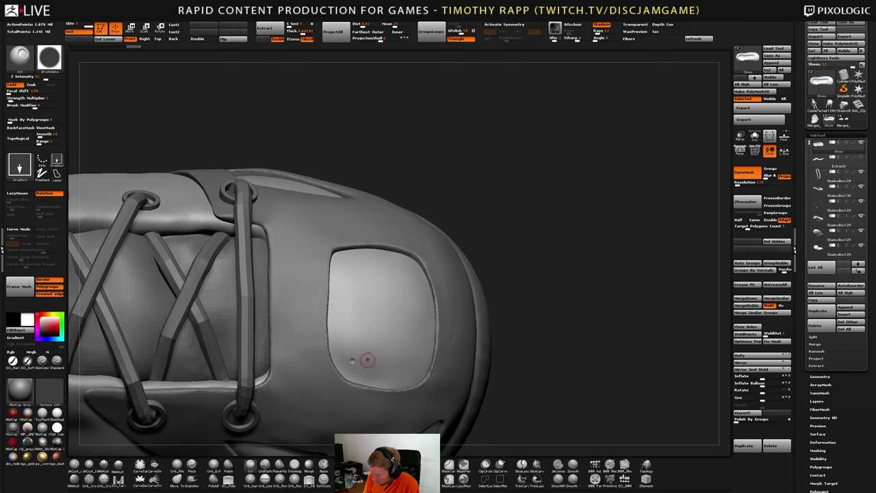
{"action": "key", "text": "ctrl+z"}
{"action": "key", "text": "ctrl+z"}
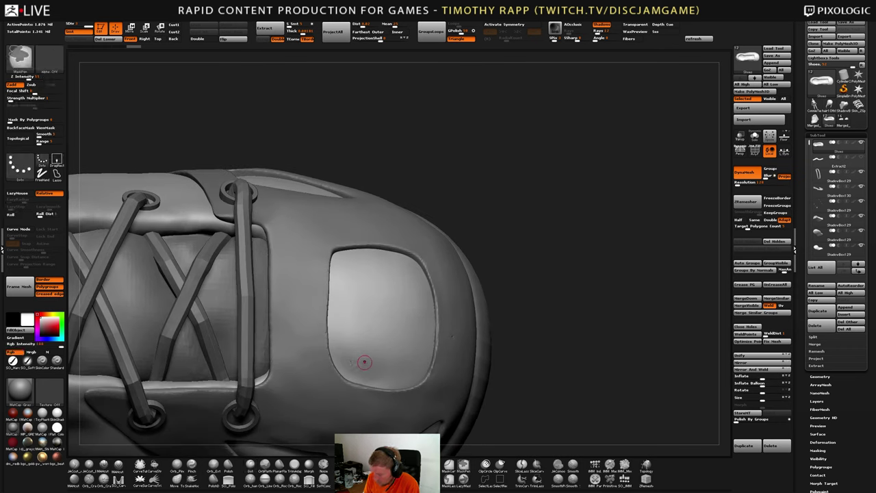
{"action": "left_click_drag", "start_coordinate": [354, 363], "coordinate": [355, 297], "text": "ctrl"}
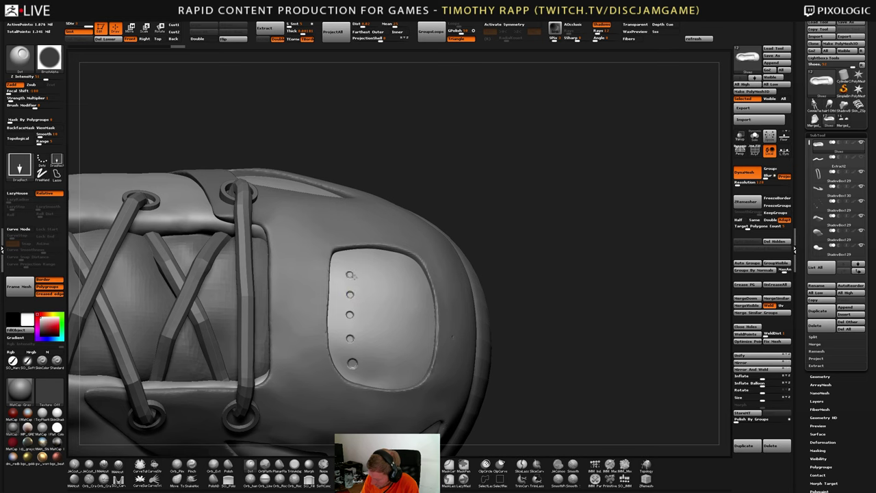
Undo the dots stamped on the toe opening's inner surface
{"action": "left_click_drag", "start_coordinate": [354, 281], "coordinate": [367, 293]}
{"action": "key", "text": "ctrl+z"}
{"action": "mouse_move", "coordinate": [503, 294]}
{"action": "left_mouse_down"}
{"action": "mouse_move", "coordinate": [496, 219]}
{"action": "mouse_move", "coordinate": [502, 312]}
{"action": "left_mouse_up"}
{"action": "key", "text": "ctrl+z"}
{"action": "key", "text": "ctrl+z"}
{"action": "key", "text": "ctrl+z"}
{"action": "key", "text": "ctrl+z"}
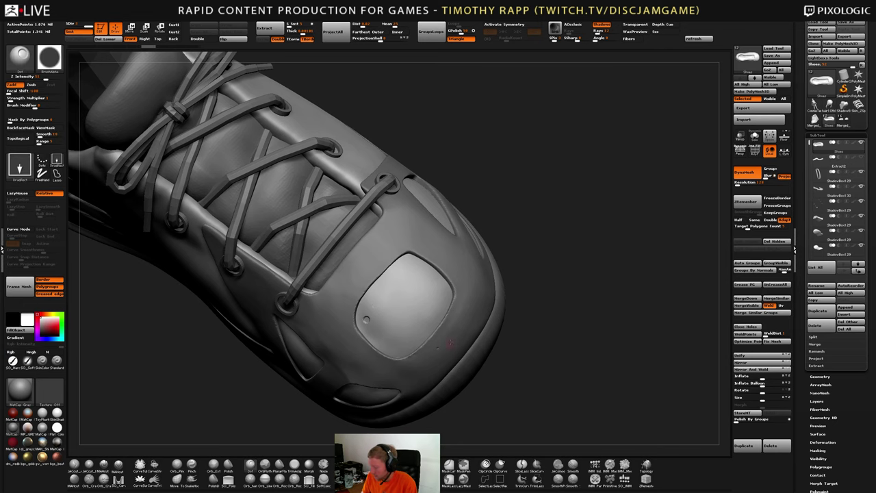
{"action": "key", "text": "ctrl+z"}
Lower the shoe body by two subdivision levels, enlarge the brush and bring the shoe's laced side into view
{"action": "mouse_move", "coordinate": [500, 356]}
{"action": "left_mouse_down"}
{"action": "mouse_move", "coordinate": [485, 281]}
{"action": "mouse_move", "coordinate": [504, 354]}
{"action": "left_mouse_up"}
{"action": "right_click_drag", "start_coordinate": [504, 354], "coordinate": [530, 306], "text": "shift"}
{"action": "key", "text": "shift+d"}
{"action": "key", "text": "shift+d"}
{"action": "mouse_move", "coordinate": [492, 330]}
{"action": "right_mouse_down"}
{"action": "mouse_move", "coordinate": [513, 313]}
{"action": "mouse_move", "coordinate": [482, 307]}
{"action": "mouse_move", "coordinate": [517, 293]}
{"action": "mouse_move", "coordinate": [435, 297]}
{"action": "mouse_move", "coordinate": [432, 346]}
{"action": "mouse_move", "coordinate": [420, 358]}
{"action": "right_mouse_up"}
{"action": "key", "text": "s"}
{"action": "left_click_drag", "start_coordinate": [420, 358], "coordinate": [424, 359]}
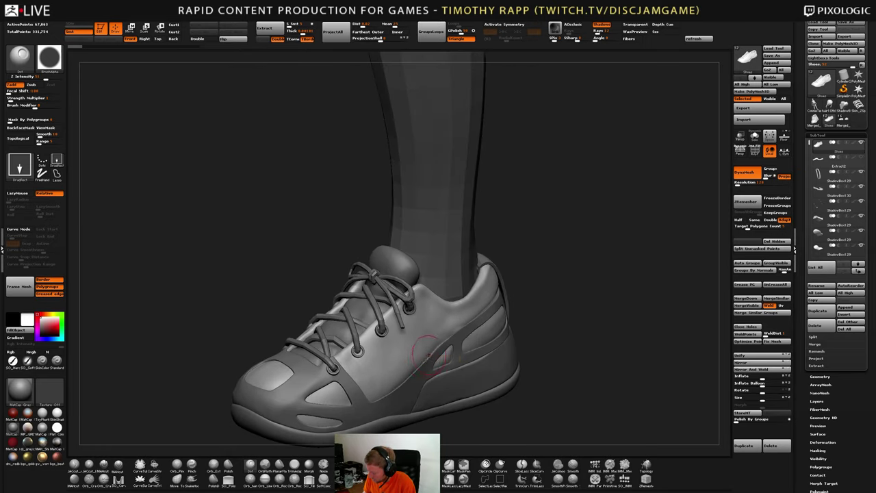
{"action": "mouse_move", "coordinate": [429, 355]}
{"action": "right_mouse_down"}
{"action": "mouse_move", "coordinate": [438, 350]}
{"action": "mouse_move", "coordinate": [443, 377]}
{"action": "right_mouse_up"}
{"action": "right_click_drag", "start_coordinate": [469, 348], "coordinate": [402, 377], "text": "shift"}
{"action": "right_click_drag", "start_coordinate": [489, 278], "coordinate": [454, 324], "text": "alt"}
Return the shoe body to its highest subdivision level, then sculpt and smooth soft creases below the eyelets with the Standard brush
{"action": "key", "text": "ctrl+d"}
{"action": "right_click_drag", "start_coordinate": [488, 302], "coordinate": [502, 296]}
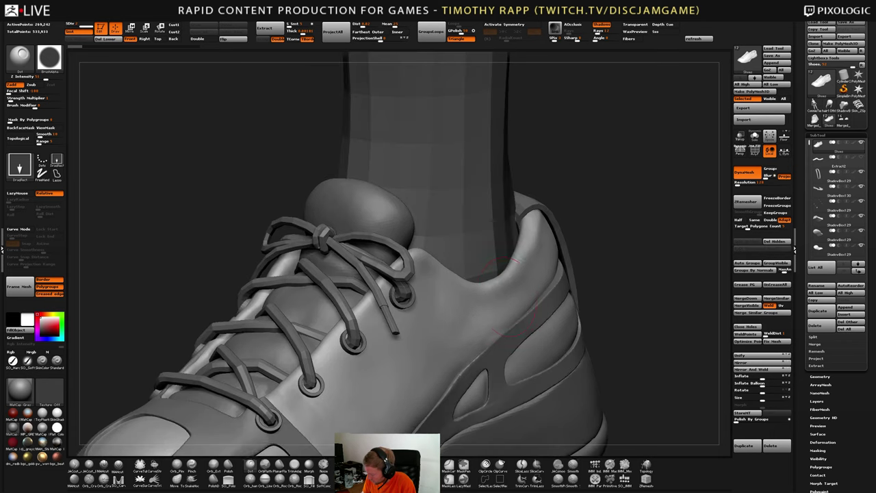
{"action": "key", "text": "ctrl+d"}
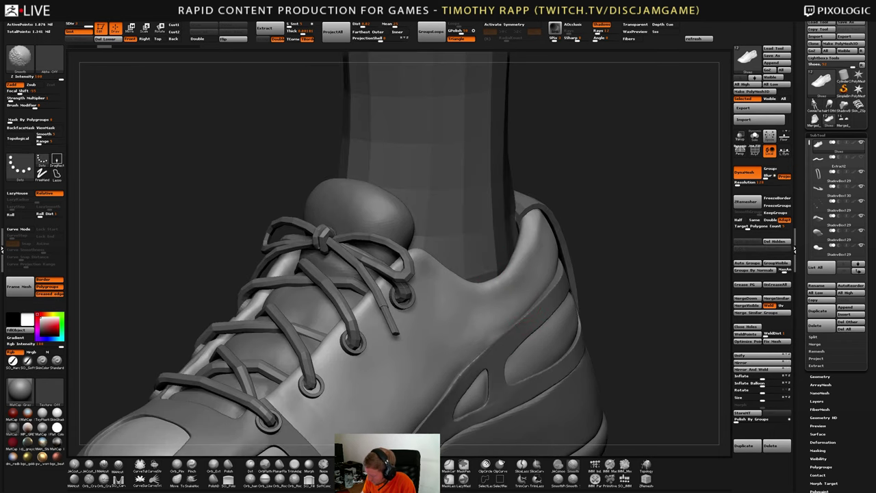
{"action": "left_click_drag", "start_coordinate": [336, 381], "coordinate": [340, 404], "text": "shift"}
{"action": "right_click_drag", "start_coordinate": [396, 427], "coordinate": [390, 387], "text": "alt"}
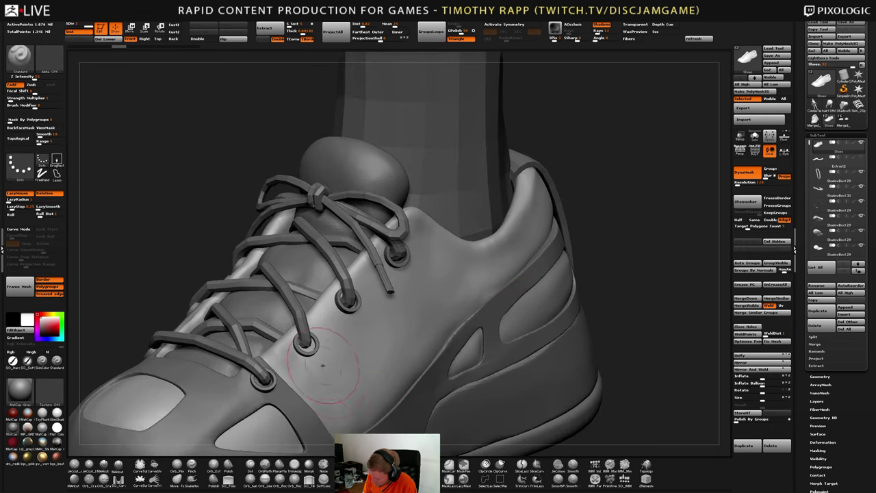
{"action": "left_click_drag", "start_coordinate": [381, 414], "coordinate": [371, 411]}
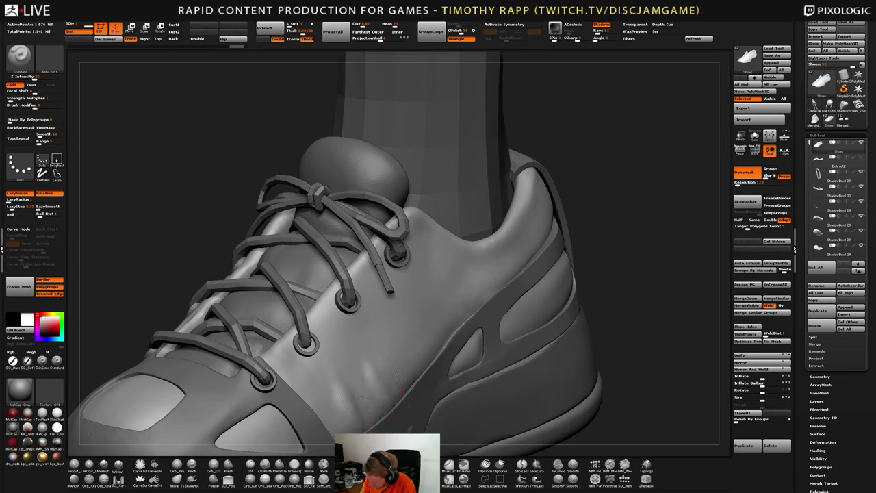
{"action": "key", "text": "shift"}
{"action": "left_click_drag", "start_coordinate": [389, 411], "coordinate": [394, 360], "text": "shift"}
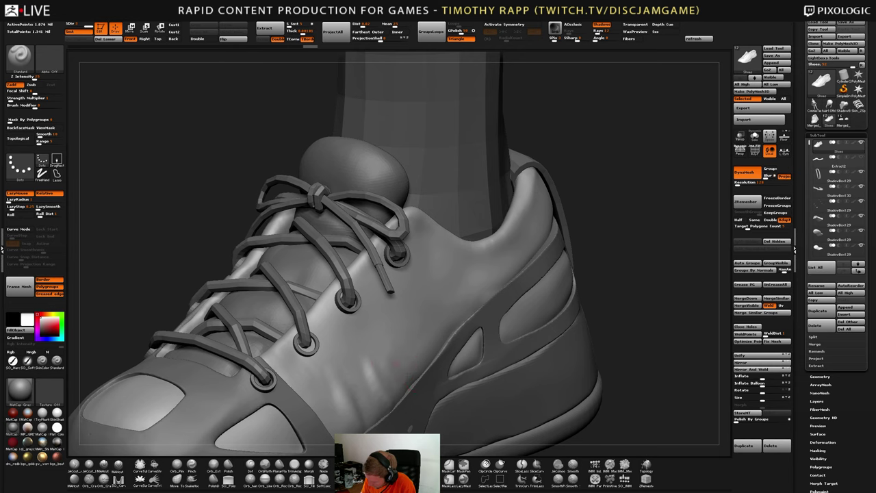
{"action": "left_click_drag", "start_coordinate": [404, 327], "coordinate": [411, 346], "text": "shift"}
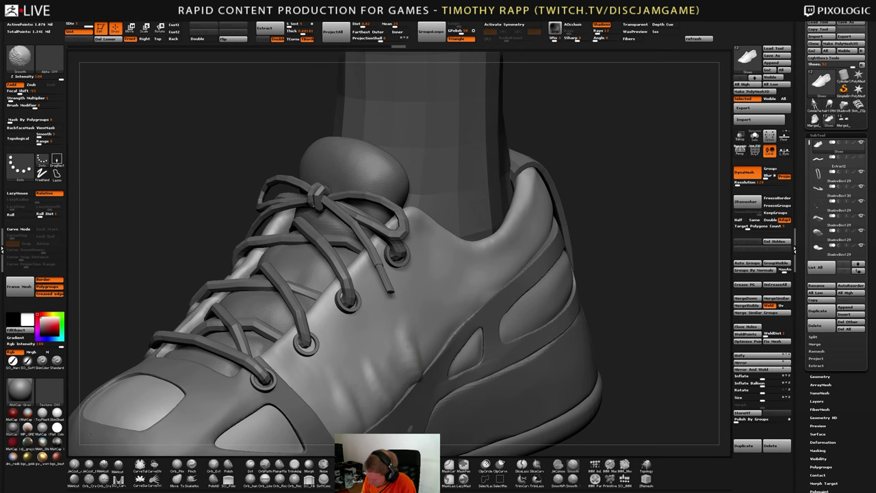
Review the creased sneaker from the front and side, switching the painted colours of all subtools on and off
{"action": "mouse_move", "coordinate": [411, 346]}
{"action": "right_mouse_down", "text": "alt"}
{"action": "mouse_move", "coordinate": [383, 364]}
{"action": "mouse_move", "coordinate": [458, 370]}
{"action": "right_mouse_up", "text": "alt"}
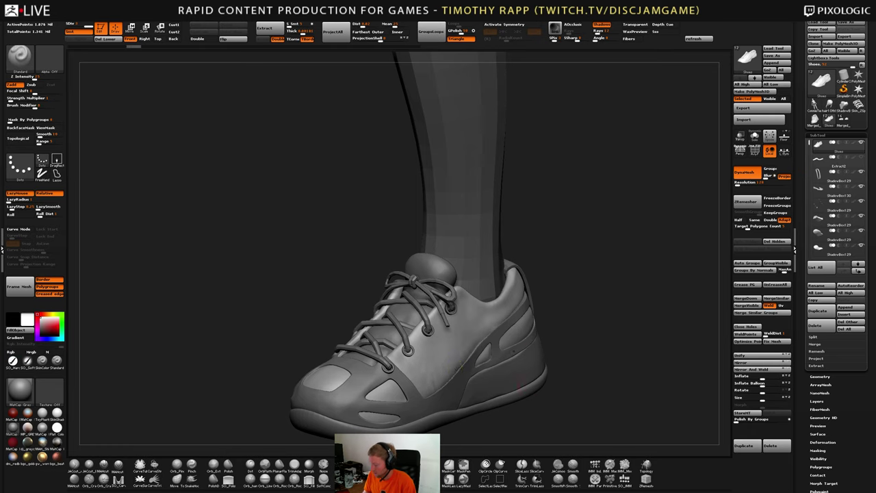
{"action": "mouse_move", "coordinate": [546, 356]}
{"action": "right_mouse_down"}
{"action": "mouse_move", "coordinate": [567, 370]}
{"action": "mouse_move", "coordinate": [518, 377]}
{"action": "mouse_move", "coordinate": [562, 395]}
{"action": "mouse_move", "coordinate": [448, 383]}
{"action": "mouse_move", "coordinate": [429, 366]}
{"action": "mouse_move", "coordinate": [475, 357]}
{"action": "right_mouse_up"}
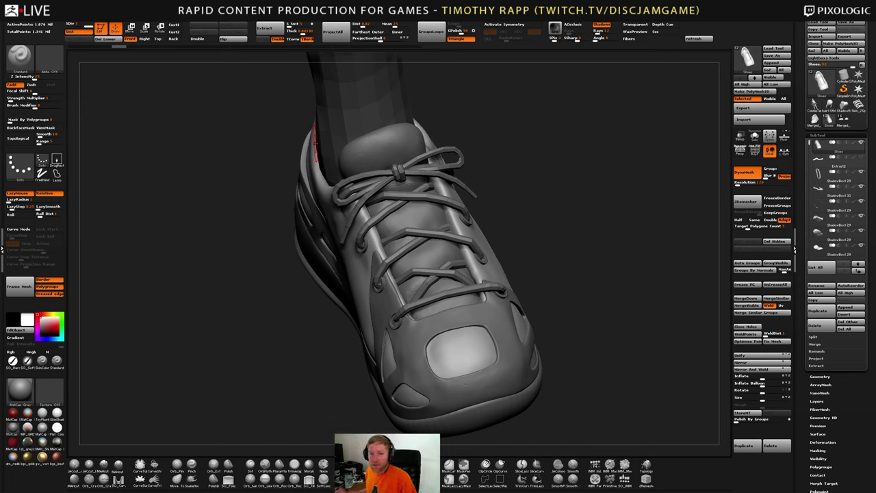
{"action": "right_click_drag", "start_coordinate": [528, 305], "coordinate": [520, 328]}
{"action": "right_click_drag", "start_coordinate": [520, 329], "coordinate": [571, 322]}
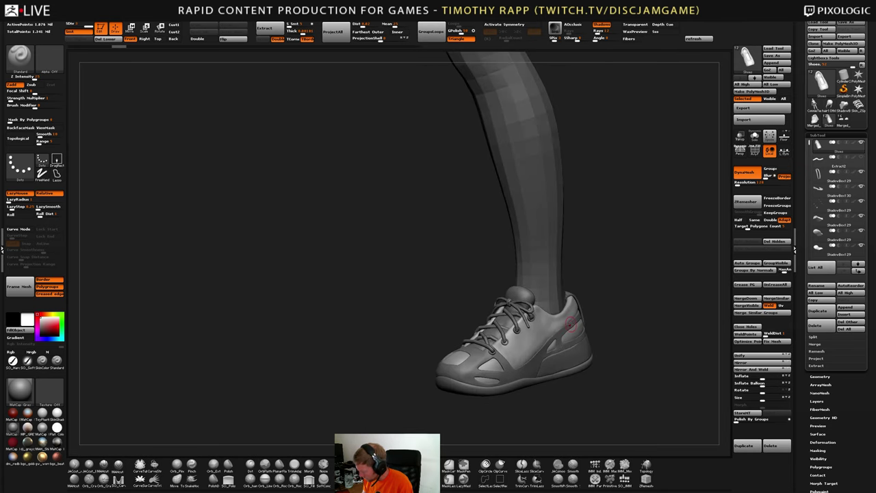
{"action": "left_click", "coordinate": [853, 143], "text": "shift"}
{"action": "right_click_drag", "start_coordinate": [608, 319], "coordinate": [494, 324]}
{"action": "mouse_move", "coordinate": [494, 324]}
{"action": "right_mouse_down"}
{"action": "mouse_move", "coordinate": [582, 340]}
{"action": "mouse_move", "coordinate": [498, 343]}
{"action": "mouse_move", "coordinate": [521, 342]}
{"action": "right_mouse_up"}
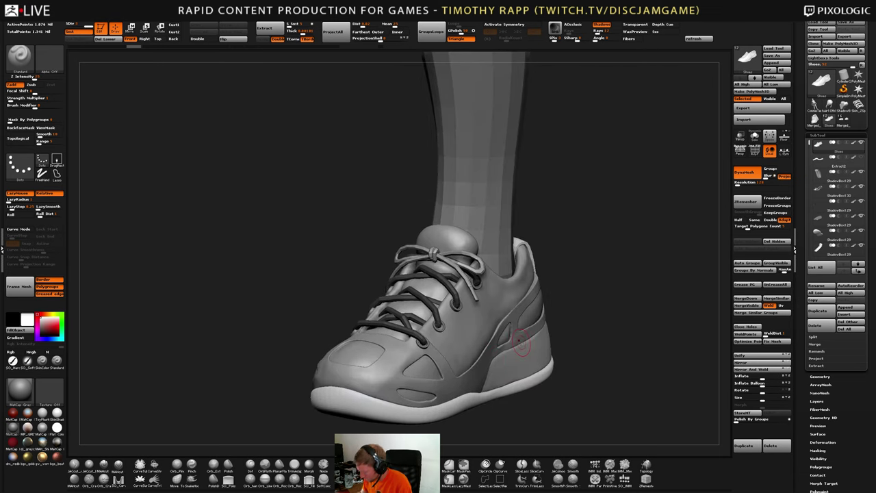
{"action": "left_click", "coordinate": [855, 143], "text": "shift"}
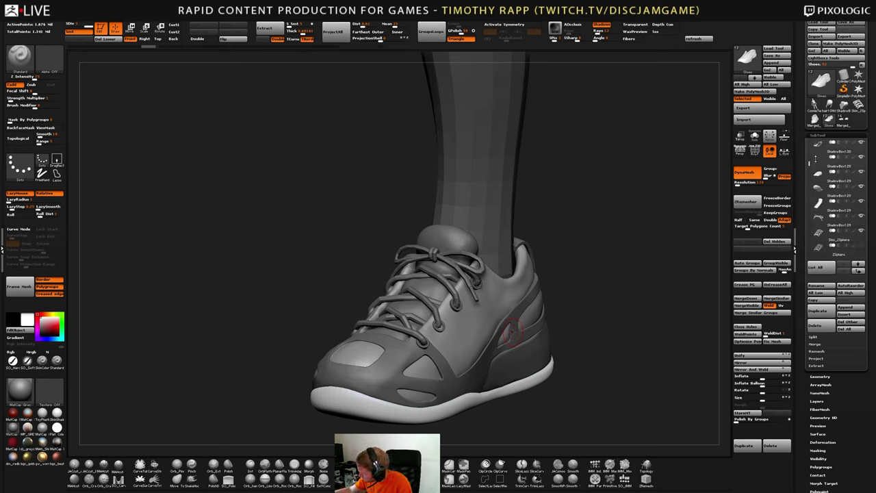
Make the shoe body the active subtool again and check the wireframe display from the side
{"action": "left_click", "coordinate": [541, 375], "text": "alt"}
{"action": "left_click_drag", "start_coordinate": [566, 378], "coordinate": [479, 339]}
{"action": "left_click", "coordinate": [479, 339], "text": "alt"}
{"action": "right_click_drag", "start_coordinate": [495, 316], "coordinate": [523, 327]}
{"action": "key", "text": "shift+f"}
{"action": "key", "text": "shift+f"}
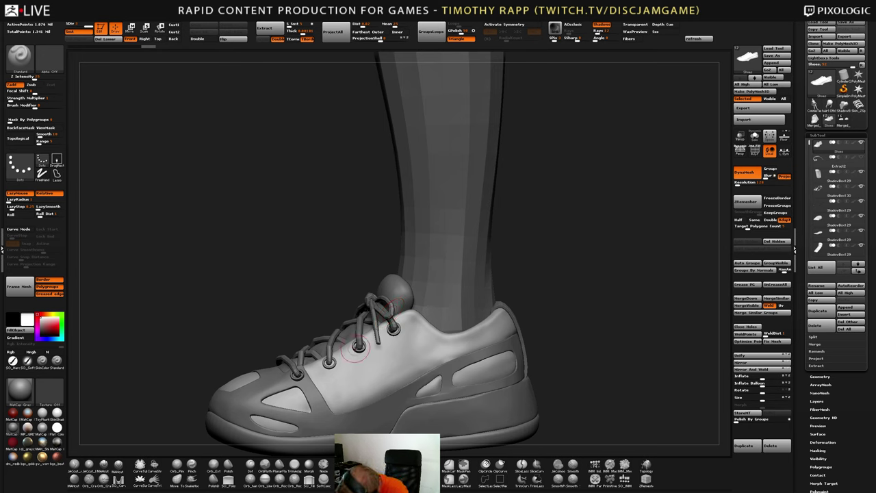
Undo the latest attempts beside the eyelets and turn on transparency for the surrounding subtools
{"action": "key", "text": "ctrl"}
{"action": "key", "text": "ctrl+z"}
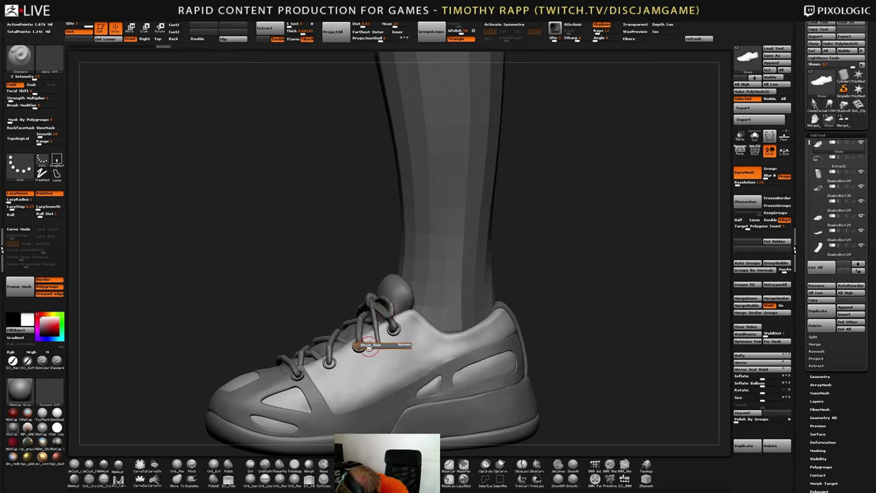
{"action": "key", "text": "ctrl+z"}
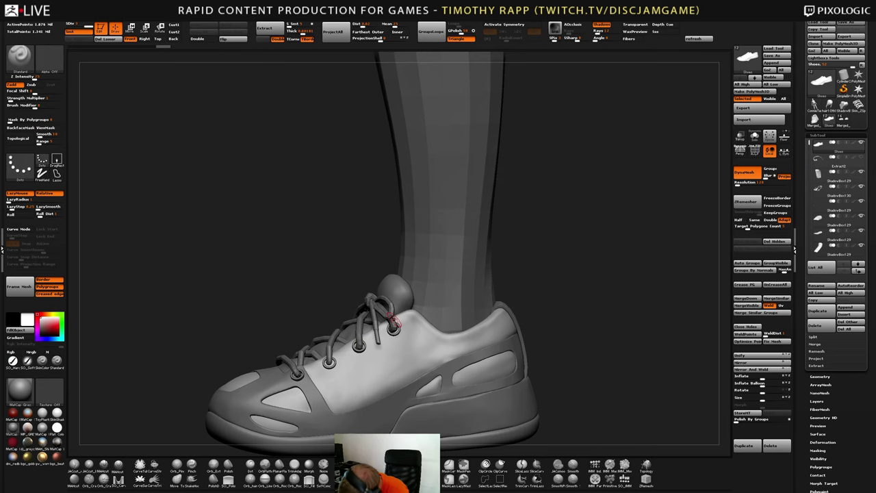
{"action": "key", "text": "ctrl+z"}
{"action": "key", "text": "alt+s"}
{"action": "left_click", "coordinate": [755, 136]}
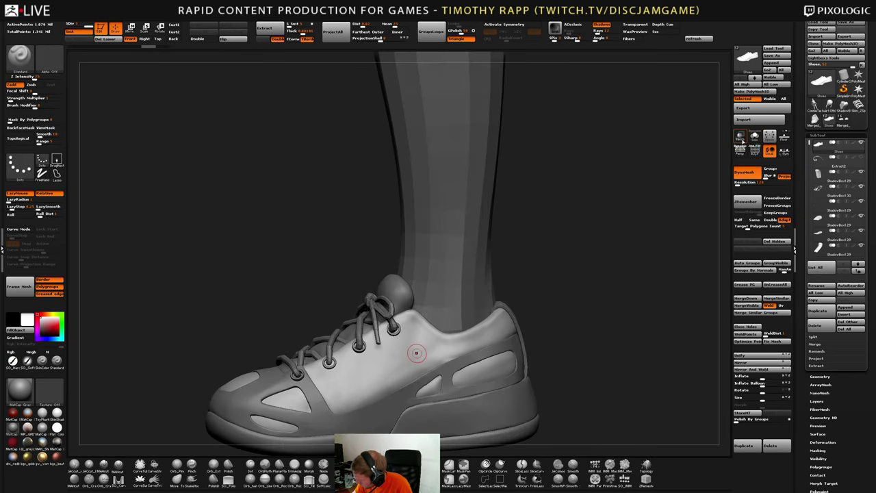
{"action": "left_click", "coordinate": [740, 136]}
{"action": "right_click_drag", "start_coordinate": [367, 336], "coordinate": [360, 351], "text": "ctrl"}
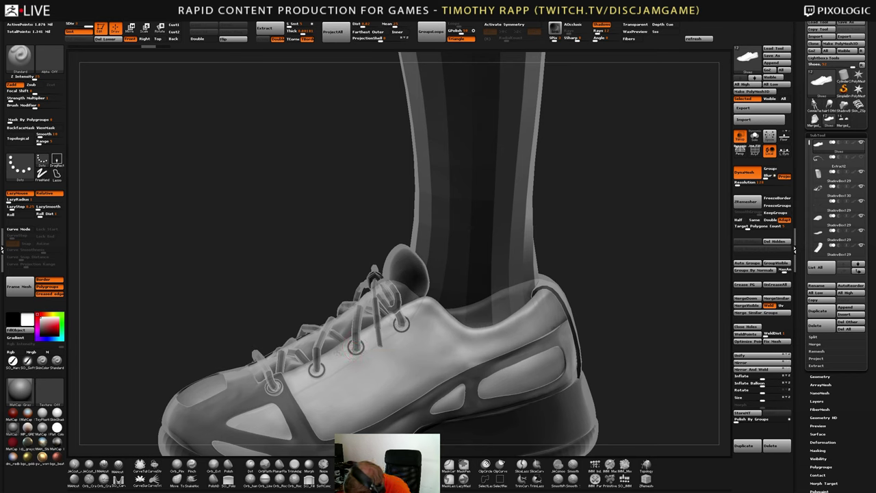
Try masking beside the second eyelet from the top, then lower the shoe body by two subdivision levels
{"action": "key", "text": "ctrl"}
{"action": "key", "text": "ctrl"}
{"action": "key", "text": "ctrl"}
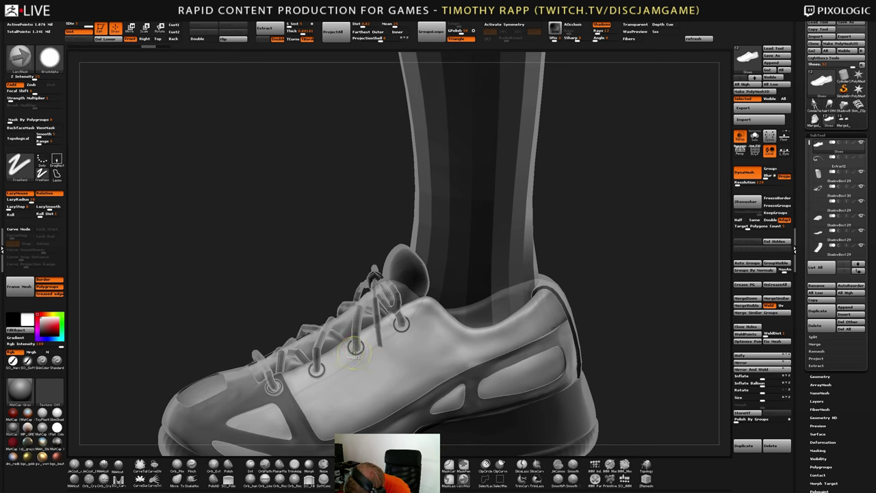
{"action": "left_click_drag", "start_coordinate": [342, 353], "coordinate": [367, 342], "text": "ctrl"}
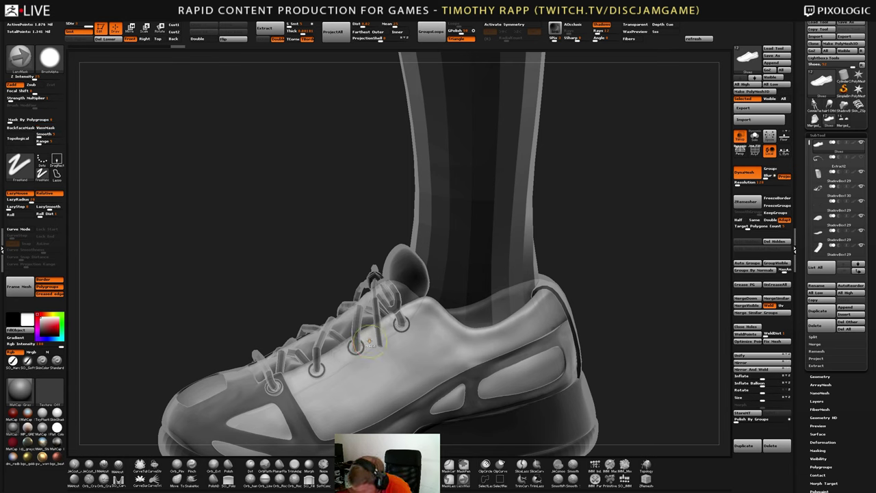
{"action": "key", "text": "ctrl+z"}
{"action": "key", "text": "ctrl+z"}
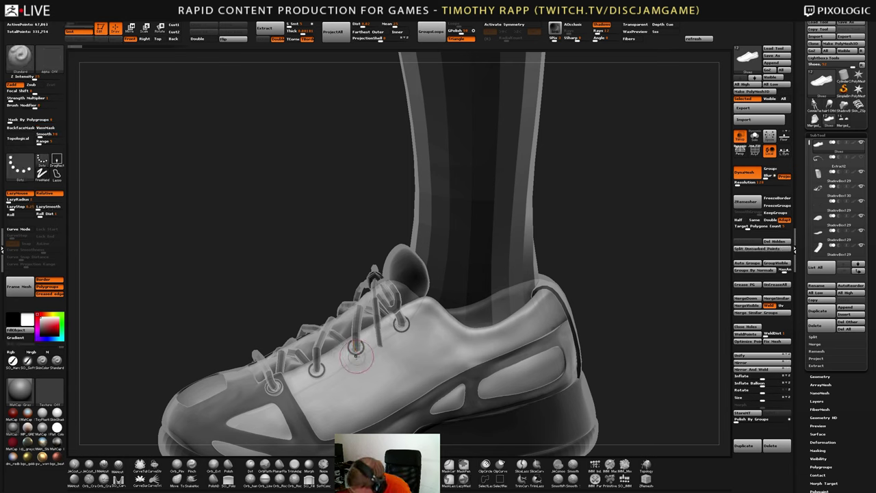
Mask a band on the shoe body from the second eyelet from the top along the ankle collar toward the heel
{"action": "mouse_move", "coordinate": [340, 355]}
{"action": "left_mouse_down", "text": "ctrl"}
{"action": "mouse_move", "coordinate": [353, 364]}
{"action": "mouse_move", "coordinate": [428, 307]}
{"action": "mouse_move", "coordinate": [445, 326]}
{"action": "mouse_move", "coordinate": [487, 338]}
{"action": "mouse_move", "coordinate": [518, 326]}
{"action": "left_mouse_up", "text": "ctrl"}
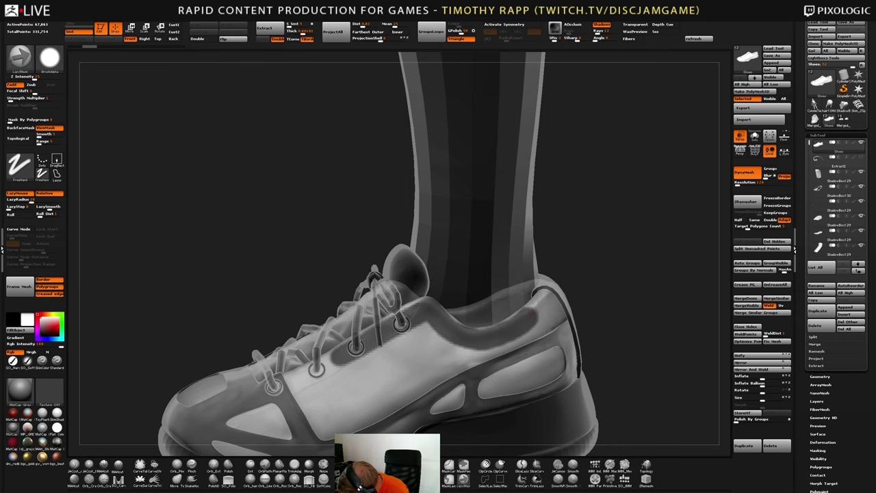
{"action": "mouse_move", "coordinate": [583, 316]}
{"action": "left_mouse_down"}
{"action": "mouse_move", "coordinate": [636, 327]}
{"action": "mouse_move", "coordinate": [533, 298]}
{"action": "mouse_move", "coordinate": [588, 342]}
{"action": "left_mouse_up"}
{"action": "left_click_drag", "start_coordinate": [465, 346], "coordinate": [484, 305], "text": "ctrl+alt"}
{"action": "key", "text": "ctrl+z"}
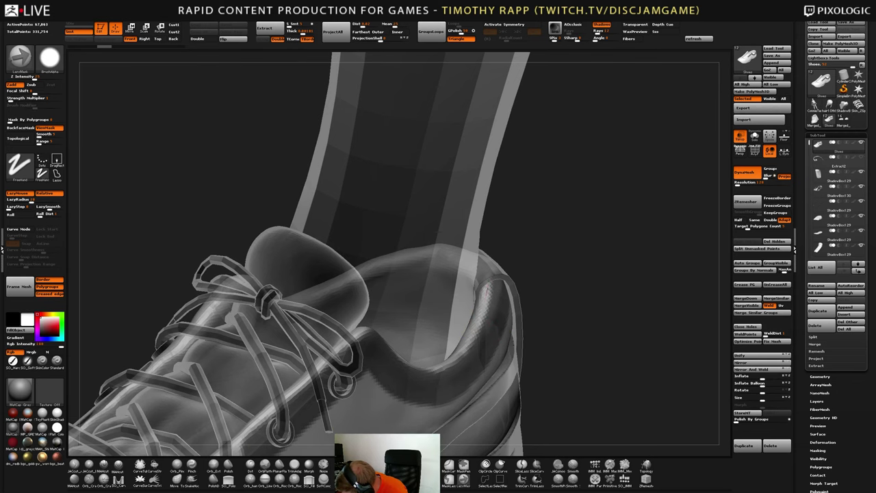
Extend the collar mask over the side of the heel up to the heel tab
{"action": "left_click_drag", "start_coordinate": [486, 319], "coordinate": [493, 273], "text": "ctrl"}
{"action": "mouse_move", "coordinate": [493, 274]}
{"action": "right_mouse_down"}
{"action": "mouse_move", "coordinate": [493, 327]}
{"action": "mouse_move", "coordinate": [479, 321]}
{"action": "right_mouse_up"}
{"action": "left_click_drag", "start_coordinate": [505, 282], "coordinate": [498, 290], "text": "ctrl"}
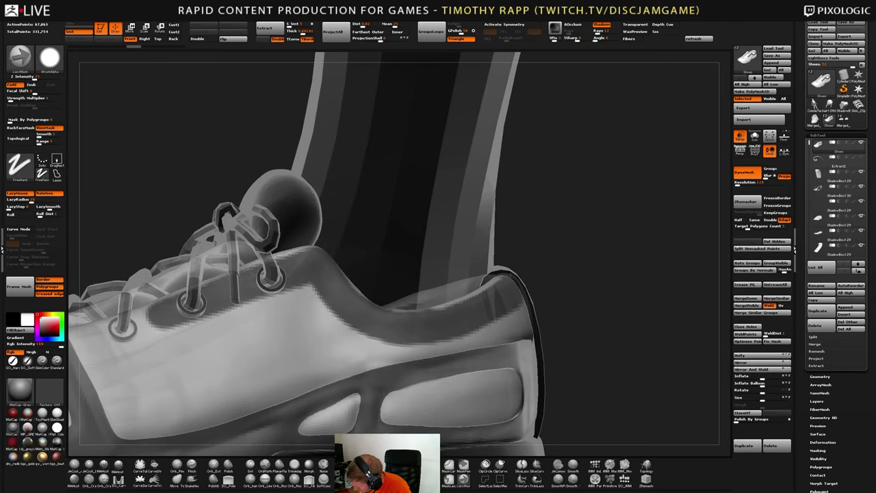
{"action": "mouse_move", "coordinate": [509, 316]}
{"action": "right_mouse_down"}
{"action": "mouse_move", "coordinate": [475, 321]}
{"action": "mouse_move", "coordinate": [486, 302]}
{"action": "right_mouse_up"}
{"action": "key", "text": "ctrl"}
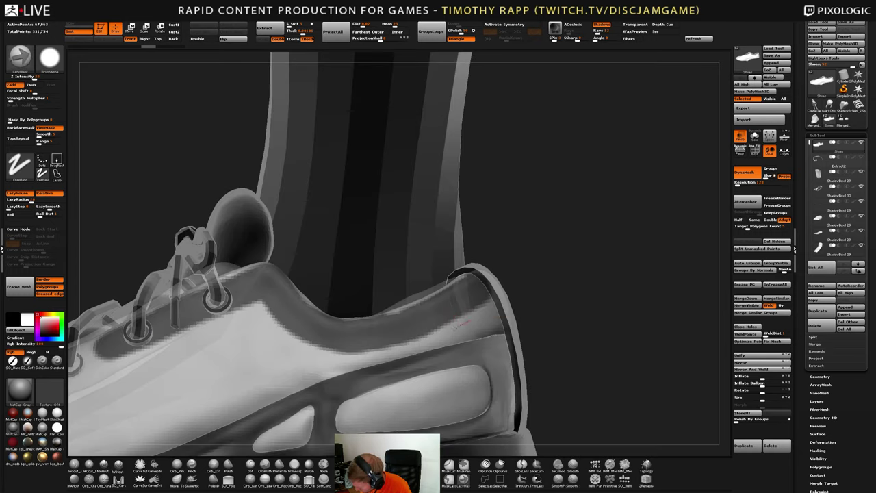
{"action": "mouse_move", "coordinate": [510, 348]}
{"action": "right_mouse_down"}
{"action": "mouse_move", "coordinate": [463, 339]}
{"action": "mouse_move", "coordinate": [482, 329]}
{"action": "right_mouse_up"}
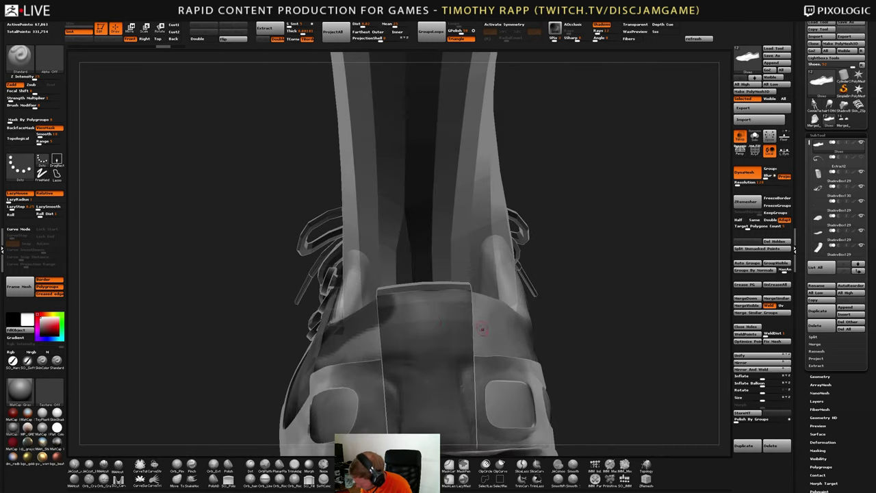
Continue the collar mask across the back of the heel beneath the heel tab and clean up its edge
{"action": "key", "text": "ctrl"}
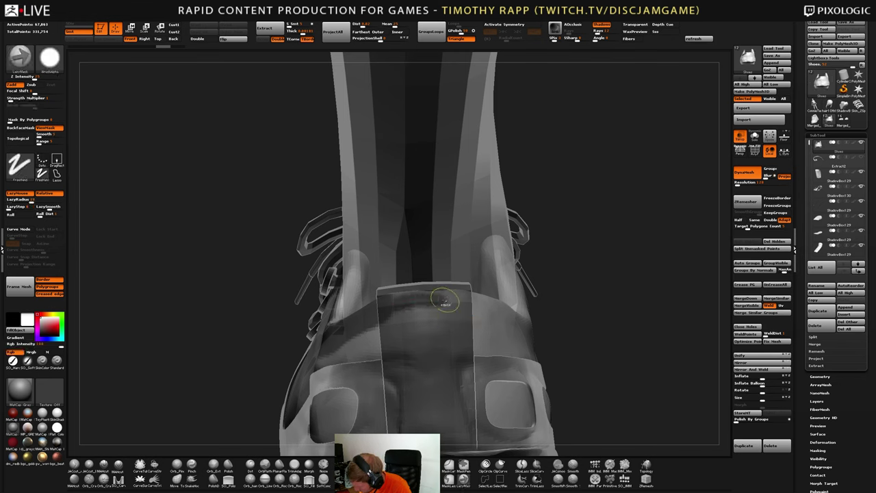
{"action": "right_click_drag", "start_coordinate": [426, 304], "coordinate": [434, 316]}
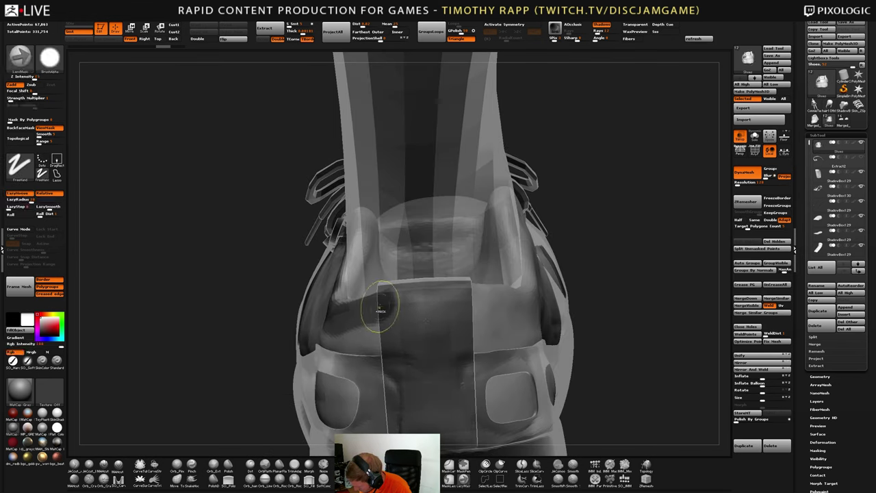
{"action": "left_click_drag", "start_coordinate": [385, 305], "coordinate": [413, 301], "text": "ctrl"}
{"action": "key", "text": "ctrl+z"}
{"action": "right_click_drag", "start_coordinate": [427, 303], "coordinate": [428, 312]}
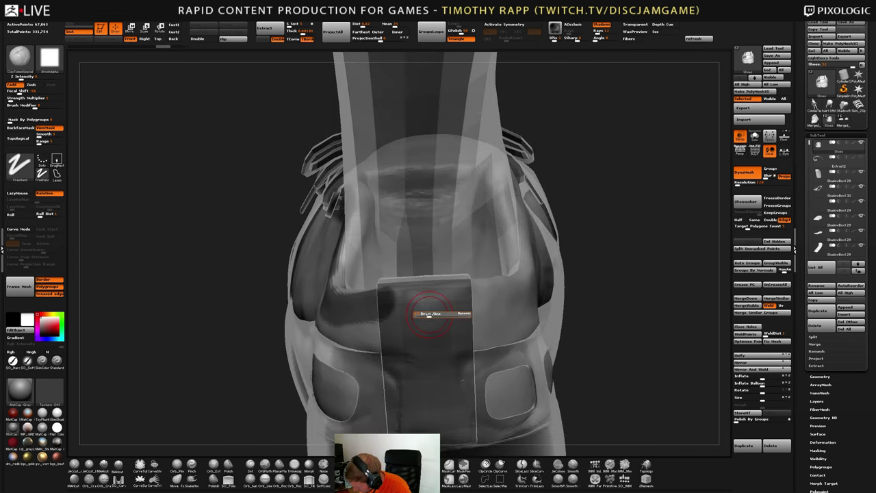
{"action": "left_click_drag", "start_coordinate": [383, 305], "coordinate": [487, 298], "text": "ctrl"}
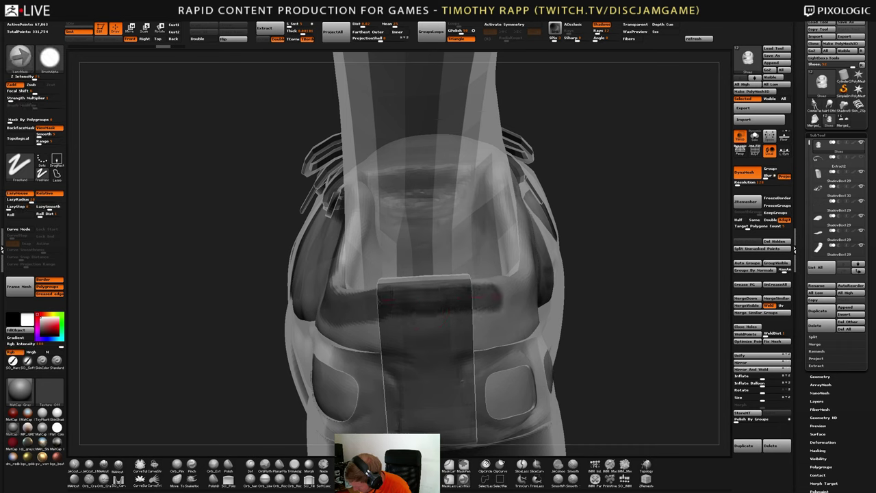
{"action": "mouse_move", "coordinate": [362, 315]}
{"action": "left_mouse_down", "text": "ctrl"}
{"action": "mouse_move", "coordinate": [485, 310]}
{"action": "mouse_move", "coordinate": [387, 333]}
{"action": "mouse_move", "coordinate": [351, 328]}
{"action": "left_mouse_up", "text": "ctrl"}
Trim the collar mask's lower edge and its front end around the second eyelet, then check the whole band
{"action": "right_click_drag", "start_coordinate": [349, 328], "coordinate": [448, 329]}
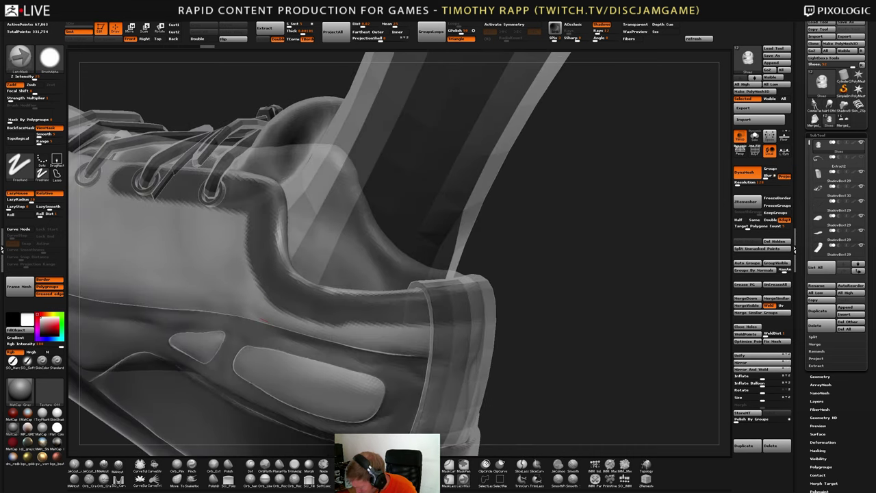
{"action": "left_click_drag", "start_coordinate": [325, 336], "coordinate": [314, 335], "text": "ctrl+alt"}
{"action": "right_click_drag", "start_coordinate": [327, 329], "coordinate": [380, 352]}
{"action": "right_click_drag", "start_coordinate": [236, 375], "coordinate": [377, 365], "text": "alt"}
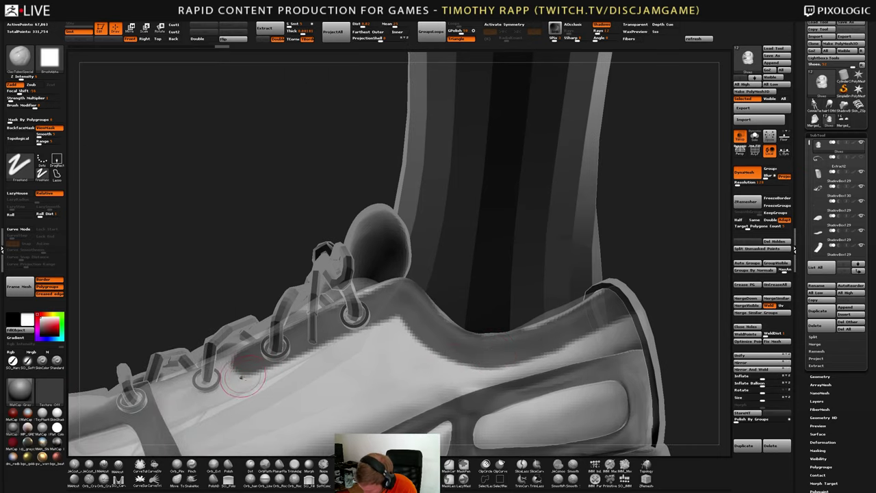
{"action": "mouse_move", "coordinate": [240, 378]}
{"action": "left_mouse_down", "text": "ctrl+alt"}
{"action": "mouse_move", "coordinate": [224, 363]}
{"action": "mouse_move", "coordinate": [253, 379]}
{"action": "left_mouse_up", "text": "ctrl+alt"}
{"action": "right_click_drag", "start_coordinate": [260, 361], "coordinate": [272, 383]}
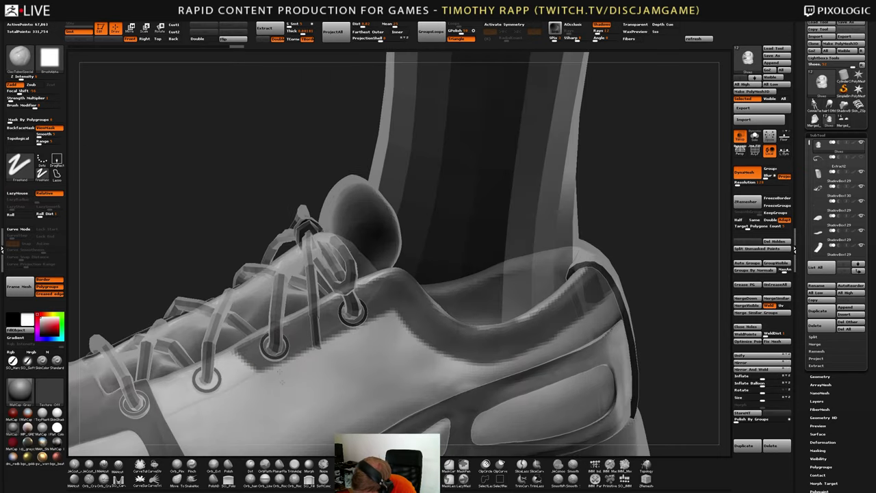
{"action": "mouse_move", "coordinate": [288, 365]}
{"action": "left_mouse_down"}
{"action": "mouse_move", "coordinate": [251, 360]}
{"action": "mouse_move", "coordinate": [279, 363]}
{"action": "mouse_move", "coordinate": [393, 310]}
{"action": "left_mouse_up"}
{"action": "right_click_drag", "start_coordinate": [449, 316], "coordinate": [390, 357]}
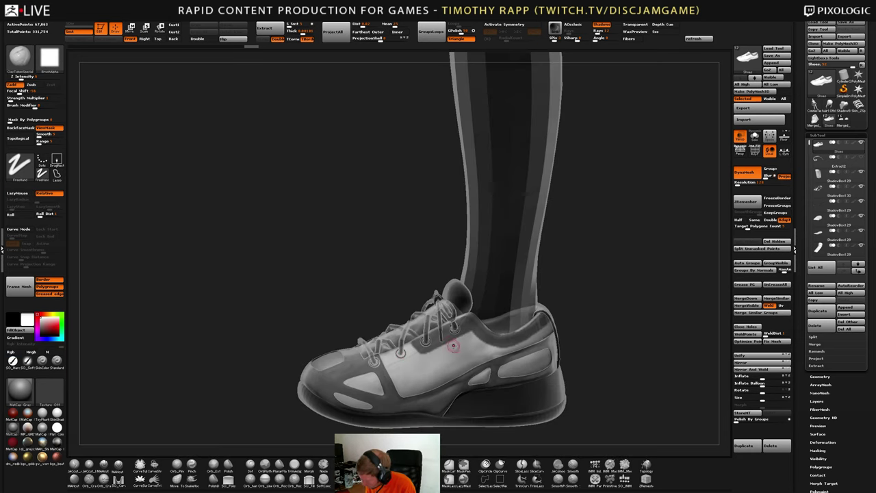
{"action": "right_click_drag", "start_coordinate": [453, 346], "coordinate": [455, 349]}
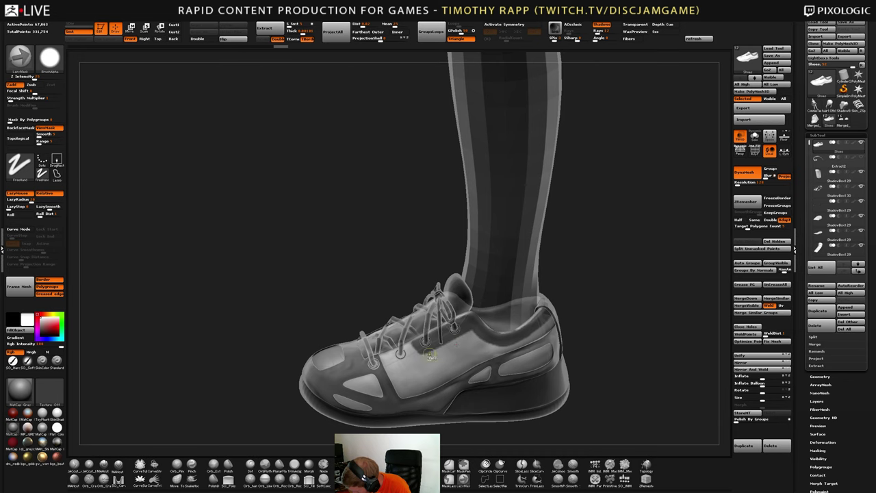
Refine the front end and lower edge of the collar mask below the upper eyelets
{"action": "right_click_drag", "start_coordinate": [453, 359], "coordinate": [375, 367], "text": "alt"}
{"action": "left_click_drag", "start_coordinate": [362, 359], "coordinate": [352, 364], "text": "ctrl"}
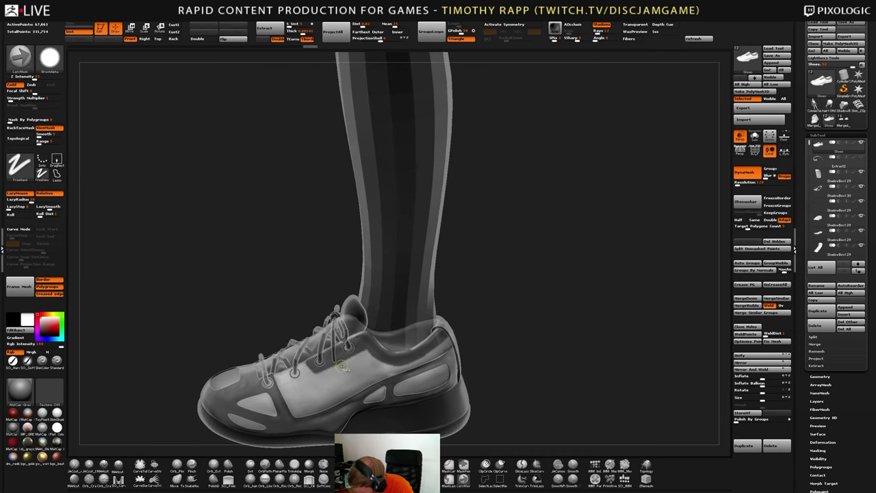
{"action": "right_click_drag", "start_coordinate": [430, 362], "coordinate": [420, 364]}
{"action": "right_click_drag", "start_coordinate": [420, 364], "coordinate": [381, 365], "text": "alt"}
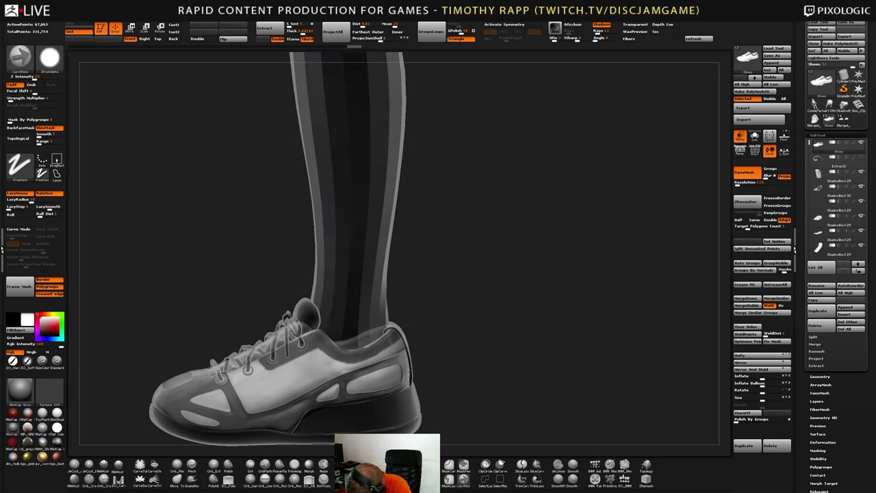
{"action": "mouse_move", "coordinate": [345, 354]}
{"action": "right_mouse_down"}
{"action": "mouse_move", "coordinate": [369, 356]}
{"action": "mouse_move", "coordinate": [368, 370]}
{"action": "mouse_move", "coordinate": [348, 358]}
{"action": "right_mouse_up"}
{"action": "left_click_drag", "start_coordinate": [343, 353], "coordinate": [330, 368], "text": "ctrl"}
Carry the collar mask across the back of the heel and onto the opposite side of the shoe
{"action": "left_click_drag", "start_coordinate": [383, 343], "coordinate": [420, 324], "text": "ctrl"}
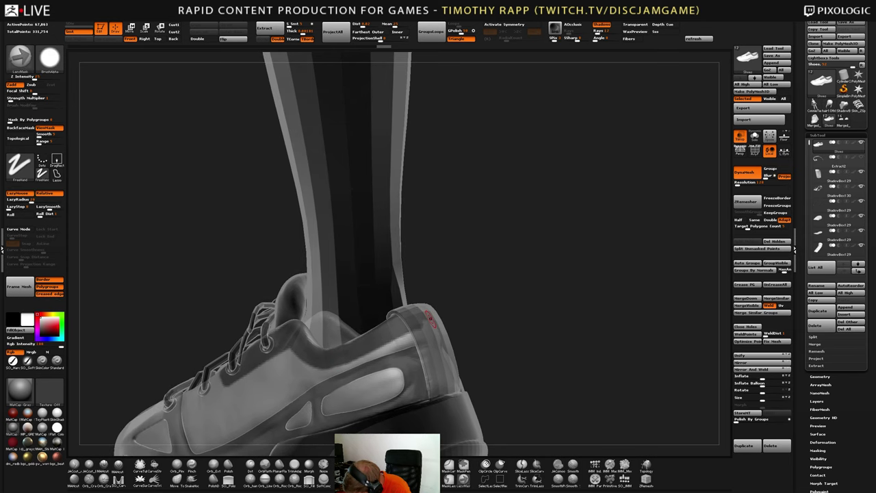
{"action": "right_click_drag", "start_coordinate": [432, 312], "coordinate": [392, 322]}
{"action": "left_click_drag", "start_coordinate": [397, 331], "coordinate": [458, 327], "text": "ctrl"}
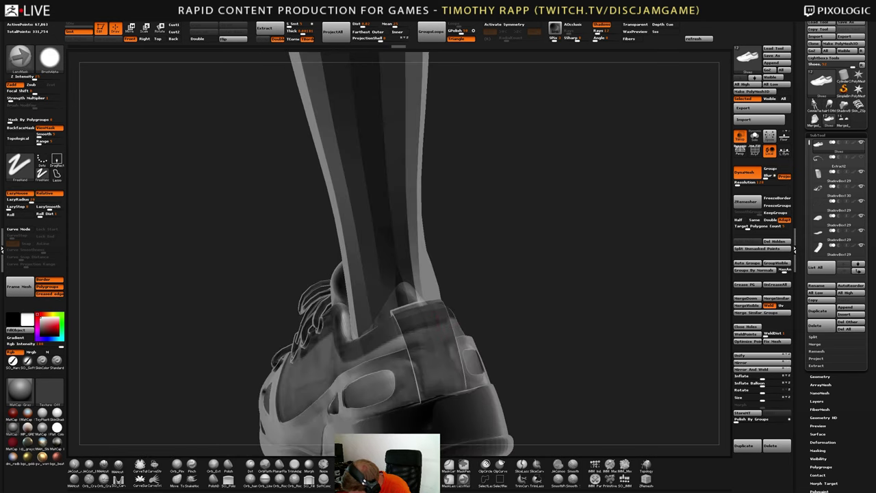
{"action": "right_click_drag", "start_coordinate": [399, 342], "coordinate": [356, 347]}
{"action": "mouse_move", "coordinate": [503, 323]}
{"action": "right_mouse_down"}
{"action": "mouse_move", "coordinate": [470, 327]}
{"action": "mouse_move", "coordinate": [431, 357]}
{"action": "right_mouse_up"}
{"action": "left_click_drag", "start_coordinate": [425, 343], "coordinate": [490, 333], "text": "ctrl"}
{"action": "right_click_drag", "start_coordinate": [488, 333], "coordinate": [446, 336]}
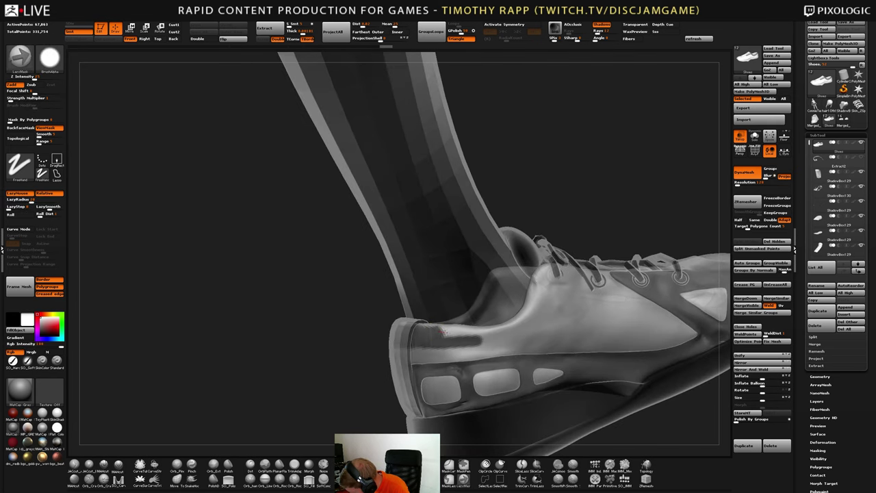
Continue the mask along the ankle collar on the opposite side, from the heel up to the top eyelet
{"action": "left_click_drag", "start_coordinate": [515, 330], "coordinate": [528, 317], "text": "ctrl"}
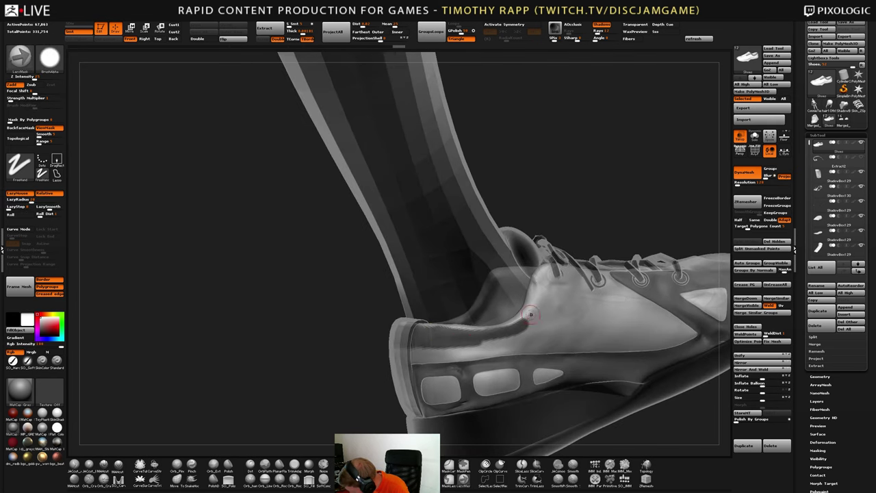
{"action": "mouse_move", "coordinate": [528, 317]}
{"action": "right_mouse_down"}
{"action": "mouse_move", "coordinate": [541, 312]}
{"action": "mouse_move", "coordinate": [510, 320]}
{"action": "mouse_move", "coordinate": [540, 317]}
{"action": "mouse_move", "coordinate": [511, 334]}
{"action": "right_mouse_up"}
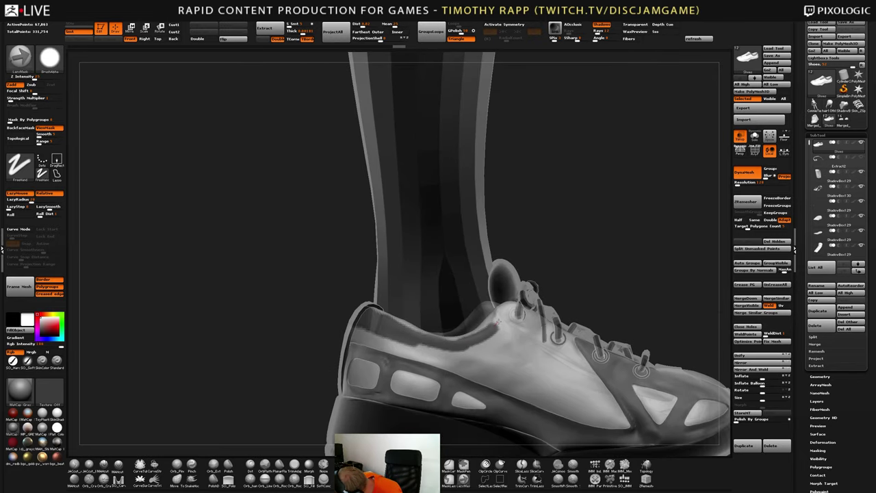
{"action": "left_click_drag", "start_coordinate": [512, 308], "coordinate": [518, 311], "text": "ctrl"}
{"action": "right_click_drag", "start_coordinate": [520, 317], "coordinate": [470, 355], "text": "alt"}
{"action": "key", "text": "ctrl"}
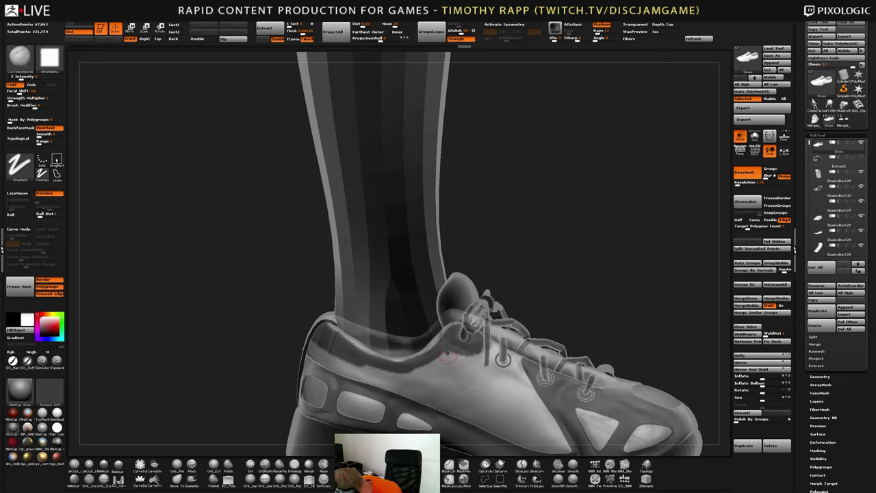
Fill in and even out the lower edge of the collar mask on this side between the heel and the top eyelet
{"action": "right_click_drag", "start_coordinate": [446, 359], "coordinate": [400, 364]}
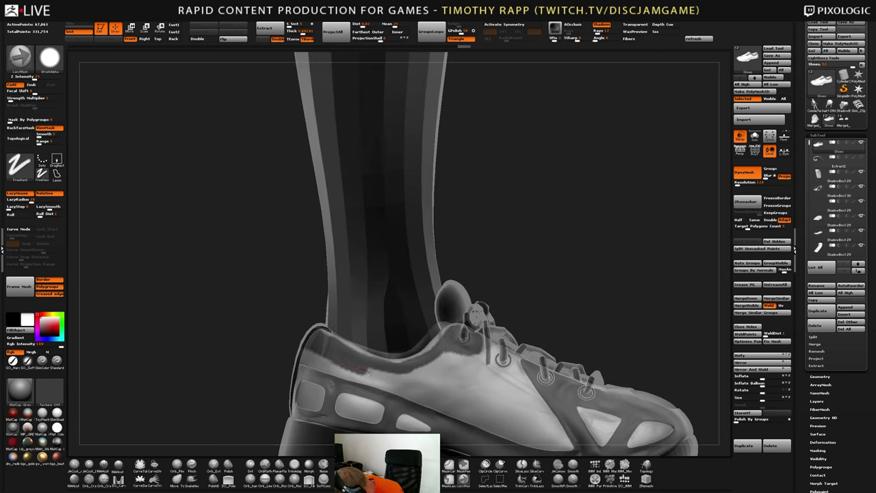
{"action": "left_click_drag", "start_coordinate": [366, 372], "coordinate": [401, 378]}
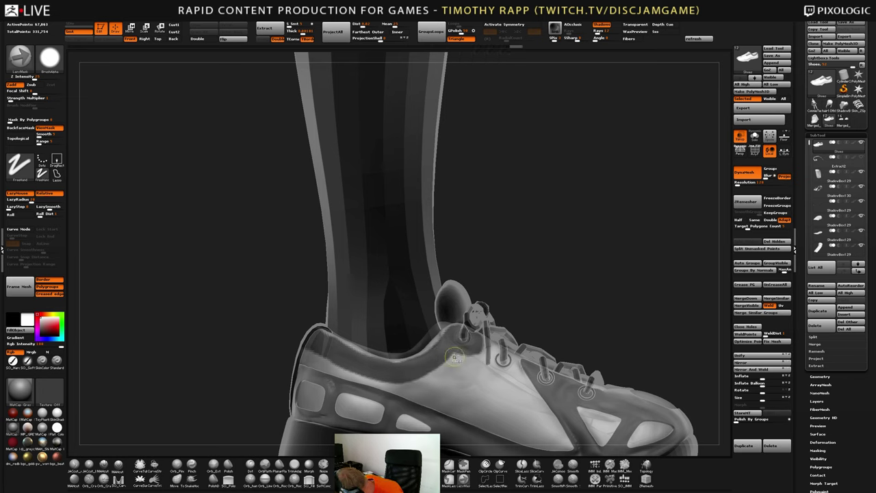
{"action": "left_click_drag", "start_coordinate": [470, 356], "coordinate": [438, 368], "text": "ctrl"}
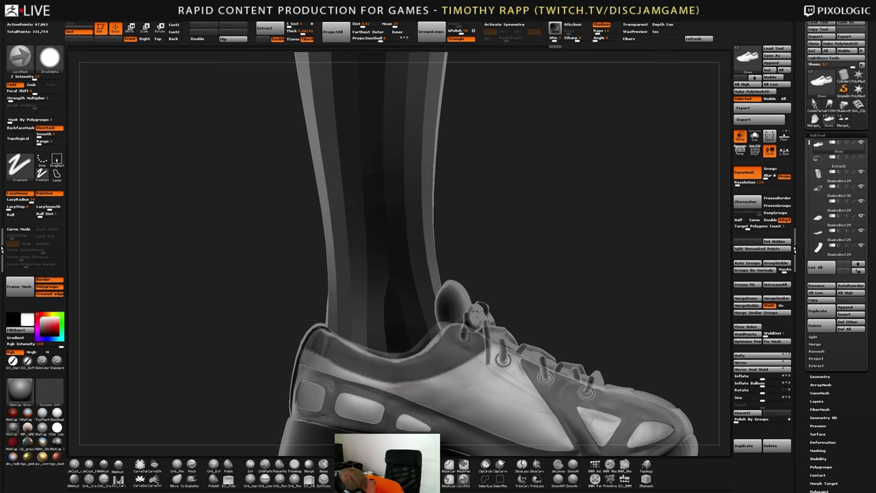
{"action": "mouse_move", "coordinate": [540, 322]}
{"action": "left_mouse_down"}
{"action": "mouse_move", "coordinate": [581, 342]}
{"action": "mouse_move", "coordinate": [529, 340]}
{"action": "left_mouse_up"}
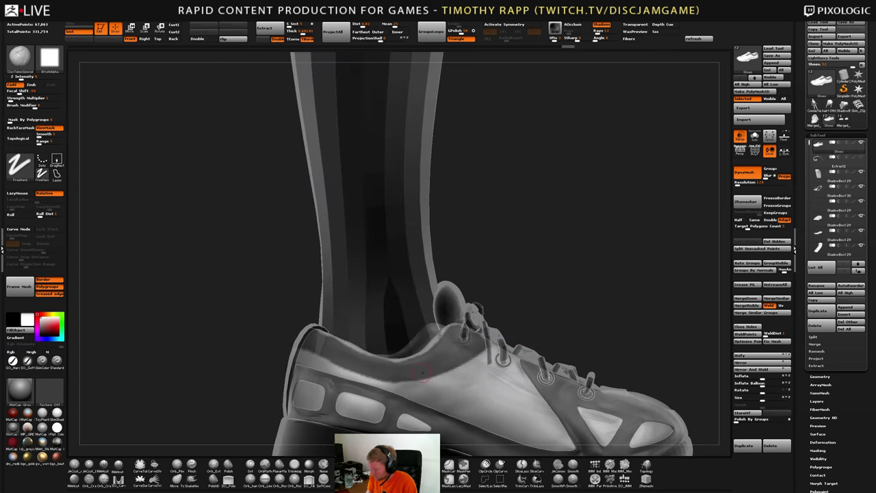
{"action": "left_click_drag", "start_coordinate": [314, 360], "coordinate": [338, 373], "text": "ctrl"}
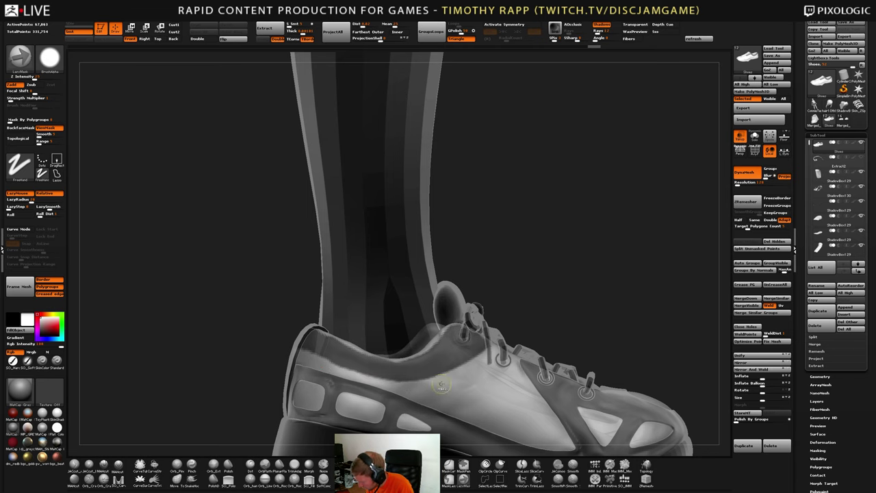
{"action": "right_click_drag", "start_coordinate": [441, 385], "coordinate": [417, 415]}
Examine the collar mask from a distance and up close on both sides of the shoe
{"action": "right_click_drag", "start_coordinate": [443, 453], "coordinate": [418, 350], "text": "ctrl"}
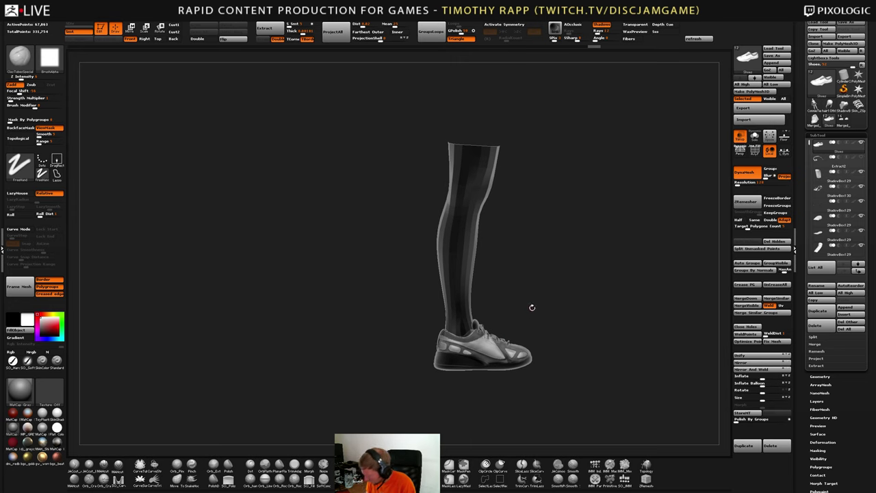
{"action": "right_click_drag", "start_coordinate": [532, 307], "coordinate": [587, 356], "text": "ctrl"}
{"action": "right_click_drag", "start_coordinate": [521, 351], "coordinate": [558, 364], "text": "alt"}
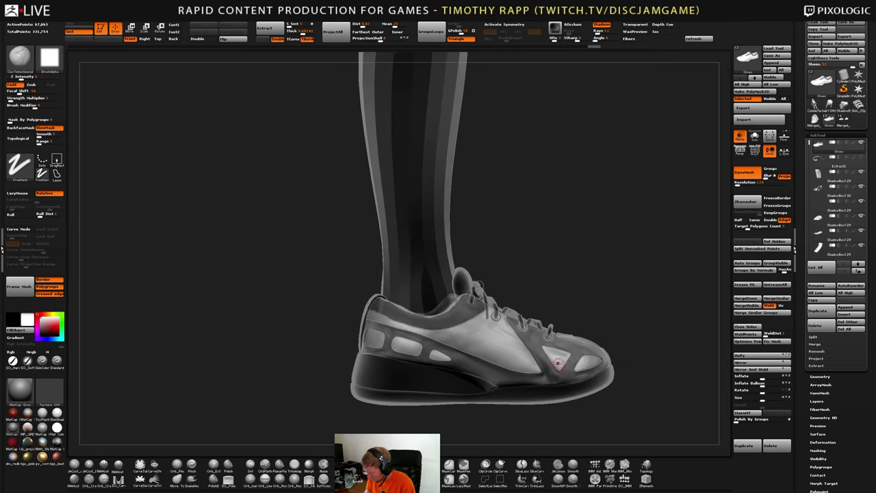
{"action": "key", "text": "ctrl"}
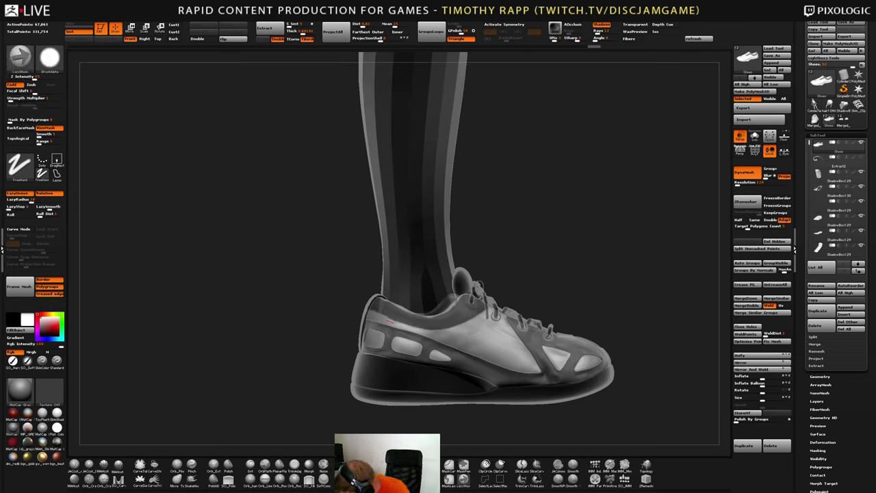
{"action": "mouse_move", "coordinate": [431, 323]}
{"action": "right_mouse_down"}
{"action": "mouse_move", "coordinate": [397, 303]}
{"action": "mouse_move", "coordinate": [410, 349]}
{"action": "mouse_move", "coordinate": [414, 322]}
{"action": "mouse_move", "coordinate": [359, 301]}
{"action": "mouse_move", "coordinate": [398, 263]}
{"action": "right_mouse_up"}
{"action": "key", "text": "ctrl"}
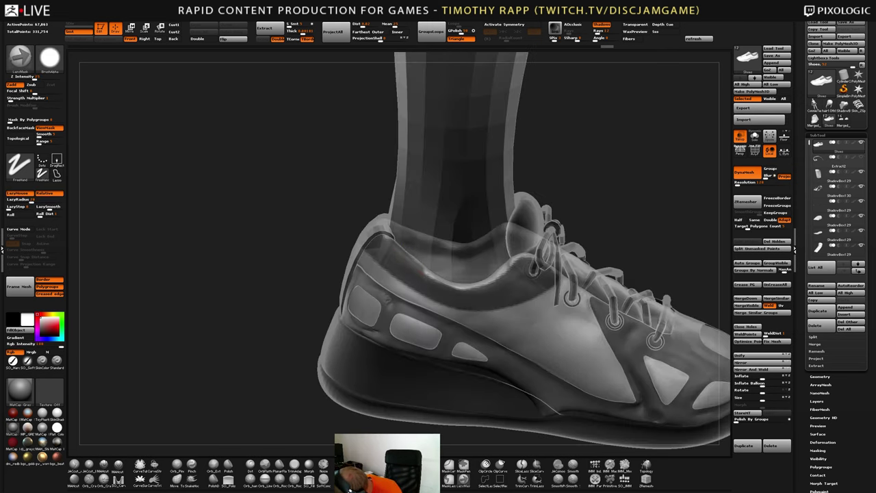
{"action": "mouse_move", "coordinate": [457, 291]}
{"action": "right_mouse_down"}
{"action": "mouse_move", "coordinate": [449, 288]}
{"action": "mouse_move", "coordinate": [431, 342]}
{"action": "right_mouse_up"}
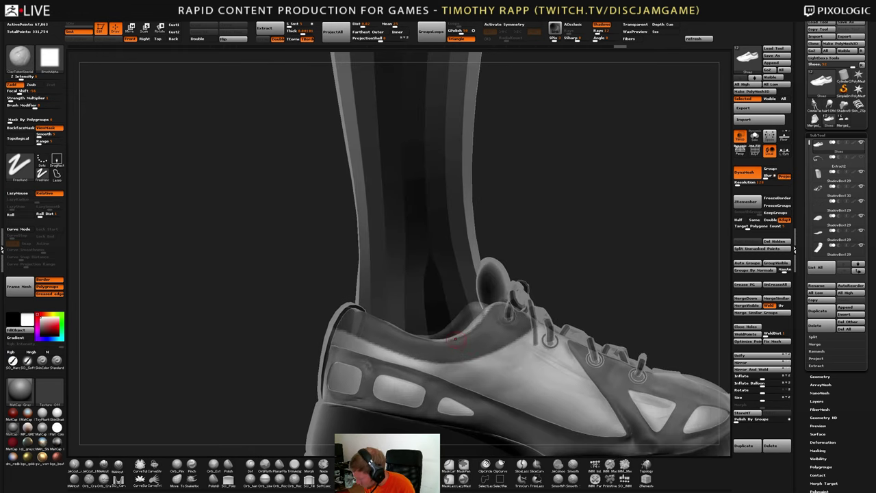
{"action": "key", "text": "ctrl"}
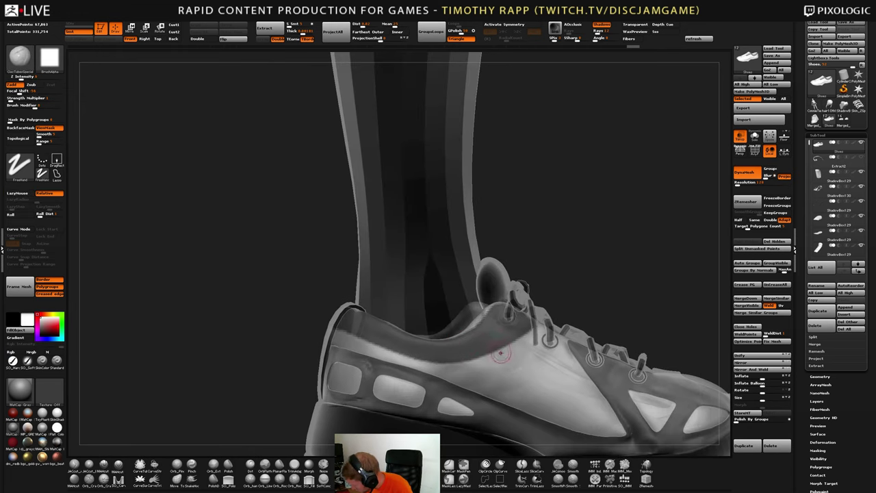
{"action": "right_click_drag", "start_coordinate": [500, 354], "coordinate": [602, 366]}
{"action": "mouse_move", "coordinate": [602, 425]}
{"action": "right_mouse_down", "text": "ctrl"}
{"action": "mouse_move", "coordinate": [527, 369]}
{"action": "mouse_move", "coordinate": [478, 386]}
{"action": "right_mouse_up", "text": "ctrl"}
{"action": "mouse_move", "coordinate": [477, 386]}
{"action": "right_mouse_down", "text": "ctrl"}
{"action": "mouse_move", "coordinate": [472, 424]}
{"action": "mouse_move", "coordinate": [403, 382]}
{"action": "right_mouse_up", "text": "ctrl"}
Reshape the mask's edge and front end below the top two eyelets
{"action": "key", "text": "ctrl"}
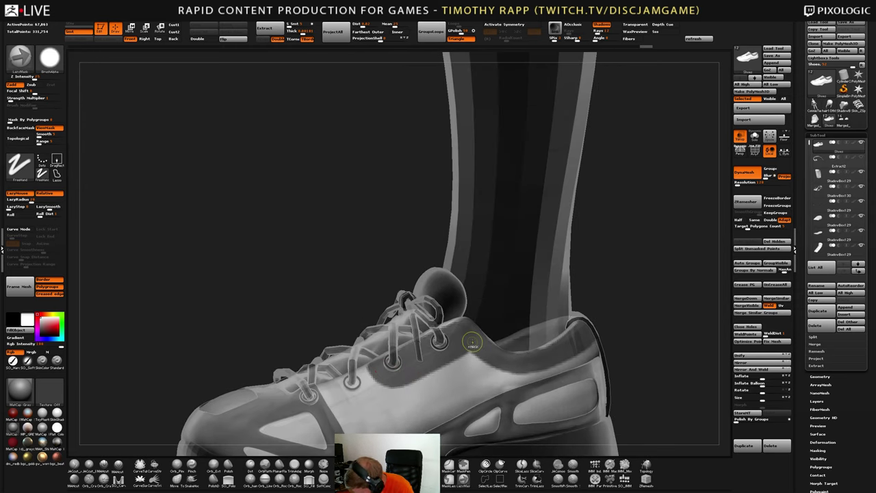
{"action": "left_click_drag", "start_coordinate": [460, 355], "coordinate": [391, 384], "text": "ctrl+alt"}
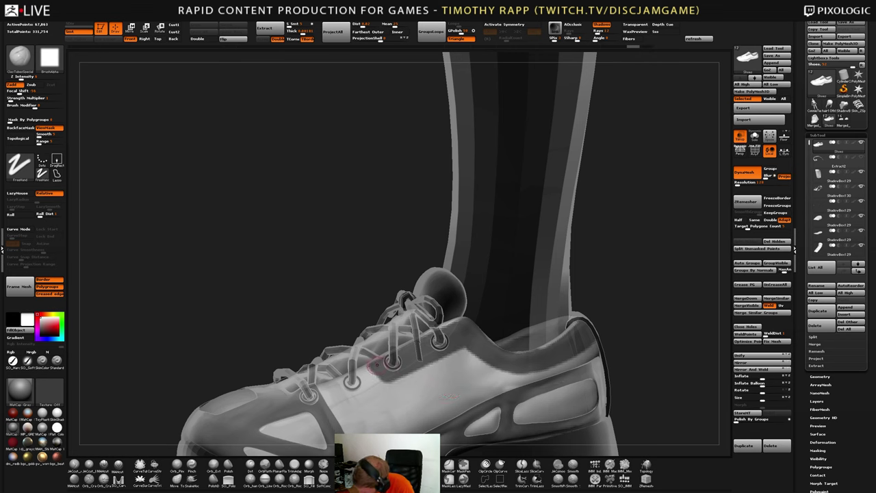
{"action": "right_click_drag", "start_coordinate": [353, 353], "coordinate": [376, 369]}
{"action": "left_click_drag", "start_coordinate": [406, 370], "coordinate": [372, 364], "text": "ctrl"}
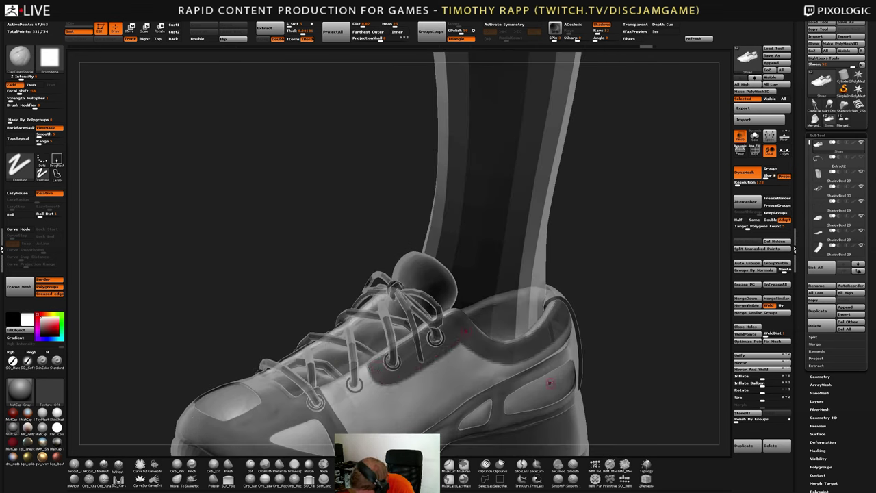
Touch up the collar mask along the side of the heel and its lower edge
{"action": "mouse_move", "coordinate": [550, 383]}
{"action": "right_mouse_down"}
{"action": "mouse_move", "coordinate": [493, 342]}
{"action": "mouse_move", "coordinate": [458, 381]}
{"action": "mouse_move", "coordinate": [472, 409]}
{"action": "mouse_move", "coordinate": [524, 393]}
{"action": "mouse_move", "coordinate": [498, 360]}
{"action": "right_mouse_up"}
{"action": "left_click", "coordinate": [568, 338], "text": "alt"}
{"action": "right_click_drag", "start_coordinate": [567, 338], "coordinate": [512, 340]}
{"action": "left_click", "coordinate": [513, 340], "text": "alt"}
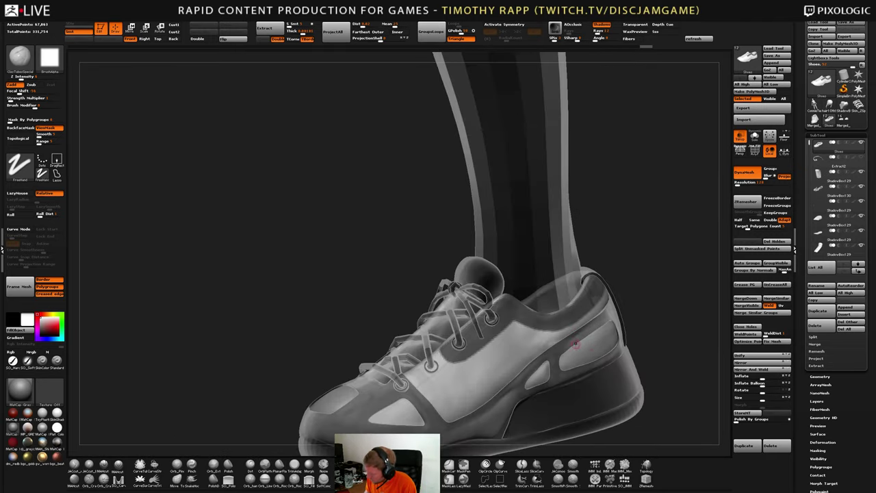
{"action": "mouse_move", "coordinate": [630, 349]}
{"action": "right_mouse_down"}
{"action": "mouse_move", "coordinate": [585, 363]}
{"action": "mouse_move", "coordinate": [615, 353]}
{"action": "mouse_move", "coordinate": [589, 340]}
{"action": "mouse_move", "coordinate": [530, 345]}
{"action": "right_mouse_up"}
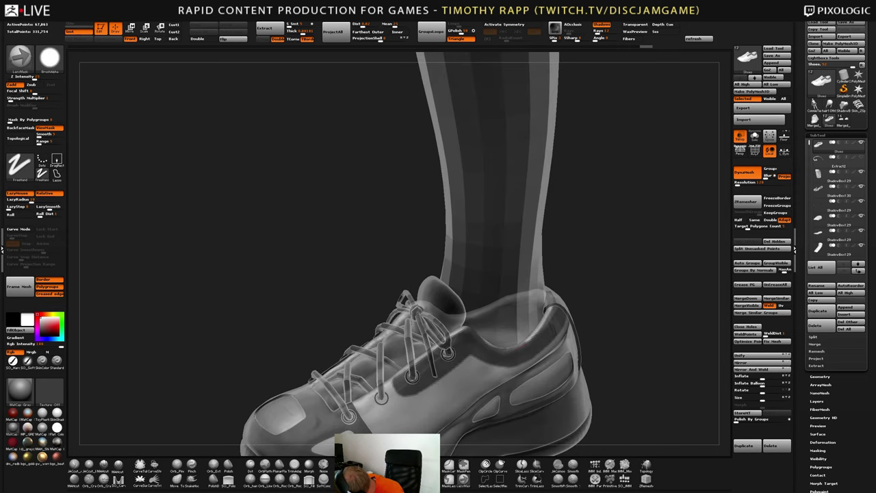
{"action": "left_click_drag", "start_coordinate": [566, 316], "coordinate": [580, 396], "text": "ctrl"}
{"action": "mouse_move", "coordinate": [580, 397]}
{"action": "right_mouse_down"}
{"action": "mouse_move", "coordinate": [619, 384]}
{"action": "mouse_move", "coordinate": [602, 354]}
{"action": "mouse_move", "coordinate": [586, 349]}
{"action": "mouse_move", "coordinate": [610, 352]}
{"action": "right_mouse_up"}
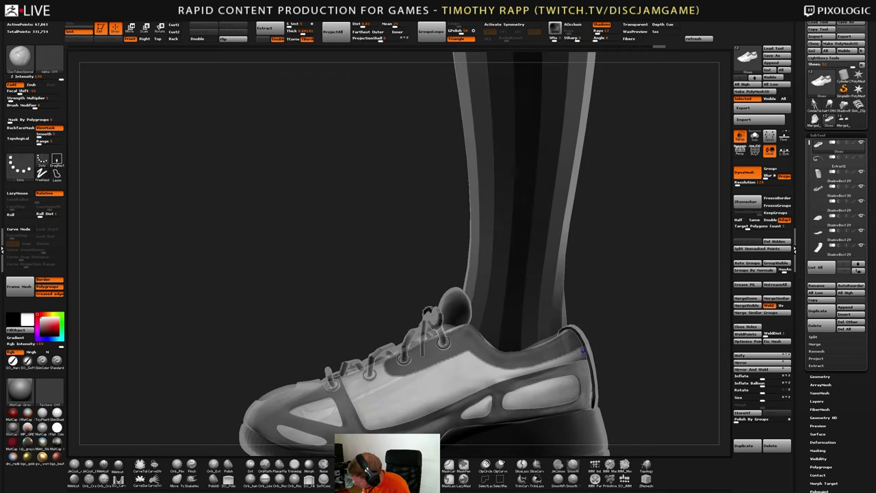
{"action": "left_click_drag", "start_coordinate": [567, 355], "coordinate": [519, 363], "text": "ctrl"}
Check the collar mask from both sides of the shoe and save the project
{"action": "right_click_drag", "start_coordinate": [519, 364], "coordinate": [510, 376]}
{"action": "mouse_move", "coordinate": [563, 364]}
{"action": "right_mouse_down"}
{"action": "mouse_move", "coordinate": [612, 350]}
{"action": "mouse_move", "coordinate": [592, 348]}
{"action": "mouse_move", "coordinate": [583, 360]}
{"action": "mouse_move", "coordinate": [617, 381]}
{"action": "mouse_move", "coordinate": [644, 380]}
{"action": "mouse_move", "coordinate": [571, 388]}
{"action": "mouse_move", "coordinate": [608, 366]}
{"action": "mouse_move", "coordinate": [567, 386]}
{"action": "right_mouse_up"}
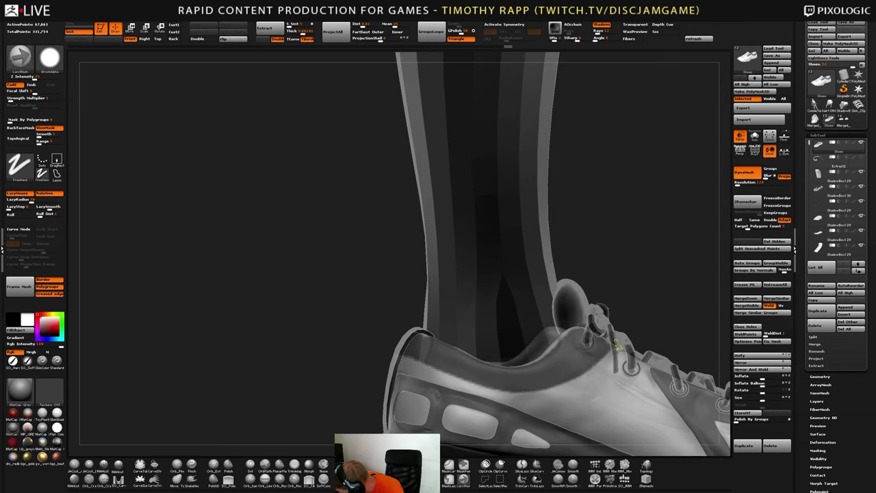
{"action": "mouse_move", "coordinate": [618, 345]}
{"action": "right_mouse_down"}
{"action": "mouse_move", "coordinate": [602, 369]}
{"action": "mouse_move", "coordinate": [594, 355]}
{"action": "mouse_move", "coordinate": [604, 370]}
{"action": "mouse_move", "coordinate": [600, 345]}
{"action": "right_mouse_up"}
{"action": "right_click_drag", "start_coordinate": [599, 346], "coordinate": [602, 370]}
{"action": "left_click", "coordinate": [575, 351], "text": "alt"}
{"action": "left_click", "coordinate": [546, 373], "text": "alt"}
{"action": "right_click_drag", "start_coordinate": [603, 370], "coordinate": [519, 364], "text": "alt"}
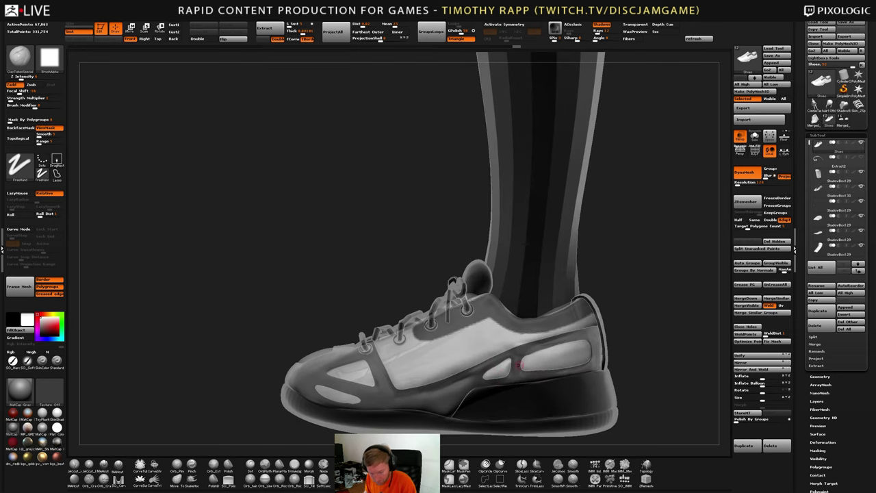
{"action": "key", "text": "ctrl+s"}
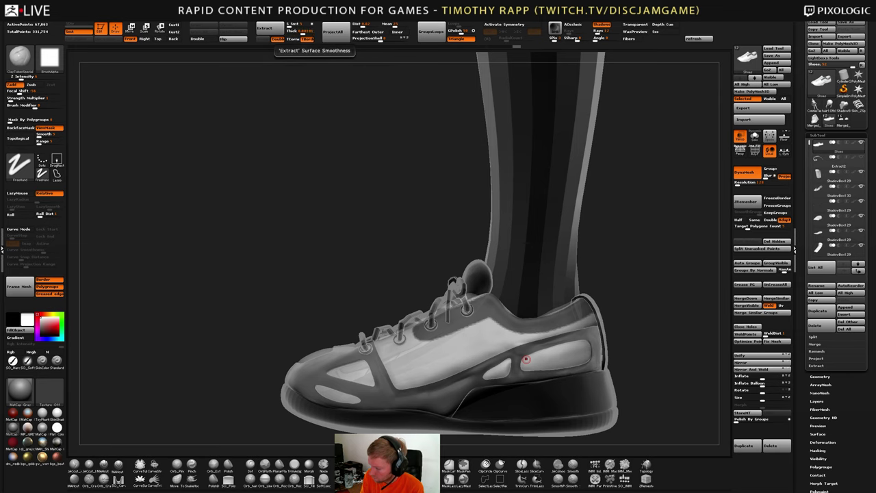
Extract the masked collar band, accept it as a new subtool and make that subtool active
{"action": "left_click", "coordinate": [265, 30]}
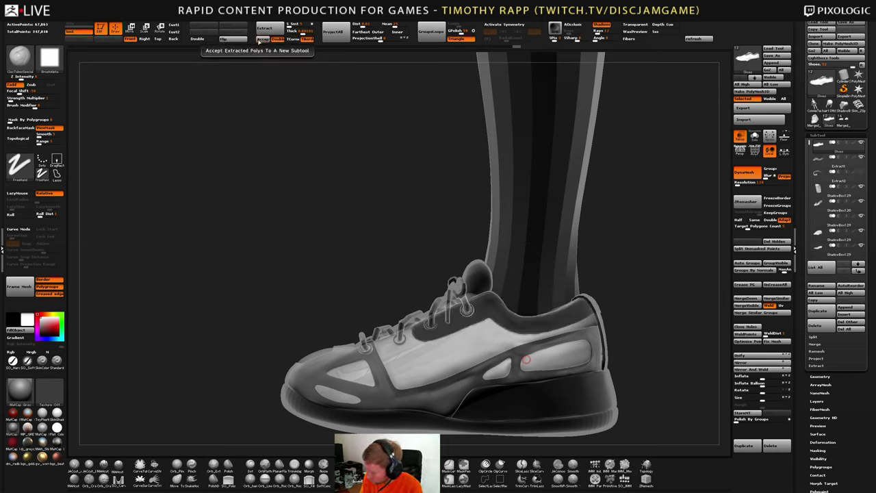
{"action": "left_click", "coordinate": [261, 39]}
{"action": "left_click_drag", "start_coordinate": [633, 323], "coordinate": [588, 327]}
{"action": "left_click", "coordinate": [576, 332], "text": "alt"}
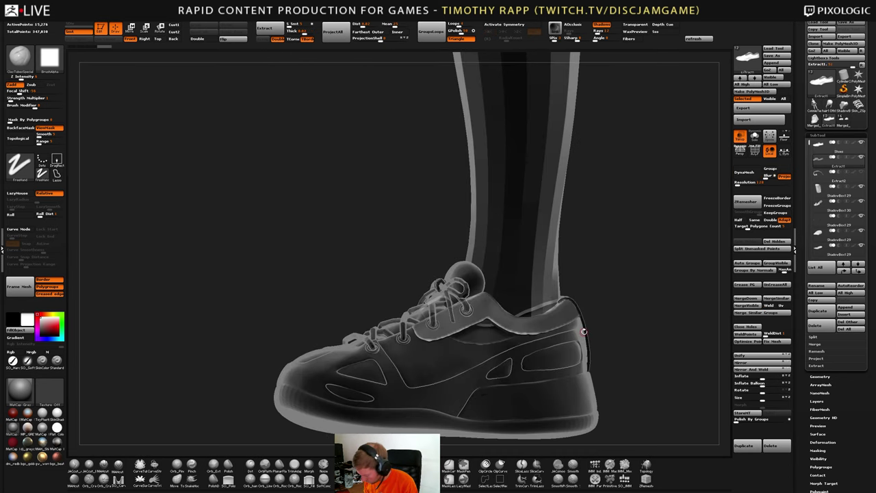
Turn off transparency and show the polyframe on the extracted collar piece to inspect it from both sides
{"action": "left_click", "coordinate": [739, 139]}
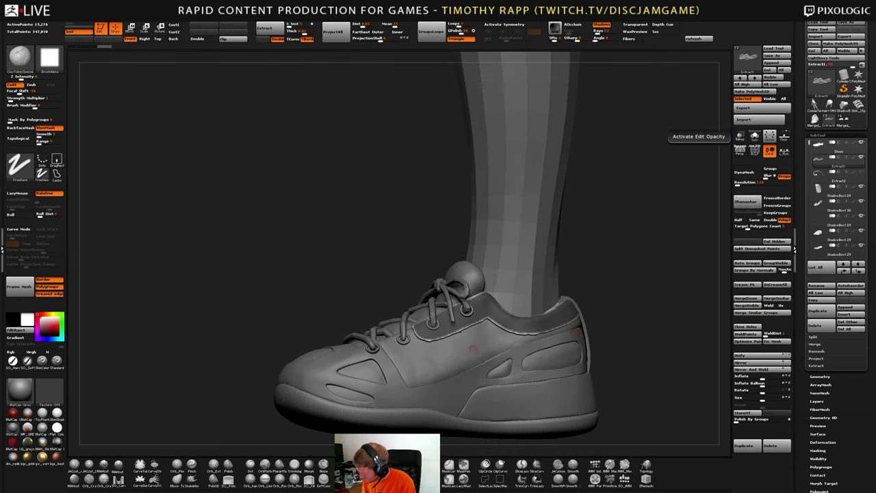
{"action": "left_click_drag", "start_coordinate": [473, 349], "coordinate": [591, 322]}
{"action": "left_click_drag", "start_coordinate": [591, 322], "coordinate": [607, 332], "text": "ctrl"}
{"action": "left_click_drag", "start_coordinate": [606, 332], "coordinate": [498, 336]}
{"action": "right_click_drag", "start_coordinate": [498, 335], "coordinate": [532, 316], "text": "ctrl"}
{"action": "key", "text": "shift+f"}
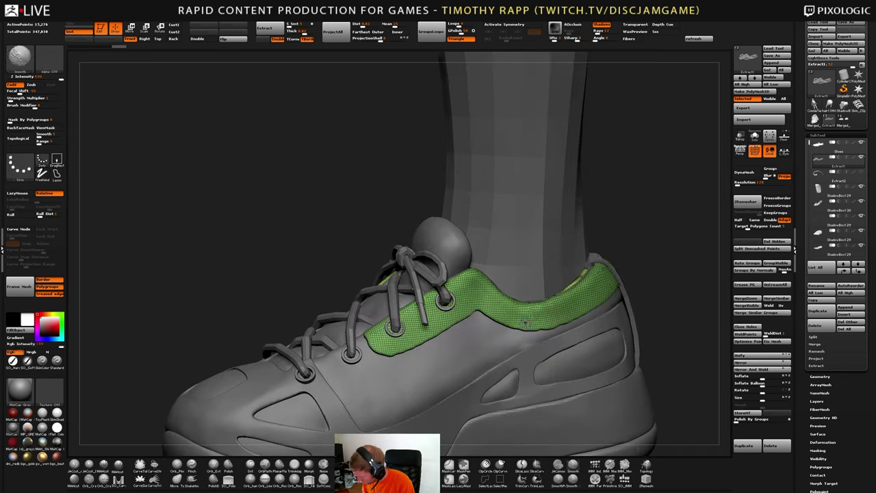
{"action": "key", "text": "shift+f"}
{"action": "right_click_drag", "start_coordinate": [457, 352], "coordinate": [483, 310]}
{"action": "key", "text": "shift+f"}
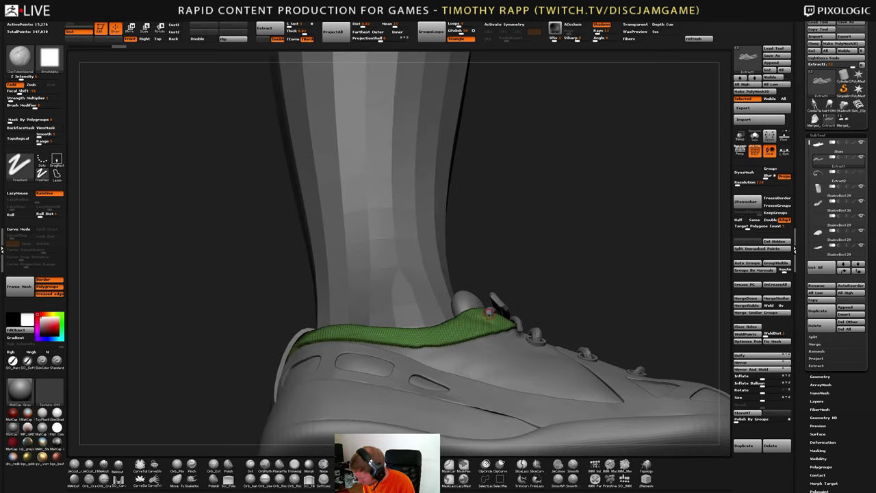
Regroup the extracted collar piece's polygons by face normals and check the groups along its edge
{"action": "key", "text": "g"}
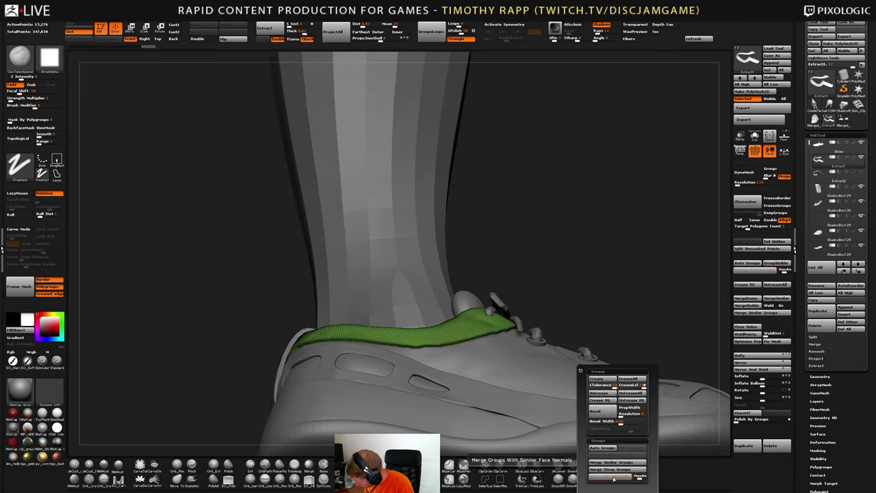
{"action": "left_click_drag", "start_coordinate": [640, 476], "coordinate": [637, 476]}
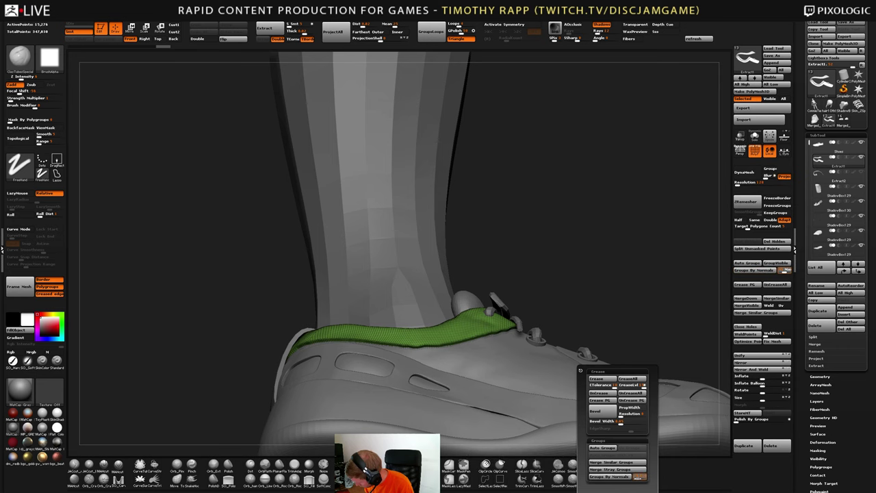
{"action": "left_click", "coordinate": [615, 476]}
{"action": "right_click_drag", "start_coordinate": [551, 410], "coordinate": [617, 363], "text": "ctrl"}
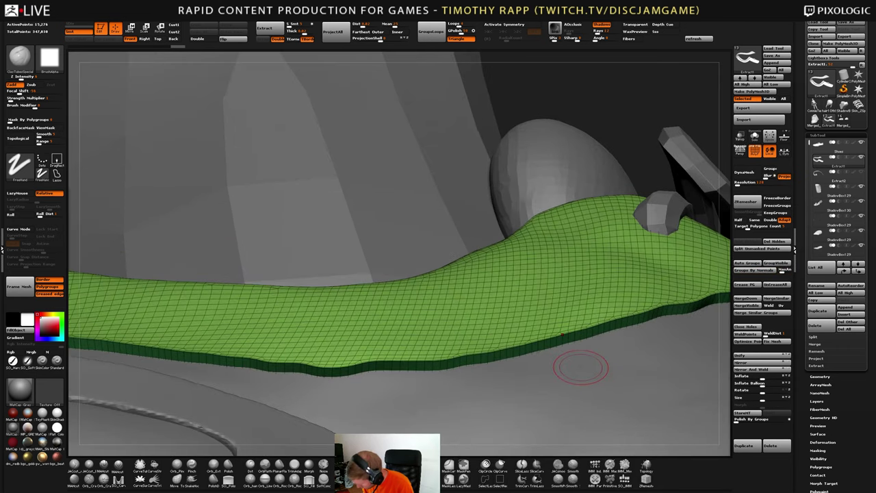
{"action": "right_click_drag", "start_coordinate": [515, 364], "coordinate": [555, 381]}
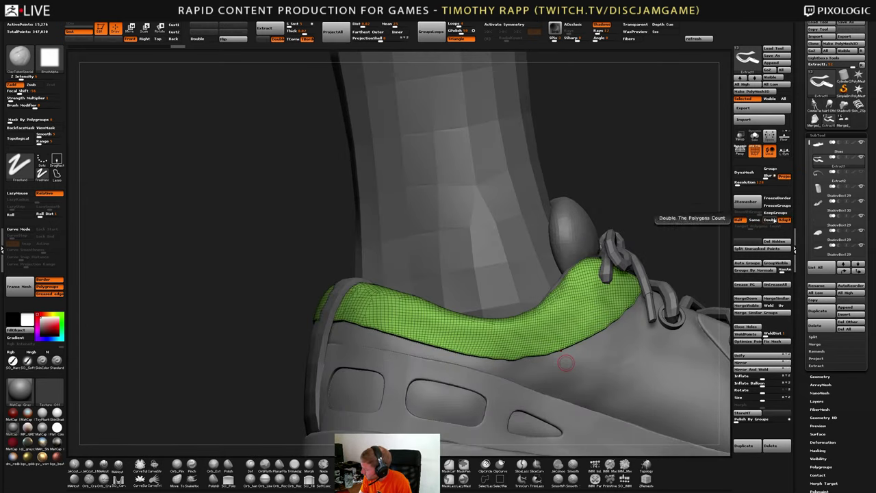
ZRemesh the extracted collar piece with the Half and KeepGroups options, and check the new topology on both sides of the shoe
{"action": "left_click", "coordinate": [779, 212]}
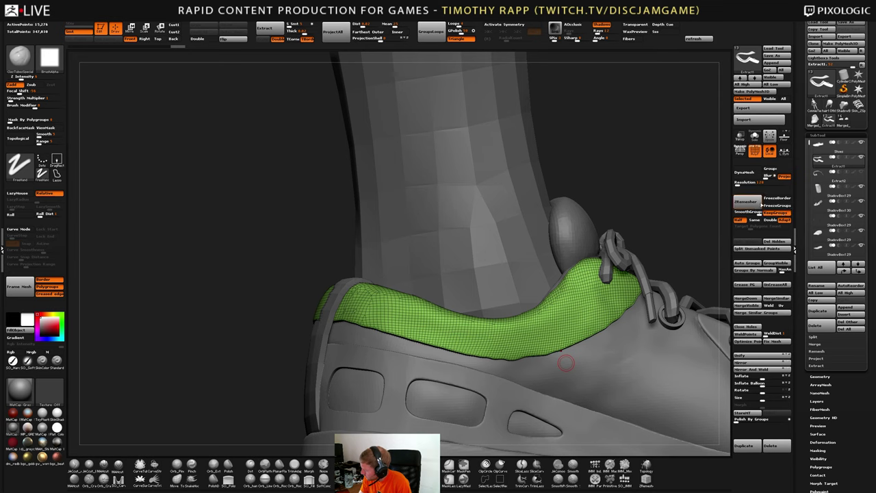
{"action": "left_click", "coordinate": [756, 204]}
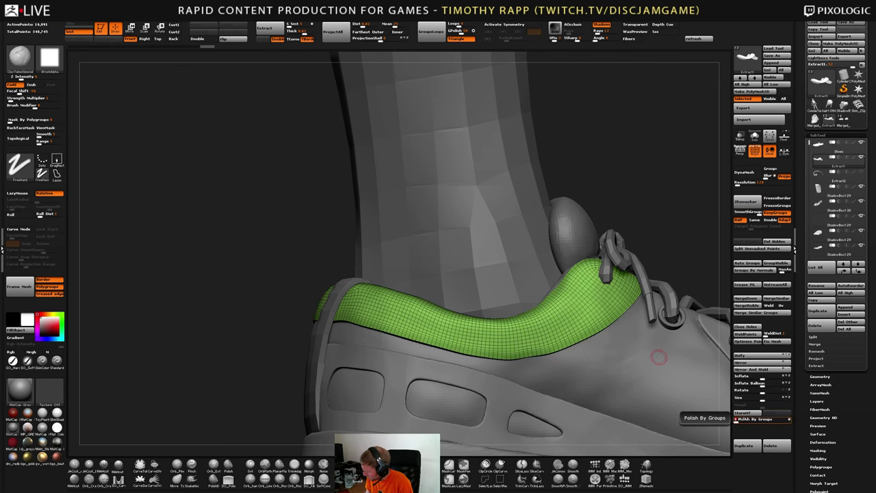
{"action": "right_click_drag", "start_coordinate": [651, 398], "coordinate": [718, 390]}
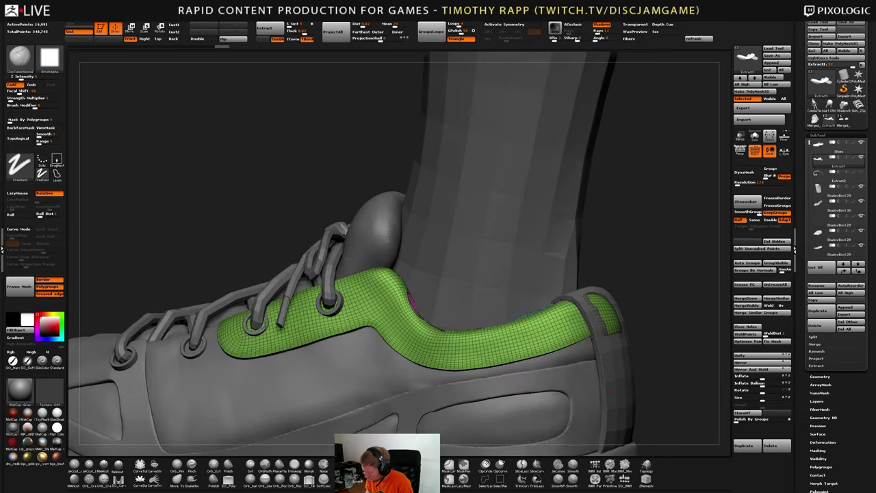
{"action": "mouse_move", "coordinate": [602, 369]}
{"action": "right_mouse_down"}
{"action": "mouse_move", "coordinate": [474, 347]}
{"action": "mouse_move", "coordinate": [478, 341]}
{"action": "mouse_move", "coordinate": [484, 359]}
{"action": "mouse_move", "coordinate": [514, 344]}
{"action": "mouse_move", "coordinate": [541, 365]}
{"action": "mouse_move", "coordinate": [558, 351]}
{"action": "mouse_move", "coordinate": [550, 360]}
{"action": "mouse_move", "coordinate": [565, 357]}
{"action": "mouse_move", "coordinate": [546, 362]}
{"action": "mouse_move", "coordinate": [535, 385]}
{"action": "right_mouse_up"}
Show the collar piece on its own and undo its remeshing
{"action": "key", "text": "alt+s"}
{"action": "key", "text": "ctrl+z"}
{"action": "key", "text": "ctrl+z"}
{"action": "key", "text": "ctrl+z"}
{"action": "key", "text": "ctrl+z"}
{"action": "key", "text": "ctrl+z"}
{"action": "key", "text": "ctrl+z"}
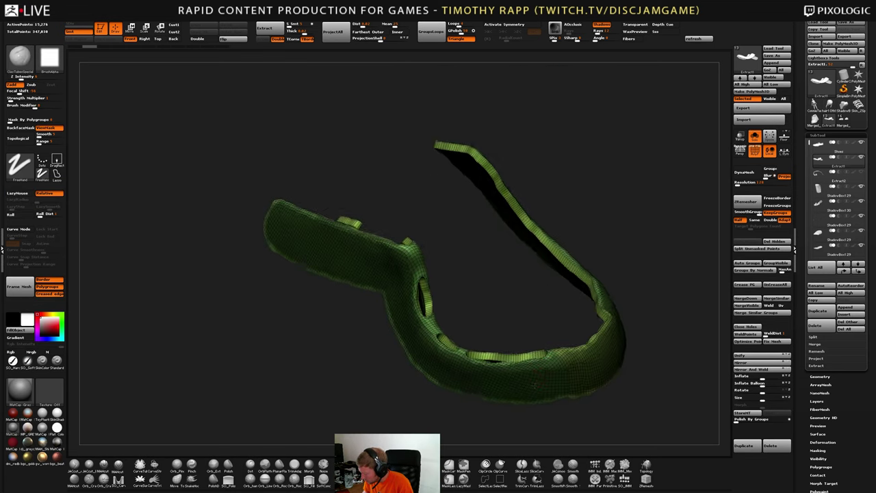
Try isolating a portion of the extracted collar piece by hiding the rest of its polygons
{"action": "left_click_drag", "start_coordinate": [536, 385], "coordinate": [544, 356]}
{"action": "left_click_drag", "start_coordinate": [582, 419], "coordinate": [615, 383], "text": "ctrl"}
{"action": "left_click", "coordinate": [528, 386], "text": "ctrl+shift"}
{"action": "left_click", "coordinate": [492, 392], "text": "ctrl+shift"}
{"action": "left_click", "coordinate": [494, 392], "text": "ctrl+shift"}
{"action": "mouse_move", "coordinate": [618, 378]}
{"action": "left_mouse_down", "text": "ctrl+shift"}
{"action": "mouse_move", "coordinate": [628, 383]}
{"action": "mouse_move", "coordinate": [552, 372]}
{"action": "mouse_move", "coordinate": [545, 394]}
{"action": "mouse_move", "coordinate": [549, 383]}
{"action": "mouse_move", "coordinate": [621, 417]}
{"action": "mouse_move", "coordinate": [598, 396]}
{"action": "left_mouse_up", "text": "ctrl+shift"}
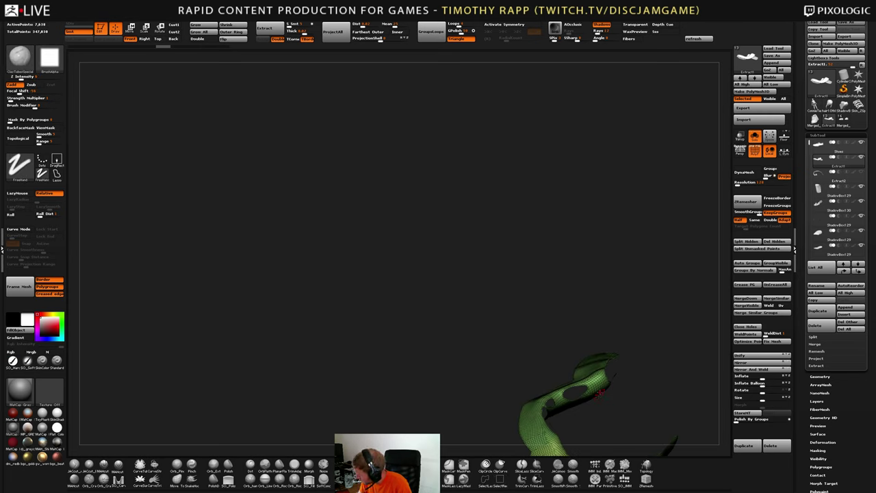
Delete the extracted collar subtool and make the shoe subtool active
{"action": "left_click", "coordinate": [777, 445]}
{"action": "left_click", "coordinate": [802, 343]}
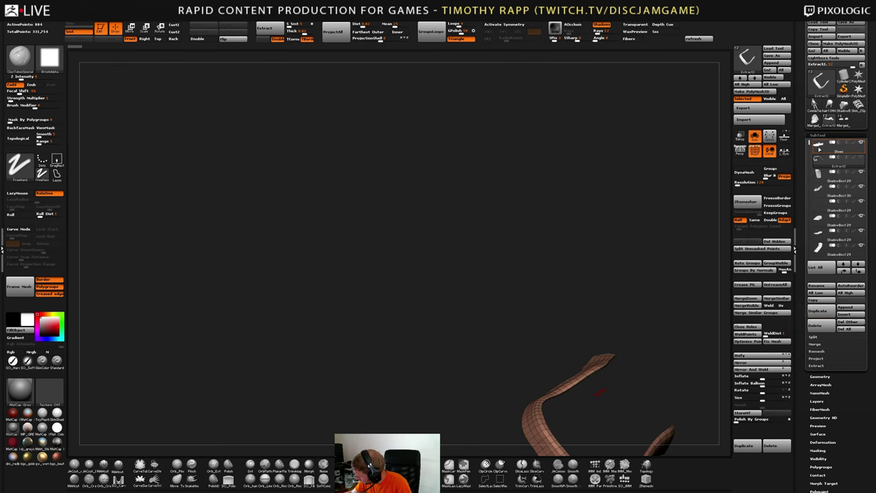
{"action": "left_click", "coordinate": [818, 148]}
Erase the stray mask from the inner side and rim of the shoe's collar
{"action": "left_click_drag", "start_coordinate": [602, 308], "coordinate": [674, 267]}
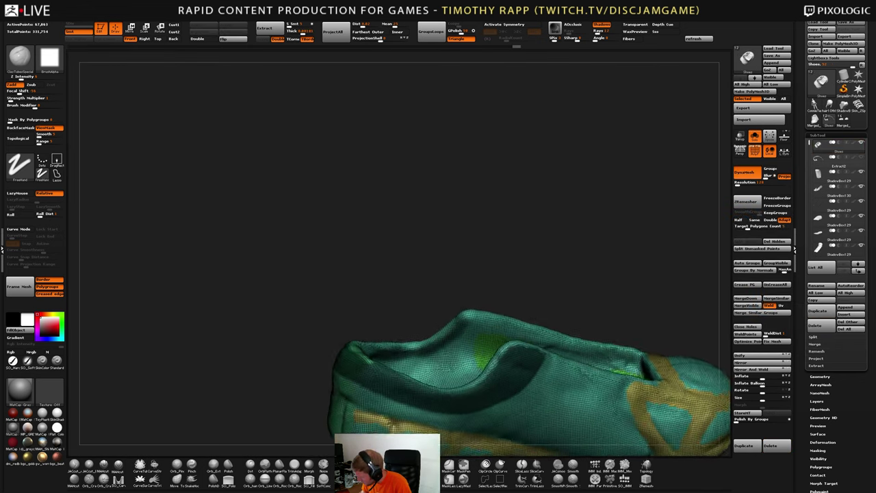
{"action": "left_click_drag", "start_coordinate": [602, 263], "coordinate": [636, 266]}
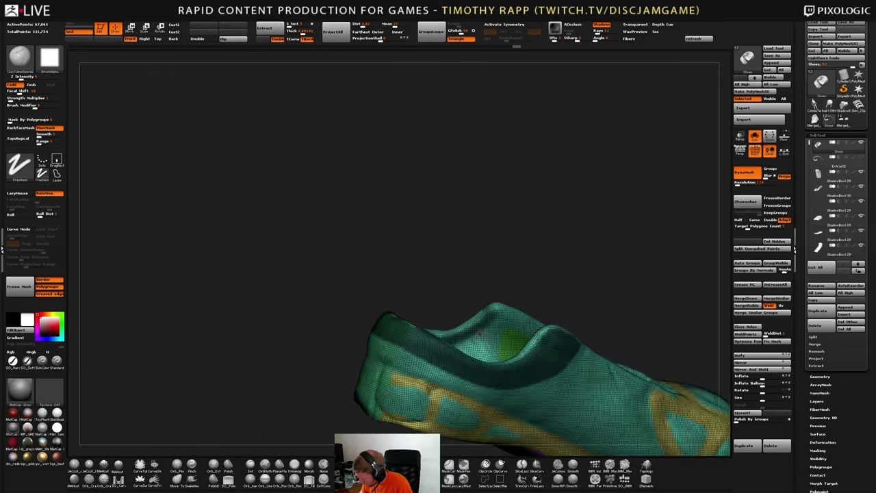
{"action": "right_click_drag", "start_coordinate": [480, 333], "coordinate": [487, 376], "text": "ctrl"}
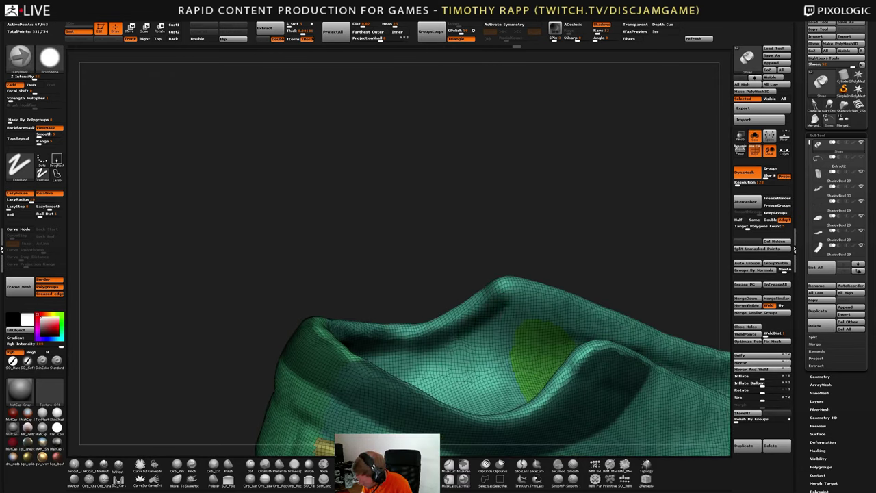
{"action": "mouse_move", "coordinate": [451, 344]}
{"action": "left_mouse_down", "text": "ctrl+alt"}
{"action": "mouse_move", "coordinate": [502, 306]}
{"action": "mouse_move", "coordinate": [445, 340]}
{"action": "left_mouse_up", "text": "ctrl+alt"}
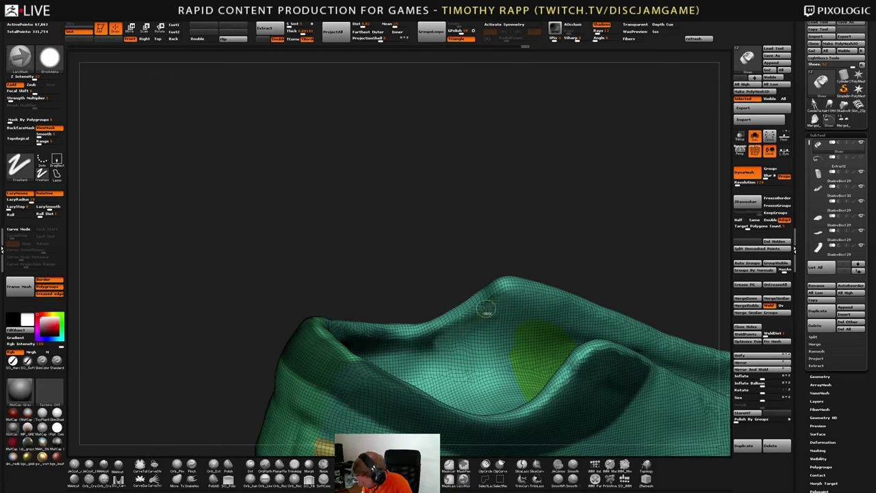
{"action": "right_click_drag", "start_coordinate": [463, 325], "coordinate": [494, 310]}
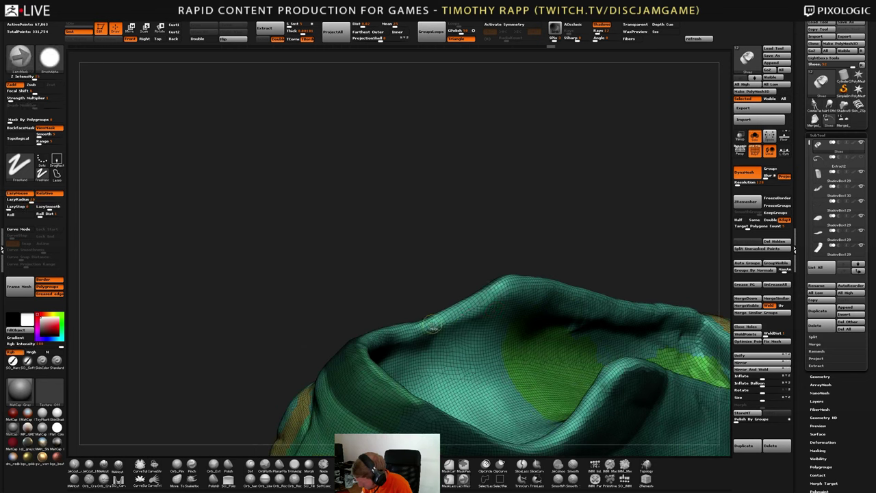
{"action": "mouse_move", "coordinate": [433, 327]}
{"action": "right_mouse_down"}
{"action": "mouse_move", "coordinate": [454, 352]}
{"action": "mouse_move", "coordinate": [447, 316]}
{"action": "mouse_move", "coordinate": [454, 304]}
{"action": "right_mouse_up"}
{"action": "left_click_drag", "start_coordinate": [466, 319], "coordinate": [414, 340], "text": "ctrl+alt"}
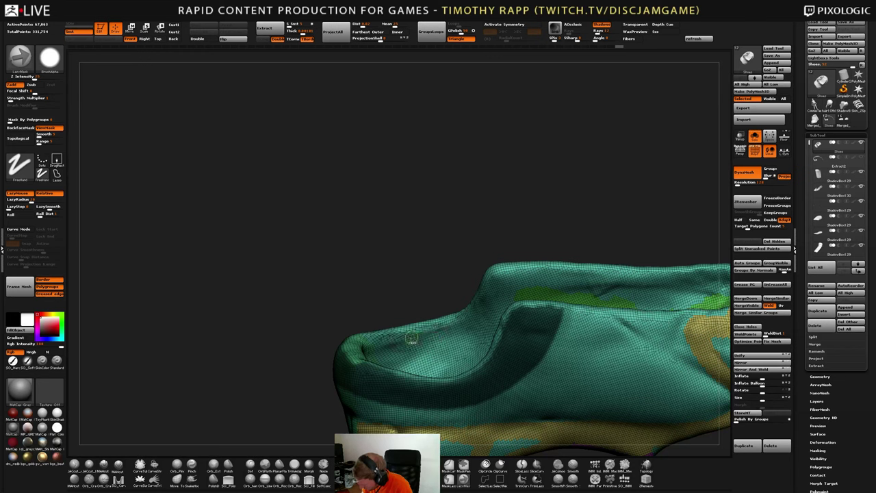
Turn the masked collar band into its own polygroup and isolate it to check its shape
{"action": "key", "text": "ctrl+w"}
{"action": "left_click", "coordinate": [520, 363], "text": "ctrl+shift"}
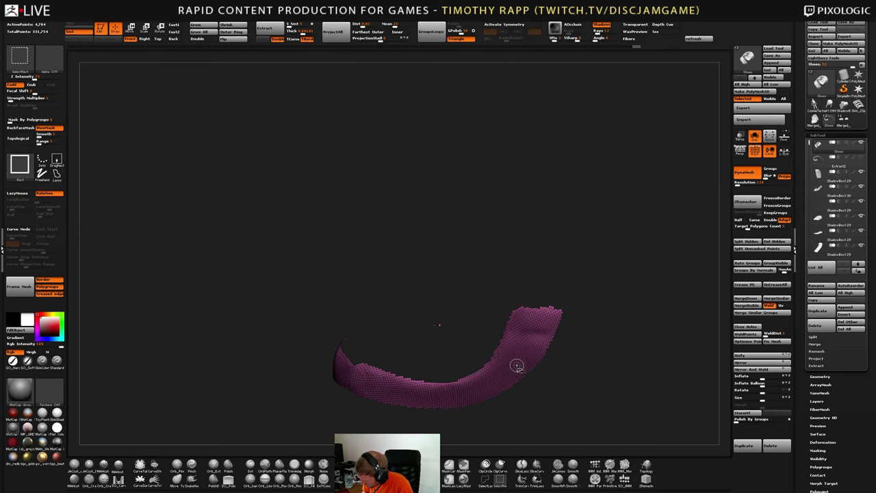
{"action": "mouse_move", "coordinate": [349, 295]}
{"action": "left_mouse_down"}
{"action": "mouse_move", "coordinate": [397, 282]}
{"action": "mouse_move", "coordinate": [561, 294]}
{"action": "mouse_move", "coordinate": [637, 366]}
{"action": "mouse_move", "coordinate": [602, 352]}
{"action": "mouse_move", "coordinate": [461, 354]}
{"action": "left_mouse_up"}
{"action": "left_click", "coordinate": [605, 380], "text": "ctrl+shift"}
{"action": "key", "text": "ctrl+z"}
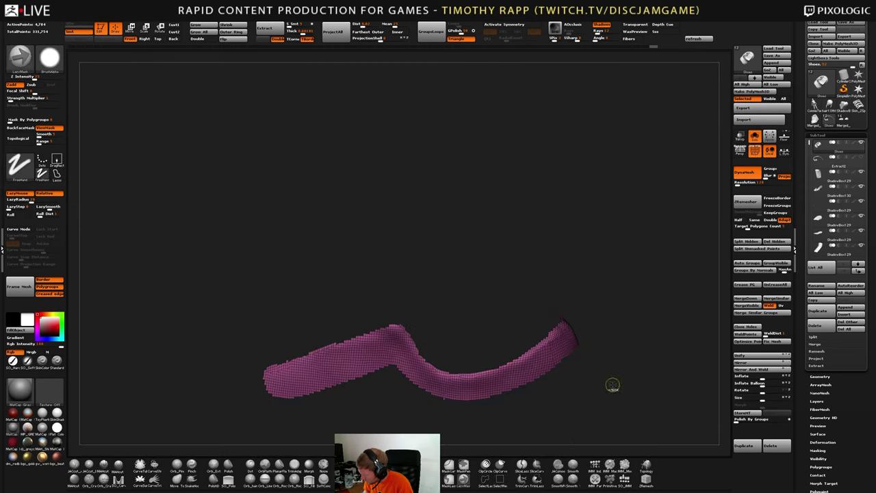
Apply Auto Groups to the isolated band to separate disconnected bits, and keep only the main collar polygroup visible
{"action": "left_click", "coordinate": [750, 269]}
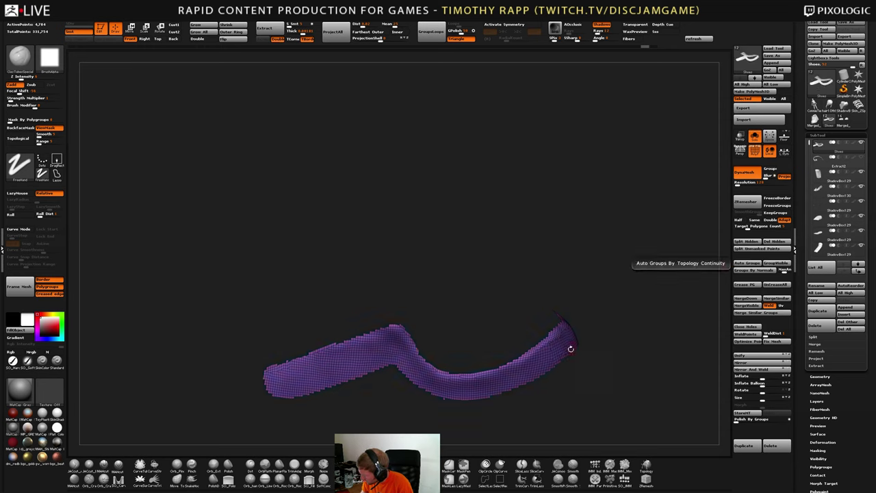
{"action": "left_click", "coordinate": [557, 355], "text": "ctrl+shift"}
{"action": "left_click", "coordinate": [595, 342], "text": "ctrl+shift"}
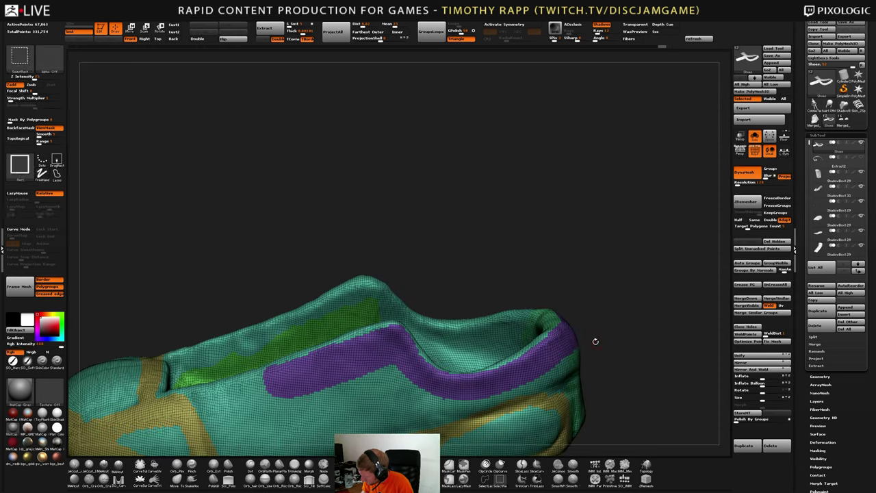
{"action": "left_click", "coordinate": [552, 353], "text": "ctrl+shift"}
{"action": "left_click_drag", "start_coordinate": [562, 373], "coordinate": [463, 402]}
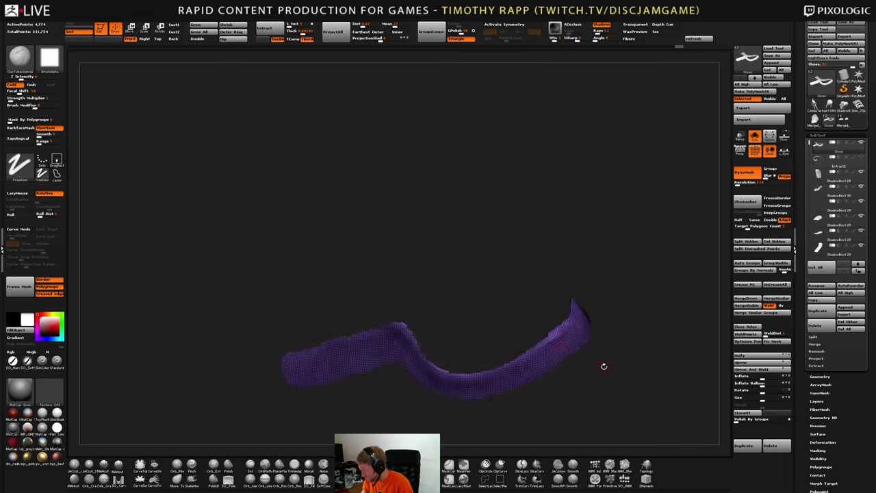
Smooth the collar band's jagged borders with Polish By Groups and show the whole shoe mesh again
{"action": "left_click_drag", "start_coordinate": [603, 367], "coordinate": [617, 351]}
{"action": "left_click_drag", "start_coordinate": [736, 420], "coordinate": [758, 420]}
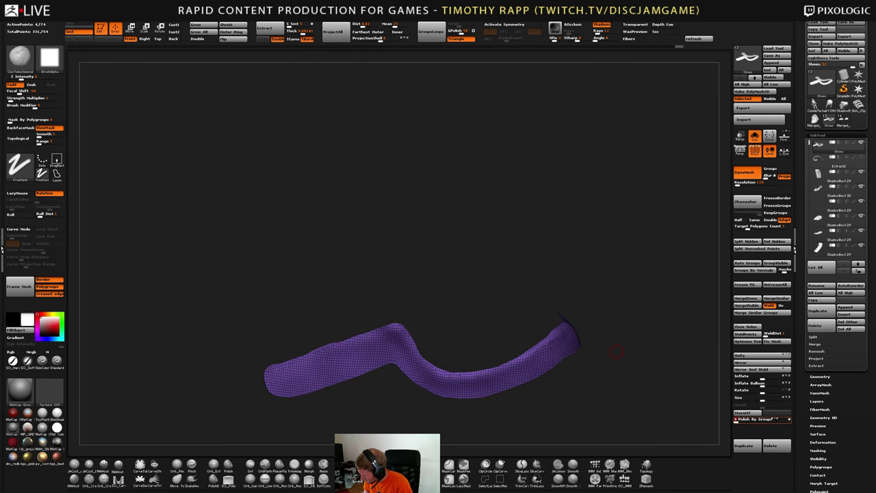
{"action": "left_click", "coordinate": [635, 416], "text": "ctrl+shift"}
{"action": "mouse_move", "coordinate": [613, 355]}
{"action": "left_mouse_down"}
{"action": "mouse_move", "coordinate": [626, 400]}
{"action": "mouse_move", "coordinate": [647, 407]}
{"action": "mouse_move", "coordinate": [616, 370]}
{"action": "mouse_move", "coordinate": [657, 356]}
{"action": "mouse_move", "coordinate": [609, 383]}
{"action": "mouse_move", "coordinate": [540, 366]}
{"action": "left_mouse_up"}
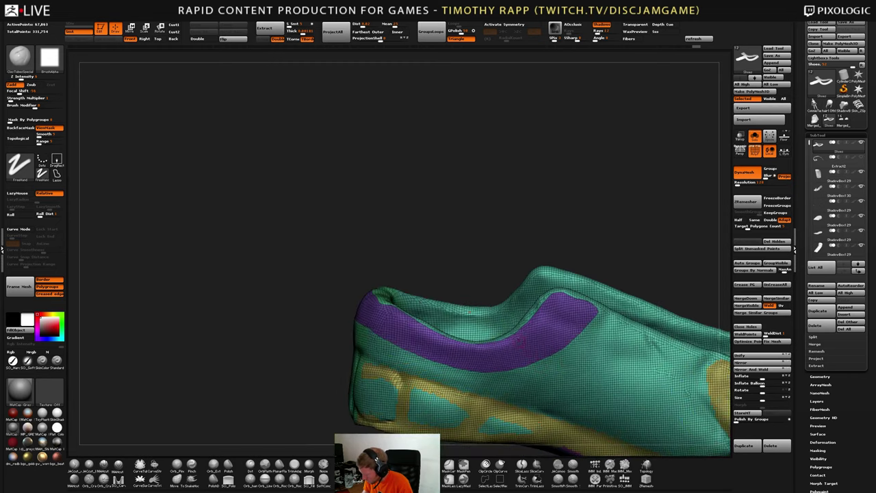
Duplicate the shoe subtool, isolate the collar polygroup on one copy and delete that copy's hidden geometry
{"action": "key", "text": "ctrl+shift"}
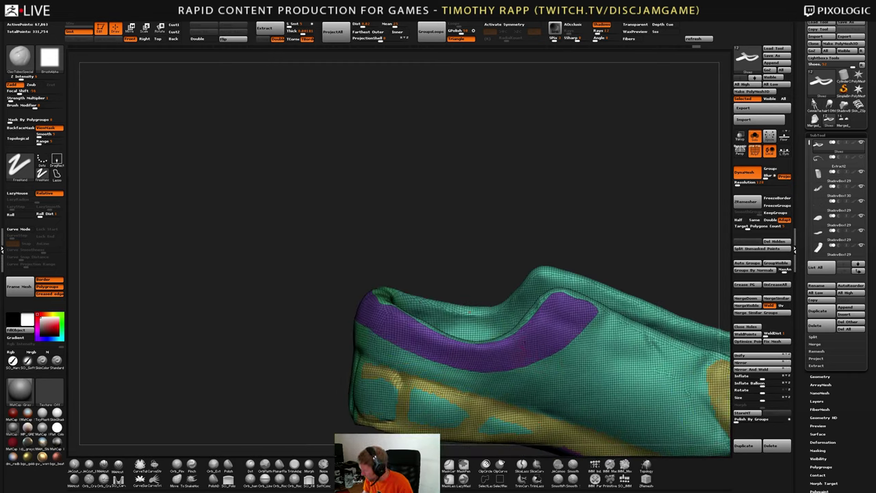
{"action": "left_click", "coordinate": [817, 313]}
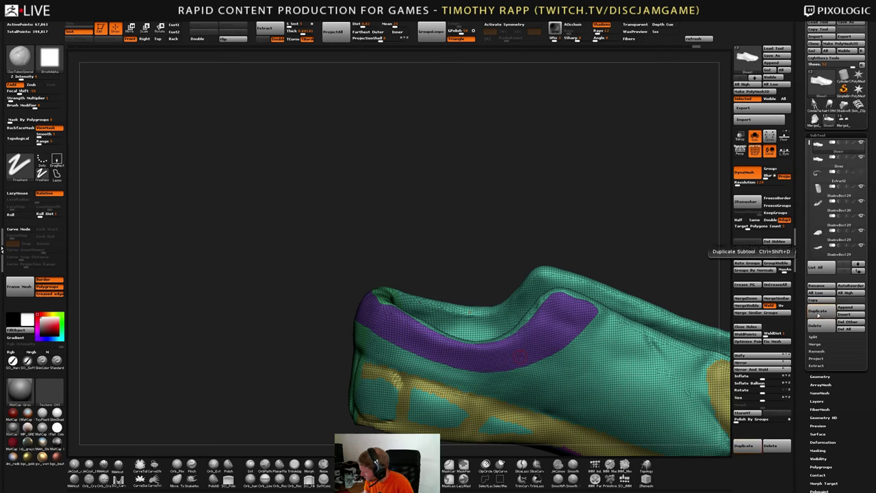
{"action": "left_click", "coordinate": [524, 352], "text": "ctrl+shift"}
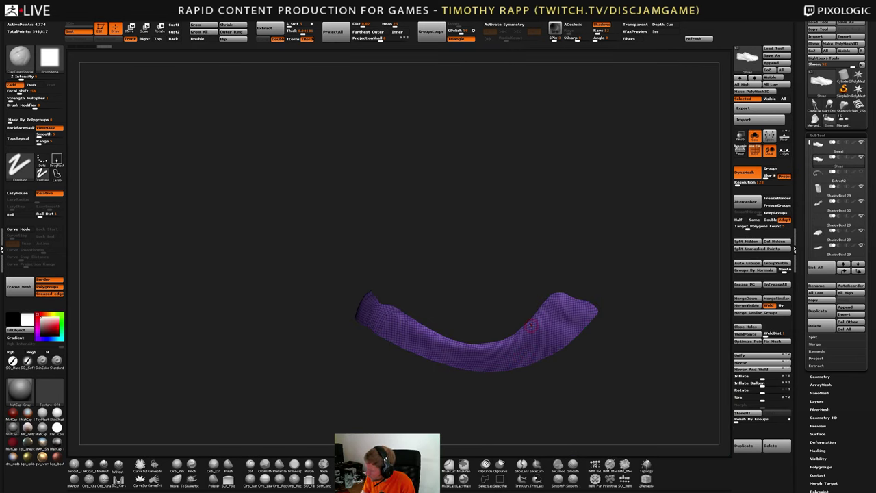
{"action": "left_click", "coordinate": [776, 241]}
{"action": "left_click_drag", "start_coordinate": [638, 333], "coordinate": [677, 257]}
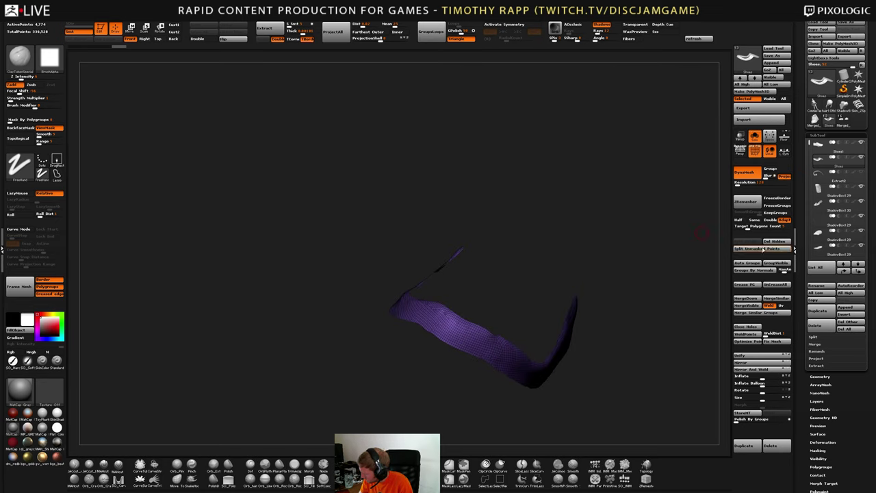
Apply Auto Groups to the separated collar strip and turn on double-sided display to inspect it all around
{"action": "left_click", "coordinate": [751, 264]}
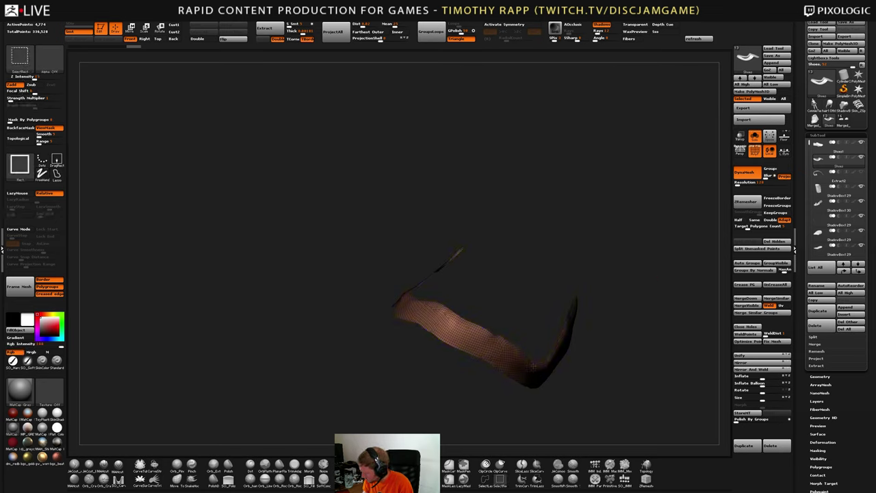
{"action": "mouse_move", "coordinate": [562, 322]}
{"action": "left_mouse_down"}
{"action": "mouse_move", "coordinate": [605, 349]}
{"action": "mouse_move", "coordinate": [472, 356]}
{"action": "mouse_move", "coordinate": [549, 377]}
{"action": "mouse_move", "coordinate": [590, 367]}
{"action": "mouse_move", "coordinate": [563, 349]}
{"action": "mouse_move", "coordinate": [564, 373]}
{"action": "left_mouse_up"}
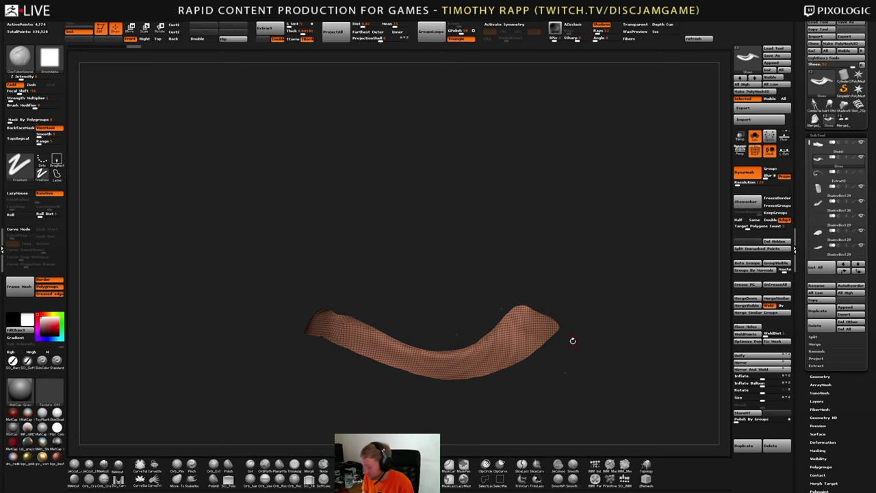
{"action": "mouse_move", "coordinate": [573, 341]}
{"action": "left_mouse_down"}
{"action": "mouse_move", "coordinate": [460, 387]}
{"action": "mouse_move", "coordinate": [503, 373]}
{"action": "mouse_move", "coordinate": [539, 414]}
{"action": "mouse_move", "coordinate": [558, 418]}
{"action": "mouse_move", "coordinate": [586, 346]}
{"action": "left_mouse_up"}
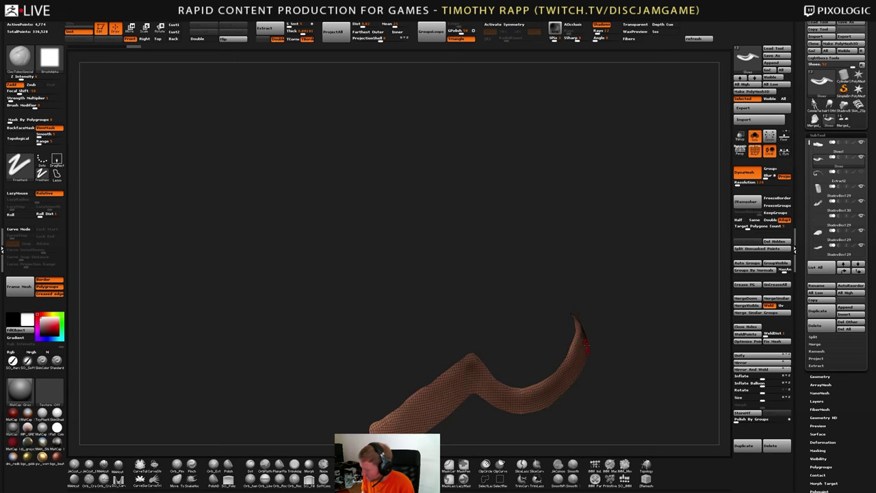
{"action": "left_click", "coordinate": [203, 40]}
{"action": "left_click_drag", "start_coordinate": [630, 329], "coordinate": [530, 329]}
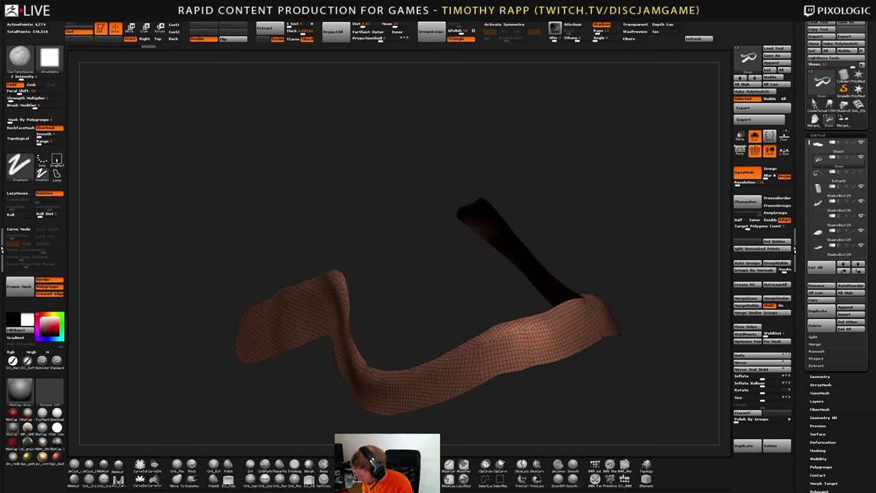
{"action": "left_click_drag", "start_coordinate": [351, 338], "coordinate": [422, 379]}
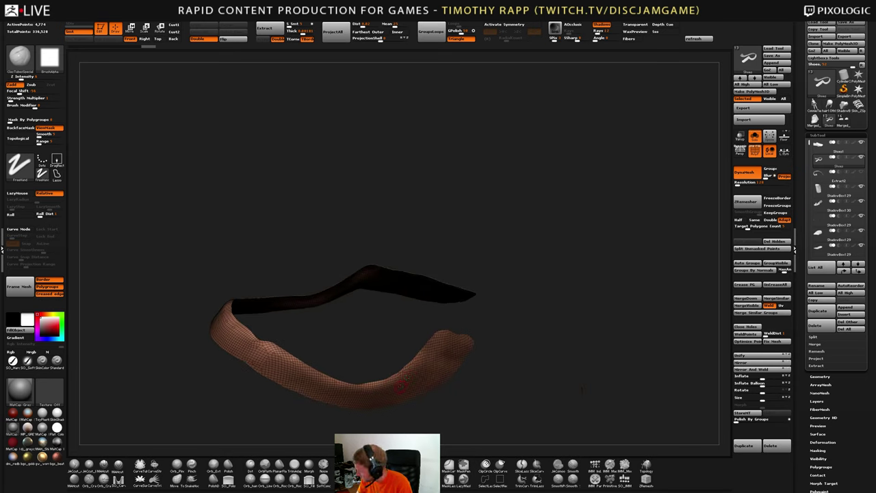
Turn off solo display and check how the collar strip sits on the shoe, keeping the strip as the active subtool
{"action": "left_click", "coordinate": [754, 136]}
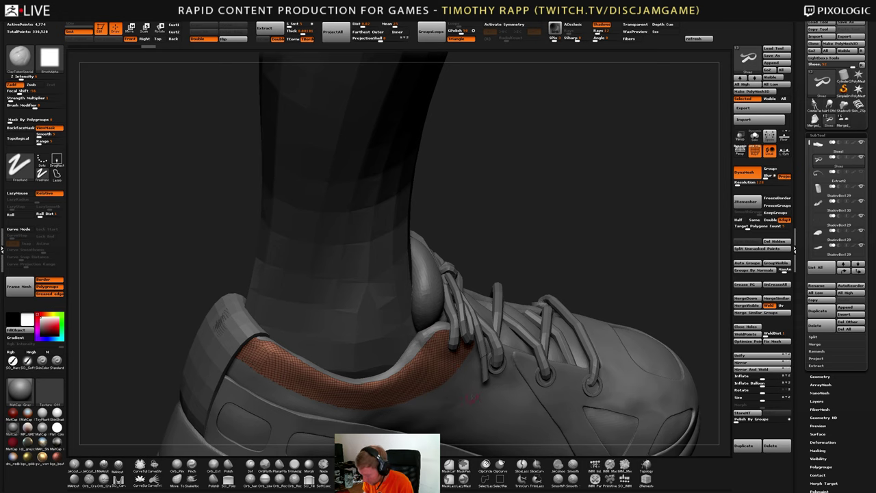
{"action": "right_click_drag", "start_coordinate": [364, 395], "coordinate": [412, 372]}
{"action": "left_click_drag", "start_coordinate": [412, 373], "coordinate": [333, 343]}
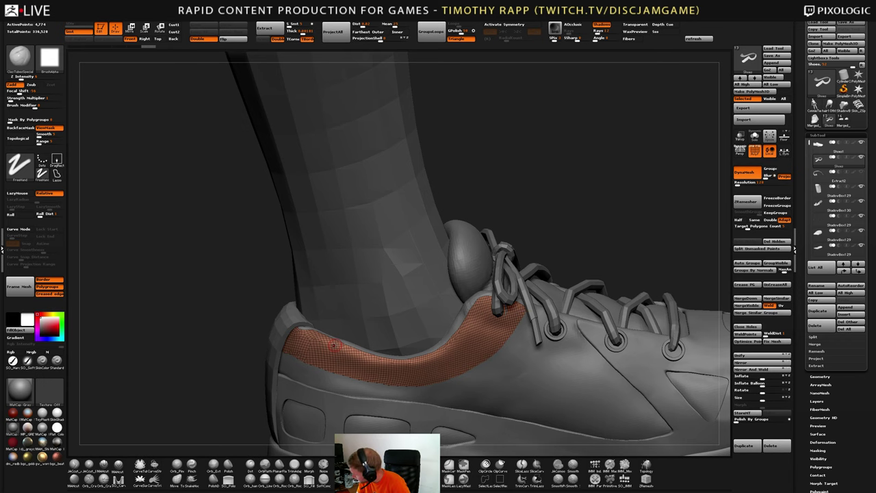
{"action": "left_click", "coordinate": [335, 344], "text": "alt"}
{"action": "key", "text": "ctrl+shift+d"}
{"action": "left_click", "coordinate": [334, 345], "text": "alt"}
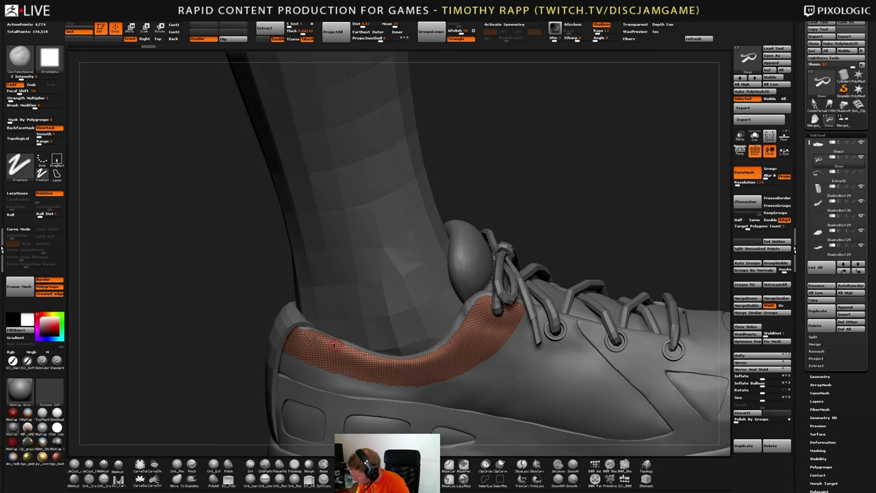
Switch to the Move brush and try a pull near the front of the collar strip, undoing the stroke
{"action": "right_click_drag", "start_coordinate": [337, 344], "coordinate": [461, 328]}
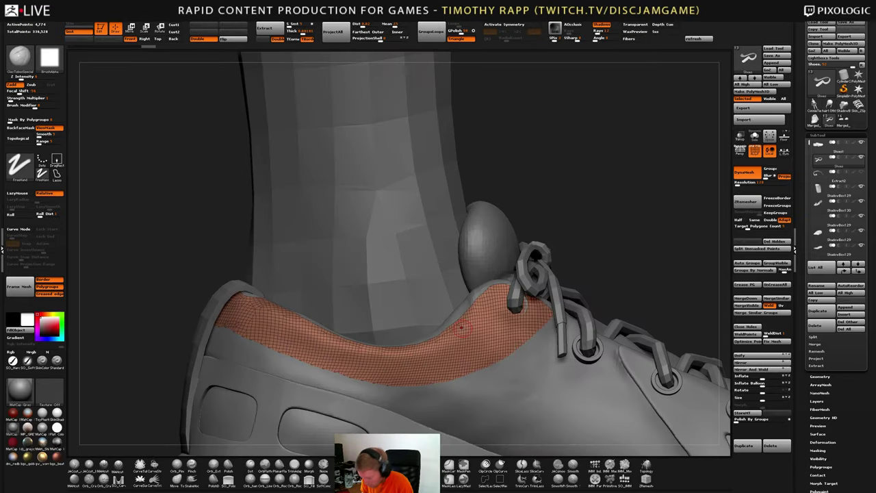
{"action": "key", "text": "b"}
{"action": "key", "text": "m"}
{"action": "key", "text": "v"}
{"action": "key", "text": "s"}
{"action": "mouse_move", "coordinate": [472, 328]}
{"action": "left_mouse_down"}
{"action": "mouse_move", "coordinate": [485, 327]}
{"action": "mouse_move", "coordinate": [490, 301]}
{"action": "left_mouse_up"}
{"action": "key", "text": "ctrl+z"}
ZRemesh the collar strip three times in a row with the Half option to reduce its density
{"action": "right_click_drag", "start_coordinate": [503, 345], "coordinate": [540, 355]}
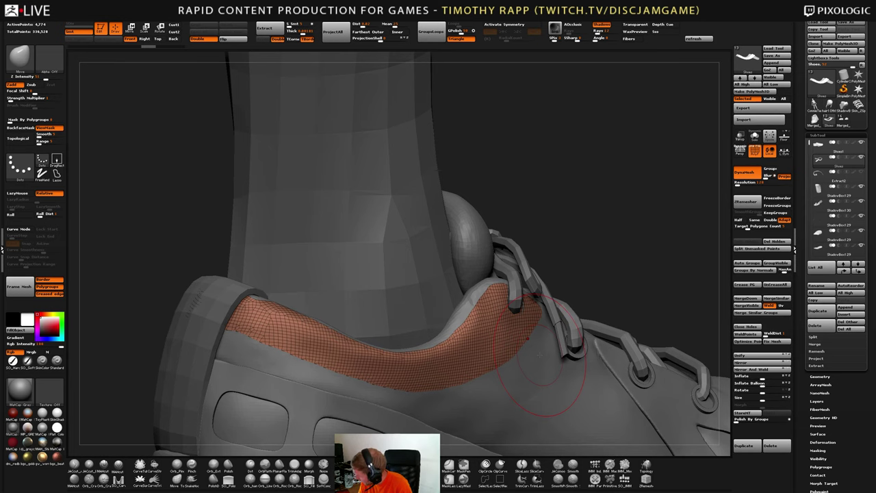
{"action": "left_click", "coordinate": [739, 220]}
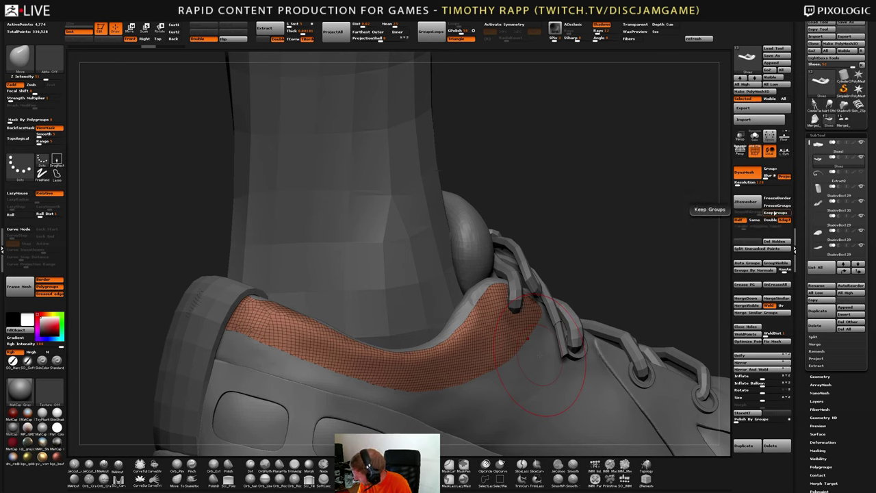
{"action": "left_click", "coordinate": [746, 203]}
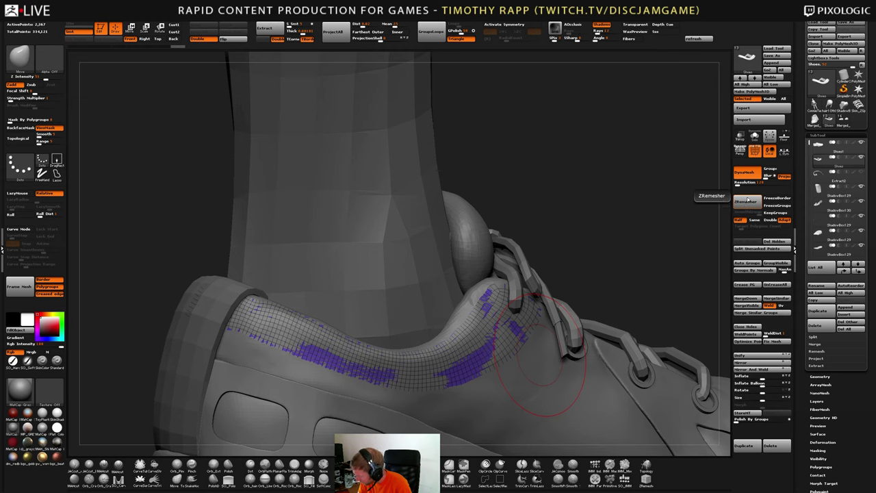
{"action": "left_click", "coordinate": [749, 203]}
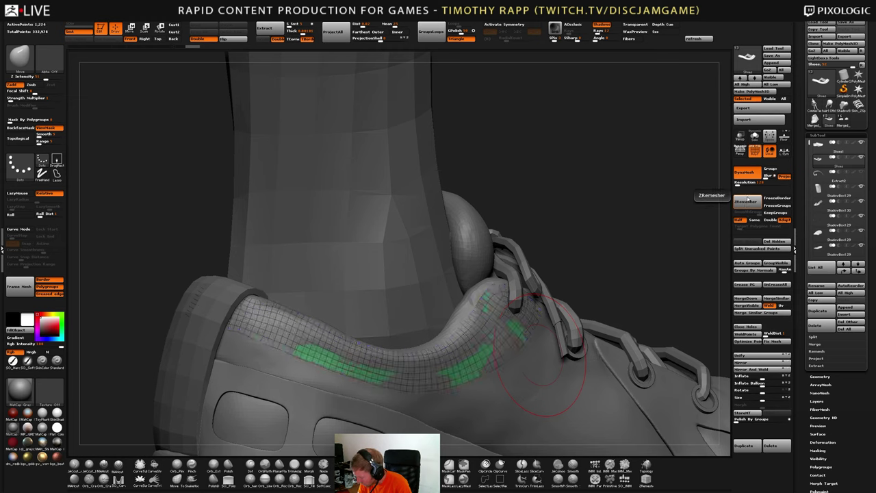
{"action": "left_click", "coordinate": [747, 202]}
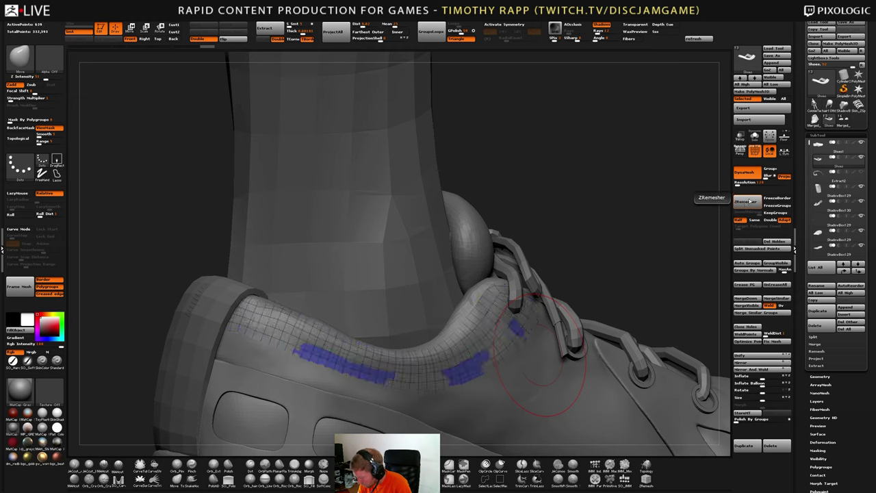
Adjust the collar strip's heel end and its front end around the eyelets with the Move brush
{"action": "right_click_drag", "start_coordinate": [325, 366], "coordinate": [254, 352]}
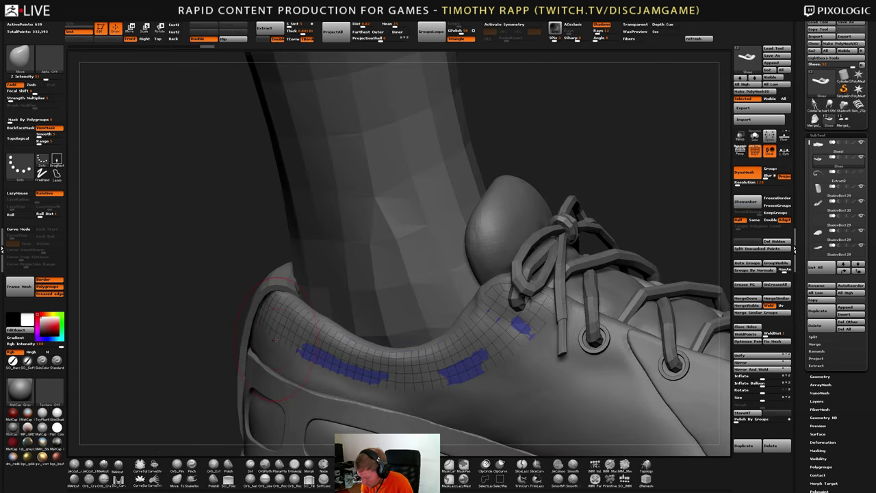
{"action": "left_click_drag", "start_coordinate": [297, 329], "coordinate": [286, 337]}
{"action": "mouse_move", "coordinate": [286, 337]}
{"action": "right_mouse_down"}
{"action": "mouse_move", "coordinate": [404, 335]}
{"action": "mouse_move", "coordinate": [273, 332]}
{"action": "mouse_move", "coordinate": [383, 348]}
{"action": "mouse_move", "coordinate": [438, 342]}
{"action": "mouse_move", "coordinate": [424, 349]}
{"action": "mouse_move", "coordinate": [445, 352]}
{"action": "right_mouse_up"}
{"action": "right_click_drag", "start_coordinate": [226, 346], "coordinate": [327, 368], "text": "alt"}
{"action": "right_click_drag", "start_coordinate": [199, 353], "coordinate": [244, 351]}
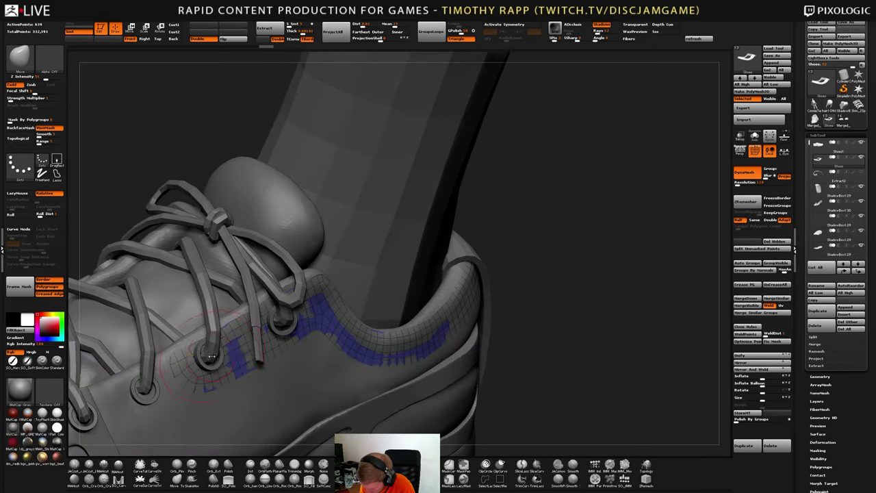
{"action": "left_click_drag", "start_coordinate": [209, 363], "coordinate": [198, 371]}
{"action": "right_click_drag", "start_coordinate": [205, 366], "coordinate": [233, 383]}
{"action": "mouse_move", "coordinate": [209, 342]}
{"action": "right_mouse_down"}
{"action": "mouse_move", "coordinate": [321, 308]}
{"action": "mouse_move", "coordinate": [324, 294]}
{"action": "mouse_move", "coordinate": [301, 305]}
{"action": "mouse_move", "coordinate": [320, 313]}
{"action": "right_mouse_up"}
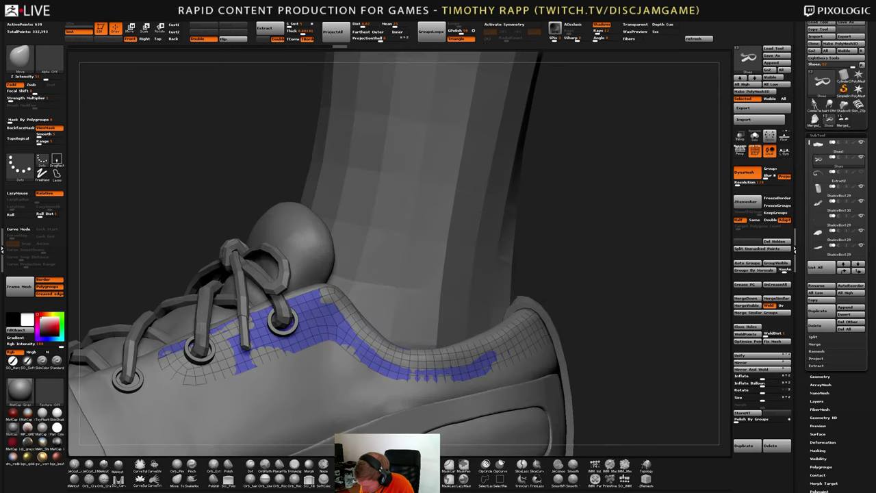
Pull the strip's upper edge outward from the upper eyelets along the ankle opening so it sits above the shoe surface
{"action": "mouse_move", "coordinate": [266, 330]}
{"action": "left_mouse_down"}
{"action": "mouse_move", "coordinate": [270, 316]}
{"action": "mouse_move", "coordinate": [290, 308]}
{"action": "left_mouse_up"}
{"action": "right_click_drag", "start_coordinate": [310, 312], "coordinate": [340, 311]}
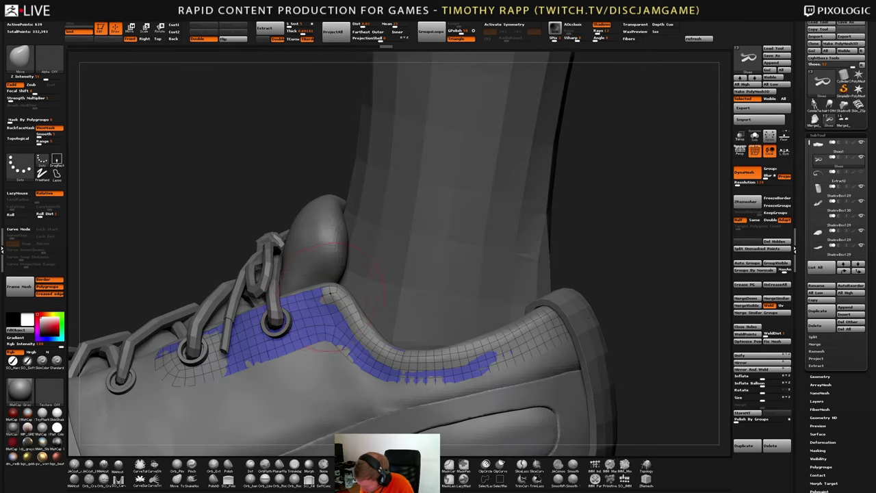
{"action": "left_click_drag", "start_coordinate": [324, 319], "coordinate": [338, 298]}
{"action": "right_click_drag", "start_coordinate": [338, 300], "coordinate": [366, 305]}
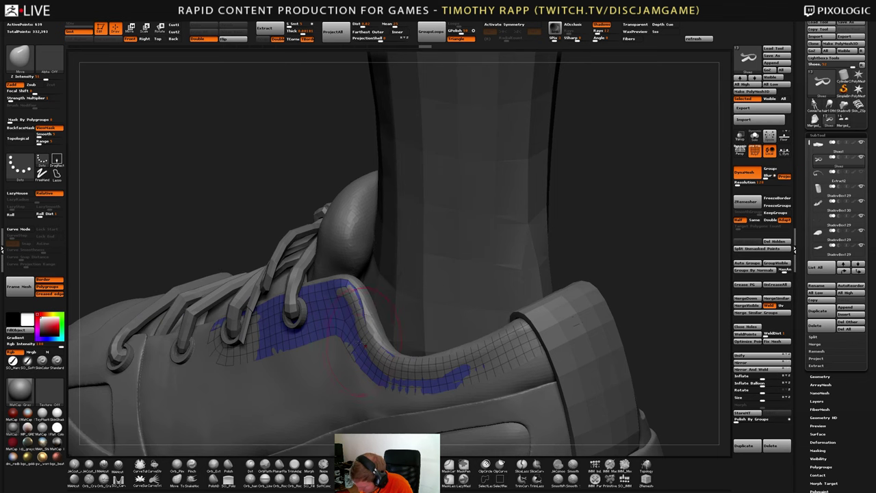
{"action": "left_click_drag", "start_coordinate": [370, 337], "coordinate": [377, 344]}
{"action": "right_click_drag", "start_coordinate": [377, 344], "coordinate": [322, 357]}
{"action": "right_click_drag", "start_coordinate": [399, 356], "coordinate": [362, 329]}
{"action": "left_click_drag", "start_coordinate": [329, 300], "coordinate": [339, 294]}
{"action": "right_click_drag", "start_coordinate": [351, 295], "coordinate": [317, 301]}
{"action": "left_click_drag", "start_coordinate": [334, 301], "coordinate": [336, 299]}
{"action": "right_click_drag", "start_coordinate": [336, 296], "coordinate": [350, 307]}
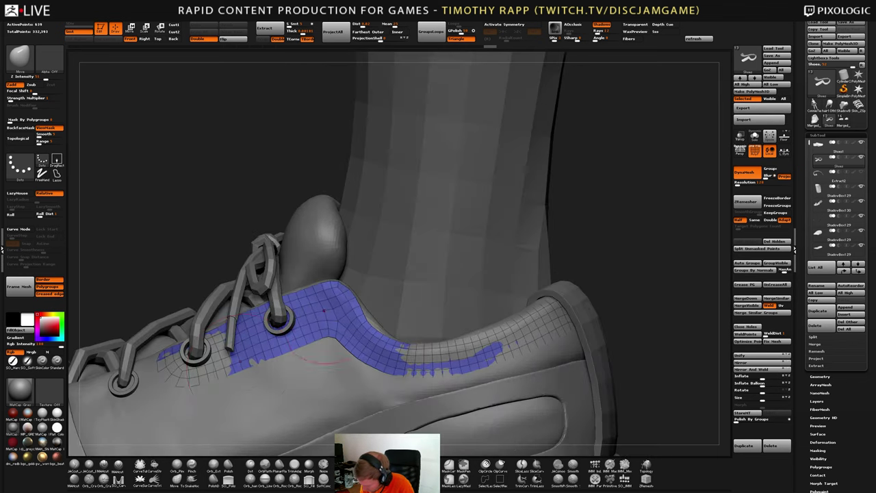
{"action": "right_click_drag", "start_coordinate": [256, 369], "coordinate": [294, 360]}
{"action": "right_click_drag", "start_coordinate": [218, 348], "coordinate": [278, 355], "text": "alt"}
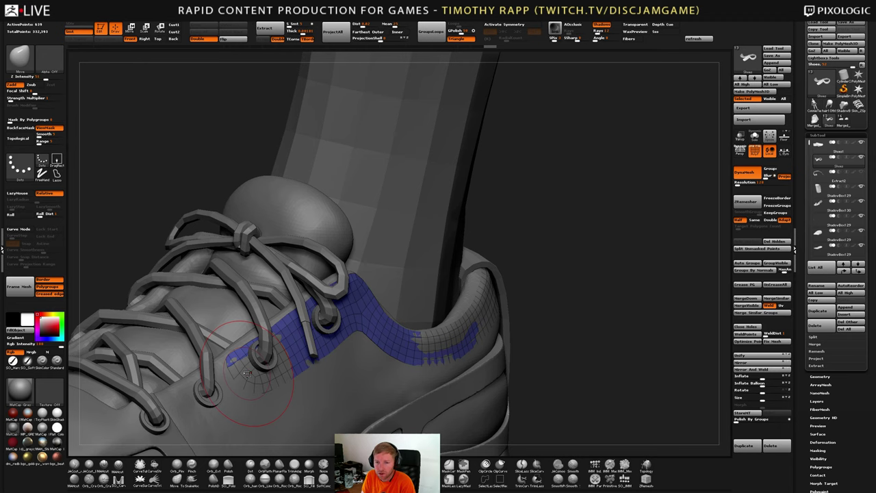
Switch to the full Connie character tool, select the eyeballs subtool, show the hidden subtools and frame the eyes
{"action": "right_click_drag", "start_coordinate": [492, 322], "coordinate": [530, 377], "text": "ctrl"}
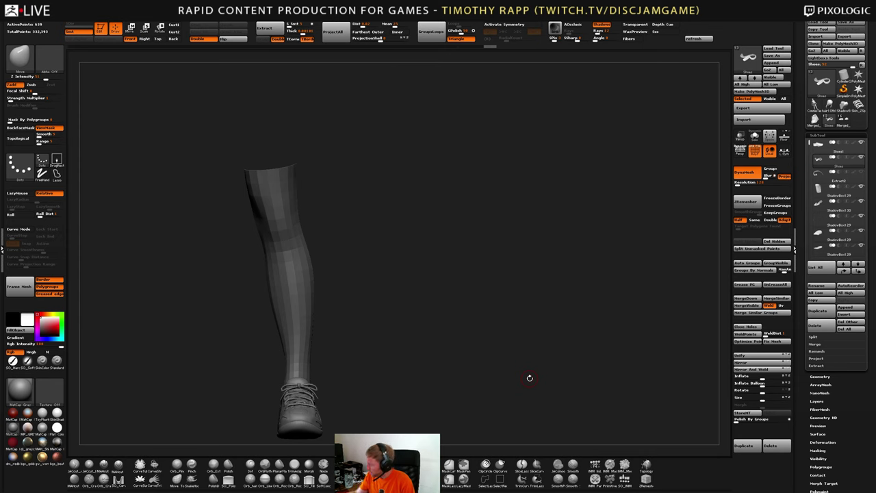
{"action": "left_click", "coordinate": [815, 106]}
{"action": "key", "text": "f"}
{"action": "right_click_drag", "start_coordinate": [504, 269], "coordinate": [511, 323], "text": "alt"}
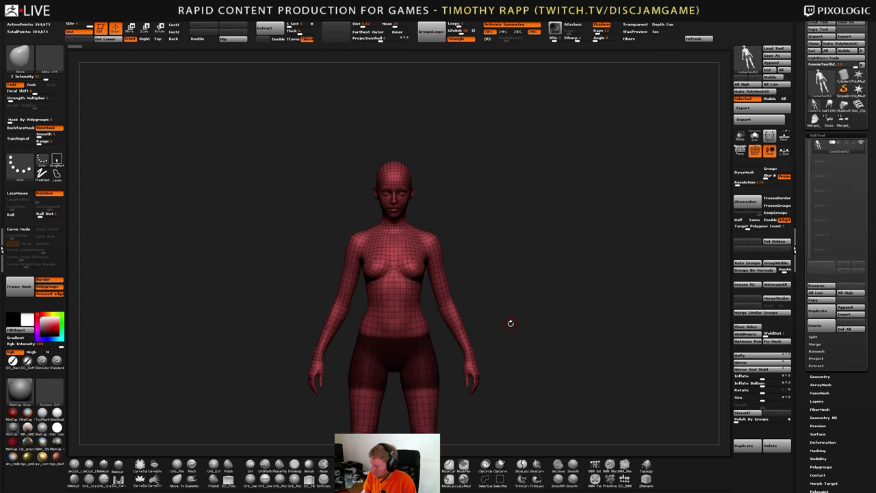
{"action": "left_click", "coordinate": [828, 120]}
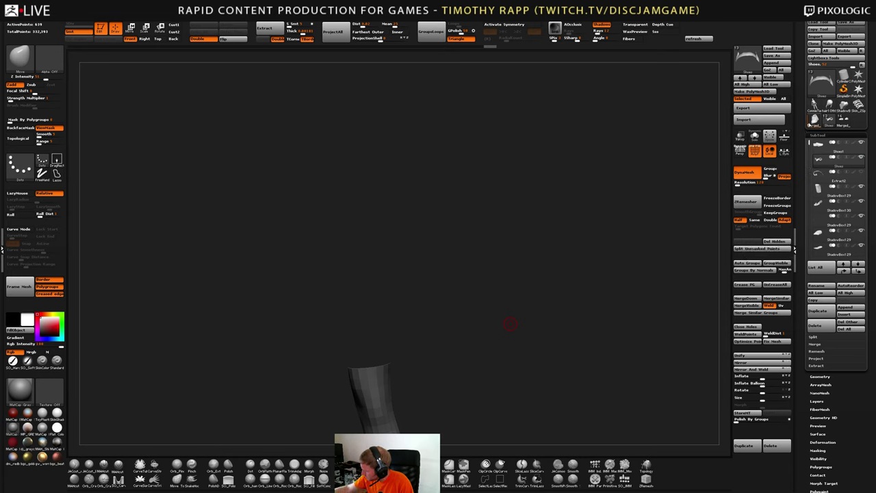
{"action": "left_click", "coordinate": [843, 121]}
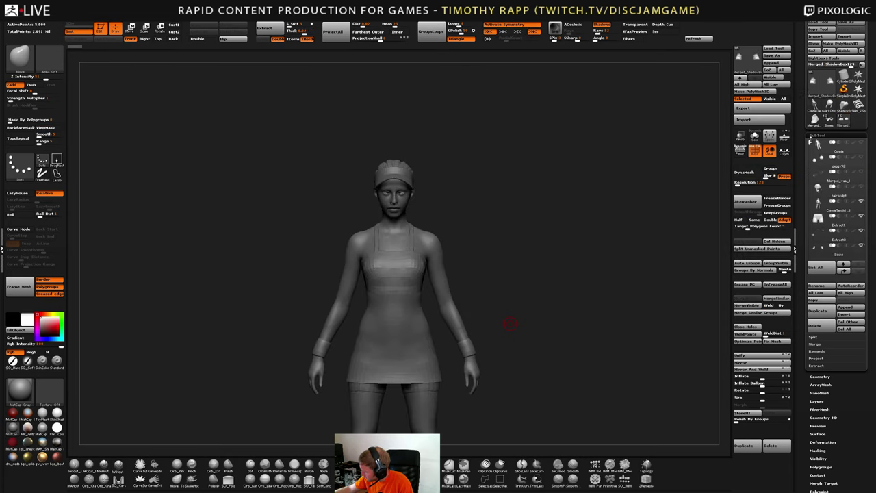
{"action": "left_click", "coordinate": [812, 160]}
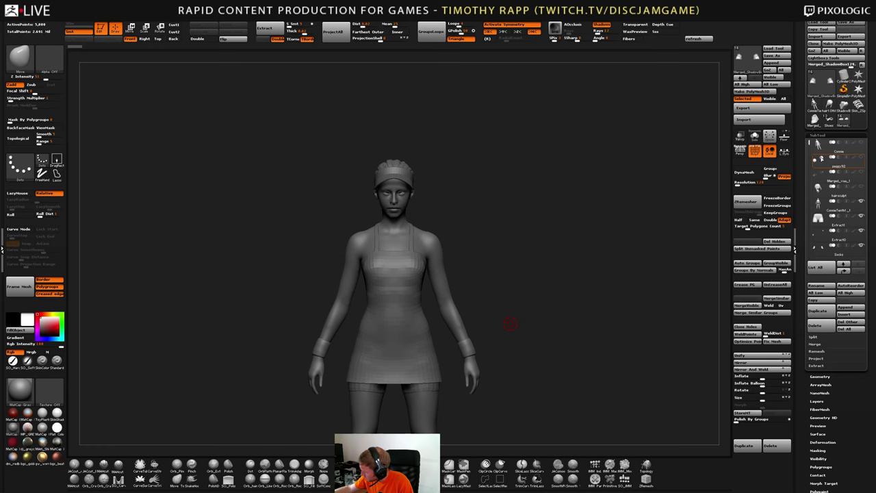
{"action": "left_click", "coordinate": [860, 144]}
{"action": "key", "text": "f"}
{"action": "key", "text": "f"}
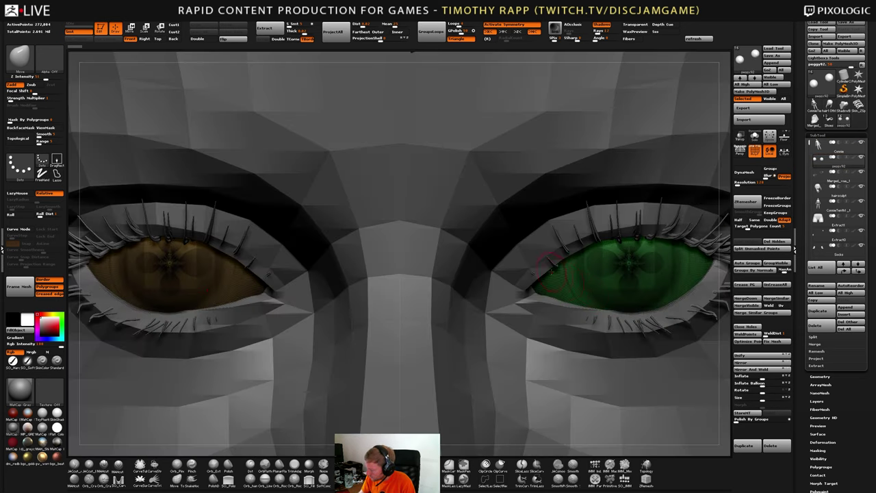
Isolate the eyeballs without polyframe, turn off symmetry, hide one eyeball and delete the hidden geometry
{"action": "right_click_drag", "start_coordinate": [580, 303], "coordinate": [616, 357], "text": "ctrl"}
{"action": "key", "text": "shift+f"}
{"action": "right_click_drag", "start_coordinate": [616, 357], "coordinate": [562, 357]}
{"action": "key", "text": "alt+s"}
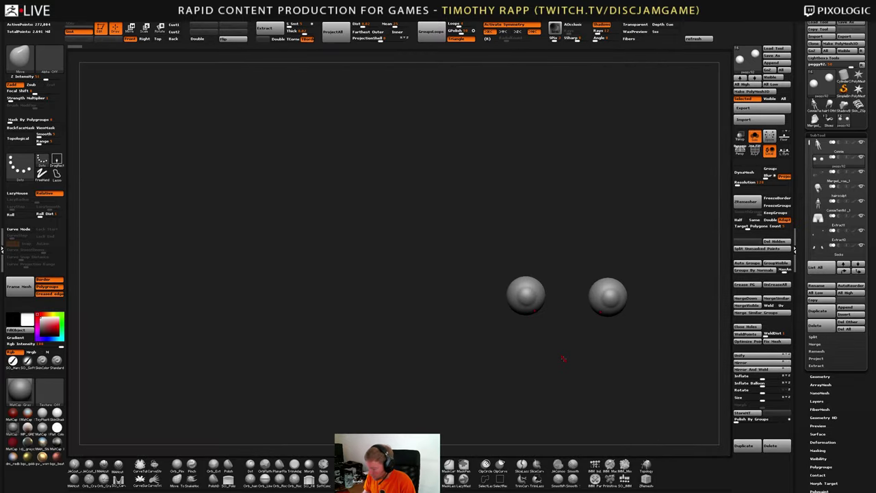
{"action": "key", "text": "ctrl+z"}
{"action": "left_click_drag", "start_coordinate": [672, 246], "coordinate": [571, 351], "text": "ctrl+shift"}
{"action": "key", "text": "x"}
{"action": "left_click", "coordinate": [775, 241]}
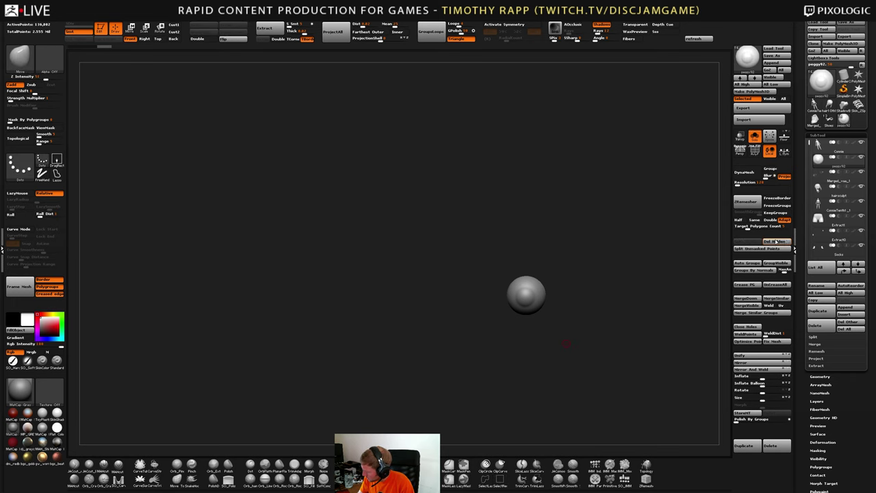
Turn off solo display and view the remaining eyeball in the face from the front
{"action": "key", "text": "alt+s"}
{"action": "right_click_drag", "start_coordinate": [612, 326], "coordinate": [438, 309], "text": "alt"}
{"action": "right_click_drag", "start_coordinate": [438, 309], "coordinate": [472, 312]}
{"action": "right_click_drag", "start_coordinate": [472, 311], "coordinate": [497, 313]}
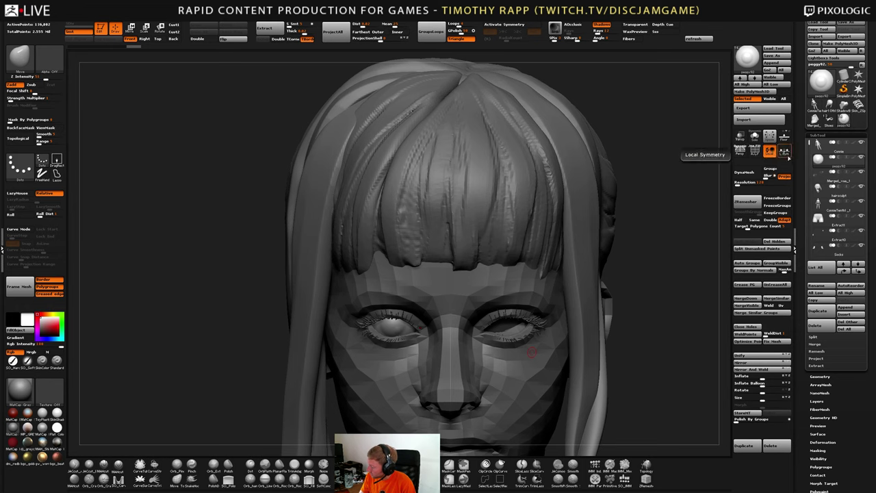
Flip the single eyeball to the opposite socket with Mirror, and recreate the pair with Mirror And Weld
{"action": "key", "text": "ctrl"}
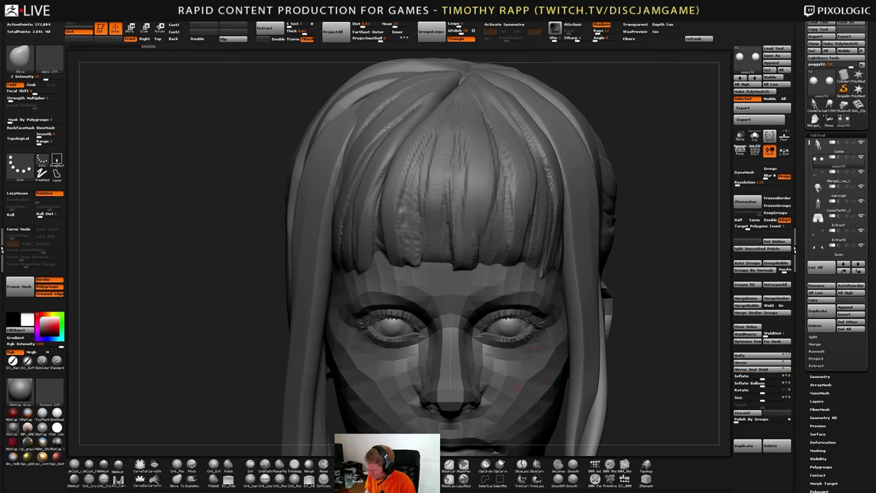
{"action": "key", "text": "ctrl+z"}
{"action": "left_click", "coordinate": [764, 363]}
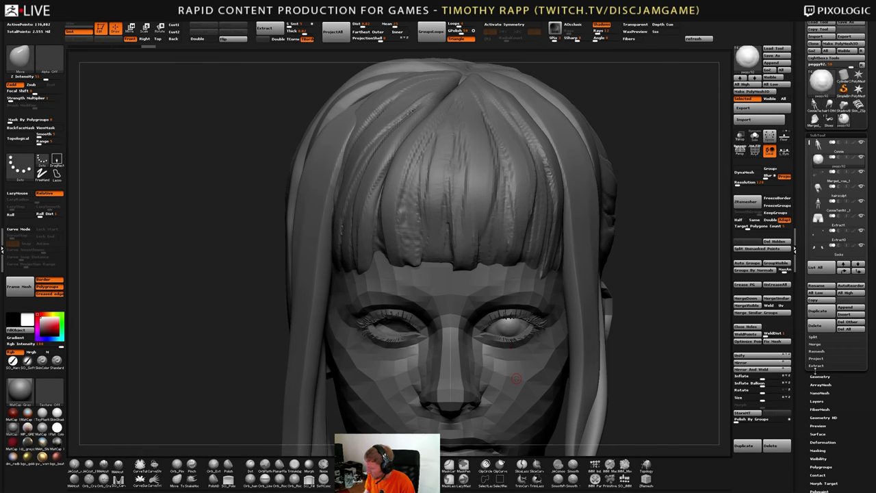
{"action": "left_click", "coordinate": [765, 369]}
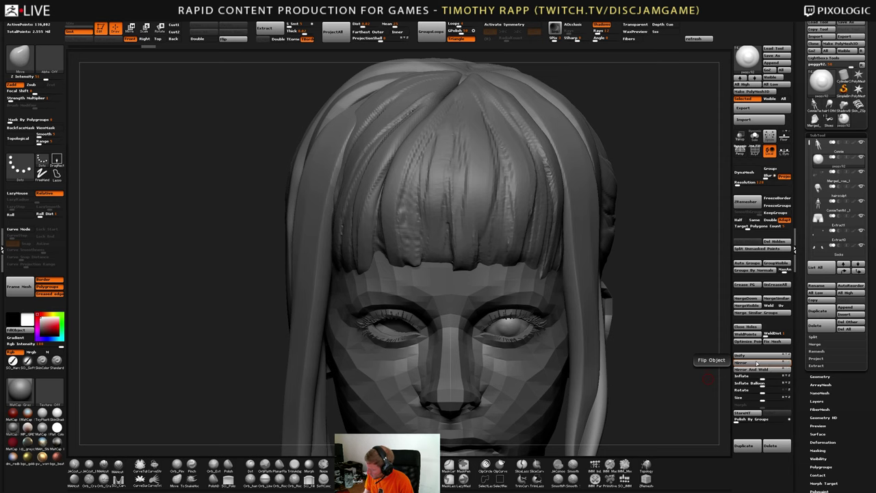
{"action": "left_click", "coordinate": [765, 364]}
{"action": "left_click", "coordinate": [755, 371]}
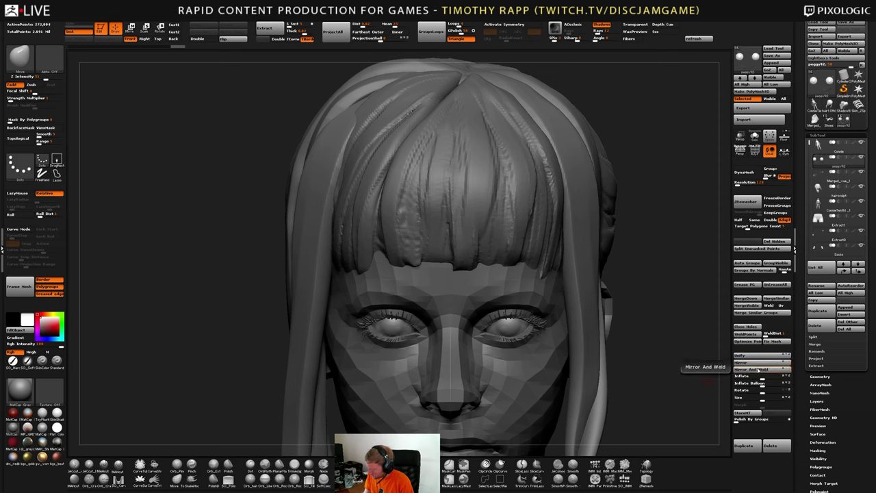
Examine where Mirror sits among the Deformation commands and Mirror And Weld among the Modify Topology commands
{"action": "key", "text": "shift+d"}
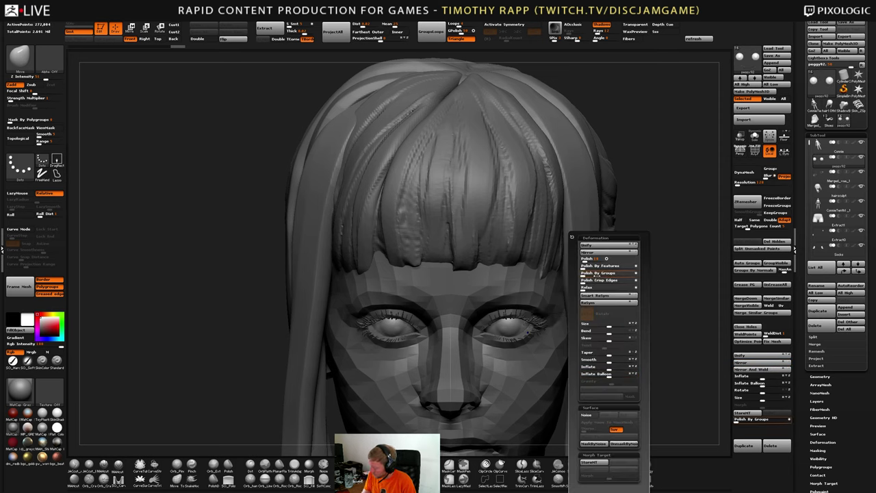
{"action": "left_click_drag", "start_coordinate": [805, 397], "coordinate": [806, 282]}
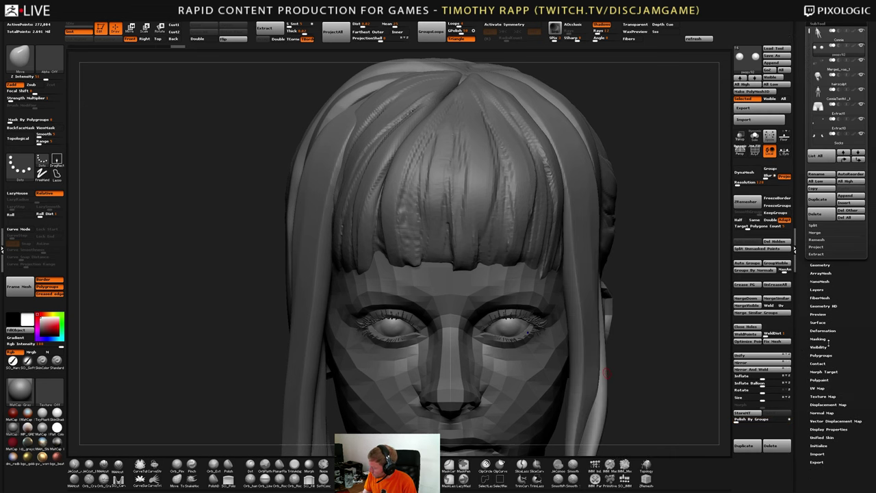
{"action": "left_click", "coordinate": [824, 329]}
{"action": "left_click_drag", "start_coordinate": [806, 445], "coordinate": [806, 358]}
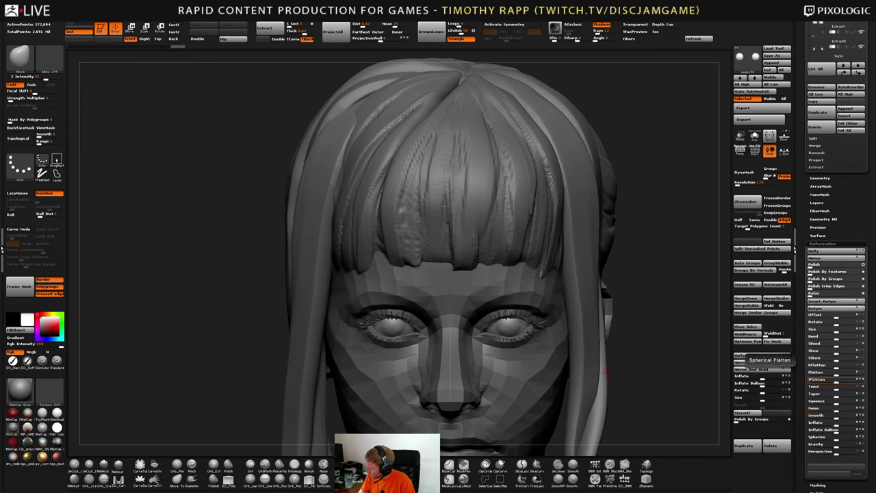
{"action": "left_click", "coordinate": [820, 178]}
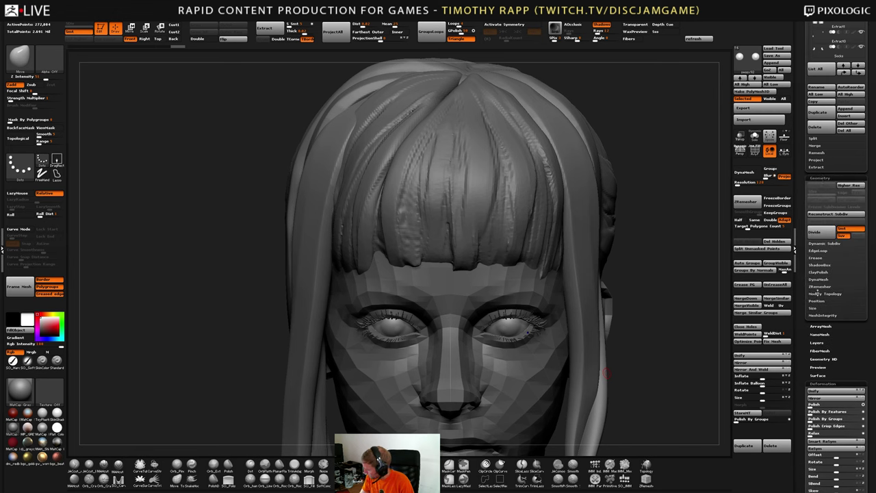
{"action": "left_click", "coordinate": [818, 294]}
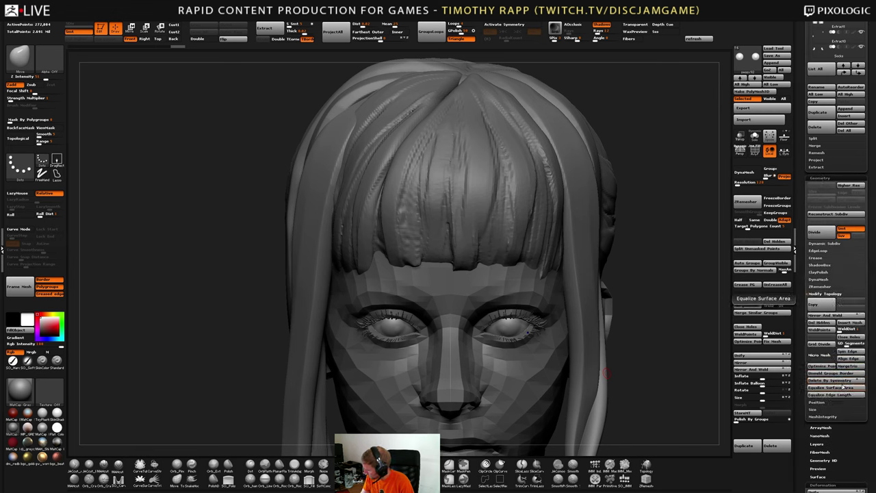
{"action": "key", "text": "ctrl"}
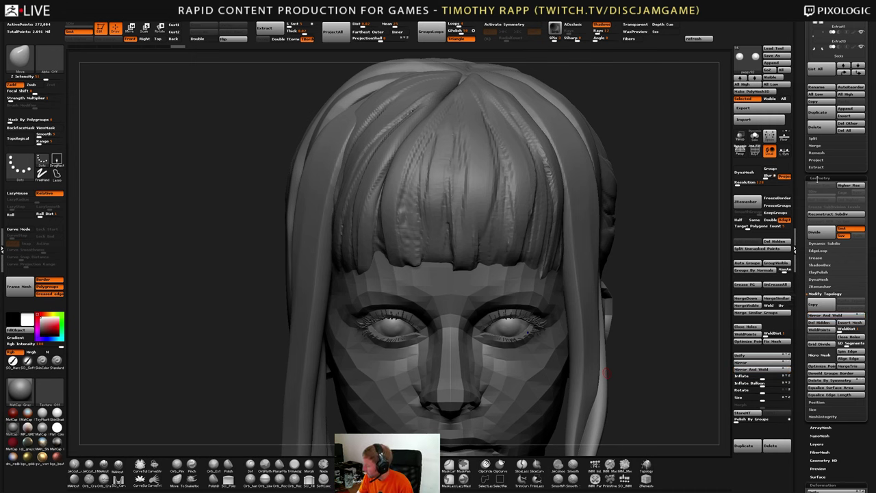
{"action": "left_click", "coordinate": [811, 178]}
{"action": "left_click_drag", "start_coordinate": [803, 190], "coordinate": [811, 263]}
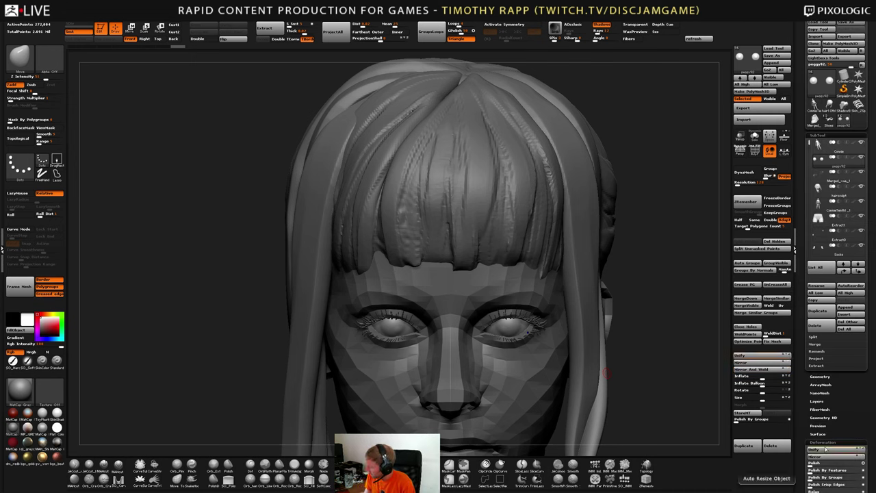
{"action": "left_click", "coordinate": [828, 442]}
Hide the low-poly Connie mesh and the other visible subtools around the eyeballs
{"action": "left_click_drag", "start_coordinate": [638, 382], "coordinate": [547, 354], "text": "alt"}
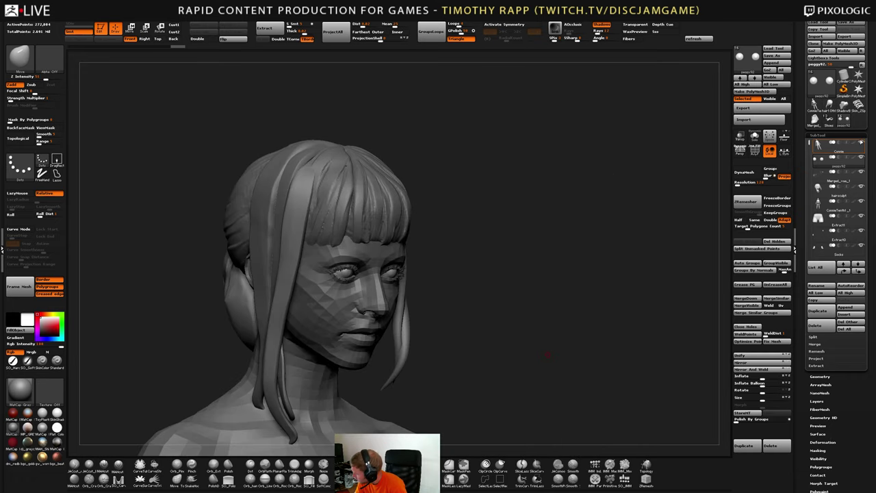
{"action": "left_click", "coordinate": [860, 144]}
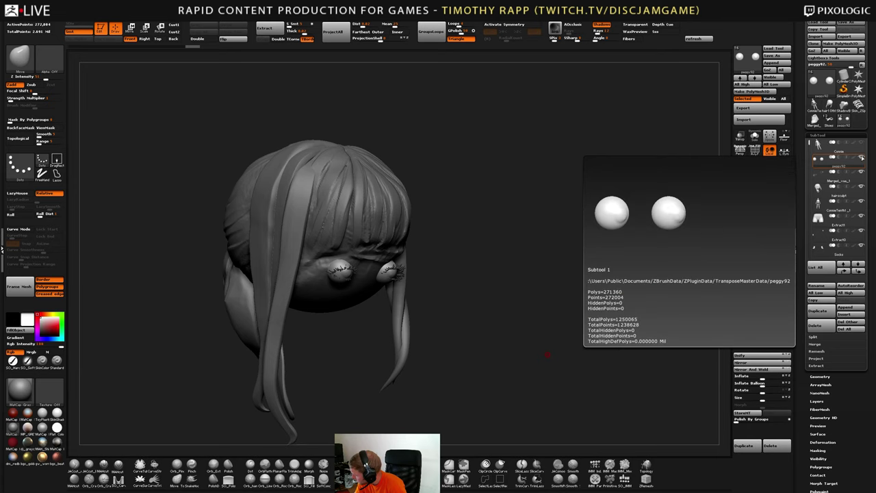
{"action": "left_click", "coordinate": [861, 158]}
{"action": "left_click_drag", "start_coordinate": [809, 143], "coordinate": [809, 153]}
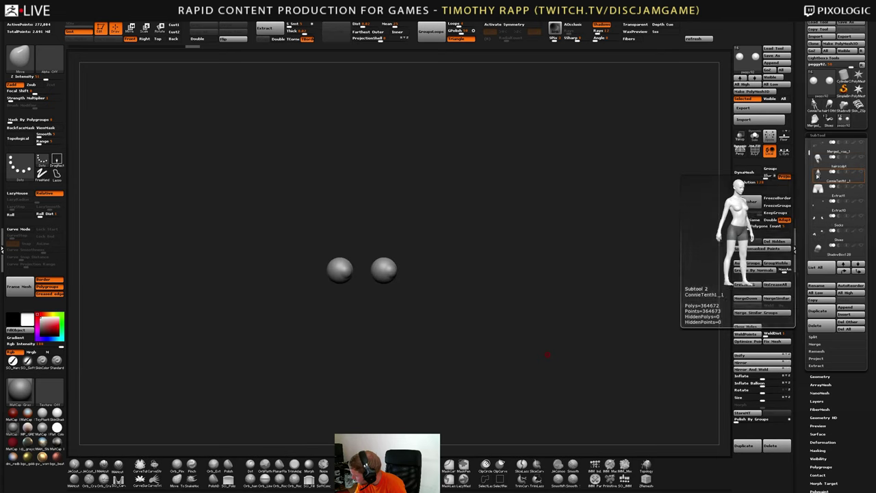
Select the ConnieTenth1_1 body subtool and make the shorts, wristbands and socks visible with it
{"action": "left_click", "coordinate": [818, 176]}
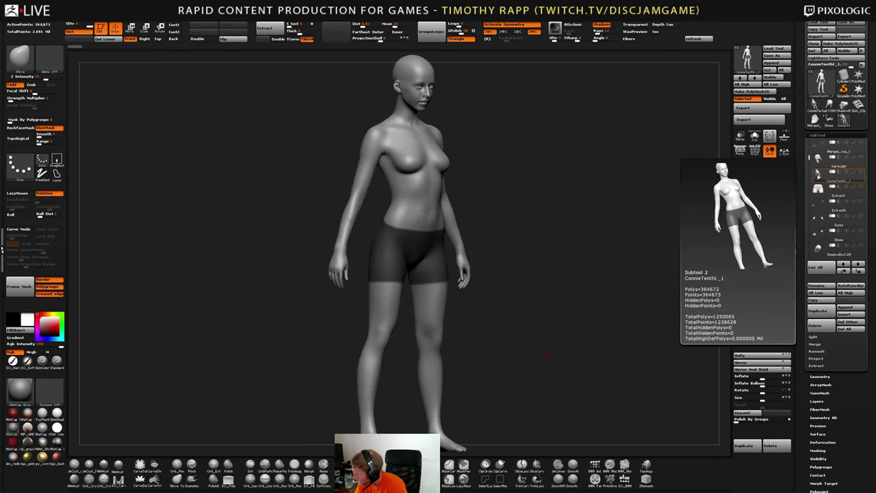
{"action": "left_click", "coordinate": [861, 158]}
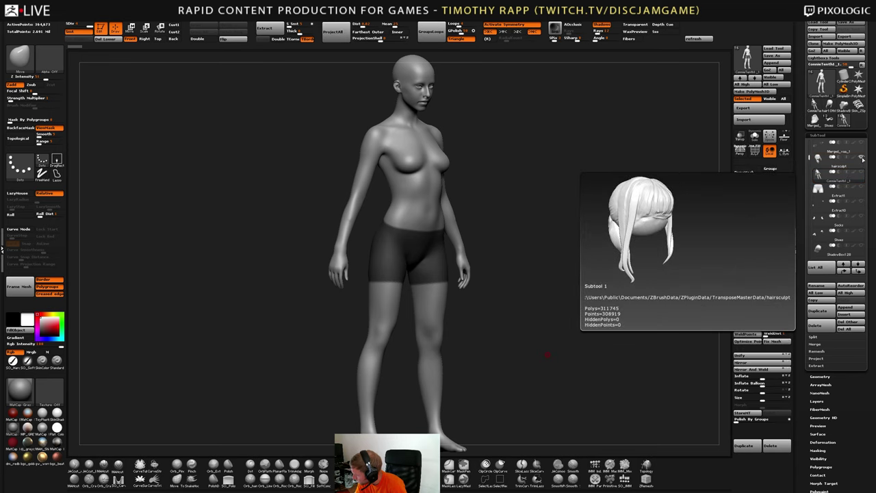
{"action": "left_click", "coordinate": [861, 158]}
{"action": "left_click", "coordinate": [861, 187]}
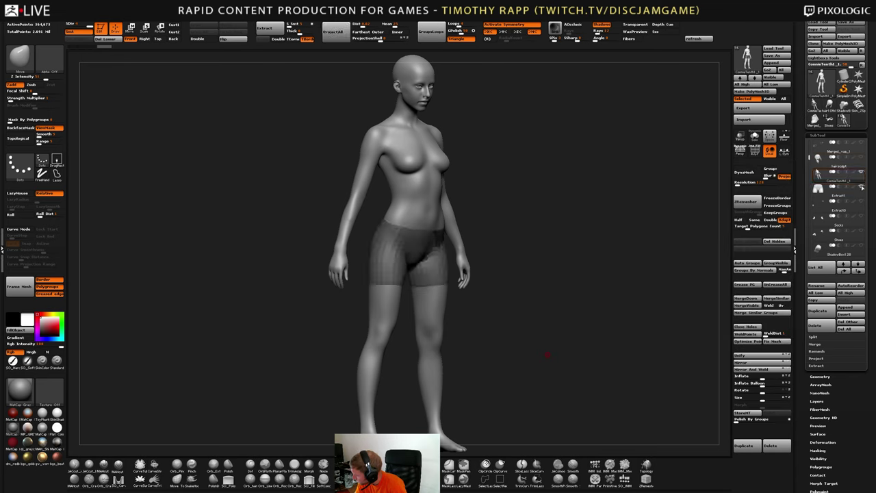
{"action": "left_click", "coordinate": [861, 203]}
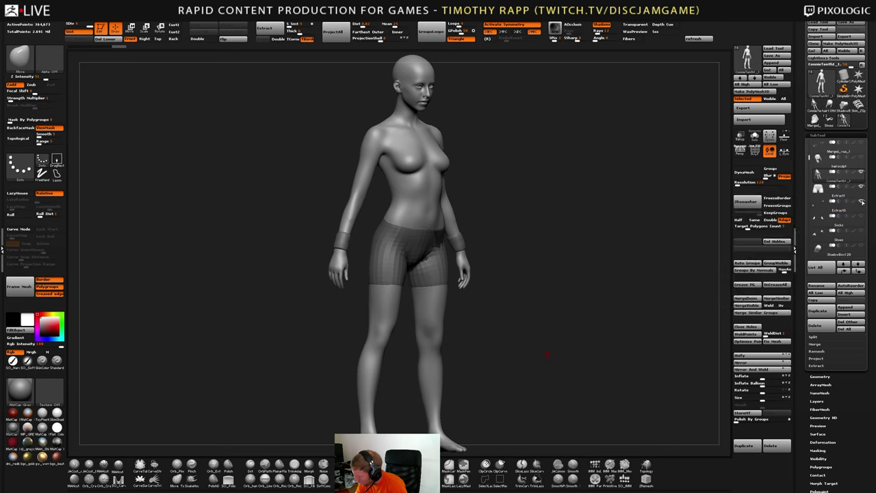
{"action": "left_click", "coordinate": [861, 218]}
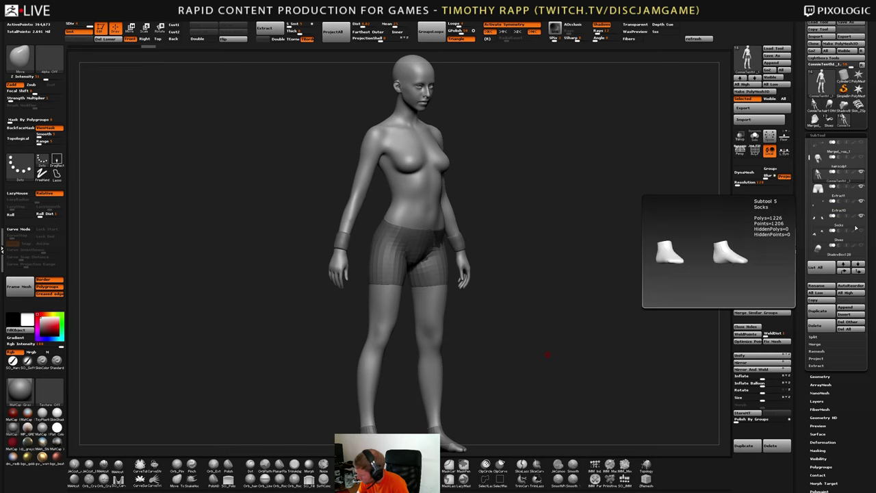
Show the plain Shoes subtool at the feet, and delete both it and the ShadowBox subtool listed directly below it
{"action": "left_click_drag", "start_coordinate": [537, 357], "coordinate": [489, 385]}
{"action": "left_click_drag", "start_coordinate": [467, 391], "coordinate": [650, 115], "text": "alt"}
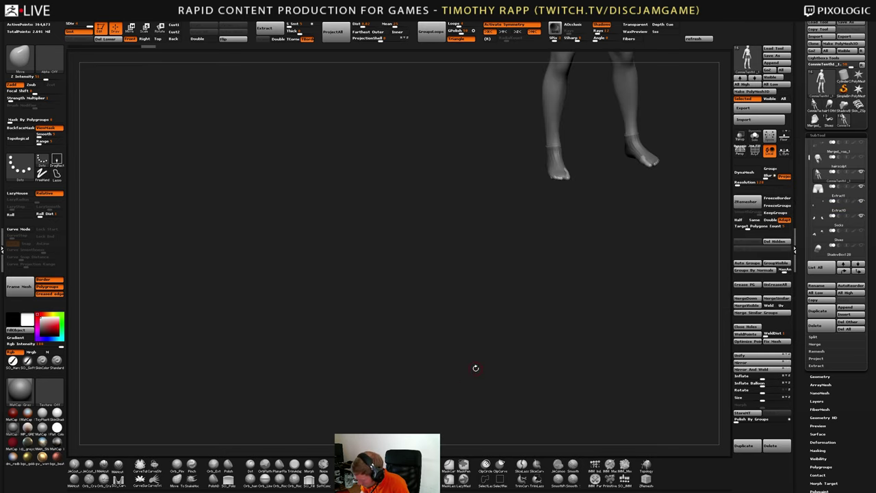
{"action": "key", "text": "f"}
{"action": "left_click_drag", "start_coordinate": [520, 359], "coordinate": [468, 382]}
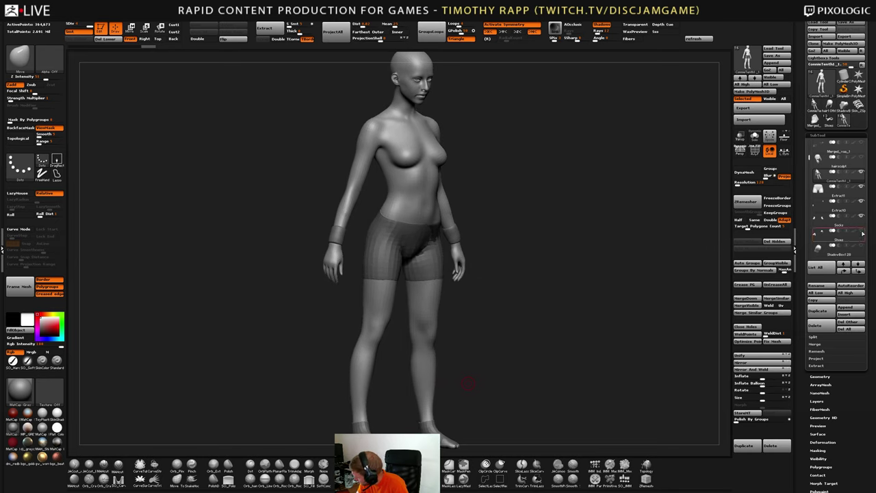
{"action": "mouse_move", "coordinate": [860, 233]}
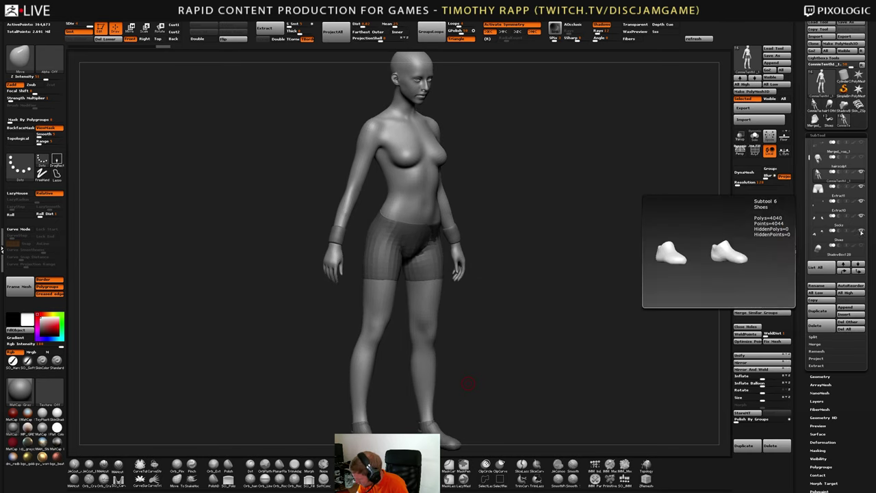
{"action": "left_click", "coordinate": [834, 237]}
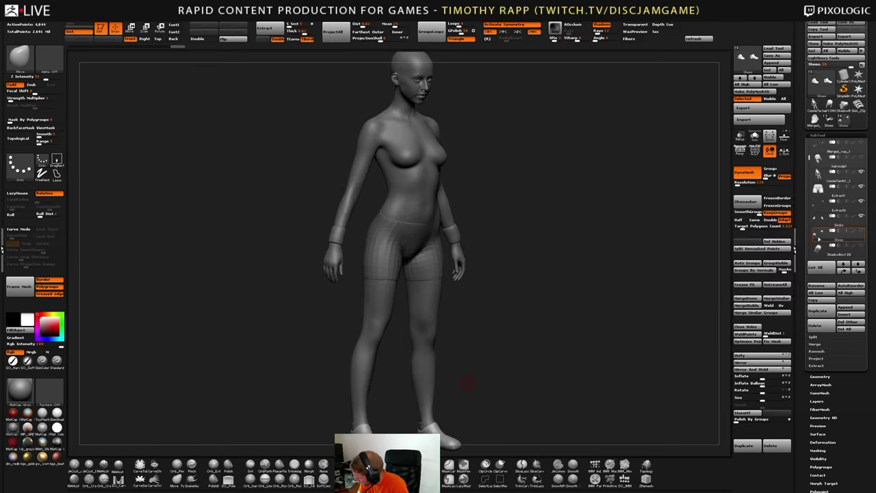
{"action": "left_click", "coordinate": [823, 329]}
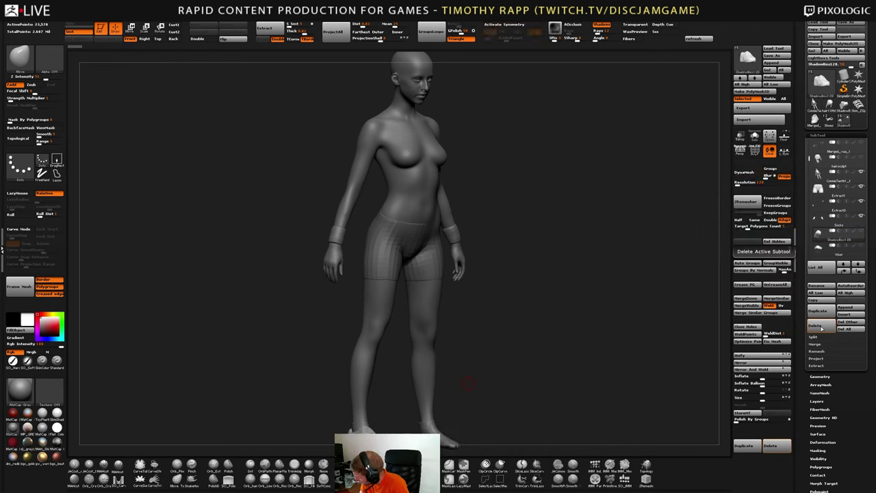
{"action": "left_click", "coordinate": [826, 326]}
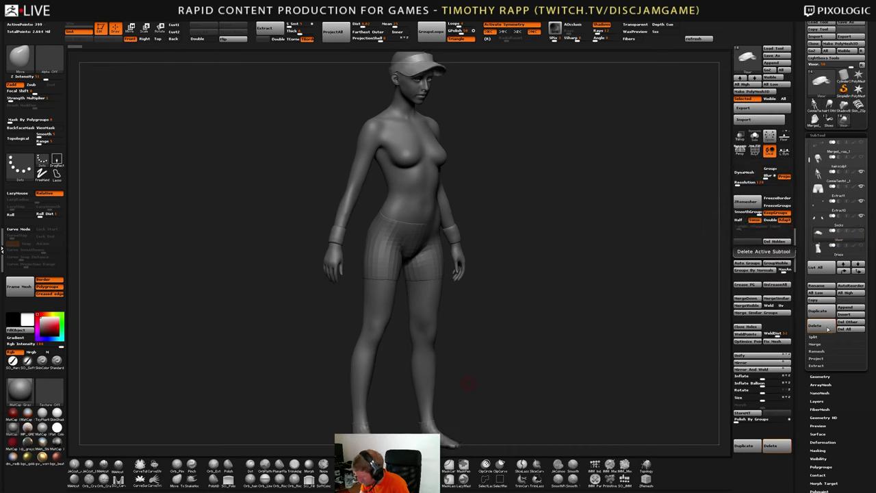
Show the dress and floor with the visor, and move the Hair subtool above the floor in the subtool order
{"action": "left_click", "coordinate": [818, 252]}
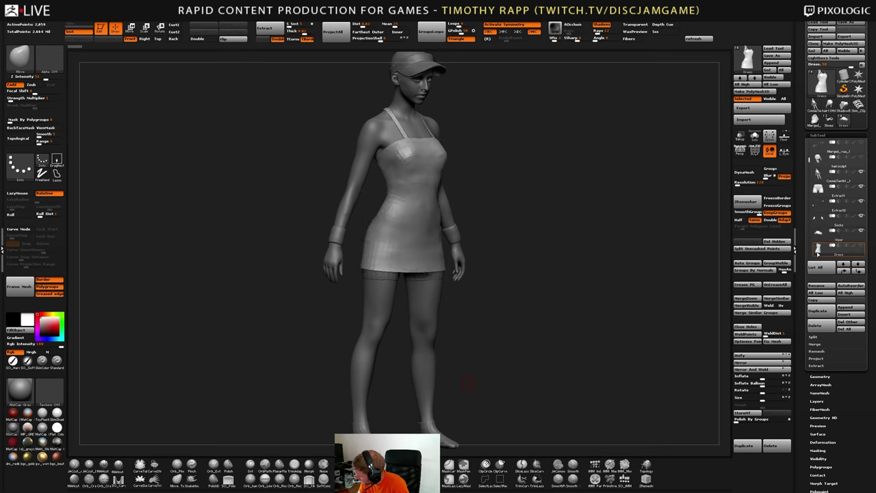
{"action": "key", "text": "Down"}
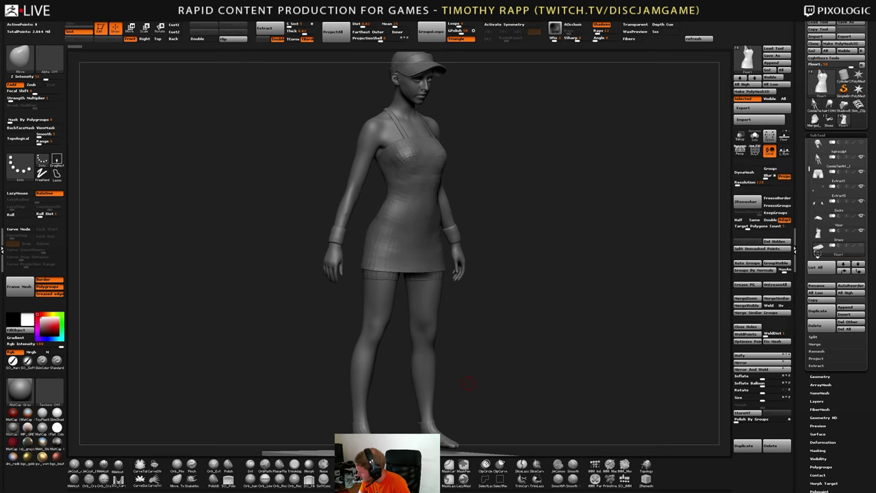
{"action": "left_click_drag", "start_coordinate": [635, 277], "coordinate": [629, 284]}
{"action": "key", "text": "Down"}
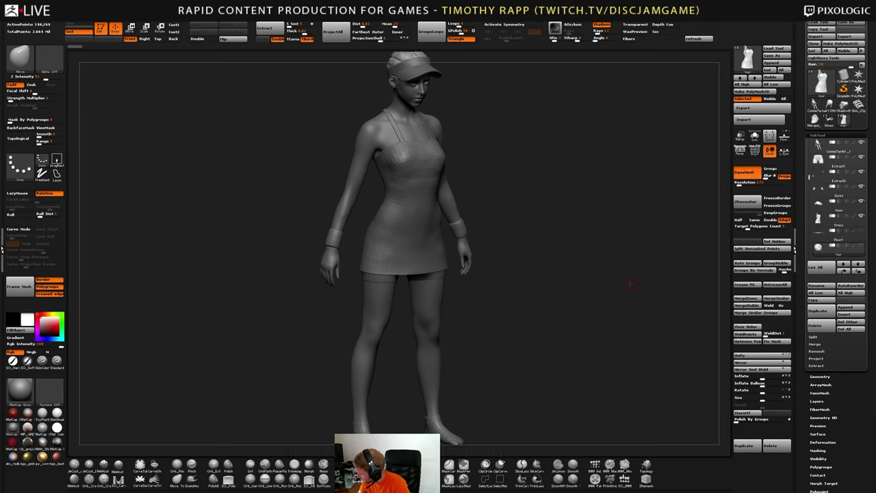
{"action": "left_click", "coordinate": [845, 271]}
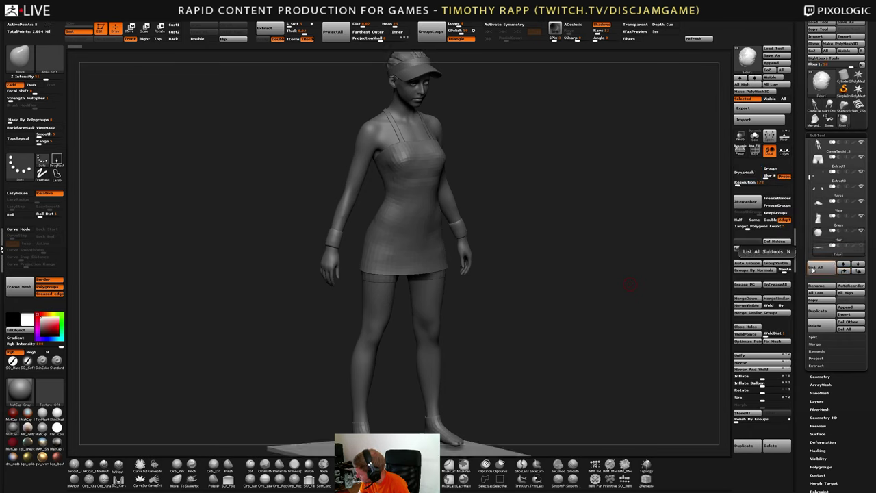
{"action": "left_click", "coordinate": [821, 253]}
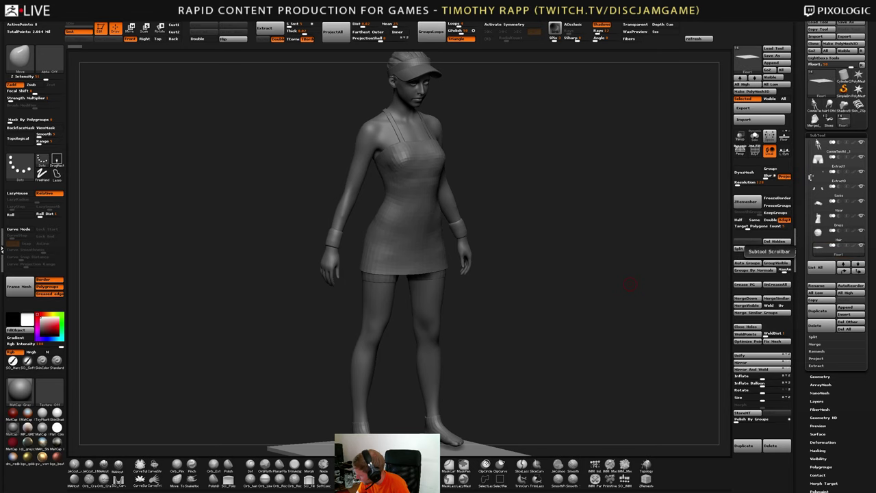
Make the ponytail and the merged sneakers subtools visible on the character
{"action": "left_click_drag", "start_coordinate": [809, 178], "coordinate": [811, 192]}
{"action": "left_click", "coordinate": [860, 232]}
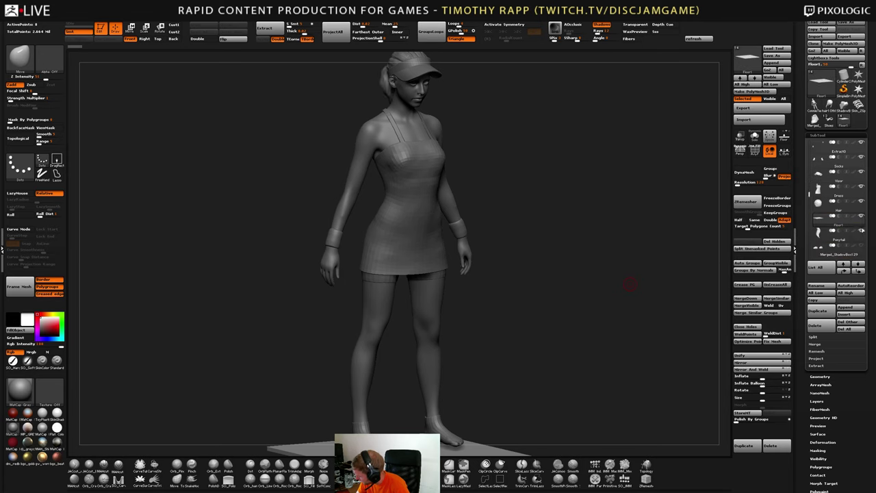
{"action": "mouse_move", "coordinate": [821, 253]}
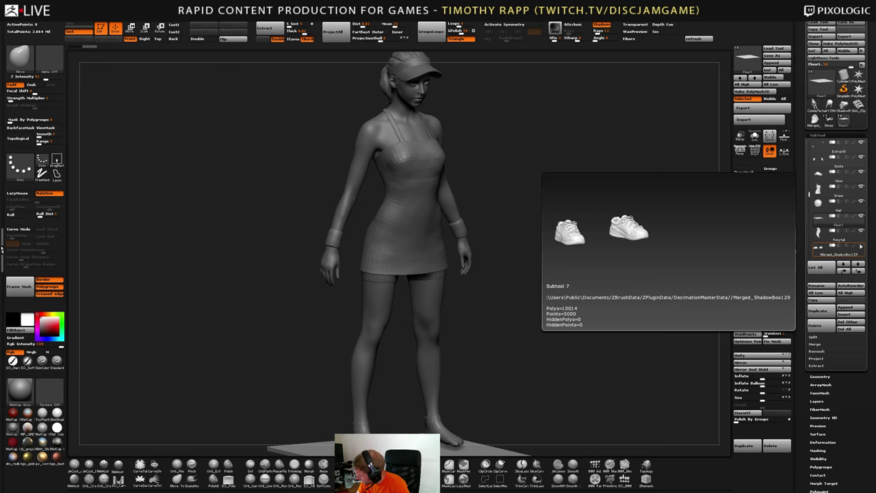
{"action": "left_click", "coordinate": [861, 246]}
{"action": "left_click_drag", "start_coordinate": [809, 195], "coordinate": [811, 206]}
Examine the sneakers against the floor from the side, and the whole dressed figure from the front
{"action": "left_click_drag", "start_coordinate": [602, 342], "coordinate": [518, 359], "text": "shift"}
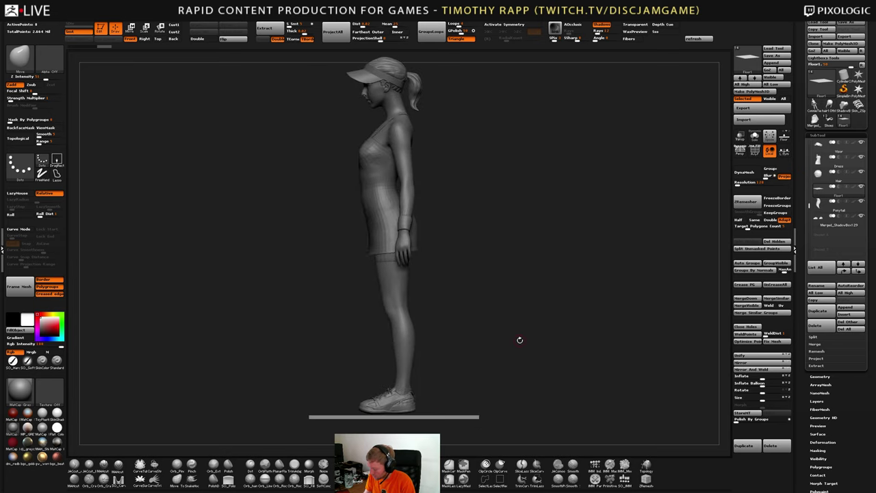
{"action": "left_click_drag", "start_coordinate": [440, 403], "coordinate": [506, 371], "text": "alt"}
{"action": "left_click_drag", "start_coordinate": [395, 395], "coordinate": [473, 399], "text": "alt"}
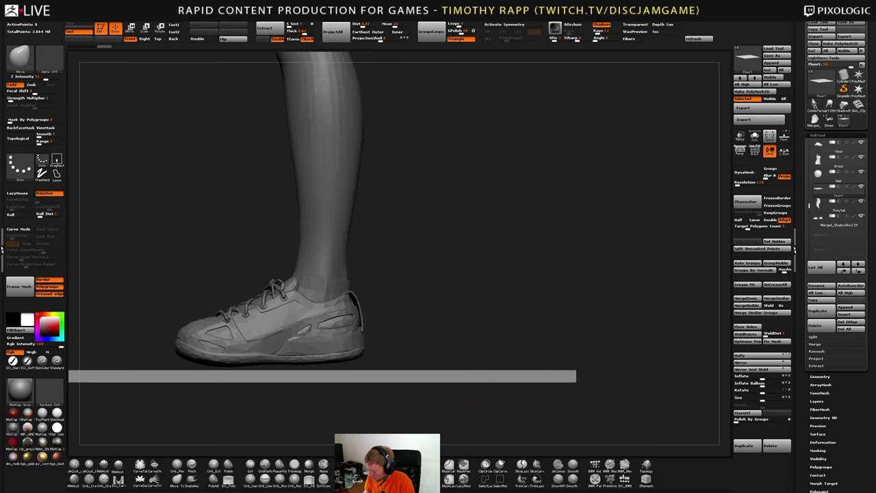
{"action": "left_click_drag", "start_coordinate": [390, 336], "coordinate": [474, 328], "text": "alt"}
{"action": "left_click_drag", "start_coordinate": [588, 342], "coordinate": [523, 356], "text": "alt"}
{"action": "left_click_drag", "start_coordinate": [523, 356], "coordinate": [569, 346]}
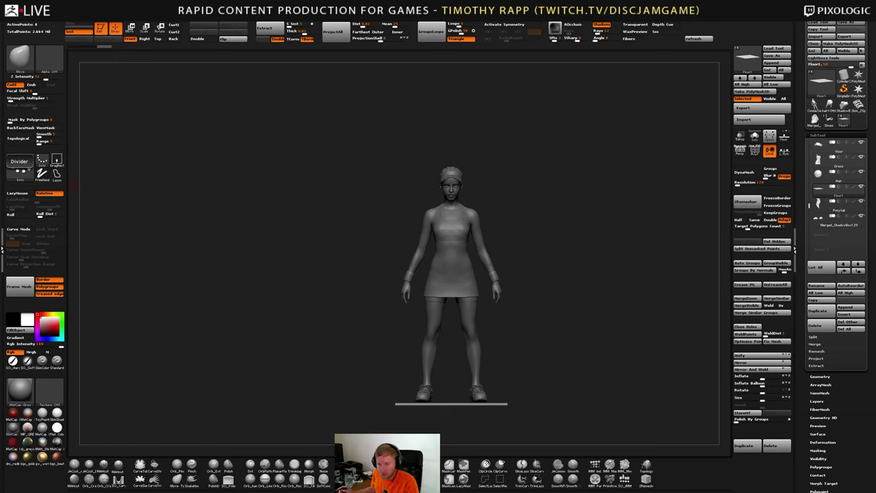
{"action": "left_click_drag", "start_coordinate": [96, 192], "coordinate": [150, 212]}
{"action": "left_click_drag", "start_coordinate": [558, 342], "coordinate": [485, 347]}
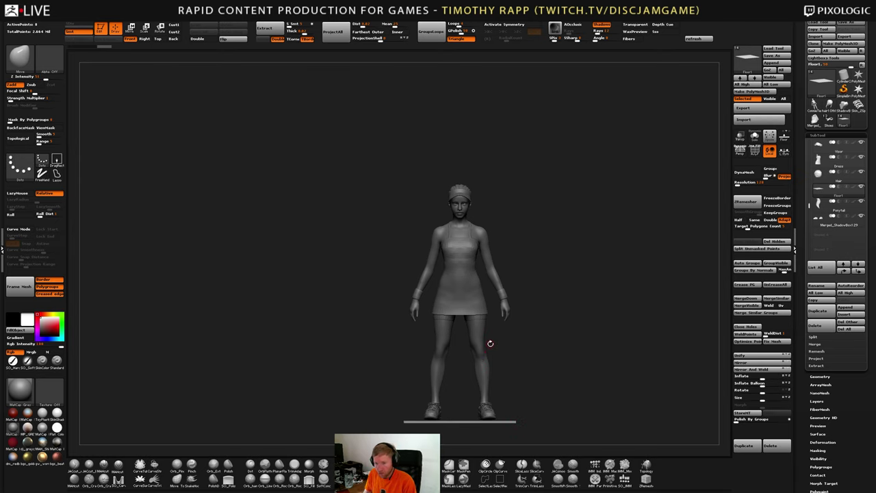
{"action": "left_click_drag", "start_coordinate": [496, 351], "coordinate": [452, 434]}
Select the body and finally the Dress subtool directly on the model, and view the figure from the front and at an angle
{"action": "left_click", "coordinate": [446, 308], "text": "alt"}
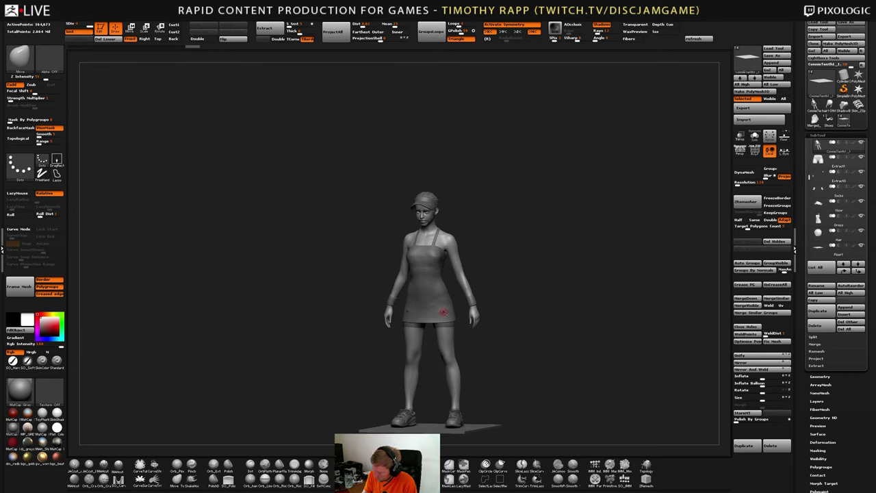
{"action": "left_click", "coordinate": [443, 314], "text": "alt"}
{"action": "left_click", "coordinate": [472, 301], "text": "alt"}
{"action": "mouse_move", "coordinate": [492, 296]}
{"action": "left_mouse_down", "text": "shift"}
{"action": "mouse_move", "coordinate": [508, 297]}
{"action": "mouse_move", "coordinate": [486, 304]}
{"action": "left_mouse_up", "text": "shift"}
{"action": "left_click", "coordinate": [434, 306], "text": "alt"}
{"action": "left_click_drag", "start_coordinate": [539, 298], "coordinate": [569, 274]}
{"action": "left_click_drag", "start_coordinate": [548, 355], "coordinate": [538, 331], "text": "shift"}
{"action": "left_click_drag", "start_coordinate": [544, 293], "coordinate": [524, 331], "text": "alt"}
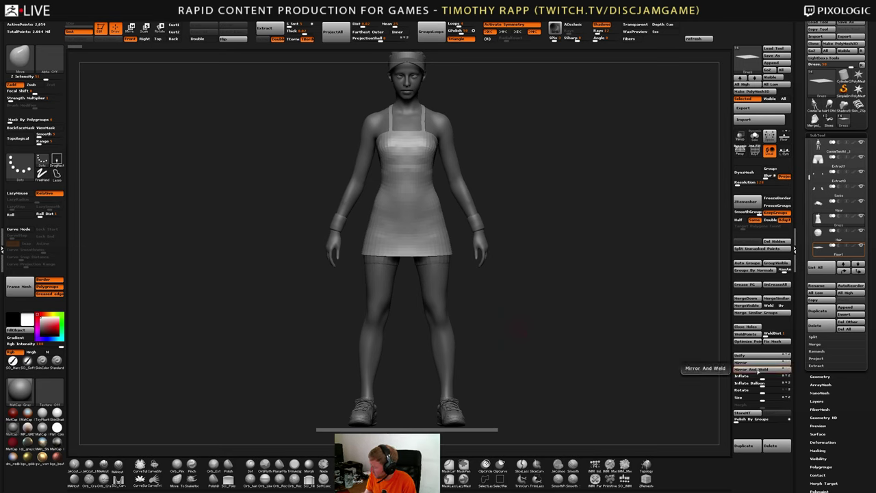
{"action": "mouse_move", "coordinate": [602, 357]}
{"action": "left_mouse_down"}
{"action": "mouse_move", "coordinate": [618, 356]}
{"action": "mouse_move", "coordinate": [605, 356]}
{"action": "left_mouse_up"}
{"action": "mouse_move", "coordinate": [836, 119]}
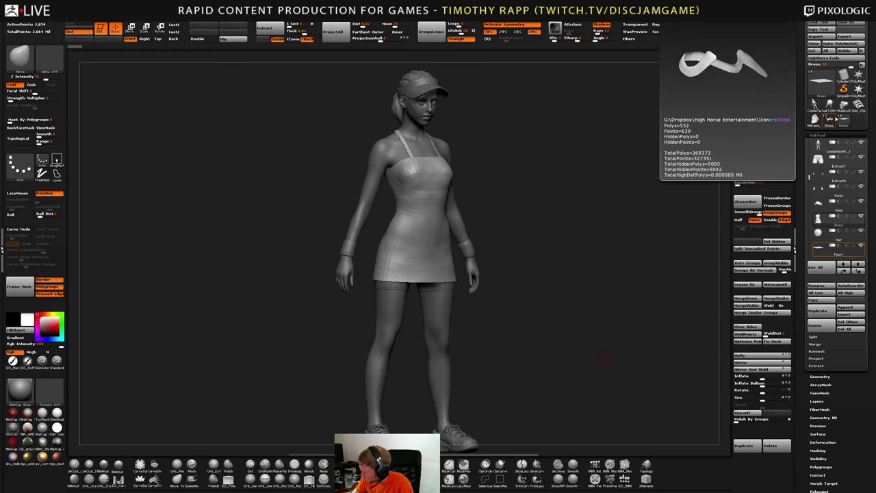
{"action": "left_click", "coordinate": [836, 119]}
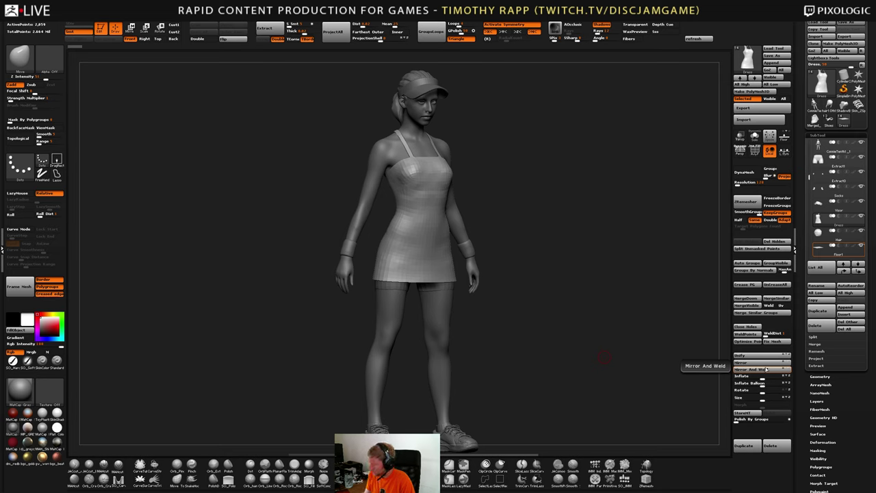
Toggle X symmetry off and back on for the dress, and view the figure from the front
{"action": "key", "text": "x"}
{"action": "key", "text": "x"}
{"action": "key", "text": "x"}
{"action": "key", "text": "x"}
{"action": "key", "text": "x"}
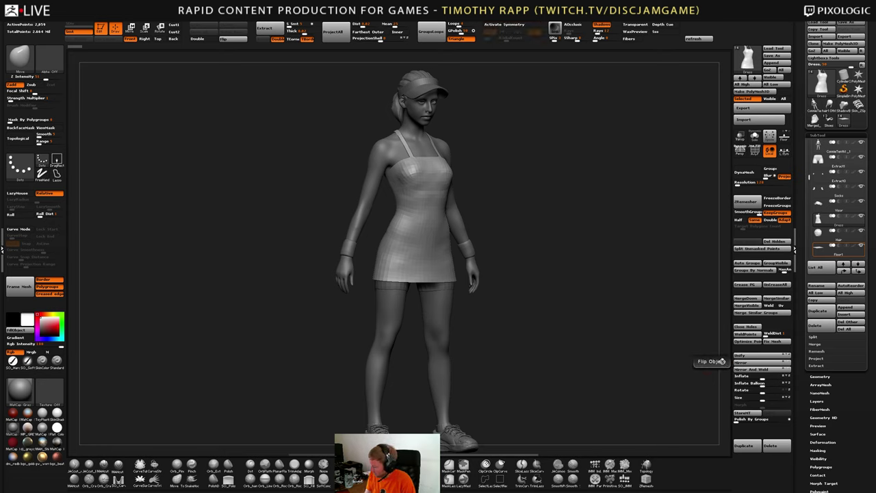
{"action": "key", "text": "x"}
{"action": "left_click_drag", "start_coordinate": [625, 379], "coordinate": [584, 375], "text": "shift"}
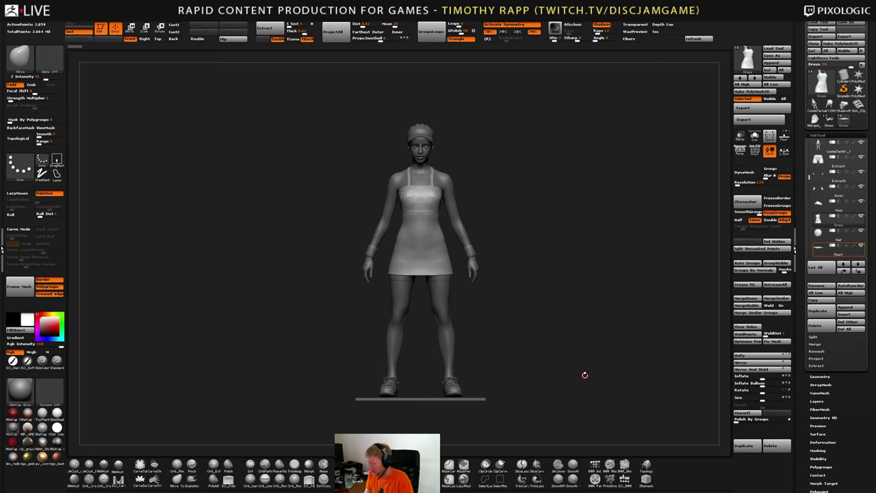
{"action": "mouse_move", "coordinate": [585, 374]}
{"action": "left_mouse_down"}
{"action": "mouse_move", "coordinate": [566, 387]}
{"action": "mouse_move", "coordinate": [602, 377]}
{"action": "mouse_move", "coordinate": [561, 369]}
{"action": "mouse_move", "coordinate": [594, 360]}
{"action": "left_mouse_up"}
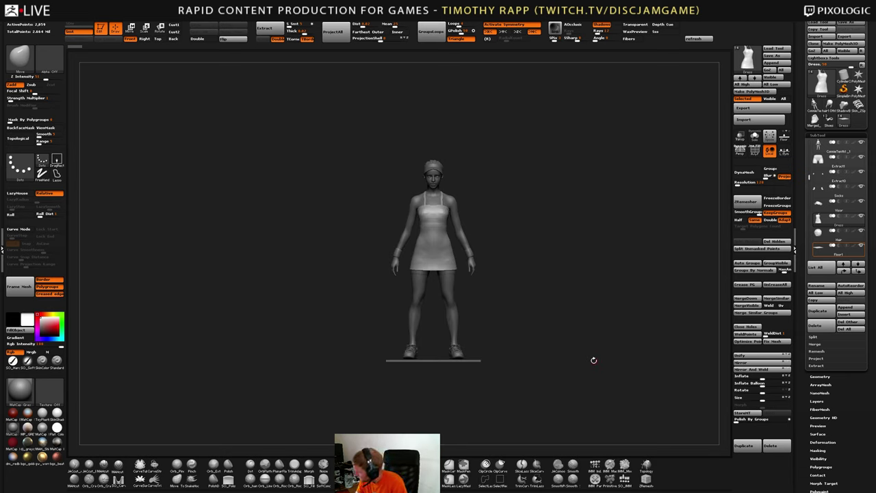
Switch to the Shoes tool and view the sneaker's collar strip up close with polyframe on
{"action": "left_click", "coordinate": [828, 121]}
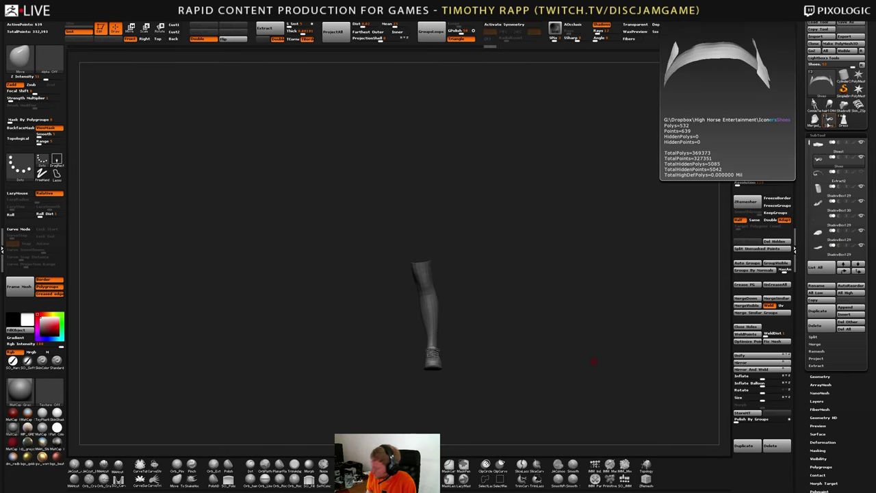
{"action": "left_click_drag", "start_coordinate": [511, 375], "coordinate": [546, 377]}
{"action": "left_click_drag", "start_coordinate": [499, 368], "coordinate": [445, 370]}
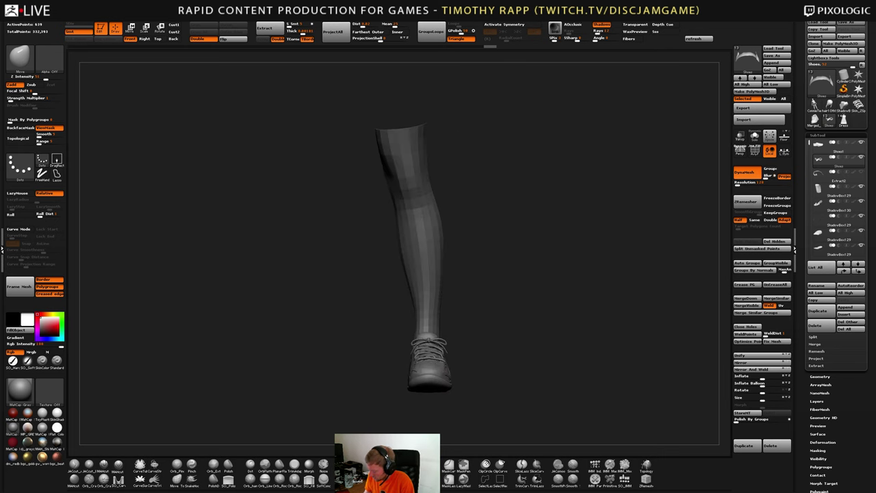
{"action": "mouse_move", "coordinate": [463, 335]}
{"action": "left_mouse_down", "text": "alt"}
{"action": "mouse_move", "coordinate": [463, 373]}
{"action": "mouse_move", "coordinate": [537, 370]}
{"action": "mouse_move", "coordinate": [508, 417]}
{"action": "left_mouse_up", "text": "alt"}
{"action": "key", "text": "shift+f"}
{"action": "mouse_move", "coordinate": [508, 417]}
{"action": "left_mouse_down"}
{"action": "mouse_move", "coordinate": [547, 404]}
{"action": "mouse_move", "coordinate": [551, 411]}
{"action": "mouse_move", "coordinate": [506, 404]}
{"action": "left_mouse_up"}
Set ZModeler's QMesh target to Polygroup All, try thickening the whole collar strip, and undo the extrusion
{"action": "key", "text": "b"}
{"action": "key", "text": "z"}
{"action": "key", "text": "m"}
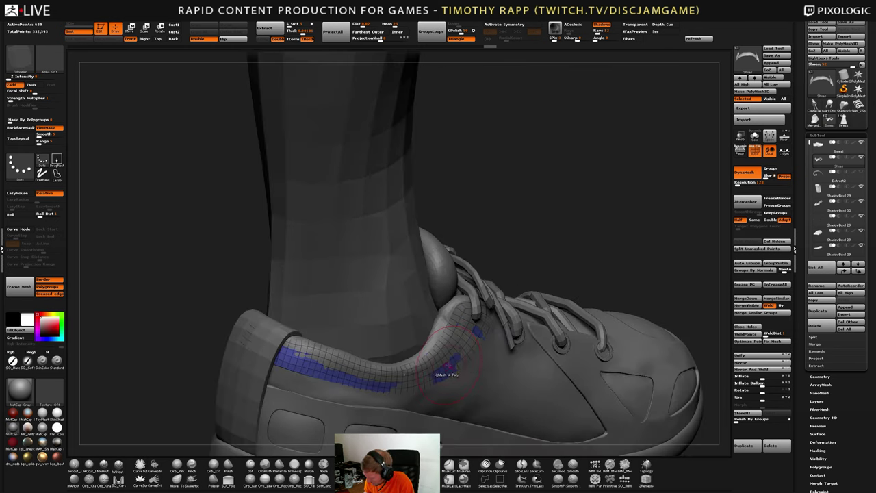
{"action": "key", "text": "space"}
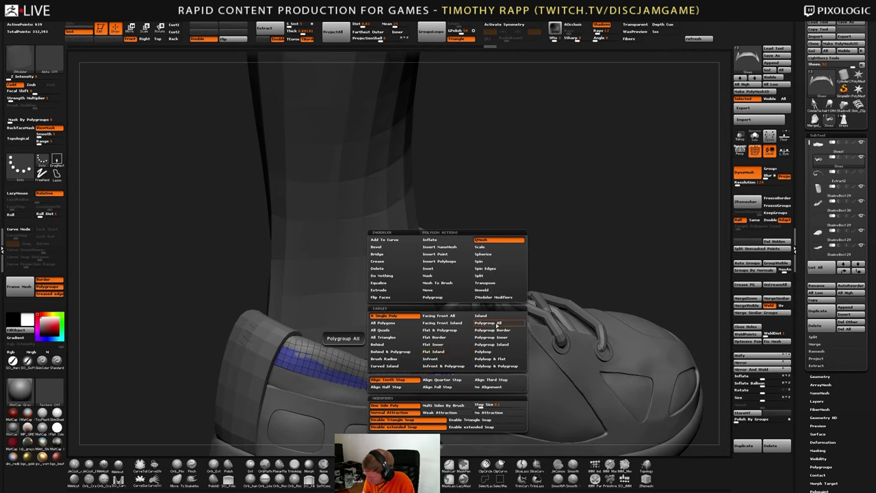
{"action": "left_click", "coordinate": [497, 324]}
{"action": "left_click", "coordinate": [458, 354]}
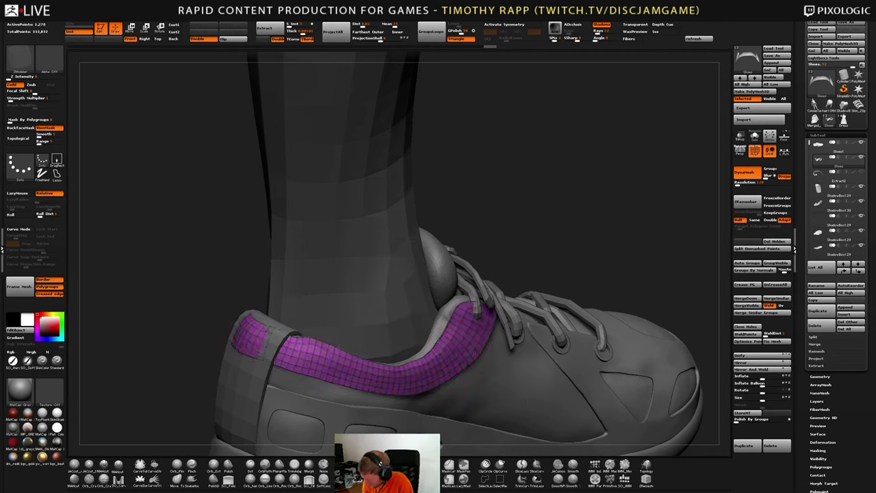
{"action": "key", "text": "ctrl+z"}
Turn on transparency, pick the Move brush, and apply Polish By Groups to the collar strip
{"action": "right_click_drag", "start_coordinate": [334, 349], "coordinate": [340, 371], "text": "ctrl"}
{"action": "left_click", "coordinate": [741, 139]}
{"action": "right_click_drag", "start_coordinate": [448, 361], "coordinate": [315, 345]}
{"action": "key", "text": "b"}
{"action": "key", "text": "m"}
{"action": "key", "text": "v"}
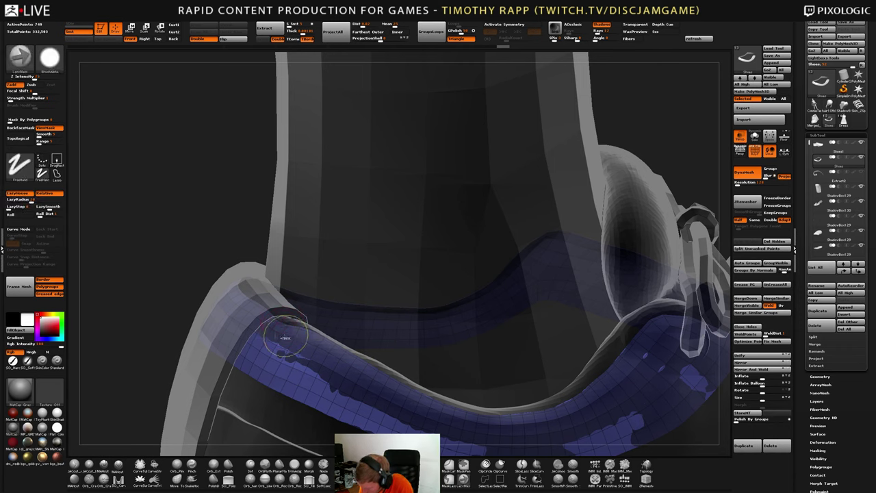
{"action": "key", "text": "ctrl+z"}
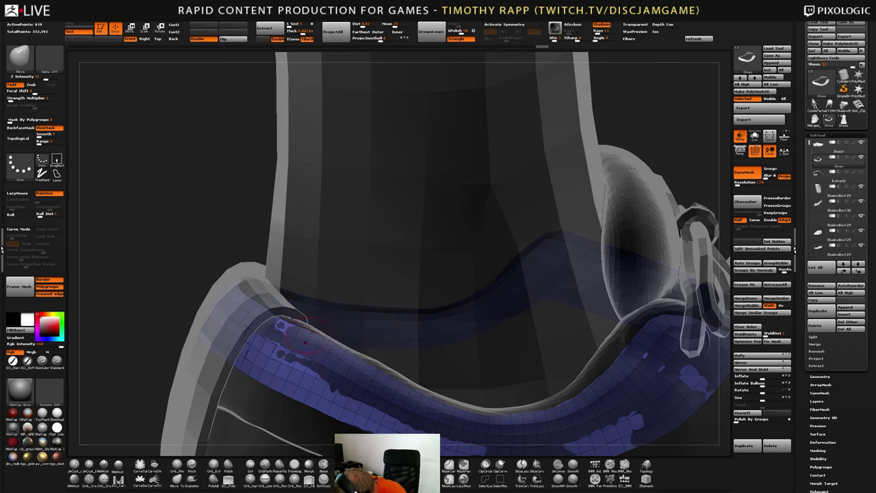
{"action": "left_click", "coordinate": [743, 418]}
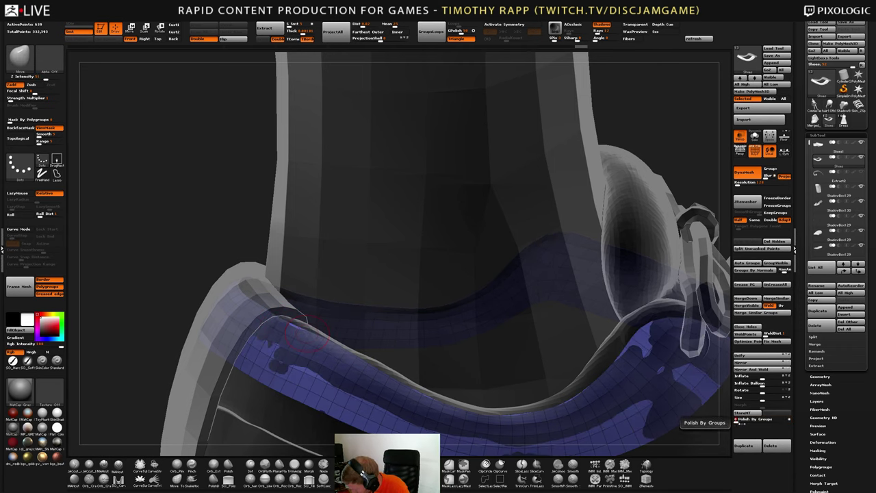
Pull the collar strip onto the sneaker's ankle opening with the Move brush, working from several angles
{"action": "right_click_drag", "start_coordinate": [696, 412], "coordinate": [609, 390]}
{"action": "left_click_drag", "start_coordinate": [551, 386], "coordinate": [549, 394]}
{"action": "right_click_drag", "start_coordinate": [550, 394], "coordinate": [575, 393]}
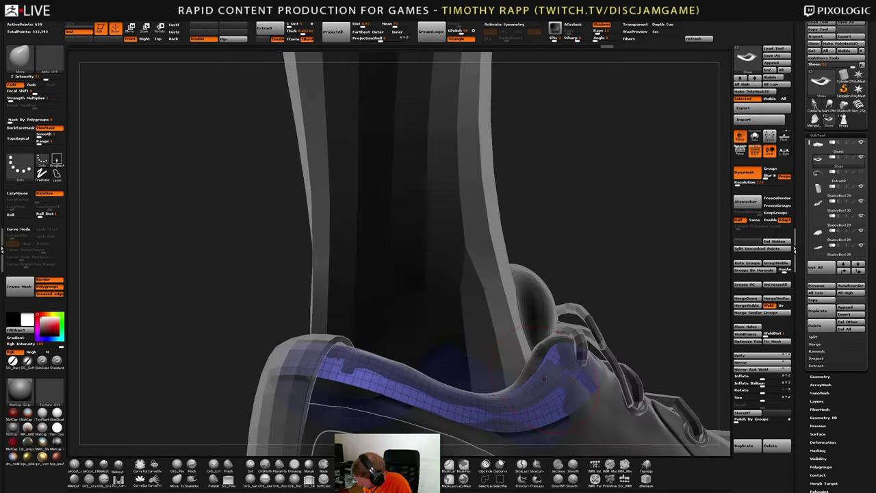
{"action": "left_click_drag", "start_coordinate": [555, 398], "coordinate": [552, 392]}
{"action": "mouse_move", "coordinate": [574, 391]}
{"action": "right_mouse_down"}
{"action": "mouse_move", "coordinate": [557, 368]}
{"action": "mouse_move", "coordinate": [548, 371]}
{"action": "right_mouse_up"}
{"action": "left_click_drag", "start_coordinate": [547, 371], "coordinate": [546, 377]}
{"action": "right_click_drag", "start_coordinate": [546, 378], "coordinate": [575, 378]}
{"action": "left_click_drag", "start_coordinate": [560, 377], "coordinate": [556, 383]}
{"action": "right_click_drag", "start_coordinate": [555, 383], "coordinate": [525, 382]}
{"action": "left_click_drag", "start_coordinate": [526, 381], "coordinate": [525, 388]}
{"action": "mouse_move", "coordinate": [526, 387]}
{"action": "right_mouse_down"}
{"action": "mouse_move", "coordinate": [482, 383]}
{"action": "mouse_move", "coordinate": [523, 382]}
{"action": "mouse_move", "coordinate": [522, 362]}
{"action": "mouse_move", "coordinate": [630, 370]}
{"action": "right_mouse_up"}
{"action": "right_click_drag", "start_coordinate": [460, 371], "coordinate": [545, 385]}
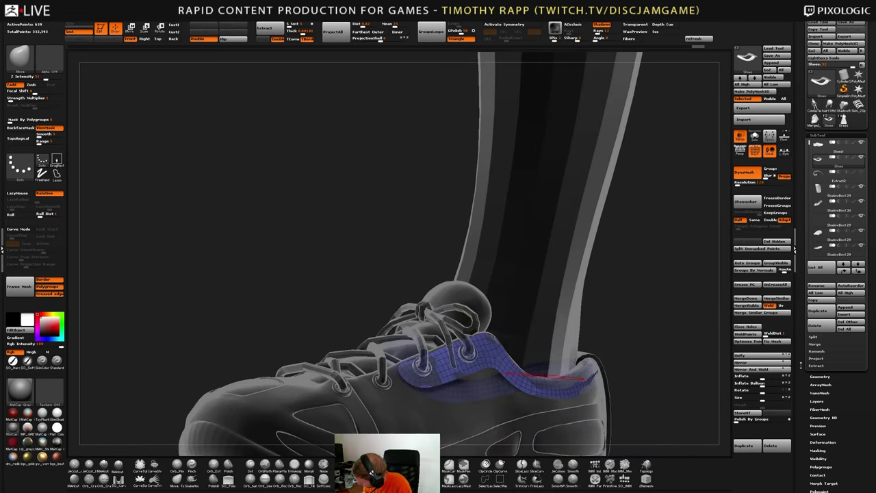
Move the opposite side of the collar strip onto the shoe surface, around the lace eyelets and along the ankle
{"action": "key", "text": "b"}
{"action": "key", "text": "z"}
{"action": "key", "text": "m"}
{"action": "mouse_move", "coordinate": [457, 350]}
{"action": "right_mouse_down", "text": "ctrl"}
{"action": "mouse_move", "coordinate": [445, 404]}
{"action": "mouse_move", "coordinate": [433, 384]}
{"action": "right_mouse_up", "text": "ctrl"}
{"action": "key", "text": "b"}
{"action": "key", "text": "m"}
{"action": "key", "text": "v"}
{"action": "mouse_move", "coordinate": [408, 337]}
{"action": "right_mouse_down"}
{"action": "mouse_move", "coordinate": [390, 365]}
{"action": "mouse_move", "coordinate": [401, 373]}
{"action": "mouse_move", "coordinate": [375, 396]}
{"action": "mouse_move", "coordinate": [372, 380]}
{"action": "mouse_move", "coordinate": [376, 391]}
{"action": "right_mouse_up"}
{"action": "right_click_drag", "start_coordinate": [449, 365], "coordinate": [445, 341]}
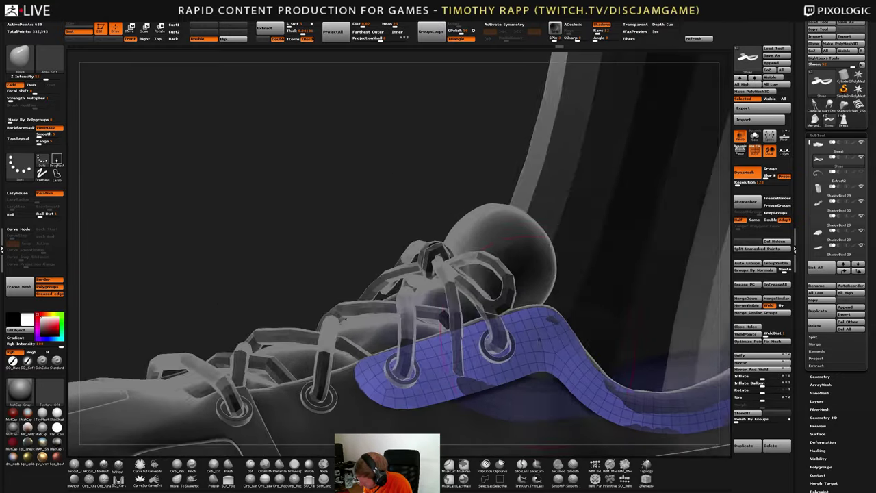
{"action": "right_click_drag", "start_coordinate": [539, 339], "coordinate": [557, 355]}
{"action": "left_click_drag", "start_coordinate": [501, 377], "coordinate": [503, 381]}
{"action": "left_click_drag", "start_coordinate": [608, 373], "coordinate": [608, 377]}
{"action": "mouse_move", "coordinate": [604, 377]}
{"action": "right_mouse_down", "text": "ctrl"}
{"action": "mouse_move", "coordinate": [536, 391]}
{"action": "mouse_move", "coordinate": [545, 387]}
{"action": "mouse_move", "coordinate": [526, 381]}
{"action": "mouse_move", "coordinate": [555, 405]}
{"action": "mouse_move", "coordinate": [508, 410]}
{"action": "mouse_move", "coordinate": [596, 361]}
{"action": "mouse_move", "coordinate": [577, 379]}
{"action": "mouse_move", "coordinate": [585, 391]}
{"action": "right_mouse_up", "text": "ctrl"}
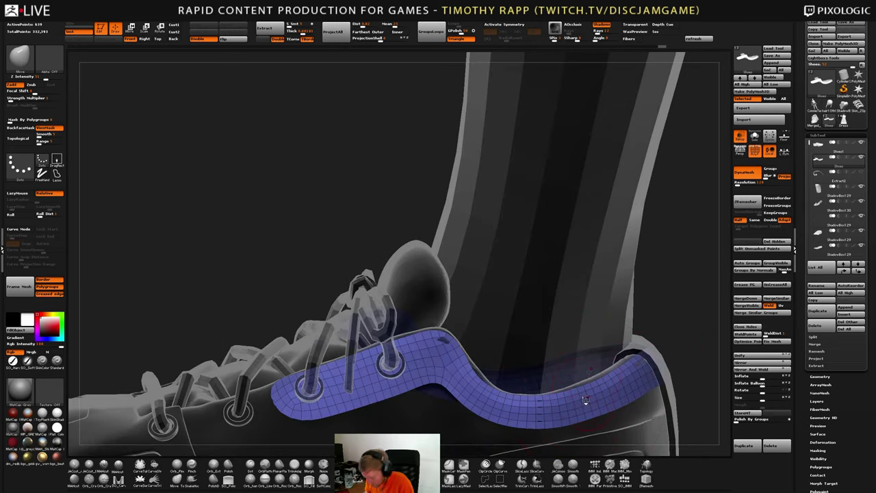
Fit the collar strip around the ankle and behind the heel with the Move Elastic brush
{"action": "right_click_drag", "start_coordinate": [585, 392], "coordinate": [570, 376]}
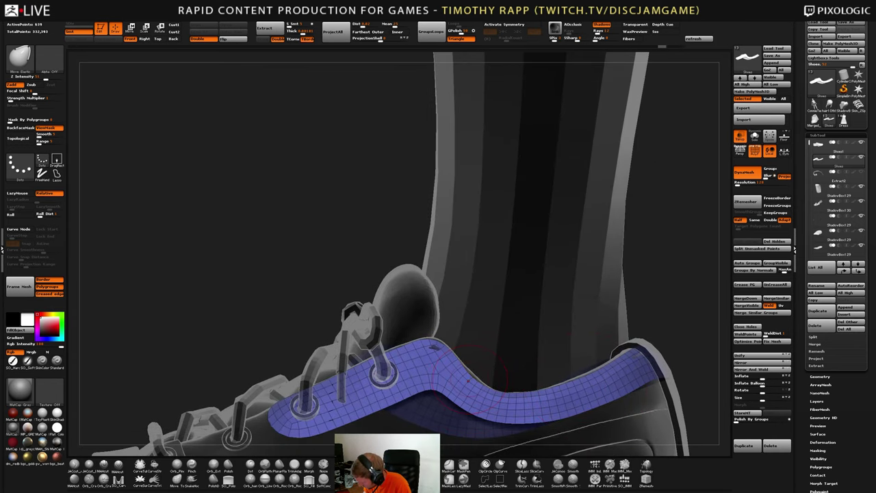
{"action": "mouse_move", "coordinate": [626, 373]}
{"action": "right_mouse_down"}
{"action": "mouse_move", "coordinate": [663, 368]}
{"action": "mouse_move", "coordinate": [547, 370]}
{"action": "right_mouse_up"}
{"action": "right_click_drag", "start_coordinate": [715, 373], "coordinate": [399, 384], "text": "alt"}
{"action": "mouse_move", "coordinate": [537, 347]}
{"action": "right_mouse_down"}
{"action": "mouse_move", "coordinate": [578, 344]}
{"action": "mouse_move", "coordinate": [567, 345]}
{"action": "right_mouse_up"}
{"action": "mouse_move", "coordinate": [438, 369]}
{"action": "right_mouse_down"}
{"action": "mouse_move", "coordinate": [620, 383]}
{"action": "mouse_move", "coordinate": [610, 359]}
{"action": "mouse_move", "coordinate": [472, 360]}
{"action": "mouse_move", "coordinate": [468, 346]}
{"action": "mouse_move", "coordinate": [545, 368]}
{"action": "mouse_move", "coordinate": [532, 370]}
{"action": "mouse_move", "coordinate": [605, 363]}
{"action": "mouse_move", "coordinate": [527, 382]}
{"action": "right_mouse_up"}
{"action": "key", "text": "s"}
{"action": "left_click_drag", "start_coordinate": [527, 382], "coordinate": [521, 382]}
{"action": "mouse_move", "coordinate": [522, 381]}
{"action": "right_mouse_down"}
{"action": "mouse_move", "coordinate": [528, 372]}
{"action": "mouse_move", "coordinate": [585, 368]}
{"action": "mouse_move", "coordinate": [534, 363]}
{"action": "right_mouse_up"}
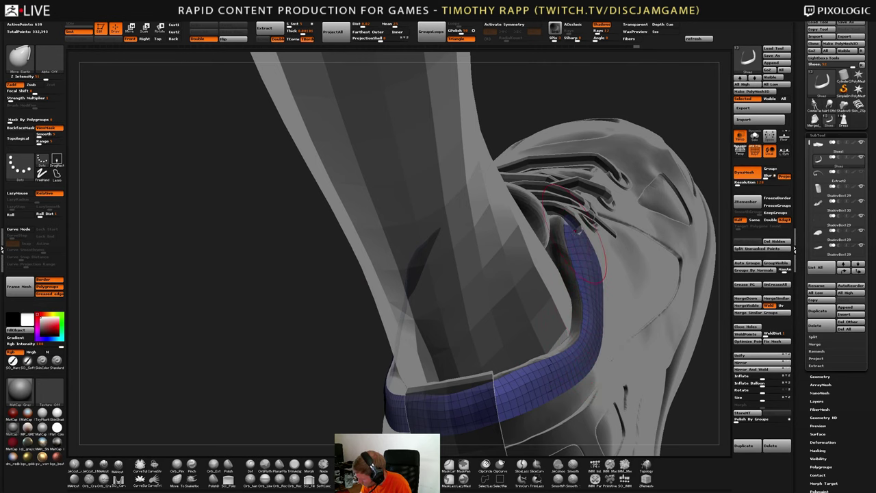
Smooth and reshape the front end of the collar strip beside the laces
{"action": "mouse_move", "coordinate": [575, 232]}
{"action": "right_mouse_down"}
{"action": "mouse_move", "coordinate": [548, 240]}
{"action": "mouse_move", "coordinate": [578, 234]}
{"action": "mouse_move", "coordinate": [537, 262]}
{"action": "mouse_move", "coordinate": [482, 240]}
{"action": "mouse_move", "coordinate": [547, 291]}
{"action": "mouse_move", "coordinate": [478, 343]}
{"action": "mouse_move", "coordinate": [496, 362]}
{"action": "right_mouse_up"}
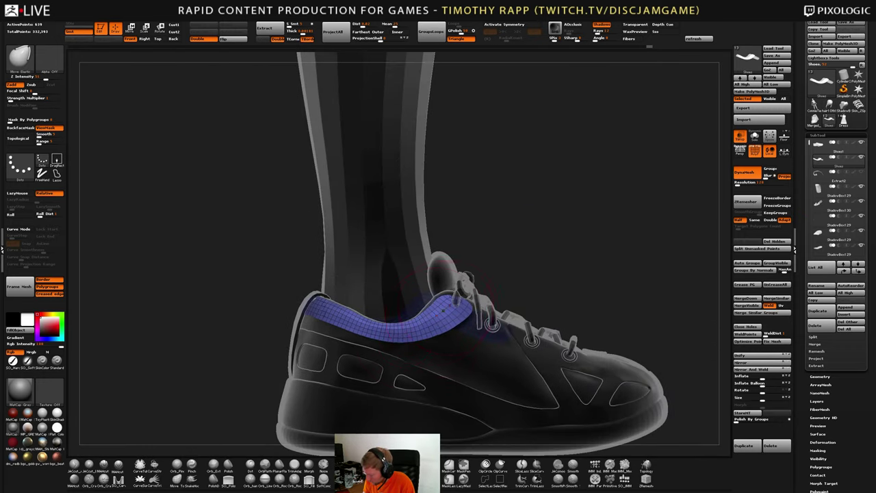
{"action": "mouse_move", "coordinate": [449, 307]}
{"action": "right_mouse_down"}
{"action": "mouse_move", "coordinate": [463, 322]}
{"action": "mouse_move", "coordinate": [486, 308]}
{"action": "mouse_move", "coordinate": [469, 323]}
{"action": "mouse_move", "coordinate": [448, 305]}
{"action": "mouse_move", "coordinate": [460, 320]}
{"action": "mouse_move", "coordinate": [473, 308]}
{"action": "mouse_move", "coordinate": [457, 320]}
{"action": "mouse_move", "coordinate": [467, 305]}
{"action": "right_mouse_up"}
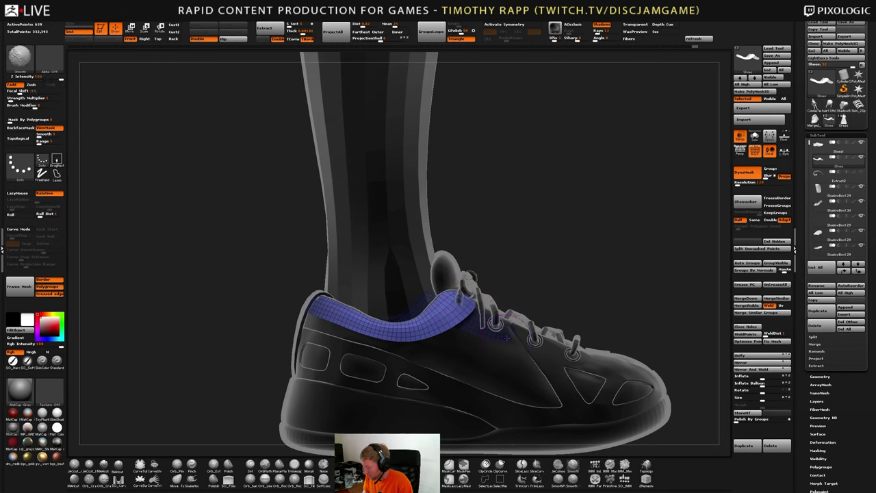
{"action": "right_click_drag", "start_coordinate": [456, 328], "coordinate": [434, 320]}
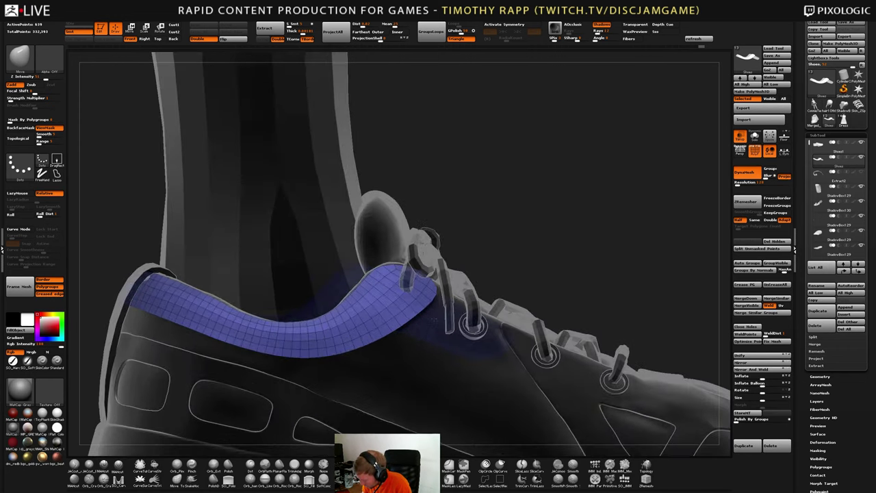
{"action": "mouse_move", "coordinate": [380, 318]}
{"action": "right_mouse_down"}
{"action": "mouse_move", "coordinate": [410, 322]}
{"action": "mouse_move", "coordinate": [359, 325]}
{"action": "mouse_move", "coordinate": [400, 323]}
{"action": "mouse_move", "coordinate": [365, 317]}
{"action": "mouse_move", "coordinate": [417, 336]}
{"action": "mouse_move", "coordinate": [388, 348]}
{"action": "mouse_move", "coordinate": [383, 333]}
{"action": "mouse_move", "coordinate": [370, 334]}
{"action": "mouse_move", "coordinate": [410, 333]}
{"action": "right_mouse_up"}
{"action": "key", "text": "s"}
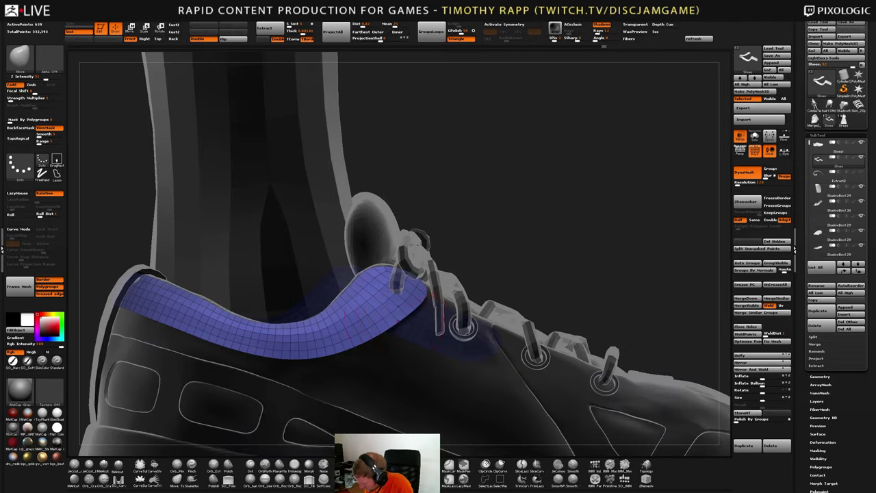
Refine the collar strip's heel end and its eyelet section on the other side with a resized Move brush
{"action": "right_click_drag", "start_coordinate": [426, 297], "coordinate": [504, 358]}
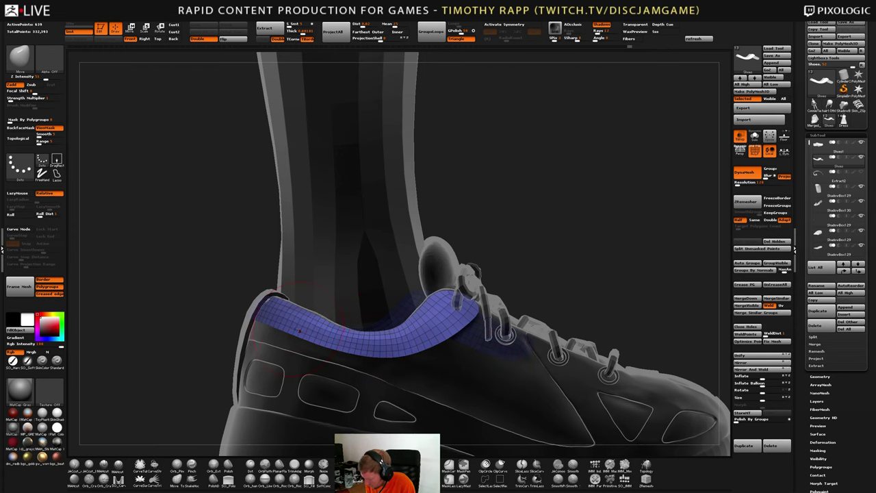
{"action": "right_click_drag", "start_coordinate": [299, 330], "coordinate": [432, 379]}
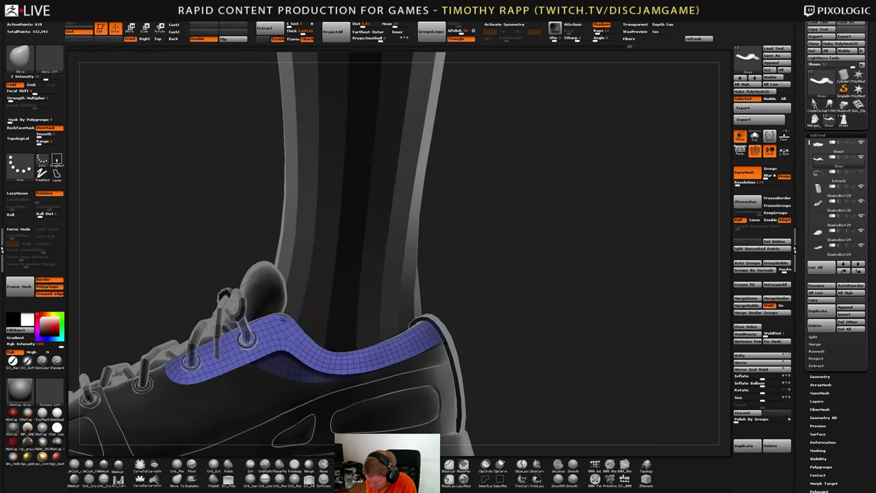
{"action": "mouse_move", "coordinate": [195, 322]}
{"action": "right_mouse_down"}
{"action": "mouse_move", "coordinate": [300, 327]}
{"action": "mouse_move", "coordinate": [297, 346]}
{"action": "mouse_move", "coordinate": [316, 343]}
{"action": "mouse_move", "coordinate": [262, 330]}
{"action": "mouse_move", "coordinate": [243, 339]}
{"action": "mouse_move", "coordinate": [268, 347]}
{"action": "right_mouse_up"}
{"action": "key", "text": "s"}
{"action": "mouse_move", "coordinate": [274, 304]}
{"action": "right_mouse_down"}
{"action": "mouse_move", "coordinate": [251, 311]}
{"action": "mouse_move", "coordinate": [293, 304]}
{"action": "mouse_move", "coordinate": [229, 325]}
{"action": "right_mouse_up"}
{"action": "mouse_move", "coordinate": [301, 346]}
{"action": "right_mouse_down", "text": "alt"}
{"action": "mouse_move", "coordinate": [387, 346]}
{"action": "mouse_move", "coordinate": [274, 366]}
{"action": "mouse_move", "coordinate": [301, 364]}
{"action": "right_mouse_up", "text": "alt"}
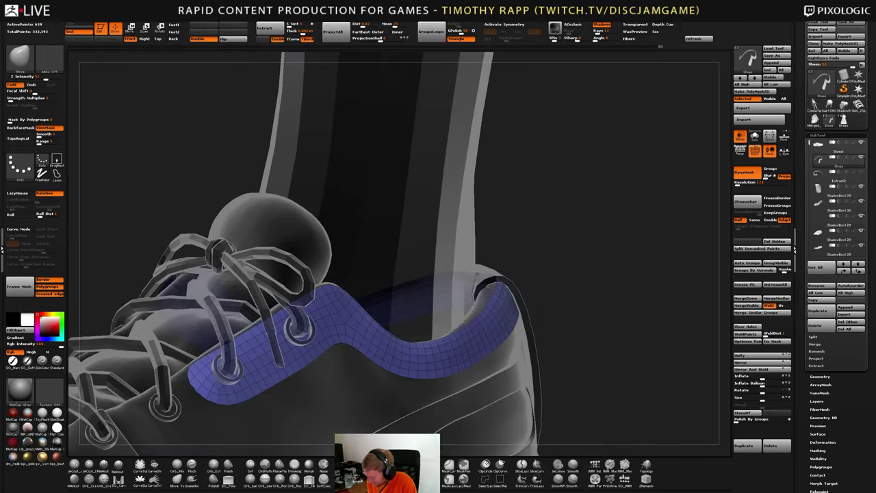
Thicken the whole collar strip outward with ZModeler's QMesh on Polygroup All
{"action": "key", "text": "b"}
{"action": "key", "text": "z"}
{"action": "key", "text": "m"}
{"action": "right_click_drag", "start_coordinate": [240, 366], "coordinate": [268, 363]}
{"action": "left_click_drag", "start_coordinate": [265, 358], "coordinate": [267, 356]}
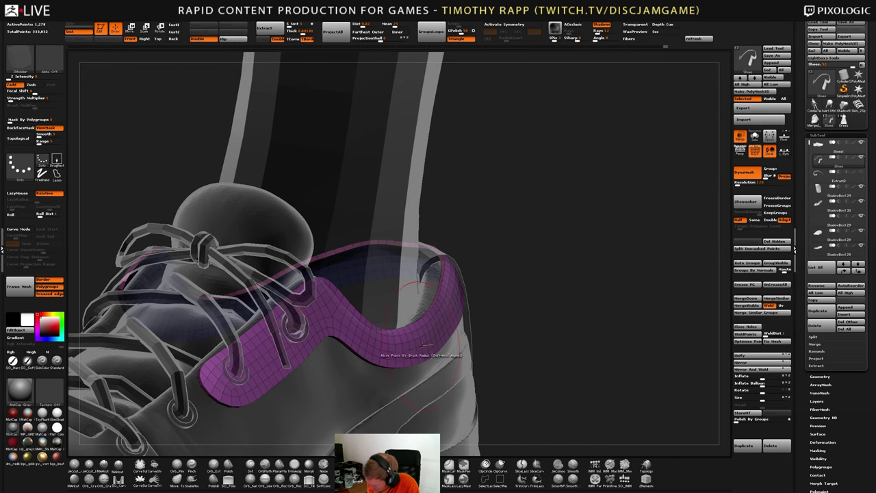
{"action": "right_click_drag", "start_coordinate": [422, 343], "coordinate": [342, 403]}
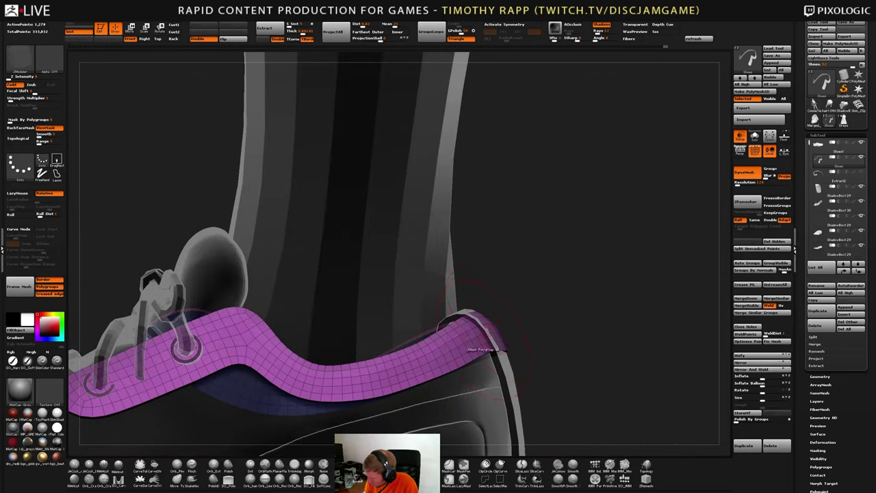
Fit the thickened collar strip against the heel tab with the Move Elastic and Move brushes
{"action": "mouse_move", "coordinate": [483, 340]}
{"action": "right_mouse_down"}
{"action": "mouse_move", "coordinate": [520, 352]}
{"action": "mouse_move", "coordinate": [473, 338]}
{"action": "right_mouse_up"}
{"action": "key", "text": "b"}
{"action": "key", "text": "m"}
{"action": "key", "text": "e"}
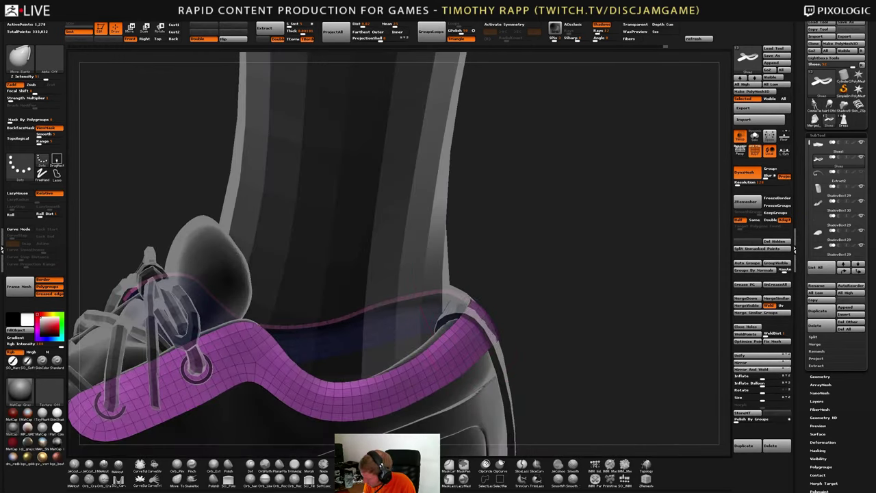
{"action": "right_click_drag", "start_coordinate": [485, 316], "coordinate": [454, 323]}
{"action": "right_click_drag", "start_coordinate": [637, 329], "coordinate": [515, 328]}
{"action": "mouse_move", "coordinate": [435, 327]}
{"action": "right_mouse_down"}
{"action": "mouse_move", "coordinate": [374, 335]}
{"action": "mouse_move", "coordinate": [394, 328]}
{"action": "right_mouse_up"}
{"action": "left_click_drag", "start_coordinate": [384, 323], "coordinate": [374, 324]}
{"action": "right_click_drag", "start_coordinate": [349, 328], "coordinate": [378, 323]}
{"action": "left_click_drag", "start_coordinate": [382, 325], "coordinate": [385, 322]}
{"action": "mouse_move", "coordinate": [385, 323]}
{"action": "right_mouse_down"}
{"action": "mouse_move", "coordinate": [358, 329]}
{"action": "mouse_move", "coordinate": [374, 331]}
{"action": "right_mouse_up"}
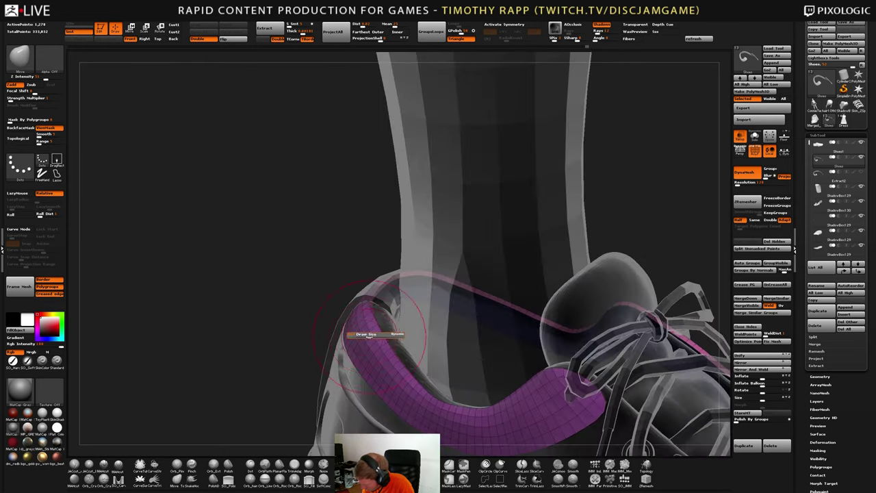
Shape the thickened strip along the ankle opening, from the heel towards the laces, with the Move brush
{"action": "left_click_drag", "start_coordinate": [373, 331], "coordinate": [370, 333]}
{"action": "mouse_move", "coordinate": [369, 333]}
{"action": "right_mouse_down"}
{"action": "mouse_move", "coordinate": [358, 333]}
{"action": "mouse_move", "coordinate": [373, 320]}
{"action": "mouse_move", "coordinate": [362, 321]}
{"action": "right_mouse_up"}
{"action": "left_click_drag", "start_coordinate": [362, 321], "coordinate": [366, 320]}
{"action": "right_click_drag", "start_coordinate": [366, 320], "coordinate": [403, 296]}
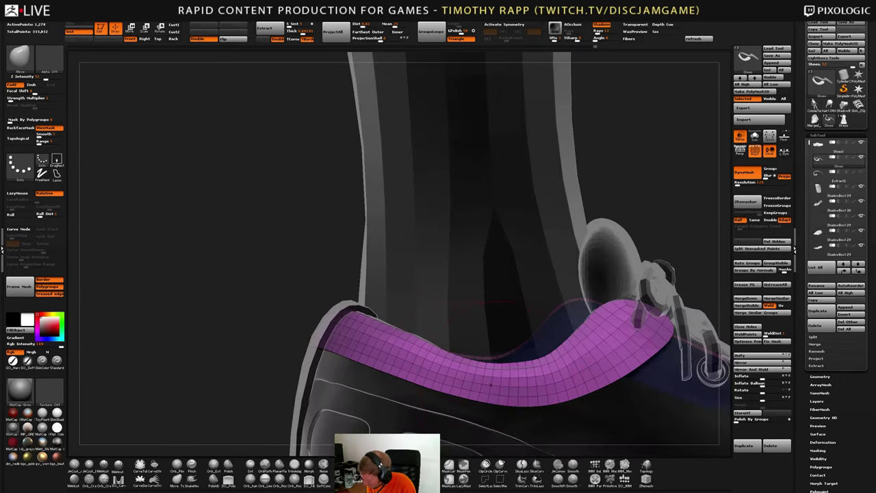
{"action": "right_click_drag", "start_coordinate": [526, 376], "coordinate": [486, 387]}
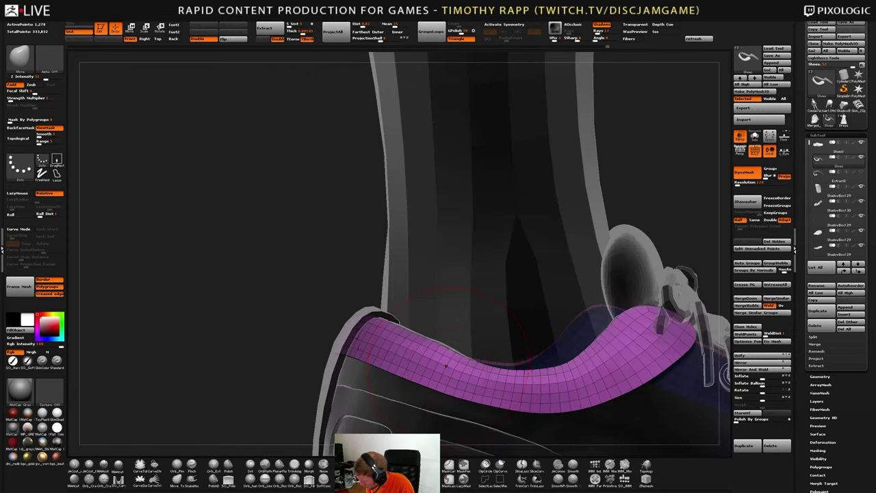
{"action": "right_click_drag", "start_coordinate": [446, 366], "coordinate": [433, 354]}
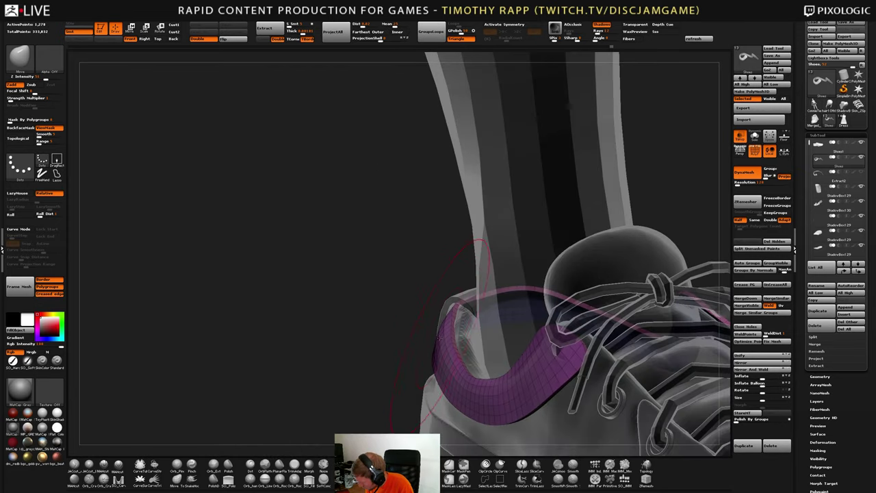
{"action": "right_click_drag", "start_coordinate": [494, 395], "coordinate": [513, 385]}
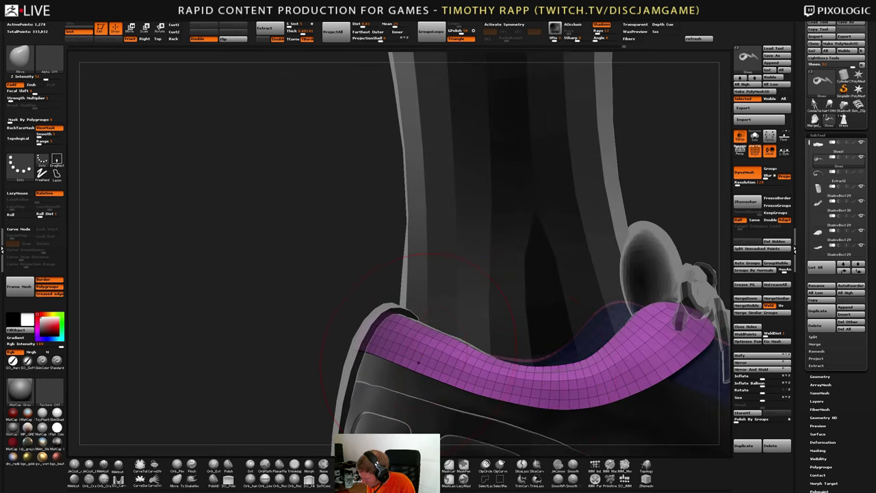
{"action": "right_click_drag", "start_coordinate": [418, 362], "coordinate": [444, 360]}
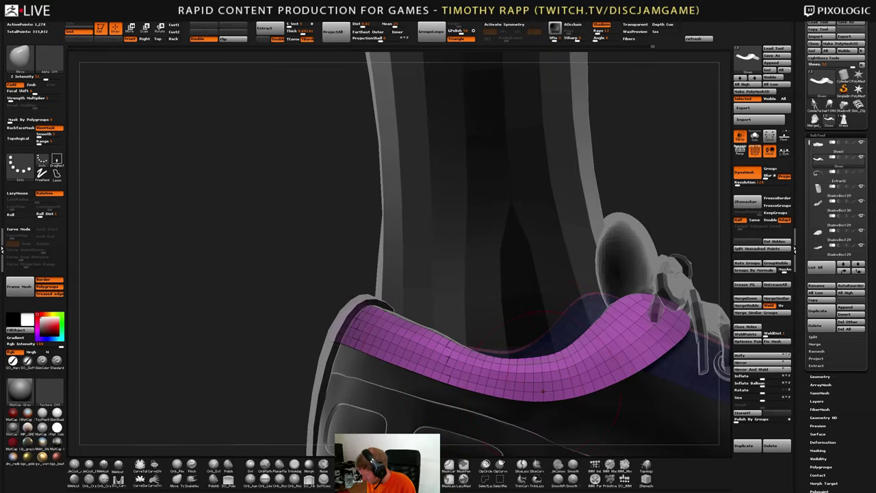
Adjust the middle of the thickened strip below the ankle with the Move brush
{"action": "mouse_move", "coordinate": [543, 391]}
{"action": "right_mouse_down", "text": "ctrl"}
{"action": "mouse_move", "coordinate": [573, 381]}
{"action": "mouse_move", "coordinate": [534, 379]}
{"action": "mouse_move", "coordinate": [602, 386]}
{"action": "mouse_move", "coordinate": [582, 424]}
{"action": "mouse_move", "coordinate": [541, 383]}
{"action": "mouse_move", "coordinate": [523, 386]}
{"action": "mouse_move", "coordinate": [568, 400]}
{"action": "mouse_move", "coordinate": [616, 400]}
{"action": "mouse_move", "coordinate": [545, 397]}
{"action": "right_mouse_up", "text": "ctrl"}
{"action": "key", "text": "alt+s"}
{"action": "key", "text": "alt+s"}
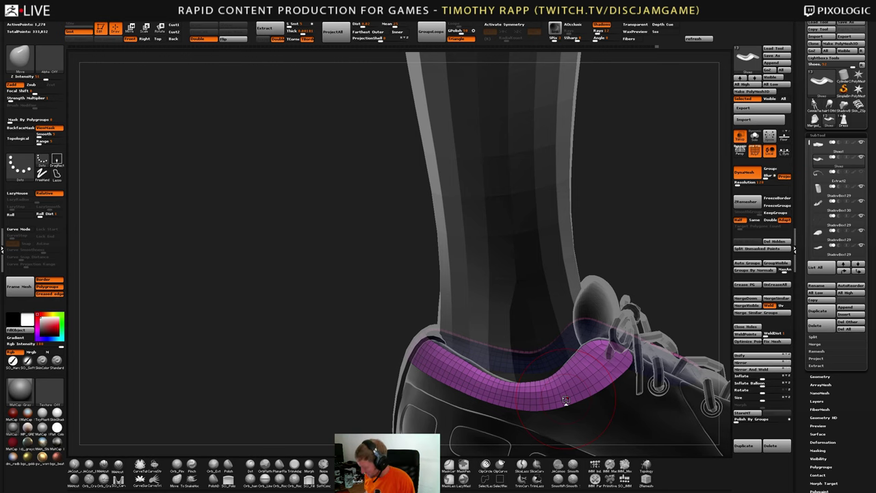
{"action": "right_click_drag", "start_coordinate": [530, 379], "coordinate": [499, 374]}
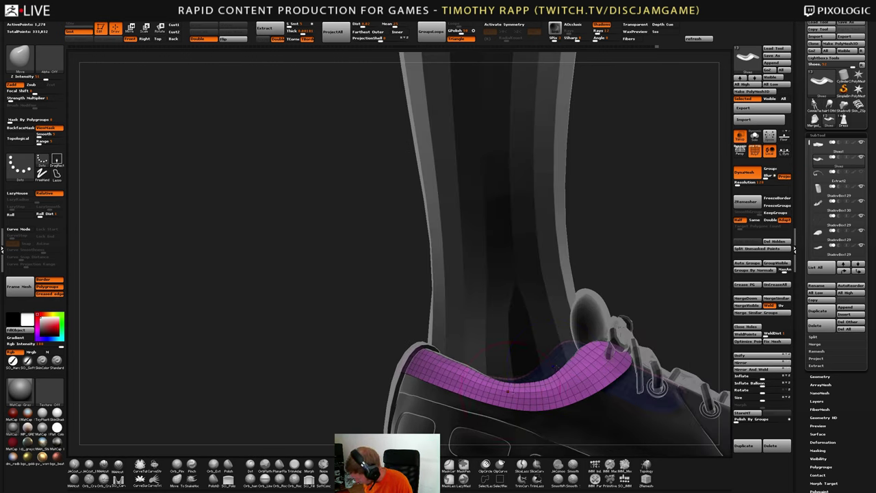
{"action": "left_click_drag", "start_coordinate": [507, 391], "coordinate": [505, 388]}
{"action": "mouse_move", "coordinate": [492, 384]}
{"action": "right_mouse_down"}
{"action": "mouse_move", "coordinate": [511, 390]}
{"action": "mouse_move", "coordinate": [482, 384]}
{"action": "right_mouse_up"}
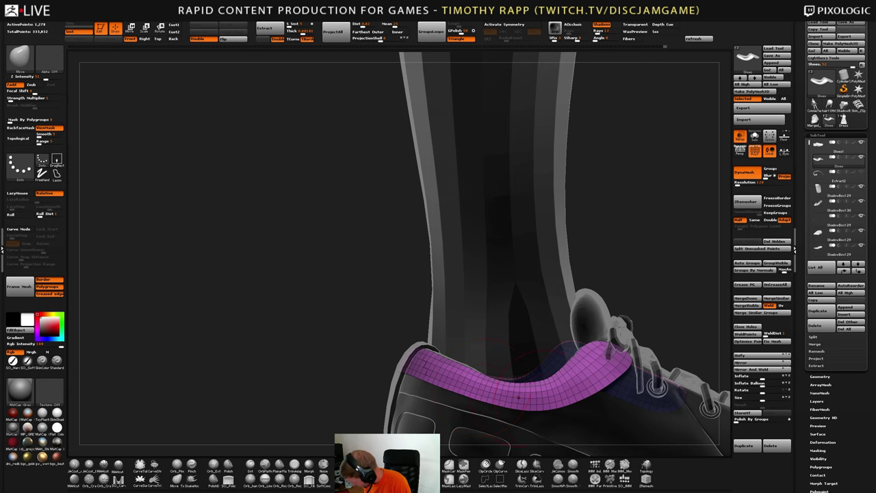
Try moving the collar strip at the back of the heel, and undo the last edits
{"action": "mouse_move", "coordinate": [562, 398]}
{"action": "right_mouse_down"}
{"action": "mouse_move", "coordinate": [513, 397]}
{"action": "mouse_move", "coordinate": [624, 399]}
{"action": "mouse_move", "coordinate": [628, 426]}
{"action": "mouse_move", "coordinate": [629, 394]}
{"action": "right_mouse_up"}
{"action": "key", "text": "s"}
{"action": "mouse_move", "coordinate": [478, 425]}
{"action": "right_mouse_down"}
{"action": "mouse_move", "coordinate": [480, 448]}
{"action": "mouse_move", "coordinate": [485, 420]}
{"action": "right_mouse_up"}
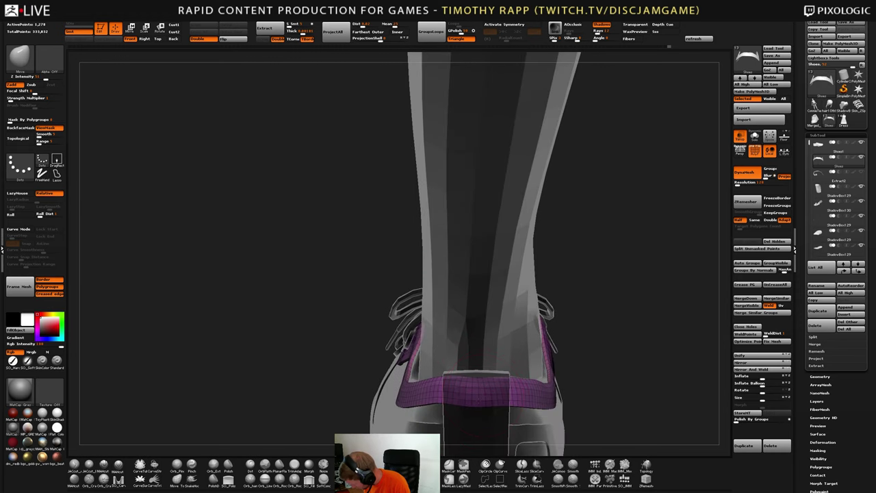
{"action": "left_click_drag", "start_coordinate": [477, 402], "coordinate": [476, 393]}
{"action": "right_click_drag", "start_coordinate": [488, 378], "coordinate": [474, 392]}
{"action": "key", "text": "ctrl+z"}
{"action": "key", "text": "ctrl+z"}
{"action": "key", "text": "ctrl+z"}
{"action": "key", "text": "ctrl+z"}
{"action": "key", "text": "ctrl+z"}
Move the collar strip at the back of the heel into place, and turn off the polyframe display
{"action": "left_click_drag", "start_coordinate": [479, 393], "coordinate": [471, 389]}
{"action": "right_click_drag", "start_coordinate": [441, 389], "coordinate": [481, 390]}
{"action": "left_click_drag", "start_coordinate": [481, 391], "coordinate": [479, 388]}
{"action": "mouse_move", "coordinate": [480, 387]}
{"action": "right_mouse_down"}
{"action": "mouse_move", "coordinate": [497, 388]}
{"action": "mouse_move", "coordinate": [492, 363]}
{"action": "mouse_move", "coordinate": [464, 372]}
{"action": "right_mouse_up"}
{"action": "mouse_move", "coordinate": [431, 346]}
{"action": "right_mouse_down"}
{"action": "mouse_move", "coordinate": [430, 380]}
{"action": "mouse_move", "coordinate": [437, 377]}
{"action": "mouse_move", "coordinate": [330, 417]}
{"action": "mouse_move", "coordinate": [345, 413]}
{"action": "mouse_move", "coordinate": [390, 356]}
{"action": "right_mouse_up"}
{"action": "key", "text": "shift+f"}
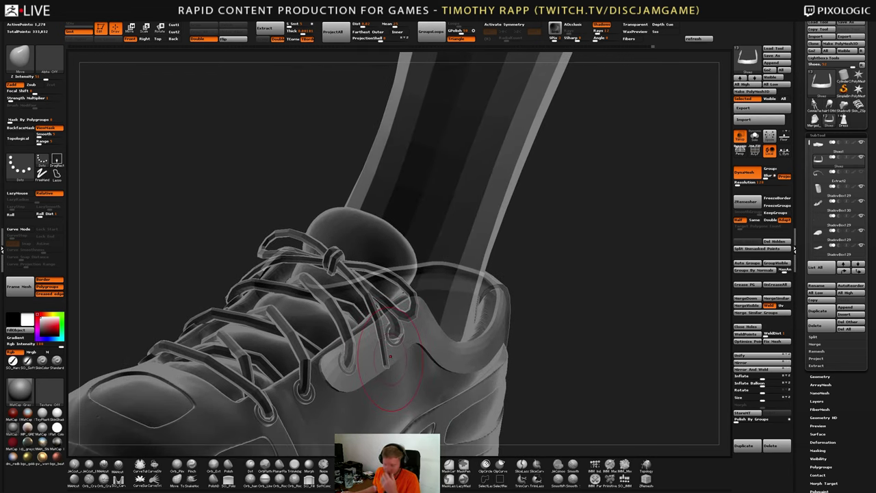
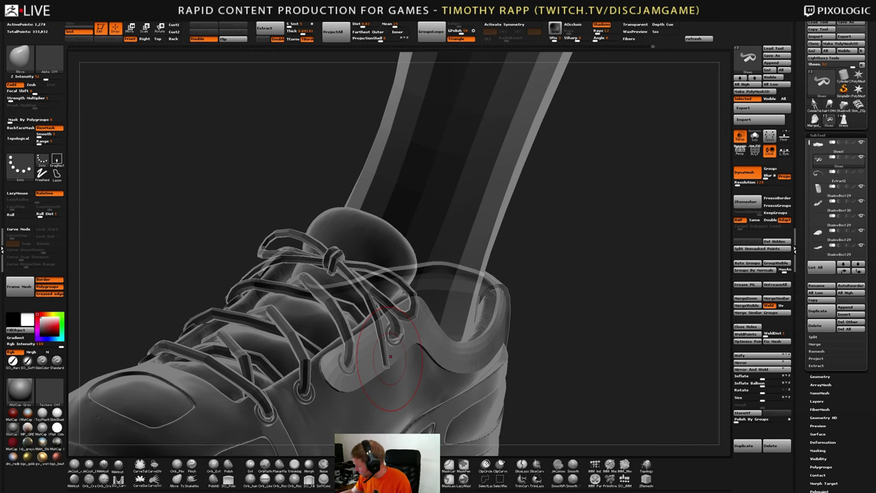
Switch to the Dress tool containing the full character
{"action": "left_click", "coordinate": [844, 120]}
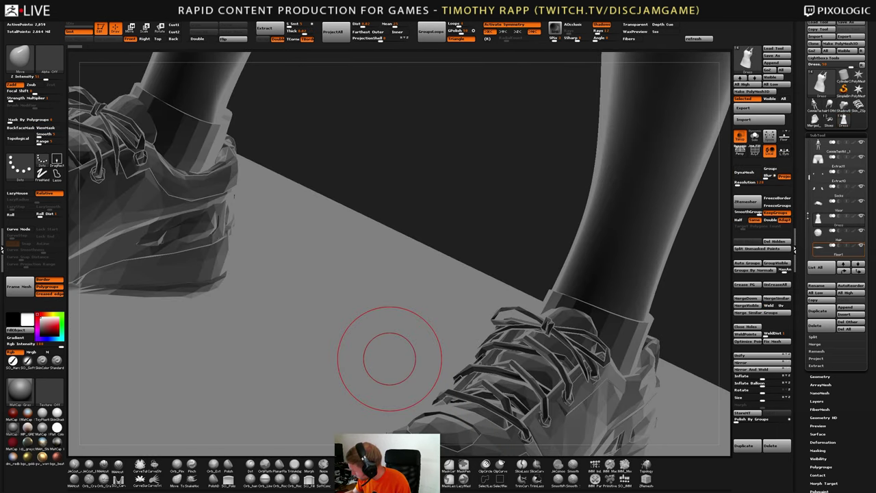
Select the eyeball subtool in the full character and frame both eyeballs without the polyframe display
{"action": "left_click_drag", "start_coordinate": [808, 178], "coordinate": [808, 144]}
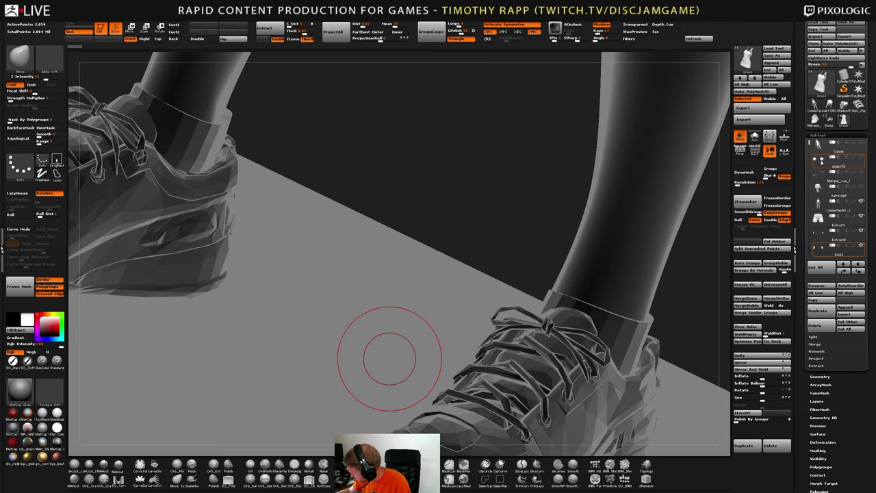
{"action": "left_click", "coordinate": [821, 162]}
{"action": "key", "text": "shift+f"}
{"action": "key", "text": "f"}
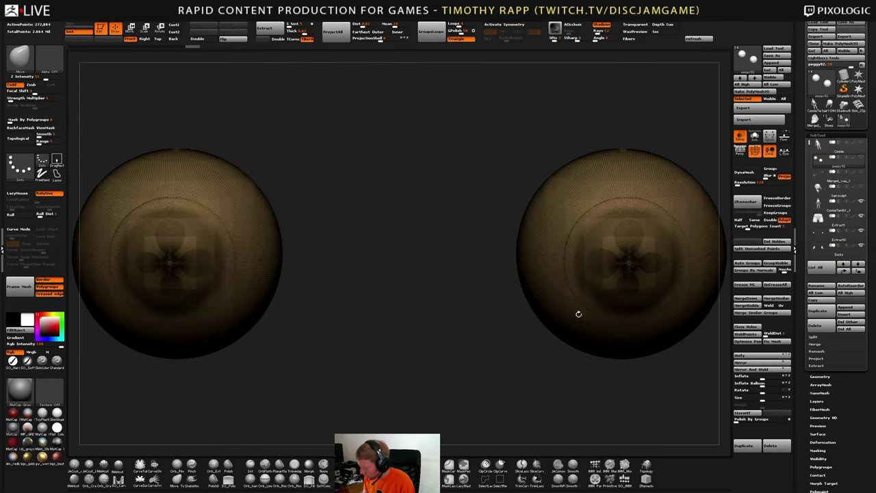
{"action": "right_click_drag", "start_coordinate": [578, 314], "coordinate": [494, 322], "text": "ctrl"}
{"action": "key", "text": "shift+f"}
{"action": "right_click_drag", "start_coordinate": [492, 368], "coordinate": [456, 347], "text": "alt"}
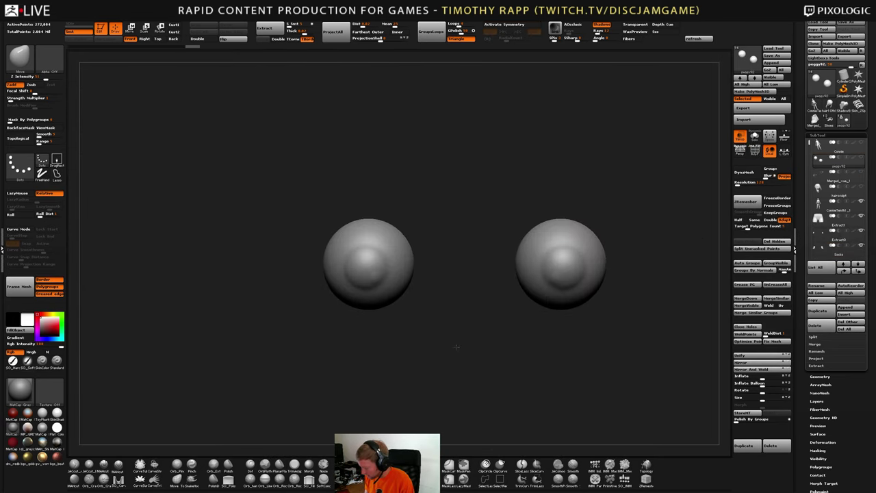
Step back through the eyeball subtool's undo history to the version with a single eyeball
{"action": "key", "text": "ctrl+z"}
{"action": "key", "text": "ctrl+z"}
{"action": "key", "text": "ctrl+z"}
{"action": "key", "text": "ctrl+z"}
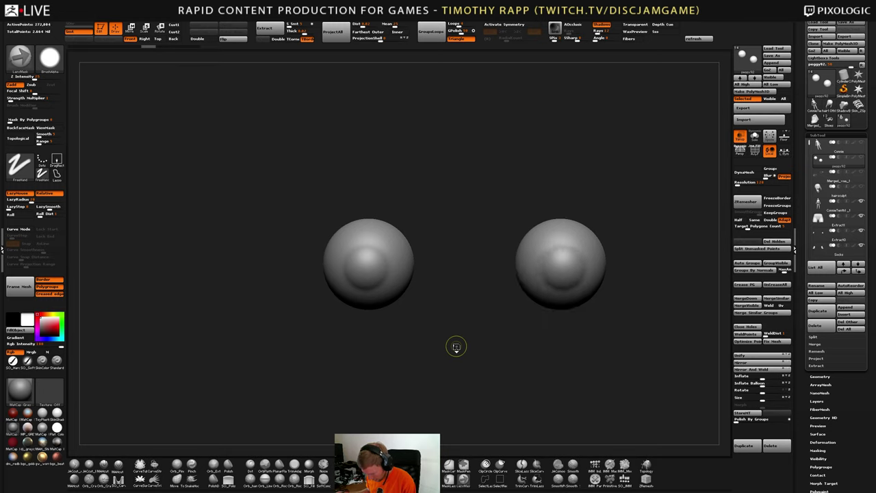
{"action": "key", "text": "ctrl+z"}
{"action": "key", "text": "ctrl+z"}
{"action": "key", "text": "ctrl+z"}
{"action": "key", "text": "ctrl+z"}
{"action": "key", "text": "ctrl+z"}
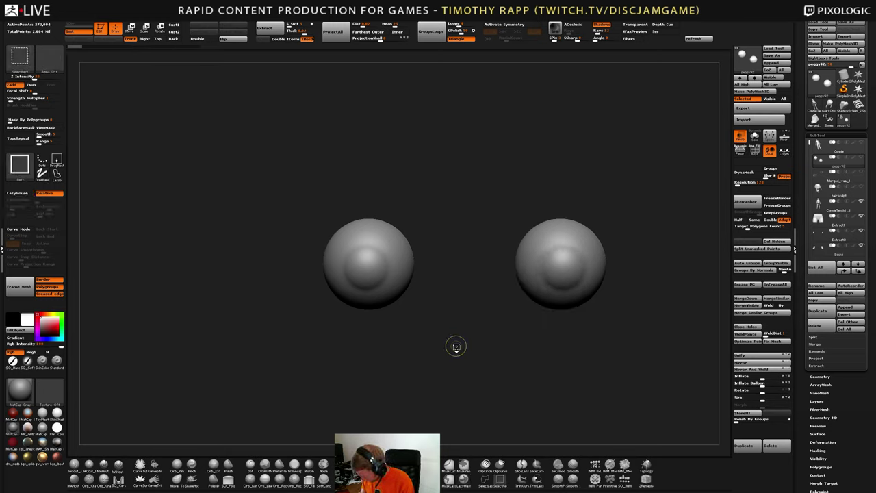
{"action": "key", "text": "ctrl+shift+z"}
{"action": "key", "text": "ctrl+shift+z"}
{"action": "key", "text": "ctrl+shift+z"}
{"action": "key", "text": "shift+f"}
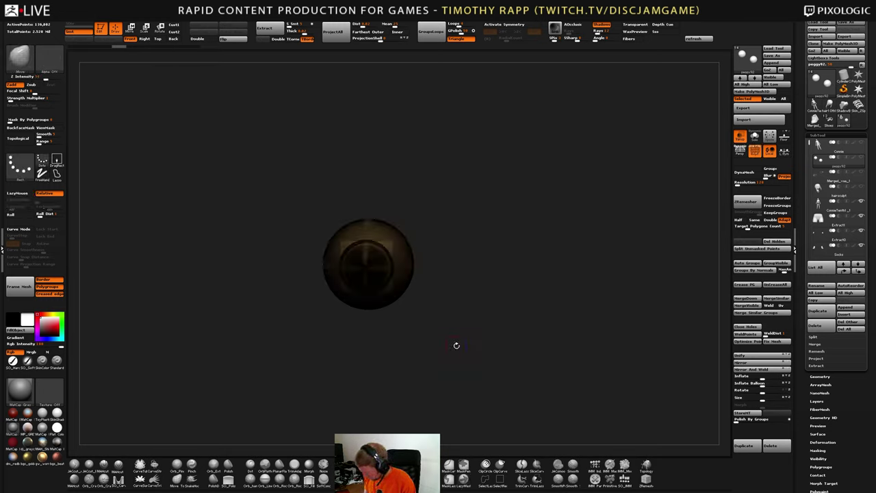
{"action": "key", "text": "shift+f"}
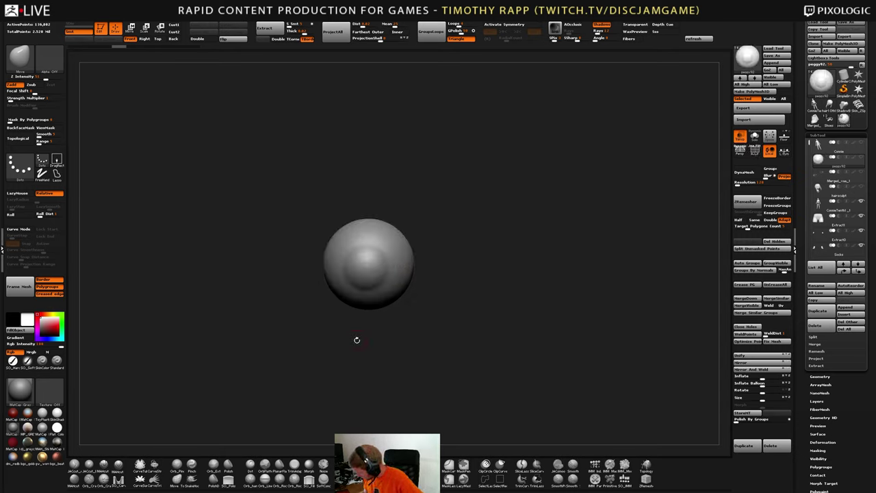
Try Mirror And Weld on the single eyeball, undo it, and flip the eyeball across with Mirror
{"action": "left_click", "coordinate": [757, 363]}
{"action": "left_click", "coordinate": [769, 371]}
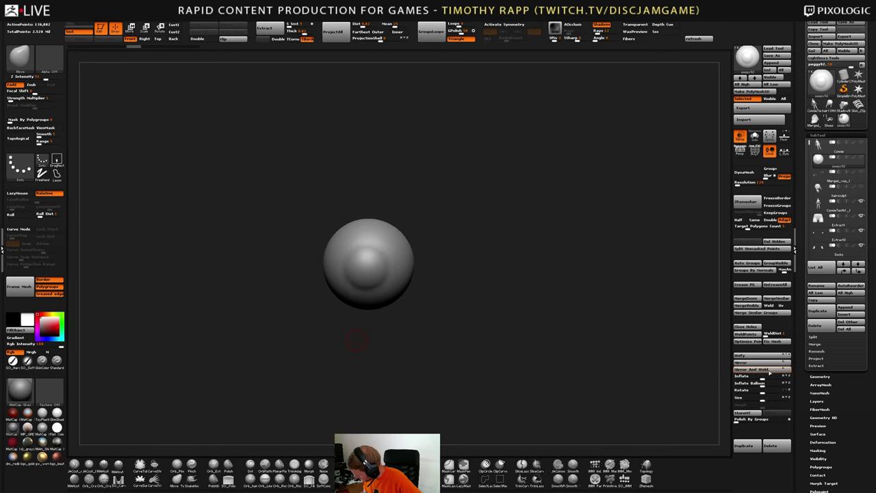
{"action": "left_click", "coordinate": [752, 369]}
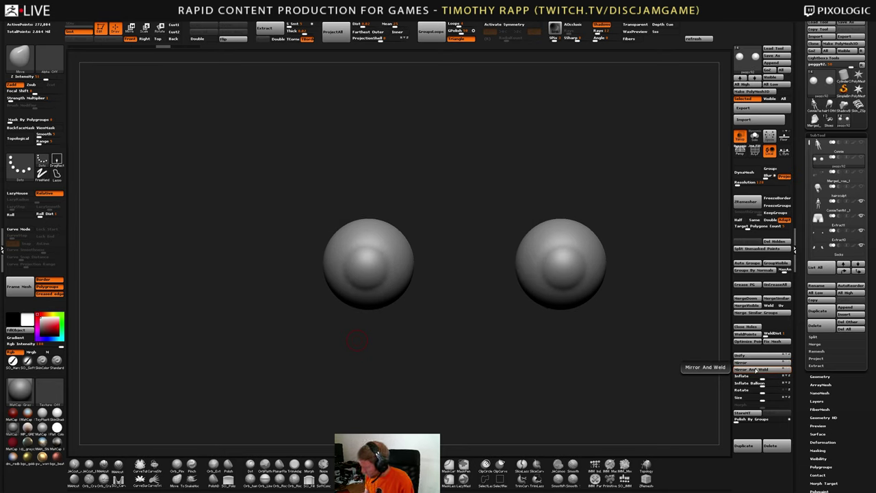
{"action": "key", "text": "ctrl+z"}
{"action": "left_click", "coordinate": [755, 363]}
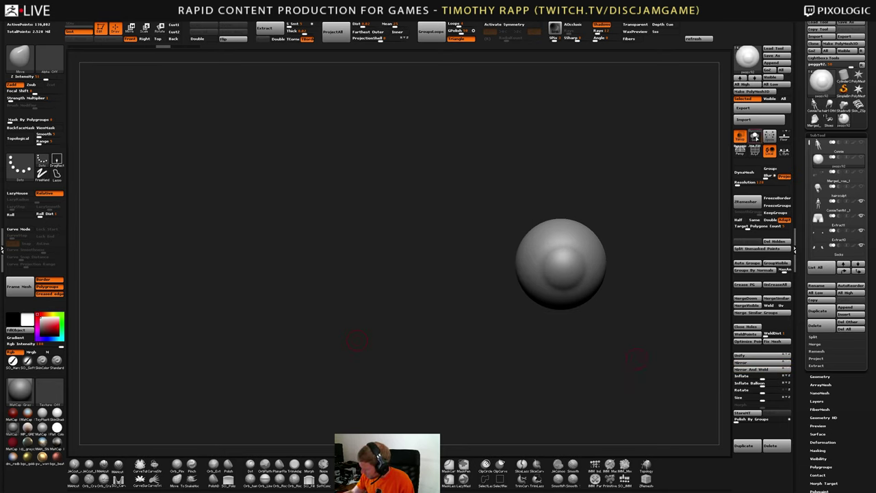
Show the Connie body around the eyeball and try Mirror And Weld from the flipped side
{"action": "left_click", "coordinate": [861, 142]}
{"action": "left_click_drag", "start_coordinate": [616, 332], "coordinate": [637, 370]}
{"action": "left_click", "coordinate": [754, 369]}
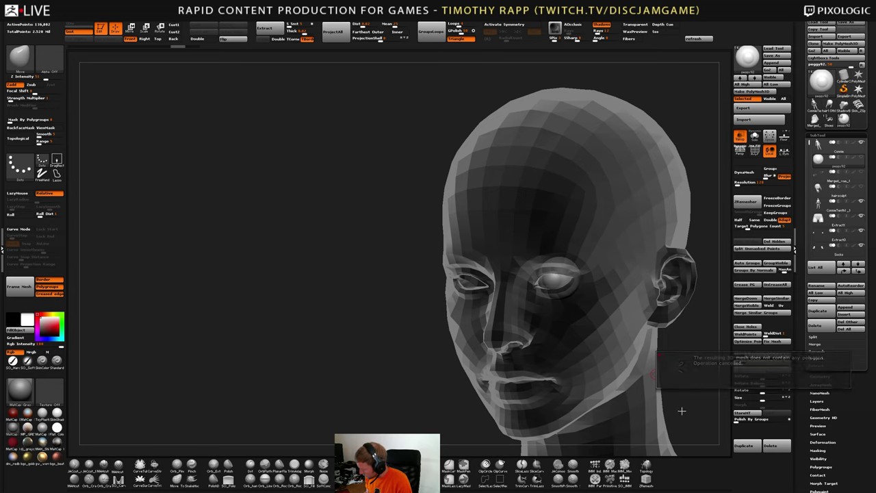
{"action": "left_click_drag", "start_coordinate": [680, 414], "coordinate": [711, 410], "text": "shift"}
Flip the eyeball back to the other eye socket with Mirror, and fill both sockets using Mirror And Weld
{"action": "left_click", "coordinate": [754, 363]}
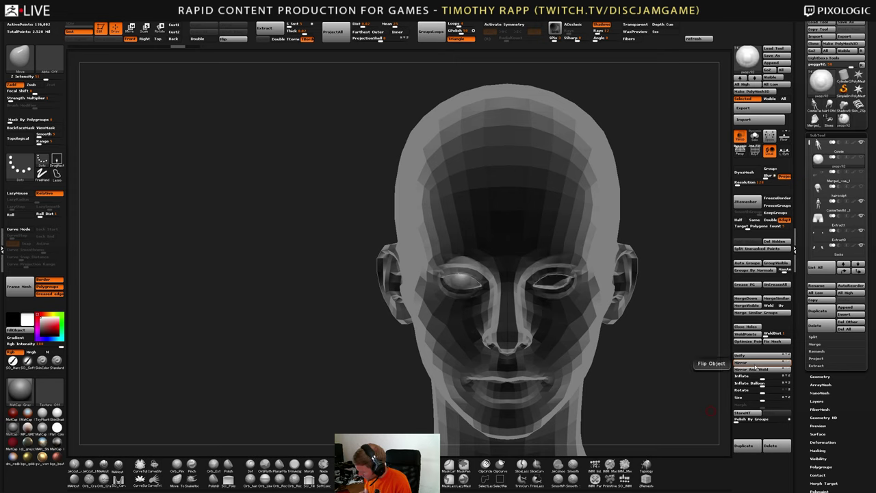
{"action": "key", "text": "ctrl"}
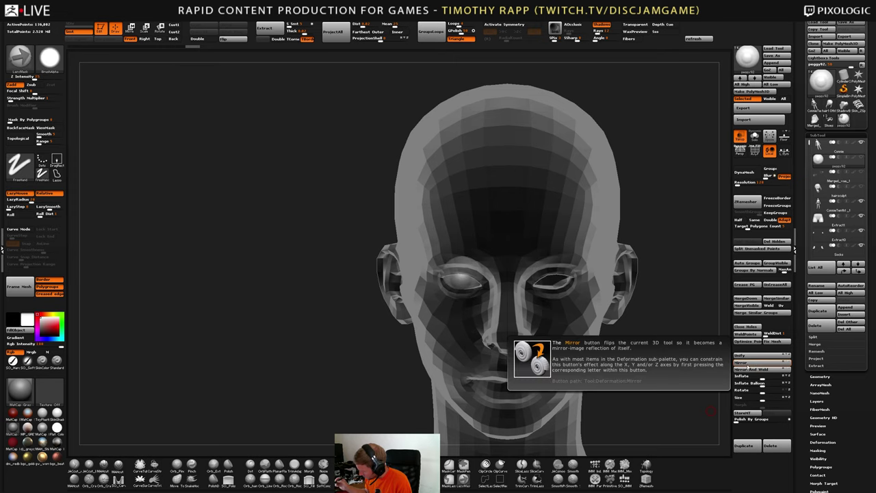
{"action": "key", "text": "ctrl"}
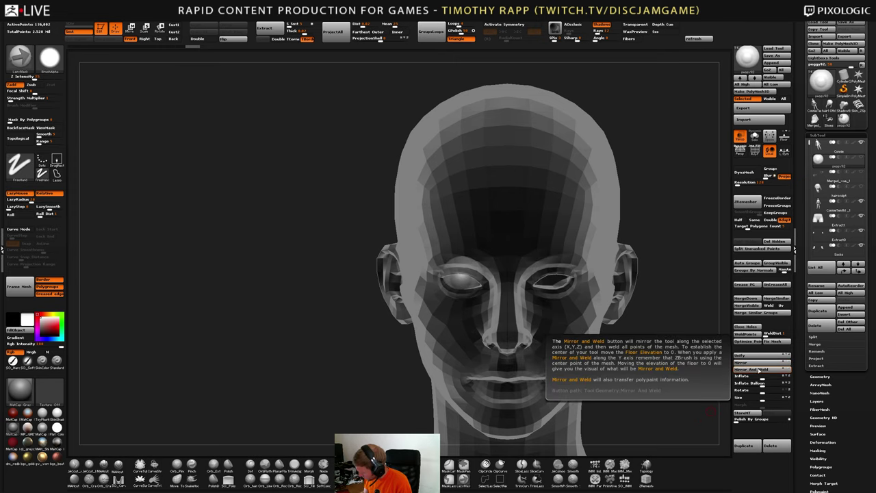
{"action": "left_click", "coordinate": [754, 370]}
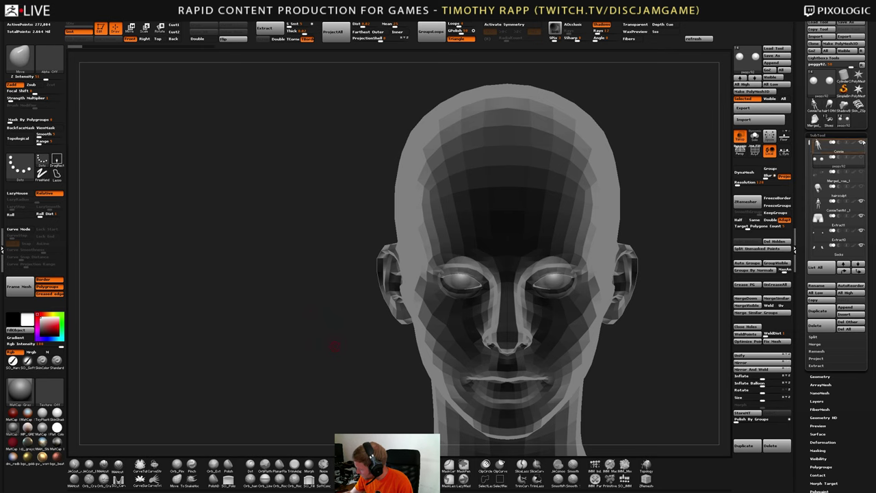
Hide the Connie body, switch to the Shoes tool, and frame the sneaker from the side
{"action": "left_click", "coordinate": [862, 142]}
{"action": "left_click", "coordinate": [829, 123]}
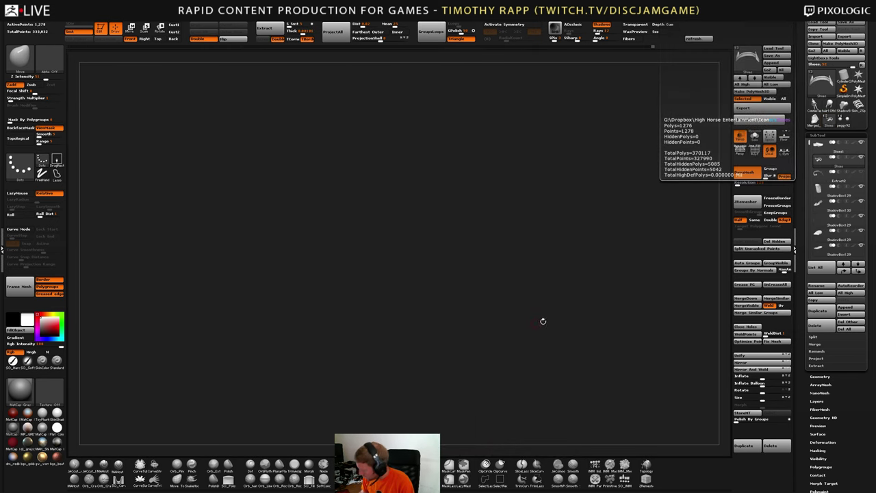
{"action": "key", "text": "f"}
{"action": "key", "text": "f"}
{"action": "key", "text": "f"}
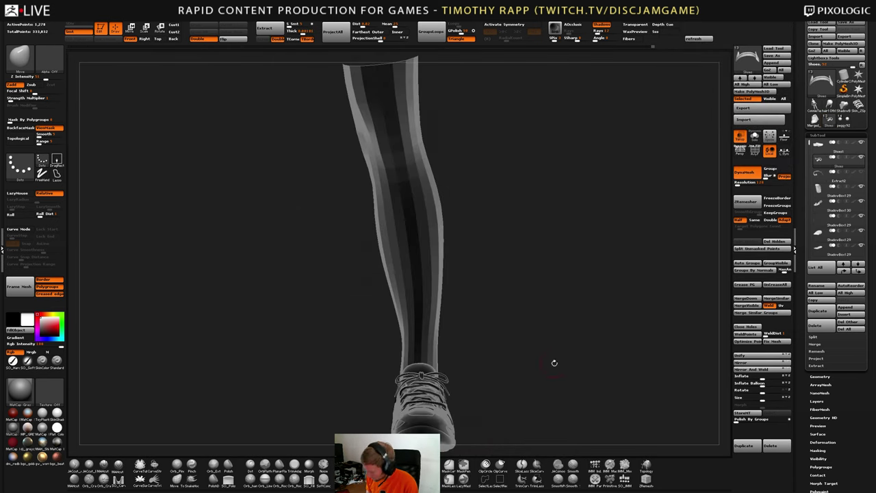
{"action": "left_click_drag", "start_coordinate": [553, 362], "coordinate": [581, 370]}
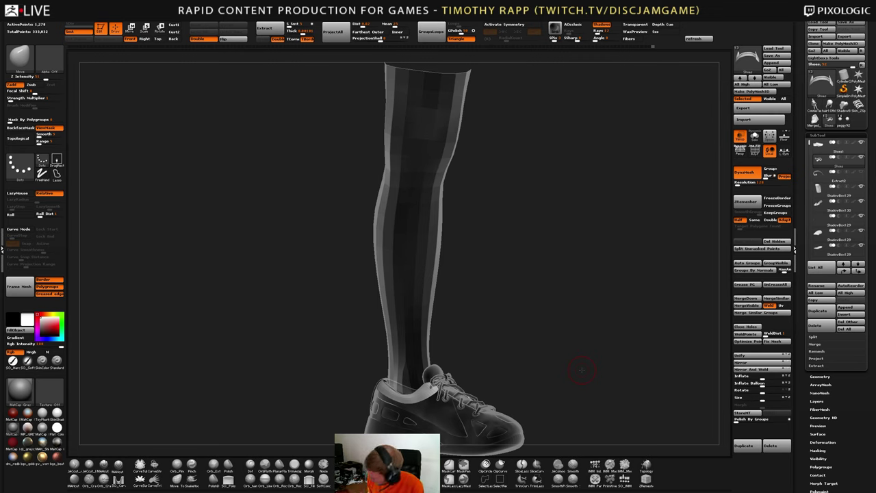
{"action": "right_click_drag", "start_coordinate": [427, 400], "coordinate": [424, 424]}
{"action": "right_click_drag", "start_coordinate": [486, 417], "coordinate": [490, 367], "text": "ctrl"}
Show the polyframe and fit the collar strip along the ankle and heel with the Move Elastic brush
{"action": "key", "text": "shift+f"}
{"action": "mouse_move", "coordinate": [486, 327]}
{"action": "right_mouse_down"}
{"action": "mouse_move", "coordinate": [445, 338]}
{"action": "mouse_move", "coordinate": [460, 343]}
{"action": "mouse_move", "coordinate": [430, 355]}
{"action": "mouse_move", "coordinate": [393, 390]}
{"action": "mouse_move", "coordinate": [427, 402]}
{"action": "mouse_move", "coordinate": [432, 426]}
{"action": "right_mouse_up"}
{"action": "key", "text": "b"}
{"action": "key", "text": "m"}
{"action": "key", "text": "e"}
{"action": "key", "text": "s"}
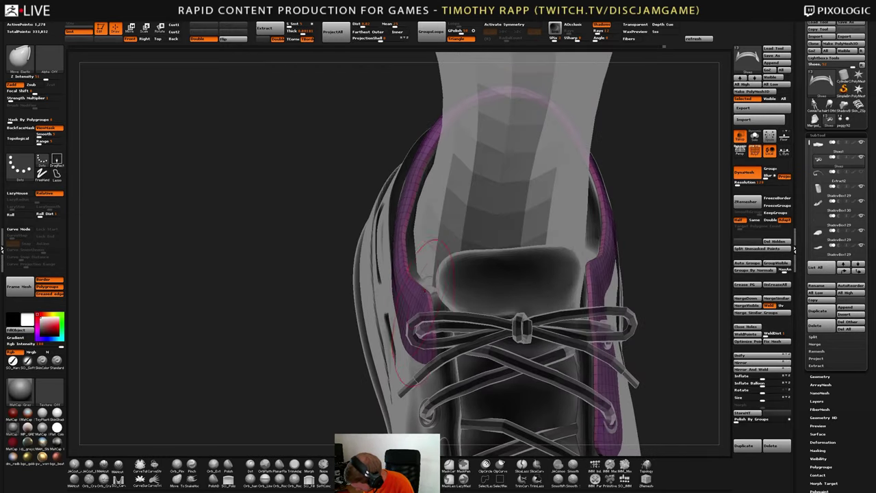
{"action": "right_click_drag", "start_coordinate": [404, 304], "coordinate": [288, 389]}
{"action": "left_click_drag", "start_coordinate": [277, 398], "coordinate": [278, 393]}
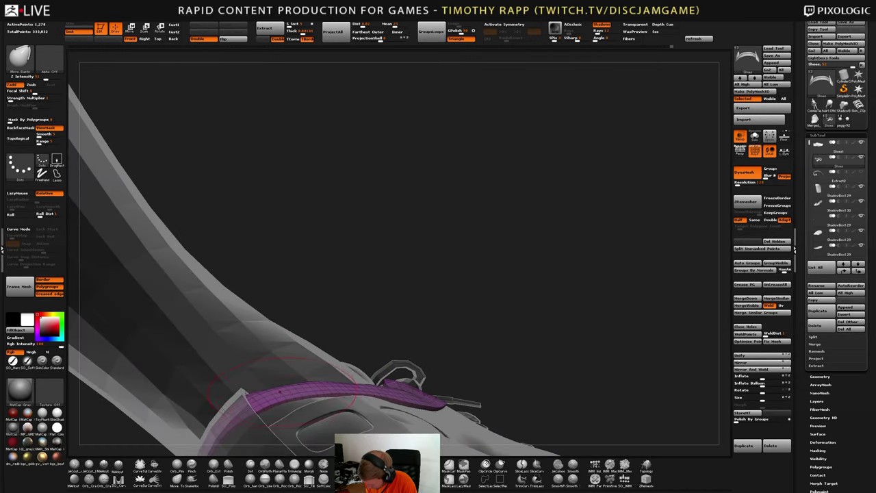
{"action": "right_click_drag", "start_coordinate": [282, 389], "coordinate": [324, 375]}
{"action": "left_click_drag", "start_coordinate": [324, 374], "coordinate": [361, 348]}
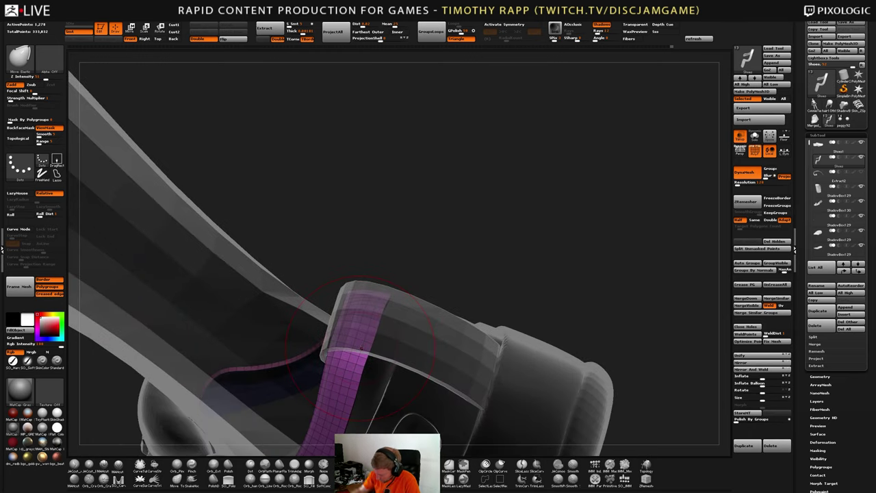
Crease the collar strip by polygroups with Crease PG, checking it with the subdivision preview and polyframe toggled
{"action": "right_click_drag", "start_coordinate": [361, 348], "coordinate": [385, 376]}
{"action": "mouse_move", "coordinate": [479, 319]}
{"action": "right_mouse_down", "text": "ctrl"}
{"action": "mouse_move", "coordinate": [370, 349]}
{"action": "mouse_move", "coordinate": [452, 335]}
{"action": "mouse_move", "coordinate": [524, 351]}
{"action": "mouse_move", "coordinate": [544, 346]}
{"action": "mouse_move", "coordinate": [494, 343]}
{"action": "right_mouse_up", "text": "ctrl"}
{"action": "key", "text": "shift+f"}
{"action": "key", "text": "shift+f"}
{"action": "key", "text": "shift+f"}
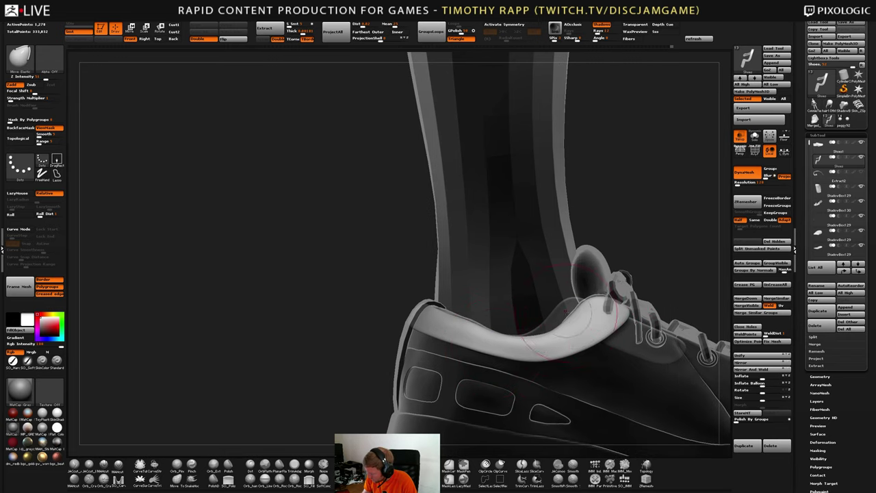
{"action": "key", "text": "shift+d"}
{"action": "key", "text": "d"}
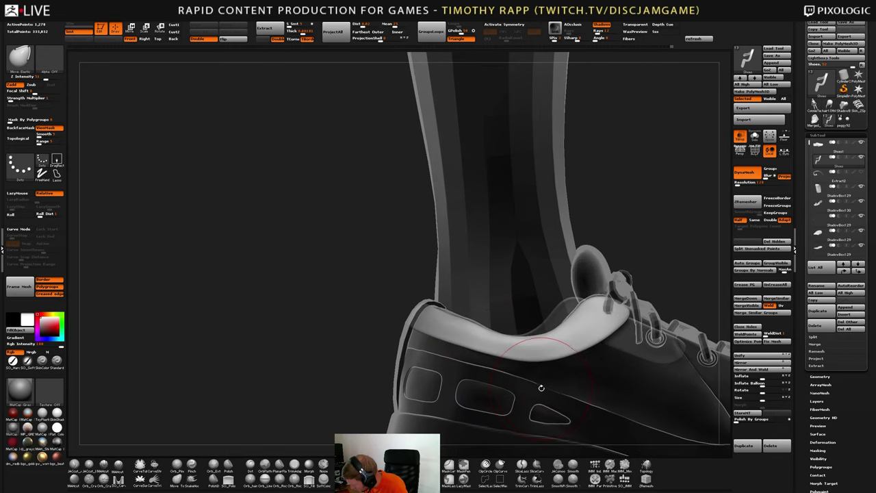
{"action": "key", "text": "shift+d"}
{"action": "key", "text": "shift+d"}
{"action": "key", "text": "space"}
{"action": "left_click", "coordinate": [533, 400]}
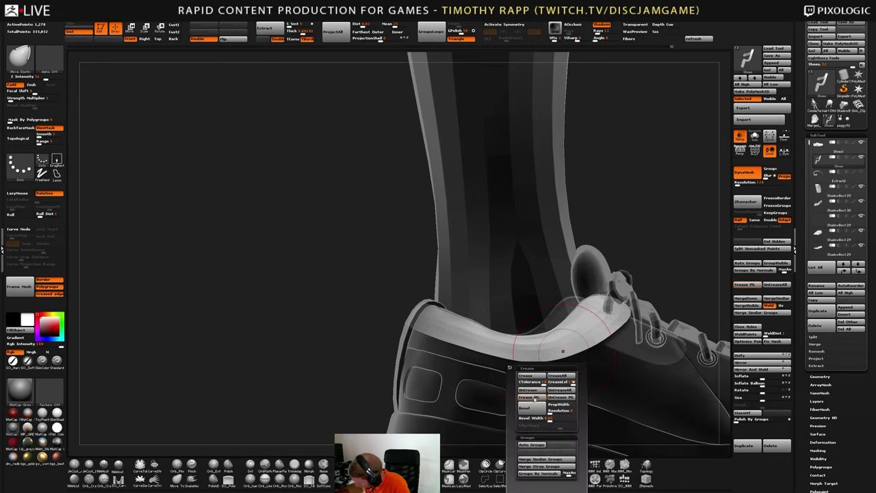
{"action": "key", "text": "shift+f"}
{"action": "key", "text": "shift+f"}
Reselect the collar strip and adjust its front end beside the laces with the Move brush
{"action": "mouse_move", "coordinate": [525, 373]}
{"action": "right_mouse_down"}
{"action": "mouse_move", "coordinate": [566, 369]}
{"action": "mouse_move", "coordinate": [541, 369]}
{"action": "mouse_move", "coordinate": [555, 358]}
{"action": "mouse_move", "coordinate": [541, 321]}
{"action": "mouse_move", "coordinate": [468, 376]}
{"action": "right_mouse_up"}
{"action": "left_click_drag", "start_coordinate": [468, 376], "coordinate": [519, 387]}
{"action": "right_click_drag", "start_coordinate": [485, 407], "coordinate": [523, 410]}
{"action": "left_click", "coordinate": [508, 400], "text": "alt"}
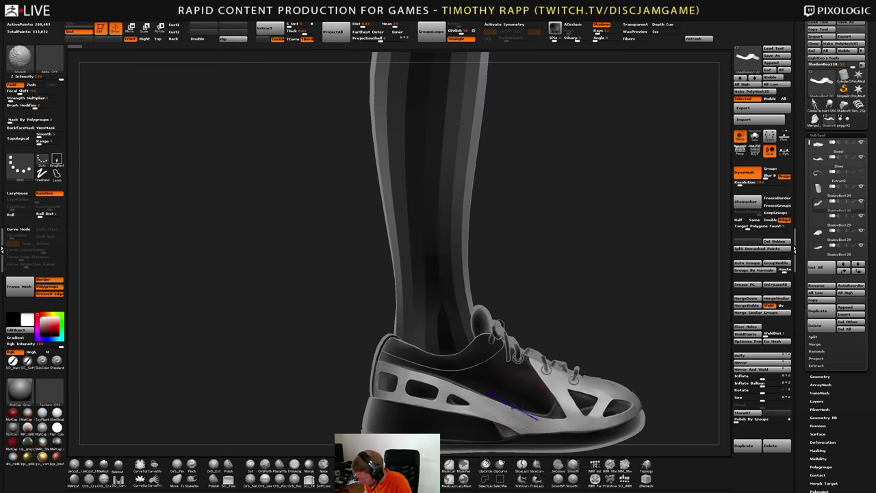
{"action": "left_click", "coordinate": [465, 356], "text": "alt"}
{"action": "right_click_drag", "start_coordinate": [465, 357], "coordinate": [503, 354], "text": "ctrl"}
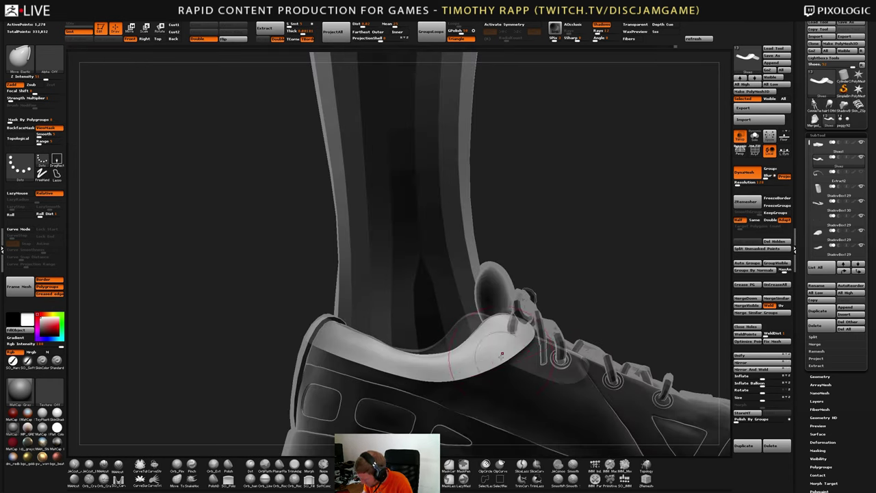
{"action": "key", "text": "b"}
{"action": "key", "text": "m"}
{"action": "key", "text": "v"}
{"action": "key", "text": "s"}
{"action": "right_click_drag", "start_coordinate": [444, 380], "coordinate": [522, 362]}
{"action": "left_click_drag", "start_coordinate": [522, 355], "coordinate": [512, 354]}
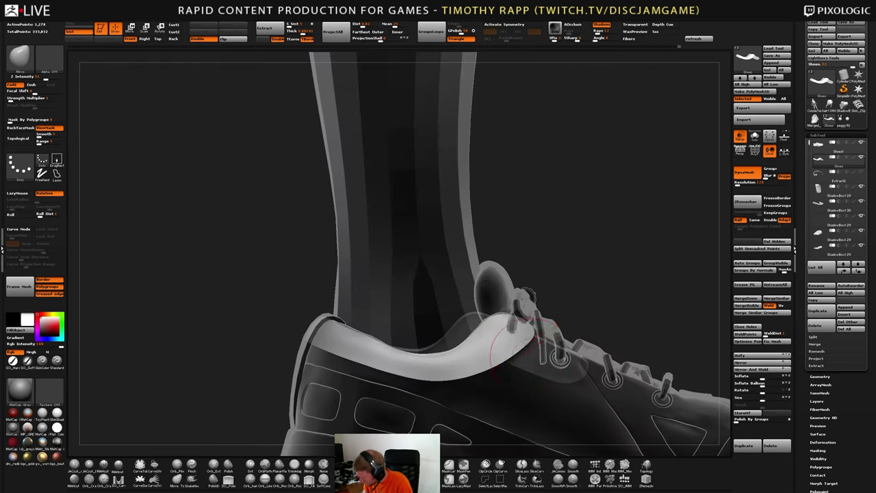
Check the collar strip from the front and side, and select the sneaker's main upper
{"action": "right_click_drag", "start_coordinate": [512, 354], "coordinate": [438, 373]}
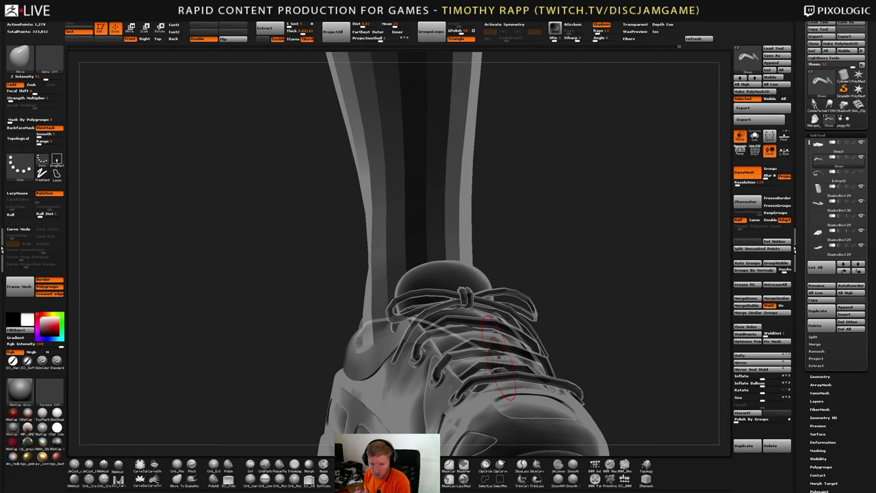
{"action": "right_click_drag", "start_coordinate": [523, 390], "coordinate": [531, 354]}
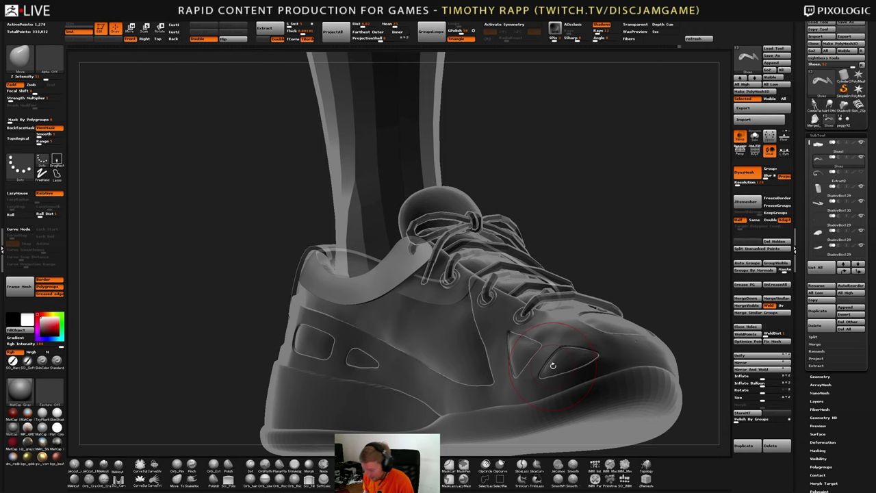
{"action": "right_click_drag", "start_coordinate": [574, 386], "coordinate": [579, 387]}
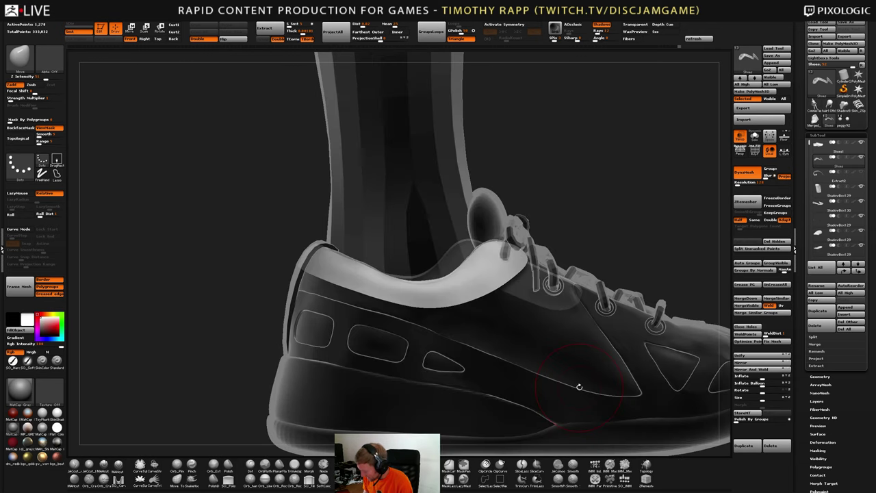
{"action": "left_click", "coordinate": [508, 327], "text": "alt"}
{"action": "right_click_drag", "start_coordinate": [579, 335], "coordinate": [539, 350], "text": "alt"}
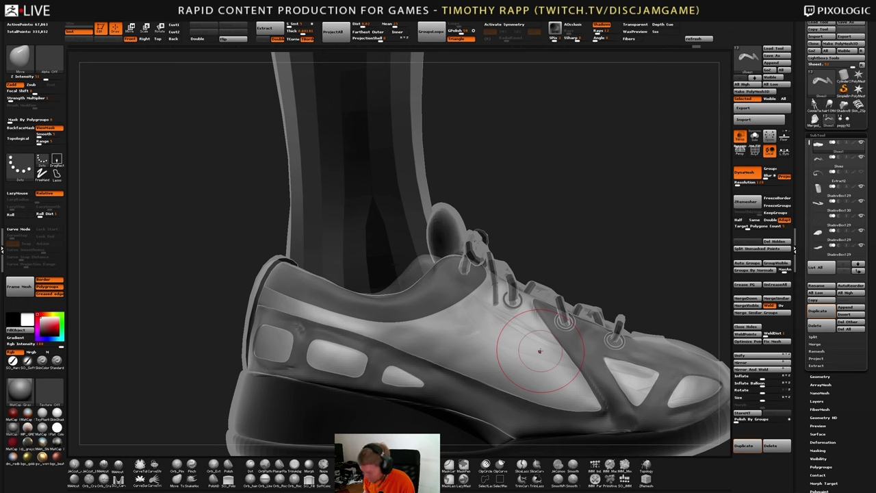
Turn off transparency to examine how the collar strip sits on the upper, and turn it back on
{"action": "left_click", "coordinate": [739, 137]}
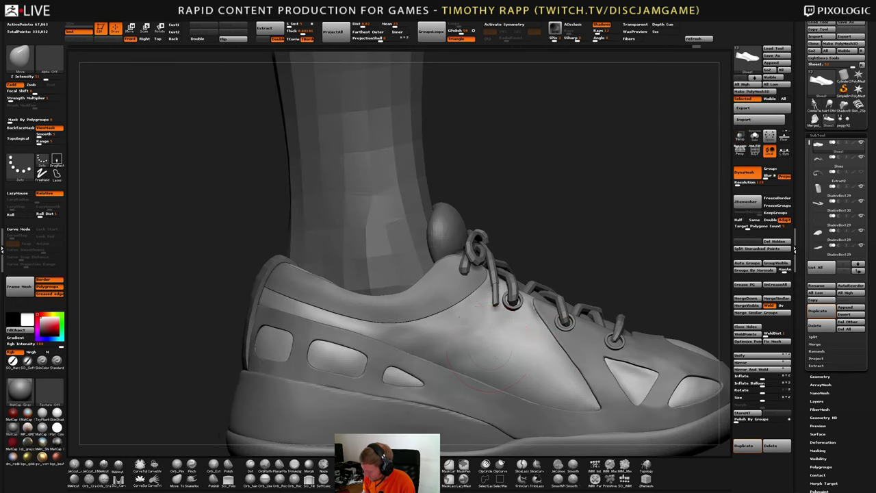
{"action": "right_click_drag", "start_coordinate": [488, 346], "coordinate": [492, 346]}
{"action": "right_click_drag", "start_coordinate": [446, 315], "coordinate": [396, 346]}
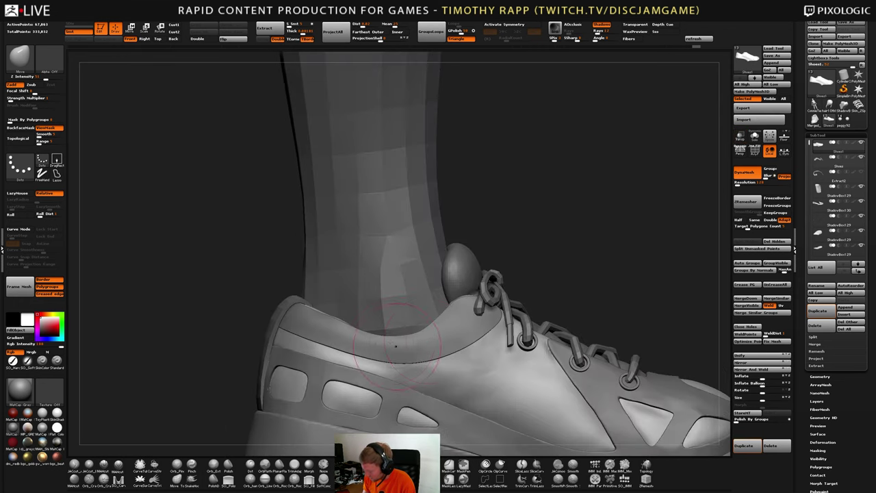
{"action": "right_click_drag", "start_coordinate": [452, 326], "coordinate": [483, 328]}
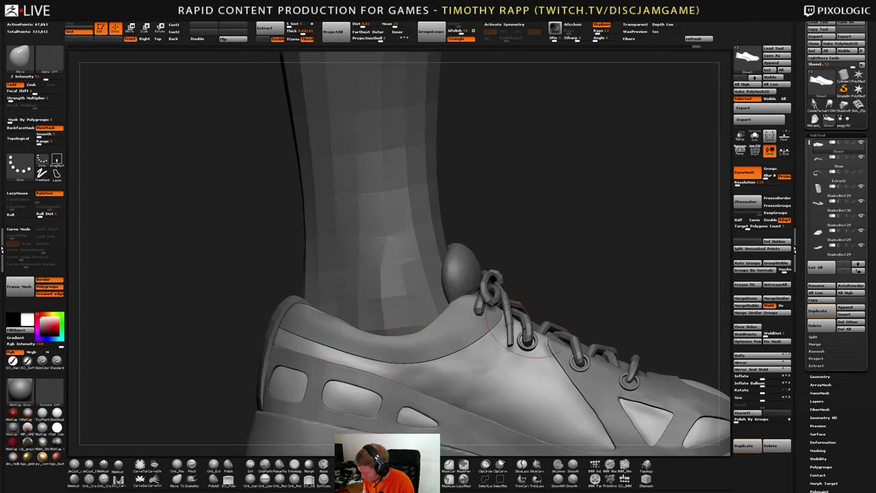
{"action": "mouse_move", "coordinate": [498, 378]}
{"action": "right_mouse_down"}
{"action": "mouse_move", "coordinate": [515, 366]}
{"action": "mouse_move", "coordinate": [518, 343]}
{"action": "mouse_move", "coordinate": [483, 383]}
{"action": "mouse_move", "coordinate": [479, 356]}
{"action": "mouse_move", "coordinate": [465, 366]}
{"action": "mouse_move", "coordinate": [472, 308]}
{"action": "mouse_move", "coordinate": [506, 308]}
{"action": "mouse_move", "coordinate": [505, 346]}
{"action": "mouse_move", "coordinate": [488, 339]}
{"action": "right_mouse_up"}
{"action": "left_click", "coordinate": [740, 139]}
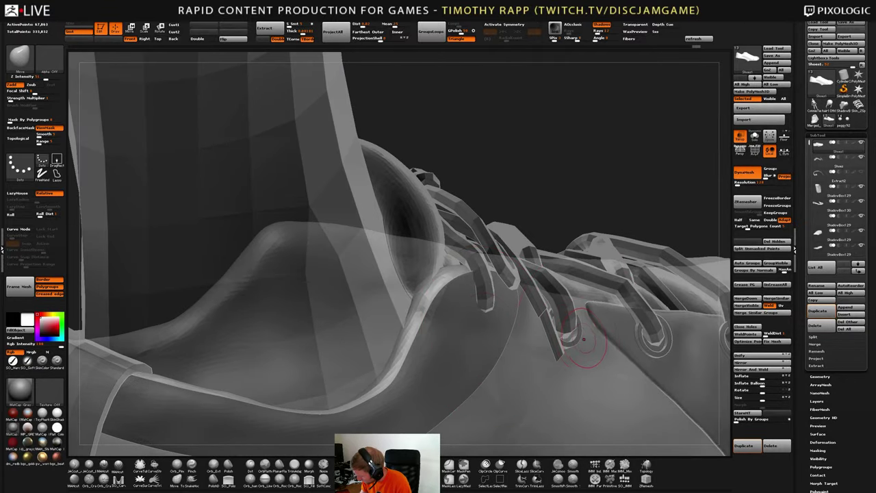
Select the lace eyelets, isolate the one nearest the collar, and mask all the others
{"action": "left_click", "coordinate": [578, 337], "text": "alt"}
{"action": "key", "text": "shift+f"}
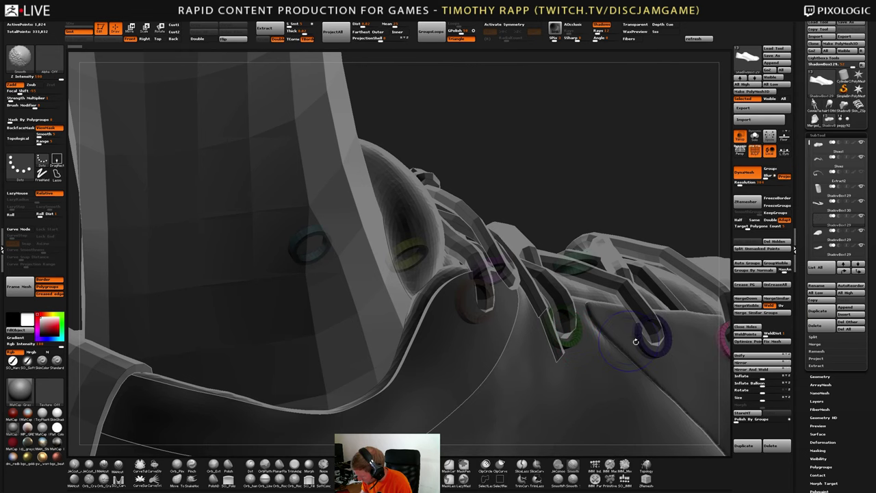
{"action": "right_click_drag", "start_coordinate": [635, 341], "coordinate": [650, 281], "text": "ctrl"}
{"action": "key", "text": "shift+f"}
{"action": "mouse_move", "coordinate": [540, 328]}
{"action": "right_mouse_down"}
{"action": "mouse_move", "coordinate": [530, 355]}
{"action": "mouse_move", "coordinate": [467, 363]}
{"action": "right_mouse_up"}
{"action": "left_click_drag", "start_coordinate": [483, 324], "coordinate": [526, 363], "text": "ctrl+shift"}
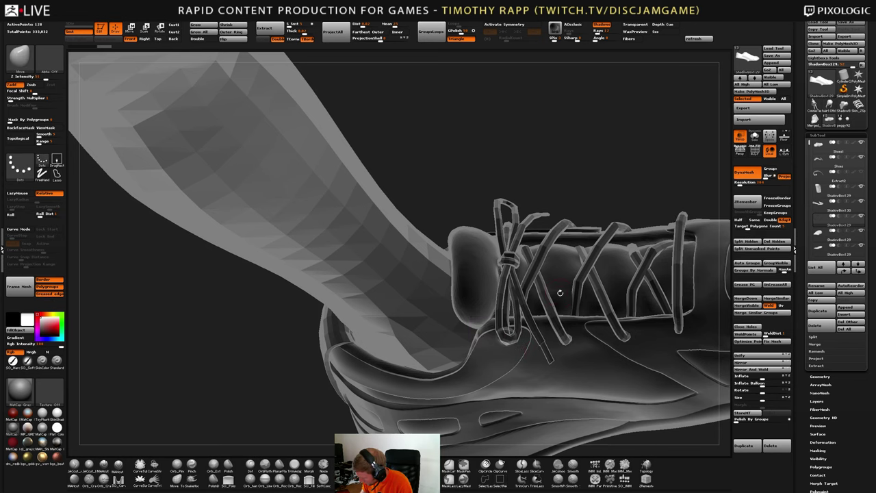
{"action": "left_click", "coordinate": [575, 182], "text": "ctrl"}
{"action": "left_click", "coordinate": [586, 187], "text": "ctrl+shift"}
{"action": "left_click", "coordinate": [587, 187], "text": "ctrl"}
Move the unmasked eyelet onto the front end of the collar strip and align it with the surface
{"action": "key", "text": "w"}
{"action": "left_click_drag", "start_coordinate": [571, 310], "coordinate": [571, 270]}
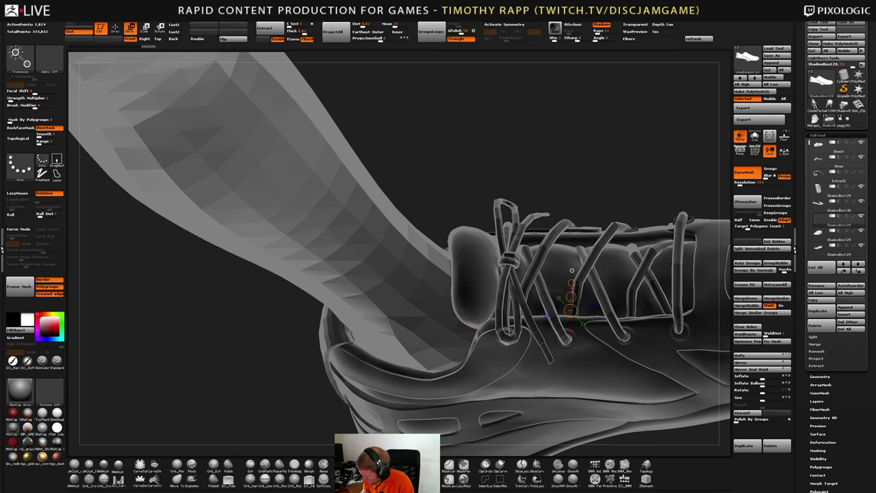
{"action": "left_click_drag", "start_coordinate": [506, 333], "coordinate": [469, 309]}
{"action": "right_click_drag", "start_coordinate": [469, 308], "coordinate": [499, 296], "text": "ctrl"}
{"action": "right_click_drag", "start_coordinate": [429, 291], "coordinate": [465, 288]}
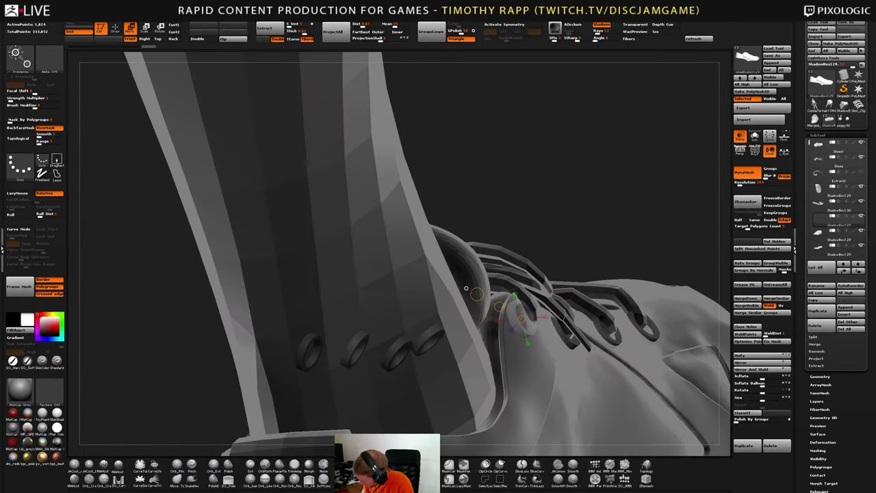
{"action": "right_click_drag", "start_coordinate": [547, 303], "coordinate": [589, 226]}
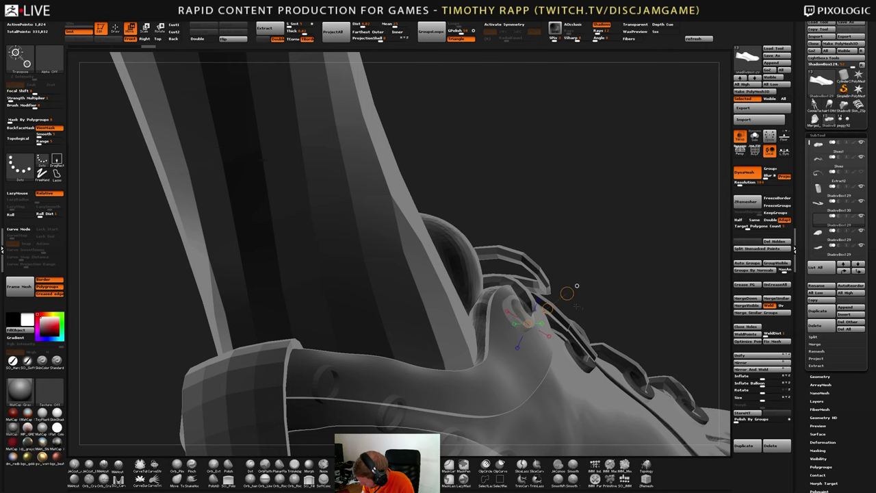
{"action": "right_click_drag", "start_coordinate": [576, 286], "coordinate": [555, 280]}
{"action": "left_click_drag", "start_coordinate": [525, 310], "coordinate": [529, 306]}
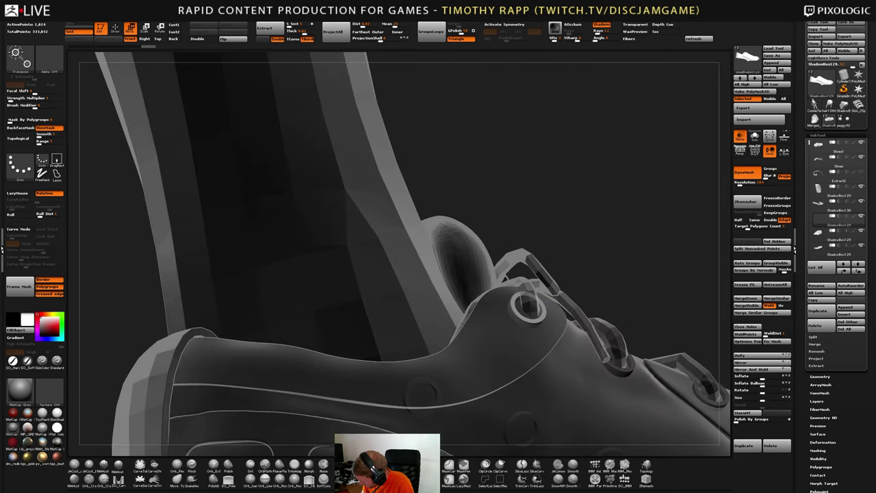
{"action": "right_click_drag", "start_coordinate": [529, 306], "coordinate": [494, 305]}
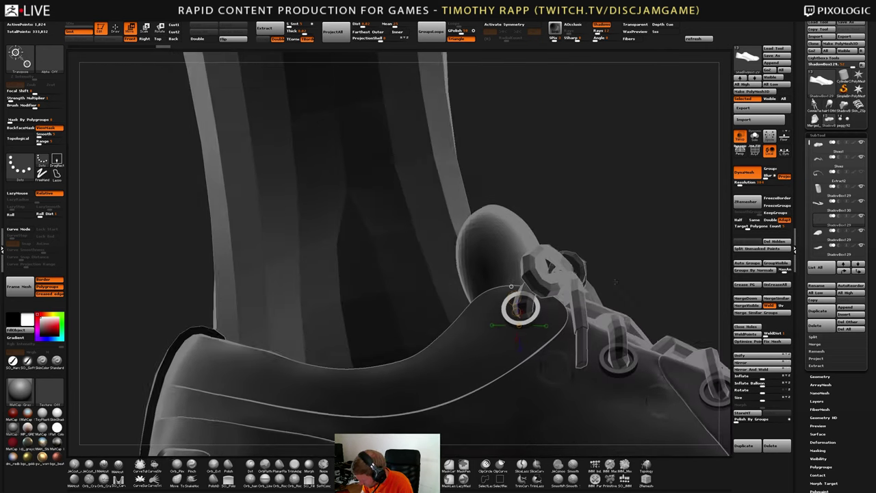
Turn off transparency and nudge the top eyelet along the collar strip around the lace
{"action": "left_click", "coordinate": [740, 137]}
{"action": "mouse_move", "coordinate": [605, 270]}
{"action": "right_mouse_down"}
{"action": "mouse_move", "coordinate": [530, 277]}
{"action": "mouse_move", "coordinate": [617, 272]}
{"action": "right_mouse_up"}
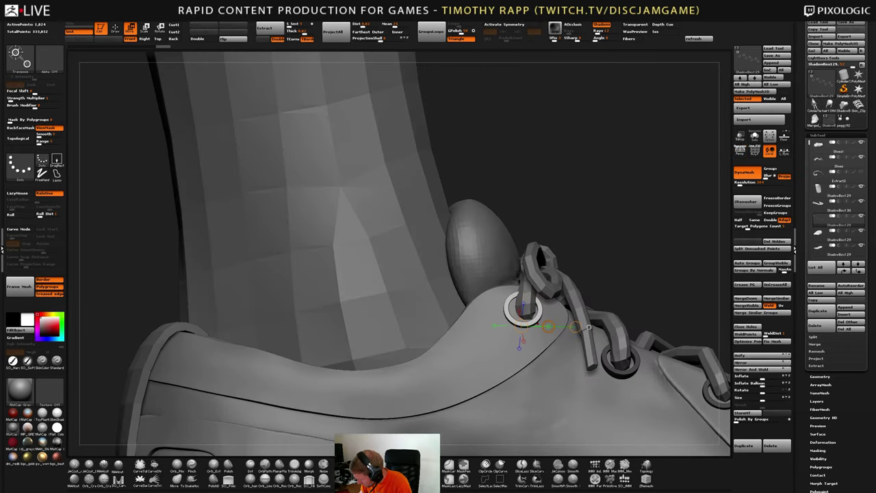
{"action": "left_click_drag", "start_coordinate": [548, 327], "coordinate": [545, 327]}
{"action": "mouse_move", "coordinate": [544, 327]}
{"action": "right_mouse_down"}
{"action": "mouse_move", "coordinate": [438, 328]}
{"action": "mouse_move", "coordinate": [665, 321]}
{"action": "mouse_move", "coordinate": [653, 323]}
{"action": "right_mouse_up"}
{"action": "key", "text": "r"}
{"action": "key", "text": "q"}
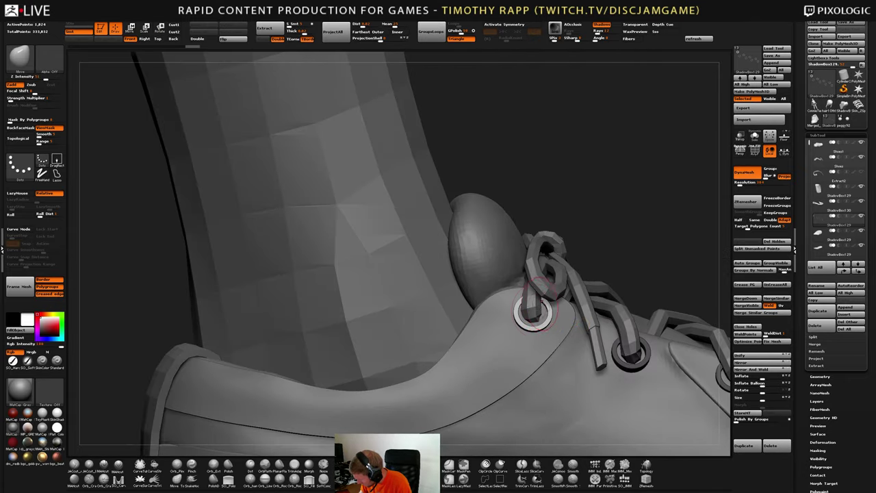
Select the shoelaces and bend the top lace's end into the collar eyelet with the Move and Move Elastic brushes
{"action": "left_click", "coordinate": [534, 297], "text": "alt"}
{"action": "right_click_drag", "start_coordinate": [535, 296], "coordinate": [550, 308]}
{"action": "key", "text": "b"}
{"action": "key", "text": "s"}
{"action": "key", "text": "t"}
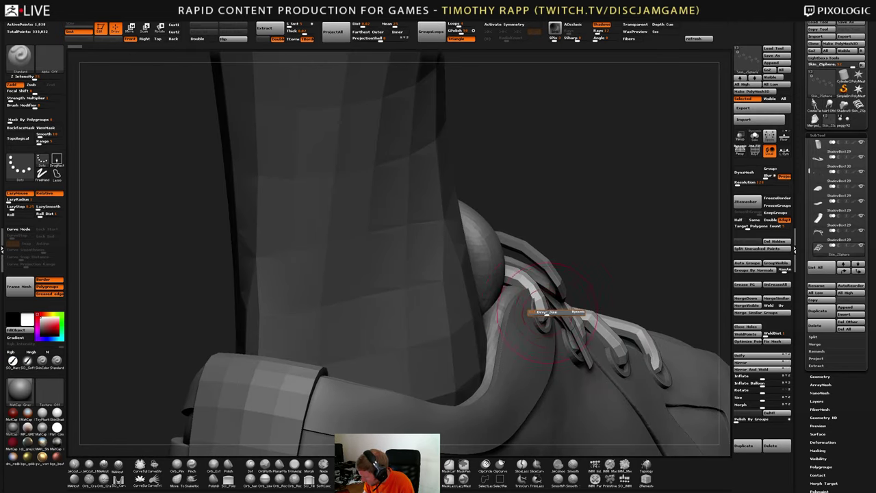
{"action": "left_click_drag", "start_coordinate": [546, 313], "coordinate": [544, 311]}
{"action": "key", "text": "b"}
{"action": "key", "text": "m"}
{"action": "key", "text": "v"}
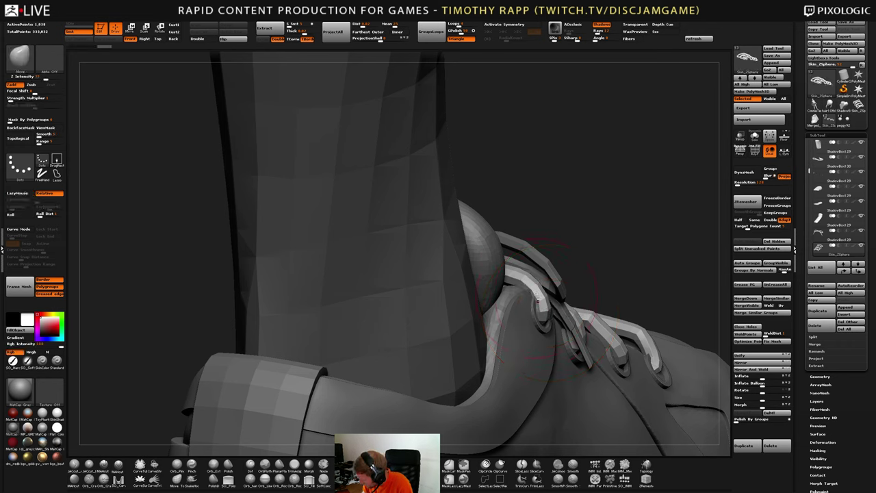
{"action": "key", "text": "b"}
{"action": "key", "text": "m"}
{"action": "key", "text": "e"}
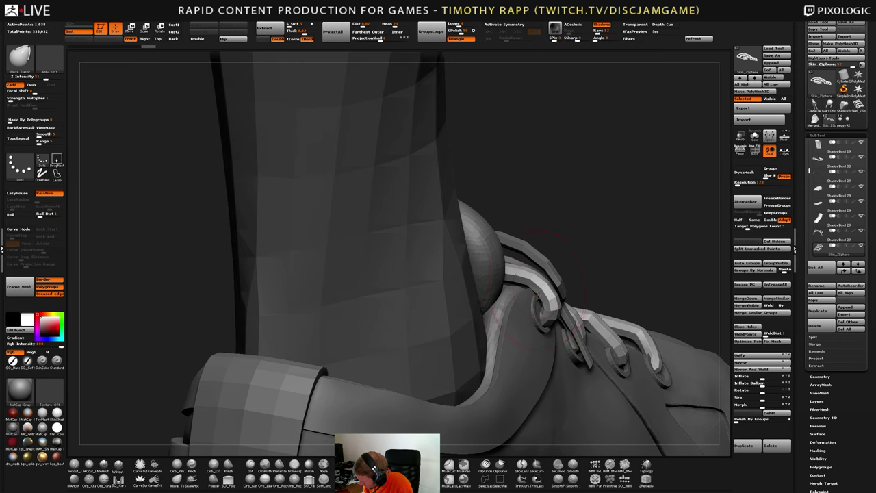
Refine how the laces enter the eyelets on the other side of the shoe with the Move brush
{"action": "mouse_move", "coordinate": [592, 321]}
{"action": "right_mouse_down"}
{"action": "mouse_move", "coordinate": [553, 316]}
{"action": "mouse_move", "coordinate": [550, 298]}
{"action": "mouse_move", "coordinate": [551, 323]}
{"action": "mouse_move", "coordinate": [562, 320]}
{"action": "mouse_move", "coordinate": [533, 333]}
{"action": "mouse_move", "coordinate": [537, 348]}
{"action": "mouse_move", "coordinate": [541, 332]}
{"action": "right_mouse_up"}
{"action": "key", "text": "b"}
{"action": "key", "text": "m"}
{"action": "key", "text": "v"}
{"action": "right_click_drag", "start_coordinate": [612, 319], "coordinate": [489, 376], "text": "alt"}
Reselect the eyelets with polyframe on and mask all of them except the second one from the collar
{"action": "left_click", "coordinate": [384, 400], "text": "alt"}
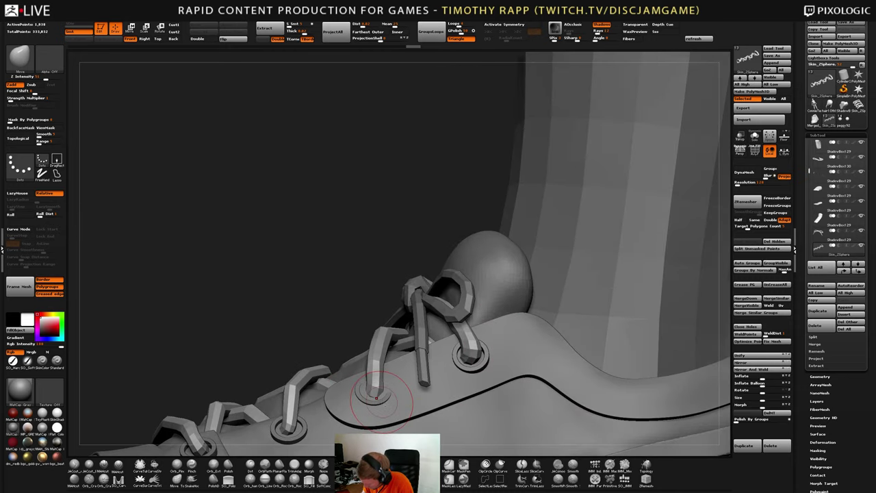
{"action": "right_click_drag", "start_coordinate": [384, 399], "coordinate": [359, 390]}
{"action": "left_click_drag", "start_coordinate": [377, 271], "coordinate": [388, 278], "text": "ctrl"}
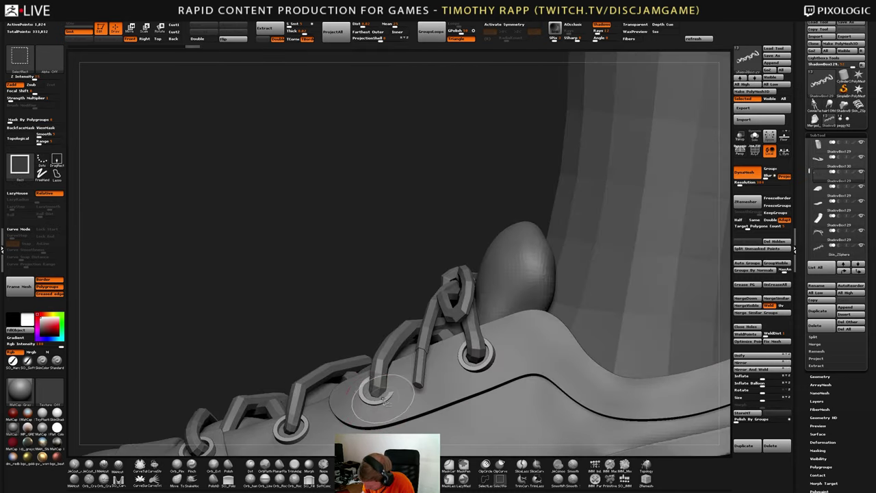
{"action": "left_click", "coordinate": [384, 399], "text": "ctrl+shift"}
{"action": "key", "text": "shift+f"}
{"action": "left_click", "coordinate": [381, 287], "text": "ctrl+shift"}
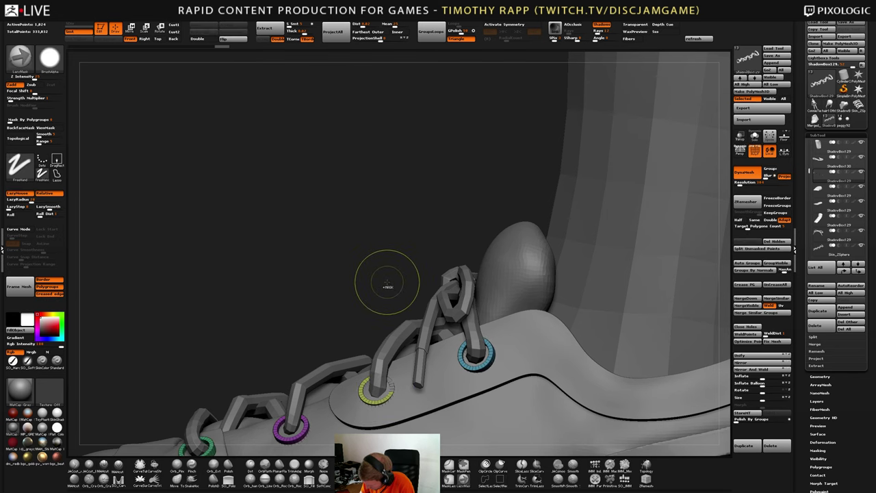
{"action": "key", "text": "ctrl+z"}
{"action": "left_click", "coordinate": [387, 288], "text": "ctrl"}
{"action": "left_click", "coordinate": [386, 288], "text": "ctrl+shift"}
{"action": "left_click", "coordinate": [388, 289], "text": "ctrl"}
{"action": "key", "text": "r"}
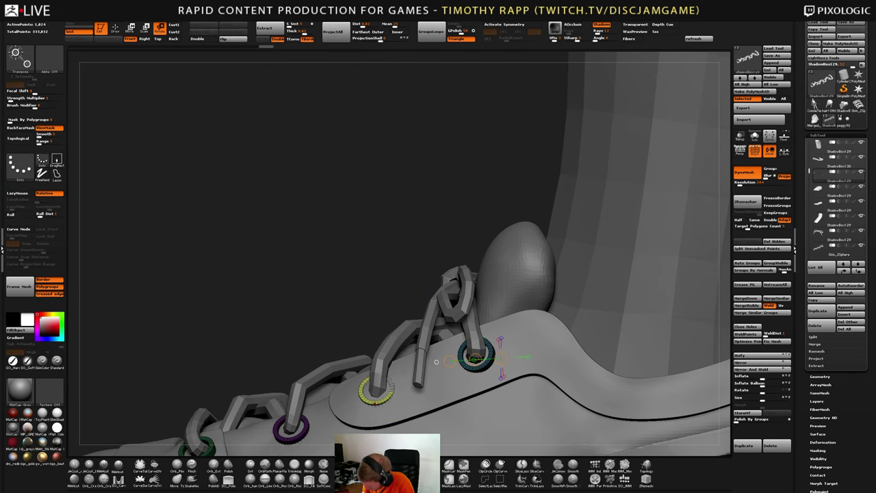
Rotate the second eyelet so it lies flush against the shoe upper
{"action": "right_click_drag", "start_coordinate": [435, 361], "coordinate": [444, 396]}
{"action": "left_click_drag", "start_coordinate": [365, 404], "coordinate": [400, 357]}
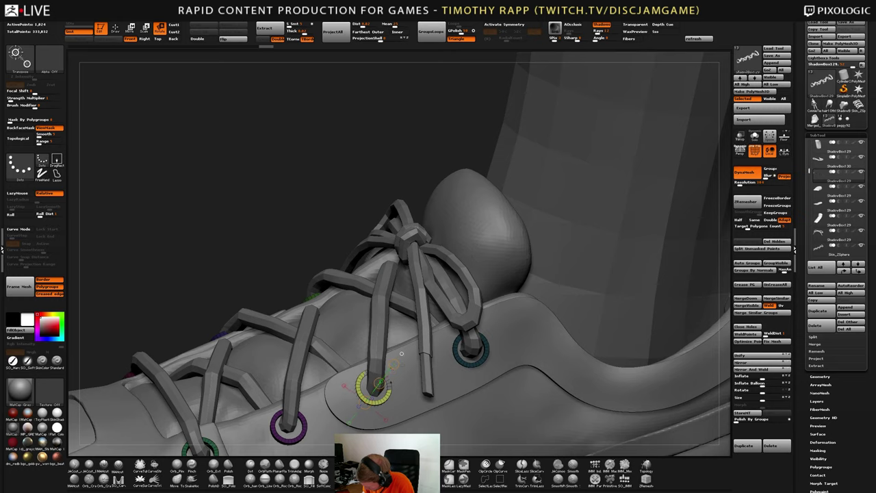
{"action": "right_click_drag", "start_coordinate": [402, 354], "coordinate": [389, 371]}
{"action": "left_click_drag", "start_coordinate": [387, 378], "coordinate": [388, 379]}
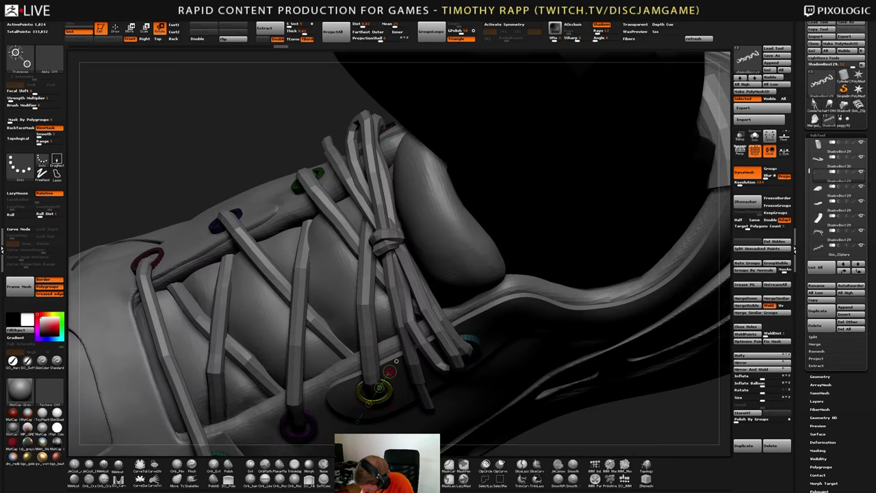
{"action": "right_click_drag", "start_coordinate": [388, 379], "coordinate": [394, 337]}
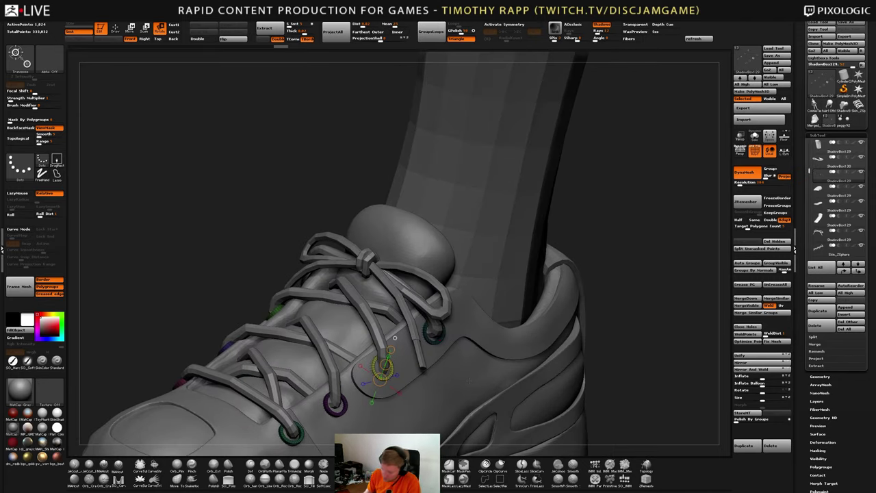
{"action": "right_click_drag", "start_coordinate": [469, 380], "coordinate": [430, 389]}
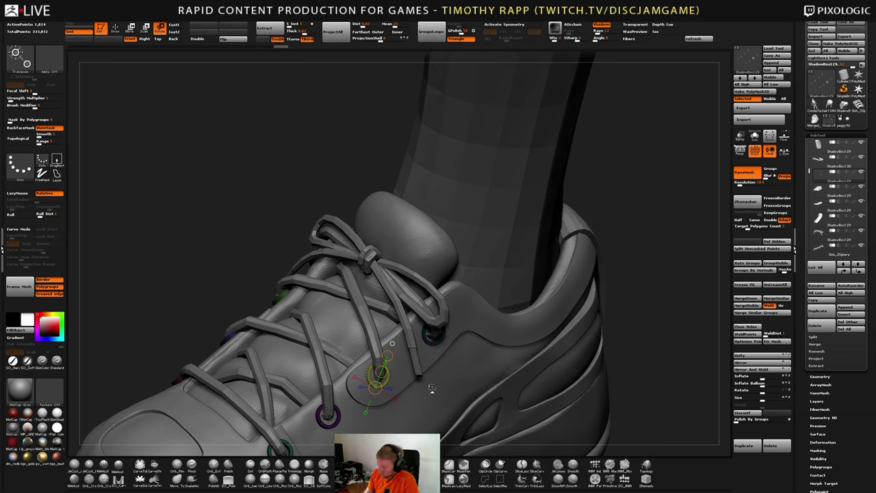
{"action": "mouse_move", "coordinate": [431, 388]}
{"action": "right_mouse_down"}
{"action": "mouse_move", "coordinate": [352, 316]}
{"action": "mouse_move", "coordinate": [363, 312]}
{"action": "mouse_move", "coordinate": [364, 353]}
{"action": "mouse_move", "coordinate": [397, 346]}
{"action": "right_mouse_up"}
Clear the mask, mask everything except the top eyelet, and rotate that eyelet toward the collar surface
{"action": "left_click_drag", "start_coordinate": [406, 190], "coordinate": [419, 200], "text": "ctrl"}
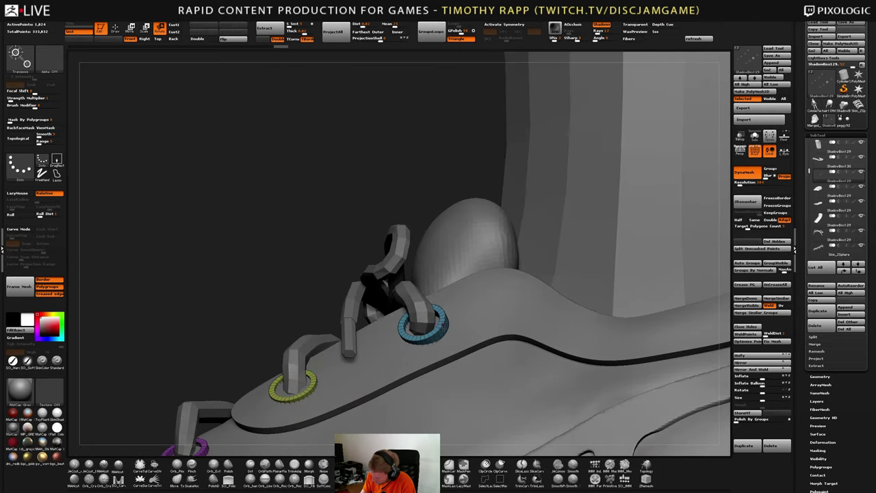
{"action": "left_click", "coordinate": [442, 331], "text": "ctrl"}
{"action": "key", "text": "q"}
{"action": "key", "text": "r"}
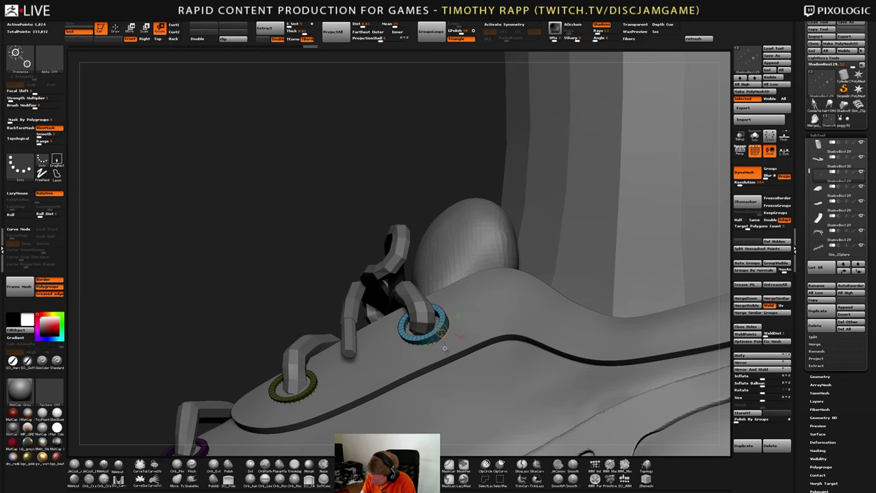
{"action": "right_click_drag", "start_coordinate": [445, 348], "coordinate": [650, 373]}
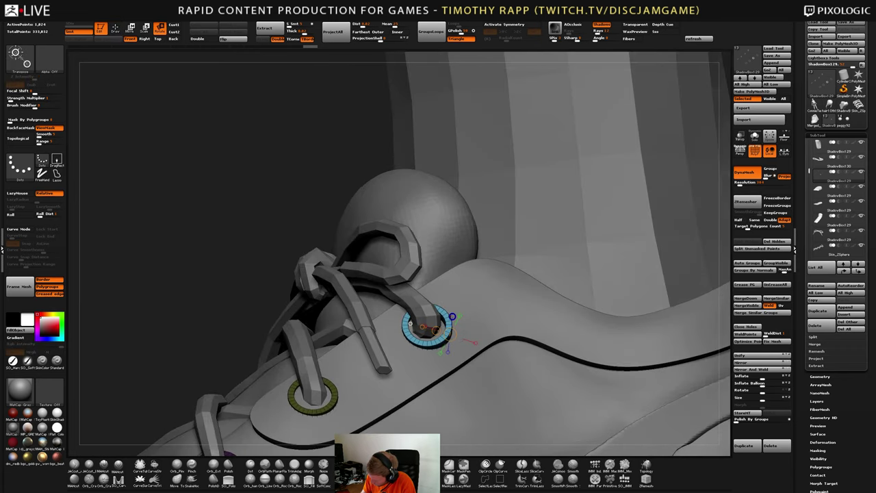
{"action": "left_click_drag", "start_coordinate": [457, 276], "coordinate": [456, 277]}
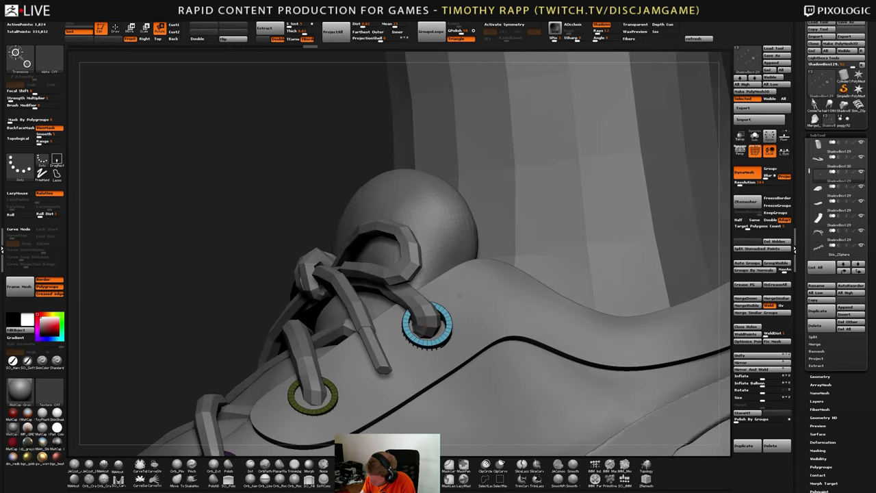
Turn off polyframe and fine-tune the top eyelet's tilt from the side
{"action": "key", "text": "shift+f"}
{"action": "right_click_drag", "start_coordinate": [457, 276], "coordinate": [410, 274]}
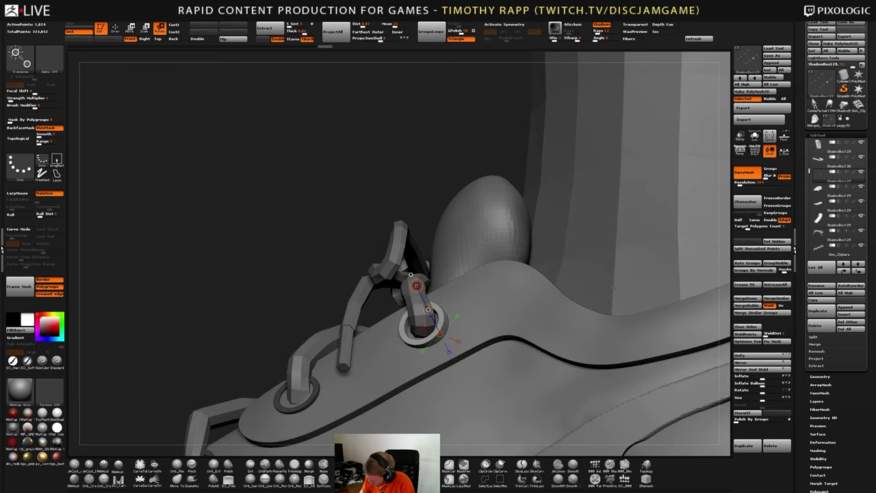
{"action": "left_click_drag", "start_coordinate": [416, 285], "coordinate": [416, 291]}
{"action": "right_click_drag", "start_coordinate": [416, 290], "coordinate": [455, 271]}
{"action": "key", "text": "w"}
{"action": "key", "text": "q"}
{"action": "key", "text": "r"}
{"action": "left_click_drag", "start_coordinate": [460, 276], "coordinate": [456, 276]}
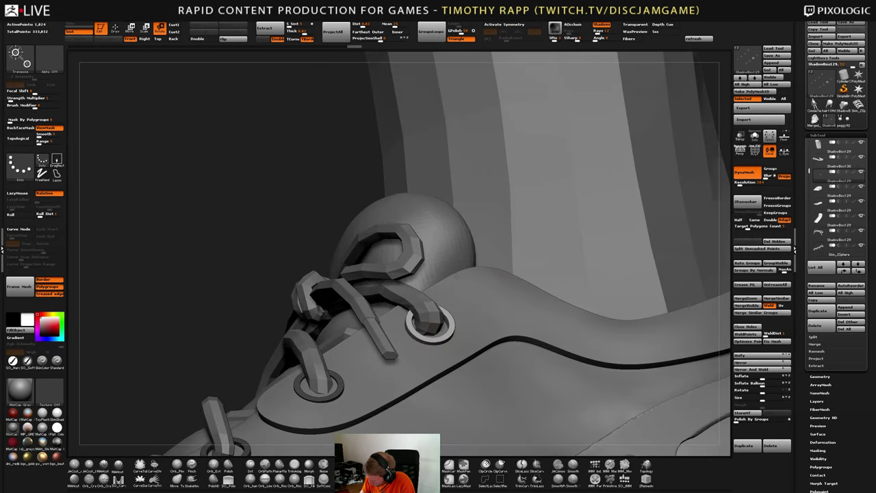
Rotate the top eyelet further to match the collar's curvature, working from low angles
{"action": "right_click_drag", "start_coordinate": [456, 276], "coordinate": [375, 296]}
{"action": "left_click_drag", "start_coordinate": [385, 303], "coordinate": [393, 297]}
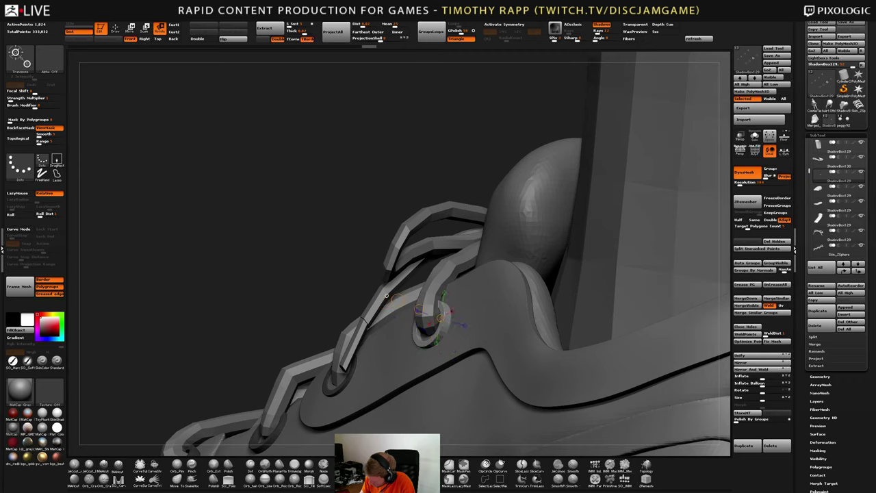
{"action": "right_click_drag", "start_coordinate": [392, 297], "coordinate": [425, 290]}
{"action": "left_click_drag", "start_coordinate": [397, 279], "coordinate": [387, 276]}
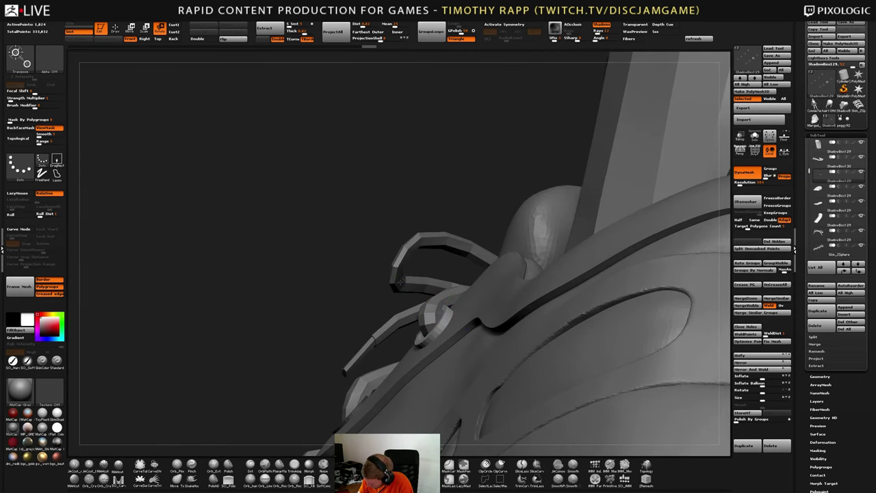
Try to shift the top eyelet slightly toward the shoe, and undo the last two changes
{"action": "key", "text": "w"}
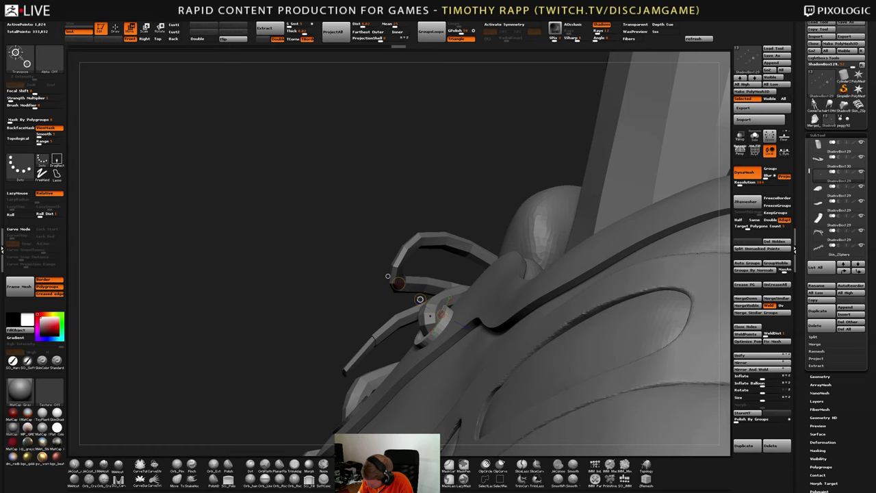
{"action": "left_click_drag", "start_coordinate": [420, 299], "coordinate": [421, 299]}
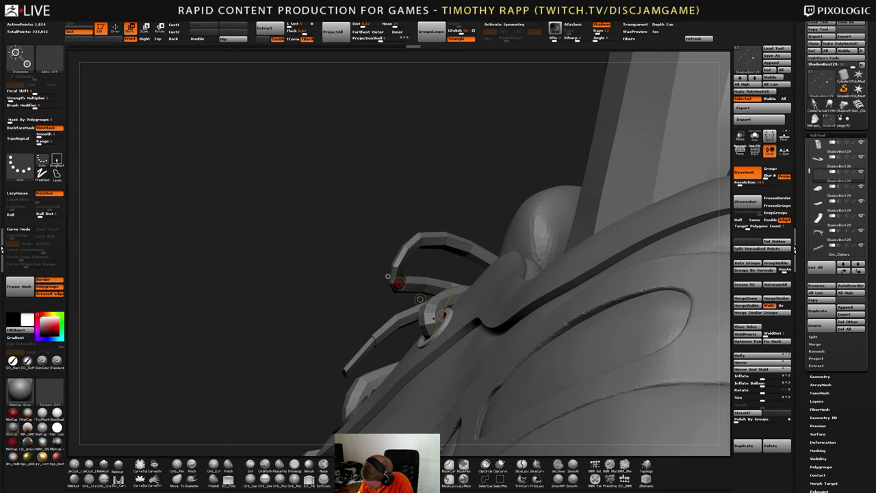
{"action": "key", "text": "ctrl+z"}
{"action": "key", "text": "ctrl+z"}
Isolate the eyelet nearest the toe, show all eyelets again, and mask every other one
{"action": "mouse_move", "coordinate": [387, 275]}
{"action": "left_mouse_down"}
{"action": "mouse_move", "coordinate": [493, 264]}
{"action": "mouse_move", "coordinate": [495, 205]}
{"action": "mouse_move", "coordinate": [438, 199]}
{"action": "mouse_move", "coordinate": [438, 239]}
{"action": "left_mouse_up"}
{"action": "key", "text": "q"}
{"action": "mouse_move", "coordinate": [356, 240]}
{"action": "left_mouse_down"}
{"action": "mouse_move", "coordinate": [418, 256]}
{"action": "mouse_move", "coordinate": [352, 241]}
{"action": "left_mouse_up"}
{"action": "mouse_move", "coordinate": [301, 273]}
{"action": "left_mouse_down"}
{"action": "mouse_move", "coordinate": [348, 294]}
{"action": "mouse_move", "coordinate": [341, 388]}
{"action": "left_mouse_up"}
{"action": "left_click", "coordinate": [337, 381], "text": "ctrl+shift"}
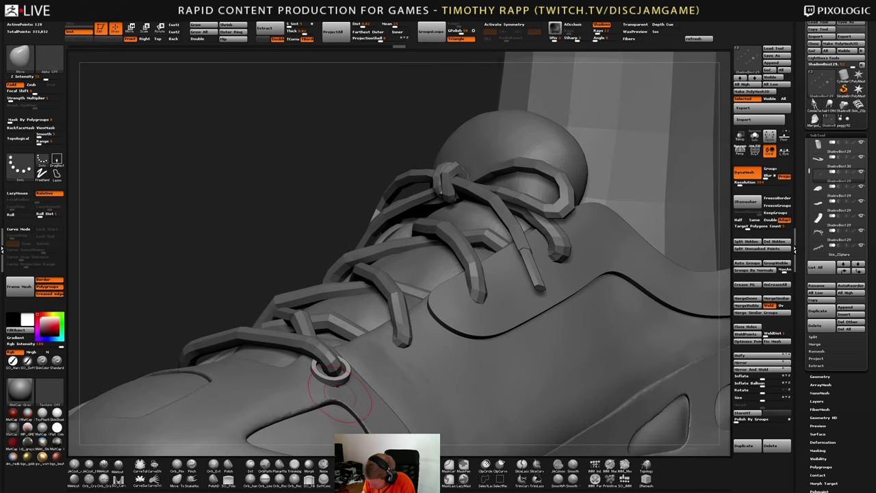
{"action": "left_click", "coordinate": [296, 250], "text": "ctrl"}
{"action": "left_click", "coordinate": [297, 249], "text": "ctrl+shift"}
{"action": "left_click", "coordinate": [303, 247], "text": "ctrl"}
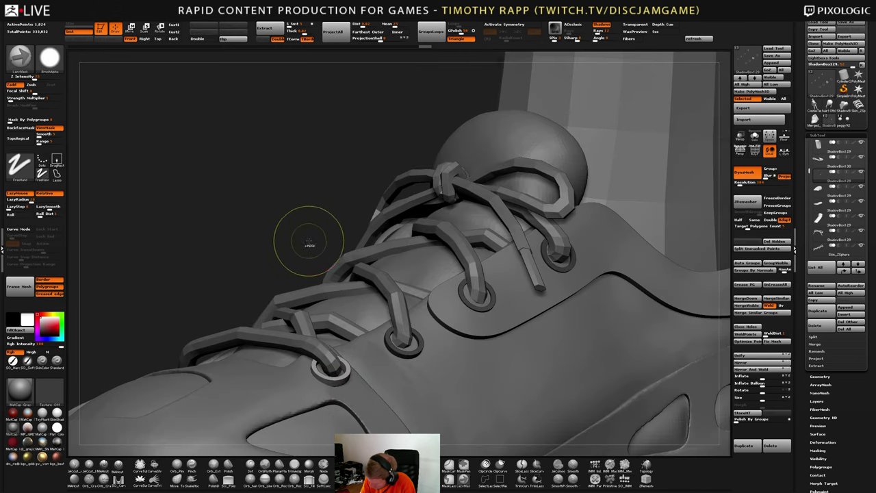
Rotate and nudge the unmasked eyelet nearest the toe so it sits against the shoe upper
{"action": "key", "text": "w"}
{"action": "left_click", "coordinate": [345, 377]}
{"action": "right_click_drag", "start_coordinate": [361, 368], "coordinate": [417, 355]}
{"action": "key", "text": "r"}
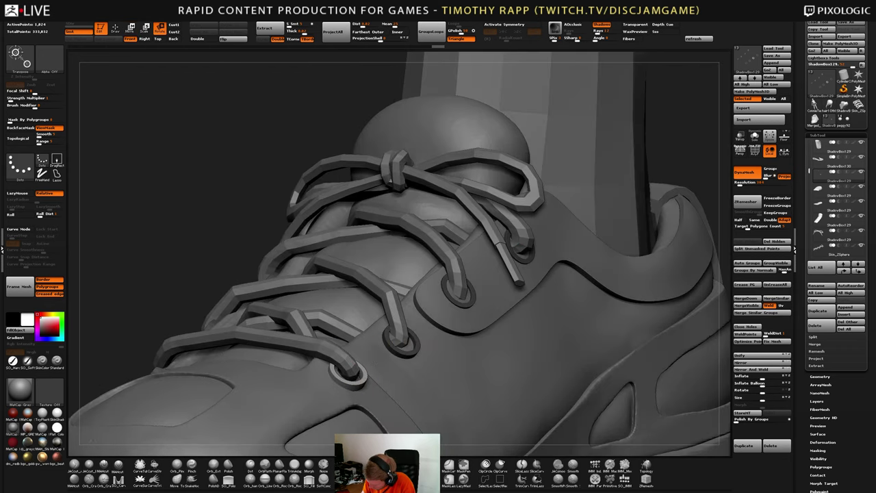
{"action": "right_click_drag", "start_coordinate": [387, 331], "coordinate": [329, 343]}
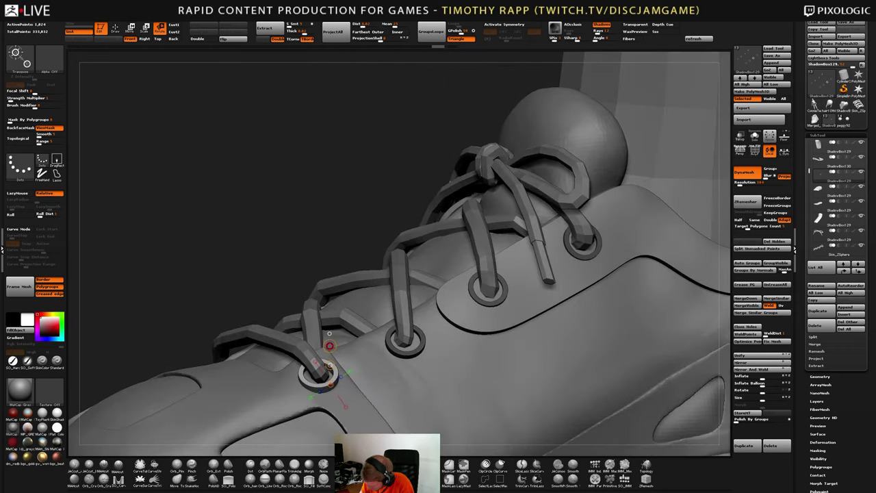
{"action": "key", "text": "w"}
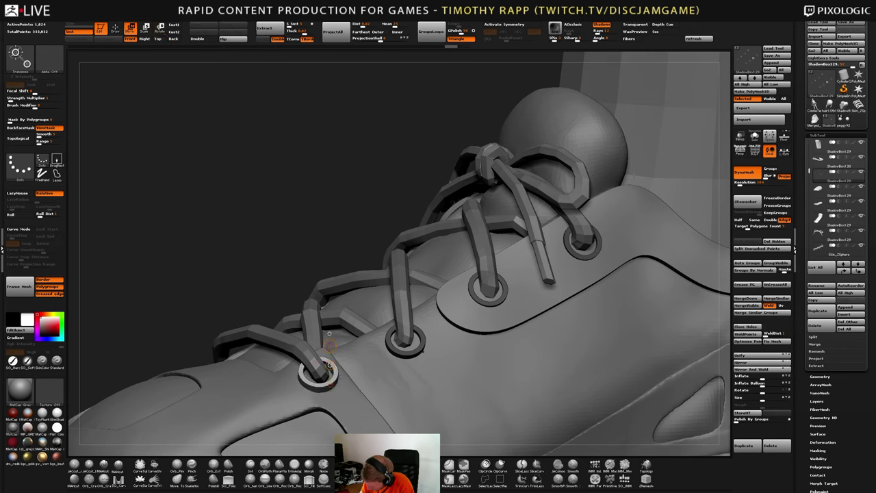
{"action": "left_click_drag", "start_coordinate": [330, 364], "coordinate": [329, 369]}
{"action": "key", "text": "r"}
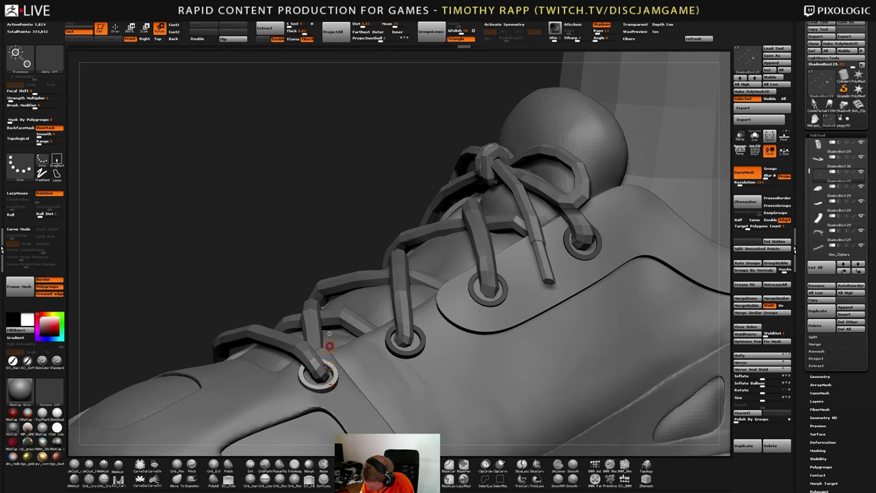
{"action": "key", "text": "w"}
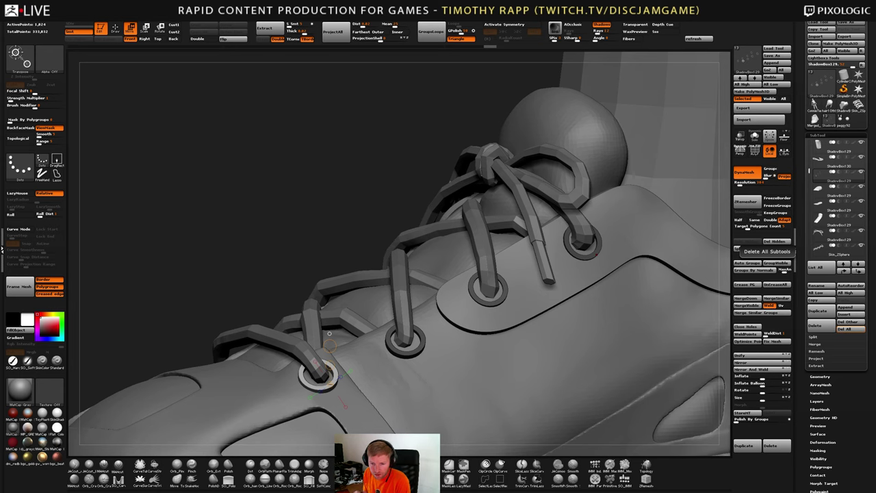
{"action": "right_click_drag", "start_coordinate": [442, 347], "coordinate": [447, 366]}
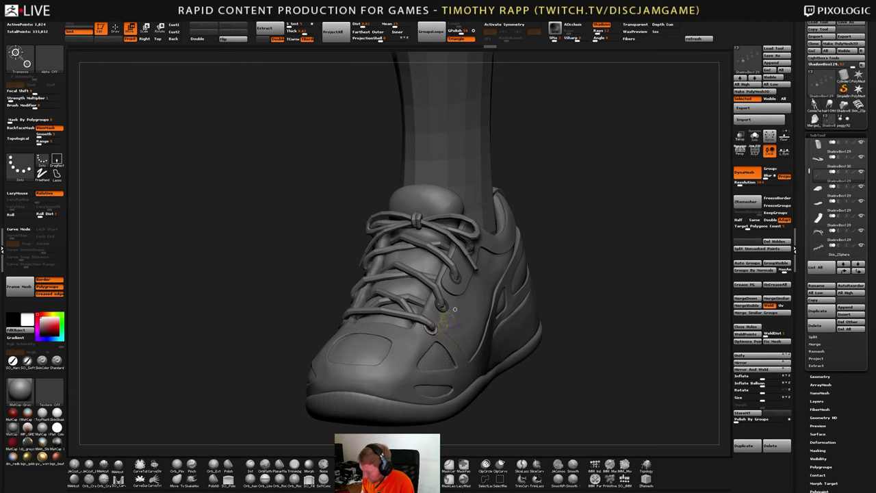
Select the laces, switch to their source ZSphere chain, and examine how it runs through the eyelets from several angles
{"action": "key", "text": "q"}
{"action": "left_click", "coordinate": [415, 315], "text": "alt"}
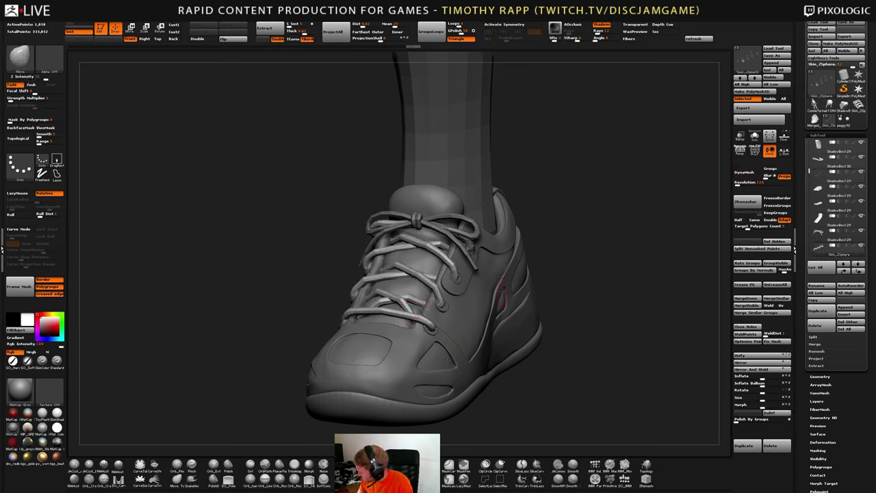
{"action": "key", "text": "Down"}
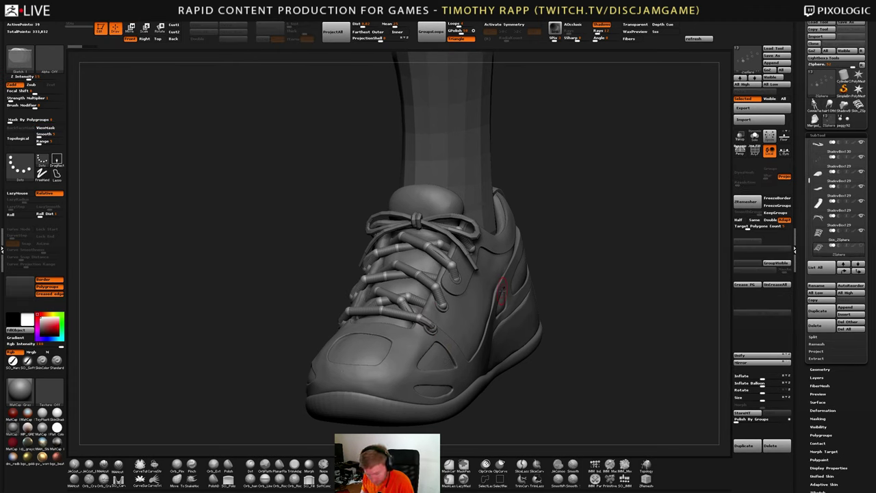
{"action": "key", "text": "alt+s"}
{"action": "mouse_move", "coordinate": [518, 360]}
{"action": "left_mouse_down"}
{"action": "mouse_move", "coordinate": [489, 357]}
{"action": "mouse_move", "coordinate": [513, 350]}
{"action": "mouse_move", "coordinate": [505, 332]}
{"action": "mouse_move", "coordinate": [538, 347]}
{"action": "mouse_move", "coordinate": [513, 365]}
{"action": "left_mouse_up"}
{"action": "key", "text": "alt+s"}
{"action": "left_click_drag", "start_coordinate": [457, 358], "coordinate": [549, 346]}
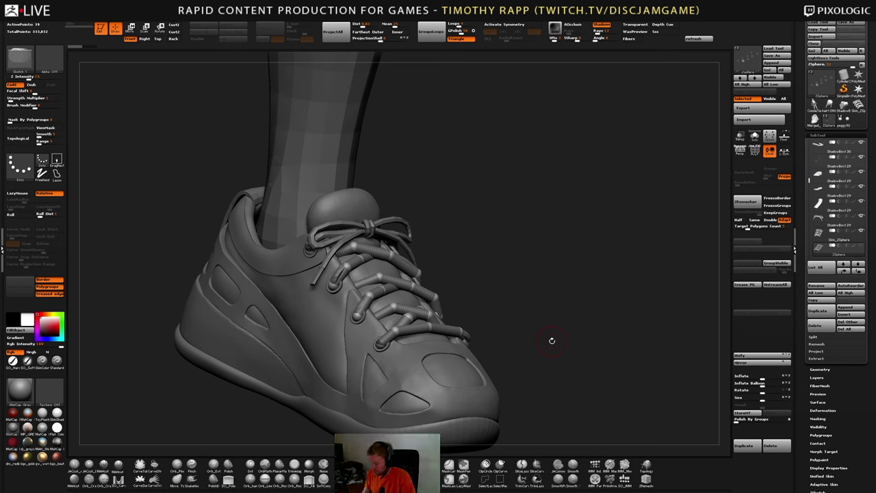
{"action": "left_click_drag", "start_coordinate": [565, 343], "coordinate": [486, 391]}
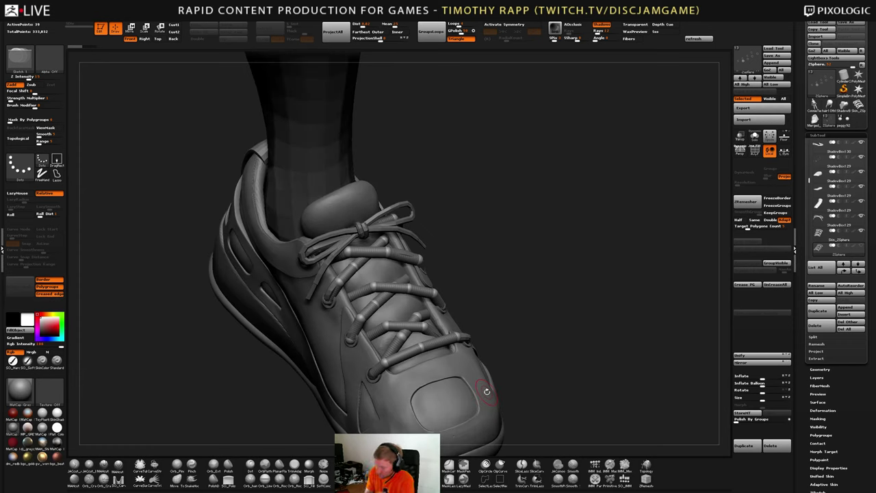
{"action": "key", "text": "a"}
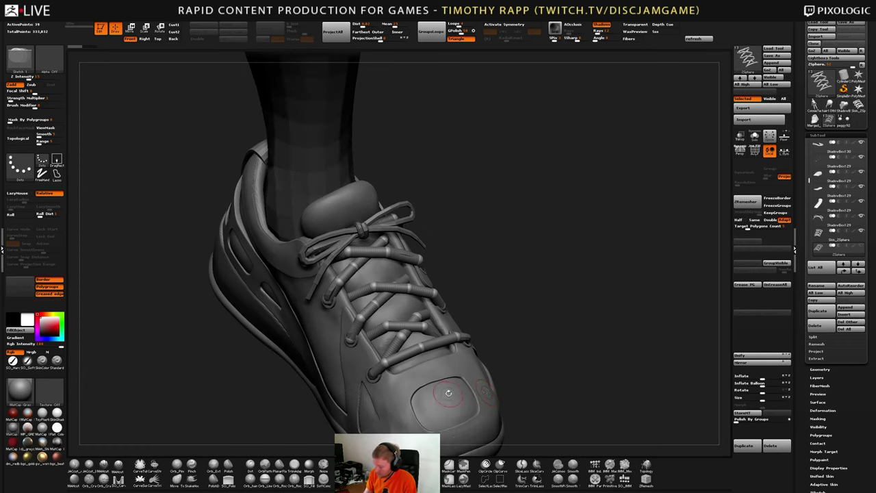
{"action": "left_click_drag", "start_coordinate": [448, 393], "coordinate": [461, 376]}
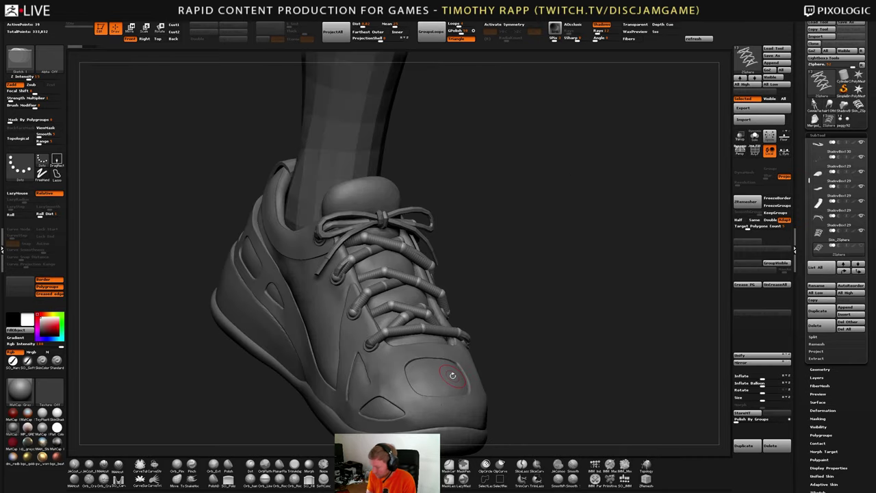
{"action": "left_click_drag", "start_coordinate": [545, 385], "coordinate": [527, 383]}
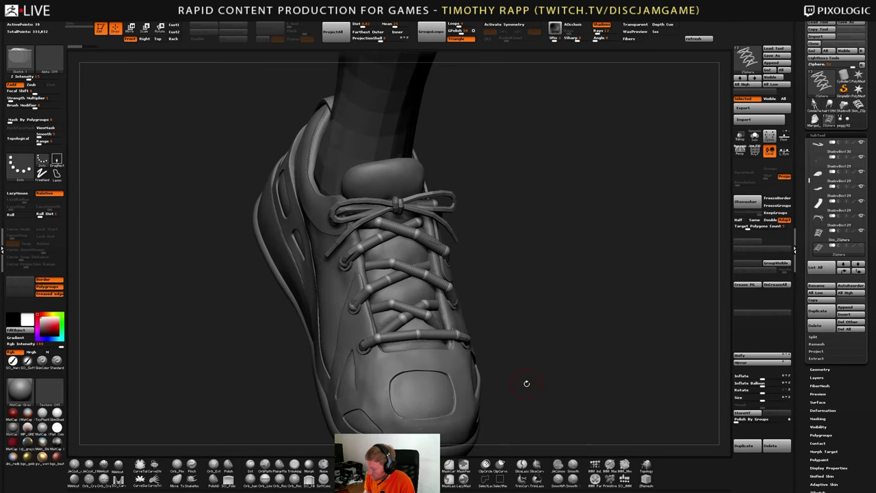
Switch back to the skinned lace mesh and examine its polygroups and crossings in polyframe view
{"action": "left_click", "coordinate": [820, 236]}
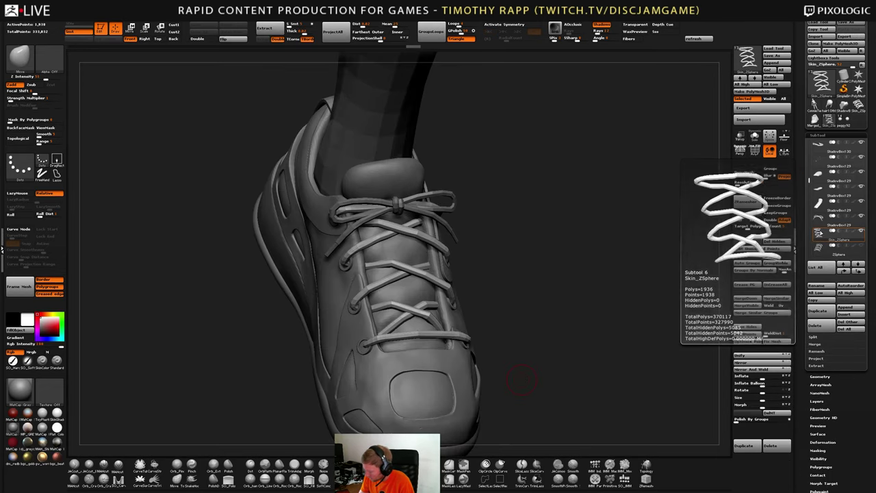
{"action": "key", "text": "shift+f"}
{"action": "left_click_drag", "start_coordinate": [524, 379], "coordinate": [532, 287], "text": "alt"}
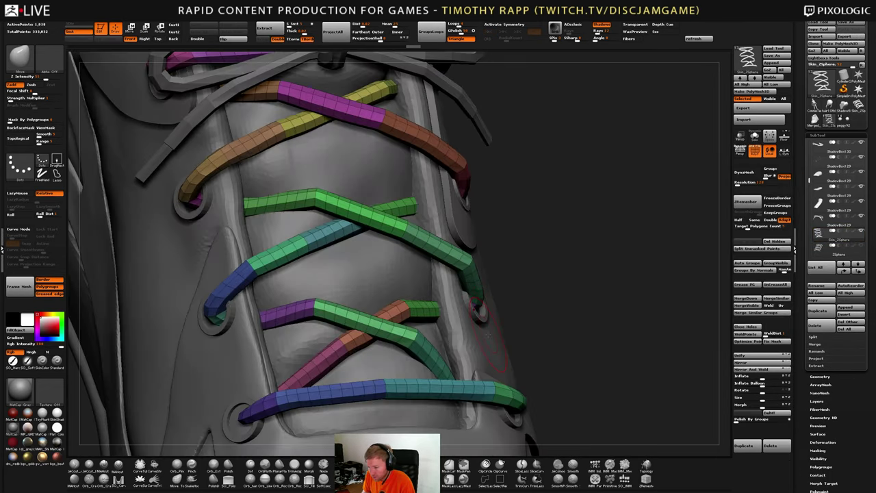
{"action": "left_click_drag", "start_coordinate": [524, 363], "coordinate": [485, 380]}
{"action": "left_click_drag", "start_coordinate": [477, 348], "coordinate": [482, 339]}
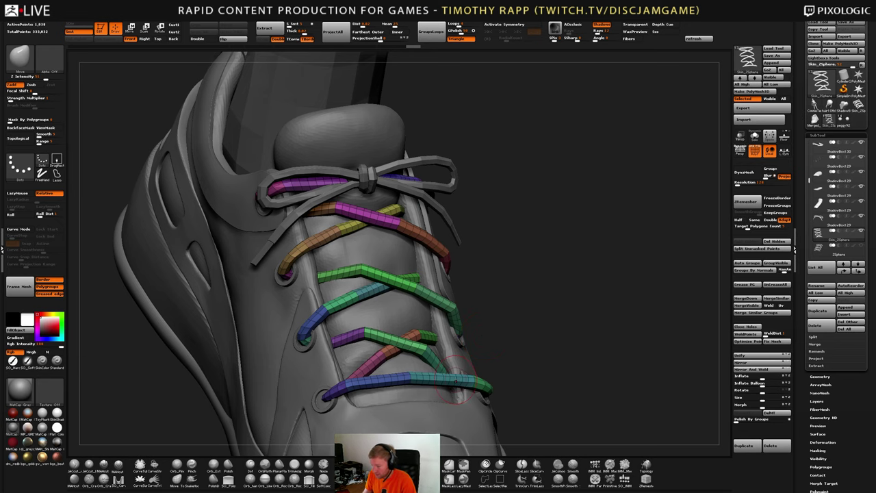
{"action": "left_click_drag", "start_coordinate": [532, 371], "coordinate": [581, 383]}
{"action": "left_click_drag", "start_coordinate": [581, 383], "coordinate": [570, 368], "text": "alt"}
{"action": "key", "text": "shift+f"}
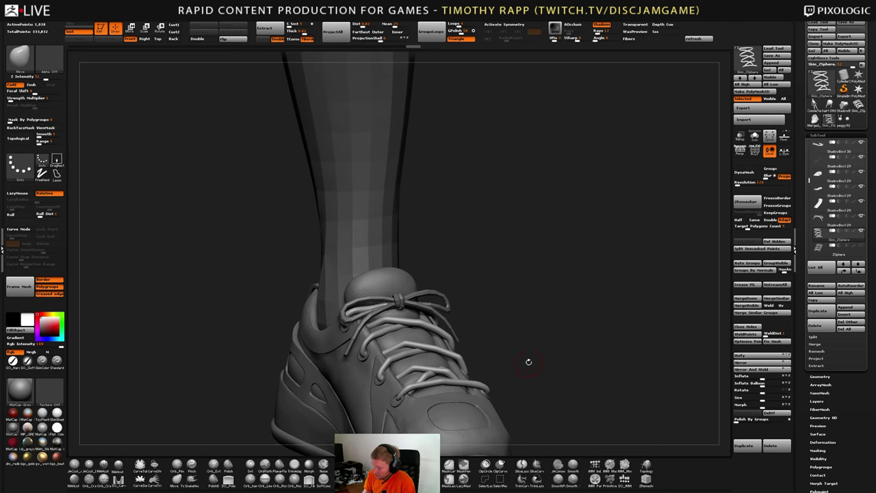
Examine the laces and the overall sneaker from the front, side and close up, toggling the smoothed subdivision display
{"action": "mouse_move", "coordinate": [538, 374]}
{"action": "left_mouse_down"}
{"action": "mouse_move", "coordinate": [432, 372]}
{"action": "mouse_move", "coordinate": [545, 366]}
{"action": "left_mouse_up"}
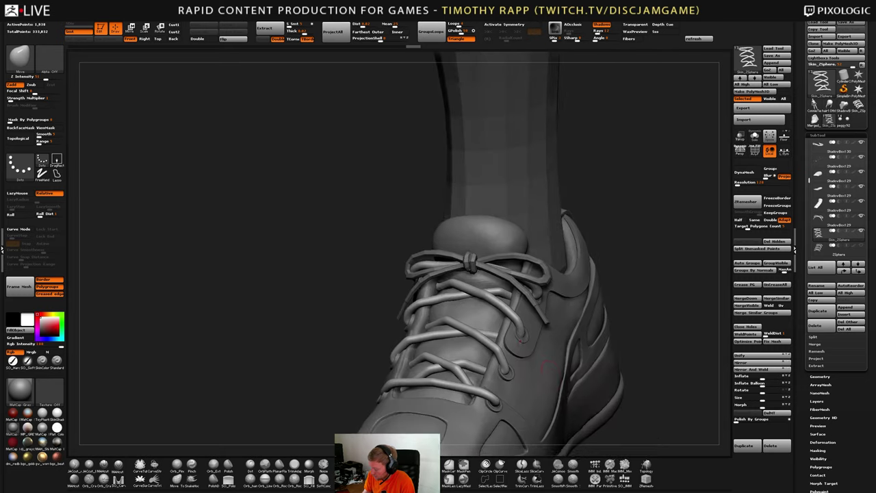
{"action": "right_click_drag", "start_coordinate": [546, 366], "coordinate": [597, 373]}
{"action": "key", "text": "shift+d"}
{"action": "key", "text": "d"}
{"action": "right_click_drag", "start_coordinate": [597, 373], "coordinate": [569, 363], "text": "ctrl"}
{"action": "right_click_drag", "start_coordinate": [630, 359], "coordinate": [596, 364], "text": "alt"}
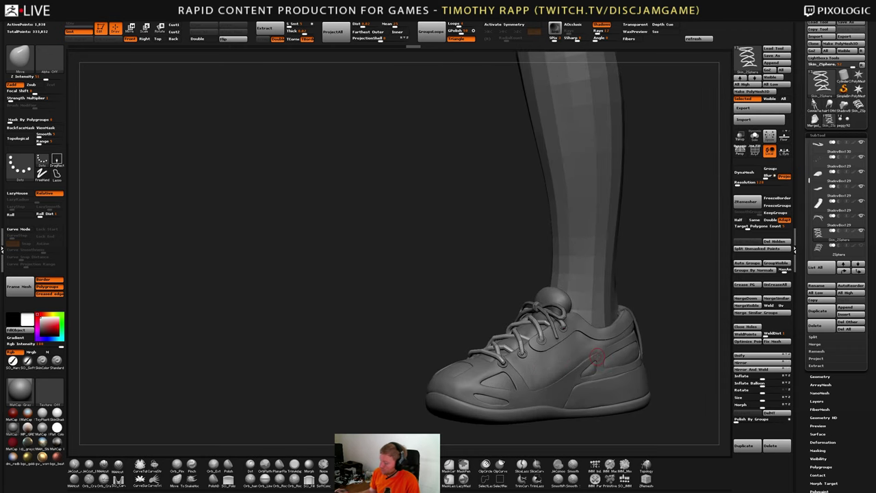
{"action": "left_click_drag", "start_coordinate": [541, 227], "coordinate": [382, 243]}
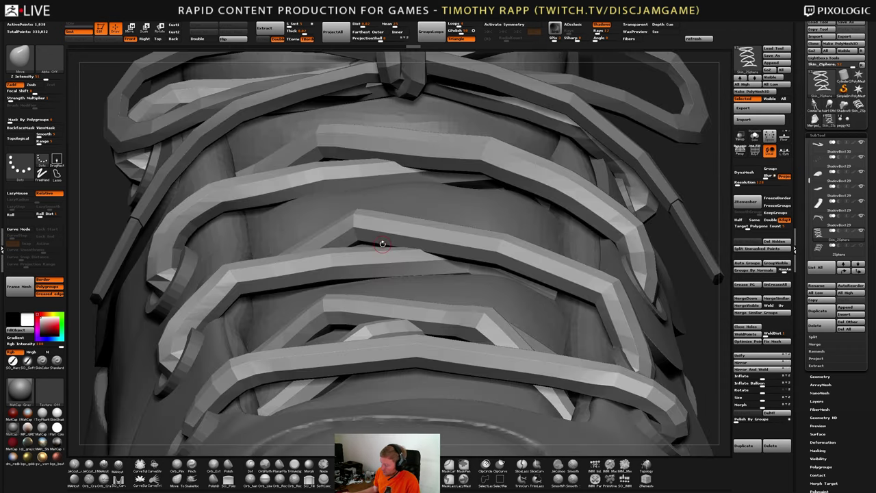
{"action": "key", "text": "shift+f"}
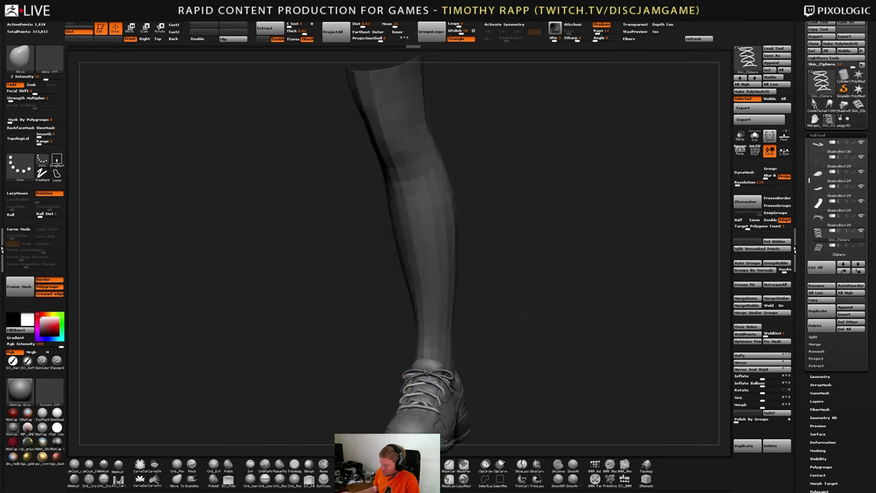
{"action": "left_click_drag", "start_coordinate": [522, 318], "coordinate": [503, 403]}
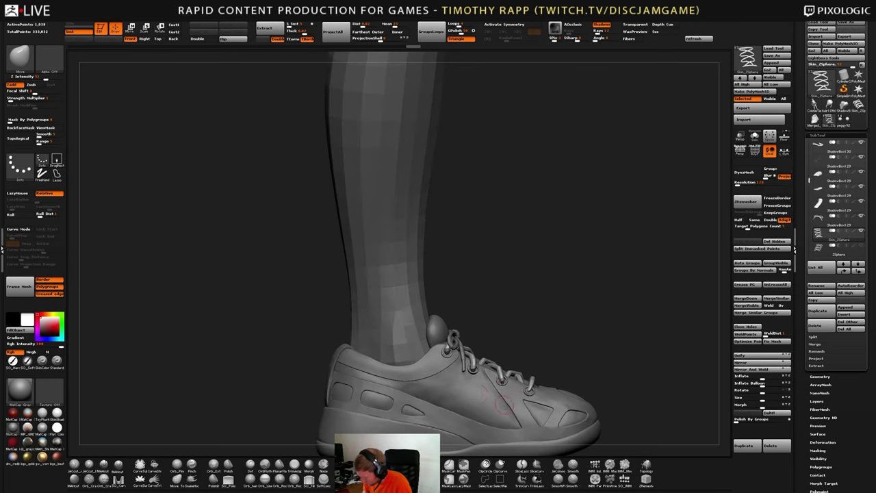
Select the shoe upper and smooth its surface around the second eyelet from the top
{"action": "left_click", "coordinate": [431, 372], "text": "alt"}
{"action": "left_click_drag", "start_coordinate": [533, 342], "coordinate": [513, 388], "text": "alt"}
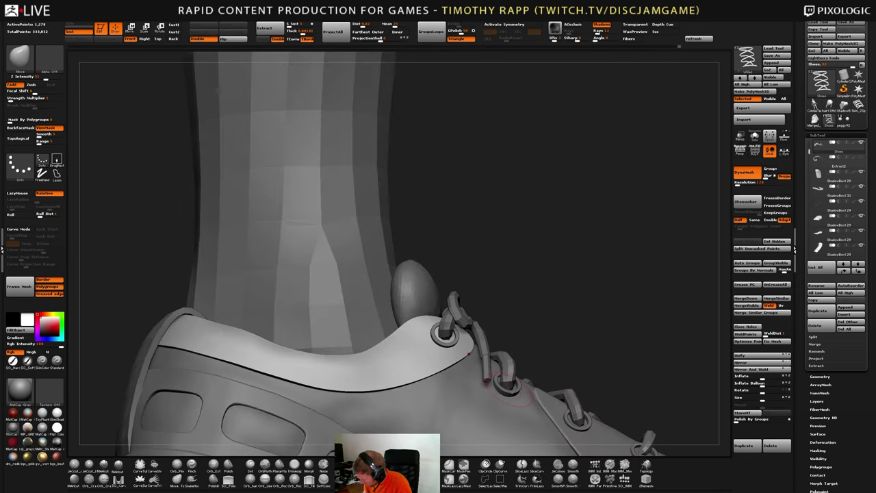
{"action": "left_click", "coordinate": [509, 391], "text": "alt"}
{"action": "left_click_drag", "start_coordinate": [572, 366], "coordinate": [520, 380]}
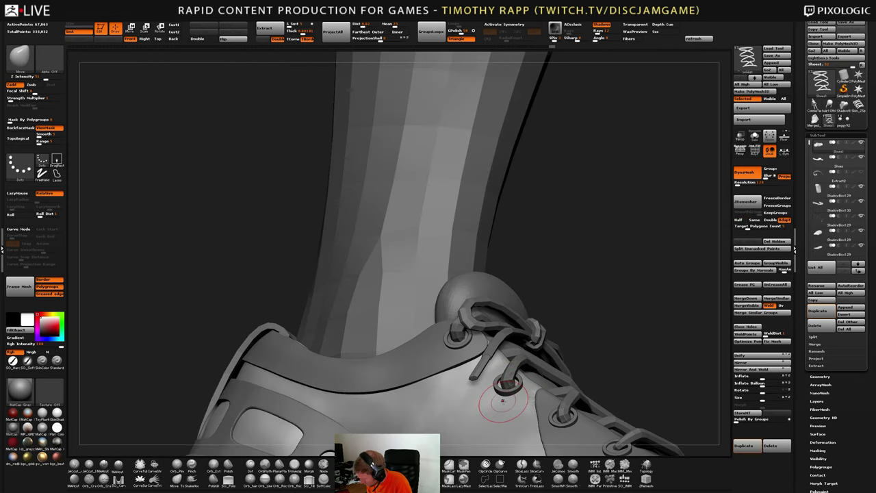
{"action": "mouse_move", "coordinate": [502, 401]}
{"action": "right_mouse_down"}
{"action": "mouse_move", "coordinate": [542, 405]}
{"action": "mouse_move", "coordinate": [494, 419]}
{"action": "mouse_move", "coordinate": [528, 407]}
{"action": "right_mouse_up"}
{"action": "key", "text": "b"}
{"action": "key", "text": "m"}
{"action": "key", "text": "e"}
{"action": "key", "text": "b"}
{"action": "key", "text": "d"}
{"action": "key", "text": "s"}
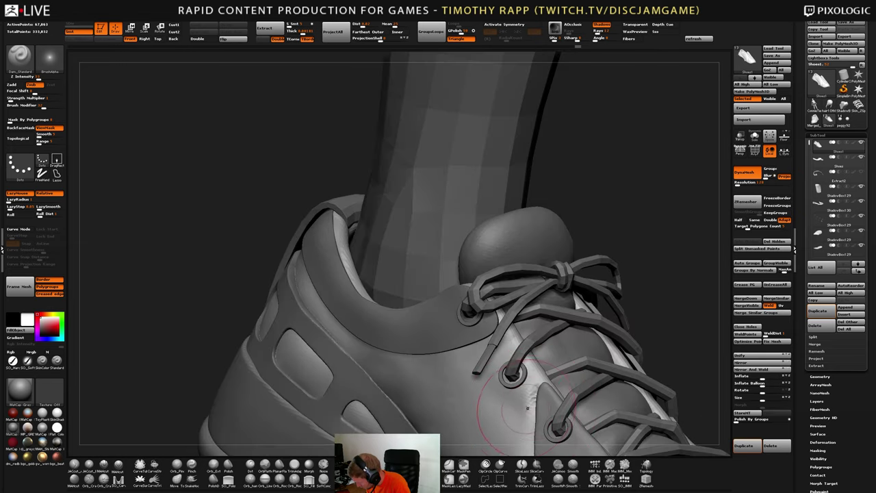
{"action": "left_click_drag", "start_coordinate": [522, 406], "coordinate": [525, 411], "text": "shift"}
{"action": "right_click_drag", "start_coordinate": [526, 410], "coordinate": [532, 366]}
{"action": "left_click_drag", "start_coordinate": [532, 365], "coordinate": [539, 357], "text": "shift"}
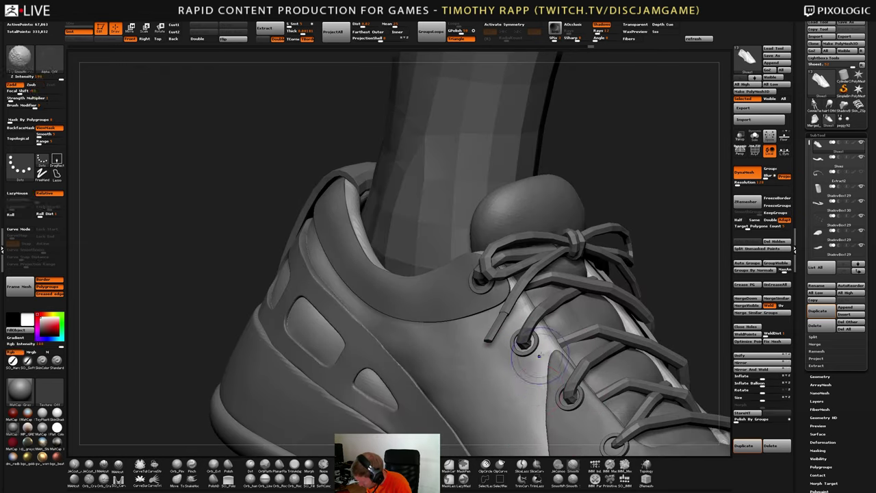
Reshape the upper's inner collar edge beside the heel tab with the Move Elastic brush
{"action": "mouse_move", "coordinate": [539, 356]}
{"action": "right_mouse_down"}
{"action": "mouse_move", "coordinate": [531, 322]}
{"action": "mouse_move", "coordinate": [551, 363]}
{"action": "mouse_move", "coordinate": [535, 387]}
{"action": "mouse_move", "coordinate": [491, 391]}
{"action": "mouse_move", "coordinate": [502, 396]}
{"action": "mouse_move", "coordinate": [391, 352]}
{"action": "mouse_move", "coordinate": [414, 390]}
{"action": "mouse_move", "coordinate": [582, 386]}
{"action": "mouse_move", "coordinate": [624, 410]}
{"action": "mouse_move", "coordinate": [418, 362]}
{"action": "mouse_move", "coordinate": [413, 375]}
{"action": "mouse_move", "coordinate": [460, 396]}
{"action": "mouse_move", "coordinate": [409, 360]}
{"action": "mouse_move", "coordinate": [364, 346]}
{"action": "mouse_move", "coordinate": [399, 351]}
{"action": "mouse_move", "coordinate": [437, 400]}
{"action": "mouse_move", "coordinate": [442, 425]}
{"action": "mouse_move", "coordinate": [415, 360]}
{"action": "mouse_move", "coordinate": [435, 342]}
{"action": "mouse_move", "coordinate": [444, 368]}
{"action": "mouse_move", "coordinate": [413, 409]}
{"action": "right_mouse_up"}
{"action": "left_click", "coordinate": [364, 344], "text": "alt"}
{"action": "key", "text": "shift+f"}
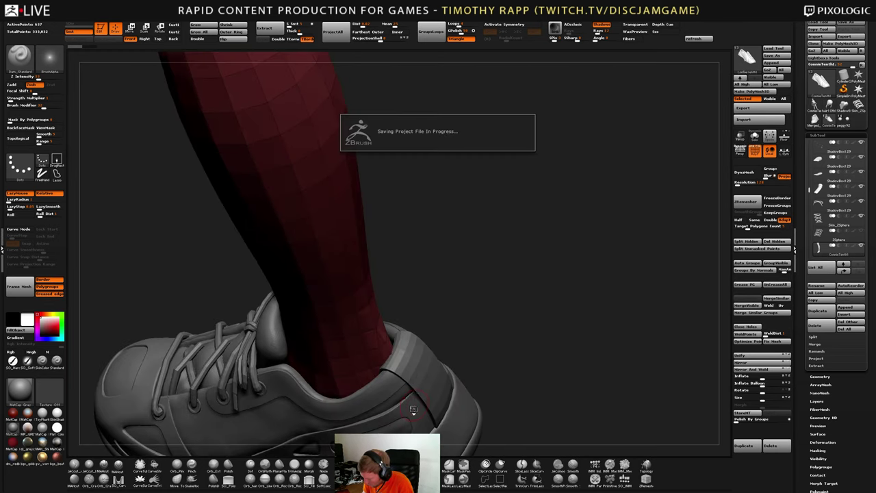
{"action": "right_click_drag", "start_coordinate": [424, 343], "coordinate": [409, 312]}
{"action": "left_click", "coordinate": [404, 315], "text": "alt"}
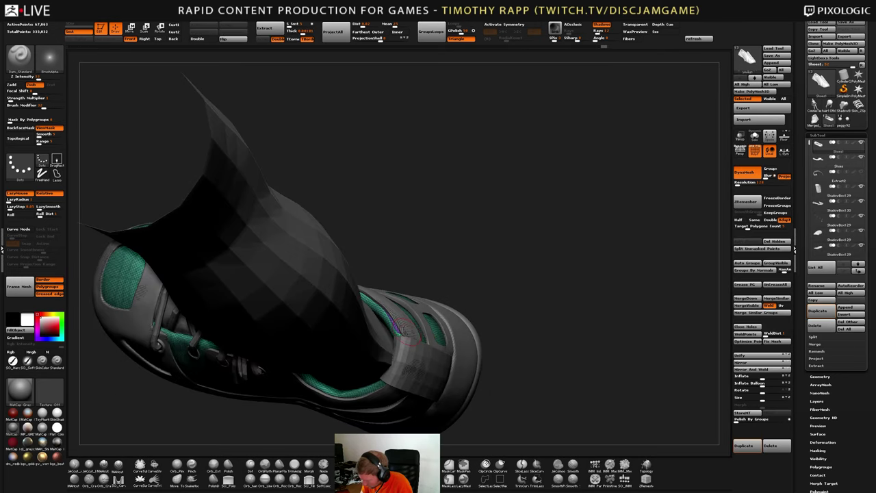
{"action": "key", "text": "shift+f"}
{"action": "key", "text": "shift+f"}
{"action": "key", "text": "b"}
{"action": "key", "text": "m"}
{"action": "key", "text": "e"}
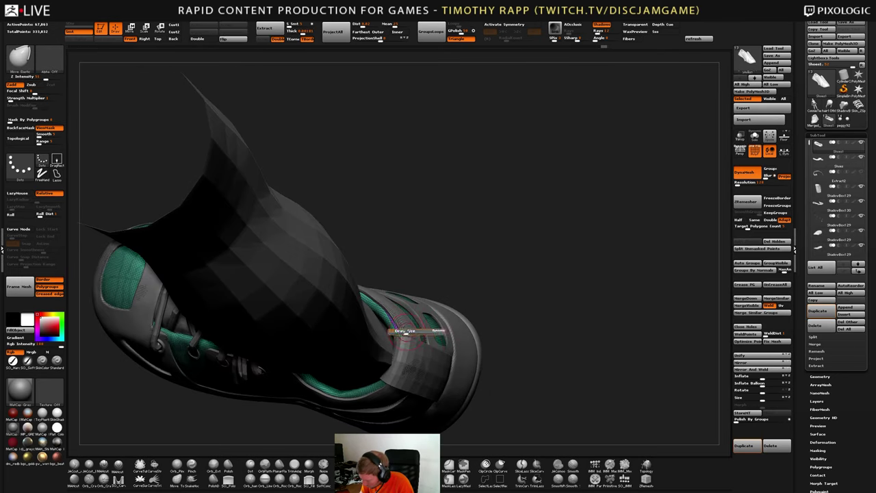
{"action": "left_click_drag", "start_coordinate": [405, 331], "coordinate": [412, 332]}
{"action": "mouse_move", "coordinate": [411, 332]}
{"action": "right_mouse_down"}
{"action": "mouse_move", "coordinate": [409, 322]}
{"action": "mouse_move", "coordinate": [407, 342]}
{"action": "mouse_move", "coordinate": [403, 308]}
{"action": "mouse_move", "coordinate": [403, 327]}
{"action": "mouse_move", "coordinate": [387, 325]}
{"action": "right_mouse_up"}
{"action": "key", "text": "shift+f"}
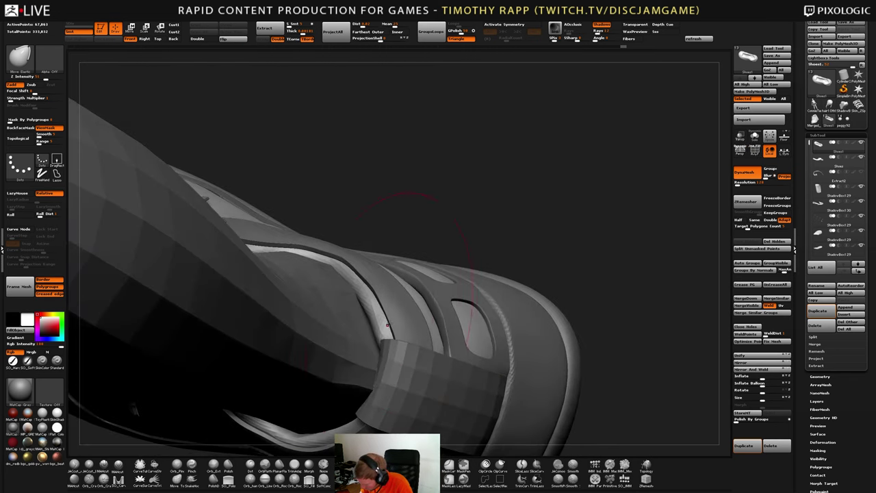
{"action": "left_click_drag", "start_coordinate": [356, 279], "coordinate": [344, 276]}
{"action": "mouse_move", "coordinate": [349, 280]}
{"action": "right_mouse_down"}
{"action": "mouse_move", "coordinate": [363, 318]}
{"action": "mouse_move", "coordinate": [406, 349]}
{"action": "right_mouse_up"}
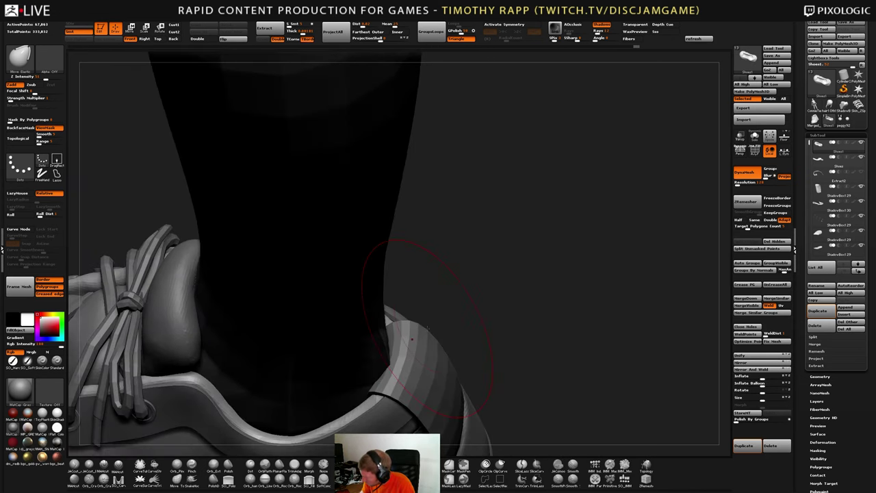
Turn on transparency and adjust the upper's collar lining beneath the heel tab with Move Elastic strokes
{"action": "left_click", "coordinate": [740, 140]}
{"action": "right_click_drag", "start_coordinate": [425, 318], "coordinate": [400, 351]}
{"action": "left_click_drag", "start_coordinate": [399, 351], "coordinate": [405, 346]}
{"action": "mouse_move", "coordinate": [405, 346]}
{"action": "right_mouse_down"}
{"action": "mouse_move", "coordinate": [427, 327]}
{"action": "mouse_move", "coordinate": [408, 322]}
{"action": "right_mouse_up"}
{"action": "left_click_drag", "start_coordinate": [407, 323], "coordinate": [412, 325]}
{"action": "right_click_drag", "start_coordinate": [412, 325], "coordinate": [413, 300]}
Select the heel tab, undo a trial move, enable local symmetry, and push the tab toward the ankle
{"action": "mouse_move", "coordinate": [369, 363]}
{"action": "right_mouse_down"}
{"action": "mouse_move", "coordinate": [409, 342]}
{"action": "mouse_move", "coordinate": [433, 362]}
{"action": "mouse_move", "coordinate": [401, 357]}
{"action": "mouse_move", "coordinate": [424, 349]}
{"action": "mouse_move", "coordinate": [430, 332]}
{"action": "right_mouse_up"}
{"action": "left_click", "coordinate": [445, 331], "text": "alt"}
{"action": "left_click_drag", "start_coordinate": [439, 324], "coordinate": [442, 329]}
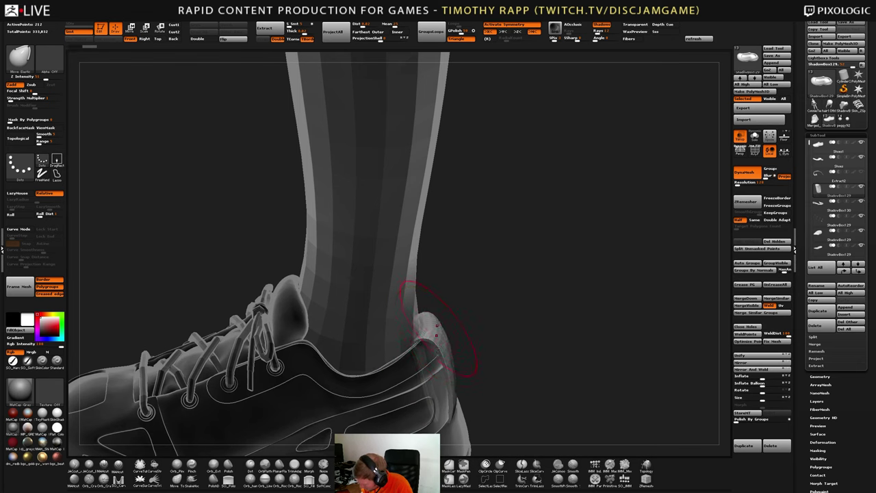
{"action": "key", "text": "ctrl+z"}
{"action": "right_click_drag", "start_coordinate": [441, 328], "coordinate": [430, 327]}
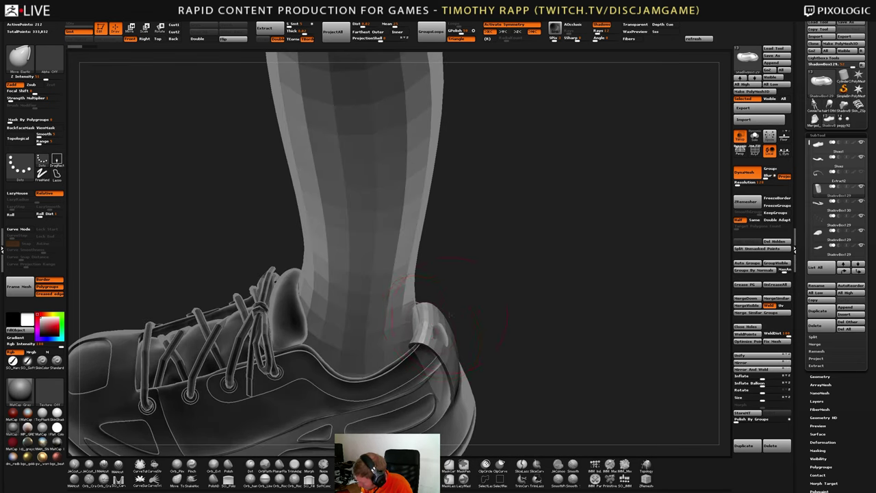
{"action": "left_click", "coordinate": [784, 151]}
{"action": "left_click_drag", "start_coordinate": [449, 330], "coordinate": [431, 329]}
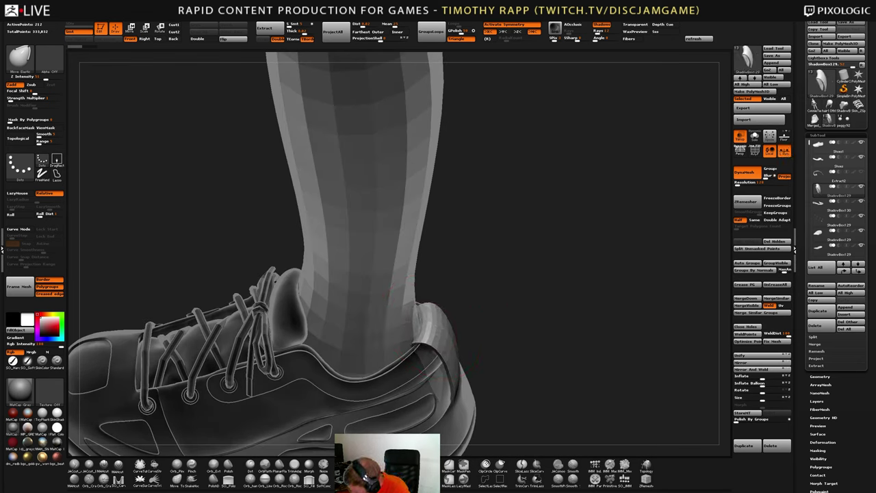
Select the collar strip, lower the Move Elastic brush's intensity, and show the strip's wireframe and polygroups around the heel
{"action": "right_click_drag", "start_coordinate": [442, 334], "coordinate": [547, 360]}
{"action": "left_click", "coordinate": [457, 362], "text": "alt"}
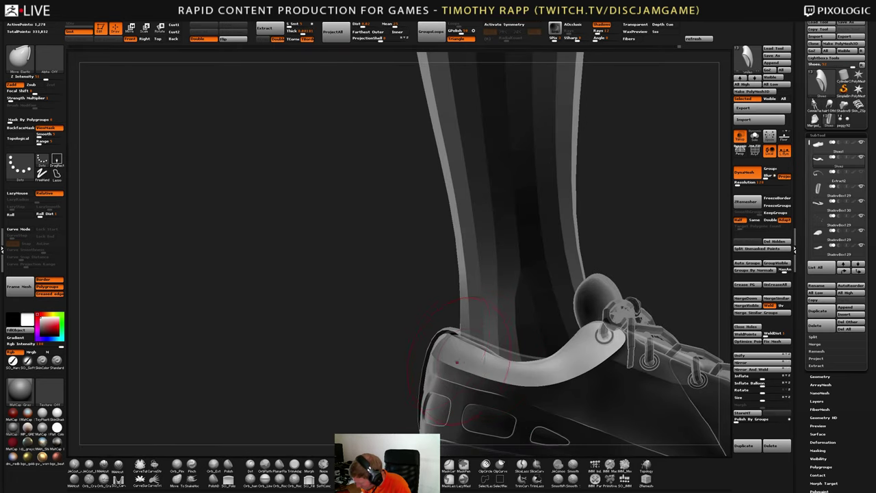
{"action": "mouse_move", "coordinate": [472, 342]}
{"action": "right_mouse_down"}
{"action": "mouse_move", "coordinate": [450, 361]}
{"action": "mouse_move", "coordinate": [472, 351]}
{"action": "mouse_move", "coordinate": [466, 337]}
{"action": "right_mouse_up"}
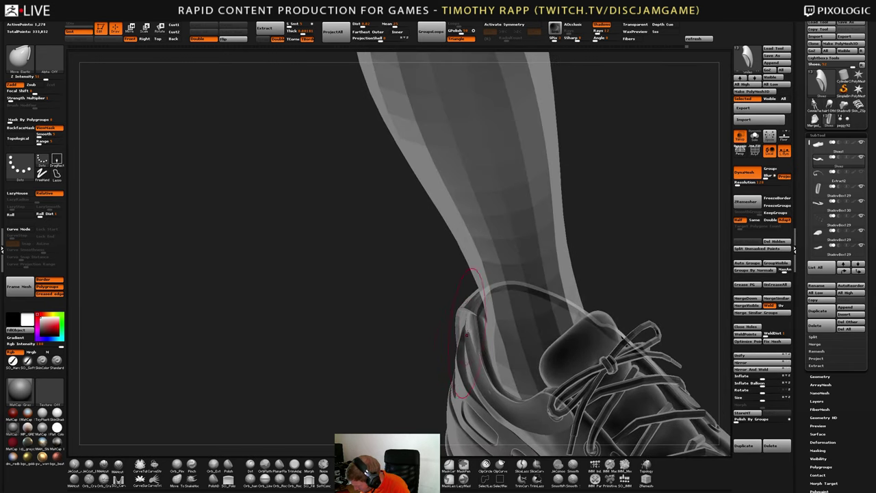
{"action": "right_click_drag", "start_coordinate": [474, 299], "coordinate": [494, 308]}
{"action": "right_click_drag", "start_coordinate": [494, 308], "coordinate": [494, 327], "text": "ctrl"}
{"action": "left_click_drag", "start_coordinate": [48, 78], "coordinate": [27, 77]}
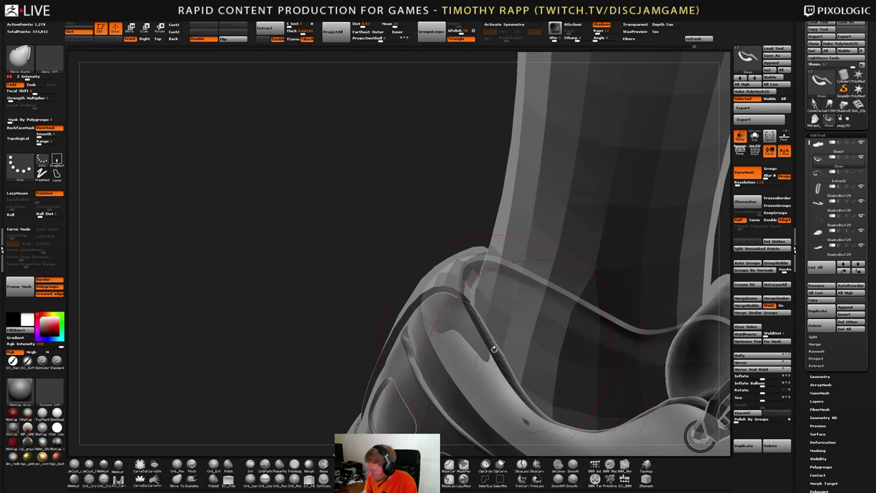
{"action": "mouse_move", "coordinate": [495, 351]}
{"action": "right_mouse_down"}
{"action": "mouse_move", "coordinate": [468, 328]}
{"action": "mouse_move", "coordinate": [470, 315]}
{"action": "right_mouse_up"}
{"action": "key", "text": "shift+f"}
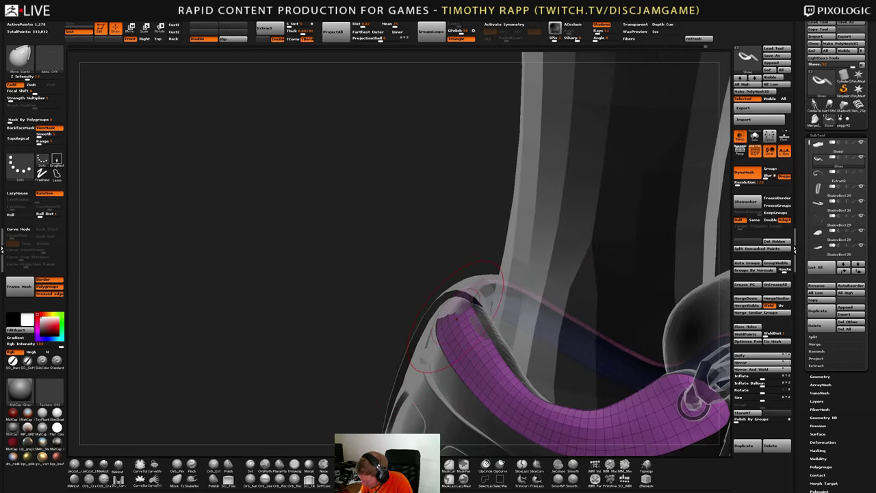
Reshape the collar strip's rear end with small Move Elastic strokes so it tucks under the heel tab
{"action": "left_click_drag", "start_coordinate": [454, 314], "coordinate": [453, 299]}
{"action": "right_click_drag", "start_coordinate": [453, 298], "coordinate": [455, 290]}
{"action": "left_click_drag", "start_coordinate": [455, 307], "coordinate": [453, 303]}
{"action": "mouse_move", "coordinate": [453, 303]}
{"action": "right_mouse_down"}
{"action": "mouse_move", "coordinate": [471, 305]}
{"action": "mouse_move", "coordinate": [450, 301]}
{"action": "right_mouse_up"}
{"action": "left_click_drag", "start_coordinate": [448, 299], "coordinate": [455, 297]}
{"action": "right_click_drag", "start_coordinate": [454, 297], "coordinate": [468, 317]}
{"action": "left_click_drag", "start_coordinate": [468, 318], "coordinate": [465, 313]}
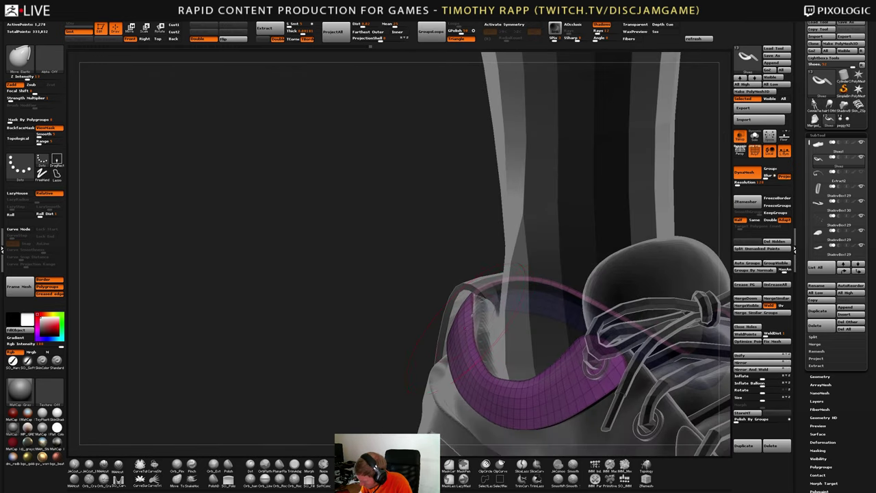
{"action": "mouse_move", "coordinate": [465, 313]}
{"action": "right_mouse_down"}
{"action": "mouse_move", "coordinate": [457, 335]}
{"action": "mouse_move", "coordinate": [449, 333]}
{"action": "right_mouse_up"}
{"action": "left_click_drag", "start_coordinate": [462, 337], "coordinate": [465, 331]}
{"action": "mouse_move", "coordinate": [466, 331]}
{"action": "right_mouse_down"}
{"action": "mouse_move", "coordinate": [492, 324]}
{"action": "mouse_move", "coordinate": [472, 315]}
{"action": "mouse_move", "coordinate": [490, 312]}
{"action": "right_mouse_up"}
{"action": "left_click_drag", "start_coordinate": [484, 309], "coordinate": [482, 306]}
{"action": "right_click_drag", "start_coordinate": [482, 306], "coordinate": [472, 317]}
Nudge the collar strip's edge beside the heel tab with the Move brush
{"action": "key", "text": "b"}
{"action": "key", "text": "m"}
{"action": "key", "text": "v"}
{"action": "left_click_drag", "start_coordinate": [472, 312], "coordinate": [475, 308]}
{"action": "right_click_drag", "start_coordinate": [475, 308], "coordinate": [474, 305]}
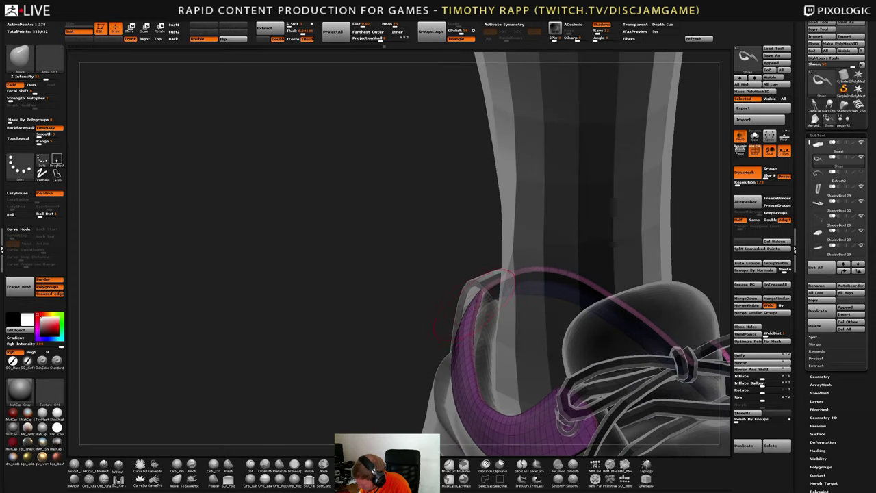
{"action": "left_click_drag", "start_coordinate": [472, 315], "coordinate": [471, 318]}
{"action": "right_click_drag", "start_coordinate": [470, 318], "coordinate": [470, 345]}
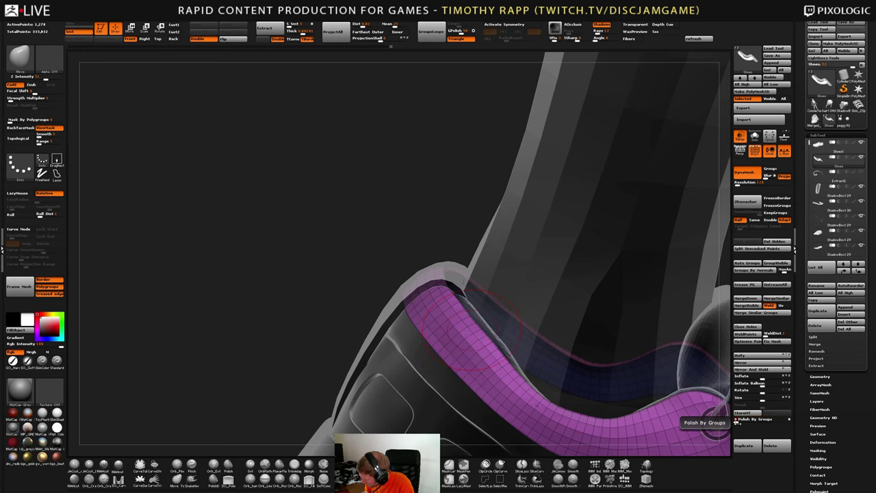
Return to Move Elastic, pull the collar strip's side along the ankle opening, and hide the wireframe
{"action": "mouse_move", "coordinate": [589, 404]}
{"action": "right_mouse_down"}
{"action": "mouse_move", "coordinate": [549, 412]}
{"action": "mouse_move", "coordinate": [525, 342]}
{"action": "right_mouse_up"}
{"action": "key", "text": "b"}
{"action": "key", "text": "m"}
{"action": "key", "text": "e"}
{"action": "key", "text": "s"}
{"action": "left_click_drag", "start_coordinate": [525, 336], "coordinate": [533, 329]}
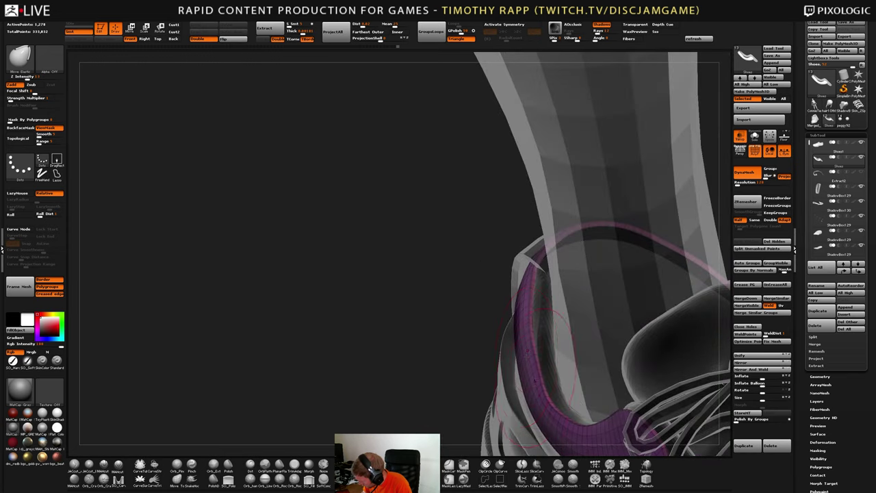
{"action": "mouse_move", "coordinate": [535, 328]}
{"action": "right_mouse_down"}
{"action": "mouse_move", "coordinate": [559, 347]}
{"action": "mouse_move", "coordinate": [545, 375]}
{"action": "mouse_move", "coordinate": [587, 366]}
{"action": "mouse_move", "coordinate": [602, 375]}
{"action": "right_mouse_up"}
{"action": "key", "text": "shift+f"}
{"action": "mouse_move", "coordinate": [527, 304]}
{"action": "right_mouse_down"}
{"action": "mouse_move", "coordinate": [513, 300]}
{"action": "mouse_move", "coordinate": [541, 342]}
{"action": "mouse_move", "coordinate": [606, 362]}
{"action": "mouse_move", "coordinate": [584, 358]}
{"action": "right_mouse_up"}
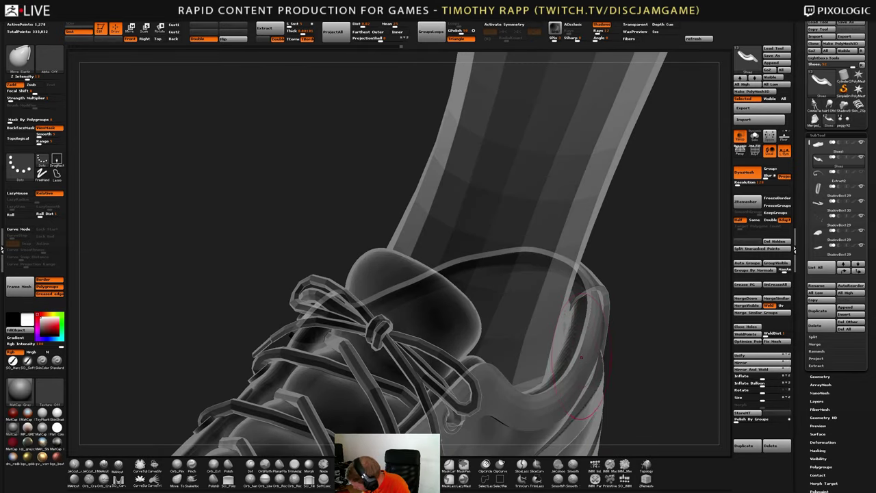
Adjust the collar strip near the heel on the opposite side of the shoe with Move Elastic strokes
{"action": "right_click_drag", "start_coordinate": [576, 352], "coordinate": [613, 354]}
{"action": "left_click_drag", "start_coordinate": [612, 353], "coordinate": [616, 331]}
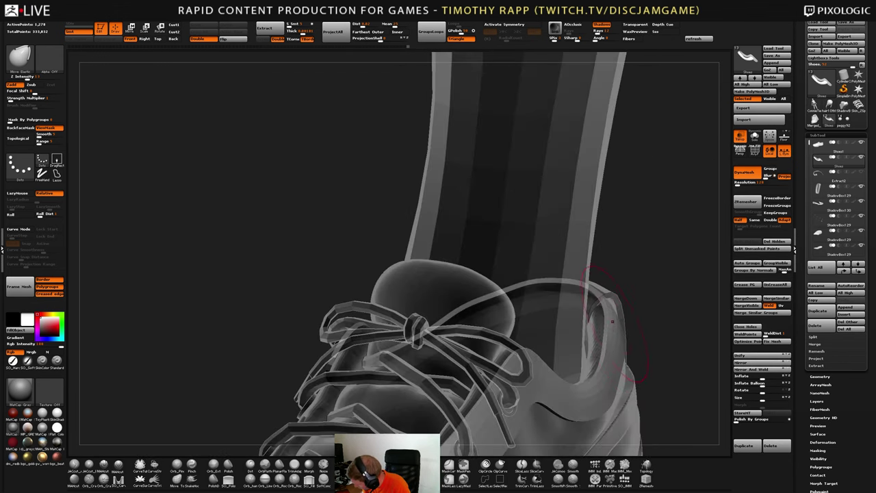
{"action": "right_click_drag", "start_coordinate": [612, 322], "coordinate": [612, 315]}
{"action": "left_click_drag", "start_coordinate": [615, 315], "coordinate": [624, 332]}
{"action": "right_click_drag", "start_coordinate": [643, 307], "coordinate": [661, 311]}
Turn off transparency and refine the collar strip's fit at the ankle with a Move Elastic stroke
{"action": "key", "text": "b"}
{"action": "key", "text": "m"}
{"action": "key", "text": "v"}
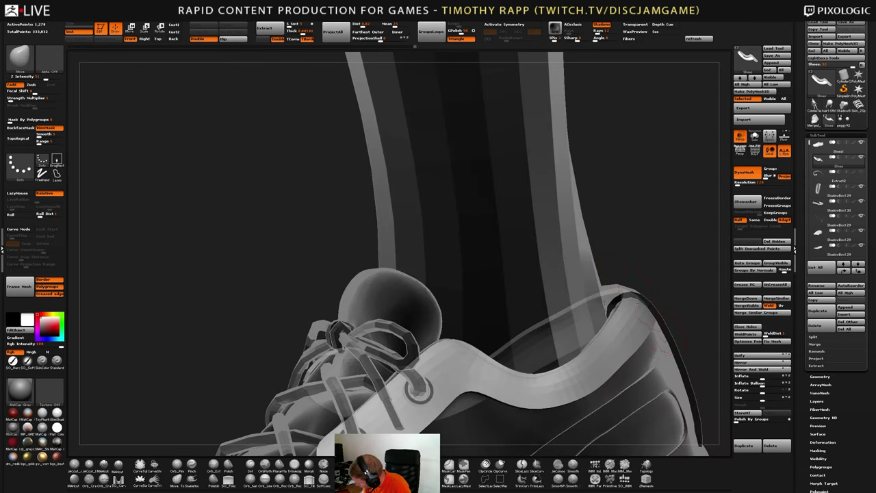
{"action": "mouse_move", "coordinate": [665, 342]}
{"action": "right_mouse_down"}
{"action": "mouse_move", "coordinate": [533, 336]}
{"action": "mouse_move", "coordinate": [542, 336]}
{"action": "mouse_move", "coordinate": [520, 350]}
{"action": "mouse_move", "coordinate": [539, 331]}
{"action": "mouse_move", "coordinate": [492, 267]}
{"action": "mouse_move", "coordinate": [540, 348]}
{"action": "mouse_move", "coordinate": [556, 356]}
{"action": "mouse_move", "coordinate": [561, 349]}
{"action": "right_mouse_up"}
{"action": "key", "text": "b"}
{"action": "key", "text": "m"}
{"action": "key", "text": "e"}
{"action": "left_click", "coordinate": [740, 137]}
{"action": "left_click_drag", "start_coordinate": [562, 350], "coordinate": [550, 337]}
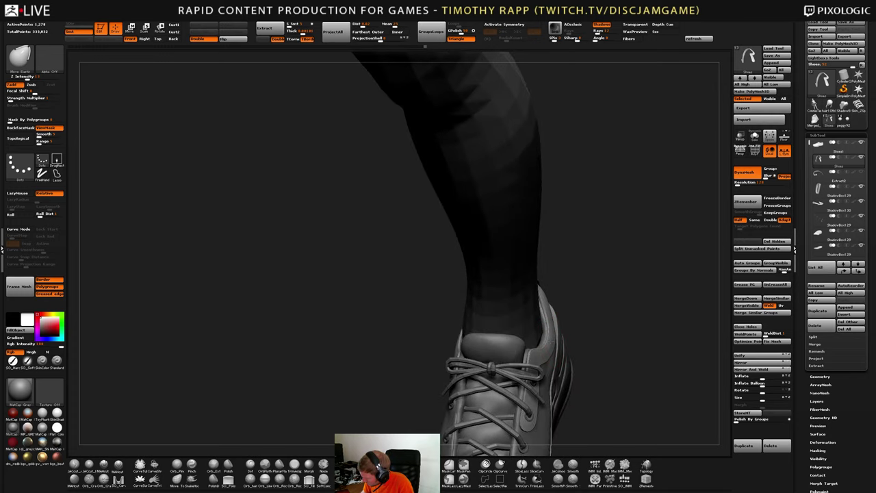
Resize the brush and even out the collar strip's curve between the ankle dip and the heel tab
{"action": "mouse_move", "coordinate": [549, 337]}
{"action": "right_mouse_down"}
{"action": "mouse_move", "coordinate": [527, 366]}
{"action": "mouse_move", "coordinate": [547, 362]}
{"action": "mouse_move", "coordinate": [546, 336]}
{"action": "mouse_move", "coordinate": [510, 326]}
{"action": "mouse_move", "coordinate": [552, 319]}
{"action": "mouse_move", "coordinate": [472, 327]}
{"action": "mouse_move", "coordinate": [479, 369]}
{"action": "right_mouse_up"}
{"action": "right_click_drag", "start_coordinate": [660, 304], "coordinate": [613, 315]}
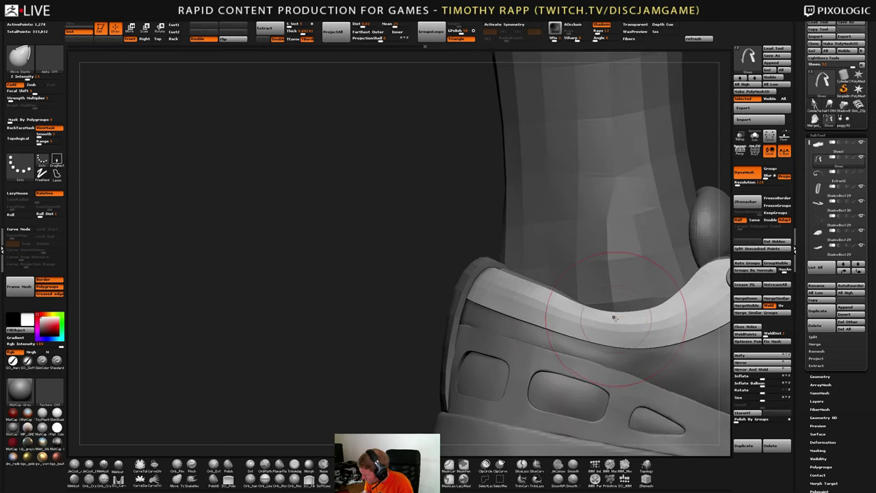
{"action": "key", "text": "s"}
{"action": "left_click_drag", "start_coordinate": [612, 315], "coordinate": [591, 317]}
{"action": "left_click_drag", "start_coordinate": [546, 294], "coordinate": [551, 303]}
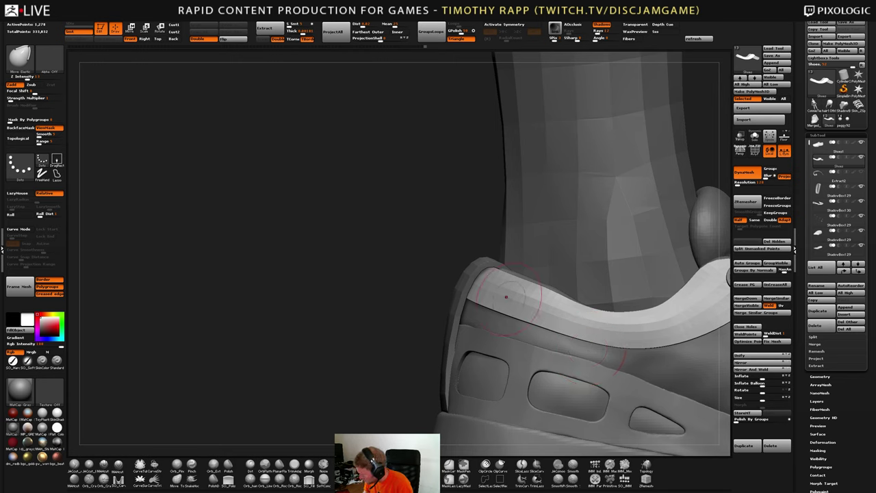
Select the heel tab and push its upper inner edge toward the ankle with the Move brush
{"action": "right_click_drag", "start_coordinate": [504, 287], "coordinate": [464, 297]}
{"action": "left_click", "coordinate": [469, 282], "text": "alt"}
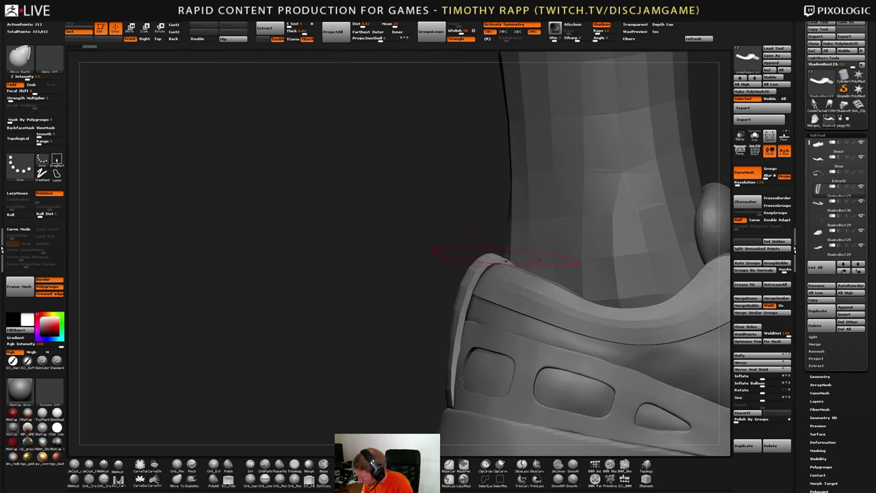
{"action": "key", "text": "b"}
{"action": "key", "text": "m"}
{"action": "key", "text": "v"}
{"action": "left_click_drag", "start_coordinate": [504, 263], "coordinate": [510, 261]}
{"action": "right_click_drag", "start_coordinate": [510, 261], "coordinate": [511, 266]}
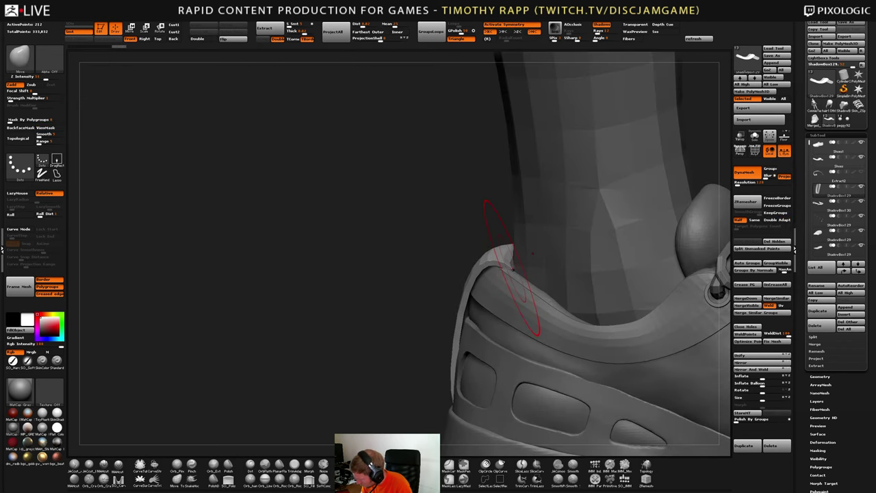
Pull the heel strap's folded upper end closer around the back of the shoe collar with the Move brush and save the project
{"action": "left_click_drag", "start_coordinate": [511, 266], "coordinate": [513, 263]}
{"action": "right_click_drag", "start_coordinate": [517, 267], "coordinate": [498, 257]}
{"action": "left_click_drag", "start_coordinate": [502, 253], "coordinate": [496, 251]}
{"action": "mouse_move", "coordinate": [496, 251]}
{"action": "right_mouse_down"}
{"action": "mouse_move", "coordinate": [498, 259]}
{"action": "mouse_move", "coordinate": [503, 252]}
{"action": "right_mouse_up"}
{"action": "left_click_drag", "start_coordinate": [503, 252], "coordinate": [500, 250]}
{"action": "mouse_move", "coordinate": [499, 250]}
{"action": "right_mouse_down"}
{"action": "mouse_move", "coordinate": [512, 239]}
{"action": "mouse_move", "coordinate": [518, 315]}
{"action": "mouse_move", "coordinate": [538, 281]}
{"action": "mouse_move", "coordinate": [515, 316]}
{"action": "mouse_move", "coordinate": [503, 295]}
{"action": "right_mouse_up"}
{"action": "right_click_drag", "start_coordinate": [503, 296], "coordinate": [476, 299], "text": "ctrl"}
{"action": "left_click_drag", "start_coordinate": [473, 295], "coordinate": [459, 304]}
{"action": "right_click_drag", "start_coordinate": [458, 305], "coordinate": [401, 335]}
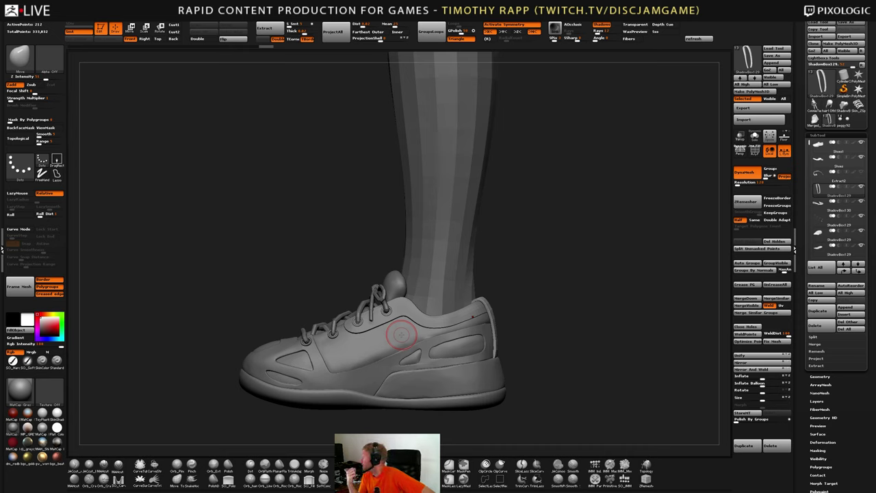
{"action": "key", "text": "ctrl+s"}
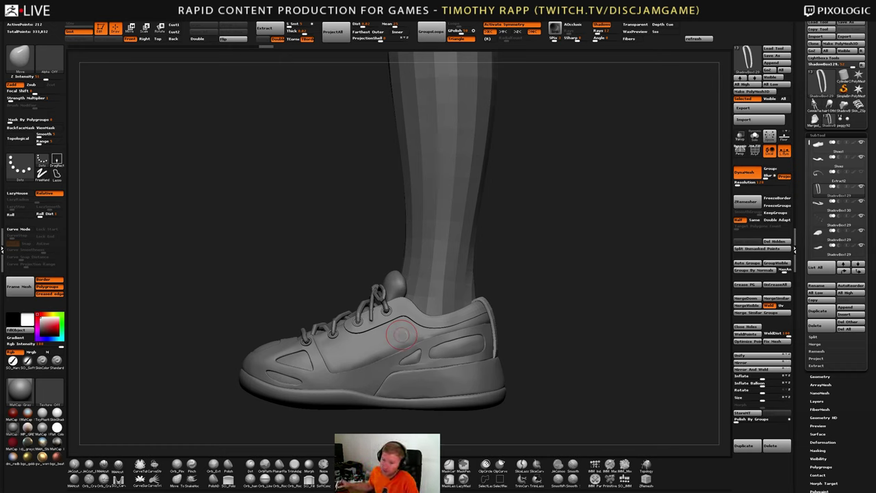
Select the collar piece and reshape its front end around the top lace eyelet with the Move brush
{"action": "right_click_drag", "start_coordinate": [466, 362], "coordinate": [625, 424]}
{"action": "right_click_drag", "start_coordinate": [573, 411], "coordinate": [561, 346], "text": "ctrl"}
{"action": "left_click", "coordinate": [565, 374], "text": "alt"}
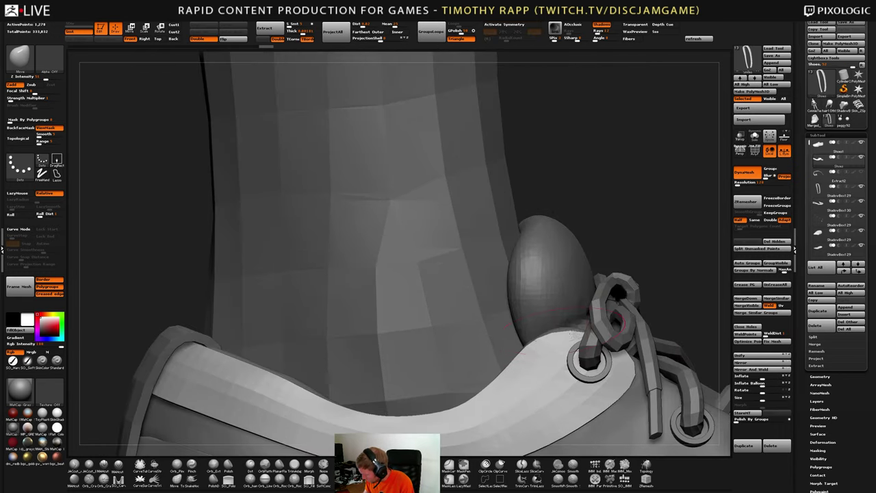
{"action": "left_click_drag", "start_coordinate": [553, 339], "coordinate": [554, 334]}
{"action": "mouse_move", "coordinate": [556, 336]}
{"action": "right_mouse_down"}
{"action": "mouse_move", "coordinate": [602, 340]}
{"action": "mouse_move", "coordinate": [452, 337]}
{"action": "mouse_move", "coordinate": [602, 353]}
{"action": "right_mouse_up"}
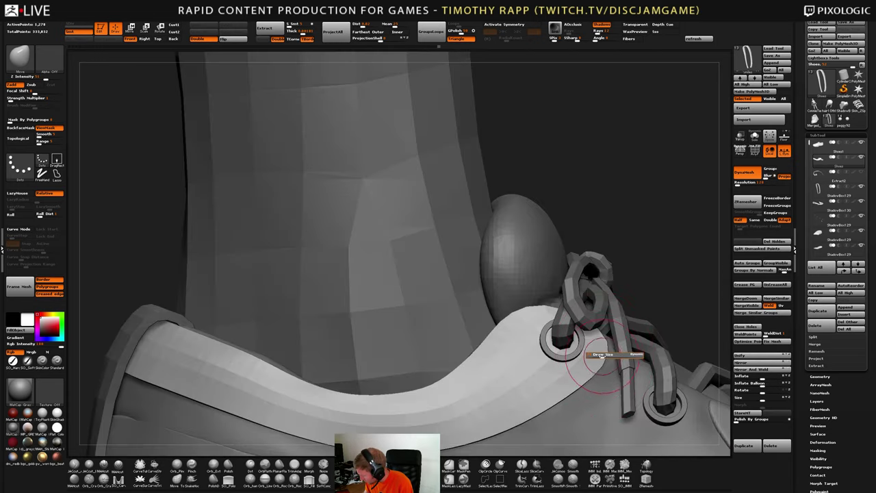
{"action": "left_click_drag", "start_coordinate": [602, 356], "coordinate": [595, 355]}
{"action": "right_click_drag", "start_coordinate": [600, 352], "coordinate": [534, 351]}
{"action": "left_click_drag", "start_coordinate": [590, 352], "coordinate": [592, 349]}
{"action": "mouse_move", "coordinate": [540, 348]}
{"action": "right_mouse_down"}
{"action": "mouse_move", "coordinate": [611, 351]}
{"action": "mouse_move", "coordinate": [510, 351]}
{"action": "mouse_move", "coordinate": [622, 350]}
{"action": "mouse_move", "coordinate": [626, 387]}
{"action": "right_mouse_up"}
{"action": "mouse_move", "coordinate": [568, 349]}
{"action": "right_mouse_down"}
{"action": "mouse_move", "coordinate": [609, 342]}
{"action": "mouse_move", "coordinate": [592, 325]}
{"action": "right_mouse_up"}
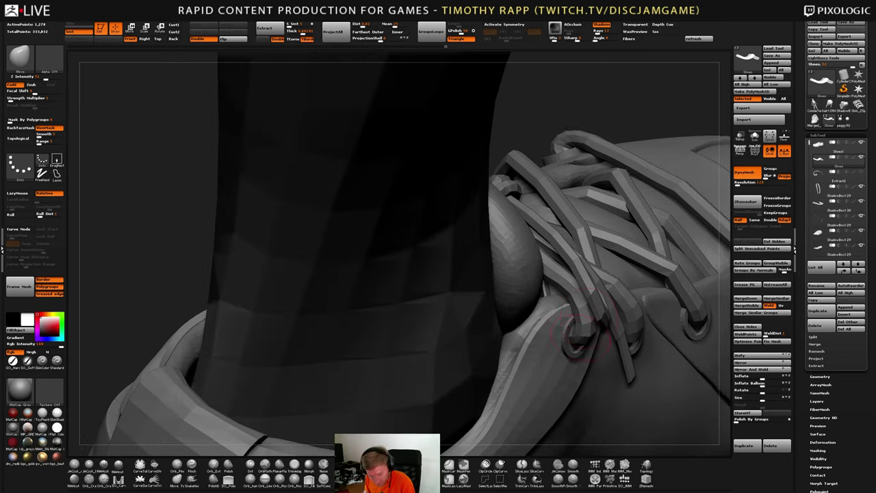
Switch to the Move Elastic brush and pull the collar's front end into shape beside the top eyelet
{"action": "key", "text": "b"}
{"action": "key", "text": "m"}
{"action": "key", "text": "e"}
{"action": "key", "text": "s"}
{"action": "left_click_drag", "start_coordinate": [559, 336], "coordinate": [569, 336]}
{"action": "left_click_drag", "start_coordinate": [572, 333], "coordinate": [567, 335]}
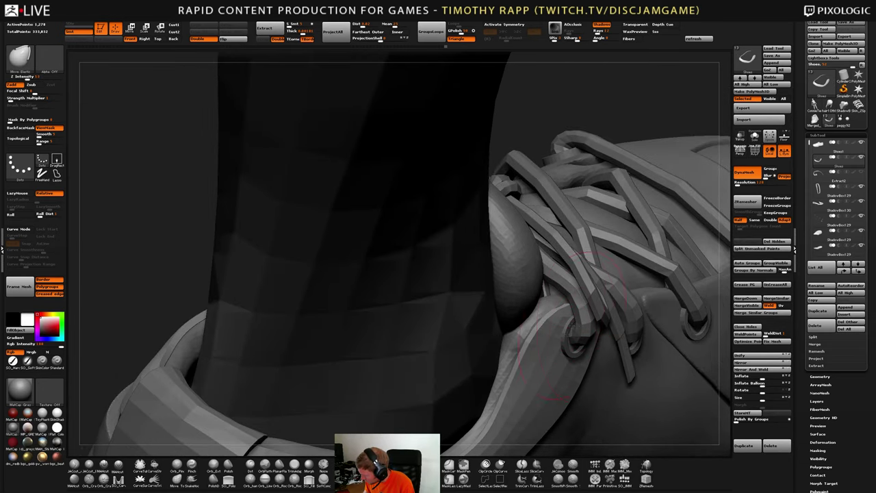
{"action": "right_click_drag", "start_coordinate": [571, 327], "coordinate": [537, 297]}
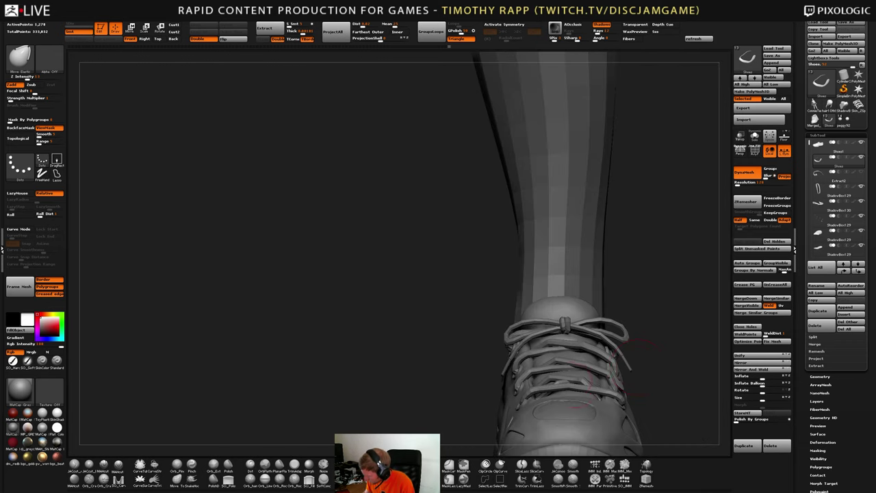
Examine the shoe and leg from the front and side, checking how the laces and collar fit around the ankle
{"action": "left_click_drag", "start_coordinate": [639, 366], "coordinate": [559, 369]}
{"action": "right_click_drag", "start_coordinate": [558, 370], "coordinate": [533, 367]}
{"action": "right_click_drag", "start_coordinate": [638, 374], "coordinate": [553, 396]}
{"action": "right_click_drag", "start_coordinate": [553, 396], "coordinate": [527, 387]}
{"action": "right_click_drag", "start_coordinate": [527, 387], "coordinate": [576, 381]}
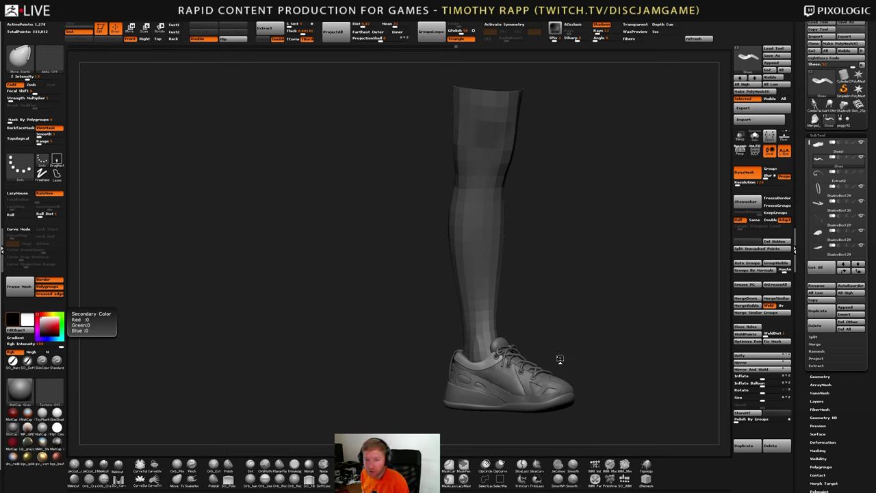
{"action": "mouse_move", "coordinate": [608, 356]}
{"action": "left_mouse_down"}
{"action": "mouse_move", "coordinate": [605, 362]}
{"action": "mouse_move", "coordinate": [615, 352]}
{"action": "mouse_move", "coordinate": [569, 355]}
{"action": "left_mouse_up"}
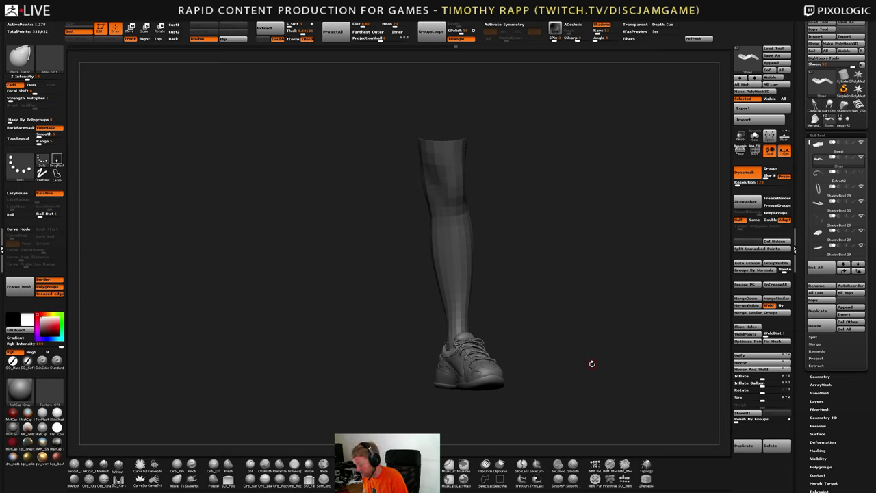
{"action": "left_click_drag", "start_coordinate": [592, 363], "coordinate": [461, 377]}
{"action": "left_click", "coordinate": [479, 387], "text": "alt"}
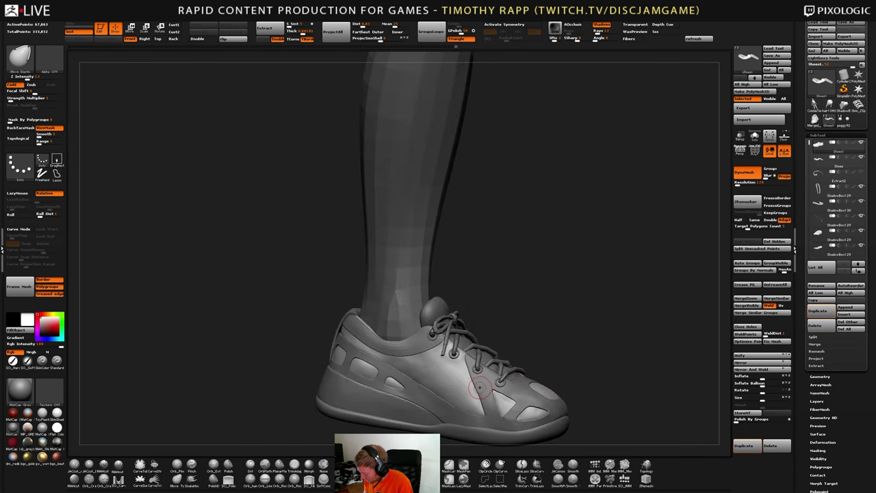
{"action": "left_click_drag", "start_coordinate": [591, 370], "coordinate": [484, 391]}
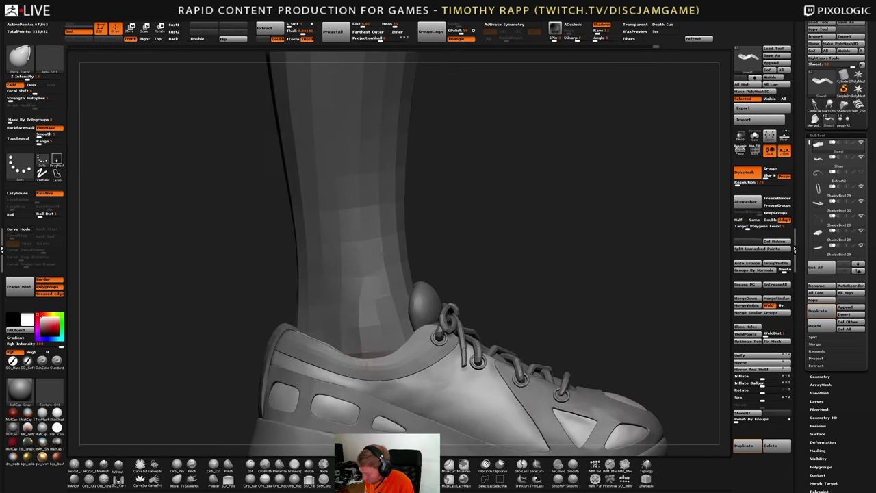
{"action": "right_click_drag", "start_coordinate": [366, 354], "coordinate": [384, 386]}
{"action": "mouse_move", "coordinate": [359, 344]}
{"action": "right_mouse_down"}
{"action": "mouse_move", "coordinate": [340, 381]}
{"action": "mouse_move", "coordinate": [306, 364]}
{"action": "mouse_move", "coordinate": [365, 344]}
{"action": "mouse_move", "coordinate": [353, 354]}
{"action": "mouse_move", "coordinate": [367, 372]}
{"action": "mouse_move", "coordinate": [351, 366]}
{"action": "right_mouse_up"}
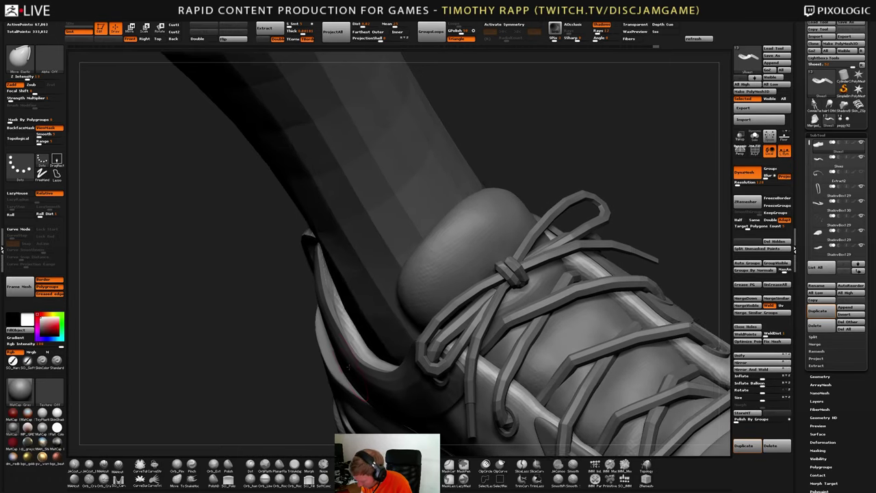
Select the collar, adjust the brush size and pull its side edge along the ankle opening into shape
{"action": "left_click", "coordinate": [352, 366], "text": "alt"}
{"action": "left_click_drag", "start_coordinate": [352, 364], "coordinate": [348, 344]}
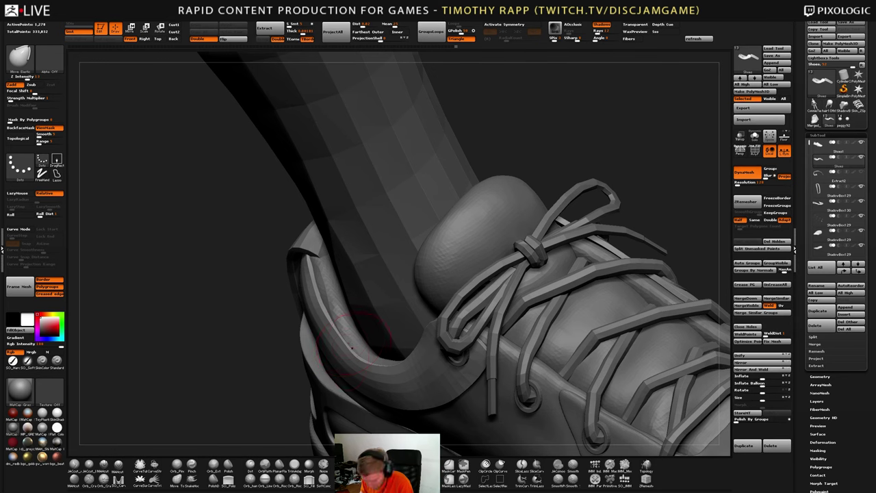
{"action": "key", "text": "s"}
{"action": "right_click_drag", "start_coordinate": [366, 346], "coordinate": [342, 353]}
{"action": "mouse_move", "coordinate": [333, 320]}
{"action": "right_mouse_down"}
{"action": "mouse_move", "coordinate": [366, 325]}
{"action": "mouse_move", "coordinate": [367, 356]}
{"action": "mouse_move", "coordinate": [331, 334]}
{"action": "right_mouse_up"}
{"action": "left_click_drag", "start_coordinate": [330, 334], "coordinate": [350, 266]}
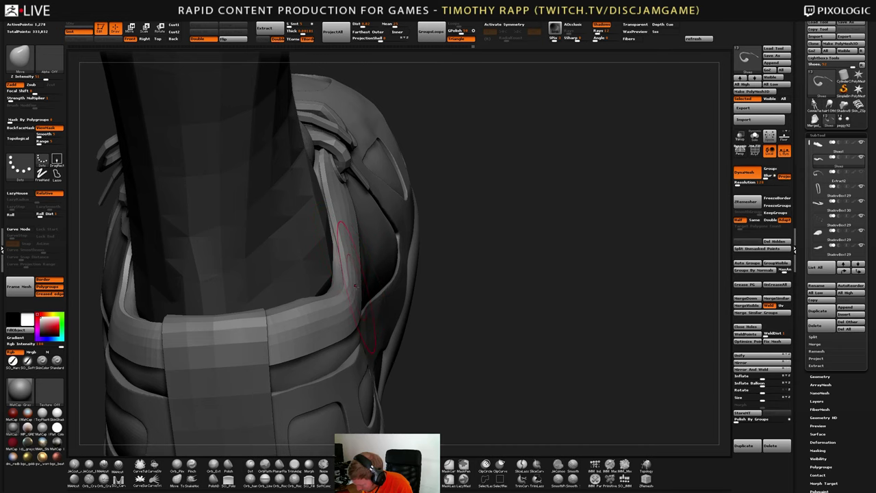
Raise the collar's front end below the laces with the Move brush, working from behind the heel
{"action": "mouse_move", "coordinate": [358, 266]}
{"action": "right_mouse_down"}
{"action": "mouse_move", "coordinate": [301, 250]}
{"action": "mouse_move", "coordinate": [383, 255]}
{"action": "mouse_move", "coordinate": [346, 275]}
{"action": "right_mouse_up"}
{"action": "right_click_drag", "start_coordinate": [403, 305], "coordinate": [342, 312]}
{"action": "right_click_drag", "start_coordinate": [440, 277], "coordinate": [470, 282]}
{"action": "left_click_drag", "start_coordinate": [469, 280], "coordinate": [463, 252]}
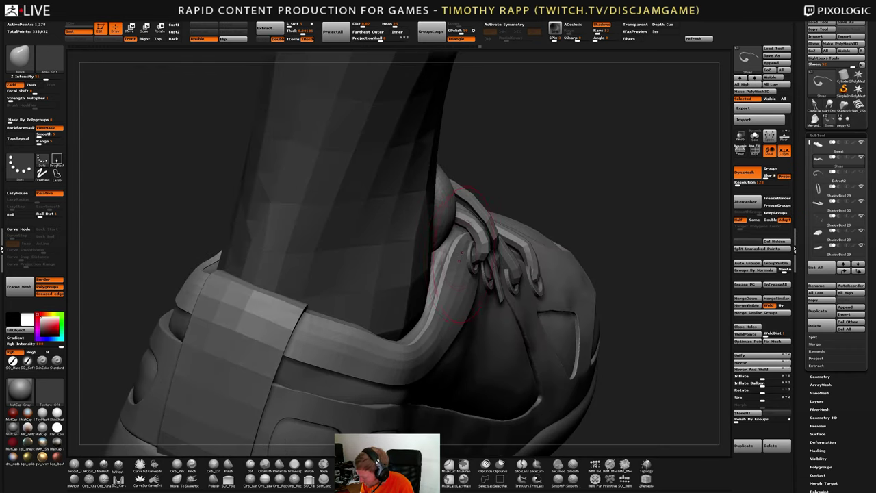
{"action": "right_click_drag", "start_coordinate": [472, 271], "coordinate": [446, 366]}
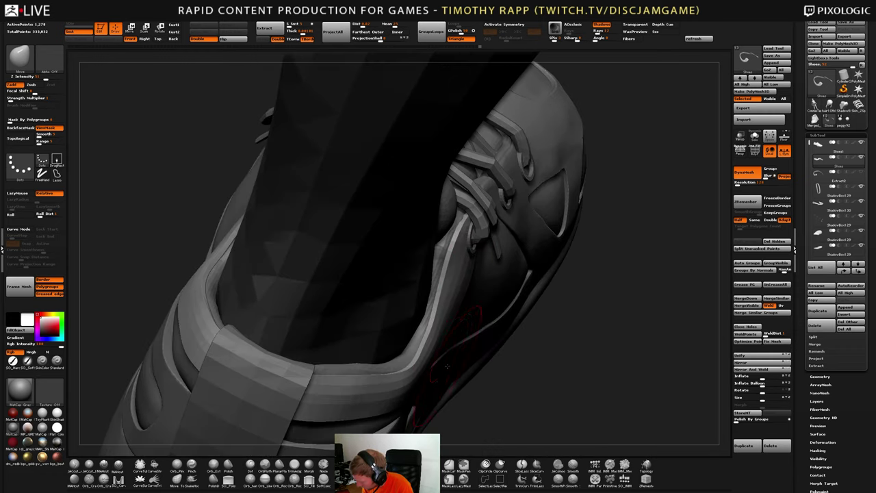
Select the shoe upper, enlarge the brush and fit its lining beneath the collar around the ankle opening
{"action": "left_click", "coordinate": [457, 327], "text": "alt"}
{"action": "right_click_drag", "start_coordinate": [457, 327], "coordinate": [287, 273]}
{"action": "key", "text": "]"}
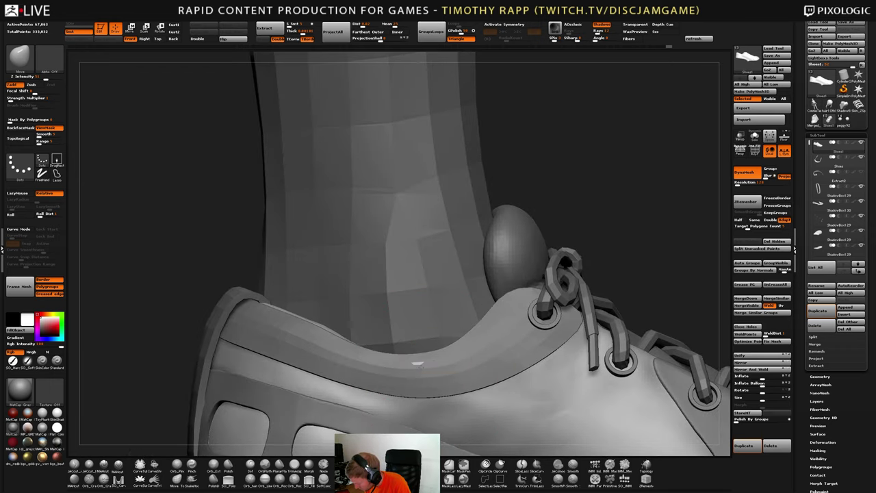
{"action": "right_click_drag", "start_coordinate": [422, 370], "coordinate": [489, 356]}
{"action": "right_click_drag", "start_coordinate": [383, 361], "coordinate": [364, 348]}
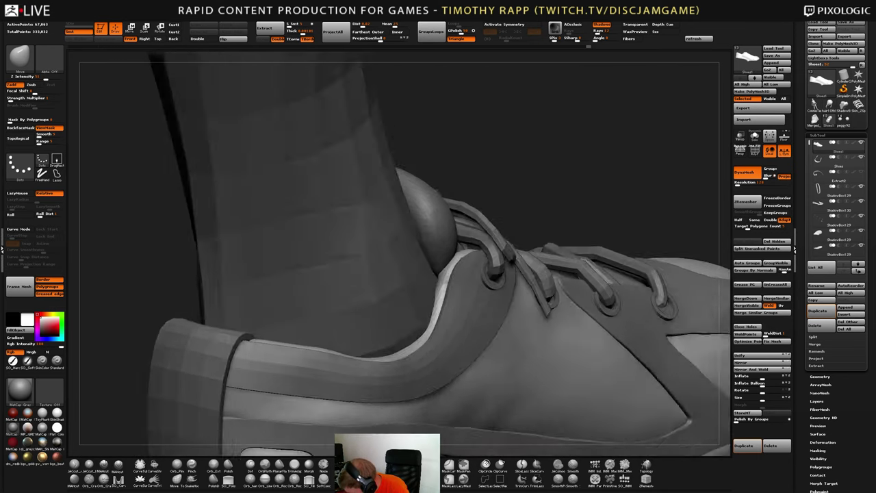
{"action": "mouse_move", "coordinate": [427, 379]}
{"action": "right_mouse_down"}
{"action": "mouse_move", "coordinate": [449, 331]}
{"action": "mouse_move", "coordinate": [480, 369]}
{"action": "mouse_move", "coordinate": [443, 384]}
{"action": "mouse_move", "coordinate": [403, 383]}
{"action": "mouse_move", "coordinate": [448, 403]}
{"action": "mouse_move", "coordinate": [434, 424]}
{"action": "mouse_move", "coordinate": [384, 410]}
{"action": "right_mouse_up"}
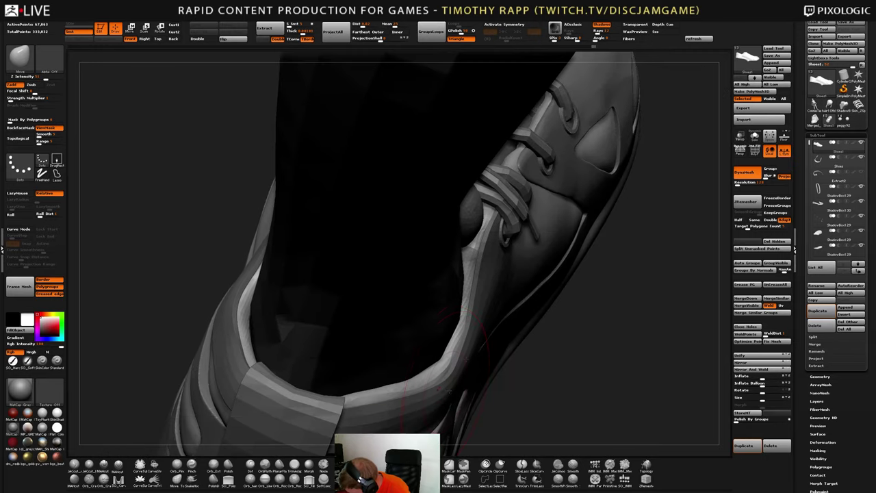
{"action": "left_click", "coordinate": [452, 387], "text": "alt"}
{"action": "right_click_drag", "start_coordinate": [452, 386], "coordinate": [455, 355]}
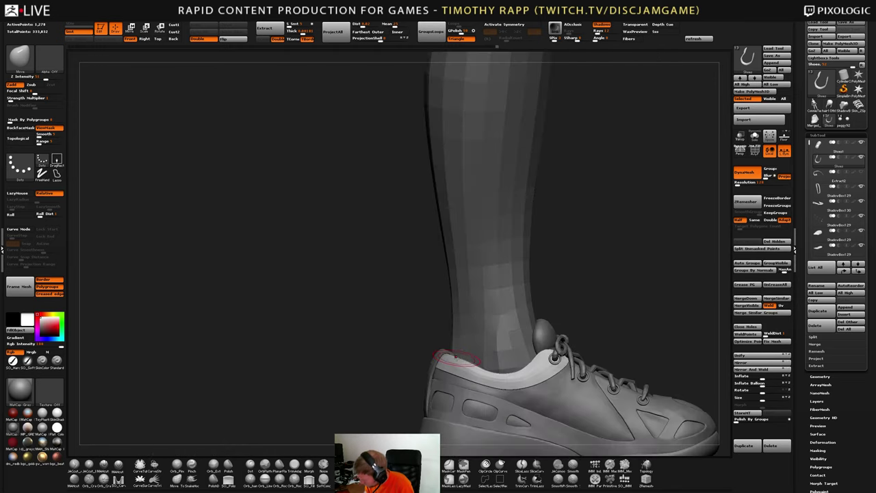
Select the side panel with the cutouts and pull its upper heel corner upward with the Move Elastic brush
{"action": "right_click_drag", "start_coordinate": [570, 381], "coordinate": [609, 381]}
{"action": "left_click", "coordinate": [545, 409], "text": "alt"}
{"action": "key", "text": "ctrl+shift+d"}
{"action": "mouse_move", "coordinate": [523, 380]}
{"action": "right_mouse_down"}
{"action": "mouse_move", "coordinate": [547, 377]}
{"action": "mouse_move", "coordinate": [505, 374]}
{"action": "mouse_move", "coordinate": [514, 368]}
{"action": "mouse_move", "coordinate": [474, 347]}
{"action": "right_mouse_up"}
{"action": "left_click", "coordinate": [492, 362], "text": "alt"}
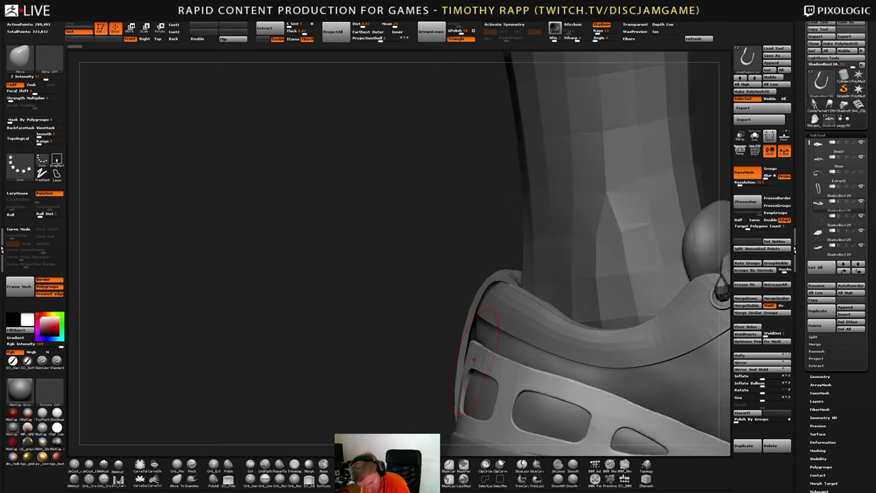
{"action": "key", "text": "b"}
{"action": "key", "text": "m"}
{"action": "key", "text": "e"}
{"action": "left_click_drag", "start_coordinate": [473, 362], "coordinate": [470, 346]}
{"action": "right_click_drag", "start_coordinate": [470, 345], "coordinate": [468, 350]}
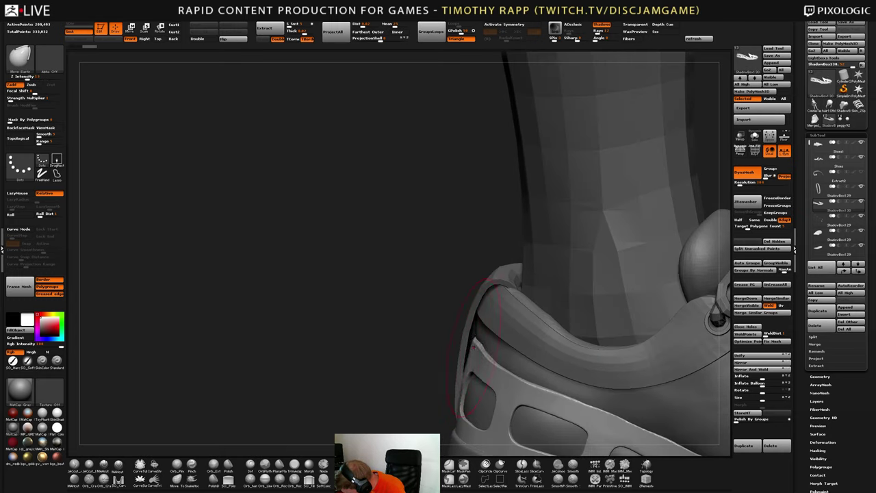
Switch to the Move brush and nudge the side panel's upper heel corner up against the heel strap
{"action": "right_click_drag", "start_coordinate": [489, 367], "coordinate": [487, 380]}
{"action": "key", "text": "b"}
{"action": "key", "text": "m"}
{"action": "key", "text": "v"}
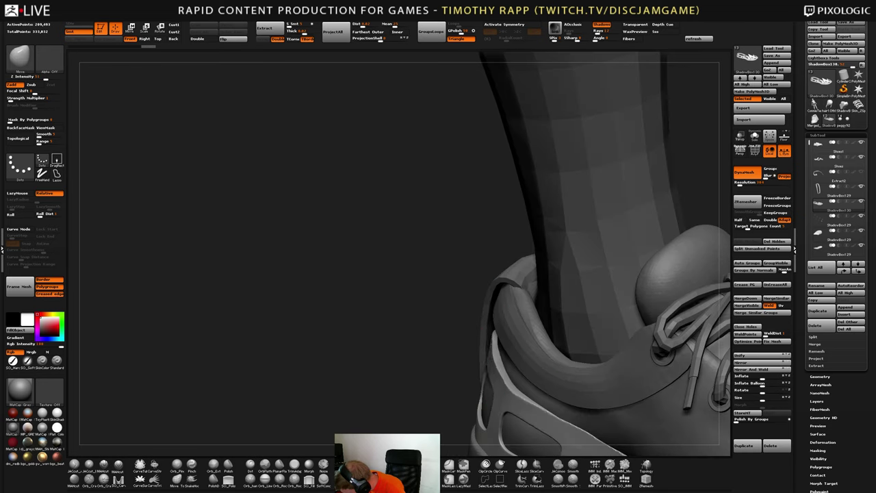
{"action": "left_click_drag", "start_coordinate": [487, 377], "coordinate": [489, 369]}
{"action": "right_click_drag", "start_coordinate": [488, 370], "coordinate": [501, 360]}
{"action": "left_click_drag", "start_coordinate": [479, 363], "coordinate": [478, 357]}
{"action": "mouse_move", "coordinate": [461, 362]}
{"action": "right_mouse_down"}
{"action": "mouse_move", "coordinate": [470, 352]}
{"action": "mouse_move", "coordinate": [460, 347]}
{"action": "right_mouse_up"}
{"action": "left_click_drag", "start_coordinate": [462, 339], "coordinate": [464, 335]}
Tuck the side panel's heel corner under the strap on the opposite side of the shoe
{"action": "mouse_move", "coordinate": [464, 335]}
{"action": "right_mouse_down"}
{"action": "mouse_move", "coordinate": [479, 346]}
{"action": "mouse_move", "coordinate": [433, 352]}
{"action": "mouse_move", "coordinate": [442, 358]}
{"action": "mouse_move", "coordinate": [434, 335]}
{"action": "mouse_move", "coordinate": [390, 348]}
{"action": "mouse_move", "coordinate": [411, 366]}
{"action": "mouse_move", "coordinate": [436, 358]}
{"action": "mouse_move", "coordinate": [419, 356]}
{"action": "mouse_move", "coordinate": [432, 357]}
{"action": "mouse_move", "coordinate": [440, 340]}
{"action": "right_mouse_up"}
{"action": "left_click", "coordinate": [420, 355], "text": "alt"}
{"action": "left_click", "coordinate": [435, 342], "text": "alt"}
{"action": "left_click_drag", "start_coordinate": [427, 339], "coordinate": [433, 335]}
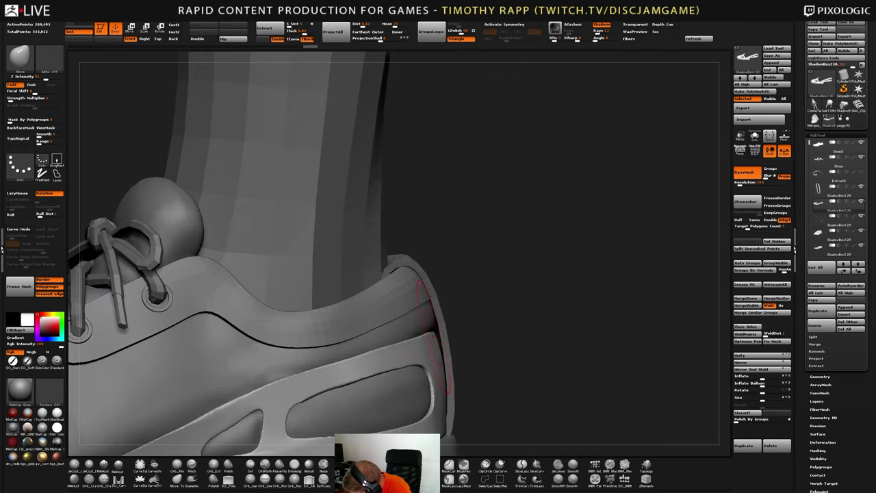
{"action": "right_click_drag", "start_coordinate": [434, 336], "coordinate": [442, 335]}
{"action": "left_click_drag", "start_coordinate": [441, 334], "coordinate": [438, 332]}
{"action": "mouse_move", "coordinate": [441, 330]}
{"action": "right_mouse_down"}
{"action": "mouse_move", "coordinate": [432, 331]}
{"action": "mouse_move", "coordinate": [432, 349]}
{"action": "mouse_move", "coordinate": [432, 332]}
{"action": "right_mouse_up"}
Return to the first side and extend the side panel's rear corner beneath the heel strap using a resized brush
{"action": "right_click_drag", "start_coordinate": [433, 331], "coordinate": [450, 350], "text": "alt"}
{"action": "right_click_drag", "start_coordinate": [416, 290], "coordinate": [414, 310]}
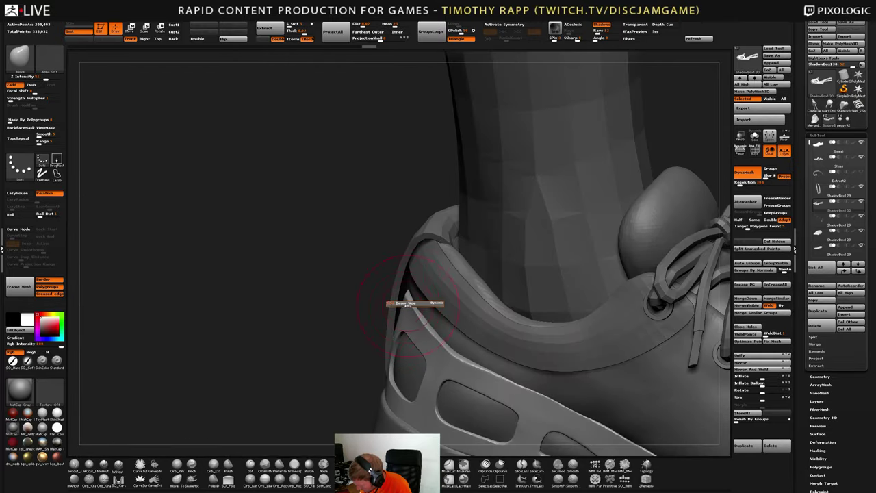
{"action": "left_click_drag", "start_coordinate": [407, 305], "coordinate": [402, 304]}
{"action": "right_click_drag", "start_coordinate": [407, 316], "coordinate": [417, 305]}
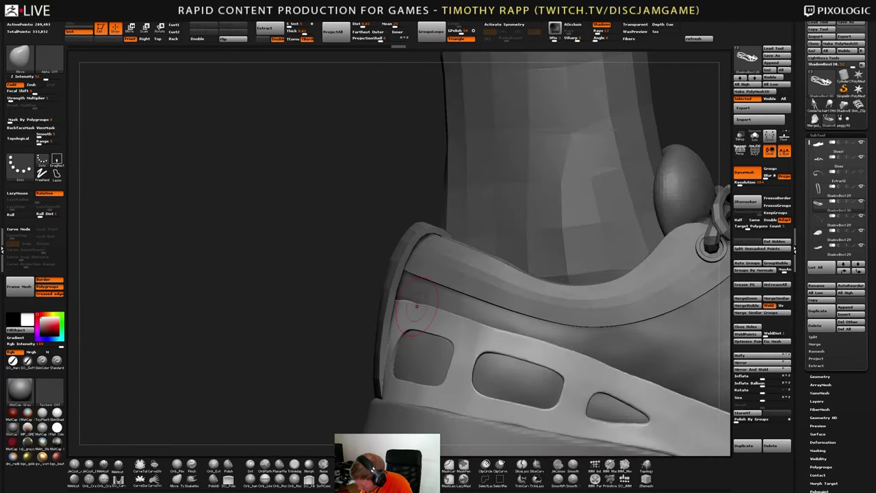
Select the heel strap, check its fit from the side and behind, and save the project
{"action": "left_click", "coordinate": [383, 370], "text": "alt"}
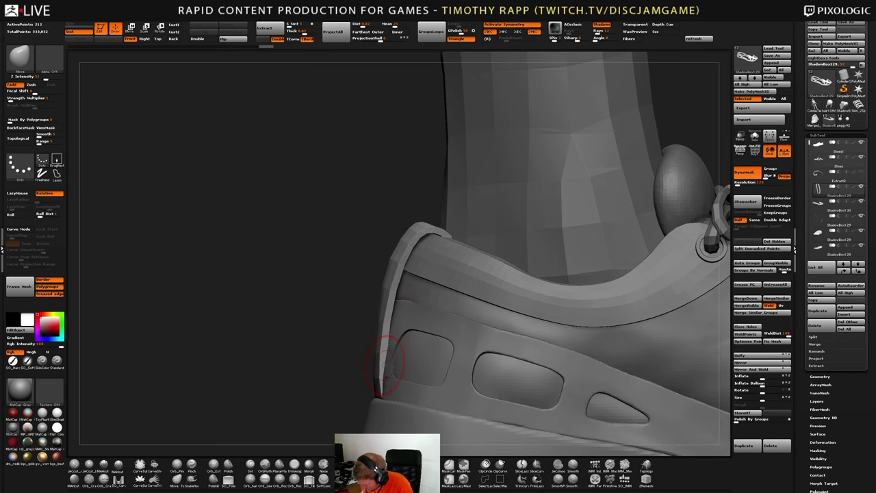
{"action": "mouse_move", "coordinate": [345, 379]}
{"action": "right_mouse_down"}
{"action": "mouse_move", "coordinate": [386, 368]}
{"action": "mouse_move", "coordinate": [382, 375]}
{"action": "mouse_move", "coordinate": [388, 342]}
{"action": "right_mouse_up"}
{"action": "right_click_drag", "start_coordinate": [316, 338], "coordinate": [337, 333]}
{"action": "mouse_move", "coordinate": [339, 297]}
{"action": "right_mouse_down", "text": "alt"}
{"action": "mouse_move", "coordinate": [353, 355]}
{"action": "mouse_move", "coordinate": [321, 351]}
{"action": "mouse_move", "coordinate": [346, 325]}
{"action": "mouse_move", "coordinate": [307, 312]}
{"action": "right_mouse_up", "text": "alt"}
{"action": "right_click_drag", "start_coordinate": [438, 321], "coordinate": [479, 363], "text": "ctrl"}
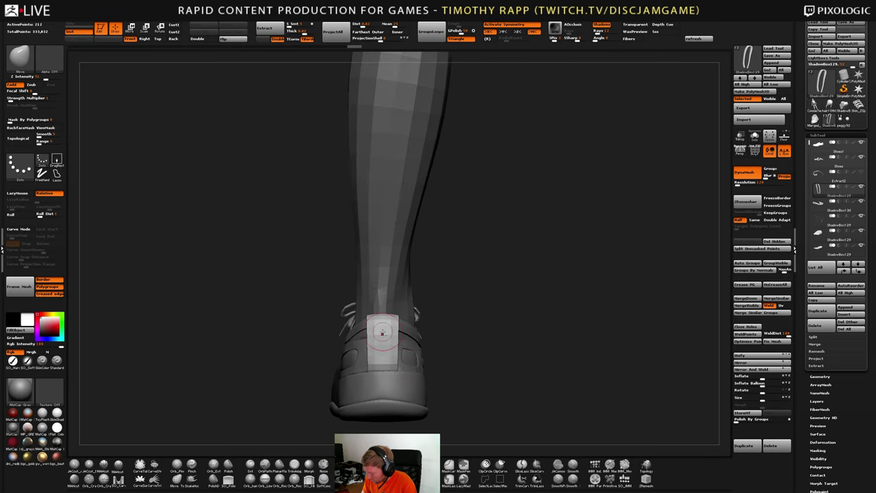
{"action": "right_click_drag", "start_coordinate": [381, 333], "coordinate": [443, 347], "text": "ctrl"}
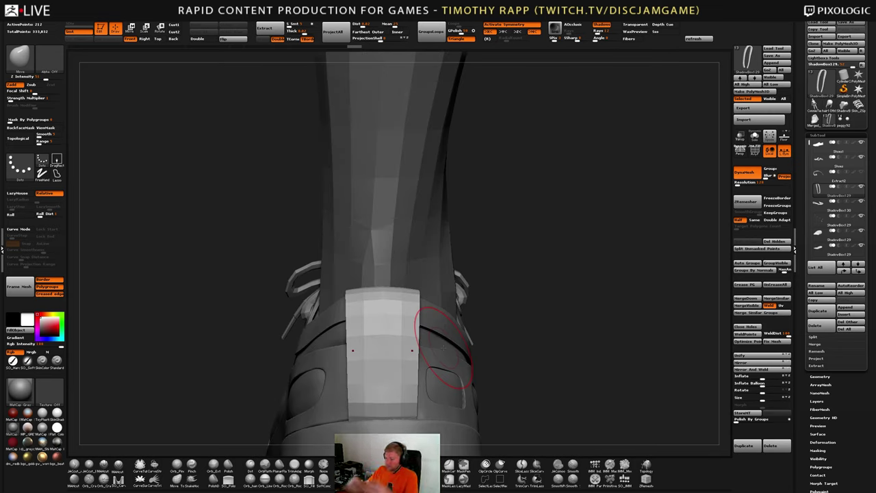
{"action": "right_click_drag", "start_coordinate": [478, 355], "coordinate": [429, 369], "text": "ctrl"}
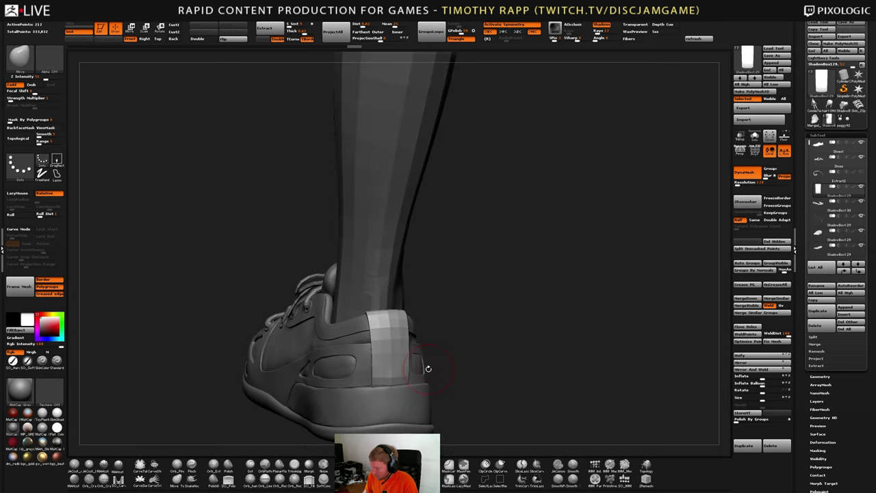
{"action": "key", "text": "ctrl+s"}
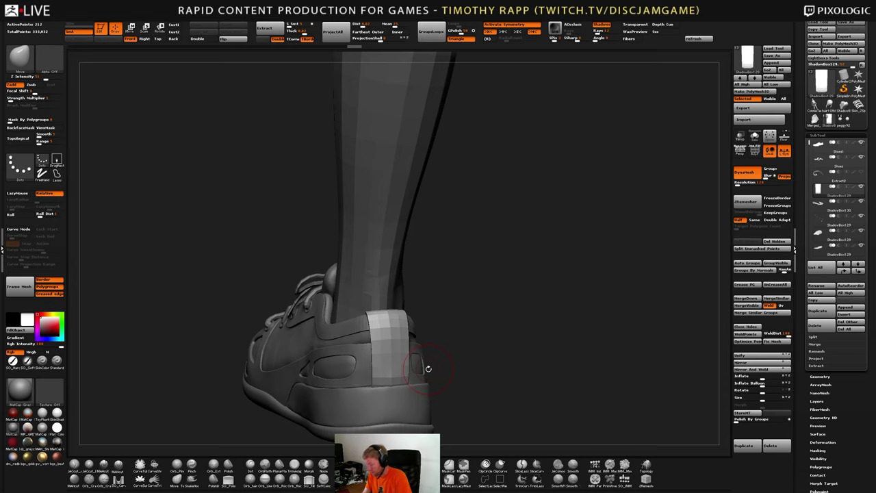
Try subdividing the heel strap to smooth it and undo the subdivision
{"action": "right_click_drag", "start_coordinate": [428, 368], "coordinate": [438, 388]}
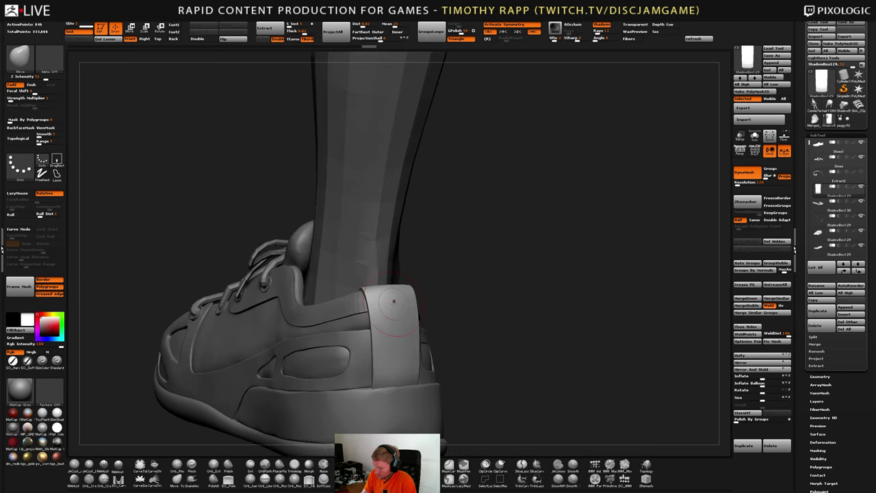
{"action": "right_click_drag", "start_coordinate": [393, 301], "coordinate": [405, 348]}
{"action": "key", "text": "ctrl+d"}
{"action": "key", "text": "ctrl+z"}
{"action": "key", "text": "ctrl+z"}
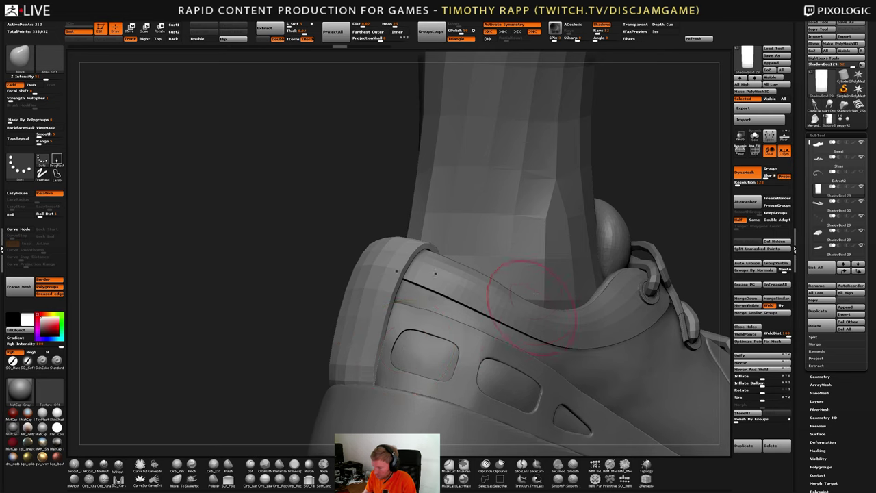
Preview the heel strap by toggling its polygon wireframe and Dynamic Subdivision on and off
{"action": "mouse_move", "coordinate": [536, 291]}
{"action": "right_mouse_down"}
{"action": "mouse_move", "coordinate": [508, 366]}
{"action": "mouse_move", "coordinate": [495, 347]}
{"action": "mouse_move", "coordinate": [524, 354]}
{"action": "right_mouse_up"}
{"action": "key", "text": "shift+f"}
{"action": "key", "text": "d"}
{"action": "key", "text": "shift+f"}
{"action": "key", "text": "shift+d"}
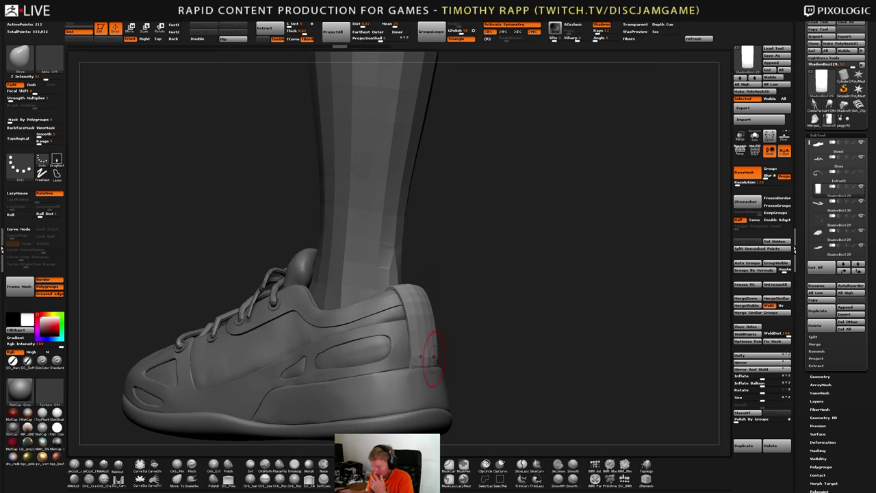
{"action": "right_click_drag", "start_coordinate": [433, 359], "coordinate": [445, 397]}
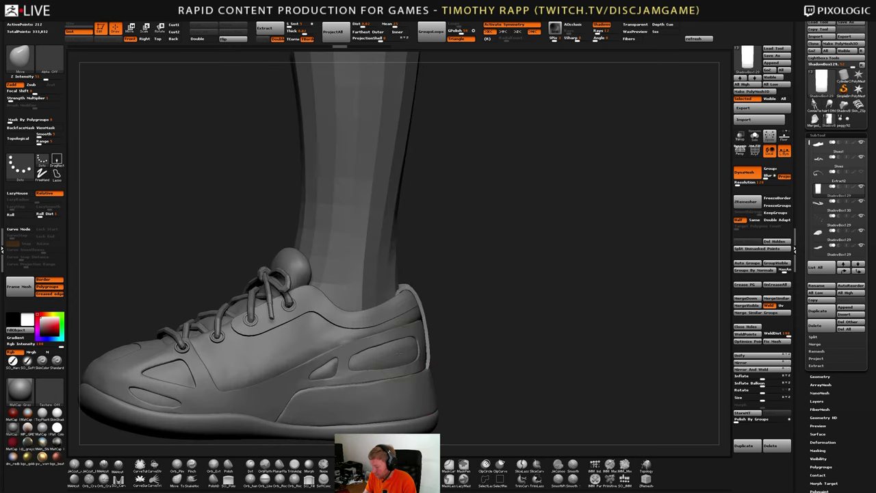
Select the shoe upper, carve creases inside the side panel's rear openings with the Dam_Standard brush, and smooth them
{"action": "left_click", "coordinate": [345, 330], "text": "alt"}
{"action": "mouse_move", "coordinate": [345, 330]}
{"action": "right_mouse_down", "text": "ctrl"}
{"action": "mouse_move", "coordinate": [342, 357]}
{"action": "mouse_move", "coordinate": [329, 355]}
{"action": "right_mouse_up", "text": "ctrl"}
{"action": "key", "text": "b"}
{"action": "key", "text": "d"}
{"action": "key", "text": "s"}
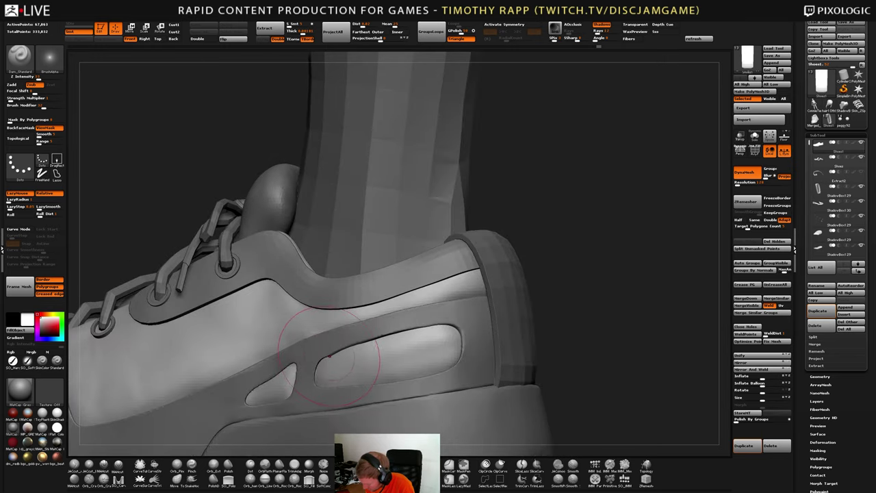
{"action": "left_click_drag", "start_coordinate": [331, 354], "coordinate": [316, 367]}
{"action": "right_click_drag", "start_coordinate": [315, 366], "coordinate": [312, 362]}
{"action": "left_click_drag", "start_coordinate": [315, 361], "coordinate": [425, 330]}
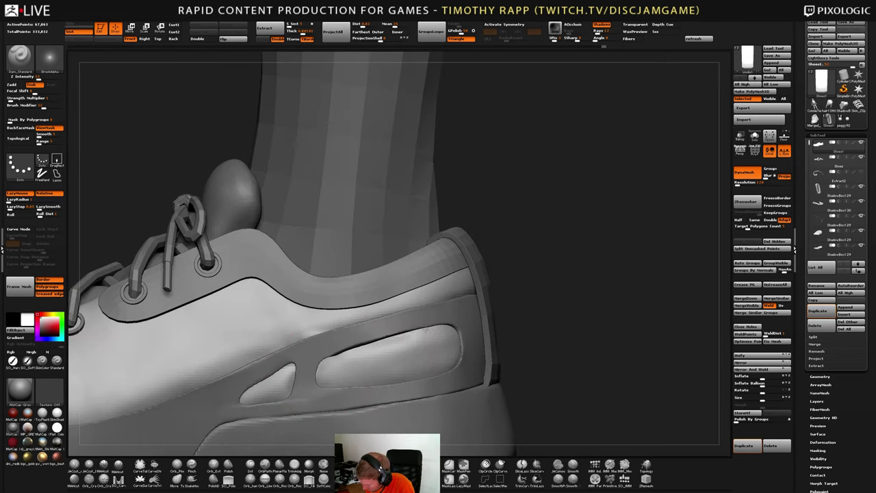
{"action": "right_click_drag", "start_coordinate": [400, 352], "coordinate": [372, 367]}
{"action": "left_click_drag", "start_coordinate": [424, 346], "coordinate": [420, 352], "text": "shift"}
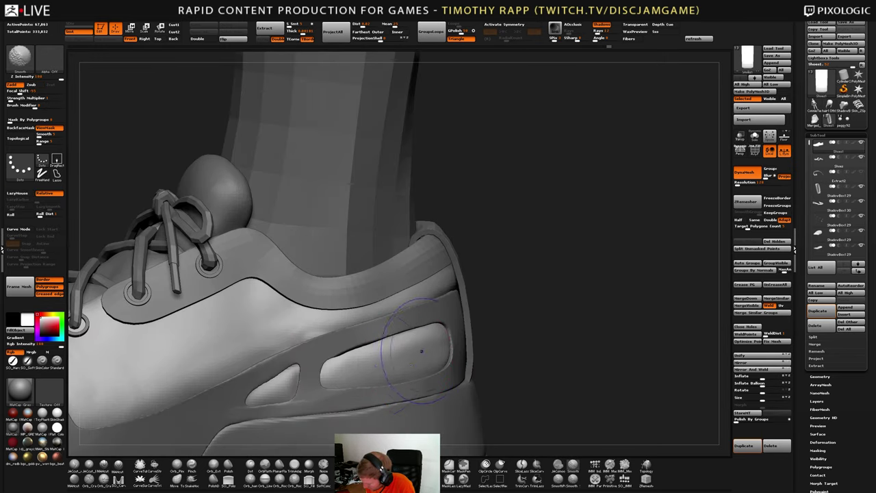
{"action": "mouse_move", "coordinate": [420, 351]}
{"action": "right_mouse_down"}
{"action": "mouse_move", "coordinate": [403, 328]}
{"action": "mouse_move", "coordinate": [442, 389]}
{"action": "mouse_move", "coordinate": [352, 370]}
{"action": "right_mouse_up"}
{"action": "right_click_drag", "start_coordinate": [509, 363], "coordinate": [462, 375]}
{"action": "mouse_move", "coordinate": [575, 384]}
{"action": "right_mouse_down"}
{"action": "mouse_move", "coordinate": [518, 383]}
{"action": "mouse_move", "coordinate": [566, 375]}
{"action": "right_mouse_up"}
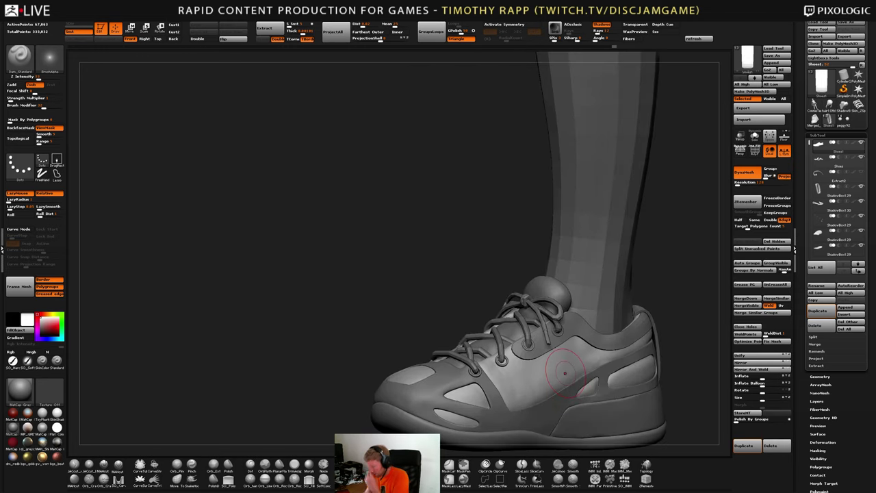
Sculpt soft fabric folds into the upper between the lace eyelets and the lower edge with the Standard brush
{"action": "right_click_drag", "start_coordinate": [554, 390], "coordinate": [621, 363]}
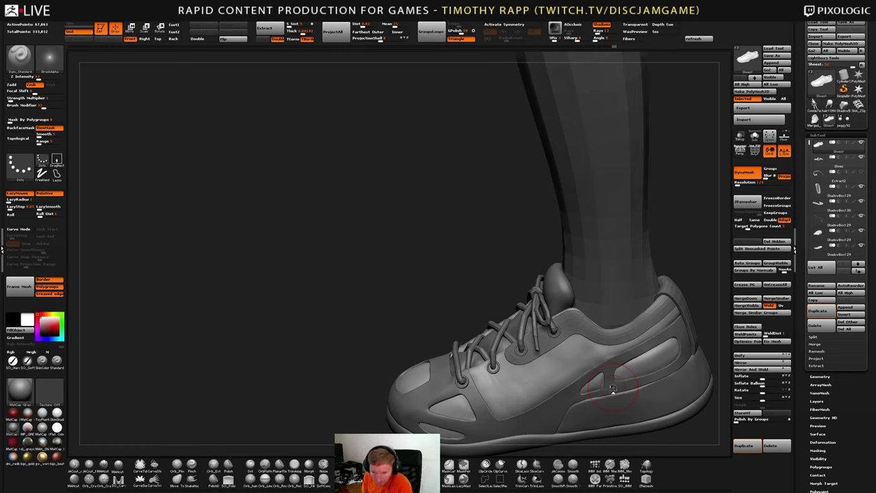
{"action": "right_click_drag", "start_coordinate": [613, 388], "coordinate": [523, 362]}
{"action": "right_click_drag", "start_coordinate": [523, 362], "coordinate": [494, 387]}
{"action": "right_click_drag", "start_coordinate": [574, 341], "coordinate": [533, 357]}
{"action": "right_click_drag", "start_coordinate": [532, 357], "coordinate": [588, 359], "text": "shift"}
{"action": "key", "text": "b"}
{"action": "key", "text": "s"}
{"action": "key", "text": "t"}
{"action": "mouse_move", "coordinate": [359, 354]}
{"action": "right_mouse_down"}
{"action": "mouse_move", "coordinate": [363, 370]}
{"action": "mouse_move", "coordinate": [375, 369]}
{"action": "mouse_move", "coordinate": [348, 361]}
{"action": "right_mouse_up"}
{"action": "left_click_drag", "start_coordinate": [360, 366], "coordinate": [362, 361]}
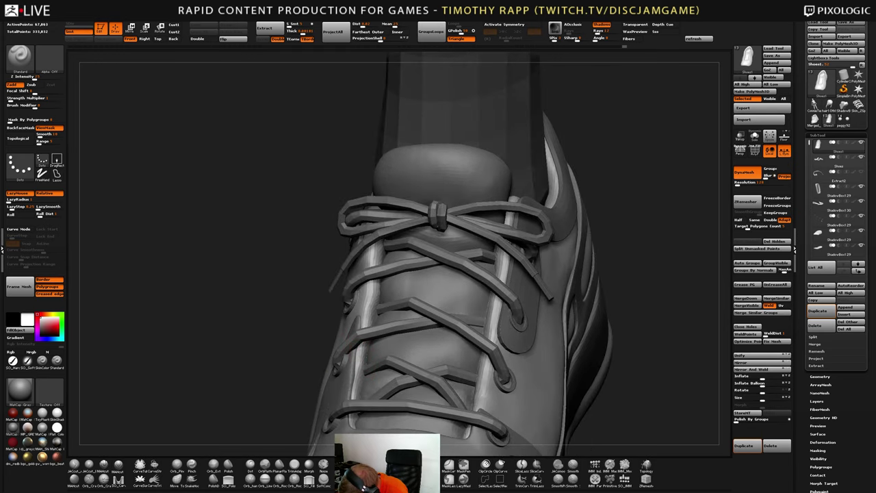
{"action": "right_click_drag", "start_coordinate": [359, 364], "coordinate": [438, 379]}
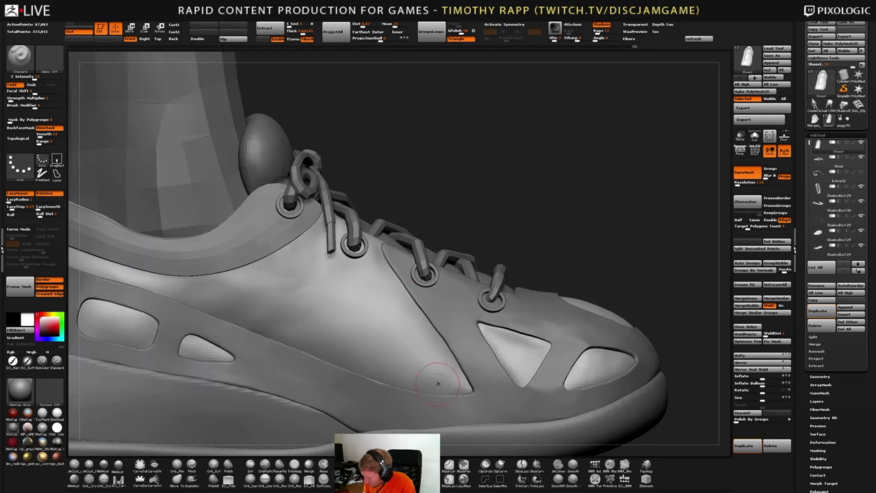
{"action": "left_click_drag", "start_coordinate": [442, 361], "coordinate": [426, 397]}
{"action": "mouse_move", "coordinate": [443, 362]}
{"action": "left_mouse_down"}
{"action": "mouse_move", "coordinate": [414, 399]}
{"action": "mouse_move", "coordinate": [418, 409]}
{"action": "left_mouse_up"}
{"action": "left_click_drag", "start_coordinate": [362, 343], "coordinate": [357, 343]}
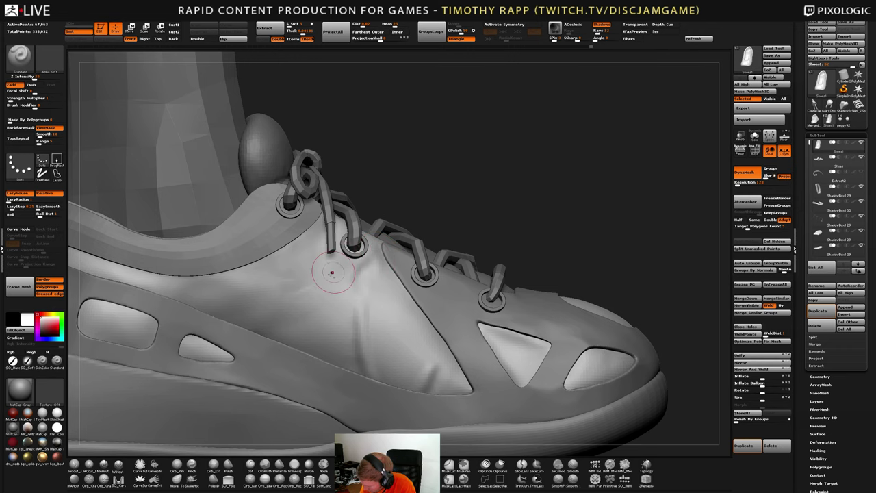
{"action": "mouse_move", "coordinate": [331, 271]}
{"action": "left_mouse_down"}
{"action": "mouse_move", "coordinate": [303, 284]}
{"action": "mouse_move", "coordinate": [332, 297]}
{"action": "mouse_move", "coordinate": [324, 305]}
{"action": "left_mouse_up"}
{"action": "right_click_drag", "start_coordinate": [300, 325], "coordinate": [323, 297]}
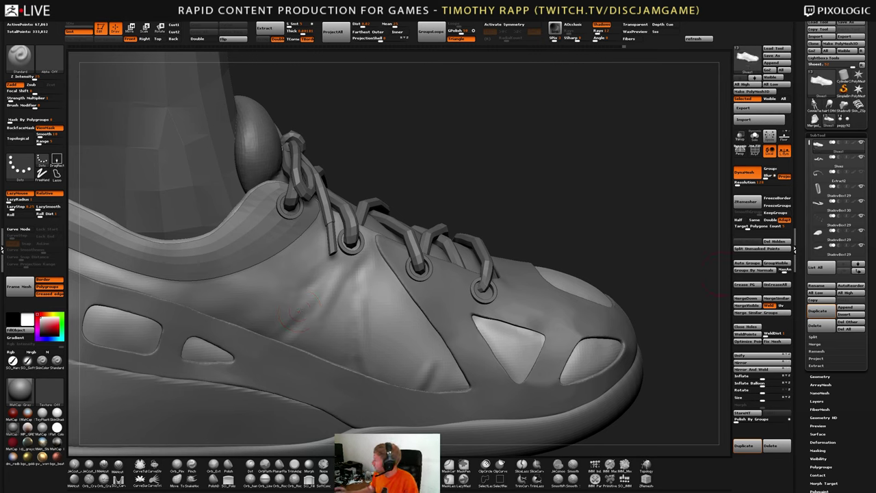
{"action": "mouse_move", "coordinate": [345, 327]}
{"action": "right_mouse_down"}
{"action": "mouse_move", "coordinate": [323, 335]}
{"action": "mouse_move", "coordinate": [429, 332]}
{"action": "mouse_move", "coordinate": [282, 322]}
{"action": "mouse_move", "coordinate": [391, 354]}
{"action": "mouse_move", "coordinate": [425, 346]}
{"action": "mouse_move", "coordinate": [439, 359]}
{"action": "right_mouse_up"}
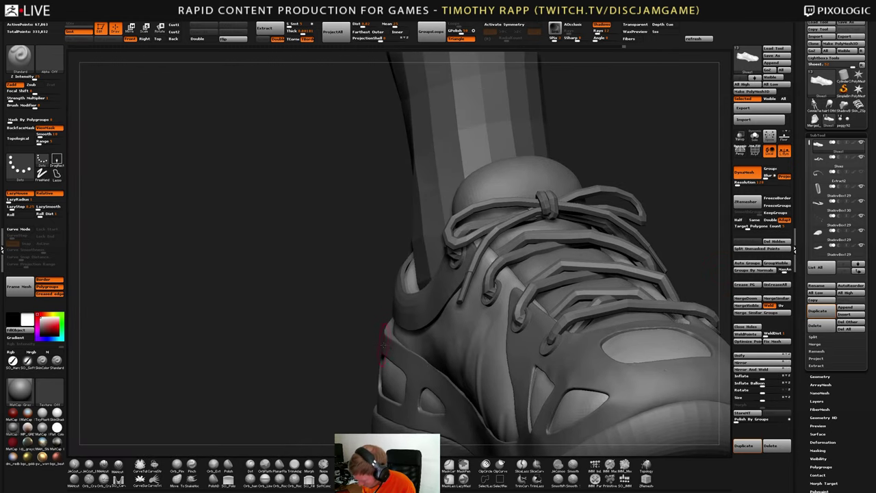
Select the side panel, try moving its upper rear edge inward with the Move brush, and undo the move
{"action": "left_click", "coordinate": [383, 349], "text": "alt"}
{"action": "right_click_drag", "start_coordinate": [366, 333], "coordinate": [388, 342]}
{"action": "key", "text": "b"}
{"action": "key", "text": "m"}
{"action": "key", "text": "v"}
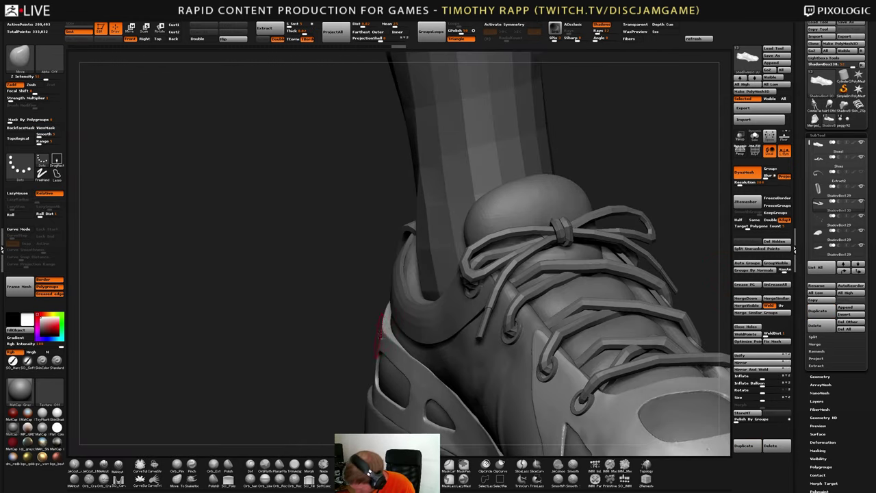
{"action": "left_click_drag", "start_coordinate": [380, 335], "coordinate": [388, 329]}
{"action": "mouse_move", "coordinate": [366, 330]}
{"action": "right_mouse_down"}
{"action": "mouse_move", "coordinate": [418, 328]}
{"action": "mouse_move", "coordinate": [388, 327]}
{"action": "right_mouse_up"}
{"action": "key", "text": "ctrl+z"}
Push the side panel's upper rear edge in against the shoe with several Move brush strokes from changing angles
{"action": "left_click_drag", "start_coordinate": [372, 305], "coordinate": [376, 303]}
{"action": "mouse_move", "coordinate": [366, 311]}
{"action": "right_mouse_down"}
{"action": "mouse_move", "coordinate": [409, 307]}
{"action": "mouse_move", "coordinate": [367, 322]}
{"action": "right_mouse_up"}
{"action": "left_click_drag", "start_coordinate": [367, 330], "coordinate": [378, 324]}
{"action": "right_click_drag", "start_coordinate": [373, 328], "coordinate": [404, 331]}
{"action": "left_click_drag", "start_coordinate": [377, 332], "coordinate": [381, 330]}
{"action": "right_click_drag", "start_coordinate": [376, 333], "coordinate": [411, 331]}
{"action": "right_click_drag", "start_coordinate": [341, 336], "coordinate": [409, 332]}
{"action": "left_click_drag", "start_coordinate": [343, 336], "coordinate": [352, 350]}
Flatten the side panel's upper edge near the heel with the hPolish brush
{"action": "mouse_move", "coordinate": [352, 350]}
{"action": "right_mouse_down"}
{"action": "mouse_move", "coordinate": [269, 349]}
{"action": "mouse_move", "coordinate": [336, 334]}
{"action": "right_mouse_up"}
{"action": "key", "text": "b"}
{"action": "key", "text": "h"}
{"action": "key", "text": "p"}
{"action": "right_click_drag", "start_coordinate": [352, 274], "coordinate": [375, 294]}
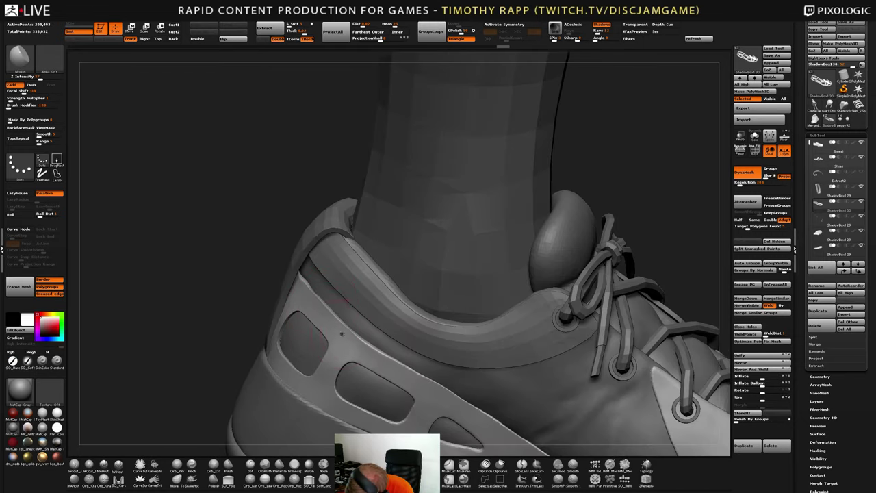
{"action": "right_click_drag", "start_coordinate": [341, 333], "coordinate": [320, 325]}
{"action": "left_click_drag", "start_coordinate": [320, 325], "coordinate": [325, 333]}
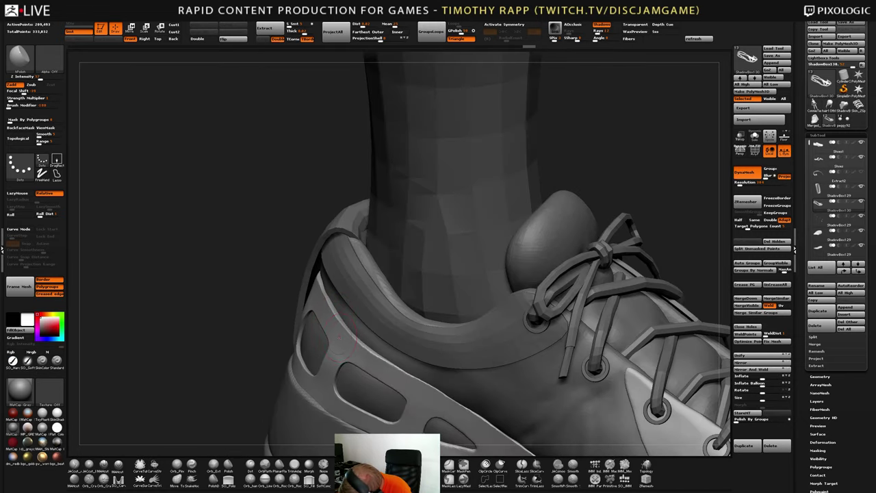
Isolate the side panel and polish the top rim above its rear openings with hPolish
{"action": "mouse_move", "coordinate": [338, 328]}
{"action": "right_mouse_down"}
{"action": "mouse_move", "coordinate": [277, 236]}
{"action": "mouse_move", "coordinate": [315, 241]}
{"action": "right_mouse_up"}
{"action": "key", "text": "alt+s"}
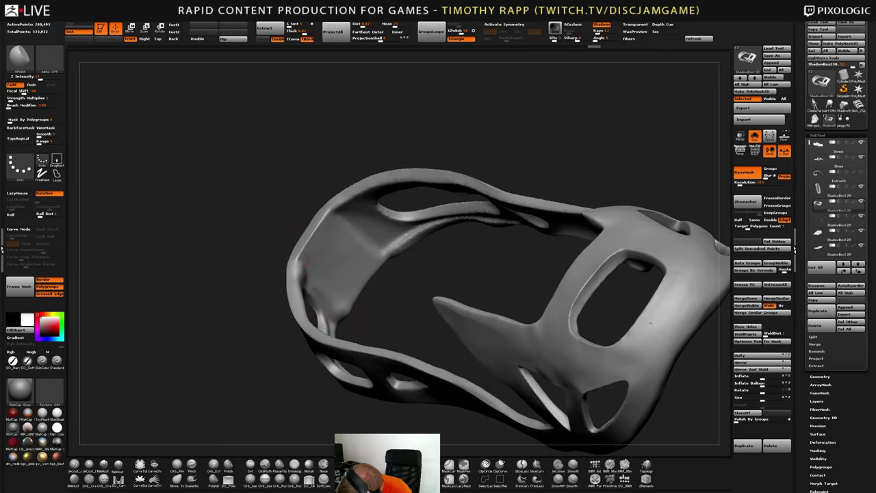
{"action": "right_click_drag", "start_coordinate": [650, 322], "coordinate": [377, 364]}
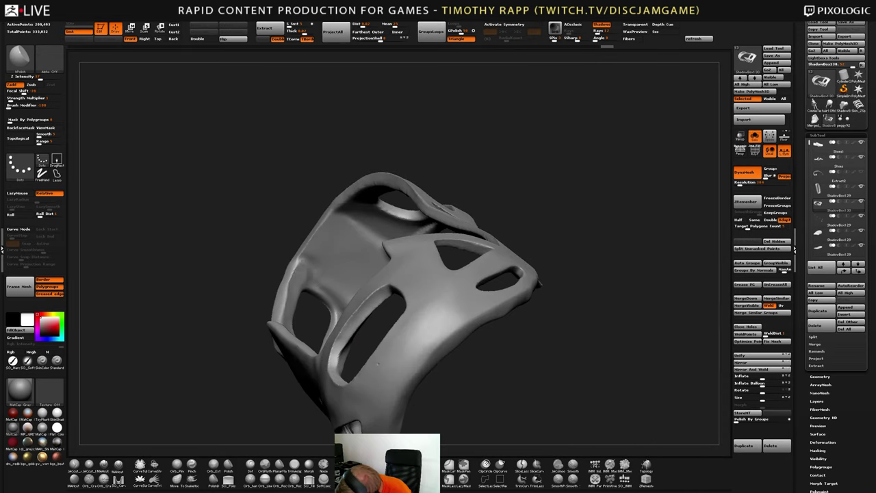
{"action": "mouse_move", "coordinate": [226, 270]}
{"action": "right_mouse_down"}
{"action": "mouse_move", "coordinate": [302, 271]}
{"action": "mouse_move", "coordinate": [356, 219]}
{"action": "right_mouse_up"}
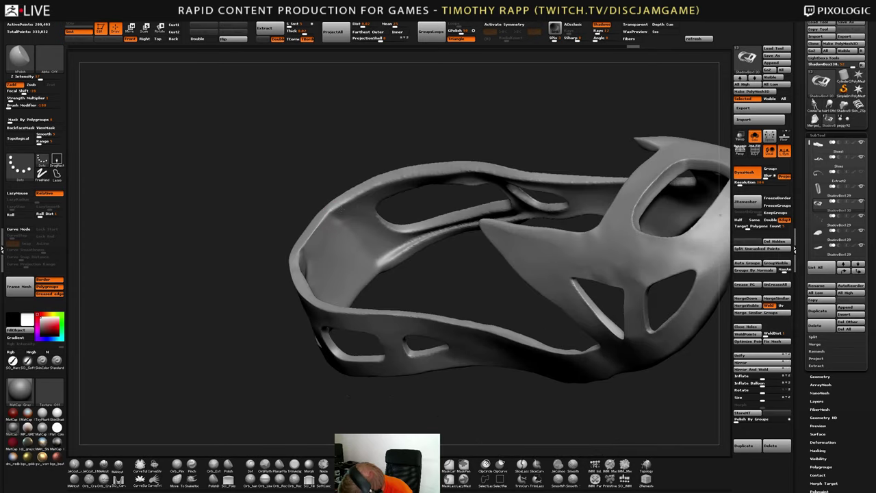
{"action": "left_click_drag", "start_coordinate": [335, 211], "coordinate": [344, 203]}
{"action": "right_click_drag", "start_coordinate": [294, 425], "coordinate": [347, 394]}
{"action": "left_click_drag", "start_coordinate": [362, 196], "coordinate": [434, 169]}
{"action": "mouse_move", "coordinate": [434, 170]}
{"action": "right_mouse_down"}
{"action": "mouse_move", "coordinate": [401, 212]}
{"action": "mouse_move", "coordinate": [411, 215]}
{"action": "right_mouse_up"}
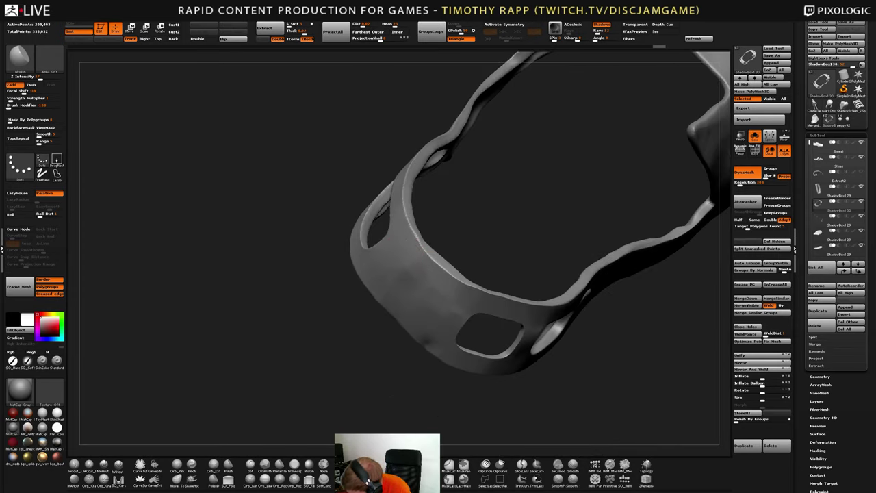
Polish the isolated panel's rim and outer surface around the heel with short hPolish strokes
{"action": "right_click_drag", "start_coordinate": [409, 290], "coordinate": [424, 246]}
{"action": "left_click_drag", "start_coordinate": [426, 256], "coordinate": [445, 267]}
{"action": "right_click_drag", "start_coordinate": [438, 229], "coordinate": [441, 268]}
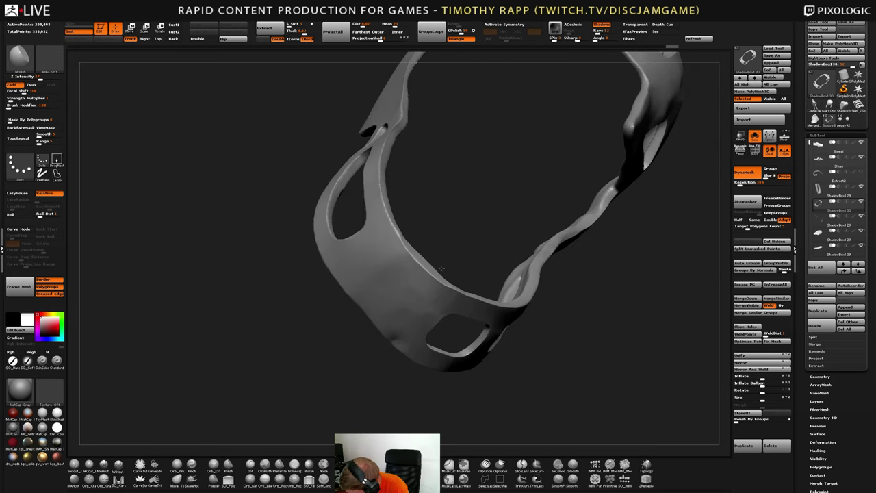
{"action": "right_click_drag", "start_coordinate": [411, 342], "coordinate": [402, 294]}
{"action": "left_click_drag", "start_coordinate": [405, 296], "coordinate": [404, 311]}
{"action": "right_click_drag", "start_coordinate": [407, 352], "coordinate": [408, 332]}
{"action": "left_click_drag", "start_coordinate": [407, 332], "coordinate": [409, 344]}
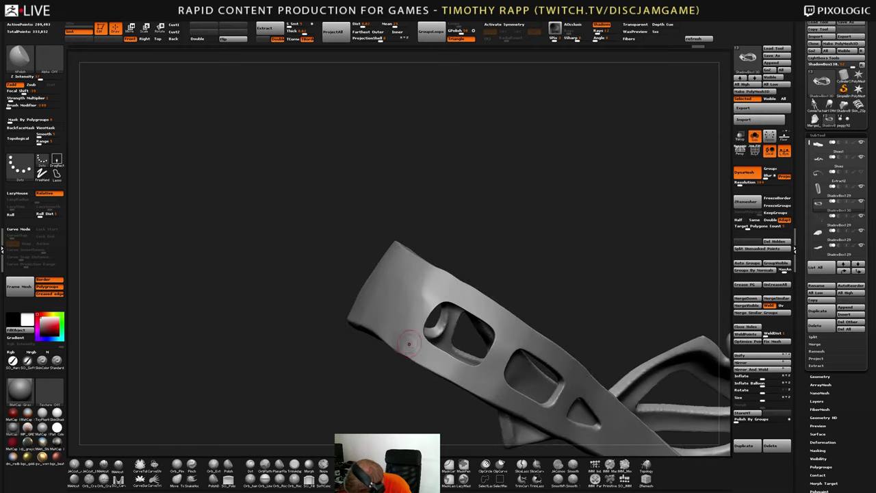
{"action": "right_click_drag", "start_coordinate": [410, 348], "coordinate": [399, 318]}
{"action": "left_click_drag", "start_coordinate": [399, 318], "coordinate": [399, 330]}
{"action": "mouse_move", "coordinate": [399, 330]}
{"action": "right_mouse_down"}
{"action": "mouse_move", "coordinate": [397, 298]}
{"action": "mouse_move", "coordinate": [420, 270]}
{"action": "mouse_move", "coordinate": [409, 307]}
{"action": "right_mouse_up"}
{"action": "left_click_drag", "start_coordinate": [409, 310], "coordinate": [401, 306]}
{"action": "mouse_move", "coordinate": [401, 305]}
{"action": "right_mouse_down"}
{"action": "mouse_move", "coordinate": [420, 308]}
{"action": "mouse_move", "coordinate": [403, 306]}
{"action": "right_mouse_up"}
Build up the dented rim at the panel's inner rear corner with clay strokes and smooth the added material
{"action": "key", "text": "1"}
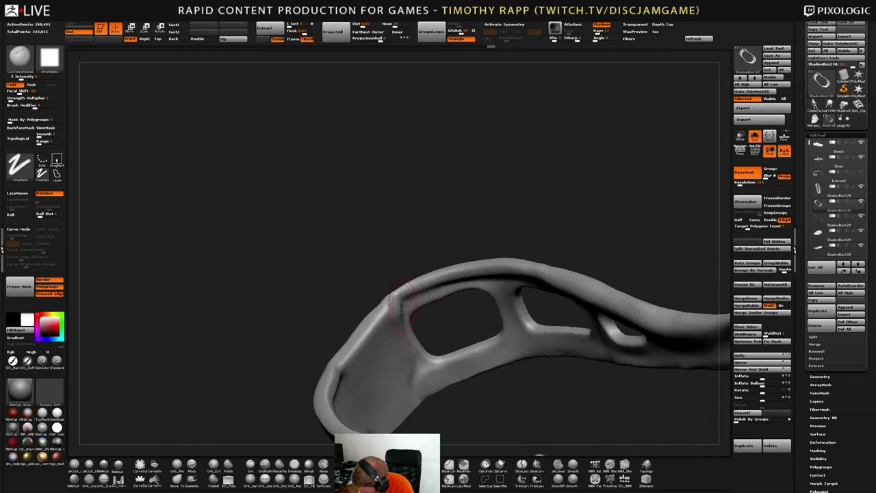
{"action": "left_click_drag", "start_coordinate": [402, 305], "coordinate": [406, 302]}
{"action": "key", "text": "ctrl+1"}
{"action": "right_click_drag", "start_coordinate": [410, 299], "coordinate": [414, 304]}
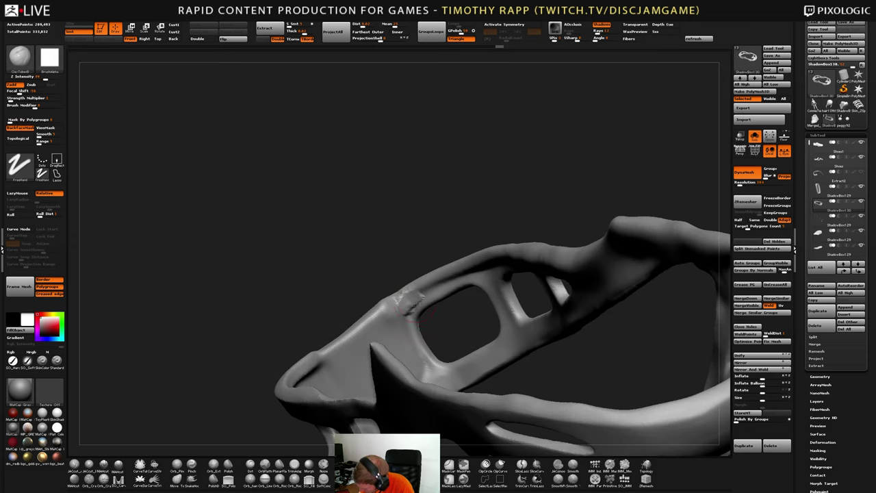
{"action": "left_click_drag", "start_coordinate": [404, 303], "coordinate": [442, 285]}
{"action": "mouse_move", "coordinate": [400, 319]}
{"action": "left_mouse_down"}
{"action": "mouse_move", "coordinate": [423, 301]}
{"action": "mouse_move", "coordinate": [411, 295]}
{"action": "left_mouse_up"}
{"action": "right_click_drag", "start_coordinate": [410, 313], "coordinate": [411, 301]}
{"action": "left_click_drag", "start_coordinate": [404, 301], "coordinate": [414, 291], "text": "shift"}
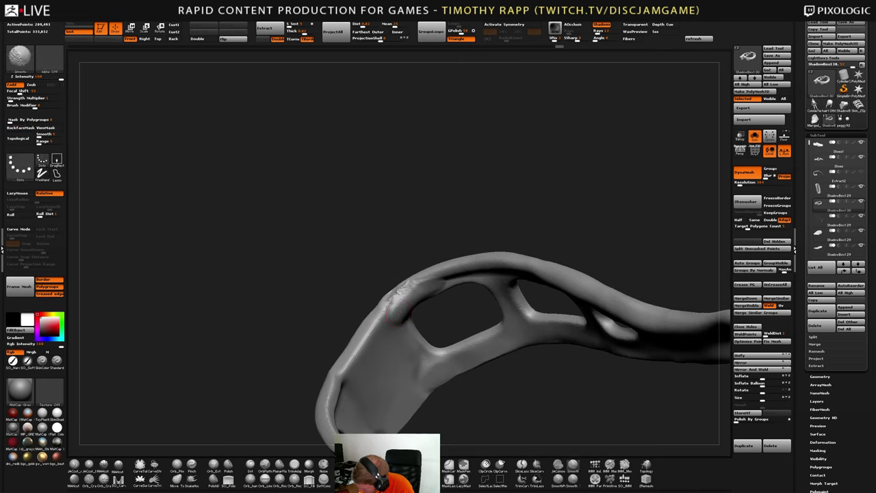
{"action": "right_click_drag", "start_coordinate": [410, 294], "coordinate": [398, 301]}
{"action": "left_click_drag", "start_coordinate": [396, 303], "coordinate": [402, 287], "text": "shift"}
{"action": "right_click_drag", "start_coordinate": [391, 304], "coordinate": [394, 298]}
Flatten the rebuilt rim corner beside the rear opening with the hPolish brush
{"action": "key", "text": "b"}
{"action": "key", "text": "h"}
{"action": "key", "text": "p"}
{"action": "left_click_drag", "start_coordinate": [404, 293], "coordinate": [395, 308]}
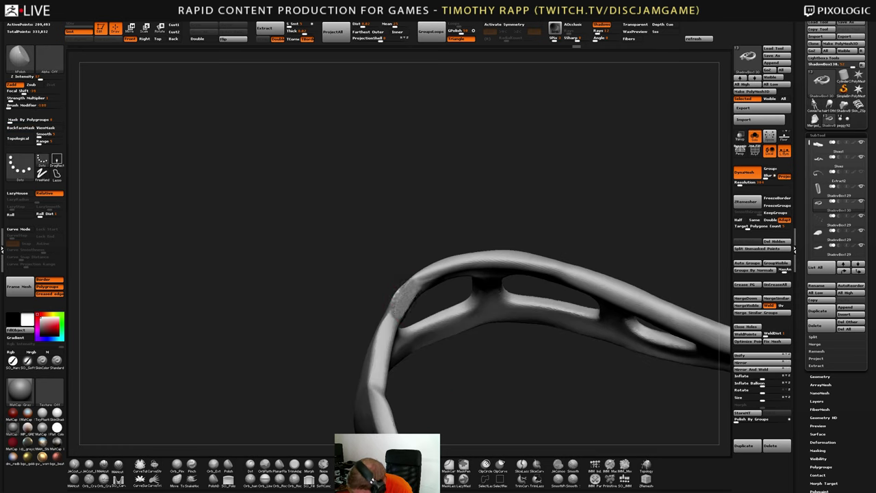
{"action": "right_click_drag", "start_coordinate": [402, 285], "coordinate": [403, 256]}
{"action": "left_click_drag", "start_coordinate": [402, 314], "coordinate": [394, 303]}
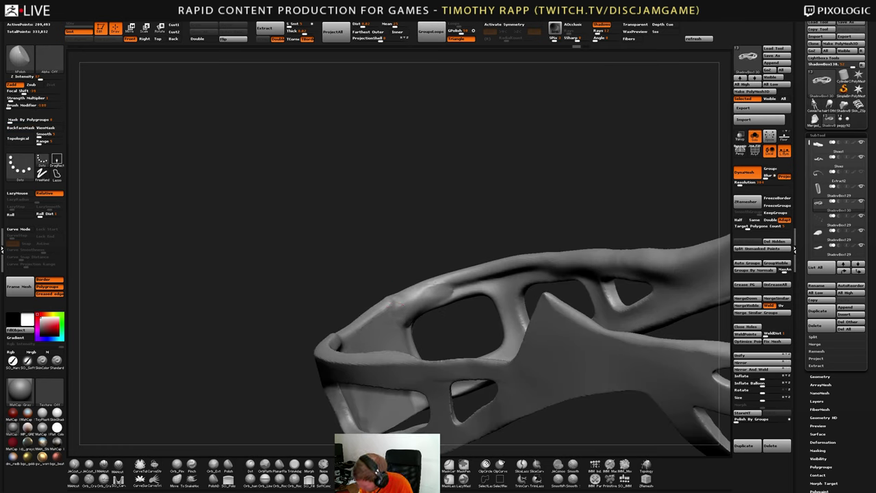
{"action": "mouse_move", "coordinate": [383, 309]}
{"action": "right_mouse_down"}
{"action": "mouse_move", "coordinate": [389, 301]}
{"action": "mouse_move", "coordinate": [390, 318]}
{"action": "right_mouse_up"}
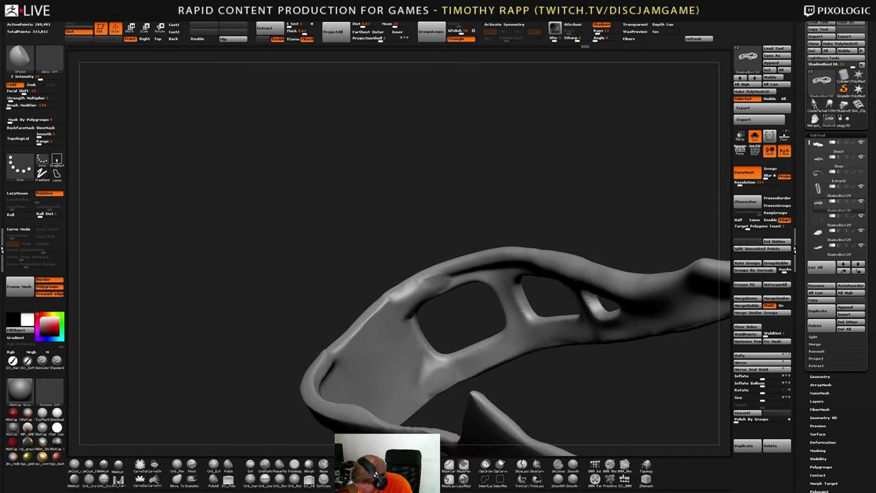
{"action": "mouse_move", "coordinate": [391, 350]}
{"action": "right_mouse_down"}
{"action": "mouse_move", "coordinate": [412, 337]}
{"action": "mouse_move", "coordinate": [400, 343]}
{"action": "right_mouse_up"}
{"action": "mouse_move", "coordinate": [389, 307]}
{"action": "right_mouse_down"}
{"action": "mouse_move", "coordinate": [384, 321]}
{"action": "mouse_move", "coordinate": [394, 301]}
{"action": "mouse_move", "coordinate": [387, 338]}
{"action": "right_mouse_up"}
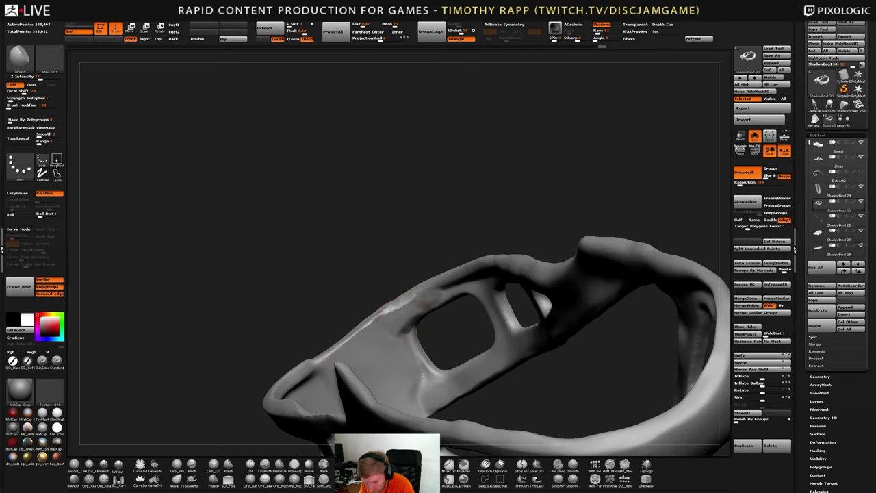
{"action": "left_click_drag", "start_coordinate": [398, 314], "coordinate": [416, 308]}
{"action": "mouse_move", "coordinate": [416, 308]}
{"action": "right_mouse_down"}
{"action": "mouse_move", "coordinate": [433, 320]}
{"action": "mouse_move", "coordinate": [410, 326]}
{"action": "mouse_move", "coordinate": [446, 309]}
{"action": "mouse_move", "coordinate": [457, 320]}
{"action": "mouse_move", "coordinate": [377, 330]}
{"action": "mouse_move", "coordinate": [406, 313]}
{"action": "mouse_move", "coordinate": [401, 329]}
{"action": "mouse_move", "coordinate": [442, 300]}
{"action": "mouse_move", "coordinate": [424, 318]}
{"action": "mouse_move", "coordinate": [436, 293]}
{"action": "right_mouse_up"}
{"action": "left_click_drag", "start_coordinate": [436, 288], "coordinate": [424, 298]}
Inspect the isolated panel's rim and heel section from inside, above, behind and the side
{"action": "mouse_move", "coordinate": [430, 299]}
{"action": "right_mouse_down"}
{"action": "mouse_move", "coordinate": [447, 320]}
{"action": "mouse_move", "coordinate": [576, 349]}
{"action": "mouse_move", "coordinate": [572, 361]}
{"action": "mouse_move", "coordinate": [595, 345]}
{"action": "mouse_move", "coordinate": [600, 375]}
{"action": "mouse_move", "coordinate": [594, 370]}
{"action": "mouse_move", "coordinate": [608, 329]}
{"action": "mouse_move", "coordinate": [627, 354]}
{"action": "mouse_move", "coordinate": [630, 346]}
{"action": "right_mouse_up"}
{"action": "key", "text": "b"}
{"action": "key", "text": "m"}
{"action": "key", "text": "v"}
{"action": "key", "text": "b"}
{"action": "key", "text": "h"}
{"action": "key", "text": "p"}
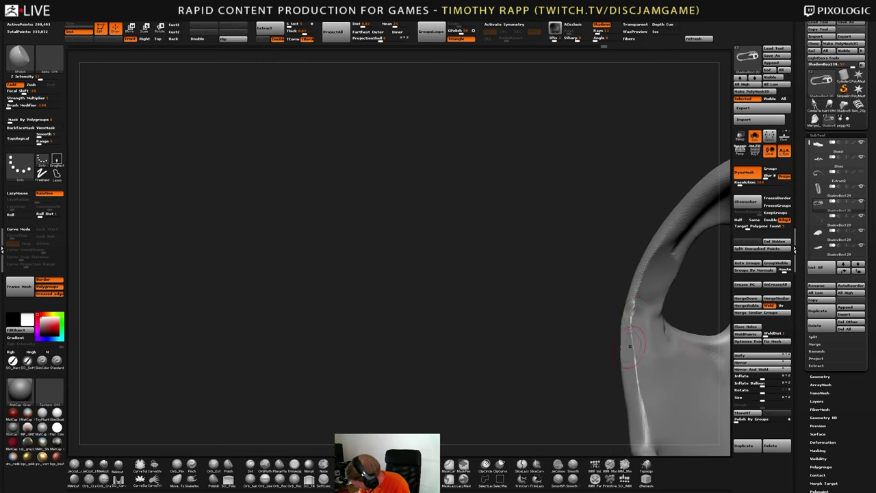
{"action": "right_click_drag", "start_coordinate": [642, 311], "coordinate": [578, 348]}
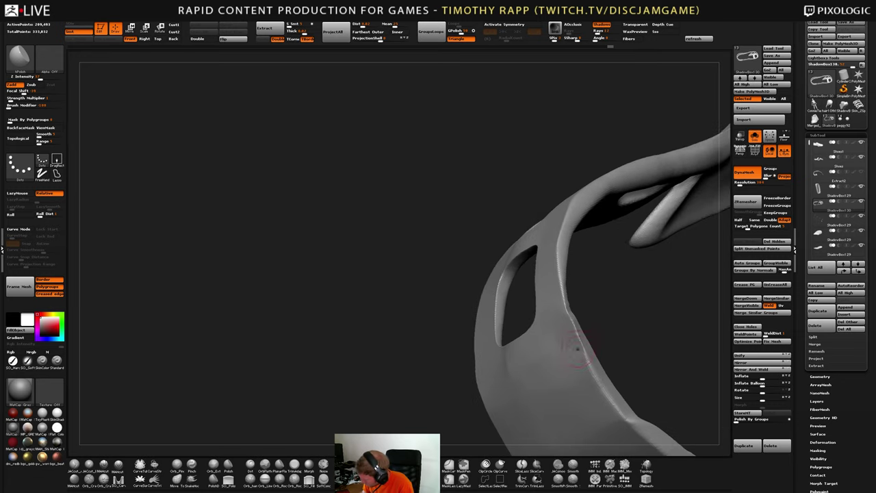
{"action": "mouse_move", "coordinate": [437, 349]}
{"action": "right_mouse_down"}
{"action": "mouse_move", "coordinate": [522, 358]}
{"action": "mouse_move", "coordinate": [495, 368]}
{"action": "mouse_move", "coordinate": [479, 357]}
{"action": "right_mouse_up"}
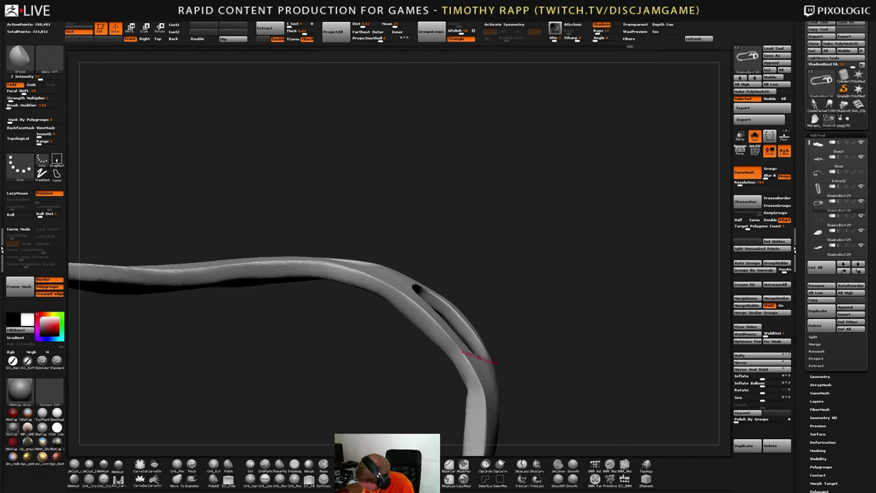
{"action": "right_click_drag", "start_coordinate": [474, 388], "coordinate": [503, 348]}
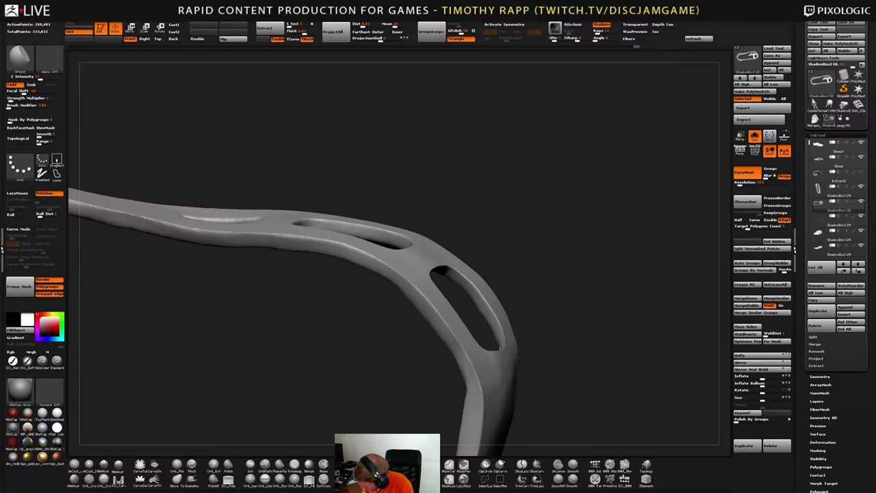
{"action": "right_click_drag", "start_coordinate": [483, 395], "coordinate": [493, 335]}
{"action": "right_click_drag", "start_coordinate": [493, 335], "coordinate": [558, 357]}
{"action": "key", "text": "shift"}
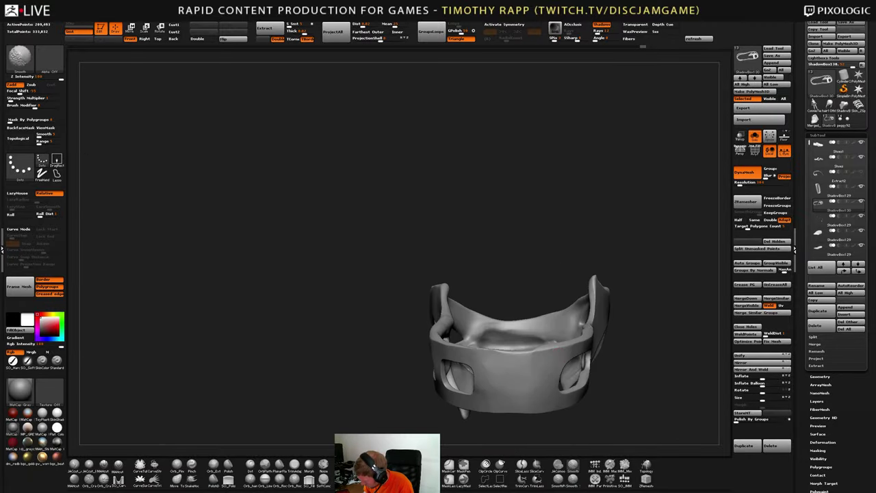
{"action": "mouse_move", "coordinate": [625, 379]}
{"action": "right_mouse_down"}
{"action": "mouse_move", "coordinate": [594, 368]}
{"action": "mouse_move", "coordinate": [607, 371]}
{"action": "right_mouse_up"}
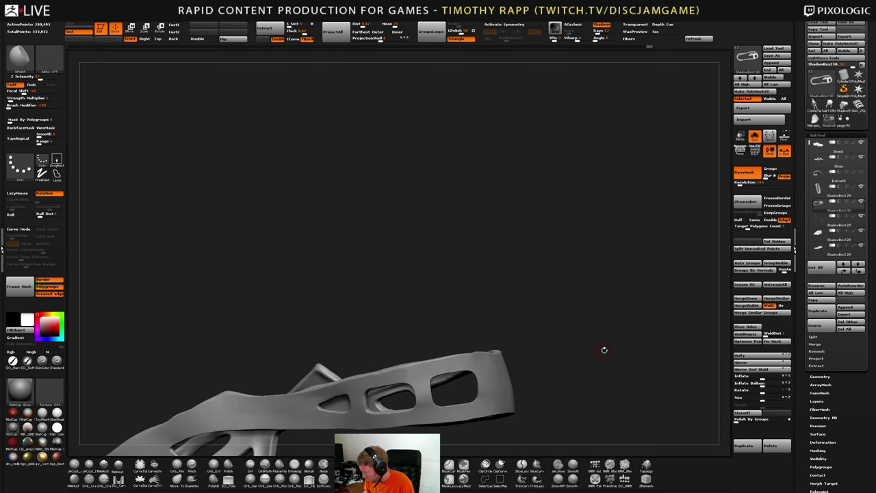
Bring the other shoe parts back into view and examine the side panel's fit from above, the side and the front
{"action": "left_click", "coordinate": [756, 142]}
{"action": "mouse_move", "coordinate": [543, 343]}
{"action": "right_mouse_down"}
{"action": "mouse_move", "coordinate": [485, 385]}
{"action": "mouse_move", "coordinate": [441, 355]}
{"action": "mouse_move", "coordinate": [442, 345]}
{"action": "right_mouse_up"}
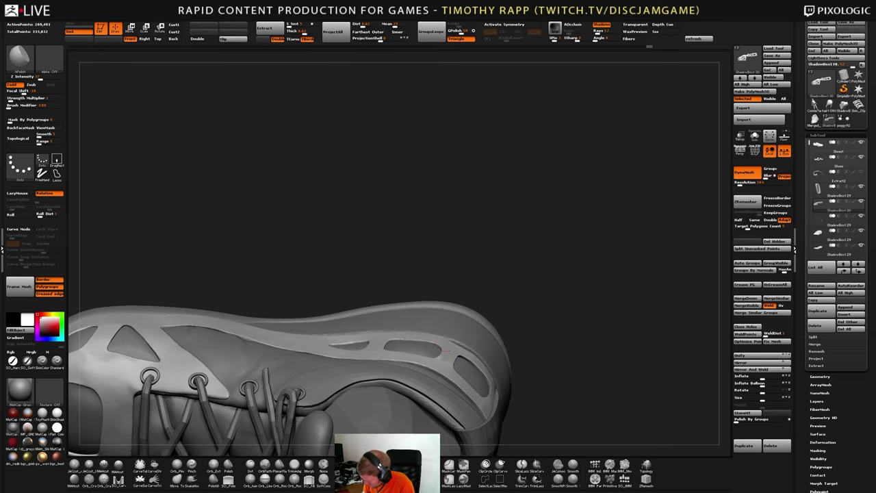
{"action": "key", "text": "2"}
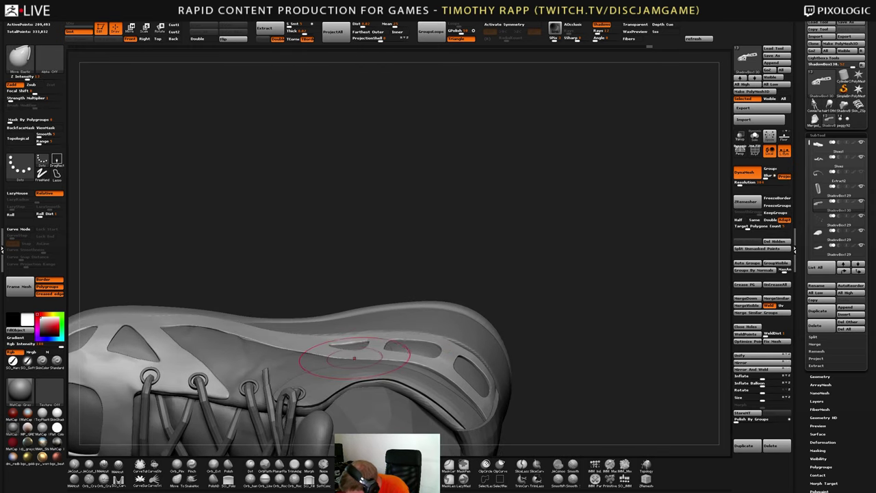
{"action": "right_click_drag", "start_coordinate": [352, 355], "coordinate": [349, 355]}
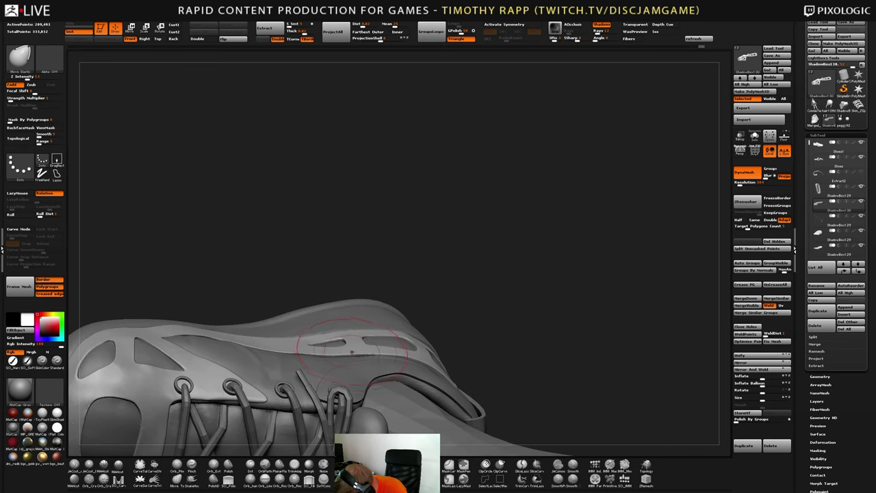
{"action": "mouse_move", "coordinate": [352, 352]}
{"action": "right_mouse_down"}
{"action": "mouse_move", "coordinate": [266, 355]}
{"action": "mouse_move", "coordinate": [397, 335]}
{"action": "mouse_move", "coordinate": [383, 327]}
{"action": "mouse_move", "coordinate": [404, 322]}
{"action": "mouse_move", "coordinate": [389, 315]}
{"action": "right_mouse_up"}
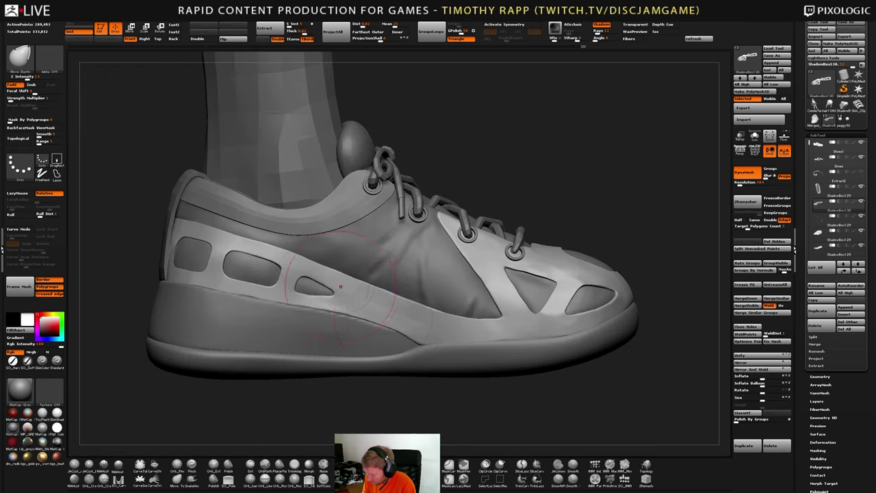
{"action": "right_click_drag", "start_coordinate": [341, 287], "coordinate": [361, 334], "text": "alt"}
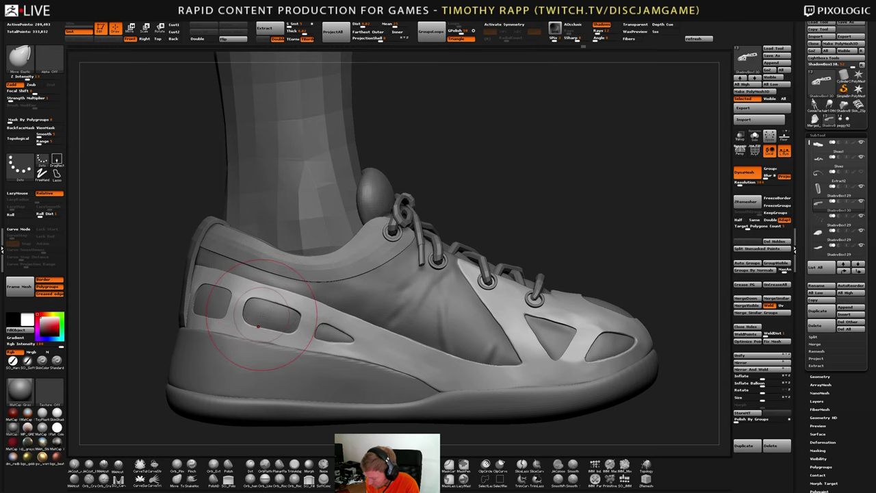
{"action": "right_click_drag", "start_coordinate": [410, 372], "coordinate": [464, 364]}
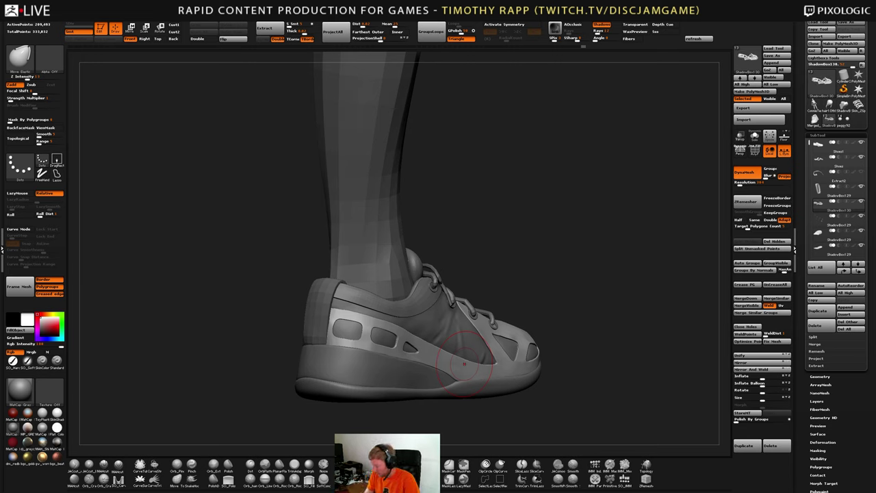
{"action": "mouse_move", "coordinate": [454, 358]}
{"action": "right_mouse_down"}
{"action": "mouse_move", "coordinate": [447, 358]}
{"action": "mouse_move", "coordinate": [473, 370]}
{"action": "mouse_move", "coordinate": [450, 363]}
{"action": "right_mouse_up"}
{"action": "right_click_drag", "start_coordinate": [559, 366], "coordinate": [545, 403]}
{"action": "right_click_drag", "start_coordinate": [522, 342], "coordinate": [491, 351]}
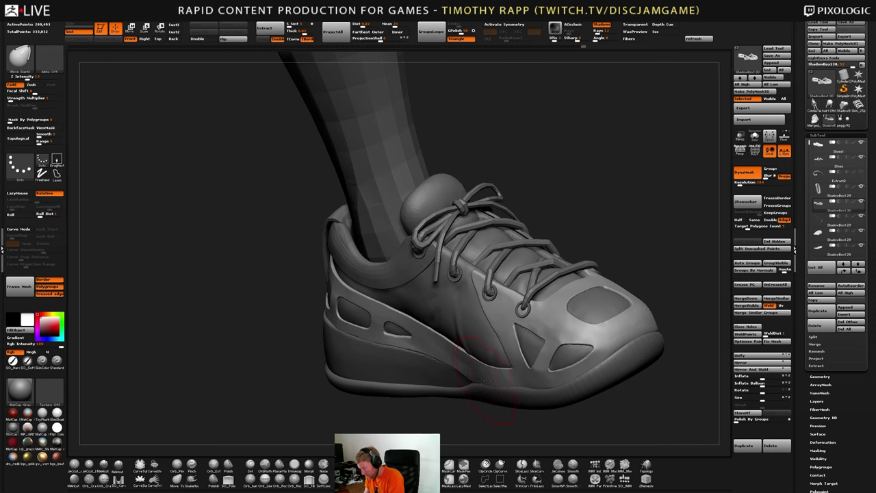
{"action": "right_click_drag", "start_coordinate": [491, 371], "coordinate": [508, 367]}
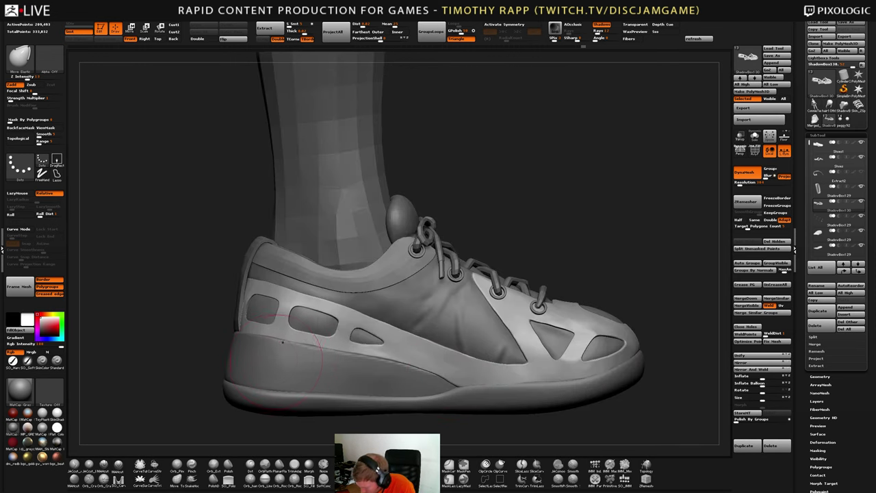
{"action": "right_click_drag", "start_coordinate": [294, 359], "coordinate": [285, 374]}
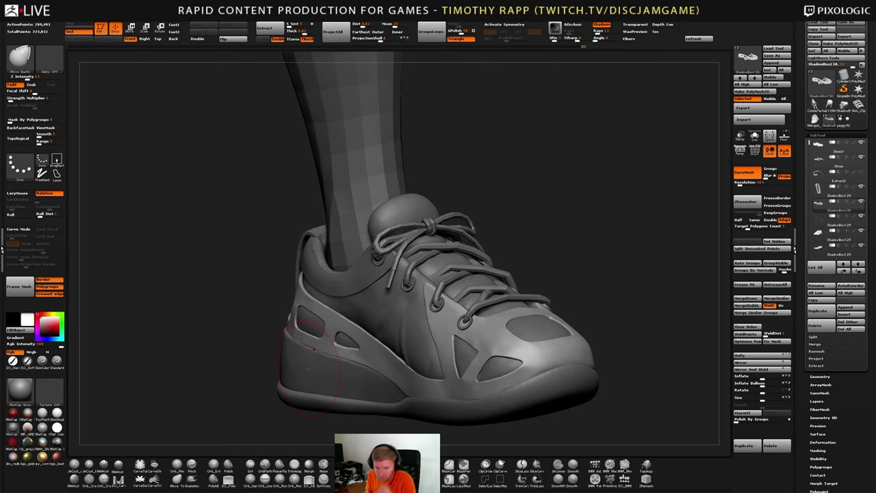
Smooth the toe panel's surface between the top opening and the two side openings
{"action": "mouse_move", "coordinate": [556, 356]}
{"action": "right_mouse_down"}
{"action": "mouse_move", "coordinate": [534, 357]}
{"action": "mouse_move", "coordinate": [552, 358]}
{"action": "mouse_move", "coordinate": [544, 359]}
{"action": "right_mouse_up"}
{"action": "key", "text": "s"}
{"action": "mouse_move", "coordinate": [544, 359]}
{"action": "left_mouse_down"}
{"action": "mouse_move", "coordinate": [532, 358]}
{"action": "mouse_move", "coordinate": [573, 357]}
{"action": "left_mouse_up"}
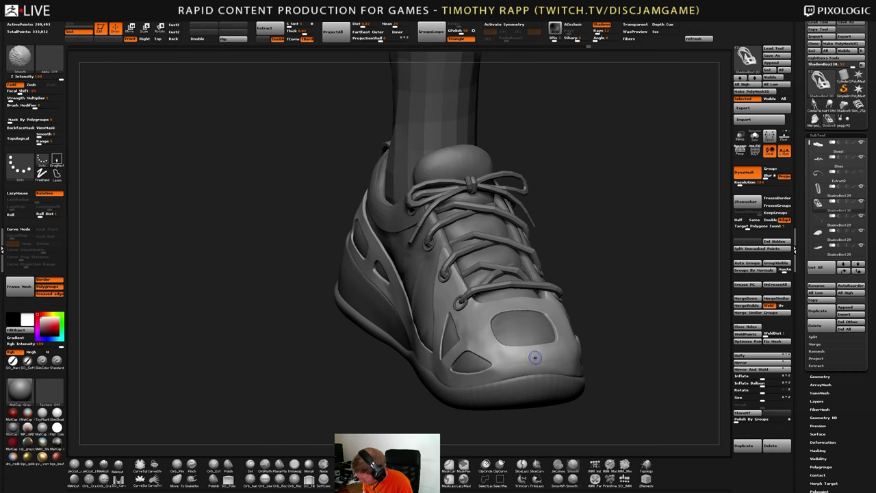
{"action": "mouse_move", "coordinate": [530, 354]}
{"action": "right_mouse_down"}
{"action": "mouse_move", "coordinate": [530, 335]}
{"action": "mouse_move", "coordinate": [556, 342]}
{"action": "mouse_move", "coordinate": [530, 360]}
{"action": "right_mouse_up"}
{"action": "key", "text": "1"}
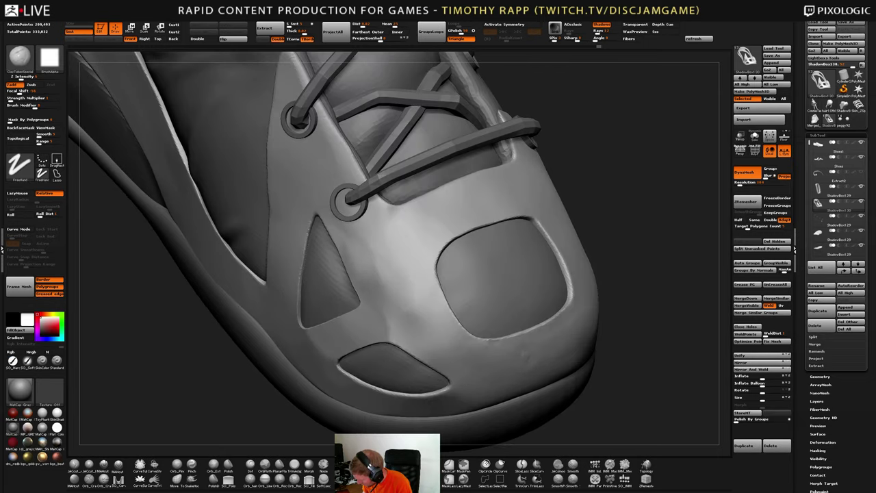
{"action": "key", "text": "shift"}
{"action": "mouse_move", "coordinate": [535, 360]}
{"action": "right_mouse_down", "text": "shift"}
{"action": "mouse_move", "coordinate": [581, 356]}
{"action": "mouse_move", "coordinate": [543, 353]}
{"action": "right_mouse_up", "text": "shift"}
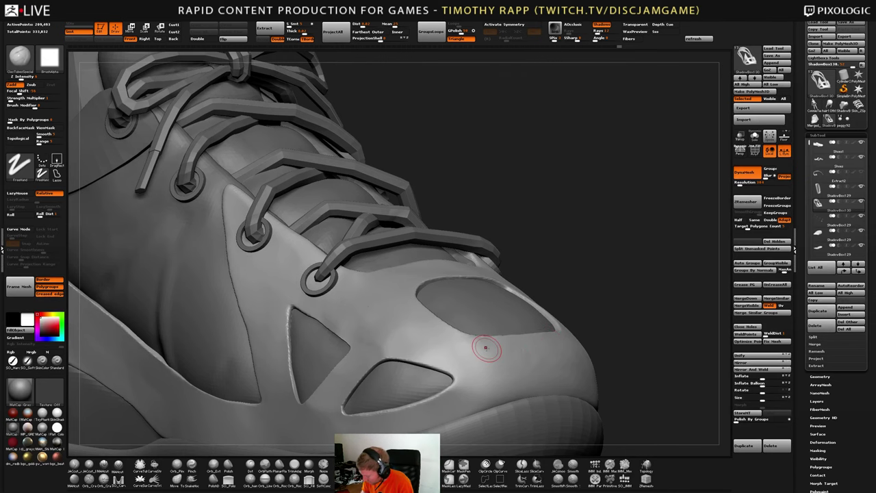
{"action": "mouse_move", "coordinate": [372, 313]}
{"action": "left_mouse_down", "text": "shift"}
{"action": "mouse_move", "coordinate": [382, 336]}
{"action": "mouse_move", "coordinate": [397, 318]}
{"action": "left_mouse_up", "text": "shift"}
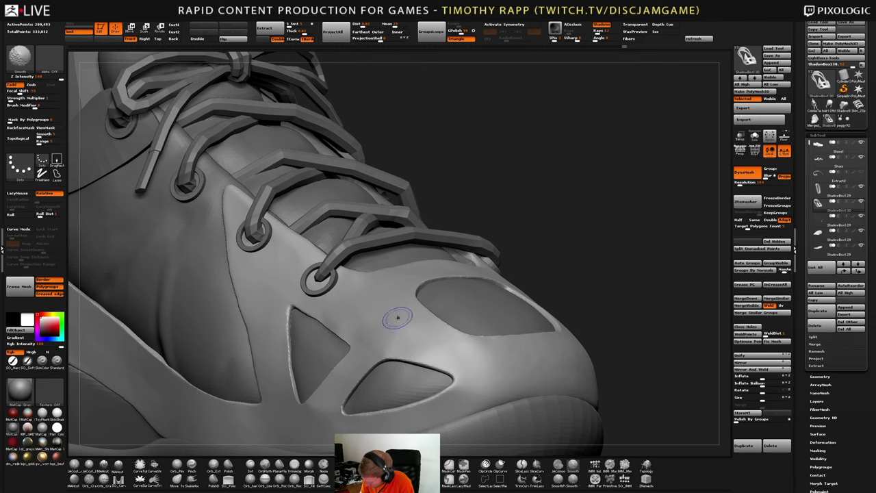
{"action": "mouse_move", "coordinate": [399, 317]}
{"action": "right_mouse_down"}
{"action": "mouse_move", "coordinate": [406, 310]}
{"action": "mouse_move", "coordinate": [366, 312]}
{"action": "mouse_move", "coordinate": [371, 321]}
{"action": "right_mouse_up"}
{"action": "mouse_move", "coordinate": [362, 344]}
{"action": "left_mouse_down", "text": "shift"}
{"action": "mouse_move", "coordinate": [355, 349]}
{"action": "mouse_move", "coordinate": [373, 355]}
{"action": "left_mouse_up", "text": "shift"}
{"action": "right_click_drag", "start_coordinate": [383, 334], "coordinate": [400, 341]}
Smooth the toe panel just in front of the top opening's lower edge
{"action": "right_click_drag", "start_coordinate": [558, 306], "coordinate": [555, 350]}
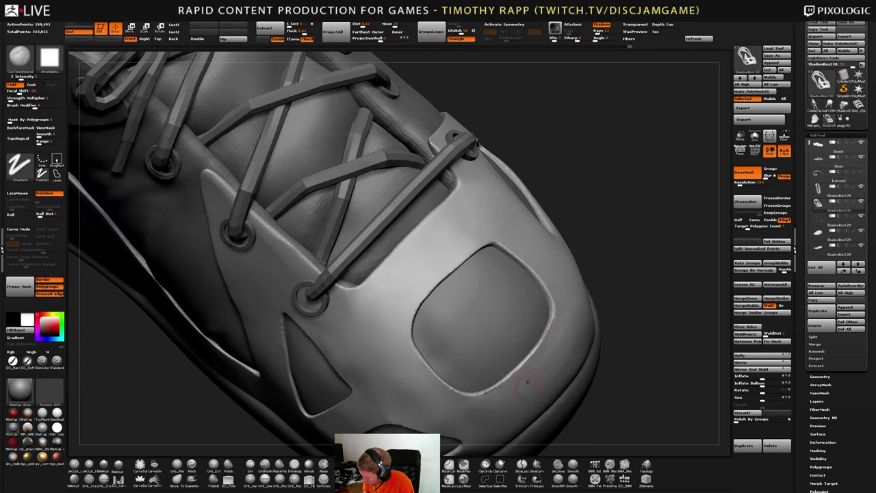
{"action": "left_click_drag", "start_coordinate": [528, 383], "coordinate": [522, 385], "text": "shift"}
{"action": "right_click_drag", "start_coordinate": [522, 385], "coordinate": [528, 385]}
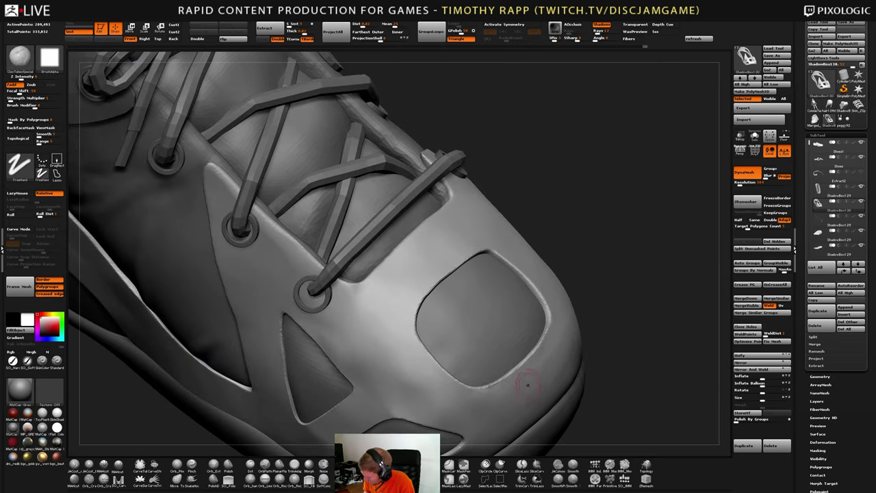
{"action": "left_click_drag", "start_coordinate": [527, 385], "coordinate": [537, 385], "text": "shift"}
Nudge the toe panel's lower edge below the front side opening into place with the Move brush
{"action": "mouse_move", "coordinate": [545, 373]}
{"action": "right_mouse_down"}
{"action": "mouse_move", "coordinate": [526, 356]}
{"action": "mouse_move", "coordinate": [593, 358]}
{"action": "mouse_move", "coordinate": [552, 349]}
{"action": "mouse_move", "coordinate": [551, 358]}
{"action": "mouse_move", "coordinate": [524, 346]}
{"action": "mouse_move", "coordinate": [491, 353]}
{"action": "right_mouse_up"}
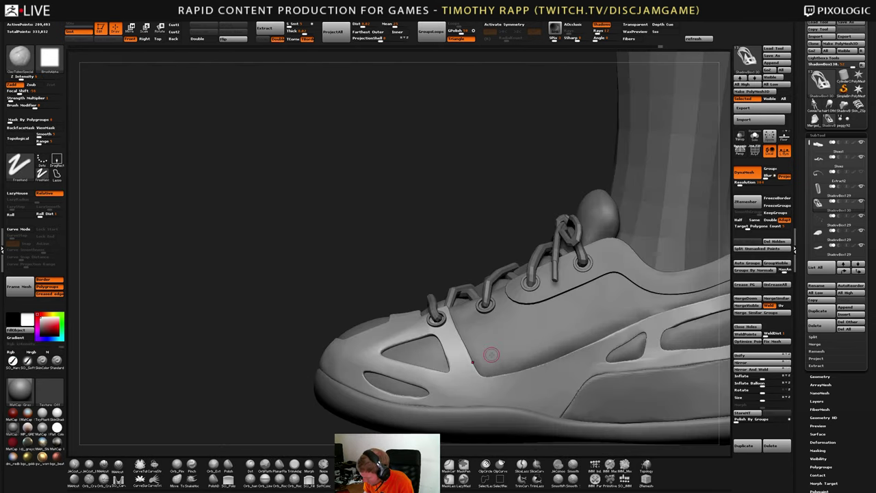
{"action": "right_click_drag", "start_coordinate": [443, 370], "coordinate": [401, 399], "text": "ctrl"}
{"action": "key", "text": "b"}
{"action": "key", "text": "m"}
{"action": "key", "text": "v"}
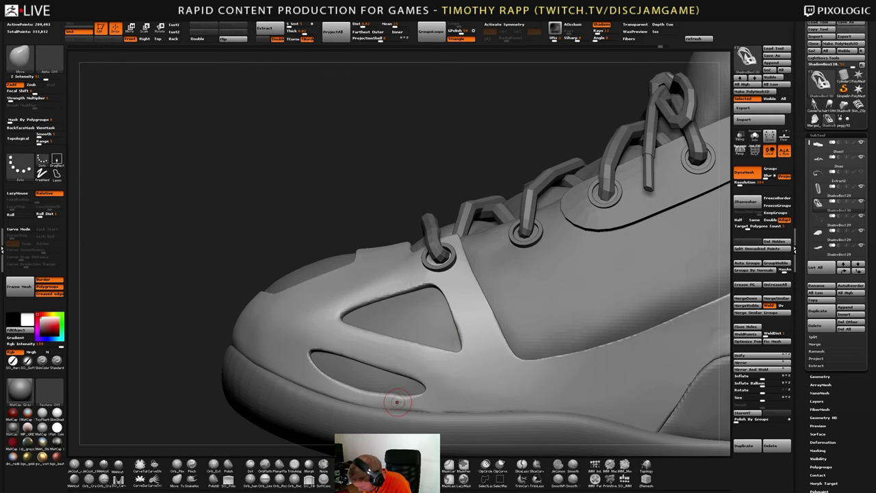
{"action": "left_click_drag", "start_coordinate": [396, 403], "coordinate": [393, 398]}
Polish the side panel's upper band above the long rear opening with hPolish strokes
{"action": "mouse_move", "coordinate": [428, 392]}
{"action": "right_mouse_down"}
{"action": "mouse_move", "coordinate": [468, 403]}
{"action": "mouse_move", "coordinate": [527, 331]}
{"action": "mouse_move", "coordinate": [471, 349]}
{"action": "mouse_move", "coordinate": [424, 413]}
{"action": "right_mouse_up"}
{"action": "key", "text": "b"}
{"action": "key", "text": "h"}
{"action": "key", "text": "p"}
{"action": "key", "text": "s"}
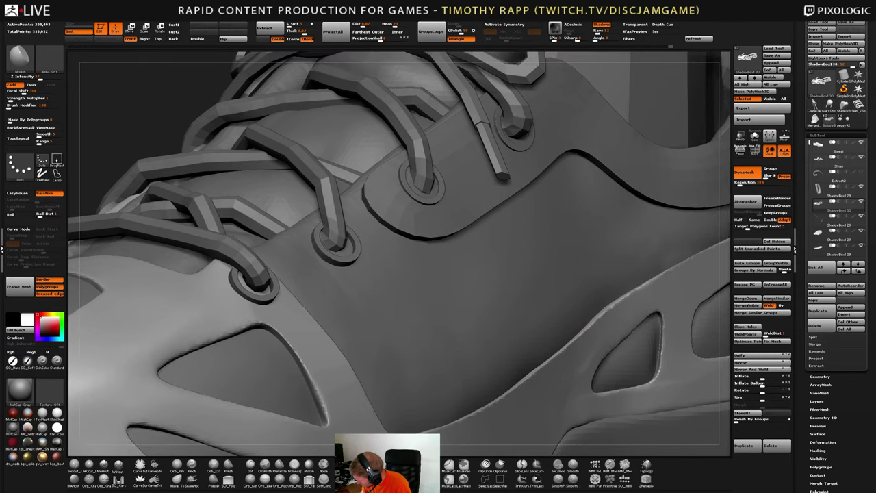
{"action": "mouse_move", "coordinate": [615, 403]}
{"action": "right_mouse_down"}
{"action": "mouse_move", "coordinate": [576, 403]}
{"action": "mouse_move", "coordinate": [580, 393]}
{"action": "mouse_move", "coordinate": [572, 418]}
{"action": "mouse_move", "coordinate": [558, 396]}
{"action": "mouse_move", "coordinate": [543, 408]}
{"action": "right_mouse_up"}
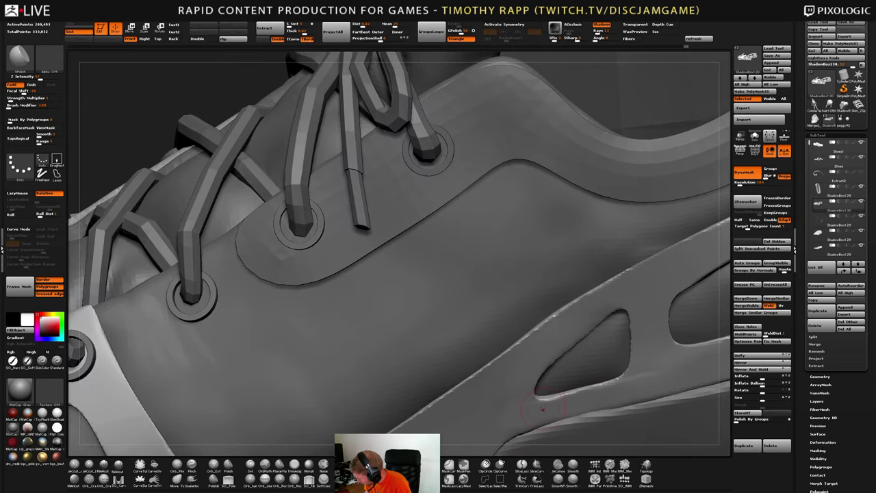
{"action": "right_click_drag", "start_coordinate": [667, 372], "coordinate": [553, 387], "text": "alt"}
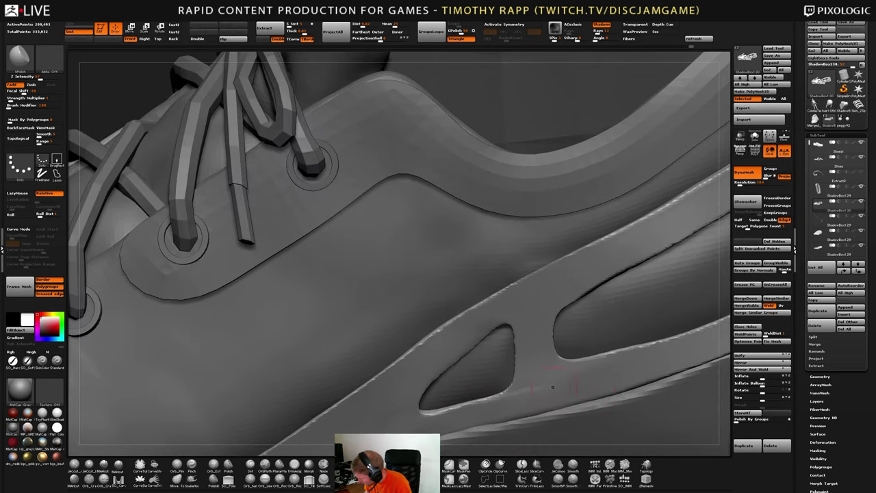
{"action": "mouse_move", "coordinate": [616, 393]}
{"action": "right_mouse_down", "text": "alt"}
{"action": "mouse_move", "coordinate": [517, 414]}
{"action": "mouse_move", "coordinate": [512, 321]}
{"action": "mouse_move", "coordinate": [629, 376]}
{"action": "mouse_move", "coordinate": [621, 312]}
{"action": "right_mouse_up", "text": "alt"}
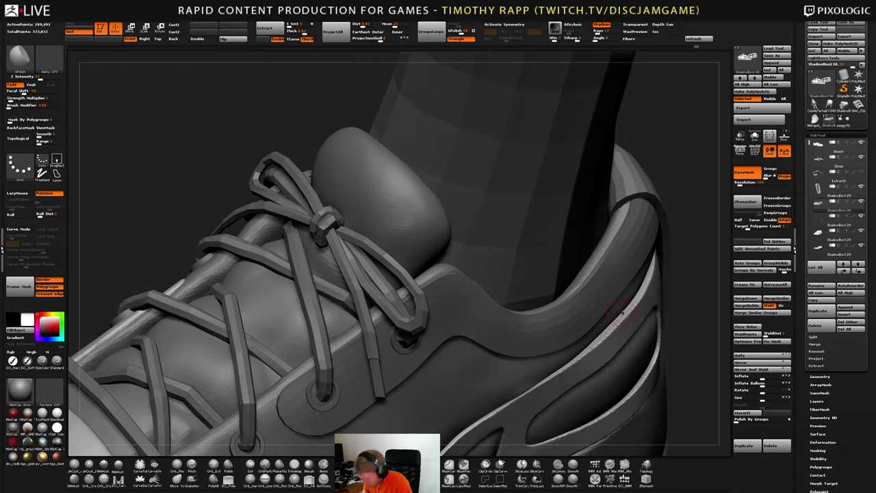
{"action": "left_click", "coordinate": [607, 344], "text": "alt"}
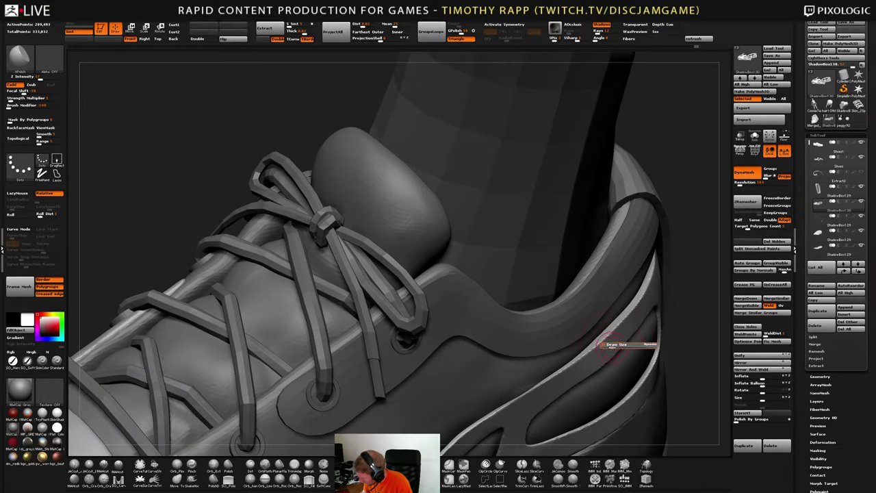
{"action": "right_click_drag", "start_coordinate": [613, 328], "coordinate": [612, 342]}
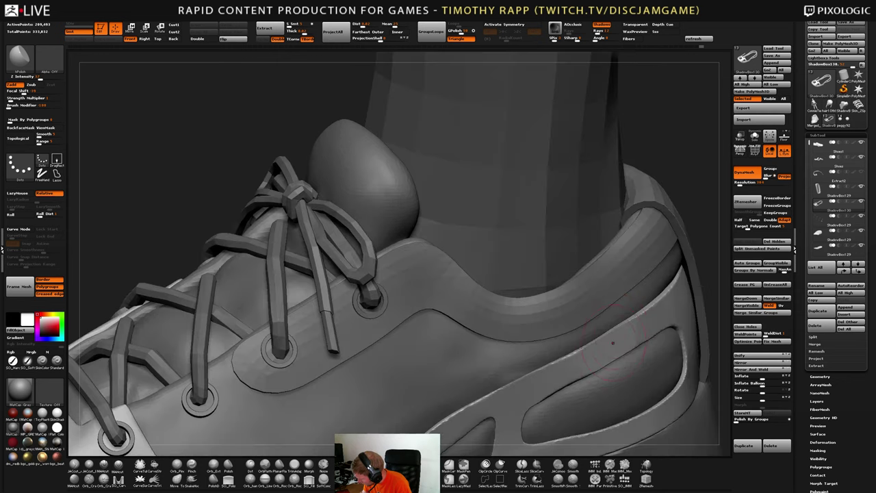
{"action": "left_click_drag", "start_coordinate": [642, 294], "coordinate": [650, 288]}
{"action": "right_click_drag", "start_coordinate": [632, 333], "coordinate": [641, 363]}
{"action": "left_click_drag", "start_coordinate": [639, 318], "coordinate": [663, 282]}
{"action": "right_click_drag", "start_coordinate": [667, 301], "coordinate": [651, 315]}
{"action": "mouse_move", "coordinate": [609, 348]}
{"action": "right_mouse_down"}
{"action": "mouse_move", "coordinate": [576, 355]}
{"action": "mouse_move", "coordinate": [558, 342]}
{"action": "mouse_move", "coordinate": [594, 368]}
{"action": "mouse_move", "coordinate": [579, 363]}
{"action": "mouse_move", "coordinate": [559, 344]}
{"action": "mouse_move", "coordinate": [557, 334]}
{"action": "mouse_move", "coordinate": [571, 345]}
{"action": "mouse_move", "coordinate": [565, 330]}
{"action": "right_mouse_up"}
{"action": "key", "text": "b"}
{"action": "key", "text": "m"}
{"action": "key", "text": "v"}
{"action": "key", "text": "b"}
{"action": "key", "text": "i"}
{"action": "key", "text": "n"}
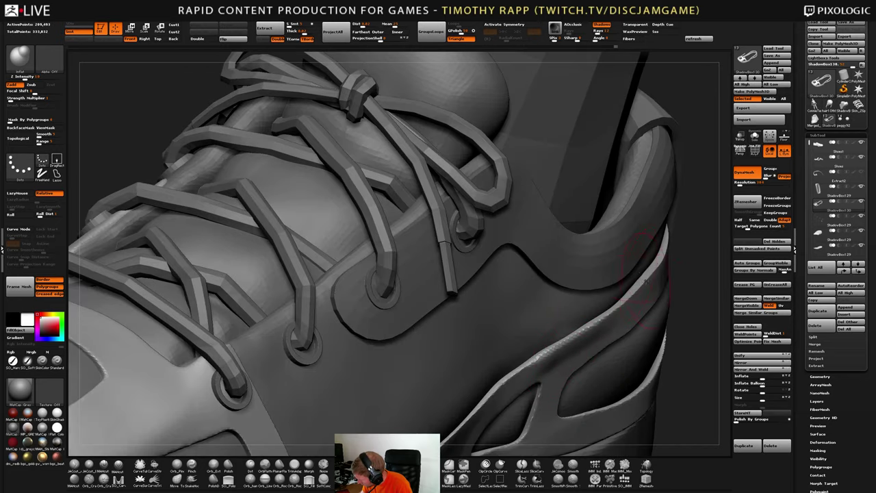
{"action": "right_click_drag", "start_coordinate": [645, 280], "coordinate": [650, 275]}
{"action": "key", "text": "b"}
{"action": "key", "text": "h"}
{"action": "key", "text": "p"}
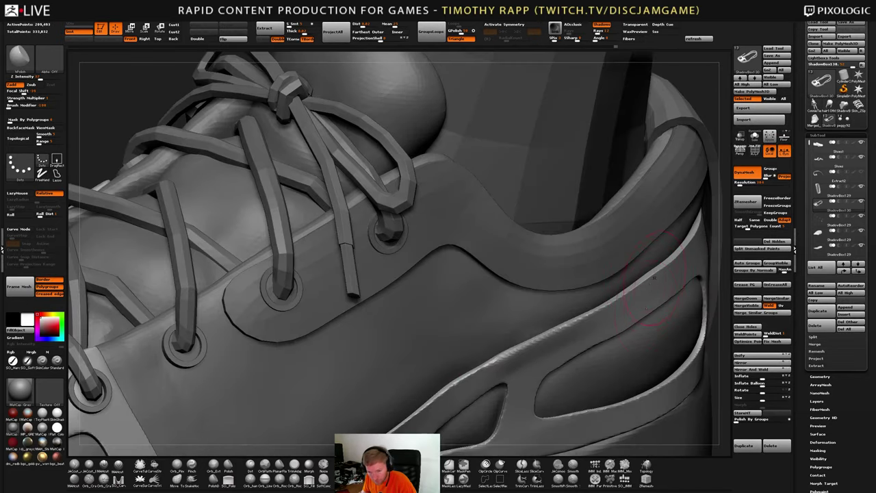
{"action": "mouse_move", "coordinate": [574, 344]}
{"action": "right_mouse_down"}
{"action": "mouse_move", "coordinate": [516, 372]}
{"action": "mouse_move", "coordinate": [535, 355]}
{"action": "mouse_move", "coordinate": [529, 350]}
{"action": "mouse_move", "coordinate": [573, 370]}
{"action": "mouse_move", "coordinate": [555, 354]}
{"action": "mouse_move", "coordinate": [563, 301]}
{"action": "mouse_move", "coordinate": [535, 303]}
{"action": "mouse_move", "coordinate": [526, 339]}
{"action": "right_mouse_up"}
{"action": "key", "text": "ctrl+z"}
Isolate the side panel and polish the upper band and rim around its heel section with hPolish
{"action": "key", "text": "alt+s"}
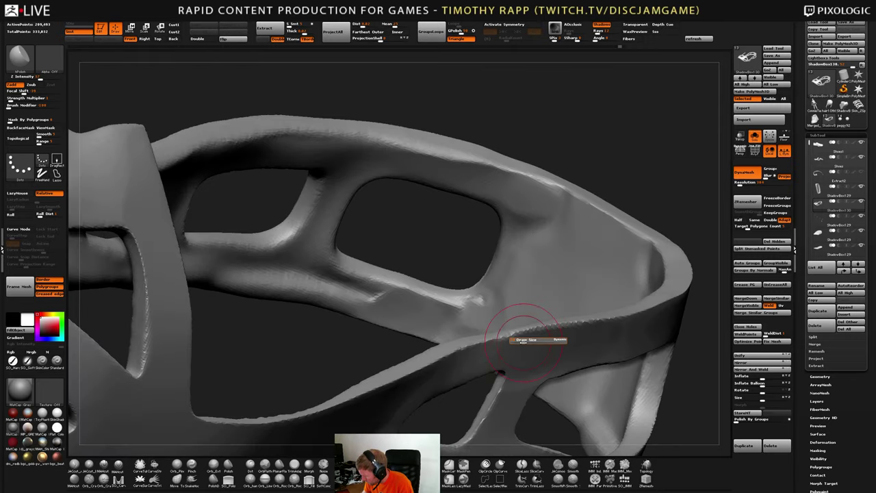
{"action": "mouse_move", "coordinate": [523, 341]}
{"action": "left_mouse_down"}
{"action": "mouse_move", "coordinate": [516, 342]}
{"action": "mouse_move", "coordinate": [614, 320]}
{"action": "left_mouse_up"}
{"action": "right_click_drag", "start_coordinate": [614, 316], "coordinate": [614, 332]}
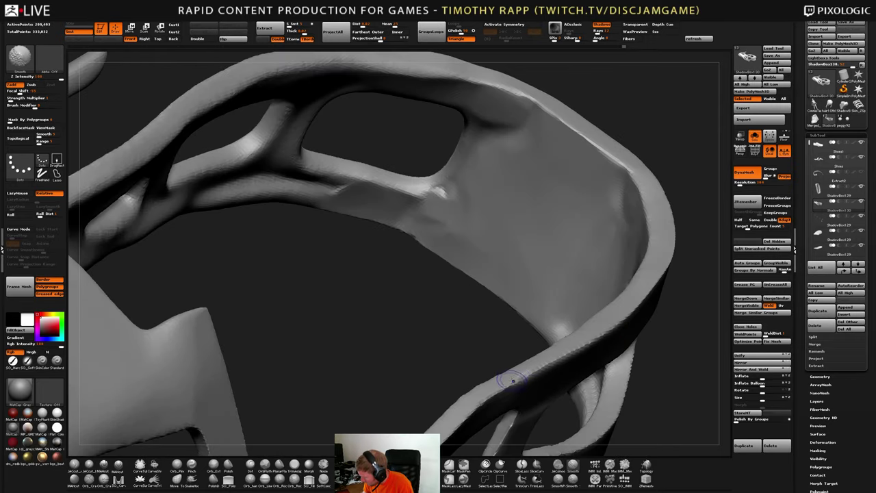
{"action": "mouse_move", "coordinate": [512, 380]}
{"action": "right_mouse_down"}
{"action": "mouse_move", "coordinate": [574, 334]}
{"action": "mouse_move", "coordinate": [561, 357]}
{"action": "right_mouse_up"}
{"action": "key", "text": "s"}
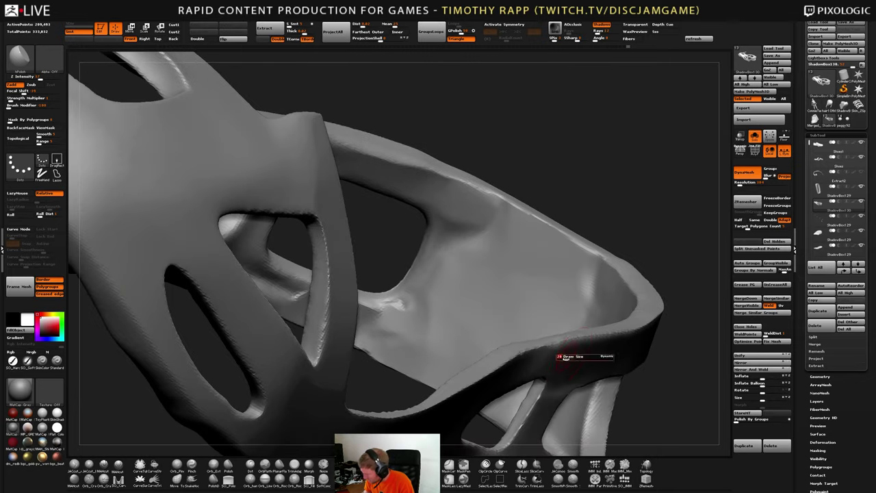
{"action": "left_click_drag", "start_coordinate": [561, 356], "coordinate": [566, 356]}
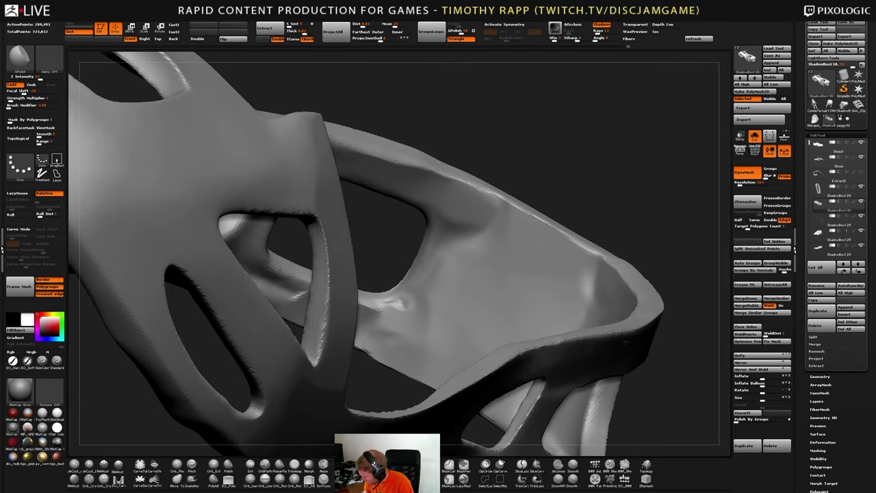
{"action": "right_click_drag", "start_coordinate": [626, 341], "coordinate": [599, 316]}
{"action": "mouse_move", "coordinate": [576, 356]}
{"action": "right_mouse_down"}
{"action": "mouse_move", "coordinate": [526, 358]}
{"action": "mouse_move", "coordinate": [566, 344]}
{"action": "mouse_move", "coordinate": [547, 342]}
{"action": "mouse_move", "coordinate": [567, 354]}
{"action": "right_mouse_up"}
{"action": "left_click_drag", "start_coordinate": [567, 354], "coordinate": [540, 363]}
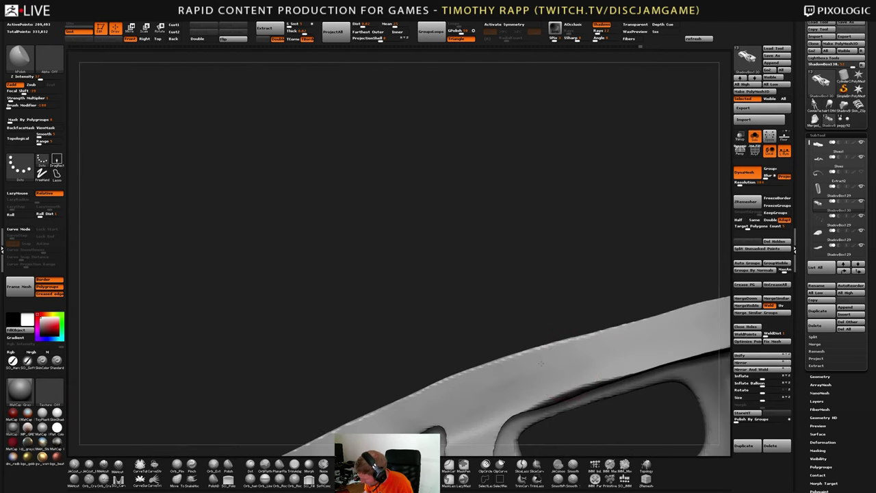
{"action": "right_click_drag", "start_coordinate": [540, 364], "coordinate": [532, 374], "text": "ctrl"}
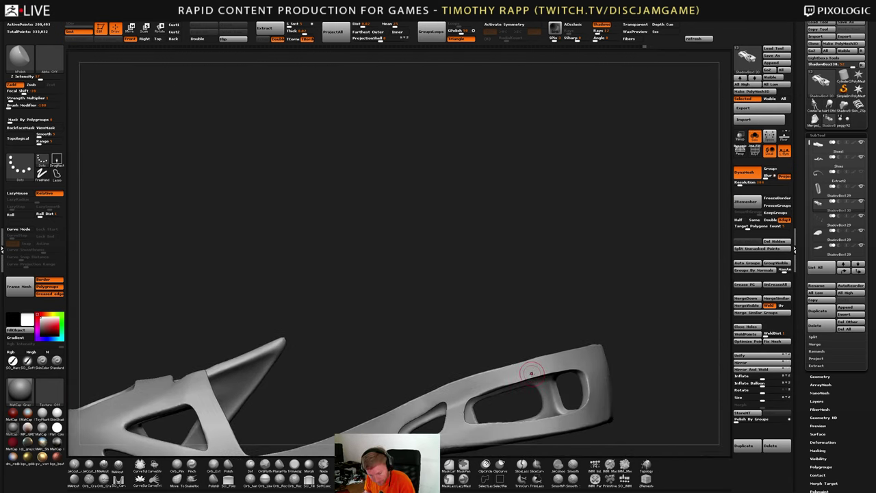
Check the panel against the full shoe, isolate it again and polish the edge of its long rear opening
{"action": "key", "text": "alt+shift+s"}
{"action": "mouse_move", "coordinate": [593, 353]}
{"action": "right_mouse_down"}
{"action": "mouse_move", "coordinate": [610, 364]}
{"action": "mouse_move", "coordinate": [581, 350]}
{"action": "mouse_move", "coordinate": [592, 362]}
{"action": "right_mouse_up"}
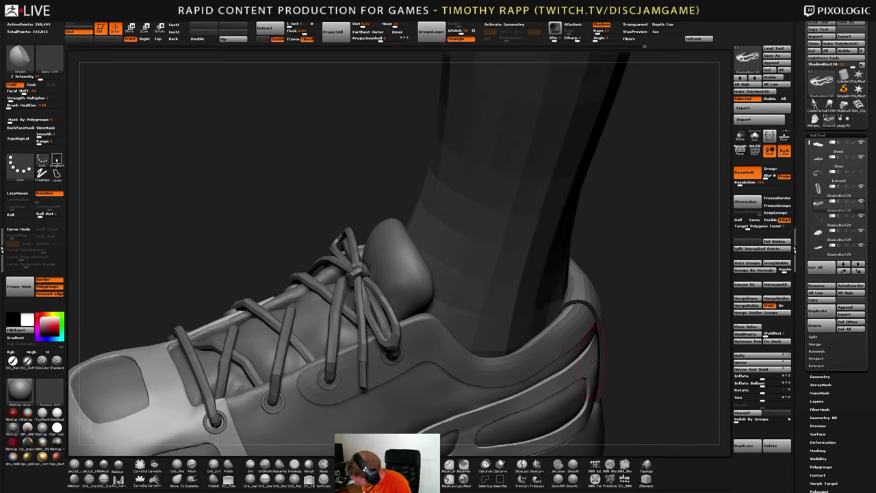
{"action": "right_click_drag", "start_coordinate": [534, 378], "coordinate": [618, 357]}
{"action": "mouse_move", "coordinate": [528, 391]}
{"action": "right_mouse_down", "text": "ctrl"}
{"action": "mouse_move", "coordinate": [542, 404]}
{"action": "mouse_move", "coordinate": [532, 393]}
{"action": "mouse_move", "coordinate": [565, 393]}
{"action": "mouse_move", "coordinate": [540, 398]}
{"action": "mouse_move", "coordinate": [541, 388]}
{"action": "right_mouse_up", "text": "ctrl"}
{"action": "key", "text": "alt+s"}
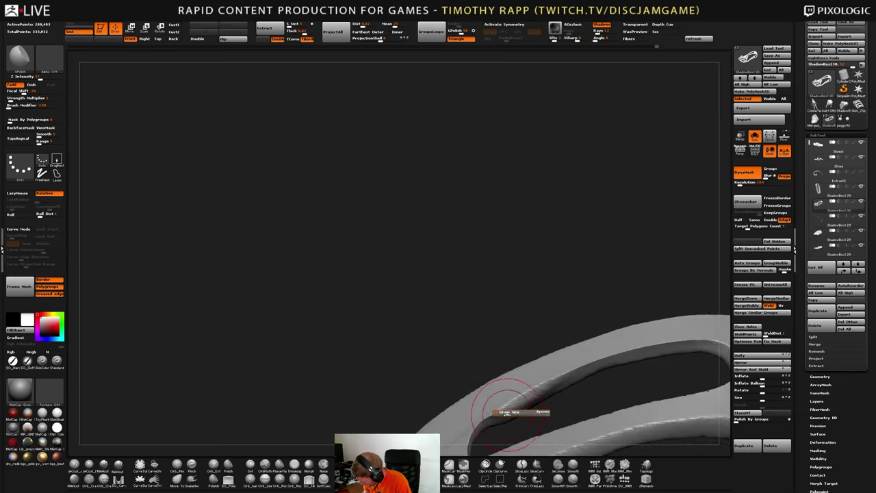
{"action": "left_click_drag", "start_coordinate": [506, 413], "coordinate": [501, 413]}
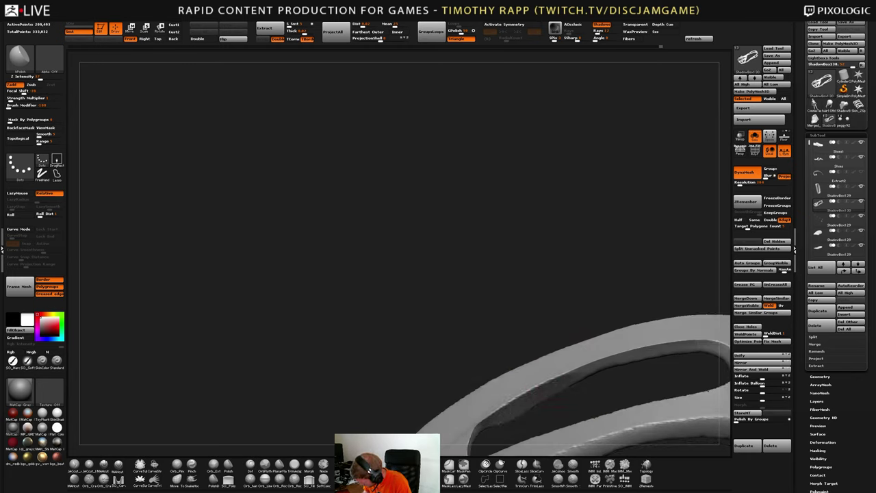
{"action": "right_click_drag", "start_coordinate": [597, 375], "coordinate": [641, 366], "text": "ctrl"}
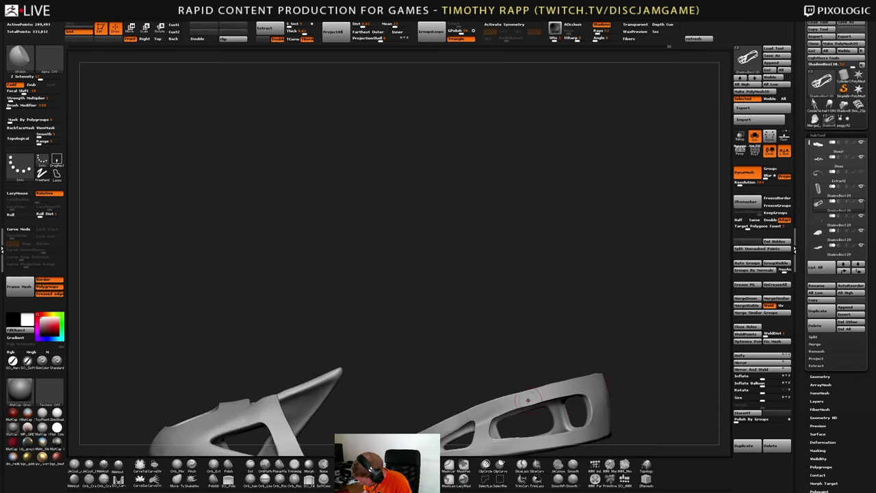
Bring the full shoe back into view and undo the last three edits to the side panel
{"action": "right_click_drag", "start_coordinate": [527, 400], "coordinate": [628, 335]}
{"action": "right_click_drag", "start_coordinate": [540, 331], "coordinate": [520, 387]}
{"action": "mouse_move", "coordinate": [520, 387]}
{"action": "right_mouse_down"}
{"action": "mouse_move", "coordinate": [472, 383]}
{"action": "mouse_move", "coordinate": [551, 362]}
{"action": "mouse_move", "coordinate": [560, 382]}
{"action": "mouse_move", "coordinate": [549, 376]}
{"action": "mouse_move", "coordinate": [531, 397]}
{"action": "mouse_move", "coordinate": [562, 392]}
{"action": "mouse_move", "coordinate": [546, 393]}
{"action": "mouse_move", "coordinate": [576, 363]}
{"action": "mouse_move", "coordinate": [505, 391]}
{"action": "mouse_move", "coordinate": [520, 374]}
{"action": "mouse_move", "coordinate": [533, 377]}
{"action": "right_mouse_up"}
{"action": "key", "text": "alt+s"}
{"action": "key", "text": "b"}
{"action": "key", "text": "m"}
{"action": "key", "text": "v"}
{"action": "key", "text": "ctrl+z"}
{"action": "key", "text": "ctrl+z"}
{"action": "key", "text": "ctrl+z"}
{"action": "left_click_drag", "start_coordinate": [523, 375], "coordinate": [545, 368]}
{"action": "mouse_move", "coordinate": [545, 368]}
{"action": "right_mouse_down"}
{"action": "mouse_move", "coordinate": [567, 378]}
{"action": "mouse_move", "coordinate": [535, 371]}
{"action": "mouse_move", "coordinate": [548, 348]}
{"action": "mouse_move", "coordinate": [503, 355]}
{"action": "right_mouse_up"}
{"action": "key", "text": "ctrl+z"}
Smooth the side panel's strut between the triangular front opening and the long rear opening
{"action": "key", "text": "b"}
{"action": "key", "text": "c"}
{"action": "key", "text": "t"}
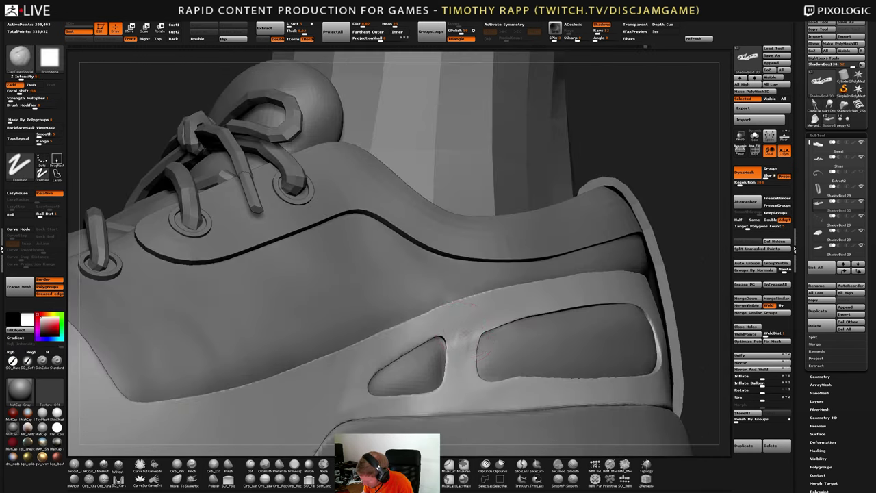
{"action": "left_click_drag", "start_coordinate": [474, 321], "coordinate": [469, 350], "text": "shift"}
{"action": "mouse_move", "coordinate": [504, 360]}
{"action": "right_mouse_down"}
{"action": "mouse_move", "coordinate": [483, 367]}
{"action": "mouse_move", "coordinate": [520, 383]}
{"action": "right_mouse_up"}
{"action": "key", "text": "b"}
{"action": "key", "text": "m"}
{"action": "key", "text": "v"}
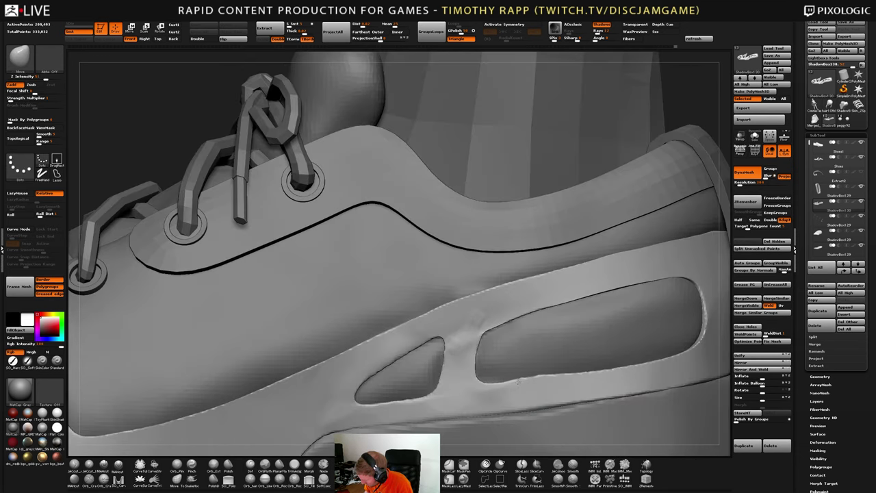
{"action": "mouse_move", "coordinate": [567, 366]}
{"action": "right_mouse_down", "text": "ctrl"}
{"action": "mouse_move", "coordinate": [610, 374]}
{"action": "mouse_move", "coordinate": [561, 381]}
{"action": "mouse_move", "coordinate": [615, 349]}
{"action": "mouse_move", "coordinate": [587, 363]}
{"action": "mouse_move", "coordinate": [638, 372]}
{"action": "mouse_move", "coordinate": [597, 395]}
{"action": "mouse_move", "coordinate": [600, 409]}
{"action": "mouse_move", "coordinate": [574, 405]}
{"action": "right_mouse_up", "text": "ctrl"}
{"action": "right_click_drag", "start_coordinate": [492, 403], "coordinate": [472, 389], "text": "ctrl"}
{"action": "right_click_drag", "start_coordinate": [472, 388], "coordinate": [513, 401]}
{"action": "mouse_move", "coordinate": [513, 401]}
{"action": "right_mouse_down", "text": "ctrl"}
{"action": "mouse_move", "coordinate": [520, 407]}
{"action": "mouse_move", "coordinate": [504, 407]}
{"action": "right_mouse_up", "text": "ctrl"}
{"action": "right_click_drag", "start_coordinate": [468, 383], "coordinate": [571, 373]}
Select the shoe's base upper and sculpt fabric folds into the narrow heel band below the collar with the Standard brush
{"action": "left_click", "coordinate": [467, 361], "text": "alt"}
{"action": "mouse_move", "coordinate": [467, 361]}
{"action": "right_mouse_down", "text": "ctrl"}
{"action": "mouse_move", "coordinate": [464, 344]}
{"action": "mouse_move", "coordinate": [468, 383]}
{"action": "right_mouse_up", "text": "ctrl"}
{"action": "key", "text": "b"}
{"action": "key", "text": "s"}
{"action": "key", "text": "t"}
{"action": "right_click_drag", "start_coordinate": [375, 334], "coordinate": [366, 332]}
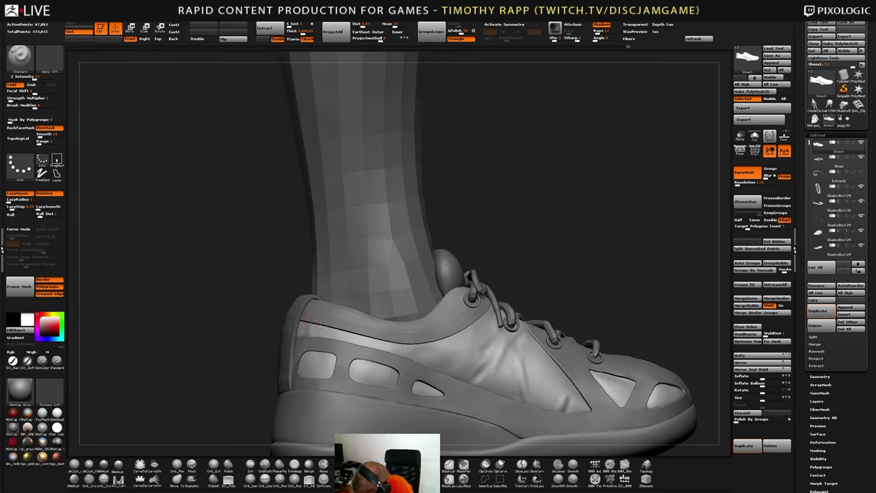
{"action": "mouse_move", "coordinate": [314, 321]}
{"action": "right_mouse_down", "text": "ctrl"}
{"action": "mouse_move", "coordinate": [319, 342]}
{"action": "mouse_move", "coordinate": [299, 320]}
{"action": "mouse_move", "coordinate": [331, 342]}
{"action": "right_mouse_up", "text": "ctrl"}
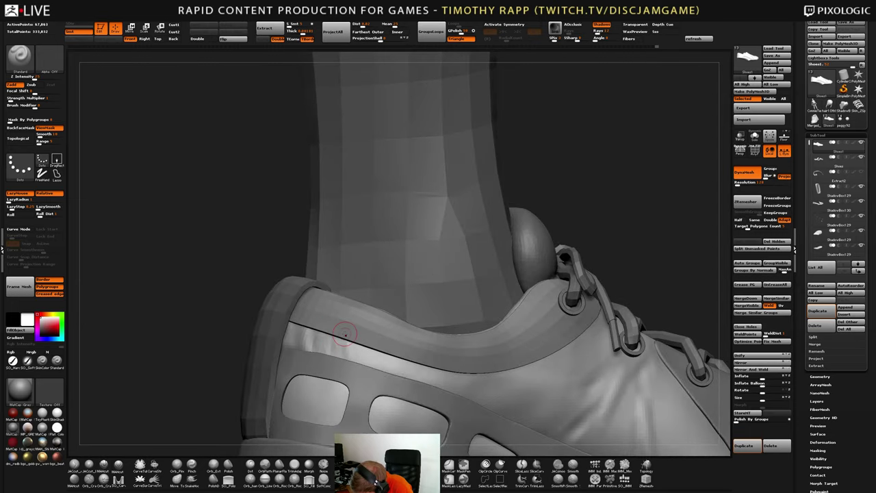
{"action": "left_click_drag", "start_coordinate": [377, 361], "coordinate": [382, 369]}
{"action": "right_click_drag", "start_coordinate": [417, 372], "coordinate": [403, 372]}
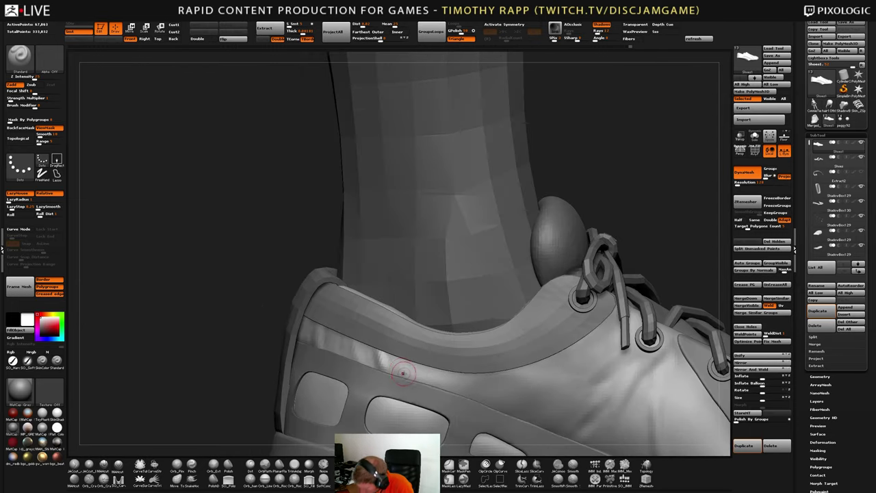
{"action": "left_click_drag", "start_coordinate": [420, 357], "coordinate": [423, 378]}
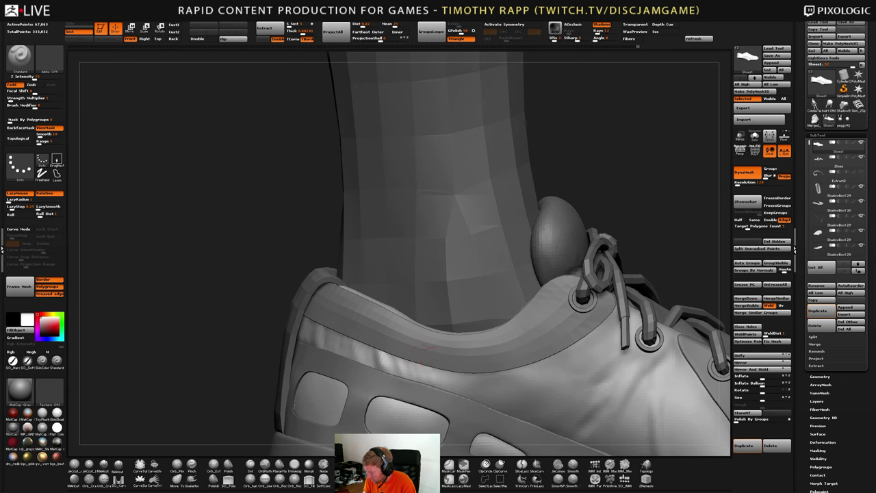
Subdivide the base upper by one level and delete its lower subdivision levels
{"action": "right_click_drag", "start_coordinate": [595, 387], "coordinate": [581, 307], "text": "ctrl"}
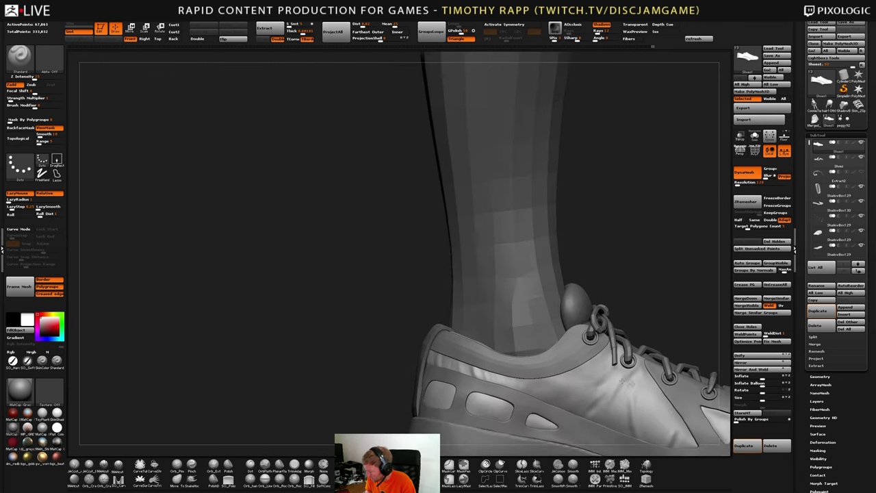
{"action": "right_click_drag", "start_coordinate": [633, 436], "coordinate": [568, 400], "text": "alt"}
{"action": "right_click_drag", "start_coordinate": [685, 368], "coordinate": [580, 352], "text": "alt"}
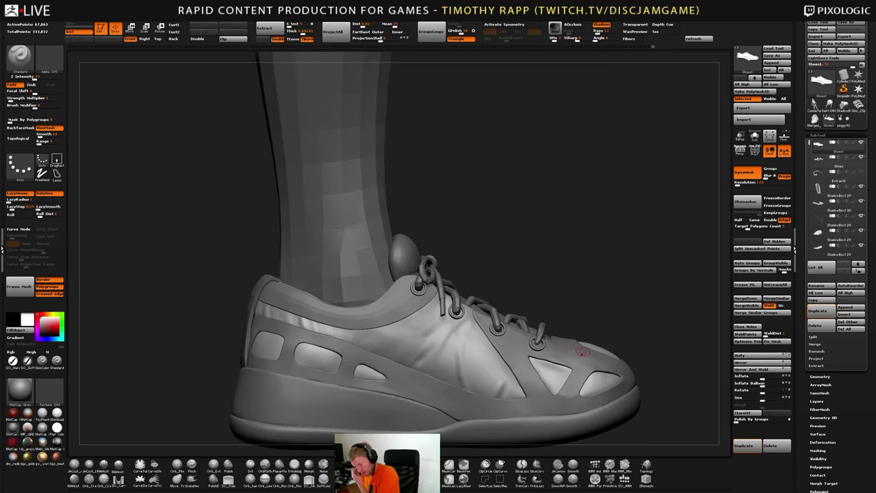
{"action": "key", "text": "ctrl+d"}
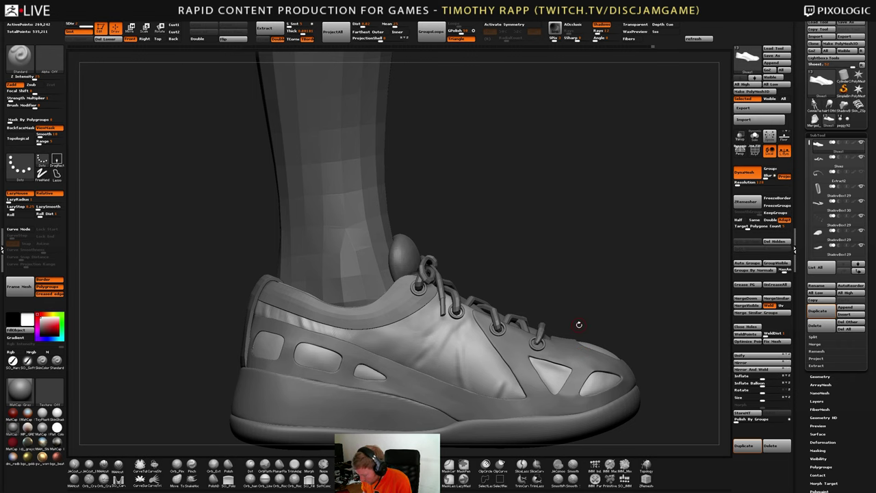
{"action": "right_click_drag", "start_coordinate": [609, 368], "coordinate": [624, 368]}
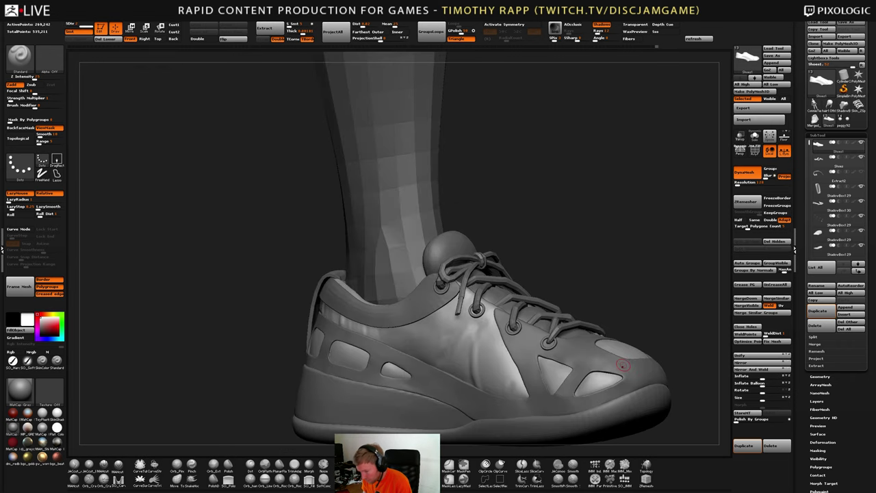
{"action": "right_click_drag", "start_coordinate": [549, 382], "coordinate": [556, 379]}
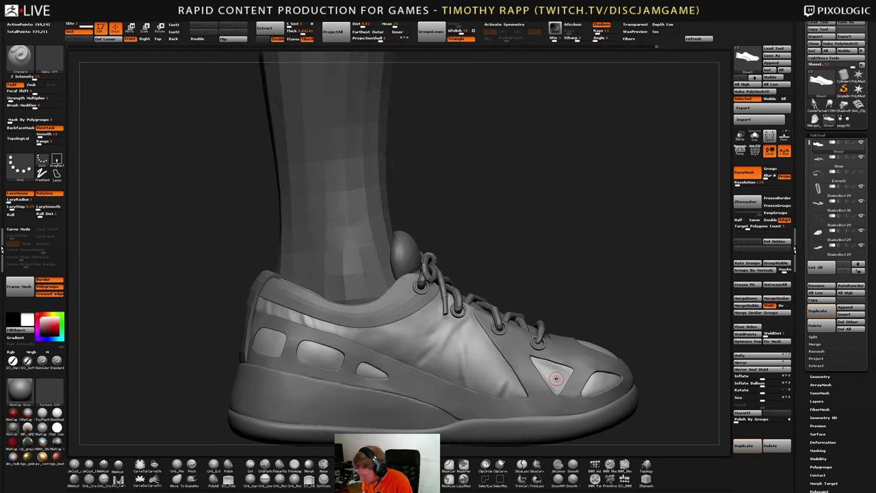
{"action": "right_click_drag", "start_coordinate": [405, 389], "coordinate": [406, 362]}
{"action": "left_click", "coordinate": [107, 39]}
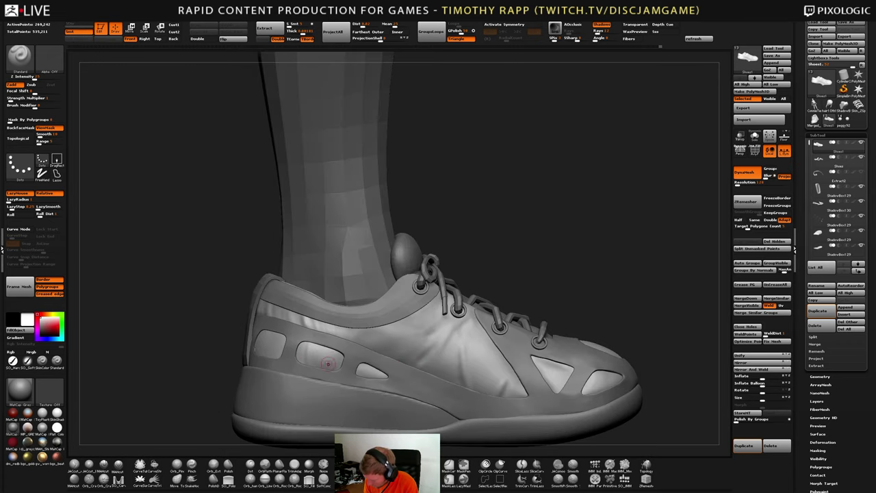
Sculpt fabric folds into the upper inside the side panel's middle opening with the Standard brush
{"action": "right_click_drag", "start_coordinate": [328, 363], "coordinate": [308, 341]}
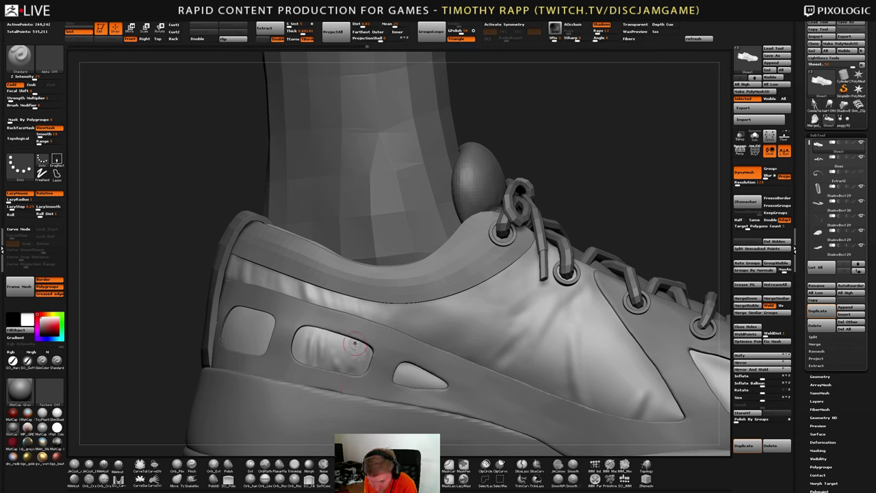
{"action": "left_click_drag", "start_coordinate": [356, 340], "coordinate": [365, 348]}
{"action": "right_click_drag", "start_coordinate": [365, 347], "coordinate": [370, 344]}
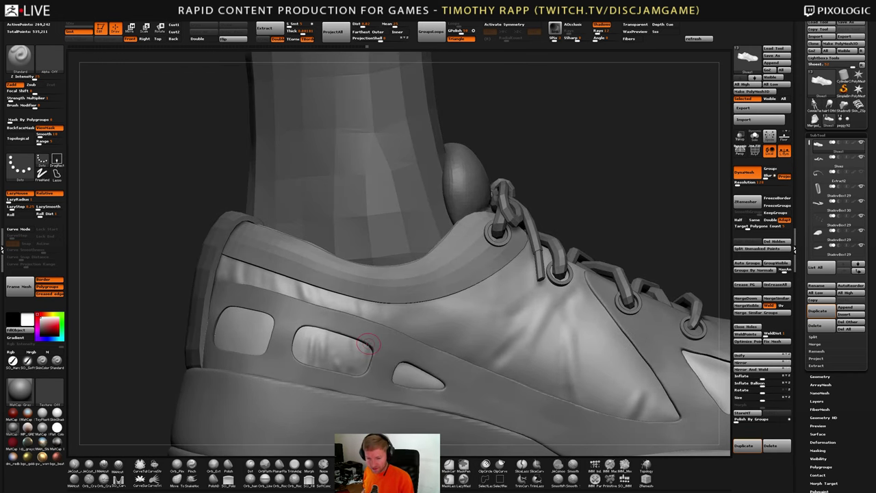
{"action": "right_click_drag", "start_coordinate": [420, 376], "coordinate": [438, 376]}
{"action": "left_click_drag", "start_coordinate": [315, 332], "coordinate": [326, 349]}
{"action": "mouse_move", "coordinate": [319, 335]}
{"action": "right_mouse_down"}
{"action": "mouse_move", "coordinate": [291, 333]}
{"action": "mouse_move", "coordinate": [308, 333]}
{"action": "right_mouse_up"}
{"action": "mouse_move", "coordinate": [317, 330]}
{"action": "left_mouse_down"}
{"action": "mouse_move", "coordinate": [324, 354]}
{"action": "mouse_move", "coordinate": [319, 338]}
{"action": "left_mouse_up"}
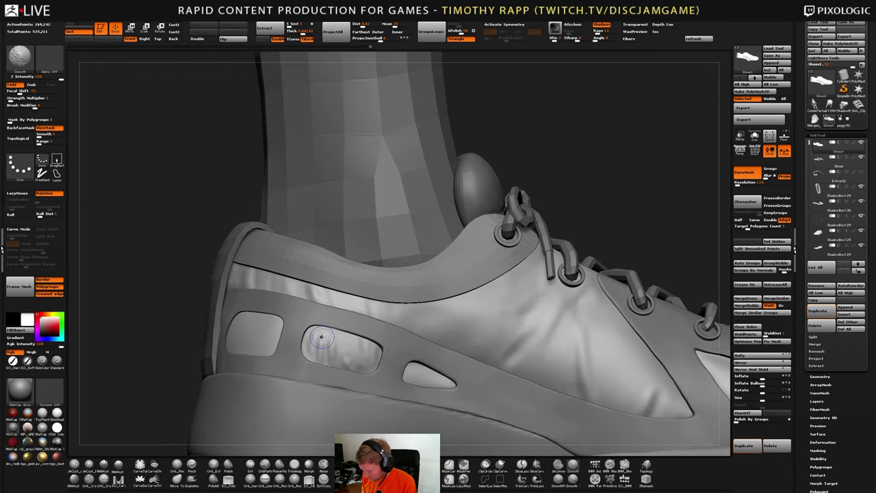
Sculpt and smooth vertical folds inside the rearmost side opening next to the heel
{"action": "mouse_move", "coordinate": [319, 337]}
{"action": "right_mouse_down"}
{"action": "mouse_move", "coordinate": [319, 348]}
{"action": "mouse_move", "coordinate": [336, 348]}
{"action": "mouse_move", "coordinate": [251, 350]}
{"action": "mouse_move", "coordinate": [259, 343]}
{"action": "right_mouse_up"}
{"action": "mouse_move", "coordinate": [258, 333]}
{"action": "left_mouse_down"}
{"action": "mouse_move", "coordinate": [263, 350]}
{"action": "mouse_move", "coordinate": [274, 332]}
{"action": "mouse_move", "coordinate": [277, 358]}
{"action": "mouse_move", "coordinate": [290, 352]}
{"action": "left_mouse_up"}
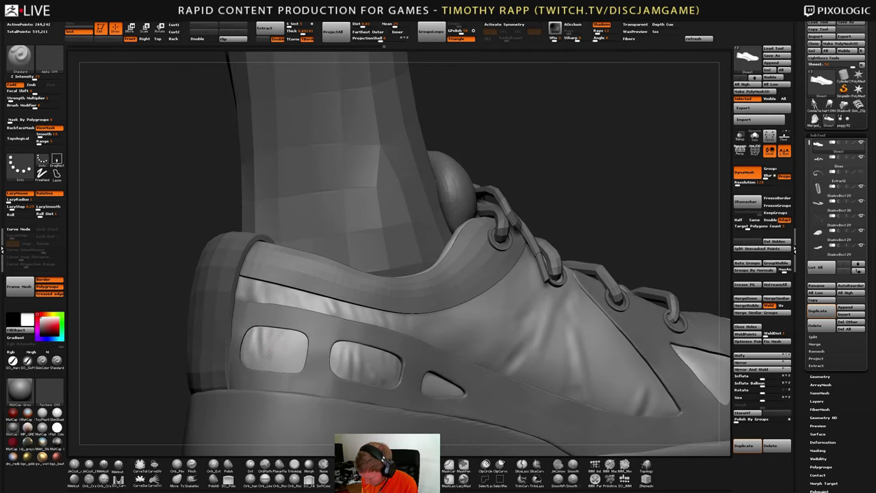
{"action": "right_click_drag", "start_coordinate": [274, 375], "coordinate": [293, 372]}
{"action": "left_click_drag", "start_coordinate": [299, 333], "coordinate": [295, 365]}
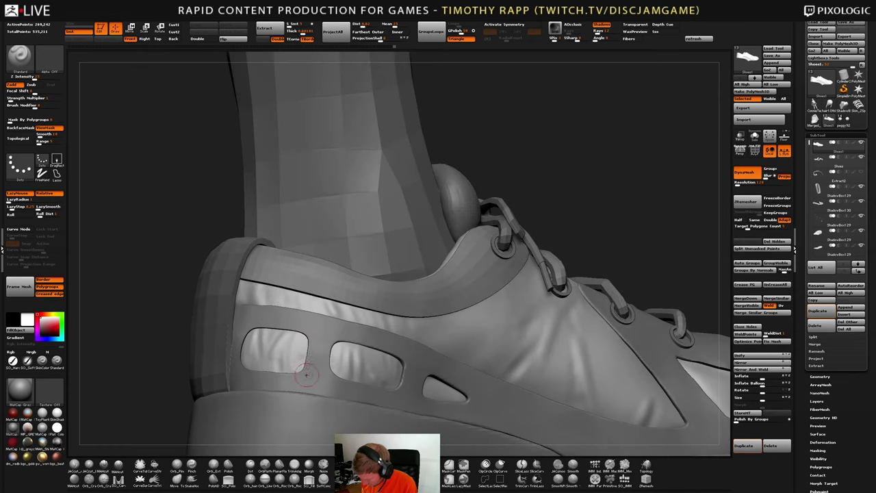
{"action": "right_click_drag", "start_coordinate": [306, 375], "coordinate": [295, 367]}
{"action": "left_click_drag", "start_coordinate": [294, 366], "coordinate": [292, 351], "text": "shift"}
{"action": "mouse_move", "coordinate": [383, 366]}
{"action": "right_mouse_down"}
{"action": "mouse_move", "coordinate": [442, 363]}
{"action": "mouse_move", "coordinate": [404, 384]}
{"action": "mouse_move", "coordinate": [420, 382]}
{"action": "mouse_move", "coordinate": [419, 368]}
{"action": "right_mouse_up"}
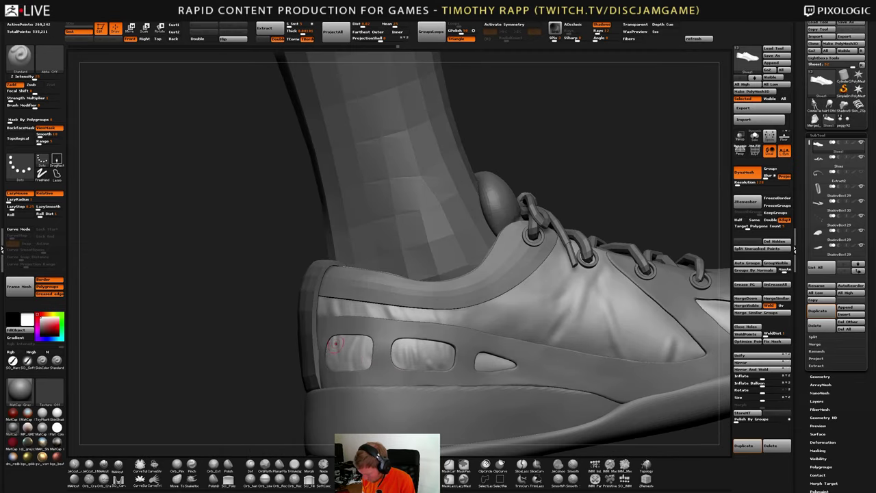
Switch to another sculpting brush and roughen the folds inside the rearmost side opening
{"action": "right_click_drag", "start_coordinate": [336, 347], "coordinate": [351, 342]}
{"action": "key", "text": "1"}
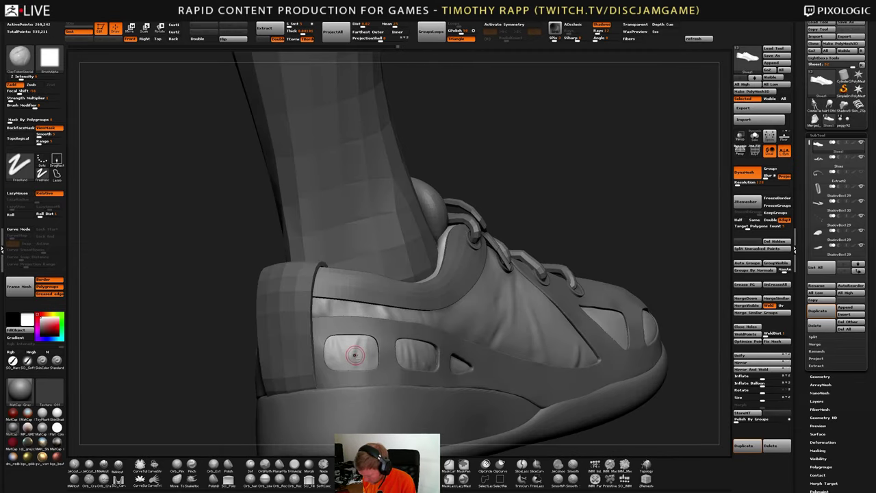
{"action": "key", "text": "2"}
{"action": "key", "text": "s"}
{"action": "mouse_move", "coordinate": [354, 355]}
{"action": "left_mouse_down"}
{"action": "mouse_move", "coordinate": [338, 347]}
{"action": "mouse_move", "coordinate": [343, 362]}
{"action": "left_mouse_up"}
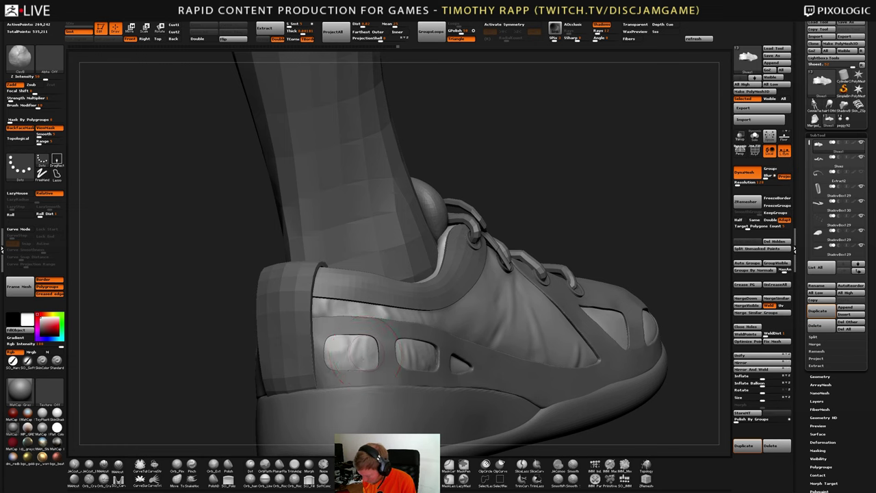
{"action": "mouse_move", "coordinate": [374, 358]}
{"action": "right_mouse_down"}
{"action": "mouse_move", "coordinate": [331, 348]}
{"action": "mouse_move", "coordinate": [399, 348]}
{"action": "mouse_move", "coordinate": [370, 346]}
{"action": "mouse_move", "coordinate": [373, 371]}
{"action": "right_mouse_up"}
Add folds to the fabric inside the small triangular side opening, finishing with a resized Standard brush
{"action": "key", "text": "s"}
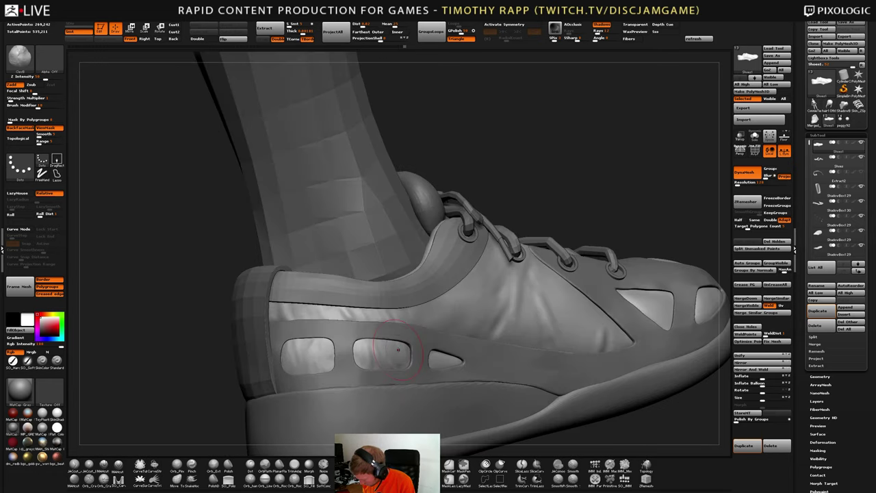
{"action": "left_click_drag", "start_coordinate": [441, 353], "coordinate": [443, 366]}
{"action": "mouse_move", "coordinate": [452, 373]}
{"action": "right_mouse_down"}
{"action": "mouse_move", "coordinate": [435, 374]}
{"action": "mouse_move", "coordinate": [446, 362]}
{"action": "right_mouse_up"}
{"action": "key", "text": "b"}
{"action": "key", "text": "s"}
{"action": "key", "text": "t"}
{"action": "key", "text": "s"}
{"action": "left_click_drag", "start_coordinate": [439, 364], "coordinate": [432, 364]}
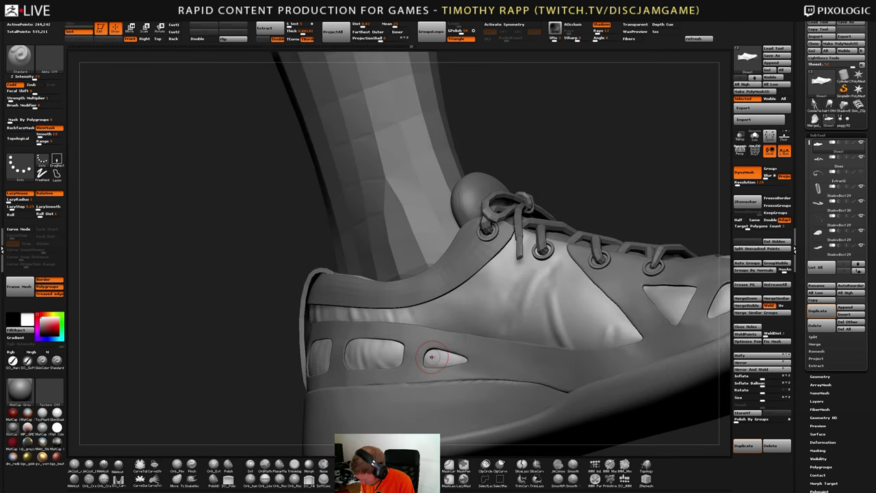
{"action": "mouse_move", "coordinate": [445, 369]}
{"action": "right_mouse_down"}
{"action": "mouse_move", "coordinate": [438, 349]}
{"action": "mouse_move", "coordinate": [457, 360]}
{"action": "mouse_move", "coordinate": [397, 302]}
{"action": "mouse_move", "coordinate": [432, 302]}
{"action": "right_mouse_up"}
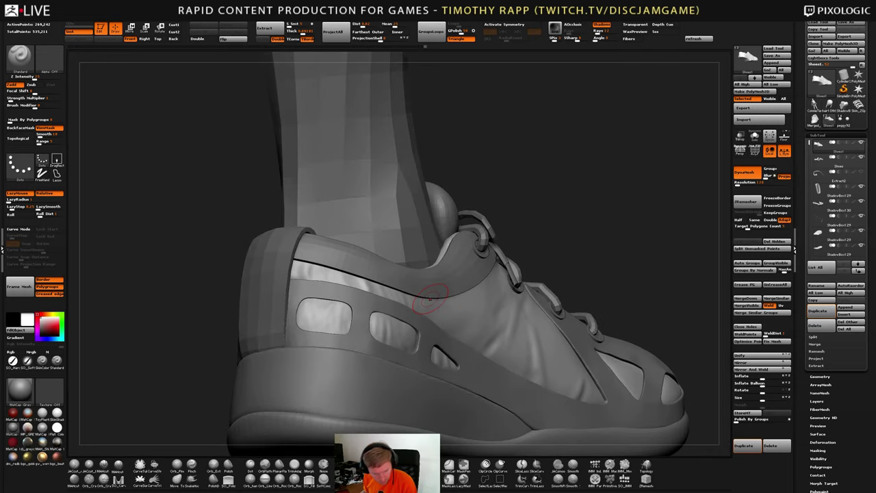
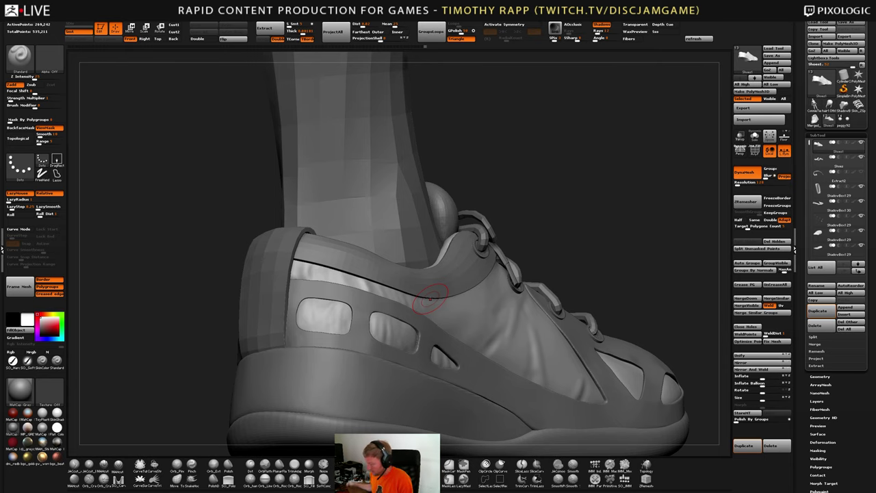
Adjust the base upper's surface near the heel, just below the collar, with a resized Move brush
{"action": "right_click_drag", "start_coordinate": [467, 357], "coordinate": [468, 337]}
{"action": "mouse_move", "coordinate": [372, 281]}
{"action": "right_mouse_down"}
{"action": "mouse_move", "coordinate": [373, 294]}
{"action": "mouse_move", "coordinate": [270, 284]}
{"action": "mouse_move", "coordinate": [273, 301]}
{"action": "right_mouse_up"}
{"action": "key", "text": "b"}
{"action": "key", "text": "m"}
{"action": "key", "text": "v"}
{"action": "key", "text": "s"}
{"action": "left_click_drag", "start_coordinate": [265, 295], "coordinate": [275, 295]}
{"action": "mouse_move", "coordinate": [270, 297]}
{"action": "right_mouse_down"}
{"action": "mouse_move", "coordinate": [249, 296]}
{"action": "mouse_move", "coordinate": [247, 288]}
{"action": "right_mouse_up"}
{"action": "key", "text": "s"}
{"action": "key", "text": "s"}
{"action": "left_click_drag", "start_coordinate": [247, 288], "coordinate": [242, 288]}
{"action": "mouse_move", "coordinate": [242, 288]}
{"action": "right_mouse_down"}
{"action": "mouse_move", "coordinate": [251, 294]}
{"action": "mouse_move", "coordinate": [248, 263]}
{"action": "mouse_move", "coordinate": [248, 278]}
{"action": "mouse_move", "coordinate": [301, 272]}
{"action": "mouse_move", "coordinate": [279, 276]}
{"action": "mouse_move", "coordinate": [329, 290]}
{"action": "mouse_move", "coordinate": [348, 273]}
{"action": "mouse_move", "coordinate": [373, 273]}
{"action": "mouse_move", "coordinate": [366, 256]}
{"action": "right_mouse_up"}
{"action": "key", "text": "b"}
{"action": "key", "text": "s"}
{"action": "key", "text": "t"}
{"action": "right_click_drag", "start_coordinate": [366, 293], "coordinate": [377, 276]}
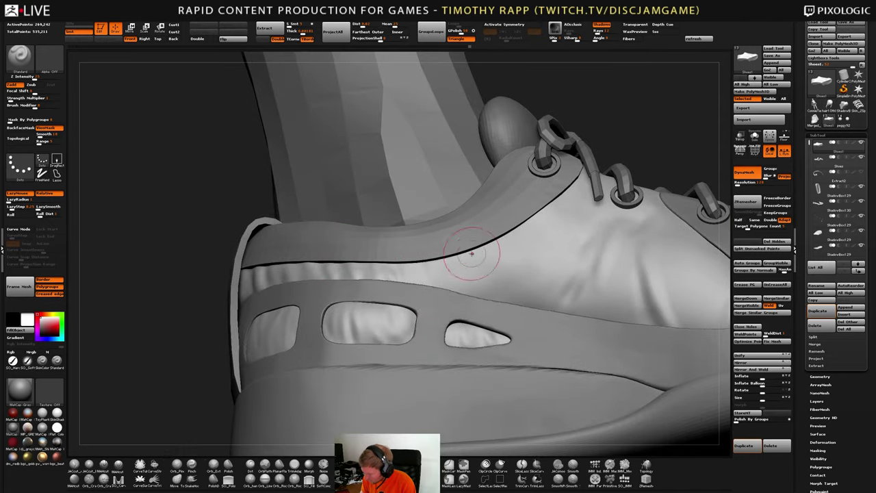
Select the collar piece and bevel the edge loop along its rim with ZModeler
{"action": "left_click", "coordinate": [505, 222], "text": "alt"}
{"action": "key", "text": "shift+f"}
{"action": "key", "text": "shift+f"}
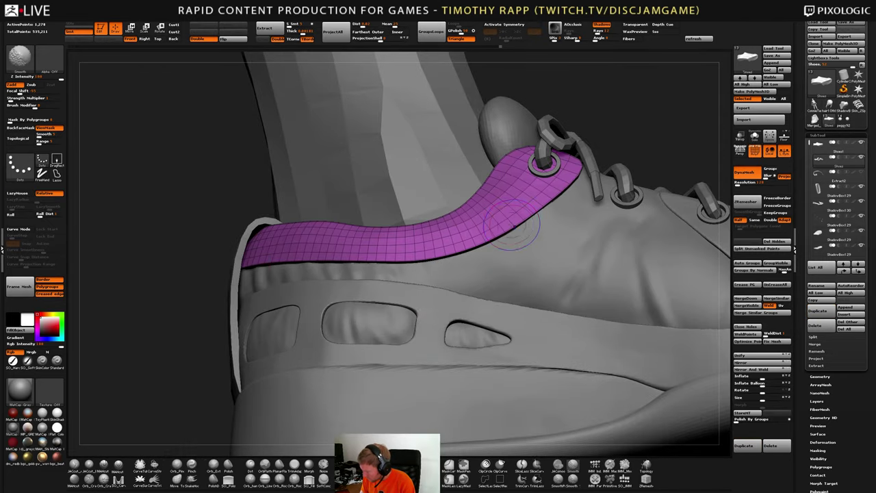
{"action": "right_click_drag", "start_coordinate": [511, 226], "coordinate": [497, 306], "text": "ctrl"}
{"action": "key", "text": "shift+f"}
{"action": "key", "text": "b"}
{"action": "key", "text": "z"}
{"action": "key", "text": "m"}
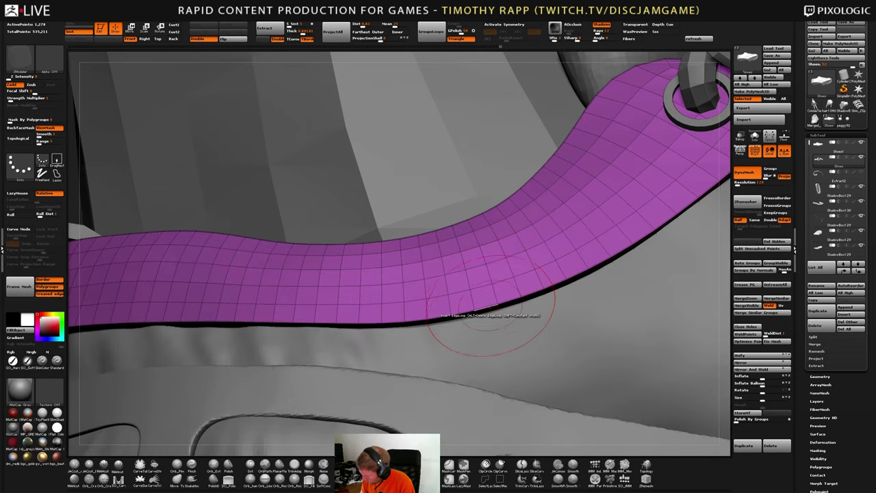
{"action": "key", "text": "space"}
{"action": "left_click", "coordinate": [435, 322]}
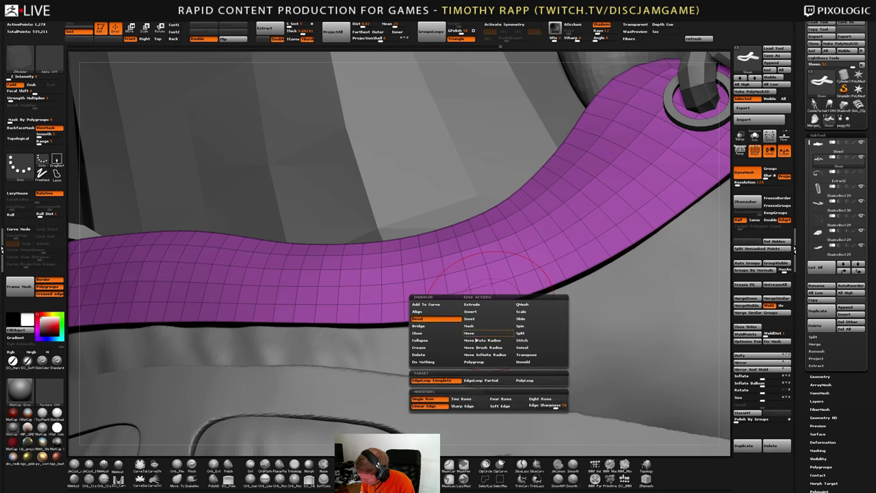
{"action": "left_click_drag", "start_coordinate": [483, 308], "coordinate": [485, 318]}
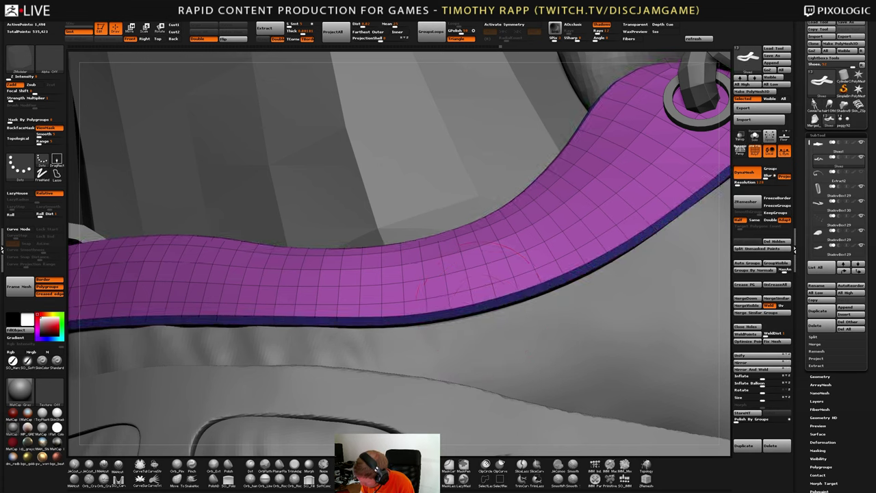
Hide the wireframe and nudge the beveled collar's middle section into place with the Move brush
{"action": "right_click_drag", "start_coordinate": [586, 294], "coordinate": [520, 300], "text": "ctrl"}
{"action": "key", "text": "shift+f"}
{"action": "key", "text": "b"}
{"action": "key", "text": "m"}
{"action": "key", "text": "v"}
{"action": "left_click_drag", "start_coordinate": [457, 299], "coordinate": [457, 295]}
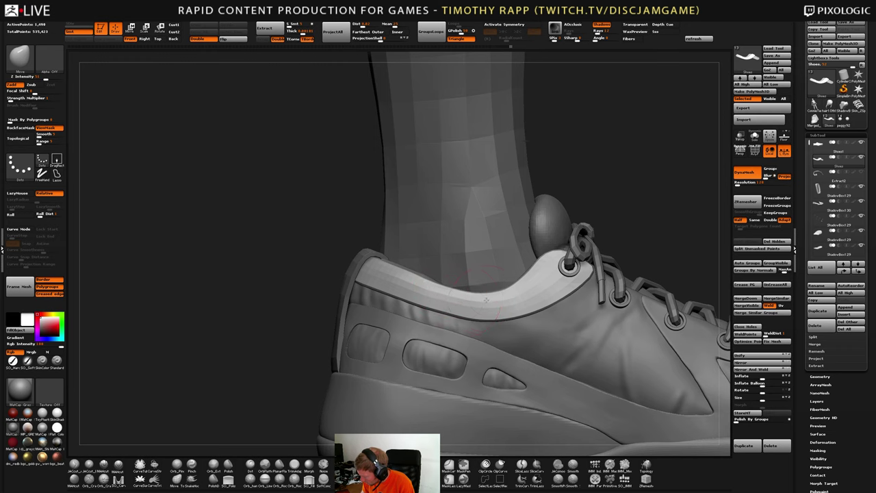
{"action": "mouse_move", "coordinate": [486, 304]}
{"action": "right_mouse_down"}
{"action": "mouse_move", "coordinate": [472, 303]}
{"action": "mouse_move", "coordinate": [478, 295]}
{"action": "mouse_move", "coordinate": [456, 313]}
{"action": "mouse_move", "coordinate": [481, 300]}
{"action": "mouse_move", "coordinate": [479, 289]}
{"action": "mouse_move", "coordinate": [392, 260]}
{"action": "mouse_move", "coordinate": [448, 273]}
{"action": "mouse_move", "coordinate": [540, 335]}
{"action": "mouse_move", "coordinate": [615, 345]}
{"action": "mouse_move", "coordinate": [592, 329]}
{"action": "mouse_move", "coordinate": [611, 349]}
{"action": "mouse_move", "coordinate": [657, 366]}
{"action": "mouse_move", "coordinate": [633, 335]}
{"action": "mouse_move", "coordinate": [590, 332]}
{"action": "mouse_move", "coordinate": [565, 361]}
{"action": "mouse_move", "coordinate": [624, 345]}
{"action": "mouse_move", "coordinate": [635, 315]}
{"action": "mouse_move", "coordinate": [596, 340]}
{"action": "right_mouse_up"}
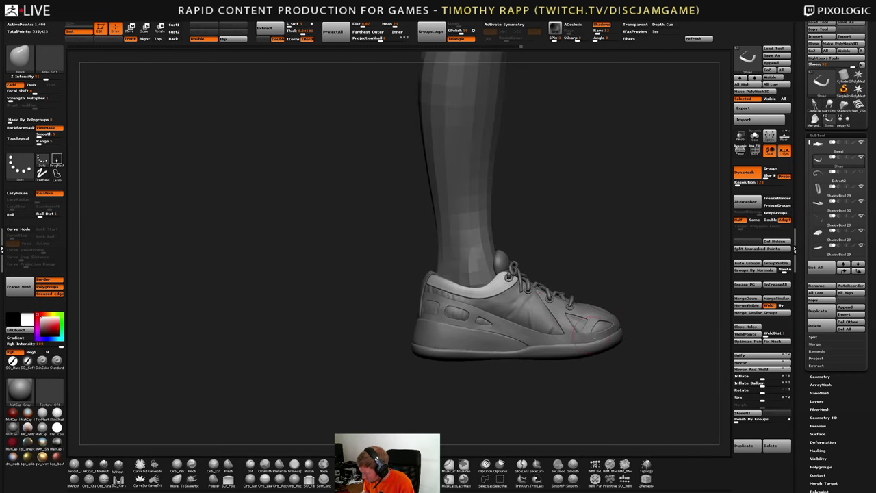
Select the base upper again and soften the folds on its side below the collar and laces
{"action": "left_click", "coordinate": [542, 315], "text": "alt"}
{"action": "key", "text": "b"}
{"action": "key", "text": "s"}
{"action": "key", "text": "t"}
{"action": "right_click_drag", "start_coordinate": [513, 314], "coordinate": [527, 316], "text": "ctrl"}
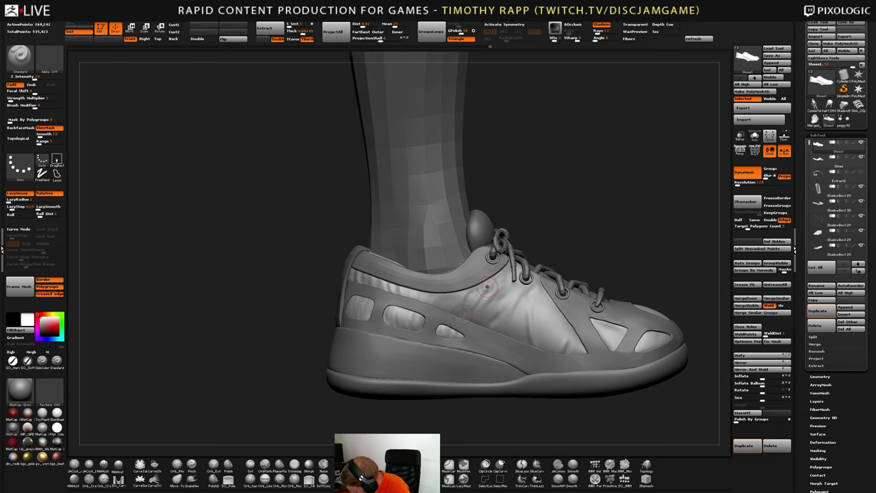
{"action": "left_click_drag", "start_coordinate": [462, 315], "coordinate": [479, 298], "text": "shift"}
{"action": "mouse_move", "coordinate": [539, 294]}
{"action": "right_mouse_down"}
{"action": "mouse_move", "coordinate": [520, 300]}
{"action": "mouse_move", "coordinate": [512, 291]}
{"action": "mouse_move", "coordinate": [530, 293]}
{"action": "mouse_move", "coordinate": [514, 284]}
{"action": "right_mouse_up"}
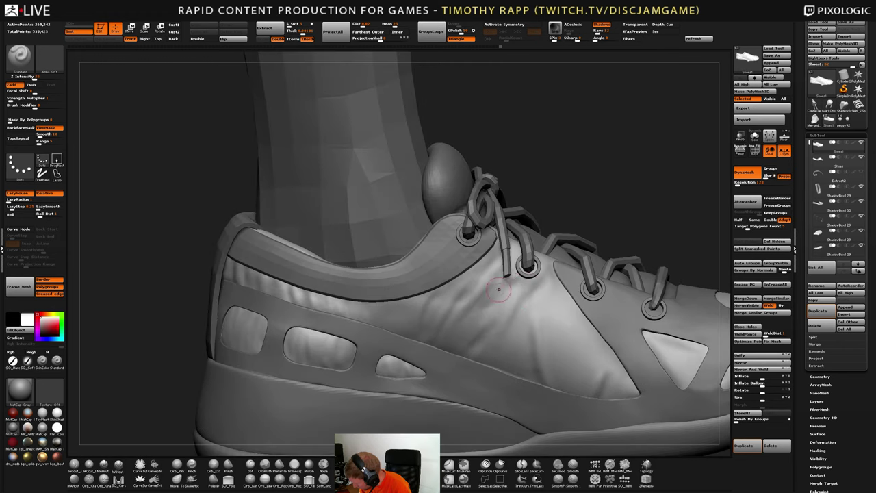
{"action": "mouse_move", "coordinate": [489, 315]}
{"action": "right_mouse_down"}
{"action": "mouse_move", "coordinate": [513, 297]}
{"action": "mouse_move", "coordinate": [494, 301]}
{"action": "mouse_move", "coordinate": [526, 307]}
{"action": "mouse_move", "coordinate": [519, 290]}
{"action": "mouse_move", "coordinate": [530, 294]}
{"action": "mouse_move", "coordinate": [533, 325]}
{"action": "mouse_move", "coordinate": [547, 328]}
{"action": "mouse_move", "coordinate": [498, 352]}
{"action": "mouse_move", "coordinate": [571, 359]}
{"action": "mouse_move", "coordinate": [581, 335]}
{"action": "mouse_move", "coordinate": [603, 348]}
{"action": "mouse_move", "coordinate": [602, 321]}
{"action": "mouse_move", "coordinate": [578, 328]}
{"action": "mouse_move", "coordinate": [582, 315]}
{"action": "mouse_move", "coordinate": [590, 320]}
{"action": "mouse_move", "coordinate": [587, 291]}
{"action": "mouse_move", "coordinate": [586, 306]}
{"action": "mouse_move", "coordinate": [650, 302]}
{"action": "right_mouse_up"}
{"action": "mouse_move", "coordinate": [588, 310]}
{"action": "right_mouse_down"}
{"action": "mouse_move", "coordinate": [564, 301]}
{"action": "mouse_move", "coordinate": [563, 313]}
{"action": "mouse_move", "coordinate": [613, 301]}
{"action": "mouse_move", "coordinate": [565, 307]}
{"action": "right_mouse_up"}
{"action": "key", "text": "shift"}
{"action": "key", "text": "shift"}
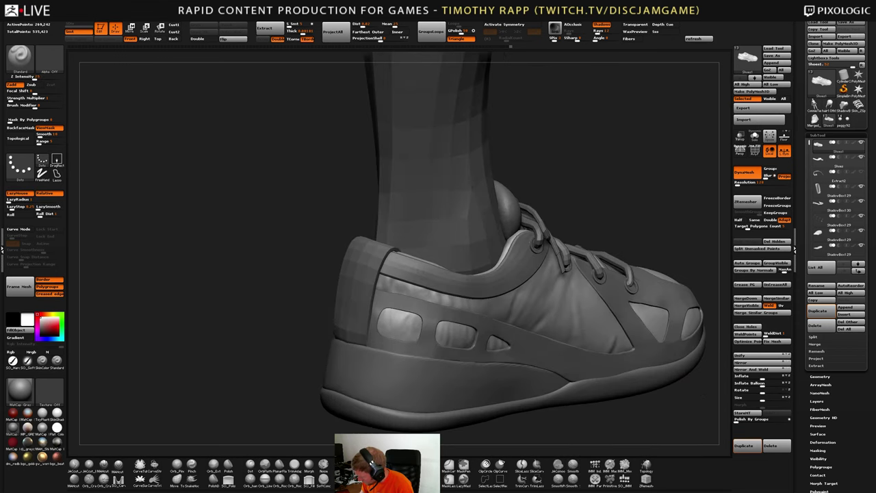
{"action": "key", "text": "l"}
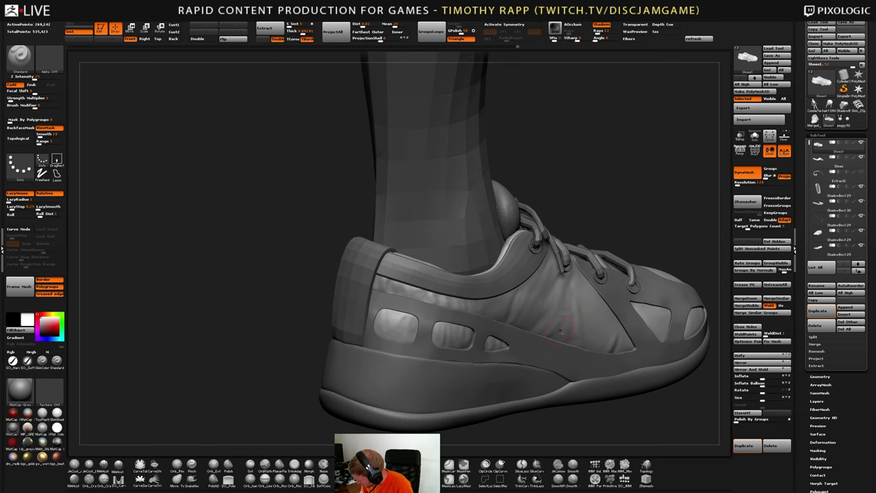
Soften the folds at the front of the base upper's side panel, beside the overlay strip running down from the laces
{"action": "mouse_move", "coordinate": [559, 328]}
{"action": "right_mouse_down"}
{"action": "mouse_move", "coordinate": [560, 339]}
{"action": "mouse_move", "coordinate": [585, 342]}
{"action": "right_mouse_up"}
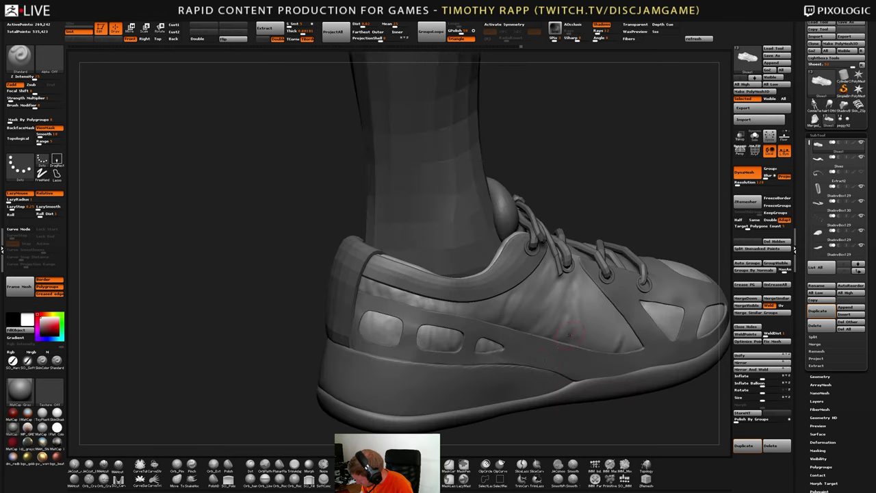
{"action": "right_click_drag", "start_coordinate": [581, 282], "coordinate": [586, 320]}
{"action": "left_click_drag", "start_coordinate": [587, 320], "coordinate": [594, 294], "text": "shift"}
{"action": "right_click_drag", "start_coordinate": [594, 294], "coordinate": [625, 309]}
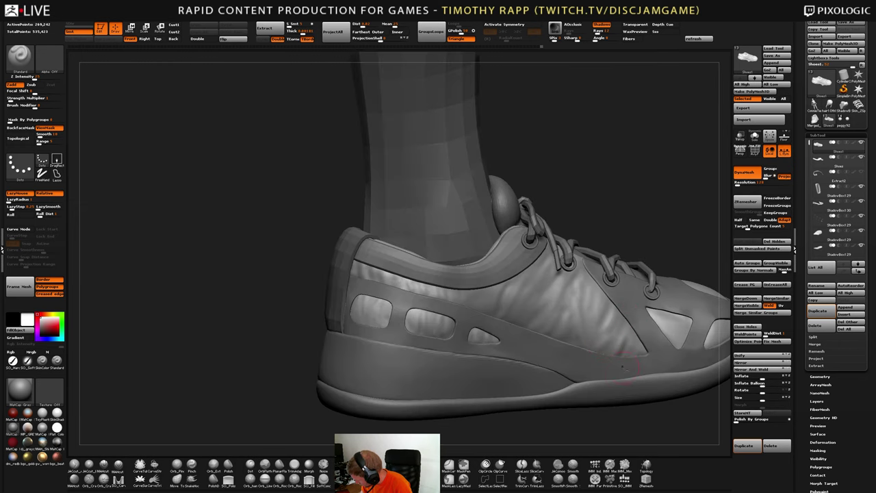
{"action": "key", "text": "shift"}
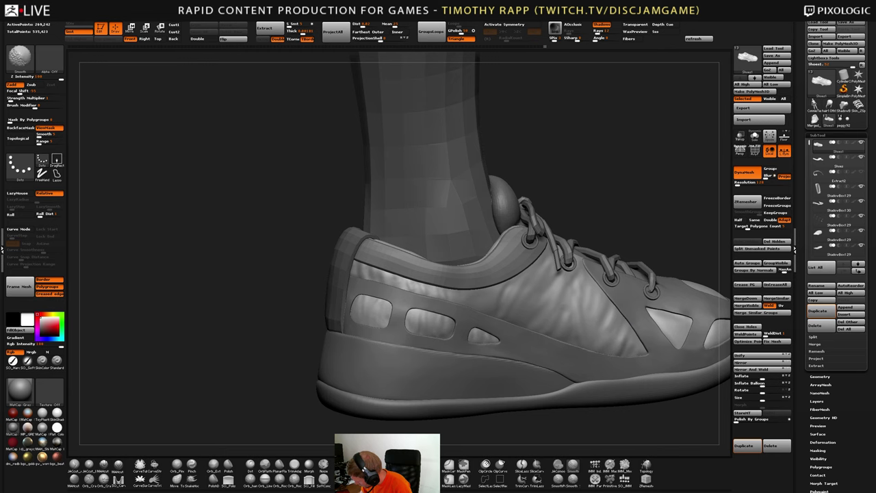
{"action": "right_click_drag", "start_coordinate": [624, 314], "coordinate": [609, 324]}
{"action": "left_click_drag", "start_coordinate": [605, 324], "coordinate": [611, 339], "text": "shift"}
{"action": "mouse_move", "coordinate": [611, 339]}
{"action": "right_mouse_down"}
{"action": "mouse_move", "coordinate": [590, 346]}
{"action": "mouse_move", "coordinate": [621, 350]}
{"action": "mouse_move", "coordinate": [616, 342]}
{"action": "mouse_move", "coordinate": [602, 352]}
{"action": "mouse_move", "coordinate": [614, 362]}
{"action": "mouse_move", "coordinate": [595, 333]}
{"action": "mouse_move", "coordinate": [575, 371]}
{"action": "mouse_move", "coordinate": [612, 358]}
{"action": "mouse_move", "coordinate": [608, 347]}
{"action": "mouse_move", "coordinate": [627, 352]}
{"action": "mouse_move", "coordinate": [613, 359]}
{"action": "mouse_move", "coordinate": [617, 369]}
{"action": "mouse_move", "coordinate": [611, 354]}
{"action": "right_mouse_up"}
Set Smooth Stronger as the smoothing brush and soften the folds across the base upper's side panel
{"action": "key", "text": "shift"}
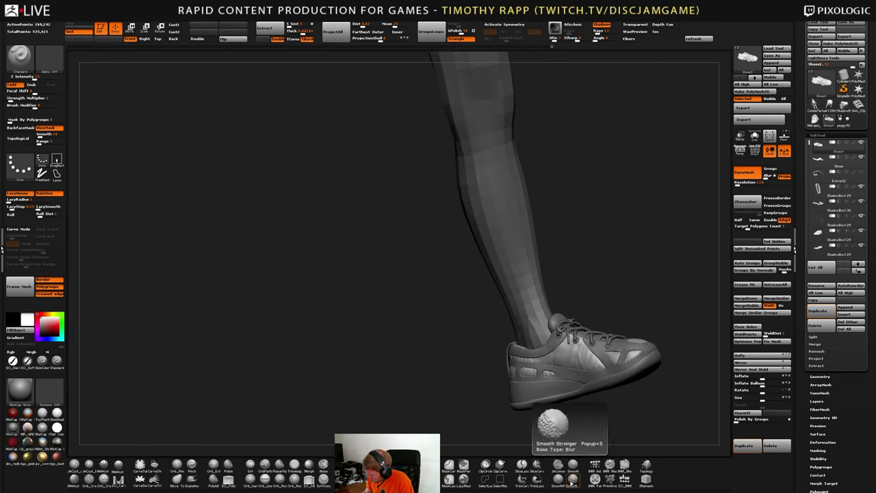
{"action": "left_click", "coordinate": [572, 483]}
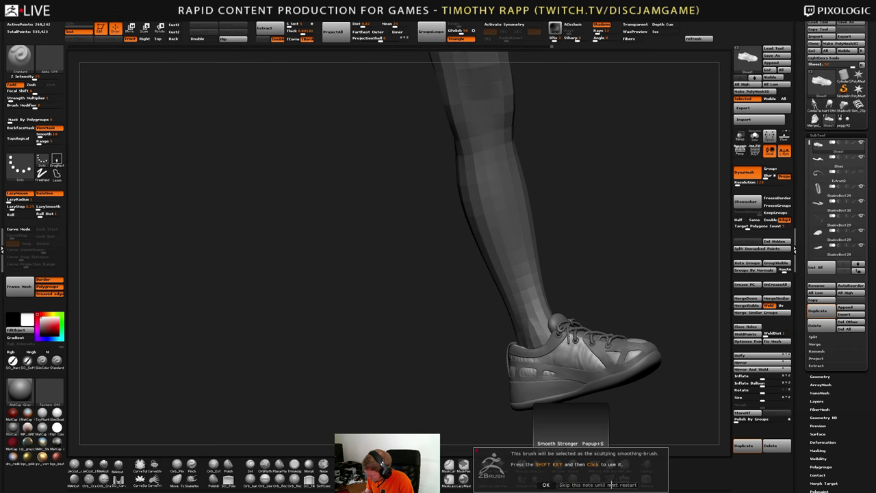
{"action": "left_click", "coordinate": [609, 484]}
{"action": "right_click_drag", "start_coordinate": [582, 364], "coordinate": [581, 365]}
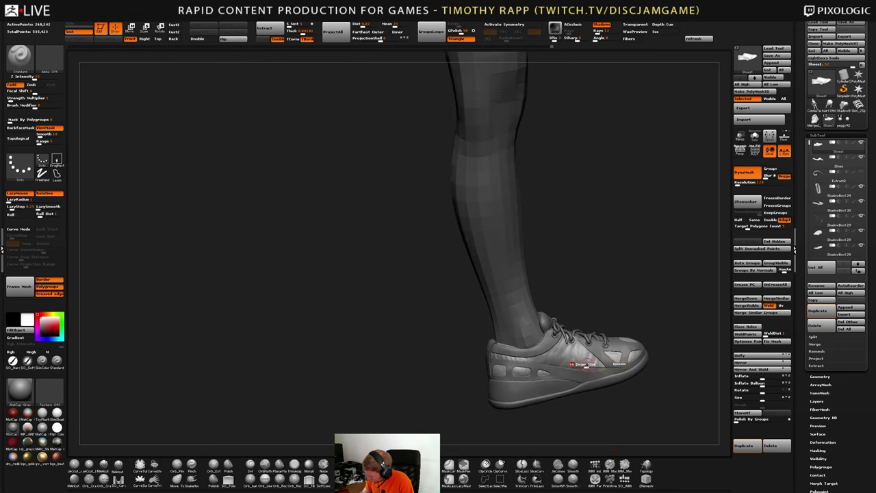
{"action": "left_click_drag", "start_coordinate": [616, 356], "coordinate": [605, 365], "text": "shift"}
{"action": "right_click_drag", "start_coordinate": [605, 366], "coordinate": [608, 355]}
{"action": "left_click_drag", "start_coordinate": [608, 355], "coordinate": [616, 354], "text": "shift"}
{"action": "right_click_drag", "start_coordinate": [616, 354], "coordinate": [594, 357]}
{"action": "left_click_drag", "start_coordinate": [575, 353], "coordinate": [553, 357], "text": "shift"}
{"action": "right_click_drag", "start_coordinate": [553, 358], "coordinate": [609, 359]}
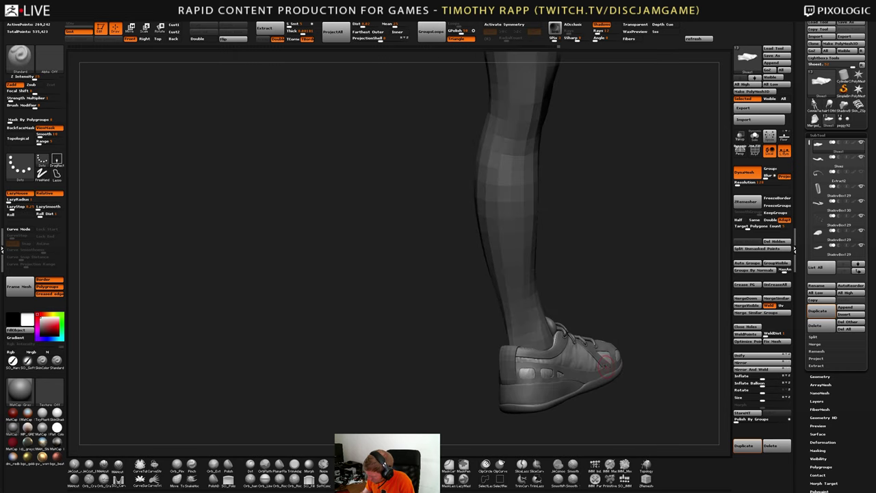
Smooth the base upper's fabric folds from the side panel back to the openings near the heel
{"action": "left_click_drag", "start_coordinate": [608, 359], "coordinate": [599, 362], "text": "shift"}
{"action": "right_click_drag", "start_coordinate": [599, 363], "coordinate": [549, 363]}
{"action": "left_click_drag", "start_coordinate": [548, 363], "coordinate": [559, 363], "text": "shift"}
{"action": "mouse_move", "coordinate": [558, 363]}
{"action": "right_mouse_down"}
{"action": "mouse_move", "coordinate": [576, 364]}
{"action": "mouse_move", "coordinate": [573, 390]}
{"action": "right_mouse_up"}
{"action": "left_click_drag", "start_coordinate": [519, 368], "coordinate": [526, 376], "text": "shift"}
{"action": "right_click_drag", "start_coordinate": [527, 376], "coordinate": [543, 366]}
{"action": "left_click_drag", "start_coordinate": [527, 369], "coordinate": [518, 379], "text": "shift"}
{"action": "right_click_drag", "start_coordinate": [530, 376], "coordinate": [557, 373]}
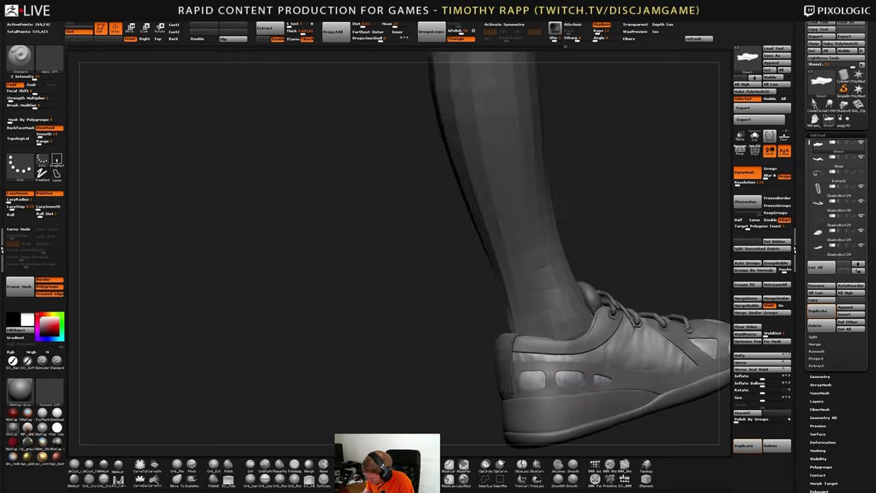
{"action": "left_click_drag", "start_coordinate": [575, 373], "coordinate": [585, 373], "text": "shift"}
{"action": "mouse_move", "coordinate": [585, 373]}
{"action": "right_mouse_down"}
{"action": "mouse_move", "coordinate": [641, 365]}
{"action": "mouse_move", "coordinate": [604, 387]}
{"action": "right_mouse_up"}
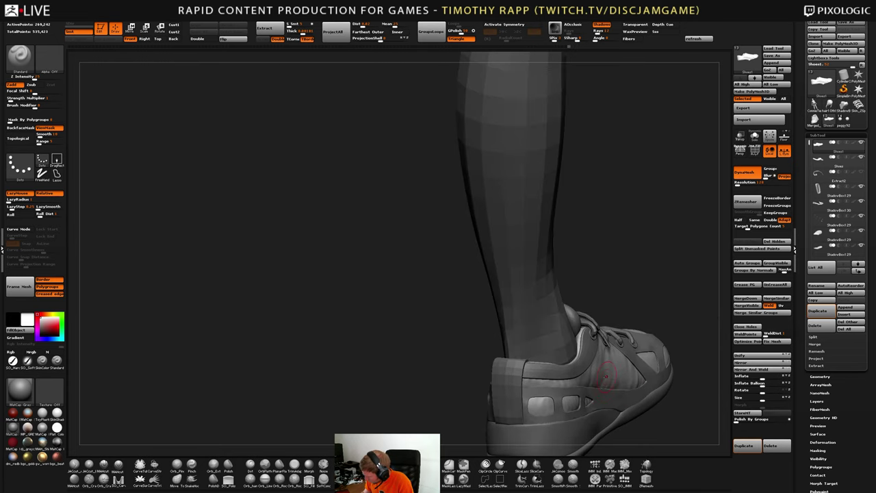
Sculpt fabric folds into the base upper inside the triangular and lower side toe openings, and lightly smooth them
{"action": "left_click_drag", "start_coordinate": [606, 375], "coordinate": [640, 376]}
{"action": "mouse_move", "coordinate": [649, 387]}
{"action": "right_mouse_down", "text": "ctrl"}
{"action": "mouse_move", "coordinate": [622, 379]}
{"action": "mouse_move", "coordinate": [631, 390]}
{"action": "mouse_move", "coordinate": [657, 381]}
{"action": "mouse_move", "coordinate": [581, 397]}
{"action": "mouse_move", "coordinate": [558, 391]}
{"action": "right_mouse_up", "text": "ctrl"}
{"action": "left_click_drag", "start_coordinate": [546, 385], "coordinate": [570, 393], "text": "shift"}
{"action": "mouse_move", "coordinate": [570, 392]}
{"action": "right_mouse_down", "text": "ctrl"}
{"action": "mouse_move", "coordinate": [571, 383]}
{"action": "mouse_move", "coordinate": [587, 404]}
{"action": "mouse_move", "coordinate": [582, 390]}
{"action": "mouse_move", "coordinate": [664, 376]}
{"action": "mouse_move", "coordinate": [606, 385]}
{"action": "mouse_move", "coordinate": [574, 367]}
{"action": "mouse_move", "coordinate": [576, 380]}
{"action": "mouse_move", "coordinate": [565, 382]}
{"action": "right_mouse_up", "text": "ctrl"}
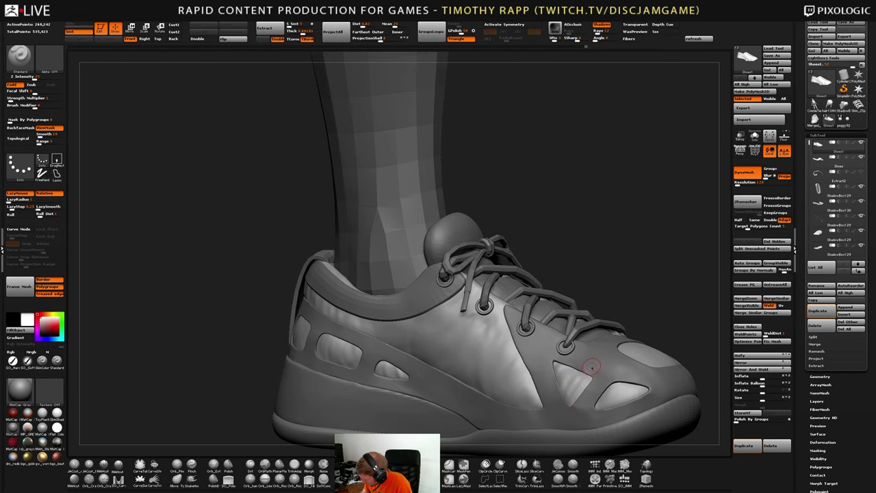
{"action": "mouse_move", "coordinate": [585, 373]}
{"action": "right_mouse_down"}
{"action": "mouse_move", "coordinate": [576, 402]}
{"action": "mouse_move", "coordinate": [578, 376]}
{"action": "right_mouse_up"}
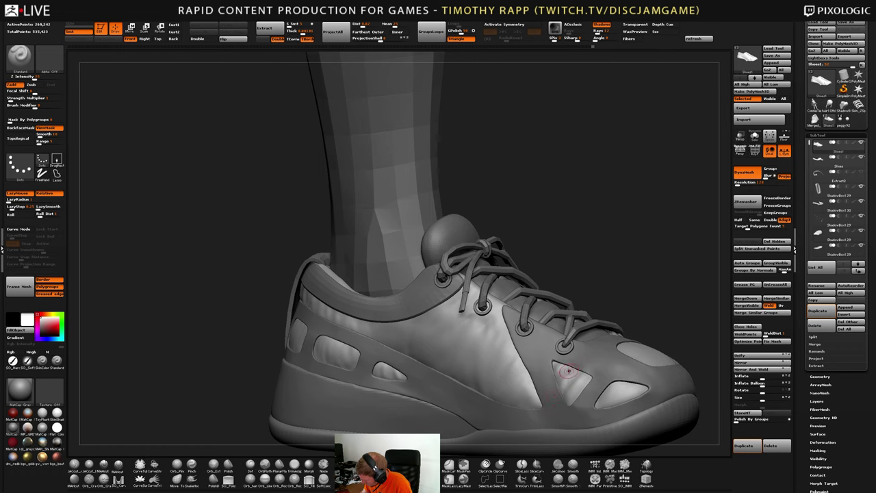
{"action": "mouse_move", "coordinate": [568, 370]}
{"action": "left_mouse_down"}
{"action": "mouse_move", "coordinate": [557, 379]}
{"action": "mouse_move", "coordinate": [567, 365]}
{"action": "left_mouse_up"}
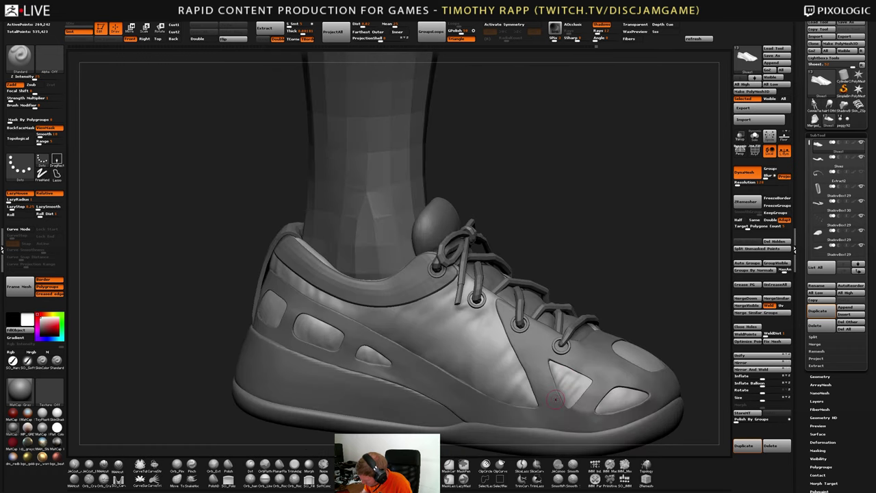
{"action": "left_click_drag", "start_coordinate": [555, 399], "coordinate": [599, 401]}
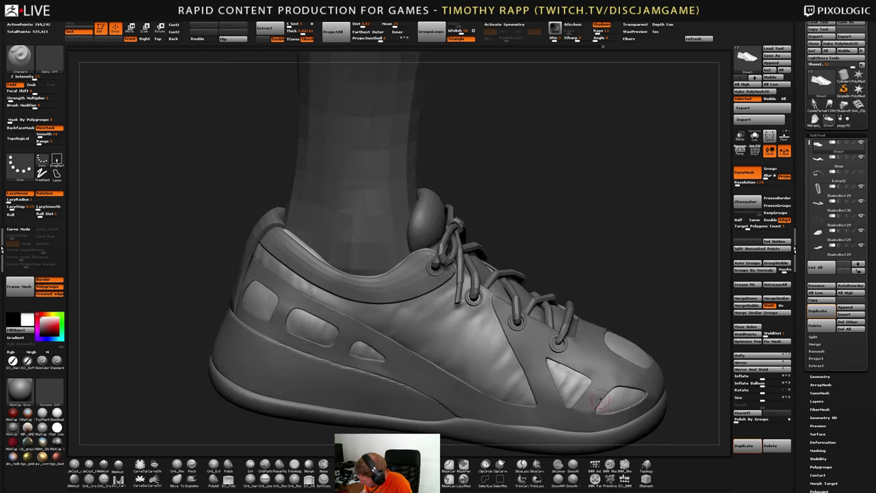
{"action": "mouse_move", "coordinate": [610, 401]}
{"action": "right_mouse_down"}
{"action": "mouse_move", "coordinate": [626, 404]}
{"action": "mouse_move", "coordinate": [592, 404]}
{"action": "right_mouse_up"}
{"action": "key", "text": "shift"}
{"action": "left_click_drag", "start_coordinate": [602, 404], "coordinate": [606, 402], "text": "shift"}
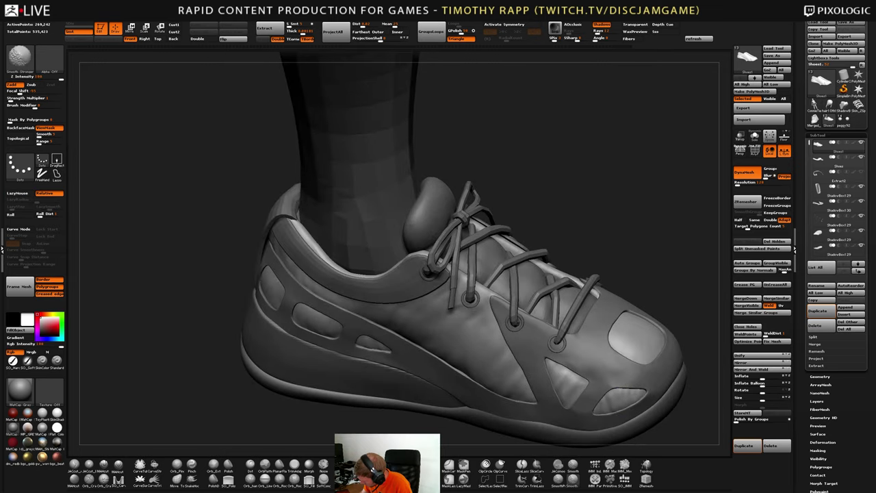
Sculpt crosswise fabric folds into the base upper inside the rounded opening on top of the toe with the Standard brush
{"action": "mouse_move", "coordinate": [607, 402]}
{"action": "right_mouse_down"}
{"action": "mouse_move", "coordinate": [615, 393]}
{"action": "mouse_move", "coordinate": [609, 358]}
{"action": "mouse_move", "coordinate": [578, 381]}
{"action": "right_mouse_up"}
{"action": "left_click_drag", "start_coordinate": [584, 375], "coordinate": [588, 382]}
{"action": "right_click_drag", "start_coordinate": [580, 384], "coordinate": [594, 376]}
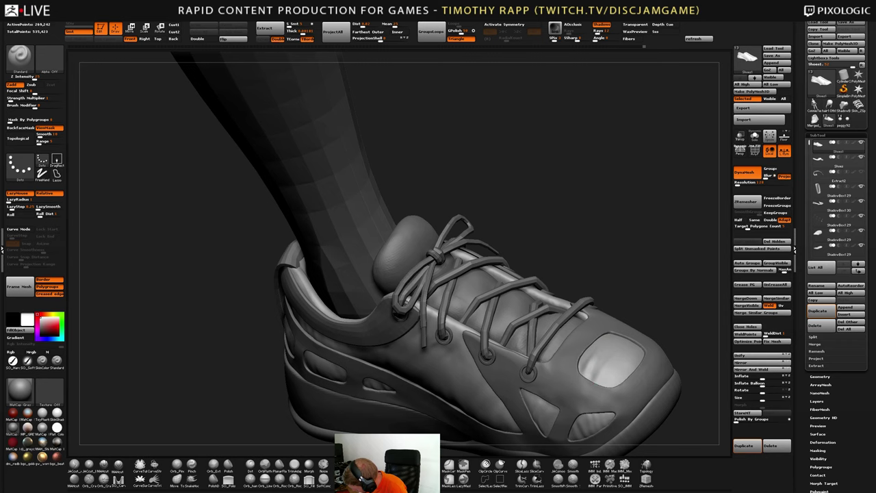
{"action": "right_click_drag", "start_coordinate": [589, 376], "coordinate": [605, 384]}
{"action": "left_click_drag", "start_coordinate": [602, 383], "coordinate": [613, 357]}
{"action": "right_click_drag", "start_coordinate": [618, 353], "coordinate": [620, 370]}
{"action": "right_click_drag", "start_coordinate": [620, 335], "coordinate": [613, 369]}
{"action": "left_click_drag", "start_coordinate": [623, 335], "coordinate": [616, 374]}
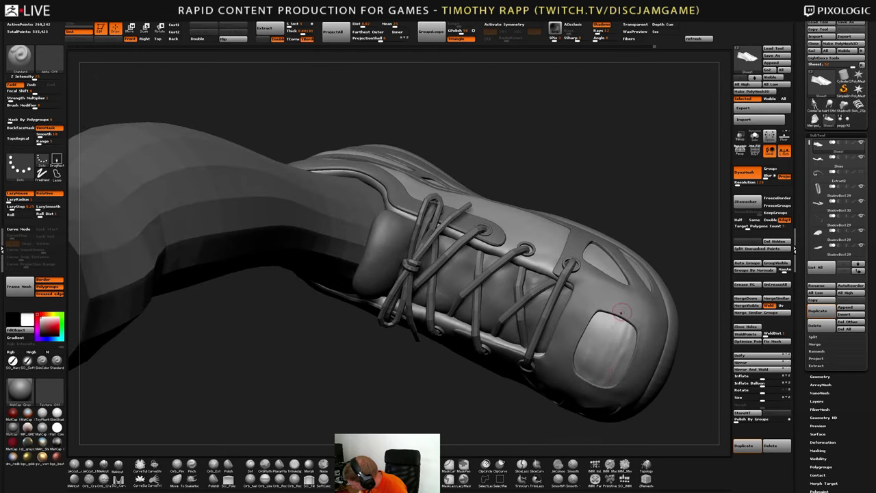
{"action": "right_click_drag", "start_coordinate": [620, 314], "coordinate": [616, 348]}
{"action": "left_click_drag", "start_coordinate": [616, 329], "coordinate": [603, 366]}
{"action": "mouse_move", "coordinate": [603, 367]}
{"action": "right_mouse_down"}
{"action": "mouse_move", "coordinate": [595, 346]}
{"action": "mouse_move", "coordinate": [583, 363]}
{"action": "mouse_move", "coordinate": [593, 332]}
{"action": "right_mouse_up"}
{"action": "mouse_move", "coordinate": [573, 368]}
{"action": "right_mouse_down"}
{"action": "mouse_move", "coordinate": [562, 384]}
{"action": "mouse_move", "coordinate": [578, 372]}
{"action": "right_mouse_up"}
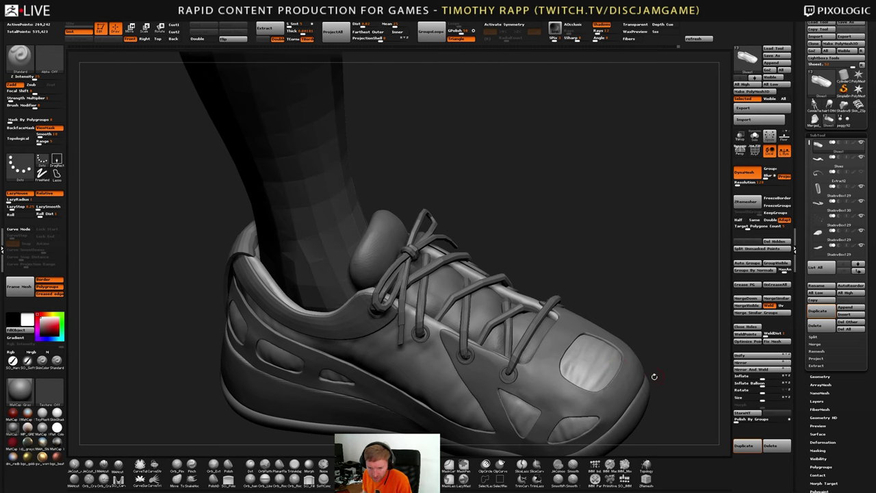
Soften the new folds inside the opening on top of the toe with Smooth Stronger
{"action": "left_click_drag", "start_coordinate": [654, 377], "coordinate": [563, 340]}
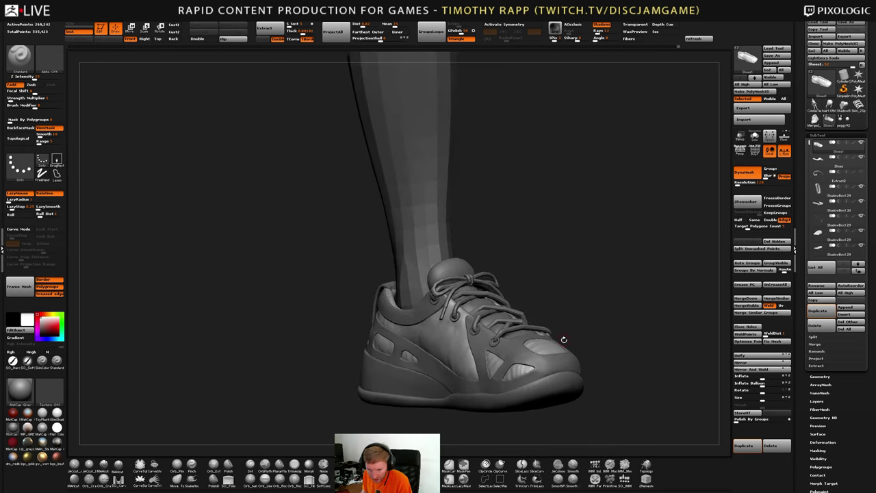
{"action": "mouse_move", "coordinate": [564, 339]}
{"action": "right_mouse_down"}
{"action": "mouse_move", "coordinate": [542, 333]}
{"action": "mouse_move", "coordinate": [581, 358]}
{"action": "mouse_move", "coordinate": [545, 356]}
{"action": "right_mouse_up"}
{"action": "left_click_drag", "start_coordinate": [545, 356], "coordinate": [571, 377], "text": "shift"}
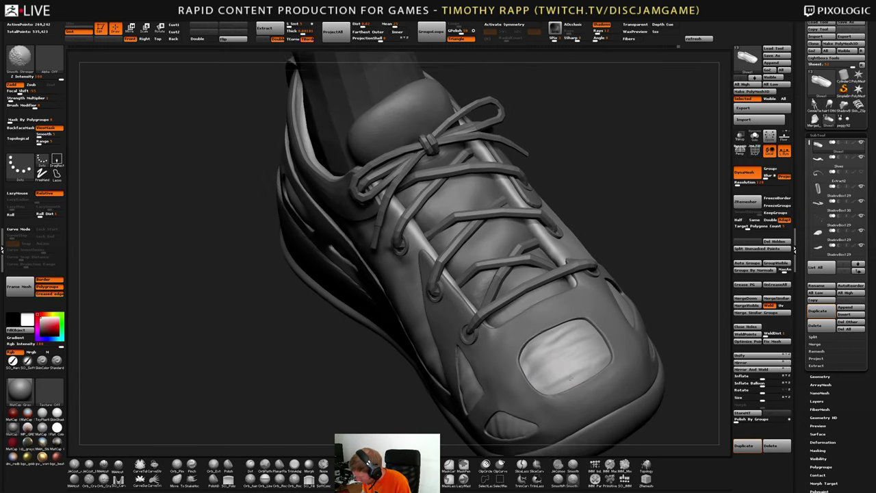
{"action": "mouse_move", "coordinate": [571, 377]}
{"action": "right_mouse_down"}
{"action": "mouse_move", "coordinate": [565, 359]}
{"action": "mouse_move", "coordinate": [579, 348]}
{"action": "right_mouse_up"}
{"action": "mouse_move", "coordinate": [553, 336]}
{"action": "left_mouse_down", "text": "shift"}
{"action": "mouse_move", "coordinate": [549, 370]}
{"action": "mouse_move", "coordinate": [525, 343]}
{"action": "mouse_move", "coordinate": [535, 317]}
{"action": "left_mouse_up", "text": "shift"}
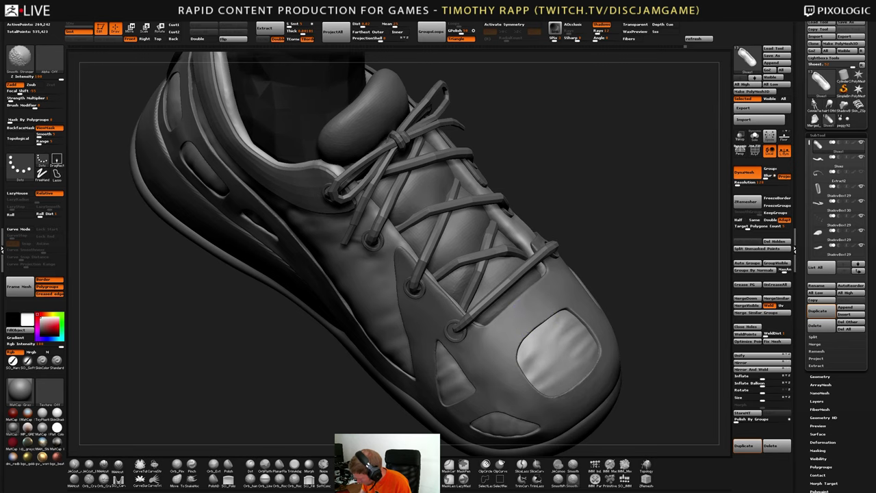
{"action": "mouse_move", "coordinate": [553, 342]}
{"action": "right_mouse_down"}
{"action": "mouse_move", "coordinate": [578, 348]}
{"action": "mouse_move", "coordinate": [573, 367]}
{"action": "mouse_move", "coordinate": [575, 351]}
{"action": "right_mouse_up"}
{"action": "mouse_move", "coordinate": [574, 351]}
{"action": "left_mouse_down", "text": "shift"}
{"action": "mouse_move", "coordinate": [597, 373]}
{"action": "mouse_move", "coordinate": [611, 367]}
{"action": "left_mouse_up", "text": "shift"}
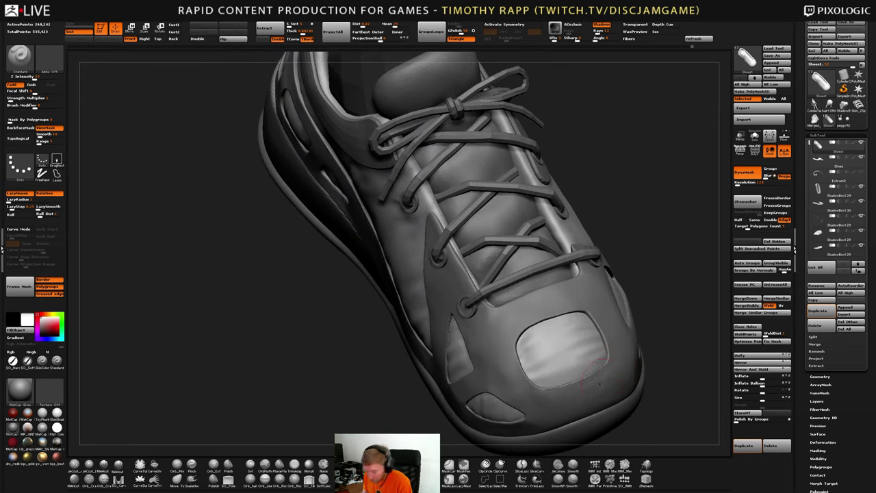
Add another fold across the top toe opening and blend its ends with light smoothing
{"action": "right_click_drag", "start_coordinate": [599, 383], "coordinate": [546, 344]}
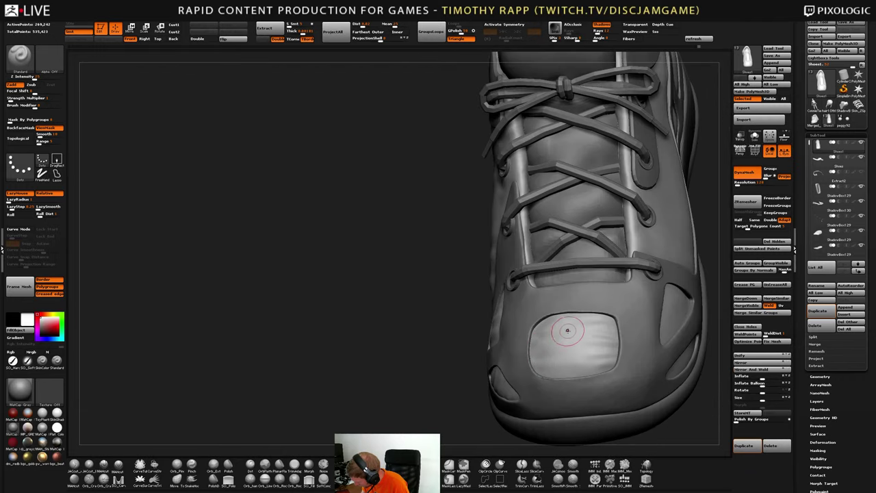
{"action": "left_click_drag", "start_coordinate": [567, 330], "coordinate": [534, 345]}
{"action": "right_click_drag", "start_coordinate": [559, 339], "coordinate": [586, 341]}
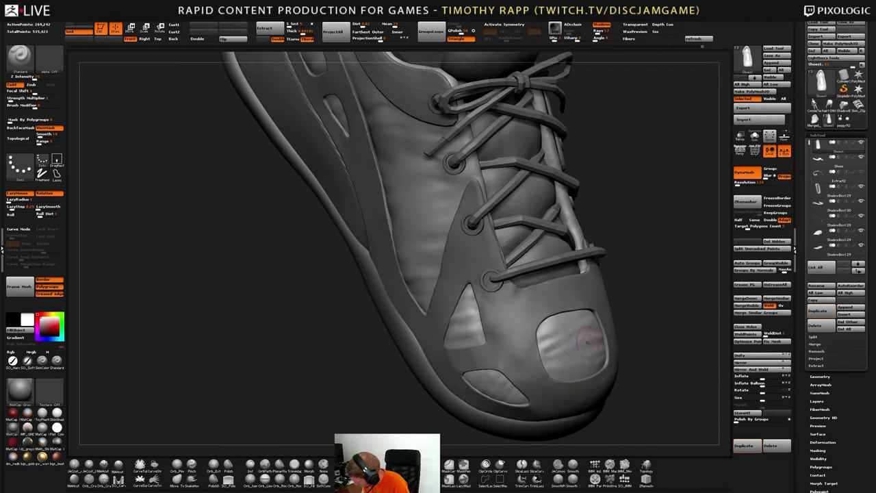
{"action": "mouse_move", "coordinate": [585, 344]}
{"action": "left_mouse_down", "text": "shift"}
{"action": "mouse_move", "coordinate": [564, 366]}
{"action": "mouse_move", "coordinate": [583, 346]}
{"action": "left_mouse_up", "text": "shift"}
{"action": "right_click_drag", "start_coordinate": [649, 346], "coordinate": [608, 348]}
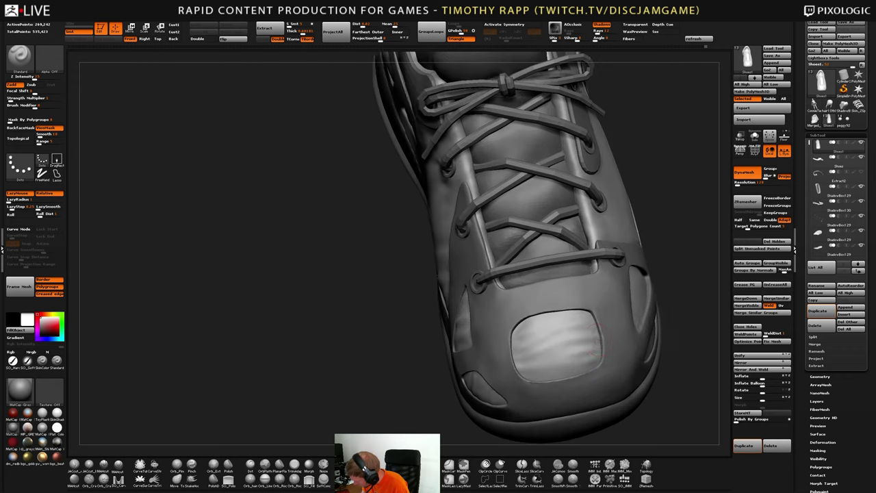
{"action": "mouse_move", "coordinate": [592, 327]}
{"action": "left_mouse_down", "text": "shift"}
{"action": "mouse_move", "coordinate": [588, 314]}
{"action": "mouse_move", "coordinate": [594, 329]}
{"action": "left_mouse_up", "text": "shift"}
{"action": "mouse_move", "coordinate": [662, 337]}
{"action": "right_mouse_down"}
{"action": "mouse_move", "coordinate": [643, 330]}
{"action": "mouse_move", "coordinate": [614, 354]}
{"action": "mouse_move", "coordinate": [658, 308]}
{"action": "right_mouse_up"}
{"action": "right_click_drag", "start_coordinate": [594, 352], "coordinate": [619, 354]}
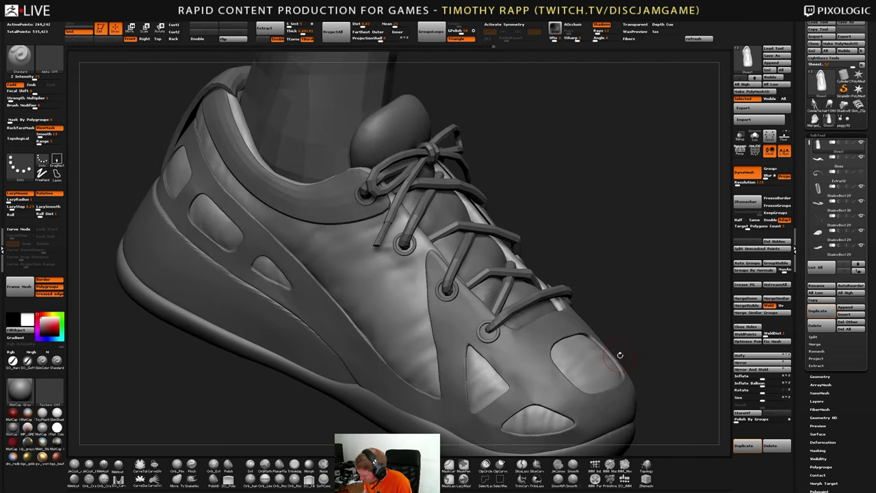
Smooth the folds inside the lower side and triangular toe openings and touch up the top toe opening
{"action": "right_click_drag", "start_coordinate": [525, 418], "coordinate": [541, 413]}
{"action": "left_click_drag", "start_coordinate": [541, 413], "coordinate": [545, 426], "text": "shift"}
{"action": "right_click_drag", "start_coordinate": [546, 425], "coordinate": [553, 414]}
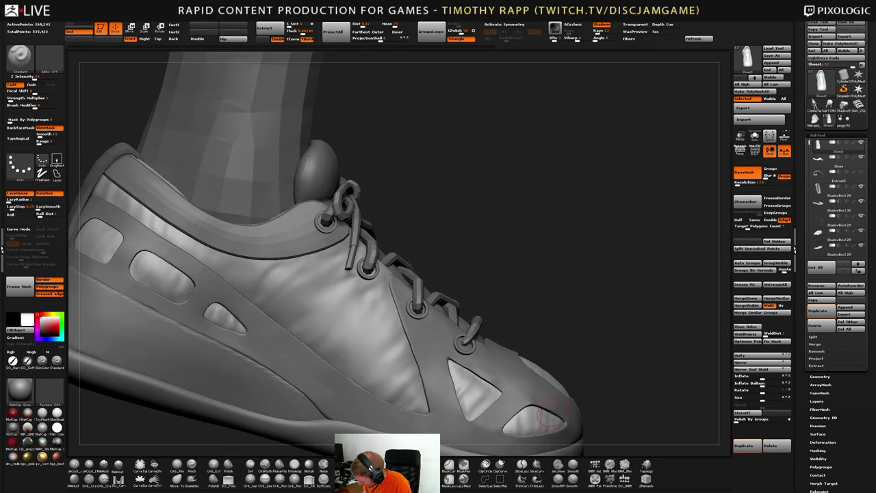
{"action": "mouse_move", "coordinate": [522, 421]}
{"action": "left_mouse_down", "text": "shift"}
{"action": "mouse_move", "coordinate": [581, 422]}
{"action": "mouse_move", "coordinate": [500, 431]}
{"action": "left_mouse_up", "text": "shift"}
{"action": "right_click_drag", "start_coordinate": [500, 431], "coordinate": [521, 420]}
{"action": "left_click_drag", "start_coordinate": [485, 396], "coordinate": [485, 407], "text": "shift"}
{"action": "mouse_move", "coordinate": [485, 408]}
{"action": "right_mouse_down"}
{"action": "mouse_move", "coordinate": [472, 400]}
{"action": "mouse_move", "coordinate": [490, 382]}
{"action": "mouse_move", "coordinate": [609, 382]}
{"action": "mouse_move", "coordinate": [568, 383]}
{"action": "mouse_move", "coordinate": [553, 395]}
{"action": "mouse_move", "coordinate": [559, 399]}
{"action": "right_mouse_up"}
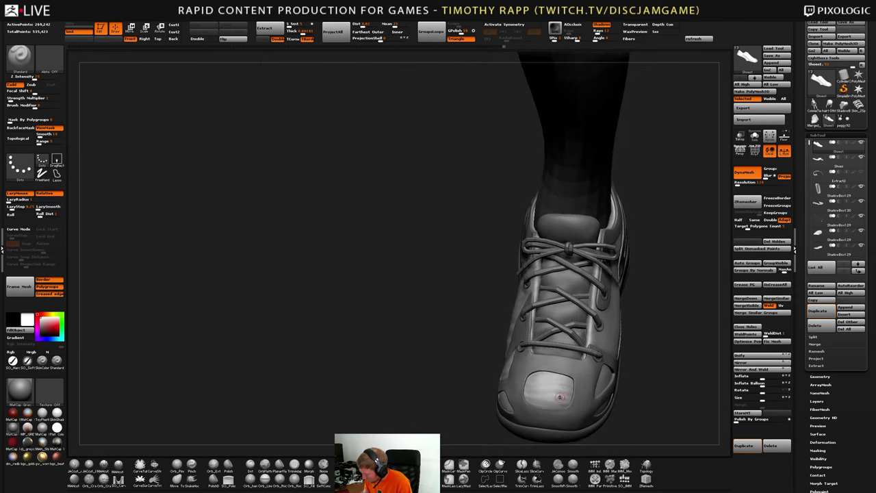
{"action": "mouse_move", "coordinate": [555, 395]}
{"action": "left_mouse_down", "text": "shift"}
{"action": "mouse_move", "coordinate": [536, 383]}
{"action": "mouse_move", "coordinate": [562, 392]}
{"action": "mouse_move", "coordinate": [575, 382]}
{"action": "left_mouse_up", "text": "shift"}
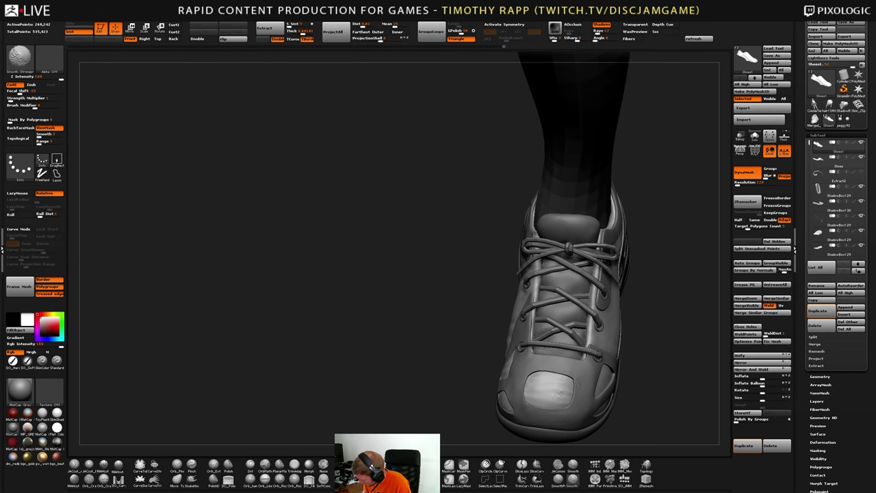
{"action": "right_click_drag", "start_coordinate": [636, 383], "coordinate": [572, 383]}
Smooth the base upper's fabric below the collar near the heel on the opposite side of the shoe
{"action": "mouse_move", "coordinate": [705, 382]}
{"action": "right_mouse_down", "text": "alt"}
{"action": "mouse_move", "coordinate": [598, 381]}
{"action": "mouse_move", "coordinate": [608, 393]}
{"action": "right_mouse_up", "text": "alt"}
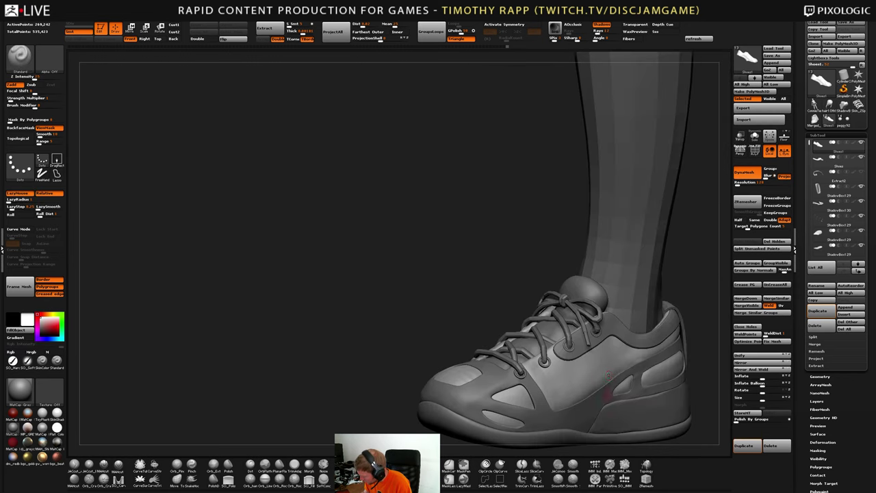
{"action": "right_click_drag", "start_coordinate": [625, 353], "coordinate": [597, 355]}
{"action": "mouse_move", "coordinate": [667, 354]}
{"action": "right_mouse_down", "text": "alt"}
{"action": "mouse_move", "coordinate": [632, 366]}
{"action": "mouse_move", "coordinate": [668, 335]}
{"action": "mouse_move", "coordinate": [693, 349]}
{"action": "mouse_move", "coordinate": [668, 335]}
{"action": "mouse_move", "coordinate": [673, 344]}
{"action": "mouse_move", "coordinate": [665, 346]}
{"action": "mouse_move", "coordinate": [660, 332]}
{"action": "right_mouse_up", "text": "alt"}
{"action": "right_click_drag", "start_coordinate": [648, 354], "coordinate": [609, 352]}
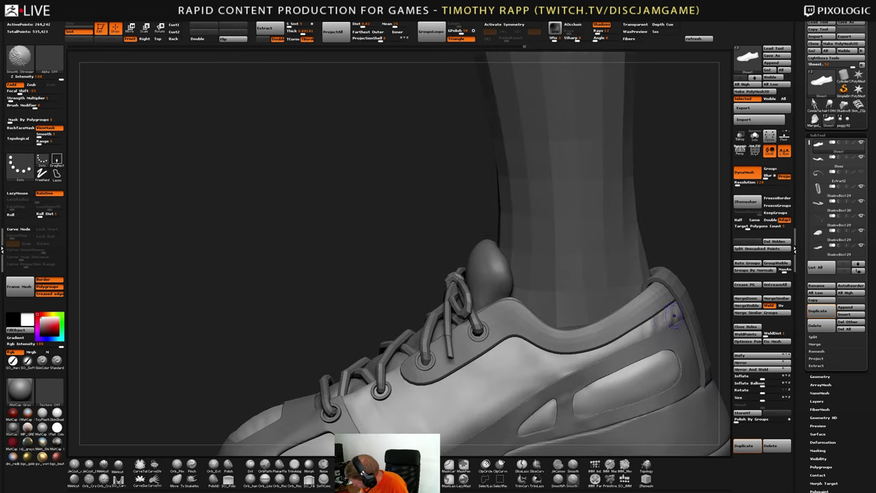
{"action": "left_click_drag", "start_coordinate": [674, 317], "coordinate": [594, 361], "text": "shift"}
{"action": "mouse_move", "coordinate": [593, 361]}
{"action": "right_mouse_down"}
{"action": "mouse_move", "coordinate": [515, 377]}
{"action": "mouse_move", "coordinate": [516, 385]}
{"action": "right_mouse_up"}
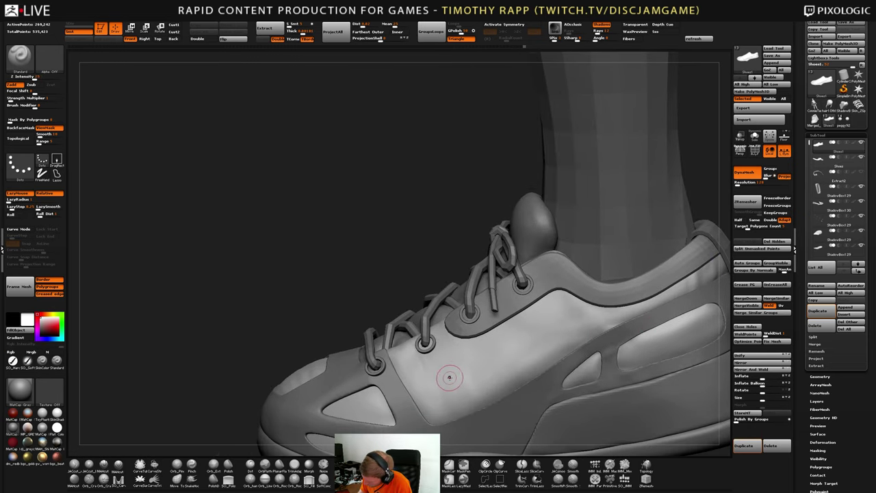
Sculpt small folds into the base upper inside the opposite side's lower toe opening and soften them
{"action": "mouse_move", "coordinate": [356, 415]}
{"action": "right_mouse_down"}
{"action": "mouse_move", "coordinate": [393, 426]}
{"action": "mouse_move", "coordinate": [366, 415]}
{"action": "right_mouse_up"}
{"action": "right_click_drag", "start_coordinate": [399, 390], "coordinate": [418, 369], "text": "ctrl"}
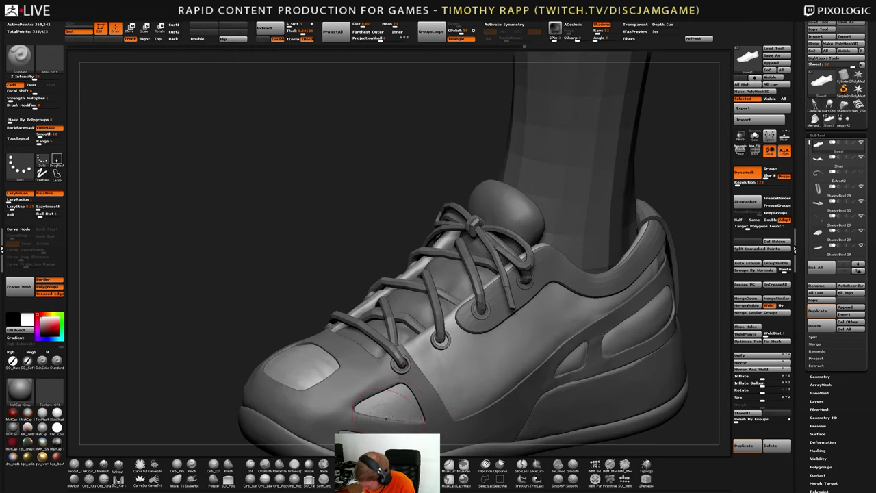
{"action": "right_click_drag", "start_coordinate": [410, 413], "coordinate": [386, 383]}
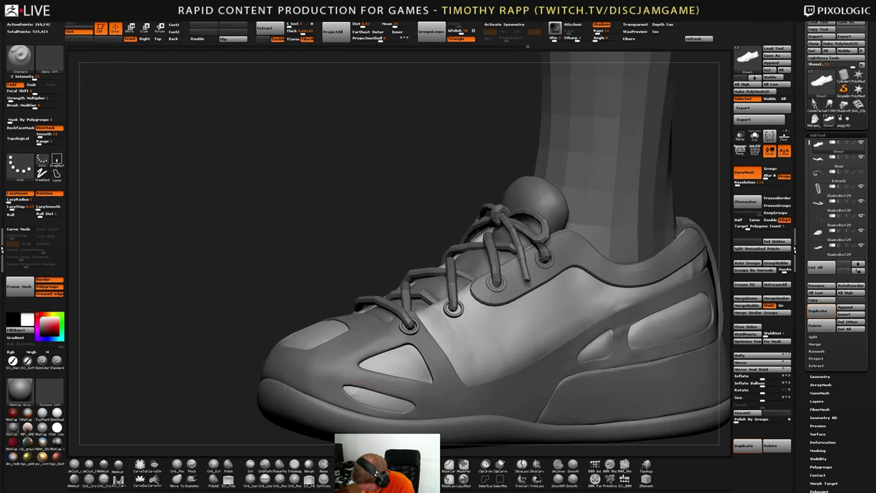
{"action": "mouse_move", "coordinate": [352, 390]}
{"action": "left_mouse_down"}
{"action": "mouse_move", "coordinate": [372, 396]}
{"action": "mouse_move", "coordinate": [363, 392]}
{"action": "left_mouse_up"}
{"action": "mouse_move", "coordinate": [358, 390]}
{"action": "right_mouse_down"}
{"action": "mouse_move", "coordinate": [365, 381]}
{"action": "mouse_move", "coordinate": [383, 402]}
{"action": "right_mouse_up"}
{"action": "left_click_drag", "start_coordinate": [367, 399], "coordinate": [378, 401]}
{"action": "right_click_drag", "start_coordinate": [377, 402], "coordinate": [371, 397]}
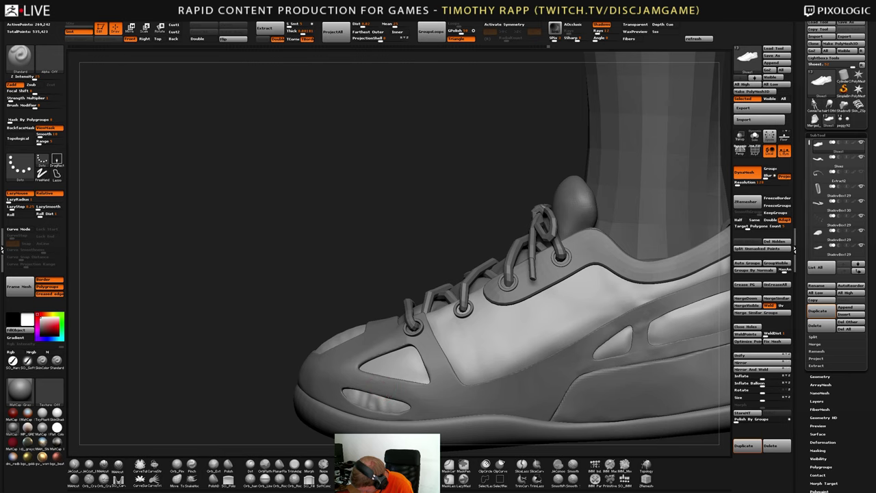
{"action": "right_click_drag", "start_coordinate": [373, 398], "coordinate": [382, 401]}
{"action": "left_click_drag", "start_coordinate": [364, 397], "coordinate": [374, 399], "text": "shift"}
{"action": "right_click_drag", "start_coordinate": [378, 402], "coordinate": [385, 406]}
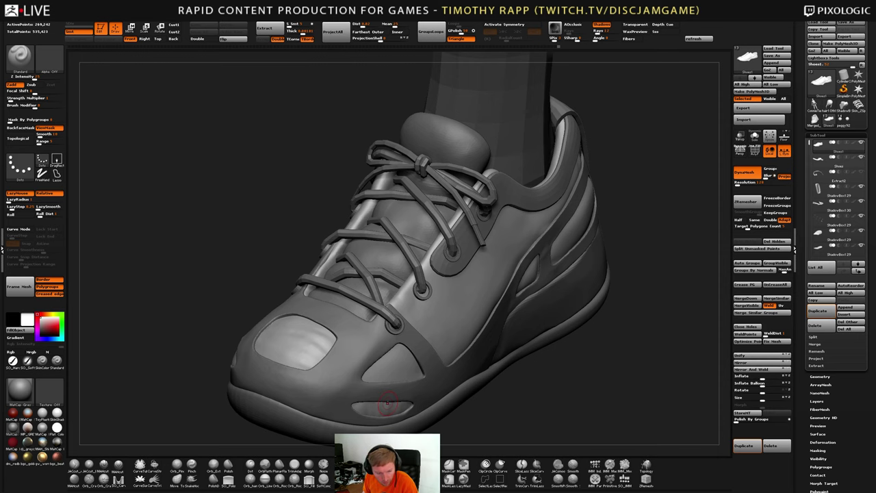
Sculpt fine vertical folds into the base upper inside the opposite side's triangular toe opening
{"action": "mouse_move", "coordinate": [386, 407]}
{"action": "right_mouse_down"}
{"action": "mouse_move", "coordinate": [368, 402]}
{"action": "mouse_move", "coordinate": [370, 368]}
{"action": "mouse_move", "coordinate": [377, 357]}
{"action": "mouse_move", "coordinate": [397, 367]}
{"action": "right_mouse_up"}
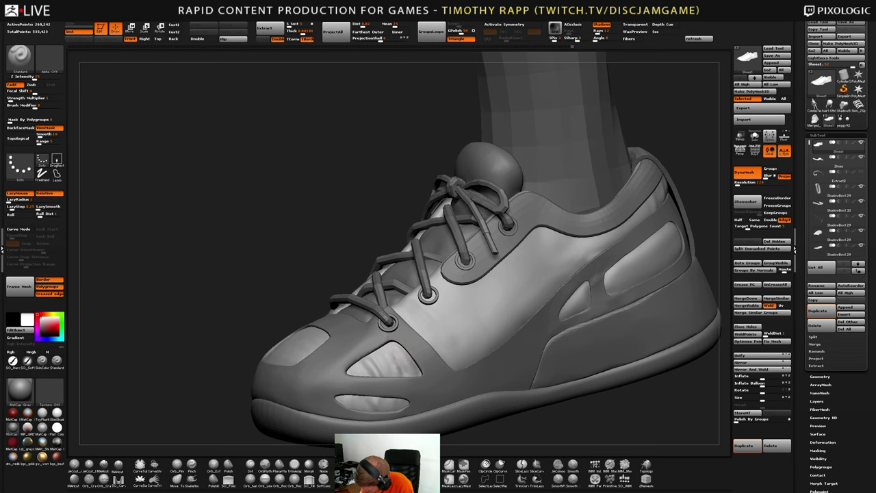
{"action": "left_click_drag", "start_coordinate": [395, 354], "coordinate": [405, 370]}
{"action": "mouse_move", "coordinate": [393, 362]}
{"action": "right_mouse_down"}
{"action": "mouse_move", "coordinate": [397, 370]}
{"action": "mouse_move", "coordinate": [384, 348]}
{"action": "right_mouse_up"}
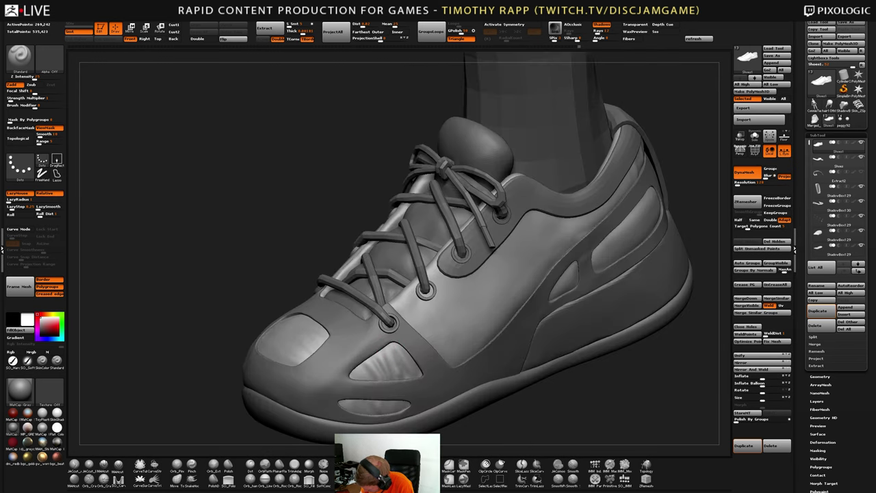
{"action": "mouse_move", "coordinate": [381, 368]}
{"action": "left_mouse_down", "text": "shift"}
{"action": "mouse_move", "coordinate": [392, 361]}
{"action": "mouse_move", "coordinate": [390, 370]}
{"action": "left_mouse_up", "text": "shift"}
{"action": "mouse_move", "coordinate": [390, 370]}
{"action": "right_mouse_down"}
{"action": "mouse_move", "coordinate": [414, 374]}
{"action": "mouse_move", "coordinate": [370, 373]}
{"action": "mouse_move", "coordinate": [381, 370]}
{"action": "right_mouse_up"}
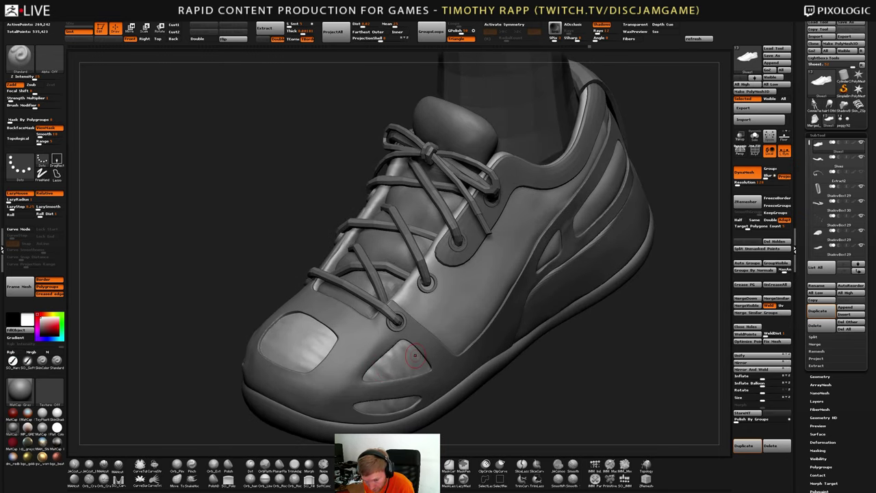
{"action": "right_click_drag", "start_coordinate": [413, 375], "coordinate": [397, 366]}
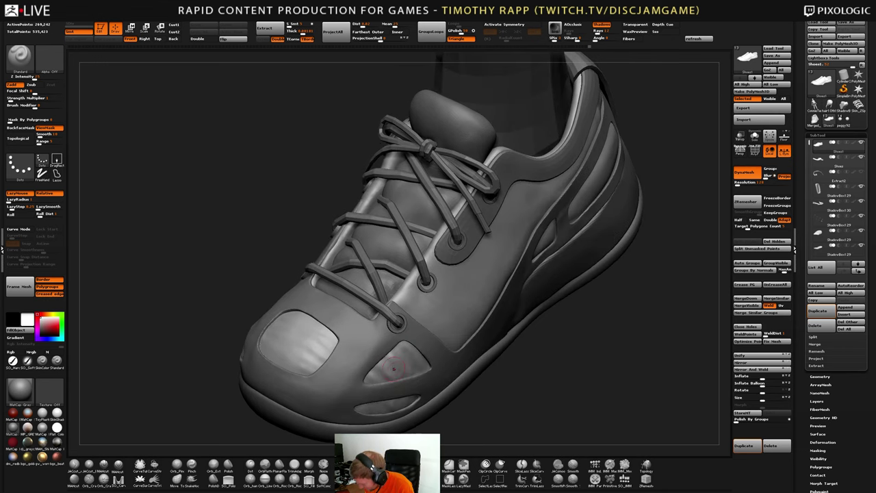
{"action": "left_click_drag", "start_coordinate": [398, 365], "coordinate": [409, 355]}
{"action": "mouse_move", "coordinate": [408, 358]}
{"action": "right_mouse_down"}
{"action": "mouse_move", "coordinate": [393, 358]}
{"action": "mouse_move", "coordinate": [419, 374]}
{"action": "mouse_move", "coordinate": [411, 374]}
{"action": "mouse_move", "coordinate": [449, 376]}
{"action": "mouse_move", "coordinate": [376, 353]}
{"action": "right_mouse_up"}
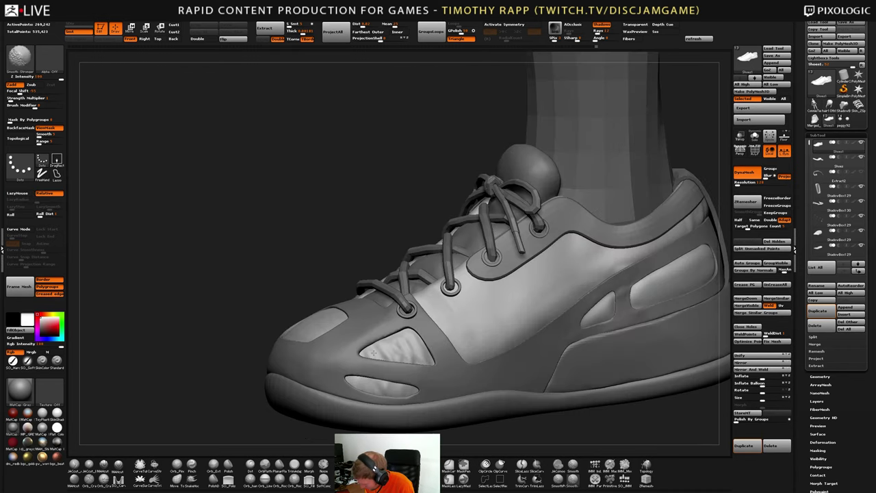
Soften the new folds inside the triangular toe opening with light smoothing
{"action": "left_click_drag", "start_coordinate": [373, 353], "coordinate": [385, 352], "text": "shift"}
{"action": "right_click_drag", "start_coordinate": [385, 352], "coordinate": [413, 362]}
{"action": "left_click_drag", "start_coordinate": [413, 361], "coordinate": [408, 358], "text": "shift"}
{"action": "right_click_drag", "start_coordinate": [408, 358], "coordinate": [373, 356]}
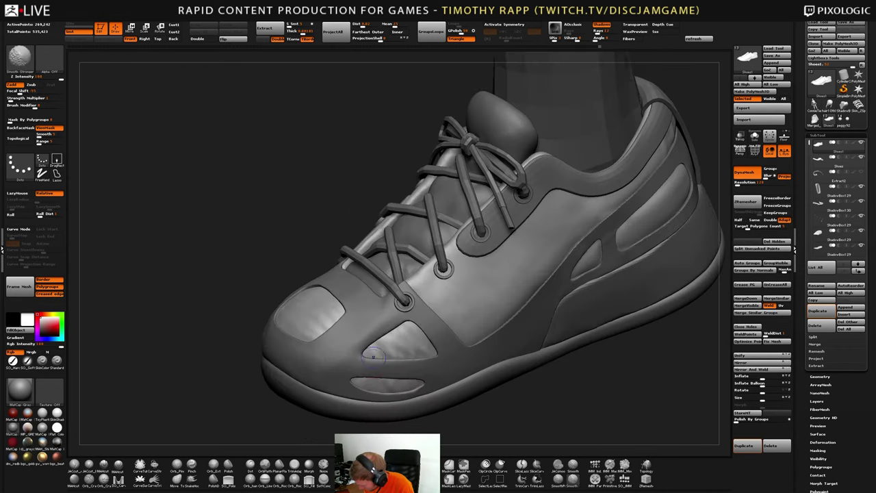
{"action": "left_click_drag", "start_coordinate": [373, 356], "coordinate": [402, 347], "text": "shift"}
{"action": "mouse_move", "coordinate": [408, 344]}
{"action": "right_mouse_down"}
{"action": "mouse_move", "coordinate": [435, 355]}
{"action": "mouse_move", "coordinate": [369, 344]}
{"action": "right_mouse_up"}
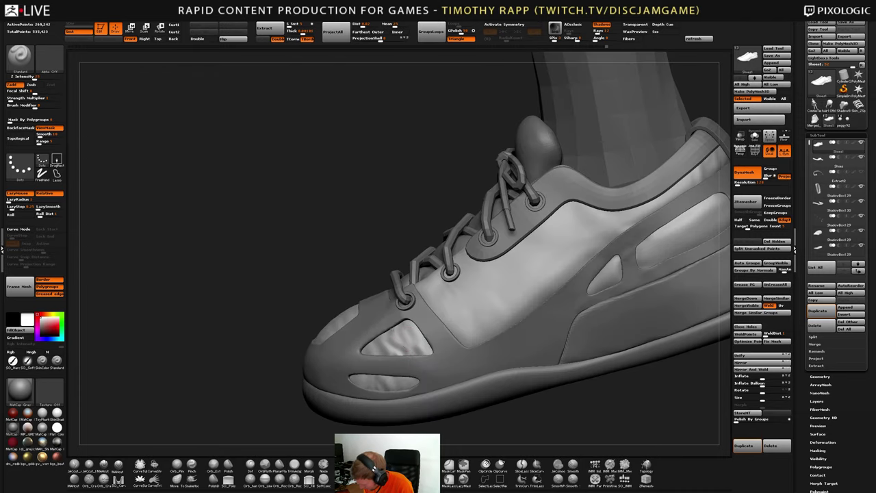
Deepen the folds across the triangular toe opening and blend their ends into the surrounding fabric
{"action": "left_click_drag", "start_coordinate": [418, 352], "coordinate": [404, 348], "text": "shift"}
{"action": "right_click_drag", "start_coordinate": [404, 348], "coordinate": [433, 355]}
{"action": "left_click_drag", "start_coordinate": [404, 347], "coordinate": [387, 349], "text": "shift"}
{"action": "right_click_drag", "start_coordinate": [390, 348], "coordinate": [411, 360]}
{"action": "left_click_drag", "start_coordinate": [393, 349], "coordinate": [366, 351], "text": "shift"}
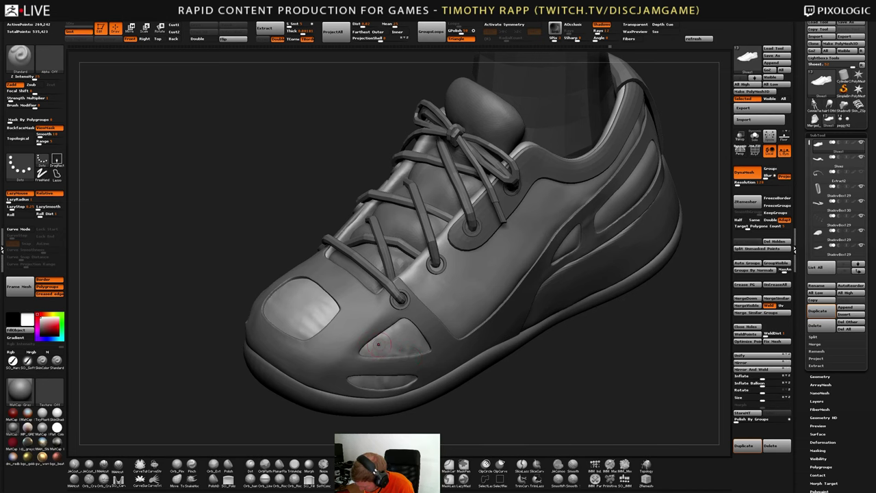
{"action": "mouse_move", "coordinate": [387, 326]}
{"action": "right_mouse_down"}
{"action": "mouse_move", "coordinate": [366, 328]}
{"action": "mouse_move", "coordinate": [413, 322]}
{"action": "mouse_move", "coordinate": [391, 333]}
{"action": "mouse_move", "coordinate": [415, 342]}
{"action": "mouse_move", "coordinate": [404, 343]}
{"action": "right_mouse_up"}
{"action": "left_click_drag", "start_coordinate": [394, 342], "coordinate": [404, 348], "text": "shift"}
{"action": "mouse_move", "coordinate": [408, 349]}
{"action": "right_mouse_down"}
{"action": "mouse_move", "coordinate": [417, 351]}
{"action": "mouse_move", "coordinate": [412, 343]}
{"action": "mouse_move", "coordinate": [391, 349]}
{"action": "mouse_move", "coordinate": [415, 349]}
{"action": "mouse_move", "coordinate": [405, 347]}
{"action": "right_mouse_up"}
{"action": "mouse_move", "coordinate": [395, 344]}
{"action": "left_mouse_down", "text": "shift"}
{"action": "mouse_move", "coordinate": [368, 342]}
{"action": "mouse_move", "coordinate": [351, 362]}
{"action": "left_mouse_up", "text": "shift"}
{"action": "mouse_move", "coordinate": [351, 363]}
{"action": "right_mouse_down"}
{"action": "mouse_move", "coordinate": [385, 356]}
{"action": "mouse_move", "coordinate": [364, 360]}
{"action": "mouse_move", "coordinate": [390, 352]}
{"action": "mouse_move", "coordinate": [381, 343]}
{"action": "right_mouse_up"}
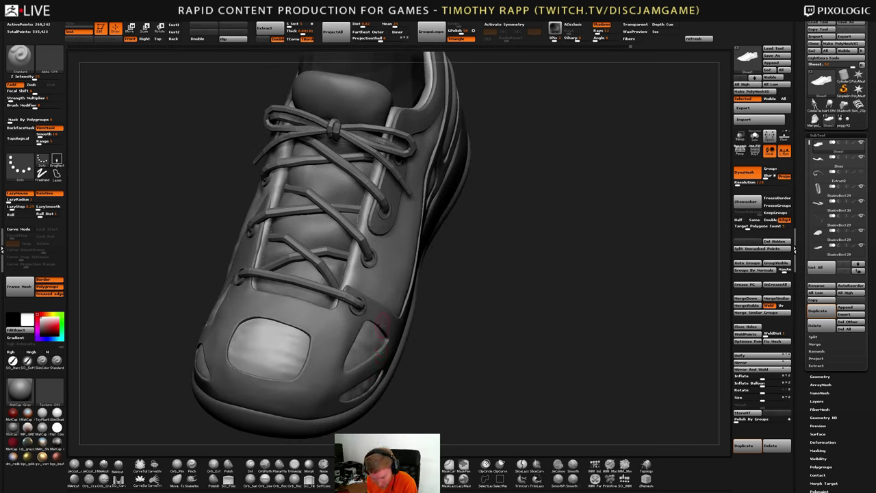
{"action": "left_click_drag", "start_coordinate": [377, 348], "coordinate": [382, 347]}
{"action": "key", "text": "s"}
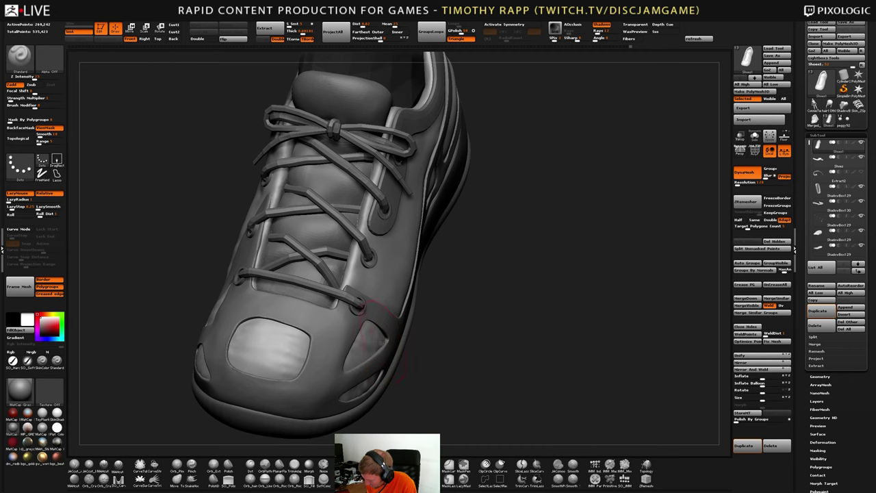
{"action": "mouse_move", "coordinate": [377, 327]}
{"action": "right_mouse_down"}
{"action": "mouse_move", "coordinate": [366, 338]}
{"action": "mouse_move", "coordinate": [375, 340]}
{"action": "right_mouse_up"}
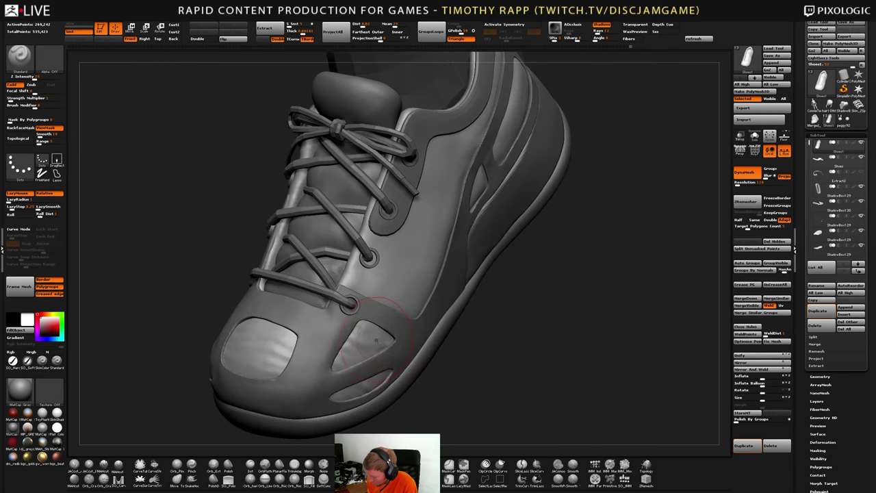
{"action": "left_click_drag", "start_coordinate": [416, 261], "coordinate": [399, 298]}
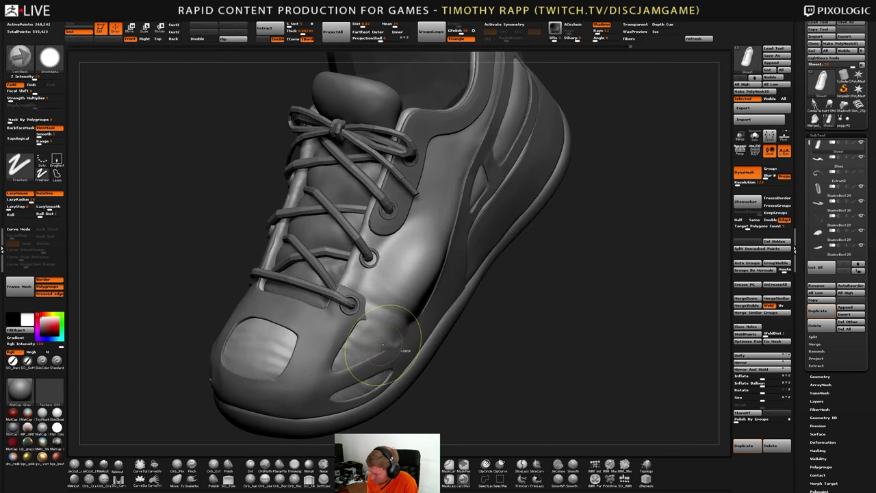
{"action": "key", "text": "ctrl+z"}
Refine the fold pattern in the triangular toe opening with a few more small Standard brush folds
{"action": "mouse_move", "coordinate": [381, 347]}
{"action": "right_mouse_down"}
{"action": "mouse_move", "coordinate": [408, 343]}
{"action": "mouse_move", "coordinate": [344, 340]}
{"action": "right_mouse_up"}
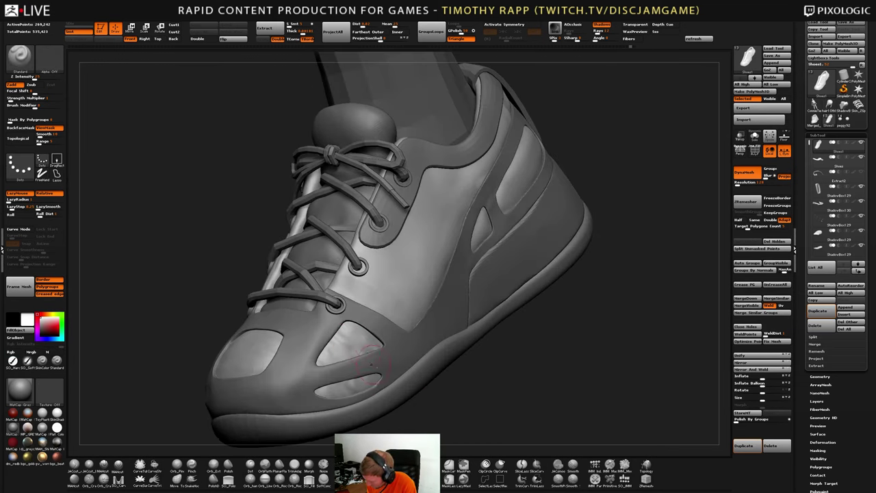
{"action": "right_click_drag", "start_coordinate": [371, 371], "coordinate": [377, 375]}
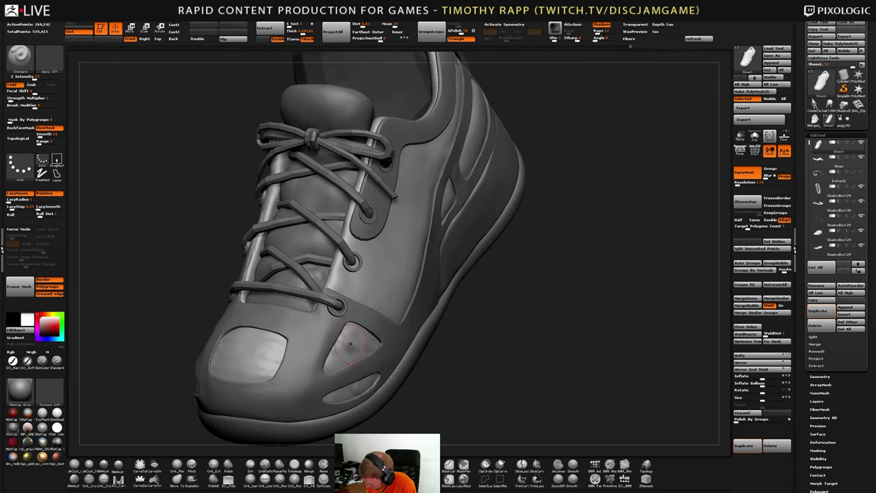
{"action": "mouse_move", "coordinate": [350, 343]}
{"action": "right_mouse_down"}
{"action": "mouse_move", "coordinate": [356, 359]}
{"action": "mouse_move", "coordinate": [380, 363]}
{"action": "mouse_move", "coordinate": [375, 335]}
{"action": "mouse_move", "coordinate": [404, 361]}
{"action": "mouse_move", "coordinate": [362, 358]}
{"action": "mouse_move", "coordinate": [370, 351]}
{"action": "right_mouse_up"}
{"action": "mouse_move", "coordinate": [301, 355]}
{"action": "right_mouse_down"}
{"action": "mouse_move", "coordinate": [331, 354]}
{"action": "mouse_move", "coordinate": [308, 363]}
{"action": "mouse_move", "coordinate": [350, 374]}
{"action": "mouse_move", "coordinate": [360, 353]}
{"action": "right_mouse_up"}
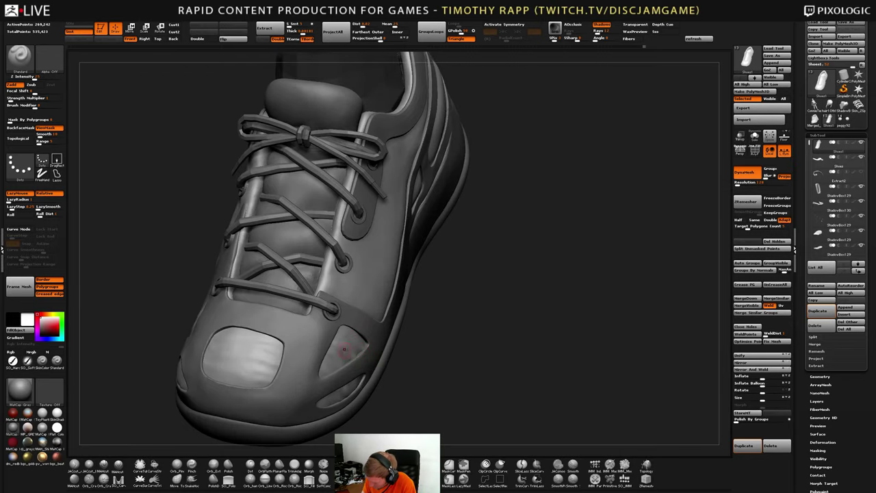
{"action": "mouse_move", "coordinate": [344, 349]}
{"action": "right_mouse_down"}
{"action": "mouse_move", "coordinate": [367, 354]}
{"action": "mouse_move", "coordinate": [348, 360]}
{"action": "mouse_move", "coordinate": [338, 379]}
{"action": "mouse_move", "coordinate": [388, 325]}
{"action": "right_mouse_up"}
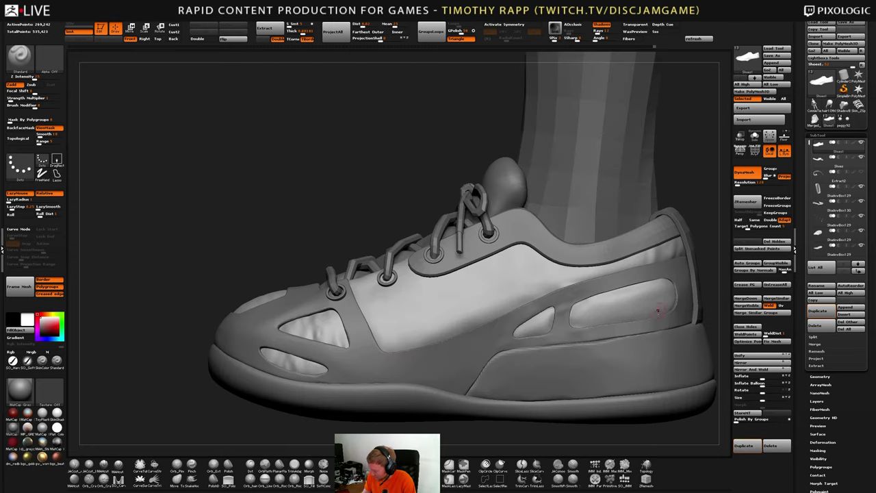
Sculpt vertical folds into the base upper inside the large rear side opening and soften them
{"action": "right_click_drag", "start_coordinate": [658, 311], "coordinate": [568, 321]}
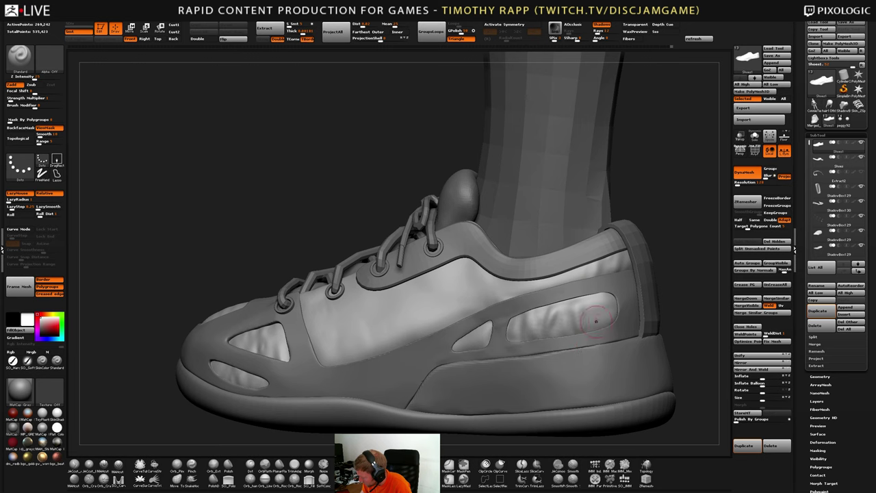
{"action": "mouse_move", "coordinate": [583, 301]}
{"action": "right_mouse_down"}
{"action": "mouse_move", "coordinate": [602, 327]}
{"action": "mouse_move", "coordinate": [575, 302]}
{"action": "right_mouse_up"}
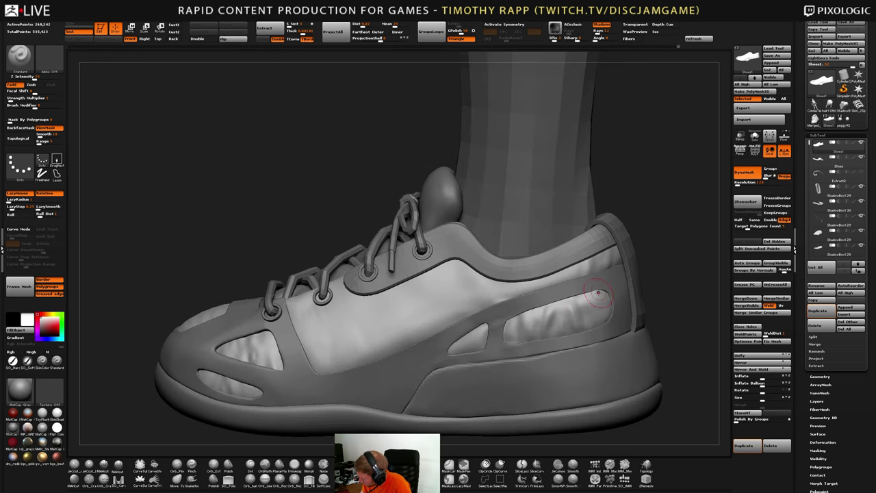
{"action": "key", "text": "shift"}
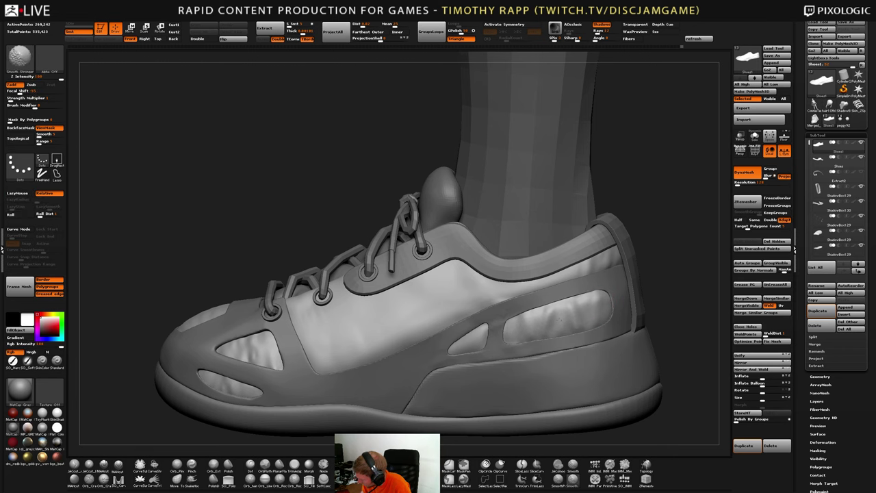
{"action": "right_click_drag", "start_coordinate": [561, 318], "coordinate": [585, 316]}
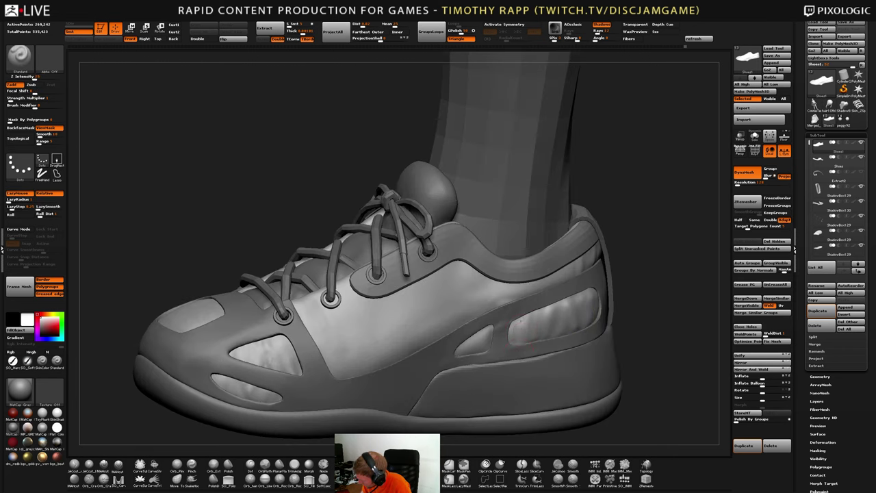
{"action": "key", "text": "shift"}
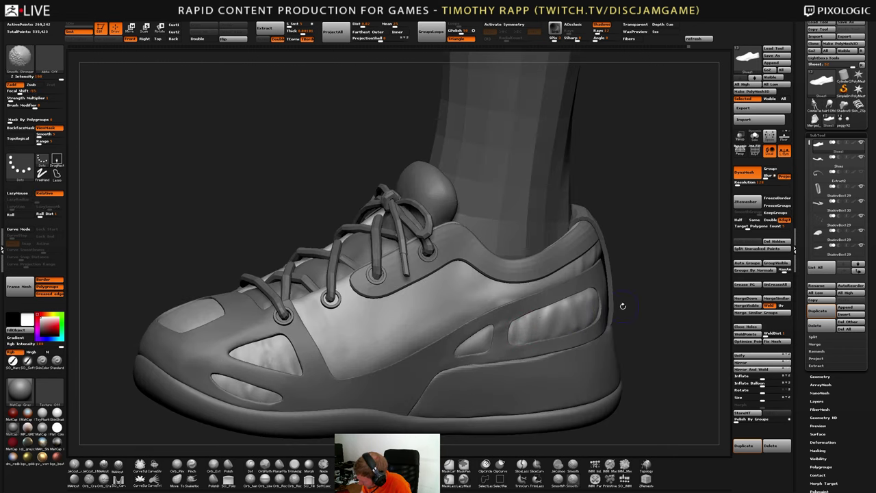
{"action": "left_click_drag", "start_coordinate": [622, 306], "coordinate": [643, 306]}
{"action": "right_click_drag", "start_coordinate": [574, 320], "coordinate": [601, 321]}
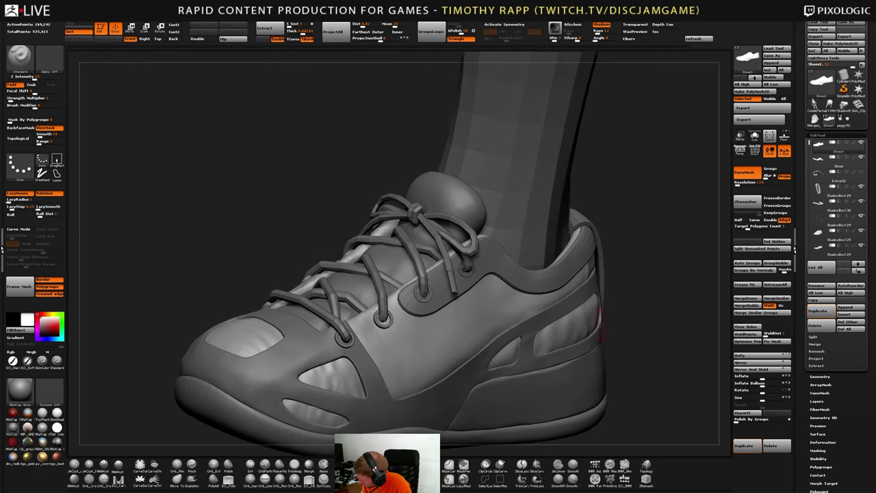
{"action": "left_click_drag", "start_coordinate": [596, 321], "coordinate": [575, 332], "text": "shift"}
Sculpt small folds into the base upper inside the small midfoot opening, smoothing between strokes
{"action": "mouse_move", "coordinate": [572, 342]}
{"action": "right_mouse_down"}
{"action": "mouse_move", "coordinate": [503, 353]}
{"action": "mouse_move", "coordinate": [511, 356]}
{"action": "right_mouse_up"}
{"action": "mouse_move", "coordinate": [495, 357]}
{"action": "left_mouse_down", "text": "shift"}
{"action": "mouse_move", "coordinate": [486, 356]}
{"action": "mouse_move", "coordinate": [499, 352]}
{"action": "left_mouse_up", "text": "shift"}
{"action": "mouse_move", "coordinate": [506, 352]}
{"action": "right_mouse_down"}
{"action": "mouse_move", "coordinate": [491, 349]}
{"action": "mouse_move", "coordinate": [497, 364]}
{"action": "mouse_move", "coordinate": [462, 360]}
{"action": "mouse_move", "coordinate": [502, 356]}
{"action": "mouse_move", "coordinate": [518, 344]}
{"action": "right_mouse_up"}
{"action": "left_click_drag", "start_coordinate": [518, 344], "coordinate": [516, 351], "text": "shift"}
{"action": "right_click_drag", "start_coordinate": [516, 350], "coordinate": [502, 355]}
{"action": "left_click_drag", "start_coordinate": [503, 354], "coordinate": [509, 345], "text": "shift"}
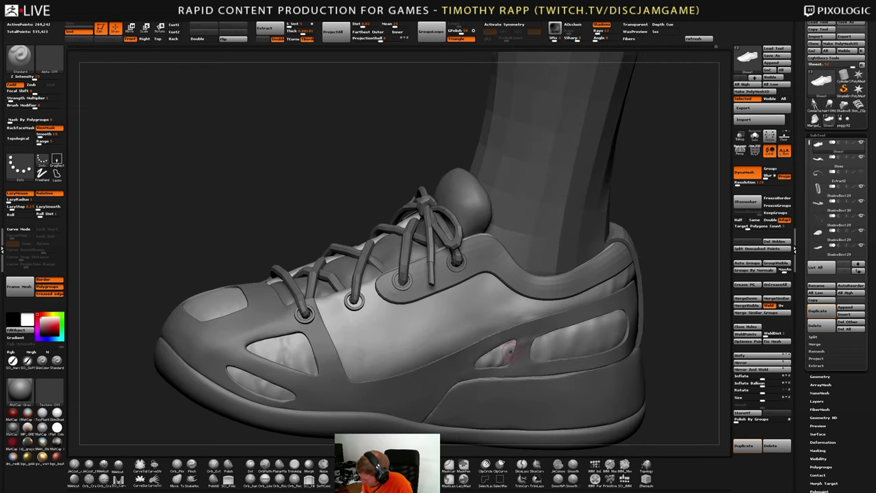
{"action": "mouse_move", "coordinate": [491, 369]}
{"action": "right_mouse_down"}
{"action": "mouse_move", "coordinate": [509, 335]}
{"action": "mouse_move", "coordinate": [501, 354]}
{"action": "mouse_move", "coordinate": [512, 353]}
{"action": "mouse_move", "coordinate": [488, 350]}
{"action": "mouse_move", "coordinate": [506, 369]}
{"action": "mouse_move", "coordinate": [471, 358]}
{"action": "mouse_move", "coordinate": [514, 370]}
{"action": "right_mouse_up"}
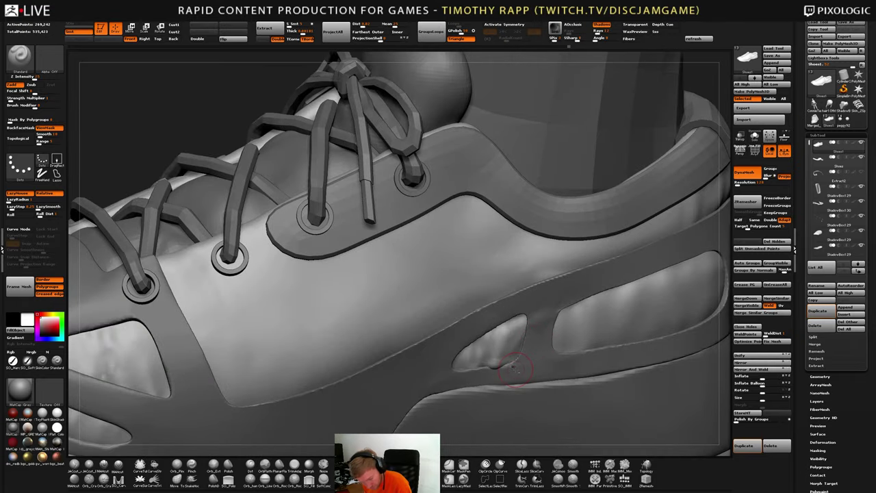
Push the fabric back at the small midfoot opening's lower edge with the Dam_Standard brush and smooth it
{"action": "key", "text": "b"}
{"action": "key", "text": "d"}
{"action": "key", "text": "s"}
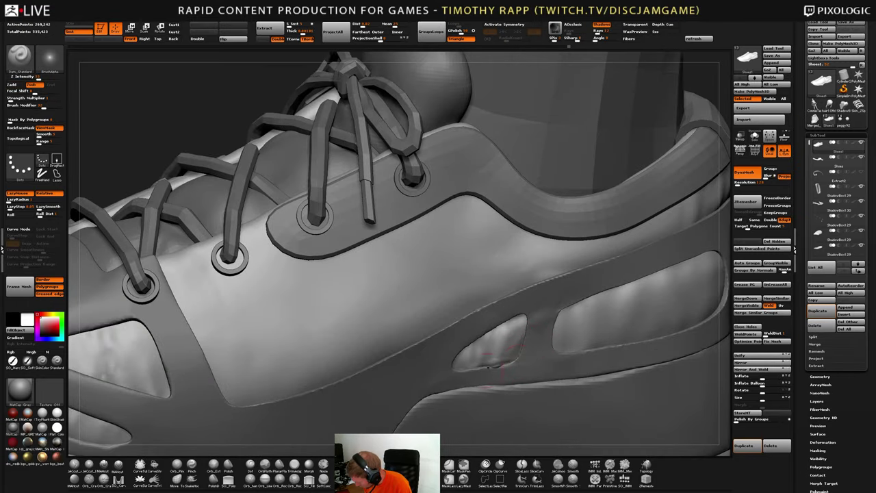
{"action": "right_click_drag", "start_coordinate": [517, 359], "coordinate": [512, 340]}
{"action": "left_click_drag", "start_coordinate": [512, 340], "coordinate": [499, 350], "text": "shift"}
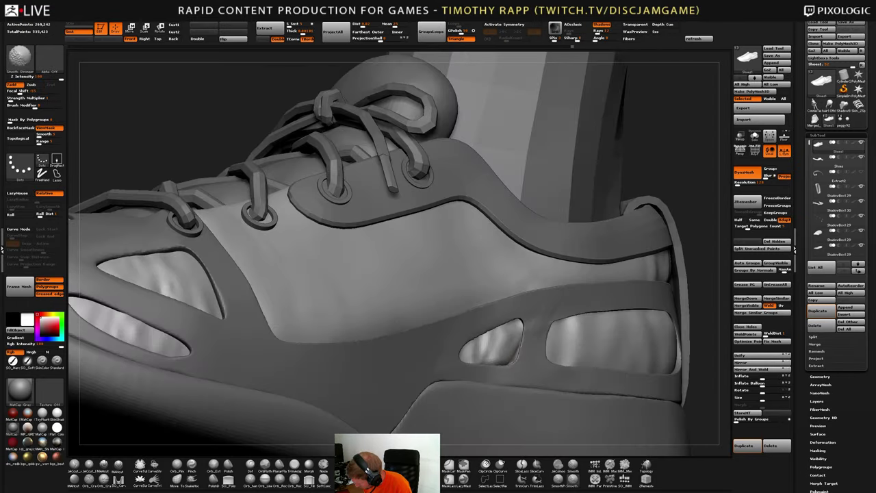
{"action": "mouse_move", "coordinate": [500, 350]}
{"action": "right_mouse_down"}
{"action": "mouse_move", "coordinate": [511, 353]}
{"action": "mouse_move", "coordinate": [492, 348]}
{"action": "mouse_move", "coordinate": [501, 346]}
{"action": "right_mouse_up"}
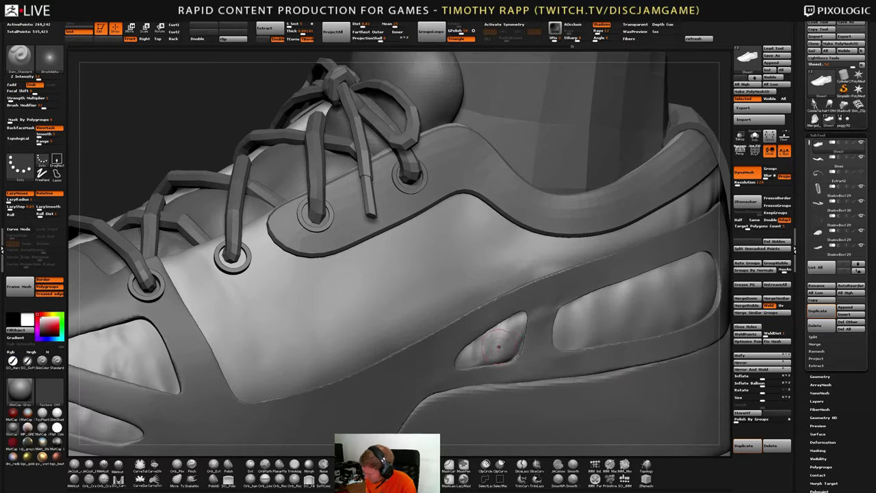
{"action": "left_click_drag", "start_coordinate": [501, 346], "coordinate": [494, 350], "text": "shift"}
Refine the creases inside the small midfoot opening and soften them towards its front corner
{"action": "right_click_drag", "start_coordinate": [505, 358], "coordinate": [517, 347], "text": "ctrl"}
{"action": "left_click_drag", "start_coordinate": [515, 340], "coordinate": [509, 348], "text": "shift"}
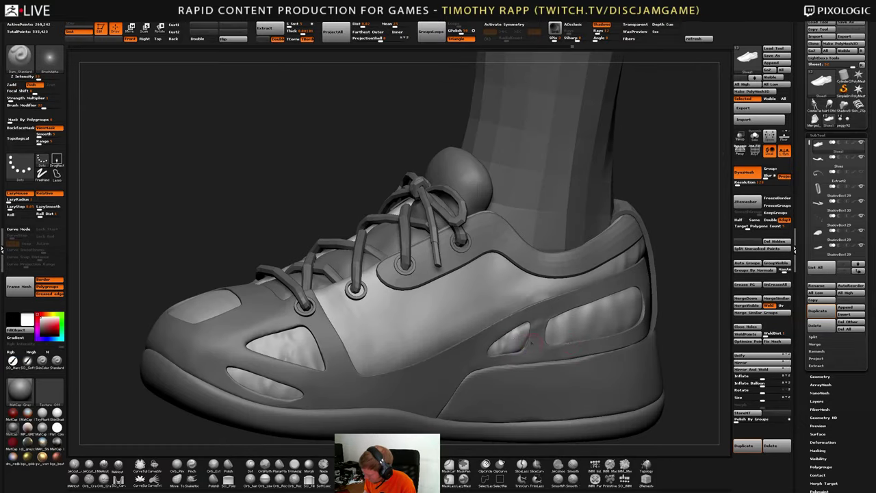
{"action": "right_click_drag", "start_coordinate": [514, 348], "coordinate": [545, 342]}
{"action": "left_click_drag", "start_coordinate": [518, 344], "coordinate": [513, 348], "text": "shift"}
{"action": "right_click_drag", "start_coordinate": [533, 336], "coordinate": [485, 357], "text": "alt"}
{"action": "left_click_drag", "start_coordinate": [466, 364], "coordinate": [475, 366], "text": "shift"}
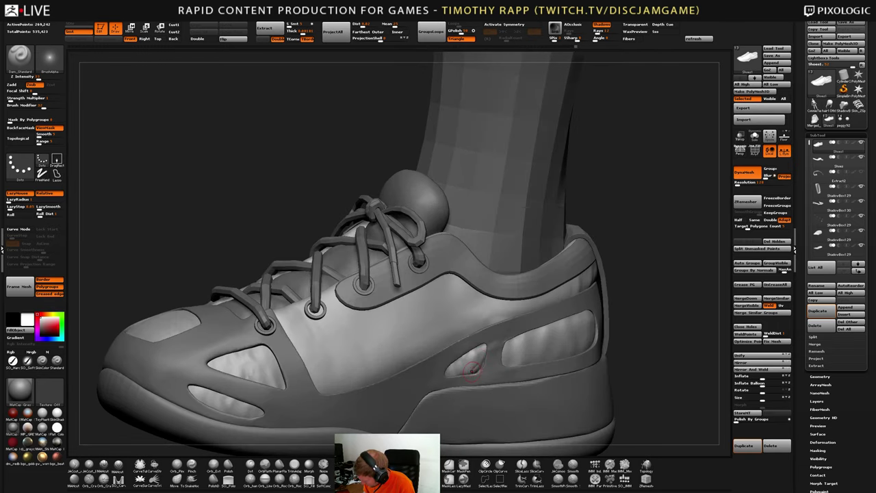
{"action": "right_click_drag", "start_coordinate": [475, 366], "coordinate": [482, 363]}
{"action": "mouse_move", "coordinate": [482, 362]}
{"action": "right_mouse_down", "text": "ctrl"}
{"action": "mouse_move", "coordinate": [494, 364]}
{"action": "mouse_move", "coordinate": [435, 364]}
{"action": "mouse_move", "coordinate": [413, 338]}
{"action": "mouse_move", "coordinate": [409, 314]}
{"action": "right_mouse_up", "text": "ctrl"}
{"action": "key", "text": "b"}
{"action": "key", "text": "m"}
{"action": "key", "text": "v"}
{"action": "key", "text": "s"}
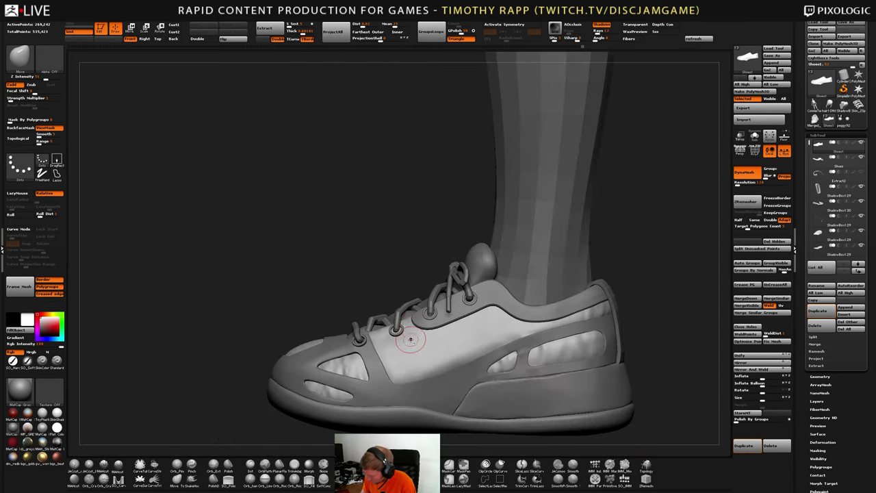
Sculpt folds into the base upper below the collar near the heel with the Standard brush
{"action": "key", "text": "b"}
{"action": "key", "text": "s"}
{"action": "key", "text": "t"}
{"action": "mouse_move", "coordinate": [413, 351]}
{"action": "right_mouse_down"}
{"action": "mouse_move", "coordinate": [448, 352]}
{"action": "mouse_move", "coordinate": [520, 318]}
{"action": "mouse_move", "coordinate": [587, 325]}
{"action": "right_mouse_up"}
{"action": "left_click_drag", "start_coordinate": [571, 326], "coordinate": [602, 330]}
{"action": "right_click_drag", "start_coordinate": [567, 334], "coordinate": [580, 325]}
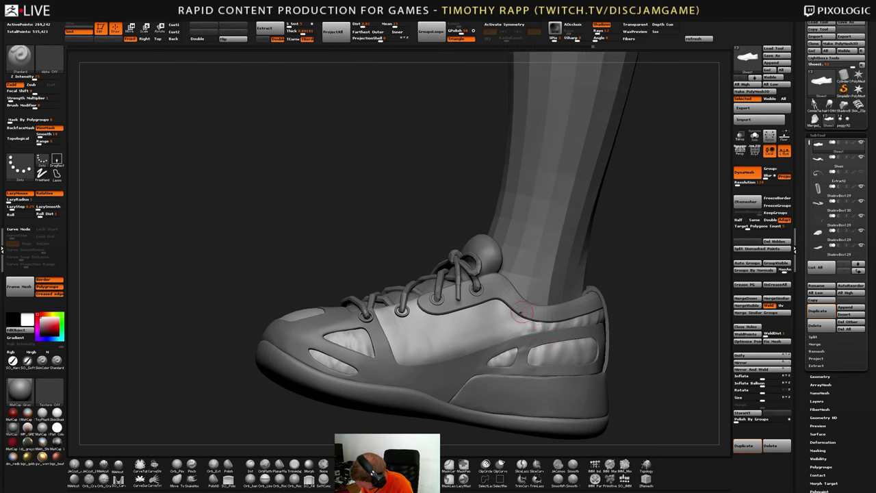
Sculpt long vertical folds across the large side area of the base upper, from the toe panel towards the heel
{"action": "right_click_drag", "start_coordinate": [429, 335], "coordinate": [446, 351]}
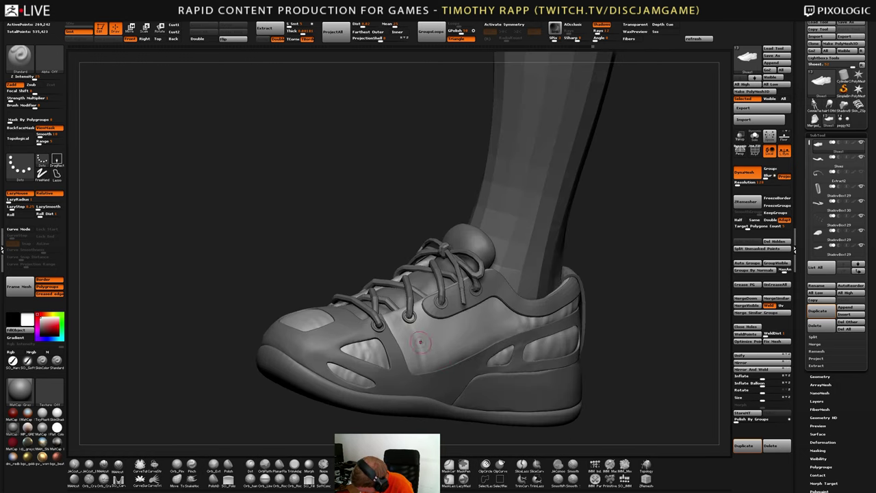
{"action": "mouse_move", "coordinate": [406, 349]}
{"action": "right_mouse_down"}
{"action": "mouse_move", "coordinate": [422, 404]}
{"action": "mouse_move", "coordinate": [401, 339]}
{"action": "right_mouse_up"}
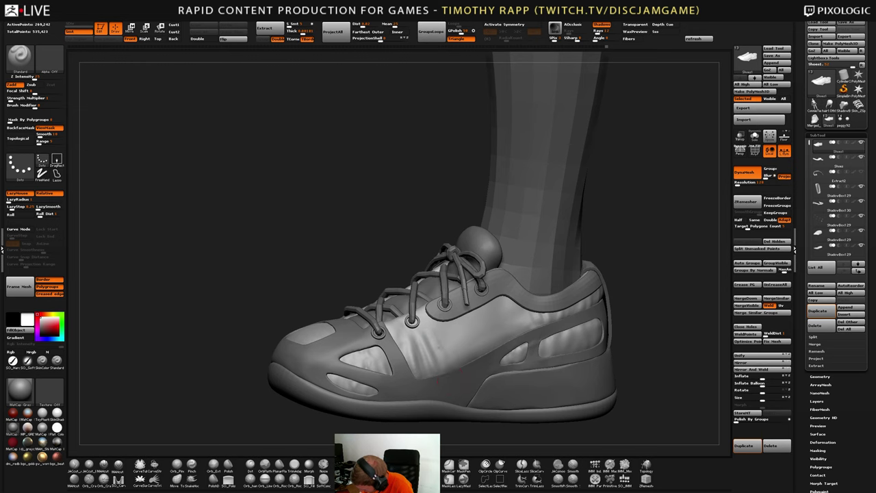
{"action": "right_click_drag", "start_coordinate": [466, 355], "coordinate": [452, 339]}
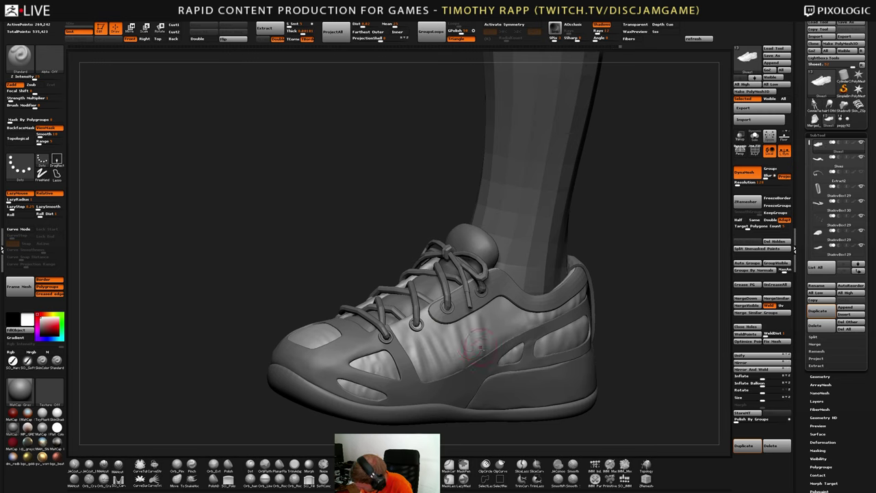
{"action": "right_click_drag", "start_coordinate": [479, 344], "coordinate": [484, 332]}
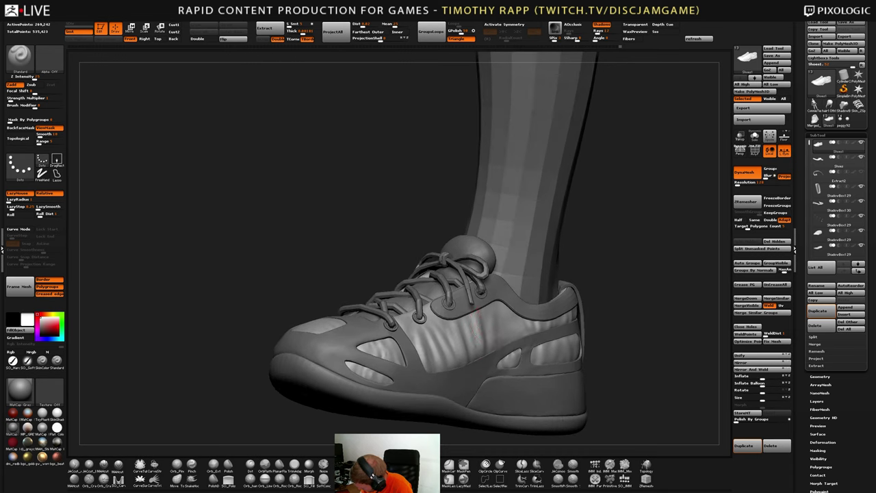
Refine the vertical folds in the large side area of the base upper and soften them
{"action": "right_click_drag", "start_coordinate": [492, 308], "coordinate": [506, 322]}
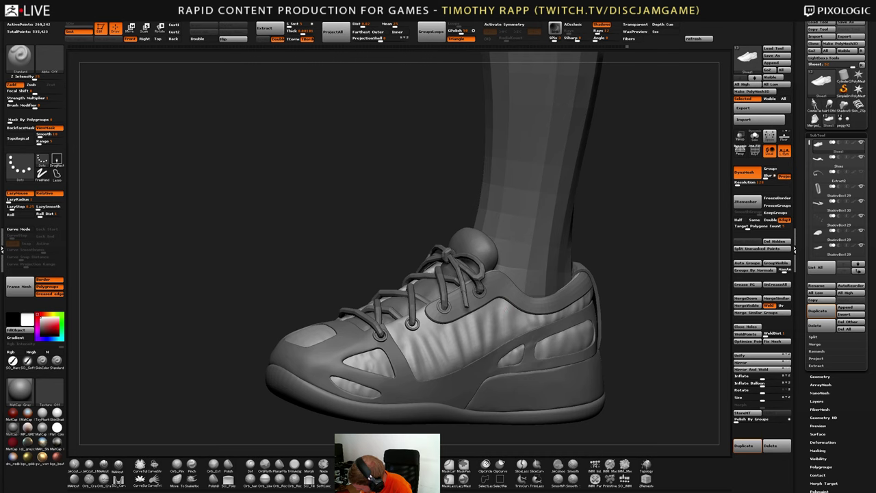
{"action": "right_click_drag", "start_coordinate": [512, 298], "coordinate": [499, 333]}
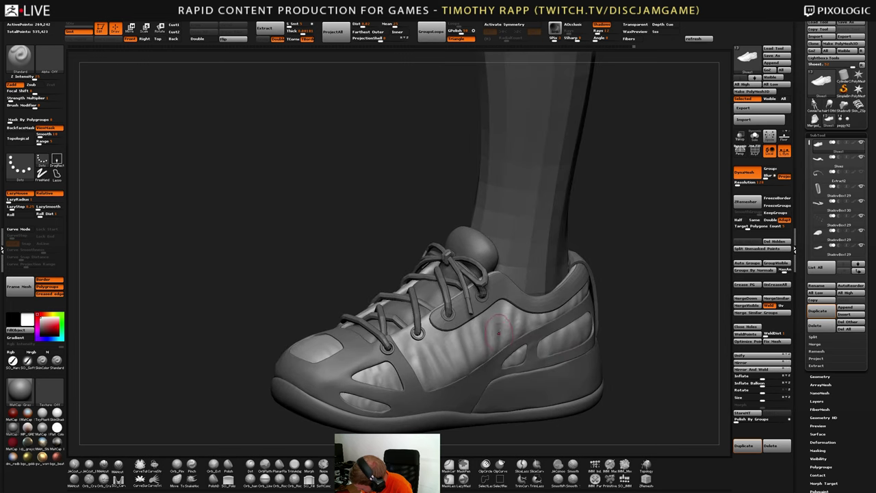
{"action": "mouse_move", "coordinate": [446, 352]}
{"action": "right_mouse_down"}
{"action": "mouse_move", "coordinate": [424, 359]}
{"action": "mouse_move", "coordinate": [454, 351]}
{"action": "mouse_move", "coordinate": [430, 374]}
{"action": "mouse_move", "coordinate": [427, 361]}
{"action": "mouse_move", "coordinate": [438, 354]}
{"action": "mouse_move", "coordinate": [435, 373]}
{"action": "mouse_move", "coordinate": [462, 352]}
{"action": "right_mouse_up"}
{"action": "mouse_move", "coordinate": [411, 360]}
{"action": "right_mouse_down"}
{"action": "mouse_move", "coordinate": [417, 353]}
{"action": "mouse_move", "coordinate": [387, 335]}
{"action": "mouse_move", "coordinate": [505, 346]}
{"action": "mouse_move", "coordinate": [485, 361]}
{"action": "mouse_move", "coordinate": [472, 342]}
{"action": "mouse_move", "coordinate": [505, 371]}
{"action": "mouse_move", "coordinate": [514, 358]}
{"action": "mouse_move", "coordinate": [466, 364]}
{"action": "right_mouse_up"}
{"action": "key", "text": "shift"}
{"action": "key", "text": "shift"}
{"action": "key", "text": "shift"}
{"action": "key", "text": "shift"}
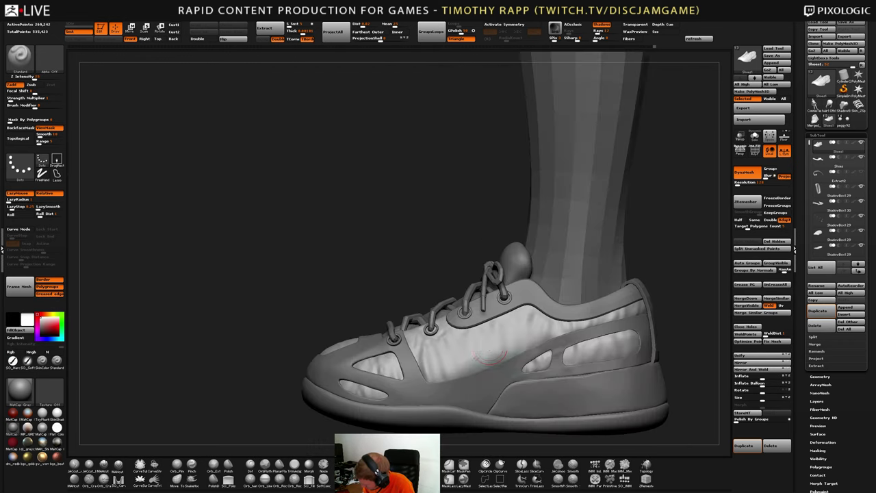
Adjust the fabric near the front lower corner of the large side area with the Move brush and smooth it
{"action": "key", "text": "b"}
{"action": "key", "text": "m"}
{"action": "key", "text": "v"}
{"action": "left_click_drag", "start_coordinate": [452, 364], "coordinate": [455, 366]}
{"action": "right_click_drag", "start_coordinate": [451, 362], "coordinate": [434, 360]}
{"action": "left_click_drag", "start_coordinate": [440, 366], "coordinate": [431, 372]}
{"action": "key", "text": "shift"}
{"action": "right_click_drag", "start_coordinate": [432, 369], "coordinate": [447, 368]}
{"action": "left_click_drag", "start_coordinate": [441, 349], "coordinate": [445, 373], "text": "shift"}
{"action": "mouse_move", "coordinate": [445, 369]}
{"action": "right_mouse_down"}
{"action": "mouse_move", "coordinate": [498, 371]}
{"action": "mouse_move", "coordinate": [472, 357]}
{"action": "mouse_move", "coordinate": [489, 348]}
{"action": "mouse_move", "coordinate": [476, 338]}
{"action": "mouse_move", "coordinate": [492, 364]}
{"action": "mouse_move", "coordinate": [509, 367]}
{"action": "mouse_move", "coordinate": [454, 361]}
{"action": "mouse_move", "coordinate": [484, 374]}
{"action": "mouse_move", "coordinate": [477, 372]}
{"action": "right_mouse_up"}
Refine the creases in the large side area with the Dam_Standard brush and smooth the fabric along its lower edge
{"action": "key", "text": "b"}
{"action": "key", "text": "d"}
{"action": "key", "text": "s"}
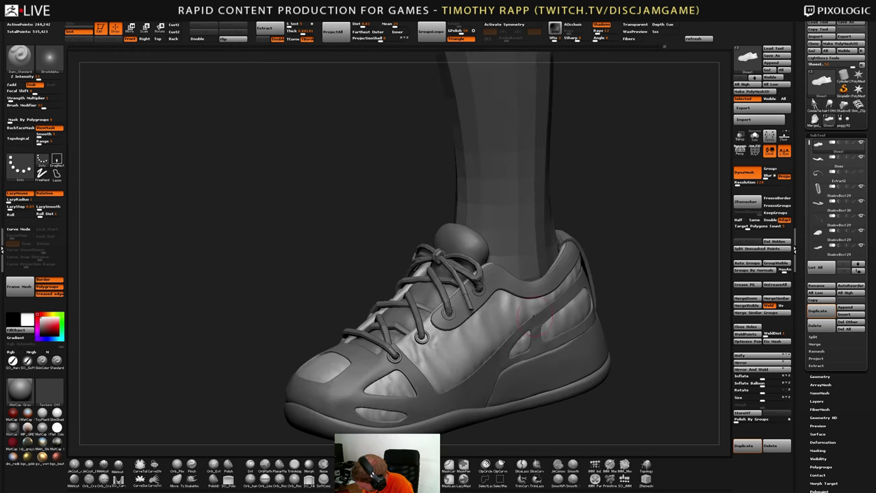
{"action": "right_click_drag", "start_coordinate": [544, 309], "coordinate": [553, 337]}
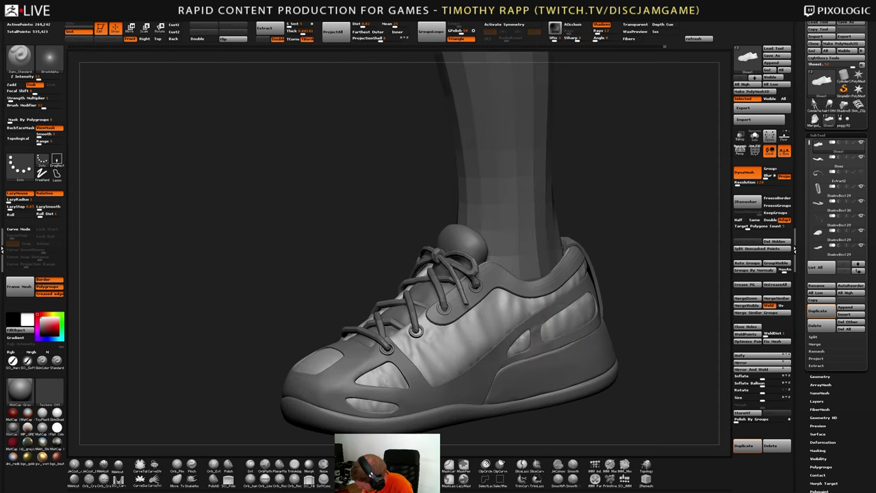
{"action": "mouse_move", "coordinate": [614, 300]}
{"action": "right_mouse_down"}
{"action": "mouse_move", "coordinate": [589, 297]}
{"action": "mouse_move", "coordinate": [579, 309]}
{"action": "mouse_move", "coordinate": [610, 300]}
{"action": "mouse_move", "coordinate": [605, 290]}
{"action": "mouse_move", "coordinate": [609, 298]}
{"action": "right_mouse_up"}
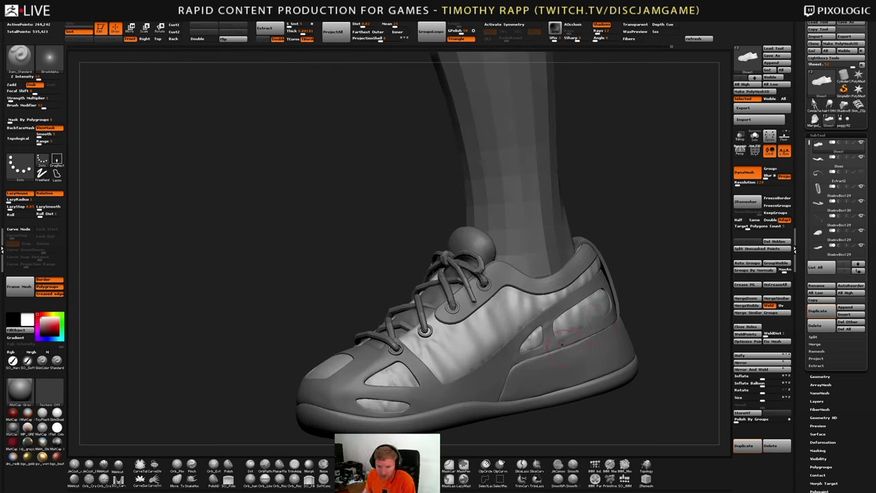
{"action": "right_click_drag", "start_coordinate": [568, 331], "coordinate": [601, 332]}
{"action": "mouse_move", "coordinate": [485, 366]}
{"action": "right_mouse_down"}
{"action": "mouse_move", "coordinate": [449, 370]}
{"action": "mouse_move", "coordinate": [494, 385]}
{"action": "mouse_move", "coordinate": [489, 352]}
{"action": "right_mouse_up"}
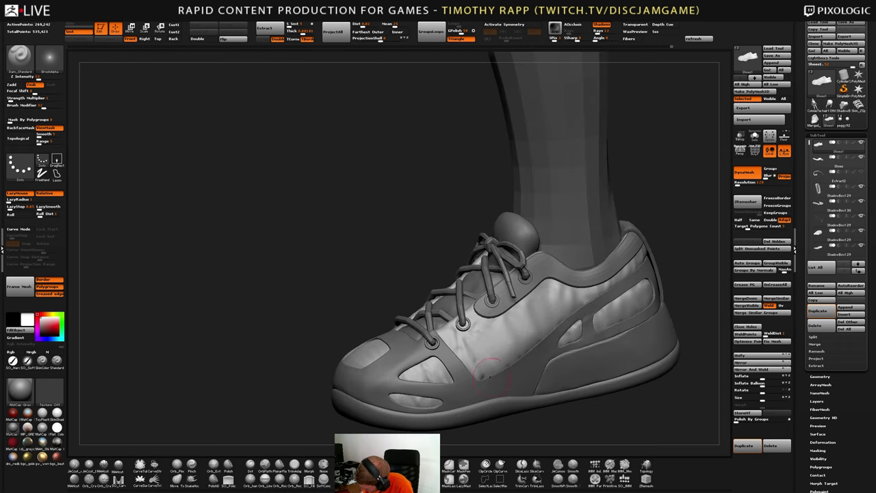
{"action": "mouse_move", "coordinate": [487, 356]}
{"action": "left_mouse_down", "text": "shift"}
{"action": "mouse_move", "coordinate": [472, 353]}
{"action": "mouse_move", "coordinate": [479, 364]}
{"action": "left_mouse_up", "text": "shift"}
{"action": "right_click_drag", "start_coordinate": [483, 375], "coordinate": [513, 369]}
{"action": "left_click_drag", "start_coordinate": [513, 357], "coordinate": [522, 351], "text": "shift"}
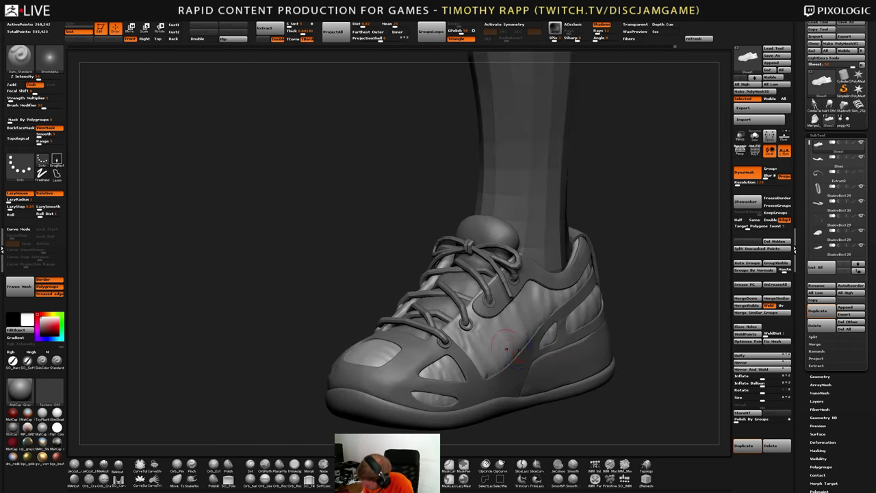
Smooth the side fabric behind the lower eyelets and adjust it at the edge in front of the midfoot opening
{"action": "mouse_move", "coordinate": [522, 351]}
{"action": "right_mouse_down"}
{"action": "mouse_move", "coordinate": [581, 354]}
{"action": "mouse_move", "coordinate": [585, 339]}
{"action": "mouse_move", "coordinate": [649, 333]}
{"action": "right_mouse_up"}
{"action": "left_click_drag", "start_coordinate": [656, 348], "coordinate": [641, 345], "text": "shift"}
{"action": "mouse_move", "coordinate": [641, 344]}
{"action": "right_mouse_down"}
{"action": "mouse_move", "coordinate": [665, 325]}
{"action": "mouse_move", "coordinate": [643, 333]}
{"action": "right_mouse_up"}
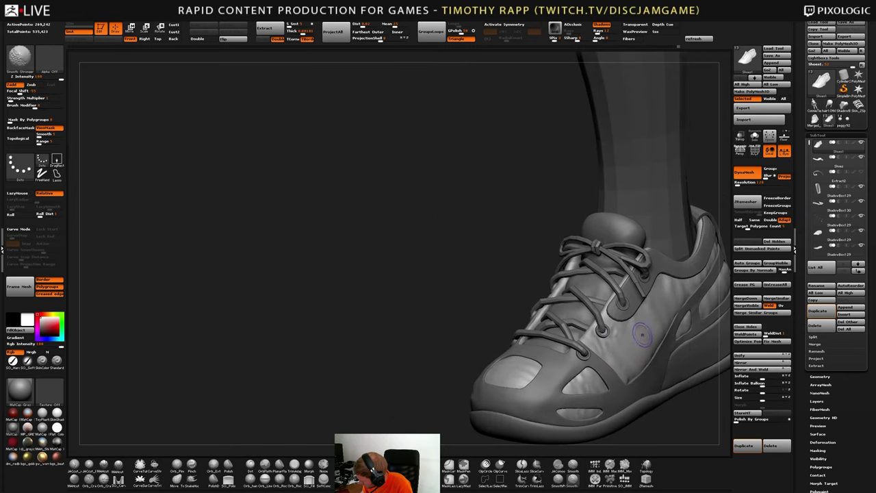
{"action": "left_click_drag", "start_coordinate": [643, 334], "coordinate": [645, 335], "text": "shift"}
{"action": "right_click_drag", "start_coordinate": [645, 335], "coordinate": [661, 338]}
{"action": "left_click_drag", "start_coordinate": [662, 338], "coordinate": [661, 332], "text": "shift"}
{"action": "right_click_drag", "start_coordinate": [660, 333], "coordinate": [669, 341]}
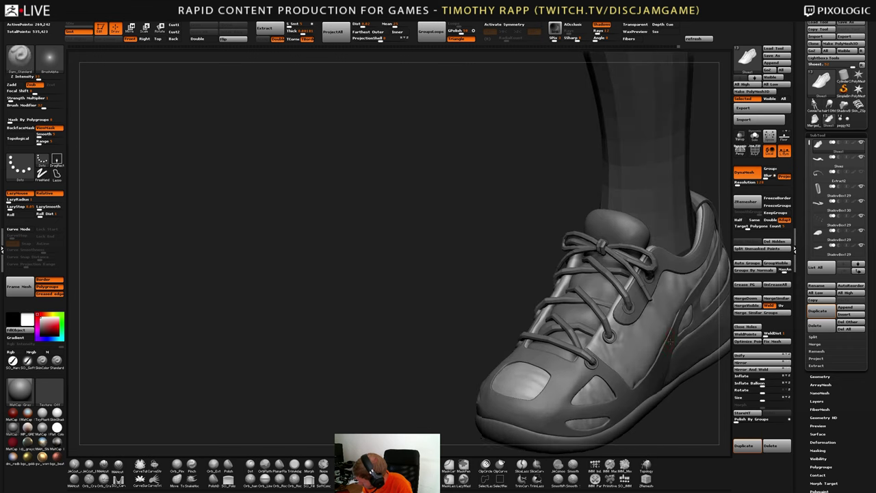
{"action": "left_click_drag", "start_coordinate": [669, 340], "coordinate": [670, 336]}
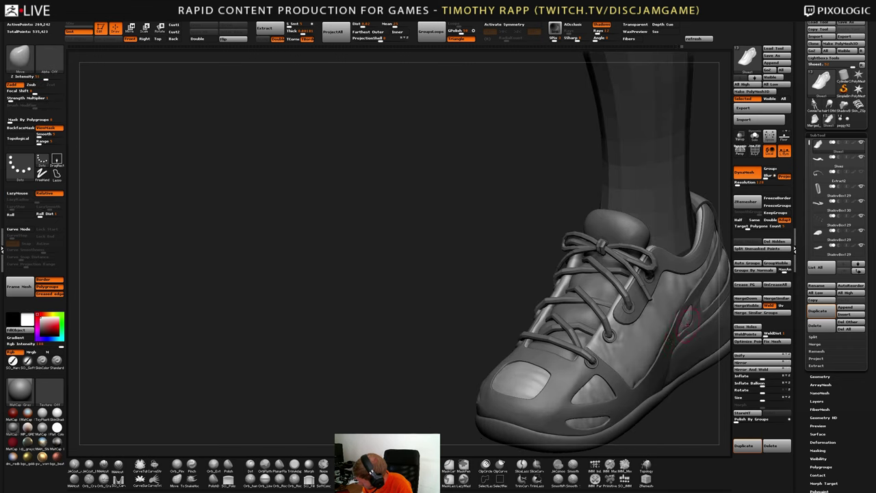
Sculpt diagonal folds into the large side area on the shoe's opposite side with the Standard brush
{"action": "right_click_drag", "start_coordinate": [687, 323], "coordinate": [619, 343]}
{"action": "right_click_drag", "start_coordinate": [619, 343], "coordinate": [576, 355]}
{"action": "right_click_drag", "start_coordinate": [576, 355], "coordinate": [630, 356], "text": "ctrl"}
{"action": "right_click_drag", "start_coordinate": [631, 357], "coordinate": [650, 354]}
{"action": "key", "text": "b"}
{"action": "key", "text": "s"}
{"action": "key", "text": "t"}
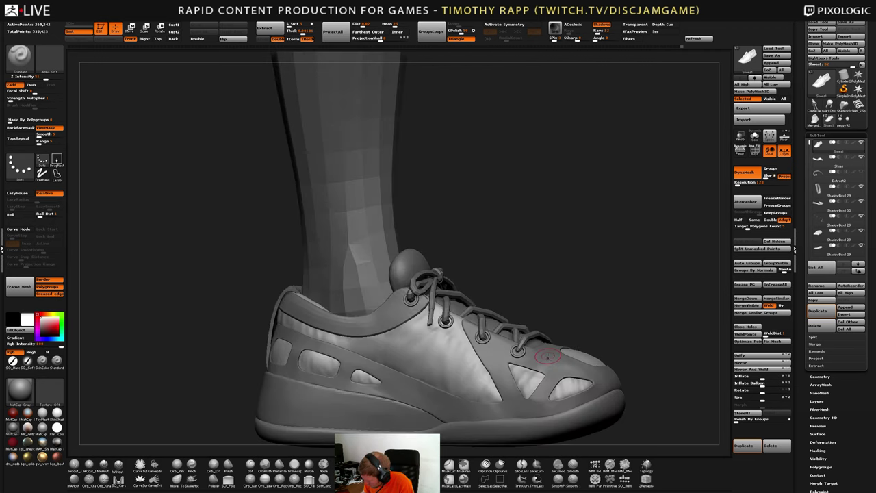
{"action": "right_click_drag", "start_coordinate": [431, 352], "coordinate": [414, 355]}
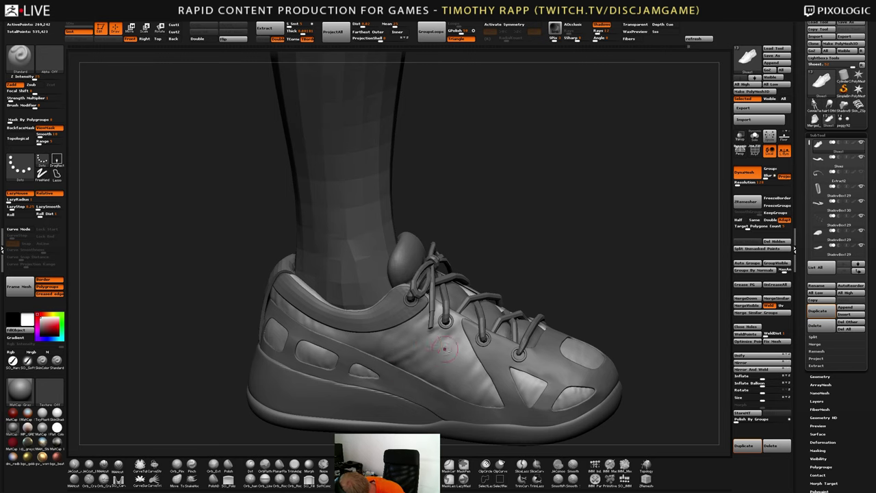
{"action": "mouse_move", "coordinate": [408, 375]}
{"action": "right_mouse_down"}
{"action": "mouse_move", "coordinate": [377, 367]}
{"action": "mouse_move", "coordinate": [449, 364]}
{"action": "mouse_move", "coordinate": [396, 380]}
{"action": "right_mouse_up"}
Smooth the opposite side area's lower front corner and carve a crease in the triangular toe opening with the Dam_Standard brush
{"action": "key", "text": "b"}
{"action": "key", "text": "d"}
{"action": "key", "text": "s"}
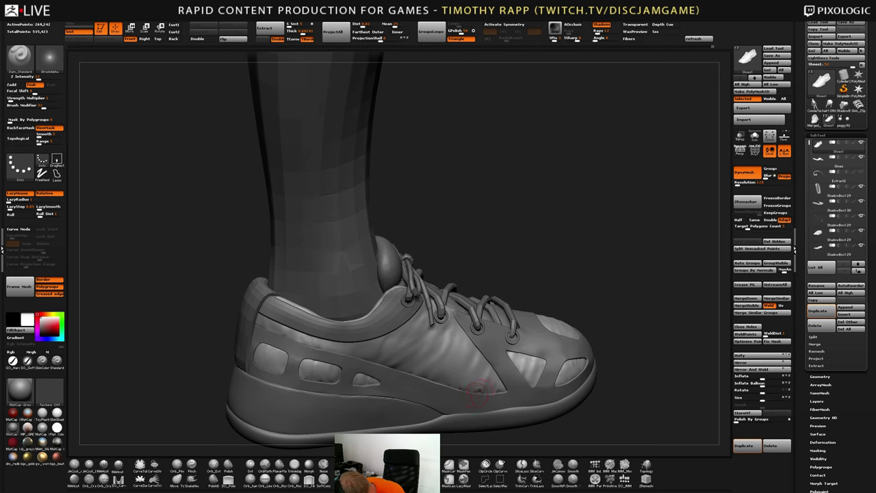
{"action": "mouse_move", "coordinate": [479, 391]}
{"action": "left_mouse_down", "text": "shift"}
{"action": "mouse_move", "coordinate": [495, 388]}
{"action": "mouse_move", "coordinate": [472, 391]}
{"action": "left_mouse_up", "text": "shift"}
{"action": "left_click_drag", "start_coordinate": [529, 360], "coordinate": [531, 368]}
{"action": "right_click_drag", "start_coordinate": [531, 367], "coordinate": [527, 373]}
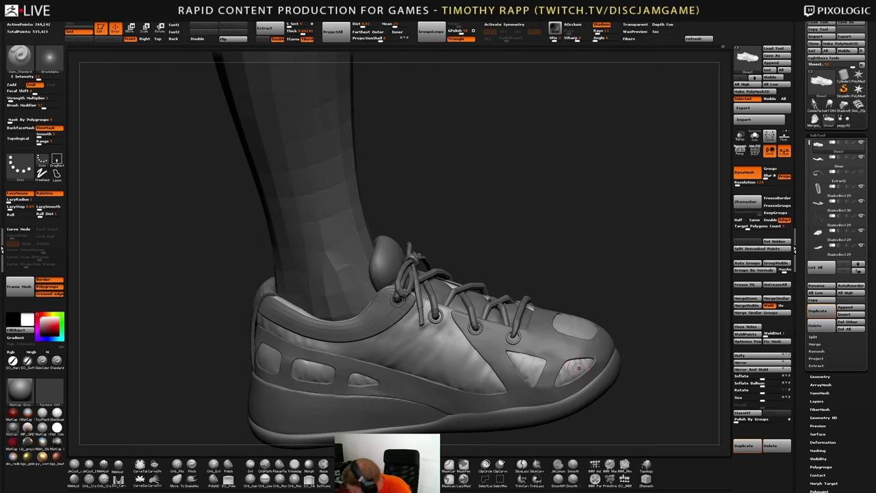
{"action": "right_click_drag", "start_coordinate": [577, 368], "coordinate": [573, 327]}
{"action": "right_click_drag", "start_coordinate": [563, 379], "coordinate": [506, 377]}
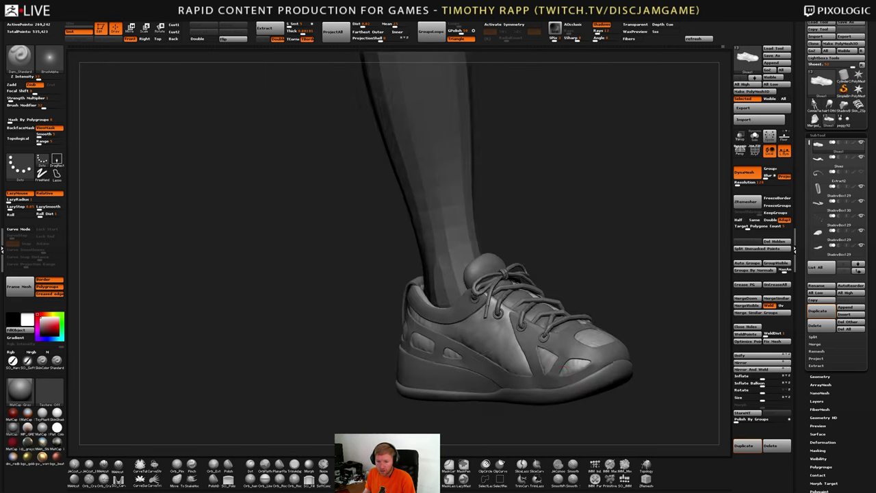
Reshape the fabric in the triangular toe opening with the Move brush and smooth the fabric in the lower toe opening
{"action": "mouse_move", "coordinate": [618, 369]}
{"action": "right_mouse_down", "text": "alt"}
{"action": "mouse_move", "coordinate": [518, 377]}
{"action": "mouse_move", "coordinate": [609, 383]}
{"action": "right_mouse_up", "text": "alt"}
{"action": "right_click_drag", "start_coordinate": [609, 383], "coordinate": [566, 387], "text": "alt"}
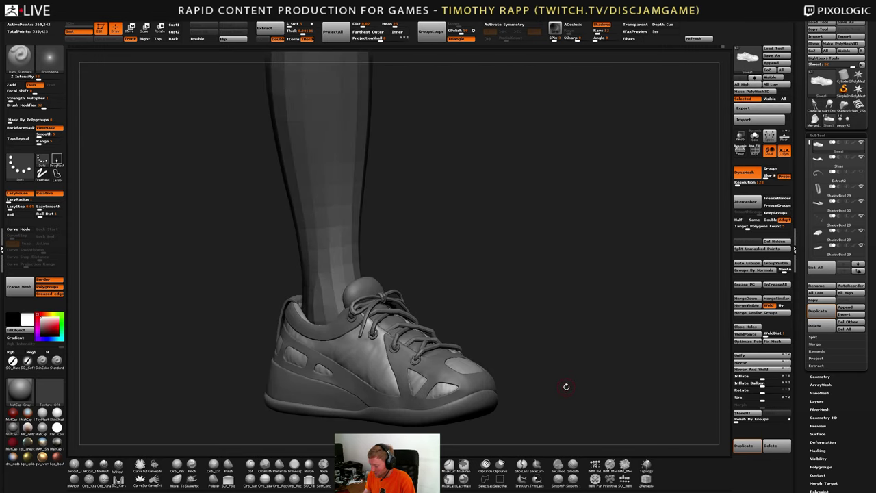
{"action": "right_click_drag", "start_coordinate": [537, 357], "coordinate": [568, 388], "text": "ctrl"}
{"action": "mouse_move", "coordinate": [361, 355]}
{"action": "right_mouse_down", "text": "ctrl"}
{"action": "mouse_move", "coordinate": [361, 383]}
{"action": "mouse_move", "coordinate": [362, 376]}
{"action": "mouse_move", "coordinate": [342, 380]}
{"action": "mouse_move", "coordinate": [366, 394]}
{"action": "right_mouse_up", "text": "ctrl"}
{"action": "key", "text": "b"}
{"action": "key", "text": "m"}
{"action": "key", "text": "v"}
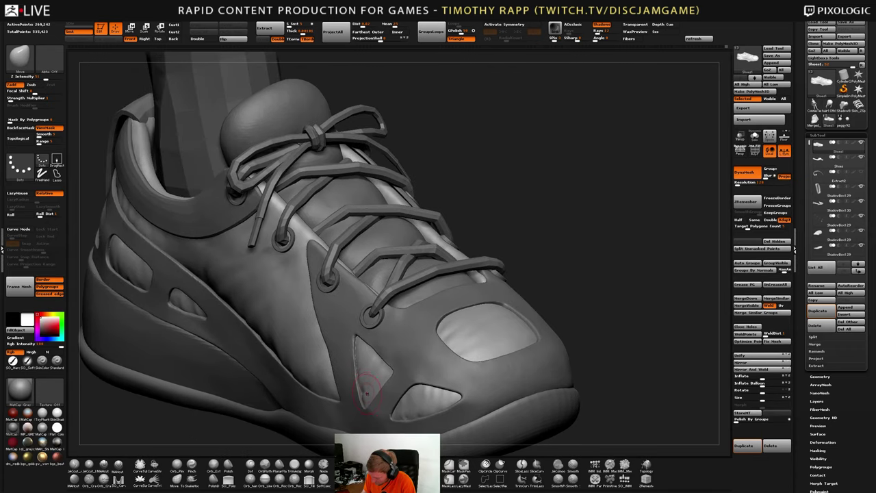
{"action": "left_click_drag", "start_coordinate": [367, 391], "coordinate": [362, 393]}
{"action": "mouse_move", "coordinate": [352, 393]}
{"action": "right_mouse_down"}
{"action": "mouse_move", "coordinate": [390, 395]}
{"action": "mouse_move", "coordinate": [355, 400]}
{"action": "mouse_move", "coordinate": [356, 389]}
{"action": "right_mouse_up"}
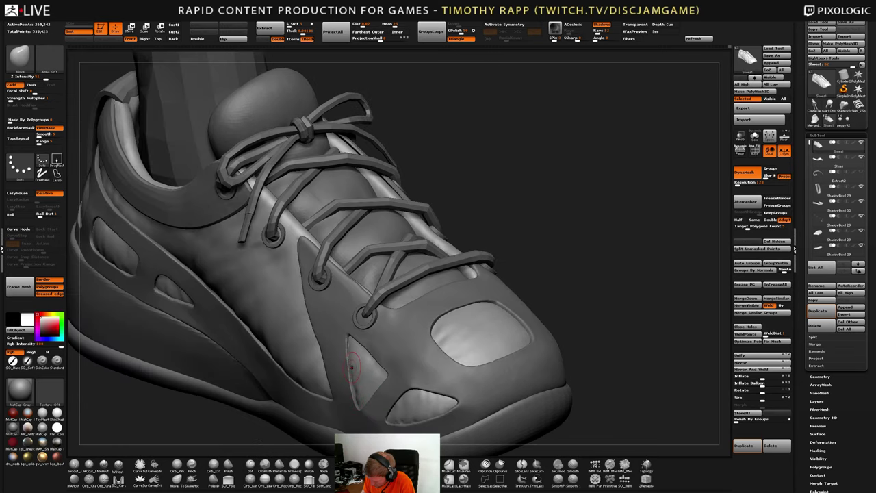
{"action": "right_click_drag", "start_coordinate": [446, 381], "coordinate": [431, 403]}
{"action": "left_click_drag", "start_coordinate": [421, 409], "coordinate": [417, 419], "text": "shift"}
Select the perforated overlay panel and adjust its edge beside the lowest eyelet with the Move brush
{"action": "mouse_move", "coordinate": [268, 370]}
{"action": "right_mouse_down"}
{"action": "mouse_move", "coordinate": [301, 373]}
{"action": "mouse_move", "coordinate": [291, 383]}
{"action": "mouse_move", "coordinate": [313, 291]}
{"action": "right_mouse_up"}
{"action": "key", "text": "b"}
{"action": "key", "text": "d"}
{"action": "key", "text": "s"}
{"action": "mouse_move", "coordinate": [243, 335]}
{"action": "right_mouse_down"}
{"action": "mouse_move", "coordinate": [238, 329]}
{"action": "mouse_move", "coordinate": [240, 363]}
{"action": "mouse_move", "coordinate": [240, 328]}
{"action": "mouse_move", "coordinate": [261, 352]}
{"action": "mouse_move", "coordinate": [288, 345]}
{"action": "mouse_move", "coordinate": [296, 308]}
{"action": "mouse_move", "coordinate": [315, 337]}
{"action": "mouse_move", "coordinate": [308, 365]}
{"action": "mouse_move", "coordinate": [352, 298]}
{"action": "mouse_move", "coordinate": [358, 373]}
{"action": "mouse_move", "coordinate": [360, 333]}
{"action": "mouse_move", "coordinate": [345, 314]}
{"action": "mouse_move", "coordinate": [323, 306]}
{"action": "right_mouse_up"}
{"action": "left_click", "coordinate": [360, 337], "text": "alt"}
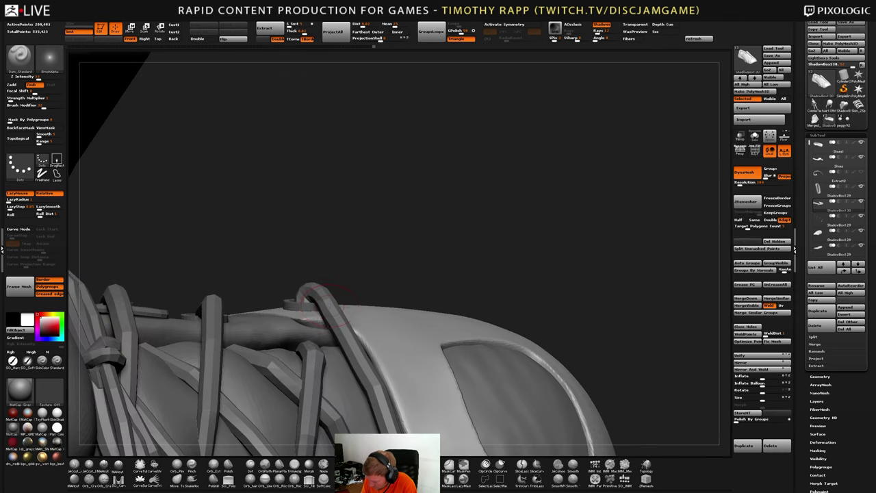
{"action": "key", "text": "b"}
{"action": "key", "text": "m"}
{"action": "key", "text": "v"}
{"action": "left_click_drag", "start_coordinate": [311, 307], "coordinate": [314, 317]}
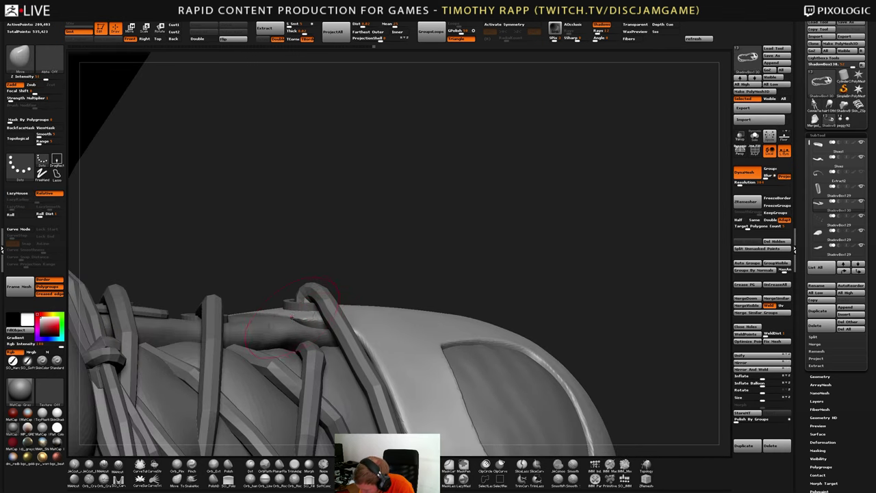
Select the base upper and inflate its lacing edge near the lowest eyelet with the Inflat brush
{"action": "right_click_drag", "start_coordinate": [292, 317], "coordinate": [321, 335]}
{"action": "left_click", "coordinate": [323, 334], "text": "alt"}
{"action": "key", "text": "b"}
{"action": "key", "text": "i"}
{"action": "key", "text": "n"}
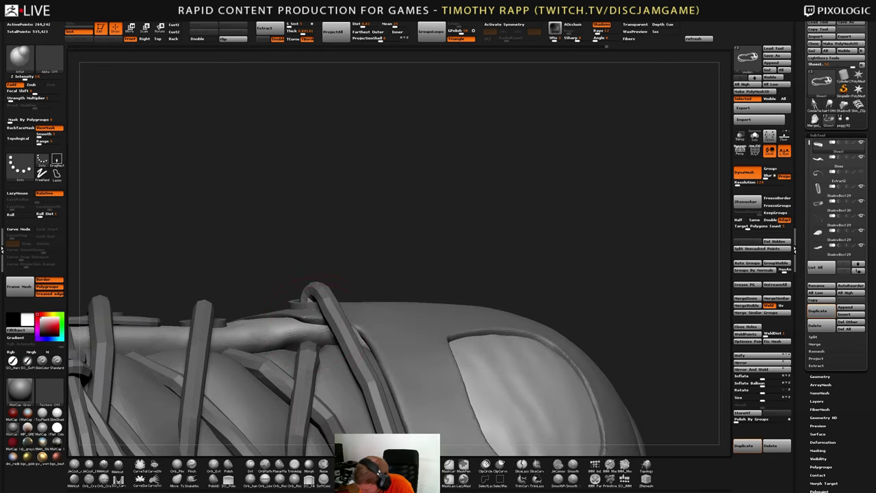
{"action": "mouse_move", "coordinate": [322, 340]}
{"action": "right_mouse_down"}
{"action": "mouse_move", "coordinate": [323, 352]}
{"action": "mouse_move", "coordinate": [340, 349]}
{"action": "mouse_move", "coordinate": [315, 350]}
{"action": "mouse_move", "coordinate": [356, 301]}
{"action": "mouse_move", "coordinate": [354, 269]}
{"action": "mouse_move", "coordinate": [371, 294]}
{"action": "mouse_move", "coordinate": [342, 318]}
{"action": "mouse_move", "coordinate": [349, 335]}
{"action": "mouse_move", "coordinate": [262, 331]}
{"action": "mouse_move", "coordinate": [321, 327]}
{"action": "mouse_move", "coordinate": [268, 301]}
{"action": "mouse_move", "coordinate": [270, 284]}
{"action": "mouse_move", "coordinate": [298, 281]}
{"action": "mouse_move", "coordinate": [277, 287]}
{"action": "mouse_move", "coordinate": [328, 319]}
{"action": "mouse_move", "coordinate": [330, 310]}
{"action": "mouse_move", "coordinate": [371, 307]}
{"action": "mouse_move", "coordinate": [322, 300]}
{"action": "right_mouse_up"}
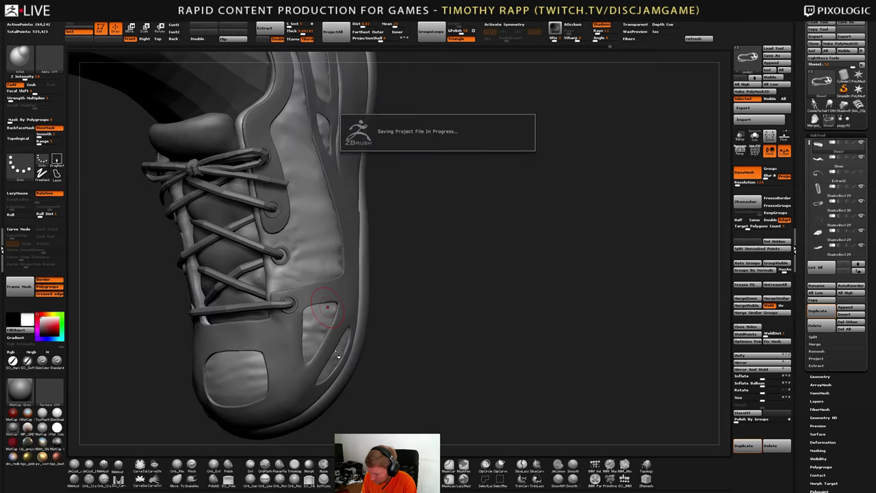
Carve creases into the base upper near the heel openings with the Dam_Standard brush
{"action": "right_click_drag", "start_coordinate": [339, 353], "coordinate": [445, 341]}
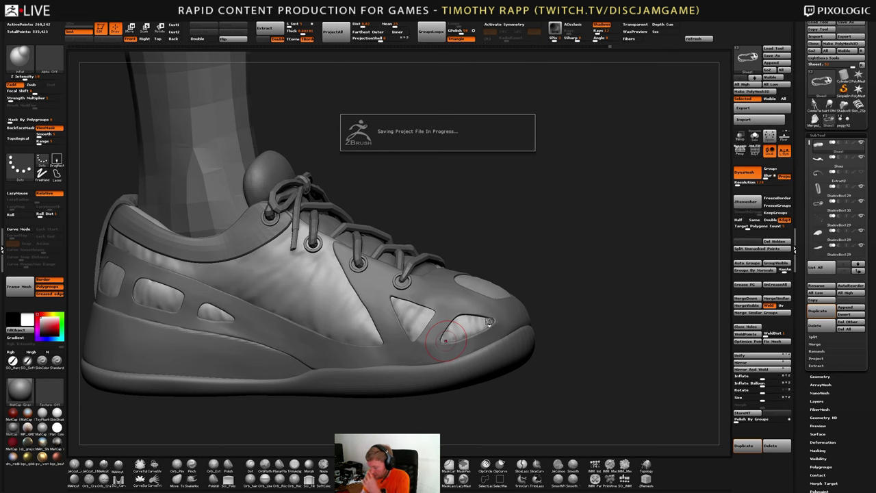
{"action": "mouse_move", "coordinate": [379, 304]}
{"action": "right_mouse_down", "text": "alt"}
{"action": "mouse_move", "coordinate": [488, 354]}
{"action": "mouse_move", "coordinate": [437, 339]}
{"action": "mouse_move", "coordinate": [452, 370]}
{"action": "right_mouse_up", "text": "alt"}
{"action": "key", "text": "b"}
{"action": "key", "text": "d"}
{"action": "key", "text": "s"}
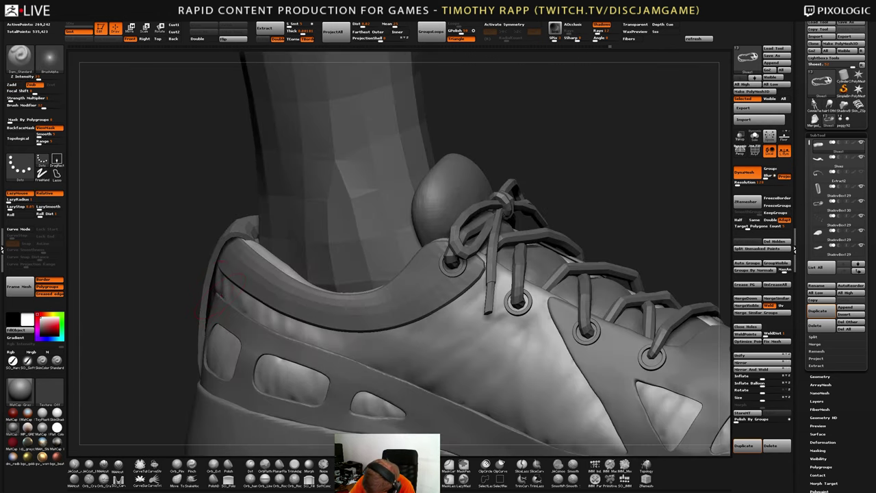
{"action": "mouse_move", "coordinate": [211, 289]}
{"action": "right_mouse_down"}
{"action": "mouse_move", "coordinate": [220, 293]}
{"action": "mouse_move", "coordinate": [204, 284]}
{"action": "mouse_move", "coordinate": [252, 302]}
{"action": "mouse_move", "coordinate": [234, 333]}
{"action": "mouse_move", "coordinate": [254, 320]}
{"action": "mouse_move", "coordinate": [296, 359]}
{"action": "mouse_move", "coordinate": [288, 363]}
{"action": "right_mouse_up"}
{"action": "left_click_drag", "start_coordinate": [281, 358], "coordinate": [343, 348]}
{"action": "mouse_move", "coordinate": [349, 347]}
{"action": "right_mouse_down"}
{"action": "mouse_move", "coordinate": [438, 350]}
{"action": "mouse_move", "coordinate": [373, 350]}
{"action": "mouse_move", "coordinate": [438, 348]}
{"action": "mouse_move", "coordinate": [387, 322]}
{"action": "right_mouse_up"}
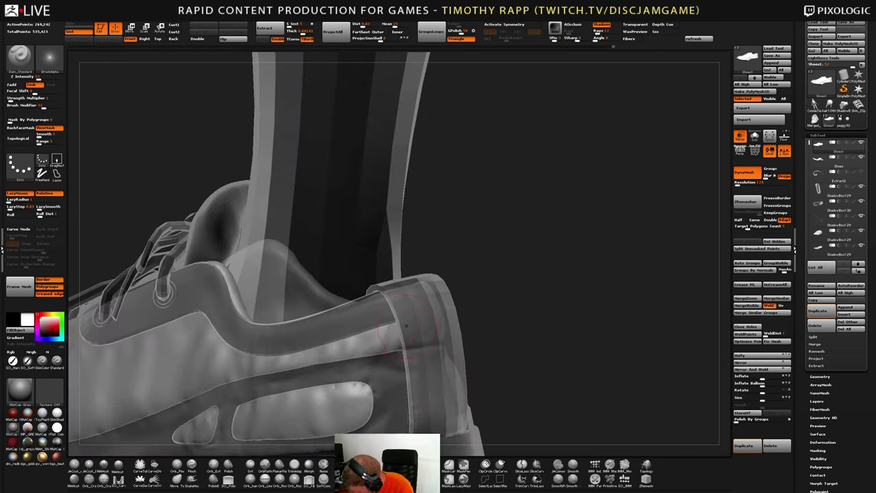
Check the base upper behind the heel strap in transparent display and turn transparency off
{"action": "right_click_drag", "start_coordinate": [449, 312], "coordinate": [402, 327]}
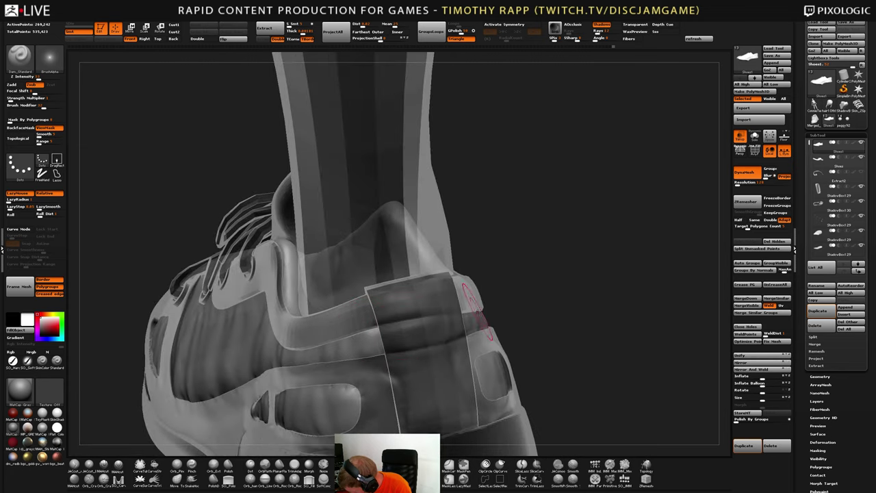
{"action": "mouse_move", "coordinate": [476, 312]}
{"action": "right_mouse_down"}
{"action": "mouse_move", "coordinate": [405, 326]}
{"action": "mouse_move", "coordinate": [423, 320]}
{"action": "right_mouse_up"}
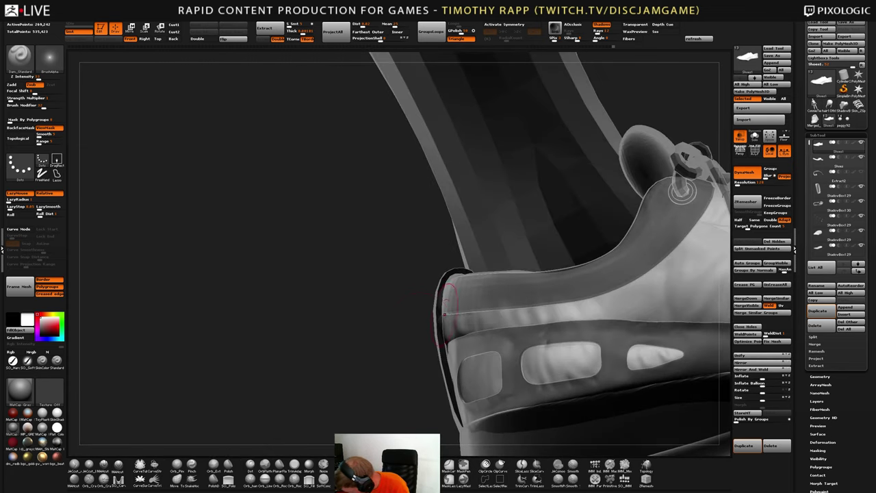
{"action": "mouse_move", "coordinate": [505, 305]}
{"action": "right_mouse_down"}
{"action": "mouse_move", "coordinate": [411, 318]}
{"action": "mouse_move", "coordinate": [431, 327]}
{"action": "mouse_move", "coordinate": [386, 321]}
{"action": "mouse_move", "coordinate": [435, 326]}
{"action": "mouse_move", "coordinate": [419, 314]}
{"action": "mouse_move", "coordinate": [430, 314]}
{"action": "mouse_move", "coordinate": [383, 318]}
{"action": "mouse_move", "coordinate": [403, 331]}
{"action": "mouse_move", "coordinate": [427, 330]}
{"action": "mouse_move", "coordinate": [438, 301]}
{"action": "mouse_move", "coordinate": [484, 320]}
{"action": "mouse_move", "coordinate": [445, 347]}
{"action": "mouse_move", "coordinate": [489, 365]}
{"action": "mouse_move", "coordinate": [516, 354]}
{"action": "right_mouse_up"}
{"action": "key", "text": "shift"}
{"action": "key", "text": "shift"}
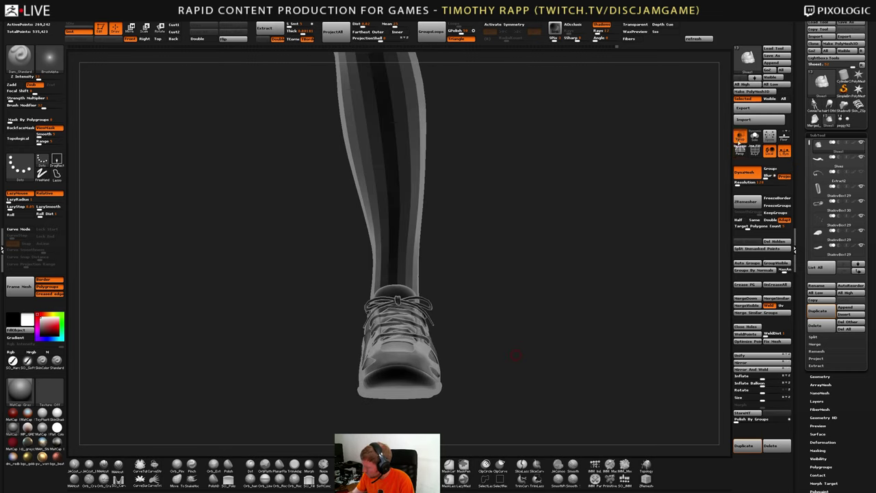
{"action": "left_click", "coordinate": [738, 140]}
Select the tongue, toggle its polyframe display and inspect the sneaker from the front and both sides
{"action": "right_click_drag", "start_coordinate": [360, 342], "coordinate": [399, 344]}
{"action": "right_click_drag", "start_coordinate": [399, 344], "coordinate": [443, 381], "text": "ctrl"}
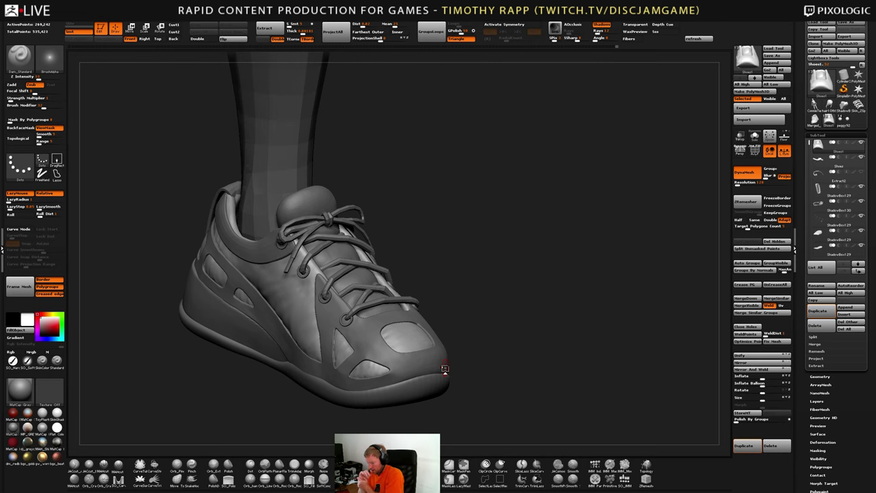
{"action": "left_click_drag", "start_coordinate": [496, 395], "coordinate": [472, 396]}
{"action": "right_click_drag", "start_coordinate": [471, 396], "coordinate": [452, 337]}
{"action": "left_click", "coordinate": [433, 298], "text": "alt"}
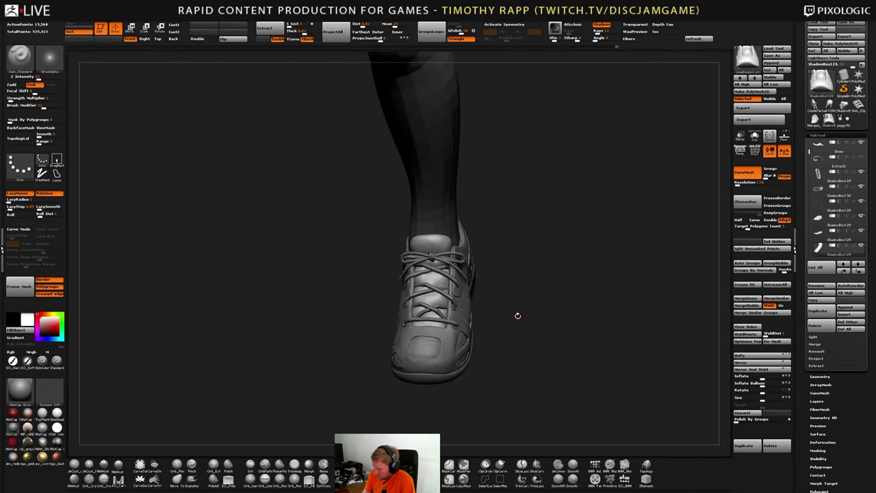
{"action": "key", "text": "shift+f"}
{"action": "key", "text": "shift+f"}
{"action": "right_click_drag", "start_coordinate": [448, 301], "coordinate": [353, 236]}
{"action": "right_click_drag", "start_coordinate": [499, 306], "coordinate": [596, 303], "text": "ctrl"}
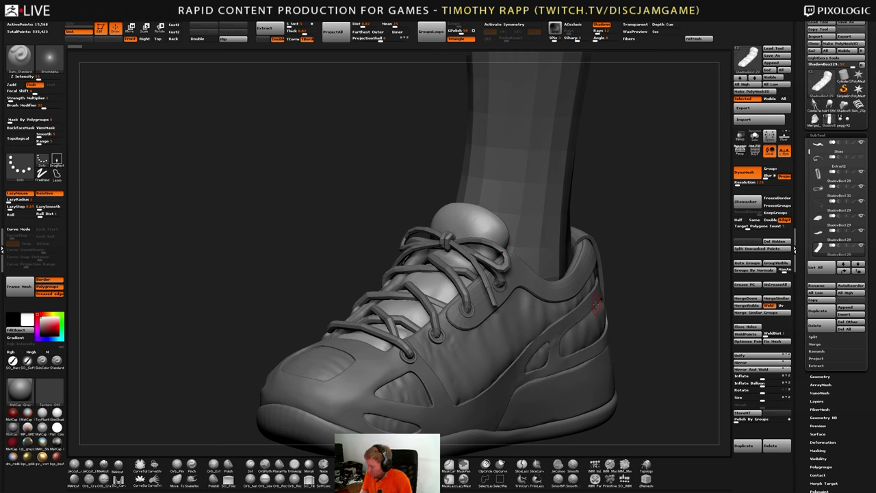
{"action": "right_click_drag", "start_coordinate": [595, 303], "coordinate": [562, 257]}
{"action": "right_click_drag", "start_coordinate": [562, 256], "coordinate": [533, 290]}
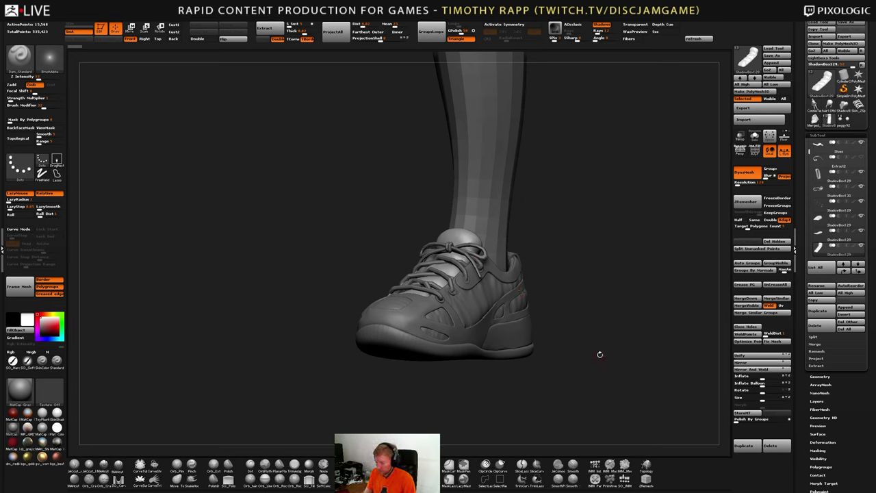
Switch from the shoe and leg to the full female body model
{"action": "right_click_drag", "start_coordinate": [599, 355], "coordinate": [547, 358]}
{"action": "right_click_drag", "start_coordinate": [506, 401], "coordinate": [527, 383], "text": "ctrl"}
{"action": "right_click_drag", "start_coordinate": [494, 411], "coordinate": [488, 378], "text": "ctrl"}
{"action": "right_click_drag", "start_coordinate": [538, 345], "coordinate": [532, 384], "text": "alt"}
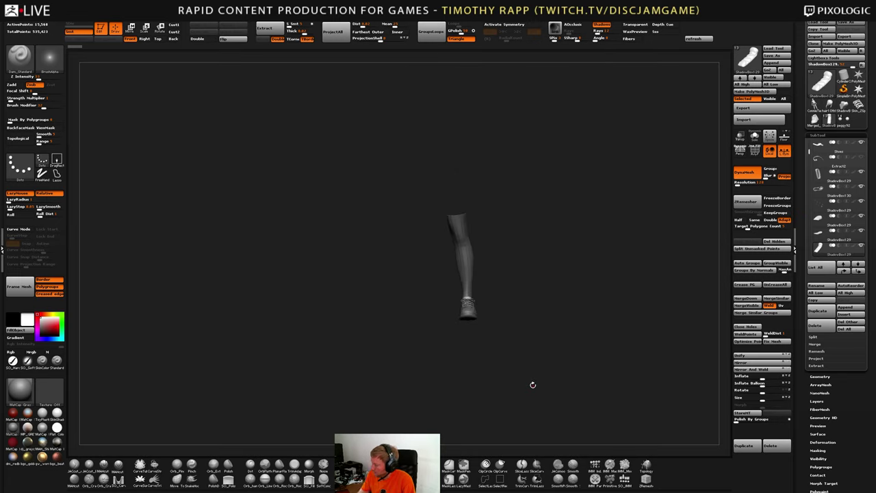
{"action": "left_click", "coordinate": [815, 106]}
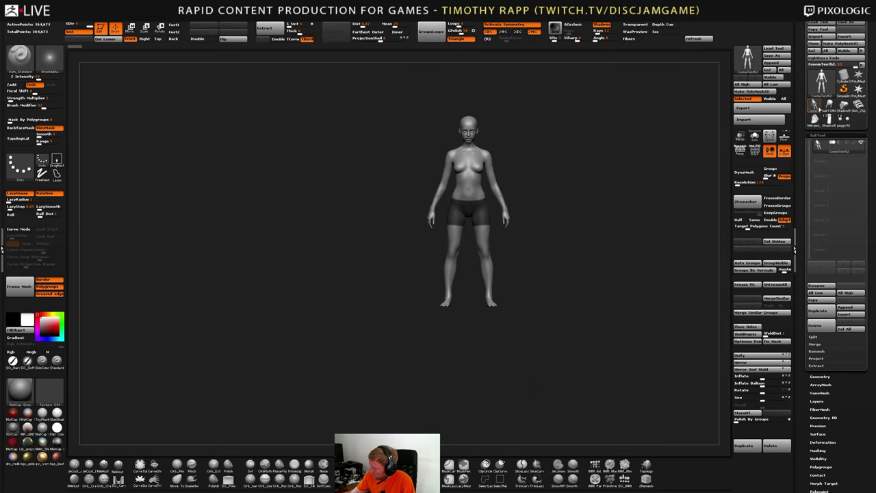
Switch to the complete clothed character, select its body and frame the whole figure
{"action": "left_click", "coordinate": [845, 120]}
{"action": "right_click_drag", "start_coordinate": [549, 266], "coordinate": [509, 348], "text": "alt"}
{"action": "key", "text": "shift+f"}
{"action": "key", "text": "f"}
{"action": "key", "text": "f"}
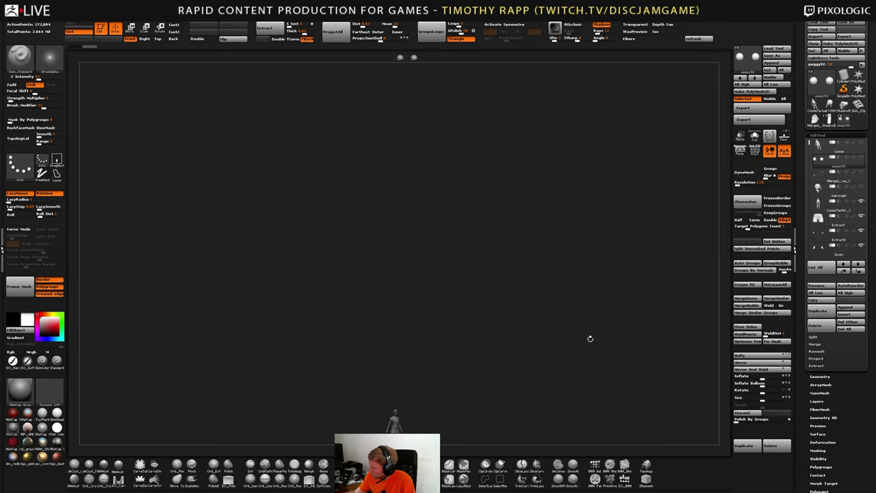
{"action": "left_click", "coordinate": [829, 205]}
{"action": "key", "text": "f"}
{"action": "mouse_move", "coordinate": [593, 346]}
{"action": "left_mouse_down"}
{"action": "mouse_move", "coordinate": [547, 343]}
{"action": "mouse_move", "coordinate": [593, 339]}
{"action": "left_mouse_up"}
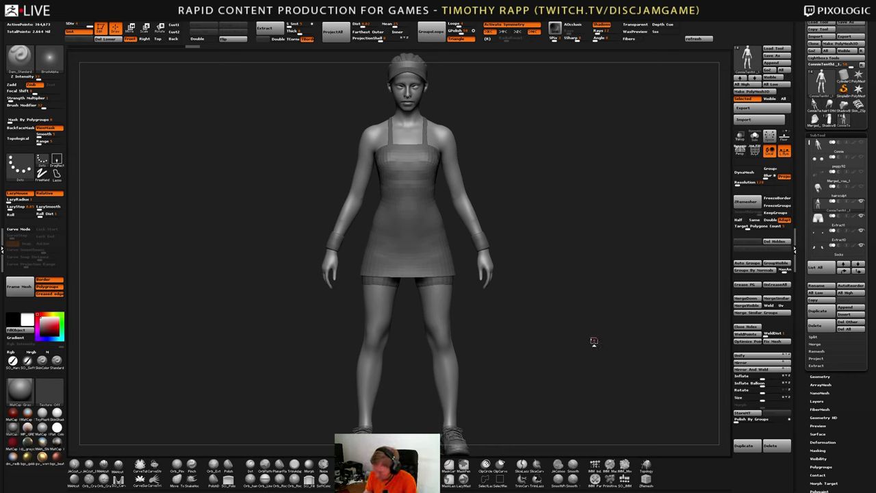
Inspect the clothed character's dress, legs and sneakers from the front and side at different distances
{"action": "mouse_move", "coordinate": [594, 341]}
{"action": "left_mouse_down"}
{"action": "mouse_move", "coordinate": [546, 368]}
{"action": "mouse_move", "coordinate": [544, 356]}
{"action": "mouse_move", "coordinate": [570, 360]}
{"action": "mouse_move", "coordinate": [545, 376]}
{"action": "mouse_move", "coordinate": [553, 353]}
{"action": "mouse_move", "coordinate": [581, 354]}
{"action": "mouse_move", "coordinate": [544, 356]}
{"action": "mouse_move", "coordinate": [547, 340]}
{"action": "left_mouse_up"}
{"action": "left_click_drag", "start_coordinate": [546, 341], "coordinate": [563, 404], "text": "alt"}
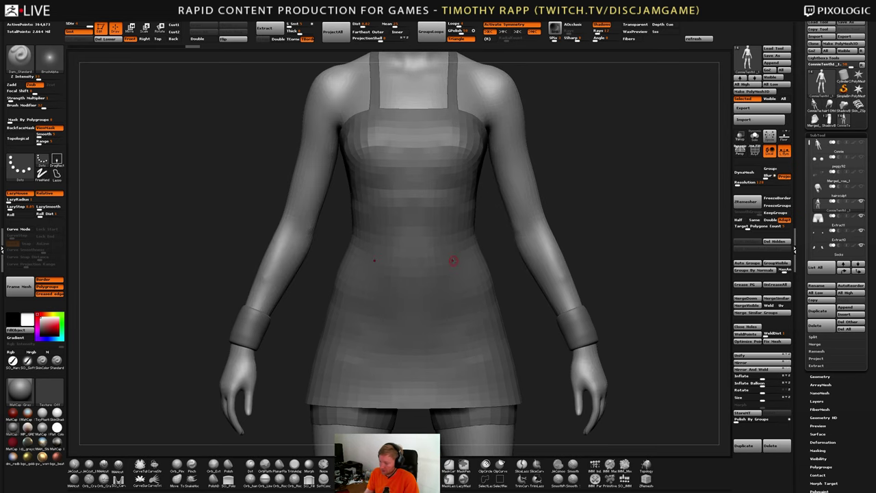
{"action": "mouse_move", "coordinate": [563, 358]}
{"action": "left_mouse_down"}
{"action": "mouse_move", "coordinate": [629, 361]}
{"action": "mouse_move", "coordinate": [589, 360]}
{"action": "mouse_move", "coordinate": [585, 342]}
{"action": "left_mouse_up"}
{"action": "mouse_move", "coordinate": [585, 342]}
{"action": "left_mouse_down"}
{"action": "mouse_move", "coordinate": [557, 343]}
{"action": "mouse_move", "coordinate": [571, 340]}
{"action": "left_mouse_up"}
{"action": "mouse_move", "coordinate": [650, 361]}
{"action": "left_mouse_down"}
{"action": "mouse_move", "coordinate": [623, 364]}
{"action": "mouse_move", "coordinate": [608, 353]}
{"action": "mouse_move", "coordinate": [602, 365]}
{"action": "mouse_move", "coordinate": [629, 355]}
{"action": "mouse_move", "coordinate": [604, 373]}
{"action": "mouse_move", "coordinate": [618, 358]}
{"action": "mouse_move", "coordinate": [609, 358]}
{"action": "left_mouse_up"}
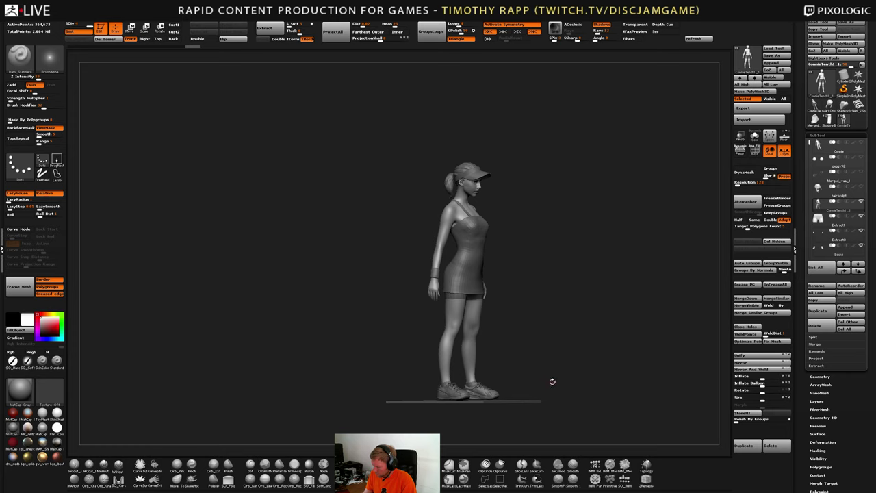
{"action": "mouse_move", "coordinate": [552, 381]}
{"action": "left_mouse_down"}
{"action": "mouse_move", "coordinate": [542, 387]}
{"action": "mouse_move", "coordinate": [596, 390]}
{"action": "mouse_move", "coordinate": [583, 368]}
{"action": "mouse_move", "coordinate": [600, 360]}
{"action": "mouse_move", "coordinate": [586, 357]}
{"action": "left_mouse_up"}
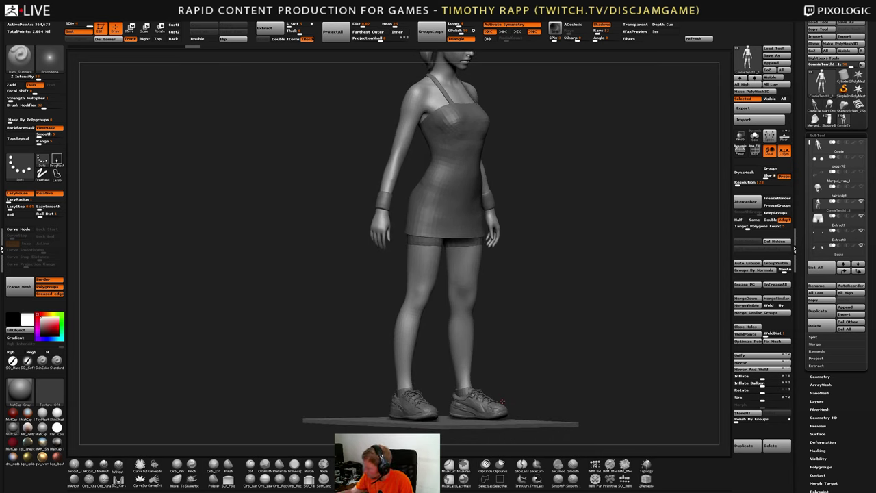
Return to the sneaker and leg model, select the base upper and activate the Standard brush
{"action": "left_click", "coordinate": [829, 120]}
{"action": "left_click_drag", "start_coordinate": [573, 383], "coordinate": [608, 380], "text": "alt"}
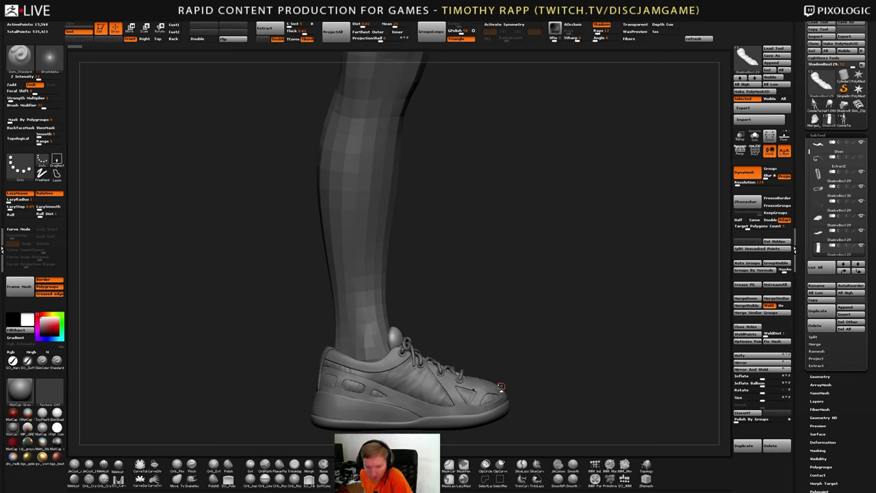
{"action": "left_click_drag", "start_coordinate": [592, 353], "coordinate": [561, 321]}
{"action": "mouse_move", "coordinate": [510, 352]}
{"action": "left_mouse_down", "text": "alt"}
{"action": "mouse_move", "coordinate": [521, 388]}
{"action": "mouse_move", "coordinate": [441, 401]}
{"action": "mouse_move", "coordinate": [442, 414]}
{"action": "left_mouse_up", "text": "alt"}
{"action": "left_click", "coordinate": [434, 384], "text": "alt"}
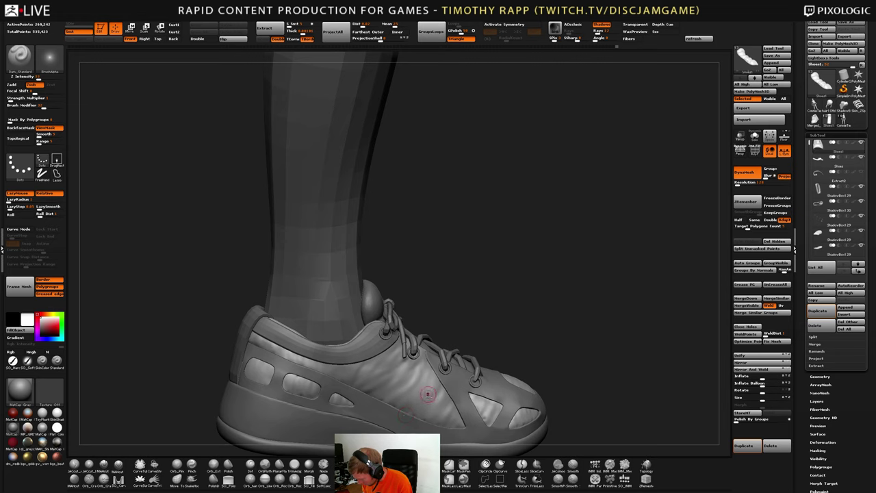
{"action": "key", "text": "b"}
{"action": "key", "text": "s"}
{"action": "key", "text": "t"}
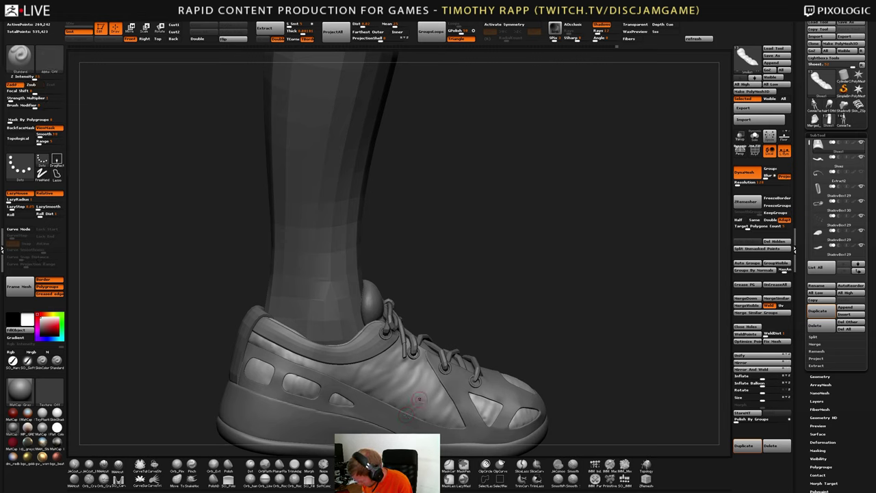
Smooth the base upper's fabric on the side of the sneaker near the toe opening
{"action": "right_click_drag", "start_coordinate": [392, 419], "coordinate": [432, 379]}
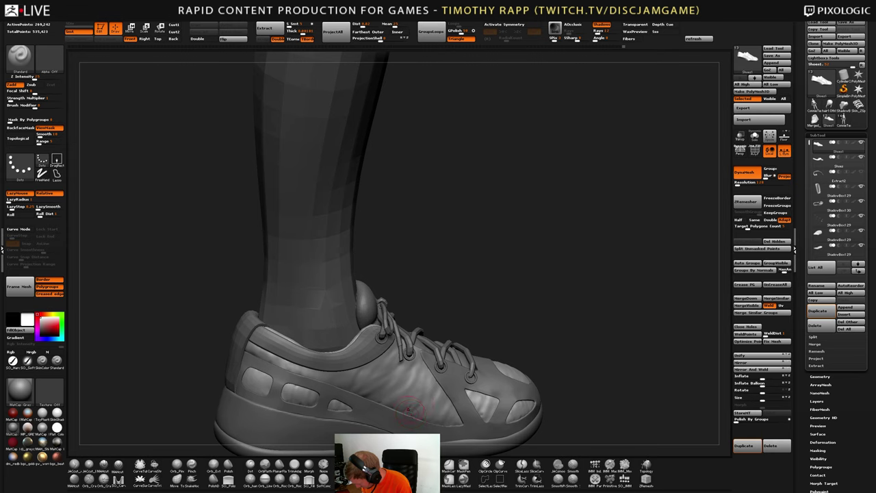
{"action": "right_click_drag", "start_coordinate": [409, 409], "coordinate": [432, 394]}
{"action": "right_click_drag", "start_coordinate": [433, 394], "coordinate": [438, 369], "text": "ctrl"}
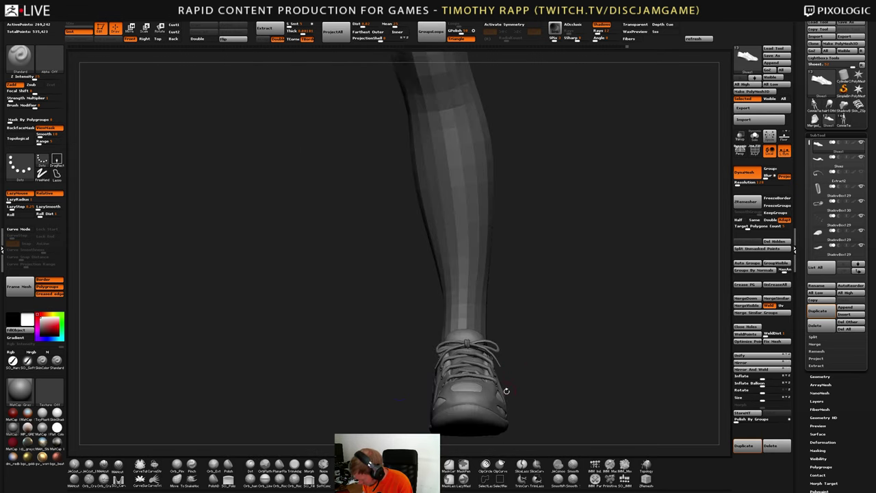
{"action": "right_click_drag", "start_coordinate": [520, 397], "coordinate": [501, 418]}
{"action": "mouse_move", "coordinate": [418, 410]}
{"action": "right_mouse_down"}
{"action": "mouse_move", "coordinate": [448, 408]}
{"action": "mouse_move", "coordinate": [446, 419]}
{"action": "mouse_move", "coordinate": [447, 409]}
{"action": "right_mouse_up"}
{"action": "left_click_drag", "start_coordinate": [447, 400], "coordinate": [469, 401], "text": "shift"}
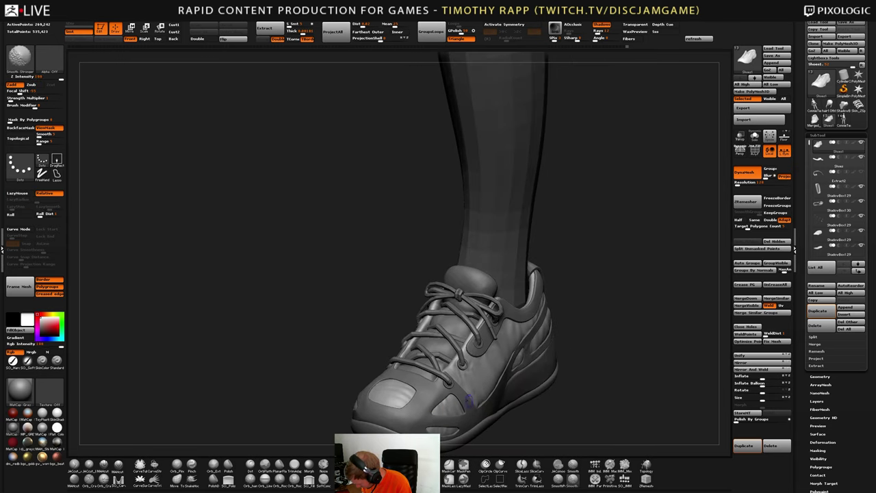
Inspect the sneaker's fabric folds and panels from the side, heel and front
{"action": "right_click_drag", "start_coordinate": [499, 387], "coordinate": [473, 384]}
{"action": "right_click_drag", "start_coordinate": [474, 385], "coordinate": [475, 358], "text": "ctrl"}
{"action": "right_click_drag", "start_coordinate": [536, 359], "coordinate": [510, 368]}
{"action": "right_click_drag", "start_coordinate": [482, 350], "coordinate": [572, 367], "text": "ctrl"}
{"action": "right_click_drag", "start_coordinate": [475, 336], "coordinate": [544, 357]}
{"action": "right_click_drag", "start_coordinate": [545, 357], "coordinate": [498, 354]}
{"action": "mouse_move", "coordinate": [498, 354]}
{"action": "right_mouse_down", "text": "ctrl"}
{"action": "mouse_move", "coordinate": [498, 335]}
{"action": "mouse_move", "coordinate": [501, 343]}
{"action": "right_mouse_up", "text": "ctrl"}
{"action": "right_click_drag", "start_coordinate": [582, 349], "coordinate": [437, 360], "text": "alt"}
{"action": "right_click_drag", "start_coordinate": [438, 360], "coordinate": [440, 383], "text": "ctrl"}
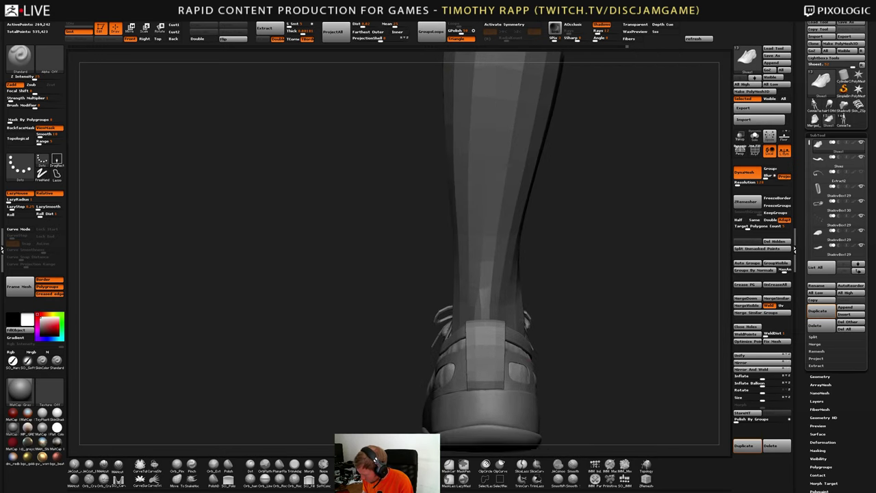
{"action": "right_click_drag", "start_coordinate": [483, 357], "coordinate": [467, 360], "text": "alt"}
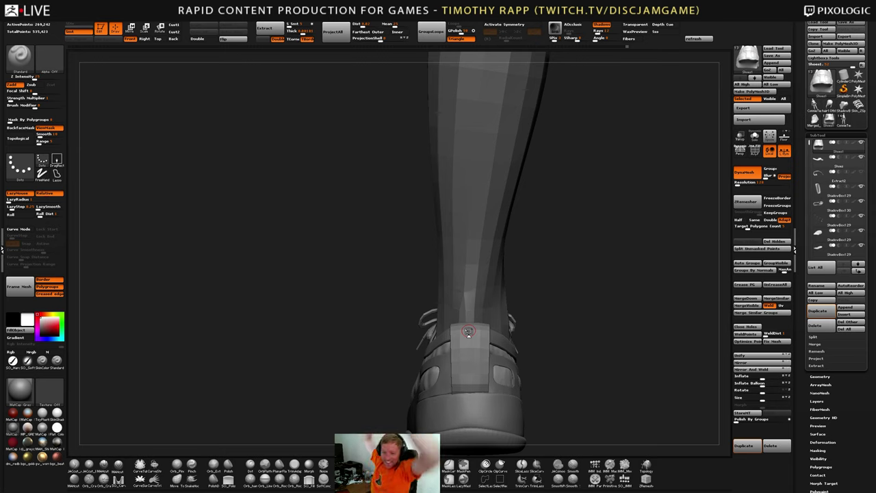
{"action": "right_click_drag", "start_coordinate": [468, 332], "coordinate": [534, 342]}
{"action": "right_click_drag", "start_coordinate": [533, 342], "coordinate": [457, 389]}
{"action": "right_click_drag", "start_coordinate": [566, 375], "coordinate": [523, 387], "text": "ctrl"}
{"action": "right_click_drag", "start_coordinate": [523, 386], "coordinate": [575, 394]}
{"action": "right_click_drag", "start_coordinate": [575, 393], "coordinate": [519, 402], "text": "ctrl"}
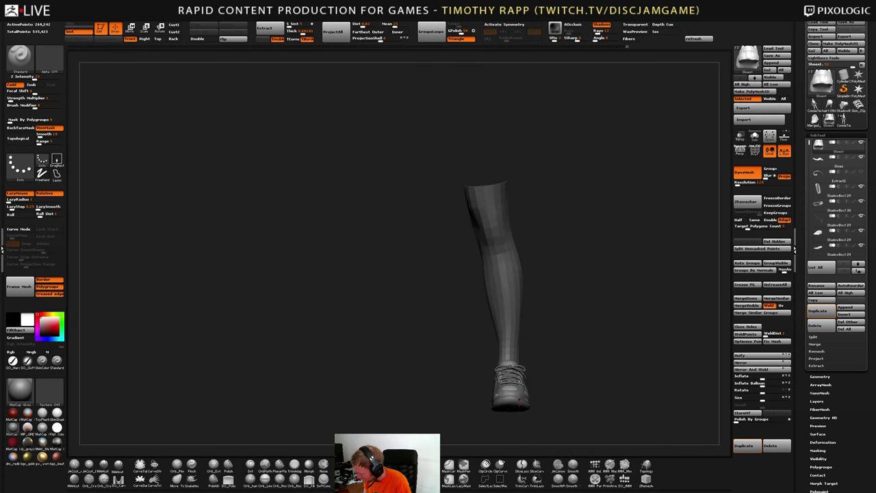
Switch to the clothed character and check the full figure from the front and a three-quarter angle
{"action": "left_click", "coordinate": [846, 122]}
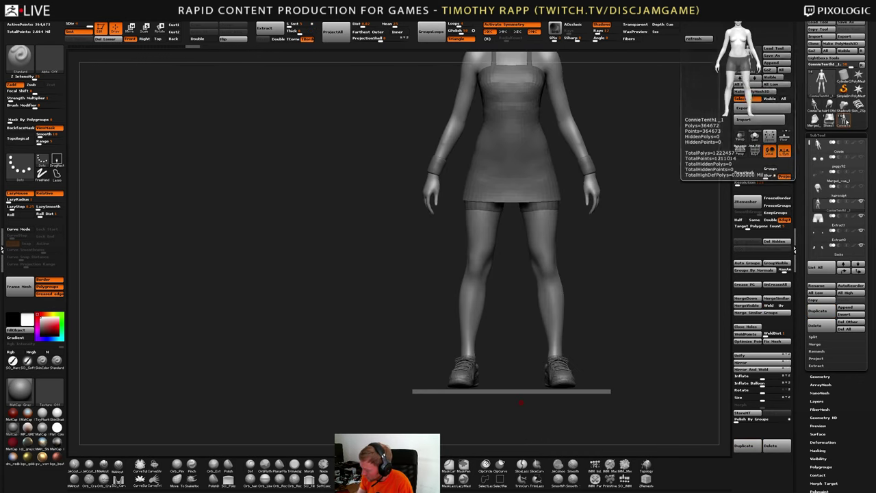
{"action": "right_click_drag", "start_coordinate": [588, 373], "coordinate": [547, 356], "text": "ctrl"}
{"action": "right_click_drag", "start_coordinate": [547, 356], "coordinate": [592, 360]}
{"action": "right_click_drag", "start_coordinate": [592, 359], "coordinate": [564, 363], "text": "alt"}
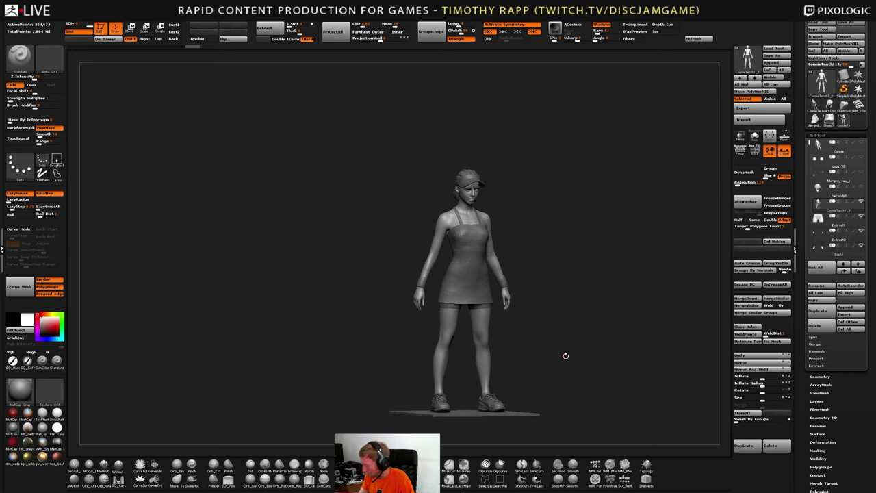
Return to the sneaker and leg model and select the lace eyelets
{"action": "left_click", "coordinate": [829, 120]}
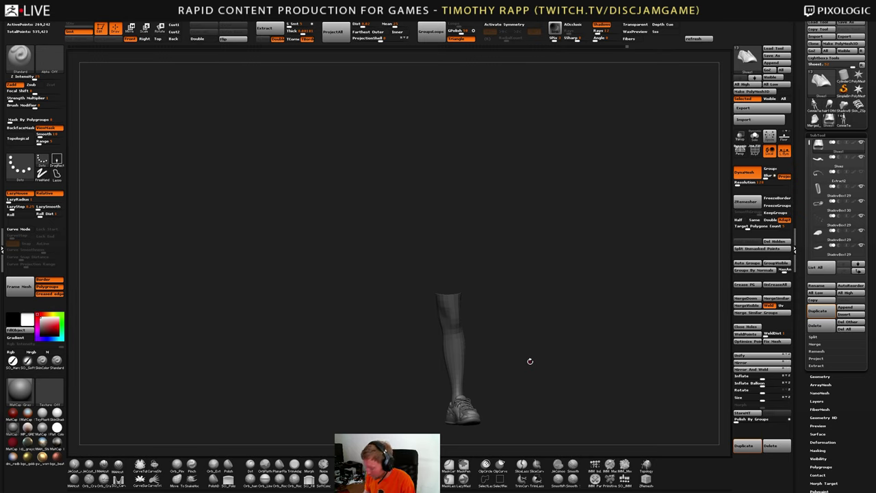
{"action": "left_click_drag", "start_coordinate": [530, 362], "coordinate": [483, 396]}
{"action": "left_click_drag", "start_coordinate": [482, 395], "coordinate": [502, 357], "text": "alt"}
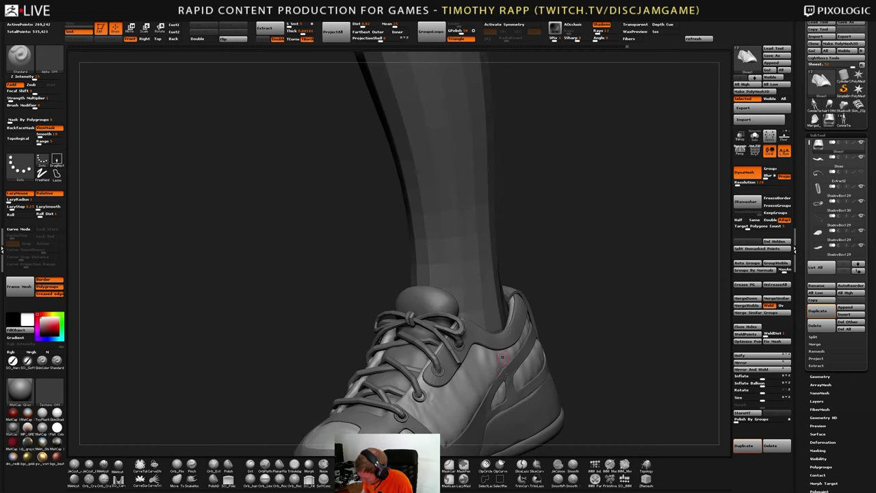
{"action": "mouse_move", "coordinate": [502, 357]}
{"action": "right_mouse_down"}
{"action": "mouse_move", "coordinate": [478, 357]}
{"action": "mouse_move", "coordinate": [510, 355]}
{"action": "mouse_move", "coordinate": [475, 352]}
{"action": "mouse_move", "coordinate": [496, 381]}
{"action": "mouse_move", "coordinate": [477, 374]}
{"action": "mouse_move", "coordinate": [494, 360]}
{"action": "mouse_move", "coordinate": [476, 370]}
{"action": "mouse_move", "coordinate": [501, 366]}
{"action": "mouse_move", "coordinate": [499, 355]}
{"action": "mouse_move", "coordinate": [480, 358]}
{"action": "mouse_move", "coordinate": [492, 360]}
{"action": "mouse_move", "coordinate": [489, 385]}
{"action": "right_mouse_up"}
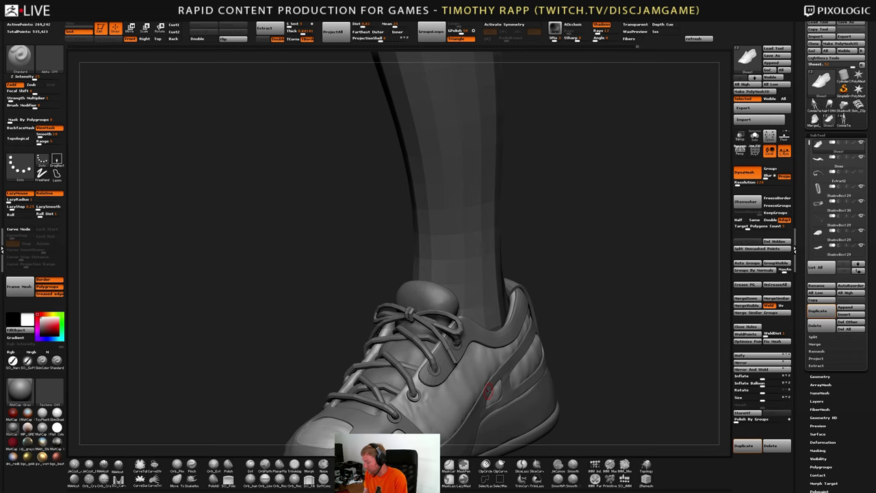
{"action": "right_click_drag", "start_coordinate": [488, 391], "coordinate": [433, 375]}
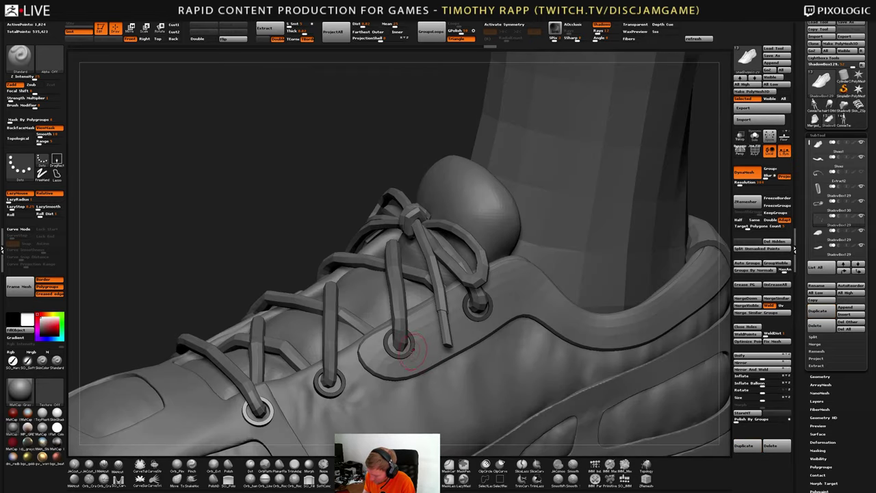
Isolate the second eyelet from the top, then move and rotate it to sit flush on the overlay
{"action": "key", "text": "w"}
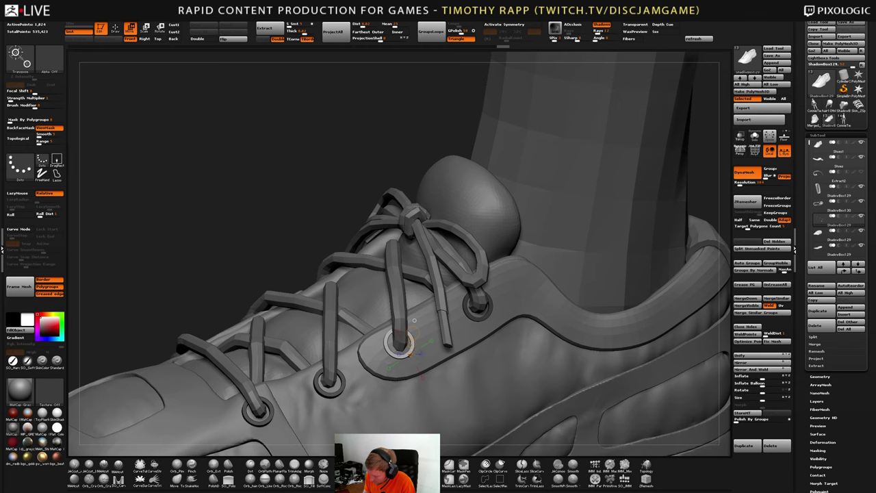
{"action": "left_click", "coordinate": [422, 376]}
{"action": "left_click_drag", "start_coordinate": [423, 377], "coordinate": [425, 384]}
{"action": "right_click_drag", "start_coordinate": [434, 400], "coordinate": [485, 397]}
{"action": "key", "text": "r"}
{"action": "left_click_drag", "start_coordinate": [467, 365], "coordinate": [468, 363]}
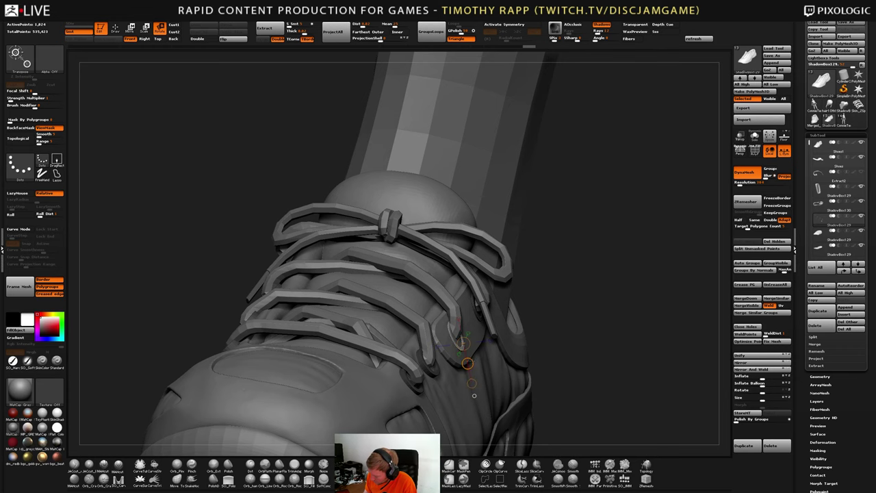
{"action": "key", "text": "w"}
{"action": "left_click_drag", "start_coordinate": [470, 362], "coordinate": [468, 363]}
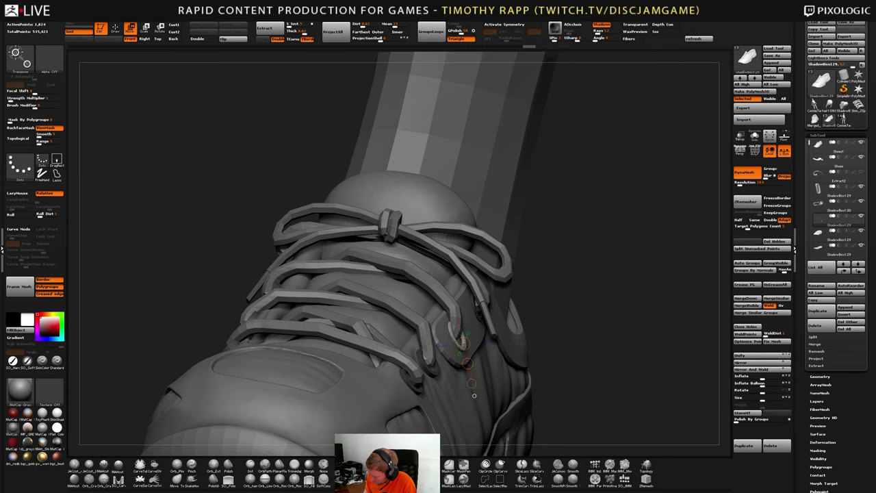
{"action": "mouse_move", "coordinate": [479, 392]}
{"action": "right_mouse_down"}
{"action": "mouse_move", "coordinate": [407, 397]}
{"action": "mouse_move", "coordinate": [499, 342]}
{"action": "right_mouse_up"}
{"action": "key", "text": "q"}
{"action": "right_click_drag", "start_coordinate": [399, 237], "coordinate": [415, 320]}
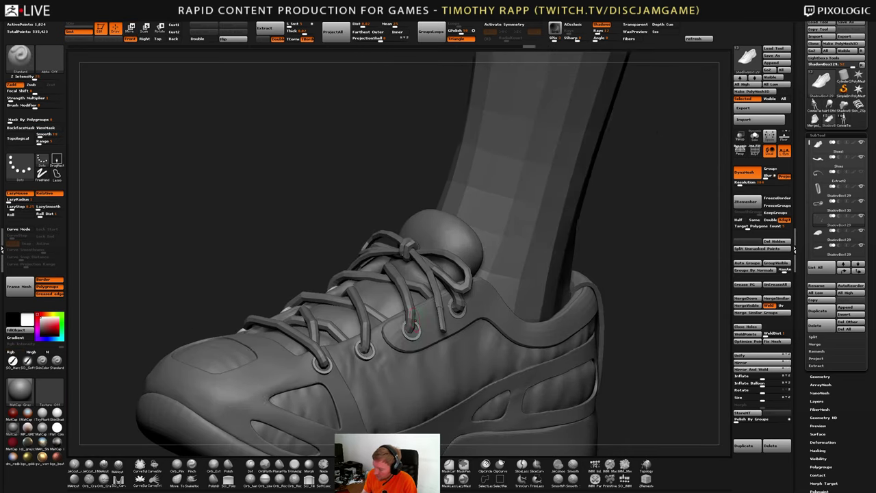
Select the crossed laces and nudge the lace end into the second eyelet with a smaller Move Elastic brush
{"action": "left_click", "coordinate": [412, 329], "text": "alt"}
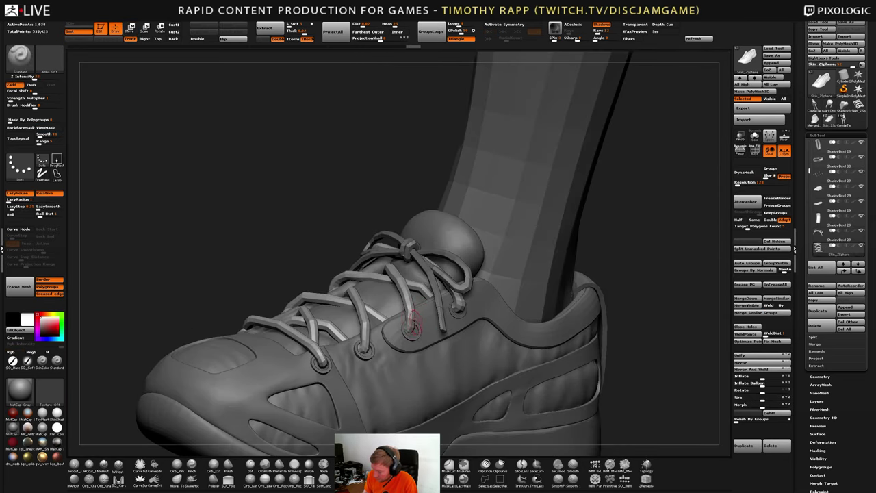
{"action": "key", "text": "b"}
{"action": "key", "text": "m"}
{"action": "key", "text": "e"}
{"action": "right_click_drag", "start_coordinate": [414, 323], "coordinate": [418, 378], "text": "ctrl"}
{"action": "right_click_drag", "start_coordinate": [405, 294], "coordinate": [415, 335]}
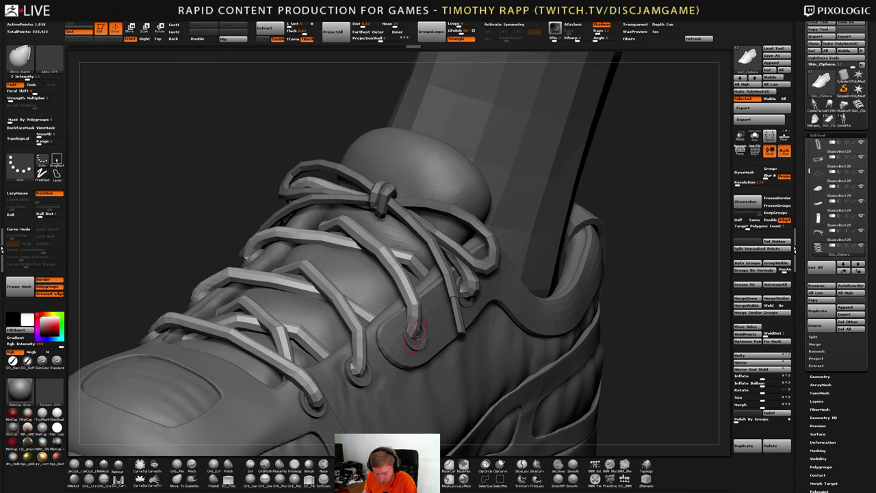
{"action": "key", "text": "s"}
{"action": "mouse_move", "coordinate": [415, 334]}
{"action": "left_mouse_down"}
{"action": "mouse_move", "coordinate": [423, 334]}
{"action": "mouse_move", "coordinate": [414, 338]}
{"action": "left_mouse_up"}
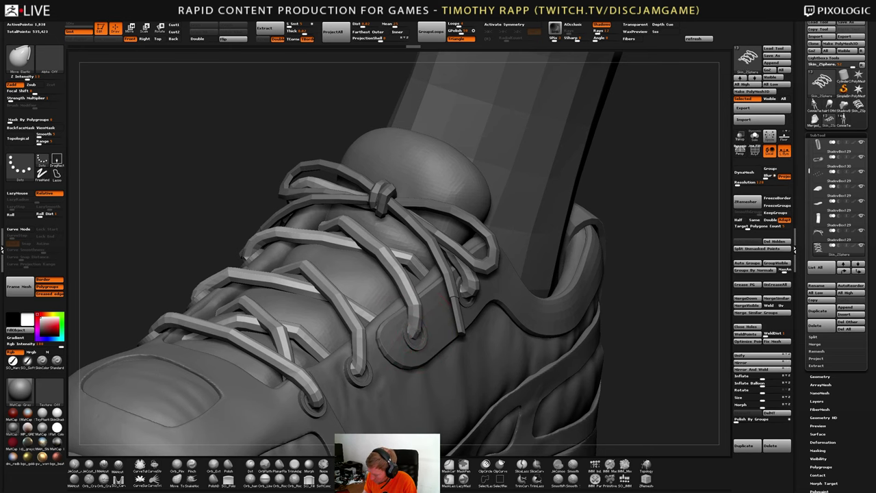
{"action": "right_click_drag", "start_coordinate": [419, 333], "coordinate": [405, 296]}
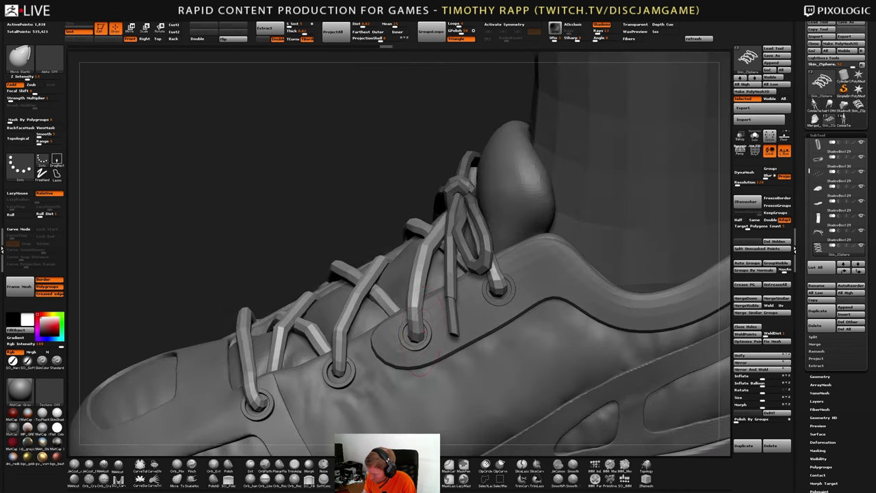
Reshape the lace leading into the second eyelet with the Move brush
{"action": "key", "text": "b"}
{"action": "key", "text": "m"}
{"action": "key", "text": "v"}
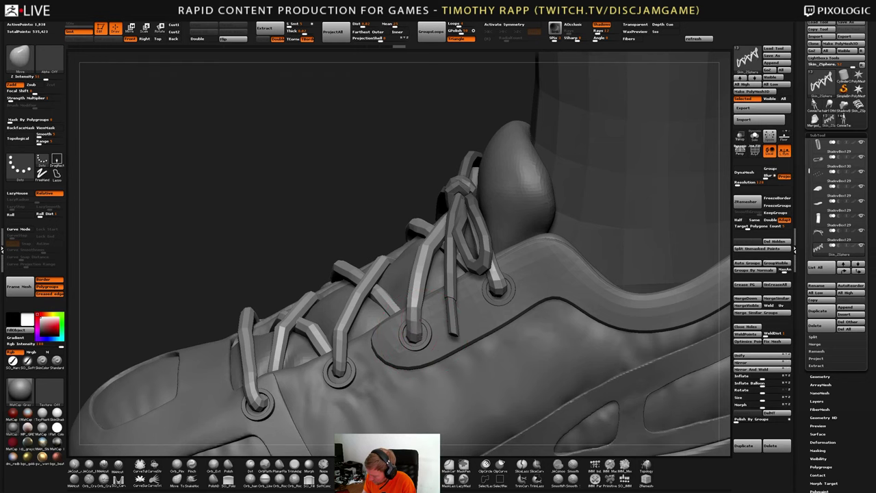
{"action": "mouse_move", "coordinate": [421, 308]}
{"action": "right_mouse_down"}
{"action": "mouse_move", "coordinate": [446, 317]}
{"action": "mouse_move", "coordinate": [383, 301]}
{"action": "mouse_move", "coordinate": [437, 316]}
{"action": "mouse_move", "coordinate": [425, 306]}
{"action": "right_mouse_up"}
{"action": "mouse_move", "coordinate": [472, 342]}
{"action": "right_mouse_down", "text": "ctrl"}
{"action": "mouse_move", "coordinate": [477, 306]}
{"action": "mouse_move", "coordinate": [497, 302]}
{"action": "mouse_move", "coordinate": [477, 295]}
{"action": "mouse_move", "coordinate": [436, 339]}
{"action": "mouse_move", "coordinate": [441, 301]}
{"action": "mouse_move", "coordinate": [451, 325]}
{"action": "mouse_move", "coordinate": [473, 327]}
{"action": "right_mouse_up", "text": "ctrl"}
{"action": "key", "text": "b"}
{"action": "key", "text": "i"}
{"action": "key", "text": "n"}
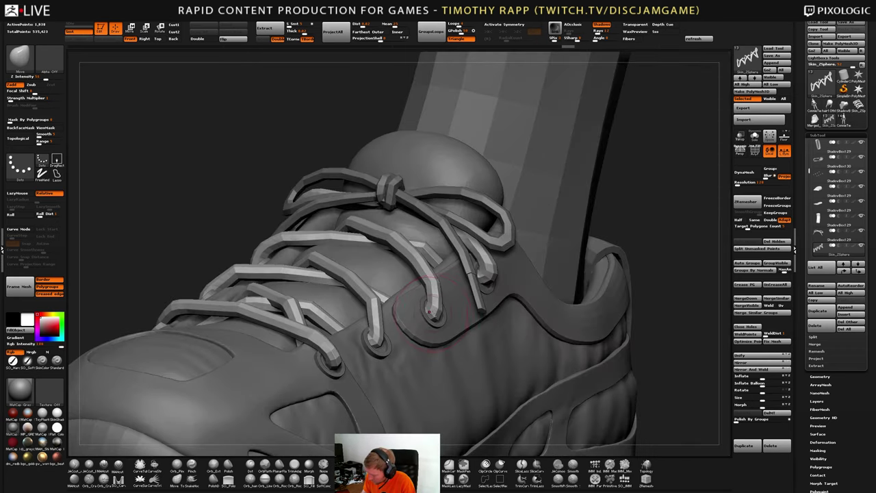
{"action": "key", "text": "b"}
{"action": "key", "text": "m"}
{"action": "key", "text": "v"}
{"action": "mouse_move", "coordinate": [412, 294]}
{"action": "right_mouse_down"}
{"action": "mouse_move", "coordinate": [439, 304]}
{"action": "mouse_move", "coordinate": [389, 292]}
{"action": "right_mouse_up"}
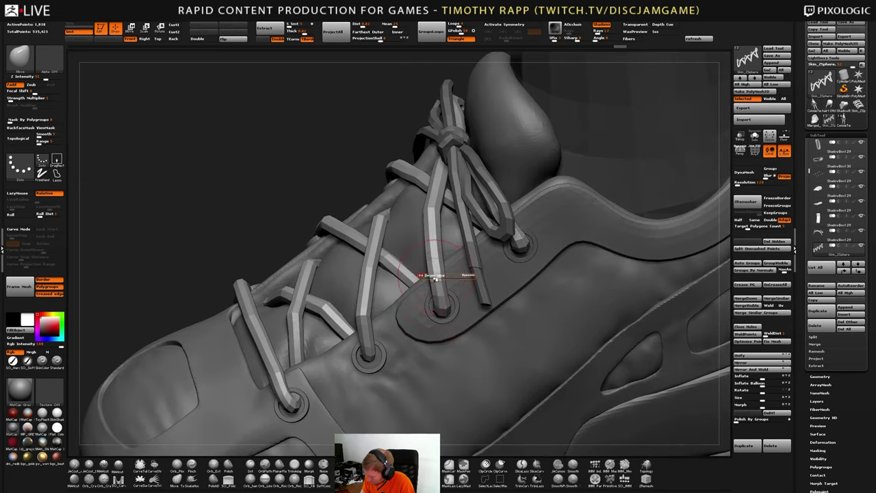
{"action": "mouse_move", "coordinate": [434, 279]}
{"action": "left_mouse_down"}
{"action": "mouse_move", "coordinate": [443, 279]}
{"action": "mouse_move", "coordinate": [430, 263]}
{"action": "left_mouse_up"}
{"action": "right_click_drag", "start_coordinate": [429, 264], "coordinate": [447, 266]}
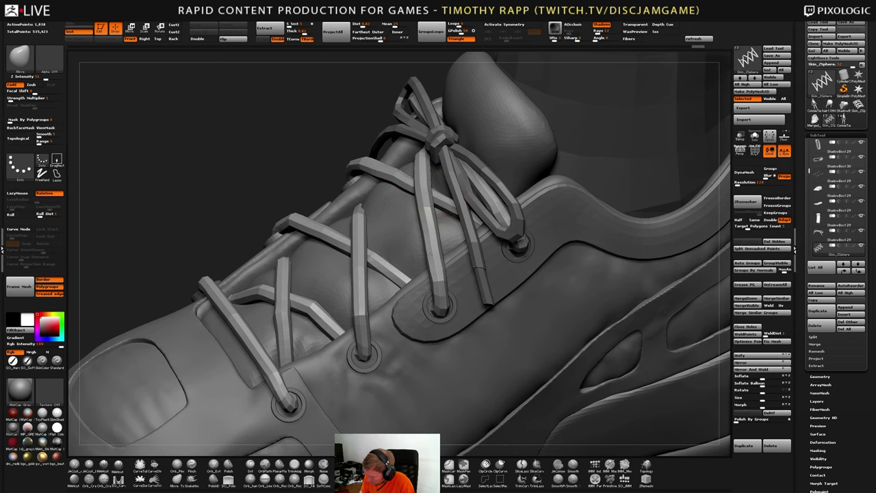
{"action": "left_click_drag", "start_coordinate": [431, 256], "coordinate": [434, 255]}
{"action": "right_click_drag", "start_coordinate": [434, 255], "coordinate": [501, 218]}
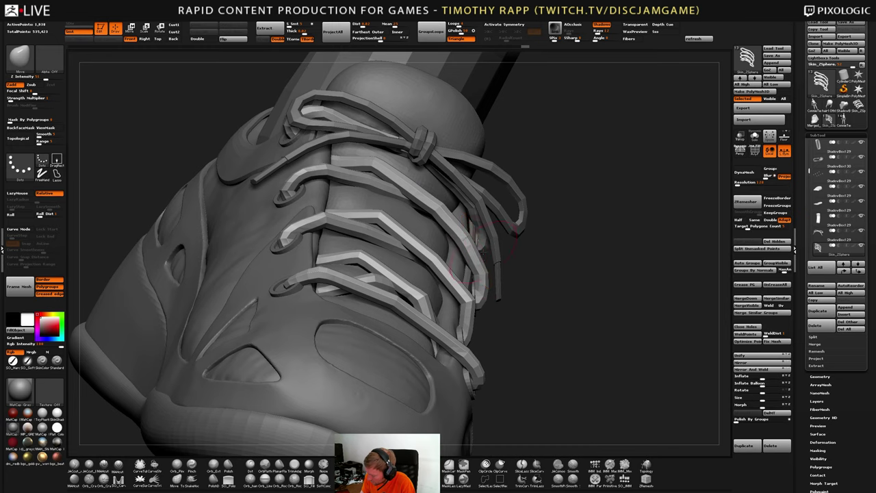
Turn on polyframe display for the crossed laces and examine the lacing from the front
{"action": "right_click_drag", "start_coordinate": [483, 253], "coordinate": [417, 229]}
{"action": "right_click_drag", "start_coordinate": [538, 272], "coordinate": [525, 316], "text": "ctrl"}
{"action": "mouse_move", "coordinate": [473, 306]}
{"action": "right_mouse_down", "text": "ctrl"}
{"action": "mouse_move", "coordinate": [433, 277]}
{"action": "mouse_move", "coordinate": [410, 299]}
{"action": "mouse_move", "coordinate": [363, 277]}
{"action": "right_mouse_up", "text": "ctrl"}
{"action": "key", "text": "b"}
{"action": "key", "text": "i"}
{"action": "key", "text": "n"}
{"action": "key", "text": "b"}
{"action": "key", "text": "m"}
{"action": "key", "text": "v"}
{"action": "mouse_move", "coordinate": [444, 310]}
{"action": "right_mouse_down"}
{"action": "mouse_move", "coordinate": [408, 301]}
{"action": "mouse_move", "coordinate": [442, 327]}
{"action": "mouse_move", "coordinate": [446, 277]}
{"action": "mouse_move", "coordinate": [415, 269]}
{"action": "mouse_move", "coordinate": [445, 275]}
{"action": "mouse_move", "coordinate": [424, 280]}
{"action": "mouse_move", "coordinate": [445, 276]}
{"action": "mouse_move", "coordinate": [443, 267]}
{"action": "right_mouse_up"}
{"action": "key", "text": "shift+f"}
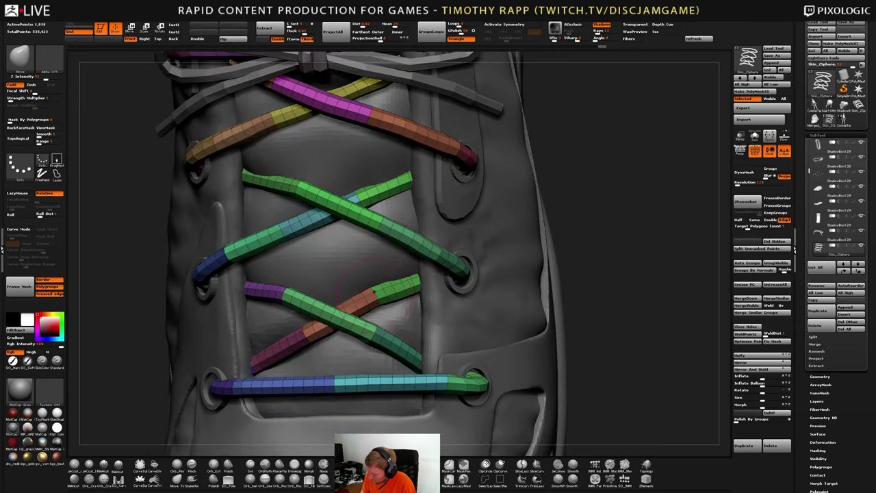
{"action": "right_click_drag", "start_coordinate": [410, 290], "coordinate": [466, 252], "text": "ctrl"}
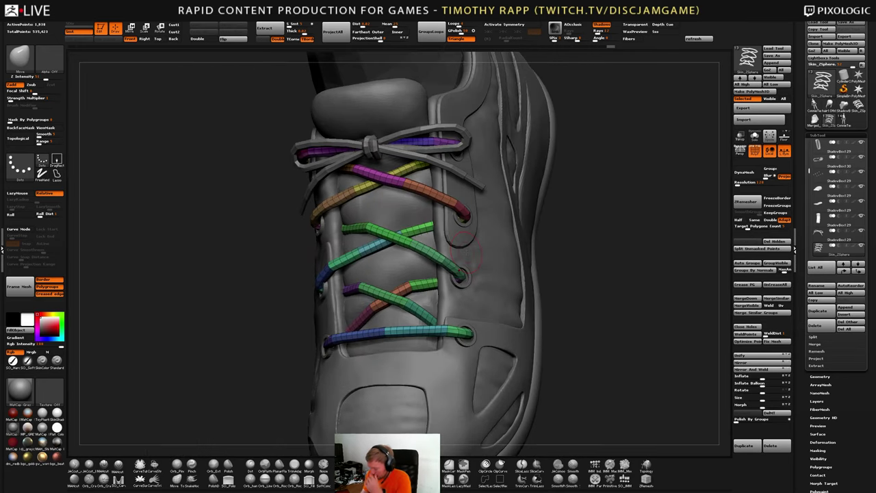
Inflate the middle green lace with the Inflat brush and smooth its bends along the tongue
{"action": "mouse_move", "coordinate": [469, 295]}
{"action": "right_mouse_down"}
{"action": "mouse_move", "coordinate": [507, 260]}
{"action": "mouse_move", "coordinate": [476, 236]}
{"action": "mouse_move", "coordinate": [475, 290]}
{"action": "mouse_move", "coordinate": [457, 274]}
{"action": "mouse_move", "coordinate": [473, 272]}
{"action": "mouse_move", "coordinate": [448, 332]}
{"action": "mouse_move", "coordinate": [463, 329]}
{"action": "right_mouse_up"}
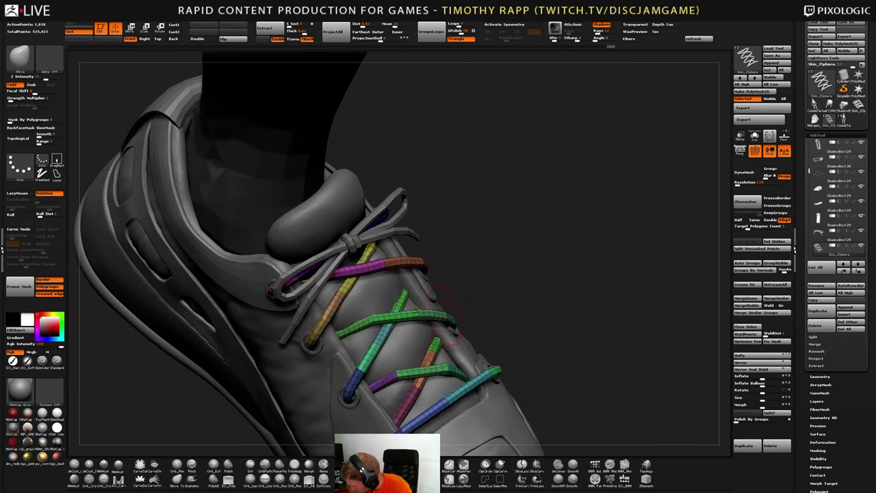
{"action": "mouse_move", "coordinate": [411, 301]}
{"action": "right_mouse_down"}
{"action": "mouse_move", "coordinate": [429, 316]}
{"action": "mouse_move", "coordinate": [400, 307]}
{"action": "mouse_move", "coordinate": [390, 279]}
{"action": "right_mouse_up"}
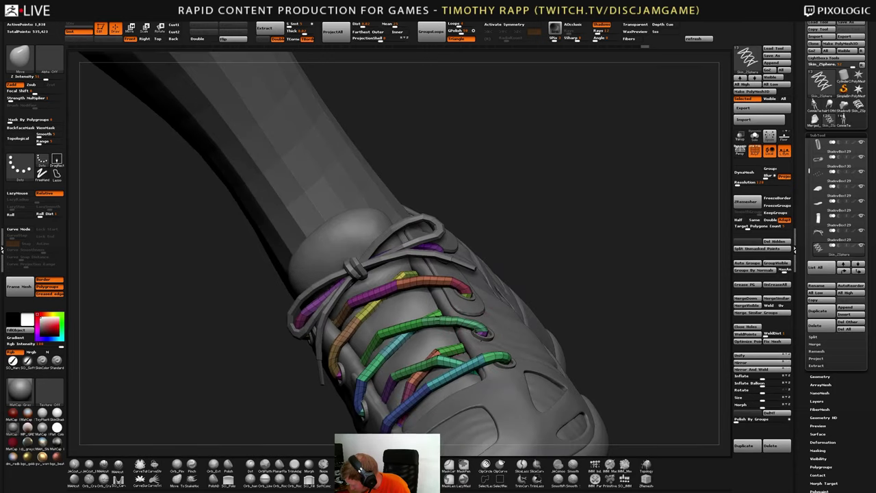
{"action": "mouse_move", "coordinate": [474, 331]}
{"action": "right_mouse_down"}
{"action": "mouse_move", "coordinate": [448, 304]}
{"action": "mouse_move", "coordinate": [444, 321]}
{"action": "mouse_move", "coordinate": [429, 301]}
{"action": "mouse_move", "coordinate": [447, 312]}
{"action": "mouse_move", "coordinate": [389, 312]}
{"action": "mouse_move", "coordinate": [463, 315]}
{"action": "right_mouse_up"}
{"action": "key", "text": "b"}
{"action": "key", "text": "i"}
{"action": "key", "text": "n"}
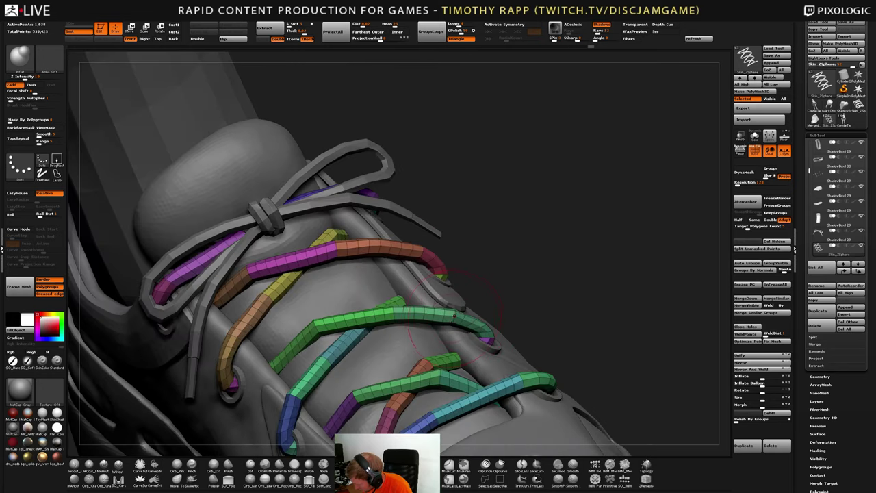
{"action": "mouse_move", "coordinate": [454, 314]}
{"action": "left_mouse_down", "text": "shift"}
{"action": "mouse_move", "coordinate": [444, 315]}
{"action": "mouse_move", "coordinate": [463, 320]}
{"action": "left_mouse_up", "text": "shift"}
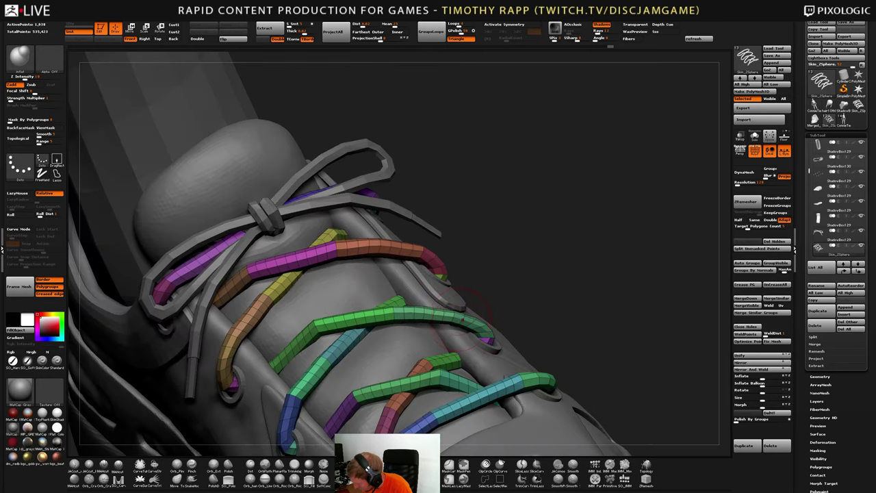
{"action": "mouse_move", "coordinate": [462, 318]}
{"action": "right_mouse_down"}
{"action": "mouse_move", "coordinate": [412, 316]}
{"action": "mouse_move", "coordinate": [415, 306]}
{"action": "right_mouse_up"}
{"action": "left_click_drag", "start_coordinate": [457, 313], "coordinate": [468, 315]}
{"action": "mouse_move", "coordinate": [468, 314]}
{"action": "right_mouse_down"}
{"action": "mouse_move", "coordinate": [466, 304]}
{"action": "mouse_move", "coordinate": [408, 316]}
{"action": "mouse_move", "coordinate": [425, 314]}
{"action": "right_mouse_up"}
{"action": "right_click_drag", "start_coordinate": [502, 313], "coordinate": [547, 301]}
{"action": "mouse_move", "coordinate": [298, 319]}
{"action": "right_mouse_down"}
{"action": "mouse_move", "coordinate": [329, 315]}
{"action": "mouse_move", "coordinate": [334, 301]}
{"action": "right_mouse_up"}
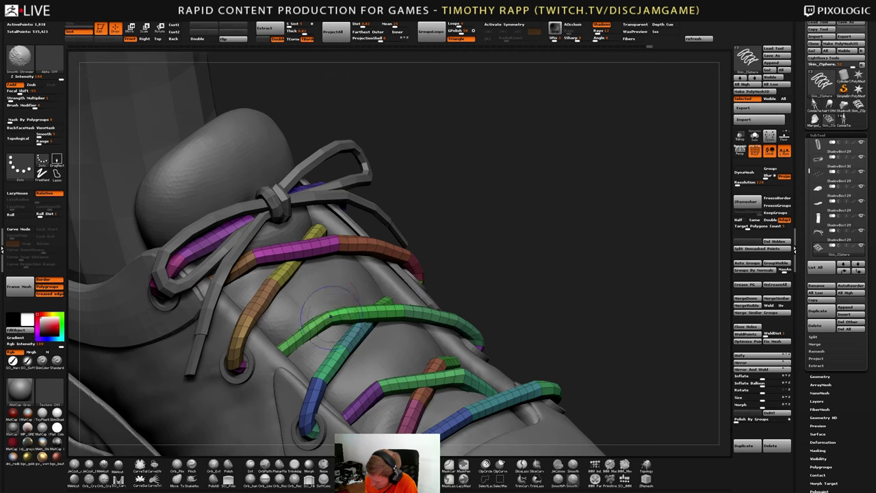
{"action": "left_click_drag", "start_coordinate": [329, 313], "coordinate": [337, 310], "text": "shift"}
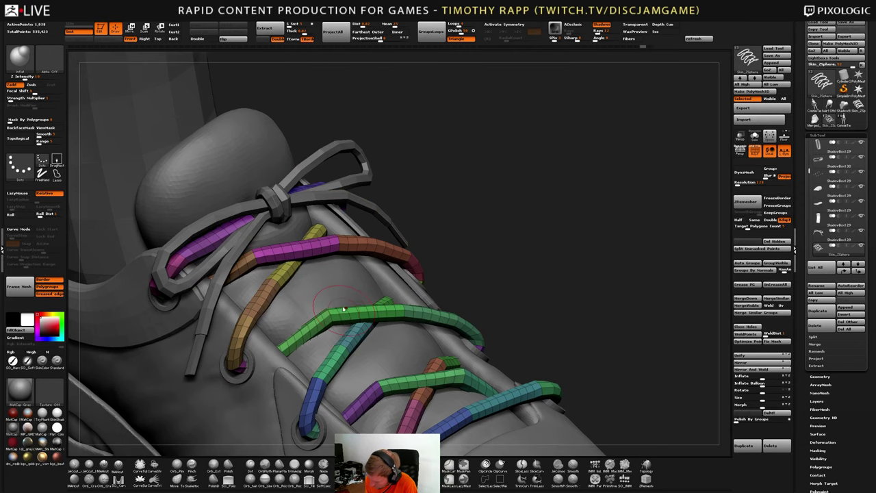
Straighten the bend in the middle green lace and reposition its inner end beside the tongue with the Move brush
{"action": "right_click_drag", "start_coordinate": [336, 308], "coordinate": [358, 306]}
{"action": "key", "text": "b"}
{"action": "key", "text": "m"}
{"action": "key", "text": "v"}
{"action": "left_click_drag", "start_coordinate": [329, 311], "coordinate": [331, 316]}
{"action": "right_click_drag", "start_coordinate": [331, 316], "coordinate": [300, 330]}
{"action": "left_click_drag", "start_coordinate": [299, 330], "coordinate": [302, 325]}
{"action": "mouse_move", "coordinate": [302, 325]}
{"action": "right_mouse_down"}
{"action": "mouse_move", "coordinate": [291, 344]}
{"action": "mouse_move", "coordinate": [321, 324]}
{"action": "mouse_move", "coordinate": [342, 325]}
{"action": "right_mouse_up"}
{"action": "left_click_drag", "start_coordinate": [275, 339], "coordinate": [271, 342]}
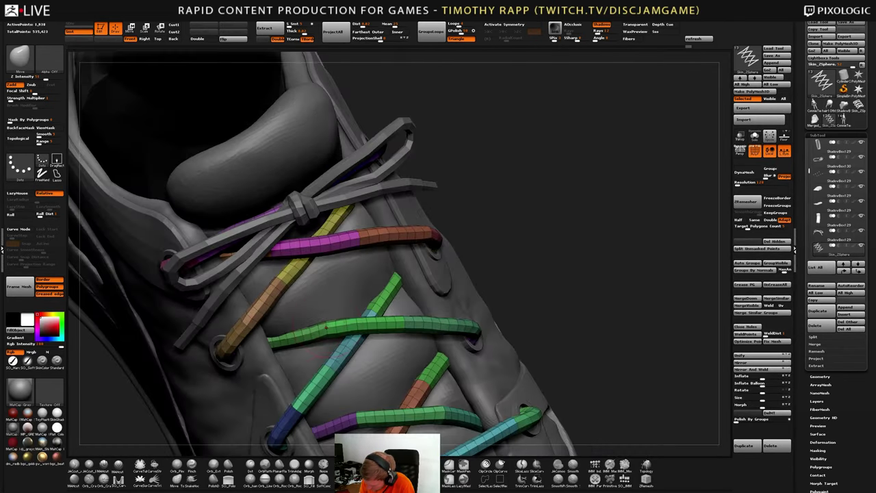
{"action": "right_click_drag", "start_coordinate": [301, 335], "coordinate": [358, 327]}
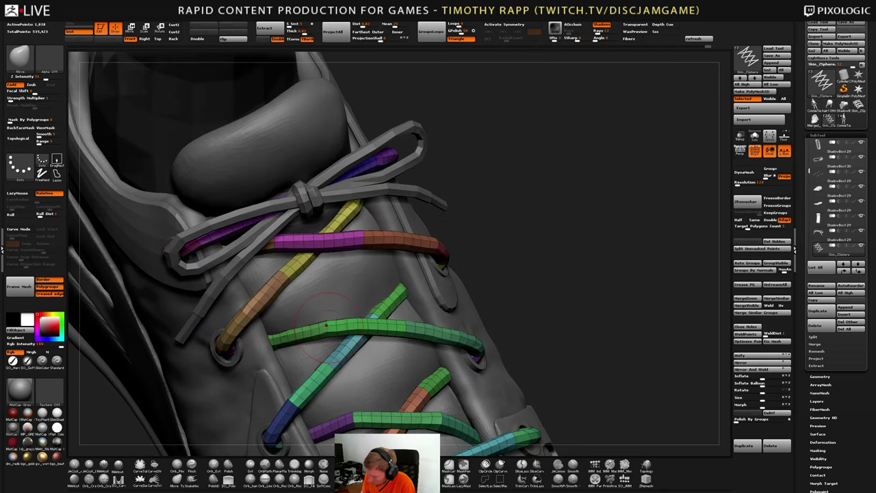
{"action": "left_click_drag", "start_coordinate": [274, 336], "coordinate": [277, 335]}
{"action": "mouse_move", "coordinate": [301, 334]}
{"action": "right_mouse_down"}
{"action": "mouse_move", "coordinate": [345, 330]}
{"action": "mouse_move", "coordinate": [328, 342]}
{"action": "right_mouse_up"}
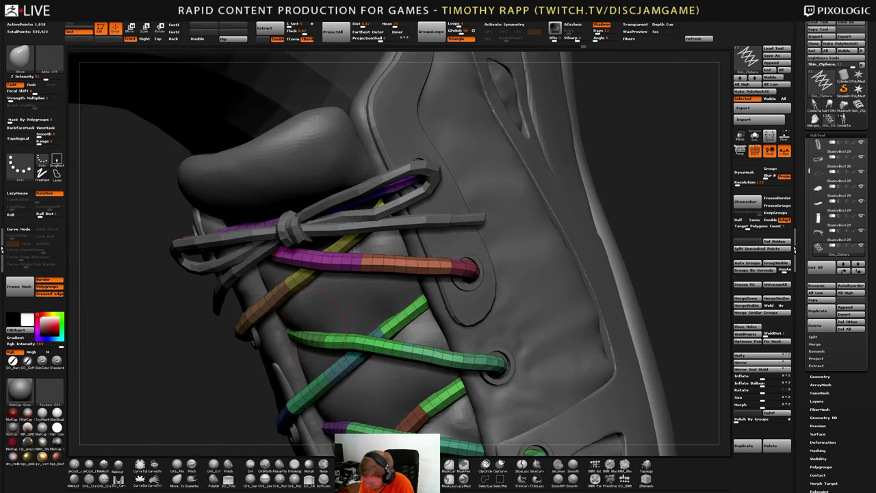
{"action": "left_click_drag", "start_coordinate": [300, 337], "coordinate": [301, 333]}
{"action": "mouse_move", "coordinate": [328, 335]}
{"action": "right_mouse_down"}
{"action": "mouse_move", "coordinate": [414, 359]}
{"action": "mouse_move", "coordinate": [272, 386]}
{"action": "mouse_move", "coordinate": [294, 387]}
{"action": "mouse_move", "coordinate": [281, 387]}
{"action": "right_mouse_up"}
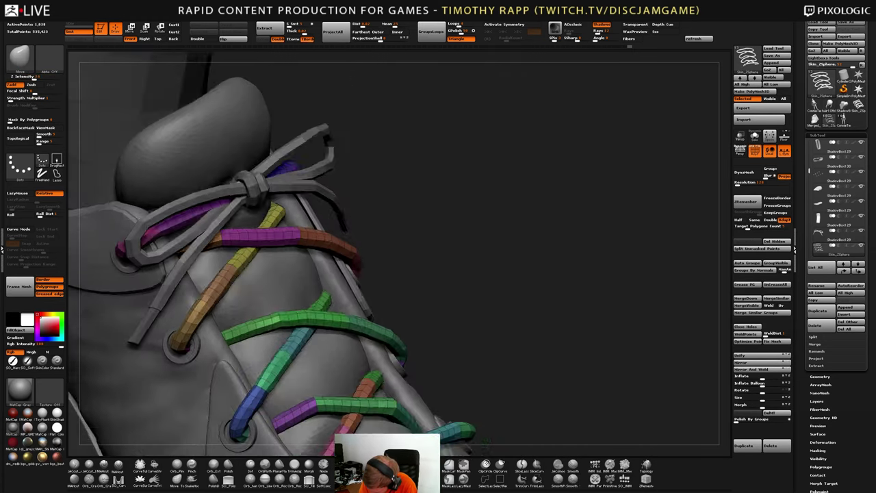
Inflate a small section of the lower crossed laces with the Inflat brush
{"action": "mouse_move", "coordinate": [486, 441]}
{"action": "left_mouse_down"}
{"action": "mouse_move", "coordinate": [329, 383]}
{"action": "mouse_move", "coordinate": [383, 428]}
{"action": "mouse_move", "coordinate": [419, 412]}
{"action": "mouse_move", "coordinate": [444, 417]}
{"action": "left_mouse_up"}
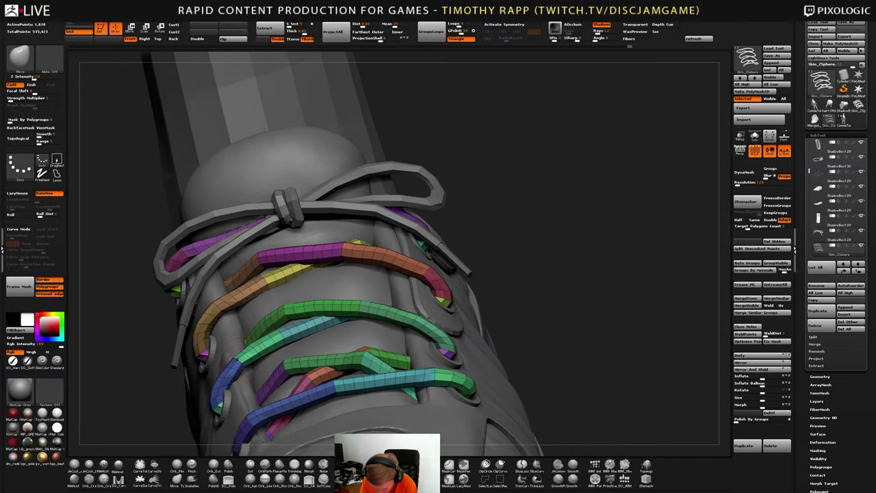
{"action": "key", "text": "b"}
{"action": "key", "text": "i"}
{"action": "key", "text": "n"}
{"action": "mouse_move", "coordinate": [252, 366]}
{"action": "right_mouse_down"}
{"action": "mouse_move", "coordinate": [362, 362]}
{"action": "mouse_move", "coordinate": [419, 348]}
{"action": "right_mouse_up"}
{"action": "right_click_drag", "start_coordinate": [260, 364], "coordinate": [258, 356]}
{"action": "left_click_drag", "start_coordinate": [256, 359], "coordinate": [263, 366]}
{"action": "right_click_drag", "start_coordinate": [263, 367], "coordinate": [290, 342]}
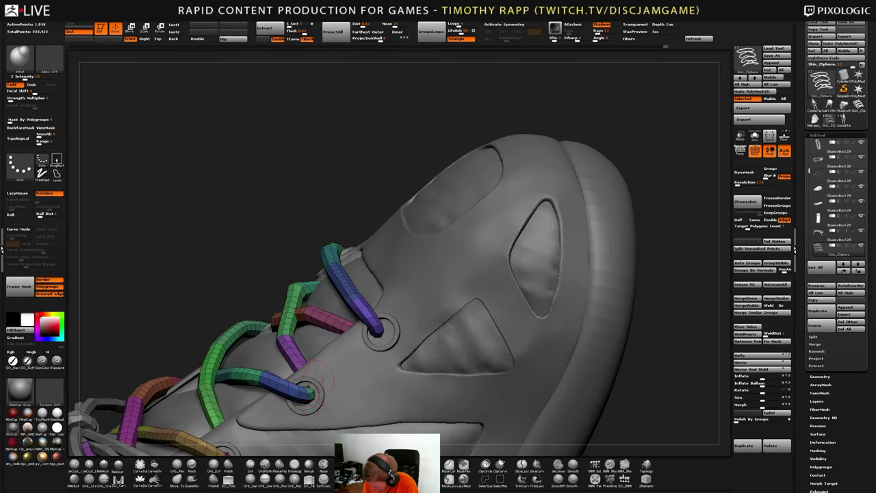
Shift the purple end of the lower crossing lace inward with the Move brush
{"action": "key", "text": "b"}
{"action": "key", "text": "m"}
{"action": "key", "text": "v"}
{"action": "right_click_drag", "start_coordinate": [309, 394], "coordinate": [305, 398]}
{"action": "right_click_drag", "start_coordinate": [352, 368], "coordinate": [346, 367]}
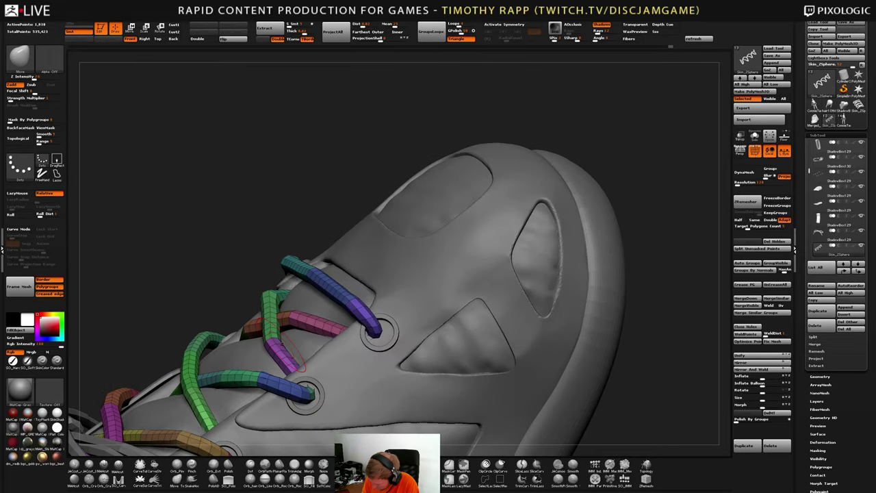
{"action": "left_click_drag", "start_coordinate": [287, 352], "coordinate": [275, 346]}
{"action": "mouse_move", "coordinate": [284, 363]}
{"action": "right_mouse_down"}
{"action": "mouse_move", "coordinate": [258, 345]}
{"action": "mouse_move", "coordinate": [271, 329]}
{"action": "mouse_move", "coordinate": [234, 307]}
{"action": "right_mouse_up"}
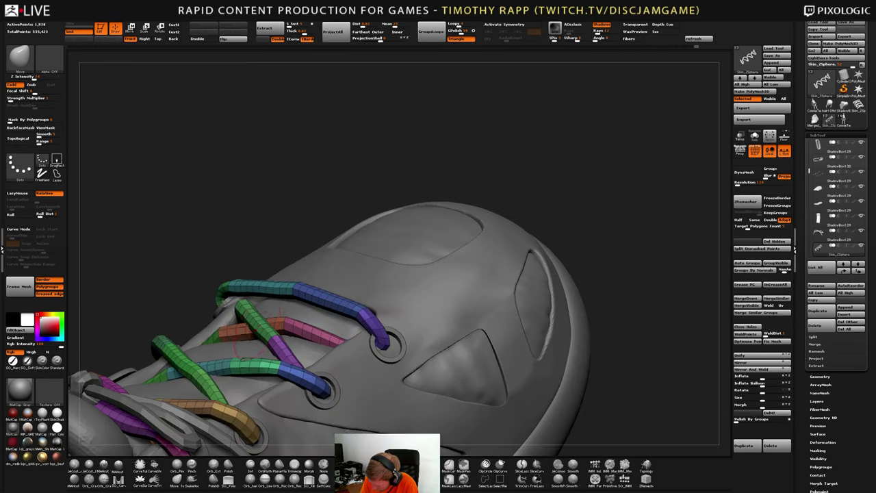
{"action": "mouse_move", "coordinate": [236, 274]}
{"action": "right_mouse_down"}
{"action": "mouse_move", "coordinate": [272, 300]}
{"action": "mouse_move", "coordinate": [279, 288]}
{"action": "mouse_move", "coordinate": [282, 308]}
{"action": "right_mouse_up"}
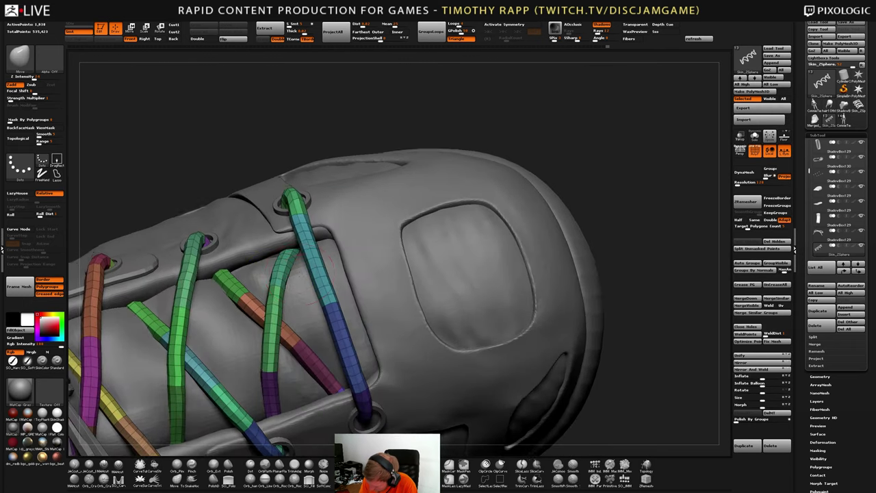
Turn off the polyframe display and reshape the lace running into the third eyelet from the top with the Move brush
{"action": "mouse_move", "coordinate": [404, 342]}
{"action": "right_mouse_down"}
{"action": "mouse_move", "coordinate": [370, 354]}
{"action": "mouse_move", "coordinate": [371, 314]}
{"action": "mouse_move", "coordinate": [384, 274]}
{"action": "mouse_move", "coordinate": [424, 272]}
{"action": "mouse_move", "coordinate": [394, 330]}
{"action": "mouse_move", "coordinate": [462, 362]}
{"action": "right_mouse_up"}
{"action": "key", "text": "shift+f"}
{"action": "right_click_drag", "start_coordinate": [440, 321], "coordinate": [462, 338]}
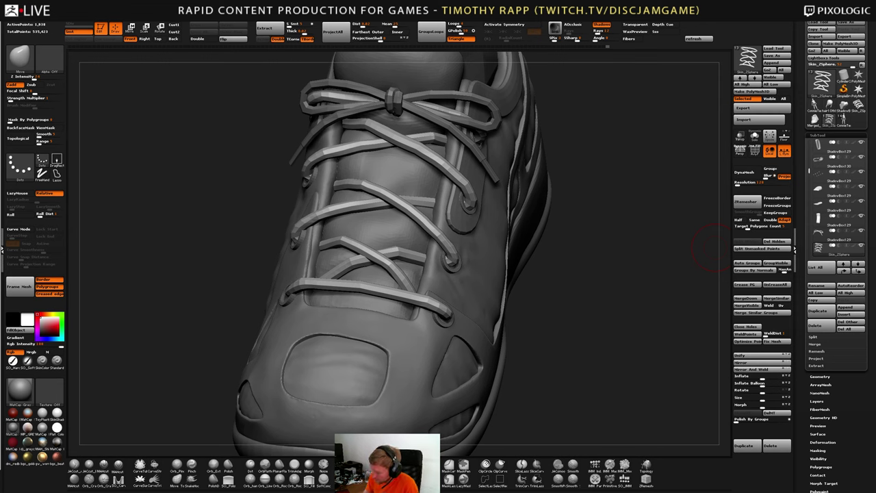
{"action": "mouse_move", "coordinate": [715, 248]}
{"action": "left_mouse_down"}
{"action": "mouse_move", "coordinate": [616, 192]}
{"action": "mouse_move", "coordinate": [647, 249]}
{"action": "mouse_move", "coordinate": [715, 263]}
{"action": "left_mouse_up"}
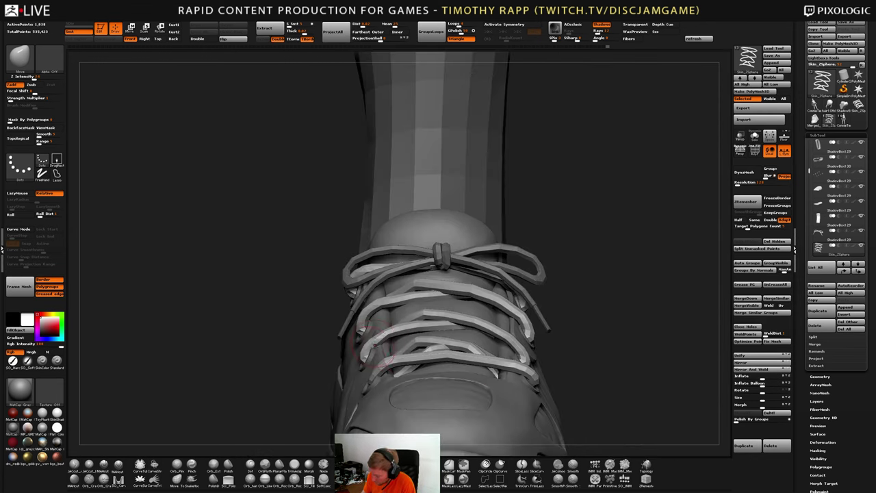
{"action": "mouse_move", "coordinate": [373, 344]}
{"action": "right_mouse_down"}
{"action": "mouse_move", "coordinate": [384, 351]}
{"action": "mouse_move", "coordinate": [373, 350]}
{"action": "right_mouse_up"}
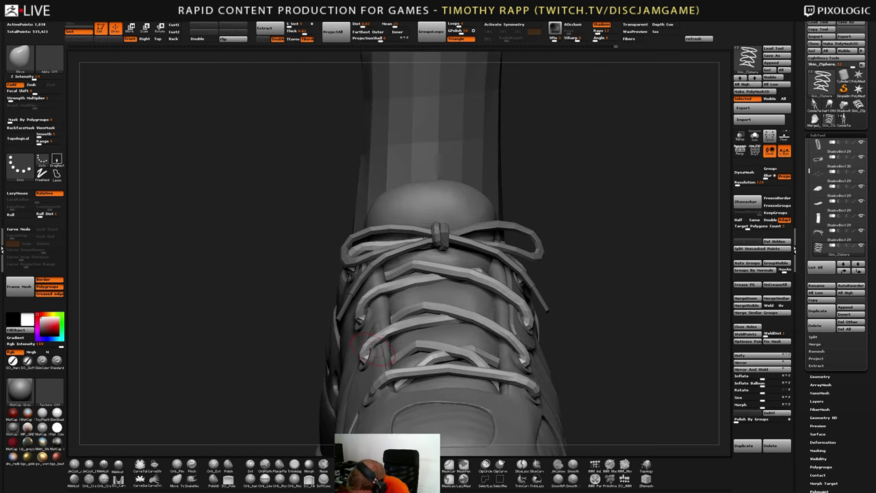
{"action": "left_click_drag", "start_coordinate": [371, 347], "coordinate": [372, 347]}
{"action": "right_click_drag", "start_coordinate": [372, 347], "coordinate": [399, 334]}
{"action": "left_click_drag", "start_coordinate": [383, 330], "coordinate": [380, 327]}
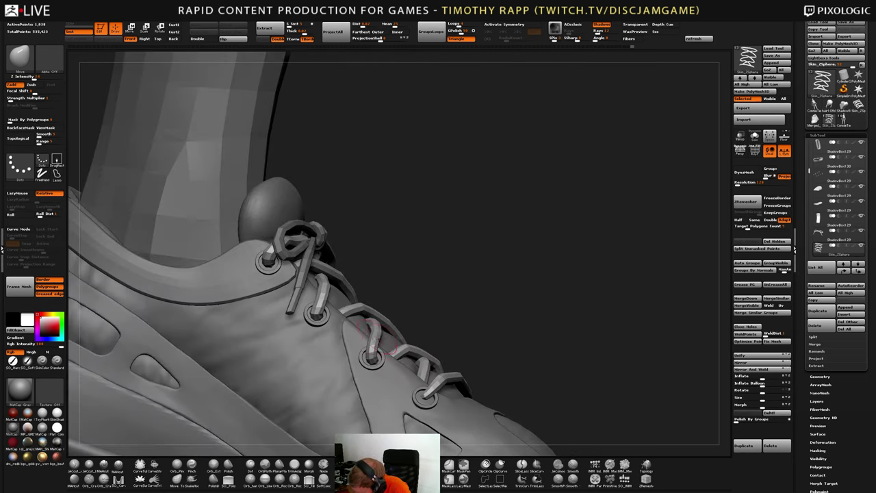
{"action": "mouse_move", "coordinate": [387, 328]}
{"action": "right_mouse_down"}
{"action": "mouse_move", "coordinate": [381, 325]}
{"action": "mouse_move", "coordinate": [392, 322]}
{"action": "right_mouse_up"}
{"action": "left_click_drag", "start_coordinate": [392, 321], "coordinate": [388, 318]}
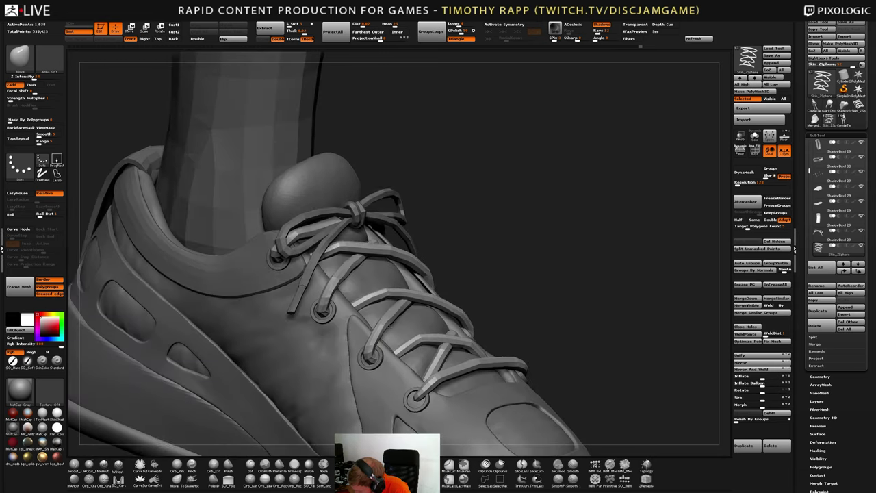
{"action": "right_click_drag", "start_coordinate": [388, 318], "coordinate": [397, 315]}
{"action": "left_click_drag", "start_coordinate": [383, 314], "coordinate": [381, 317]}
{"action": "mouse_move", "coordinate": [391, 323]}
{"action": "right_mouse_down"}
{"action": "mouse_move", "coordinate": [385, 330]}
{"action": "mouse_move", "coordinate": [397, 320]}
{"action": "right_mouse_up"}
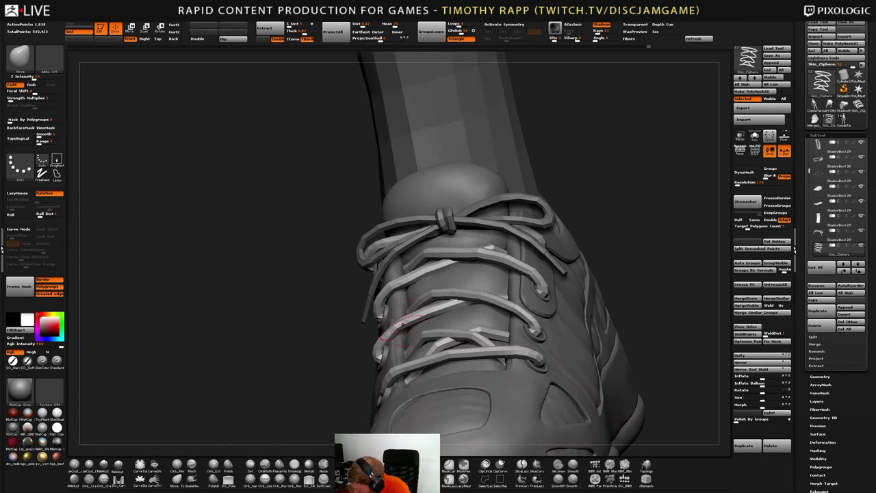
{"action": "left_click_drag", "start_coordinate": [399, 320], "coordinate": [397, 323]}
{"action": "mouse_move", "coordinate": [397, 323]}
{"action": "right_mouse_down"}
{"action": "mouse_move", "coordinate": [425, 339]}
{"action": "mouse_move", "coordinate": [409, 285]}
{"action": "right_mouse_up"}
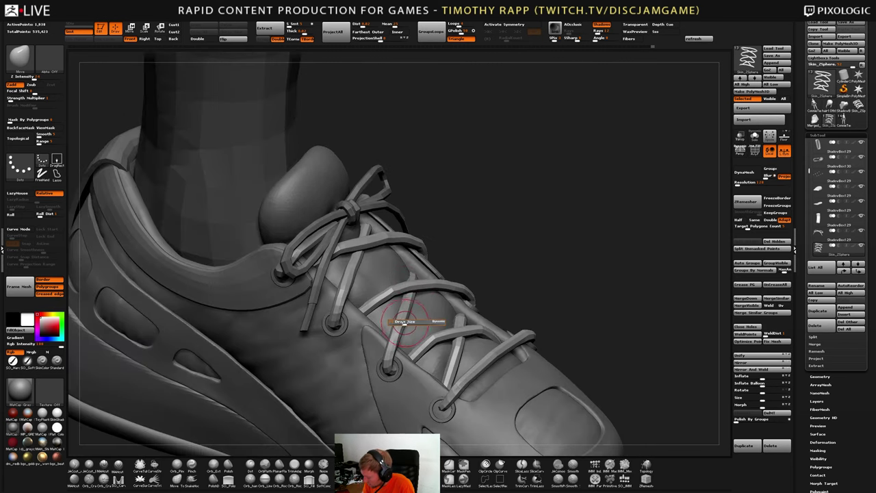
Resize the Move brush and nudge the crossed laces into place along the row of eyelets
{"action": "left_click_drag", "start_coordinate": [405, 322], "coordinate": [409, 326]}
{"action": "mouse_move", "coordinate": [432, 328]}
{"action": "right_mouse_down"}
{"action": "mouse_move", "coordinate": [411, 328]}
{"action": "mouse_move", "coordinate": [426, 303]}
{"action": "mouse_move", "coordinate": [386, 336]}
{"action": "mouse_move", "coordinate": [441, 307]}
{"action": "right_mouse_up"}
{"action": "left_click_drag", "start_coordinate": [390, 305], "coordinate": [392, 301]}
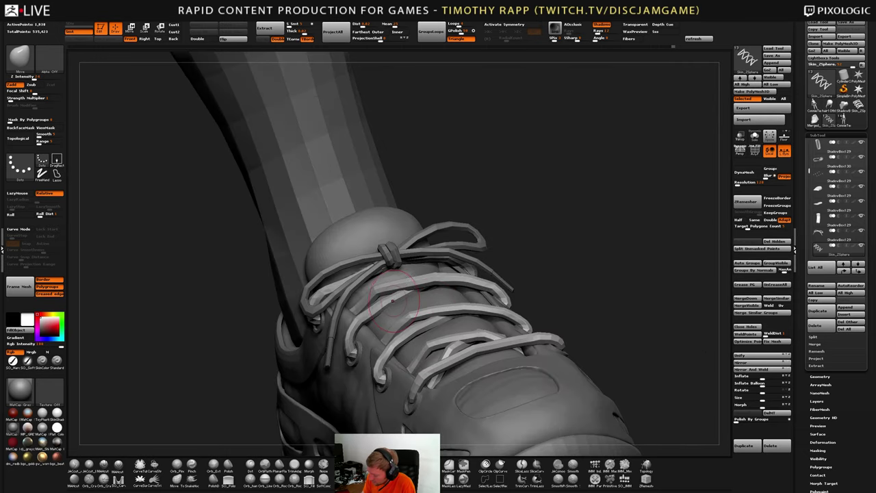
{"action": "right_click_drag", "start_coordinate": [392, 301], "coordinate": [424, 315]}
{"action": "mouse_move", "coordinate": [505, 349]}
{"action": "right_mouse_down"}
{"action": "mouse_move", "coordinate": [512, 362]}
{"action": "mouse_move", "coordinate": [496, 392]}
{"action": "right_mouse_up"}
{"action": "left_click_drag", "start_coordinate": [492, 381], "coordinate": [490, 386]}
{"action": "right_click_drag", "start_coordinate": [491, 383], "coordinate": [496, 391]}
{"action": "left_click_drag", "start_coordinate": [494, 390], "coordinate": [492, 392]}
{"action": "mouse_move", "coordinate": [492, 393]}
{"action": "right_mouse_down"}
{"action": "mouse_move", "coordinate": [494, 374]}
{"action": "mouse_move", "coordinate": [497, 381]}
{"action": "right_mouse_up"}
Thicken the lace section near the lower eyelets with short Inflat brush strokes
{"action": "key", "text": "b"}
{"action": "key", "text": "i"}
{"action": "key", "text": "n"}
{"action": "left_click_drag", "start_coordinate": [494, 386], "coordinate": [494, 389]}
{"action": "right_click_drag", "start_coordinate": [494, 388], "coordinate": [494, 388]}
{"action": "left_click_drag", "start_coordinate": [494, 387], "coordinate": [494, 389]}
{"action": "right_click_drag", "start_coordinate": [494, 389], "coordinate": [506, 352]}
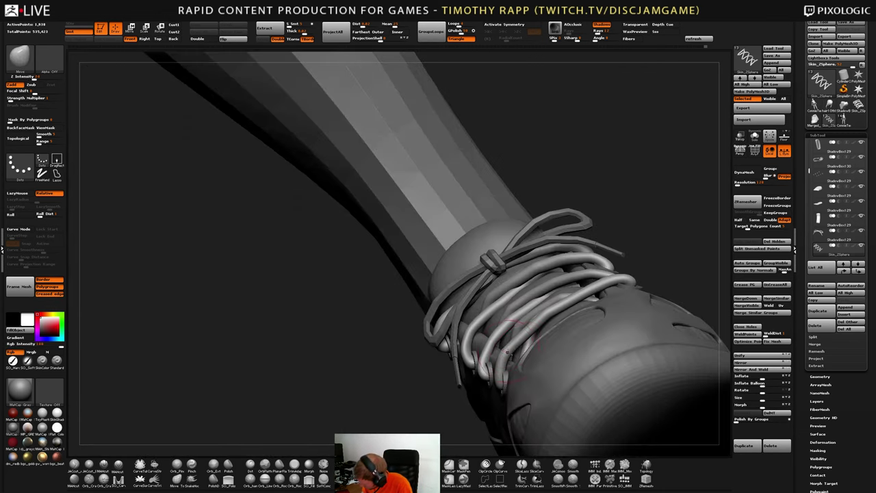
Toggle the dynamic subdivision preview off and on to compare the laces, returning to the Move brush
{"action": "key", "text": "shift+d"}
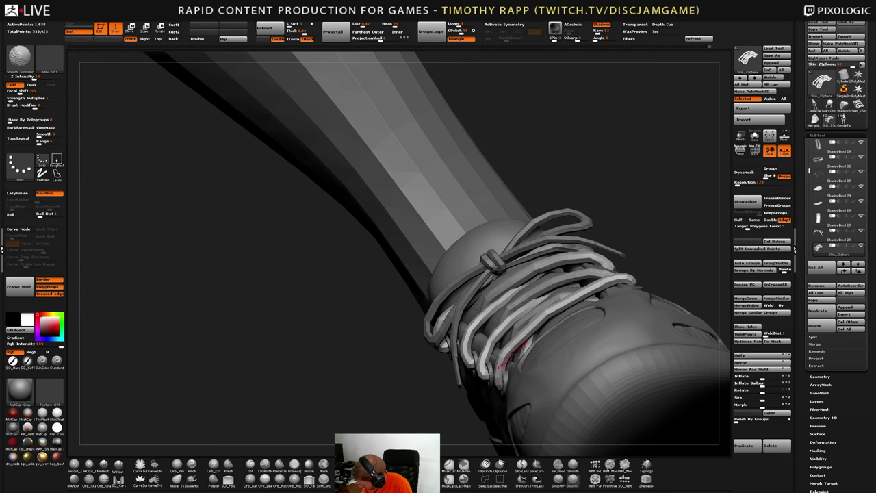
{"action": "mouse_move", "coordinate": [507, 345]}
{"action": "right_mouse_down"}
{"action": "mouse_move", "coordinate": [518, 344]}
{"action": "mouse_move", "coordinate": [517, 357]}
{"action": "mouse_move", "coordinate": [577, 325]}
{"action": "mouse_move", "coordinate": [553, 336]}
{"action": "mouse_move", "coordinate": [565, 315]}
{"action": "right_mouse_up"}
{"action": "key", "text": "b"}
{"action": "key", "text": "i"}
{"action": "key", "text": "n"}
{"action": "key", "text": "b"}
{"action": "key", "text": "m"}
{"action": "key", "text": "v"}
{"action": "key", "text": "d"}
{"action": "right_click_drag", "start_coordinate": [565, 314], "coordinate": [671, 353]}
{"action": "right_click_drag", "start_coordinate": [671, 353], "coordinate": [602, 360], "text": "alt"}
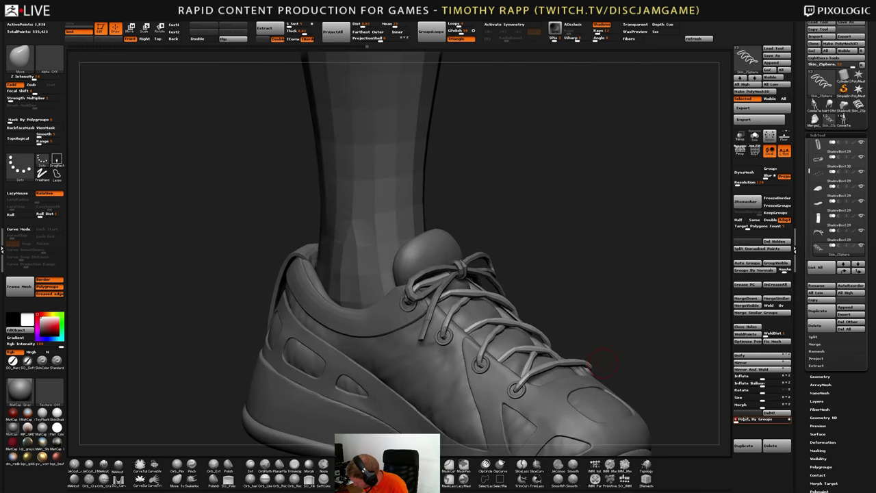
Turn on the polyframe display, thicken the crossed laces with the Inflate deformation, and combine them into one polygroup
{"action": "key", "text": "shift+f"}
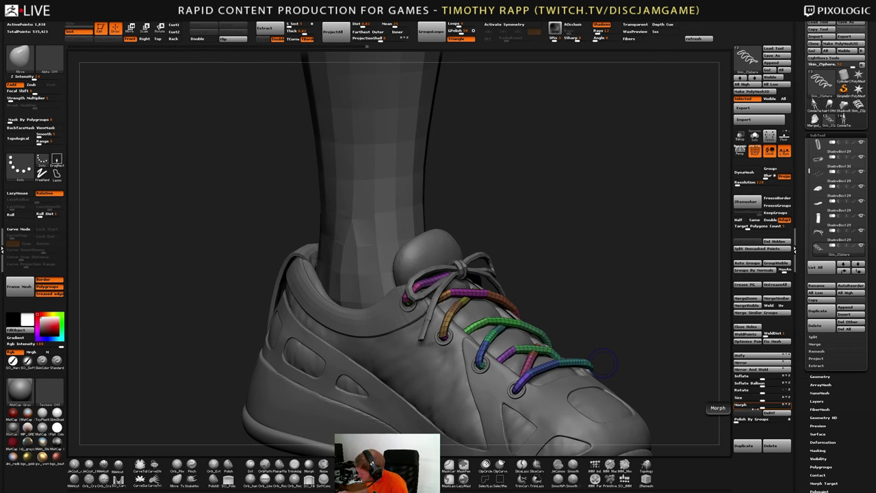
{"action": "left_click_drag", "start_coordinate": [764, 377], "coordinate": [764, 377]}
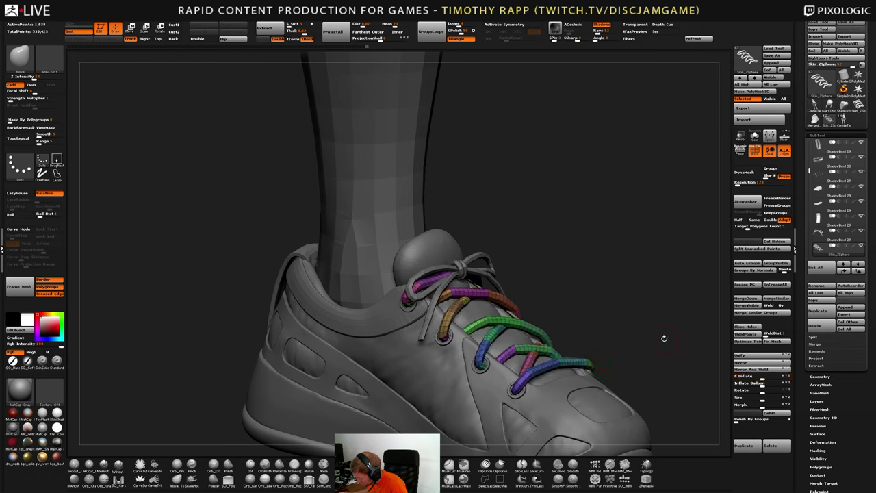
{"action": "mouse_move", "coordinate": [664, 338]}
{"action": "left_mouse_down"}
{"action": "mouse_move", "coordinate": [588, 349]}
{"action": "mouse_move", "coordinate": [636, 332]}
{"action": "left_mouse_up"}
{"action": "key", "text": "ctrl+w"}
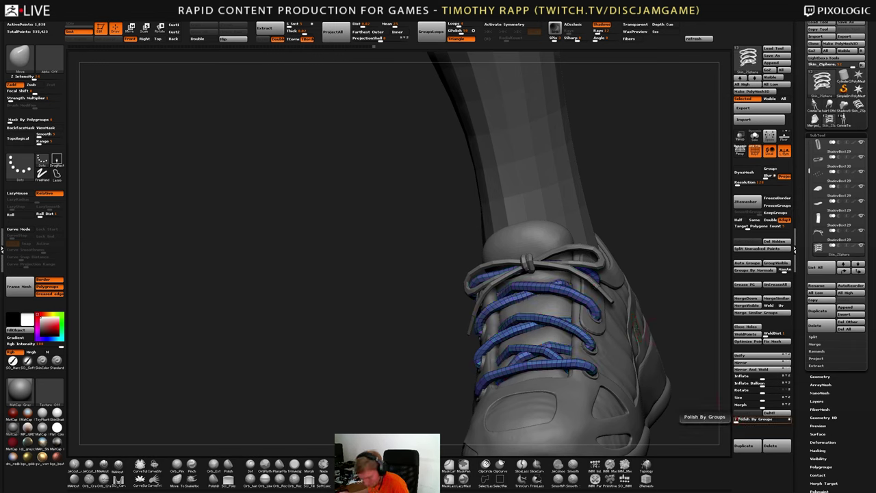
Turn off the polyframe display and the dynamic subdivision preview while examining the laces from several angles
{"action": "left_click_drag", "start_coordinate": [647, 293], "coordinate": [685, 283]}
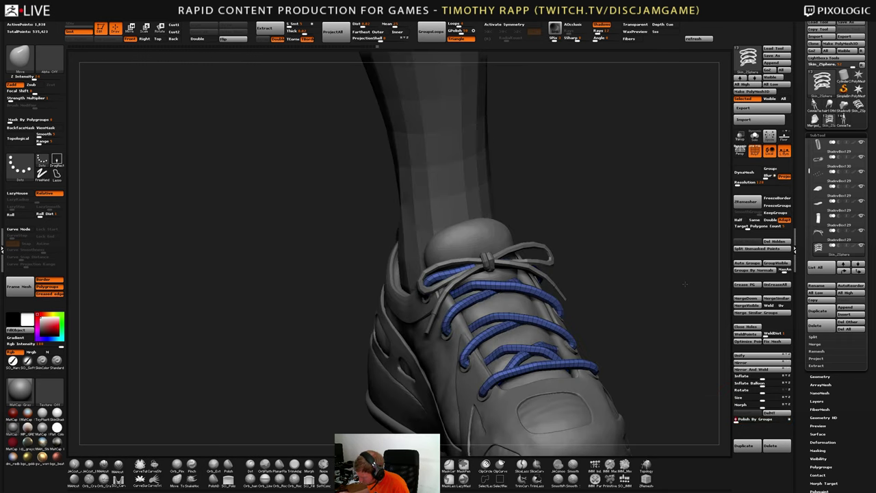
{"action": "key", "text": "shift+f"}
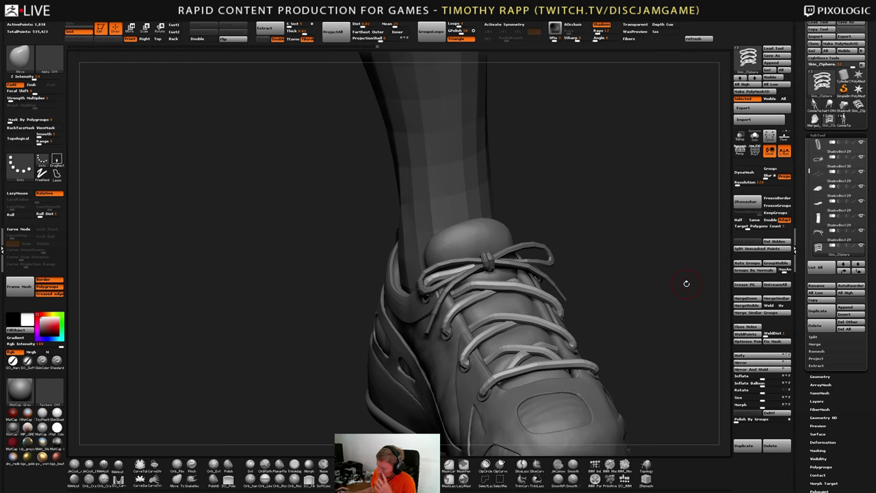
{"action": "left_click_drag", "start_coordinate": [686, 282], "coordinate": [544, 367]}
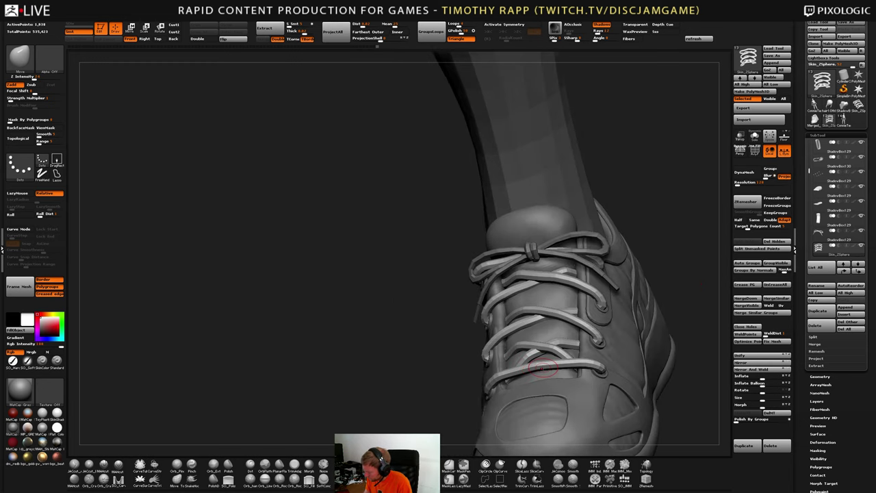
{"action": "key", "text": "shift+d"}
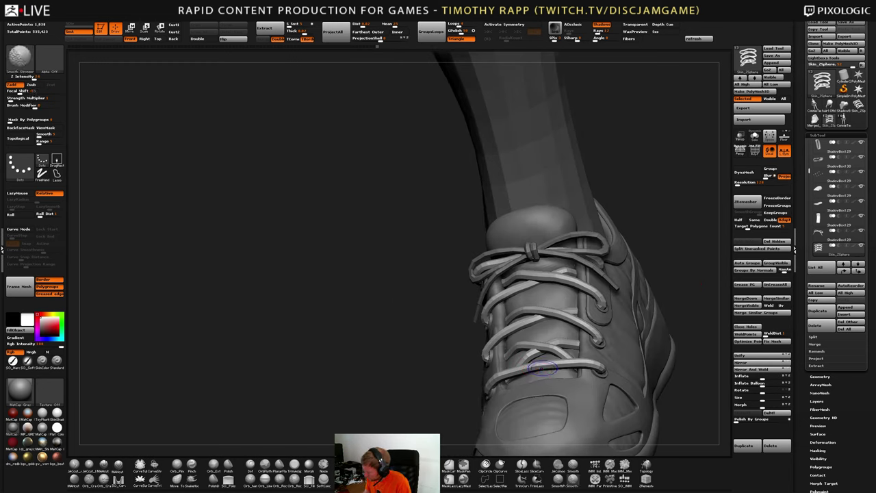
{"action": "left_click_drag", "start_coordinate": [431, 373], "coordinate": [619, 388]}
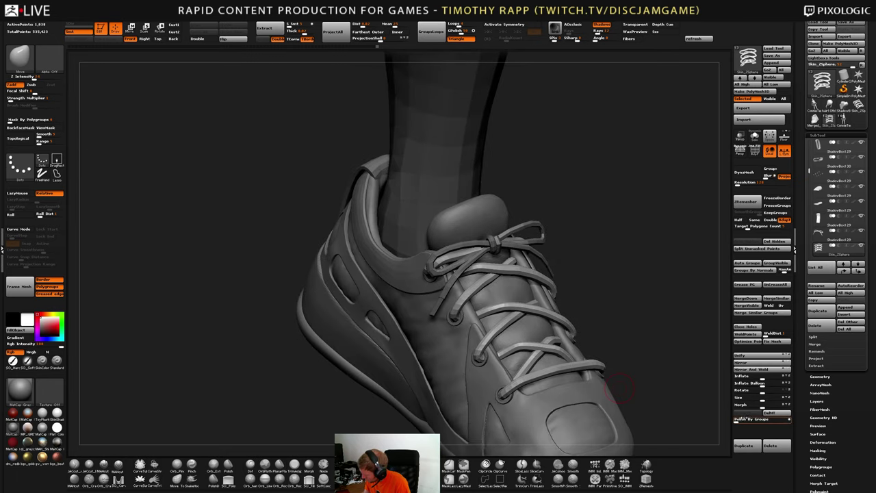
Try Polish By Groups on the crossed laces, then undo it
{"action": "left_click_drag", "start_coordinate": [739, 421], "coordinate": [745, 420]}
{"action": "key", "text": "ctrl+z"}
{"action": "left_click_drag", "start_coordinate": [536, 400], "coordinate": [571, 360]}
{"action": "right_click_drag", "start_coordinate": [571, 361], "coordinate": [574, 321]}
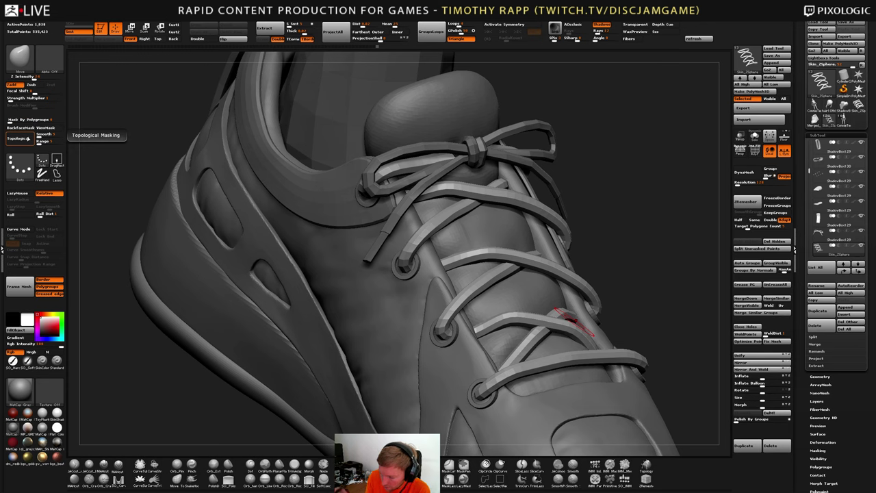
Look through the Move brush's settings and turn on Topological auto masking to affect only connected lace strands
{"action": "key", "text": "ctrl"}
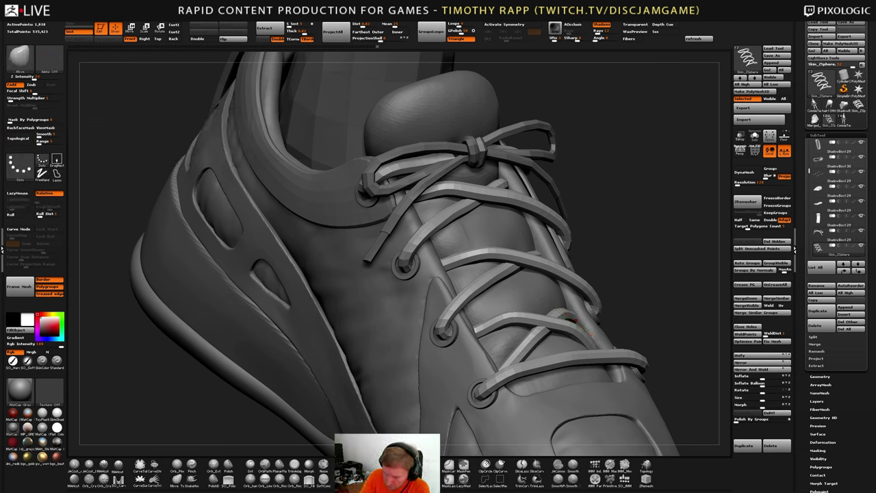
{"action": "mouse_move", "coordinate": [39, 18]}
{"action": "left_click_drag", "start_coordinate": [57, 413], "coordinate": [65, 376]}
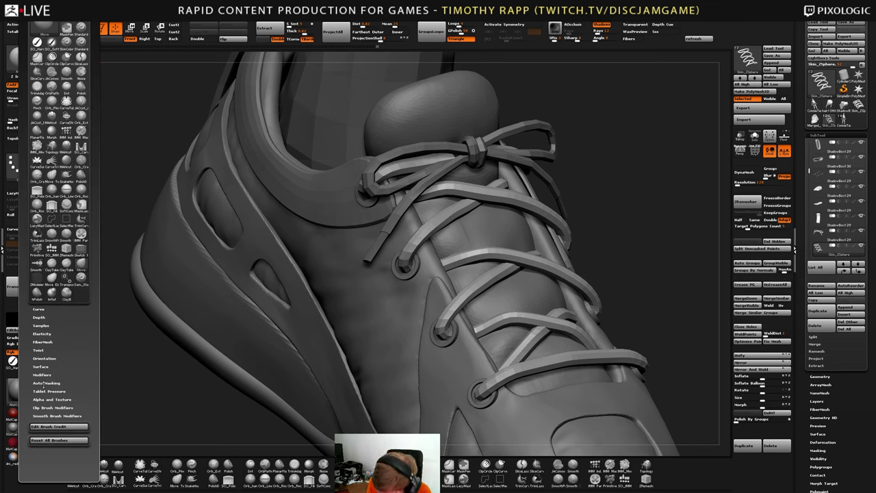
{"action": "left_click", "coordinate": [47, 383]}
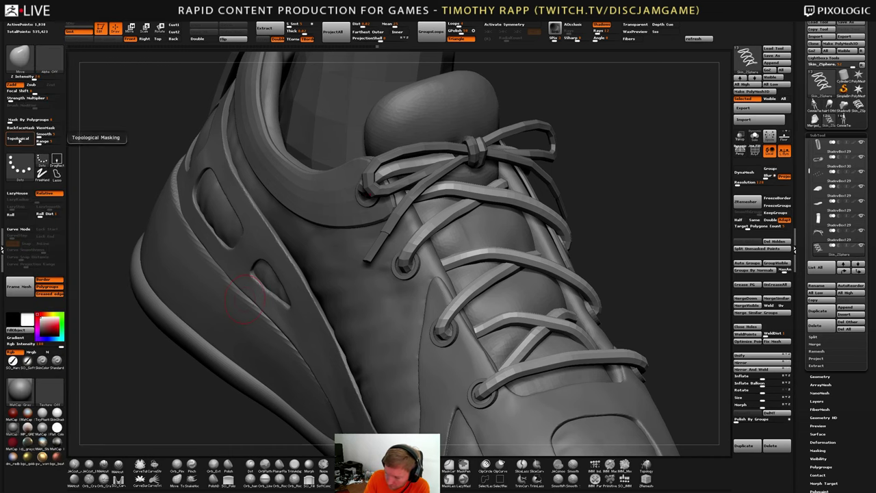
{"action": "right_click_drag", "start_coordinate": [568, 323], "coordinate": [597, 322]}
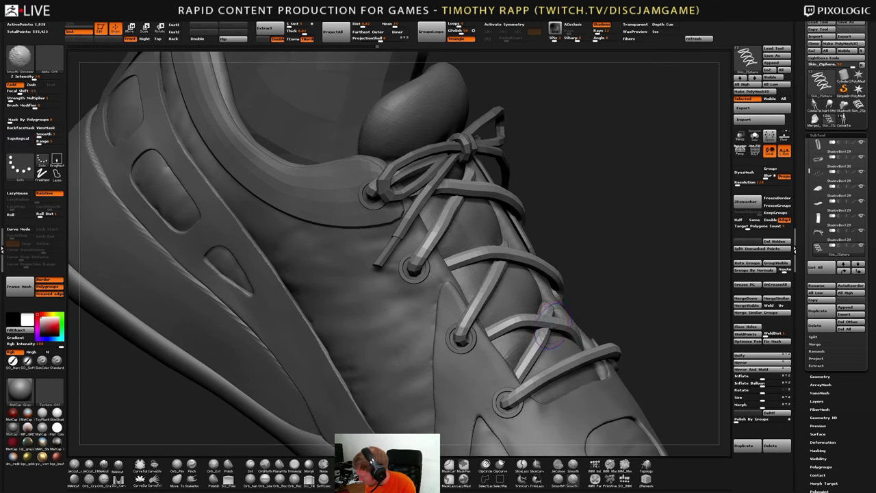
Turn on the polyframe display and use the Move brush to tuck the lowest crossing lace's end beneath the lace above it
{"action": "key", "text": "shift+f"}
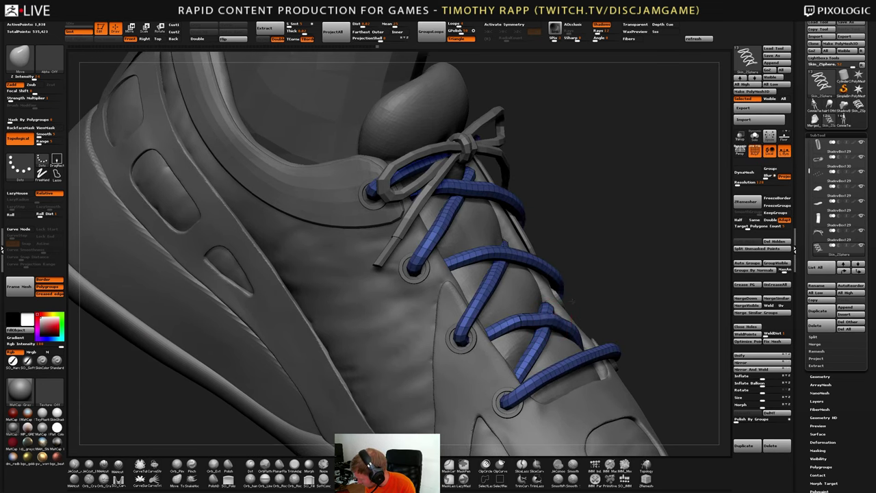
{"action": "key", "text": "s"}
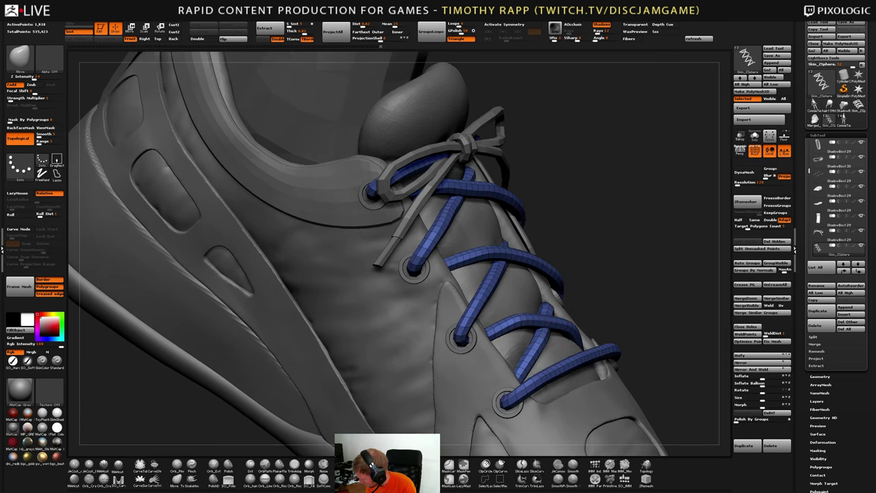
{"action": "left_click_drag", "start_coordinate": [548, 323], "coordinate": [554, 329]}
{"action": "right_click_drag", "start_coordinate": [573, 304], "coordinate": [545, 308]}
{"action": "key", "text": "ctrl+z"}
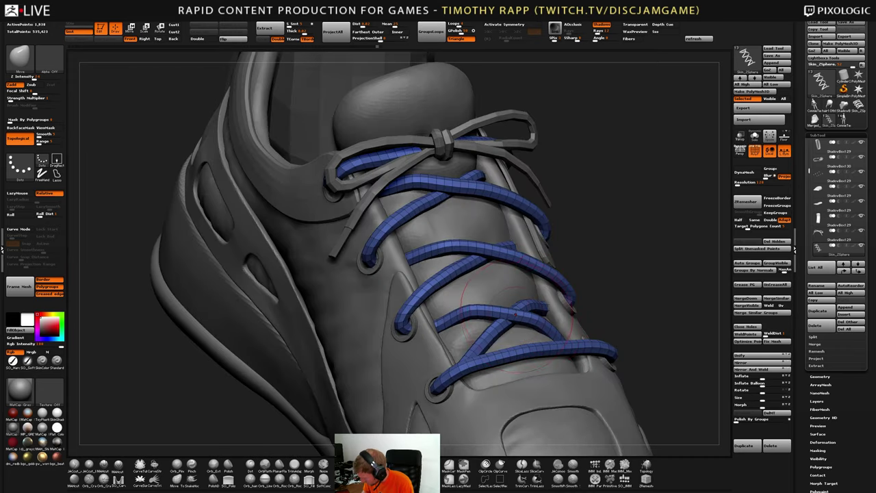
{"action": "right_click_drag", "start_coordinate": [484, 310], "coordinate": [516, 311]}
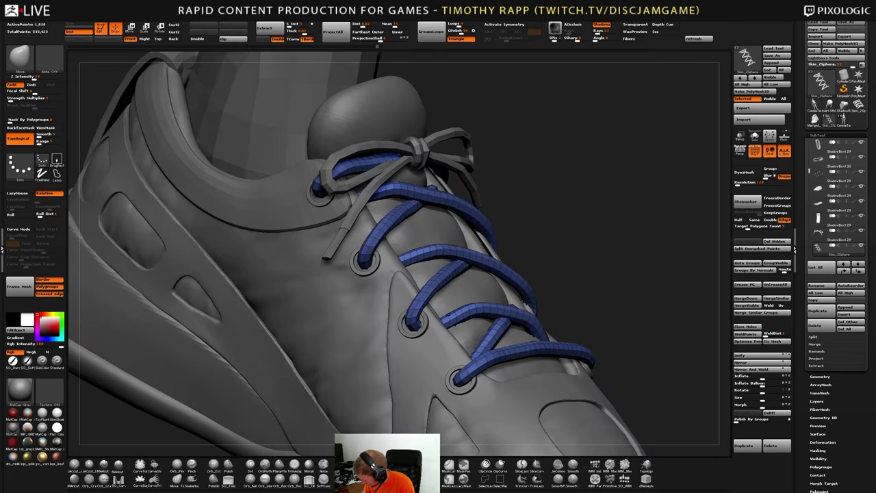
{"action": "mouse_move", "coordinate": [526, 301]}
{"action": "right_mouse_down"}
{"action": "mouse_move", "coordinate": [433, 323]}
{"action": "mouse_move", "coordinate": [465, 336]}
{"action": "mouse_move", "coordinate": [460, 383]}
{"action": "mouse_move", "coordinate": [405, 379]}
{"action": "mouse_move", "coordinate": [505, 371]}
{"action": "right_mouse_up"}
{"action": "key", "text": "s"}
{"action": "right_click_drag", "start_coordinate": [435, 248], "coordinate": [403, 249]}
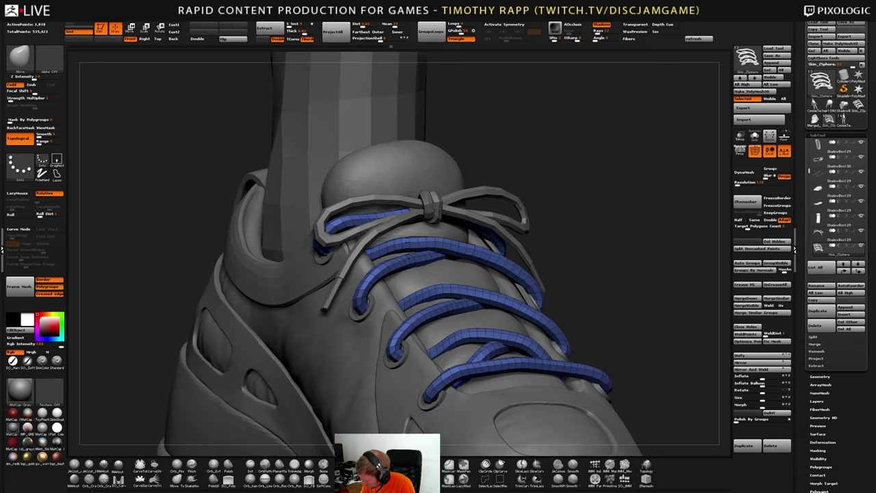
{"action": "mouse_move", "coordinate": [540, 249]}
{"action": "right_mouse_down"}
{"action": "mouse_move", "coordinate": [423, 247]}
{"action": "mouse_move", "coordinate": [527, 262]}
{"action": "mouse_move", "coordinate": [498, 264]}
{"action": "mouse_move", "coordinate": [565, 264]}
{"action": "right_mouse_up"}
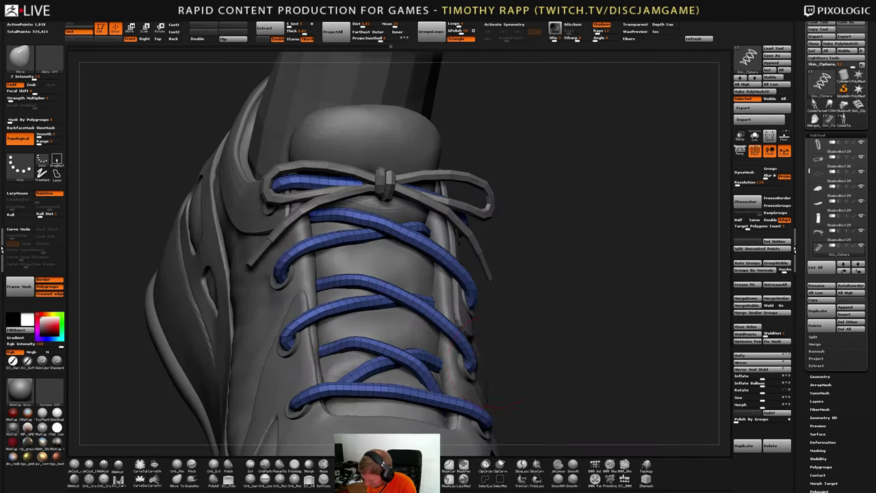
Turn off the polyframe display and examine the laces and the whole shoe from several angles and distances
{"action": "right_click_drag", "start_coordinate": [534, 328], "coordinate": [534, 274], "text": "ctrl"}
{"action": "right_click_drag", "start_coordinate": [534, 274], "coordinate": [445, 256]}
{"action": "mouse_move", "coordinate": [445, 301]}
{"action": "right_mouse_down", "text": "ctrl"}
{"action": "mouse_move", "coordinate": [445, 256]}
{"action": "mouse_move", "coordinate": [424, 312]}
{"action": "mouse_move", "coordinate": [463, 321]}
{"action": "mouse_move", "coordinate": [467, 339]}
{"action": "mouse_move", "coordinate": [428, 349]}
{"action": "mouse_move", "coordinate": [433, 354]}
{"action": "mouse_move", "coordinate": [503, 330]}
{"action": "mouse_move", "coordinate": [438, 319]}
{"action": "mouse_move", "coordinate": [558, 318]}
{"action": "mouse_move", "coordinate": [488, 309]}
{"action": "mouse_move", "coordinate": [504, 299]}
{"action": "mouse_move", "coordinate": [439, 302]}
{"action": "right_mouse_up", "text": "ctrl"}
{"action": "right_click_drag", "start_coordinate": [618, 336], "coordinate": [483, 334]}
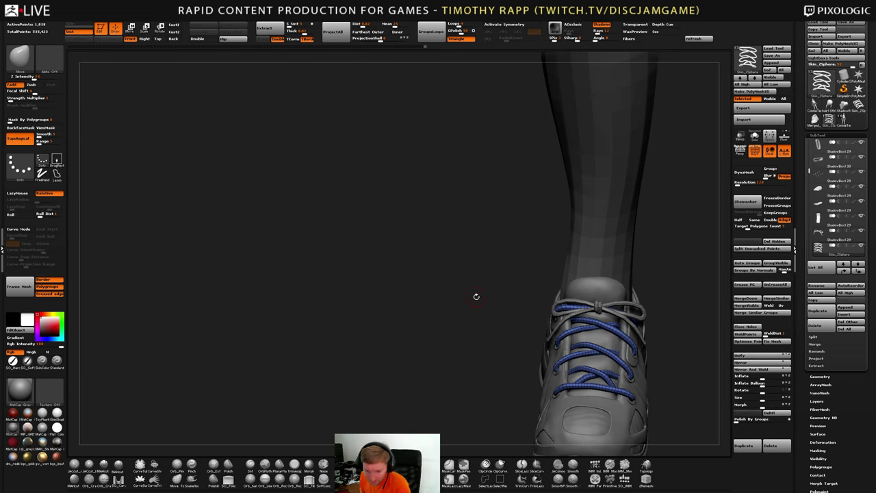
{"action": "right_click_drag", "start_coordinate": [616, 314], "coordinate": [671, 313]}
{"action": "key", "text": "shift+f"}
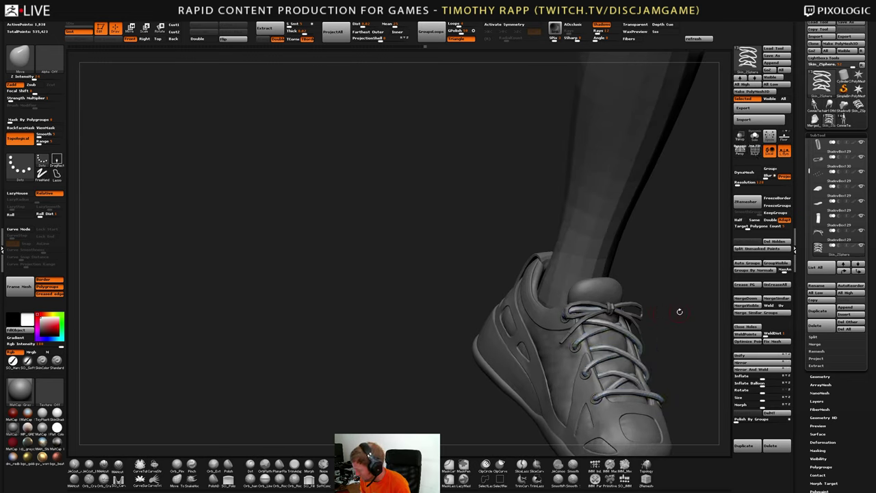
{"action": "mouse_move", "coordinate": [614, 316]}
{"action": "right_mouse_down", "text": "ctrl"}
{"action": "mouse_move", "coordinate": [650, 330]}
{"action": "mouse_move", "coordinate": [580, 335]}
{"action": "mouse_move", "coordinate": [570, 340]}
{"action": "mouse_move", "coordinate": [598, 348]}
{"action": "mouse_move", "coordinate": [558, 351]}
{"action": "right_mouse_up", "text": "ctrl"}
{"action": "key", "text": "shift"}
{"action": "key", "text": "shift"}
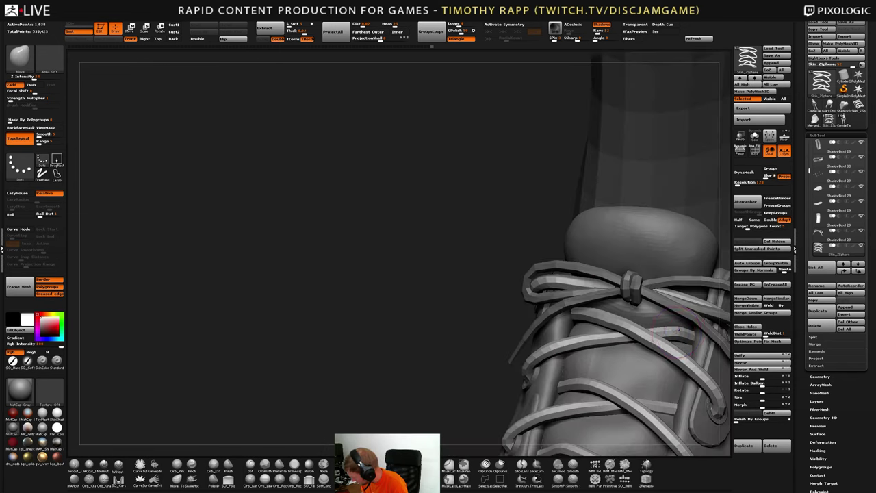
{"action": "key", "text": "shift"}
{"action": "mouse_move", "coordinate": [674, 333]}
{"action": "right_mouse_down"}
{"action": "mouse_move", "coordinate": [656, 331]}
{"action": "mouse_move", "coordinate": [694, 336]}
{"action": "right_mouse_up"}
{"action": "mouse_move", "coordinate": [611, 330]}
{"action": "right_mouse_down"}
{"action": "mouse_move", "coordinate": [641, 329]}
{"action": "mouse_move", "coordinate": [600, 334]}
{"action": "mouse_move", "coordinate": [700, 334]}
{"action": "mouse_move", "coordinate": [672, 336]}
{"action": "mouse_move", "coordinate": [612, 313]}
{"action": "right_mouse_up"}
{"action": "right_click_drag", "start_coordinate": [612, 314], "coordinate": [649, 313]}
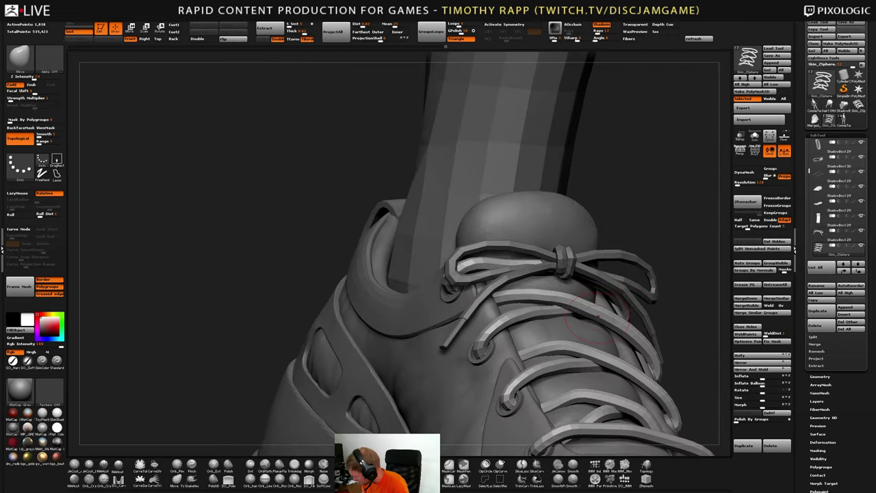
{"action": "right_click_drag", "start_coordinate": [670, 349], "coordinate": [657, 363]}
{"action": "mouse_move", "coordinate": [419, 352]}
{"action": "right_mouse_down", "text": "ctrl"}
{"action": "mouse_move", "coordinate": [431, 383]}
{"action": "mouse_move", "coordinate": [415, 400]}
{"action": "mouse_move", "coordinate": [447, 405]}
{"action": "mouse_move", "coordinate": [407, 361]}
{"action": "mouse_move", "coordinate": [326, 368]}
{"action": "mouse_move", "coordinate": [383, 361]}
{"action": "mouse_move", "coordinate": [352, 383]}
{"action": "right_mouse_up", "text": "ctrl"}
Select the shoe's fabric upper, choose the Dam_Standard brush, and smooth the inside of the heel collar in solo mode
{"action": "left_click", "coordinate": [447, 405], "text": "alt"}
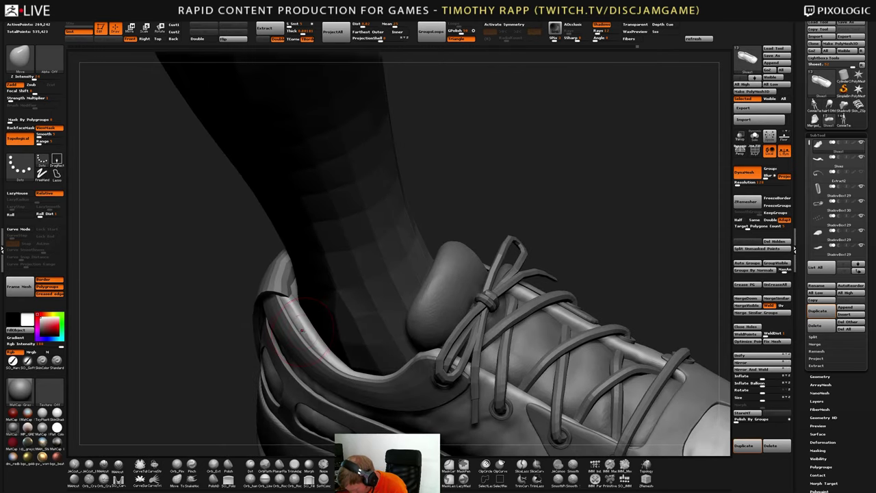
{"action": "right_click_drag", "start_coordinate": [303, 324], "coordinate": [296, 305]}
{"action": "key", "text": "b"}
{"action": "key", "text": "d"}
{"action": "key", "text": "s"}
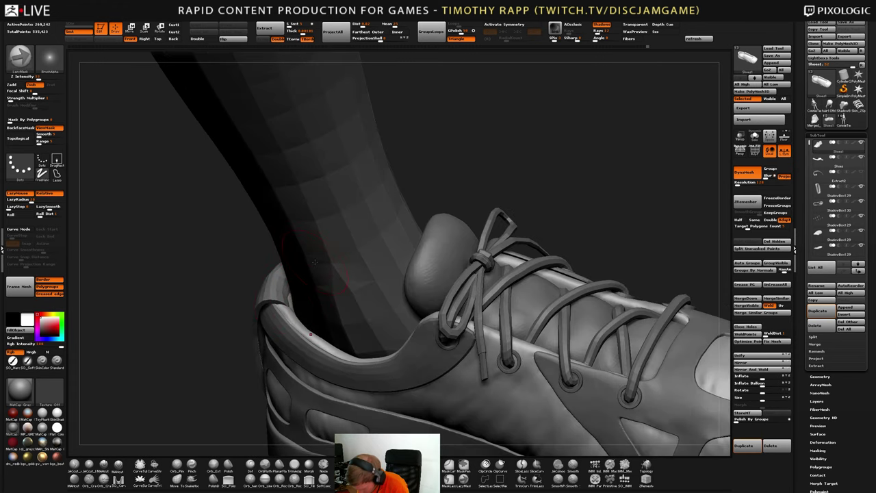
{"action": "key", "text": "alt+s"}
{"action": "right_click_drag", "start_coordinate": [312, 335], "coordinate": [275, 299]}
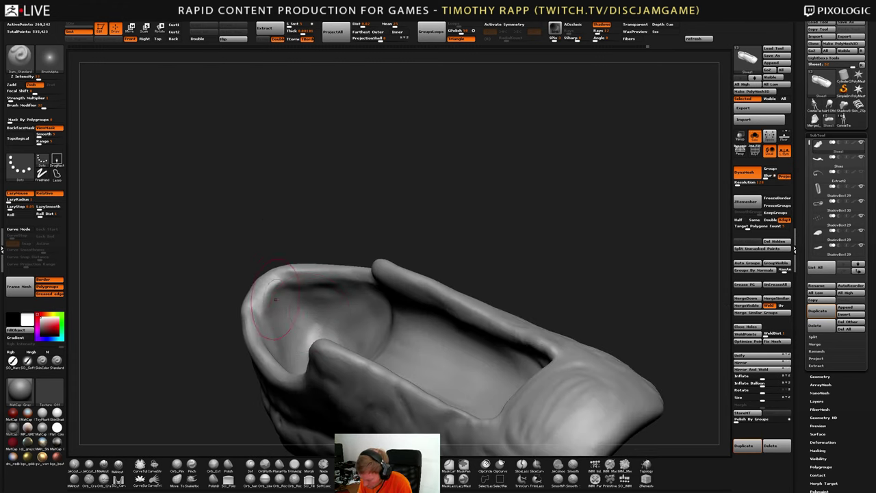
{"action": "left_click_drag", "start_coordinate": [280, 301], "coordinate": [271, 318], "text": "shift"}
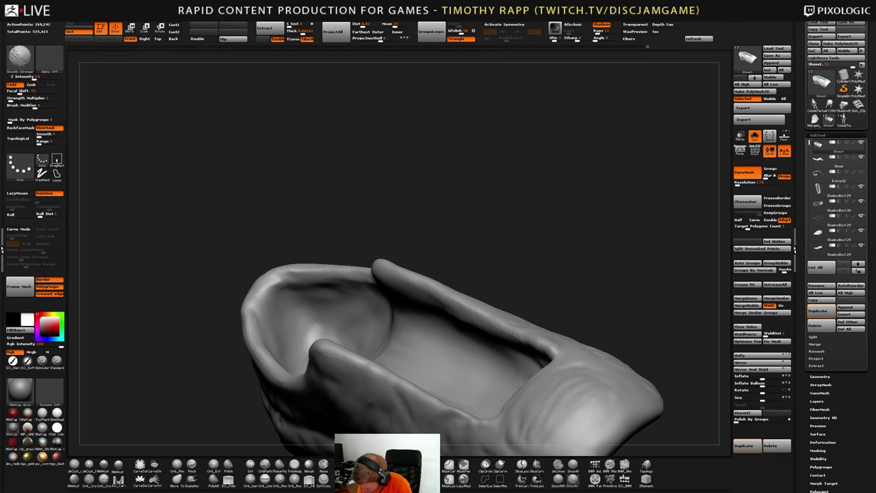
{"action": "key", "text": "alt+s"}
Smooth the heel lining where it pokes out beneath the heel tab beside the ankle
{"action": "right_click_drag", "start_coordinate": [321, 329], "coordinate": [347, 303]}
{"action": "mouse_move", "coordinate": [263, 331]}
{"action": "right_mouse_down"}
{"action": "mouse_move", "coordinate": [279, 327]}
{"action": "mouse_move", "coordinate": [298, 342]}
{"action": "mouse_move", "coordinate": [293, 349]}
{"action": "mouse_move", "coordinate": [322, 351]}
{"action": "mouse_move", "coordinate": [331, 329]}
{"action": "mouse_move", "coordinate": [323, 332]}
{"action": "right_mouse_up"}
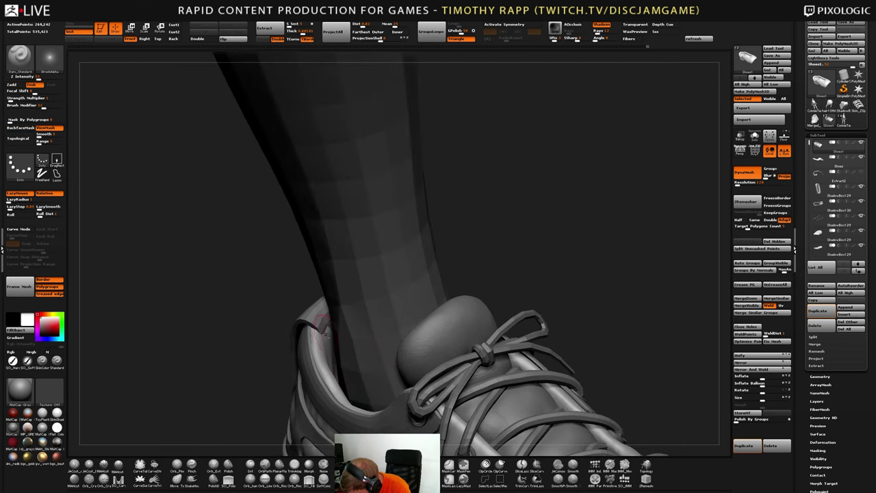
{"action": "left_click_drag", "start_coordinate": [332, 348], "coordinate": [330, 326], "text": "shift"}
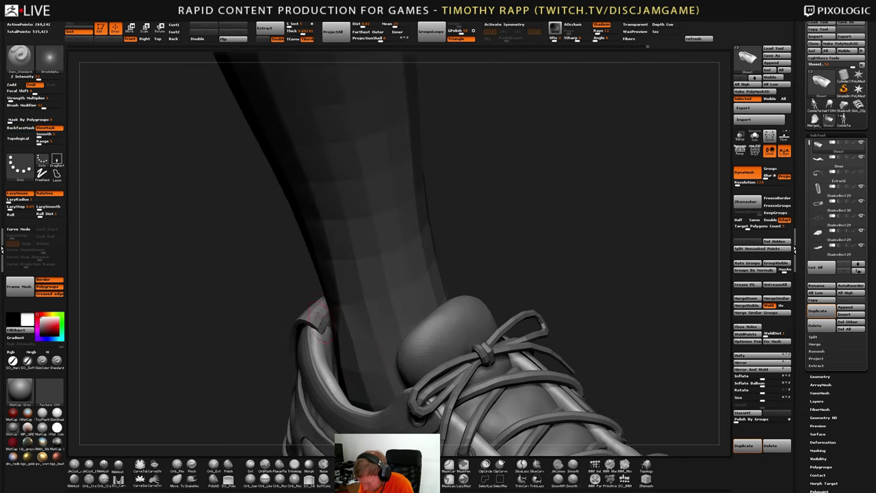
{"action": "mouse_move", "coordinate": [332, 336]}
{"action": "right_mouse_down", "text": "ctrl"}
{"action": "mouse_move", "coordinate": [333, 362]}
{"action": "mouse_move", "coordinate": [332, 325]}
{"action": "right_mouse_up", "text": "ctrl"}
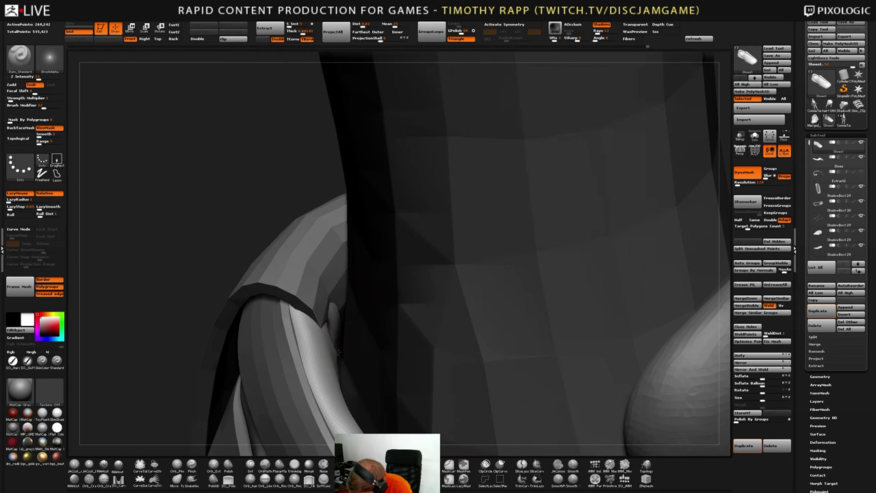
{"action": "left_click_drag", "start_coordinate": [339, 351], "coordinate": [337, 328], "text": "shift"}
{"action": "right_click_drag", "start_coordinate": [343, 325], "coordinate": [331, 333]}
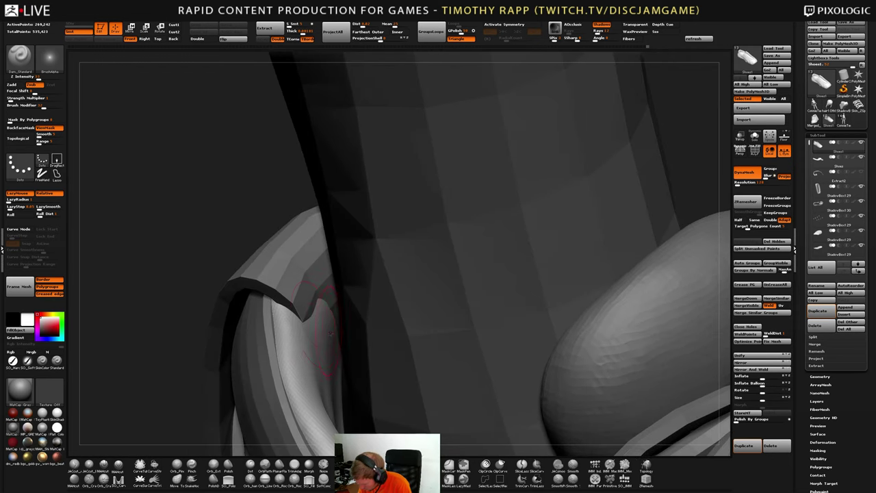
Rework the inner heel lining beneath the heel tab with the ClayBuildup brush
{"action": "key", "text": "b"}
{"action": "key", "text": "c"}
{"action": "key", "text": "b"}
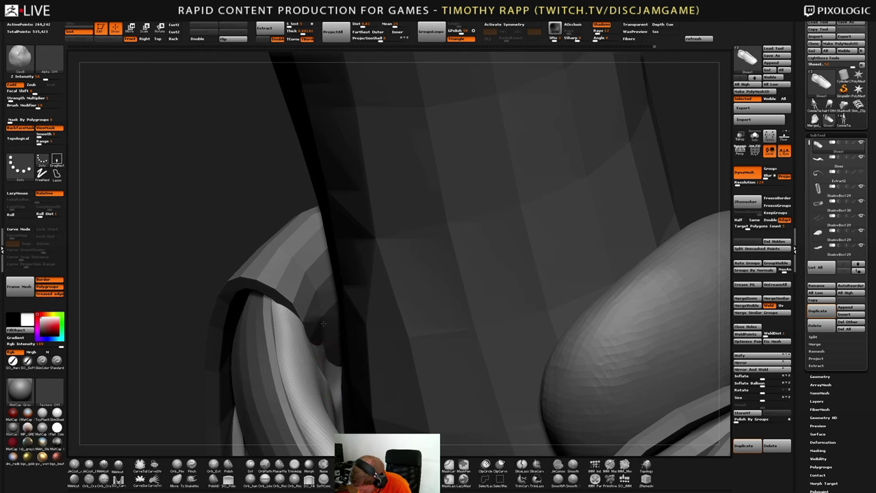
{"action": "right_click_drag", "start_coordinate": [327, 348], "coordinate": [308, 371]}
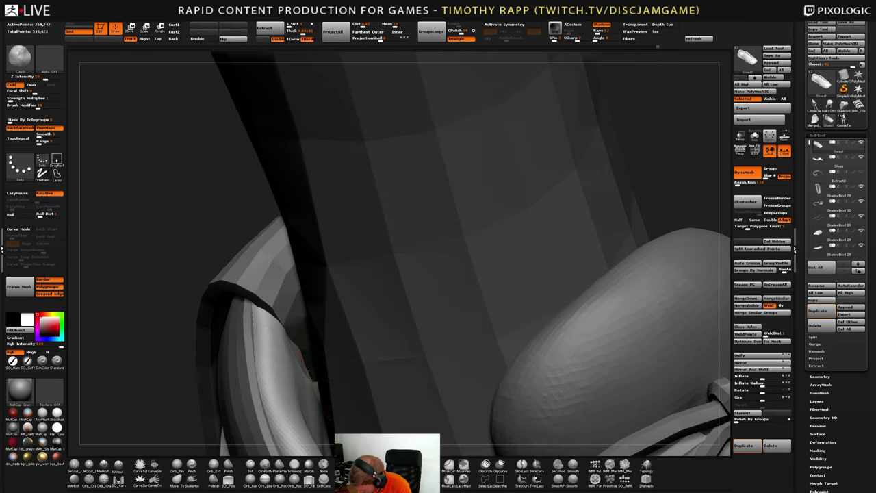
Return to the Dam_Standard brush, smooth the inner heel edge, isolate the fabric upper, and smooth its inside surface
{"action": "key", "text": "shift"}
{"action": "key", "text": "b"}
{"action": "key", "text": "d"}
{"action": "key", "text": "s"}
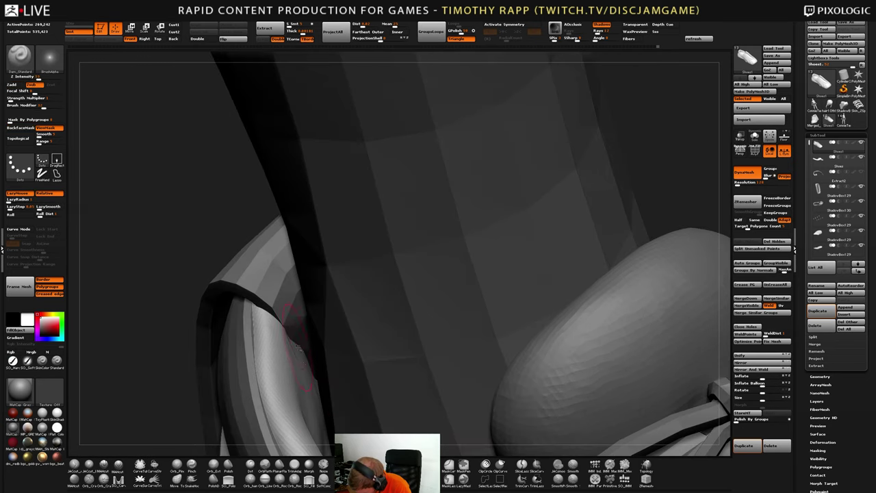
{"action": "left_click_drag", "start_coordinate": [305, 357], "coordinate": [304, 362], "text": "shift"}
{"action": "mouse_move", "coordinate": [304, 361]}
{"action": "right_mouse_down"}
{"action": "mouse_move", "coordinate": [313, 358]}
{"action": "mouse_move", "coordinate": [306, 356]}
{"action": "mouse_move", "coordinate": [309, 373]}
{"action": "mouse_move", "coordinate": [289, 367]}
{"action": "right_mouse_up"}
{"action": "key", "text": "shift+s"}
{"action": "left_click_drag", "start_coordinate": [339, 368], "coordinate": [347, 399], "text": "shift"}
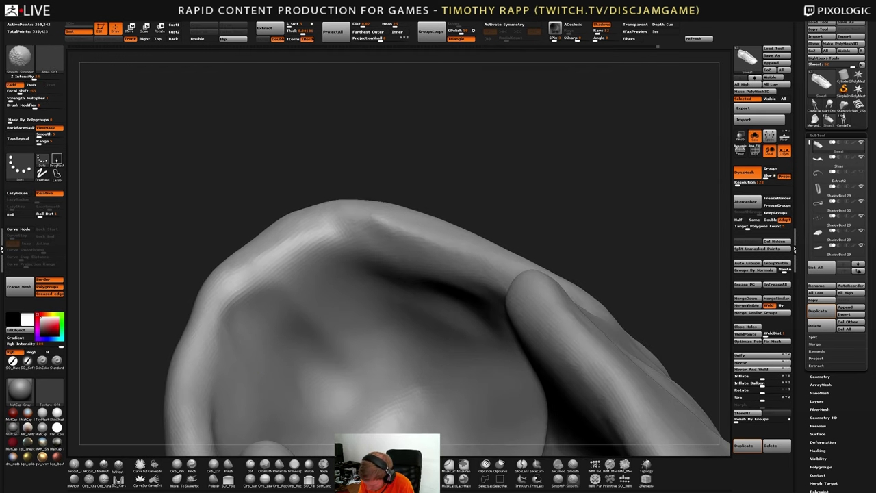
Sculpt the inner heel wall of the fabric upper with ClayBuildup strokes, smooth them, and leave solo mode
{"action": "right_click_drag", "start_coordinate": [256, 358], "coordinate": [253, 356]}
{"action": "key", "text": "b"}
{"action": "key", "text": "c"}
{"action": "key", "text": "b"}
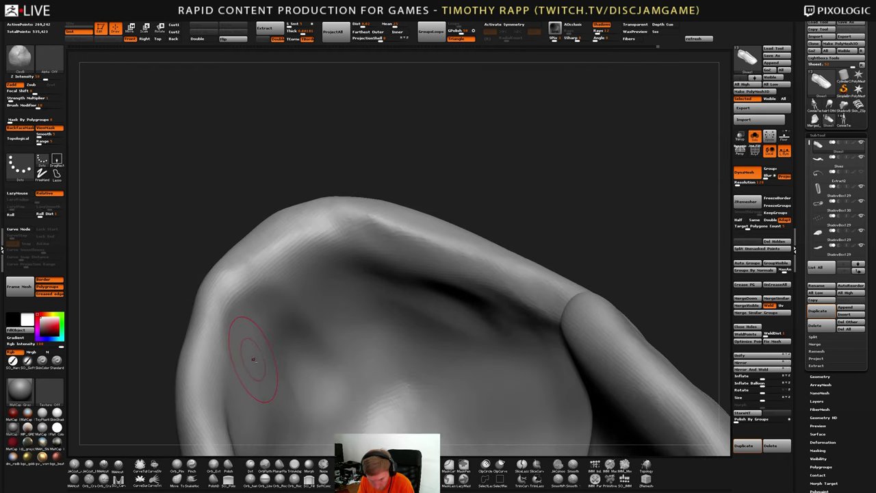
{"action": "left_click_drag", "start_coordinate": [224, 320], "coordinate": [240, 402]}
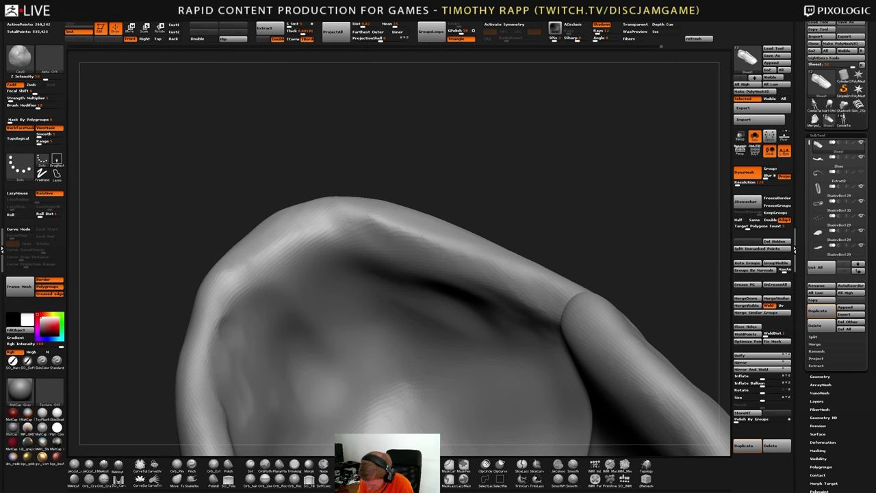
{"action": "mouse_move", "coordinate": [280, 322]}
{"action": "left_mouse_down"}
{"action": "mouse_move", "coordinate": [258, 295]}
{"action": "mouse_move", "coordinate": [291, 284]}
{"action": "mouse_move", "coordinate": [287, 345]}
{"action": "mouse_move", "coordinate": [335, 418]}
{"action": "left_mouse_up"}
{"action": "mouse_move", "coordinate": [335, 404]}
{"action": "right_mouse_down"}
{"action": "mouse_move", "coordinate": [363, 383]}
{"action": "mouse_move", "coordinate": [294, 359]}
{"action": "mouse_move", "coordinate": [359, 373]}
{"action": "mouse_move", "coordinate": [332, 372]}
{"action": "right_mouse_up"}
{"action": "left_click_drag", "start_coordinate": [330, 372], "coordinate": [325, 378], "text": "shift"}
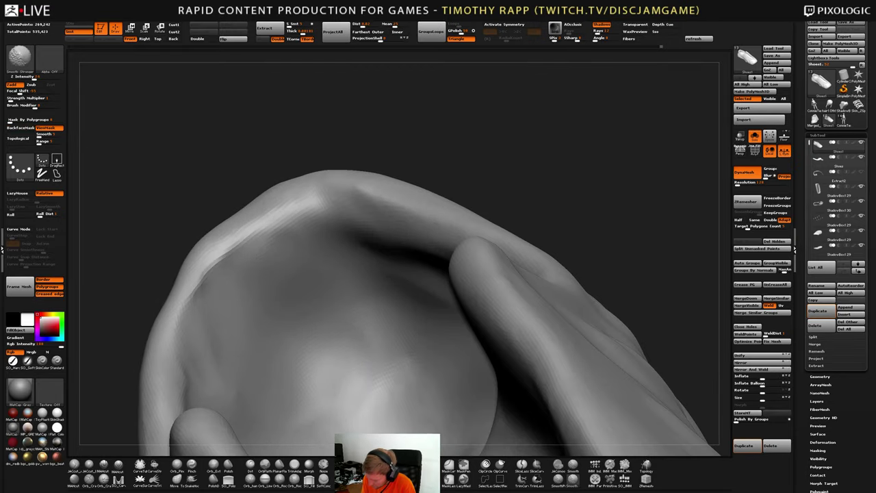
{"action": "mouse_move", "coordinate": [326, 377]}
{"action": "right_mouse_down"}
{"action": "mouse_move", "coordinate": [322, 366]}
{"action": "mouse_move", "coordinate": [356, 339]}
{"action": "right_mouse_up"}
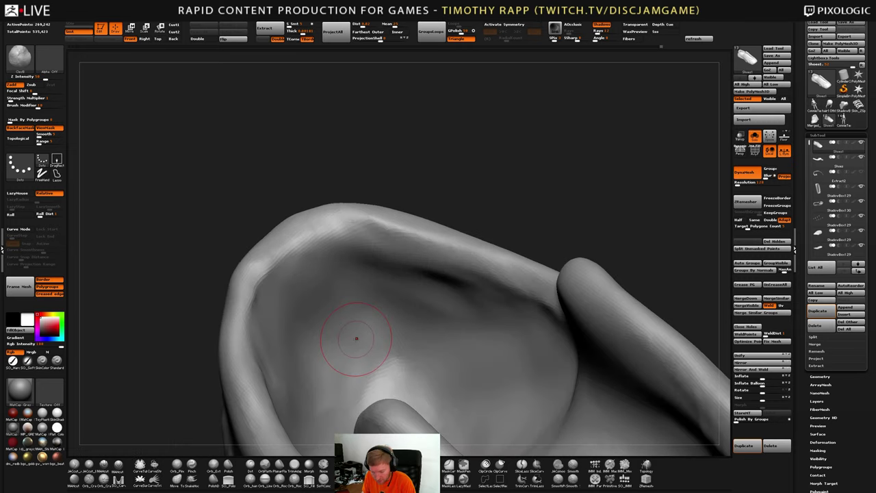
{"action": "key", "text": "alt+s"}
Examine the sneakers on the full character model, then return to the separate shoe model
{"action": "right_click_drag", "start_coordinate": [443, 356], "coordinate": [554, 274]}
{"action": "mouse_move", "coordinate": [369, 390]}
{"action": "right_mouse_down"}
{"action": "mouse_move", "coordinate": [431, 402]}
{"action": "mouse_move", "coordinate": [453, 422]}
{"action": "mouse_move", "coordinate": [436, 427]}
{"action": "mouse_move", "coordinate": [423, 370]}
{"action": "mouse_move", "coordinate": [426, 407]}
{"action": "mouse_move", "coordinate": [438, 390]}
{"action": "mouse_move", "coordinate": [424, 394]}
{"action": "mouse_move", "coordinate": [443, 391]}
{"action": "mouse_move", "coordinate": [454, 365]}
{"action": "mouse_move", "coordinate": [478, 392]}
{"action": "mouse_move", "coordinate": [486, 357]}
{"action": "mouse_move", "coordinate": [524, 333]}
{"action": "right_mouse_up"}
{"action": "mouse_move", "coordinate": [496, 368]}
{"action": "right_mouse_down"}
{"action": "mouse_move", "coordinate": [527, 398]}
{"action": "mouse_move", "coordinate": [513, 421]}
{"action": "mouse_move", "coordinate": [523, 405]}
{"action": "mouse_move", "coordinate": [512, 390]}
{"action": "mouse_move", "coordinate": [438, 415]}
{"action": "mouse_move", "coordinate": [414, 396]}
{"action": "right_mouse_up"}
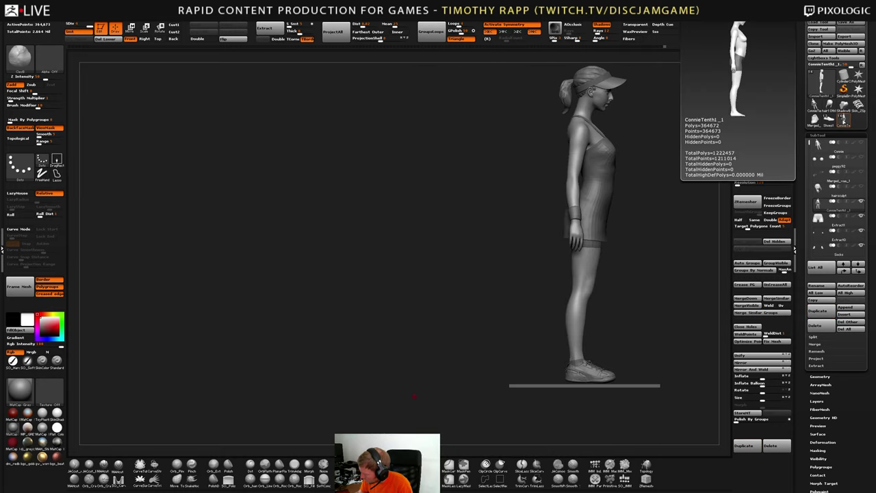
{"action": "right_click_drag", "start_coordinate": [588, 342], "coordinate": [618, 354]}
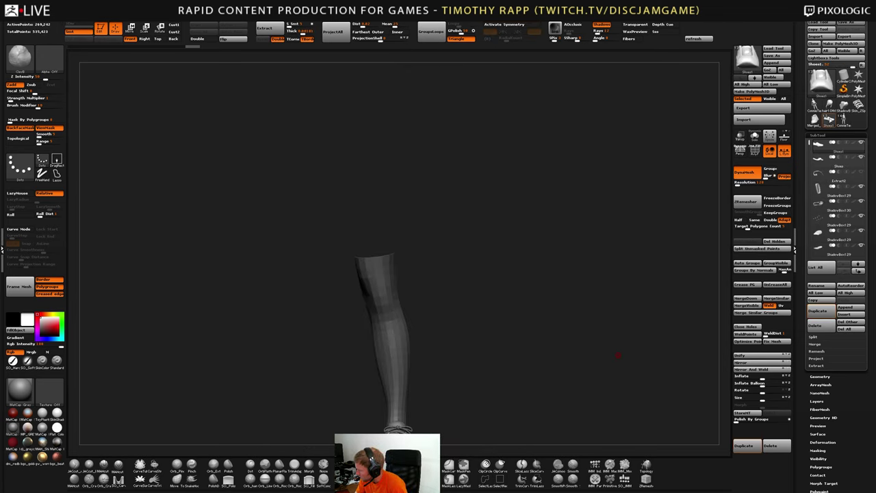
Switch to the Standard brush and soften the fabric wrinkles on the shoe side with three heel windows
{"action": "right_click_drag", "start_coordinate": [466, 418], "coordinate": [494, 370], "text": "alt"}
{"action": "mouse_move", "coordinate": [494, 370]}
{"action": "right_mouse_down"}
{"action": "mouse_move", "coordinate": [534, 366]}
{"action": "mouse_move", "coordinate": [347, 375]}
{"action": "right_mouse_up"}
{"action": "key", "text": "b"}
{"action": "key", "text": "s"}
{"action": "key", "text": "t"}
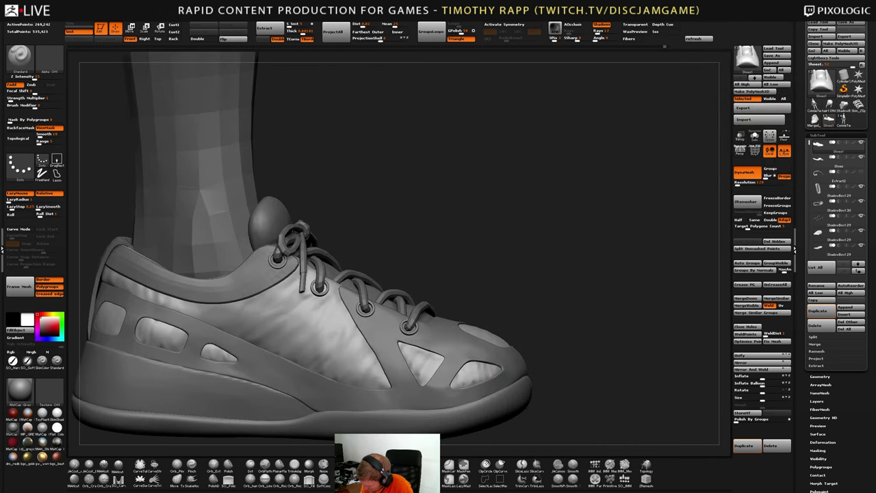
{"action": "mouse_move", "coordinate": [369, 352]}
{"action": "right_mouse_down"}
{"action": "mouse_move", "coordinate": [335, 356]}
{"action": "mouse_move", "coordinate": [355, 366]}
{"action": "right_mouse_up"}
{"action": "left_click_drag", "start_coordinate": [356, 366], "coordinate": [358, 353], "text": "shift"}
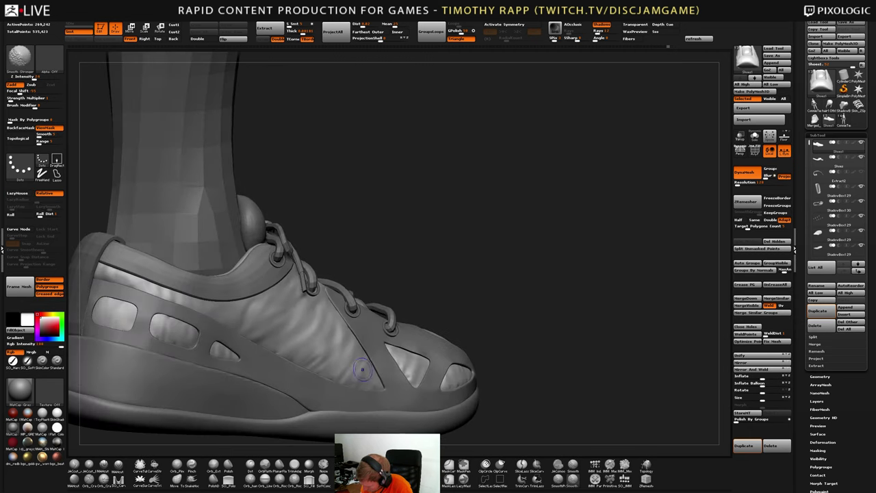
Smooth more wrinkles across the large fabric panel and inside the triangular toe window on the three-window side
{"action": "mouse_move", "coordinate": [362, 370]}
{"action": "right_mouse_down"}
{"action": "mouse_move", "coordinate": [345, 363]}
{"action": "mouse_move", "coordinate": [384, 350]}
{"action": "mouse_move", "coordinate": [350, 360]}
{"action": "mouse_move", "coordinate": [370, 364]}
{"action": "right_mouse_up"}
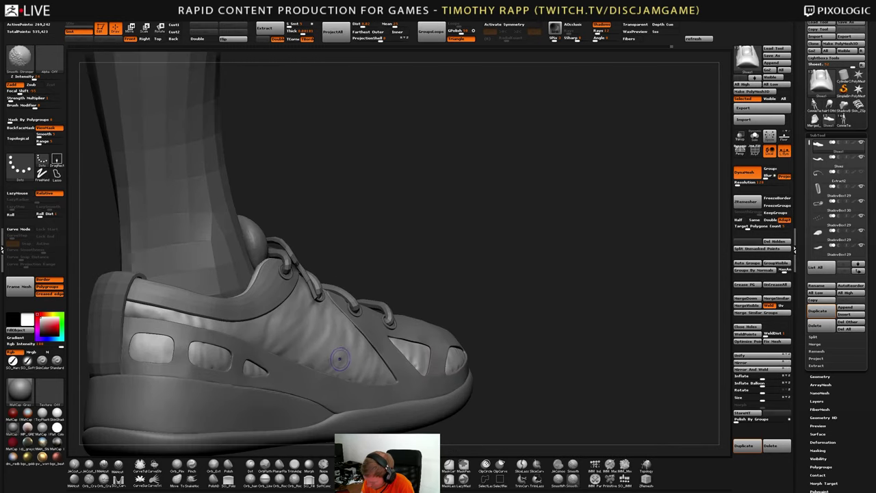
{"action": "left_click_drag", "start_coordinate": [336, 356], "coordinate": [363, 349], "text": "shift"}
{"action": "right_click_drag", "start_coordinate": [372, 347], "coordinate": [391, 368], "text": "alt"}
{"action": "mouse_move", "coordinate": [323, 356]}
{"action": "right_mouse_down"}
{"action": "mouse_move", "coordinate": [304, 346]}
{"action": "mouse_move", "coordinate": [294, 363]}
{"action": "mouse_move", "coordinate": [256, 363]}
{"action": "mouse_move", "coordinate": [290, 338]}
{"action": "mouse_move", "coordinate": [262, 383]}
{"action": "mouse_move", "coordinate": [250, 370]}
{"action": "right_mouse_up"}
{"action": "key", "text": "shift"}
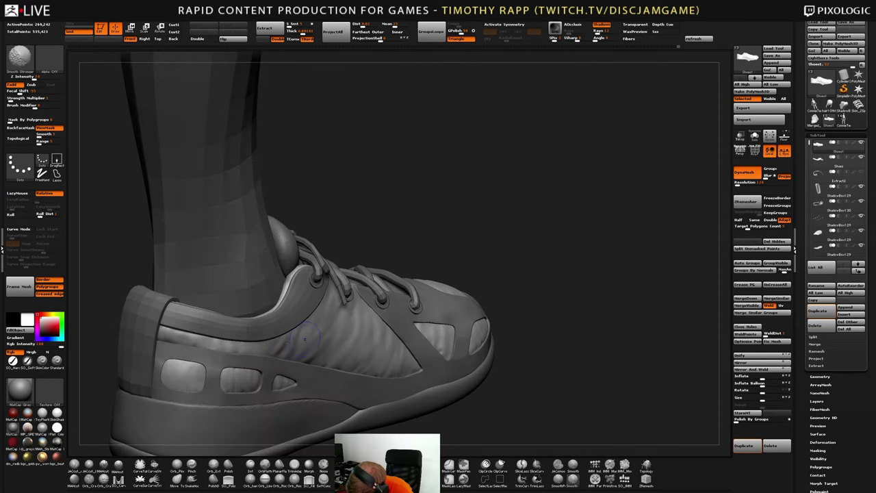
{"action": "right_click_drag", "start_coordinate": [304, 338], "coordinate": [276, 344]}
{"action": "key", "text": "shift"}
{"action": "right_click_drag", "start_coordinate": [454, 411], "coordinate": [458, 362], "text": "alt"}
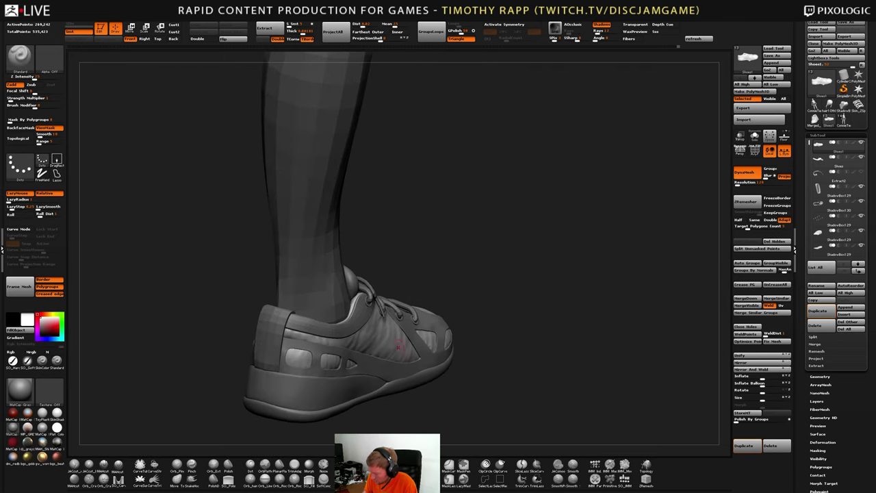
{"action": "left_click_drag", "start_coordinate": [373, 338], "coordinate": [370, 347], "text": "shift"}
{"action": "left_click_drag", "start_coordinate": [431, 346], "coordinate": [434, 337], "text": "shift"}
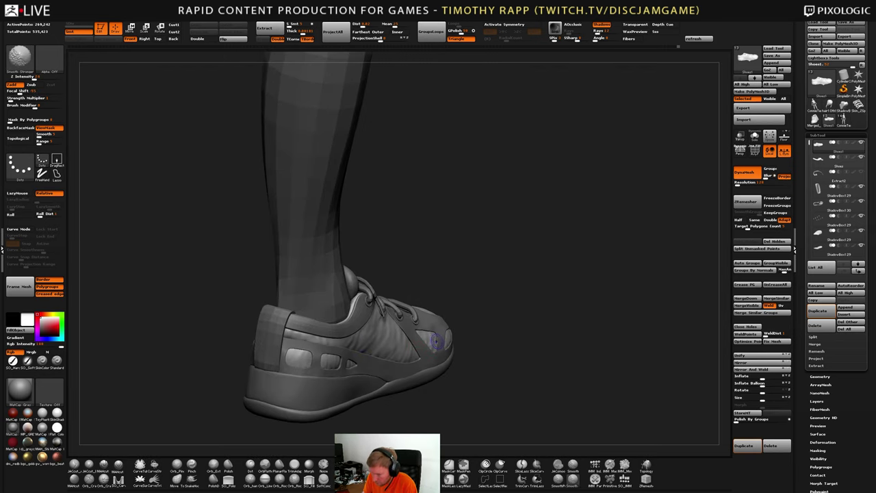
Test the regular Smooth brush on the opposite side's fabric, then set Smooth Stronger as the smoothing brush
{"action": "mouse_move", "coordinate": [435, 342]}
{"action": "right_mouse_down"}
{"action": "mouse_move", "coordinate": [530, 349]}
{"action": "mouse_move", "coordinate": [540, 337]}
{"action": "right_mouse_up"}
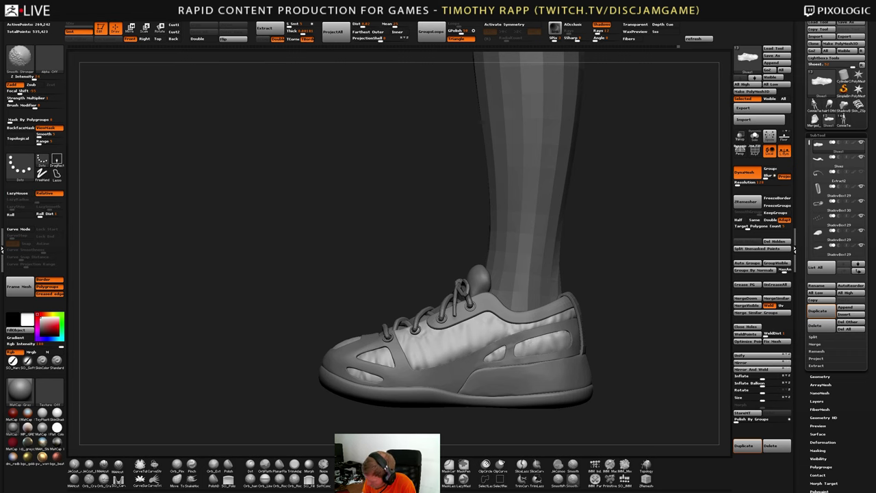
{"action": "mouse_move", "coordinate": [434, 358]}
{"action": "right_mouse_down", "text": "alt"}
{"action": "mouse_move", "coordinate": [441, 417]}
{"action": "mouse_move", "coordinate": [465, 422]}
{"action": "right_mouse_up", "text": "alt"}
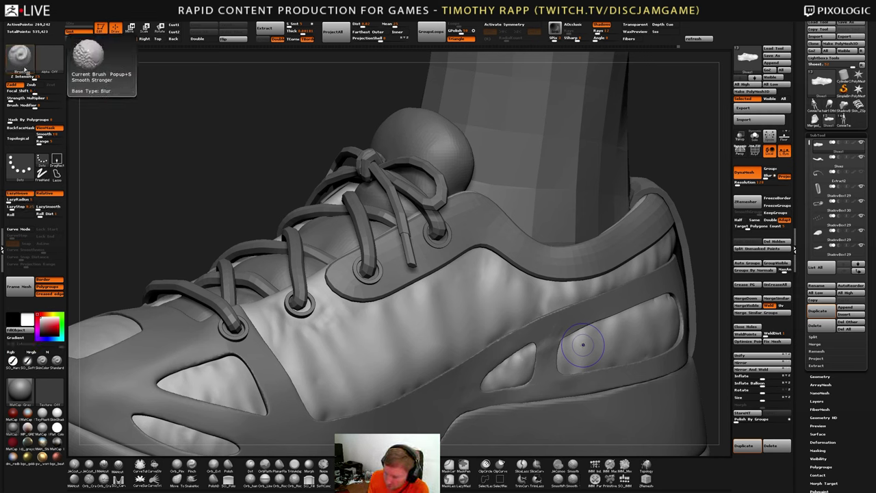
{"action": "key", "text": "shift"}
{"action": "key", "text": "shift"}
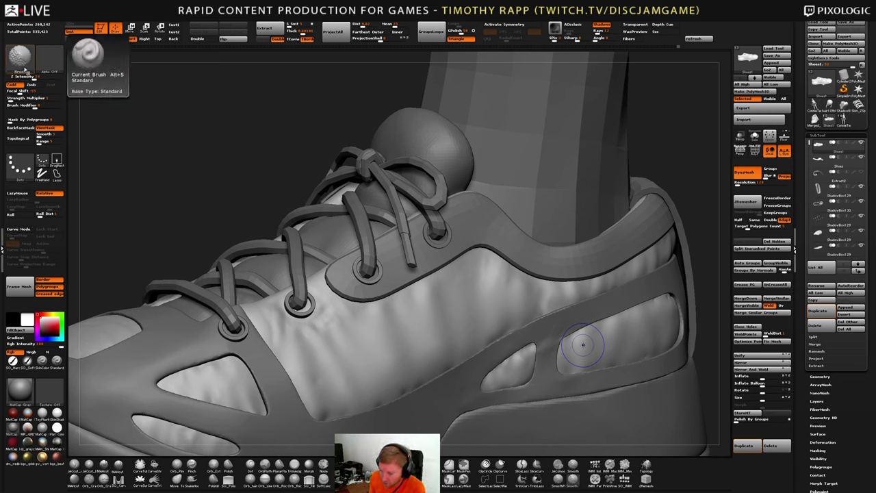
{"action": "key", "text": "shift"}
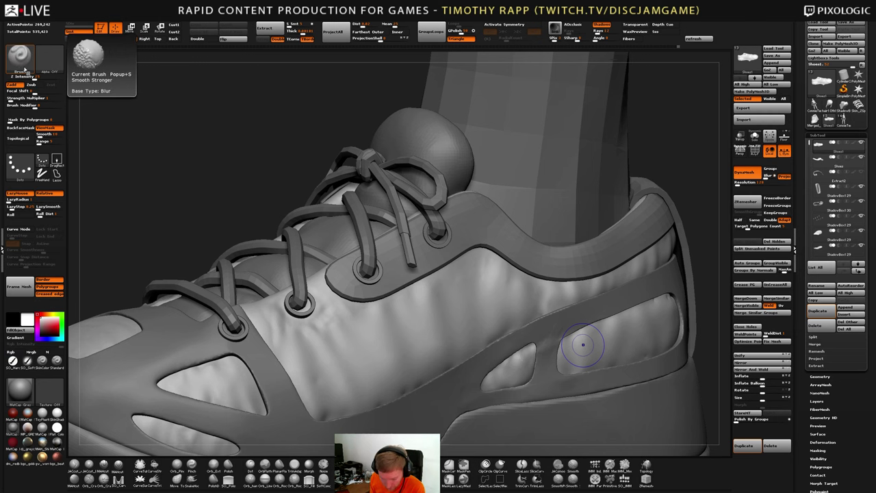
{"action": "key", "text": "b"}
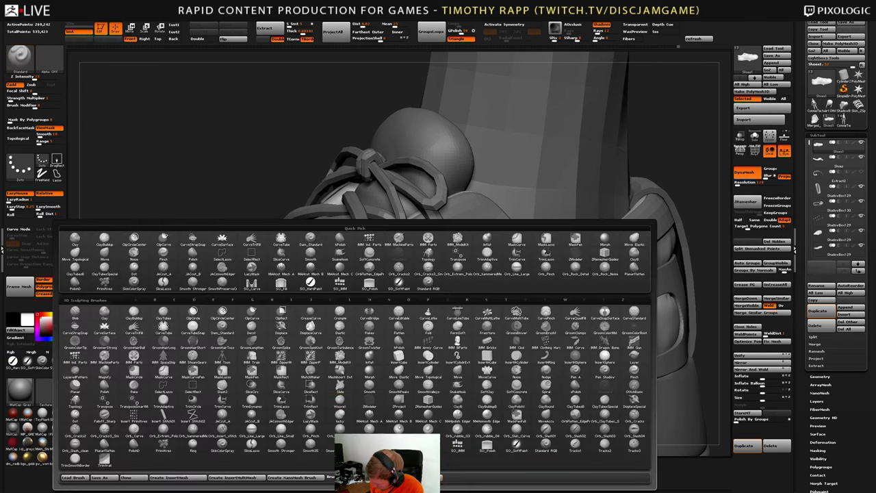
{"action": "left_click", "coordinate": [369, 385]}
{"action": "key", "text": "shift"}
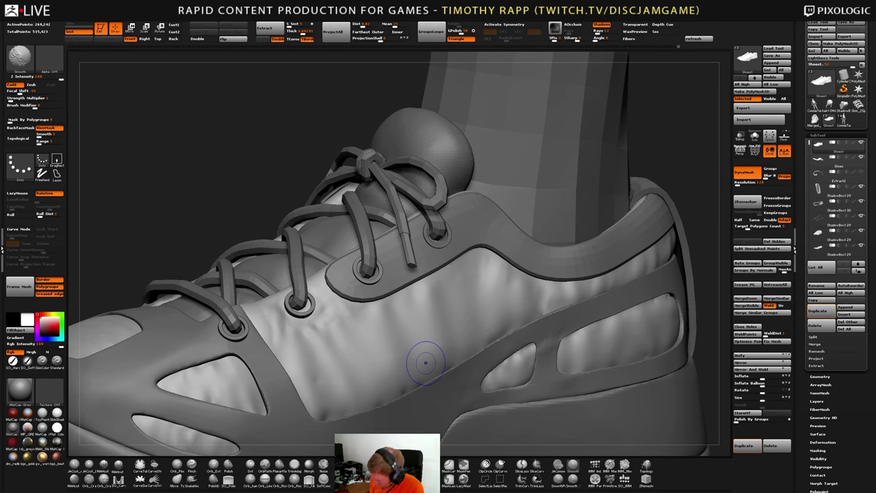
{"action": "mouse_move", "coordinate": [426, 363]}
{"action": "left_mouse_down", "text": "shift"}
{"action": "mouse_move", "coordinate": [418, 369]}
{"action": "mouse_move", "coordinate": [424, 363]}
{"action": "left_mouse_up", "text": "shift"}
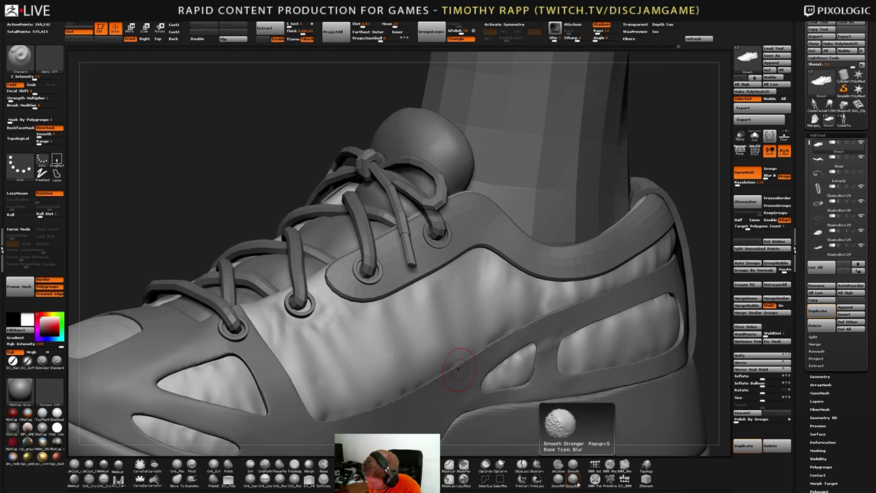
{"action": "left_click", "coordinate": [577, 483]}
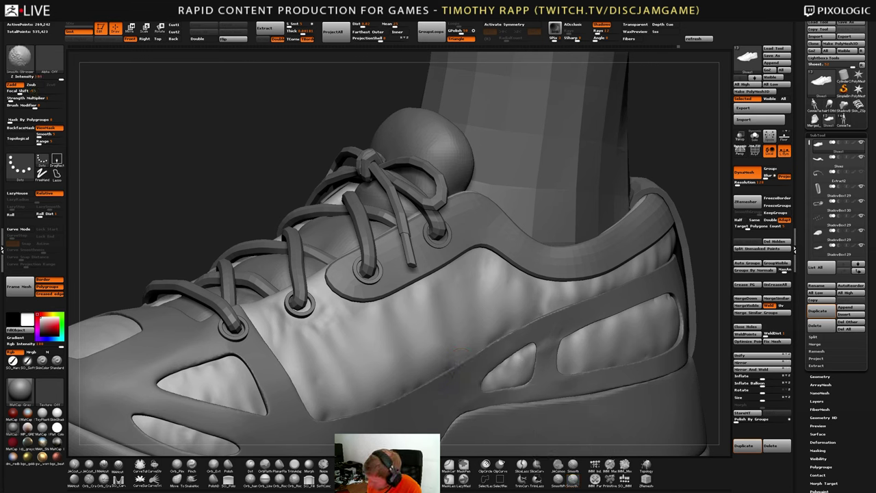
Flatten the wrinkles of the large side panel and the long heel window with Smooth Stronger
{"action": "left_click_drag", "start_coordinate": [460, 349], "coordinate": [596, 285], "text": "shift"}
{"action": "mouse_move", "coordinate": [517, 355]}
{"action": "left_mouse_down", "text": "shift"}
{"action": "mouse_move", "coordinate": [459, 350]}
{"action": "mouse_move", "coordinate": [324, 415]}
{"action": "mouse_move", "coordinate": [316, 336]}
{"action": "mouse_move", "coordinate": [279, 320]}
{"action": "mouse_move", "coordinate": [313, 409]}
{"action": "left_mouse_up", "text": "shift"}
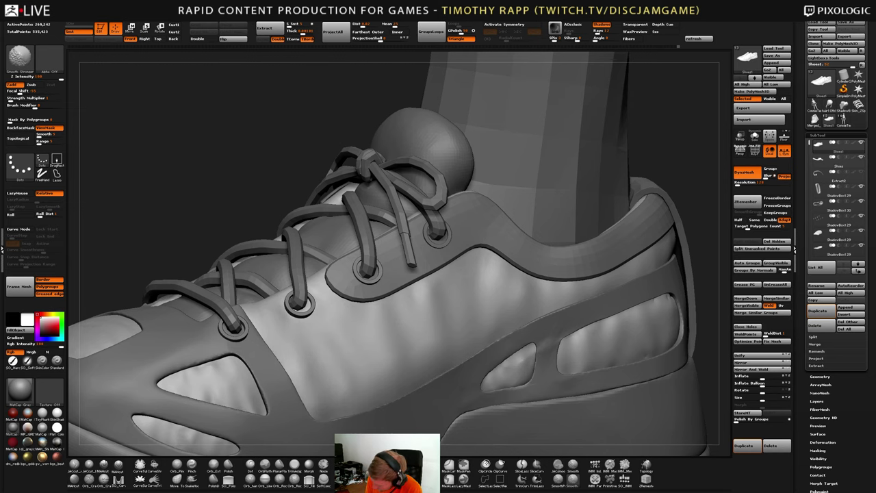
{"action": "mouse_move", "coordinate": [618, 313]}
{"action": "right_mouse_down", "text": "alt"}
{"action": "mouse_move", "coordinate": [581, 316]}
{"action": "mouse_move", "coordinate": [471, 381]}
{"action": "mouse_move", "coordinate": [451, 370]}
{"action": "mouse_move", "coordinate": [385, 397]}
{"action": "right_mouse_up", "text": "alt"}
{"action": "left_click_drag", "start_coordinate": [477, 375], "coordinate": [485, 371], "text": "shift"}
{"action": "right_click_drag", "start_coordinate": [508, 368], "coordinate": [528, 378], "text": "ctrl"}
{"action": "left_click_drag", "start_coordinate": [510, 377], "coordinate": [493, 371], "text": "shift"}
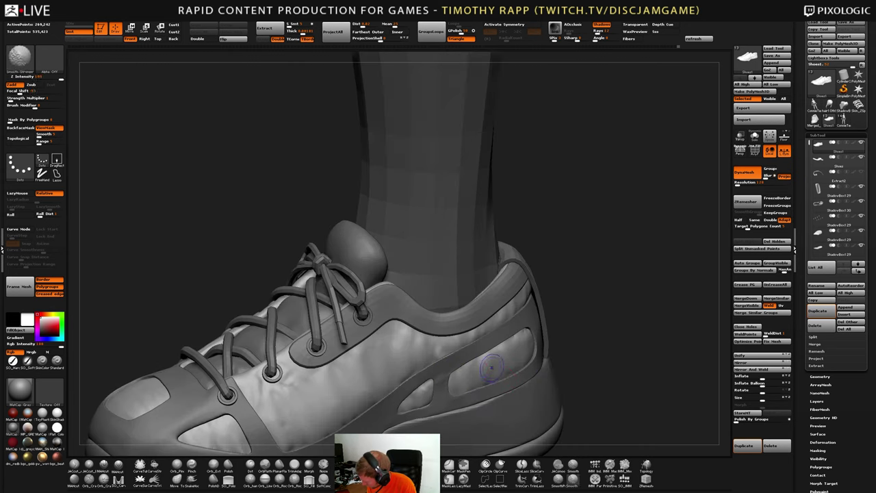
Smooth the fabric beneath the collar and across the large panel on the three-window side with Smooth Stronger
{"action": "right_click_drag", "start_coordinate": [493, 372], "coordinate": [459, 374]}
{"action": "left_click_drag", "start_coordinate": [459, 373], "coordinate": [402, 342], "text": "shift"}
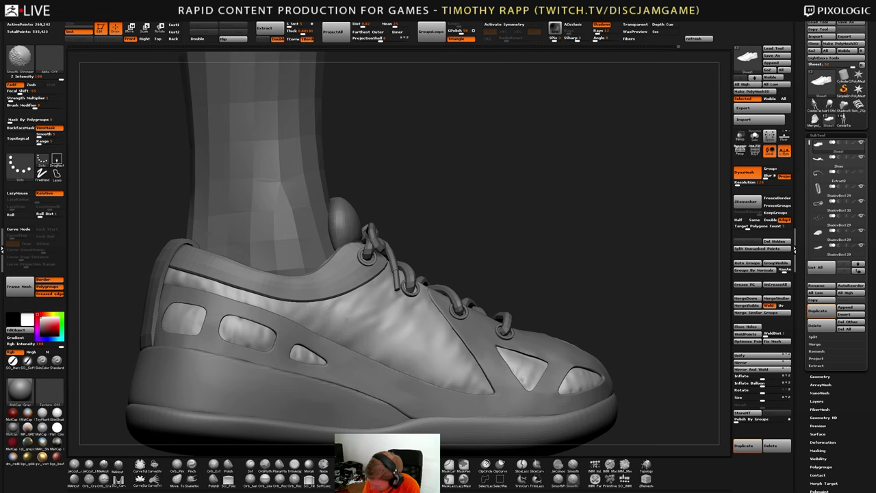
{"action": "left_click_drag", "start_coordinate": [333, 304], "coordinate": [391, 321], "text": "shift"}
{"action": "right_click_drag", "start_coordinate": [496, 391], "coordinate": [459, 390]}
{"action": "mouse_move", "coordinate": [458, 390]}
{"action": "right_mouse_down", "text": "ctrl"}
{"action": "mouse_move", "coordinate": [448, 376]}
{"action": "mouse_move", "coordinate": [427, 391]}
{"action": "mouse_move", "coordinate": [505, 373]}
{"action": "right_mouse_up", "text": "ctrl"}
{"action": "left_click_drag", "start_coordinate": [498, 365], "coordinate": [504, 370], "text": "shift"}
{"action": "right_click_drag", "start_coordinate": [504, 373], "coordinate": [455, 373]}
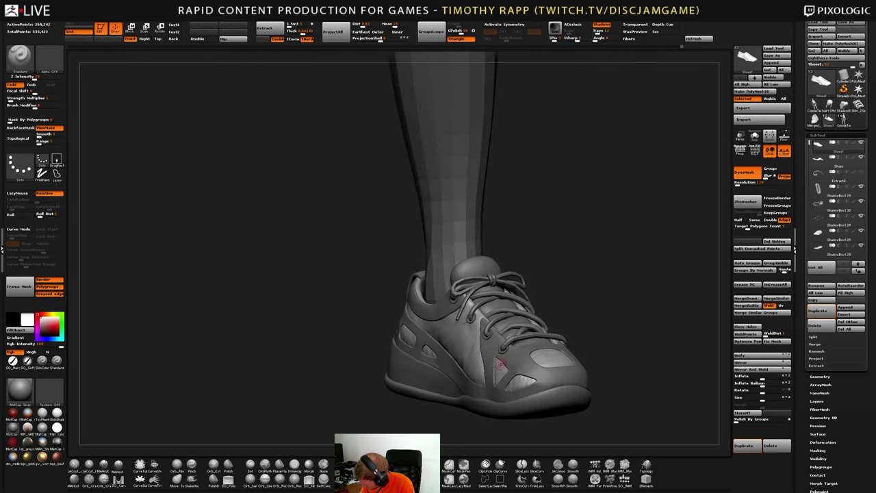
Soften the wrinkles in the fabric of the side toe windows
{"action": "left_click_drag", "start_coordinate": [500, 365], "coordinate": [502, 369], "text": "shift"}
{"action": "right_click_drag", "start_coordinate": [502, 369], "coordinate": [522, 373]}
{"action": "left_click_drag", "start_coordinate": [505, 374], "coordinate": [509, 377], "text": "shift"}
{"action": "mouse_move", "coordinate": [509, 377]}
{"action": "right_mouse_down"}
{"action": "mouse_move", "coordinate": [527, 369]}
{"action": "mouse_move", "coordinate": [528, 379]}
{"action": "right_mouse_up"}
{"action": "left_click_drag", "start_coordinate": [527, 382], "coordinate": [524, 385], "text": "shift"}
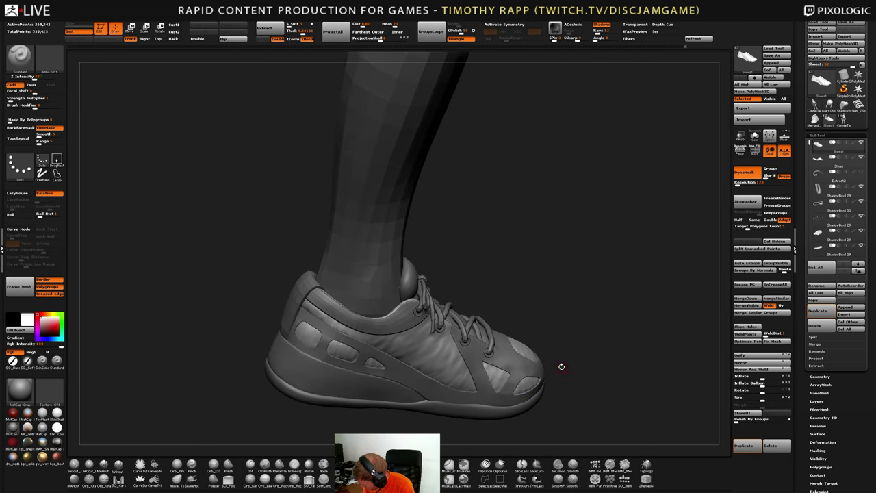
Smooth the narrow fabric strip below the collar towards the heel on the three-window side
{"action": "right_click_drag", "start_coordinate": [351, 343], "coordinate": [329, 342]}
{"action": "left_click_drag", "start_coordinate": [327, 344], "coordinate": [365, 340], "text": "shift"}
{"action": "right_click_drag", "start_coordinate": [360, 335], "coordinate": [332, 317]}
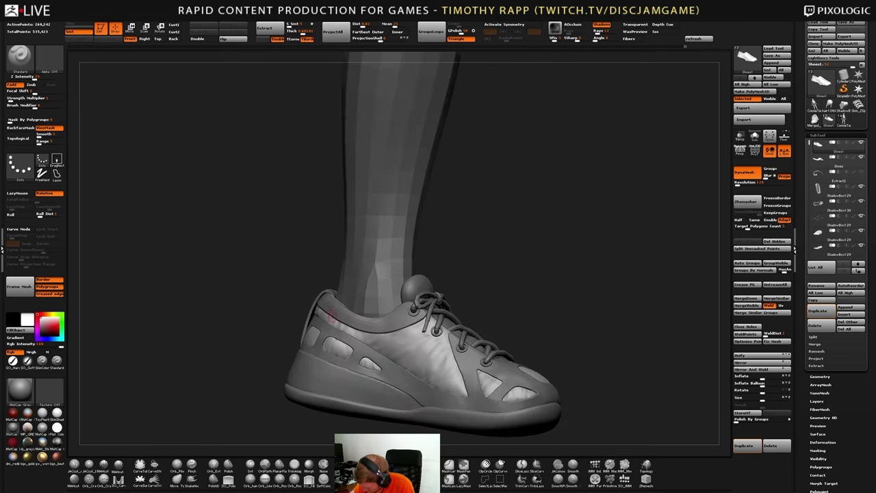
{"action": "left_click_drag", "start_coordinate": [332, 316], "coordinate": [322, 313], "text": "shift"}
{"action": "mouse_move", "coordinate": [322, 314]}
{"action": "right_mouse_down"}
{"action": "mouse_move", "coordinate": [331, 316]}
{"action": "mouse_move", "coordinate": [308, 316]}
{"action": "right_mouse_up"}
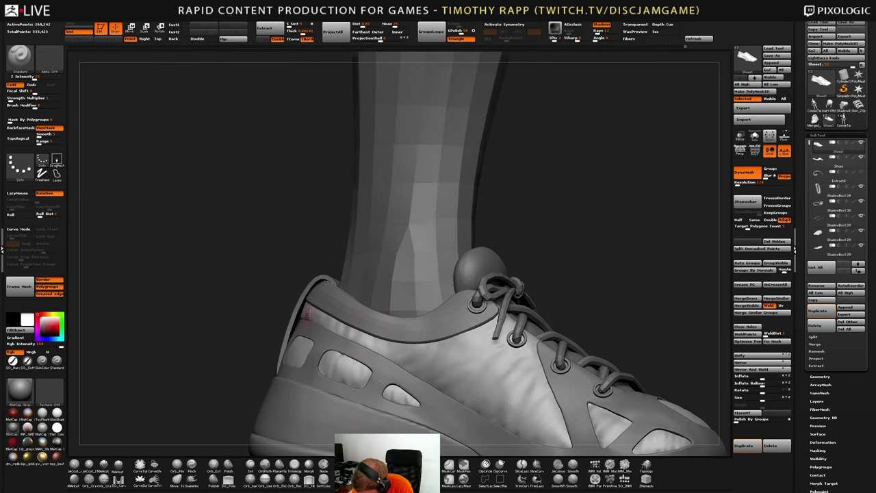
{"action": "left_click_drag", "start_coordinate": [307, 314], "coordinate": [315, 312], "text": "shift"}
{"action": "right_click_drag", "start_coordinate": [316, 312], "coordinate": [303, 309]}
{"action": "left_click_drag", "start_coordinate": [303, 308], "coordinate": [307, 310], "text": "shift"}
{"action": "mouse_move", "coordinate": [307, 309]}
{"action": "right_mouse_down"}
{"action": "mouse_move", "coordinate": [284, 301]}
{"action": "mouse_move", "coordinate": [293, 271]}
{"action": "right_mouse_up"}
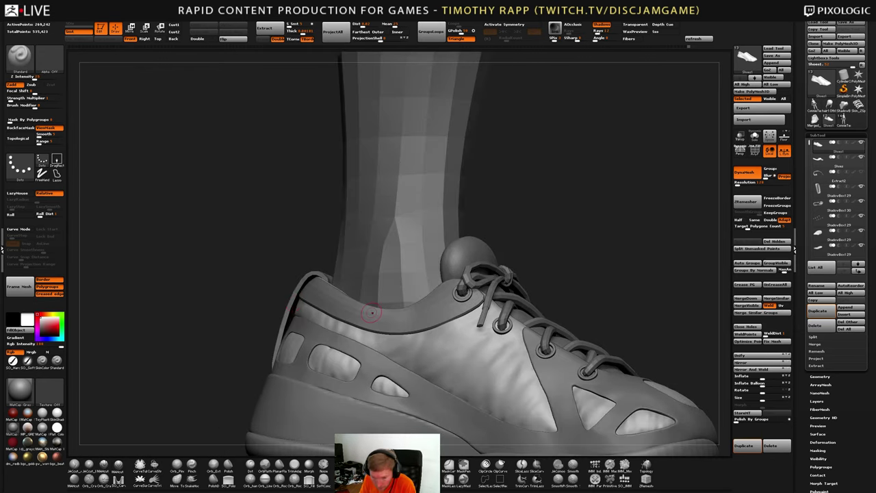
Examine the smoothed shoe from both sides and check the polygon display of the windowed overlay and the collar
{"action": "mouse_move", "coordinate": [371, 312]}
{"action": "right_mouse_down"}
{"action": "mouse_move", "coordinate": [401, 314]}
{"action": "mouse_move", "coordinate": [388, 320]}
{"action": "mouse_move", "coordinate": [483, 362]}
{"action": "mouse_move", "coordinate": [438, 361]}
{"action": "mouse_move", "coordinate": [465, 370]}
{"action": "mouse_move", "coordinate": [504, 354]}
{"action": "right_mouse_up"}
{"action": "right_click_drag", "start_coordinate": [428, 337], "coordinate": [522, 336]}
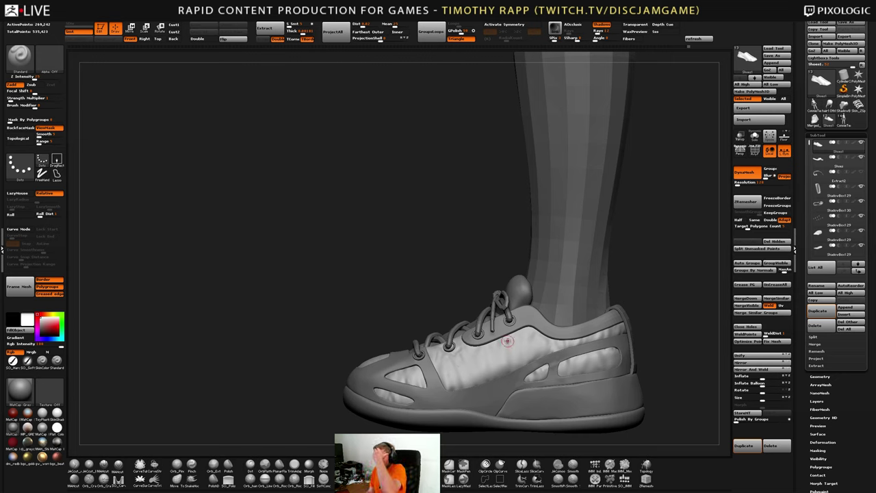
{"action": "right_click_drag", "start_coordinate": [509, 341], "coordinate": [492, 354]}
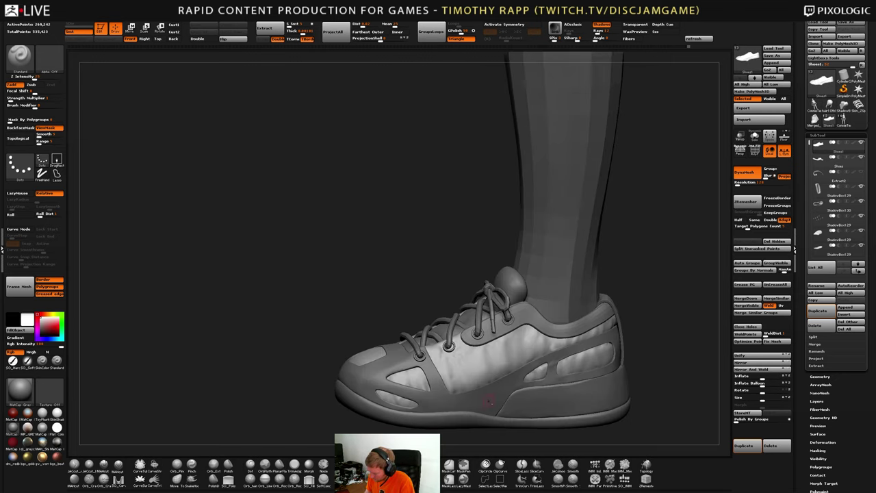
{"action": "key", "text": "shift+f"}
{"action": "key", "text": "shift+f"}
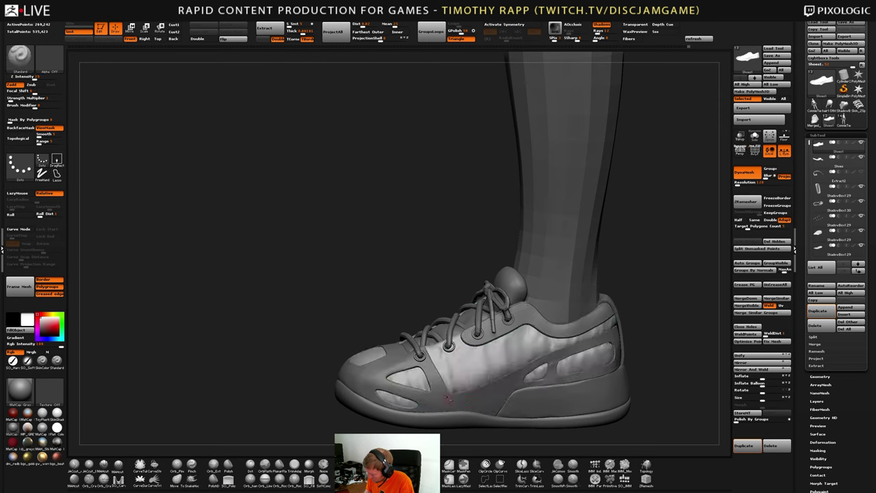
{"action": "left_click", "coordinate": [378, 377], "text": "alt"}
{"action": "key", "text": "shift+f"}
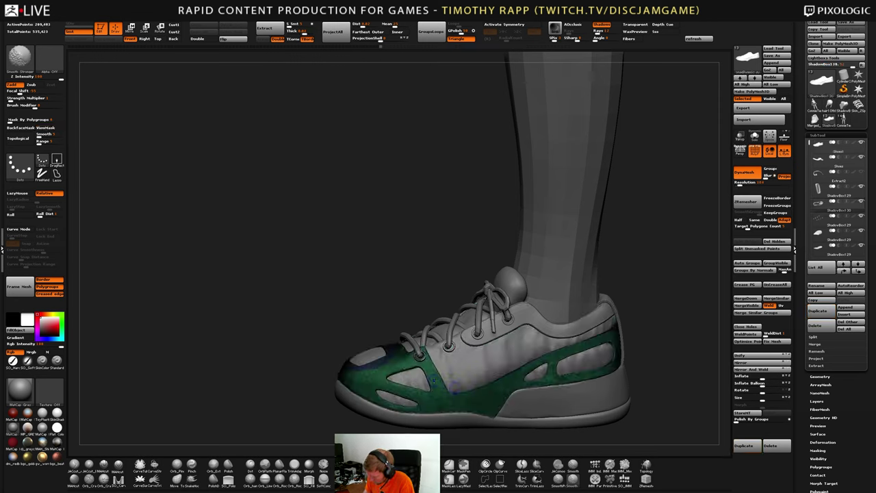
{"action": "right_click_drag", "start_coordinate": [378, 377], "coordinate": [446, 401]}
{"action": "key", "text": "shift+f"}
{"action": "right_click_drag", "start_coordinate": [565, 403], "coordinate": [499, 379]}
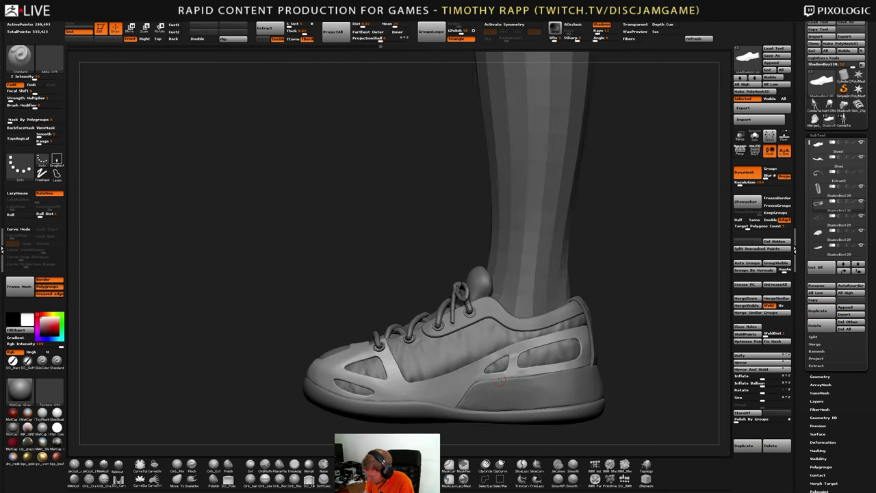
{"action": "left_click", "coordinate": [545, 319], "text": "alt"}
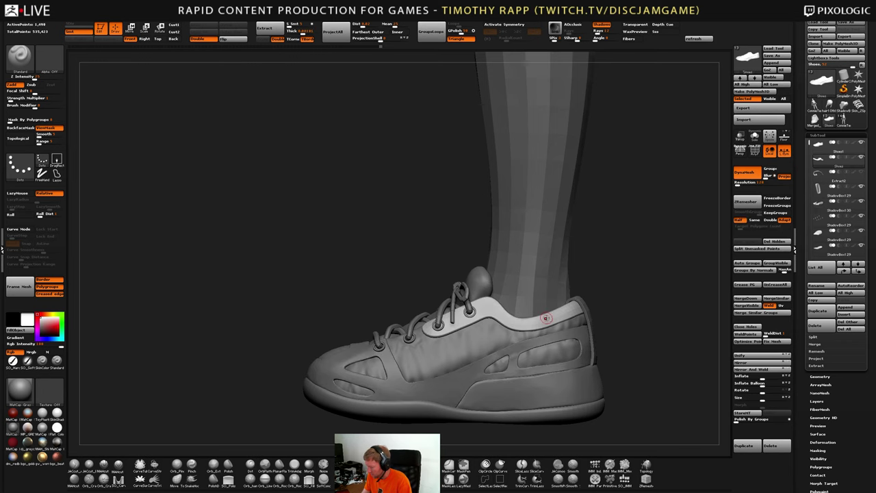
{"action": "key", "text": "shift+f"}
{"action": "key", "text": "shift+f"}
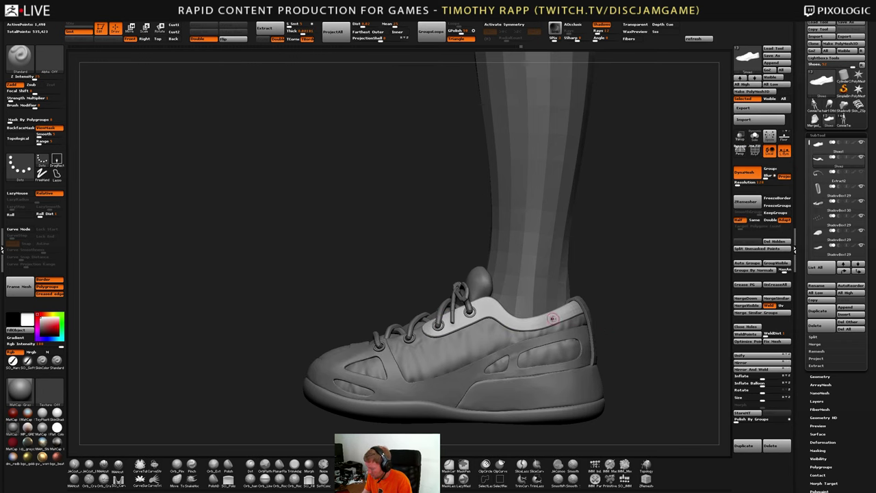
Select the windowed overlay around the heel openings and switch to the Move brush
{"action": "right_click_drag", "start_coordinate": [553, 318], "coordinate": [562, 362], "text": "ctrl"}
{"action": "right_click_drag", "start_coordinate": [562, 362], "coordinate": [545, 315], "text": "ctrl"}
{"action": "left_click", "coordinate": [491, 369], "text": "alt"}
{"action": "left_click_drag", "start_coordinate": [550, 306], "coordinate": [545, 321], "text": "alt"}
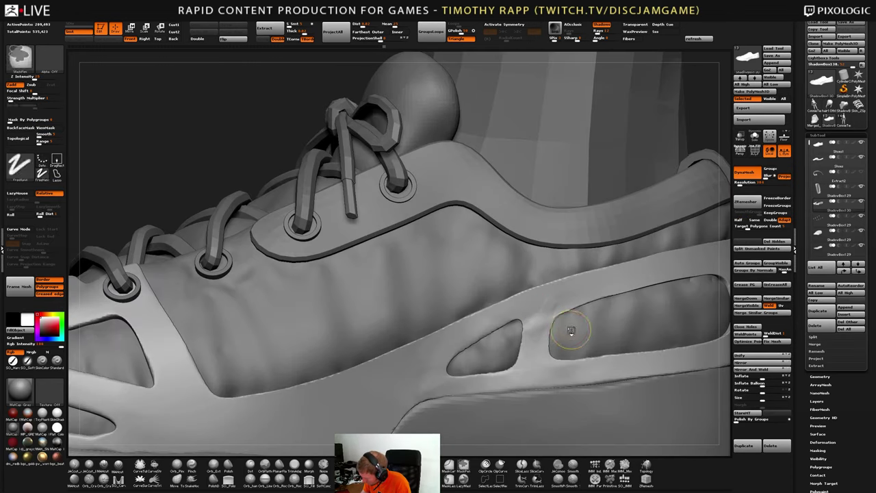
{"action": "key", "text": "b"}
{"action": "key", "text": "m"}
{"action": "key", "text": "v"}
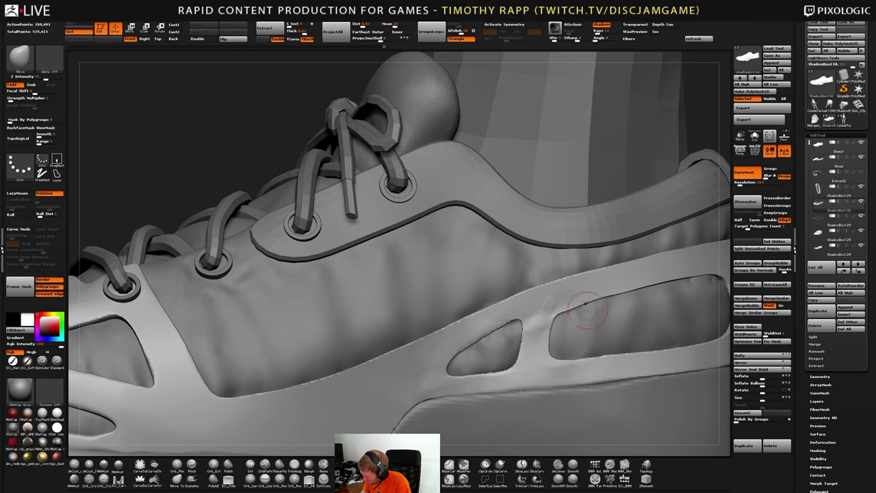
{"action": "mouse_move", "coordinate": [582, 310]}
{"action": "right_mouse_down"}
{"action": "mouse_move", "coordinate": [564, 315]}
{"action": "mouse_move", "coordinate": [558, 291]}
{"action": "right_mouse_up"}
{"action": "right_click_drag", "start_coordinate": [558, 335], "coordinate": [571, 348]}
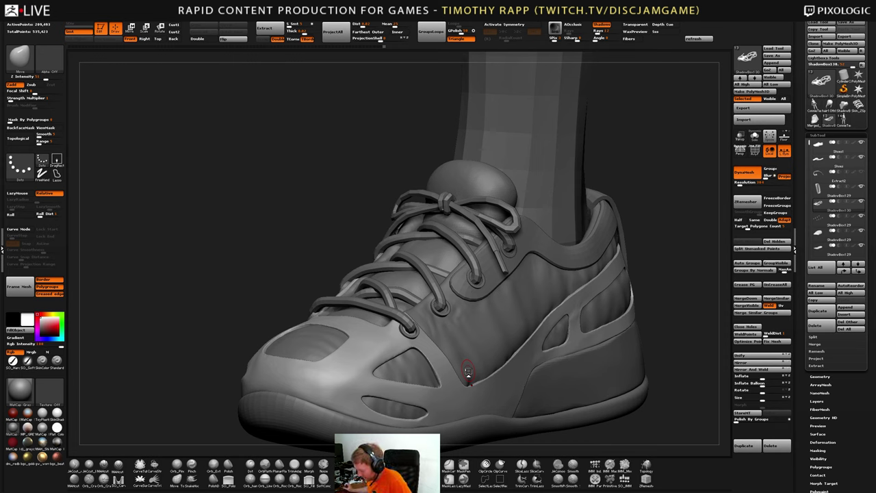
Select the lower sole piece and check its polygon wireframe
{"action": "right_click_drag", "start_coordinate": [468, 371], "coordinate": [521, 375]}
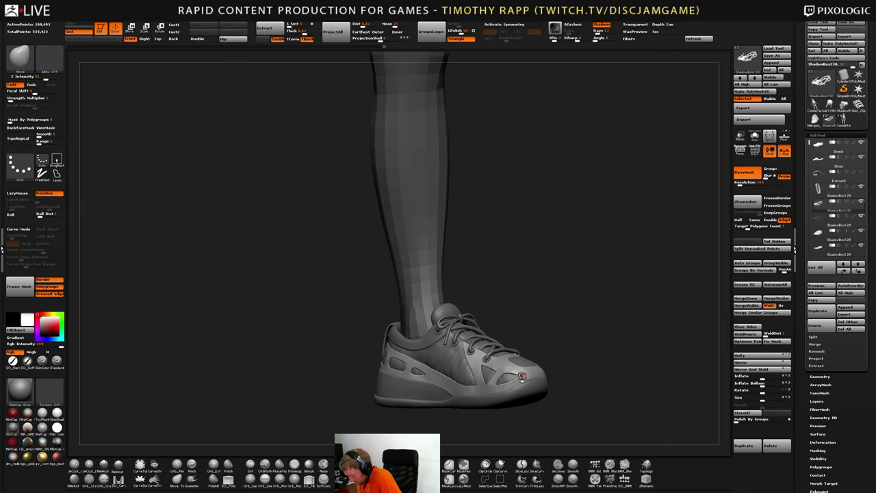
{"action": "right_click_drag", "start_coordinate": [520, 375], "coordinate": [548, 389]}
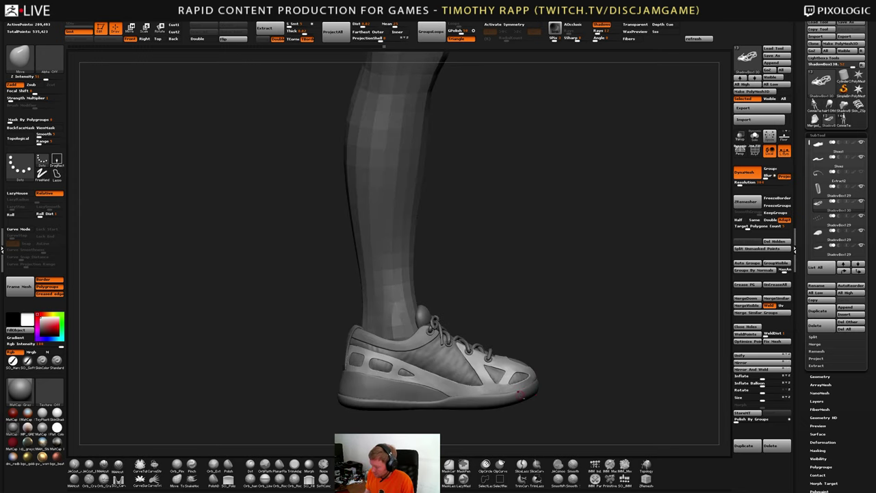
{"action": "left_click", "coordinate": [526, 395], "text": "alt"}
{"action": "key", "text": "shift+f"}
{"action": "key", "text": "shift+f"}
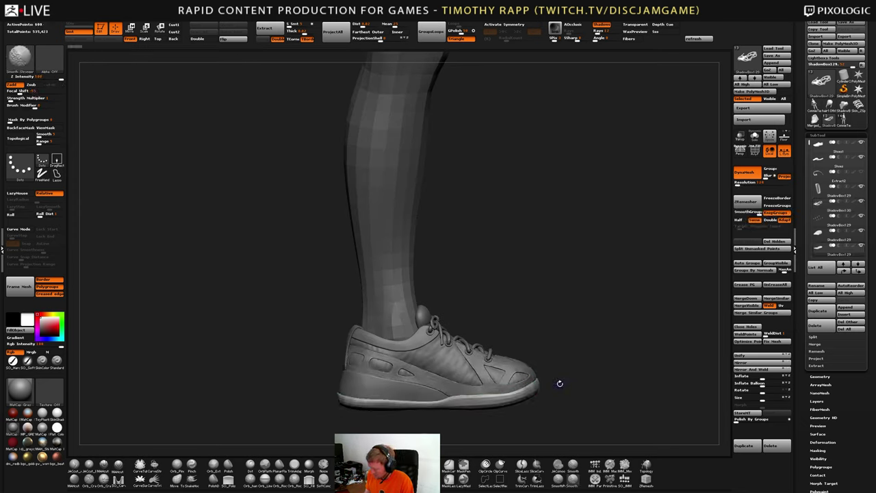
Save the current sneaker project
{"action": "mouse_move", "coordinate": [508, 395]}
{"action": "right_mouse_down"}
{"action": "mouse_move", "coordinate": [547, 405]}
{"action": "mouse_move", "coordinate": [521, 395]}
{"action": "right_mouse_up"}
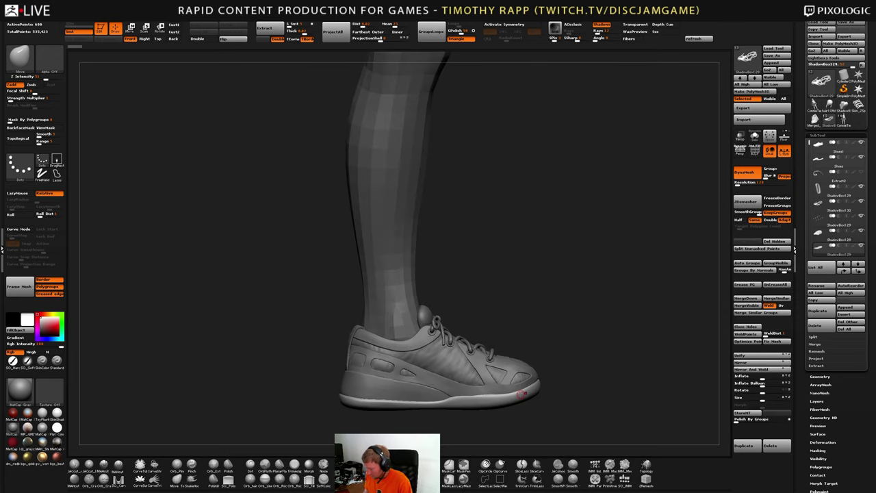
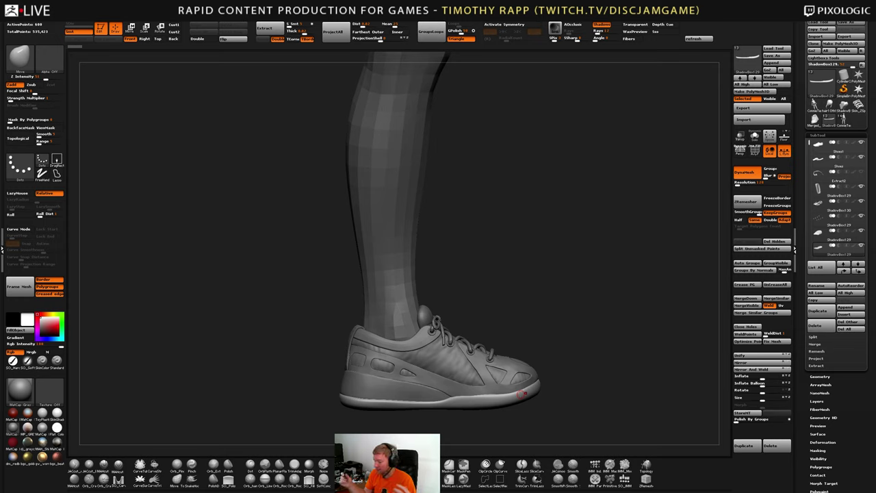
{"action": "key", "text": "ctrl+s"}
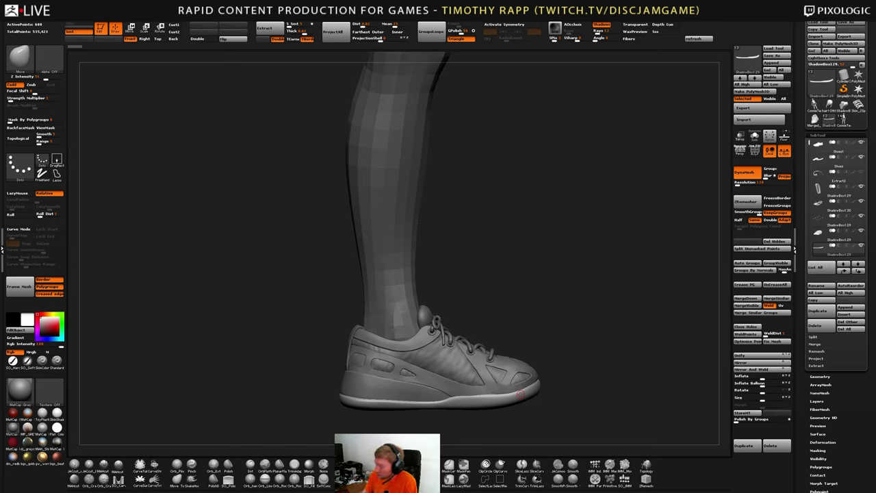
{"action": "left_click_drag", "start_coordinate": [462, 336], "coordinate": [535, 373]}
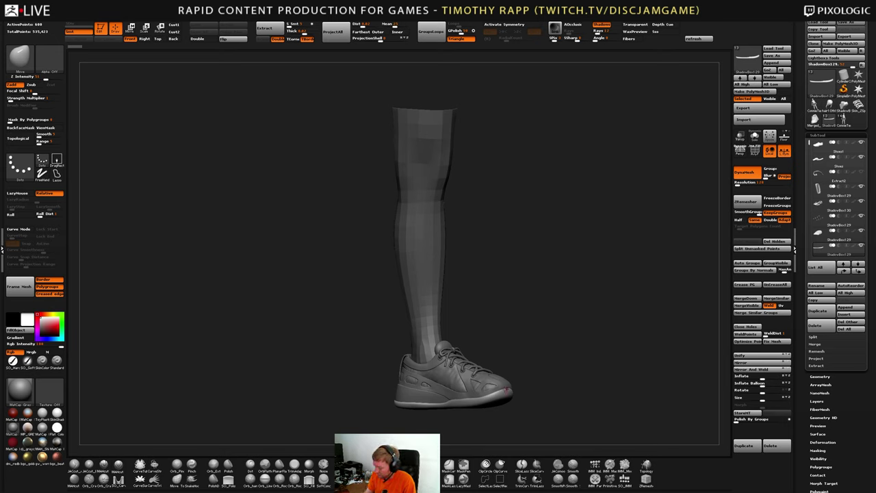
Select the windowed overlay piece and display its polygroup wireframe
{"action": "left_click_drag", "start_coordinate": [513, 382], "coordinate": [580, 368], "text": "shift"}
{"action": "left_click", "coordinate": [478, 398], "text": "alt"}
{"action": "key", "text": "shift+f"}
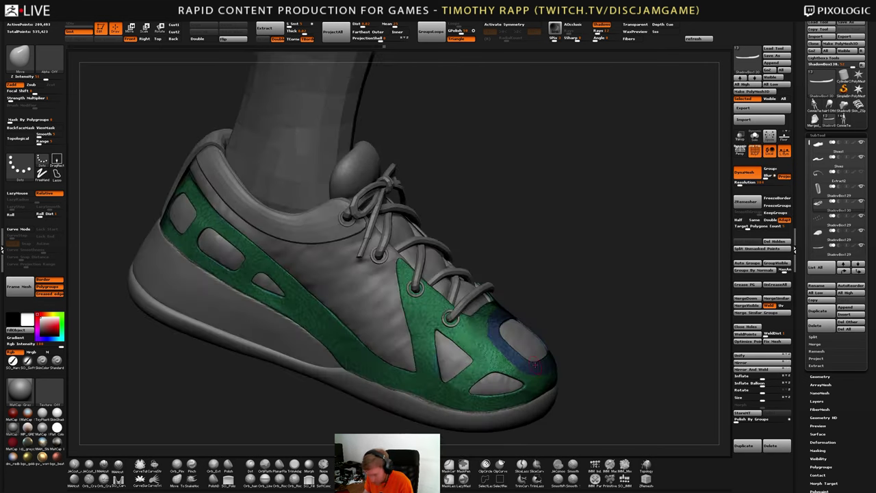
Isolate the windowed overlay to examine its heel, toe and inner faces, and restore the full shoe without the wireframe
{"action": "key", "text": "alt+s"}
{"action": "left_click_drag", "start_coordinate": [506, 385], "coordinate": [564, 385]}
{"action": "left_click_drag", "start_coordinate": [626, 385], "coordinate": [586, 368]}
{"action": "mouse_move", "coordinate": [616, 401]}
{"action": "left_mouse_down"}
{"action": "mouse_move", "coordinate": [619, 375]}
{"action": "mouse_move", "coordinate": [544, 407]}
{"action": "mouse_move", "coordinate": [546, 369]}
{"action": "mouse_move", "coordinate": [561, 402]}
{"action": "mouse_move", "coordinate": [594, 406]}
{"action": "left_mouse_up"}
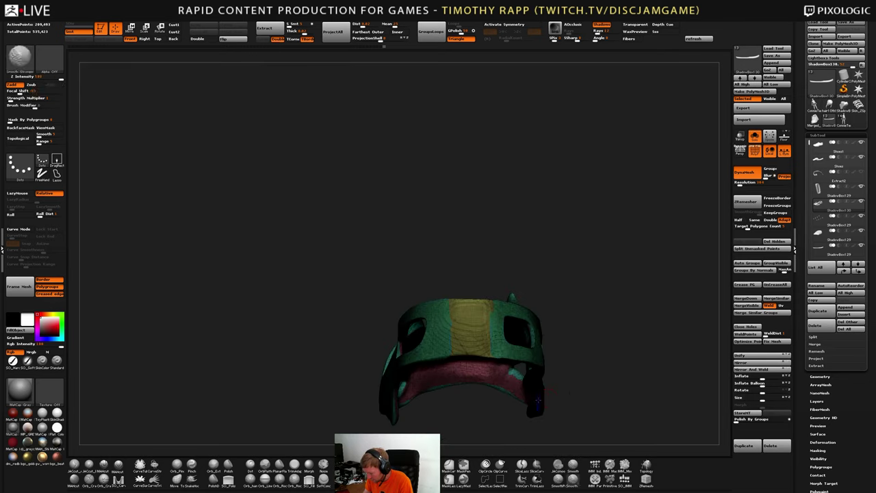
{"action": "mouse_move", "coordinate": [540, 384]}
{"action": "left_mouse_down", "text": "shift"}
{"action": "mouse_move", "coordinate": [599, 380]}
{"action": "mouse_move", "coordinate": [548, 386]}
{"action": "mouse_move", "coordinate": [540, 366]}
{"action": "left_mouse_up", "text": "shift"}
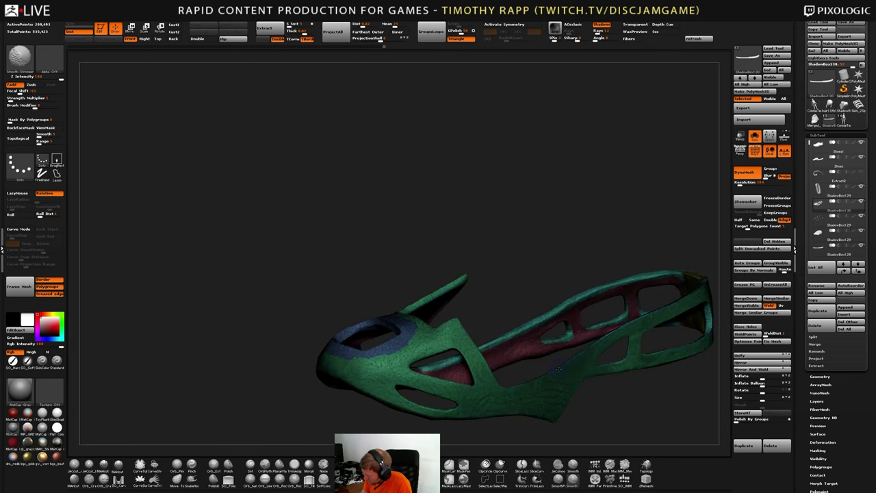
{"action": "key", "text": "shift+f"}
{"action": "left_click", "coordinate": [754, 136]}
Examine how the windowed overlay sits on both sides of the shoe
{"action": "right_click_drag", "start_coordinate": [650, 328], "coordinate": [529, 404]}
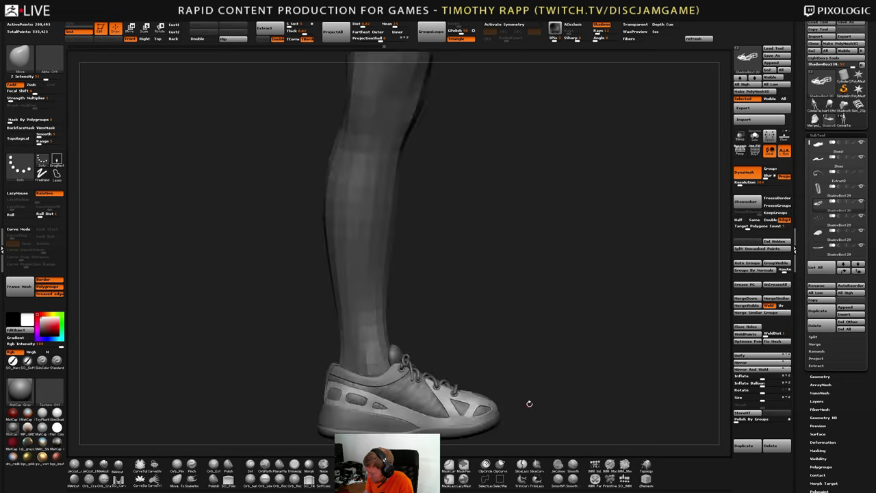
{"action": "left_click_drag", "start_coordinate": [529, 404], "coordinate": [537, 382]}
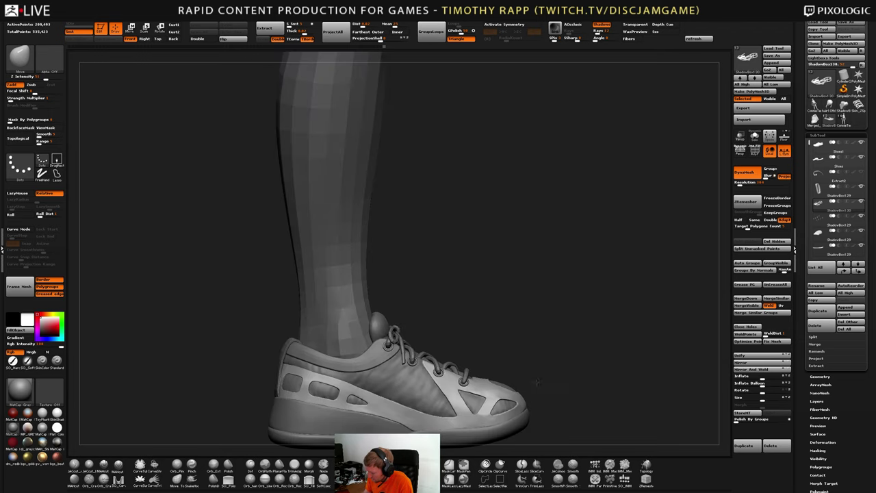
{"action": "left_click_drag", "start_coordinate": [564, 414], "coordinate": [486, 402]}
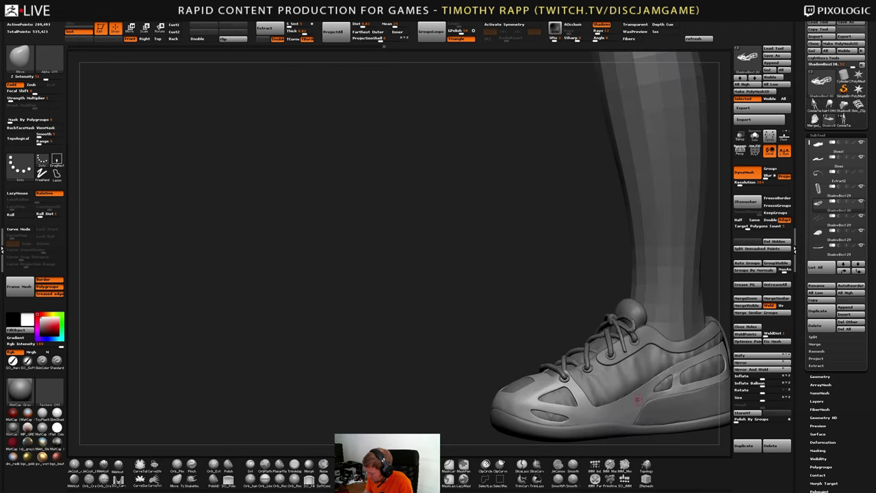
{"action": "mouse_move", "coordinate": [692, 399]}
{"action": "left_mouse_down"}
{"action": "mouse_move", "coordinate": [627, 402]}
{"action": "mouse_move", "coordinate": [642, 402]}
{"action": "mouse_move", "coordinate": [633, 367]}
{"action": "mouse_move", "coordinate": [623, 381]}
{"action": "mouse_move", "coordinate": [627, 405]}
{"action": "mouse_move", "coordinate": [605, 383]}
{"action": "mouse_move", "coordinate": [617, 367]}
{"action": "left_mouse_up"}
{"action": "mouse_move", "coordinate": [617, 368]}
{"action": "right_mouse_down"}
{"action": "mouse_move", "coordinate": [624, 336]}
{"action": "mouse_move", "coordinate": [597, 381]}
{"action": "mouse_move", "coordinate": [606, 377]}
{"action": "right_mouse_up"}
{"action": "mouse_move", "coordinate": [606, 376]}
{"action": "right_mouse_down", "text": "ctrl"}
{"action": "mouse_move", "coordinate": [612, 356]}
{"action": "mouse_move", "coordinate": [587, 375]}
{"action": "right_mouse_up", "text": "ctrl"}
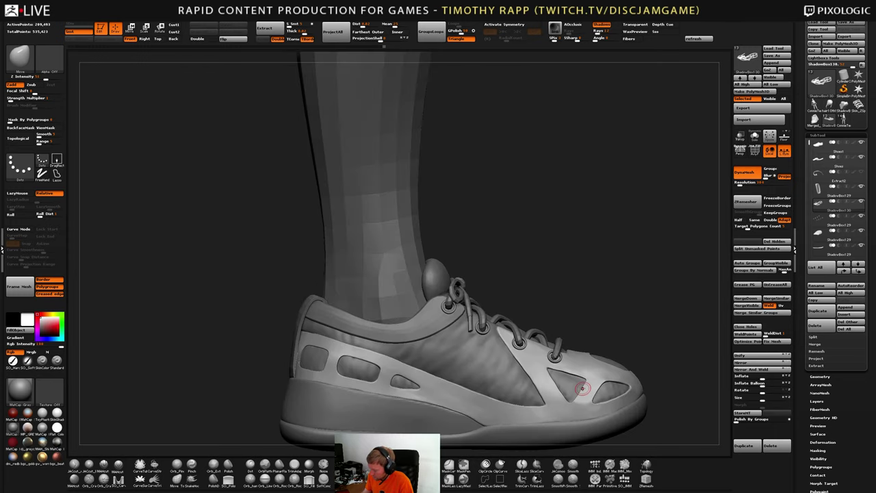
Select the collar piece around the ankle opening and check its polygon wireframe
{"action": "left_click", "coordinate": [432, 319], "text": "alt"}
{"action": "key", "text": "shift+f"}
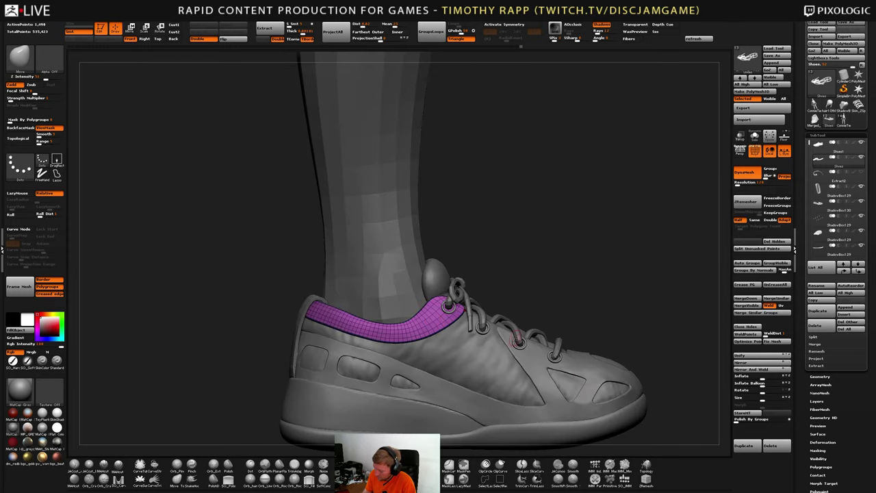
{"action": "key", "text": "shift+c"}
{"action": "left_click", "coordinate": [496, 368]}
{"action": "key", "text": "shift+f"}
Examine the collar's edge close up near the eyelets and on the opposite side of the shoe
{"action": "right_click_drag", "start_coordinate": [541, 356], "coordinate": [491, 404]}
{"action": "right_click_drag", "start_coordinate": [629, 411], "coordinate": [683, 383]}
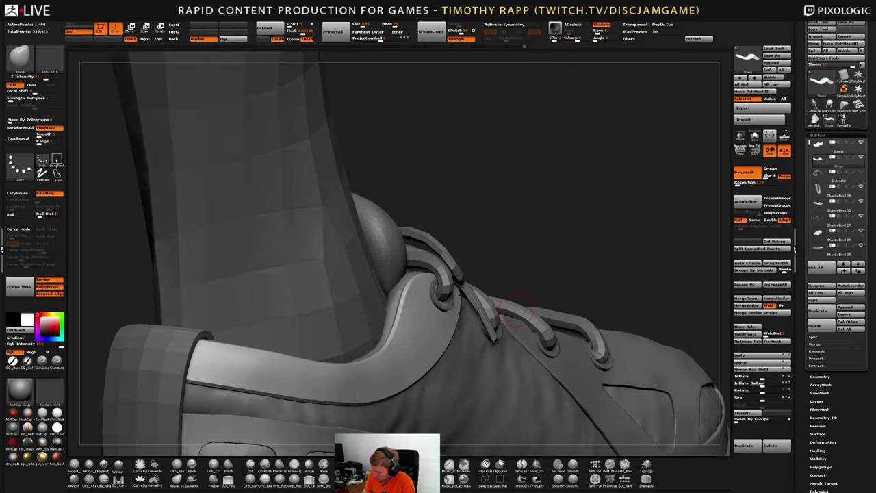
{"action": "right_click_drag", "start_coordinate": [429, 365], "coordinate": [609, 383], "text": "ctrl"}
{"action": "mouse_move", "coordinate": [417, 411]}
{"action": "right_mouse_down"}
{"action": "mouse_move", "coordinate": [472, 373]}
{"action": "mouse_move", "coordinate": [469, 350]}
{"action": "right_mouse_up"}
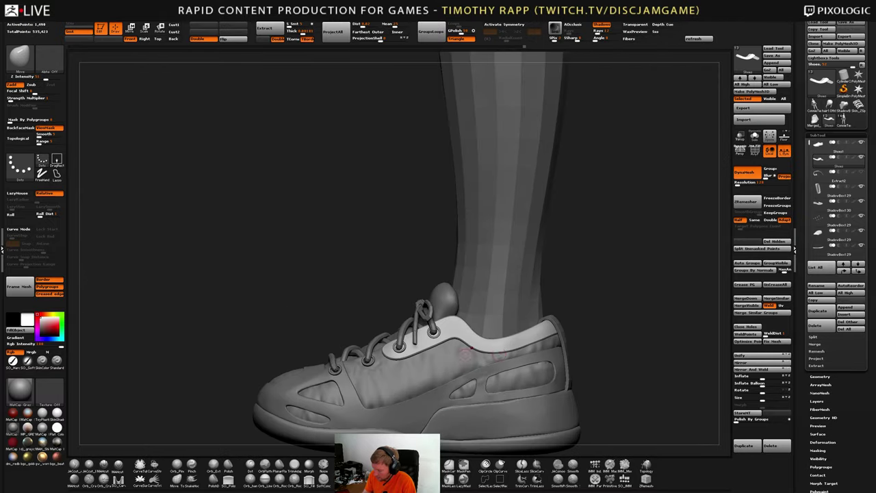
Isolate the shoe's toe-and-side overlay subtool and display its polygroups
{"action": "left_click_drag", "start_coordinate": [483, 353], "coordinate": [428, 352]}
{"action": "left_click", "coordinate": [442, 410], "text": "alt"}
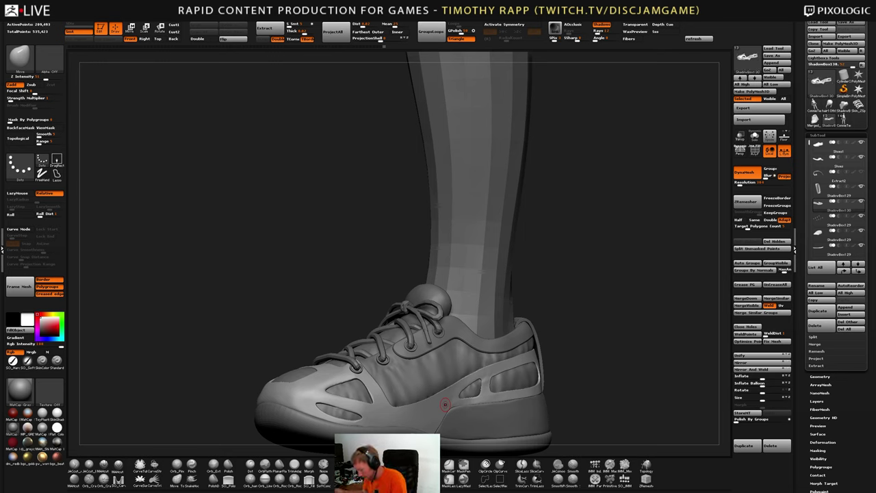
{"action": "right_click_drag", "start_coordinate": [458, 408], "coordinate": [504, 391]}
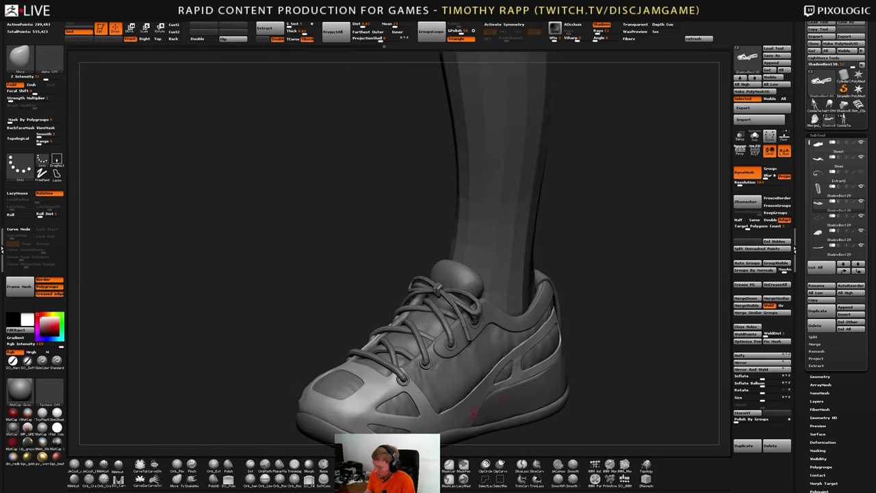
{"action": "key", "text": "shift+f"}
{"action": "key", "text": "shift+f"}
{"action": "key", "text": "alt+s"}
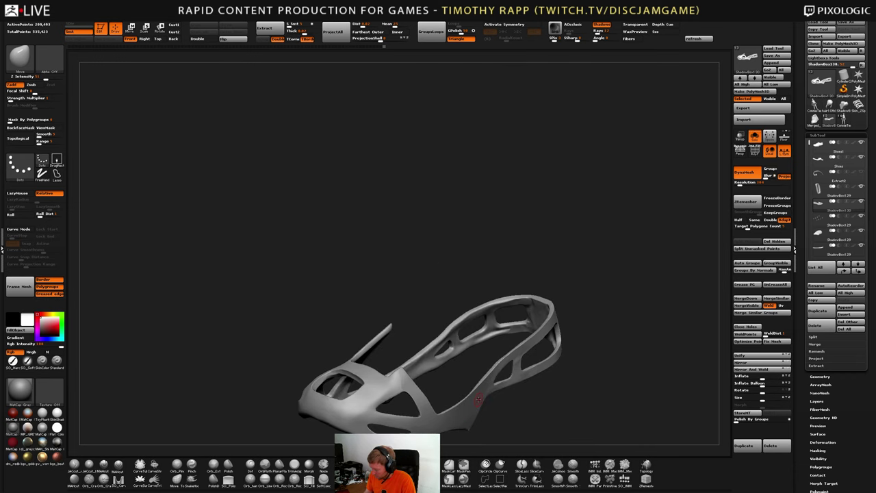
{"action": "key", "text": "shift+f"}
{"action": "right_click_drag", "start_coordinate": [479, 418], "coordinate": [494, 407]}
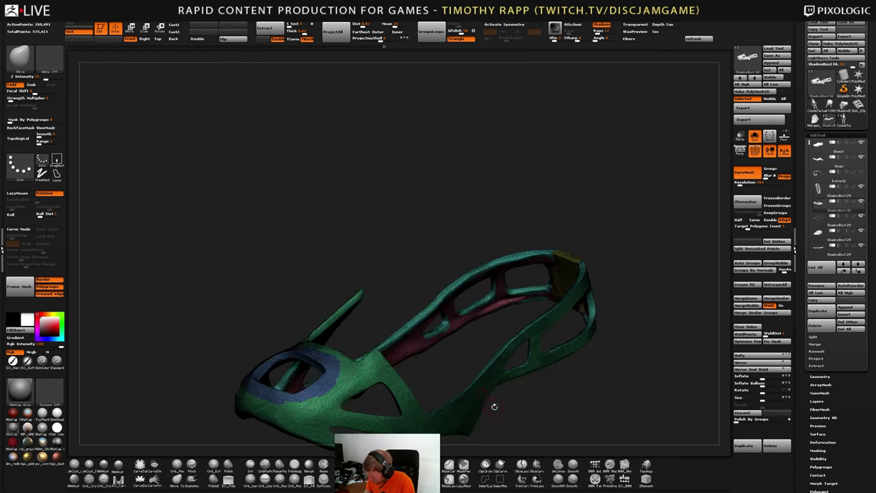
Hide the overlay's inner surfaces so only the green outer shell and blue toe-opening polygroups remain visible
{"action": "left_click", "coordinate": [466, 416], "text": "ctrl+shift"}
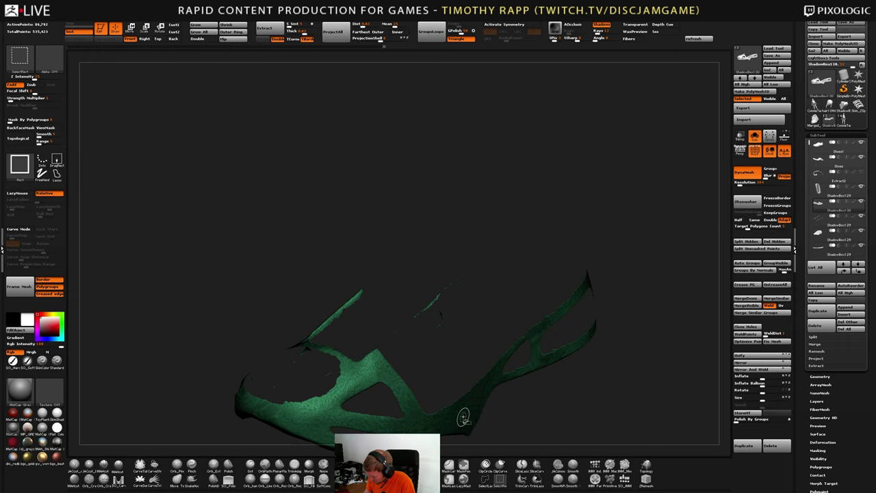
{"action": "right_click_drag", "start_coordinate": [464, 416], "coordinate": [477, 390]}
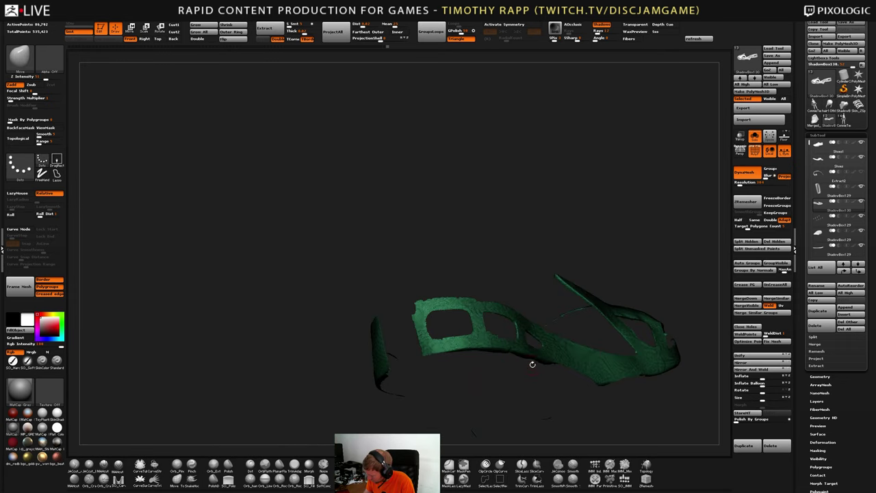
{"action": "right_click_drag", "start_coordinate": [532, 363], "coordinate": [547, 301]}
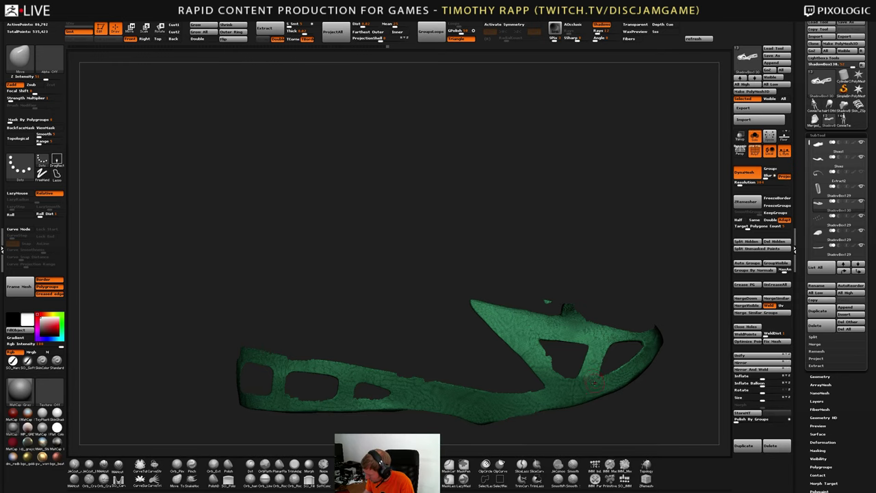
{"action": "mouse_move", "coordinate": [594, 382]}
{"action": "right_mouse_down"}
{"action": "mouse_move", "coordinate": [609, 322]}
{"action": "mouse_move", "coordinate": [593, 377]}
{"action": "mouse_move", "coordinate": [618, 367]}
{"action": "mouse_move", "coordinate": [595, 417]}
{"action": "right_mouse_up"}
{"action": "left_click", "coordinate": [596, 357], "text": "ctrl+shift"}
{"action": "left_click", "coordinate": [616, 354], "text": "ctrl+shift"}
{"action": "mouse_move", "coordinate": [595, 418]}
{"action": "right_mouse_down", "text": "ctrl"}
{"action": "mouse_move", "coordinate": [578, 428]}
{"action": "mouse_move", "coordinate": [585, 398]}
{"action": "right_mouse_up", "text": "ctrl"}
{"action": "left_click_drag", "start_coordinate": [583, 399], "coordinate": [603, 412], "text": "ctrl+shift"}
{"action": "right_click_drag", "start_coordinate": [603, 412], "coordinate": [581, 366]}
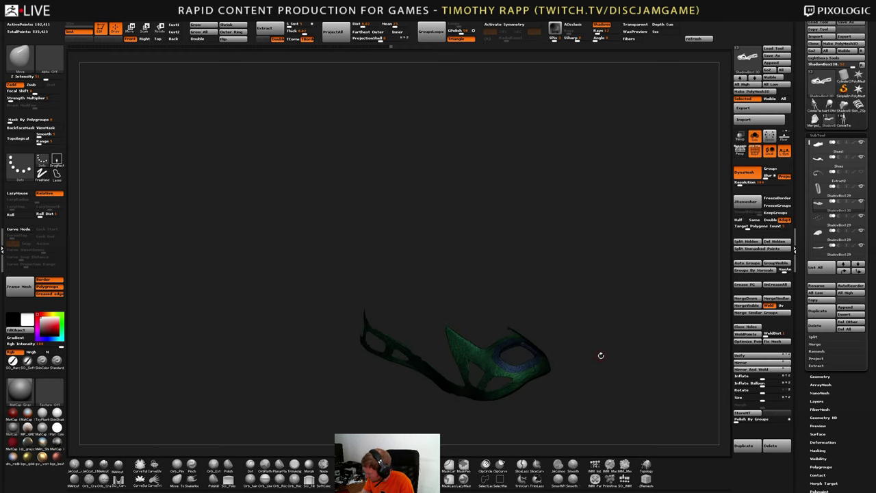
Duplicate the overlay subtool, make the lower of the two active and hide the other one
{"action": "left_click", "coordinate": [823, 311]}
{"action": "left_click", "coordinate": [836, 219]}
{"action": "left_click", "coordinate": [861, 201]}
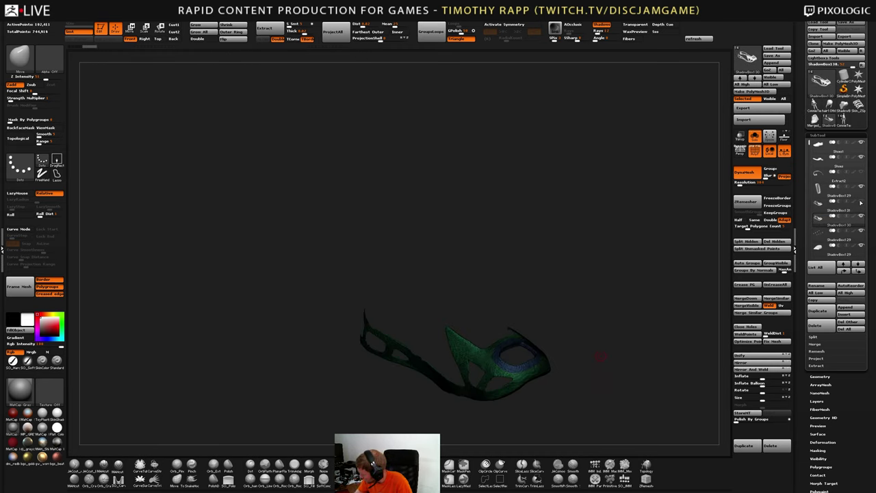
Mask the inner rim all the way around the toe opening and turn the masked strip into its own polygroup
{"action": "key", "text": "shift+f"}
{"action": "mouse_move", "coordinate": [541, 361]}
{"action": "right_mouse_down", "text": "ctrl"}
{"action": "mouse_move", "coordinate": [559, 377]}
{"action": "mouse_move", "coordinate": [523, 342]}
{"action": "mouse_move", "coordinate": [534, 371]}
{"action": "mouse_move", "coordinate": [536, 349]}
{"action": "mouse_move", "coordinate": [545, 389]}
{"action": "mouse_move", "coordinate": [522, 410]}
{"action": "mouse_move", "coordinate": [525, 420]}
{"action": "mouse_move", "coordinate": [528, 389]}
{"action": "mouse_move", "coordinate": [518, 381]}
{"action": "mouse_move", "coordinate": [542, 380]}
{"action": "mouse_move", "coordinate": [571, 409]}
{"action": "mouse_move", "coordinate": [506, 375]}
{"action": "right_mouse_up", "text": "ctrl"}
{"action": "key", "text": "shift+f"}
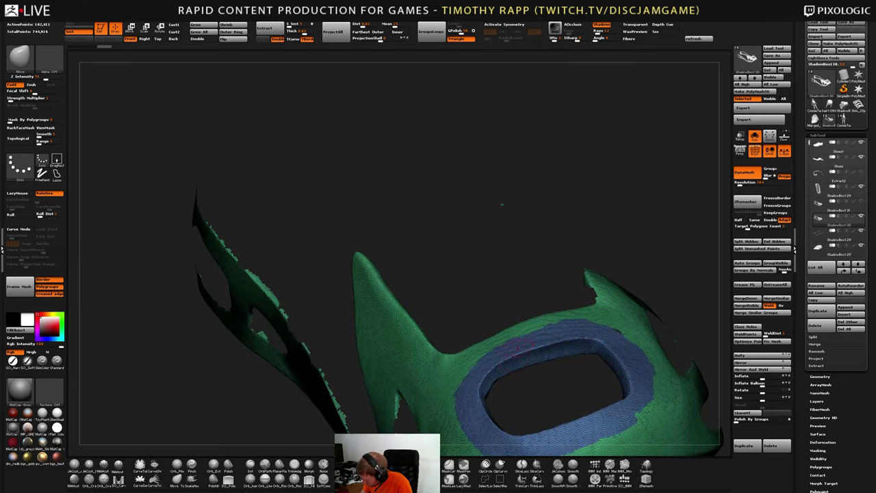
{"action": "mouse_move", "coordinate": [503, 375]}
{"action": "left_mouse_down", "text": "ctrl"}
{"action": "mouse_move", "coordinate": [558, 350]}
{"action": "mouse_move", "coordinate": [600, 345]}
{"action": "mouse_move", "coordinate": [549, 343]}
{"action": "mouse_move", "coordinate": [503, 354]}
{"action": "mouse_move", "coordinate": [482, 376]}
{"action": "left_mouse_up", "text": "ctrl"}
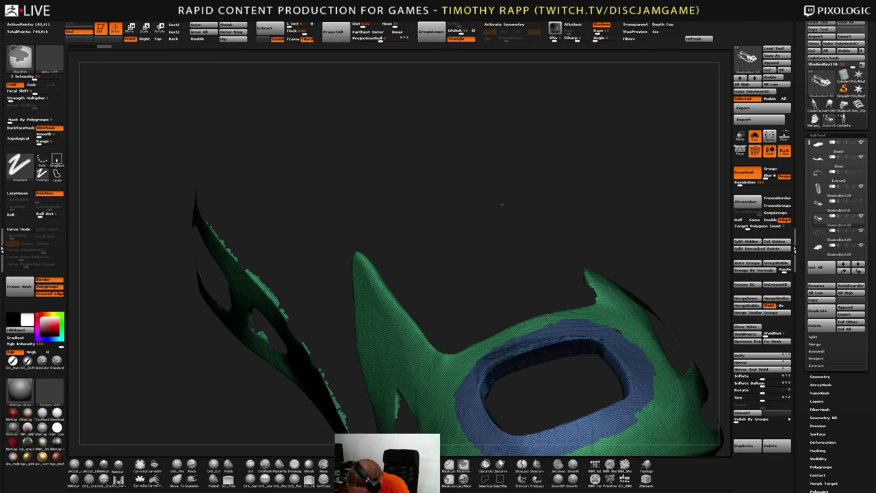
{"action": "mouse_move", "coordinate": [482, 377]}
{"action": "right_mouse_down"}
{"action": "mouse_move", "coordinate": [480, 389]}
{"action": "mouse_move", "coordinate": [513, 356]}
{"action": "right_mouse_up"}
{"action": "mouse_move", "coordinate": [513, 349]}
{"action": "left_mouse_down", "text": "ctrl"}
{"action": "mouse_move", "coordinate": [488, 370]}
{"action": "mouse_move", "coordinate": [477, 411]}
{"action": "left_mouse_up", "text": "ctrl"}
{"action": "right_click_drag", "start_coordinate": [514, 363], "coordinate": [488, 391]}
{"action": "left_click_drag", "start_coordinate": [483, 384], "coordinate": [477, 411], "text": "ctrl"}
{"action": "mouse_move", "coordinate": [485, 393]}
{"action": "right_mouse_down"}
{"action": "mouse_move", "coordinate": [494, 373]}
{"action": "mouse_move", "coordinate": [493, 389]}
{"action": "right_mouse_up"}
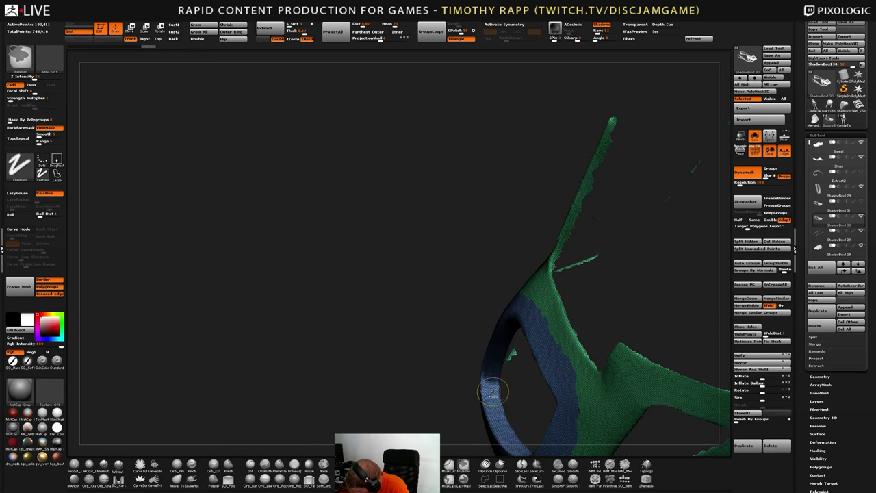
{"action": "mouse_move", "coordinate": [493, 389]}
{"action": "left_mouse_down", "text": "ctrl"}
{"action": "mouse_move", "coordinate": [491, 411]}
{"action": "mouse_move", "coordinate": [483, 405]}
{"action": "left_mouse_up", "text": "ctrl"}
{"action": "right_click_drag", "start_coordinate": [491, 393], "coordinate": [506, 376]}
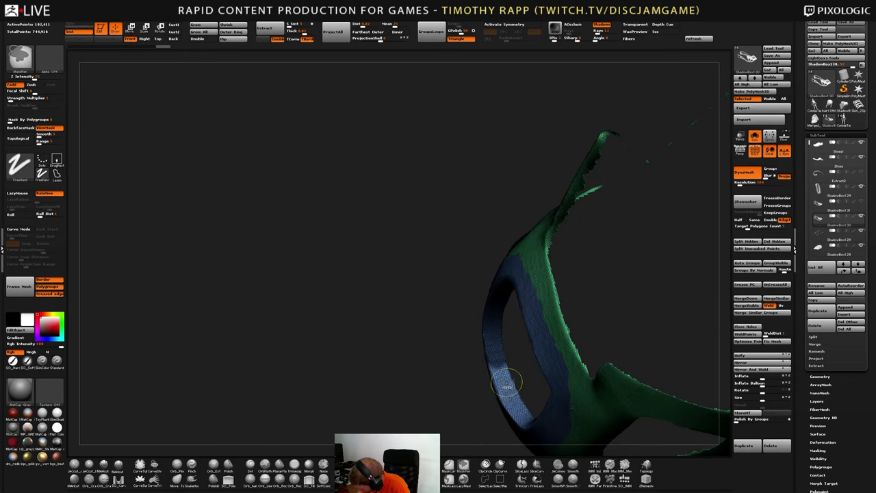
{"action": "left_click_drag", "start_coordinate": [501, 372], "coordinate": [518, 409], "text": "ctrl"}
{"action": "mouse_move", "coordinate": [506, 393]}
{"action": "right_mouse_down"}
{"action": "mouse_move", "coordinate": [602, 369]}
{"action": "mouse_move", "coordinate": [594, 404]}
{"action": "mouse_move", "coordinate": [541, 386]}
{"action": "mouse_move", "coordinate": [499, 409]}
{"action": "right_mouse_up"}
{"action": "left_click_drag", "start_coordinate": [534, 385], "coordinate": [487, 413], "text": "ctrl"}
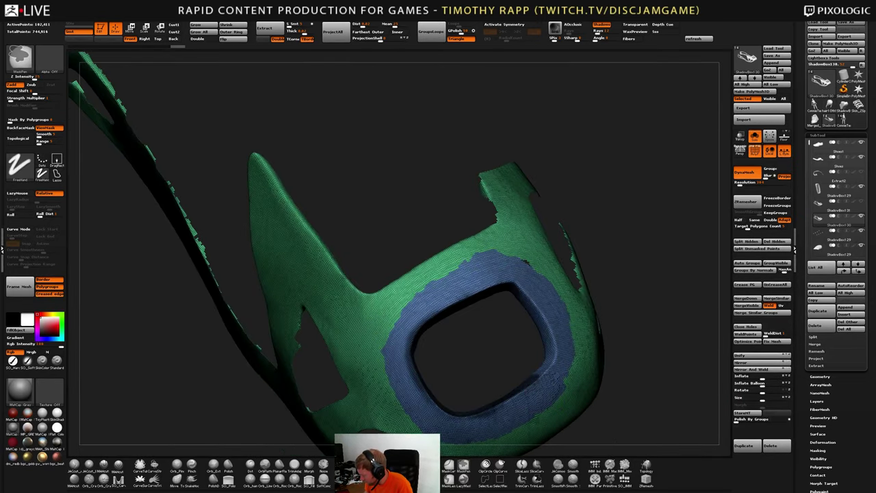
{"action": "right_click_drag", "start_coordinate": [497, 409], "coordinate": [539, 382]}
{"action": "mouse_move", "coordinate": [538, 349]}
{"action": "left_mouse_down", "text": "ctrl"}
{"action": "mouse_move", "coordinate": [527, 370]}
{"action": "mouse_move", "coordinate": [537, 346]}
{"action": "mouse_move", "coordinate": [539, 359]}
{"action": "left_mouse_up", "text": "ctrl"}
{"action": "right_click_drag", "start_coordinate": [540, 358], "coordinate": [532, 328]}
{"action": "mouse_move", "coordinate": [528, 340]}
{"action": "left_mouse_down", "text": "ctrl"}
{"action": "mouse_move", "coordinate": [534, 343]}
{"action": "mouse_move", "coordinate": [532, 318]}
{"action": "left_mouse_up", "text": "ctrl"}
{"action": "right_click_drag", "start_coordinate": [533, 320], "coordinate": [518, 313]}
{"action": "left_click_drag", "start_coordinate": [522, 319], "coordinate": [520, 295], "text": "ctrl"}
{"action": "right_click_drag", "start_coordinate": [529, 324], "coordinate": [501, 271]}
{"action": "right_click_drag", "start_coordinate": [415, 256], "coordinate": [350, 286]}
{"action": "right_click_drag", "start_coordinate": [385, 258], "coordinate": [500, 298]}
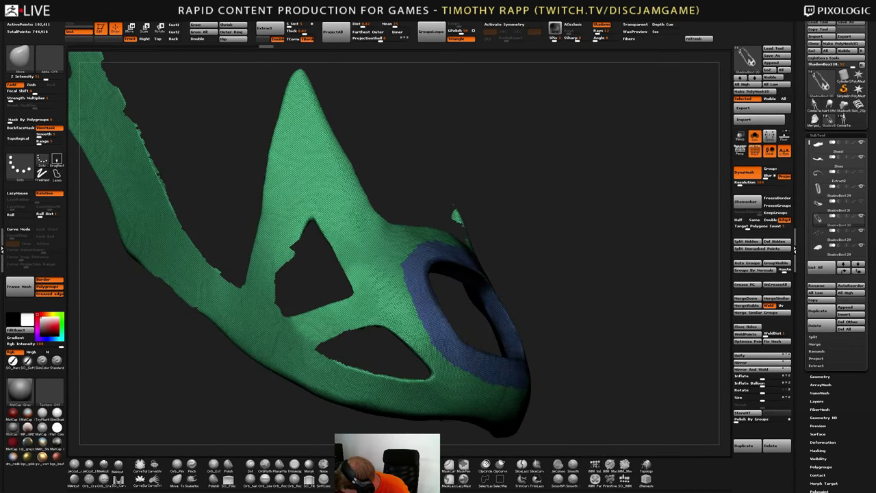
{"action": "key", "text": "ctrl+w"}
Hide the rim strip around the toe opening and regroup the separated surfaces with Auto Groups
{"action": "mouse_move", "coordinate": [548, 351]}
{"action": "right_mouse_down"}
{"action": "mouse_move", "coordinate": [517, 366]}
{"action": "mouse_move", "coordinate": [533, 369]}
{"action": "mouse_move", "coordinate": [544, 358]}
{"action": "mouse_move", "coordinate": [517, 357]}
{"action": "mouse_move", "coordinate": [529, 363]}
{"action": "mouse_move", "coordinate": [508, 364]}
{"action": "mouse_move", "coordinate": [433, 401]}
{"action": "right_mouse_up"}
{"action": "left_click", "coordinate": [512, 363], "text": "ctrl+shift"}
{"action": "right_click_drag", "start_coordinate": [514, 362], "coordinate": [538, 325]}
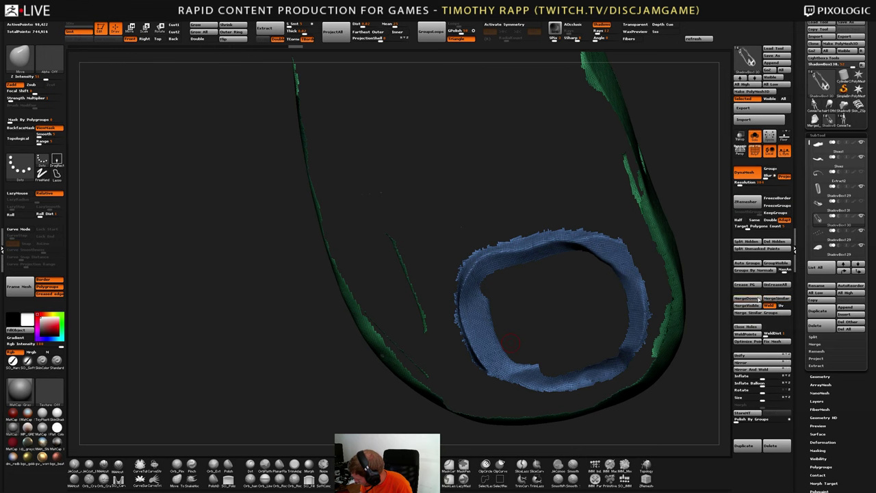
{"action": "left_click", "coordinate": [753, 263]}
Hide the inner ring of the toe opening to inspect the outer shell alone, and reveal the whole overlay again
{"action": "right_click_drag", "start_coordinate": [628, 307], "coordinate": [708, 305]}
{"action": "double_click", "coordinate": [442, 375], "text": "ctrl+shift"}
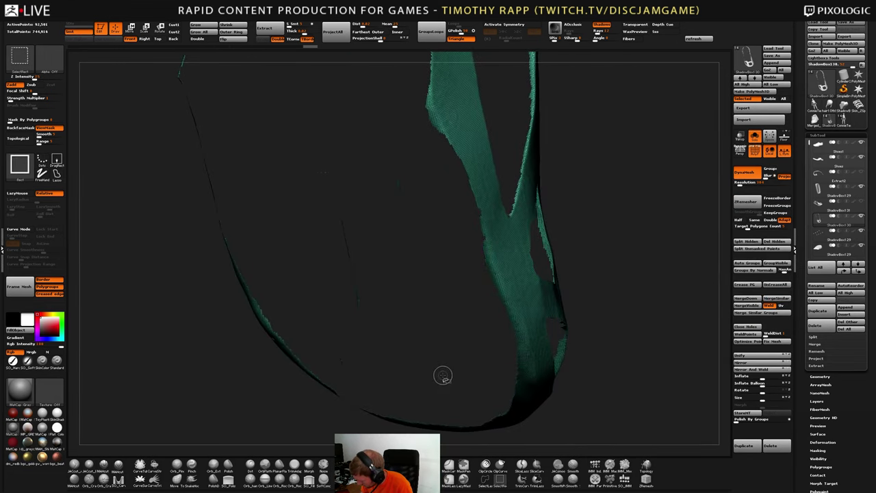
{"action": "right_click_drag", "start_coordinate": [595, 335], "coordinate": [555, 337]}
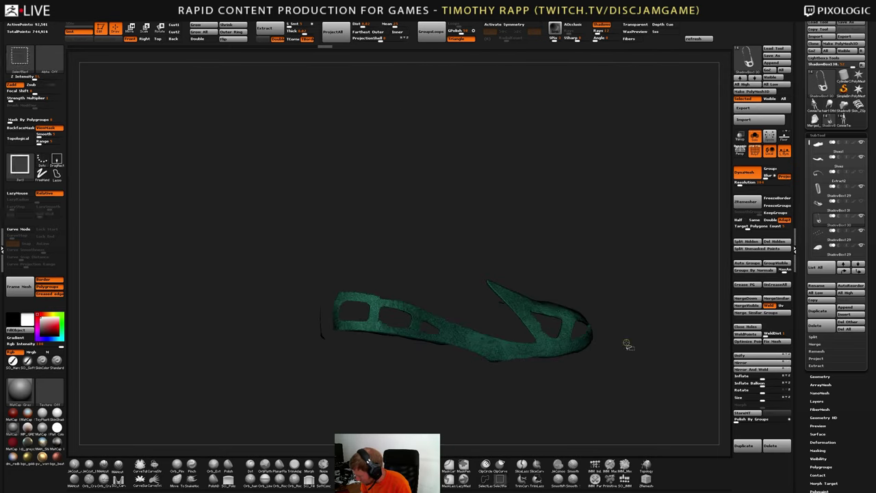
{"action": "right_click_drag", "start_coordinate": [626, 344], "coordinate": [604, 360]}
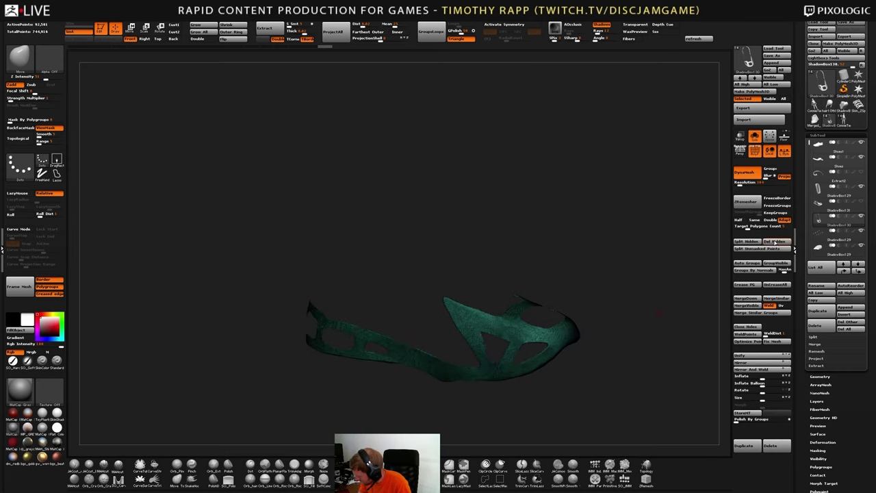
{"action": "key", "text": "ctrl"}
{"action": "left_click", "coordinate": [652, 333], "text": "ctrl+shift"}
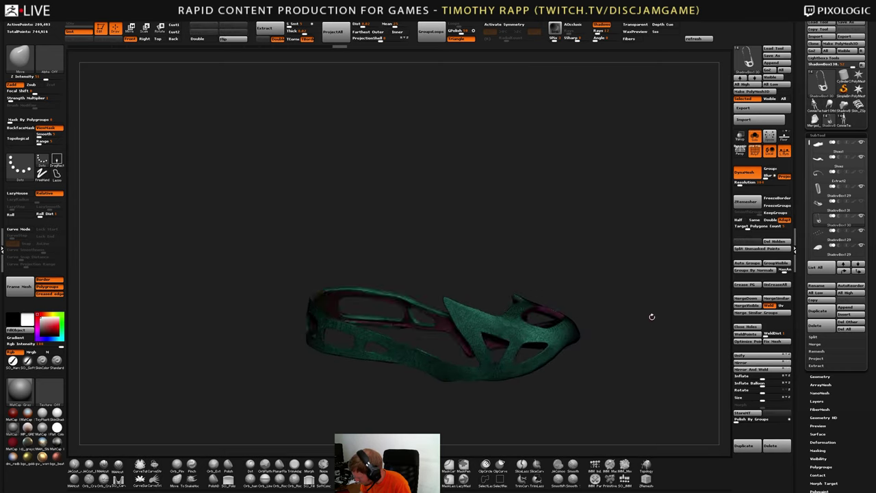
{"action": "mouse_move", "coordinate": [651, 317]}
{"action": "left_mouse_down"}
{"action": "mouse_move", "coordinate": [648, 348]}
{"action": "mouse_move", "coordinate": [600, 318]}
{"action": "mouse_move", "coordinate": [591, 321]}
{"action": "mouse_move", "coordinate": [604, 331]}
{"action": "mouse_move", "coordinate": [590, 342]}
{"action": "mouse_move", "coordinate": [626, 338]}
{"action": "mouse_move", "coordinate": [610, 355]}
{"action": "mouse_move", "coordinate": [615, 335]}
{"action": "mouse_move", "coordinate": [596, 320]}
{"action": "mouse_move", "coordinate": [599, 342]}
{"action": "mouse_move", "coordinate": [616, 335]}
{"action": "mouse_move", "coordinate": [561, 342]}
{"action": "mouse_move", "coordinate": [548, 369]}
{"action": "mouse_move", "coordinate": [556, 363]}
{"action": "mouse_move", "coordinate": [533, 368]}
{"action": "mouse_move", "coordinate": [572, 357]}
{"action": "left_mouse_up"}
{"action": "key", "text": "ctrl+z"}
{"action": "left_click", "coordinate": [773, 243]}
{"action": "key", "text": "ctrl+z"}
Show only the teal outer shell and the yellow heel polygroup of the overlay, hiding the inner surfaces
{"action": "left_click", "coordinate": [613, 354], "text": "ctrl+shift"}
{"action": "left_click", "coordinate": [461, 317], "text": "ctrl+shift"}
{"action": "left_click", "coordinate": [460, 317], "text": "ctrl+shift"}
{"action": "left_click", "coordinate": [436, 316], "text": "ctrl+shift"}
{"action": "left_click_drag", "start_coordinate": [501, 381], "coordinate": [643, 308]}
{"action": "left_click_drag", "start_coordinate": [643, 308], "coordinate": [444, 287], "text": "alt"}
{"action": "left_click_drag", "start_coordinate": [451, 348], "coordinate": [503, 368], "text": "alt"}
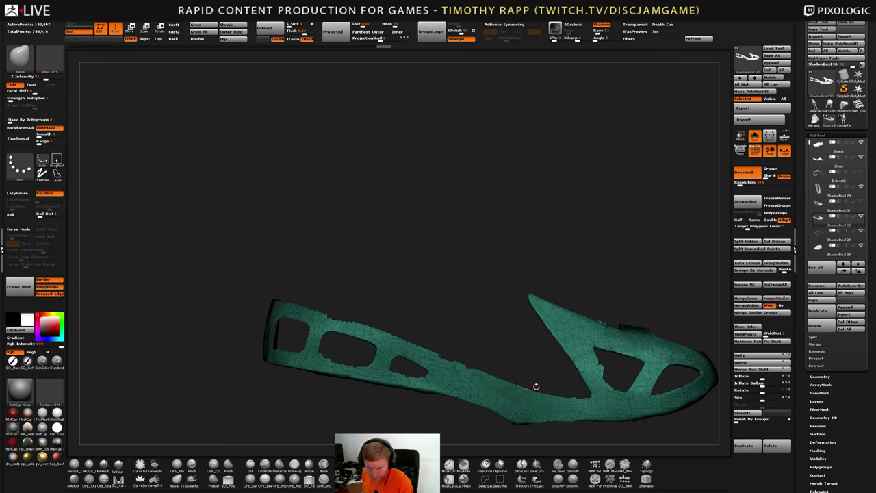
{"action": "left_click_drag", "start_coordinate": [529, 384], "coordinate": [383, 375]}
{"action": "left_click_drag", "start_coordinate": [460, 385], "coordinate": [335, 363]}
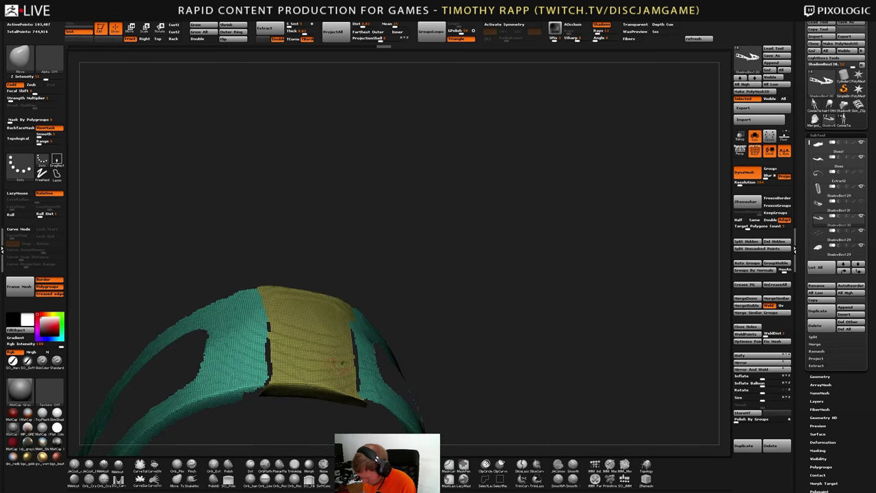
{"action": "double_click", "coordinate": [323, 377], "text": "ctrl+shift"}
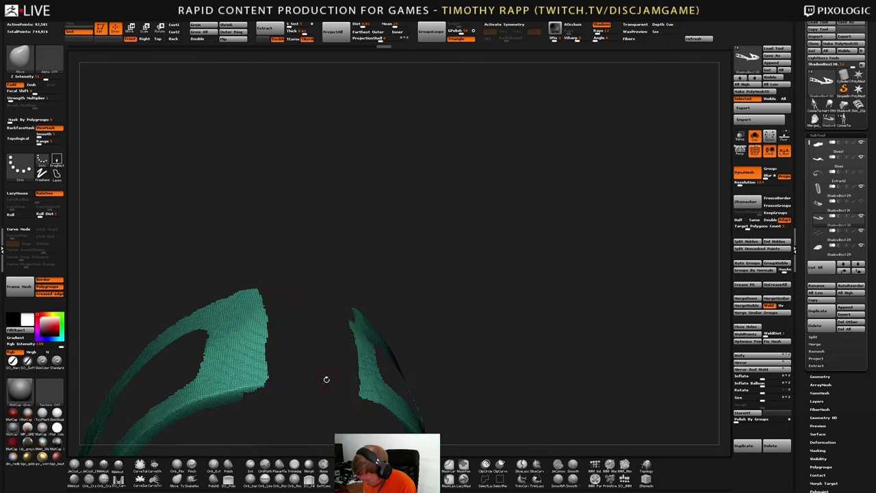
{"action": "left_click", "coordinate": [326, 379], "text": "ctrl+shift"}
Grow the visible outer shell and heel slightly past their borders and combine them into a single polygroup
{"action": "mouse_move", "coordinate": [459, 343]}
{"action": "left_mouse_down", "text": "alt"}
{"action": "mouse_move", "coordinate": [442, 367]}
{"action": "mouse_move", "coordinate": [441, 344]}
{"action": "left_mouse_up", "text": "alt"}
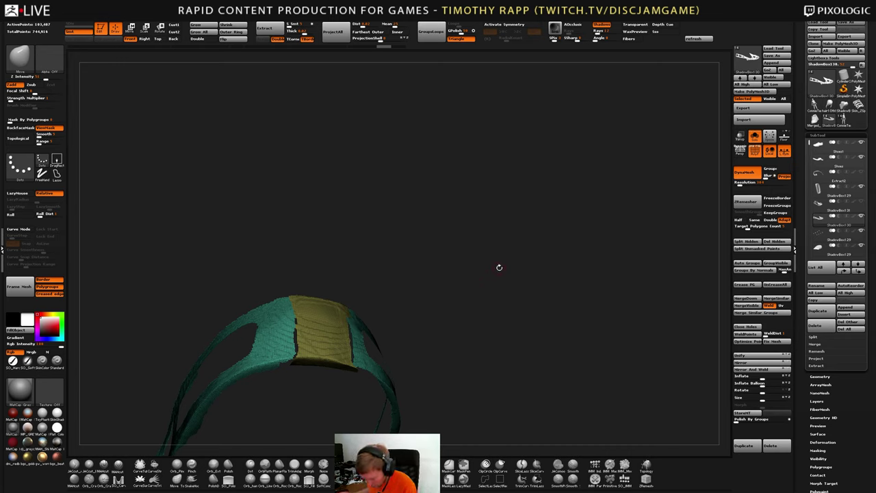
{"action": "key", "text": "ctrl+shift"}
{"action": "mouse_move", "coordinate": [513, 264]}
{"action": "left_mouse_down"}
{"action": "mouse_move", "coordinate": [435, 306]}
{"action": "mouse_move", "coordinate": [438, 351]}
{"action": "mouse_move", "coordinate": [425, 329]}
{"action": "mouse_move", "coordinate": [445, 330]}
{"action": "left_mouse_up"}
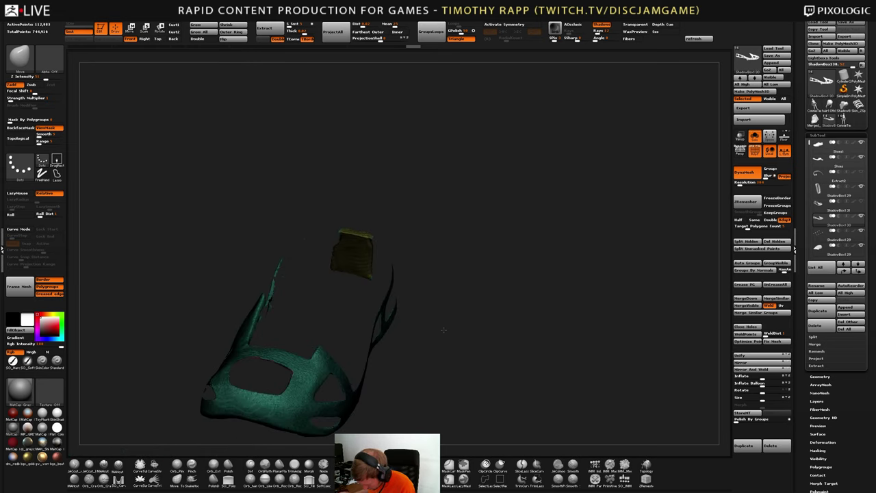
{"action": "left_click", "coordinate": [445, 327], "text": "ctrl+shift"}
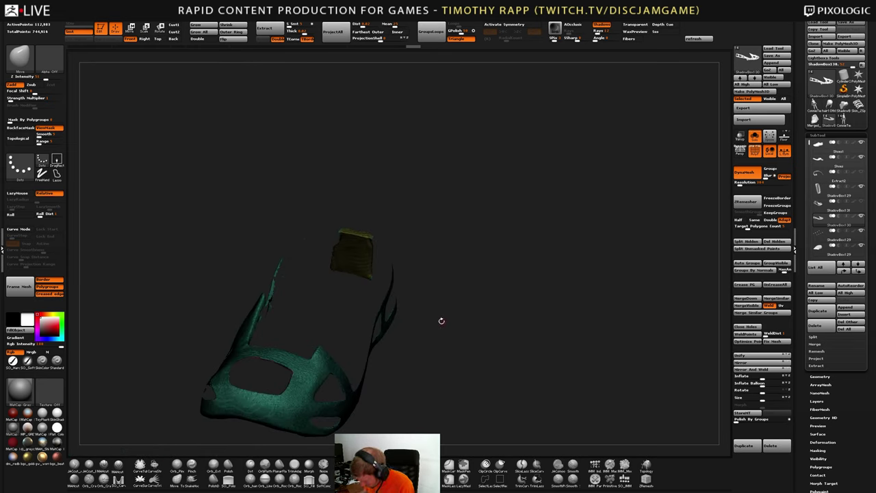
{"action": "left_click_drag", "start_coordinate": [368, 411], "coordinate": [394, 428], "text": "alt"}
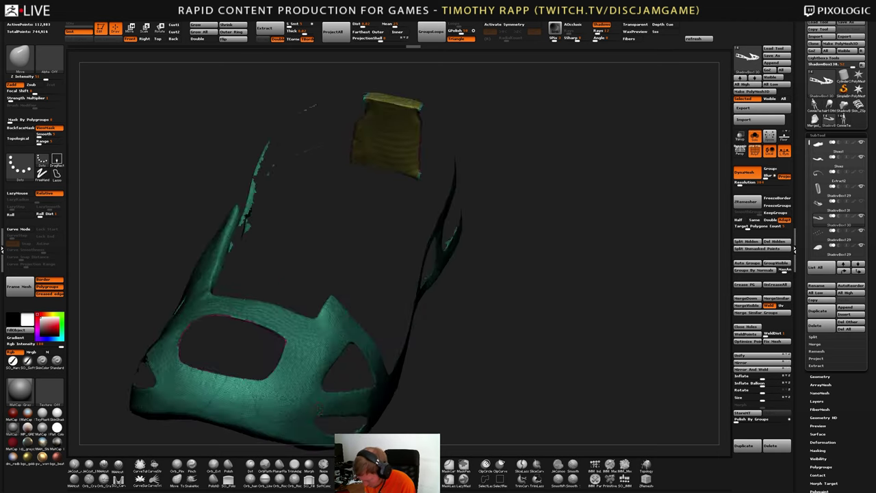
{"action": "left_click_drag", "start_coordinate": [438, 405], "coordinate": [311, 419]}
{"action": "key", "text": "ctrl+w"}
Keep only the combined outer polygroup visible and delete the hidden inner surface of the overlay
{"action": "left_click_drag", "start_coordinate": [399, 371], "coordinate": [315, 384]}
{"action": "left_click_drag", "start_coordinate": [425, 387], "coordinate": [379, 456], "text": "alt"}
{"action": "left_click_drag", "start_coordinate": [383, 404], "coordinate": [527, 383]}
{"action": "left_click", "coordinate": [536, 350], "text": "ctrl+shift"}
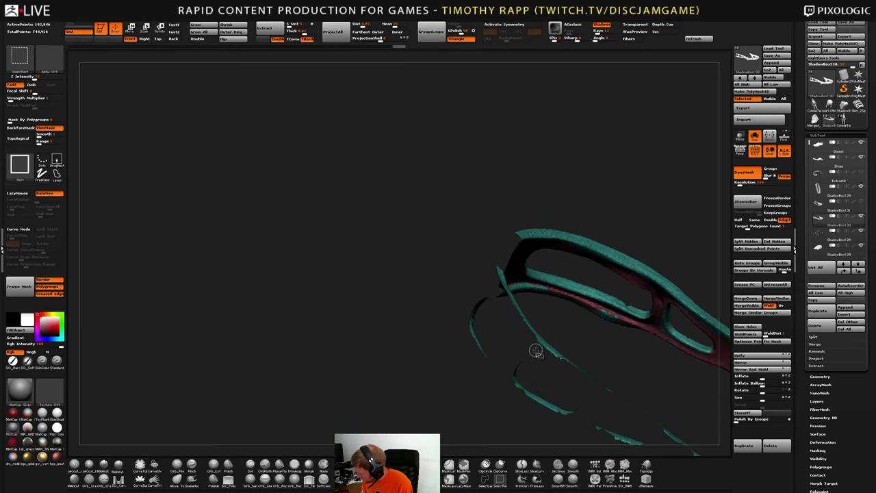
{"action": "mouse_move", "coordinate": [536, 350]}
{"action": "left_mouse_down", "text": "ctrl+shift"}
{"action": "mouse_move", "coordinate": [559, 342]}
{"action": "mouse_move", "coordinate": [506, 330]}
{"action": "left_mouse_up", "text": "ctrl+shift"}
{"action": "left_click", "coordinate": [783, 244]}
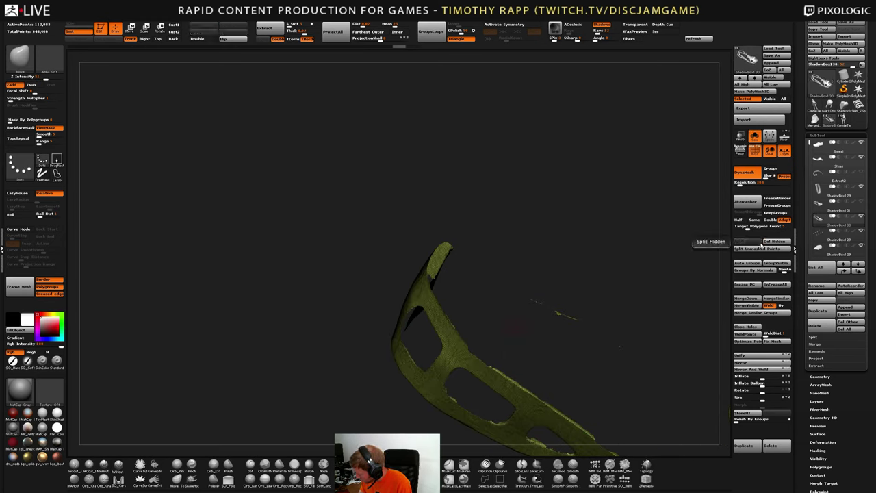
Mask a band across the heel piece just below its upper fold, make it a separate polygroup and hide it
{"action": "mouse_move", "coordinate": [603, 287]}
{"action": "left_mouse_down"}
{"action": "mouse_move", "coordinate": [486, 286]}
{"action": "mouse_move", "coordinate": [538, 301]}
{"action": "mouse_move", "coordinate": [533, 271]}
{"action": "mouse_move", "coordinate": [472, 301]}
{"action": "mouse_move", "coordinate": [449, 283]}
{"action": "left_mouse_up"}
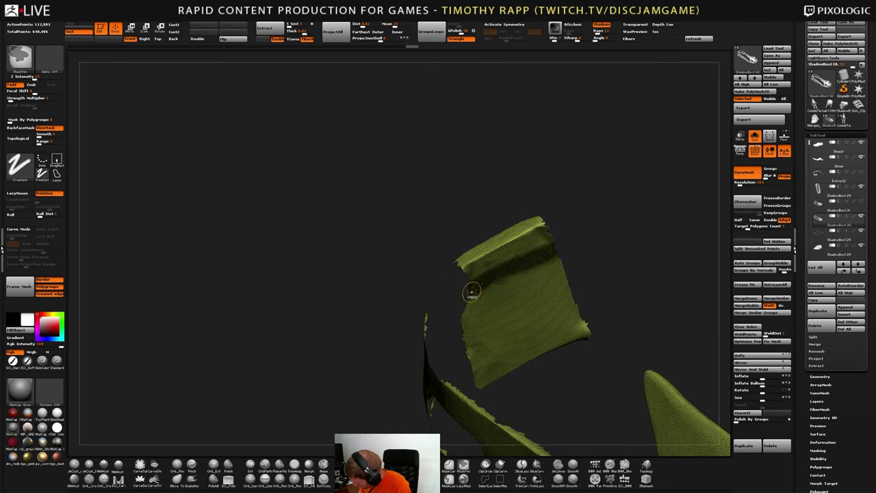
{"action": "left_click_drag", "start_coordinate": [471, 292], "coordinate": [533, 290]}
{"action": "key", "text": "ctrl+w"}
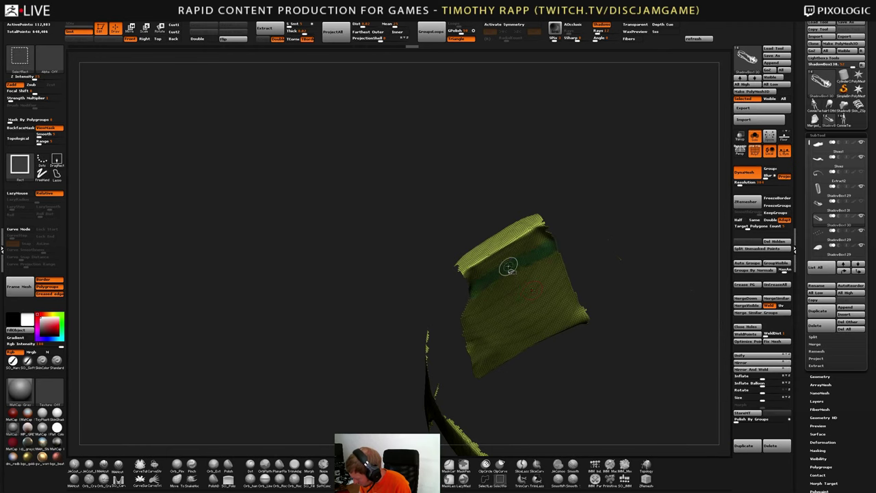
{"action": "left_click", "coordinate": [508, 267], "text": "ctrl+shift"}
{"action": "left_click", "coordinate": [508, 266], "text": "ctrl+shift"}
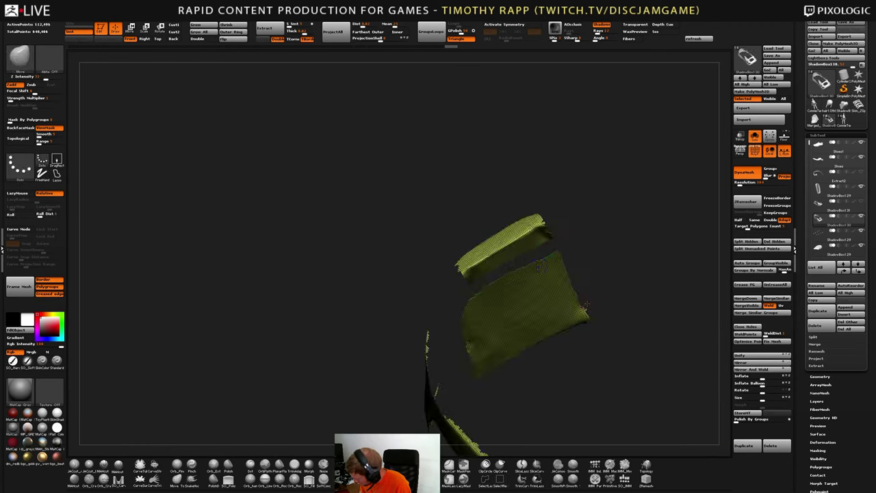
Mask a strip along the lower edge of the heel piece and give it its own polygroup
{"action": "mouse_move", "coordinate": [539, 314]}
{"action": "left_mouse_down"}
{"action": "mouse_move", "coordinate": [623, 287]}
{"action": "mouse_move", "coordinate": [526, 303]}
{"action": "left_mouse_up"}
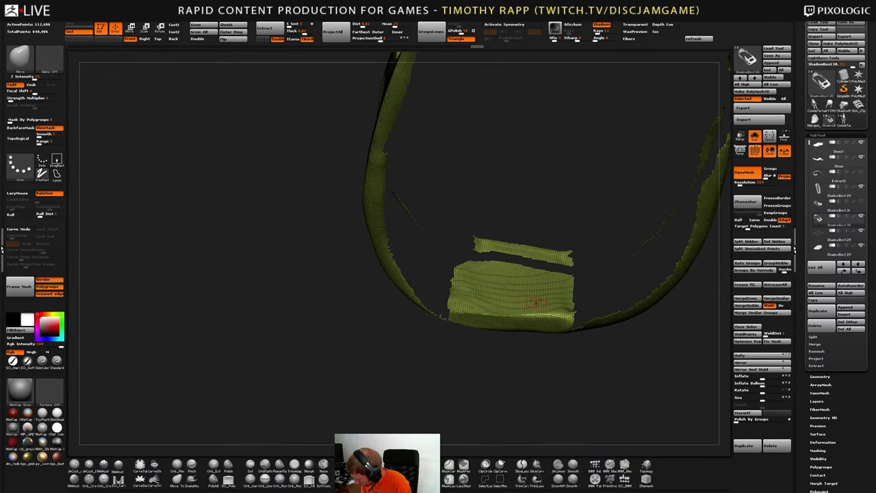
{"action": "right_click_drag", "start_coordinate": [537, 302], "coordinate": [469, 319]}
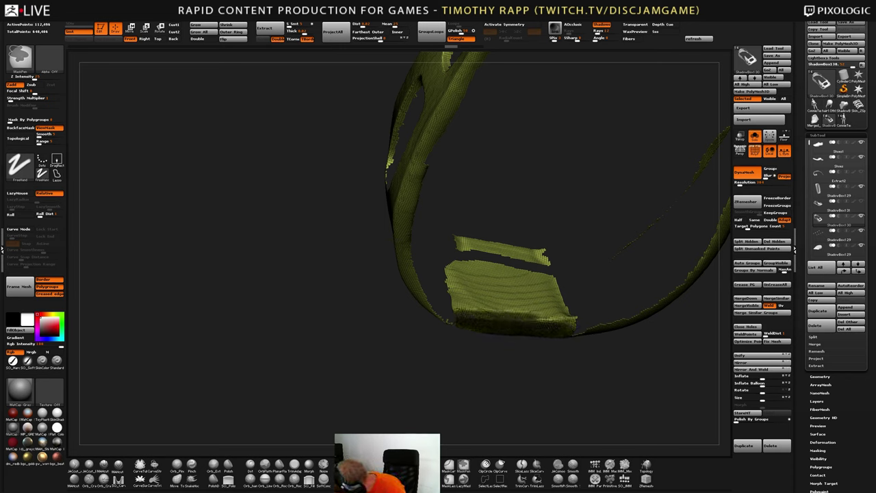
{"action": "key", "text": "ctrl+w"}
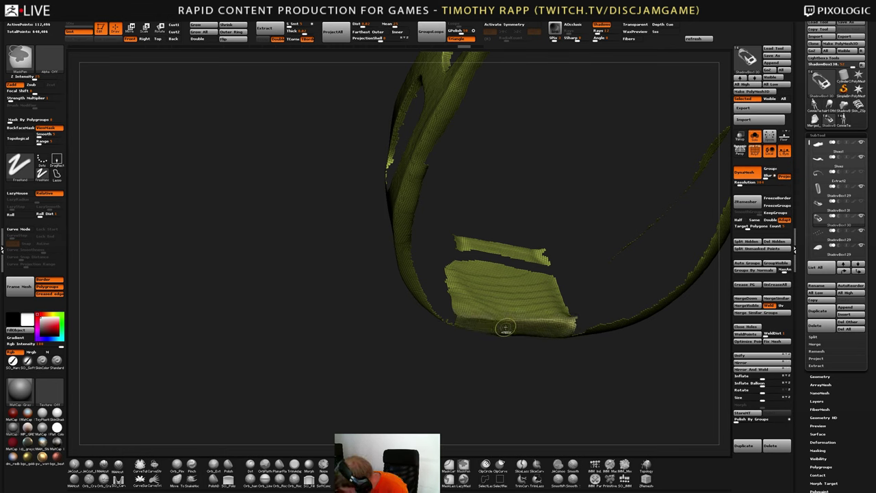
Hide the lower edge strip, separate the loose pieces with Auto Groups, and delete the freed inner panel along with the hidden geometry
{"action": "left_click", "coordinate": [509, 326], "text": "ctrl+shift"}
{"action": "left_click_drag", "start_coordinate": [513, 328], "coordinate": [508, 346]}
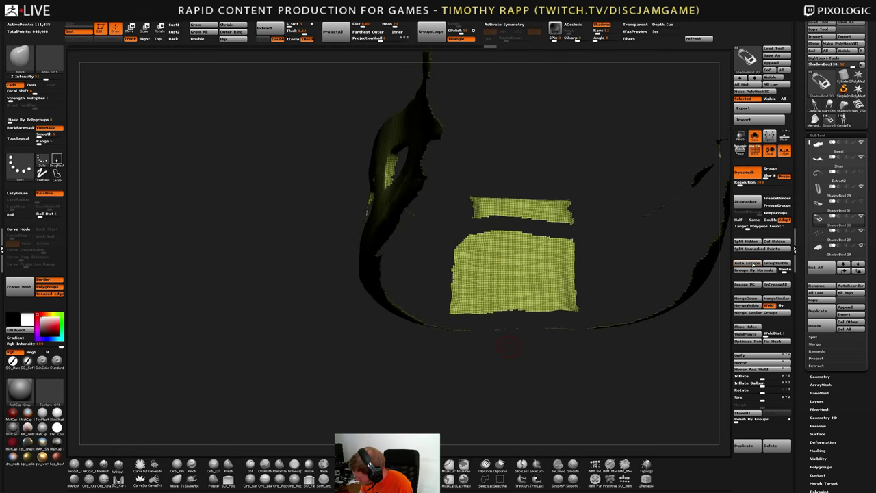
{"action": "left_click", "coordinate": [754, 264]}
{"action": "left_click", "coordinate": [546, 273], "text": "ctrl+shift"}
{"action": "left_click_drag", "start_coordinate": [546, 275], "coordinate": [543, 316]}
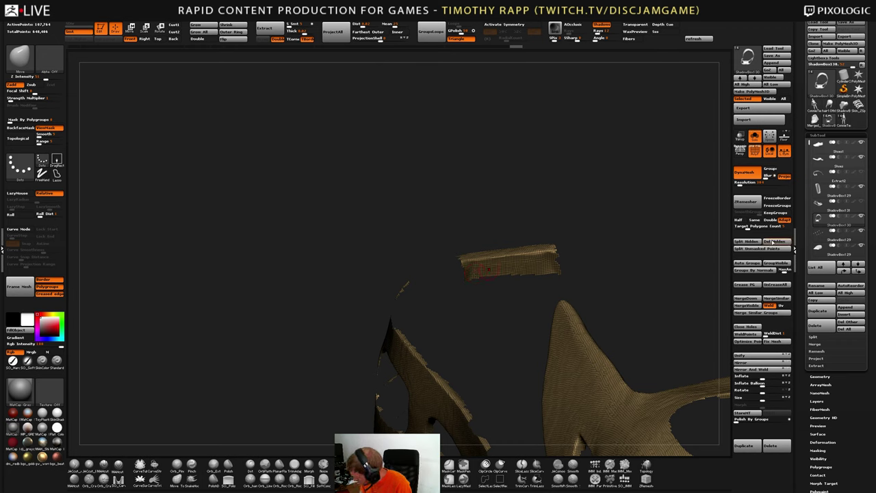
{"action": "left_click", "coordinate": [773, 241]}
Mask the inward-facing side of the remaining folded upper strip and give it its own polygroup
{"action": "left_click_drag", "start_coordinate": [602, 274], "coordinate": [551, 275]}
{"action": "mouse_move", "coordinate": [552, 275]}
{"action": "left_mouse_down", "text": "alt"}
{"action": "mouse_move", "coordinate": [526, 302]}
{"action": "mouse_move", "coordinate": [547, 328]}
{"action": "mouse_move", "coordinate": [541, 356]}
{"action": "left_mouse_up", "text": "alt"}
{"action": "left_click_drag", "start_coordinate": [460, 305], "coordinate": [466, 301], "text": "ctrl"}
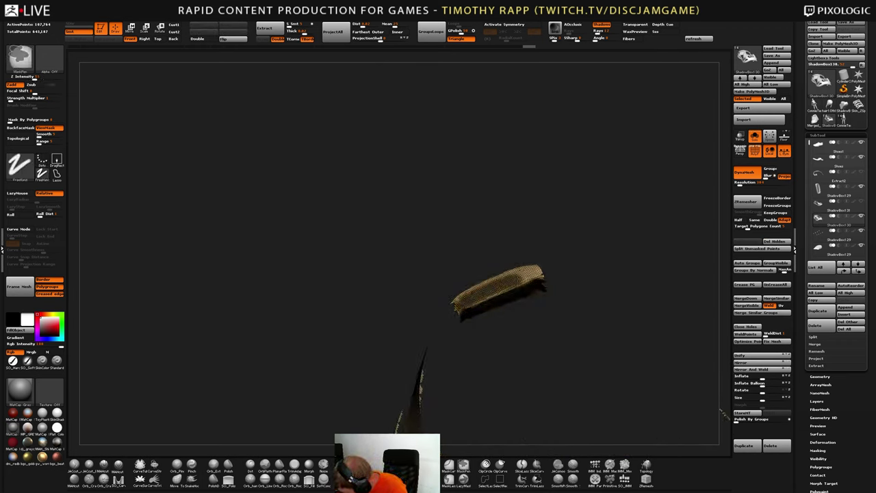
{"action": "left_click_drag", "start_coordinate": [551, 321], "coordinate": [555, 294]}
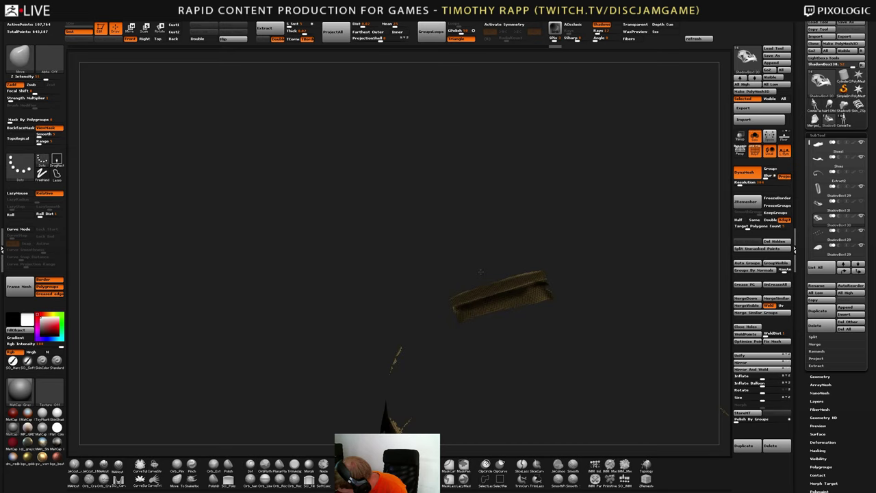
{"action": "left_click_drag", "start_coordinate": [463, 318], "coordinate": [461, 307], "text": "ctrl"}
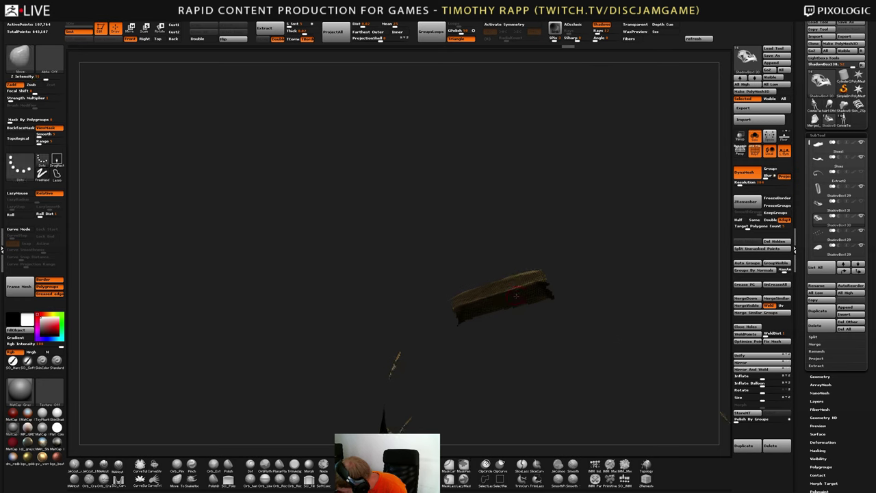
{"action": "key", "text": "ctrl+w"}
Hide the new polygroup on the folded strip and delete it from the shell
{"action": "left_click", "coordinate": [510, 302], "text": "ctrl+shift"}
{"action": "left_click", "coordinate": [505, 302], "text": "ctrl+shift"}
{"action": "left_click_drag", "start_coordinate": [510, 304], "coordinate": [446, 309]}
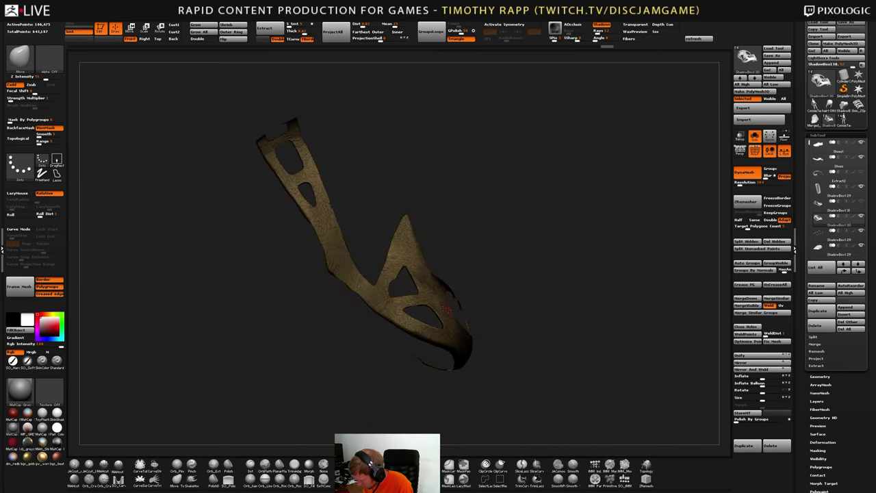
{"action": "left_click_drag", "start_coordinate": [567, 334], "coordinate": [531, 319]}
{"action": "left_click_drag", "start_coordinate": [639, 331], "coordinate": [560, 359]}
{"action": "left_click", "coordinate": [765, 241]}
Mask the first stretch of the folded-under lower rim around the toe of the shell
{"action": "left_click_drag", "start_coordinate": [585, 192], "coordinate": [587, 174]}
{"action": "left_click_drag", "start_coordinate": [523, 302], "coordinate": [551, 301]}
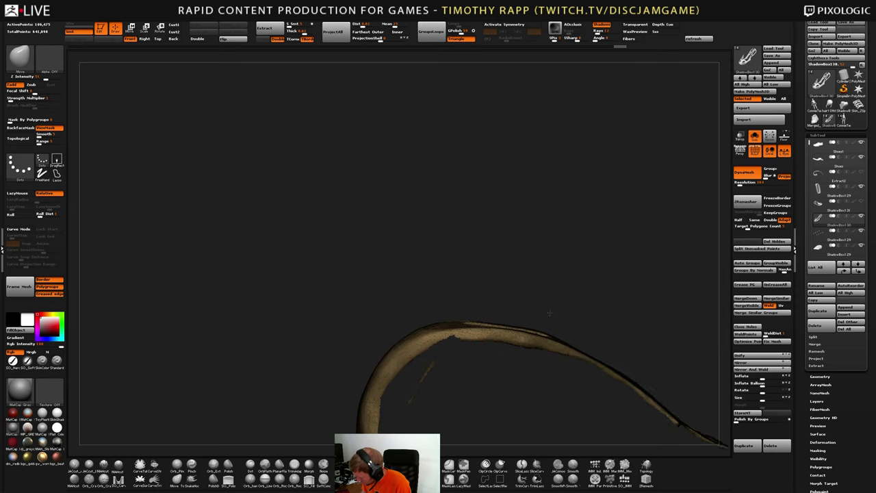
{"action": "left_click_drag", "start_coordinate": [390, 378], "coordinate": [439, 221], "text": "alt"}
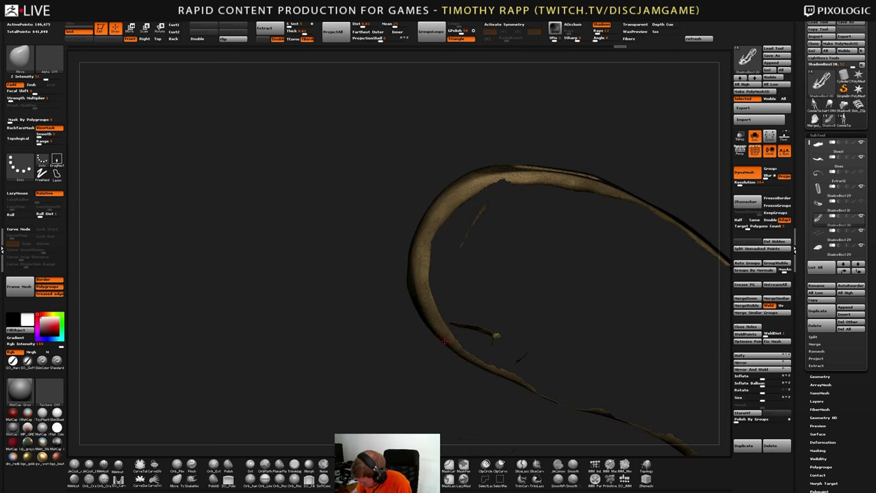
{"action": "left_click_drag", "start_coordinate": [429, 303], "coordinate": [442, 328], "text": "ctrl"}
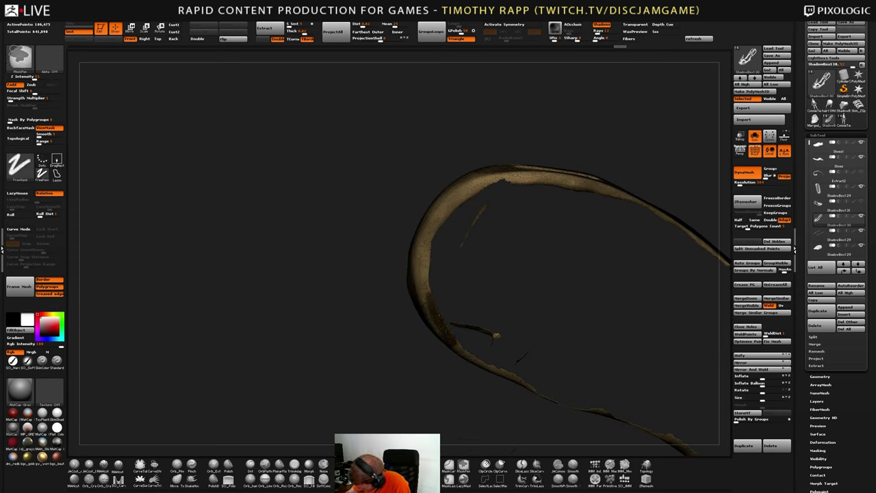
{"action": "left_click_drag", "start_coordinate": [425, 272], "coordinate": [426, 295], "text": "ctrl"}
{"action": "key", "text": "s"}
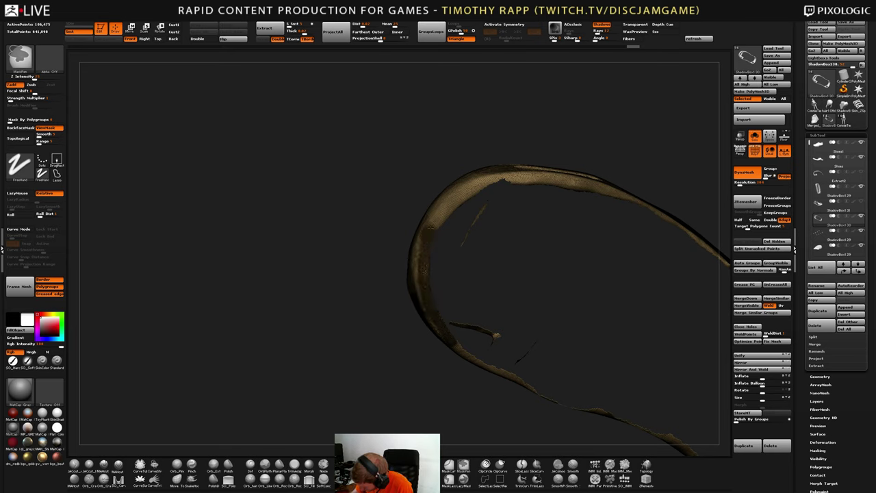
{"action": "left_click_drag", "start_coordinate": [450, 205], "coordinate": [420, 306], "text": "ctrl"}
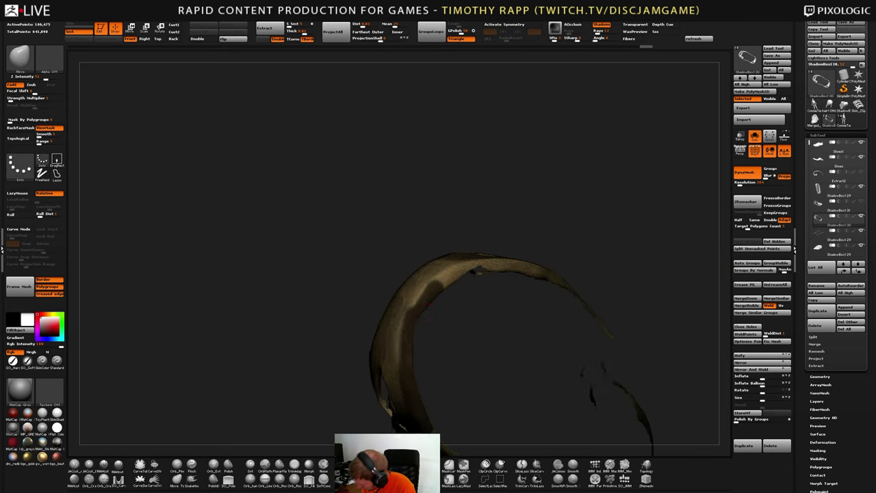
Extend the rim mask around the toe and along the inner edge toward the side of the shell
{"action": "mouse_move", "coordinate": [447, 273]}
{"action": "left_mouse_down", "text": "ctrl"}
{"action": "mouse_move", "coordinate": [419, 291]}
{"action": "mouse_move", "coordinate": [452, 363]}
{"action": "mouse_move", "coordinate": [454, 356]}
{"action": "mouse_move", "coordinate": [440, 358]}
{"action": "left_mouse_up", "text": "ctrl"}
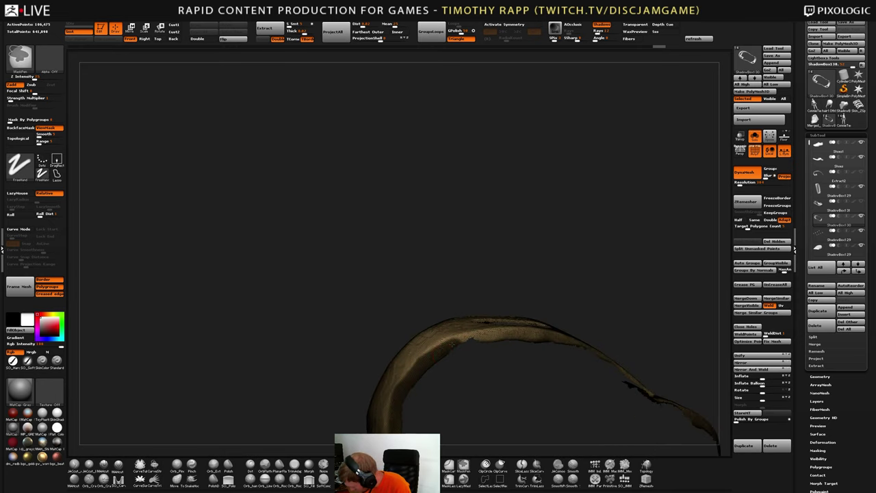
{"action": "left_click_drag", "start_coordinate": [479, 336], "coordinate": [496, 335], "text": "ctrl"}
{"action": "left_click_drag", "start_coordinate": [494, 357], "coordinate": [487, 383]}
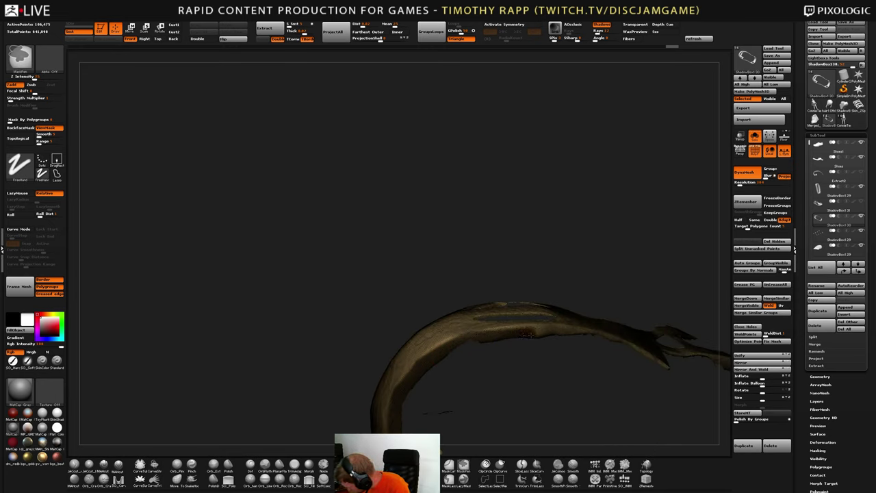
{"action": "left_click_drag", "start_coordinate": [586, 336], "coordinate": [594, 332], "text": "ctrl"}
{"action": "mouse_move", "coordinate": [583, 380]}
{"action": "left_mouse_down"}
{"action": "mouse_move", "coordinate": [576, 414]}
{"action": "mouse_move", "coordinate": [573, 397]}
{"action": "left_mouse_up"}
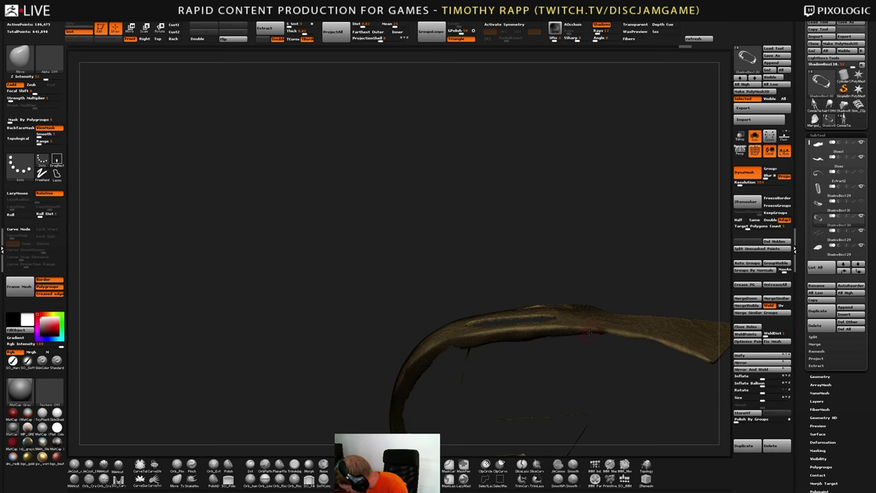
{"action": "left_click_drag", "start_coordinate": [590, 333], "coordinate": [578, 336], "text": "ctrl"}
{"action": "mouse_move", "coordinate": [483, 386]}
{"action": "left_mouse_down"}
{"action": "mouse_move", "coordinate": [446, 261]}
{"action": "mouse_move", "coordinate": [278, 294]}
{"action": "mouse_move", "coordinate": [486, 338]}
{"action": "mouse_move", "coordinate": [440, 152]}
{"action": "mouse_move", "coordinate": [411, 260]}
{"action": "mouse_move", "coordinate": [556, 327]}
{"action": "mouse_move", "coordinate": [479, 273]}
{"action": "mouse_move", "coordinate": [465, 301]}
{"action": "mouse_move", "coordinate": [472, 335]}
{"action": "mouse_move", "coordinate": [524, 342]}
{"action": "mouse_move", "coordinate": [518, 347]}
{"action": "mouse_move", "coordinate": [540, 316]}
{"action": "mouse_move", "coordinate": [530, 338]}
{"action": "left_mouse_up"}
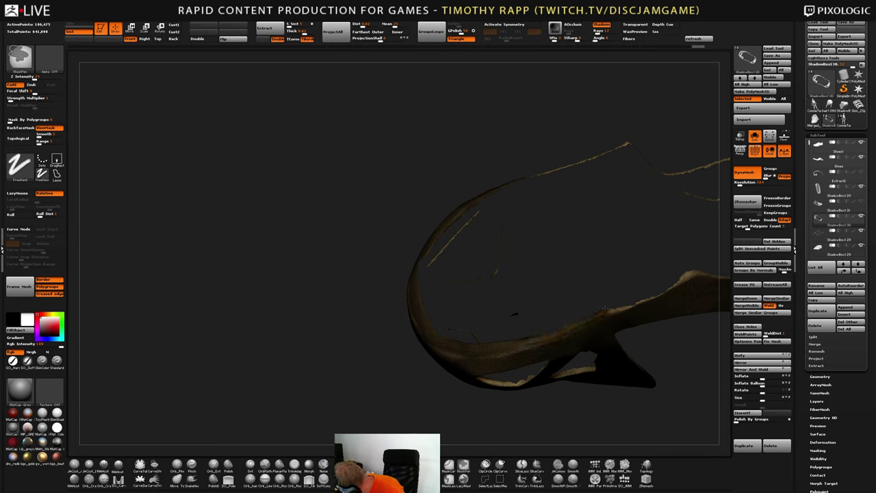
{"action": "left_click_drag", "start_coordinate": [604, 309], "coordinate": [633, 300], "text": "ctrl"}
{"action": "left_click_drag", "start_coordinate": [547, 274], "coordinate": [537, 367]}
Turn the masked toe rim into its own polygroup, hide it and delete the hidden geometry
{"action": "key", "text": "ctrl+w"}
{"action": "left_click", "coordinate": [494, 323], "text": "ctrl+shift"}
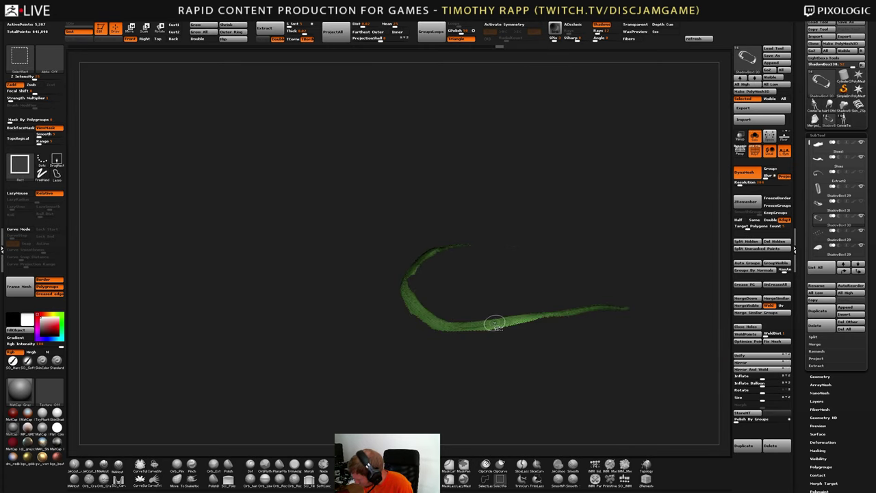
{"action": "left_click", "coordinate": [508, 320], "text": "ctrl+shift"}
{"action": "mouse_move", "coordinate": [520, 311]}
{"action": "left_mouse_down"}
{"action": "mouse_move", "coordinate": [561, 347]}
{"action": "mouse_move", "coordinate": [540, 308]}
{"action": "mouse_move", "coordinate": [530, 309]}
{"action": "left_mouse_up"}
{"action": "left_click", "coordinate": [773, 243]}
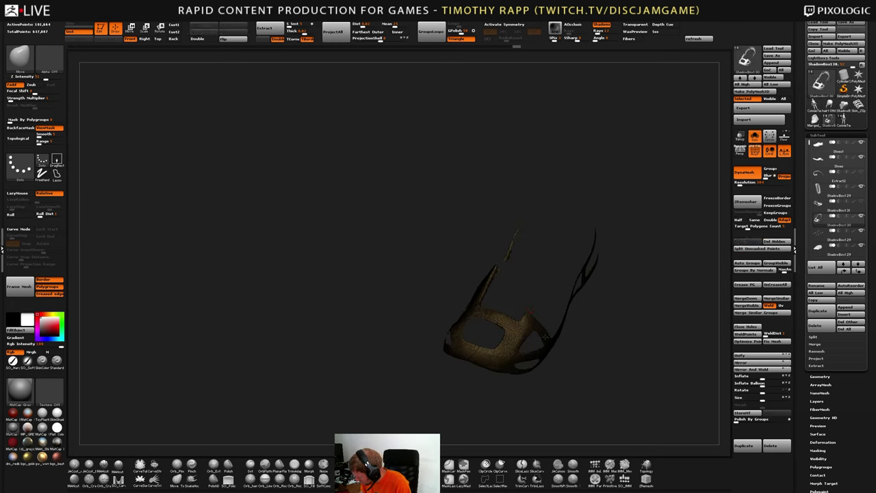
Smooth the shell's ragged borders with Polish By Groups and turn on double-sided display
{"action": "left_click_drag", "start_coordinate": [602, 362], "coordinate": [622, 351]}
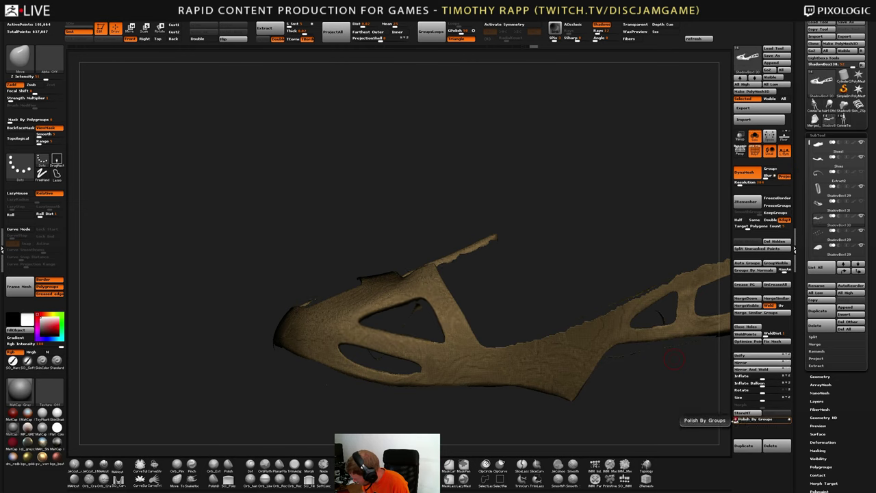
{"action": "left_click_drag", "start_coordinate": [564, 325], "coordinate": [405, 320]}
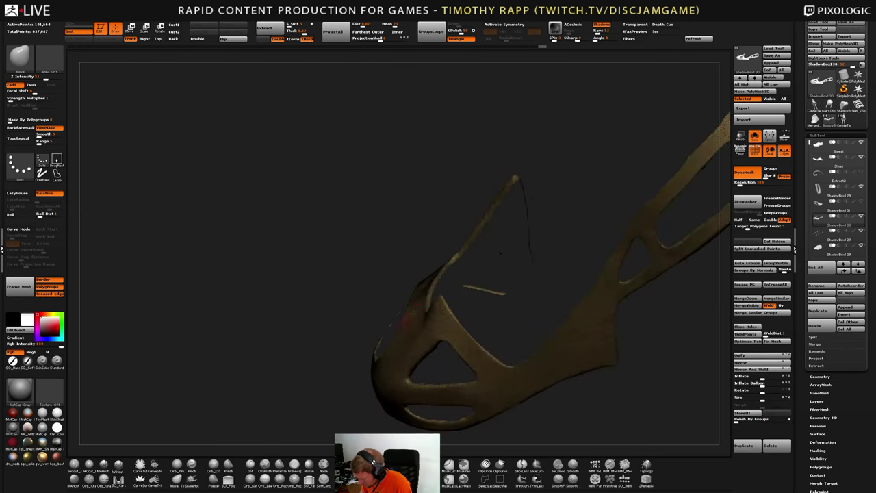
{"action": "left_click_drag", "start_coordinate": [465, 255], "coordinate": [403, 281]}
{"action": "left_click", "coordinate": [208, 42]}
Remesh the shell repeatedly with ZRemesher using the Half option with Adapt off
{"action": "left_click_drag", "start_coordinate": [473, 290], "coordinate": [502, 374]}
{"action": "left_click_drag", "start_coordinate": [503, 373], "coordinate": [502, 349]}
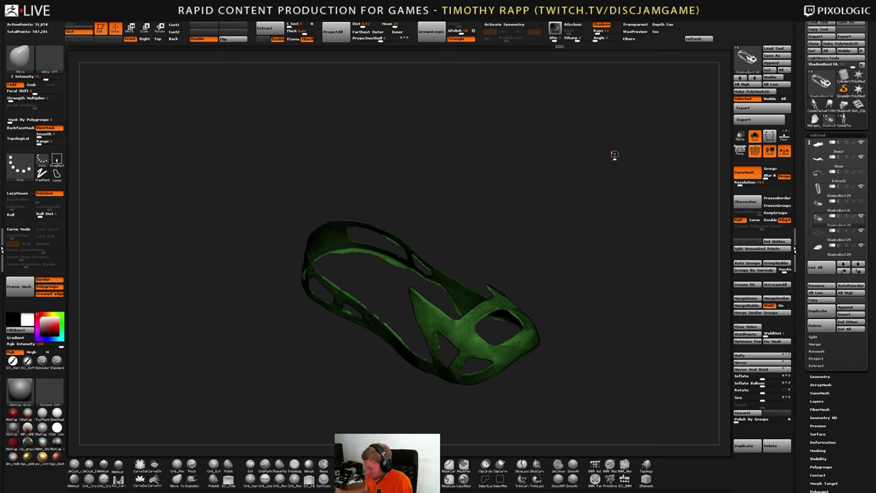
{"action": "right_click_drag", "start_coordinate": [506, 367], "coordinate": [483, 315], "text": "ctrl"}
{"action": "left_click", "coordinate": [736, 206]}
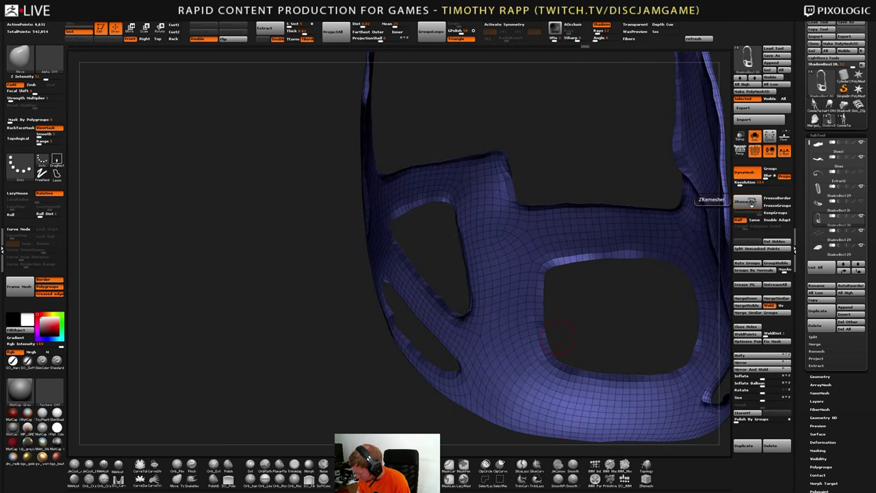
Polish the remeshed shell's borders by groups and run ZRemesher again at Half
{"action": "mouse_move", "coordinate": [636, 321]}
{"action": "left_mouse_down"}
{"action": "mouse_move", "coordinate": [465, 326]}
{"action": "mouse_move", "coordinate": [464, 277]}
{"action": "mouse_move", "coordinate": [500, 271]}
{"action": "left_mouse_up"}
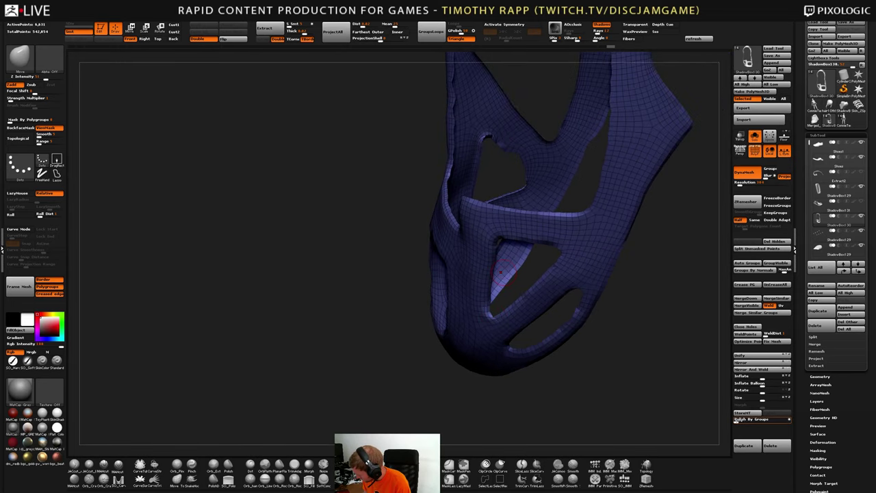
{"action": "left_click", "coordinate": [756, 420]}
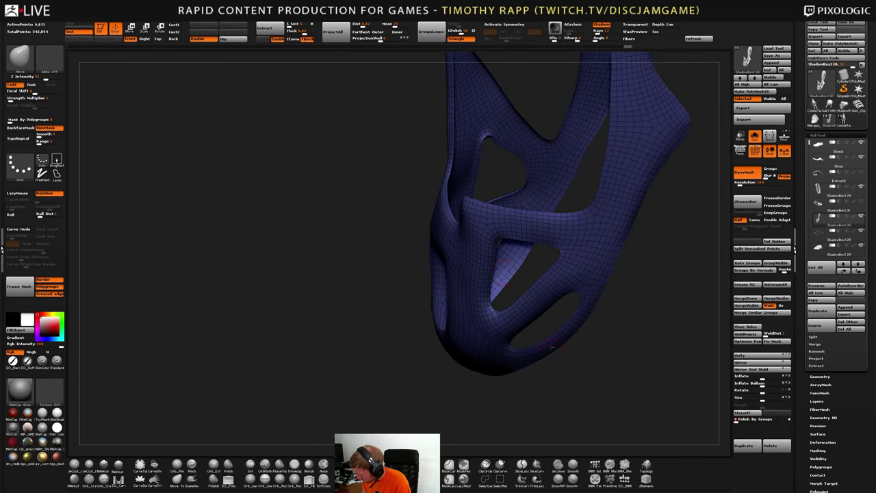
{"action": "left_click_drag", "start_coordinate": [602, 397], "coordinate": [455, 323]}
{"action": "left_click", "coordinate": [747, 202]}
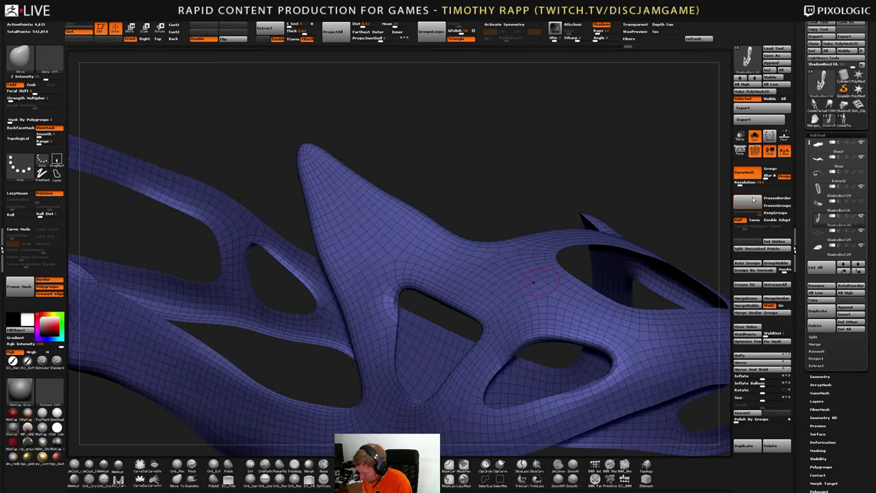
Smooth the uneven surface and rims around the small side openings toward the heel
{"action": "key", "text": "f"}
{"action": "mouse_move", "coordinate": [579, 354]}
{"action": "left_mouse_down"}
{"action": "mouse_move", "coordinate": [547, 378]}
{"action": "mouse_move", "coordinate": [510, 365]}
{"action": "mouse_move", "coordinate": [579, 326]}
{"action": "mouse_move", "coordinate": [483, 286]}
{"action": "mouse_move", "coordinate": [507, 311]}
{"action": "mouse_move", "coordinate": [438, 298]}
{"action": "mouse_move", "coordinate": [446, 296]}
{"action": "mouse_move", "coordinate": [425, 305]}
{"action": "mouse_move", "coordinate": [444, 321]}
{"action": "mouse_move", "coordinate": [459, 293]}
{"action": "mouse_move", "coordinate": [418, 310]}
{"action": "left_mouse_up"}
{"action": "right_click_drag", "start_coordinate": [418, 310], "coordinate": [462, 279]}
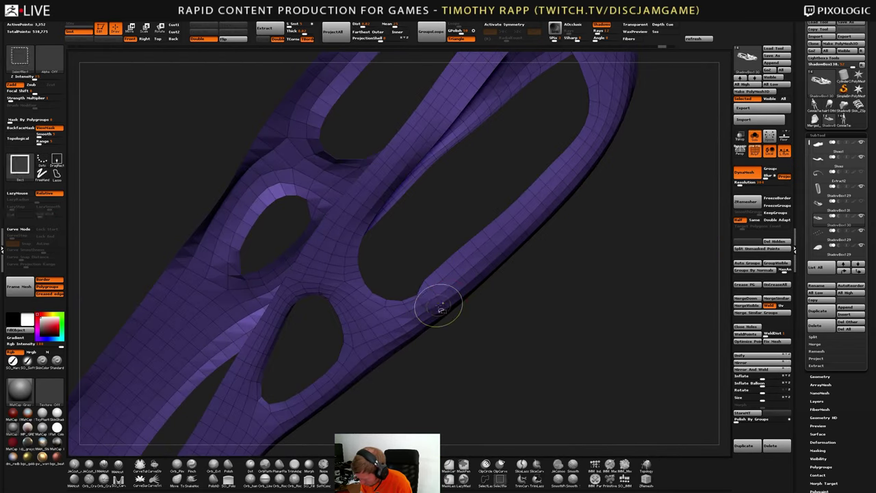
{"action": "mouse_move", "coordinate": [433, 318]}
{"action": "right_mouse_down", "text": "alt"}
{"action": "mouse_move", "coordinate": [458, 348]}
{"action": "mouse_move", "coordinate": [392, 311]}
{"action": "right_mouse_up", "text": "alt"}
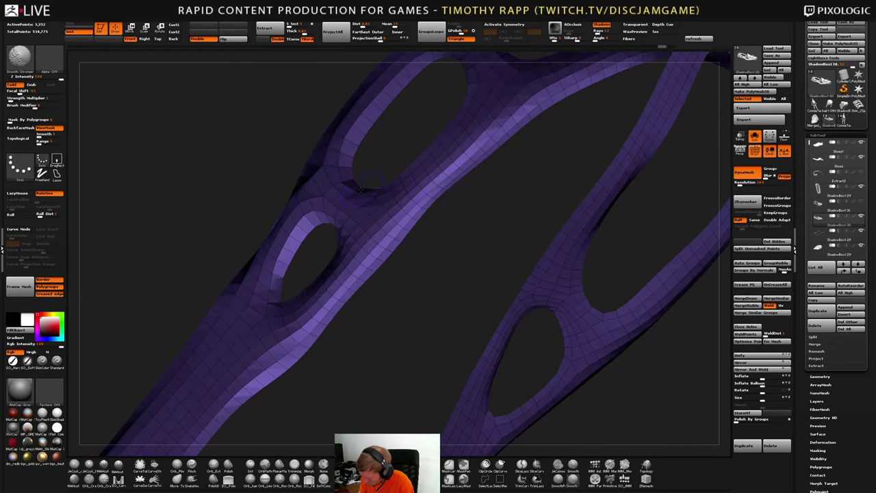
{"action": "mouse_move", "coordinate": [368, 187]}
{"action": "right_mouse_down", "text": "ctrl"}
{"action": "mouse_move", "coordinate": [364, 213]}
{"action": "mouse_move", "coordinate": [349, 205]}
{"action": "mouse_move", "coordinate": [373, 258]}
{"action": "right_mouse_up", "text": "ctrl"}
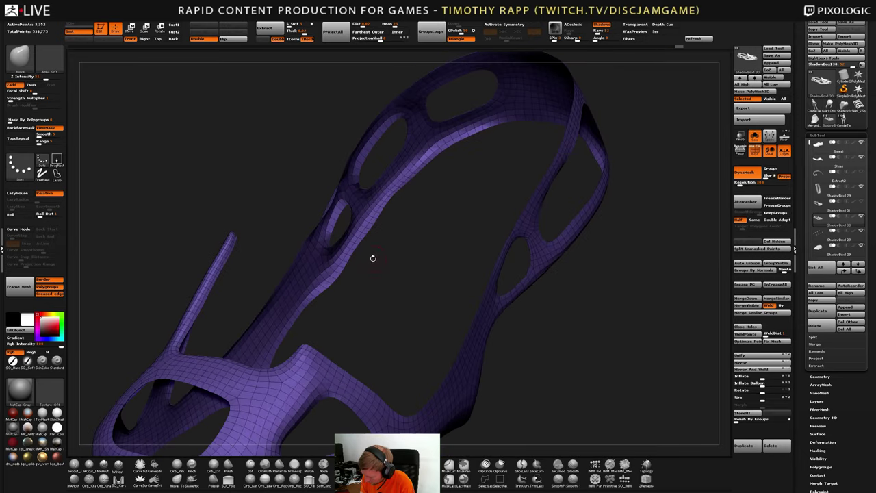
{"action": "right_click_drag", "start_coordinate": [344, 202], "coordinate": [383, 226], "text": "shift"}
{"action": "mouse_move", "coordinate": [288, 205]}
{"action": "right_mouse_down"}
{"action": "mouse_move", "coordinate": [383, 212]}
{"action": "mouse_move", "coordinate": [557, 284]}
{"action": "right_mouse_up"}
{"action": "mouse_move", "coordinate": [383, 178]}
{"action": "right_mouse_down"}
{"action": "mouse_move", "coordinate": [394, 119]}
{"action": "mouse_move", "coordinate": [407, 133]}
{"action": "right_mouse_up"}
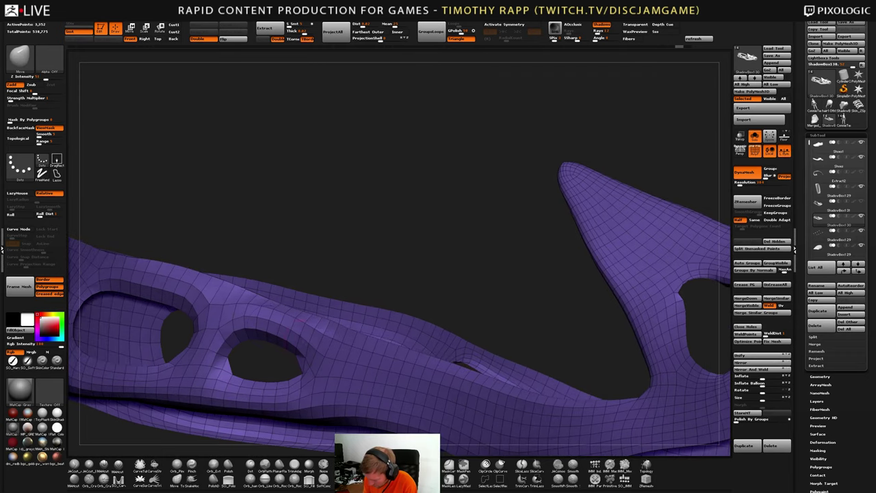
{"action": "left_click_drag", "start_coordinate": [237, 333], "coordinate": [277, 322], "text": "shift"}
{"action": "right_click_drag", "start_coordinate": [309, 365], "coordinate": [366, 400]}
{"action": "left_click_drag", "start_coordinate": [207, 363], "coordinate": [194, 323], "text": "shift"}
Reduce the smoothed shell further with additional ZRemesher passes at Half
{"action": "mouse_move", "coordinate": [188, 344]}
{"action": "right_mouse_down"}
{"action": "mouse_move", "coordinate": [186, 325]}
{"action": "mouse_move", "coordinate": [384, 376]}
{"action": "mouse_move", "coordinate": [217, 349]}
{"action": "mouse_move", "coordinate": [271, 342]}
{"action": "mouse_move", "coordinate": [256, 350]}
{"action": "mouse_move", "coordinate": [273, 328]}
{"action": "mouse_move", "coordinate": [317, 349]}
{"action": "mouse_move", "coordinate": [285, 351]}
{"action": "mouse_move", "coordinate": [299, 373]}
{"action": "right_mouse_up"}
{"action": "left_click_drag", "start_coordinate": [293, 387], "coordinate": [297, 381]}
{"action": "mouse_move", "coordinate": [296, 381]}
{"action": "right_mouse_down"}
{"action": "mouse_move", "coordinate": [341, 368]}
{"action": "mouse_move", "coordinate": [414, 416]}
{"action": "right_mouse_up"}
{"action": "left_click_drag", "start_coordinate": [413, 416], "coordinate": [451, 356]}
{"action": "right_click_drag", "start_coordinate": [564, 363], "coordinate": [551, 377]}
{"action": "left_click_drag", "start_coordinate": [568, 377], "coordinate": [575, 366]}
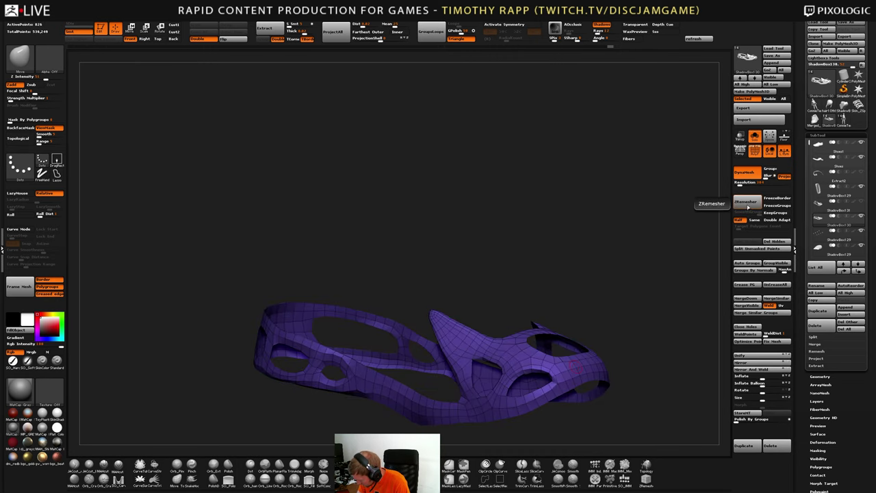
{"action": "left_click_drag", "start_coordinate": [514, 425], "coordinate": [519, 361]}
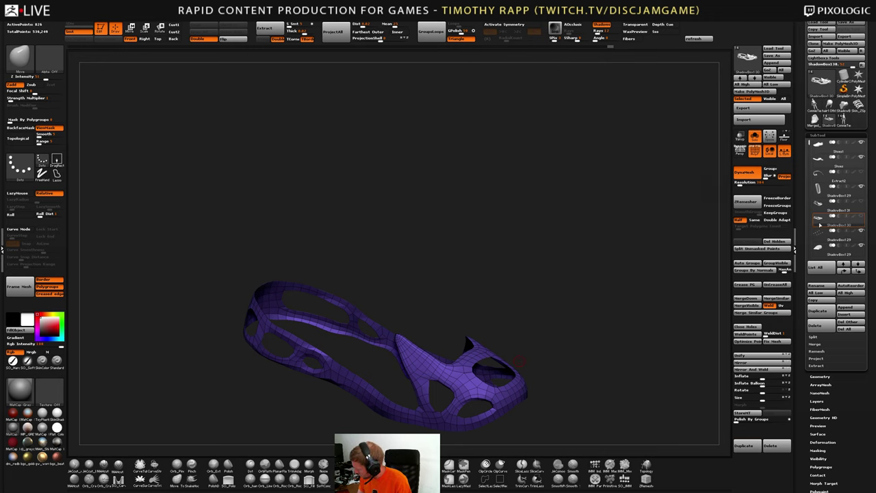
Select the original detailed overlay subtool ShadowBox1_31, turn off the polyframe and leave Solo mode to show the whole shoe
{"action": "left_click", "coordinate": [819, 223]}
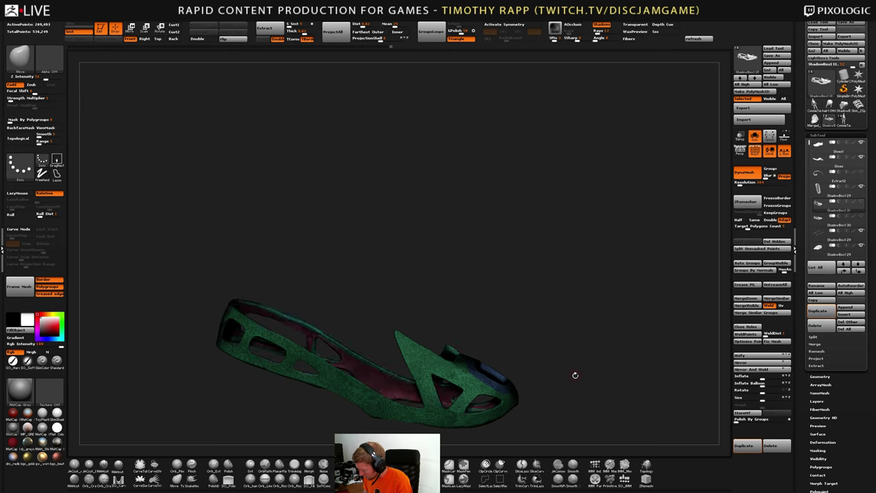
{"action": "key", "text": "shift+f"}
{"action": "left_click_drag", "start_coordinate": [567, 395], "coordinate": [576, 385], "text": "shift"}
{"action": "left_click", "coordinate": [755, 138]}
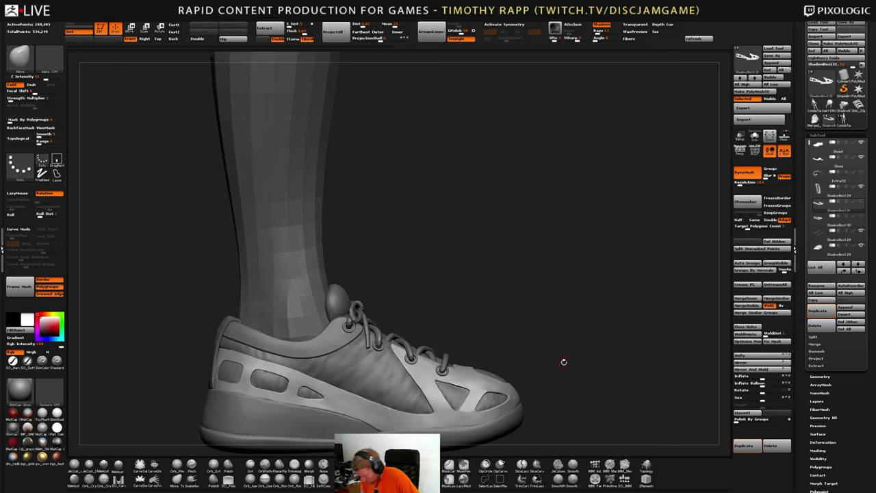
Examine the overlay on the assembled shoe from both sides and from behind the heel
{"action": "left_click_drag", "start_coordinate": [564, 362], "coordinate": [578, 362]}
{"action": "left_click_drag", "start_coordinate": [345, 402], "coordinate": [521, 388]}
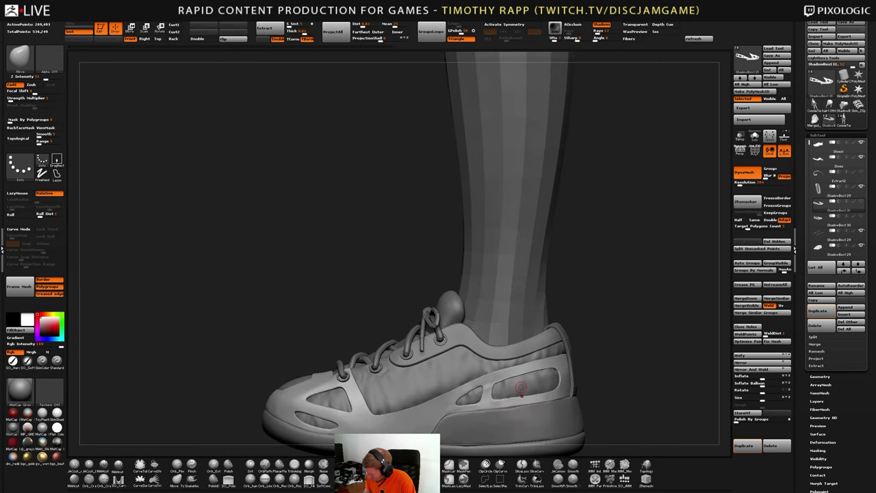
{"action": "left_click_drag", "start_coordinate": [662, 378], "coordinate": [576, 378]}
{"action": "left_click_drag", "start_coordinate": [650, 380], "coordinate": [724, 380]}
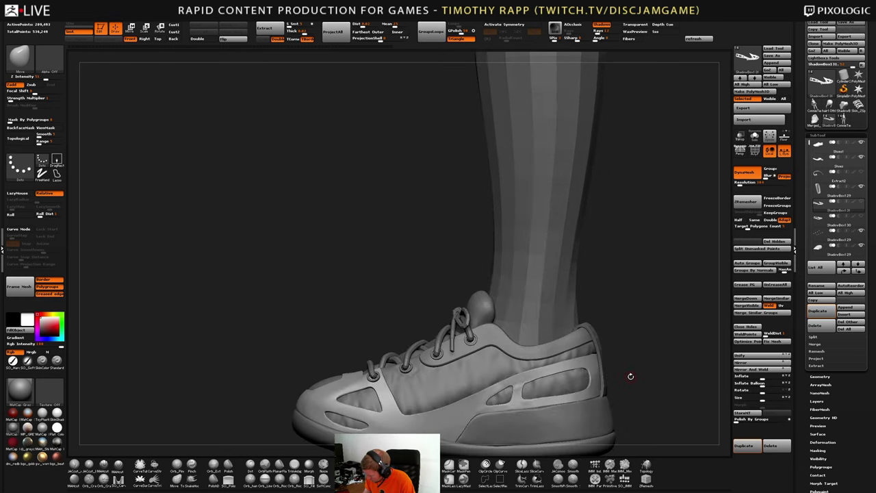
{"action": "left_click_drag", "start_coordinate": [630, 375], "coordinate": [618, 380]}
{"action": "mouse_move", "coordinate": [622, 380]}
{"action": "right_mouse_down"}
{"action": "mouse_move", "coordinate": [547, 378]}
{"action": "mouse_move", "coordinate": [621, 374]}
{"action": "right_mouse_up"}
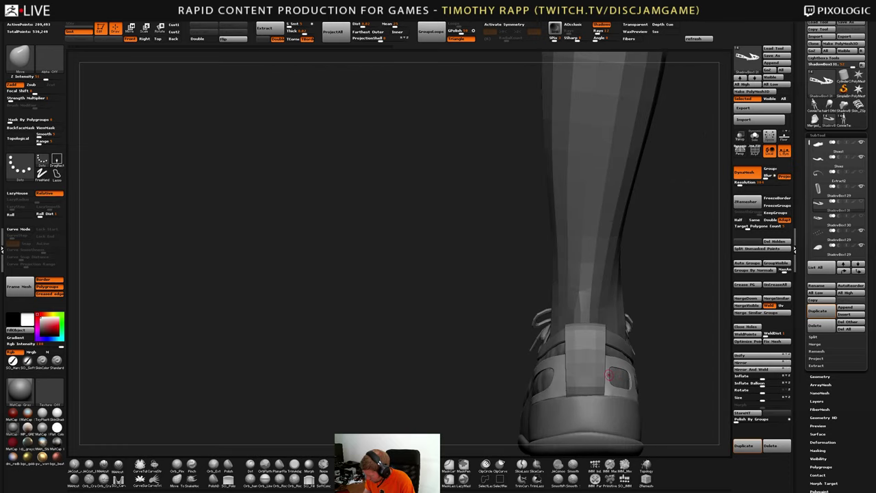
Select the inner shoe body and hide the overlay to examine the surface beneath it
{"action": "left_click_drag", "start_coordinate": [608, 375], "coordinate": [636, 368]}
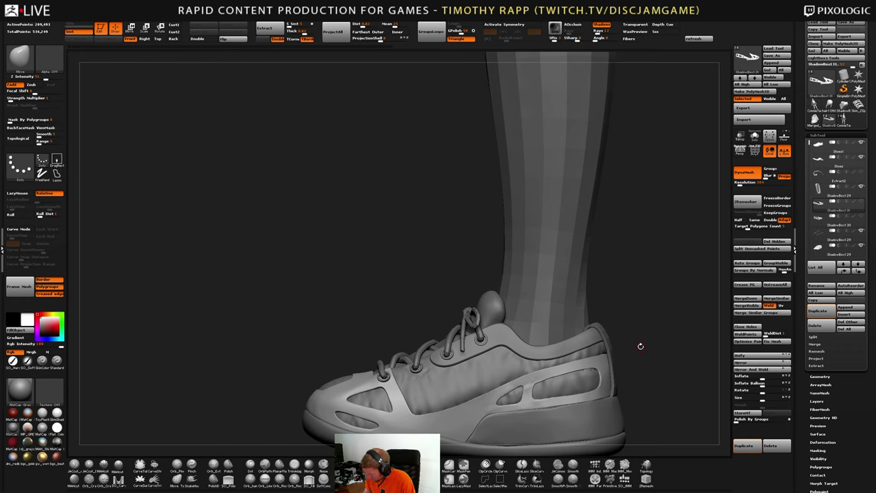
{"action": "mouse_move", "coordinate": [489, 414]}
{"action": "right_mouse_down"}
{"action": "mouse_move", "coordinate": [503, 413]}
{"action": "mouse_move", "coordinate": [483, 410]}
{"action": "right_mouse_up"}
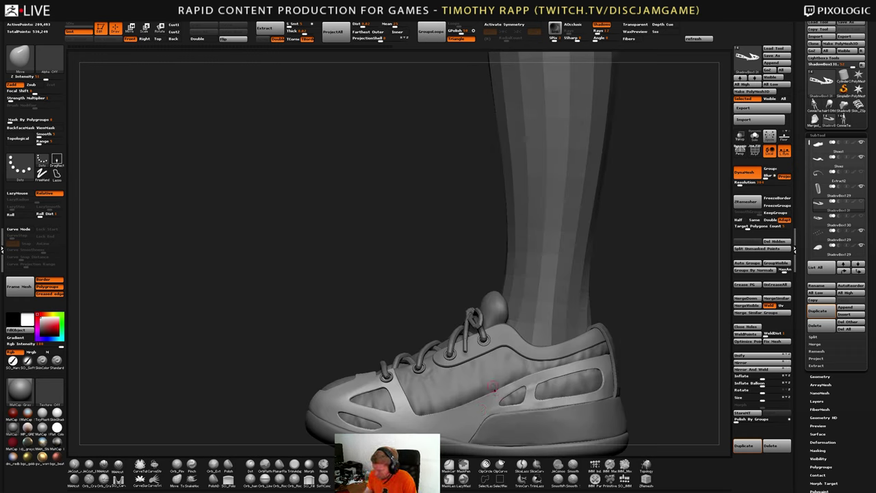
{"action": "left_click", "coordinate": [480, 380], "text": "alt"}
{"action": "mouse_move", "coordinate": [481, 409]}
{"action": "right_mouse_down"}
{"action": "mouse_move", "coordinate": [497, 412]}
{"action": "mouse_move", "coordinate": [481, 398]}
{"action": "right_mouse_up"}
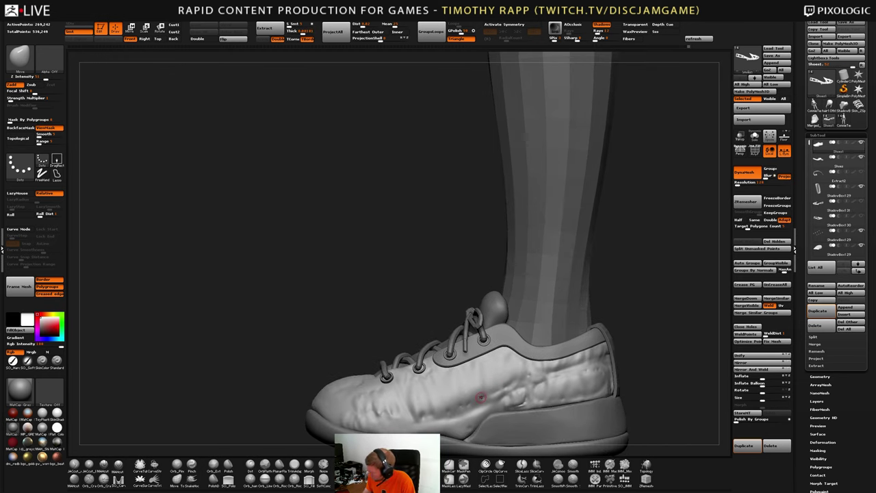
Select the collar strip subtool Extract2, inspect it in Solo mode and delete it
{"action": "left_click", "coordinate": [861, 173]}
{"action": "left_click", "coordinate": [840, 175]}
{"action": "key", "text": "alt+s"}
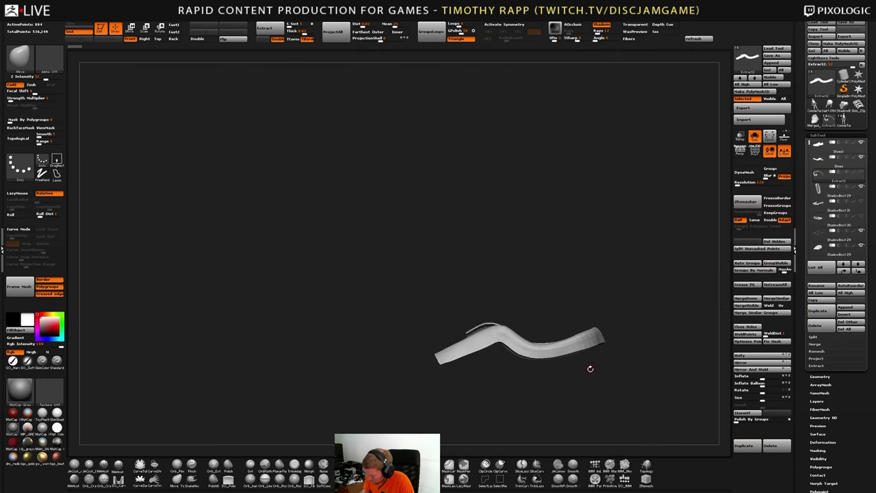
{"action": "right_click_drag", "start_coordinate": [578, 355], "coordinate": [618, 370]}
{"action": "key", "text": "alt+s"}
{"action": "left_click", "coordinate": [817, 325]}
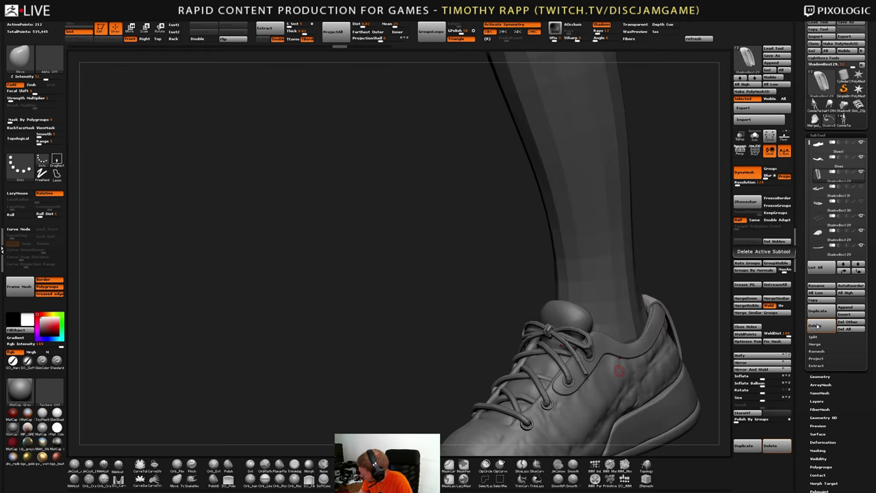
Bring back the overlay subtool ShadowBox1_31 and examine it on the assembled shoe from the side and around the toe
{"action": "left_click", "coordinate": [819, 188]}
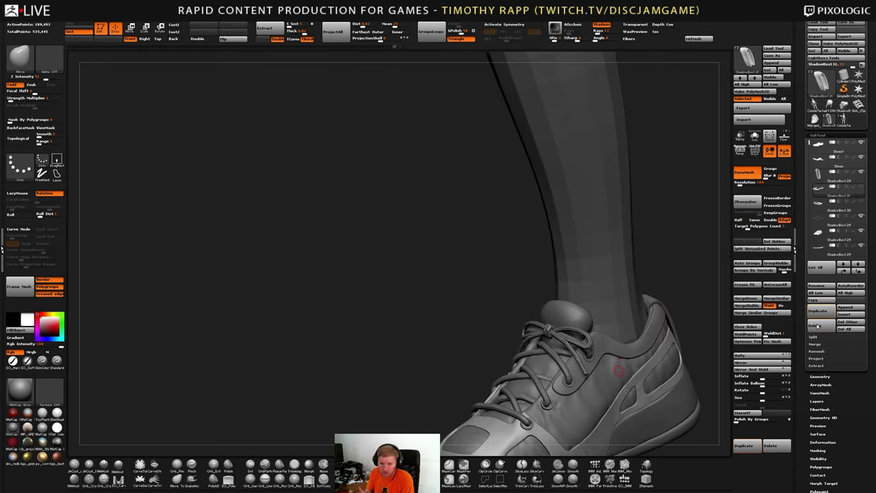
{"action": "right_click_drag", "start_coordinate": [618, 370], "coordinate": [557, 381]}
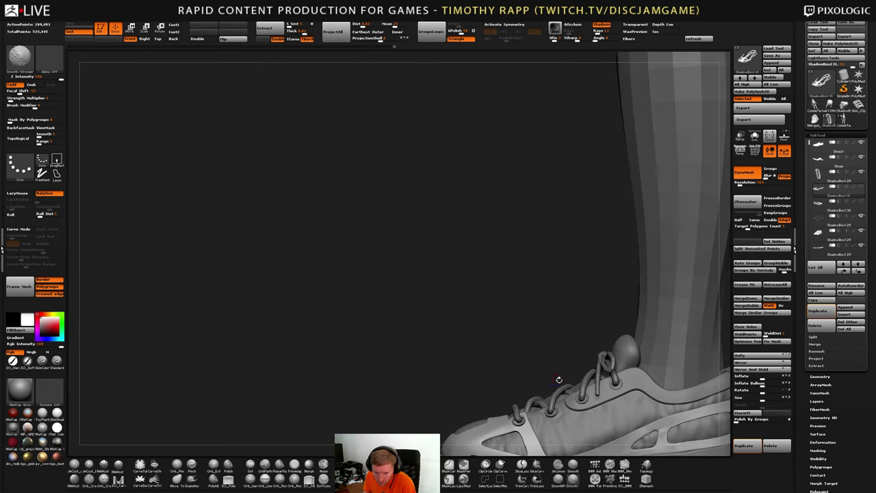
{"action": "key", "text": "f"}
{"action": "key", "text": "f"}
{"action": "left_click_drag", "start_coordinate": [551, 391], "coordinate": [555, 371], "text": "alt"}
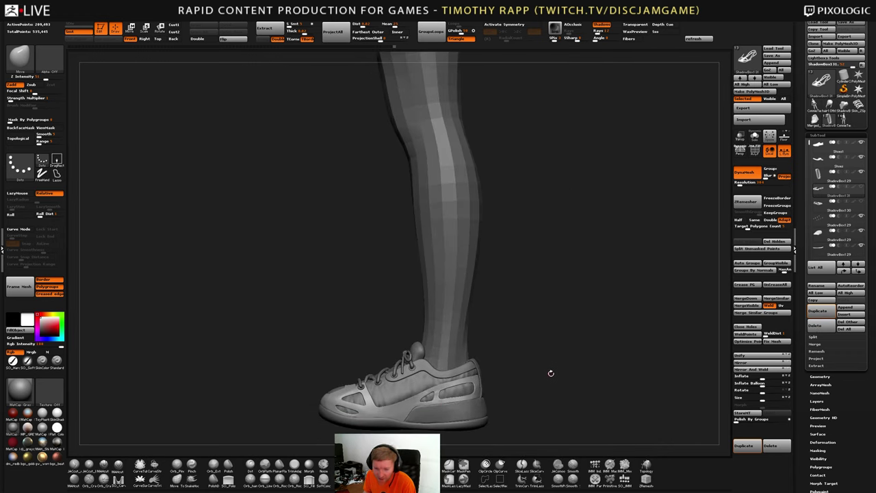
{"action": "left_click_drag", "start_coordinate": [509, 391], "coordinate": [522, 390]}
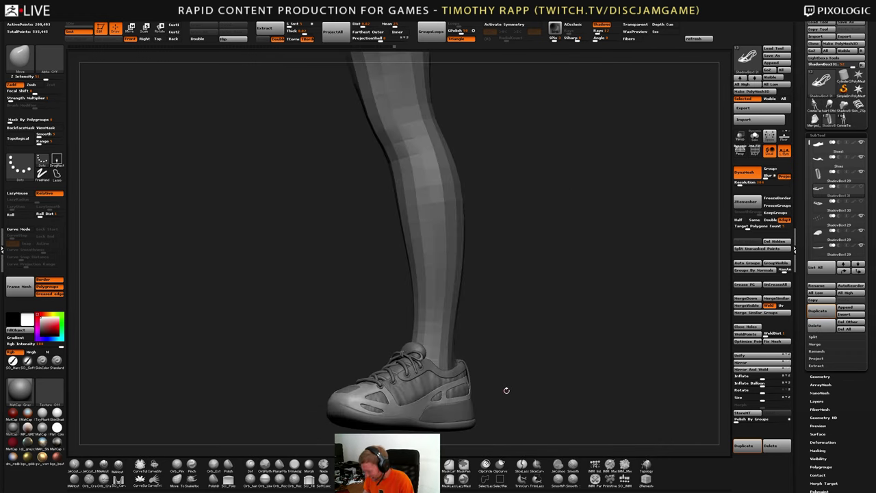
{"action": "left_click", "coordinate": [418, 413], "text": "alt"}
{"action": "mouse_move", "coordinate": [418, 413]}
{"action": "right_mouse_down", "text": "ctrl"}
{"action": "mouse_move", "coordinate": [422, 438]}
{"action": "mouse_move", "coordinate": [506, 405]}
{"action": "mouse_move", "coordinate": [459, 402]}
{"action": "mouse_move", "coordinate": [474, 381]}
{"action": "mouse_move", "coordinate": [517, 380]}
{"action": "right_mouse_up", "text": "ctrl"}
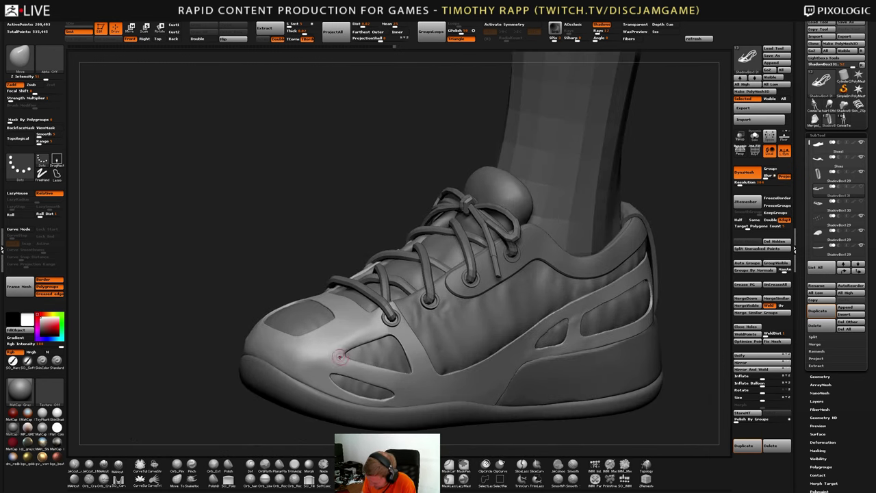
{"action": "right_click_drag", "start_coordinate": [308, 364], "coordinate": [314, 405]}
{"action": "right_click_drag", "start_coordinate": [421, 374], "coordinate": [472, 345]}
{"action": "right_click_drag", "start_coordinate": [332, 355], "coordinate": [425, 334]}
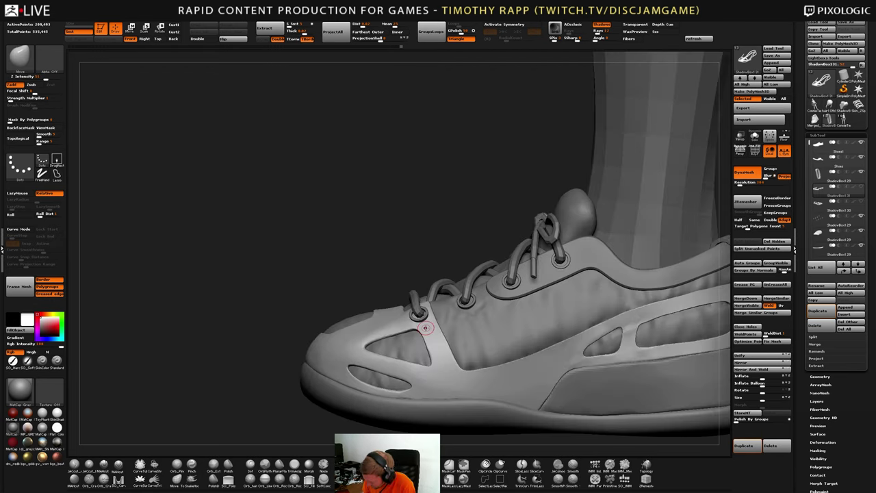
{"action": "mouse_move", "coordinate": [516, 381]}
{"action": "right_mouse_down"}
{"action": "mouse_move", "coordinate": [533, 383]}
{"action": "mouse_move", "coordinate": [539, 373]}
{"action": "mouse_move", "coordinate": [529, 368]}
{"action": "right_mouse_up"}
{"action": "left_click_drag", "start_coordinate": [537, 361], "coordinate": [516, 353]}
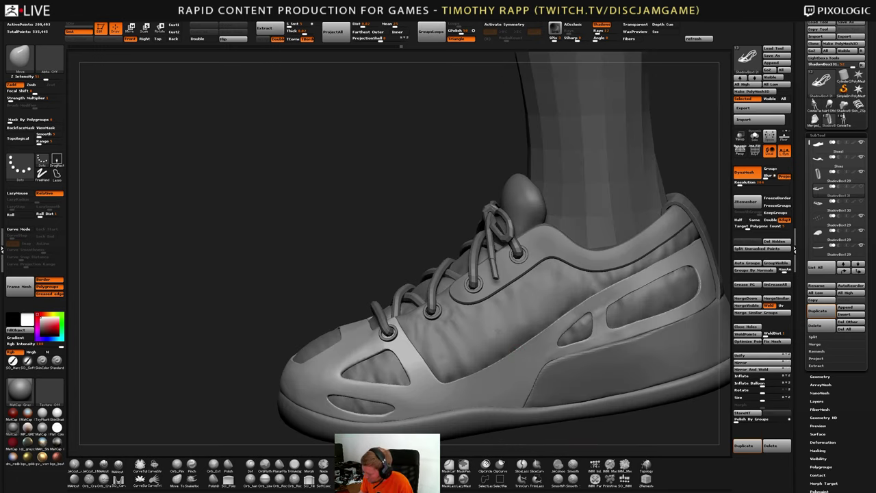
Select the inner shoe body subtool and turn on transparency to see it through the overlay
{"action": "left_click", "coordinate": [496, 331], "text": "alt"}
{"action": "left_click", "coordinate": [498, 331], "text": "alt"}
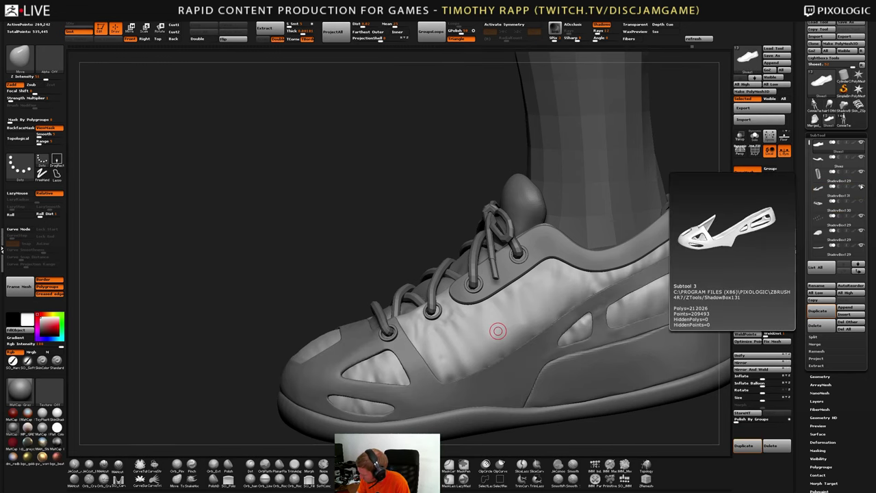
{"action": "left_click", "coordinate": [740, 136]}
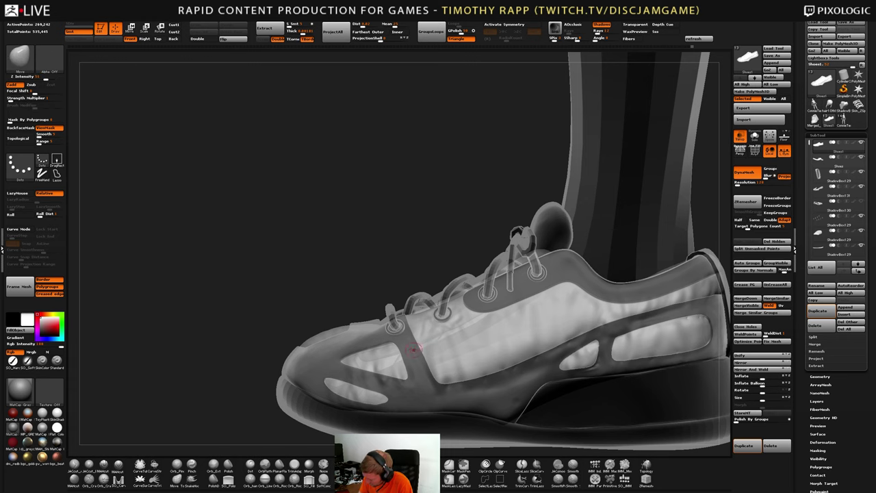
{"action": "mouse_move", "coordinate": [411, 349]}
{"action": "right_mouse_down"}
{"action": "mouse_move", "coordinate": [476, 382]}
{"action": "mouse_move", "coordinate": [414, 358]}
{"action": "right_mouse_up"}
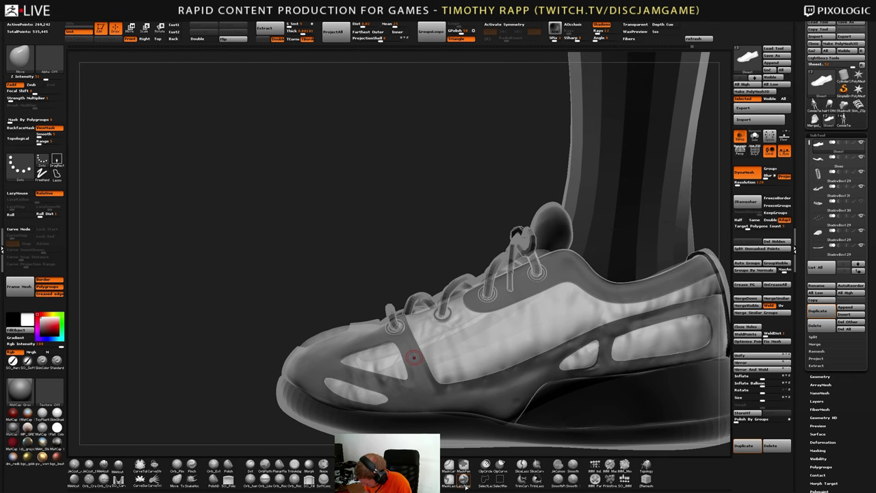
Try a mask stroke along the overlay strip behind the triangular forefoot opening, undo and repeat it, and choose the MaskPen brush
{"action": "left_click_drag", "start_coordinate": [406, 336], "coordinate": [425, 388], "text": "ctrl"}
{"action": "key", "text": "ctrl+z"}
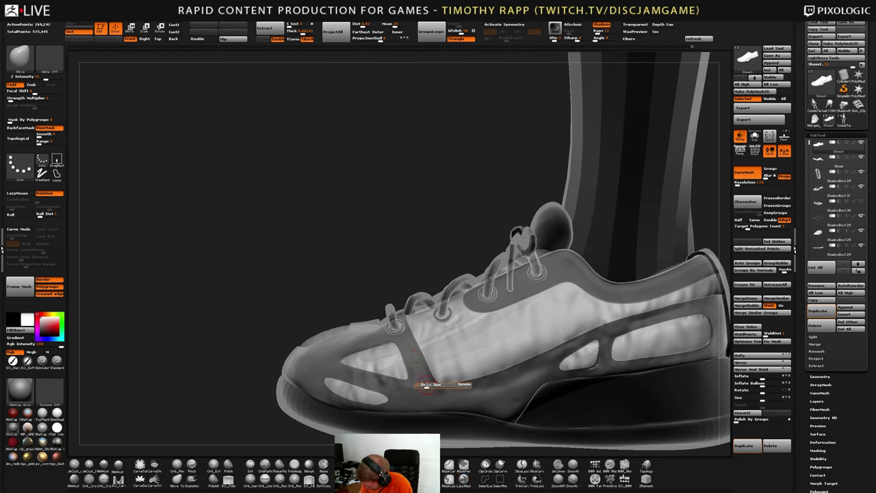
{"action": "mouse_move", "coordinate": [401, 337]}
{"action": "left_mouse_down", "text": "ctrl"}
{"action": "mouse_move", "coordinate": [422, 391]}
{"action": "mouse_move", "coordinate": [433, 395]}
{"action": "left_mouse_up", "text": "ctrl"}
{"action": "right_click_drag", "start_coordinate": [397, 362], "coordinate": [388, 368]}
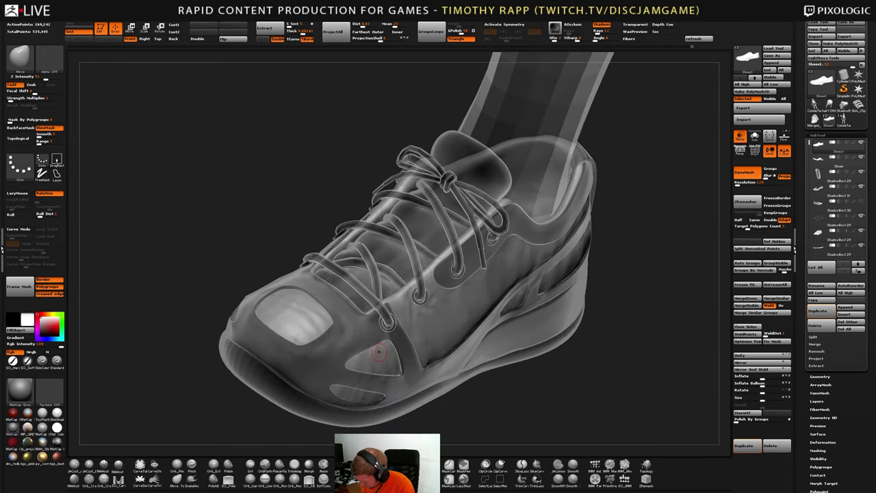
{"action": "left_click", "coordinate": [464, 467]}
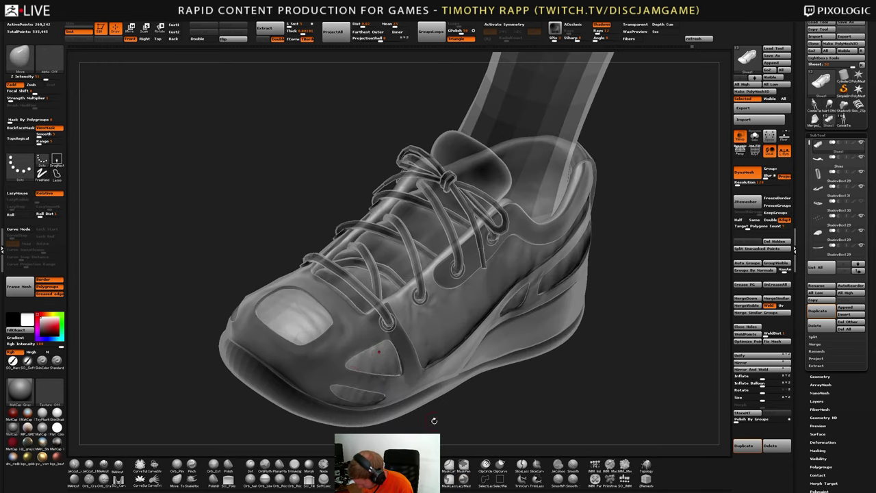
Mask the inner shoe body beneath the toe overlay, working across the forefoot toward the opposite side
{"action": "mouse_move", "coordinate": [363, 358]}
{"action": "left_mouse_down", "text": "ctrl"}
{"action": "mouse_move", "coordinate": [326, 374]}
{"action": "mouse_move", "coordinate": [307, 330]}
{"action": "mouse_move", "coordinate": [274, 364]}
{"action": "mouse_move", "coordinate": [264, 357]}
{"action": "left_mouse_up", "text": "ctrl"}
{"action": "right_click_drag", "start_coordinate": [264, 357], "coordinate": [291, 327]}
{"action": "left_click_drag", "start_coordinate": [241, 322], "coordinate": [219, 294], "text": "ctrl"}
{"action": "mouse_move", "coordinate": [219, 294]}
{"action": "right_mouse_down"}
{"action": "mouse_move", "coordinate": [233, 308]}
{"action": "mouse_move", "coordinate": [273, 312]}
{"action": "right_mouse_up"}
{"action": "mouse_move", "coordinate": [215, 321]}
{"action": "left_mouse_down", "text": "ctrl"}
{"action": "mouse_move", "coordinate": [209, 334]}
{"action": "mouse_move", "coordinate": [256, 327]}
{"action": "left_mouse_up", "text": "ctrl"}
Extend the mask beneath the overlay around the triangular forefoot opening on the opposite side, up toward the lower eyelets
{"action": "mouse_move", "coordinate": [255, 327]}
{"action": "right_mouse_down"}
{"action": "mouse_move", "coordinate": [280, 316]}
{"action": "mouse_move", "coordinate": [239, 316]}
{"action": "mouse_move", "coordinate": [253, 321]}
{"action": "mouse_move", "coordinate": [223, 331]}
{"action": "mouse_move", "coordinate": [218, 350]}
{"action": "right_mouse_up"}
{"action": "left_click", "coordinate": [219, 350], "text": "ctrl"}
{"action": "left_click_drag", "start_coordinate": [219, 348], "coordinate": [221, 319], "text": "ctrl"}
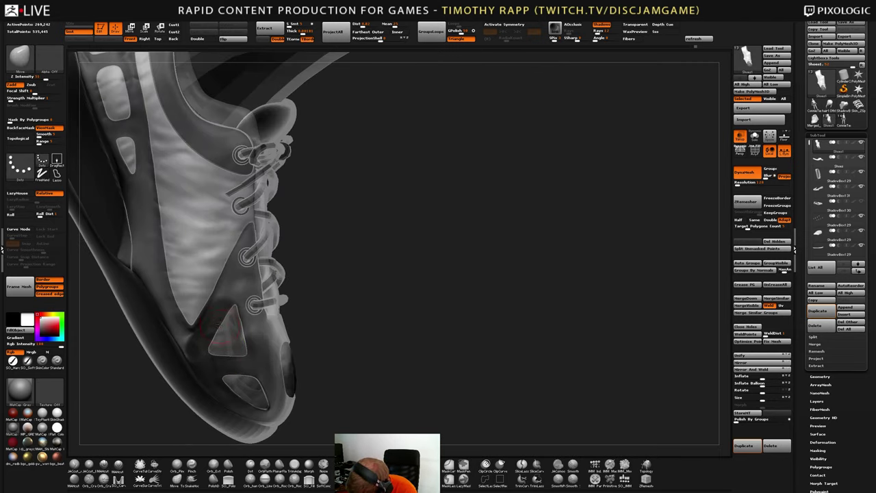
{"action": "right_click_drag", "start_coordinate": [219, 323], "coordinate": [212, 345]}
{"action": "left_click_drag", "start_coordinate": [211, 346], "coordinate": [237, 290], "text": "ctrl"}
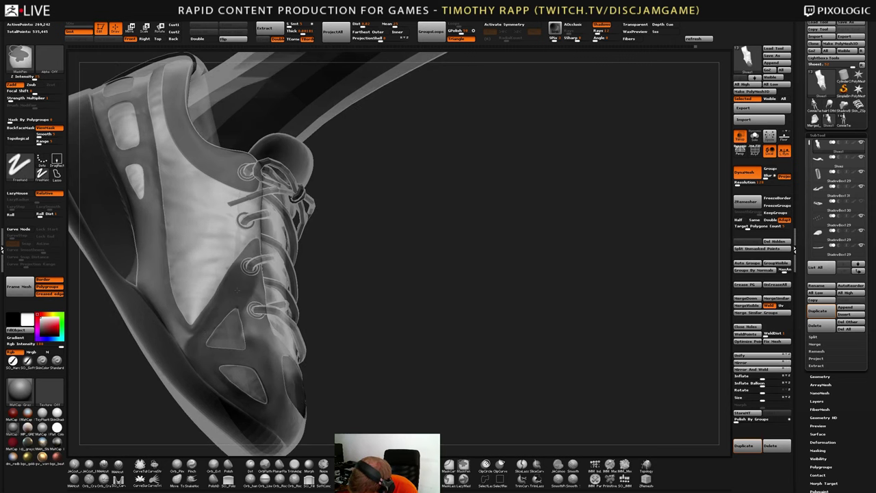
{"action": "right_click_drag", "start_coordinate": [211, 316], "coordinate": [226, 329]}
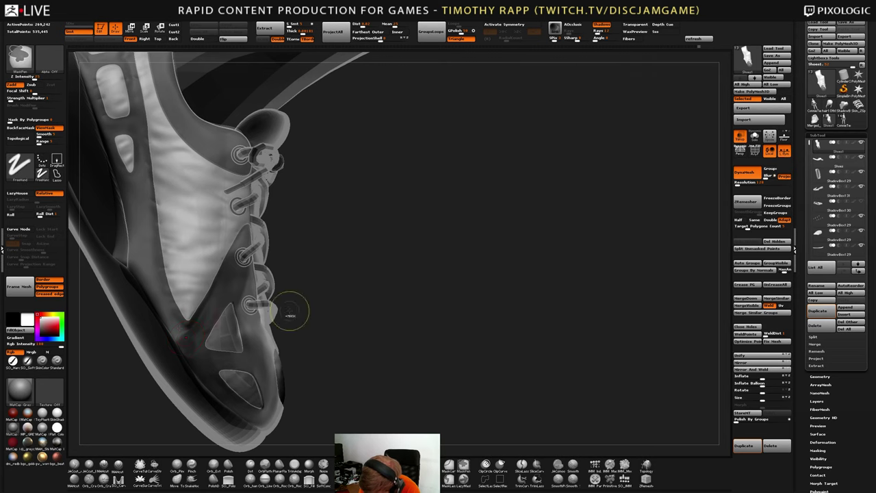
{"action": "left_click_drag", "start_coordinate": [291, 312], "coordinate": [403, 356], "text": "ctrl"}
{"action": "right_click_drag", "start_coordinate": [464, 378], "coordinate": [407, 375]}
{"action": "key", "text": "ctrl+z"}
{"action": "key", "text": "ctrl+z"}
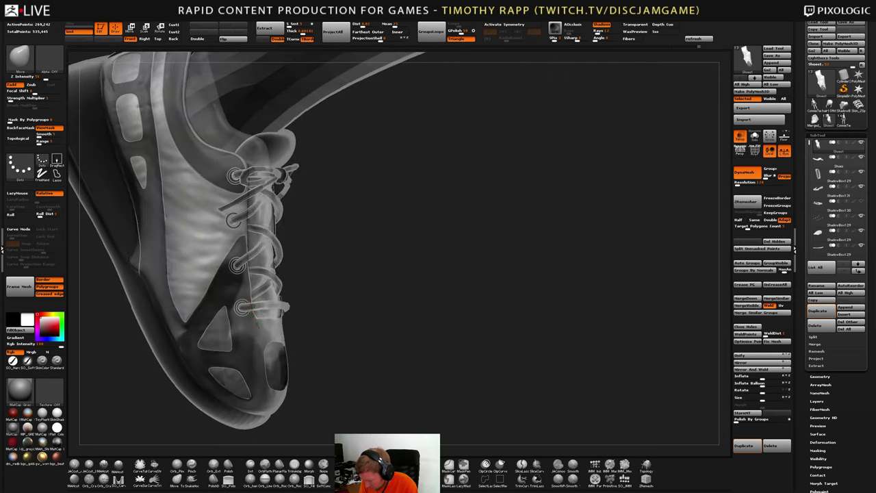
Mask the shoe body around the two lower eyelets, following the overlay up to its pointed tip
{"action": "mouse_move", "coordinate": [237, 320]}
{"action": "right_mouse_down"}
{"action": "mouse_move", "coordinate": [245, 298]}
{"action": "mouse_move", "coordinate": [226, 300]}
{"action": "mouse_move", "coordinate": [238, 334]}
{"action": "right_mouse_up"}
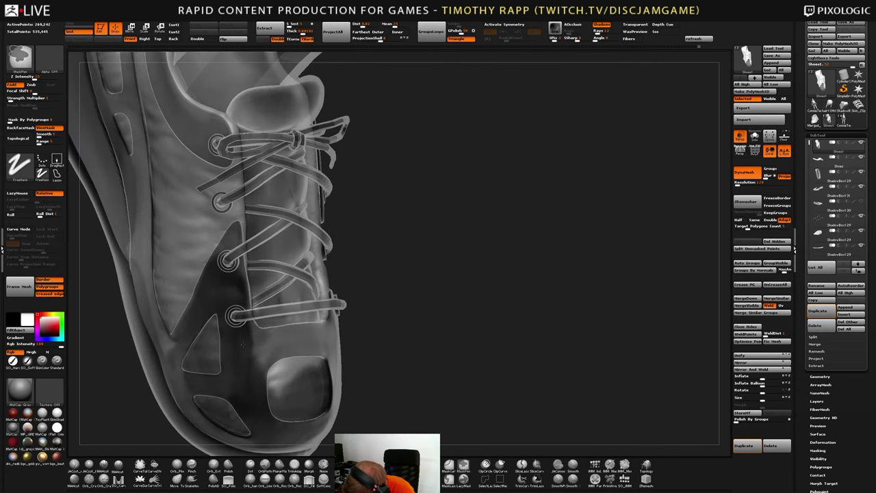
{"action": "left_click_drag", "start_coordinate": [240, 254], "coordinate": [230, 265], "text": "ctrl"}
{"action": "mouse_move", "coordinate": [226, 262]}
{"action": "right_mouse_down", "text": "ctrl"}
{"action": "mouse_move", "coordinate": [251, 279]}
{"action": "mouse_move", "coordinate": [270, 325]}
{"action": "mouse_move", "coordinate": [247, 305]}
{"action": "right_mouse_up", "text": "ctrl"}
{"action": "key", "text": "s"}
{"action": "key", "text": "s"}
{"action": "left_click_drag", "start_coordinate": [230, 313], "coordinate": [254, 255], "text": "ctrl"}
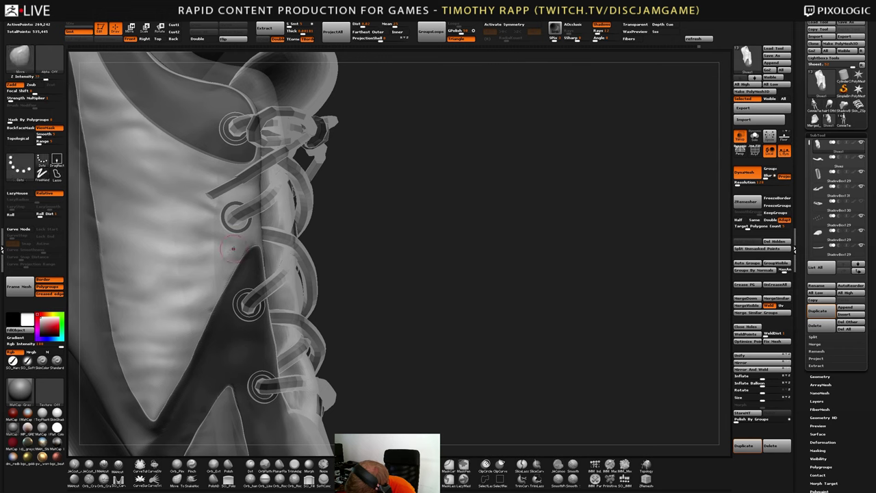
{"action": "mouse_move", "coordinate": [269, 284]}
{"action": "right_mouse_down"}
{"action": "mouse_move", "coordinate": [242, 284]}
{"action": "mouse_move", "coordinate": [245, 241]}
{"action": "right_mouse_up"}
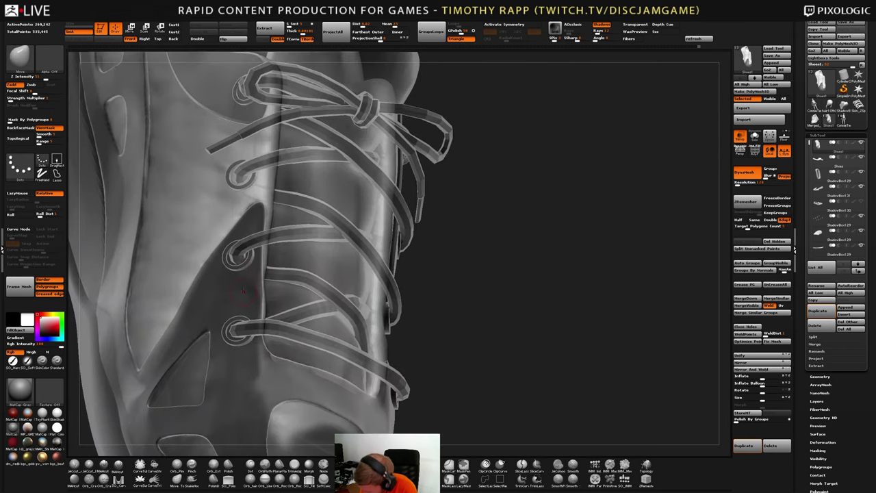
Mask the front of the toe box beneath the overlay, including the rounded panel opening on top of the toe
{"action": "mouse_move", "coordinate": [263, 391]}
{"action": "right_mouse_down", "text": "alt"}
{"action": "mouse_move", "coordinate": [262, 358]}
{"action": "mouse_move", "coordinate": [199, 349]}
{"action": "mouse_move", "coordinate": [274, 335]}
{"action": "right_mouse_up", "text": "alt"}
{"action": "right_click_drag", "start_coordinate": [338, 340], "coordinate": [270, 349]}
{"action": "key", "text": "s"}
{"action": "mouse_move", "coordinate": [275, 350]}
{"action": "left_mouse_down"}
{"action": "mouse_move", "coordinate": [395, 350]}
{"action": "mouse_move", "coordinate": [284, 337]}
{"action": "mouse_move", "coordinate": [342, 338]}
{"action": "mouse_move", "coordinate": [437, 309]}
{"action": "left_mouse_up"}
{"action": "right_click_drag", "start_coordinate": [435, 323], "coordinate": [378, 335]}
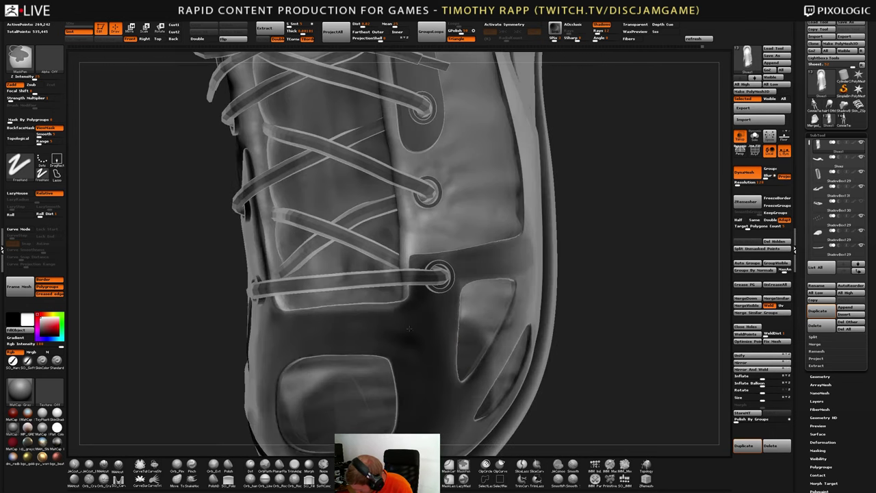
{"action": "right_click_drag", "start_coordinate": [305, 335], "coordinate": [352, 335]}
{"action": "right_click_drag", "start_coordinate": [255, 315], "coordinate": [302, 317]}
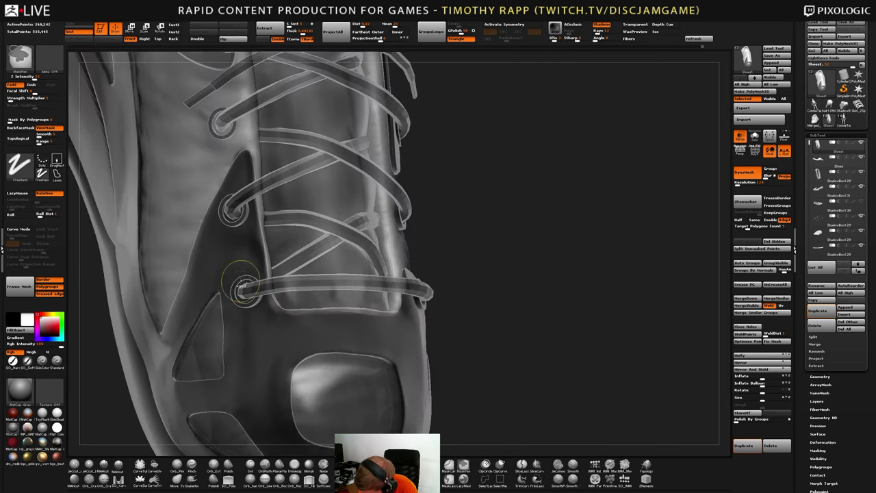
{"action": "left_click_drag", "start_coordinate": [370, 387], "coordinate": [311, 381], "text": "ctrl"}
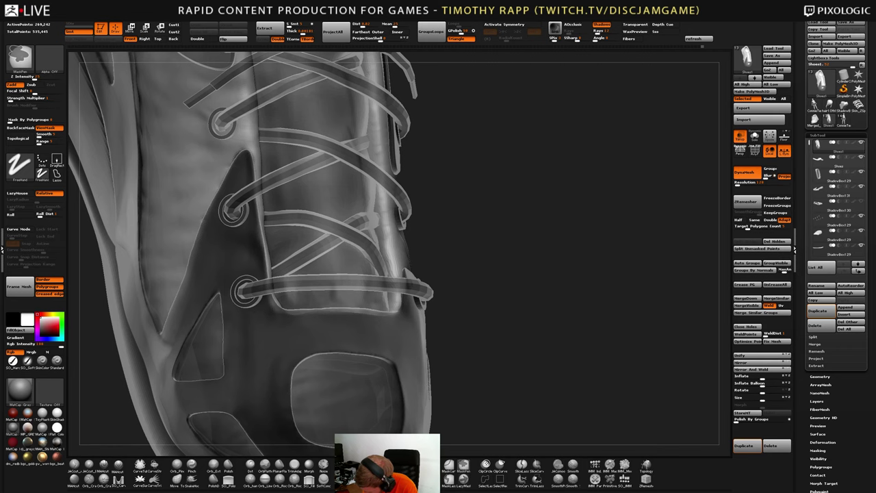
Mask the inner shoe body beneath the side overlay around the rear heel opening and along the sole edge toward the midfoot
{"action": "right_click_drag", "start_coordinate": [473, 370], "coordinate": [405, 385]}
{"action": "right_click_drag", "start_coordinate": [405, 384], "coordinate": [404, 356], "text": "ctrl"}
{"action": "mouse_move", "coordinate": [466, 370]}
{"action": "right_mouse_down"}
{"action": "mouse_move", "coordinate": [397, 366]}
{"action": "mouse_move", "coordinate": [481, 331]}
{"action": "mouse_move", "coordinate": [443, 351]}
{"action": "mouse_move", "coordinate": [454, 349]}
{"action": "right_mouse_up"}
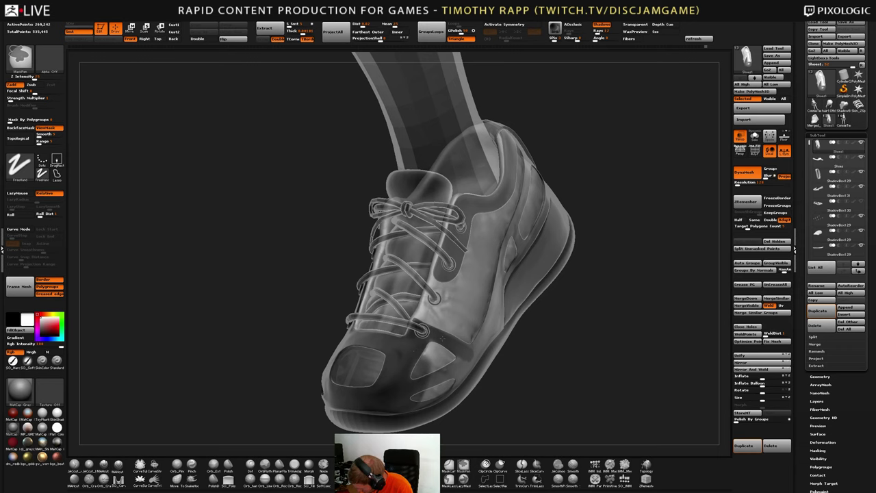
{"action": "right_click_drag", "start_coordinate": [474, 353], "coordinate": [436, 363]}
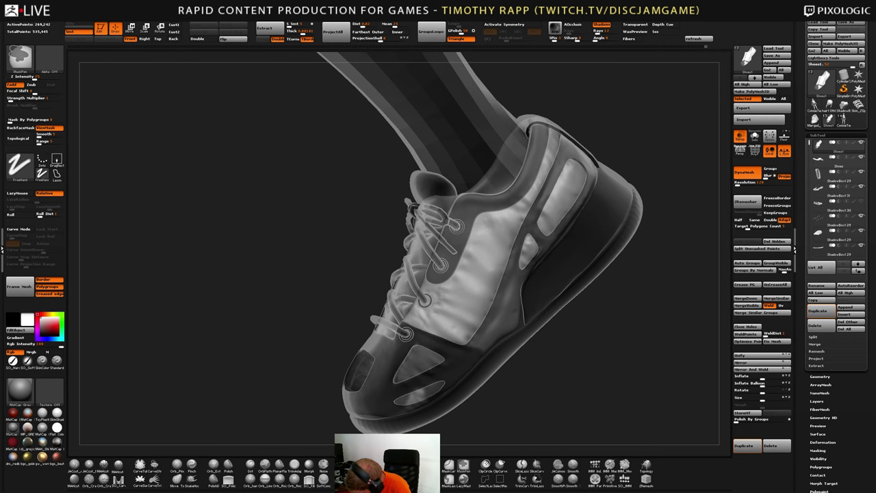
{"action": "mouse_move", "coordinate": [417, 398]}
{"action": "right_mouse_down"}
{"action": "mouse_move", "coordinate": [443, 389]}
{"action": "mouse_move", "coordinate": [438, 398]}
{"action": "mouse_move", "coordinate": [420, 396]}
{"action": "mouse_move", "coordinate": [438, 385]}
{"action": "right_mouse_up"}
{"action": "key", "text": "ctrl"}
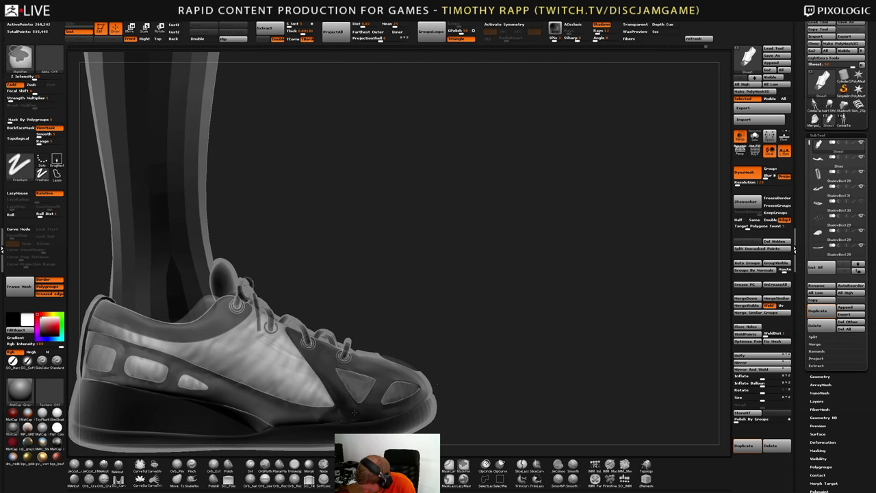
{"action": "right_click_drag", "start_coordinate": [288, 413], "coordinate": [519, 393], "text": "alt"}
{"action": "right_click_drag", "start_coordinate": [519, 393], "coordinate": [600, 392], "text": "alt"}
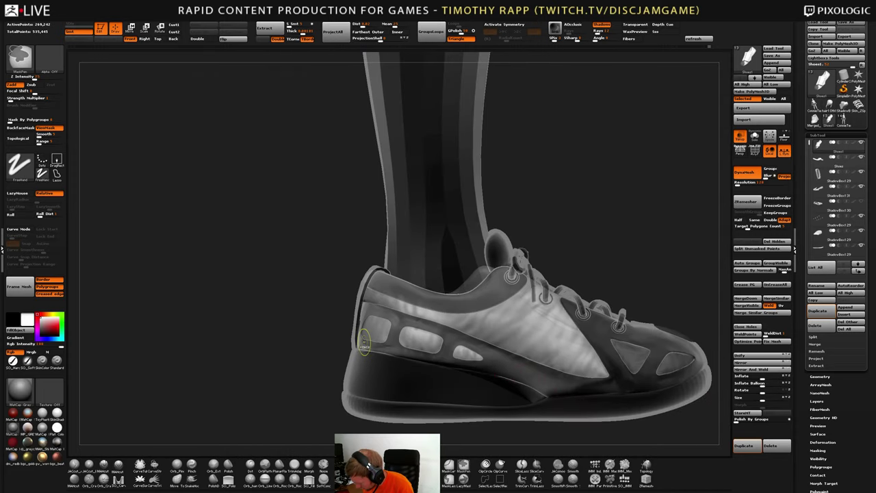
{"action": "left_click_drag", "start_coordinate": [364, 336], "coordinate": [430, 359], "text": "ctrl"}
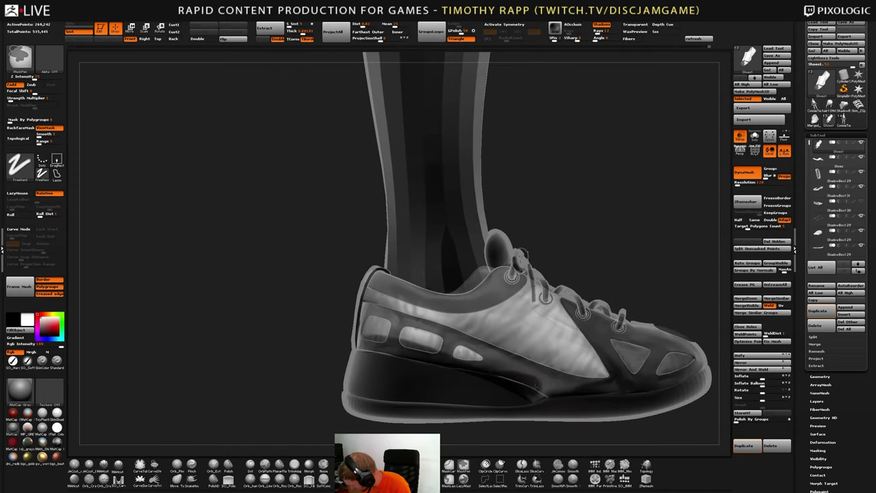
{"action": "left_click_drag", "start_coordinate": [583, 387], "coordinate": [374, 331], "text": "ctrl"}
Fill in the mask around the three small heel-side openings, including the band just above them
{"action": "right_click_drag", "start_coordinate": [374, 335], "coordinate": [439, 336]}
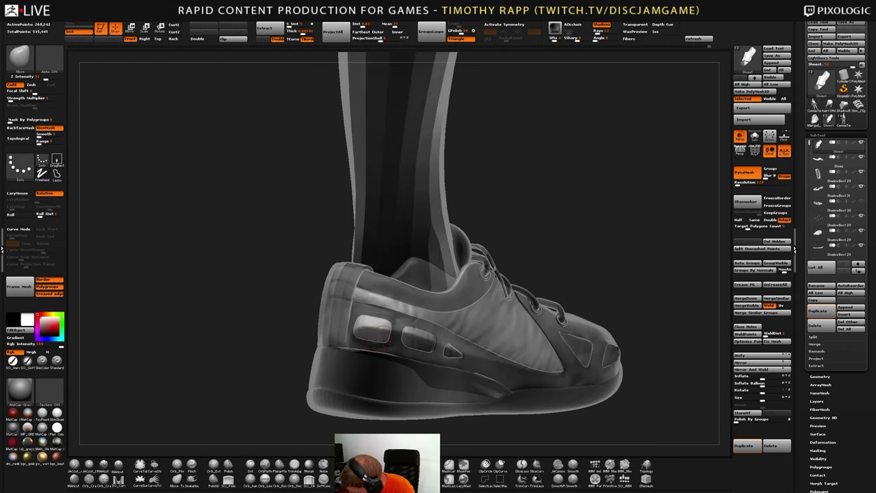
{"action": "mouse_move", "coordinate": [358, 345]}
{"action": "left_mouse_down", "text": "ctrl"}
{"action": "mouse_move", "coordinate": [344, 330]}
{"action": "mouse_move", "coordinate": [353, 314]}
{"action": "mouse_move", "coordinate": [426, 335]}
{"action": "left_mouse_up", "text": "ctrl"}
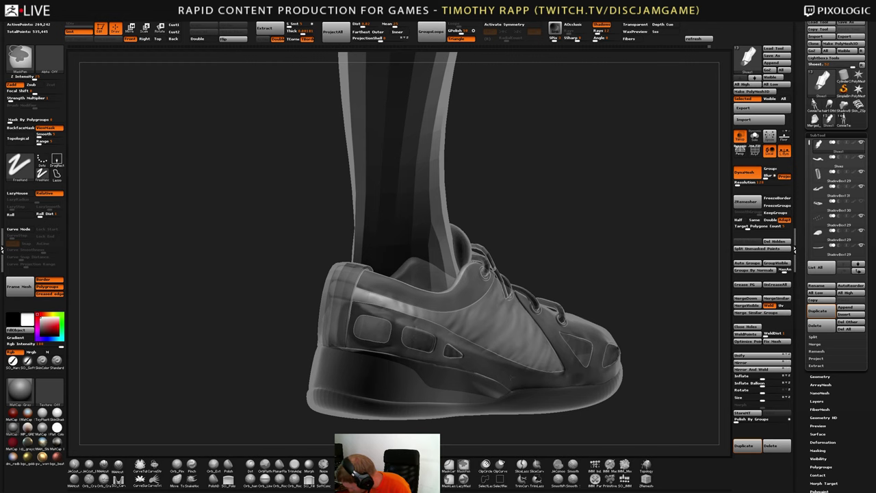
{"action": "mouse_move", "coordinate": [537, 381]}
{"action": "right_mouse_down"}
{"action": "mouse_move", "coordinate": [609, 381]}
{"action": "mouse_move", "coordinate": [538, 360]}
{"action": "mouse_move", "coordinate": [500, 369]}
{"action": "right_mouse_up"}
{"action": "key", "text": "ctrl"}
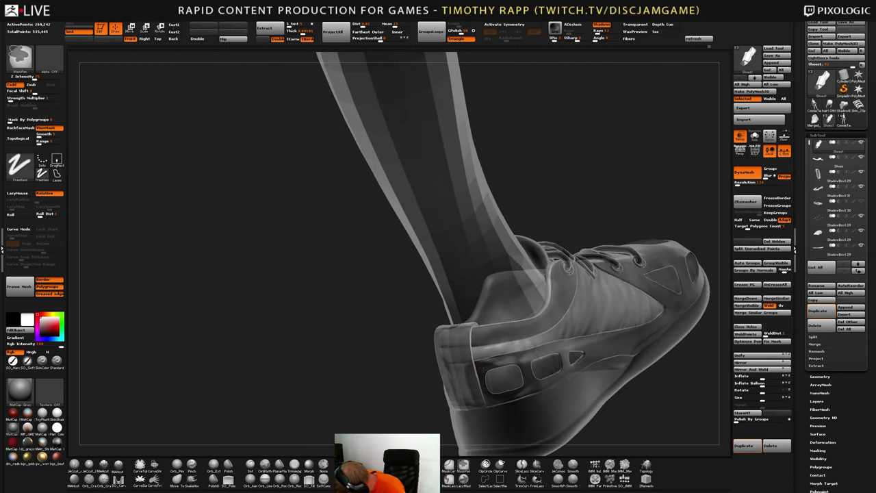
{"action": "left_click_drag", "start_coordinate": [504, 363], "coordinate": [534, 357], "text": "ctrl"}
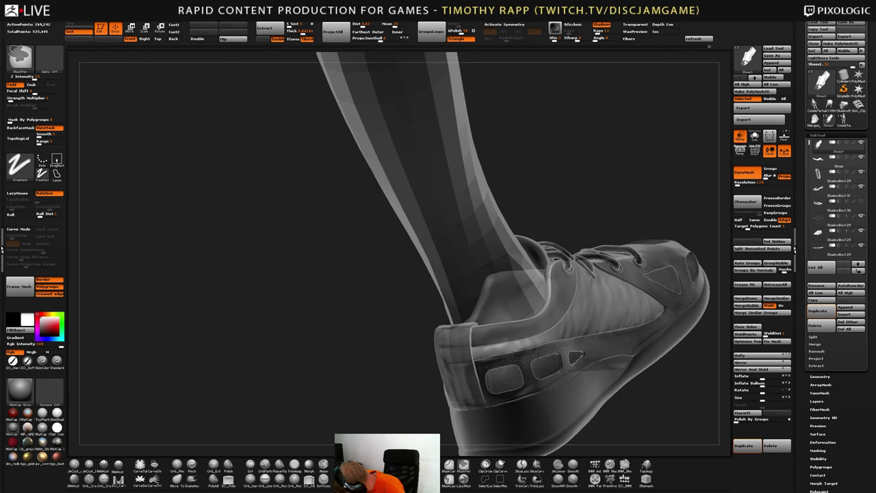
Mask the upper heel area behind the openings and continue around the back of the heel
{"action": "mouse_move", "coordinate": [652, 330]}
{"action": "right_mouse_down"}
{"action": "mouse_move", "coordinate": [704, 342]}
{"action": "mouse_move", "coordinate": [647, 332]}
{"action": "right_mouse_up"}
{"action": "right_click_drag", "start_coordinate": [558, 309], "coordinate": [587, 310]}
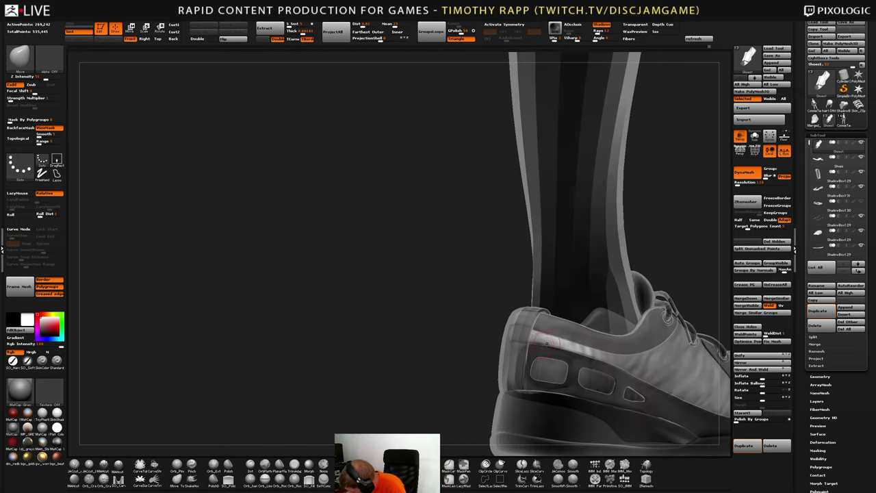
{"action": "left_click_drag", "start_coordinate": [526, 338], "coordinate": [538, 330], "text": "ctrl"}
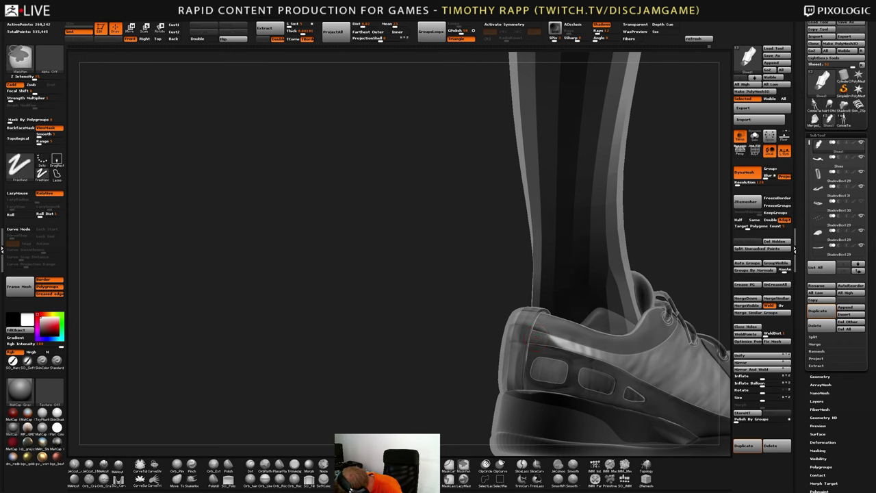
{"action": "right_click_drag", "start_coordinate": [482, 301], "coordinate": [571, 302]}
{"action": "mouse_move", "coordinate": [524, 352]}
{"action": "left_mouse_down", "text": "ctrl"}
{"action": "mouse_move", "coordinate": [517, 330]}
{"action": "mouse_move", "coordinate": [510, 376]}
{"action": "mouse_move", "coordinate": [496, 356]}
{"action": "mouse_move", "coordinate": [499, 384]}
{"action": "mouse_move", "coordinate": [483, 359]}
{"action": "left_mouse_up", "text": "ctrl"}
{"action": "right_click_drag", "start_coordinate": [489, 335], "coordinate": [544, 334]}
{"action": "left_click_drag", "start_coordinate": [498, 341], "coordinate": [477, 367], "text": "ctrl"}
Mask the opposite heel side through its two openings toward the midfoot, plus the strip beside the heel tab
{"action": "mouse_move", "coordinate": [510, 325]}
{"action": "left_mouse_down", "text": "ctrl"}
{"action": "mouse_move", "coordinate": [439, 374]}
{"action": "mouse_move", "coordinate": [355, 406]}
{"action": "mouse_move", "coordinate": [470, 349]}
{"action": "mouse_move", "coordinate": [300, 423]}
{"action": "left_mouse_up", "text": "ctrl"}
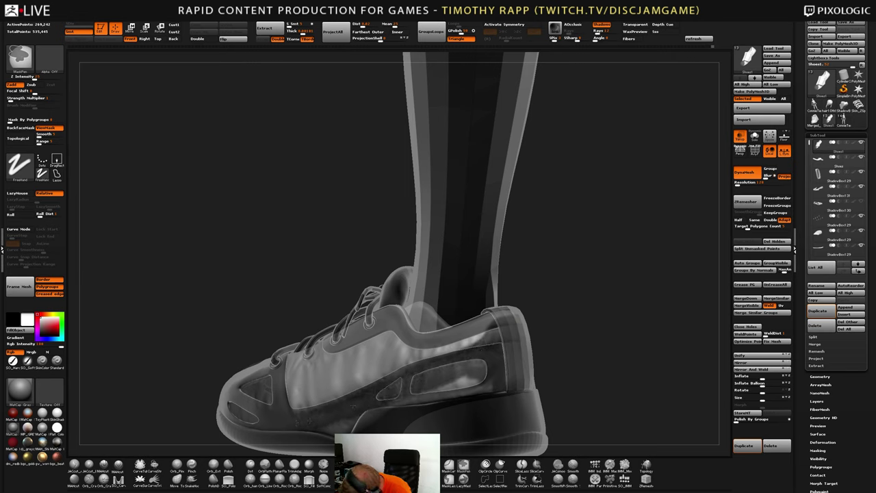
{"action": "mouse_move", "coordinate": [415, 392]}
{"action": "left_mouse_down", "text": "ctrl"}
{"action": "mouse_move", "coordinate": [473, 386]}
{"action": "mouse_move", "coordinate": [336, 427]}
{"action": "left_mouse_up", "text": "ctrl"}
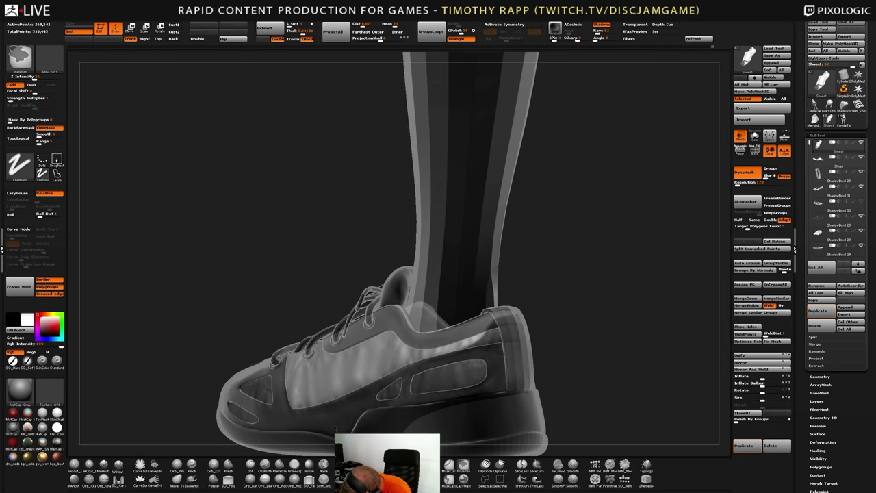
{"action": "right_click_drag", "start_coordinate": [468, 358], "coordinate": [483, 348]}
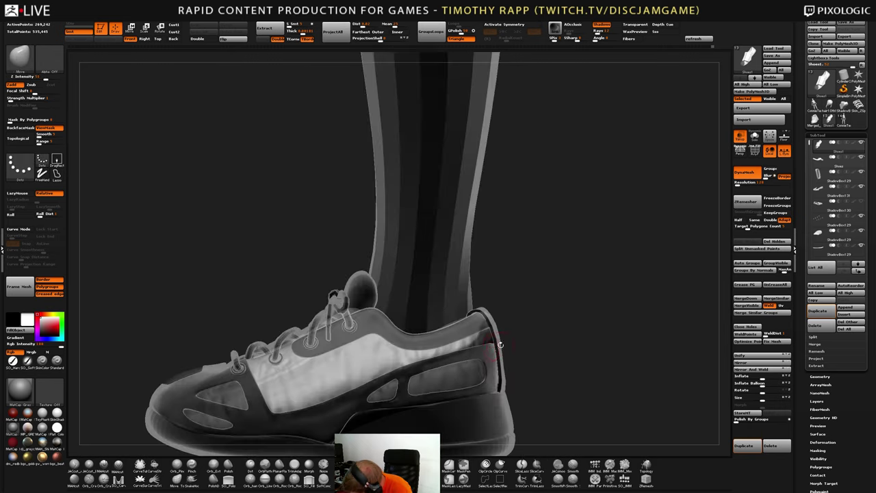
{"action": "left_click_drag", "start_coordinate": [487, 338], "coordinate": [490, 336], "text": "ctrl"}
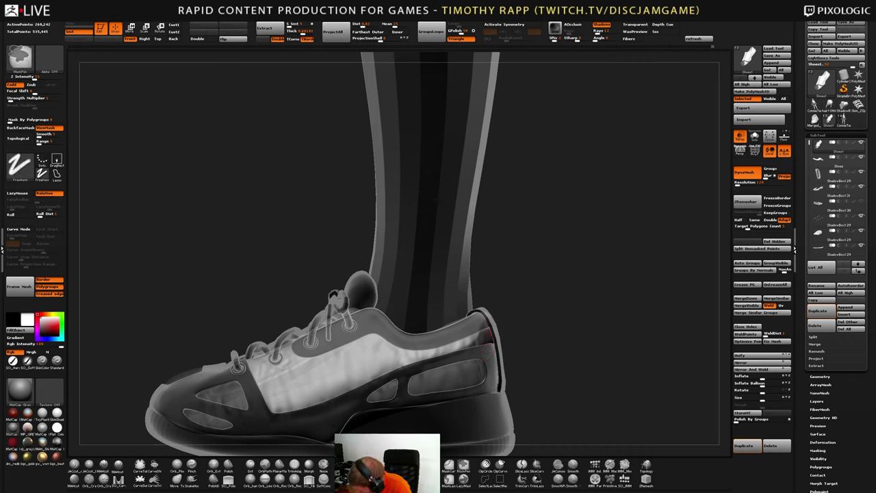
Check the masked heel from behind and isolate the inner shoe body with Solo mode
{"action": "mouse_move", "coordinate": [602, 349]}
{"action": "right_mouse_down"}
{"action": "mouse_move", "coordinate": [487, 354]}
{"action": "mouse_move", "coordinate": [561, 357]}
{"action": "right_mouse_up"}
{"action": "key", "text": "ctrl"}
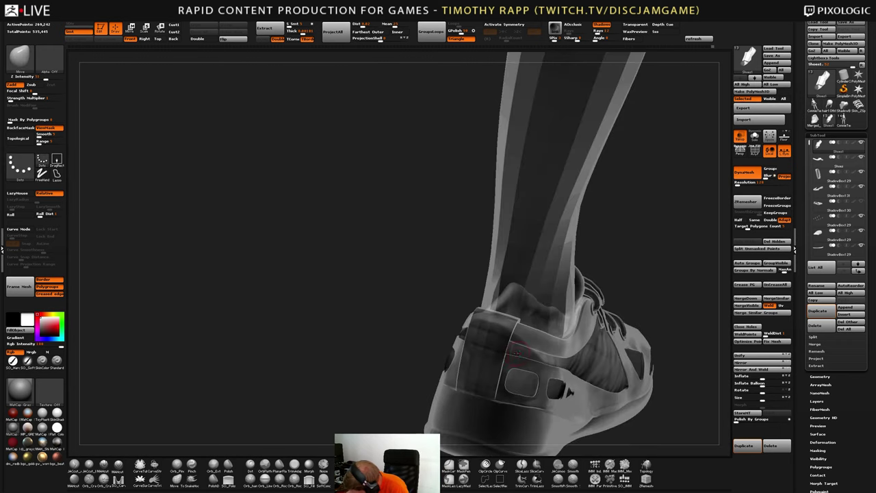
{"action": "key", "text": "ctrl"}
{"action": "mouse_move", "coordinate": [506, 347]}
{"action": "right_mouse_down"}
{"action": "mouse_move", "coordinate": [541, 359]}
{"action": "mouse_move", "coordinate": [501, 377]}
{"action": "right_mouse_up"}
{"action": "right_click_drag", "start_coordinate": [334, 411], "coordinate": [469, 405], "text": "alt"}
{"action": "left_click", "coordinate": [757, 138]}
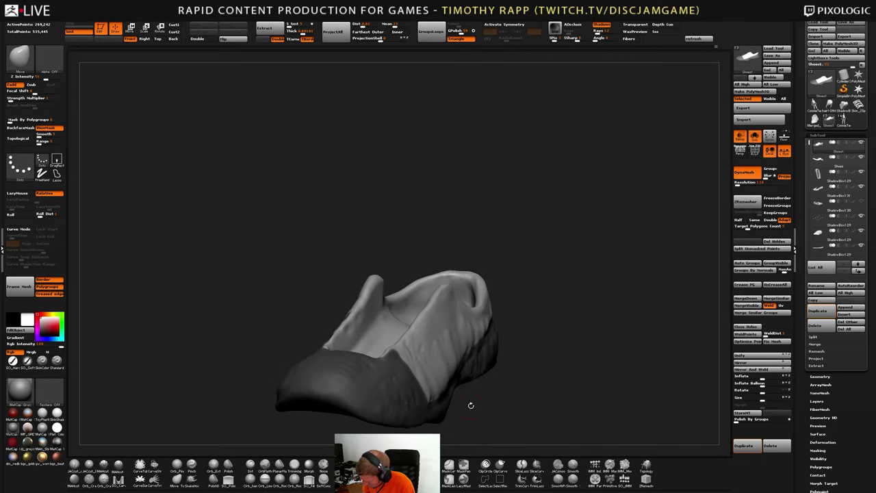
Refine the mask edges around the pointed lower tip of the unmasked side panel
{"action": "mouse_move", "coordinate": [390, 369]}
{"action": "right_mouse_down"}
{"action": "mouse_move", "coordinate": [417, 398]}
{"action": "mouse_move", "coordinate": [472, 403]}
{"action": "mouse_move", "coordinate": [448, 409]}
{"action": "mouse_move", "coordinate": [372, 385]}
{"action": "mouse_move", "coordinate": [349, 349]}
{"action": "mouse_move", "coordinate": [349, 376]}
{"action": "right_mouse_up"}
{"action": "right_click_drag", "start_coordinate": [349, 377], "coordinate": [334, 396], "text": "ctrl"}
{"action": "key", "text": "s"}
{"action": "left_click_drag", "start_coordinate": [321, 373], "coordinate": [452, 282], "text": "ctrl+alt"}
{"action": "mouse_move", "coordinate": [452, 283]}
{"action": "right_mouse_down"}
{"action": "mouse_move", "coordinate": [460, 294]}
{"action": "mouse_move", "coordinate": [438, 302]}
{"action": "right_mouse_up"}
{"action": "right_click_drag", "start_coordinate": [317, 370], "coordinate": [315, 379]}
{"action": "key", "text": "ctrl"}
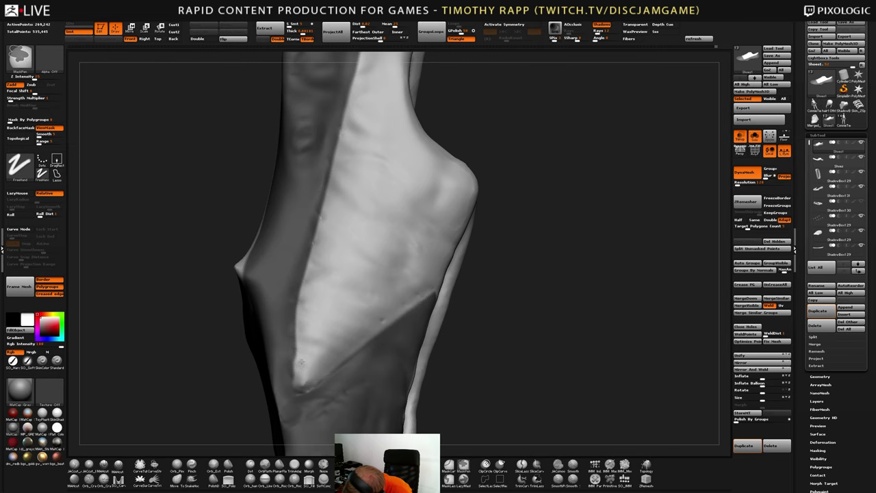
{"action": "key", "text": "ctrl"}
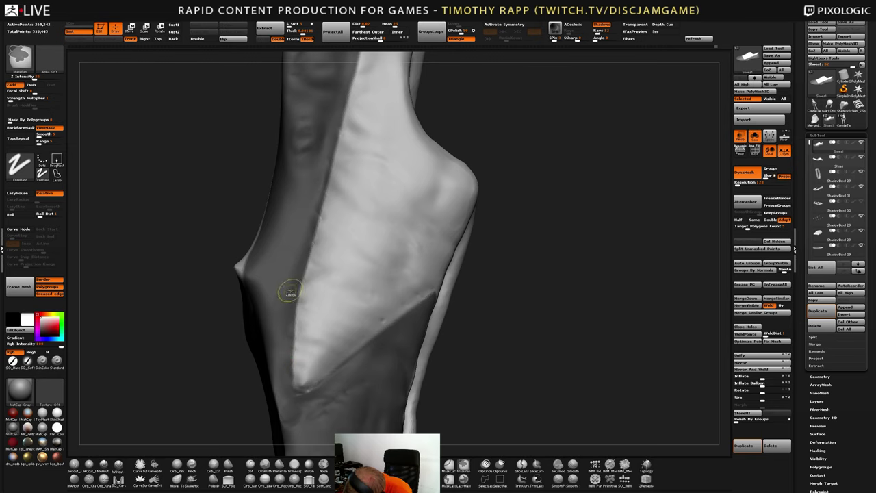
{"action": "left_click_drag", "start_coordinate": [295, 387], "coordinate": [294, 345], "text": "ctrl"}
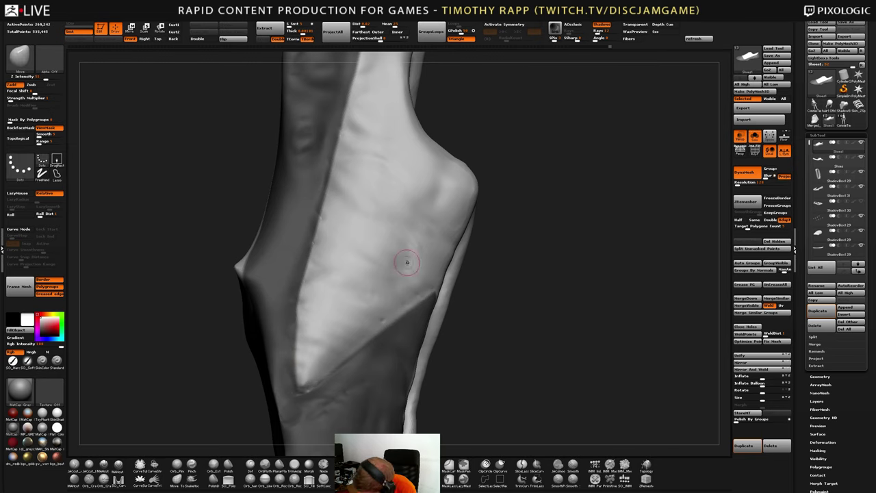
Erase the stray mask patches from the forefoot area of the shoe body's underside
{"action": "key", "text": "f"}
{"action": "mouse_move", "coordinate": [409, 352]}
{"action": "left_mouse_down"}
{"action": "mouse_move", "coordinate": [417, 360]}
{"action": "mouse_move", "coordinate": [440, 345]}
{"action": "left_mouse_up"}
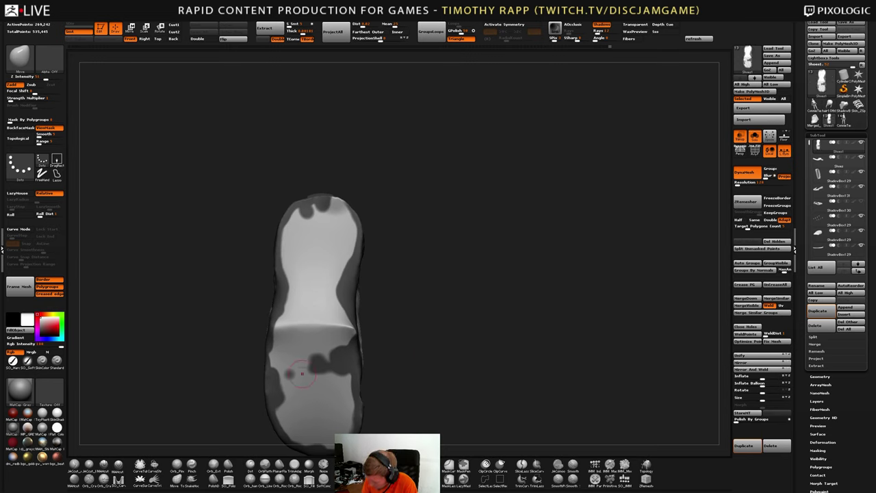
{"action": "mouse_move", "coordinate": [290, 371]}
{"action": "left_mouse_down", "text": "ctrl+alt"}
{"action": "mouse_move", "coordinate": [278, 397]}
{"action": "mouse_move", "coordinate": [272, 376]}
{"action": "left_mouse_up", "text": "ctrl+alt"}
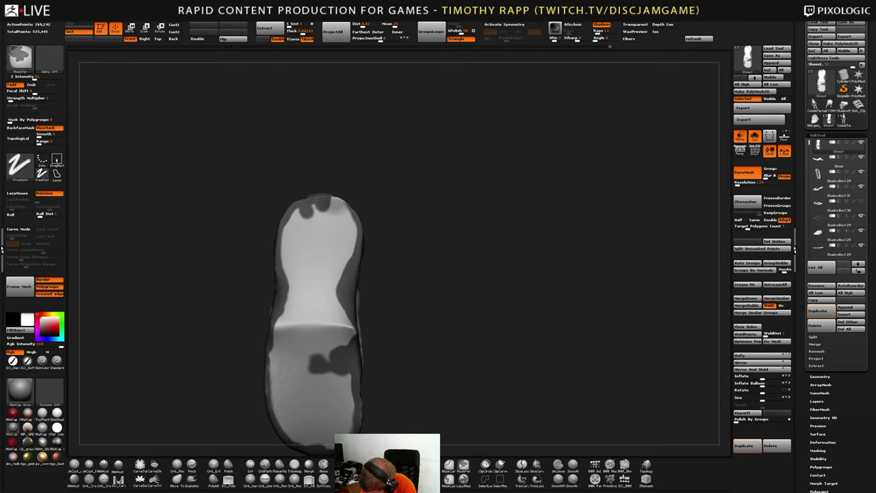
{"action": "mouse_move", "coordinate": [357, 413]}
{"action": "left_mouse_down", "text": "ctrl+alt"}
{"action": "mouse_move", "coordinate": [345, 363]}
{"action": "mouse_move", "coordinate": [351, 345]}
{"action": "mouse_move", "coordinate": [311, 366]}
{"action": "left_mouse_up", "text": "ctrl+alt"}
{"action": "mouse_move", "coordinate": [314, 372]}
{"action": "right_mouse_down"}
{"action": "mouse_move", "coordinate": [328, 372]}
{"action": "mouse_move", "coordinate": [316, 355]}
{"action": "right_mouse_up"}
{"action": "key", "text": "ctrl"}
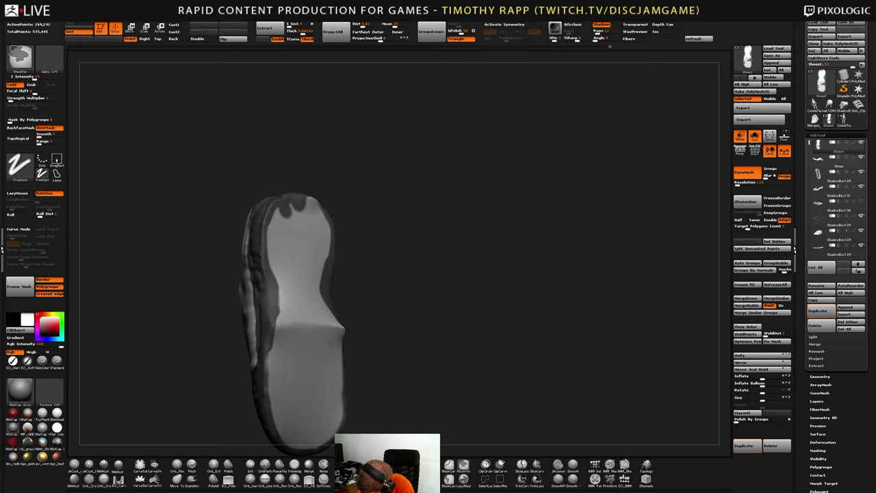
Erase the mask spill from the underside along the midfoot edge and around the heel
{"action": "left_click_drag", "start_coordinate": [266, 347], "coordinate": [273, 285], "text": "ctrl+alt"}
{"action": "mouse_move", "coordinate": [277, 279]}
{"action": "right_mouse_down"}
{"action": "mouse_move", "coordinate": [294, 258]}
{"action": "mouse_move", "coordinate": [265, 270]}
{"action": "right_mouse_up"}
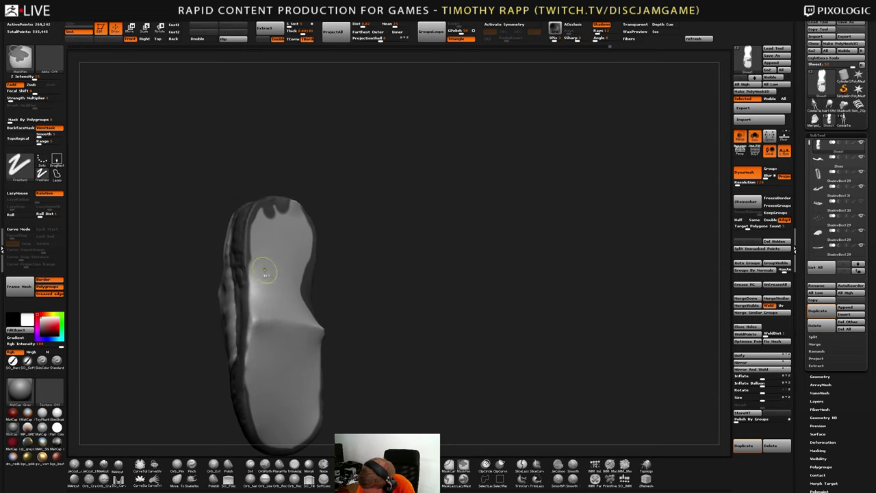
{"action": "left_click_drag", "start_coordinate": [262, 211], "coordinate": [288, 203], "text": "ctrl+alt"}
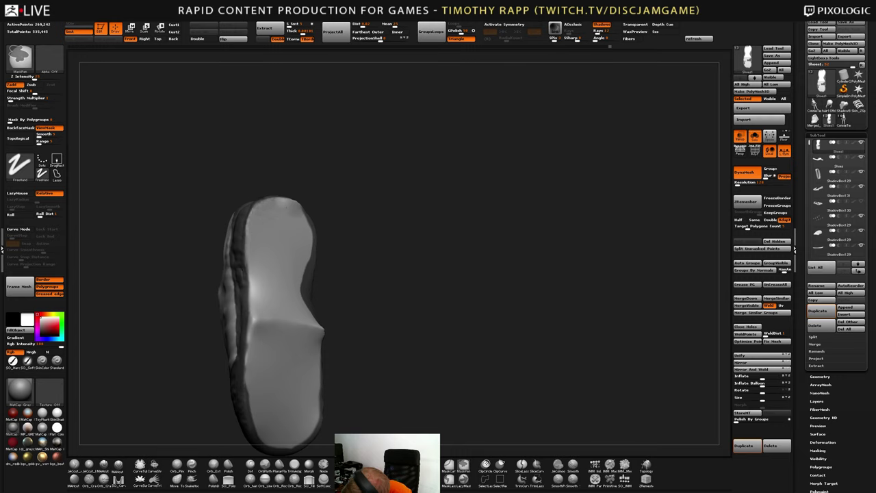
{"action": "mouse_move", "coordinate": [284, 234]}
{"action": "right_mouse_down"}
{"action": "mouse_move", "coordinate": [261, 236]}
{"action": "mouse_move", "coordinate": [299, 227]}
{"action": "right_mouse_up"}
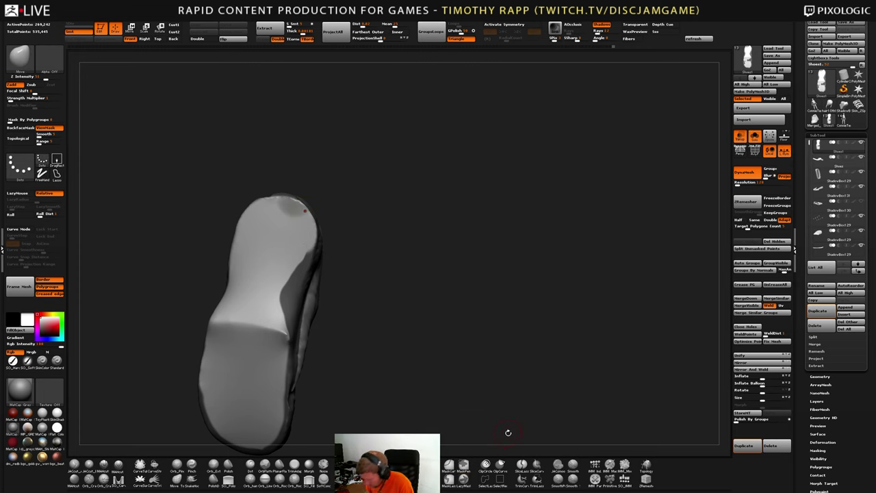
Choose the Move brush for sculpting the shoe body
{"action": "key", "text": "b"}
{"action": "key", "text": "m"}
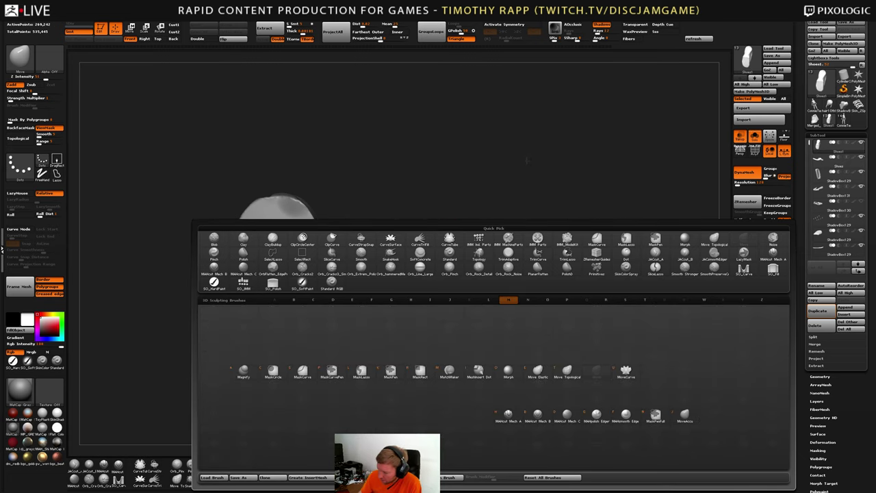
{"action": "left_click_drag", "start_coordinate": [527, 160], "coordinate": [548, 173]}
{"action": "key", "text": "v"}
Try to load a brush preset from the Smooth folder of the LightBox brush library
{"action": "key", "text": "comma"}
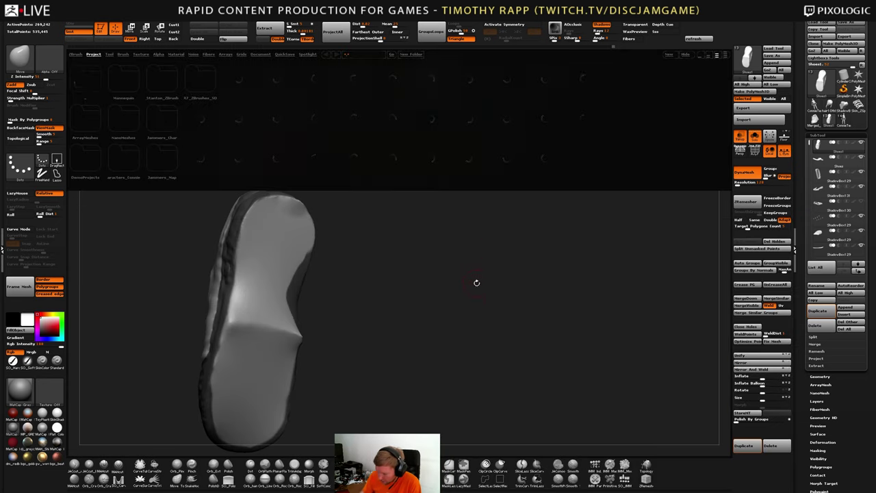
{"action": "key", "text": "comma"}
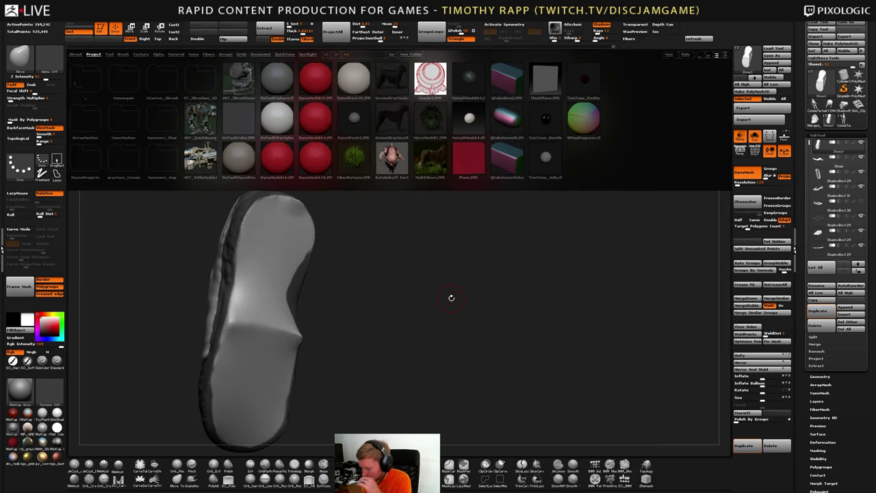
{"action": "left_click", "coordinate": [122, 54]}
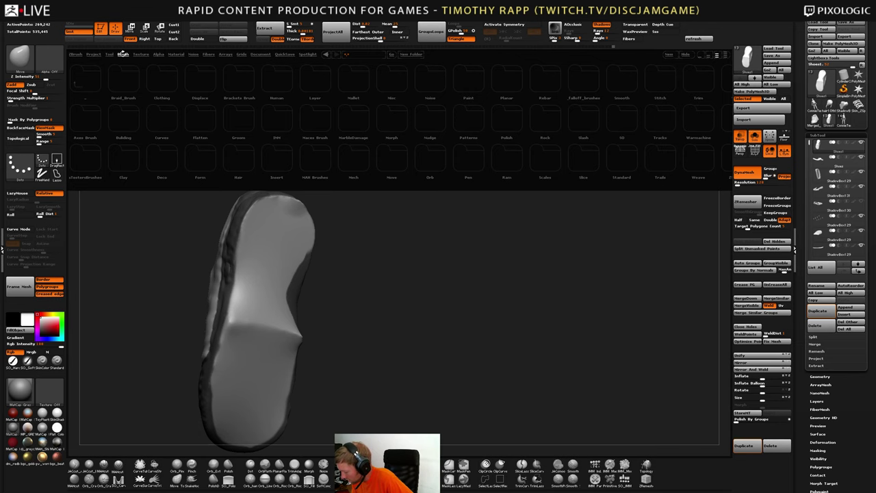
{"action": "mouse_move", "coordinate": [688, 147]}
{"action": "left_mouse_down"}
{"action": "mouse_move", "coordinate": [658, 156]}
{"action": "mouse_move", "coordinate": [641, 148]}
{"action": "left_mouse_up"}
{"action": "double_click", "coordinate": [520, 85]}
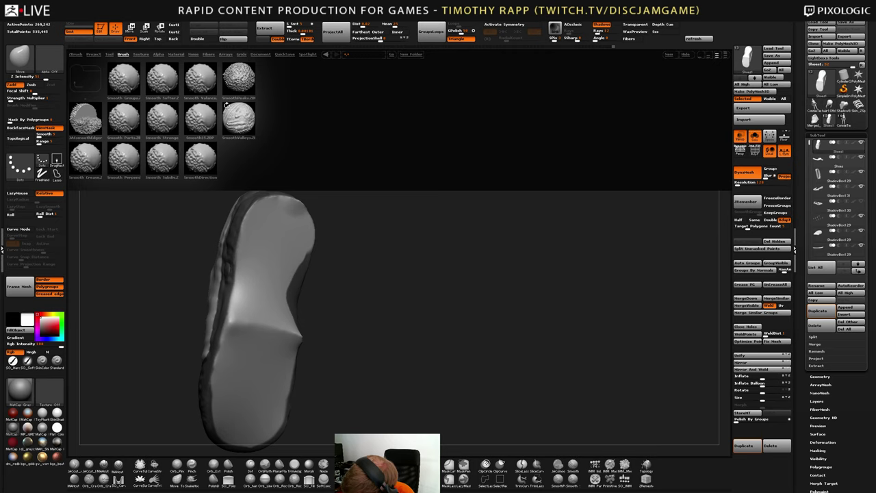
{"action": "left_click_drag", "start_coordinate": [474, 324], "coordinate": [482, 327]}
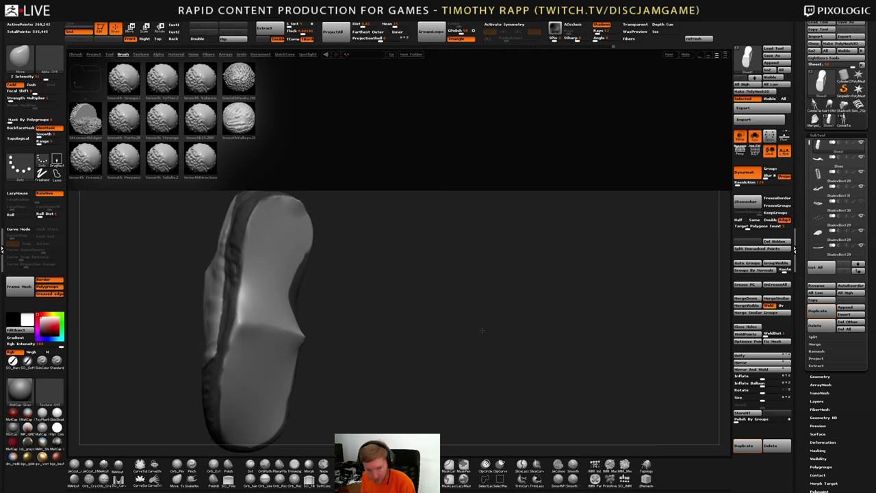
{"action": "key", "text": "comma"}
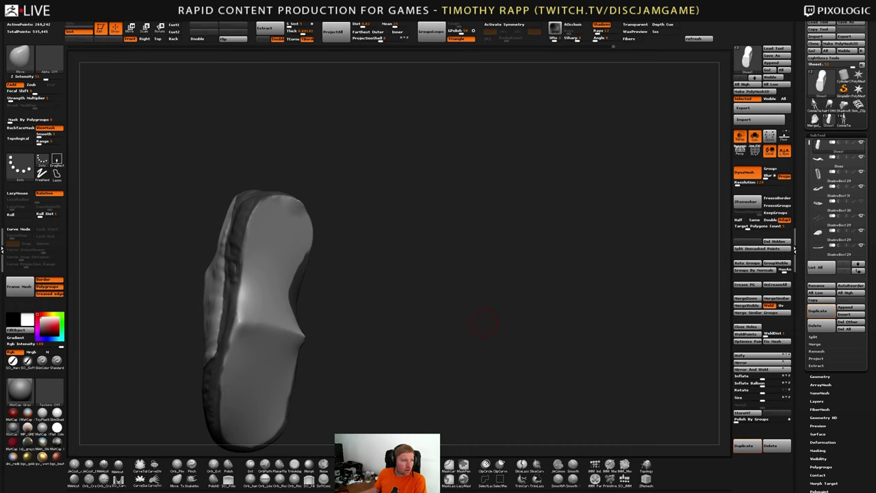
{"action": "key", "text": "1"}
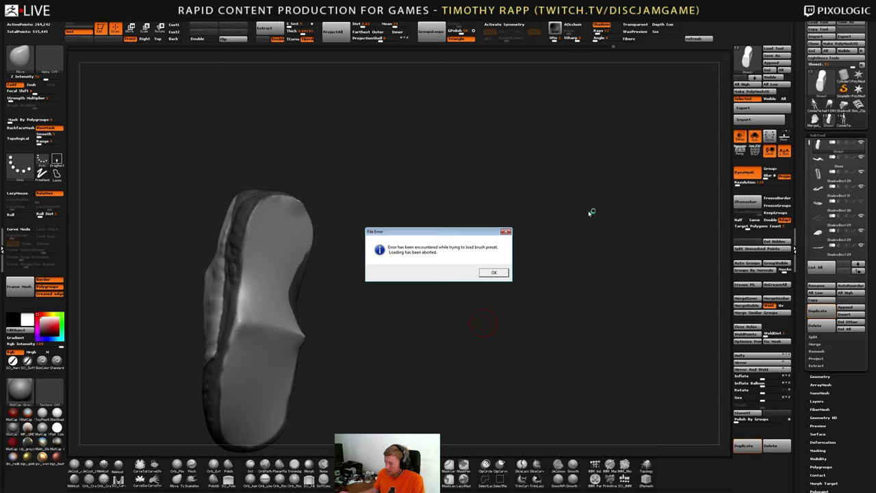
{"action": "left_click", "coordinate": [502, 272]}
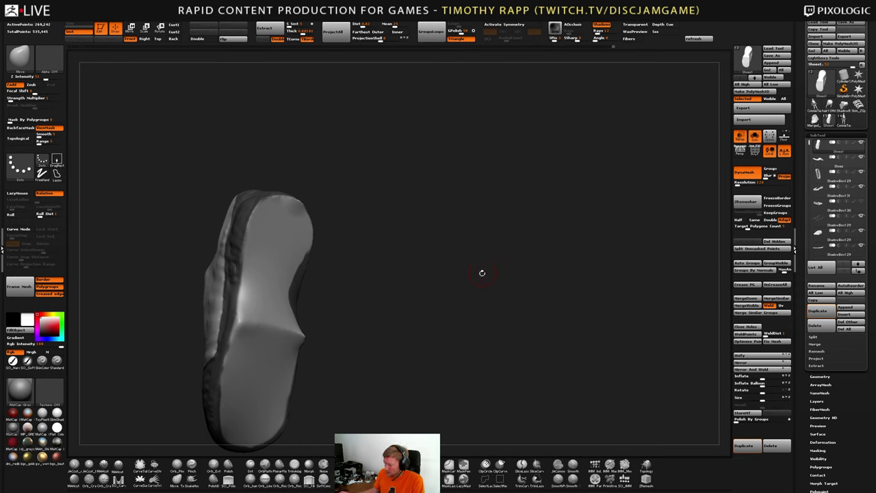
{"action": "left_click_drag", "start_coordinate": [482, 273], "coordinate": [502, 280]}
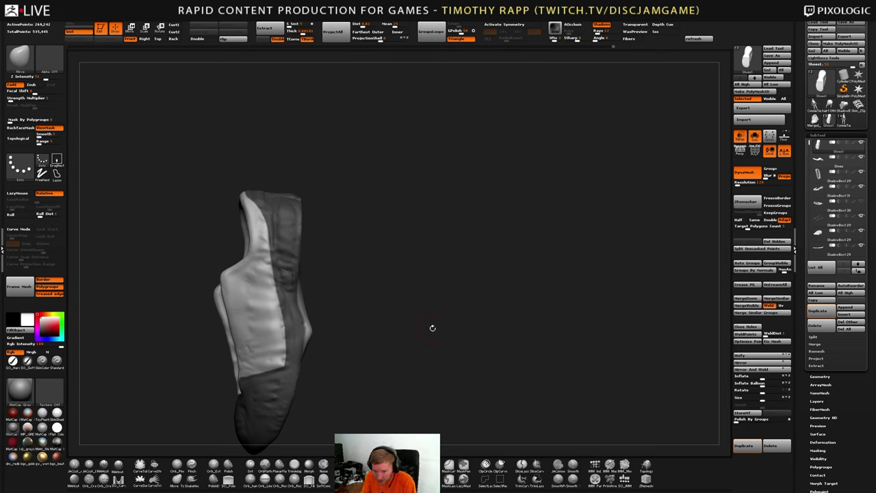
{"action": "mouse_move", "coordinate": [432, 327]}
{"action": "left_mouse_down"}
{"action": "mouse_move", "coordinate": [357, 336]}
{"action": "mouse_move", "coordinate": [301, 312]}
{"action": "mouse_move", "coordinate": [290, 349]}
{"action": "mouse_move", "coordinate": [316, 350]}
{"action": "mouse_move", "coordinate": [282, 331]}
{"action": "left_mouse_up"}
{"action": "key", "text": "s"}
{"action": "mouse_move", "coordinate": [394, 375]}
{"action": "left_mouse_down"}
{"action": "mouse_move", "coordinate": [377, 384]}
{"action": "mouse_move", "coordinate": [344, 330]}
{"action": "mouse_move", "coordinate": [366, 339]}
{"action": "left_mouse_up"}
{"action": "mouse_move", "coordinate": [347, 281]}
{"action": "left_mouse_down", "text": "ctrl"}
{"action": "mouse_move", "coordinate": [337, 304]}
{"action": "mouse_move", "coordinate": [351, 307]}
{"action": "mouse_move", "coordinate": [359, 277]}
{"action": "left_mouse_up", "text": "ctrl"}
{"action": "key", "text": "ctrl+z"}
{"action": "left_click_drag", "start_coordinate": [411, 315], "coordinate": [380, 301]}
{"action": "left_click_drag", "start_coordinate": [304, 287], "coordinate": [346, 298]}
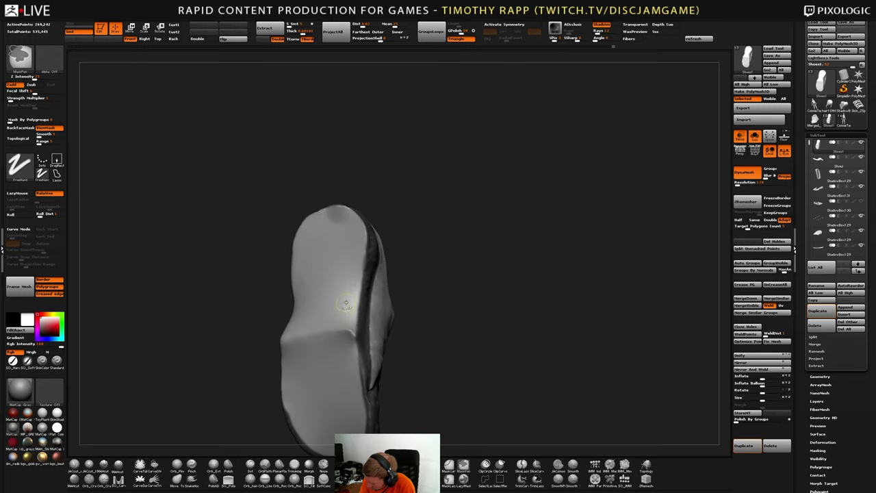
{"action": "left_click_drag", "start_coordinate": [448, 301], "coordinate": [397, 286]}
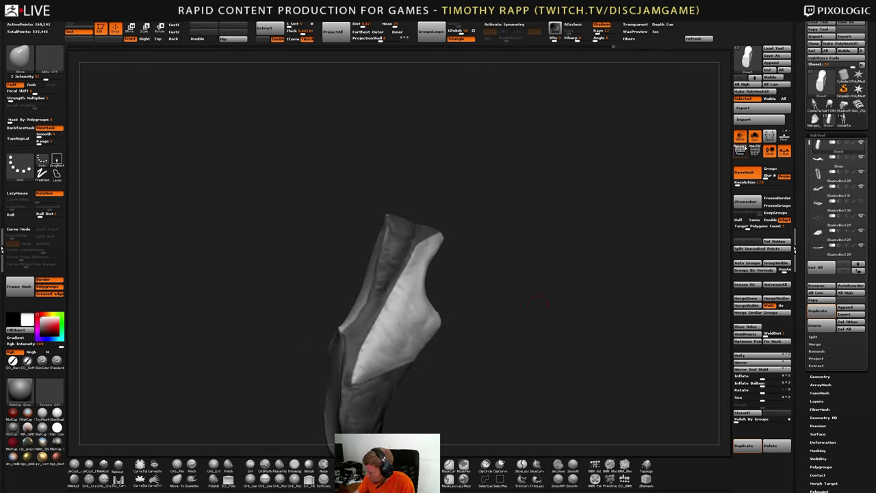
Clean up the mask around the toe and rim of the shoe body's underside
{"action": "left_click_drag", "start_coordinate": [538, 305], "coordinate": [464, 336]}
{"action": "mouse_move", "coordinate": [296, 370]}
{"action": "left_mouse_down"}
{"action": "mouse_move", "coordinate": [375, 387]}
{"action": "mouse_move", "coordinate": [326, 373]}
{"action": "left_mouse_up"}
{"action": "mouse_move", "coordinate": [270, 365]}
{"action": "left_mouse_down", "text": "ctrl+alt"}
{"action": "mouse_move", "coordinate": [271, 390]}
{"action": "mouse_move", "coordinate": [270, 375]}
{"action": "left_mouse_up", "text": "ctrl+alt"}
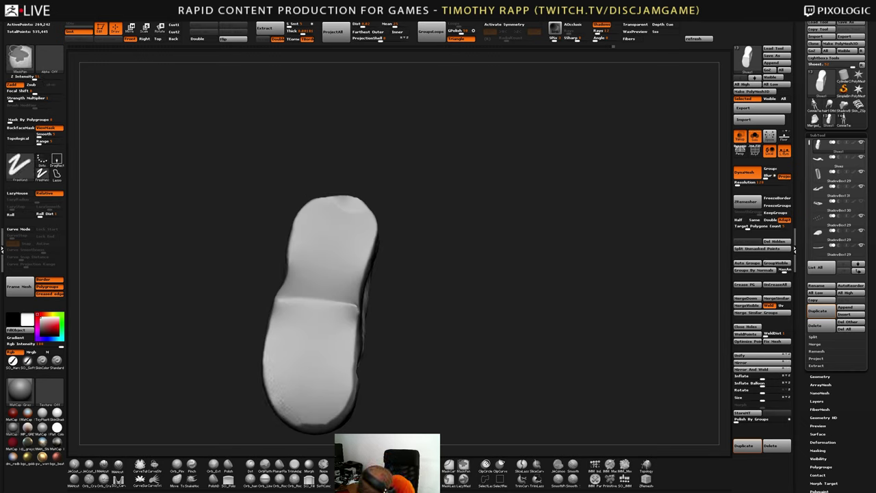
{"action": "right_click_drag", "start_coordinate": [322, 410], "coordinate": [327, 385]}
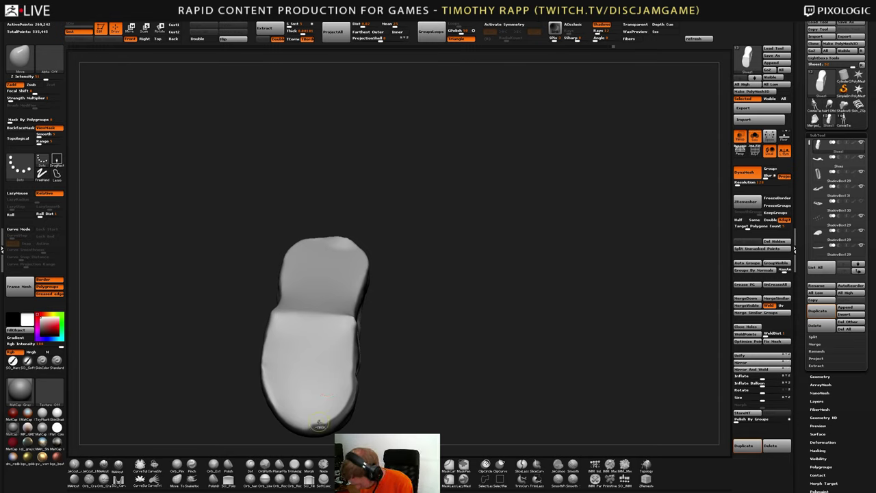
{"action": "left_click_drag", "start_coordinate": [319, 426], "coordinate": [316, 424], "text": "ctrl+alt"}
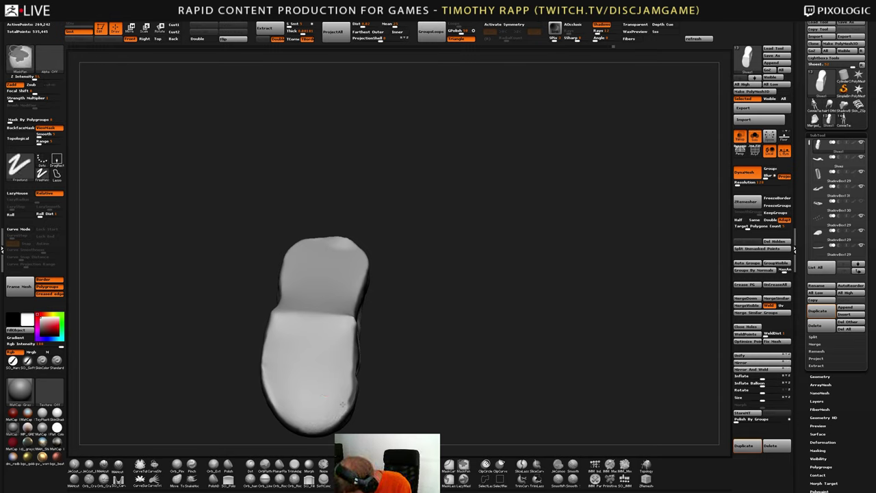
{"action": "right_click_drag", "start_coordinate": [346, 400], "coordinate": [338, 400]}
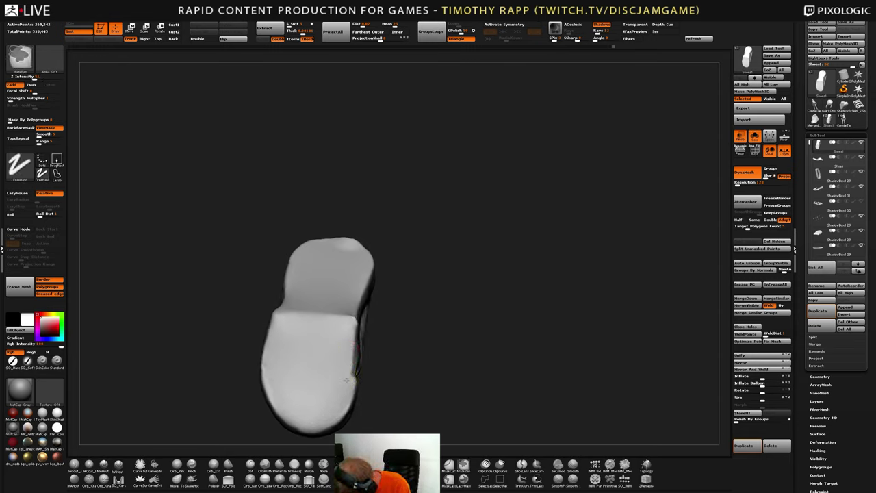
{"action": "mouse_move", "coordinate": [359, 353]}
{"action": "right_mouse_down"}
{"action": "mouse_move", "coordinate": [340, 366]}
{"action": "mouse_move", "coordinate": [375, 346]}
{"action": "mouse_move", "coordinate": [312, 346]}
{"action": "mouse_move", "coordinate": [361, 380]}
{"action": "mouse_move", "coordinate": [362, 393]}
{"action": "mouse_move", "coordinate": [322, 356]}
{"action": "mouse_move", "coordinate": [306, 323]}
{"action": "mouse_move", "coordinate": [271, 337]}
{"action": "right_mouse_up"}
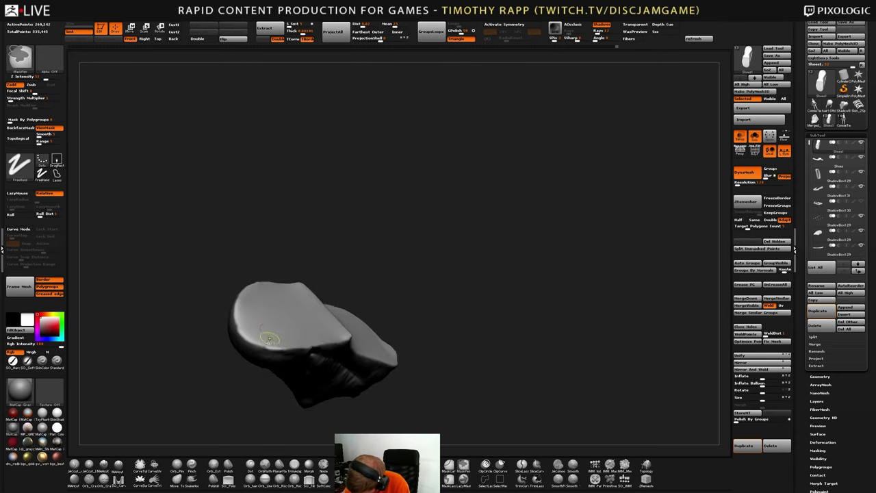
{"action": "left_click_drag", "start_coordinate": [267, 341], "coordinate": [260, 342], "text": "ctrl"}
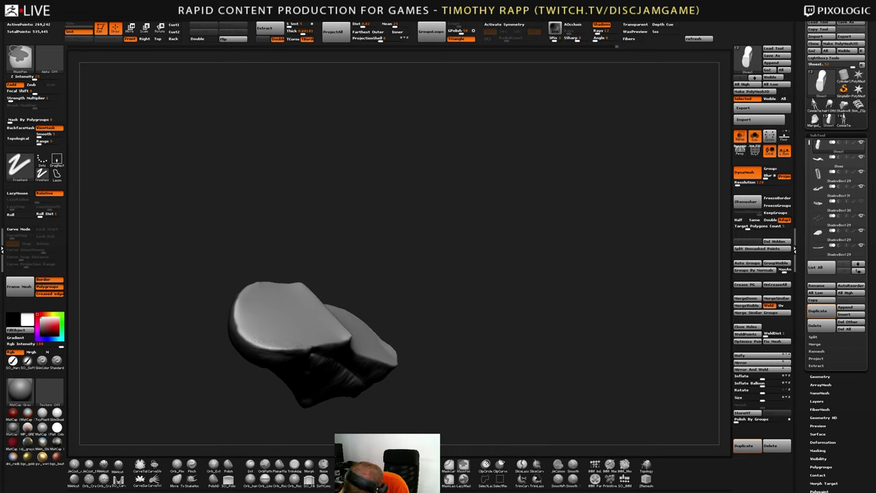
Touch up the mask along the lower side edge of the shoe body's forefoot
{"action": "mouse_move", "coordinate": [304, 347]}
{"action": "right_mouse_down"}
{"action": "mouse_move", "coordinate": [244, 327]}
{"action": "mouse_move", "coordinate": [243, 315]}
{"action": "right_mouse_up"}
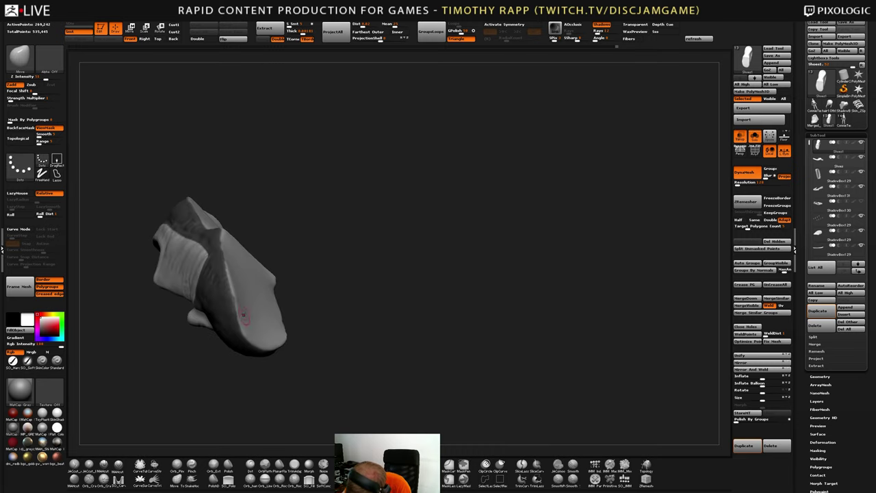
{"action": "right_click_drag", "start_coordinate": [220, 223], "coordinate": [231, 249]}
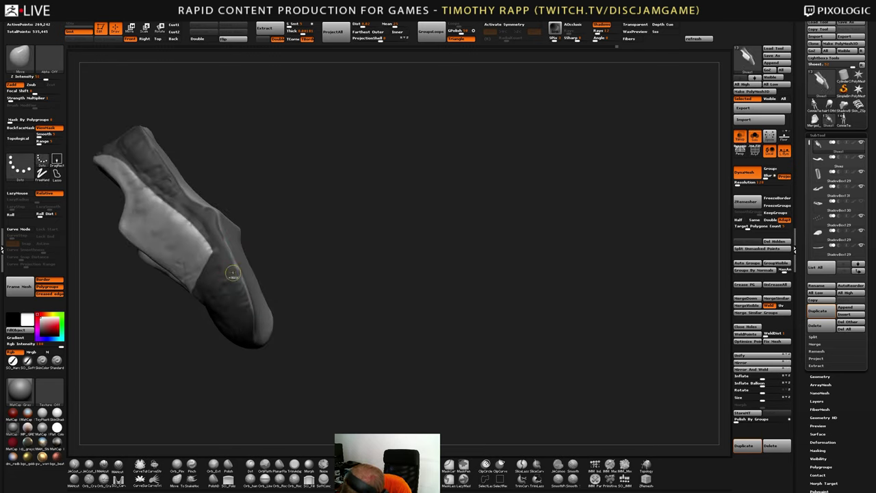
{"action": "key", "text": "ctrl"}
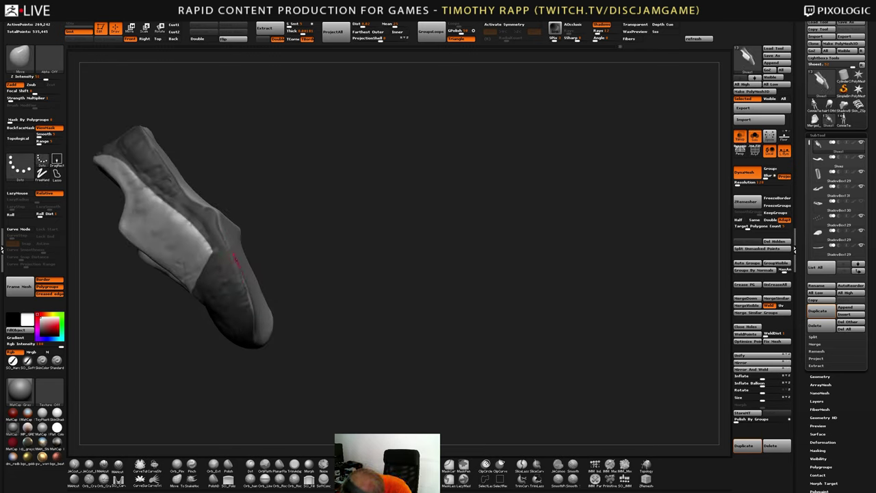
{"action": "key", "text": "ctrl"}
{"action": "mouse_move", "coordinate": [247, 300]}
{"action": "right_mouse_down"}
{"action": "mouse_move", "coordinate": [257, 296]}
{"action": "mouse_move", "coordinate": [270, 250]}
{"action": "mouse_move", "coordinate": [290, 241]}
{"action": "mouse_move", "coordinate": [274, 282]}
{"action": "mouse_move", "coordinate": [241, 296]}
{"action": "mouse_move", "coordinate": [280, 309]}
{"action": "right_mouse_up"}
Paint the mask along the rear side of the shoe body up to the heel
{"action": "mouse_move", "coordinate": [279, 309]}
{"action": "left_mouse_down"}
{"action": "mouse_move", "coordinate": [309, 304]}
{"action": "mouse_move", "coordinate": [294, 326]}
{"action": "mouse_move", "coordinate": [168, 298]}
{"action": "mouse_move", "coordinate": [103, 322]}
{"action": "mouse_move", "coordinate": [97, 334]}
{"action": "mouse_move", "coordinate": [333, 319]}
{"action": "mouse_move", "coordinate": [336, 370]}
{"action": "mouse_move", "coordinate": [396, 389]}
{"action": "left_mouse_up"}
{"action": "mouse_move", "coordinate": [308, 361]}
{"action": "left_mouse_down", "text": "ctrl"}
{"action": "mouse_move", "coordinate": [320, 371]}
{"action": "mouse_move", "coordinate": [353, 368]}
{"action": "left_mouse_up", "text": "ctrl"}
{"action": "mouse_move", "coordinate": [219, 367]}
{"action": "left_mouse_down"}
{"action": "mouse_move", "coordinate": [311, 364]}
{"action": "mouse_move", "coordinate": [297, 355]}
{"action": "left_mouse_up"}
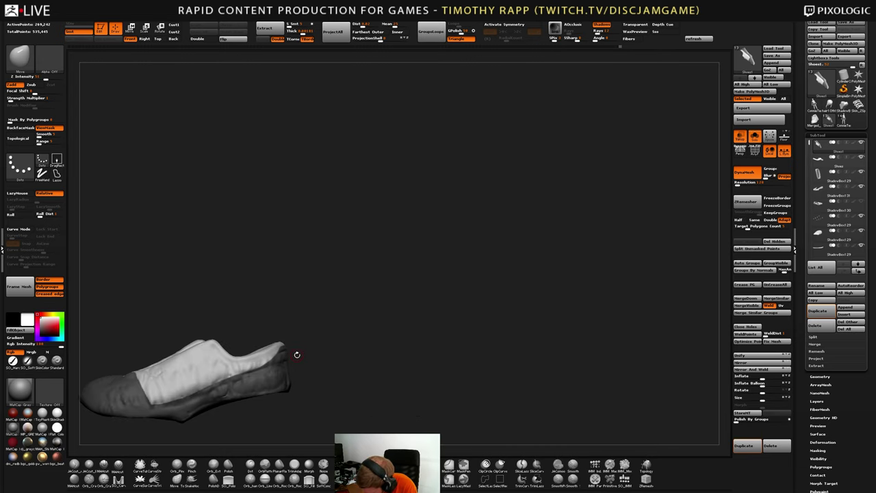
{"action": "mouse_move", "coordinate": [246, 377]}
{"action": "left_mouse_down", "text": "ctrl"}
{"action": "mouse_move", "coordinate": [264, 367]}
{"action": "mouse_move", "coordinate": [240, 381]}
{"action": "left_mouse_up", "text": "ctrl"}
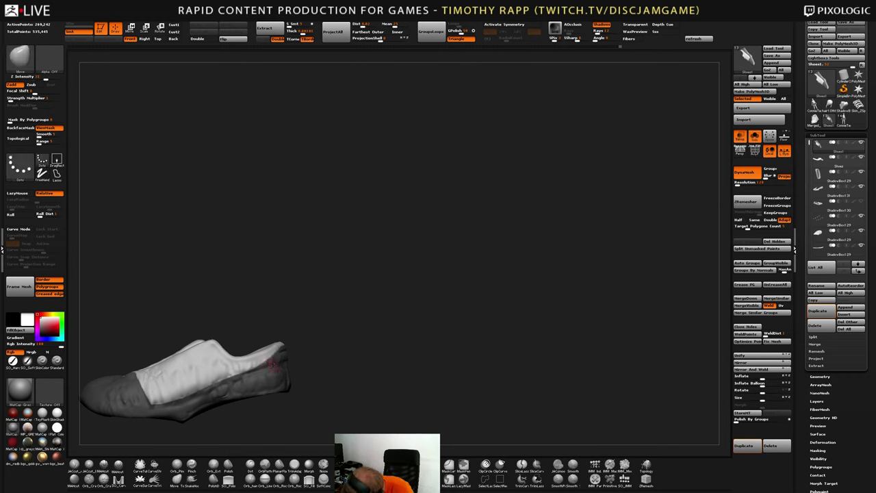
{"action": "left_click_drag", "start_coordinate": [263, 363], "coordinate": [279, 355], "text": "ctrl"}
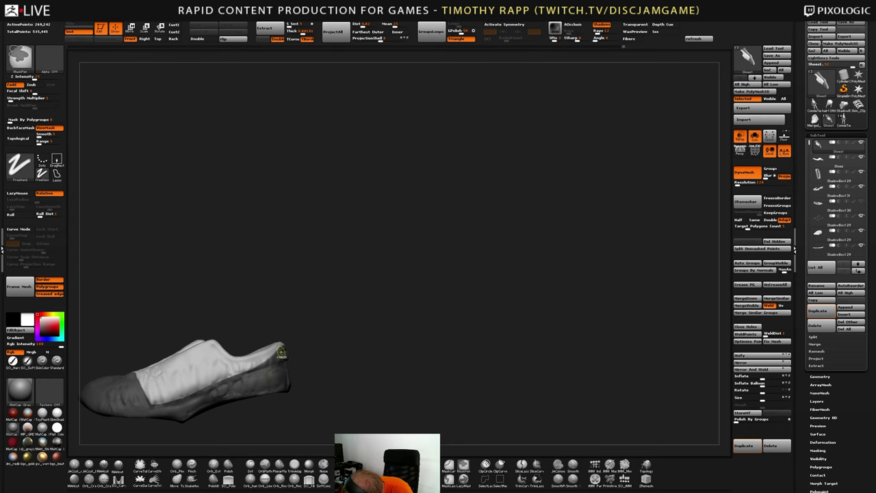
{"action": "left_click_drag", "start_coordinate": [282, 352], "coordinate": [261, 364], "text": "ctrl"}
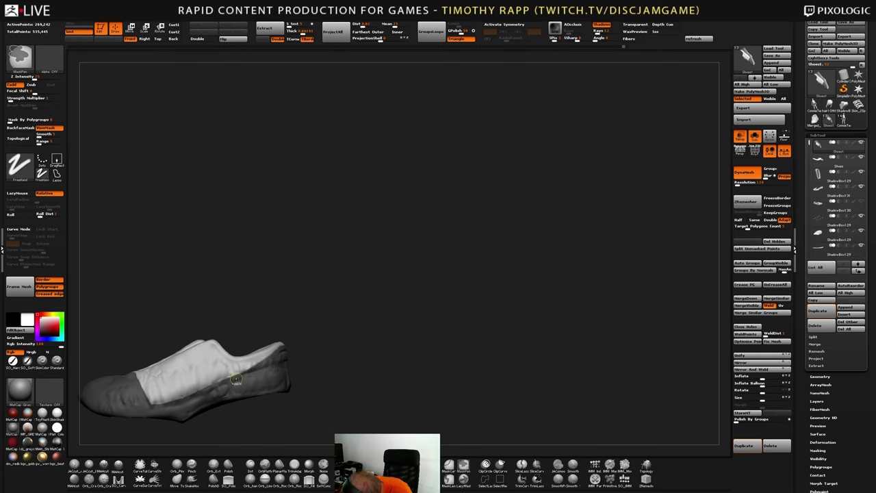
{"action": "mouse_move", "coordinate": [298, 387]}
{"action": "left_mouse_down"}
{"action": "mouse_move", "coordinate": [312, 366]}
{"action": "mouse_move", "coordinate": [306, 374]}
{"action": "left_mouse_up"}
Turn off Solo mode and touch up the rear side mask against the surrounding shoe parts
{"action": "left_click", "coordinate": [751, 140]}
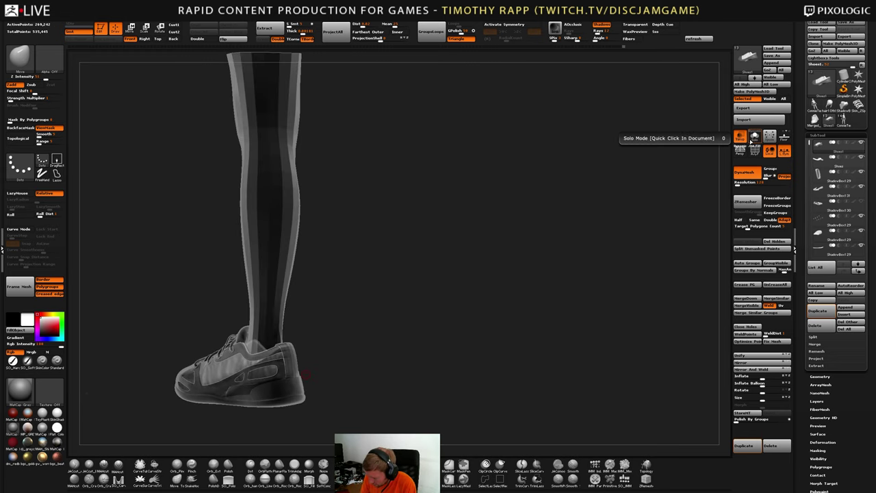
{"action": "left_click_drag", "start_coordinate": [386, 320], "coordinate": [412, 340]}
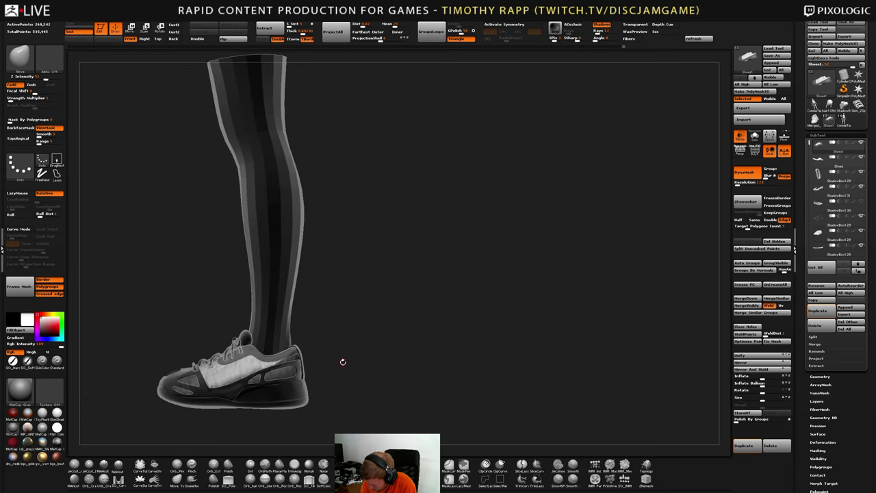
{"action": "left_click_drag", "start_coordinate": [331, 364], "coordinate": [345, 362], "text": "alt"}
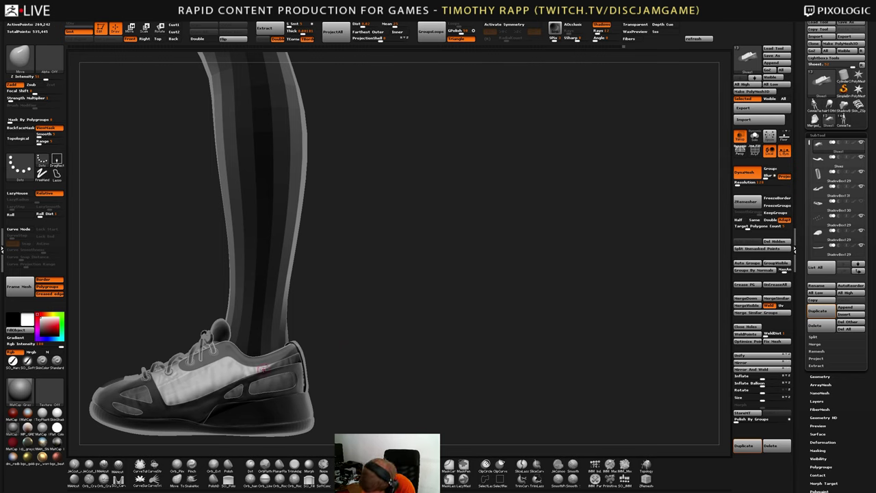
{"action": "key", "text": "ctrl"}
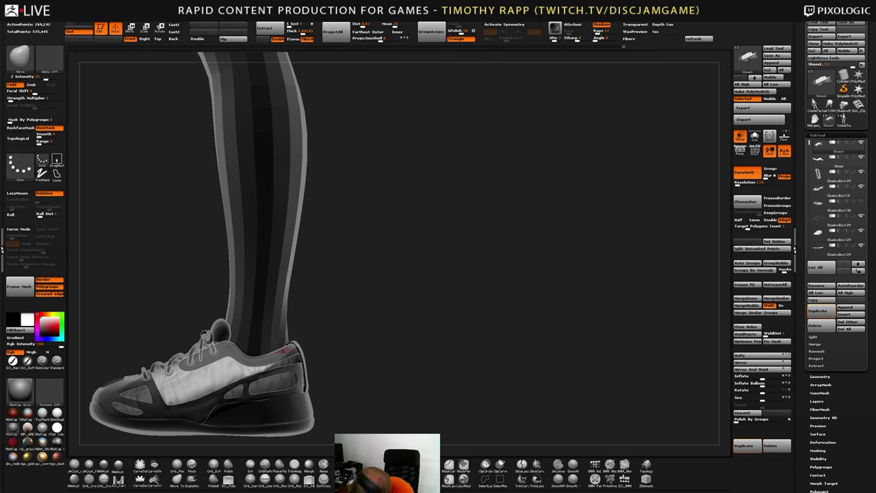
{"action": "key", "text": "ctrl"}
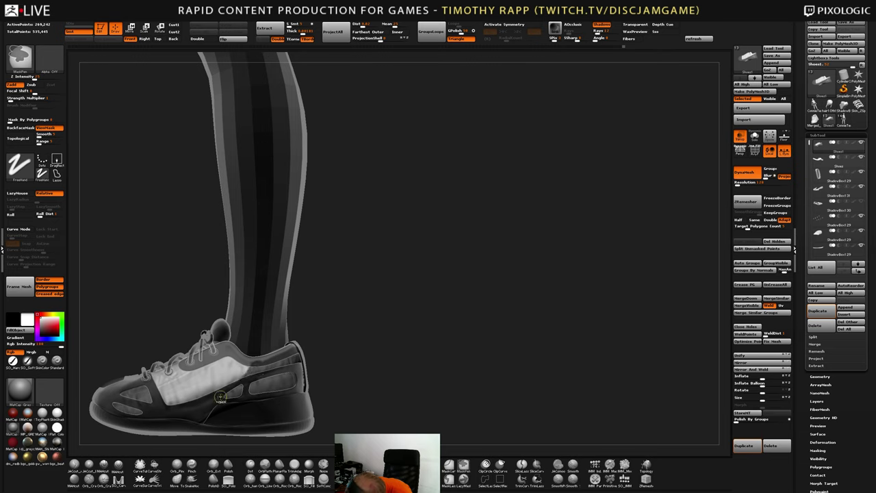
{"action": "left_click_drag", "start_coordinate": [350, 369], "coordinate": [351, 368], "text": "ctrl"}
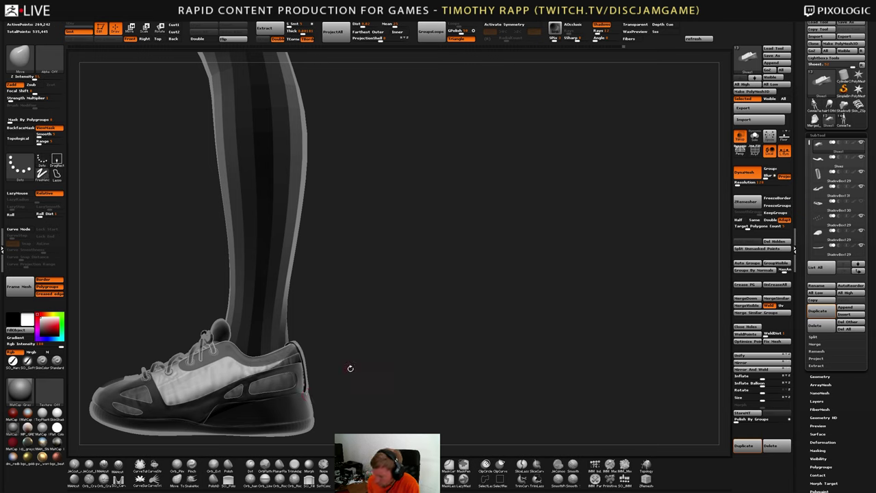
Refine the mask boundary on the narrow strip between the ankle collar and the heel overlay
{"action": "right_click_drag", "start_coordinate": [308, 344], "coordinate": [252, 382]}
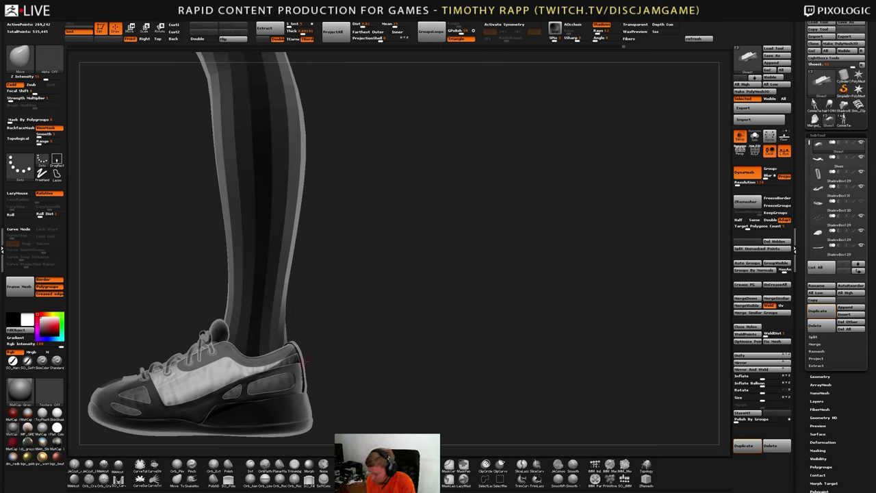
{"action": "mouse_move", "coordinate": [275, 362]}
{"action": "right_mouse_down", "text": "ctrl"}
{"action": "mouse_move", "coordinate": [305, 361]}
{"action": "mouse_move", "coordinate": [292, 358]}
{"action": "right_mouse_up", "text": "ctrl"}
{"action": "mouse_move", "coordinate": [269, 369]}
{"action": "left_mouse_down", "text": "ctrl+alt"}
{"action": "mouse_move", "coordinate": [299, 353]}
{"action": "mouse_move", "coordinate": [270, 377]}
{"action": "mouse_move", "coordinate": [301, 369]}
{"action": "mouse_move", "coordinate": [290, 368]}
{"action": "left_mouse_up", "text": "ctrl+alt"}
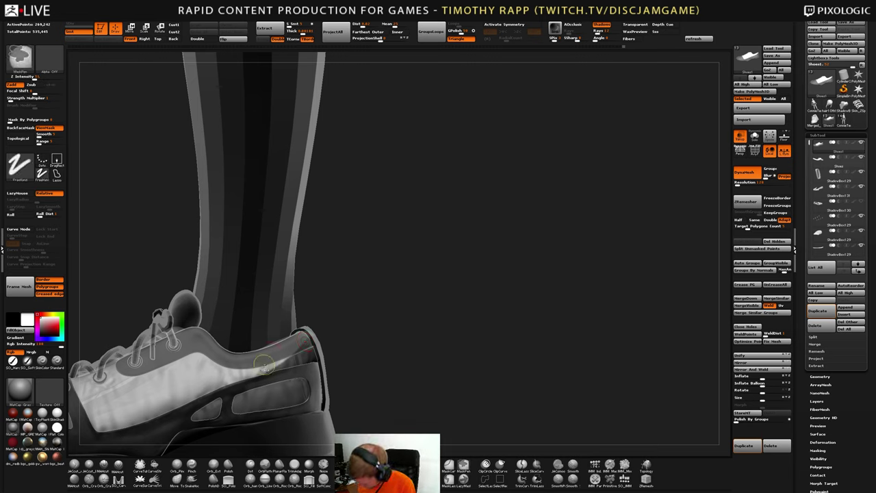
{"action": "mouse_move", "coordinate": [271, 362]}
{"action": "left_mouse_down", "text": "ctrl"}
{"action": "mouse_move", "coordinate": [258, 369]}
{"action": "mouse_move", "coordinate": [273, 365]}
{"action": "left_mouse_up", "text": "ctrl"}
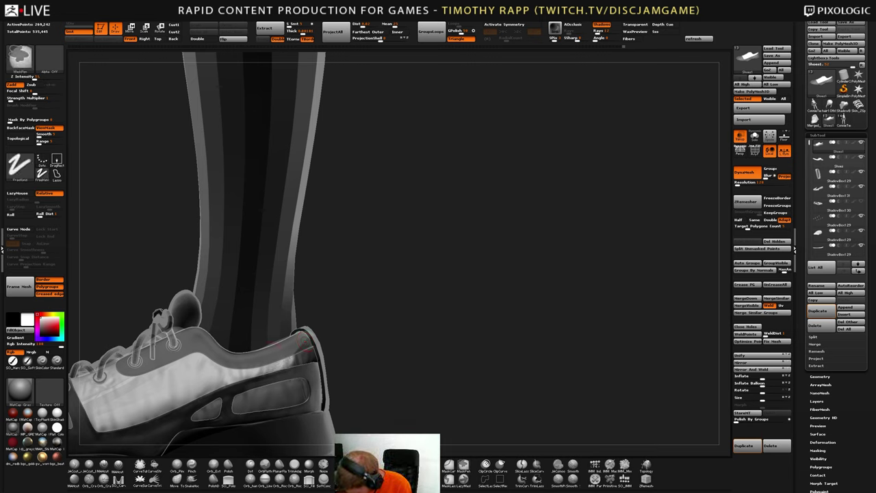
{"action": "left_click_drag", "start_coordinate": [308, 349], "coordinate": [305, 358], "text": "ctrl"}
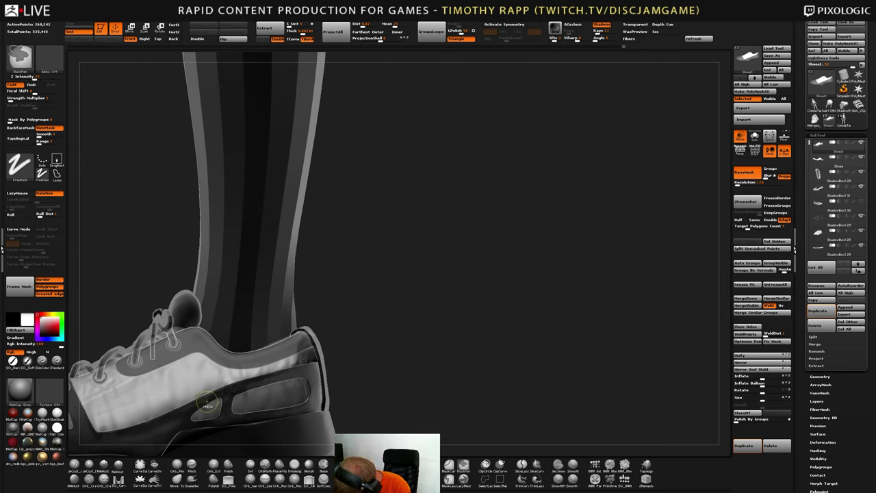
Erase the mask from the strip below the ankle collar back to the heel tab
{"action": "mouse_move", "coordinate": [329, 385]}
{"action": "right_mouse_down"}
{"action": "mouse_move", "coordinate": [257, 381]}
{"action": "mouse_move", "coordinate": [307, 378]}
{"action": "right_mouse_up"}
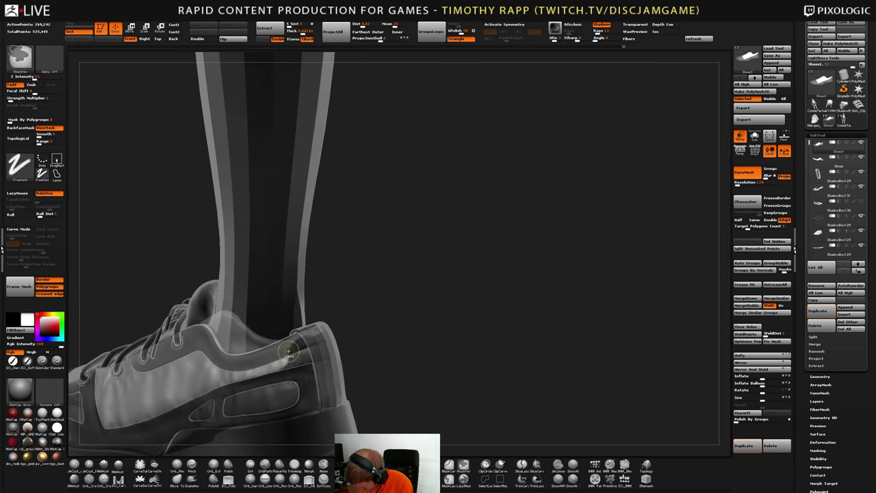
{"action": "left_click_drag", "start_coordinate": [292, 349], "coordinate": [279, 367], "text": "ctrl+alt"}
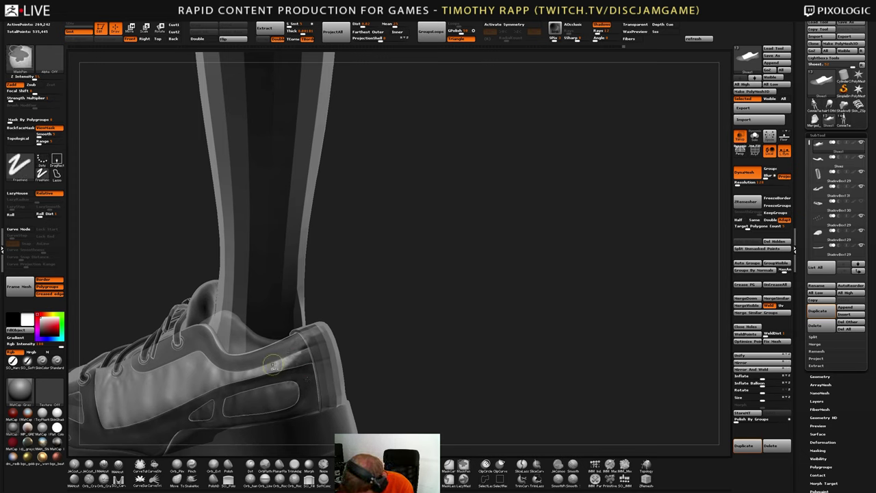
{"action": "right_click_drag", "start_coordinate": [327, 373], "coordinate": [287, 371]}
{"action": "left_click_drag", "start_coordinate": [298, 356], "coordinate": [306, 346], "text": "ctrl+alt"}
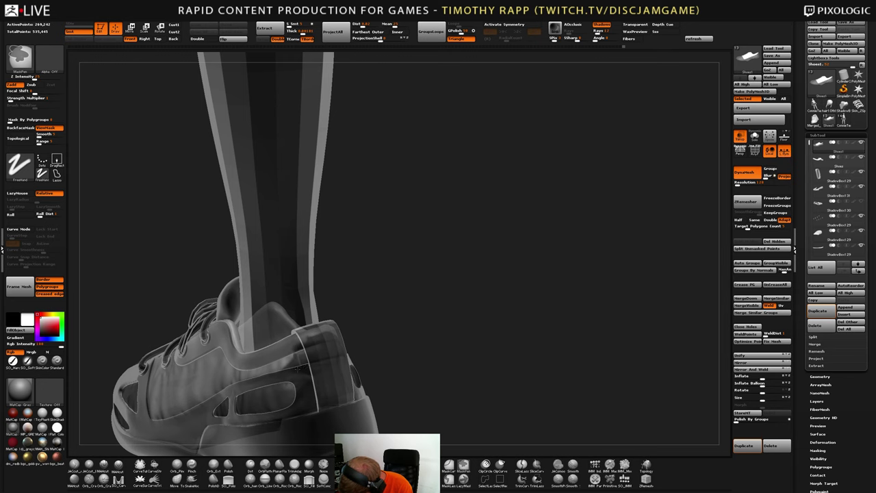
{"action": "left_click_drag", "start_coordinate": [297, 370], "coordinate": [305, 348], "text": "ctrl+alt"}
Erase the mask from the matching strip below the ankle collar on the opposite side of the shoe
{"action": "mouse_move", "coordinate": [305, 349]}
{"action": "right_mouse_down", "text": "shift"}
{"action": "mouse_move", "coordinate": [325, 340]}
{"action": "mouse_move", "coordinate": [247, 352]}
{"action": "mouse_move", "coordinate": [281, 349]}
{"action": "mouse_move", "coordinate": [250, 344]}
{"action": "right_mouse_up", "text": "shift"}
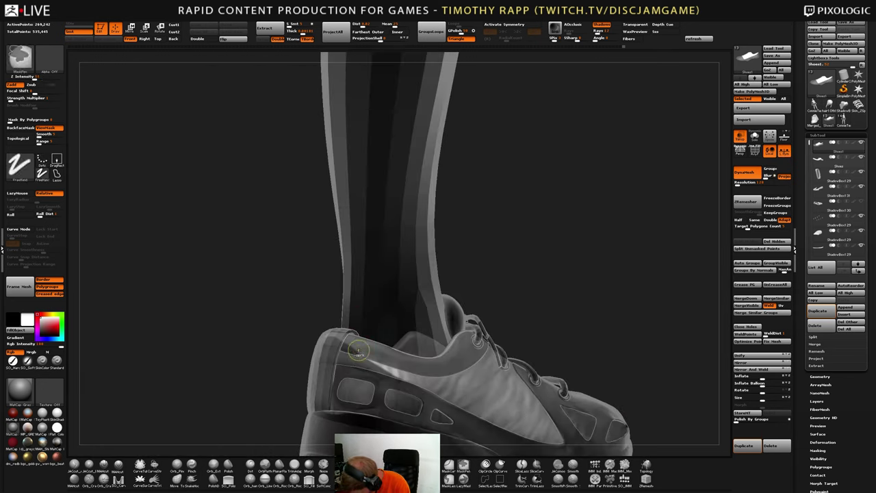
{"action": "left_click_drag", "start_coordinate": [352, 351], "coordinate": [394, 374], "text": "ctrl+alt"}
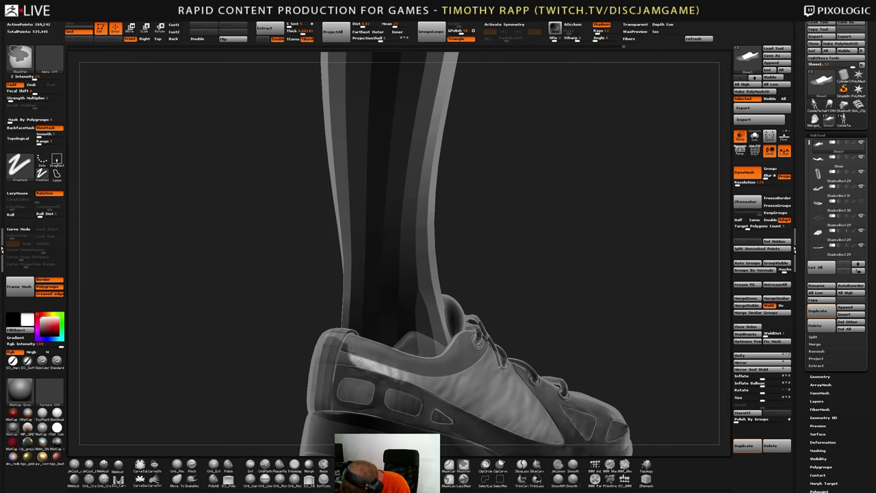
{"action": "right_click_drag", "start_coordinate": [344, 348], "coordinate": [353, 351]}
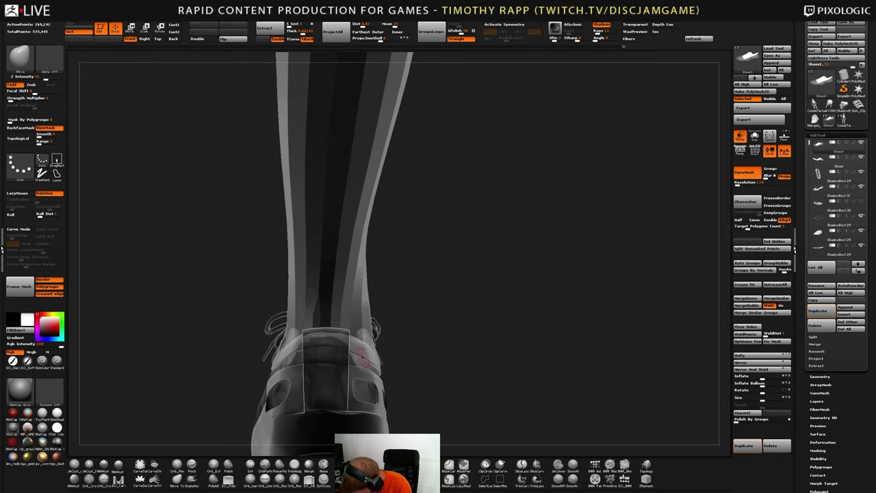
{"action": "key", "text": "ctrl"}
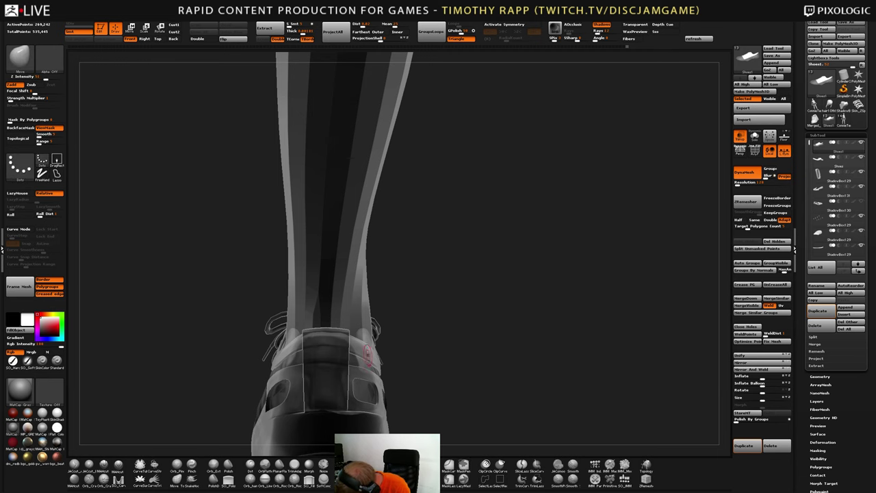
{"action": "right_click_drag", "start_coordinate": [372, 357], "coordinate": [290, 365]}
{"action": "key", "text": "ctrl"}
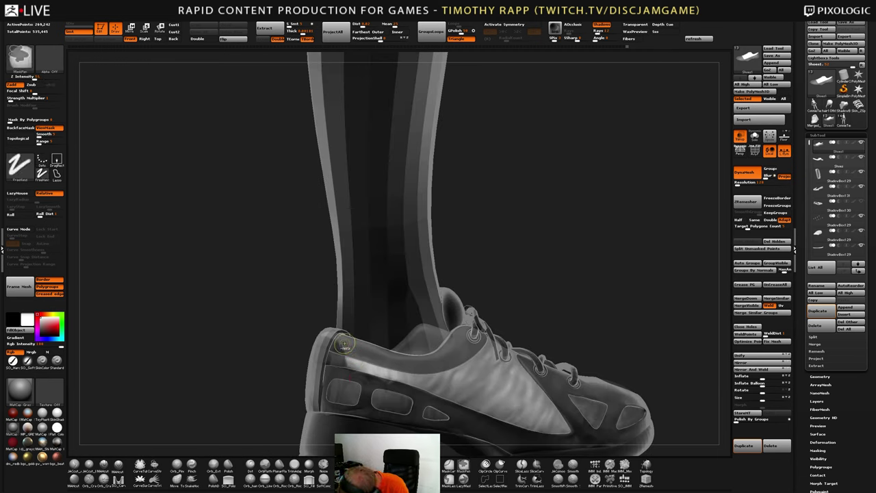
{"action": "right_click_drag", "start_coordinate": [368, 360], "coordinate": [352, 361]}
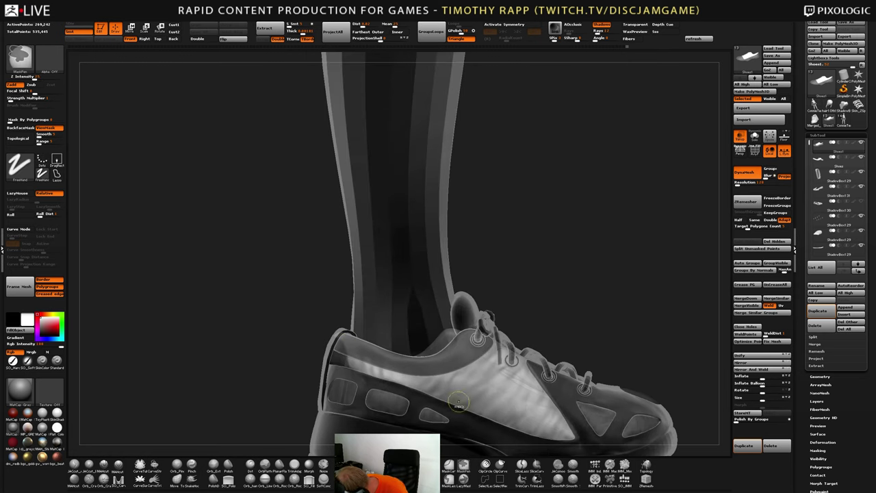
Inspect the mask around the ankle collar and heel tab from both sides of the shoe
{"action": "mouse_move", "coordinate": [458, 402]}
{"action": "right_mouse_down", "text": "ctrl"}
{"action": "mouse_move", "coordinate": [460, 360]}
{"action": "mouse_move", "coordinate": [522, 361]}
{"action": "mouse_move", "coordinate": [541, 373]}
{"action": "mouse_move", "coordinate": [526, 388]}
{"action": "mouse_move", "coordinate": [551, 389]}
{"action": "mouse_move", "coordinate": [547, 424]}
{"action": "right_mouse_up", "text": "ctrl"}
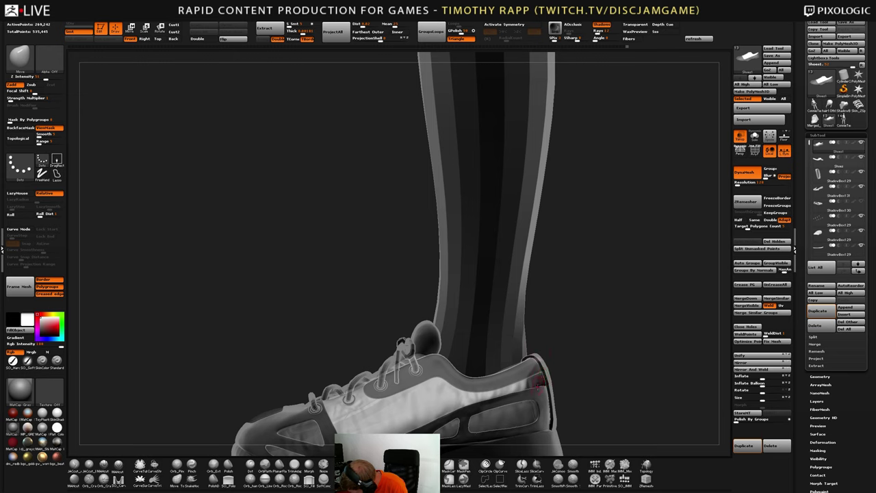
{"action": "right_click_drag", "start_coordinate": [545, 395], "coordinate": [478, 392]}
{"action": "right_click_drag", "start_coordinate": [608, 388], "coordinate": [561, 388]}
{"action": "key", "text": "ctrl"}
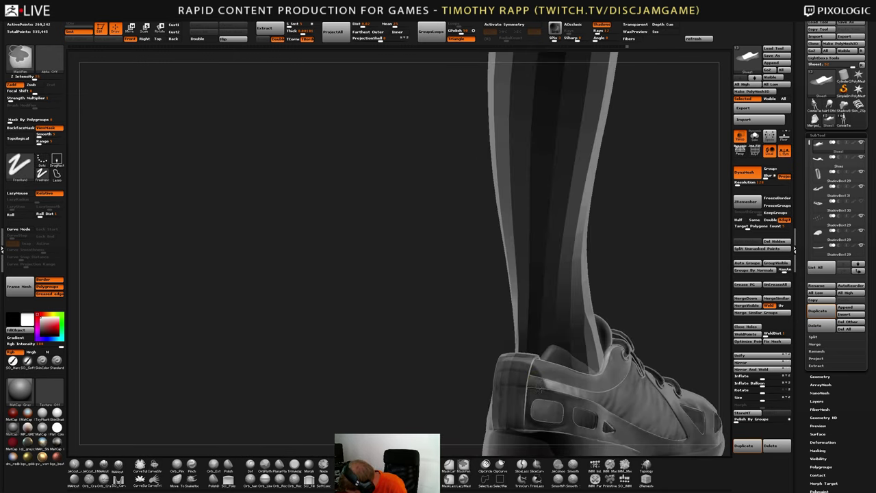
{"action": "mouse_move", "coordinate": [527, 381]}
{"action": "right_mouse_down"}
{"action": "mouse_move", "coordinate": [557, 378]}
{"action": "mouse_move", "coordinate": [519, 378]}
{"action": "mouse_move", "coordinate": [523, 387]}
{"action": "mouse_move", "coordinate": [568, 365]}
{"action": "right_mouse_up"}
{"action": "key", "text": "ctrl"}
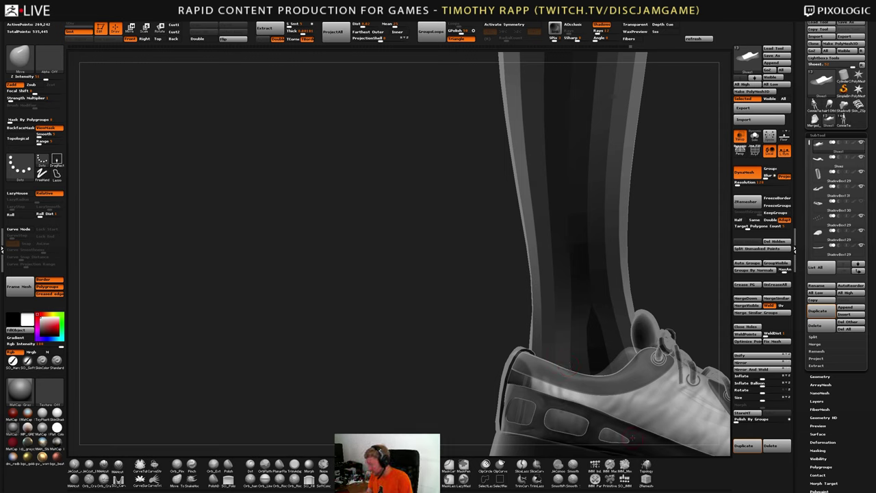
{"action": "right_click_drag", "start_coordinate": [632, 437], "coordinate": [594, 393]}
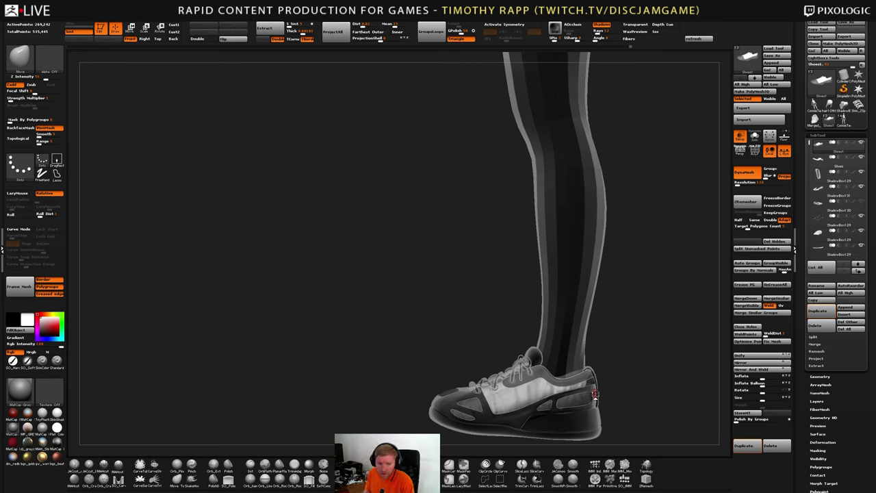
Isolate the masked inner shoe body, save the project, and check the mask from several angles
{"action": "left_click_drag", "start_coordinate": [599, 369], "coordinate": [657, 351]}
{"action": "key", "text": "alt+s"}
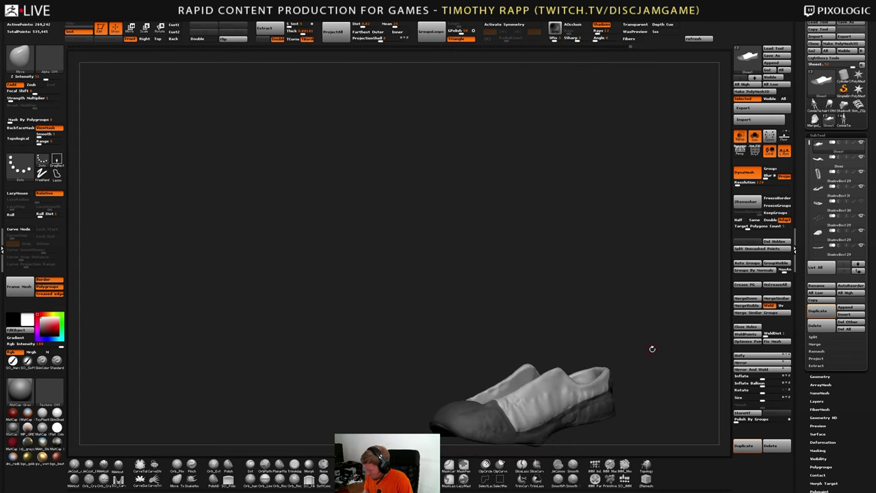
{"action": "key", "text": "ctrl+s"}
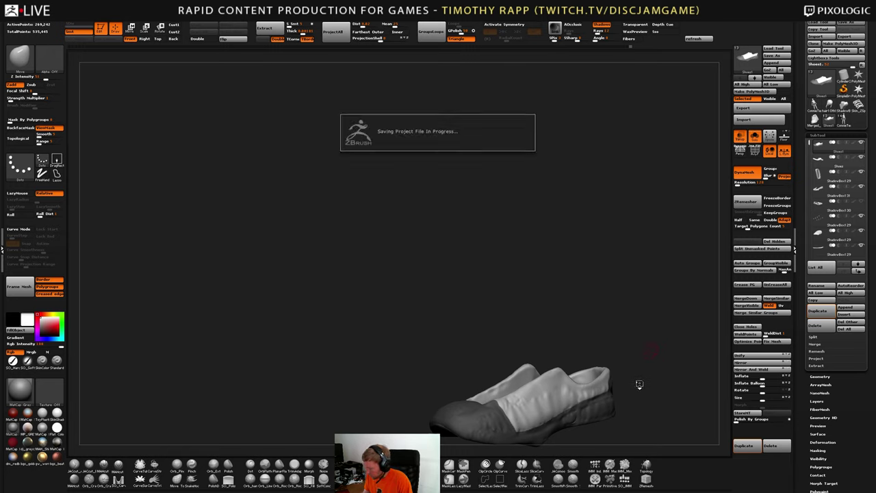
{"action": "left_click_drag", "start_coordinate": [626, 390], "coordinate": [443, 432]}
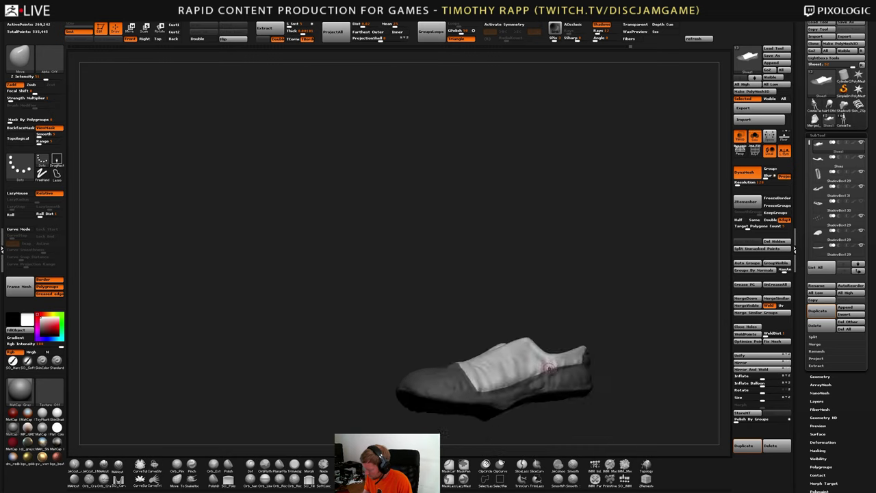
{"action": "left_click_drag", "start_coordinate": [548, 368], "coordinate": [516, 317]}
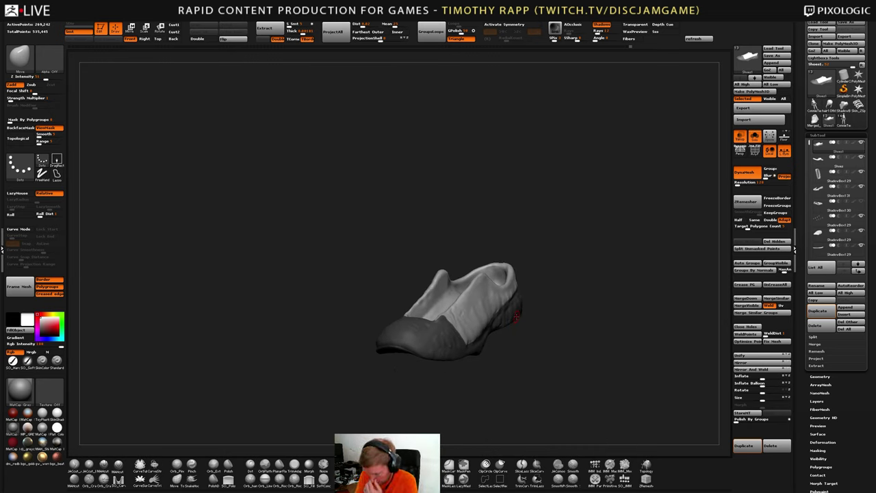
Adjust the extract thickness and extract the masked area of the shoe body as a new subtool
{"action": "left_click", "coordinate": [270, 30]}
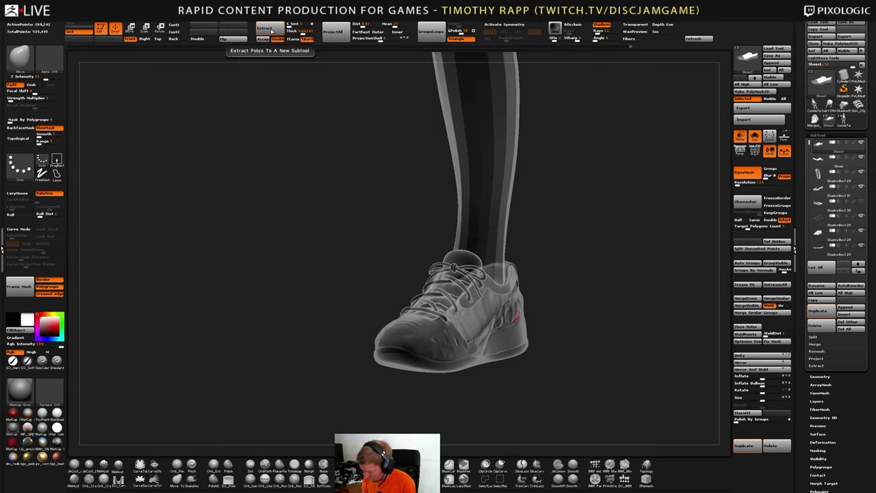
{"action": "mouse_move", "coordinate": [371, 236]}
{"action": "left_mouse_down"}
{"action": "mouse_move", "coordinate": [367, 225]}
{"action": "mouse_move", "coordinate": [405, 215]}
{"action": "left_mouse_up"}
{"action": "left_click", "coordinate": [299, 31]}
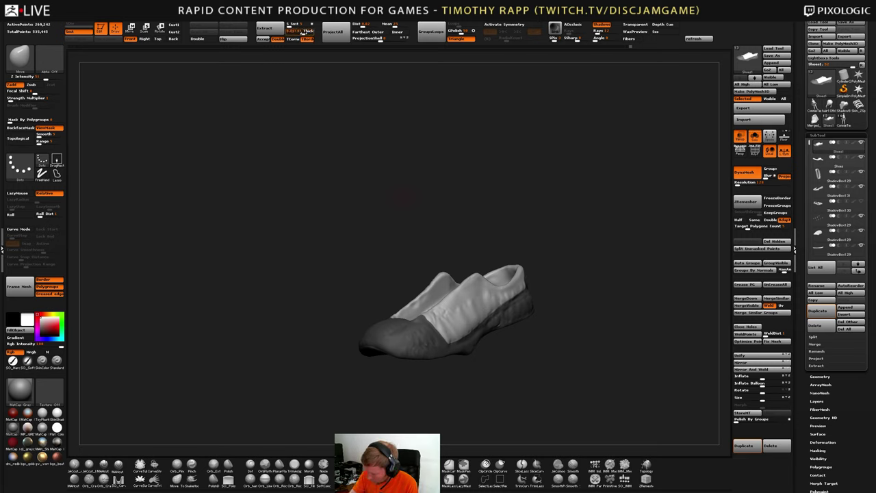
{"action": "left_click", "coordinate": [275, 29]}
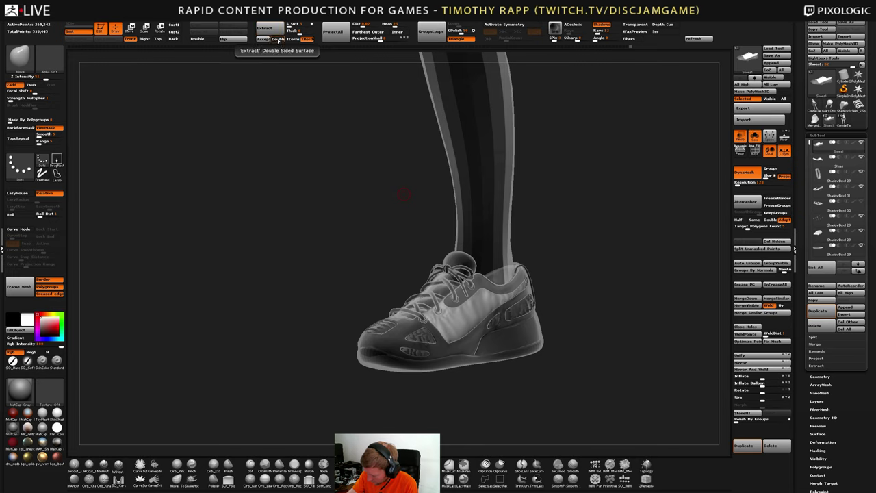
{"action": "left_click", "coordinate": [264, 40]}
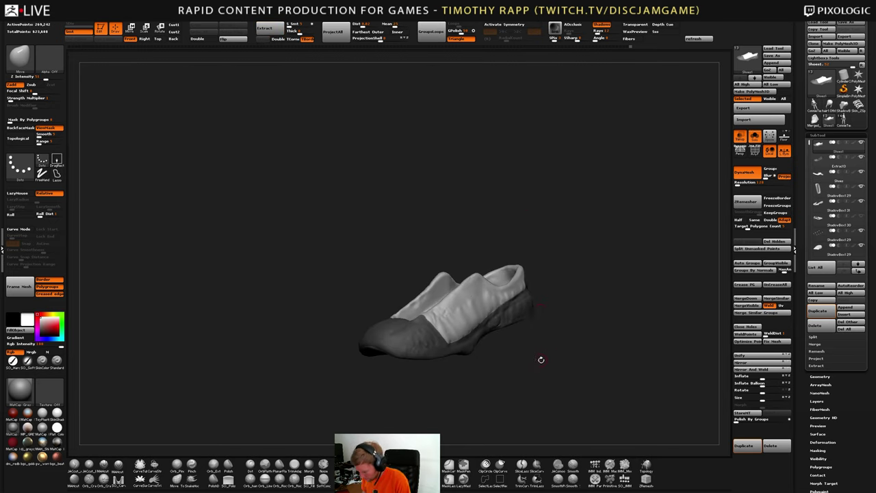
Clear the masks on the shoe body and the extracted overlay, then regroup the overlay's polygroups by normals
{"action": "left_click_drag", "start_coordinate": [540, 360], "coordinate": [541, 359], "text": "ctrl"}
{"action": "key", "text": "Down"}
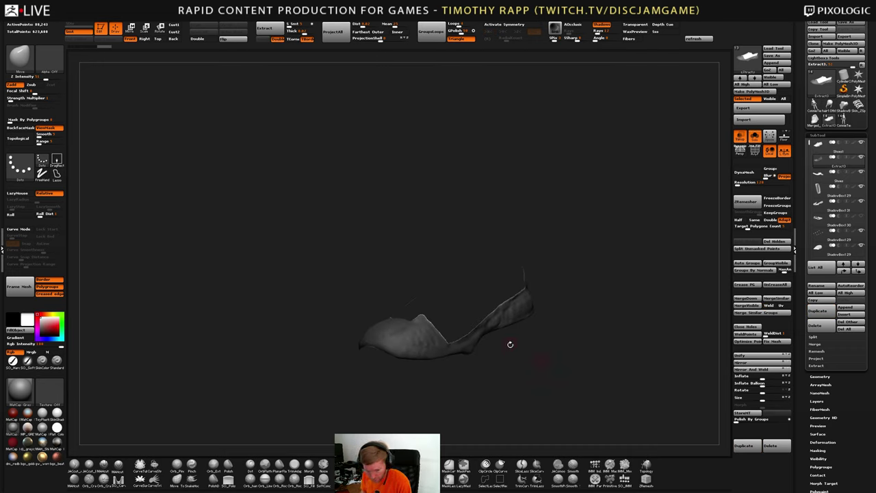
{"action": "key", "text": "shift+f"}
{"action": "left_click_drag", "start_coordinate": [503, 355], "coordinate": [601, 349], "text": "ctrl"}
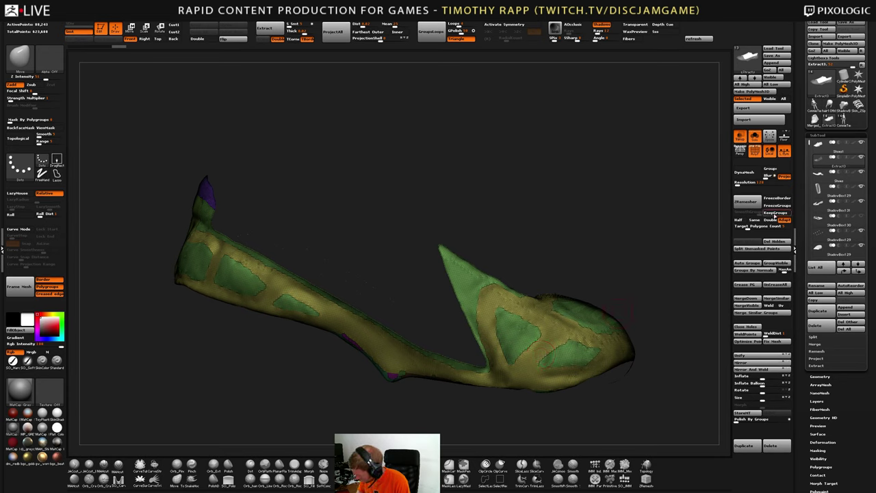
{"action": "left_click", "coordinate": [753, 269]}
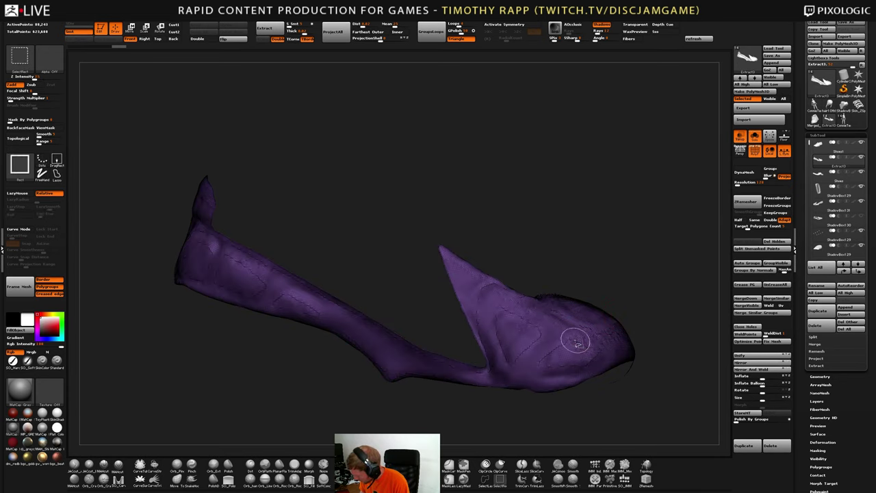
Mask the underside rim of the extracted overlay between toe and midfoot as its own polygroup and delete it
{"action": "mouse_move", "coordinate": [563, 340]}
{"action": "right_mouse_down"}
{"action": "mouse_move", "coordinate": [514, 342]}
{"action": "mouse_move", "coordinate": [558, 346]}
{"action": "mouse_move", "coordinate": [643, 332]}
{"action": "mouse_move", "coordinate": [561, 345]}
{"action": "mouse_move", "coordinate": [514, 342]}
{"action": "mouse_move", "coordinate": [642, 345]}
{"action": "mouse_move", "coordinate": [544, 367]}
{"action": "mouse_move", "coordinate": [638, 338]}
{"action": "mouse_move", "coordinate": [613, 336]}
{"action": "right_mouse_up"}
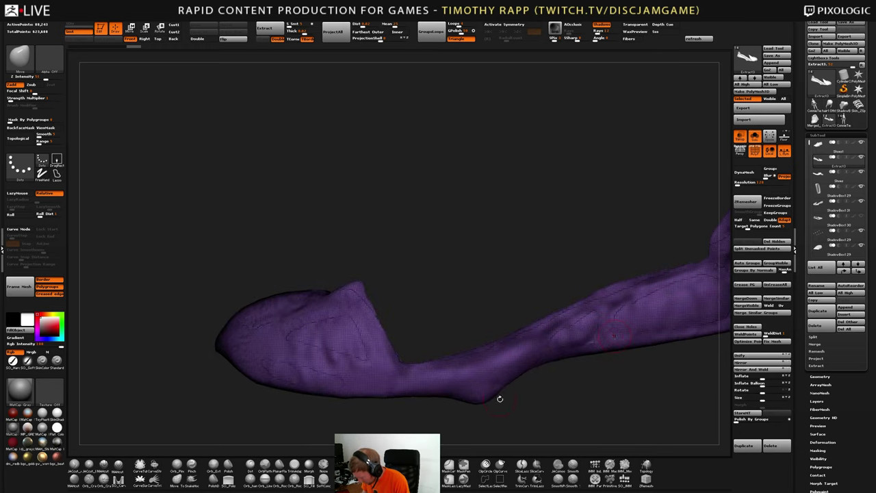
{"action": "right_click_drag", "start_coordinate": [499, 398], "coordinate": [515, 276]}
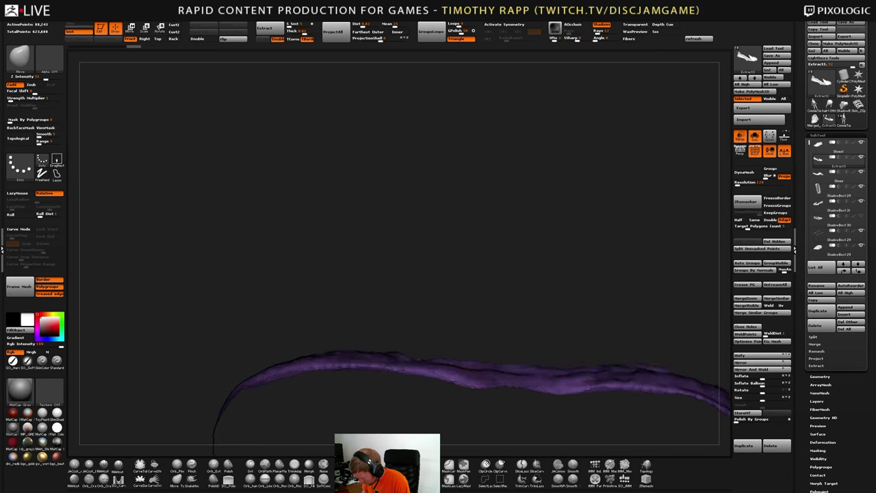
{"action": "right_click_drag", "start_coordinate": [454, 381], "coordinate": [480, 396]}
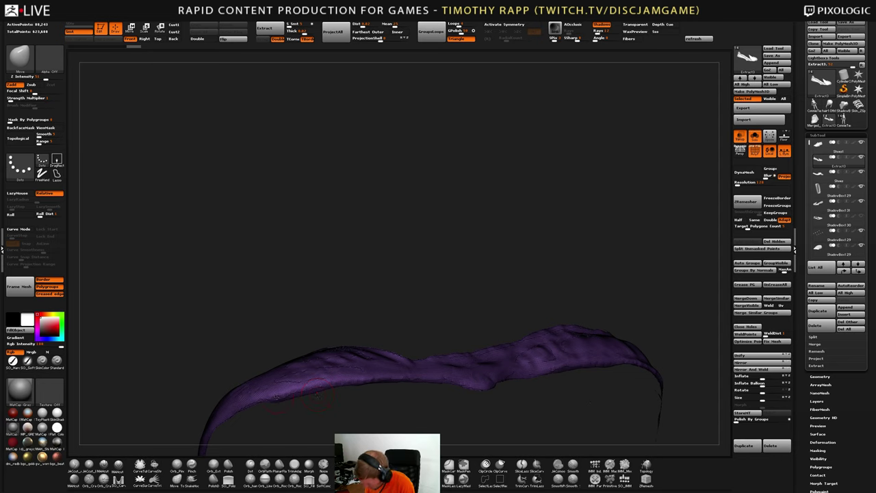
{"action": "key", "text": "ctrl"}
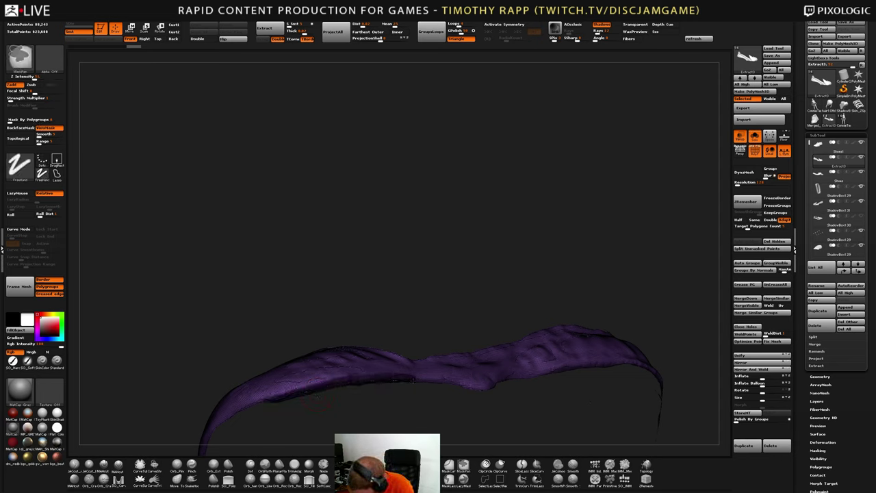
{"action": "mouse_move", "coordinate": [413, 381]}
{"action": "left_mouse_down", "text": "ctrl"}
{"action": "mouse_move", "coordinate": [482, 389]}
{"action": "mouse_move", "coordinate": [499, 410]}
{"action": "mouse_move", "coordinate": [398, 392]}
{"action": "left_mouse_up", "text": "ctrl"}
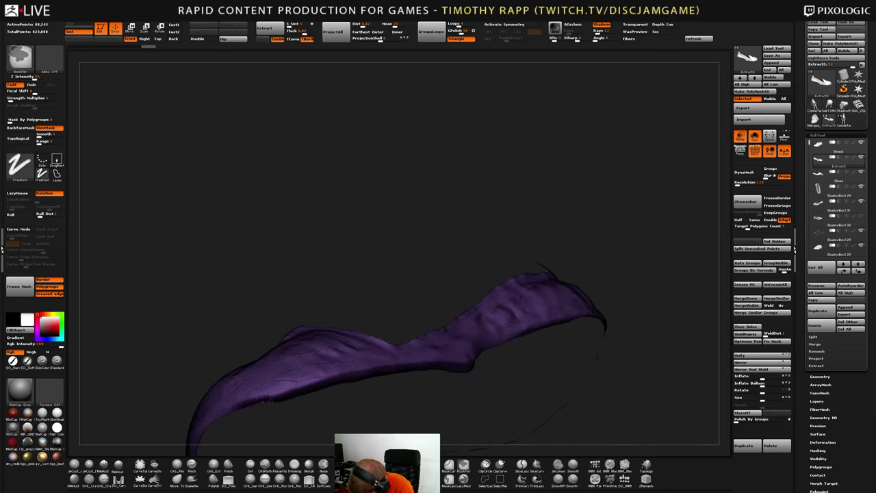
{"action": "key", "text": "ctrl+w"}
{"action": "left_click", "coordinate": [426, 368], "text": "ctrl+shift"}
{"action": "left_click", "coordinate": [425, 367], "text": "ctrl+shift"}
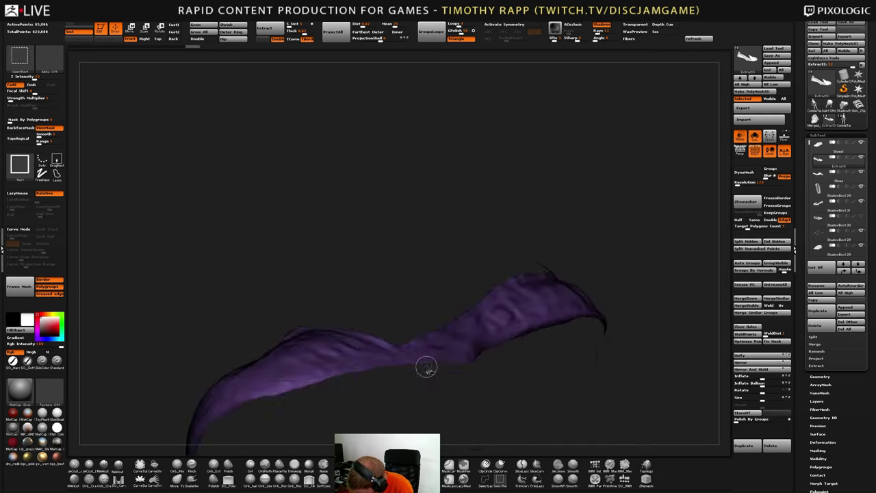
{"action": "left_click", "coordinate": [776, 242]}
Mask the lower edge of the overlay from the midfoot back to the heel on one side
{"action": "left_click_drag", "start_coordinate": [547, 240], "coordinate": [492, 274]}
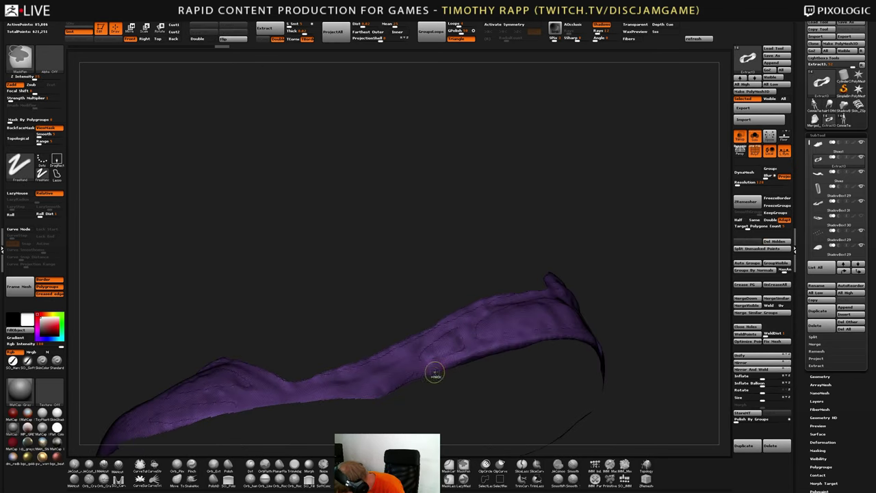
{"action": "mouse_move", "coordinate": [430, 374]}
{"action": "left_mouse_down", "text": "ctrl"}
{"action": "mouse_move", "coordinate": [496, 347]}
{"action": "mouse_move", "coordinate": [562, 334]}
{"action": "mouse_move", "coordinate": [585, 339]}
{"action": "left_mouse_up", "text": "ctrl"}
{"action": "mouse_move", "coordinate": [623, 349]}
{"action": "left_mouse_down"}
{"action": "mouse_move", "coordinate": [527, 373]}
{"action": "mouse_move", "coordinate": [558, 354]}
{"action": "mouse_move", "coordinate": [590, 351]}
{"action": "mouse_move", "coordinate": [651, 370]}
{"action": "left_mouse_up"}
{"action": "mouse_move", "coordinate": [705, 366]}
{"action": "left_mouse_down"}
{"action": "mouse_move", "coordinate": [626, 348]}
{"action": "mouse_move", "coordinate": [516, 376]}
{"action": "mouse_move", "coordinate": [571, 373]}
{"action": "mouse_move", "coordinate": [670, 258]}
{"action": "mouse_move", "coordinate": [610, 372]}
{"action": "mouse_move", "coordinate": [602, 308]}
{"action": "left_mouse_up"}
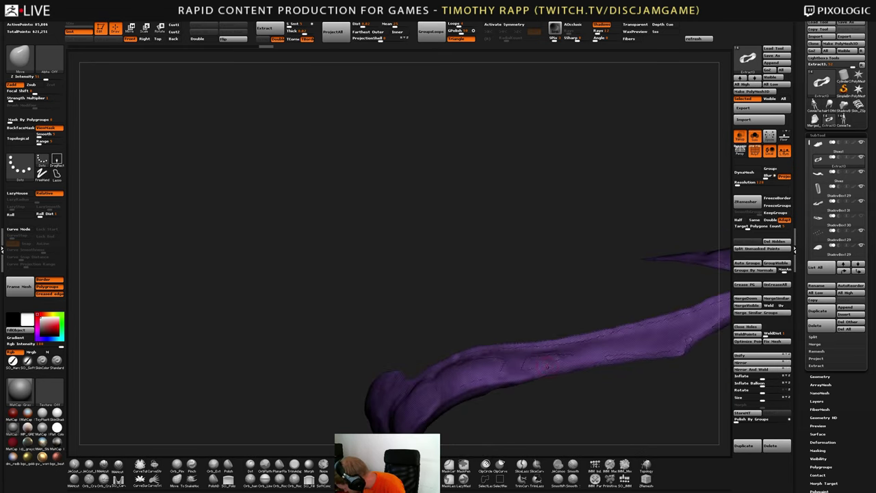
Mask the lower rear edge on the opposite side, hide the masked strips, and delete the hidden geometry
{"action": "mouse_move", "coordinate": [513, 385]}
{"action": "left_mouse_down", "text": "ctrl"}
{"action": "mouse_move", "coordinate": [686, 352]}
{"action": "mouse_move", "coordinate": [565, 378]}
{"action": "mouse_move", "coordinate": [582, 360]}
{"action": "mouse_move", "coordinate": [645, 333]}
{"action": "mouse_move", "coordinate": [645, 352]}
{"action": "mouse_move", "coordinate": [618, 341]}
{"action": "mouse_move", "coordinate": [669, 311]}
{"action": "mouse_move", "coordinate": [665, 304]}
{"action": "mouse_move", "coordinate": [574, 345]}
{"action": "mouse_move", "coordinate": [673, 306]}
{"action": "left_mouse_up", "text": "ctrl"}
{"action": "mouse_move", "coordinate": [674, 312]}
{"action": "left_mouse_down"}
{"action": "mouse_move", "coordinate": [657, 331]}
{"action": "mouse_move", "coordinate": [634, 328]}
{"action": "mouse_move", "coordinate": [625, 311]}
{"action": "mouse_move", "coordinate": [643, 339]}
{"action": "left_mouse_up"}
{"action": "key", "text": "s"}
{"action": "left_click_drag", "start_coordinate": [521, 384], "coordinate": [671, 318], "text": "ctrl"}
{"action": "mouse_move", "coordinate": [656, 349]}
{"action": "left_mouse_down"}
{"action": "mouse_move", "coordinate": [616, 373]}
{"action": "mouse_move", "coordinate": [581, 369]}
{"action": "mouse_move", "coordinate": [524, 401]}
{"action": "mouse_move", "coordinate": [529, 370]}
{"action": "mouse_move", "coordinate": [551, 391]}
{"action": "mouse_move", "coordinate": [600, 356]}
{"action": "mouse_move", "coordinate": [574, 379]}
{"action": "mouse_move", "coordinate": [605, 359]}
{"action": "mouse_move", "coordinate": [598, 375]}
{"action": "left_mouse_up"}
{"action": "left_click", "coordinate": [525, 393], "text": "ctrl+shift"}
{"action": "left_click", "coordinate": [524, 396], "text": "ctrl+shift"}
{"action": "left_click", "coordinate": [775, 241]}
{"action": "key", "text": "shift+f"}
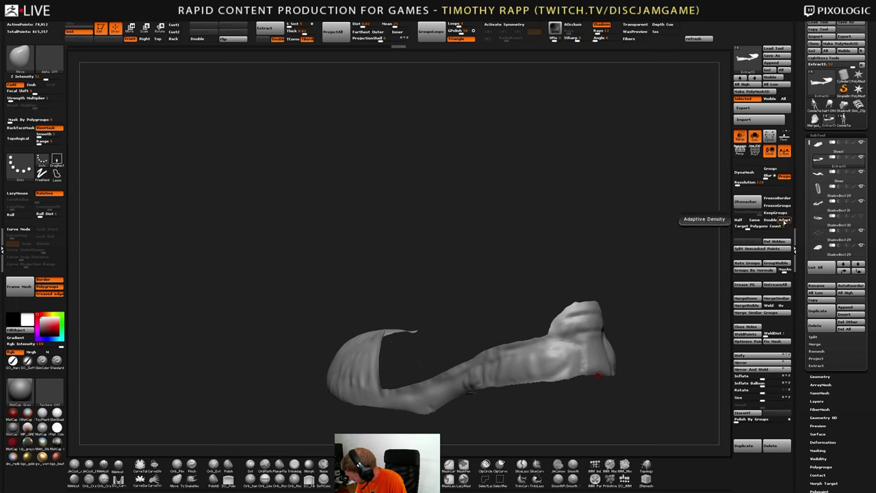
Try ZRemeshing the overlay with a target polygon count of 0.1, check its wireframe, and undo the remesh
{"action": "left_click", "coordinate": [784, 220]}
{"action": "left_click_drag", "start_coordinate": [748, 227], "coordinate": [734, 227]}
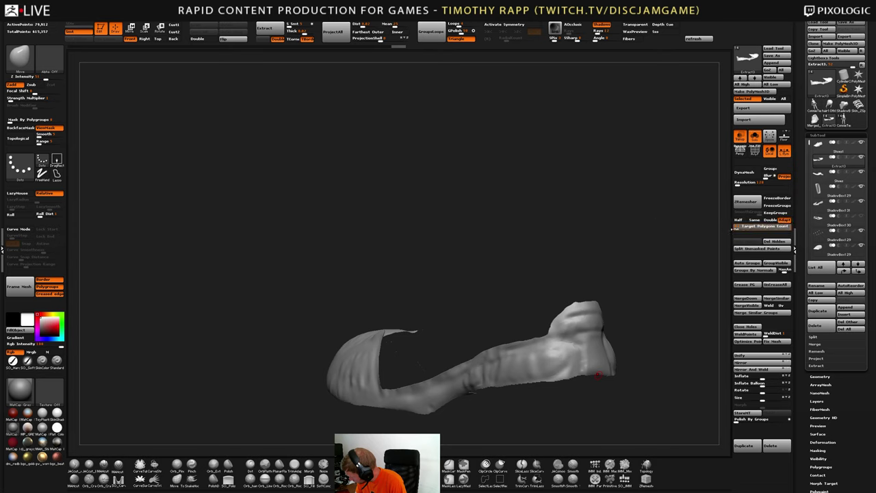
{"action": "left_click", "coordinate": [753, 204]}
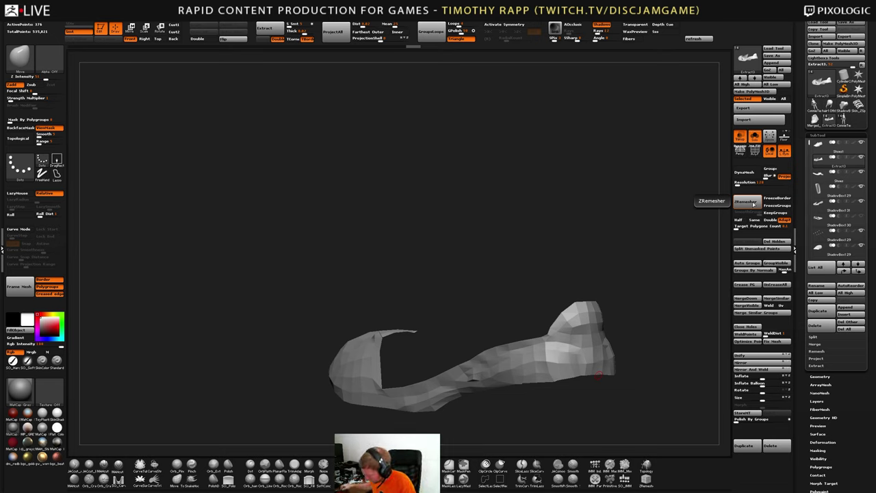
{"action": "left_click", "coordinate": [747, 202]}
{"action": "key", "text": "shift+f"}
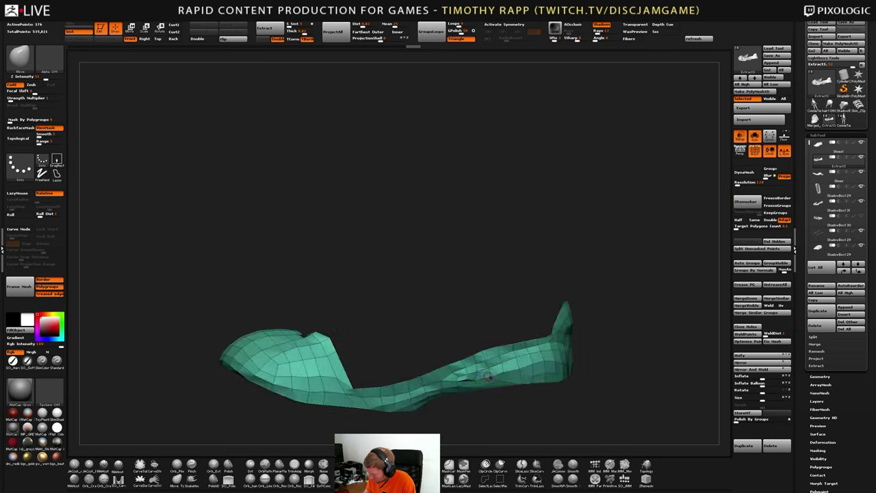
{"action": "left_click_drag", "start_coordinate": [424, 328], "coordinate": [403, 381]}
{"action": "key", "text": "ctrl+z"}
{"action": "key", "text": "shift+f"}
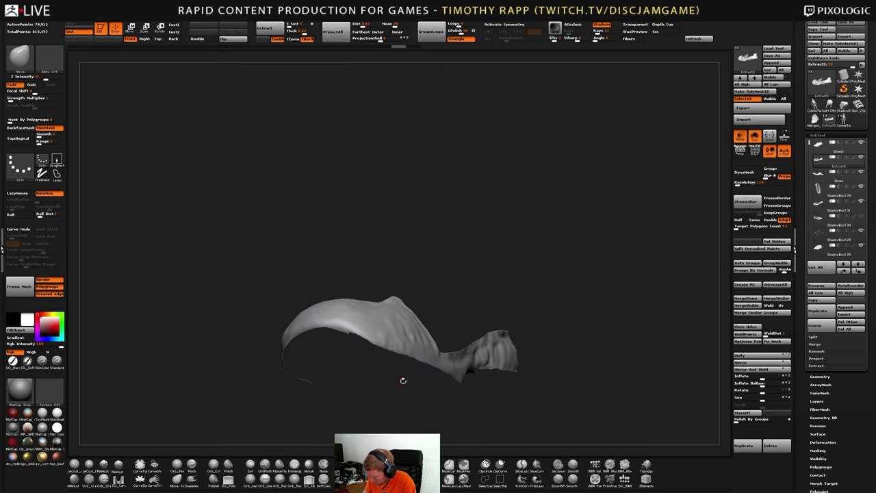
Mask the remaining ragged lower edge around the toe, assign it its own polygroup, and isolate that strip
{"action": "mouse_move", "coordinate": [395, 333]}
{"action": "right_mouse_down", "text": "ctrl"}
{"action": "mouse_move", "coordinate": [444, 339]}
{"action": "mouse_move", "coordinate": [391, 322]}
{"action": "mouse_move", "coordinate": [390, 356]}
{"action": "mouse_move", "coordinate": [310, 354]}
{"action": "right_mouse_up", "text": "ctrl"}
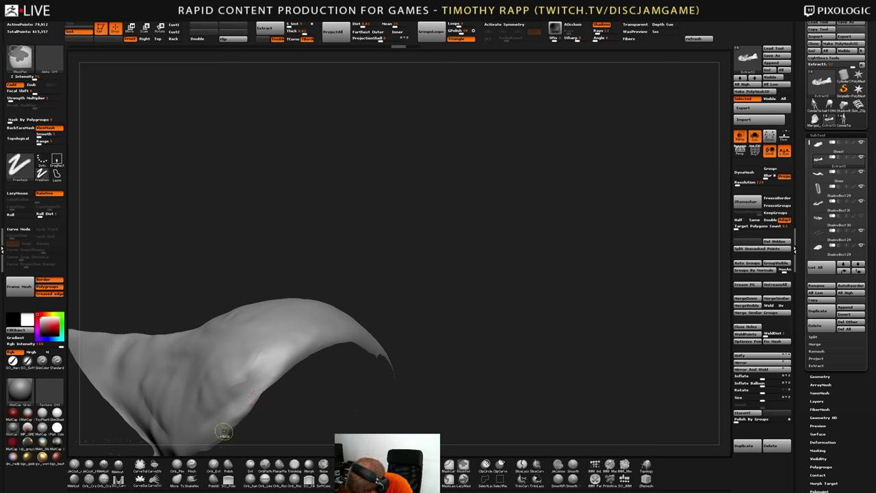
{"action": "mouse_move", "coordinate": [223, 431]}
{"action": "left_mouse_down", "text": "ctrl"}
{"action": "mouse_move", "coordinate": [304, 353]}
{"action": "mouse_move", "coordinate": [354, 340]}
{"action": "left_mouse_up", "text": "ctrl"}
{"action": "mouse_move", "coordinate": [356, 341]}
{"action": "right_mouse_down"}
{"action": "mouse_move", "coordinate": [361, 366]}
{"action": "mouse_move", "coordinate": [425, 374]}
{"action": "right_mouse_up"}
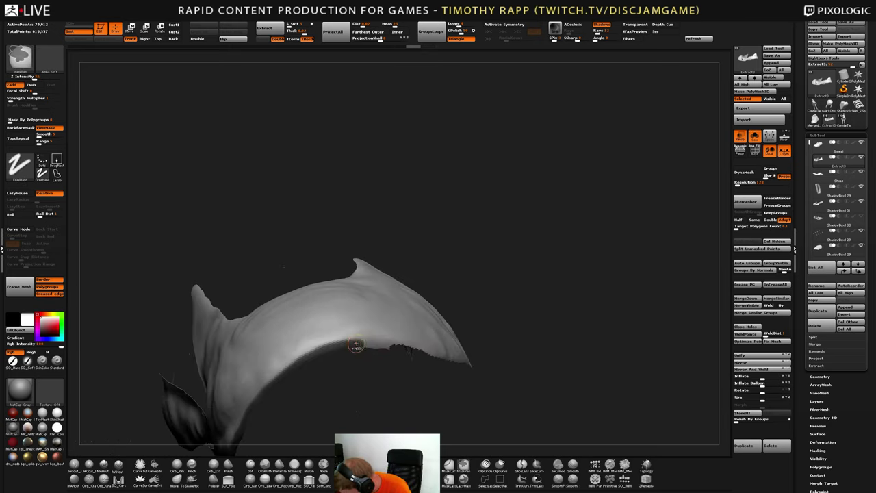
{"action": "left_click_drag", "start_coordinate": [335, 345], "coordinate": [411, 348], "text": "ctrl"}
{"action": "right_click_drag", "start_coordinate": [411, 348], "coordinate": [439, 362]}
{"action": "key", "text": "ctrl+w"}
{"action": "left_click", "coordinate": [376, 348], "text": "ctrl+shift"}
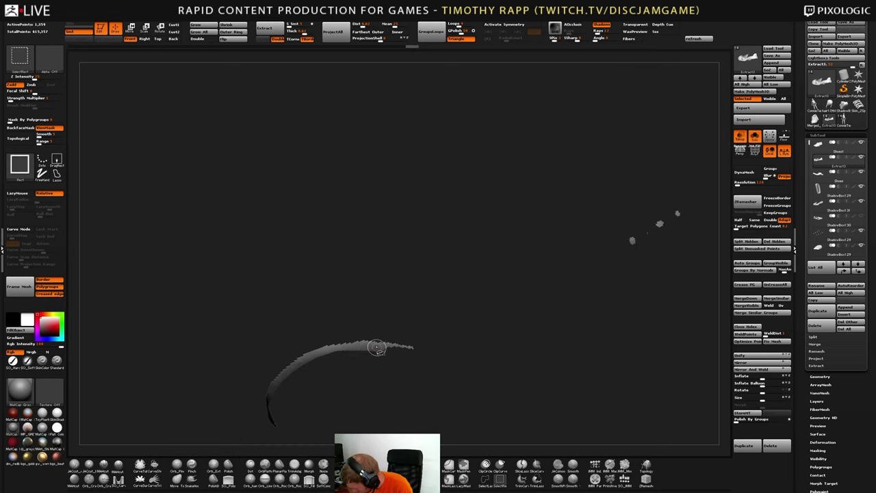
Restore the full overlay, correct the toe-edge selection, and hide and delete the ragged strip
{"action": "key", "text": "ctrl+z"}
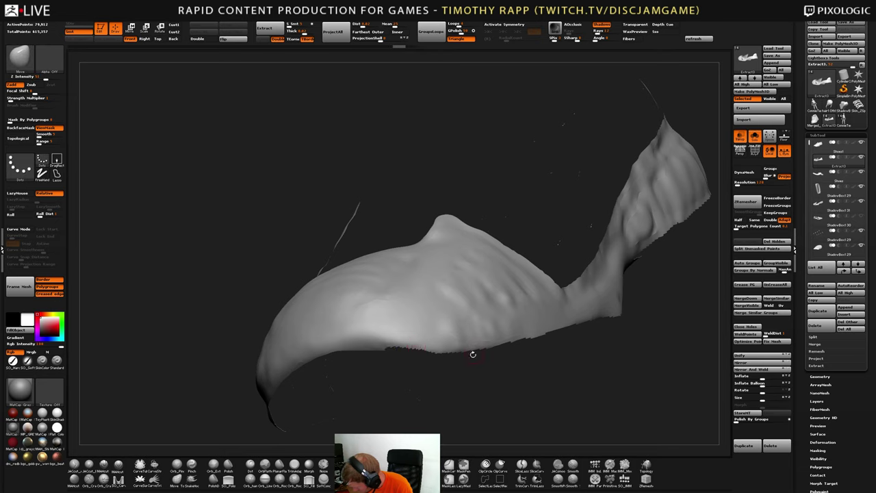
{"action": "right_click_drag", "start_coordinate": [471, 354], "coordinate": [382, 378], "text": "ctrl"}
{"action": "key", "text": "ctrl+z"}
{"action": "mouse_move", "coordinate": [442, 375]}
{"action": "right_mouse_down"}
{"action": "mouse_move", "coordinate": [433, 365]}
{"action": "mouse_move", "coordinate": [404, 376]}
{"action": "mouse_move", "coordinate": [457, 383]}
{"action": "right_mouse_up"}
{"action": "left_click_drag", "start_coordinate": [624, 287], "coordinate": [438, 432], "text": "ctrl+alt"}
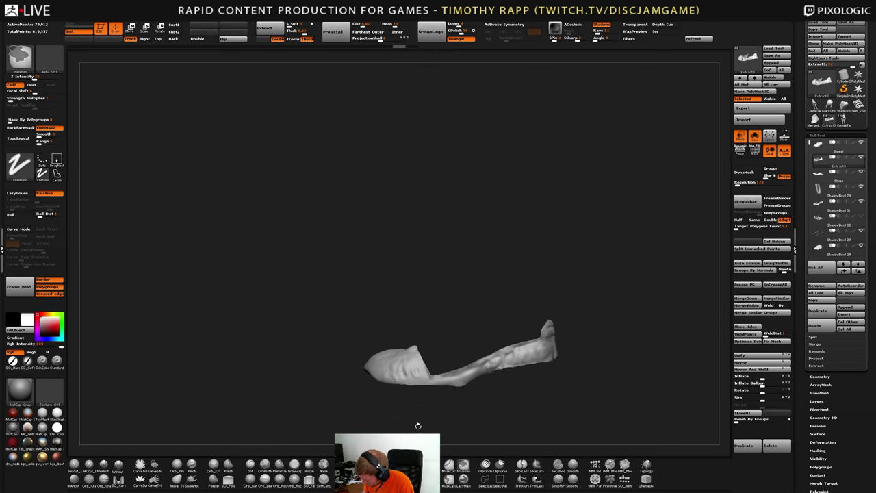
{"action": "right_click_drag", "start_coordinate": [417, 424], "coordinate": [405, 357]}
{"action": "left_click", "coordinate": [422, 354], "text": "ctrl+shift"}
{"action": "left_click", "coordinate": [422, 354], "text": "ctrl+shift"}
{"action": "right_click_drag", "start_coordinate": [575, 361], "coordinate": [539, 366]}
{"action": "left_click", "coordinate": [775, 241]}
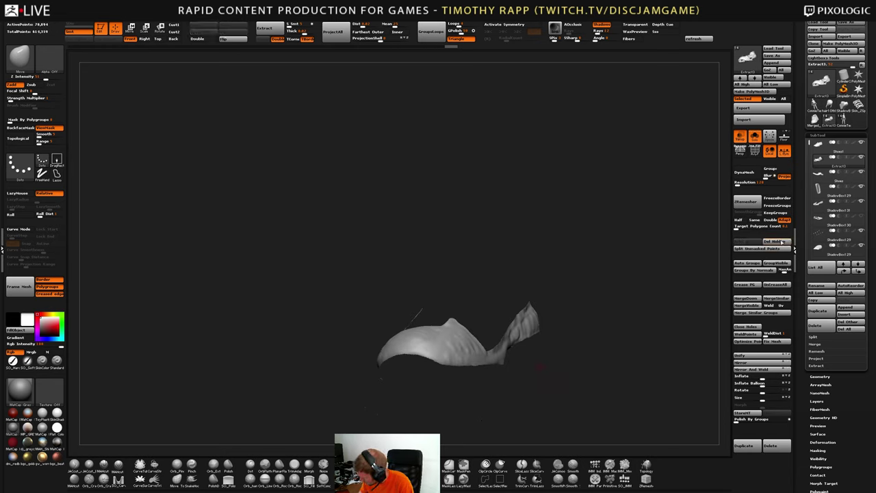
{"action": "right_click_drag", "start_coordinate": [633, 294], "coordinate": [559, 321]}
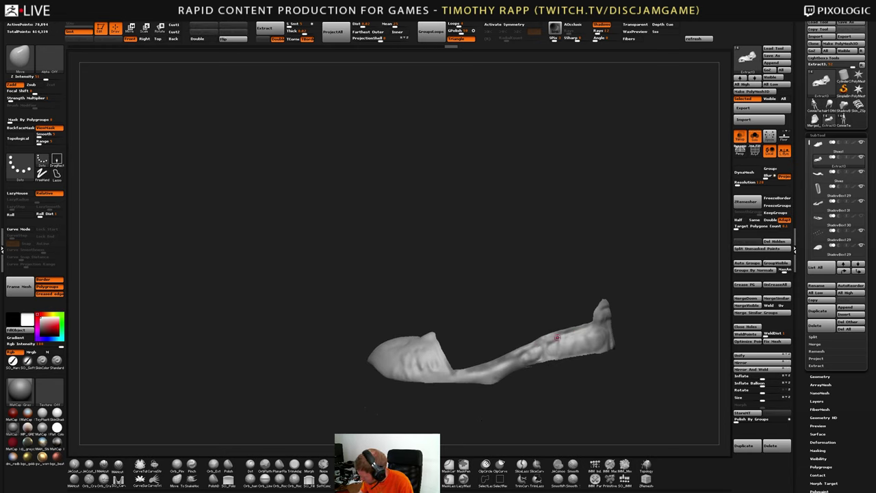
Try ZRemeshing the overlay with FreezeBorder enabled, inspect the resulting wireframe, and undo the remesh
{"action": "left_click", "coordinate": [784, 199]}
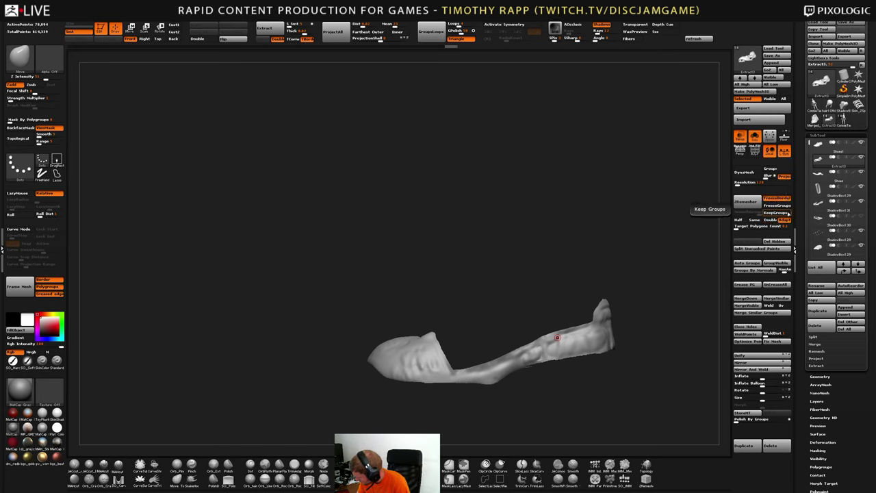
{"action": "key", "text": "shift+f"}
{"action": "key", "text": "shift+f"}
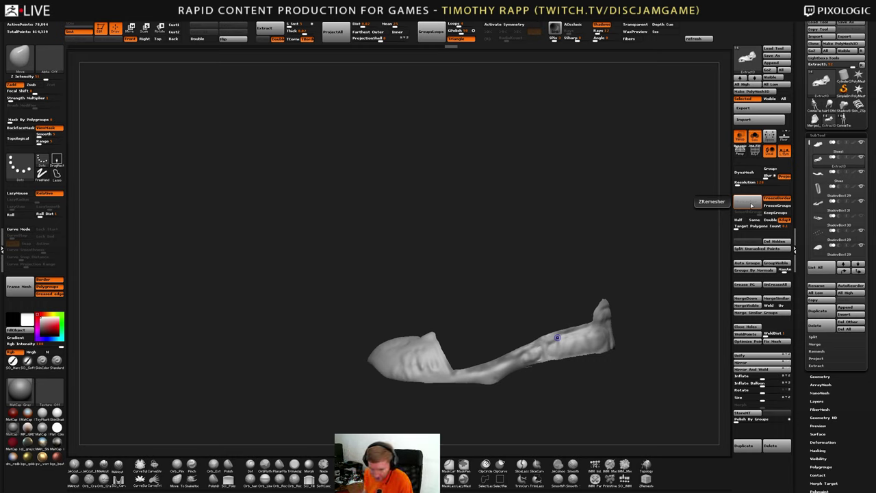
{"action": "left_click", "coordinate": [751, 205]}
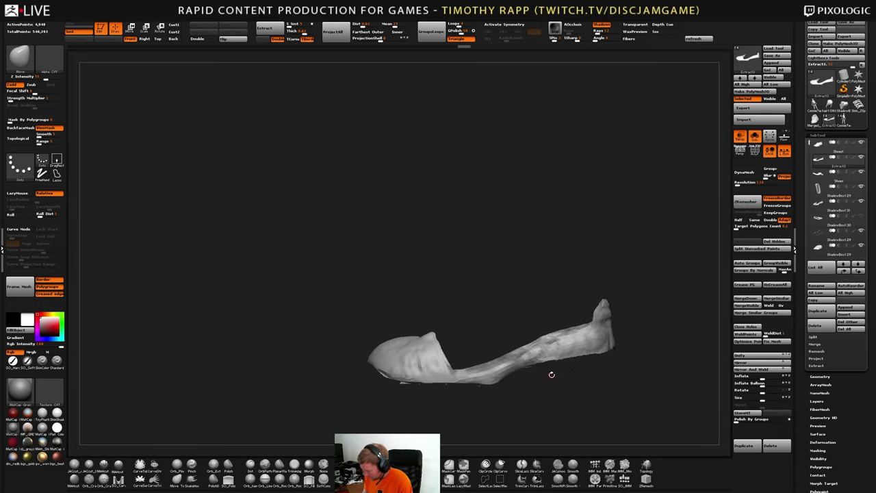
{"action": "left_click_drag", "start_coordinate": [552, 374], "coordinate": [624, 375]}
{"action": "key", "text": "shift+f"}
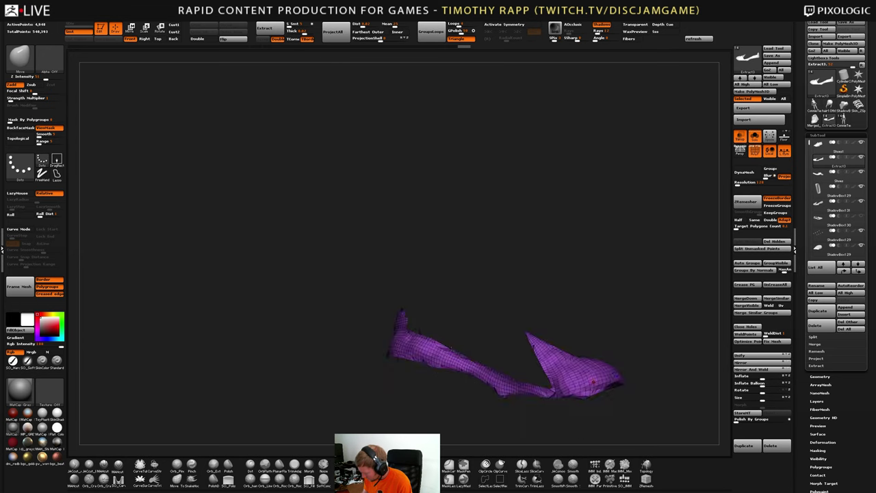
{"action": "right_click_drag", "start_coordinate": [593, 382], "coordinate": [541, 391], "text": "ctrl"}
{"action": "right_click_drag", "start_coordinate": [590, 378], "coordinate": [503, 397]}
{"action": "key", "text": "ctrl+d"}
{"action": "key", "text": "ctrl+d"}
{"action": "right_click_drag", "start_coordinate": [616, 384], "coordinate": [634, 375]}
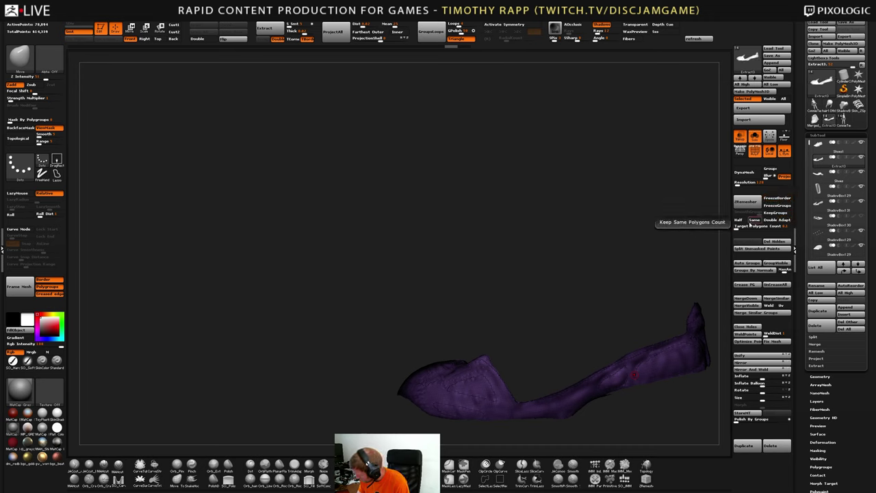
Set ZRemesher to Half with Adapt on and FreezeBorder off, and remesh the overlay
{"action": "left_click", "coordinate": [738, 220]}
{"action": "left_click", "coordinate": [784, 220]}
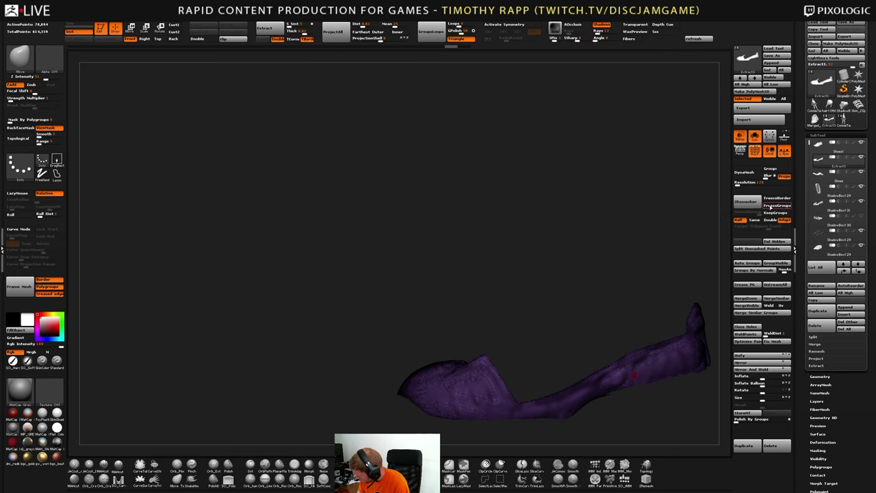
{"action": "left_click", "coordinate": [752, 203]}
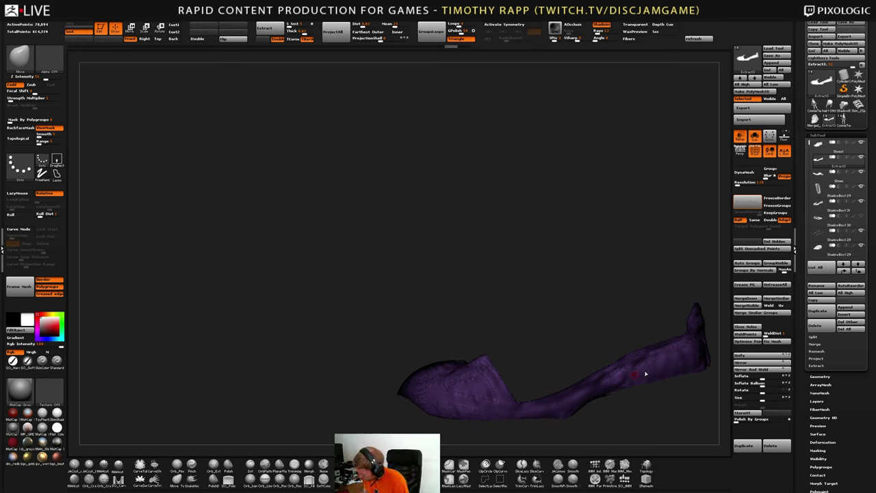
{"action": "right_click_drag", "start_coordinate": [650, 370], "coordinate": [625, 382]}
Mask the stray fragment on the strap's lower edge, assign it its own polygroup, and hide and delete it
{"action": "key", "text": "ctrl"}
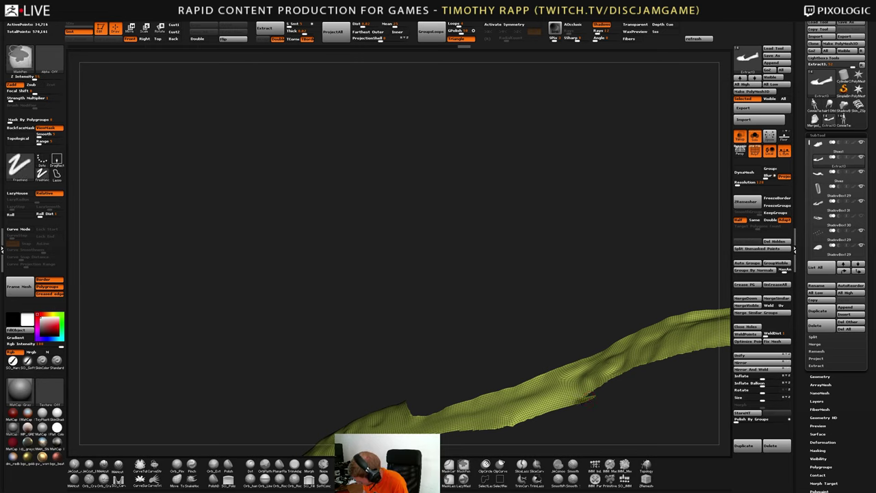
{"action": "key", "text": "ctrl+w"}
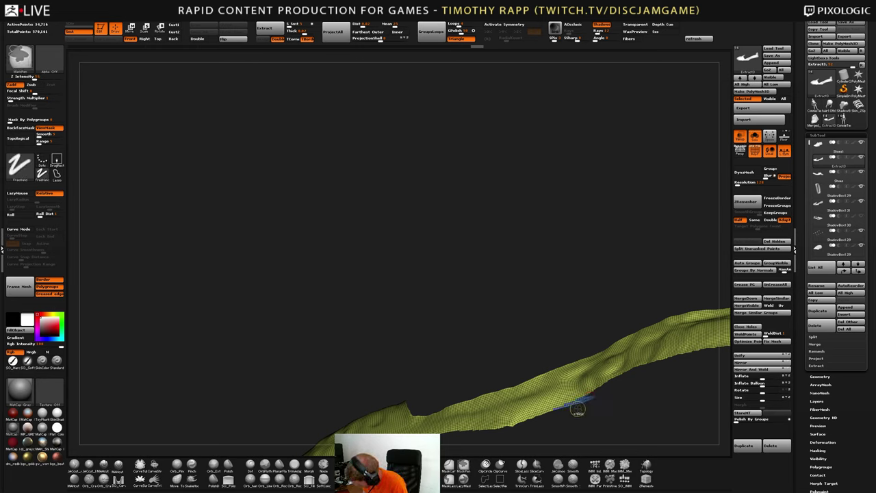
{"action": "left_click", "coordinate": [576, 403], "text": "ctrl+shift"}
{"action": "left_click", "coordinate": [576, 403], "text": "ctrl+shift"}
{"action": "left_click", "coordinate": [776, 243]}
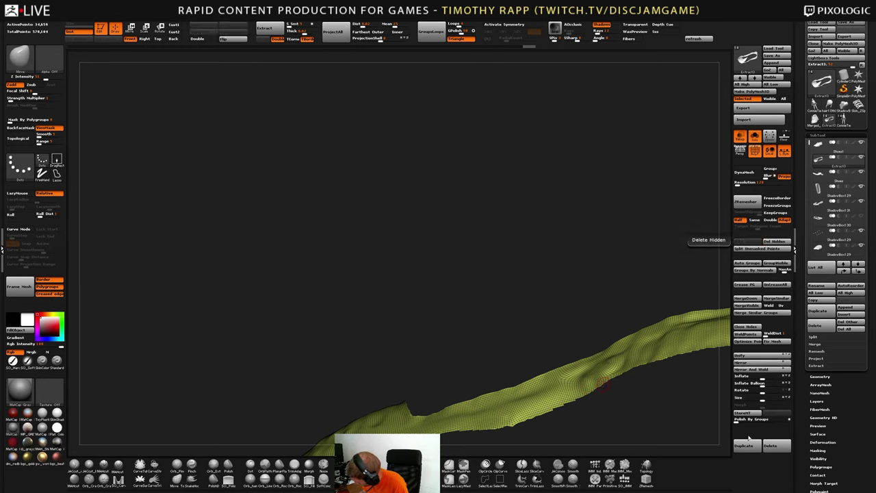
Polish the overlay by groups and ZRemesh it again at half the polygon count
{"action": "left_click_drag", "start_coordinate": [736, 420], "coordinate": [755, 421]}
{"action": "right_click_drag", "start_coordinate": [662, 413], "coordinate": [520, 404]}
{"action": "left_click_drag", "start_coordinate": [519, 404], "coordinate": [603, 413]}
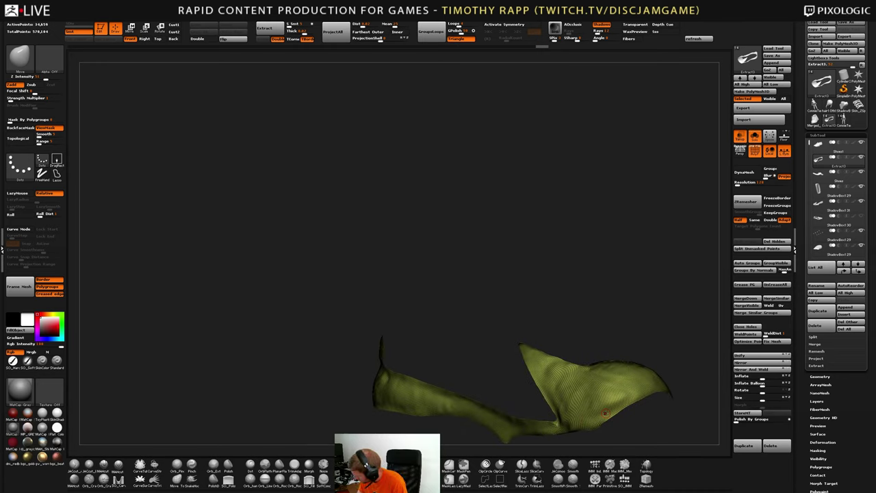
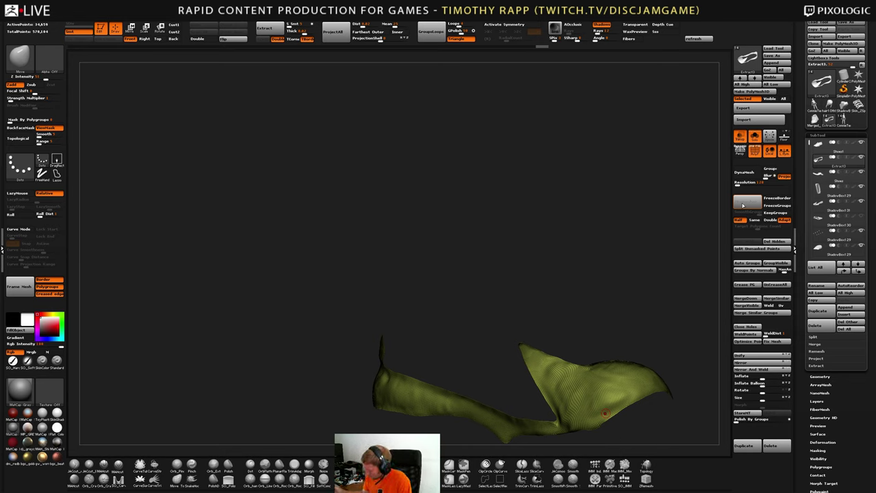
{"action": "left_click_drag", "start_coordinate": [636, 416], "coordinate": [616, 381]}
Smooth the inner corner where the strap meets the toe cap and the adjoining side of the toe cap
{"action": "left_click_drag", "start_coordinate": [552, 399], "coordinate": [555, 400], "text": "shift"}
{"action": "mouse_move", "coordinate": [557, 399]}
{"action": "right_mouse_down", "text": "ctrl"}
{"action": "mouse_move", "coordinate": [561, 418]}
{"action": "mouse_move", "coordinate": [533, 415]}
{"action": "mouse_move", "coordinate": [574, 390]}
{"action": "right_mouse_up", "text": "ctrl"}
{"action": "key", "text": "2"}
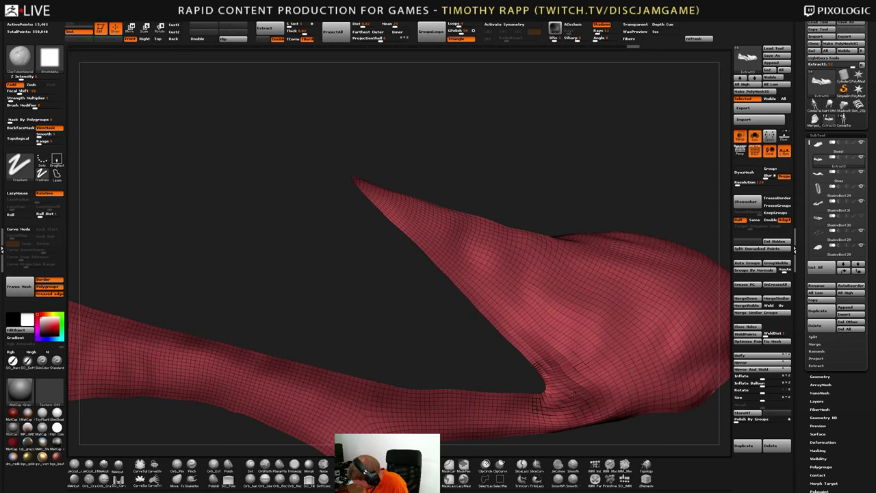
{"action": "mouse_move", "coordinate": [547, 405]}
{"action": "left_mouse_down", "text": "shift"}
{"action": "mouse_move", "coordinate": [580, 387]}
{"action": "mouse_move", "coordinate": [558, 353]}
{"action": "left_mouse_up", "text": "shift"}
{"action": "mouse_move", "coordinate": [604, 383]}
{"action": "right_mouse_down", "text": "ctrl"}
{"action": "mouse_move", "coordinate": [609, 372]}
{"action": "mouse_move", "coordinate": [629, 375]}
{"action": "mouse_move", "coordinate": [616, 373]}
{"action": "mouse_move", "coordinate": [616, 402]}
{"action": "mouse_move", "coordinate": [608, 386]}
{"action": "mouse_move", "coordinate": [592, 399]}
{"action": "mouse_move", "coordinate": [605, 421]}
{"action": "right_mouse_up", "text": "ctrl"}
{"action": "left_click_drag", "start_coordinate": [606, 371], "coordinate": [629, 329], "text": "shift"}
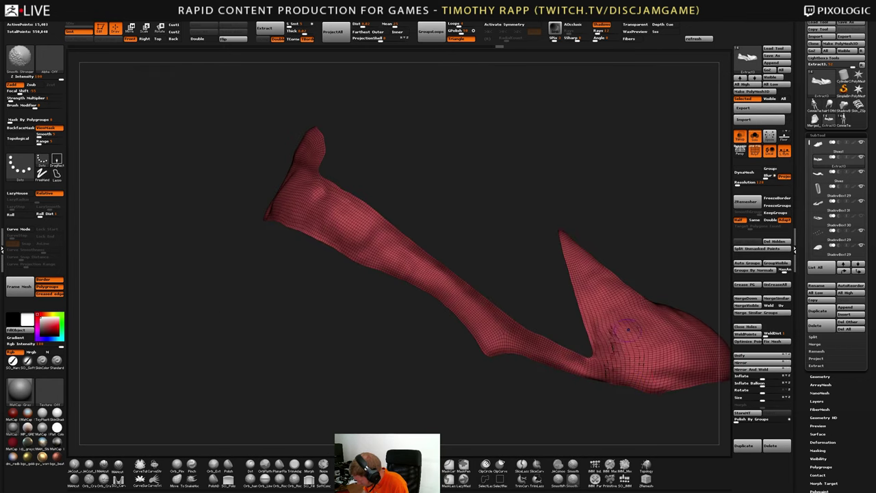
{"action": "mouse_move", "coordinate": [628, 331]}
{"action": "right_mouse_down"}
{"action": "mouse_move", "coordinate": [615, 355]}
{"action": "mouse_move", "coordinate": [580, 381]}
{"action": "mouse_move", "coordinate": [538, 375]}
{"action": "mouse_move", "coordinate": [611, 383]}
{"action": "right_mouse_up"}
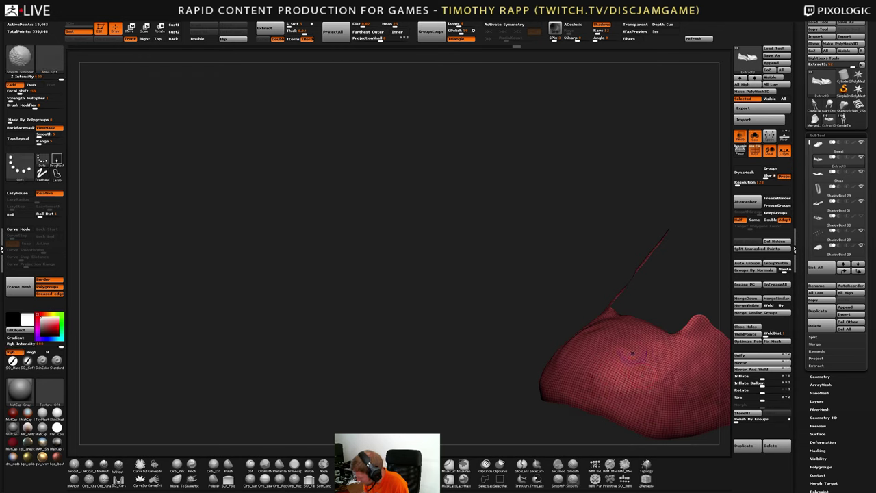
Smooth the opposite side of the toe cap up to its pointed tip, and select the Move brush
{"action": "mouse_move", "coordinate": [632, 353]}
{"action": "right_mouse_down"}
{"action": "mouse_move", "coordinate": [622, 321]}
{"action": "mouse_move", "coordinate": [606, 329]}
{"action": "mouse_move", "coordinate": [599, 294]}
{"action": "mouse_move", "coordinate": [557, 326]}
{"action": "mouse_move", "coordinate": [541, 355]}
{"action": "right_mouse_up"}
{"action": "mouse_move", "coordinate": [530, 363]}
{"action": "left_mouse_down", "text": "shift"}
{"action": "mouse_move", "coordinate": [512, 357]}
{"action": "mouse_move", "coordinate": [515, 367]}
{"action": "left_mouse_up", "text": "shift"}
{"action": "mouse_move", "coordinate": [514, 367]}
{"action": "right_mouse_down", "text": "alt"}
{"action": "mouse_move", "coordinate": [474, 377]}
{"action": "mouse_move", "coordinate": [489, 362]}
{"action": "right_mouse_up", "text": "alt"}
{"action": "left_click_drag", "start_coordinate": [475, 326], "coordinate": [475, 308], "text": "shift"}
{"action": "key", "text": "b"}
{"action": "key", "text": "m"}
{"action": "key", "text": "v"}
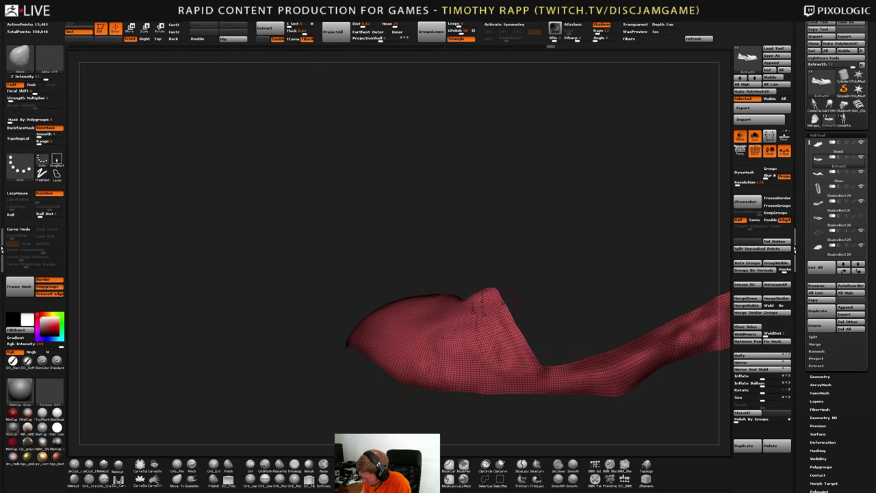
{"action": "right_click_drag", "start_coordinate": [583, 375], "coordinate": [513, 393], "text": "alt"}
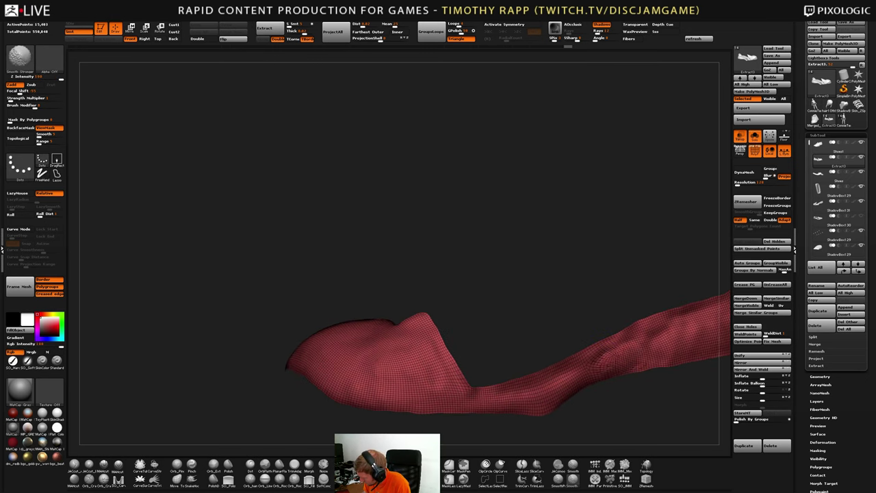
Smooth the bumps along the side strap and around the heel
{"action": "left_click_drag", "start_coordinate": [573, 375], "coordinate": [609, 351], "text": "shift"}
{"action": "right_click_drag", "start_coordinate": [609, 351], "coordinate": [543, 388]}
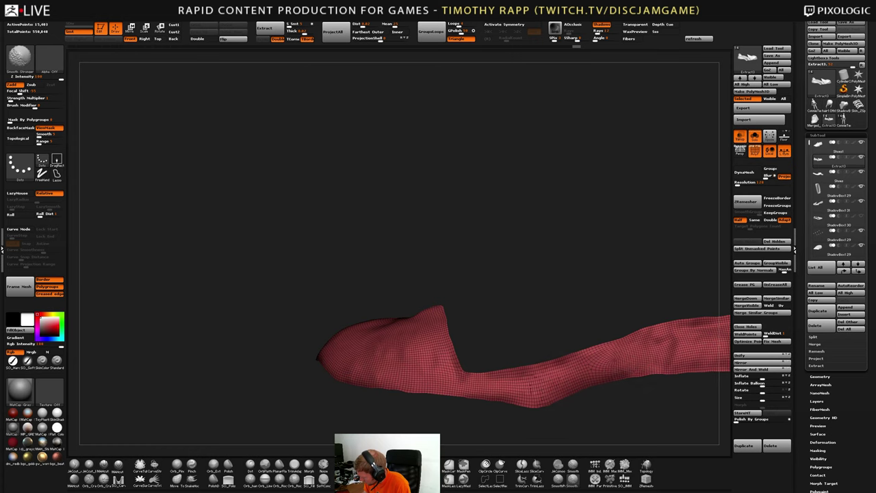
{"action": "right_click_drag", "start_coordinate": [663, 358], "coordinate": [567, 383], "text": "alt"}
{"action": "left_click_drag", "start_coordinate": [567, 383], "coordinate": [600, 376], "text": "shift"}
{"action": "right_click_drag", "start_coordinate": [600, 376], "coordinate": [479, 391], "text": "alt"}
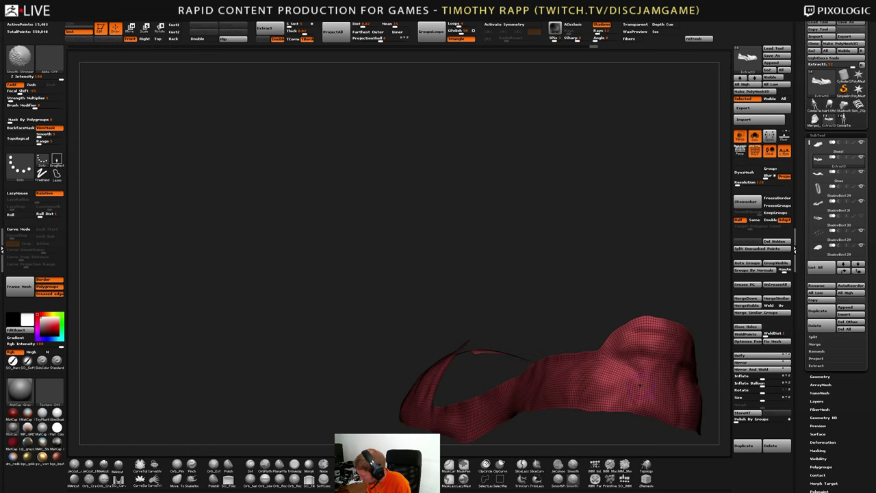
{"action": "left_click_drag", "start_coordinate": [621, 381], "coordinate": [625, 374], "text": "shift"}
{"action": "right_click_drag", "start_coordinate": [624, 373], "coordinate": [685, 377]}
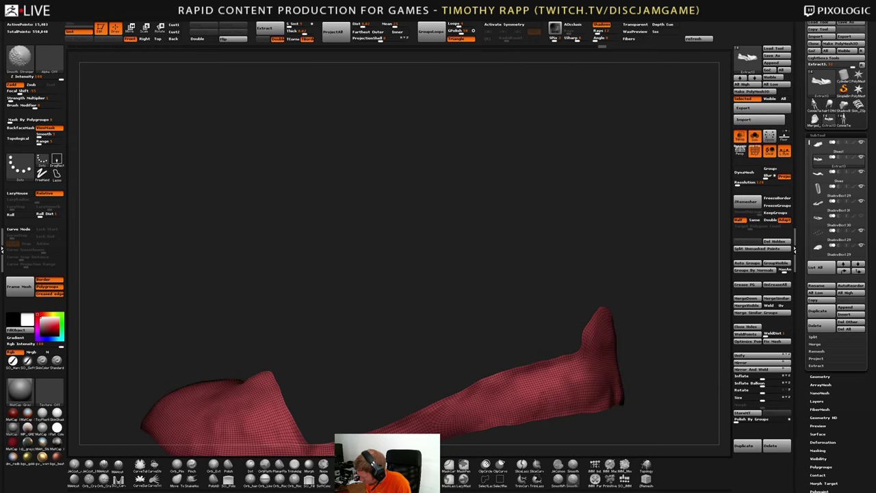
{"action": "left_click_drag", "start_coordinate": [620, 398], "coordinate": [621, 390], "text": "shift"}
{"action": "mouse_move", "coordinate": [621, 390]}
{"action": "right_mouse_down", "text": "ctrl"}
{"action": "mouse_move", "coordinate": [619, 345]}
{"action": "mouse_move", "coordinate": [594, 347]}
{"action": "right_mouse_up", "text": "ctrl"}
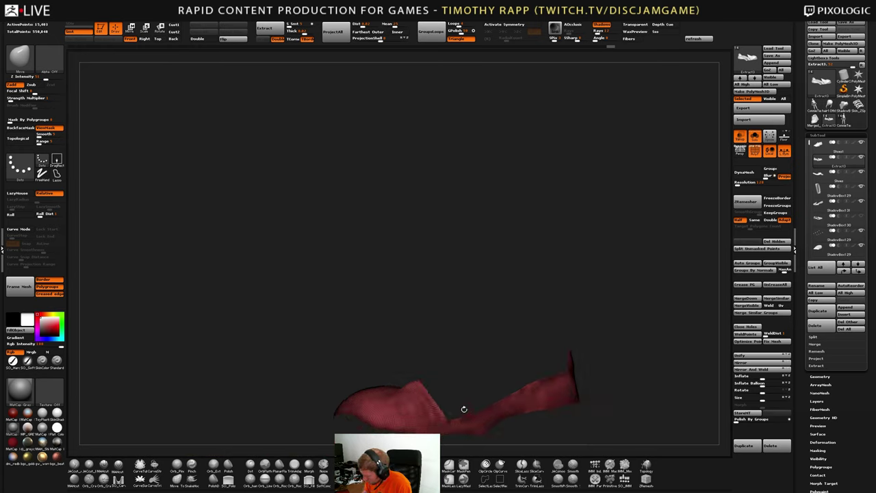
Smooth the toe cap surface from several angles and ZRemesh the overlay at half the polygon count
{"action": "right_click_drag", "start_coordinate": [464, 409], "coordinate": [439, 409]}
{"action": "left_click_drag", "start_coordinate": [423, 415], "coordinate": [427, 409], "text": "shift"}
{"action": "right_click_drag", "start_coordinate": [437, 404], "coordinate": [424, 402]}
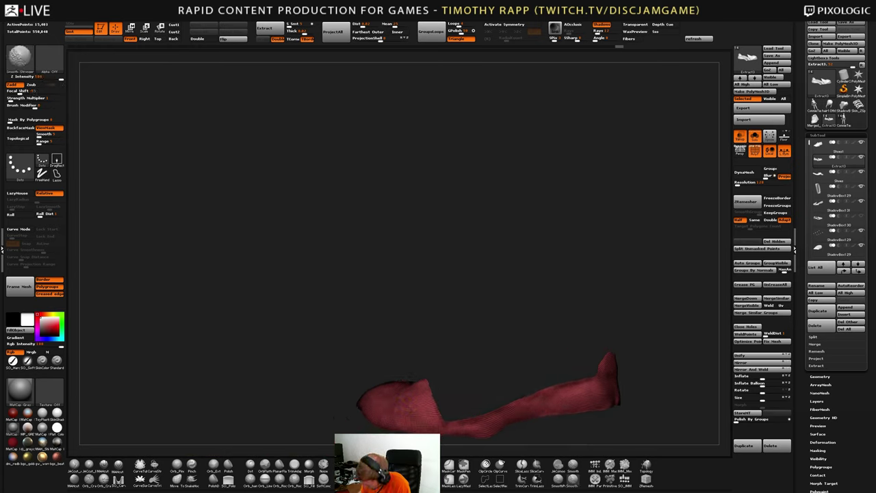
{"action": "left_click_drag", "start_coordinate": [374, 413], "coordinate": [375, 406], "text": "shift"}
{"action": "mouse_move", "coordinate": [375, 406]}
{"action": "right_mouse_down"}
{"action": "mouse_move", "coordinate": [404, 356]}
{"action": "mouse_move", "coordinate": [376, 389]}
{"action": "right_mouse_up"}
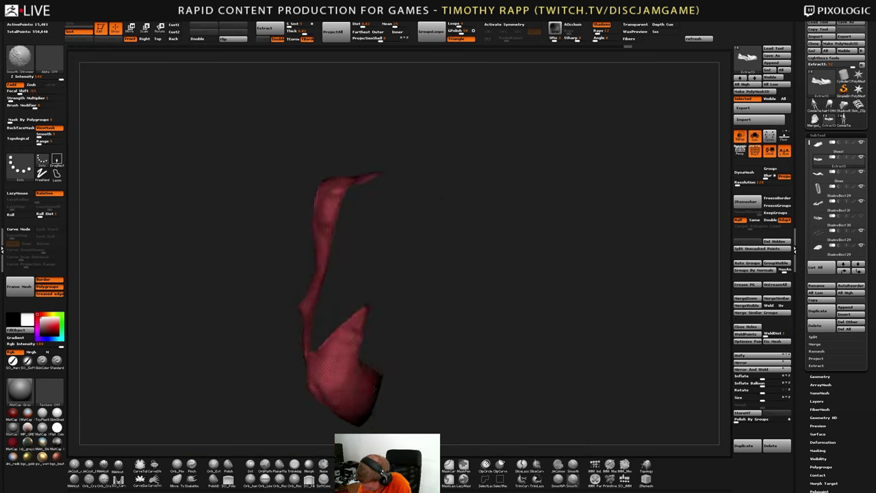
{"action": "left_click_drag", "start_coordinate": [334, 399], "coordinate": [333, 394], "text": "shift"}
{"action": "mouse_move", "coordinate": [333, 394]}
{"action": "right_mouse_down"}
{"action": "mouse_move", "coordinate": [316, 387]}
{"action": "mouse_move", "coordinate": [325, 377]}
{"action": "right_mouse_up"}
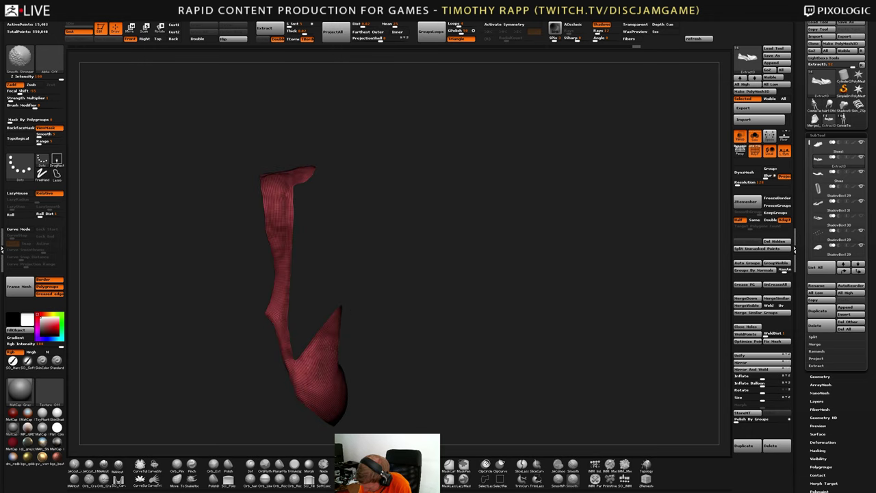
{"action": "left_click_drag", "start_coordinate": [326, 378], "coordinate": [327, 373], "text": "shift"}
{"action": "mouse_move", "coordinate": [327, 373]}
{"action": "right_mouse_down"}
{"action": "mouse_move", "coordinate": [348, 369]}
{"action": "mouse_move", "coordinate": [350, 383]}
{"action": "right_mouse_up"}
{"action": "left_click_drag", "start_coordinate": [348, 362], "coordinate": [346, 356], "text": "shift"}
{"action": "mouse_move", "coordinate": [346, 369]}
{"action": "right_mouse_down"}
{"action": "mouse_move", "coordinate": [347, 350]}
{"action": "mouse_move", "coordinate": [369, 346]}
{"action": "mouse_move", "coordinate": [379, 327]}
{"action": "right_mouse_up"}
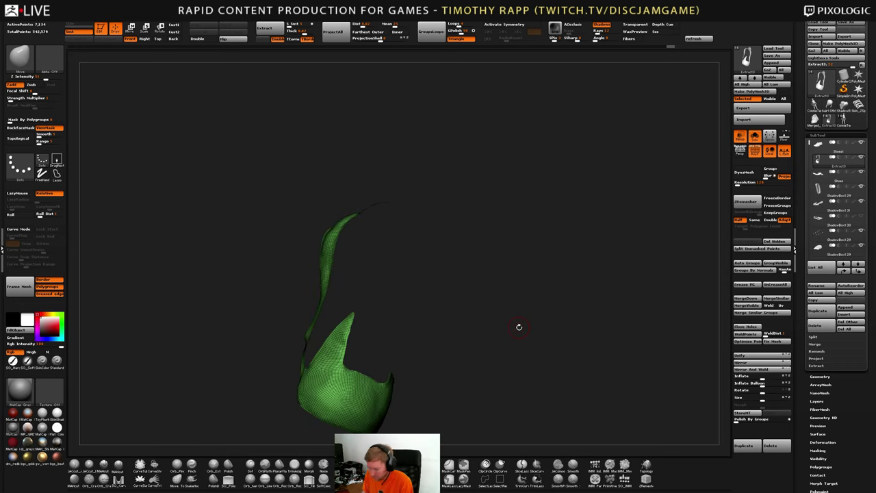
Check the toe cap's topology and halve the overlay's polygon count once more with ZRemesher
{"action": "right_click_drag", "start_coordinate": [519, 327], "coordinate": [322, 369]}
{"action": "right_click_drag", "start_coordinate": [267, 363], "coordinate": [308, 371]}
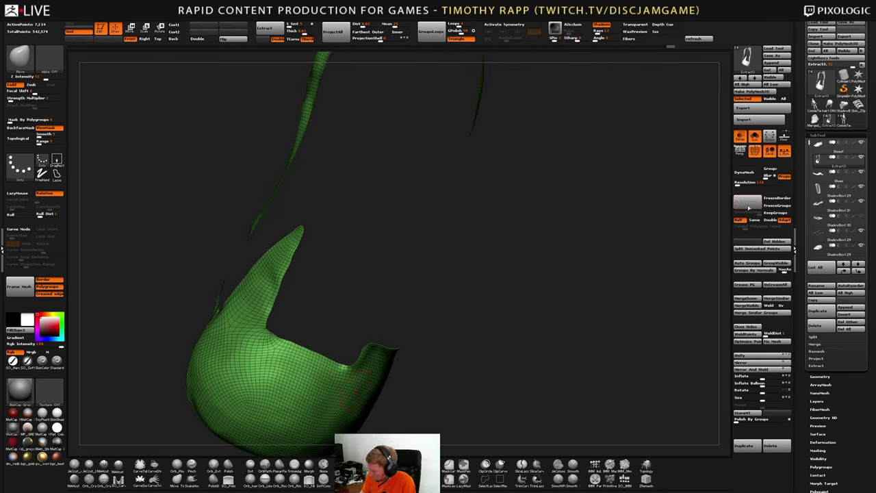
{"action": "left_click", "coordinate": [748, 207]}
{"action": "right_click_drag", "start_coordinate": [342, 371], "coordinate": [399, 409]}
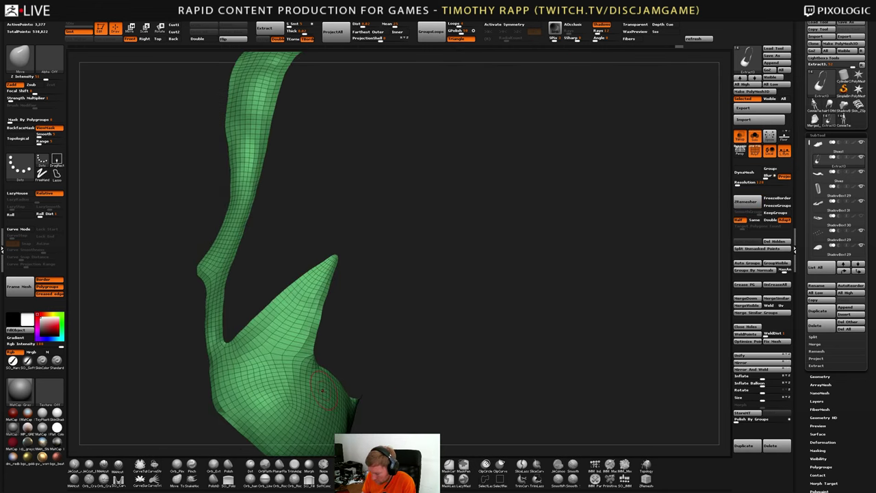
Smooth the inner corners at the base of the toe cap's points, and ZRemesh the overlay at Half
{"action": "right_click_drag", "start_coordinate": [322, 391], "coordinate": [331, 383]}
{"action": "mouse_move", "coordinate": [312, 373]}
{"action": "left_mouse_down", "text": "shift"}
{"action": "mouse_move", "coordinate": [305, 358]}
{"action": "mouse_move", "coordinate": [321, 344]}
{"action": "left_mouse_up", "text": "shift"}
{"action": "right_click_drag", "start_coordinate": [321, 344], "coordinate": [328, 386]}
{"action": "mouse_move", "coordinate": [311, 371]}
{"action": "left_mouse_down"}
{"action": "mouse_move", "coordinate": [315, 363]}
{"action": "mouse_move", "coordinate": [320, 379]}
{"action": "left_mouse_up"}
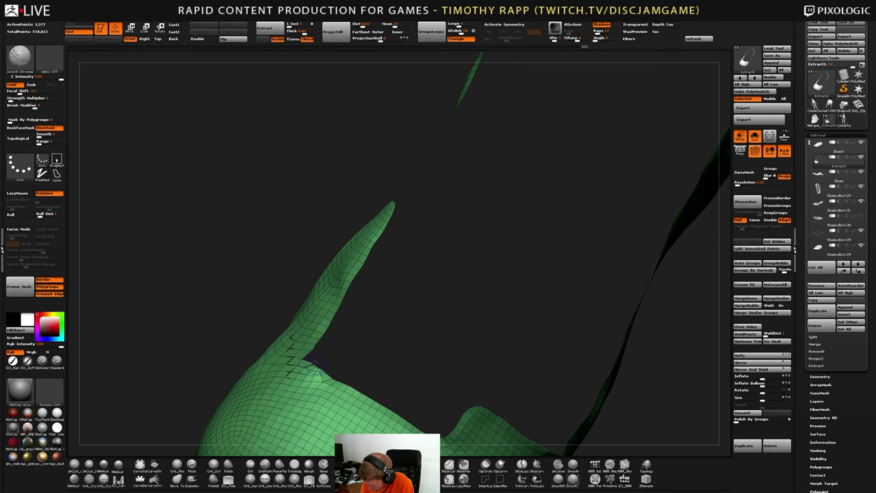
{"action": "mouse_move", "coordinate": [320, 379]}
{"action": "right_mouse_down"}
{"action": "mouse_move", "coordinate": [323, 362]}
{"action": "mouse_move", "coordinate": [349, 366]}
{"action": "mouse_move", "coordinate": [335, 349]}
{"action": "mouse_move", "coordinate": [459, 383]}
{"action": "mouse_move", "coordinate": [502, 371]}
{"action": "mouse_move", "coordinate": [501, 381]}
{"action": "mouse_move", "coordinate": [529, 355]}
{"action": "mouse_move", "coordinate": [520, 359]}
{"action": "right_mouse_up"}
{"action": "left_click", "coordinate": [751, 201]}
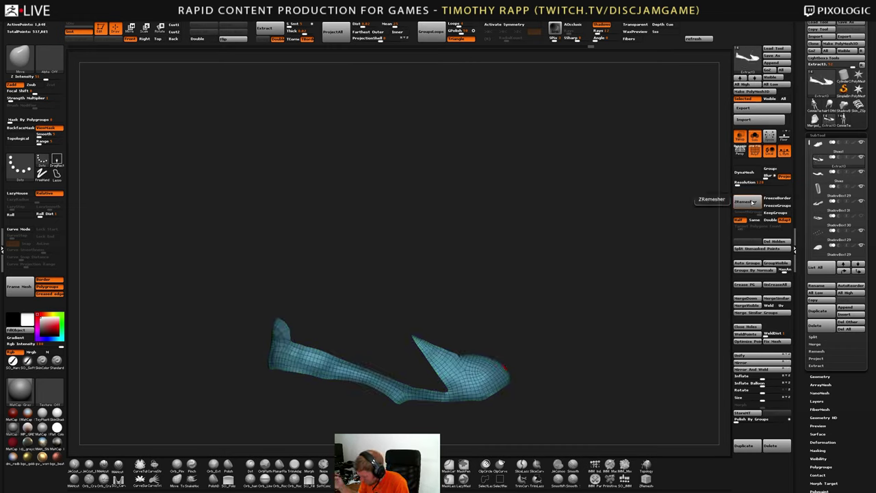
Round out the heel tab's upper edge with the Move brush and polish the overlay by groups
{"action": "right_click_drag", "start_coordinate": [484, 386], "coordinate": [567, 377]}
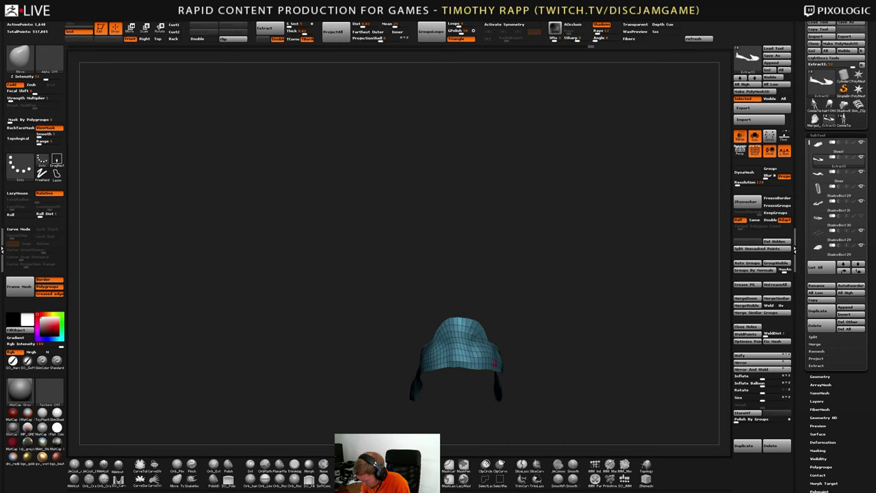
{"action": "key", "text": "s"}
{"action": "key", "text": "s"}
{"action": "left_click_drag", "start_coordinate": [470, 354], "coordinate": [485, 346]}
{"action": "left_click_drag", "start_coordinate": [737, 420], "coordinate": [747, 420]}
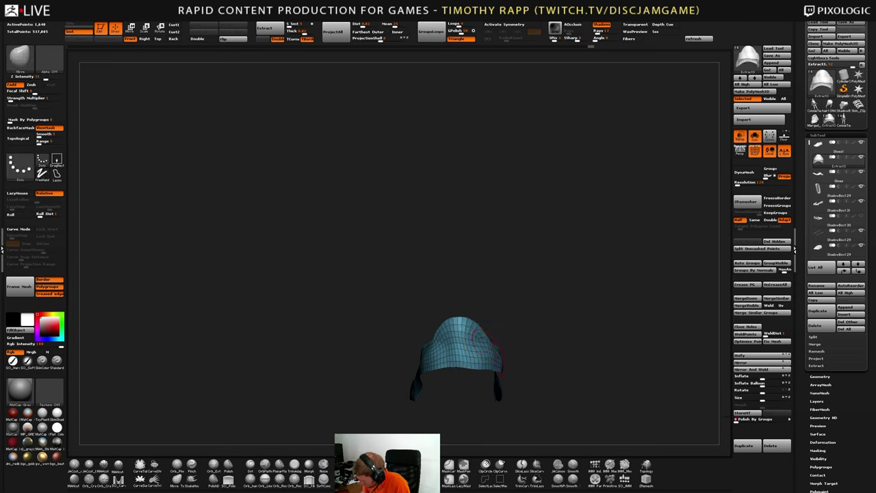
Inspect the overlay from the side and run another half-count ZRemesh to reduce it to a low-poly mesh
{"action": "right_click_drag", "start_coordinate": [510, 344], "coordinate": [487, 353]}
{"action": "right_click_drag", "start_coordinate": [487, 352], "coordinate": [419, 352], "text": "alt"}
{"action": "right_click_drag", "start_coordinate": [549, 390], "coordinate": [580, 373]}
{"action": "mouse_move", "coordinate": [583, 394]}
{"action": "left_mouse_down"}
{"action": "mouse_move", "coordinate": [620, 381]}
{"action": "mouse_move", "coordinate": [604, 400]}
{"action": "left_mouse_up"}
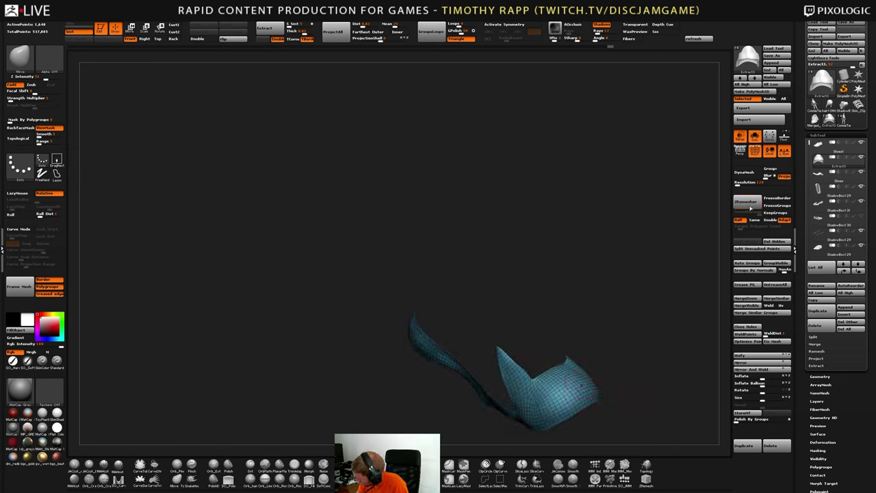
{"action": "left_click_drag", "start_coordinate": [612, 376], "coordinate": [593, 399], "text": "shift"}
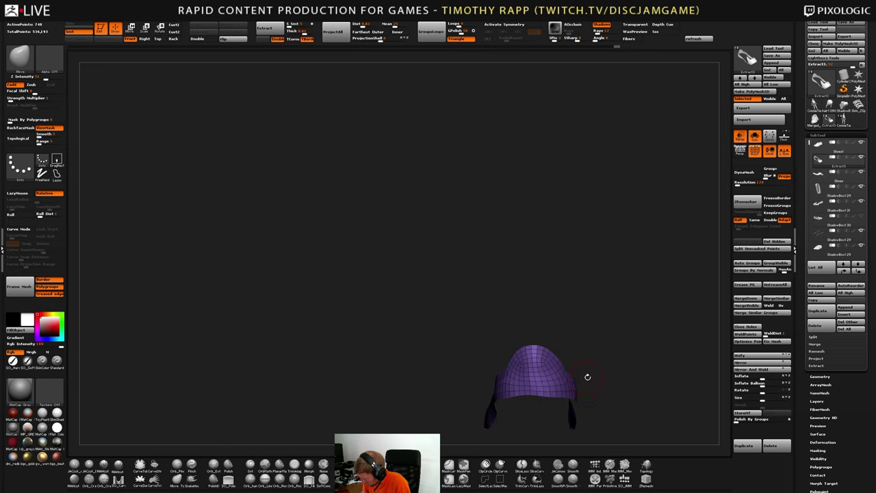
Reshape the heel tab's edge and the inner corner between toe cap and strap with the Move brush
{"action": "left_click_drag", "start_coordinate": [550, 349], "coordinate": [572, 344]}
{"action": "left_click_drag", "start_coordinate": [487, 410], "coordinate": [518, 421], "text": "alt"}
{"action": "mouse_move", "coordinate": [387, 394]}
{"action": "left_mouse_down"}
{"action": "mouse_move", "coordinate": [390, 387]}
{"action": "mouse_move", "coordinate": [400, 409]}
{"action": "mouse_move", "coordinate": [382, 397]}
{"action": "mouse_move", "coordinate": [405, 399]}
{"action": "mouse_move", "coordinate": [392, 395]}
{"action": "left_mouse_up"}
{"action": "right_click_drag", "start_coordinate": [392, 395], "coordinate": [431, 397]}
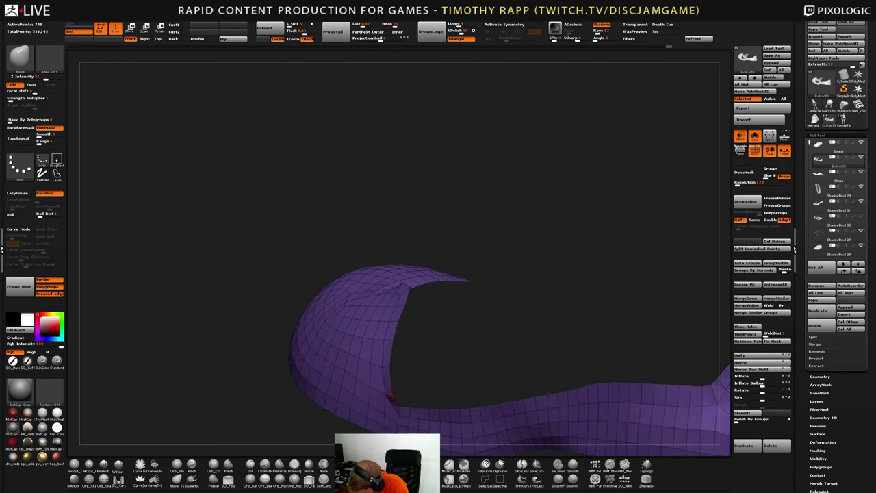
{"action": "left_click_drag", "start_coordinate": [395, 393], "coordinate": [429, 405]}
{"action": "left_click_drag", "start_coordinate": [378, 363], "coordinate": [411, 273]}
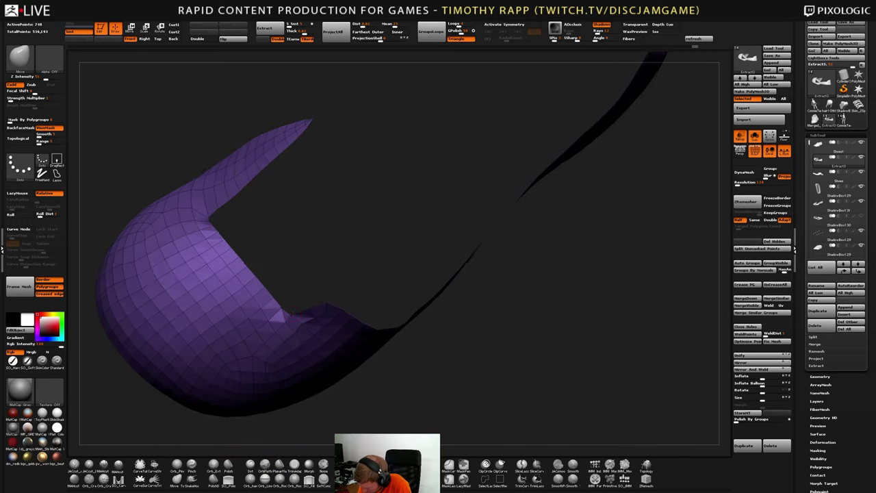
Insert an extra edge loop across the toe cap's pointed strap with the ZModeler brush
{"action": "mouse_move", "coordinate": [342, 280]}
{"action": "left_mouse_down"}
{"action": "mouse_move", "coordinate": [295, 275]}
{"action": "mouse_move", "coordinate": [313, 299]}
{"action": "mouse_move", "coordinate": [332, 294]}
{"action": "mouse_move", "coordinate": [308, 287]}
{"action": "mouse_move", "coordinate": [314, 308]}
{"action": "mouse_move", "coordinate": [275, 326]}
{"action": "mouse_move", "coordinate": [304, 323]}
{"action": "mouse_move", "coordinate": [274, 342]}
{"action": "mouse_move", "coordinate": [377, 358]}
{"action": "mouse_move", "coordinate": [244, 348]}
{"action": "mouse_move", "coordinate": [249, 338]}
{"action": "mouse_move", "coordinate": [206, 345]}
{"action": "mouse_move", "coordinate": [213, 329]}
{"action": "mouse_move", "coordinate": [204, 342]}
{"action": "left_mouse_up"}
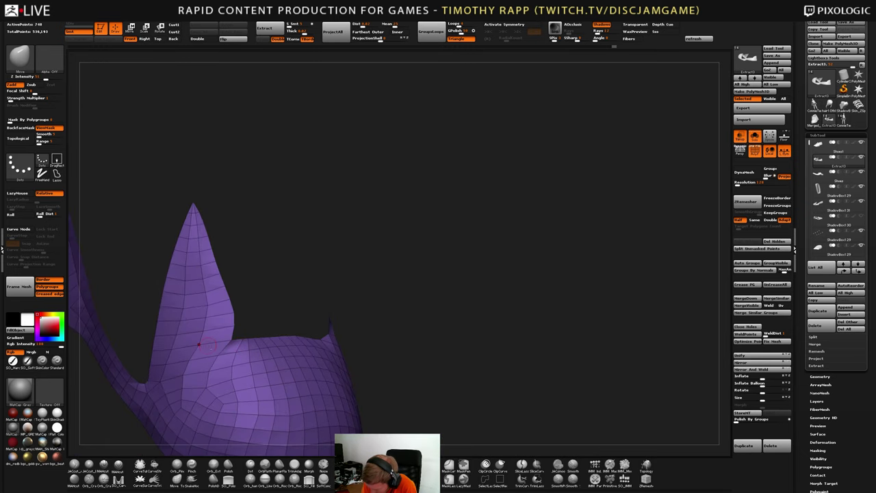
{"action": "key", "text": "b"}
{"action": "key", "text": "z"}
{"action": "key", "text": "m"}
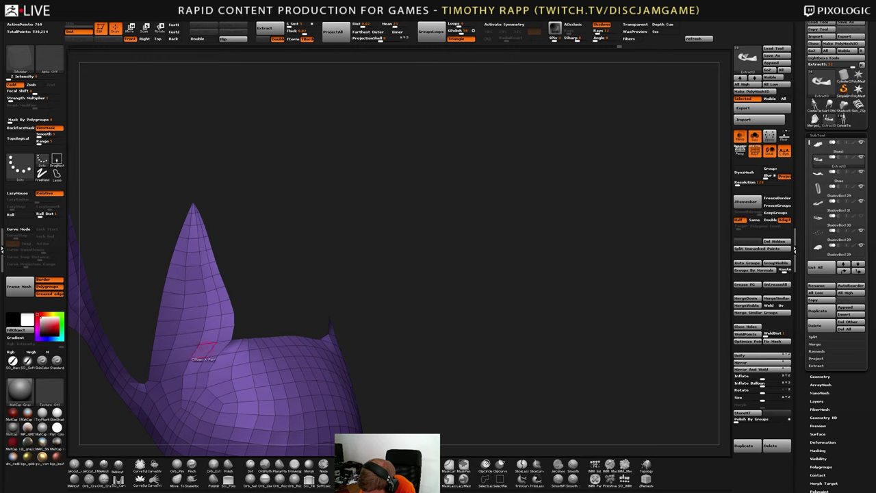
{"action": "right_click_drag", "start_coordinate": [220, 308], "coordinate": [237, 361], "text": "alt"}
{"action": "mouse_move", "coordinate": [336, 347]}
{"action": "left_mouse_down"}
{"action": "mouse_move", "coordinate": [344, 334]}
{"action": "mouse_move", "coordinate": [387, 323]}
{"action": "mouse_move", "coordinate": [366, 358]}
{"action": "left_mouse_up"}
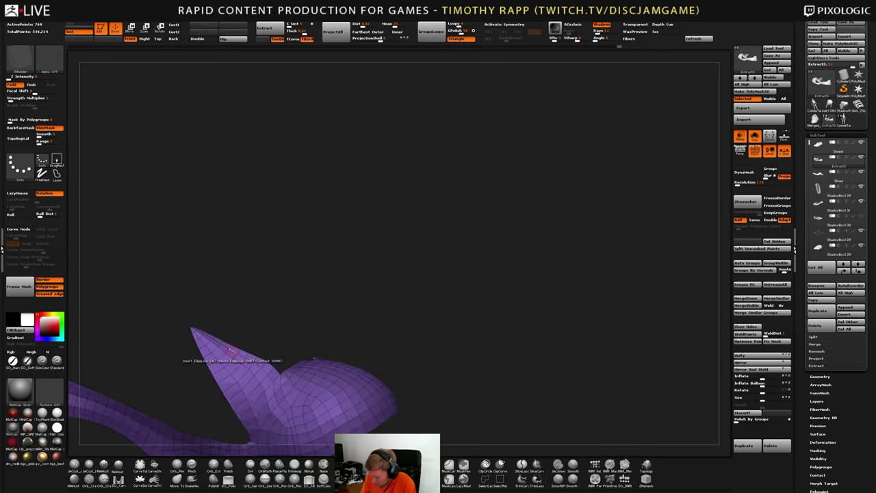
Return to the Move brush, assign Smooth as the smoothing brush, and even out the polygons between the pointed strap and toe cap
{"action": "key", "text": "b"}
{"action": "key", "text": "m"}
{"action": "key", "text": "v"}
{"action": "key", "text": "shift"}
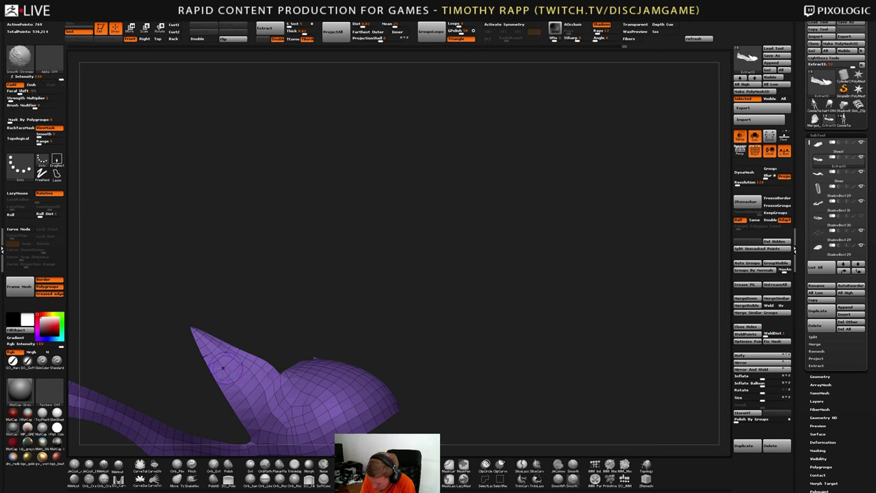
{"action": "mouse_move", "coordinate": [257, 385]}
{"action": "left_mouse_down", "text": "shift"}
{"action": "mouse_move", "coordinate": [229, 360]}
{"action": "mouse_move", "coordinate": [261, 395]}
{"action": "mouse_move", "coordinate": [248, 386]}
{"action": "mouse_move", "coordinate": [251, 371]}
{"action": "left_mouse_up", "text": "shift"}
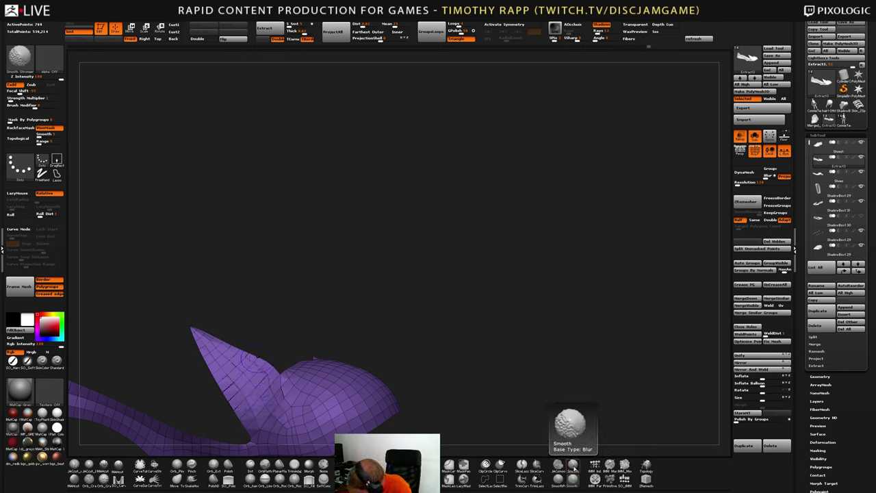
{"action": "left_click", "coordinate": [574, 467], "text": "shift"}
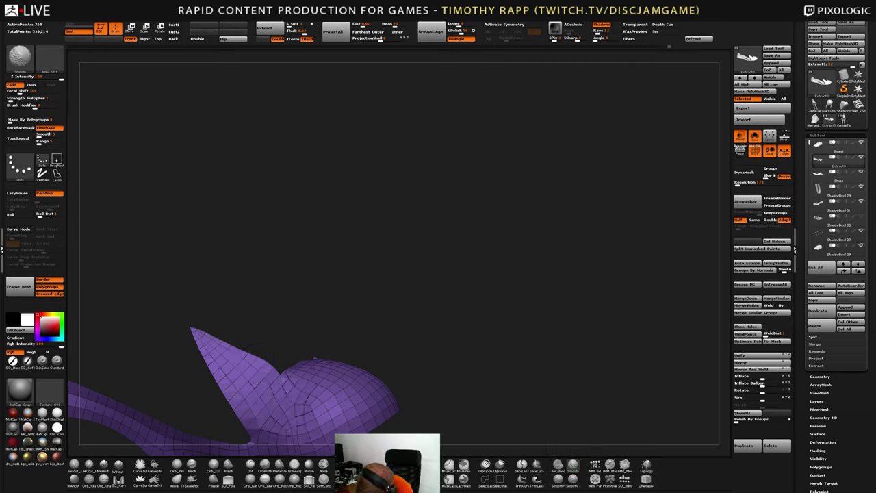
{"action": "mouse_move", "coordinate": [289, 385]}
{"action": "right_mouse_down", "text": "alt"}
{"action": "mouse_move", "coordinate": [302, 344]}
{"action": "mouse_move", "coordinate": [293, 407]}
{"action": "right_mouse_up", "text": "alt"}
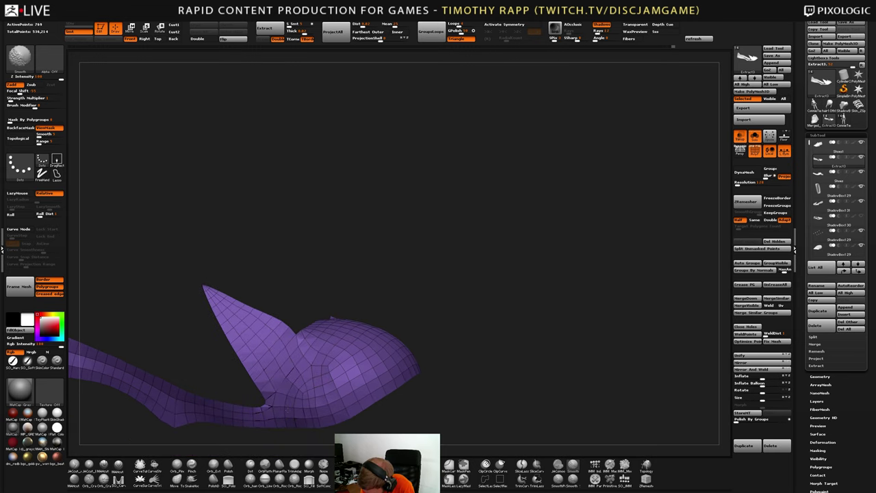
{"action": "left_click_drag", "start_coordinate": [348, 389], "coordinate": [317, 404], "text": "shift"}
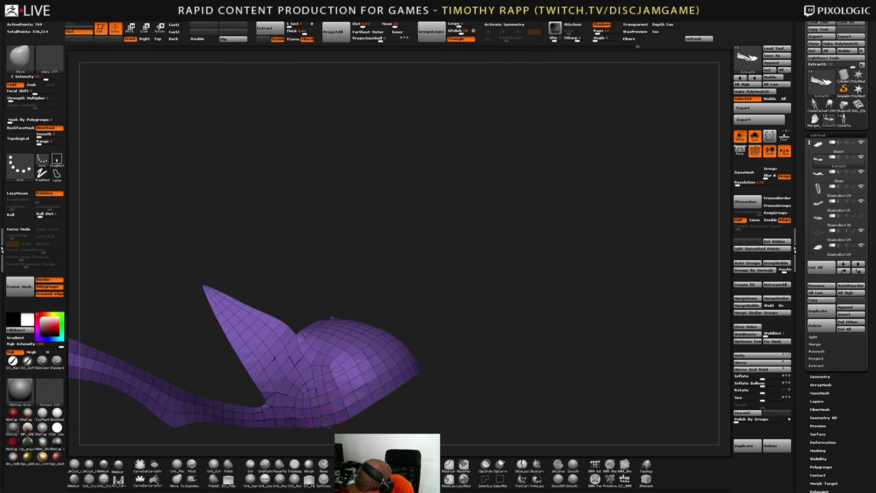
Smooth the inner corner where the pointed strap meets the toe cap from several angles
{"action": "right_click_drag", "start_coordinate": [324, 423], "coordinate": [308, 390]}
{"action": "left_click_drag", "start_coordinate": [294, 290], "coordinate": [299, 305], "text": "shift"}
{"action": "right_click_drag", "start_coordinate": [301, 308], "coordinate": [329, 266]}
{"action": "left_click_drag", "start_coordinate": [298, 326], "coordinate": [303, 327], "text": "shift"}
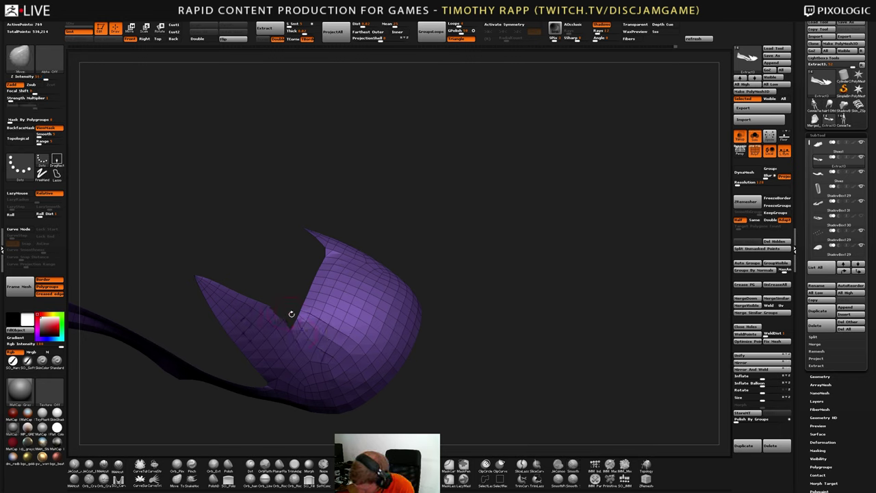
{"action": "right_click_drag", "start_coordinate": [268, 304], "coordinate": [294, 319]}
{"action": "left_click_drag", "start_coordinate": [294, 319], "coordinate": [298, 325], "text": "shift"}
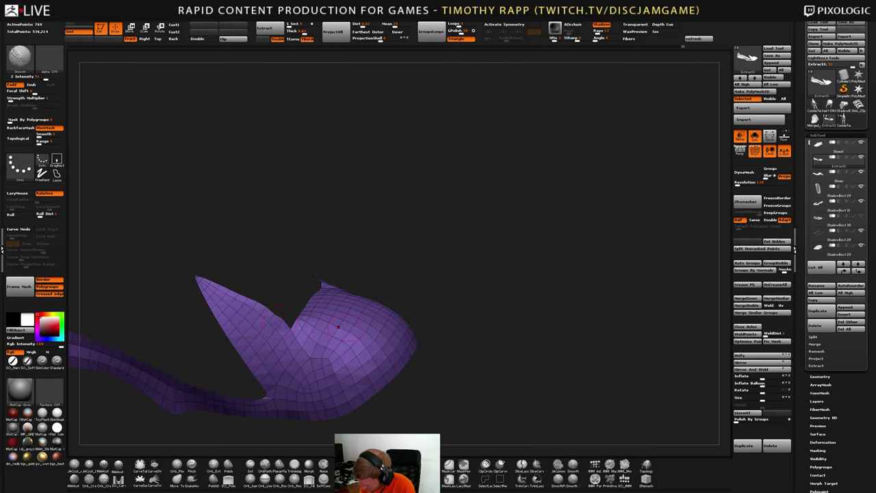
Set ZModeler's polygon action to Delete with A Single Poly as the target, ready for the toe cap's opposite inner corner
{"action": "mouse_move", "coordinate": [312, 277]}
{"action": "right_mouse_down"}
{"action": "mouse_move", "coordinate": [369, 376]}
{"action": "mouse_move", "coordinate": [395, 371]}
{"action": "mouse_move", "coordinate": [349, 371]}
{"action": "mouse_move", "coordinate": [356, 378]}
{"action": "mouse_move", "coordinate": [380, 359]}
{"action": "mouse_move", "coordinate": [385, 335]}
{"action": "mouse_move", "coordinate": [434, 356]}
{"action": "mouse_move", "coordinate": [510, 344]}
{"action": "mouse_move", "coordinate": [457, 350]}
{"action": "mouse_move", "coordinate": [469, 360]}
{"action": "mouse_move", "coordinate": [435, 353]}
{"action": "mouse_move", "coordinate": [462, 334]}
{"action": "mouse_move", "coordinate": [465, 356]}
{"action": "mouse_move", "coordinate": [424, 336]}
{"action": "mouse_move", "coordinate": [445, 340]}
{"action": "mouse_move", "coordinate": [380, 325]}
{"action": "mouse_move", "coordinate": [429, 285]}
{"action": "mouse_move", "coordinate": [455, 318]}
{"action": "mouse_move", "coordinate": [438, 328]}
{"action": "mouse_move", "coordinate": [426, 359]}
{"action": "right_mouse_up"}
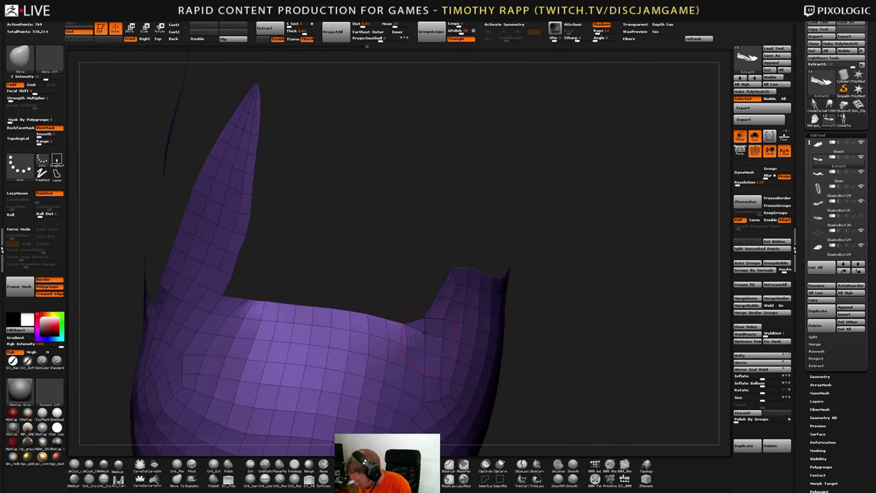
{"action": "key", "text": "b"}
{"action": "key", "text": "z"}
{"action": "key", "text": "m"}
{"action": "key", "text": "space"}
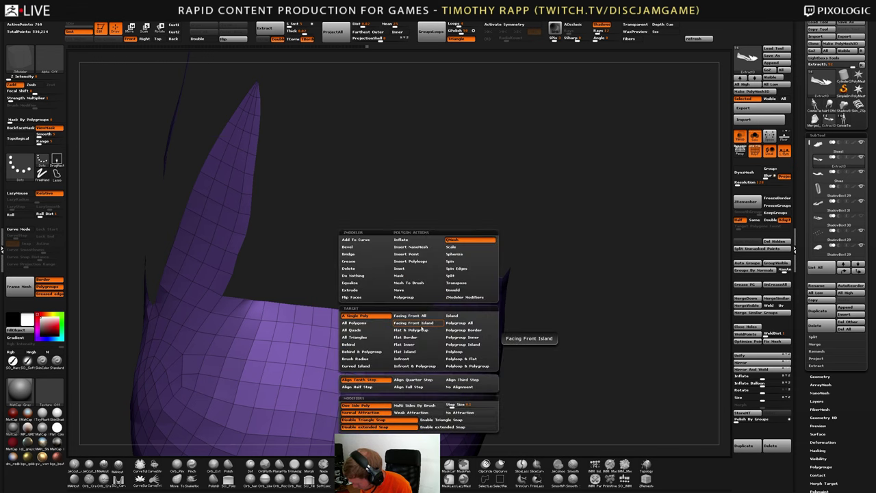
{"action": "left_click", "coordinate": [356, 270]}
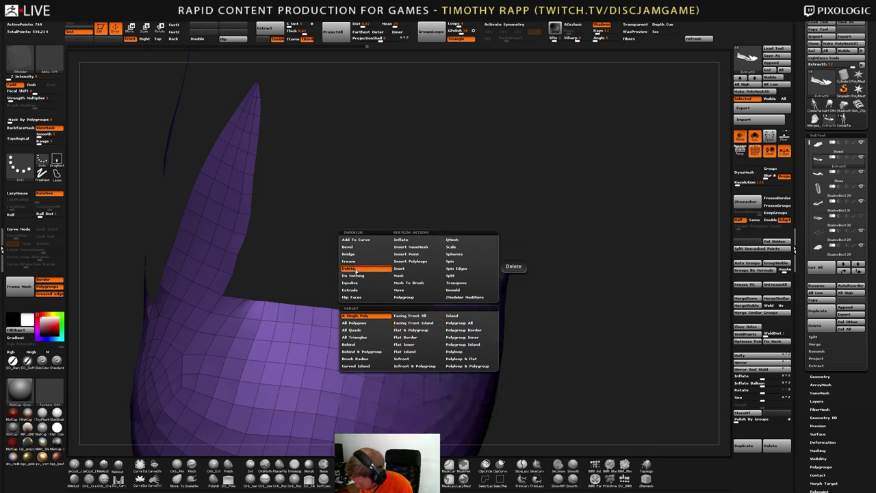
{"action": "mouse_move", "coordinate": [469, 331]}
{"action": "right_mouse_down", "text": "ctrl"}
{"action": "mouse_move", "coordinate": [457, 308]}
{"action": "mouse_move", "coordinate": [438, 332]}
{"action": "mouse_move", "coordinate": [492, 335]}
{"action": "mouse_move", "coordinate": [425, 308]}
{"action": "mouse_move", "coordinate": [447, 329]}
{"action": "mouse_move", "coordinate": [436, 339]}
{"action": "mouse_move", "coordinate": [415, 330]}
{"action": "right_mouse_up", "text": "ctrl"}
Delete the thin sliver polygon at the toe cap's inner corner with ZModeler's Delete A Poly action
{"action": "key", "text": "b"}
{"action": "key", "text": "m"}
{"action": "key", "text": "v"}
{"action": "key", "text": "s"}
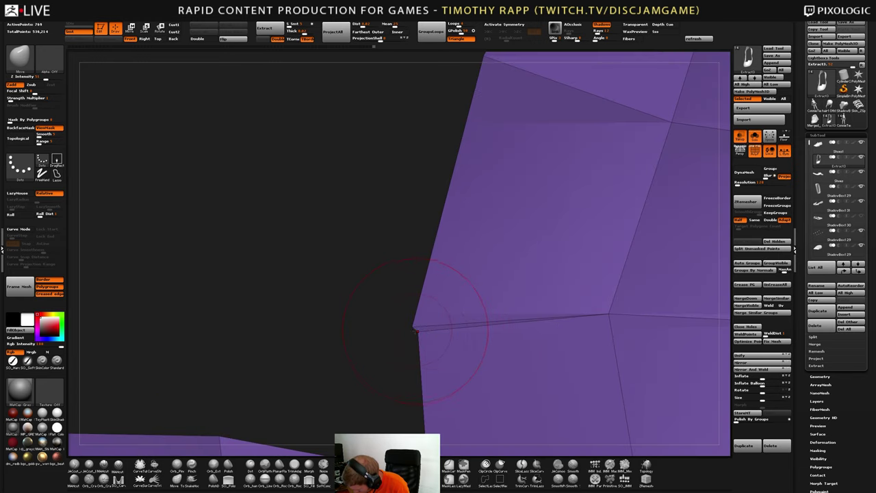
{"action": "key", "text": "b"}
{"action": "key", "text": "z"}
{"action": "key", "text": "m"}
{"action": "key", "text": "space"}
{"action": "left_click", "coordinate": [358, 339]}
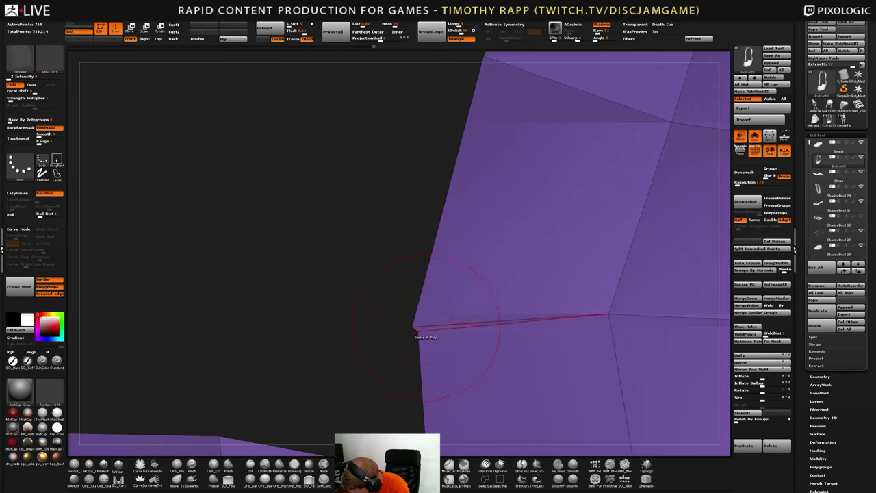
{"action": "left_click", "coordinate": [415, 329]}
{"action": "mouse_move", "coordinate": [534, 363]}
{"action": "right_mouse_down", "text": "ctrl"}
{"action": "mouse_move", "coordinate": [541, 313]}
{"action": "mouse_move", "coordinate": [440, 354]}
{"action": "mouse_move", "coordinate": [526, 363]}
{"action": "mouse_move", "coordinate": [635, 342]}
{"action": "mouse_move", "coordinate": [604, 365]}
{"action": "right_mouse_up", "text": "ctrl"}
Leave Solo mode to show the whole sneaker, and hide the perforated ShadowBox131 subtool covering the overlay
{"action": "left_click", "coordinate": [755, 139]}
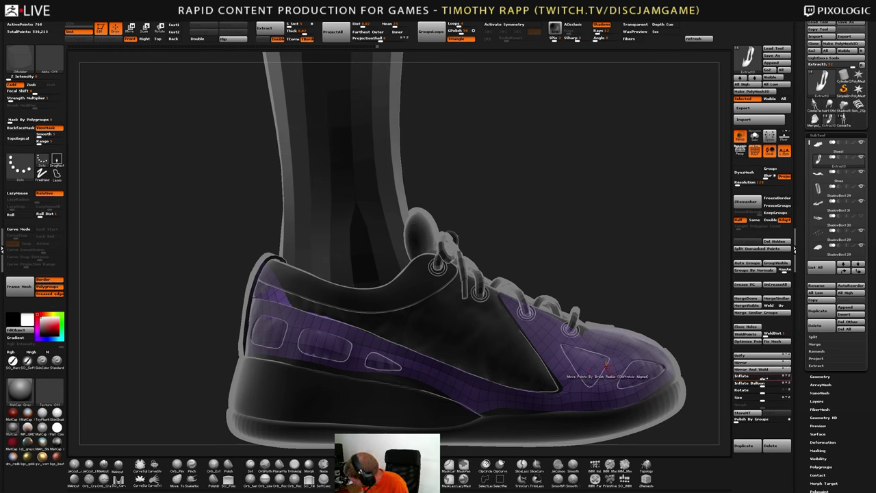
{"action": "left_click_drag", "start_coordinate": [761, 377], "coordinate": [770, 379]}
{"action": "key", "text": "ctrl+z"}
{"action": "mouse_move", "coordinate": [602, 354]}
{"action": "right_mouse_down"}
{"action": "mouse_move", "coordinate": [503, 380]}
{"action": "mouse_move", "coordinate": [587, 349]}
{"action": "right_mouse_up"}
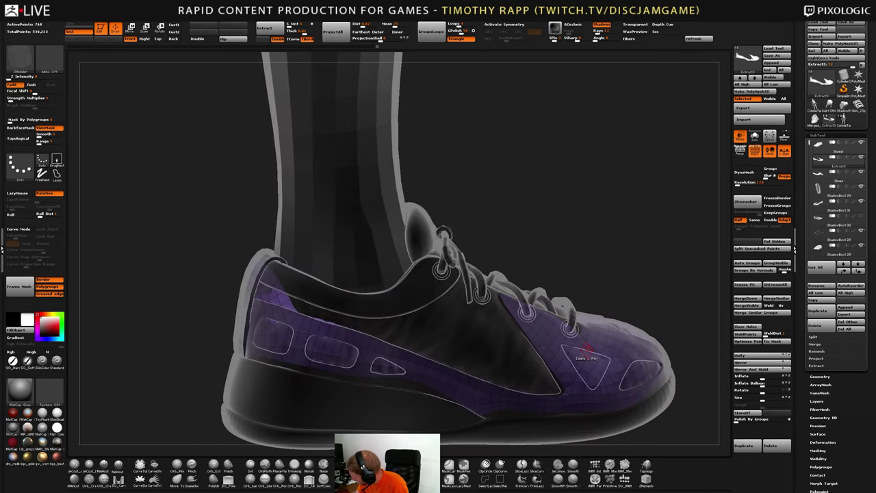
{"action": "mouse_move", "coordinate": [850, 193]}
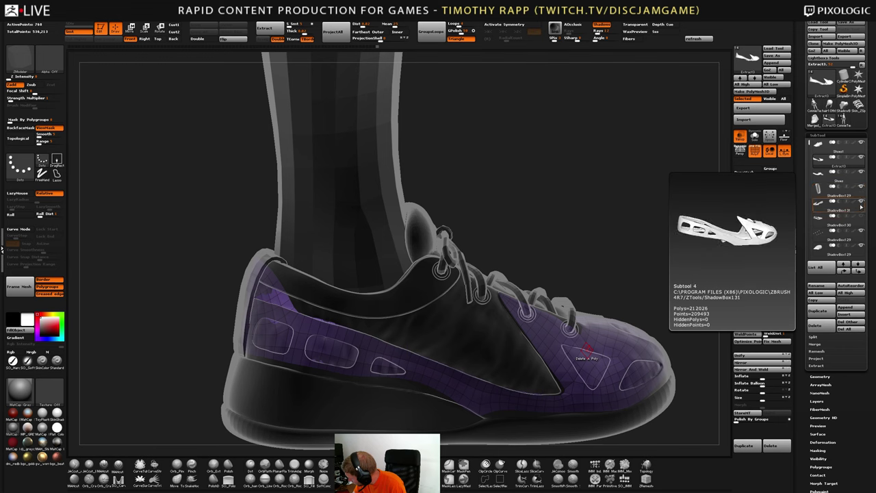
{"action": "left_click", "coordinate": [860, 201]}
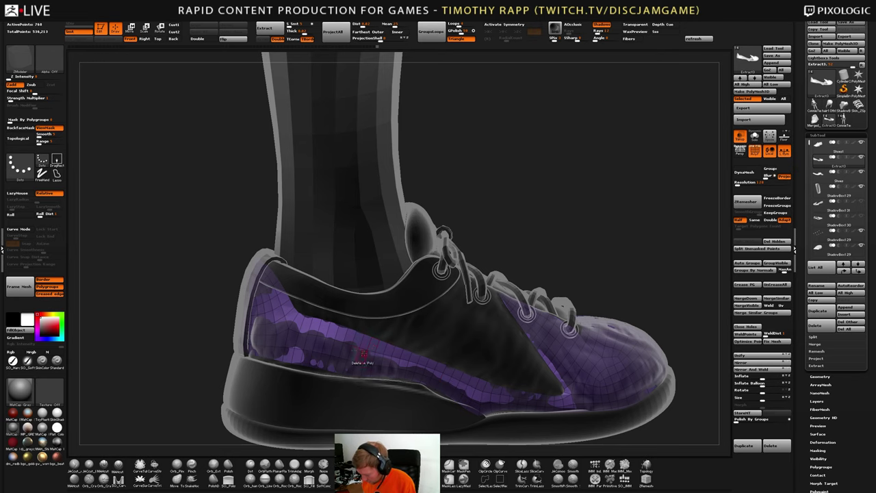
Pull the overlay's side strip down toward the sole on the shoe's opposite side with the Move brush
{"action": "mouse_move", "coordinate": [301, 340]}
{"action": "right_mouse_down"}
{"action": "mouse_move", "coordinate": [376, 341]}
{"action": "mouse_move", "coordinate": [383, 361]}
{"action": "right_mouse_up"}
{"action": "mouse_move", "coordinate": [255, 357]}
{"action": "right_mouse_down"}
{"action": "mouse_move", "coordinate": [296, 364]}
{"action": "mouse_move", "coordinate": [233, 347]}
{"action": "right_mouse_up"}
{"action": "key", "text": "b"}
{"action": "key", "text": "m"}
{"action": "key", "text": "v"}
{"action": "right_click_drag", "start_coordinate": [293, 352], "coordinate": [290, 373]}
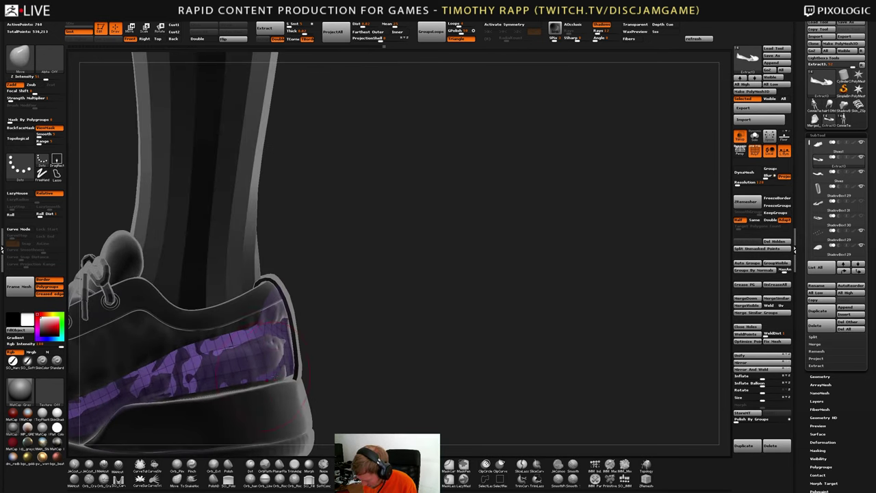
{"action": "left_click_drag", "start_coordinate": [249, 379], "coordinate": [247, 383]}
{"action": "mouse_move", "coordinate": [247, 383]}
{"action": "right_mouse_down"}
{"action": "mouse_move", "coordinate": [208, 384]}
{"action": "mouse_move", "coordinate": [301, 378]}
{"action": "right_mouse_up"}
{"action": "left_click_drag", "start_coordinate": [293, 381], "coordinate": [294, 387]}
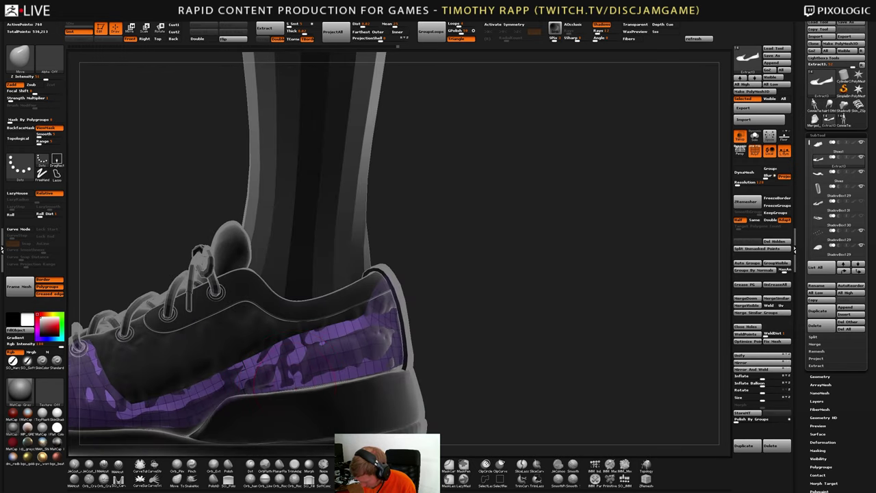
{"action": "mouse_move", "coordinate": [294, 372]}
{"action": "right_mouse_down"}
{"action": "mouse_move", "coordinate": [248, 373]}
{"action": "mouse_move", "coordinate": [307, 358]}
{"action": "right_mouse_up"}
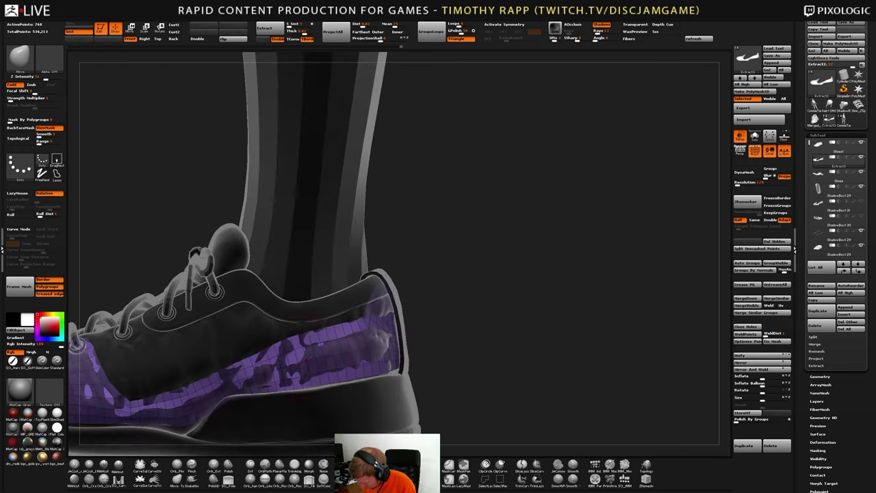
Build up the overlay's sunken side area near the heel with the Clay Tubes brush
{"action": "key", "text": "2"}
{"action": "mouse_move", "coordinate": [292, 372]}
{"action": "left_mouse_down"}
{"action": "mouse_move", "coordinate": [370, 351]}
{"action": "mouse_move", "coordinate": [349, 346]}
{"action": "left_mouse_up"}
{"action": "right_click_drag", "start_coordinate": [366, 345], "coordinate": [329, 344]}
{"action": "left_click_drag", "start_coordinate": [393, 316], "coordinate": [372, 339]}
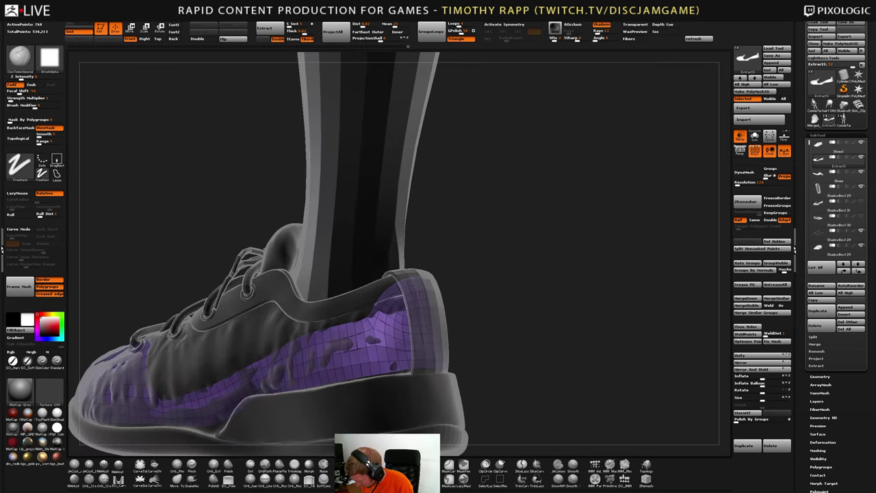
Fit the toe cap's front and sides over the shoe surface with the Move brush
{"action": "key", "text": "1"}
{"action": "mouse_move", "coordinate": [383, 321]}
{"action": "right_mouse_down"}
{"action": "mouse_move", "coordinate": [416, 346]}
{"action": "mouse_move", "coordinate": [408, 357]}
{"action": "mouse_move", "coordinate": [383, 356]}
{"action": "mouse_move", "coordinate": [434, 361]}
{"action": "mouse_move", "coordinate": [391, 360]}
{"action": "right_mouse_up"}
{"action": "right_click_drag", "start_coordinate": [391, 360], "coordinate": [540, 330], "text": "alt"}
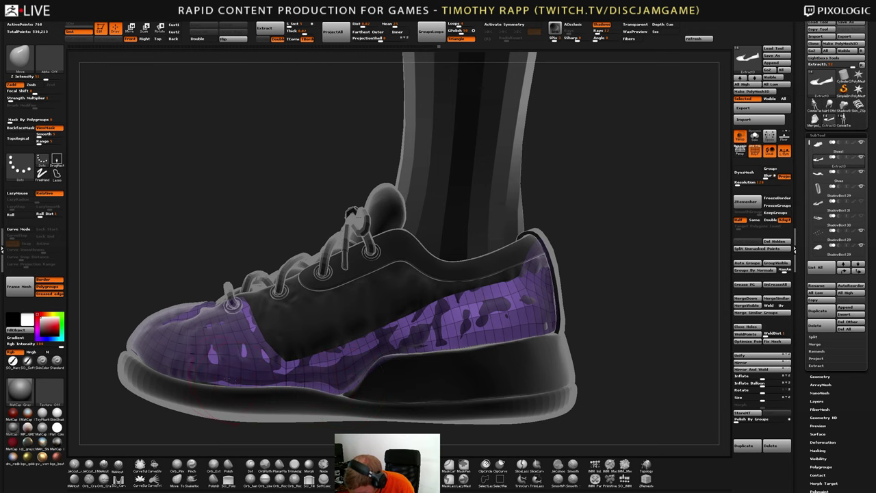
{"action": "right_click_drag", "start_coordinate": [207, 384], "coordinate": [315, 382], "text": "alt"}
{"action": "right_click_drag", "start_coordinate": [239, 377], "coordinate": [281, 373]}
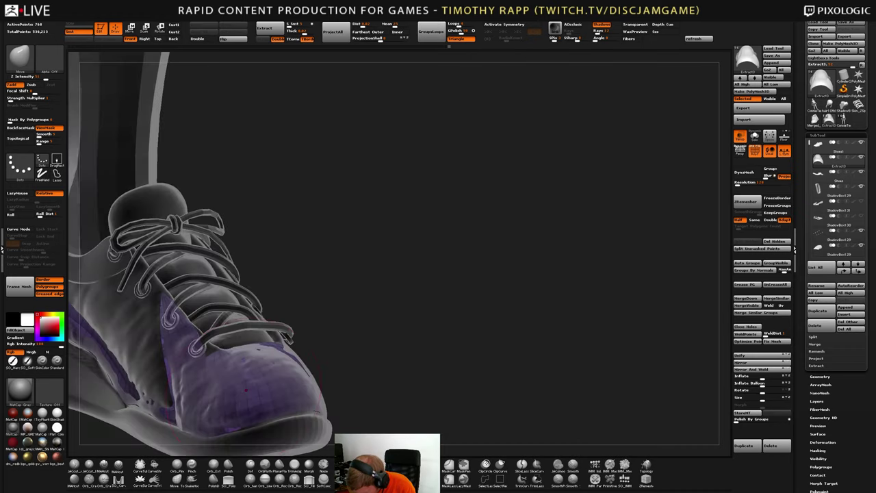
{"action": "right_click_drag", "start_coordinate": [285, 407], "coordinate": [301, 405]}
{"action": "left_click_drag", "start_coordinate": [300, 403], "coordinate": [294, 407]}
{"action": "right_click_drag", "start_coordinate": [337, 405], "coordinate": [303, 403]}
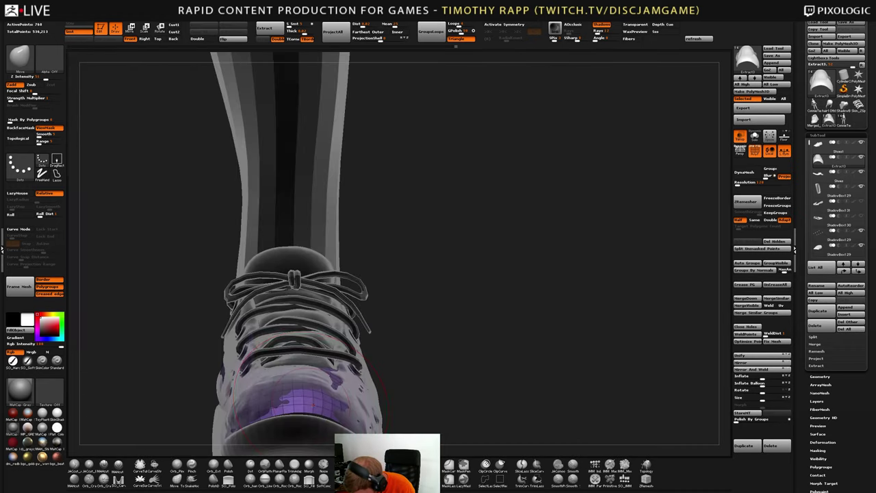
{"action": "left_click_drag", "start_coordinate": [304, 400], "coordinate": [304, 405]}
{"action": "mouse_move", "coordinate": [304, 405]}
{"action": "right_mouse_down"}
{"action": "mouse_move", "coordinate": [332, 412]}
{"action": "mouse_move", "coordinate": [357, 399]}
{"action": "right_mouse_up"}
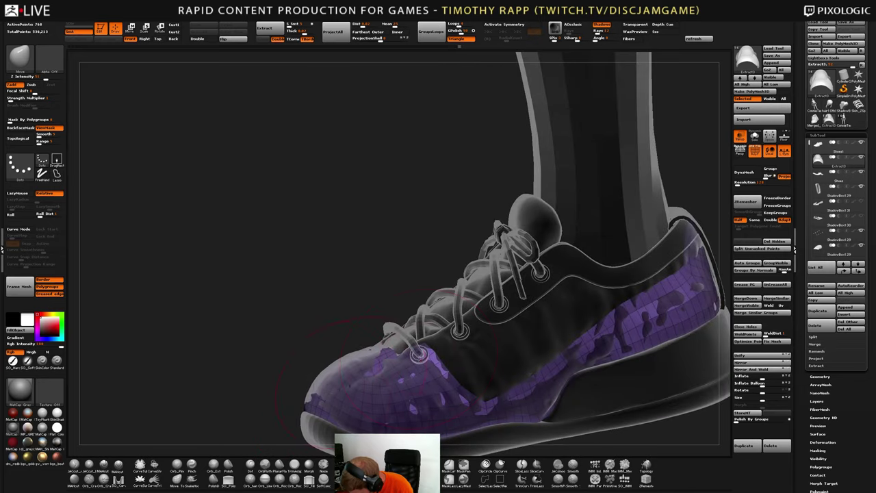
{"action": "left_click_drag", "start_coordinate": [383, 362], "coordinate": [386, 357]}
{"action": "mouse_move", "coordinate": [424, 356]}
{"action": "right_mouse_down"}
{"action": "mouse_move", "coordinate": [380, 368]}
{"action": "mouse_move", "coordinate": [341, 347]}
{"action": "mouse_move", "coordinate": [338, 367]}
{"action": "right_mouse_up"}
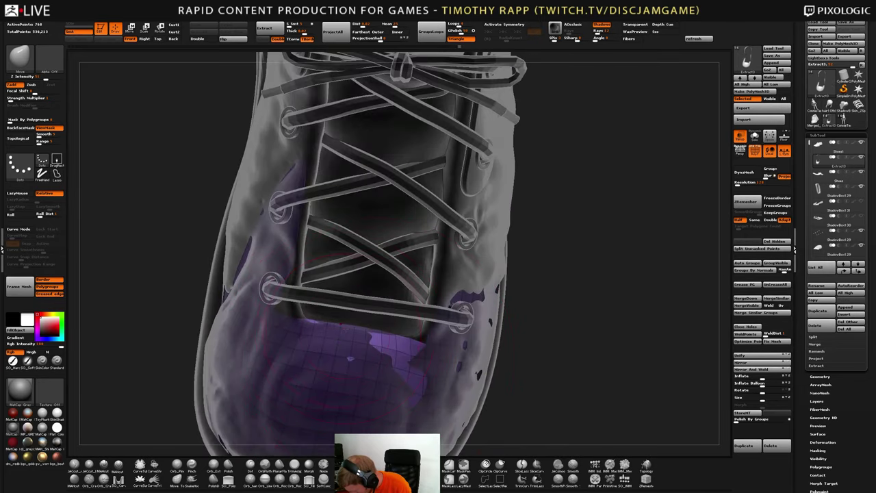
Adjust the brush size and move the overlay's inner edge beside the lowest lace eyelet onto the shoe
{"action": "right_click_drag", "start_coordinate": [347, 329], "coordinate": [381, 330]}
{"action": "key", "text": "s"}
{"action": "left_click", "coordinate": [275, 320]}
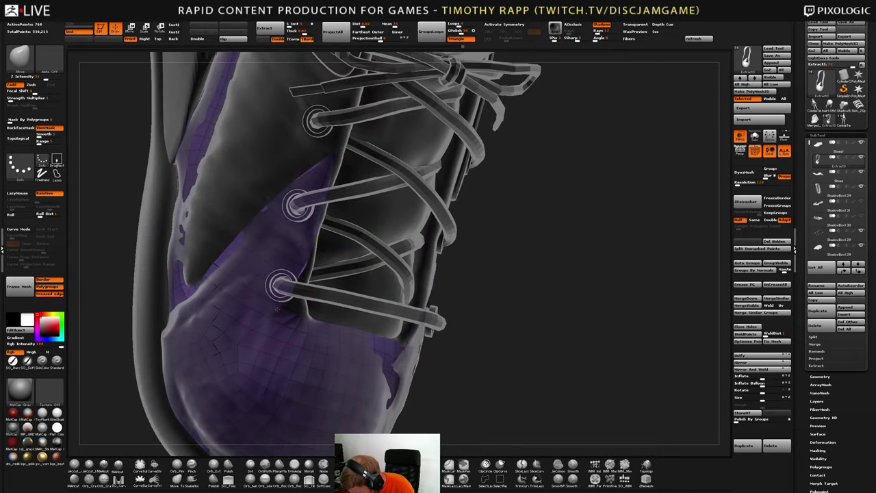
{"action": "left_click_drag", "start_coordinate": [296, 279], "coordinate": [300, 275]}
{"action": "mouse_move", "coordinate": [288, 305]}
{"action": "right_mouse_down"}
{"action": "mouse_move", "coordinate": [307, 324]}
{"action": "mouse_move", "coordinate": [262, 349]}
{"action": "mouse_move", "coordinate": [315, 332]}
{"action": "mouse_move", "coordinate": [375, 346]}
{"action": "mouse_move", "coordinate": [348, 350]}
{"action": "mouse_move", "coordinate": [374, 347]}
{"action": "right_mouse_up"}
Pull the overlay's lower edge down to the sole around the back of the heel
{"action": "left_click_drag", "start_coordinate": [311, 353], "coordinate": [310, 360]}
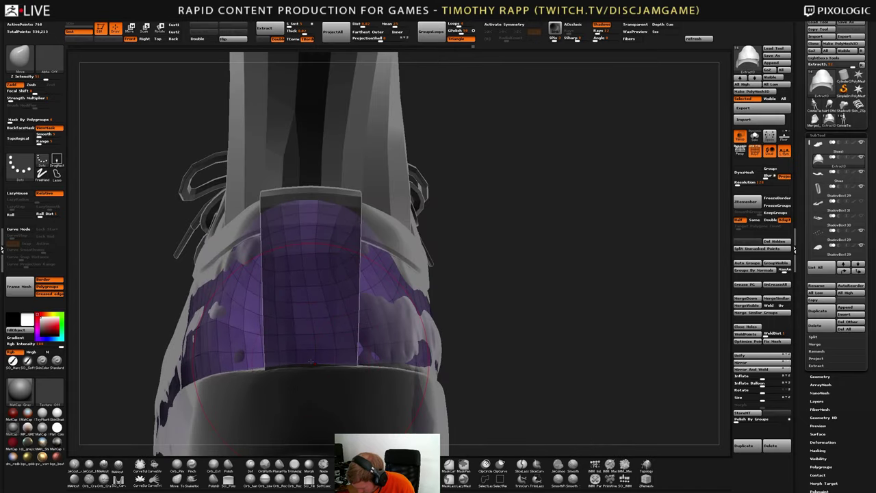
{"action": "right_click_drag", "start_coordinate": [296, 365], "coordinate": [413, 360]}
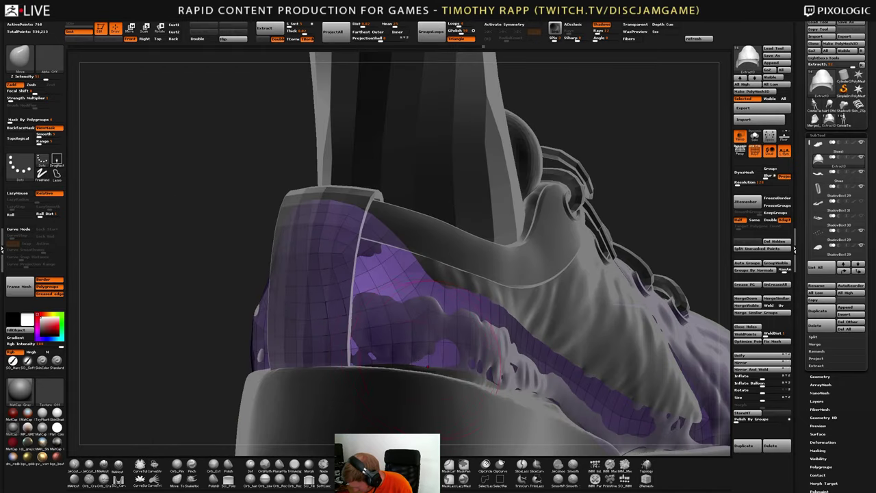
{"action": "left_click_drag", "start_coordinate": [381, 356], "coordinate": [383, 364]}
{"action": "right_click_drag", "start_coordinate": [384, 363], "coordinate": [481, 362]}
{"action": "left_click_drag", "start_coordinate": [482, 362], "coordinate": [483, 371]}
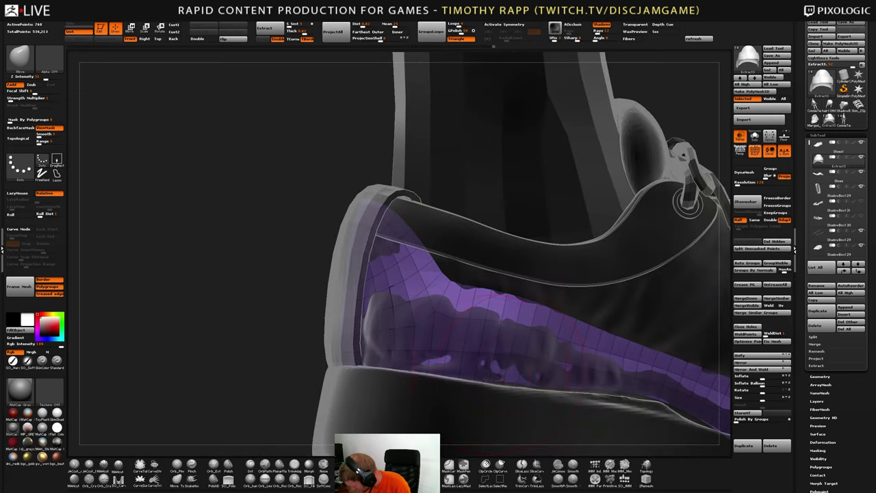
{"action": "right_click_drag", "start_coordinate": [483, 370], "coordinate": [526, 369]}
Extend the overlay's lower edge down to meet the sole along the shoe's side
{"action": "right_click_drag", "start_coordinate": [525, 370], "coordinate": [471, 365], "text": "alt"}
{"action": "left_click_drag", "start_coordinate": [471, 365], "coordinate": [471, 371]}
{"action": "left_click_drag", "start_coordinate": [545, 370], "coordinate": [546, 376]}
{"action": "right_click_drag", "start_coordinate": [545, 376], "coordinate": [461, 350], "text": "alt"}
{"action": "left_click_drag", "start_coordinate": [506, 353], "coordinate": [505, 360]}
{"action": "right_click_drag", "start_coordinate": [502, 359], "coordinate": [403, 362]}
{"action": "left_click_drag", "start_coordinate": [487, 370], "coordinate": [483, 378]}
{"action": "left_click_drag", "start_coordinate": [532, 368], "coordinate": [532, 373]}
{"action": "mouse_move", "coordinate": [532, 374]}
{"action": "right_mouse_down"}
{"action": "mouse_move", "coordinate": [519, 374]}
{"action": "mouse_move", "coordinate": [559, 380]}
{"action": "mouse_move", "coordinate": [520, 369]}
{"action": "right_mouse_up"}
Adjust the overlay's side strip between the heel and midfoot with the Move brush, checking it in side view
{"action": "right_click_drag", "start_coordinate": [609, 376], "coordinate": [581, 357], "text": "ctrl"}
{"action": "right_click_drag", "start_coordinate": [472, 359], "coordinate": [529, 370]}
{"action": "left_click_drag", "start_coordinate": [361, 317], "coordinate": [394, 325]}
{"action": "right_click_drag", "start_coordinate": [407, 327], "coordinate": [380, 333]}
{"action": "left_click_drag", "start_coordinate": [394, 334], "coordinate": [389, 337]}
{"action": "right_click_drag", "start_coordinate": [389, 337], "coordinate": [419, 337], "text": "shift"}
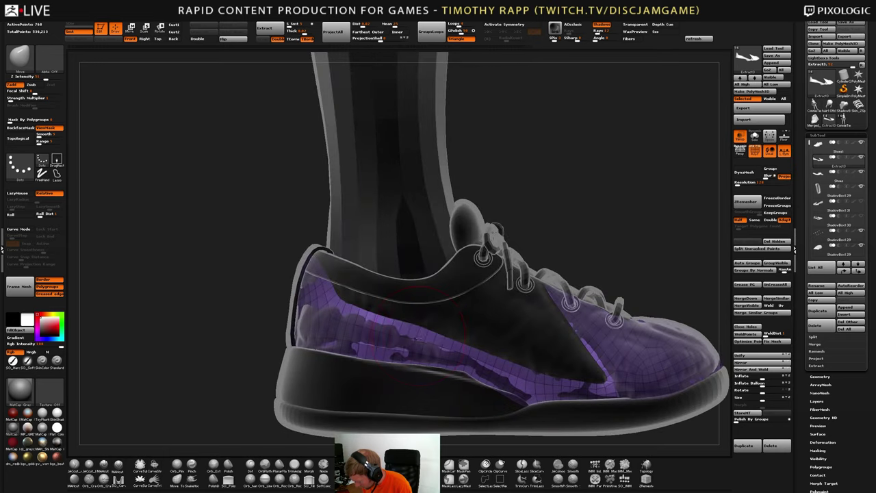
{"action": "left_click_drag", "start_coordinate": [419, 338], "coordinate": [418, 342]}
{"action": "mouse_move", "coordinate": [417, 342]}
{"action": "right_mouse_down"}
{"action": "mouse_move", "coordinate": [445, 334]}
{"action": "mouse_move", "coordinate": [420, 327]}
{"action": "right_mouse_up"}
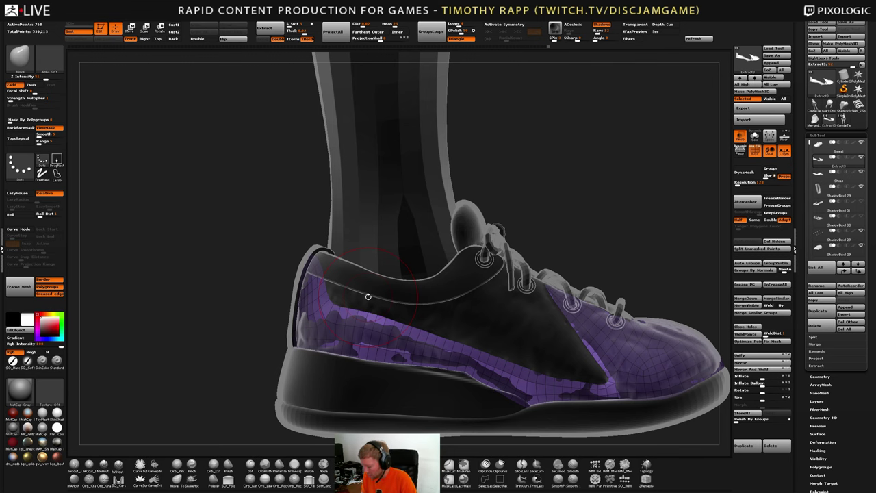
Build up the overlay's side strip near the heel where the shoe pokes through, alternating between the ClayTubes and Move brushes
{"action": "right_click_drag", "start_coordinate": [408, 349], "coordinate": [457, 349]}
{"action": "key", "text": "2"}
{"action": "left_click_drag", "start_coordinate": [331, 321], "coordinate": [364, 342]}
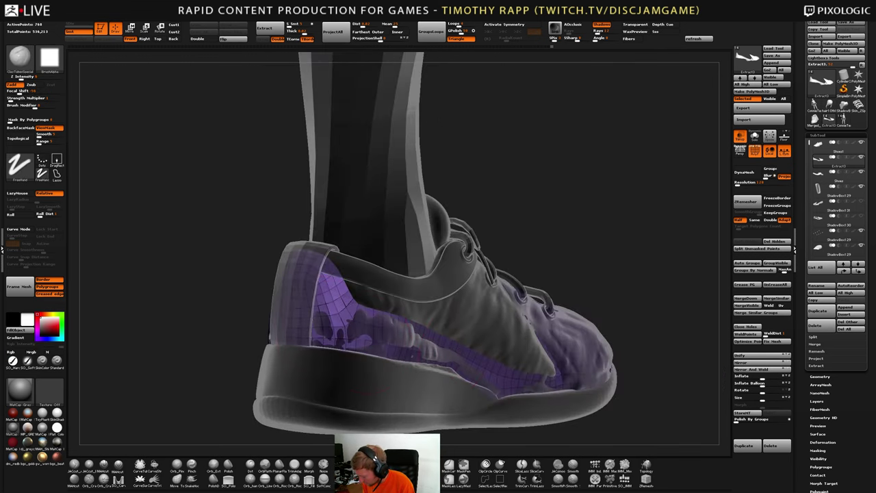
{"action": "mouse_move", "coordinate": [424, 342]}
{"action": "right_mouse_down"}
{"action": "mouse_move", "coordinate": [380, 343]}
{"action": "mouse_move", "coordinate": [395, 350]}
{"action": "right_mouse_up"}
{"action": "key", "text": "1"}
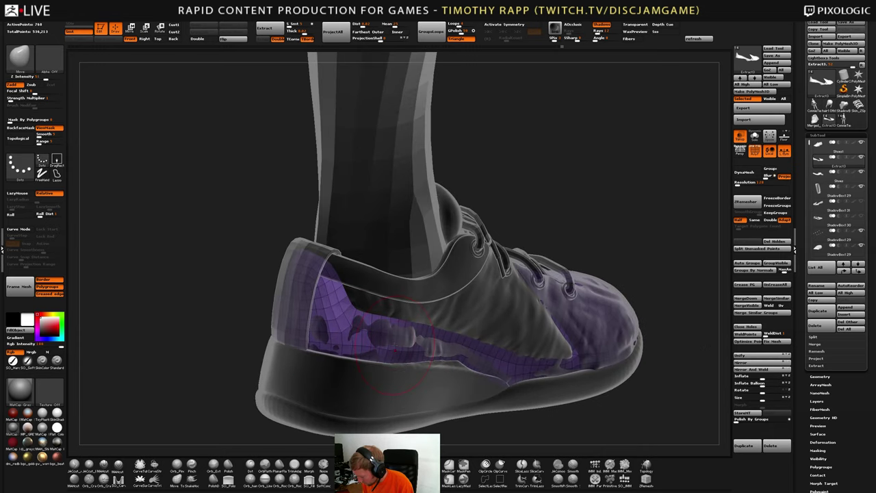
{"action": "left_click_drag", "start_coordinate": [392, 344], "coordinate": [371, 332]}
Raise and smooth the remaining sunken patches of the overlay's side strip between the heel and midfoot with ClayTubes
{"action": "key", "text": "shift"}
{"action": "key", "text": "2"}
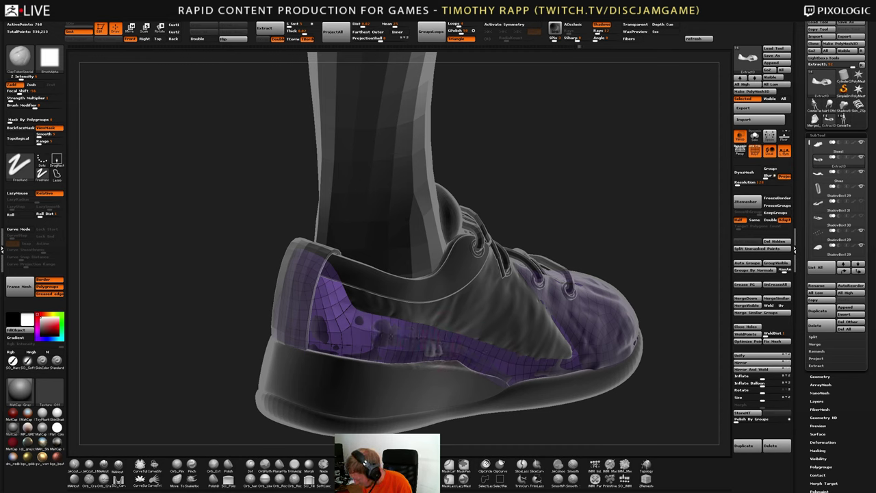
{"action": "left_click_drag", "start_coordinate": [360, 329], "coordinate": [380, 335]}
{"action": "right_click_drag", "start_coordinate": [437, 339], "coordinate": [393, 335]}
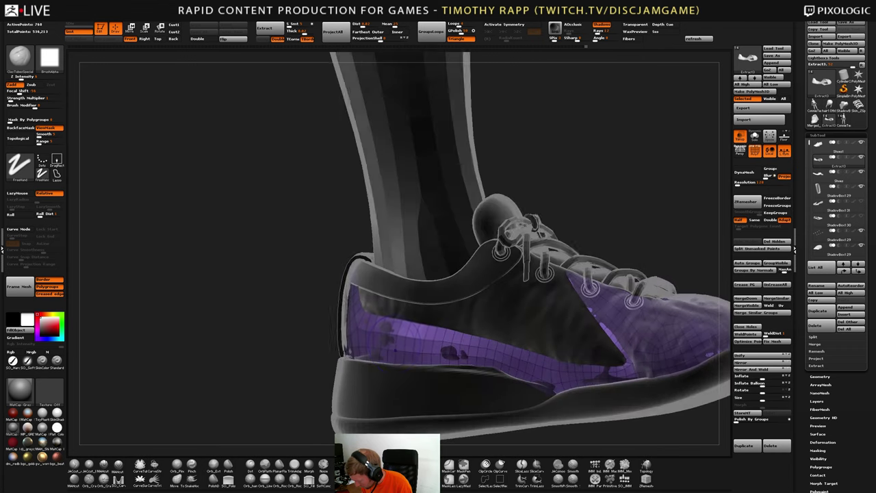
{"action": "left_click_drag", "start_coordinate": [394, 335], "coordinate": [406, 337], "text": "shift"}
{"action": "right_click_drag", "start_coordinate": [407, 338], "coordinate": [482, 336]}
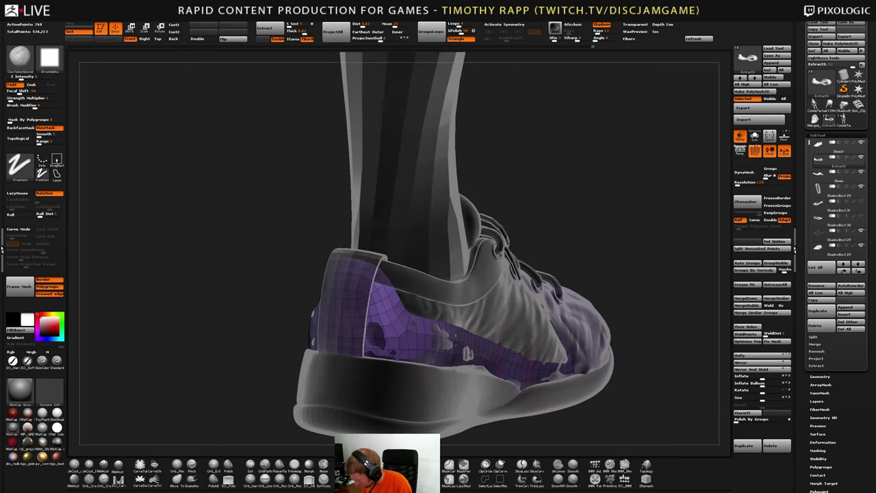
Build up the overlay on the opposite side of the heel so it covers the shoe's surface
{"action": "right_click_drag", "start_coordinate": [399, 336], "coordinate": [506, 342]}
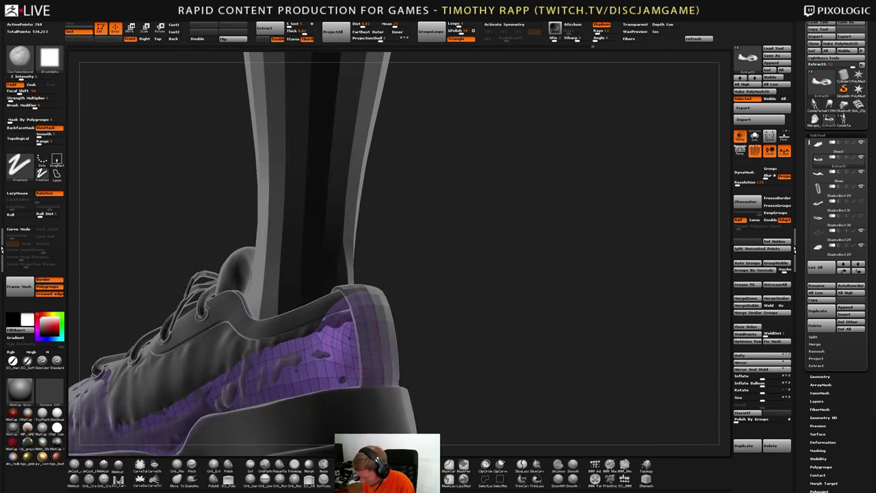
{"action": "right_click_drag", "start_coordinate": [354, 328], "coordinate": [348, 319]}
{"action": "left_click_drag", "start_coordinate": [347, 319], "coordinate": [324, 325]}
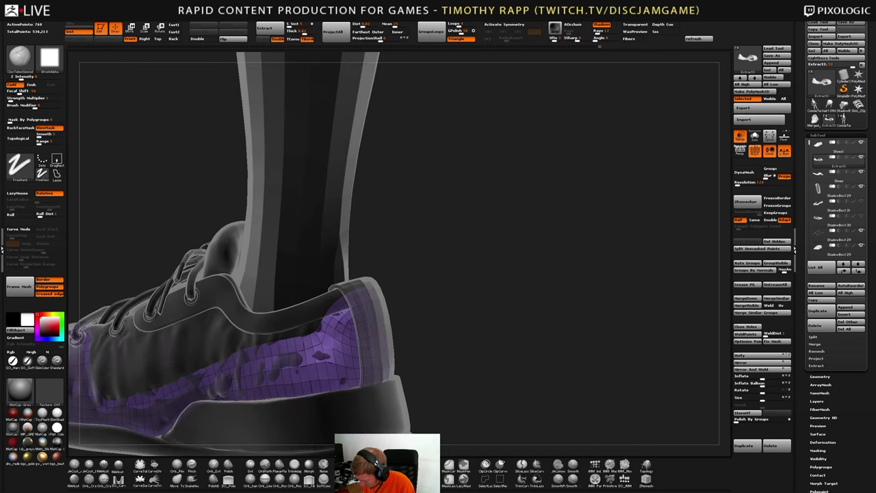
{"action": "right_click_drag", "start_coordinate": [327, 330], "coordinate": [367, 335]}
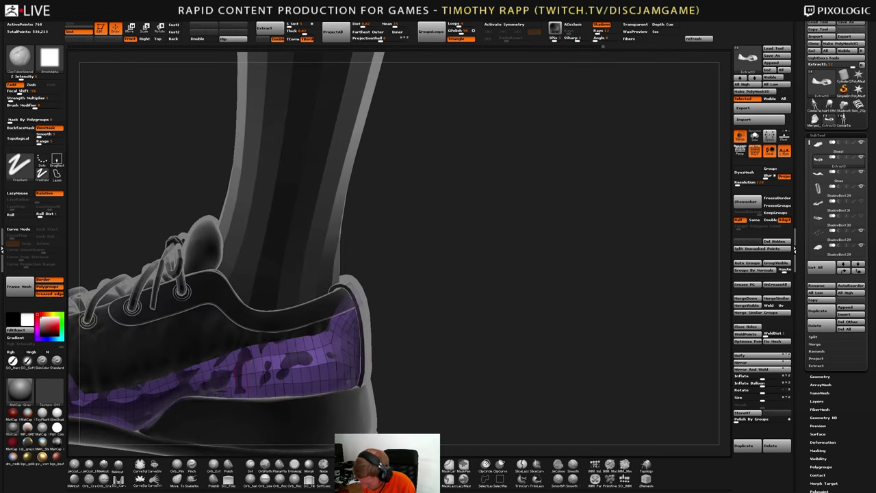
Raise the overlay at the opposite side's midfoot and adjust its lower edge along the sole's step with the Move brush
{"action": "right_click_drag", "start_coordinate": [213, 373], "coordinate": [286, 377], "text": "alt"}
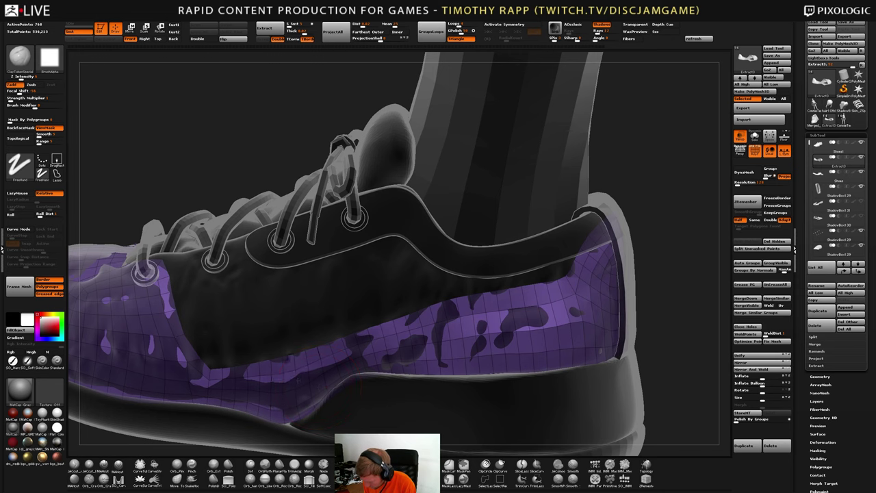
{"action": "mouse_move", "coordinate": [297, 380]}
{"action": "left_mouse_down"}
{"action": "mouse_move", "coordinate": [229, 391]}
{"action": "mouse_move", "coordinate": [314, 382]}
{"action": "left_mouse_up"}
{"action": "right_click_drag", "start_coordinate": [286, 384], "coordinate": [331, 391]}
{"action": "key", "text": "b"}
{"action": "key", "text": "m"}
{"action": "key", "text": "v"}
{"action": "right_click_drag", "start_coordinate": [349, 426], "coordinate": [306, 419]}
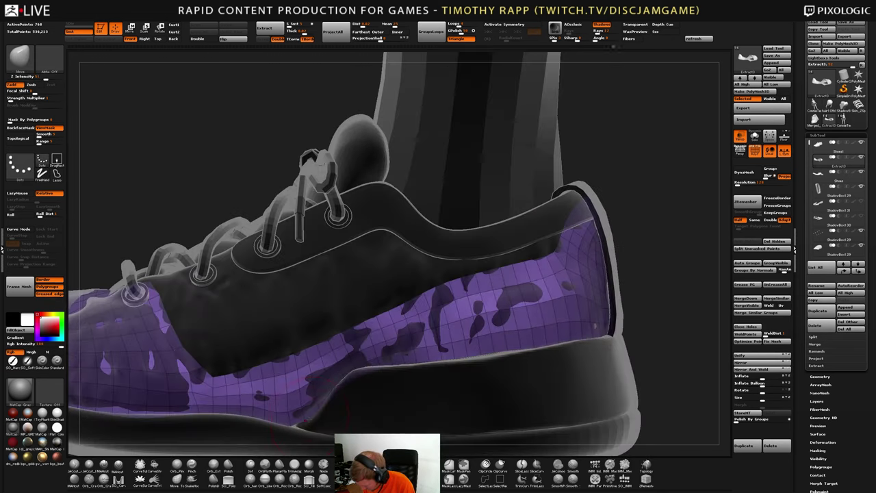
{"action": "left_click_drag", "start_coordinate": [306, 418], "coordinate": [312, 414]}
{"action": "mouse_move", "coordinate": [335, 415]}
{"action": "right_mouse_down"}
{"action": "mouse_move", "coordinate": [292, 409]}
{"action": "mouse_move", "coordinate": [328, 400]}
{"action": "right_mouse_up"}
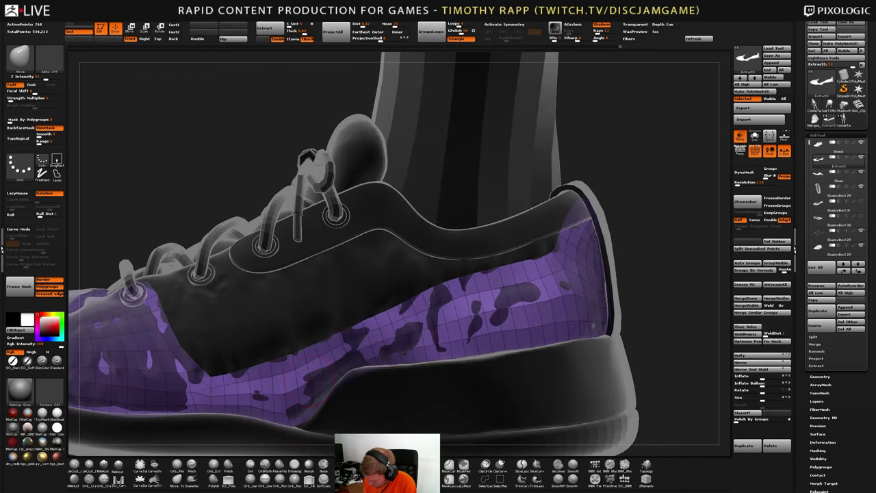
{"action": "left_click_drag", "start_coordinate": [315, 381], "coordinate": [337, 389]}
Smooth the overlay over the toe cap and build it up with ClayTubes strokes across the front
{"action": "right_click_drag", "start_coordinate": [388, 372], "coordinate": [423, 364], "text": "ctrl"}
{"action": "right_click_drag", "start_coordinate": [179, 358], "coordinate": [209, 371]}
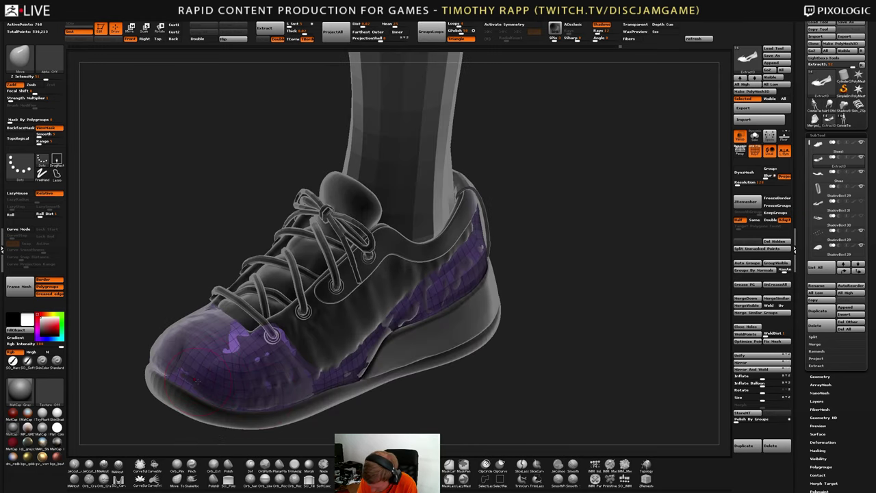
{"action": "right_click_drag", "start_coordinate": [160, 342], "coordinate": [172, 358]}
{"action": "left_click_drag", "start_coordinate": [171, 358], "coordinate": [213, 384], "text": "shift"}
{"action": "key", "text": "2"}
{"action": "right_click_drag", "start_coordinate": [181, 368], "coordinate": [209, 372]}
{"action": "left_click_drag", "start_coordinate": [219, 380], "coordinate": [191, 396]}
{"action": "left_click_drag", "start_coordinate": [161, 358], "coordinate": [188, 345]}
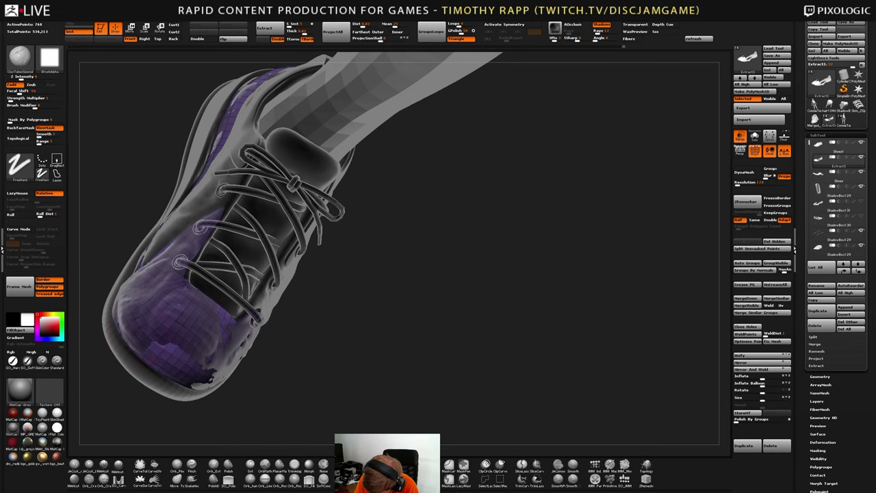
Raise the overlay around the outer side of the toe cap and below the lowest lace eyelet
{"action": "right_click_drag", "start_coordinate": [164, 353], "coordinate": [195, 349]}
{"action": "mouse_move", "coordinate": [147, 335]}
{"action": "left_mouse_down"}
{"action": "mouse_move", "coordinate": [162, 346]}
{"action": "mouse_move", "coordinate": [159, 327]}
{"action": "left_mouse_up"}
{"action": "mouse_move", "coordinate": [146, 324]}
{"action": "right_mouse_down"}
{"action": "mouse_move", "coordinate": [175, 304]}
{"action": "mouse_move", "coordinate": [141, 310]}
{"action": "right_mouse_up"}
{"action": "left_click_drag", "start_coordinate": [137, 279], "coordinate": [122, 321]}
{"action": "mouse_move", "coordinate": [148, 326]}
{"action": "right_mouse_down"}
{"action": "mouse_move", "coordinate": [226, 320]}
{"action": "mouse_move", "coordinate": [199, 321]}
{"action": "right_mouse_up"}
{"action": "mouse_move", "coordinate": [180, 351]}
{"action": "left_mouse_down"}
{"action": "mouse_move", "coordinate": [226, 328]}
{"action": "mouse_move", "coordinate": [217, 317]}
{"action": "left_mouse_up"}
Build up the overlay on the toe cap's other side, below the opposite lowest eyelet
{"action": "right_click_drag", "start_coordinate": [260, 301], "coordinate": [226, 294]}
{"action": "mouse_move", "coordinate": [224, 358]}
{"action": "right_mouse_down"}
{"action": "mouse_move", "coordinate": [269, 363]}
{"action": "mouse_move", "coordinate": [289, 337]}
{"action": "right_mouse_up"}
{"action": "mouse_move", "coordinate": [270, 350]}
{"action": "left_mouse_down"}
{"action": "mouse_move", "coordinate": [267, 304]}
{"action": "mouse_move", "coordinate": [251, 335]}
{"action": "left_mouse_up"}
{"action": "right_click_drag", "start_coordinate": [250, 322], "coordinate": [276, 306]}
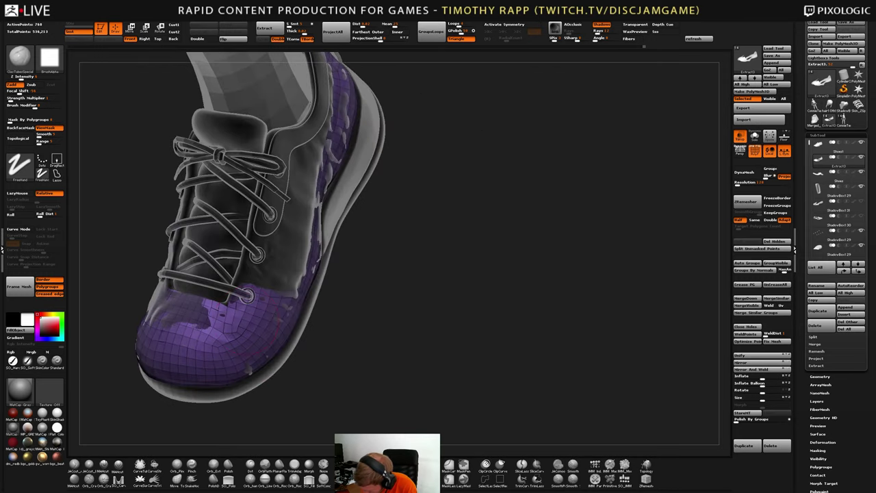
Inspect the toe cap from several angles and raise the sunken patches in the overlay's long side strip
{"action": "right_click_drag", "start_coordinate": [224, 328], "coordinate": [290, 340]}
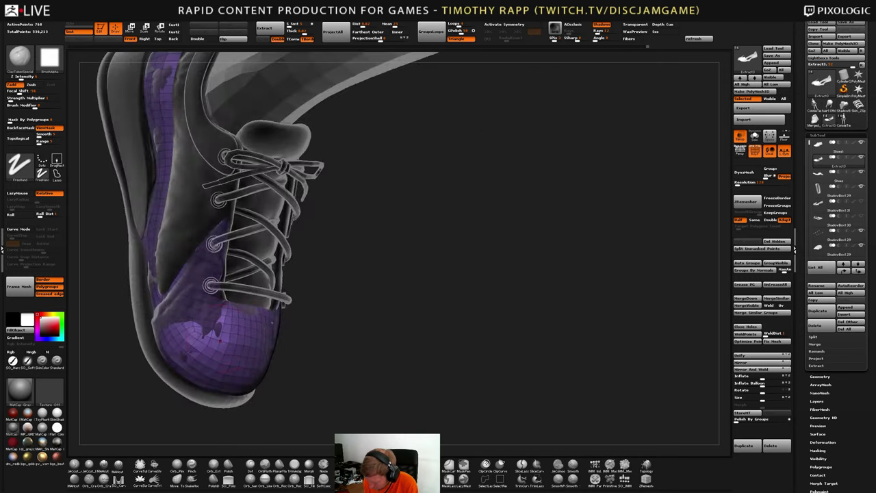
{"action": "right_click_drag", "start_coordinate": [220, 335], "coordinate": [158, 332]}
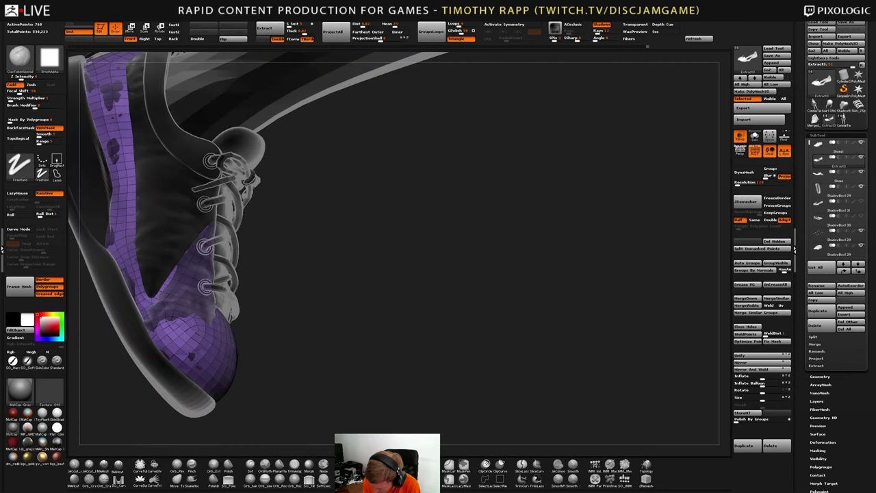
{"action": "right_click_drag", "start_coordinate": [125, 237], "coordinate": [142, 298], "text": "alt"}
{"action": "left_click_drag", "start_coordinate": [131, 224], "coordinate": [133, 164]}
{"action": "mouse_move", "coordinate": [166, 273]}
{"action": "right_mouse_down"}
{"action": "mouse_move", "coordinate": [211, 352]}
{"action": "mouse_move", "coordinate": [222, 397]}
{"action": "mouse_move", "coordinate": [236, 342]}
{"action": "mouse_move", "coordinate": [251, 371]}
{"action": "mouse_move", "coordinate": [233, 377]}
{"action": "mouse_move", "coordinate": [229, 400]}
{"action": "right_mouse_up"}
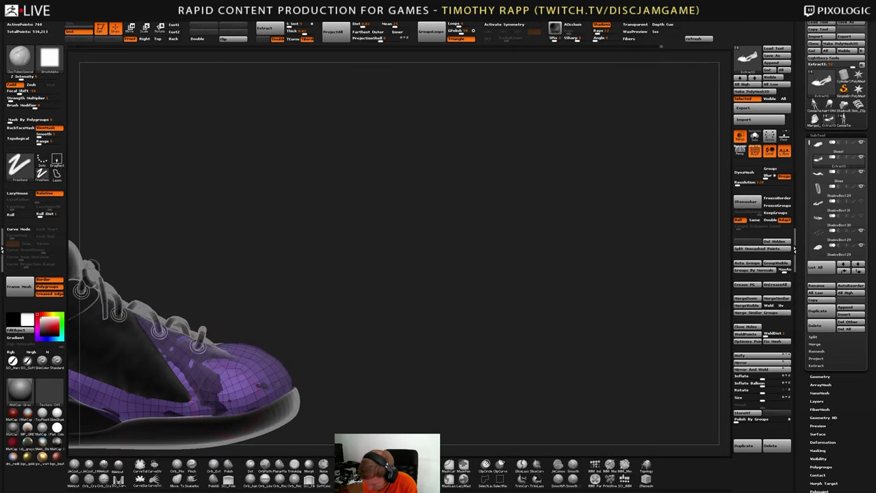
Switch to the Move brush and pull the overlay's inner edge beside the lowest lace eyelet onto the shoe
{"action": "mouse_move", "coordinate": [201, 372]}
{"action": "right_mouse_down", "text": "ctrl"}
{"action": "mouse_move", "coordinate": [208, 410]}
{"action": "mouse_move", "coordinate": [205, 363]}
{"action": "mouse_move", "coordinate": [226, 377]}
{"action": "mouse_move", "coordinate": [211, 404]}
{"action": "right_mouse_up", "text": "ctrl"}
{"action": "key", "text": "b"}
{"action": "key", "text": "m"}
{"action": "key", "text": "e"}
{"action": "mouse_move", "coordinate": [188, 321]}
{"action": "right_mouse_down"}
{"action": "mouse_move", "coordinate": [173, 367]}
{"action": "mouse_move", "coordinate": [180, 346]}
{"action": "mouse_move", "coordinate": [198, 331]}
{"action": "mouse_move", "coordinate": [195, 383]}
{"action": "mouse_move", "coordinate": [172, 389]}
{"action": "mouse_move", "coordinate": [204, 377]}
{"action": "mouse_move", "coordinate": [187, 382]}
{"action": "mouse_move", "coordinate": [181, 374]}
{"action": "mouse_move", "coordinate": [213, 371]}
{"action": "mouse_move", "coordinate": [222, 331]}
{"action": "right_mouse_up"}
{"action": "key", "text": "b"}
{"action": "key", "text": "m"}
{"action": "key", "text": "v"}
{"action": "right_click_drag", "start_coordinate": [248, 386], "coordinate": [228, 393]}
{"action": "left_click_drag", "start_coordinate": [228, 393], "coordinate": [217, 390]}
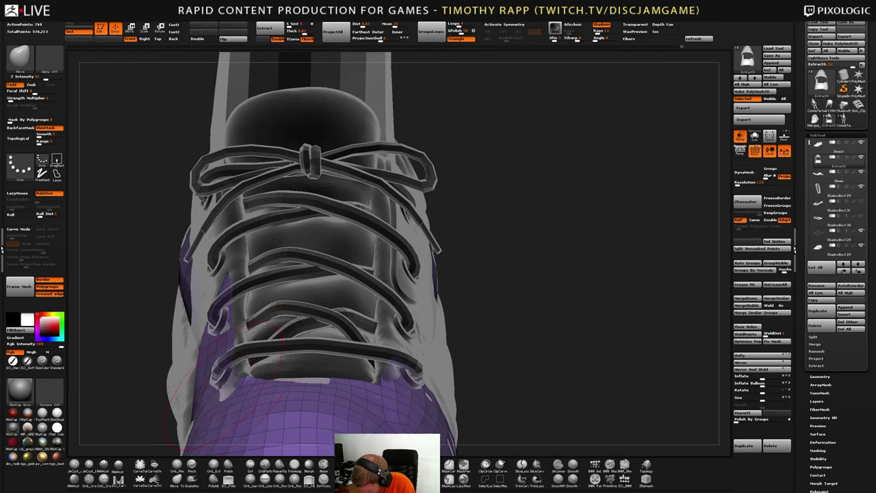
Fit the overlay's inner edge closely around the two lowest lace eyelets with the Move brush
{"action": "right_click_drag", "start_coordinate": [211, 387], "coordinate": [234, 378]}
{"action": "left_click_drag", "start_coordinate": [224, 382], "coordinate": [219, 378]}
{"action": "right_click_drag", "start_coordinate": [219, 378], "coordinate": [231, 389]}
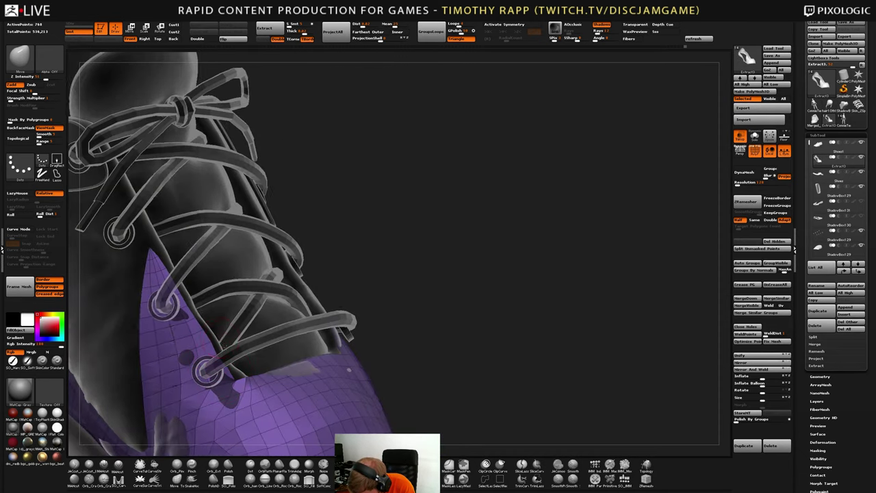
{"action": "right_click_drag", "start_coordinate": [218, 350], "coordinate": [226, 355]}
{"action": "left_click_drag", "start_coordinate": [226, 355], "coordinate": [220, 360]}
{"action": "mouse_move", "coordinate": [221, 360]}
{"action": "right_mouse_down"}
{"action": "mouse_move", "coordinate": [231, 387]}
{"action": "mouse_move", "coordinate": [308, 349]}
{"action": "mouse_move", "coordinate": [290, 380]}
{"action": "mouse_move", "coordinate": [333, 383]}
{"action": "mouse_move", "coordinate": [375, 319]}
{"action": "mouse_move", "coordinate": [306, 362]}
{"action": "right_mouse_up"}
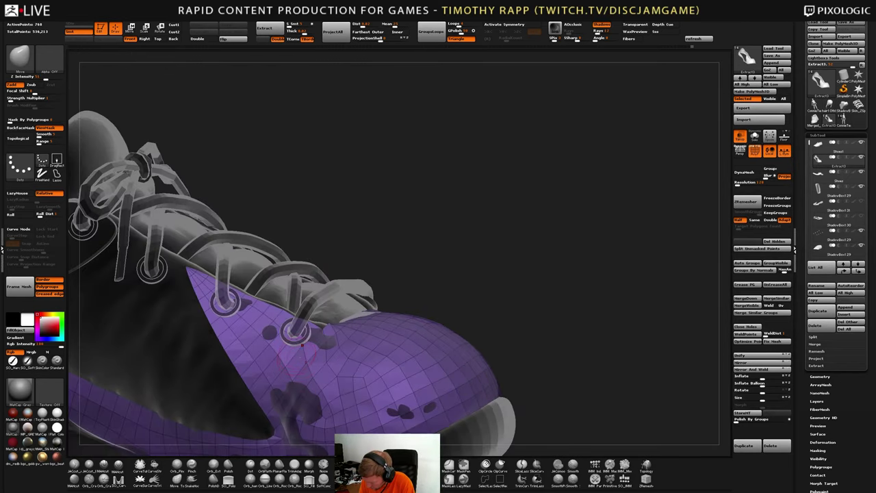
Build up the overlay below the lowest eyelet, where the toe cap meets the side strip, with ClayTubes
{"action": "right_click_drag", "start_coordinate": [276, 355], "coordinate": [240, 385]}
{"action": "key", "text": "1"}
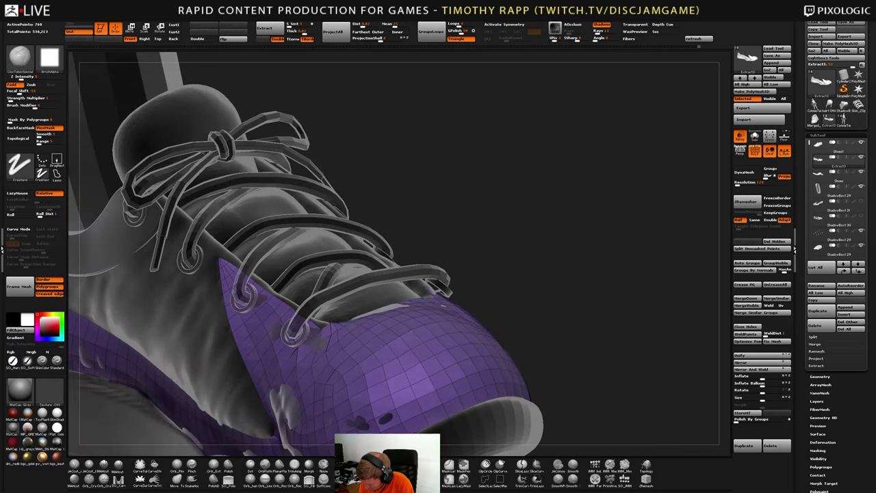
{"action": "mouse_move", "coordinate": [308, 361]}
{"action": "right_mouse_down"}
{"action": "mouse_move", "coordinate": [334, 356]}
{"action": "mouse_move", "coordinate": [279, 363]}
{"action": "mouse_move", "coordinate": [308, 321]}
{"action": "right_mouse_up"}
{"action": "right_click_drag", "start_coordinate": [291, 397], "coordinate": [286, 353], "text": "alt"}
{"action": "left_click_drag", "start_coordinate": [286, 377], "coordinate": [285, 360]}
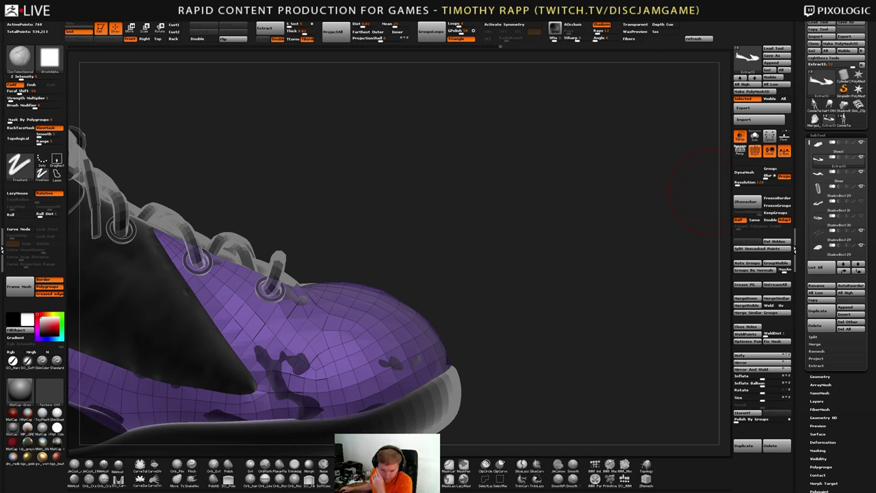
{"action": "mouse_move", "coordinate": [710, 192]}
{"action": "left_mouse_down"}
{"action": "mouse_move", "coordinate": [695, 243]}
{"action": "mouse_move", "coordinate": [701, 198]}
{"action": "left_mouse_up"}
{"action": "left_click_drag", "start_coordinate": [265, 342], "coordinate": [291, 383]}
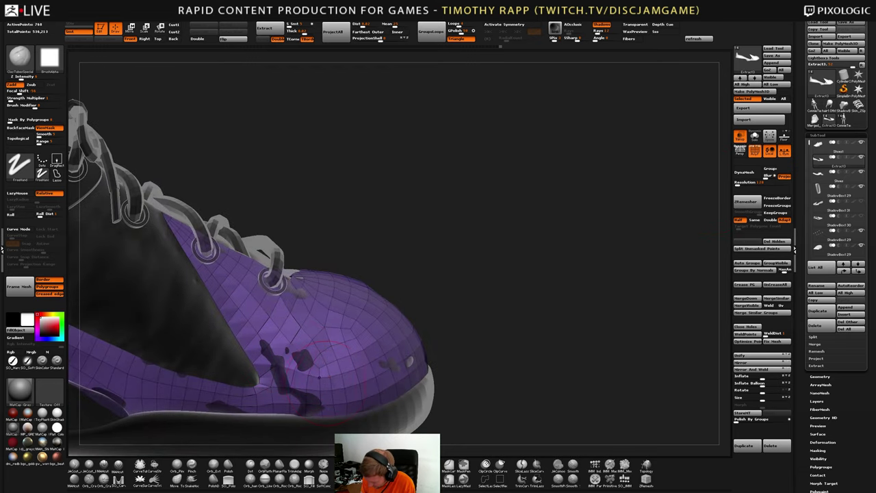
Adjust the overlay's lower area at the forefoot just above the sole with the Move brush
{"action": "left_click_drag", "start_coordinate": [520, 301], "coordinate": [568, 294]}
{"action": "key", "text": "b"}
{"action": "key", "text": "m"}
{"action": "key", "text": "v"}
{"action": "mouse_move", "coordinate": [313, 397]}
{"action": "left_mouse_down"}
{"action": "mouse_move", "coordinate": [315, 409]}
{"action": "mouse_move", "coordinate": [317, 403]}
{"action": "left_mouse_up"}
{"action": "left_click_drag", "start_coordinate": [520, 301], "coordinate": [581, 296]}
{"action": "key", "text": "b"}
{"action": "key", "text": "d"}
{"action": "key", "text": "s"}
{"action": "left_click_drag", "start_coordinate": [520, 308], "coordinate": [534, 309]}
{"action": "left_click_drag", "start_coordinate": [478, 328], "coordinate": [590, 282], "text": "alt"}
{"action": "key", "text": "b"}
{"action": "key", "text": "m"}
{"action": "key", "text": "v"}
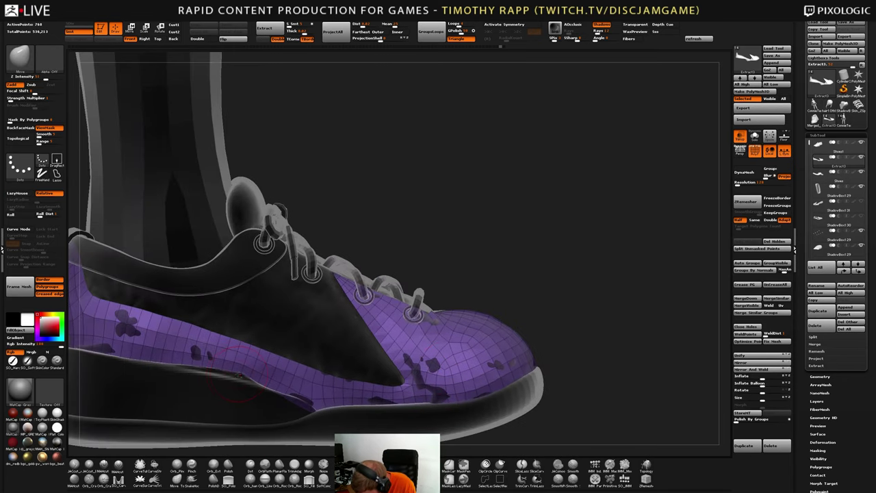
Smooth the overlay on the toe cap and adjust its upper edge below the lowest lace
{"action": "left_click_drag", "start_coordinate": [371, 377], "coordinate": [399, 387], "text": "alt"}
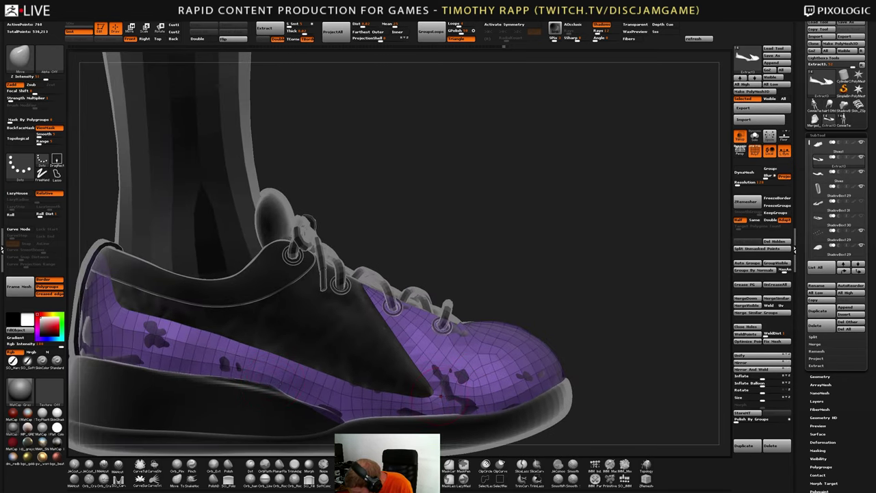
{"action": "right_click_drag", "start_coordinate": [488, 384], "coordinate": [479, 417]}
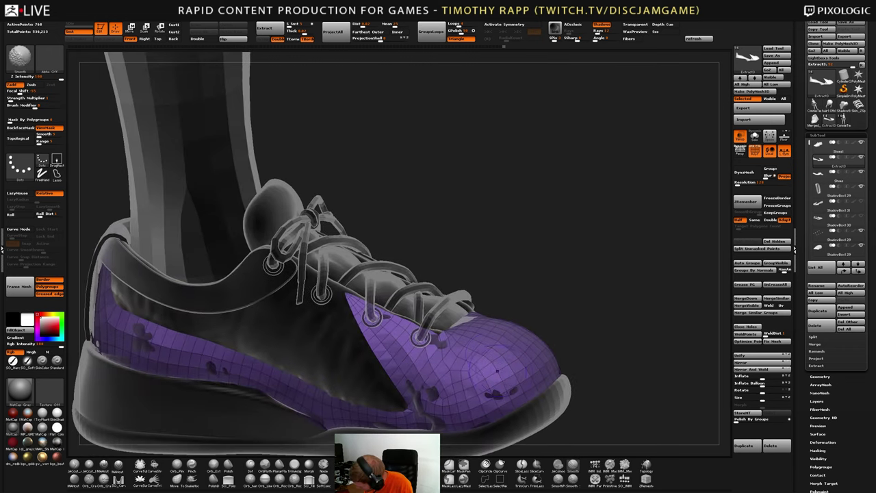
{"action": "left_click_drag", "start_coordinate": [497, 361], "coordinate": [489, 373], "text": "shift"}
{"action": "mouse_move", "coordinate": [490, 374]}
{"action": "right_mouse_down"}
{"action": "mouse_move", "coordinate": [463, 391]}
{"action": "mouse_move", "coordinate": [541, 383]}
{"action": "mouse_move", "coordinate": [602, 362]}
{"action": "mouse_move", "coordinate": [497, 367]}
{"action": "mouse_move", "coordinate": [472, 410]}
{"action": "mouse_move", "coordinate": [437, 362]}
{"action": "mouse_move", "coordinate": [467, 316]}
{"action": "mouse_move", "coordinate": [524, 305]}
{"action": "right_mouse_up"}
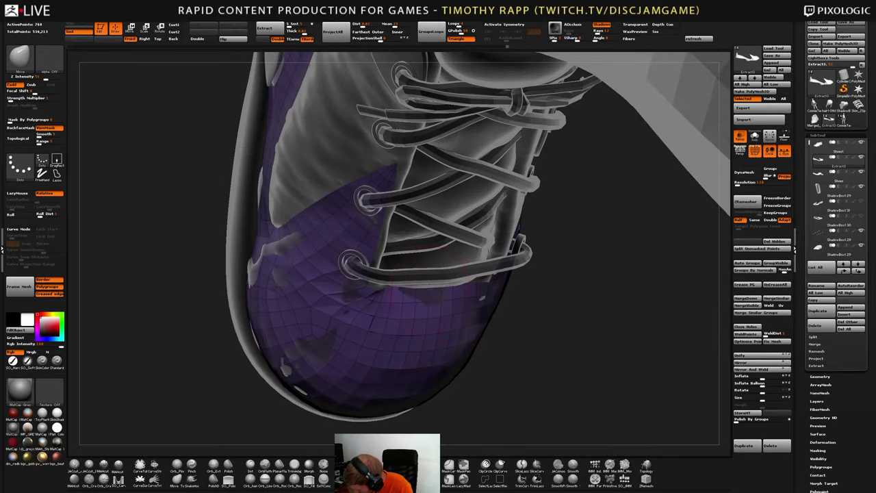
{"action": "left_click_drag", "start_coordinate": [419, 301], "coordinate": [421, 290]}
{"action": "mouse_move", "coordinate": [465, 279]}
{"action": "right_mouse_down"}
{"action": "mouse_move", "coordinate": [424, 266]}
{"action": "mouse_move", "coordinate": [370, 277]}
{"action": "right_mouse_up"}
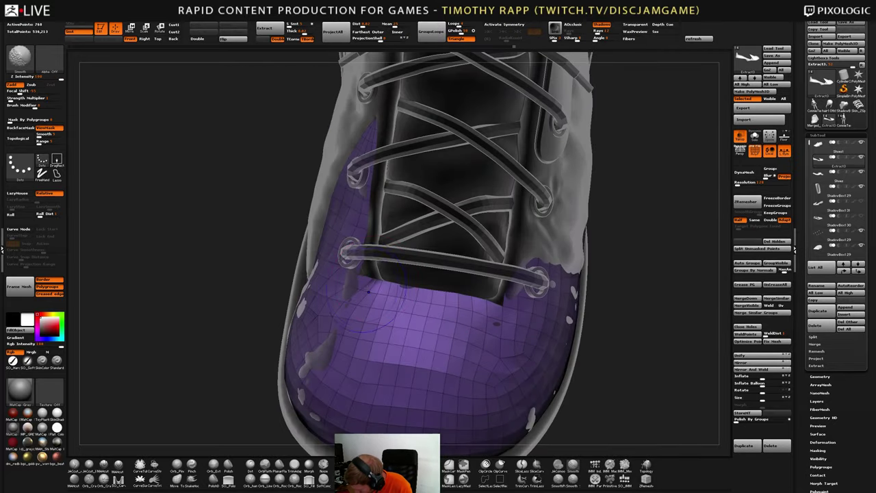
{"action": "left_click_drag", "start_coordinate": [364, 294], "coordinate": [370, 277], "text": "shift"}
Reduce the brush size and shape the overlay's inner corner beside the lowest eyelet at the base of the lacing
{"action": "mouse_move", "coordinate": [394, 264]}
{"action": "right_mouse_down"}
{"action": "mouse_move", "coordinate": [370, 260]}
{"action": "mouse_move", "coordinate": [363, 301]}
{"action": "mouse_move", "coordinate": [373, 282]}
{"action": "right_mouse_up"}
{"action": "key", "text": "s"}
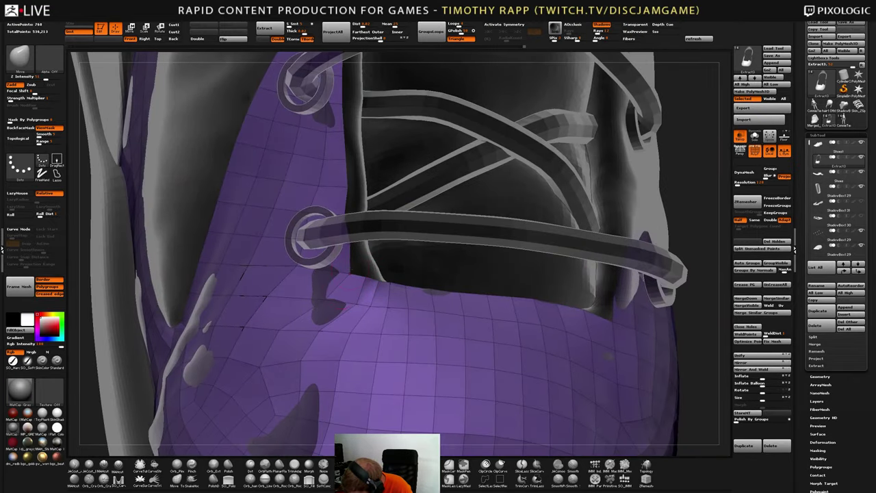
{"action": "right_click_drag", "start_coordinate": [309, 275], "coordinate": [352, 265]}
{"action": "left_click_drag", "start_coordinate": [350, 275], "coordinate": [354, 301]}
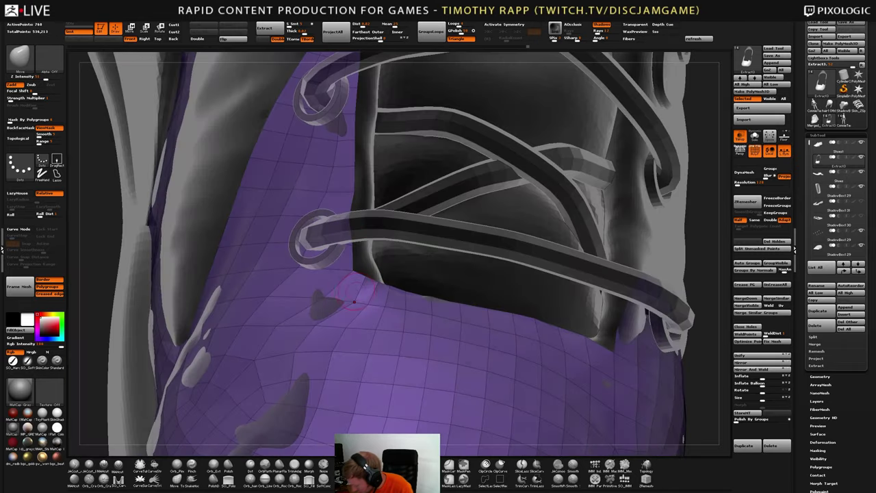
{"action": "mouse_move", "coordinate": [364, 273]}
{"action": "right_mouse_down"}
{"action": "mouse_move", "coordinate": [352, 301]}
{"action": "mouse_move", "coordinate": [383, 301]}
{"action": "mouse_move", "coordinate": [416, 329]}
{"action": "mouse_move", "coordinate": [404, 301]}
{"action": "mouse_move", "coordinate": [376, 332]}
{"action": "mouse_move", "coordinate": [369, 312]}
{"action": "mouse_move", "coordinate": [353, 317]}
{"action": "mouse_move", "coordinate": [360, 327]}
{"action": "right_mouse_up"}
{"action": "left_click_drag", "start_coordinate": [366, 341], "coordinate": [388, 291]}
{"action": "right_click_drag", "start_coordinate": [334, 330], "coordinate": [339, 355]}
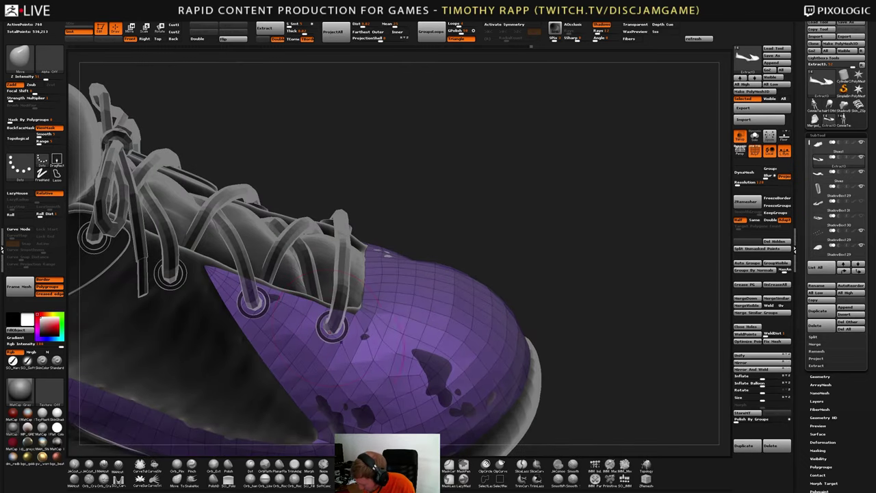
Remesh the overlay with ZRemesher, keeping the same polygon count, with a raised AdaptiveSize and double-sided extraction switched off
{"action": "right_click_drag", "start_coordinate": [330, 323], "coordinate": [298, 324]}
{"action": "right_click_drag", "start_coordinate": [367, 357], "coordinate": [359, 316]}
{"action": "right_click_drag", "start_coordinate": [371, 380], "coordinate": [381, 322]}
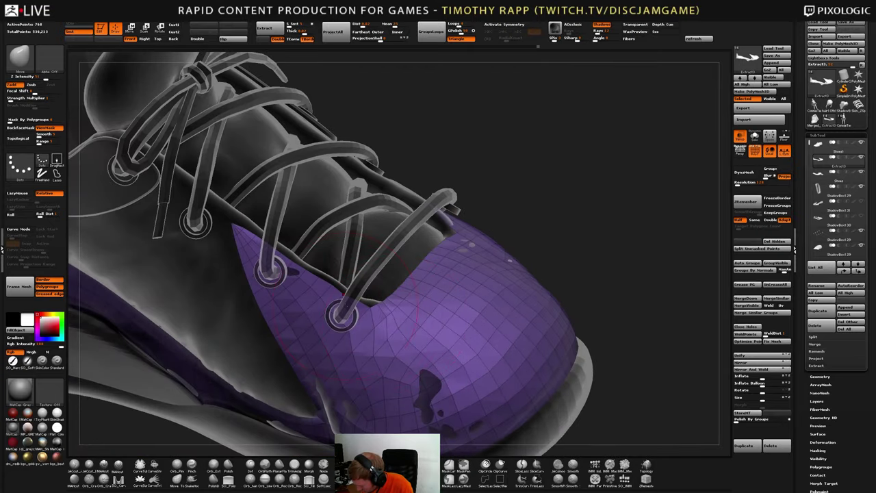
{"action": "right_click_drag", "start_coordinate": [344, 299], "coordinate": [315, 305]}
{"action": "right_click_drag", "start_coordinate": [315, 304], "coordinate": [273, 263], "text": "alt"}
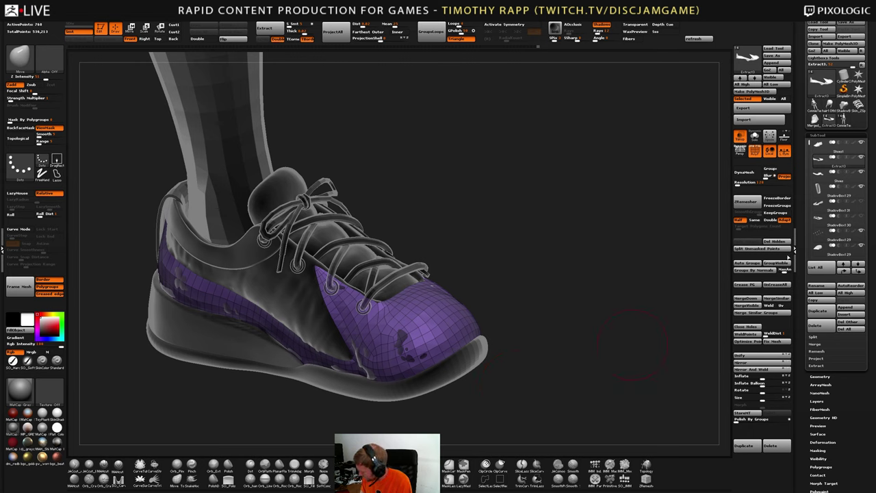
{"action": "left_click", "coordinate": [755, 220]}
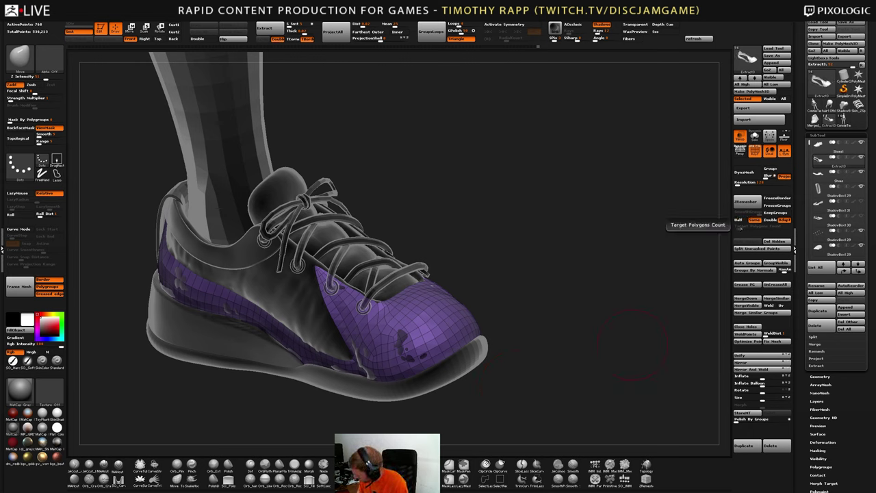
{"action": "key", "text": "shift+g"}
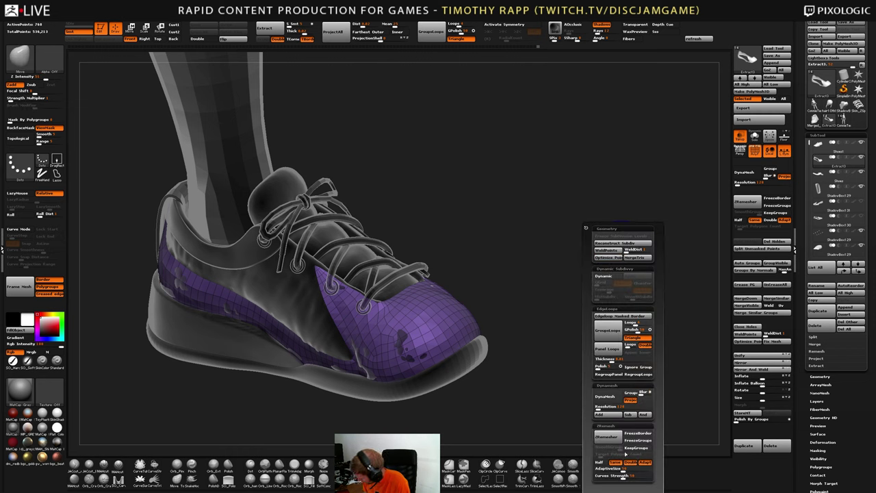
{"action": "key", "text": "ctrl"}
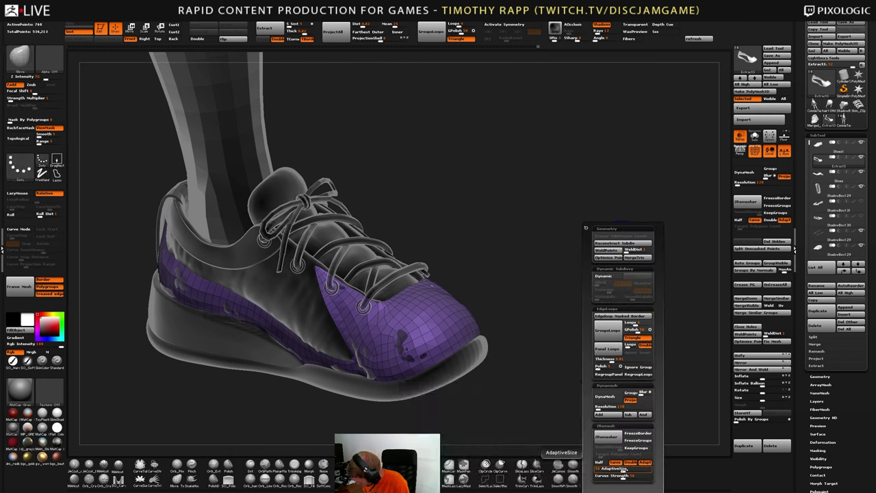
{"action": "left_click", "coordinate": [627, 470]}
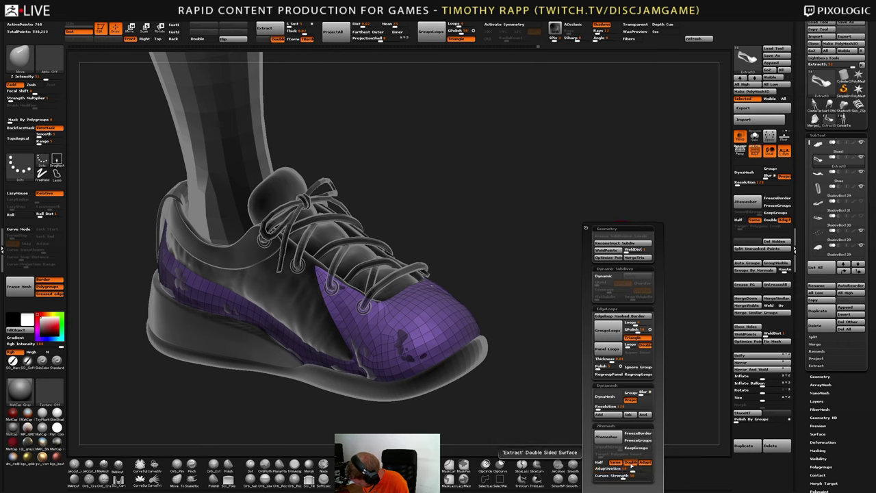
{"action": "left_click", "coordinate": [632, 464]}
{"action": "left_click", "coordinate": [613, 441]}
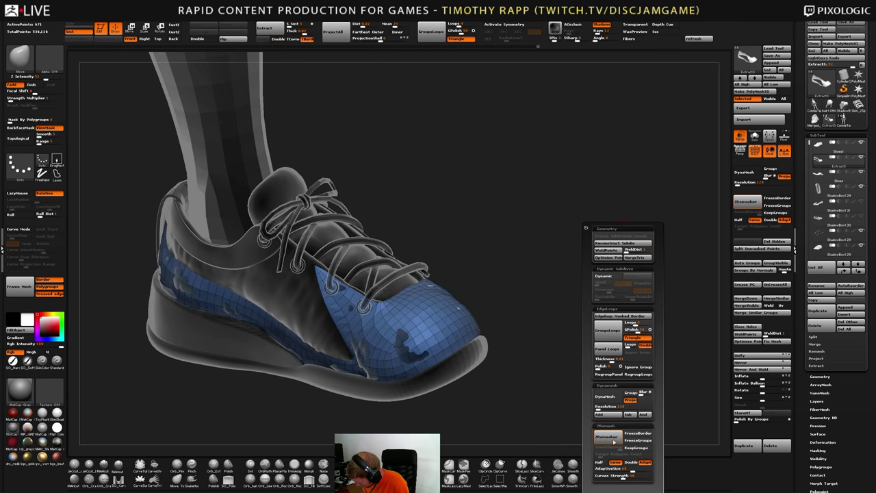
{"action": "key", "text": "ctrl+z"}
{"action": "key", "text": "ctrl+shift+z"}
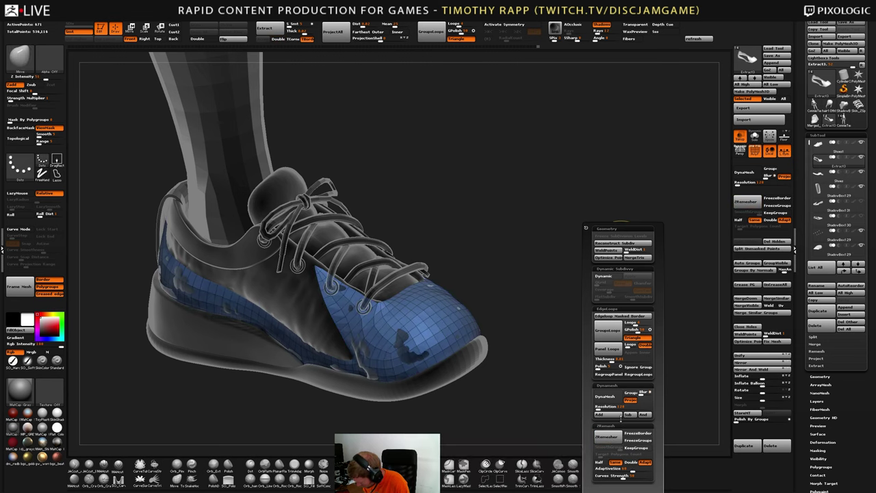
Adjust the remeshed overlay below the lowest eyelet, where the toe cap meets the side strip, with the Move brush
{"action": "left_click_drag", "start_coordinate": [342, 414], "coordinate": [381, 331]}
{"action": "key", "text": "s"}
{"action": "right_click_drag", "start_coordinate": [383, 330], "coordinate": [369, 334]}
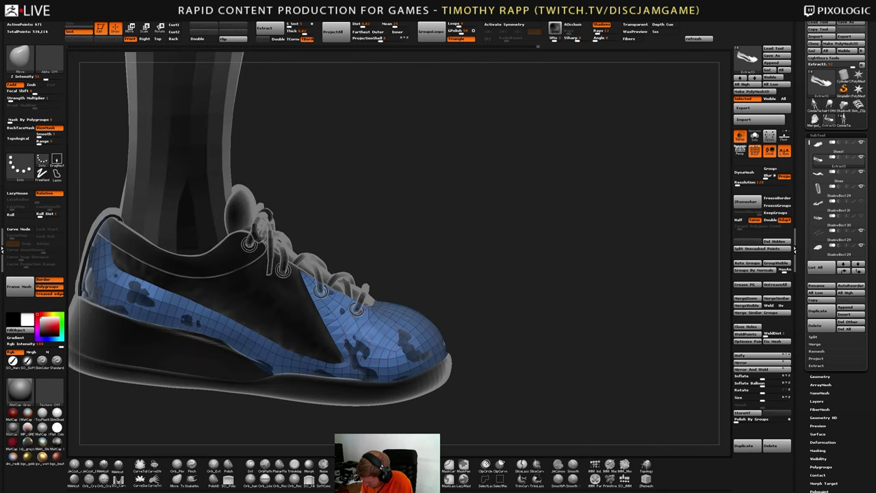
{"action": "left_click_drag", "start_coordinate": [377, 328], "coordinate": [370, 337]}
{"action": "right_click_drag", "start_coordinate": [363, 338], "coordinate": [373, 338]}
{"action": "key", "text": "s"}
{"action": "left_click_drag", "start_coordinate": [373, 336], "coordinate": [370, 336]}
{"action": "mouse_move", "coordinate": [361, 344]}
{"action": "right_mouse_down"}
{"action": "mouse_move", "coordinate": [372, 353]}
{"action": "mouse_move", "coordinate": [352, 349]}
{"action": "mouse_move", "coordinate": [369, 358]}
{"action": "mouse_move", "coordinate": [351, 366]}
{"action": "mouse_move", "coordinate": [357, 380]}
{"action": "mouse_move", "coordinate": [357, 335]}
{"action": "mouse_move", "coordinate": [351, 344]}
{"action": "right_mouse_up"}
{"action": "left_click_drag", "start_coordinate": [390, 345], "coordinate": [386, 339]}
{"action": "right_click_drag", "start_coordinate": [399, 336], "coordinate": [391, 343]}
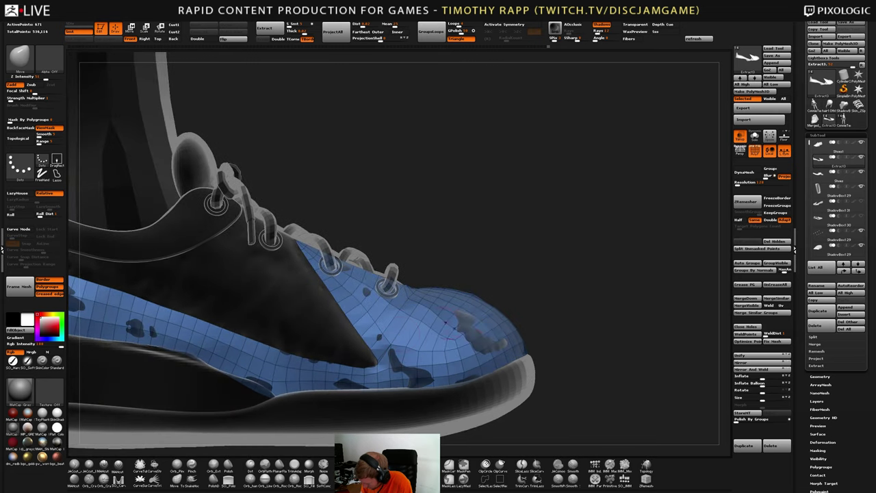
Set ZModeler's edge action to Insert and add edge loops to the overlay at the toe cap
{"action": "key", "text": "b"}
{"action": "key", "text": "z"}
{"action": "key", "text": "m"}
{"action": "key", "text": "b"}
{"action": "key", "text": "m"}
{"action": "key", "text": "v"}
{"action": "key", "text": "b"}
{"action": "key", "text": "z"}
{"action": "key", "text": "m"}
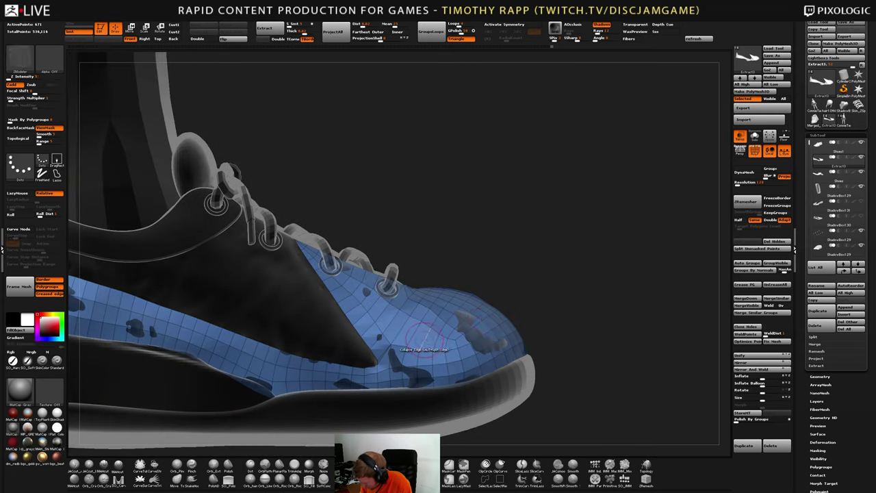
{"action": "key", "text": "space"}
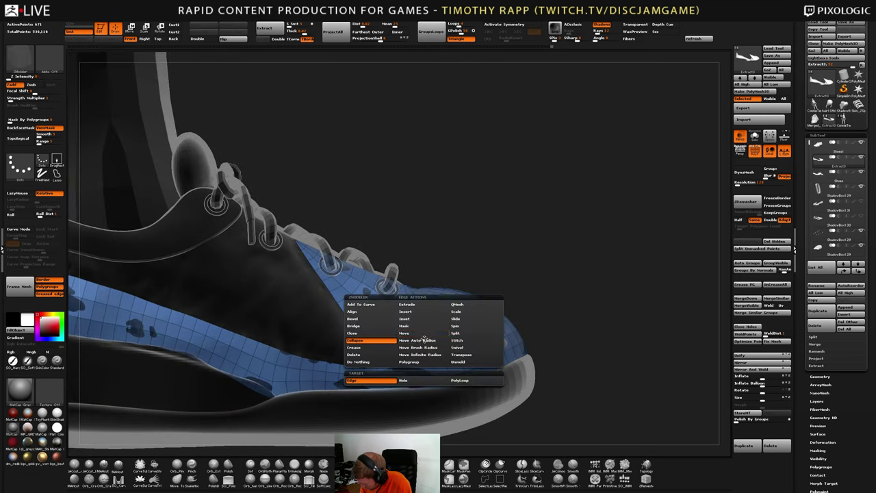
{"action": "left_click", "coordinate": [403, 313]}
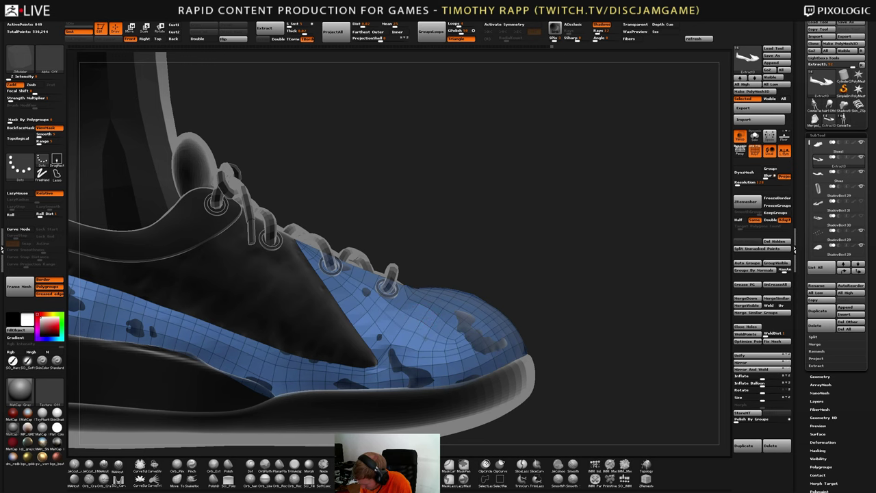
{"action": "right_click_drag", "start_coordinate": [418, 333], "coordinate": [418, 309]}
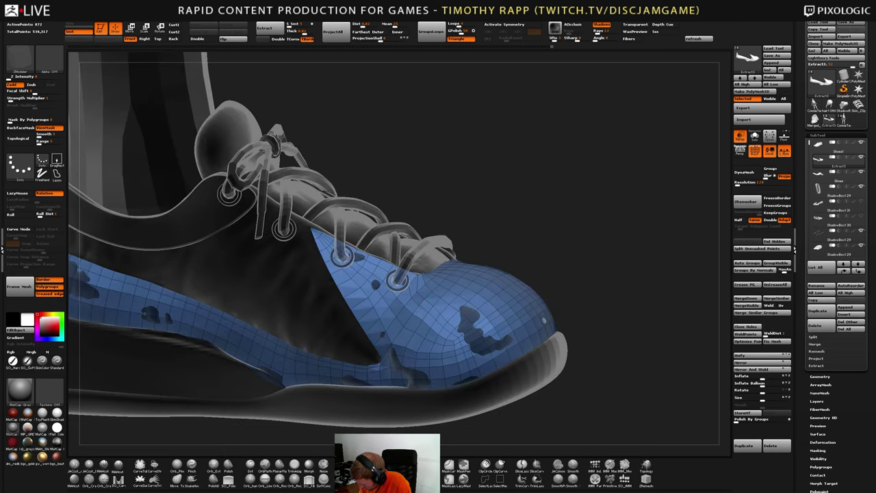
Insert an edge loop with ZModeler on the shoe's opposite side, where the toe cap meets the side strip
{"action": "right_click_drag", "start_coordinate": [477, 333], "coordinate": [537, 355]}
{"action": "key", "text": "b"}
{"action": "key", "text": "m"}
{"action": "key", "text": "v"}
{"action": "mouse_move", "coordinate": [549, 329]}
{"action": "right_mouse_down", "text": "ctrl"}
{"action": "mouse_move", "coordinate": [503, 282]}
{"action": "mouse_move", "coordinate": [571, 314]}
{"action": "mouse_move", "coordinate": [562, 308]}
{"action": "right_mouse_up", "text": "ctrl"}
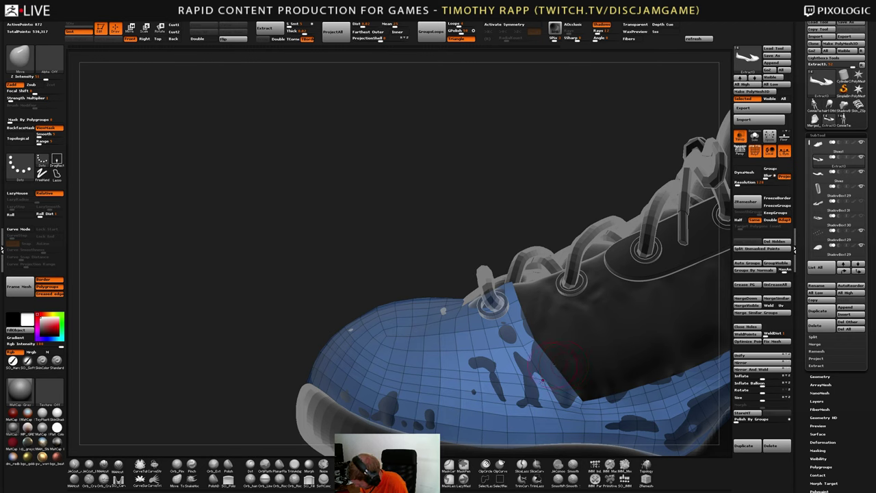
{"action": "key", "text": "b"}
{"action": "key", "text": "z"}
{"action": "key", "text": "m"}
{"action": "left_click", "coordinate": [517, 373]}
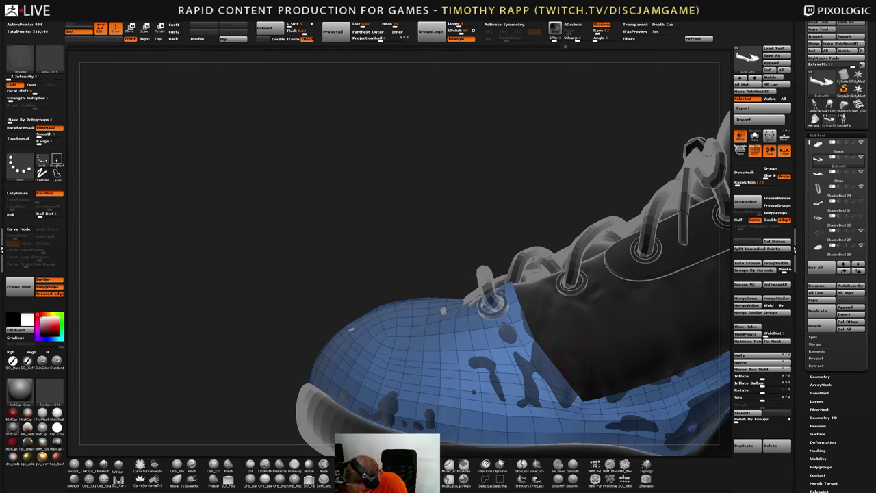
Remesh the overlay with its inserted edge loops using ZRemesher at the same polygon count
{"action": "key", "text": "b"}
{"action": "key", "text": "m"}
{"action": "key", "text": "v"}
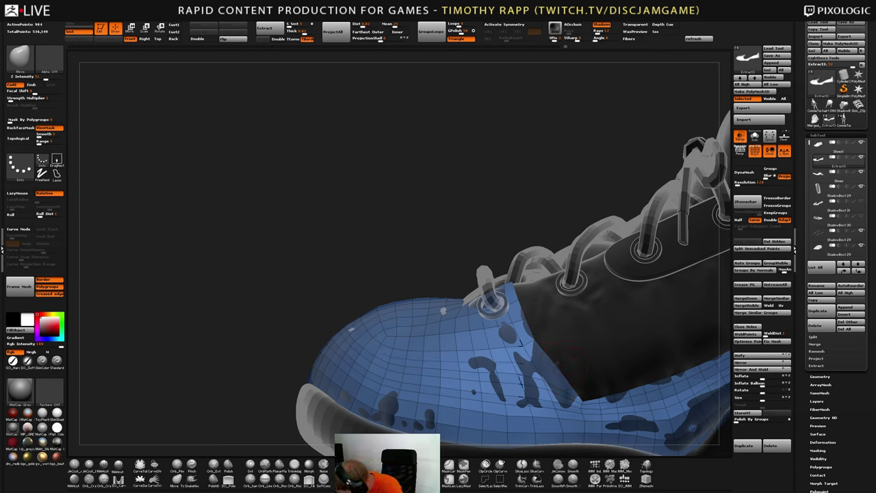
{"action": "right_click_drag", "start_coordinate": [591, 376], "coordinate": [582, 345]}
{"action": "right_click_drag", "start_coordinate": [582, 345], "coordinate": [678, 363]}
{"action": "right_click_drag", "start_coordinate": [547, 353], "coordinate": [527, 397], "text": "ctrl"}
{"action": "right_click_drag", "start_coordinate": [527, 396], "coordinate": [542, 369], "text": "ctrl"}
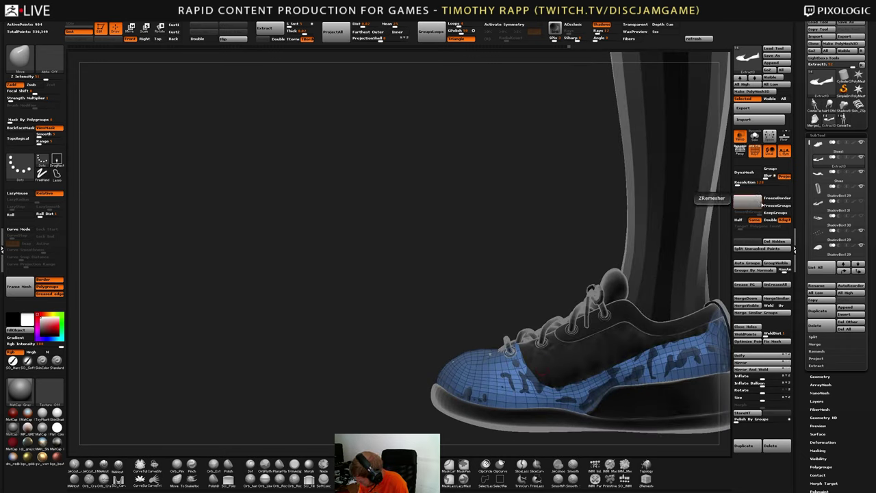
{"action": "left_click", "coordinate": [747, 201]}
{"action": "right_click_drag", "start_coordinate": [383, 342], "coordinate": [463, 383]}
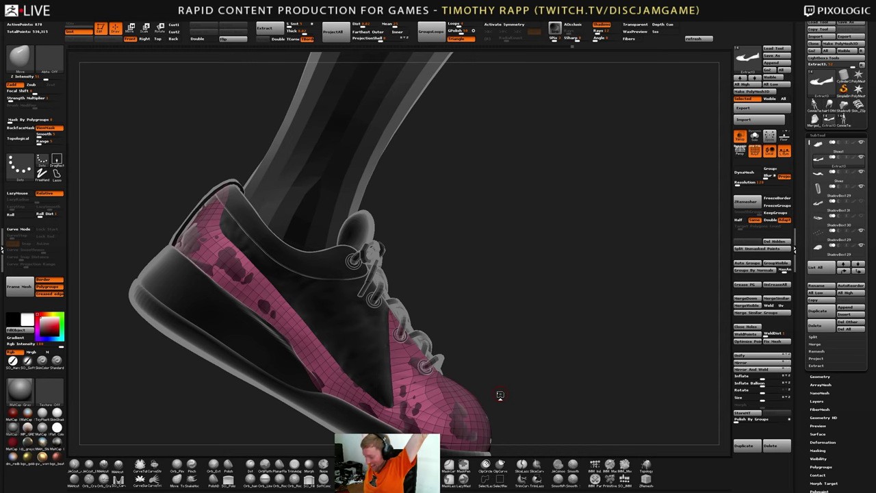
Change the brush size and adjust the overlay's fit around the heel with the Move brush
{"action": "left_click_drag", "start_coordinate": [500, 395], "coordinate": [582, 282]}
{"action": "right_click_drag", "start_coordinate": [234, 277], "coordinate": [274, 279]}
{"action": "right_click_drag", "start_coordinate": [380, 382], "coordinate": [398, 368]}
{"action": "left_click_drag", "start_coordinate": [397, 367], "coordinate": [380, 368]}
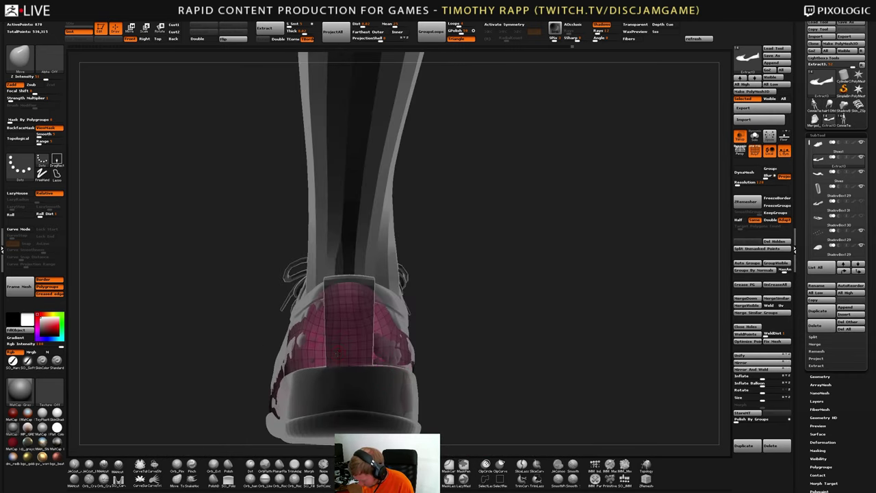
{"action": "right_click_drag", "start_coordinate": [337, 353], "coordinate": [304, 338]}
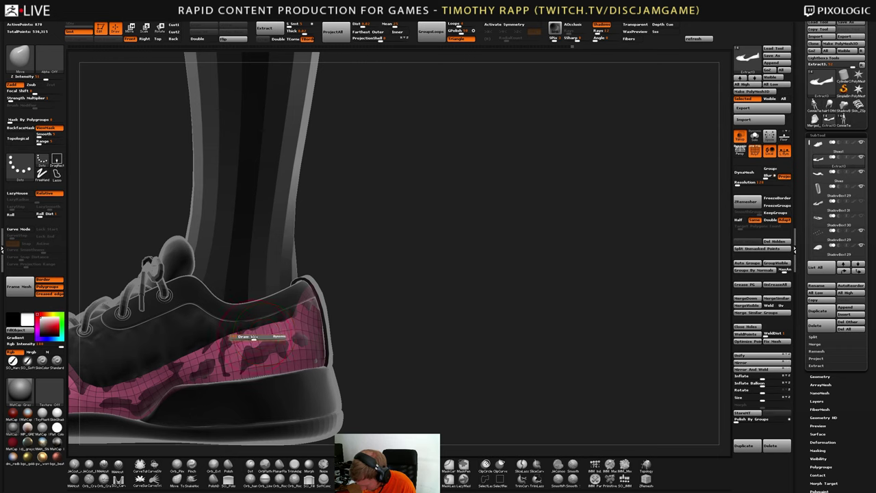
{"action": "right_click_drag", "start_coordinate": [240, 336], "coordinate": [200, 350]}
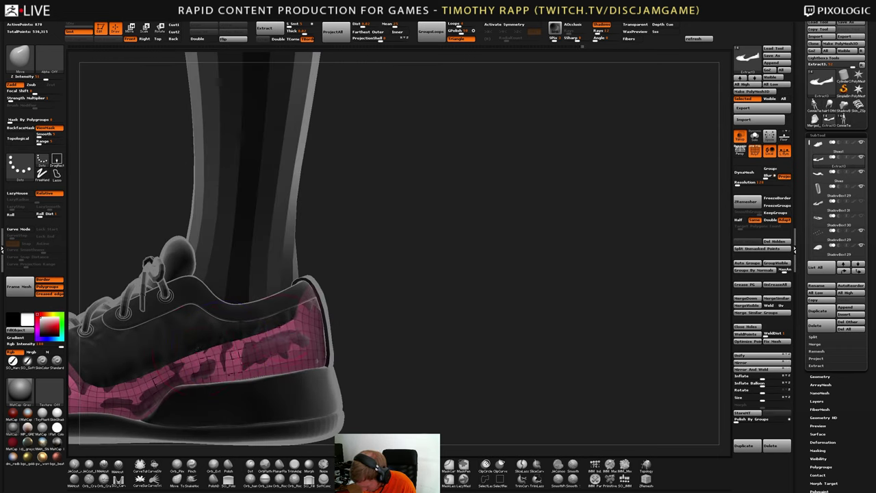
{"action": "right_click_drag", "start_coordinate": [247, 340], "coordinate": [223, 346], "text": "shift"}
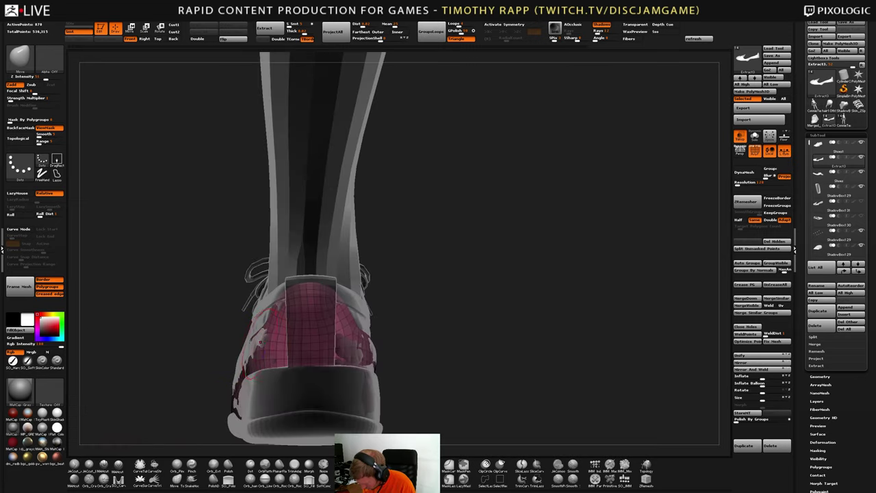
{"action": "mouse_move", "coordinate": [268, 330]}
{"action": "right_mouse_down"}
{"action": "mouse_move", "coordinate": [257, 330]}
{"action": "mouse_move", "coordinate": [266, 326]}
{"action": "right_mouse_up"}
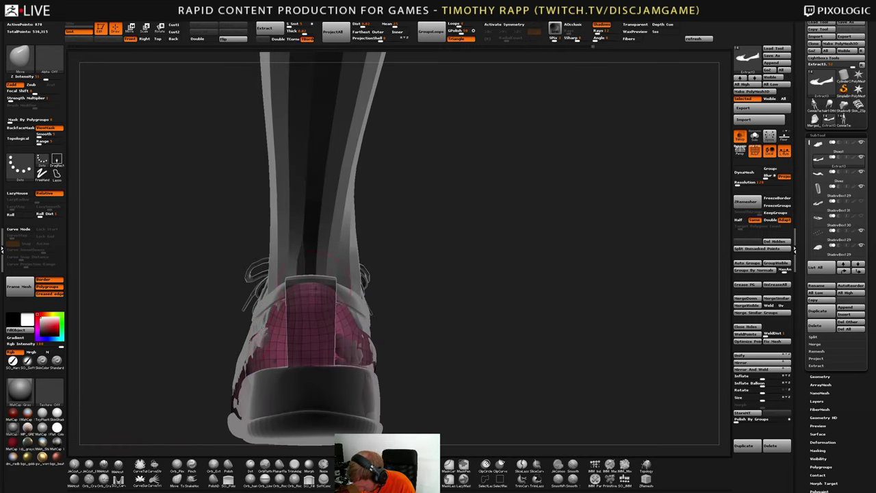
Adjust the overlay around the lowest eyelet and the adjoining toe cap with the Move brush
{"action": "right_click_drag", "start_coordinate": [322, 295], "coordinate": [448, 339], "text": "shift"}
{"action": "mouse_move", "coordinate": [271, 344]}
{"action": "right_mouse_down"}
{"action": "mouse_move", "coordinate": [349, 354]}
{"action": "mouse_move", "coordinate": [333, 360]}
{"action": "mouse_move", "coordinate": [357, 380]}
{"action": "mouse_move", "coordinate": [329, 360]}
{"action": "mouse_move", "coordinate": [291, 397]}
{"action": "mouse_move", "coordinate": [312, 397]}
{"action": "right_mouse_up"}
{"action": "key", "text": "2"}
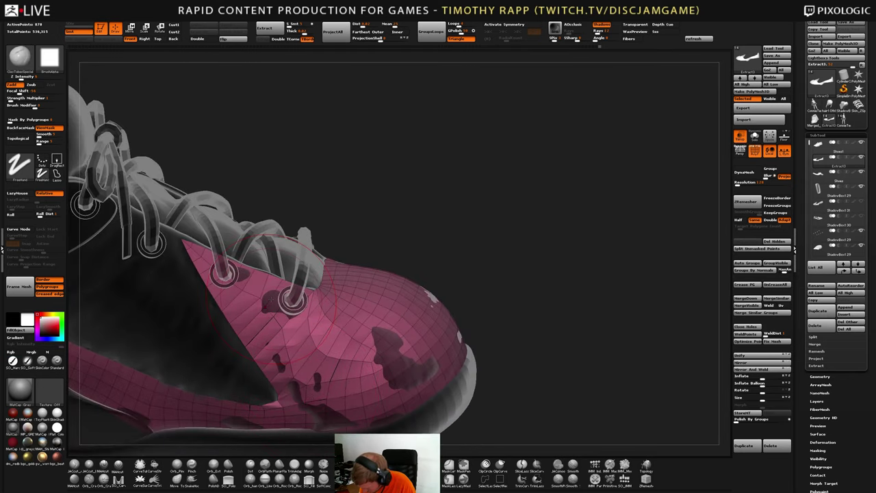
{"action": "right_click_drag", "start_coordinate": [271, 299], "coordinate": [278, 320]}
{"action": "key", "text": "1"}
{"action": "left_click_drag", "start_coordinate": [277, 320], "coordinate": [283, 329]}
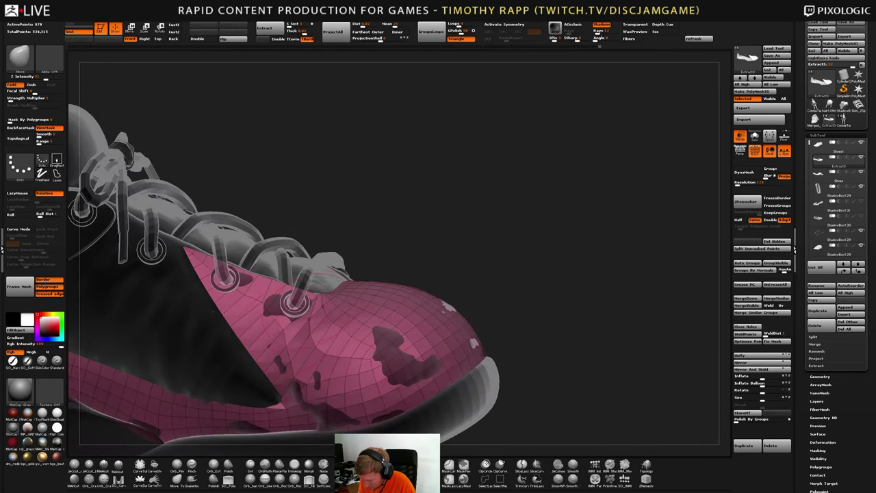
{"action": "right_click_drag", "start_coordinate": [388, 298], "coordinate": [368, 282], "text": "alt"}
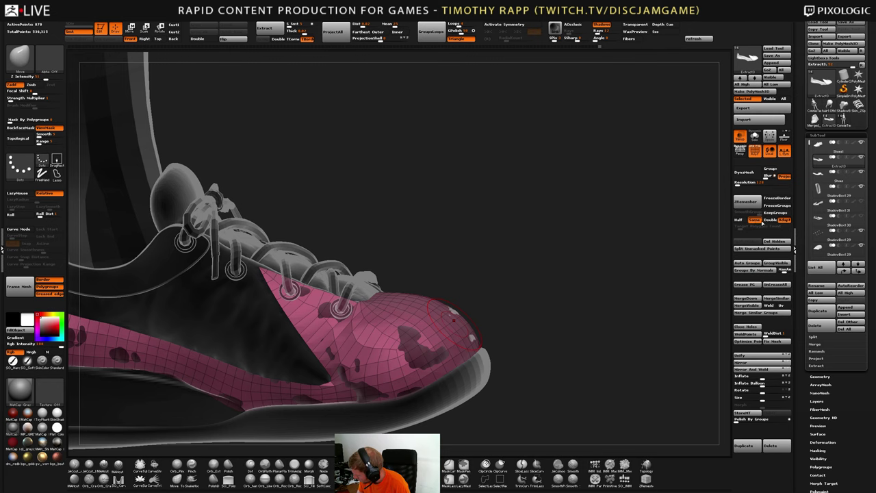
{"action": "right_click_drag", "start_coordinate": [473, 334], "coordinate": [497, 309], "text": "ctrl"}
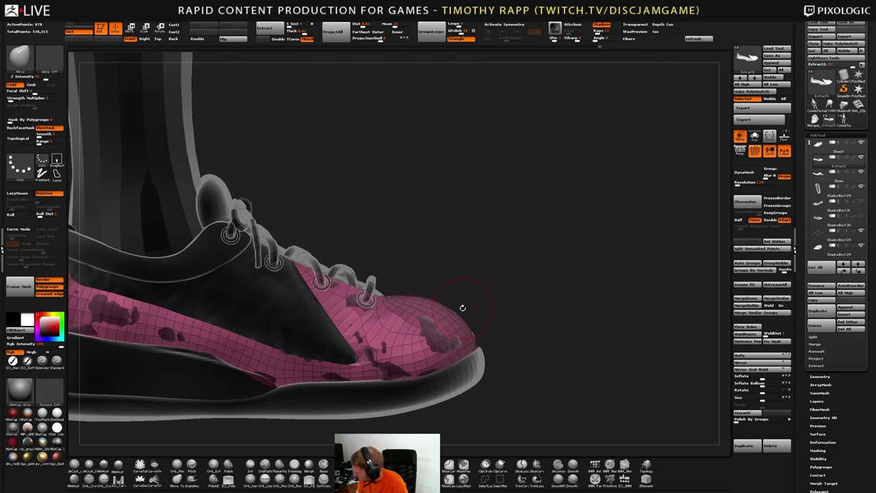
{"action": "key", "text": "shift+f"}
{"action": "key", "text": "shift+f"}
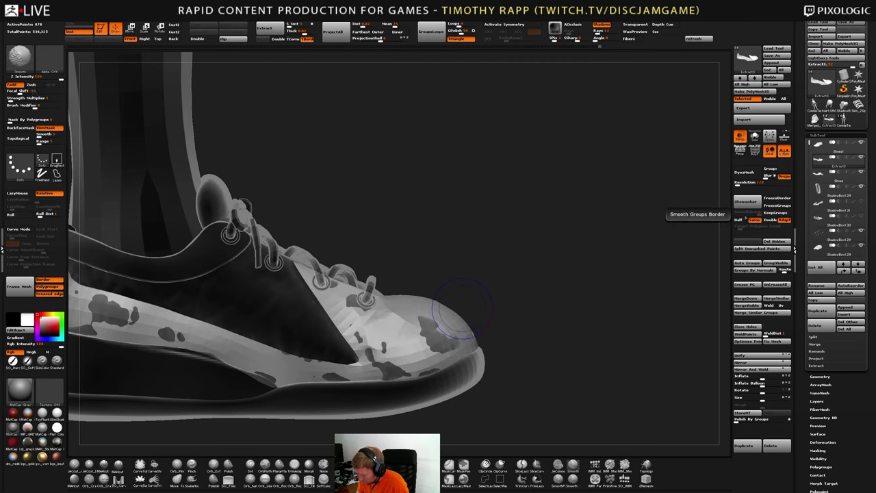
{"action": "key", "text": "ctrl+z"}
{"action": "key", "text": "ctrl+shift+z"}
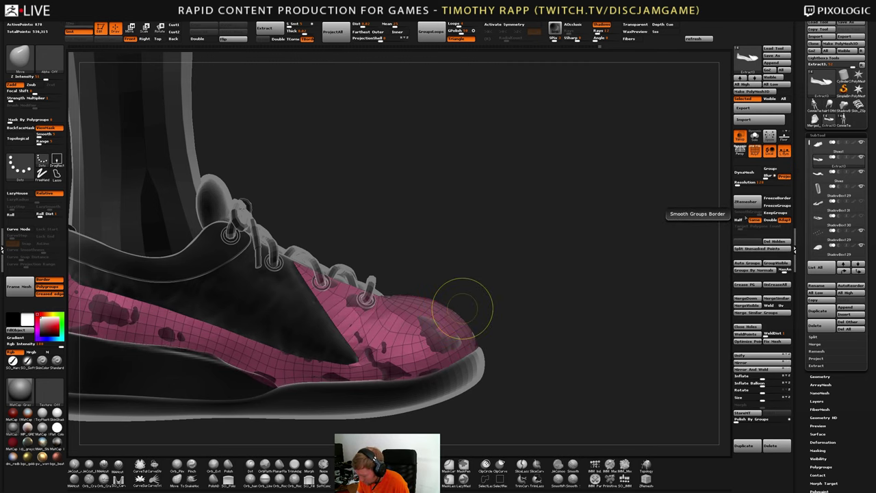
Set ZModeler's polygon action to QMesh with Polygroup All as its target
{"action": "key", "text": "b"}
{"action": "key", "text": "z"}
{"action": "key", "text": "m"}
{"action": "right_click_drag", "start_coordinate": [418, 338], "coordinate": [377, 397]}
{"action": "right_click_drag", "start_coordinate": [377, 344], "coordinate": [373, 345]}
{"action": "key", "text": "space"}
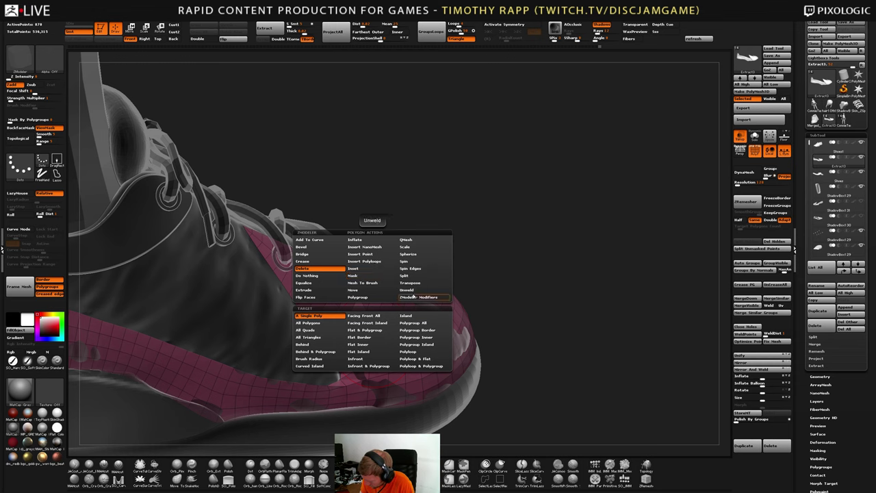
{"action": "left_click", "coordinate": [418, 241]}
{"action": "left_click", "coordinate": [424, 324]}
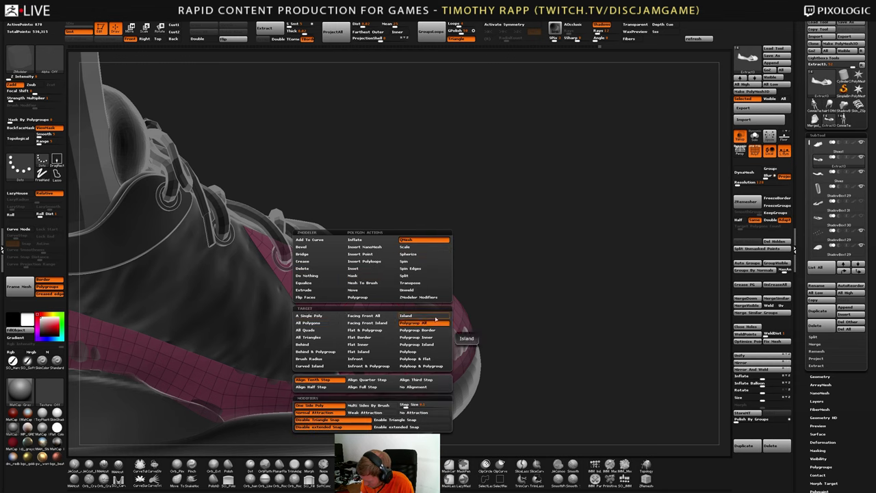
{"action": "left_click_drag", "start_coordinate": [367, 335], "coordinate": [383, 318]}
{"action": "right_click_drag", "start_coordinate": [383, 320], "coordinate": [363, 332]}
{"action": "key", "text": "ctrl+z"}
{"action": "left_click_drag", "start_coordinate": [372, 342], "coordinate": [373, 348]}
{"action": "key", "text": "ctrl+z"}
Thicken the whole overlay outward from the shoe's surface with ZModeler's QMesh action
{"action": "mouse_move", "coordinate": [373, 348]}
{"action": "right_mouse_down"}
{"action": "mouse_move", "coordinate": [338, 359]}
{"action": "mouse_move", "coordinate": [350, 370]}
{"action": "mouse_move", "coordinate": [335, 373]}
{"action": "mouse_move", "coordinate": [348, 378]}
{"action": "mouse_move", "coordinate": [340, 378]}
{"action": "mouse_move", "coordinate": [358, 378]}
{"action": "right_mouse_up"}
{"action": "key", "text": "b"}
{"action": "key", "text": "m"}
{"action": "key", "text": "v"}
{"action": "right_click_drag", "start_coordinate": [360, 340], "coordinate": [397, 327]}
{"action": "key", "text": "b"}
{"action": "key", "text": "z"}
{"action": "key", "text": "m"}
{"action": "left_click_drag", "start_coordinate": [391, 336], "coordinate": [402, 333]}
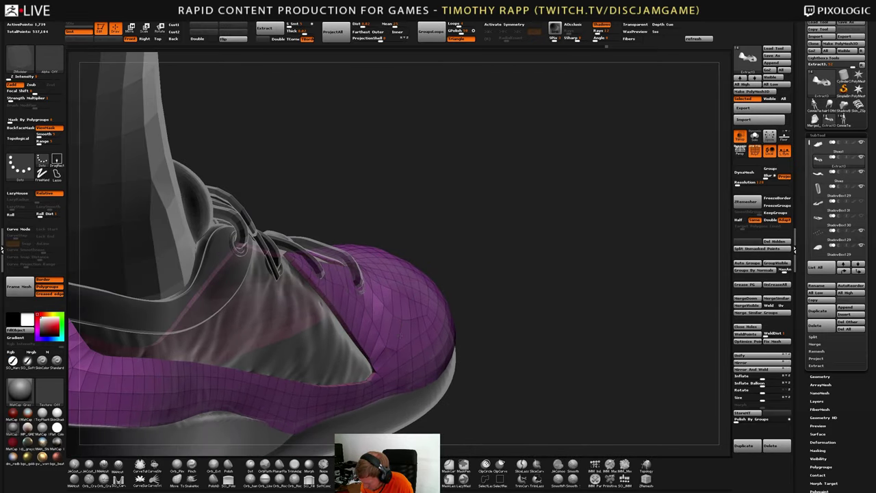
Crease the polygroup borders of the thickened overlay
{"action": "right_click_drag", "start_coordinate": [402, 335], "coordinate": [405, 320], "text": "ctrl"}
{"action": "right_click_drag", "start_coordinate": [405, 320], "coordinate": [539, 325]}
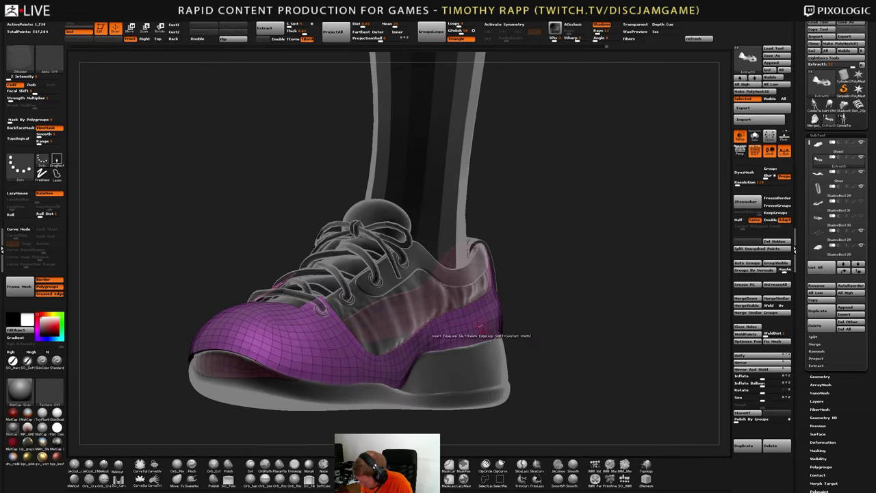
{"action": "right_click_drag", "start_coordinate": [438, 353], "coordinate": [445, 358]}
{"action": "key", "text": "shift+c"}
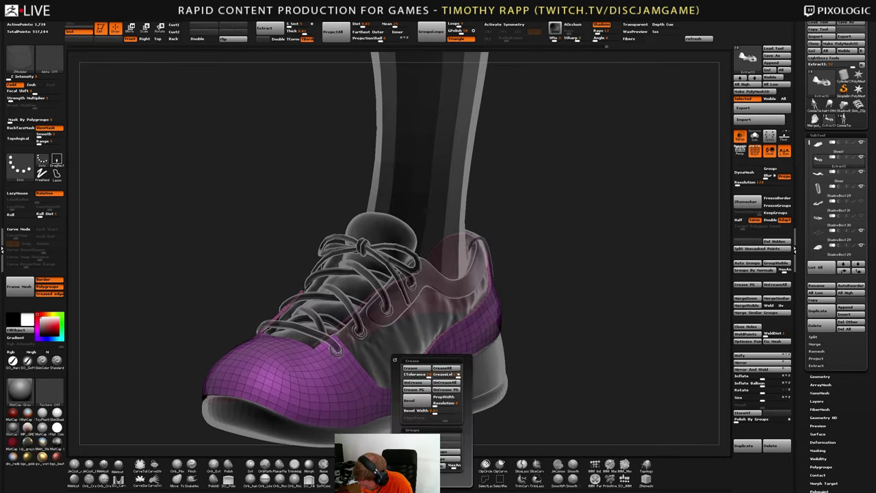
{"action": "left_click", "coordinate": [415, 390]}
Regroup the overlay's faces into separate polygroups for surface and rim with Groups By Normals
{"action": "key", "text": "space"}
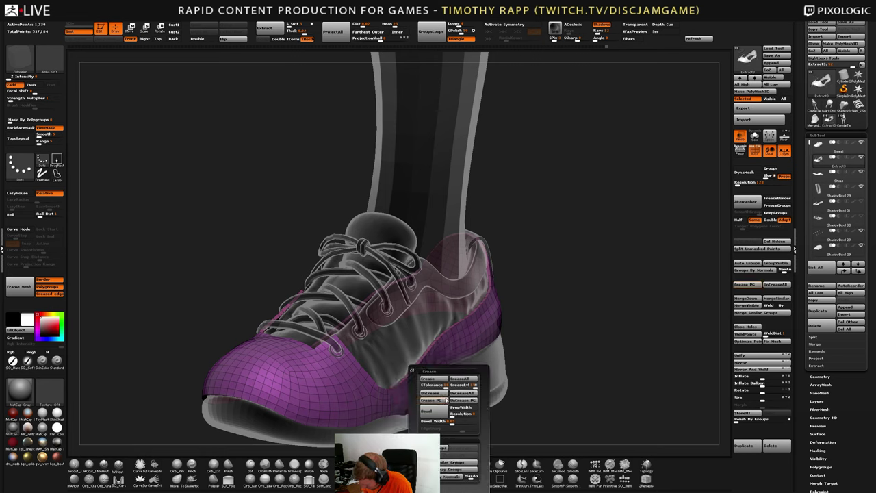
{"action": "left_click", "coordinate": [463, 478]}
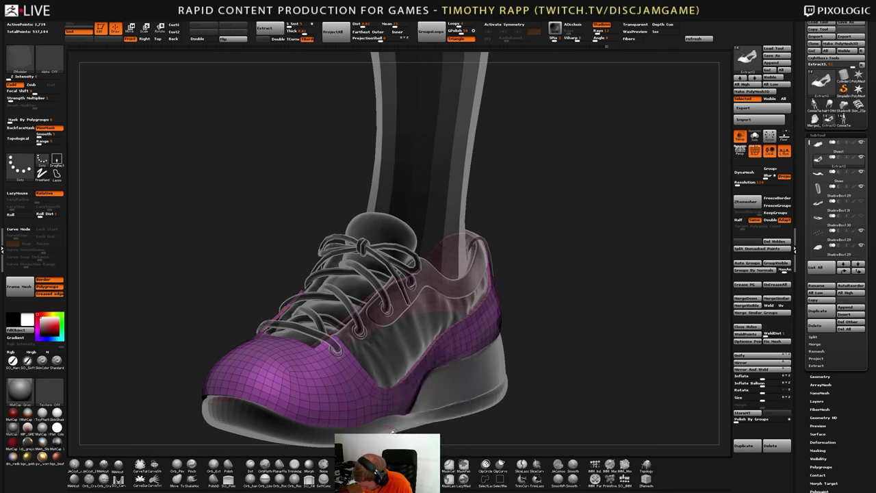
{"action": "mouse_move", "coordinate": [384, 413]}
{"action": "right_mouse_down"}
{"action": "mouse_move", "coordinate": [381, 403]}
{"action": "mouse_move", "coordinate": [376, 438]}
{"action": "mouse_move", "coordinate": [375, 422]}
{"action": "right_mouse_up"}
{"action": "key", "text": "space"}
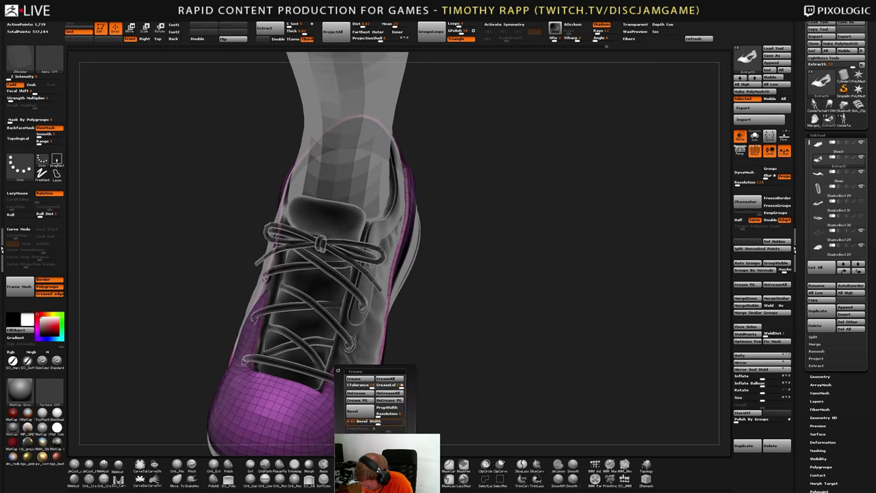
{"action": "left_click", "coordinate": [377, 471]}
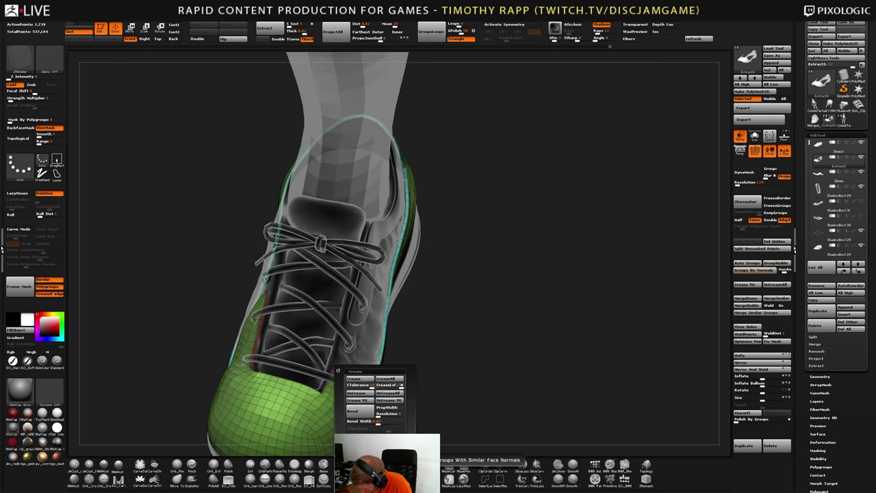
Crease the borders of the overlay's new normal-based polygroups with Crease PG
{"action": "right_click_drag", "start_coordinate": [380, 414], "coordinate": [363, 396]}
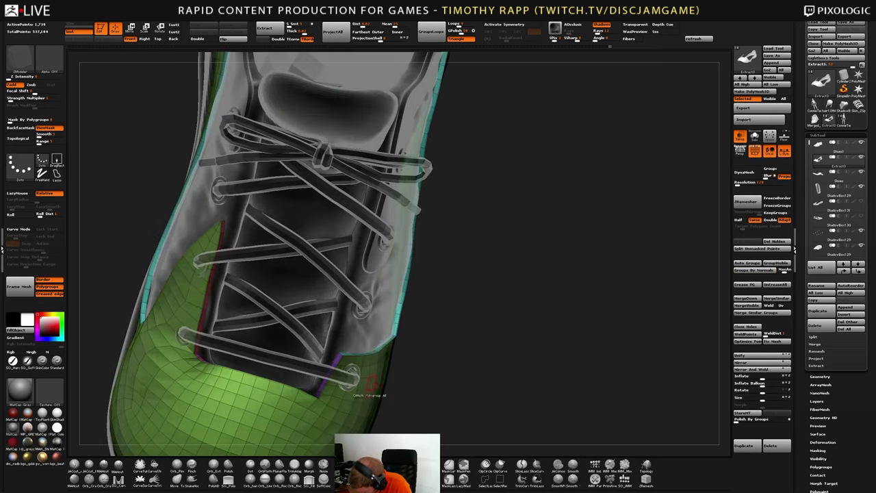
{"action": "key", "text": "shift+space"}
{"action": "left_click", "coordinate": [353, 402]}
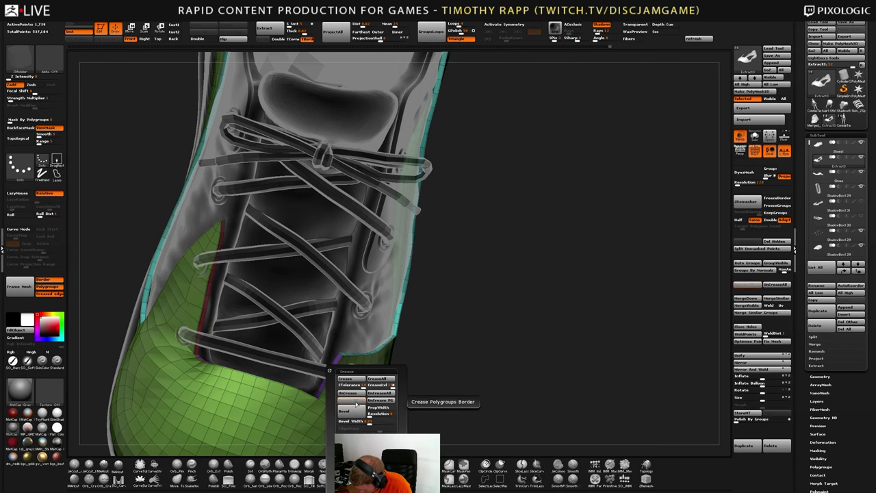
Examine the creased overlay around the toe cap and lowest eyelet with the polyframe hidden
{"action": "key", "text": "shift+f"}
{"action": "right_click_drag", "start_coordinate": [416, 379], "coordinate": [490, 375]}
{"action": "right_click_drag", "start_coordinate": [329, 371], "coordinate": [385, 371]}
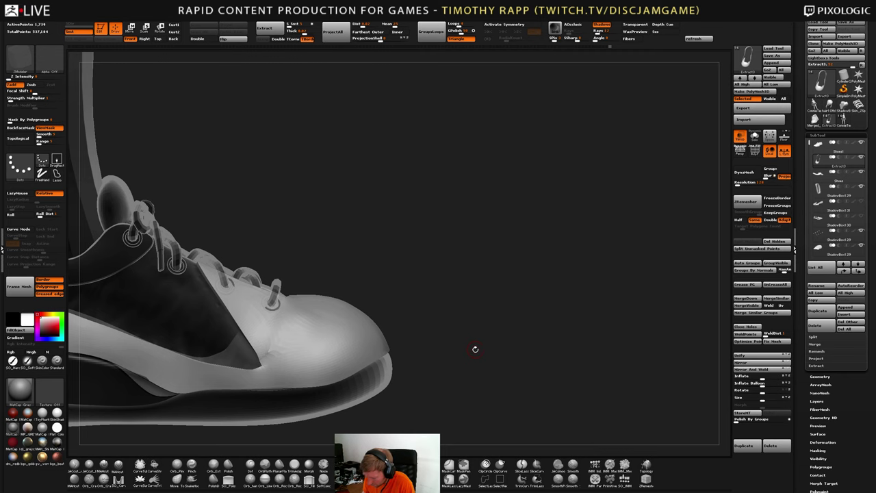
{"action": "key", "text": "shift+f"}
{"action": "right_click_drag", "start_coordinate": [287, 342], "coordinate": [319, 344], "text": "ctrl"}
{"action": "key", "text": "shift+f"}
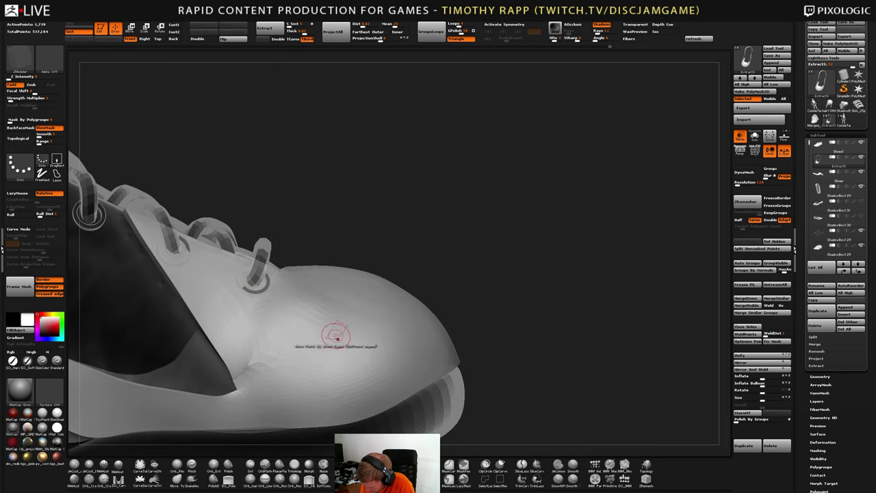
{"action": "right_click_drag", "start_coordinate": [510, 342], "coordinate": [494, 350]}
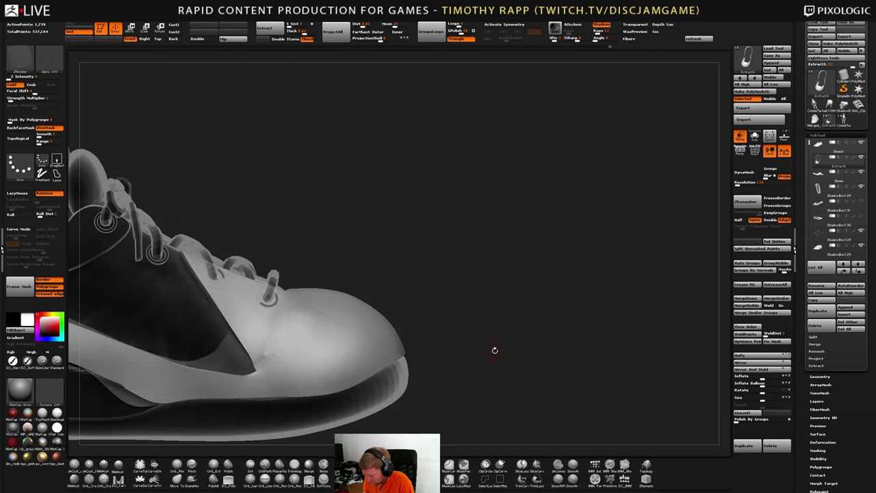
{"action": "key", "text": "shift+f"}
{"action": "right_click_drag", "start_coordinate": [435, 346], "coordinate": [463, 342]}
Collapse the tiny edge at the overlay's inner corner beside the toe cap with ZModeler's Collapse action
{"action": "key", "text": "shift+d"}
{"action": "right_click_drag", "start_coordinate": [360, 342], "coordinate": [407, 324], "text": "ctrl"}
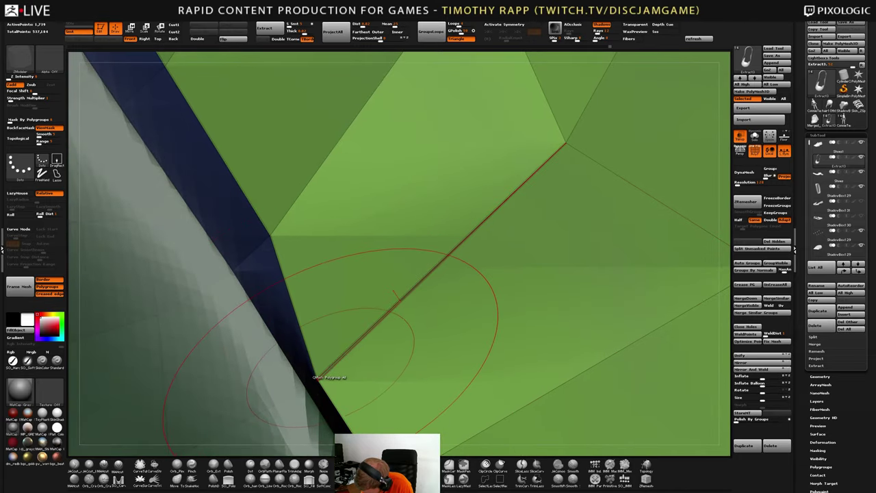
{"action": "right_click_drag", "start_coordinate": [314, 378], "coordinate": [329, 397], "text": "ctrl"}
{"action": "right_click_drag", "start_coordinate": [328, 397], "coordinate": [351, 395]}
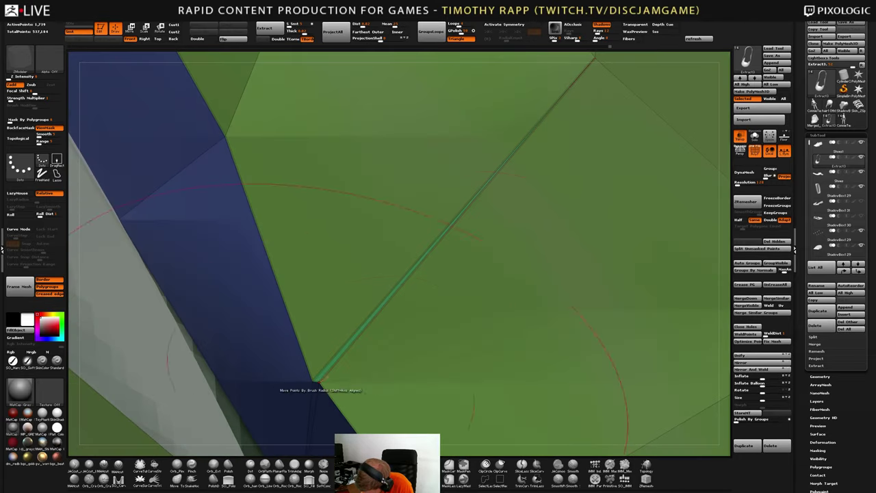
{"action": "key", "text": "space"}
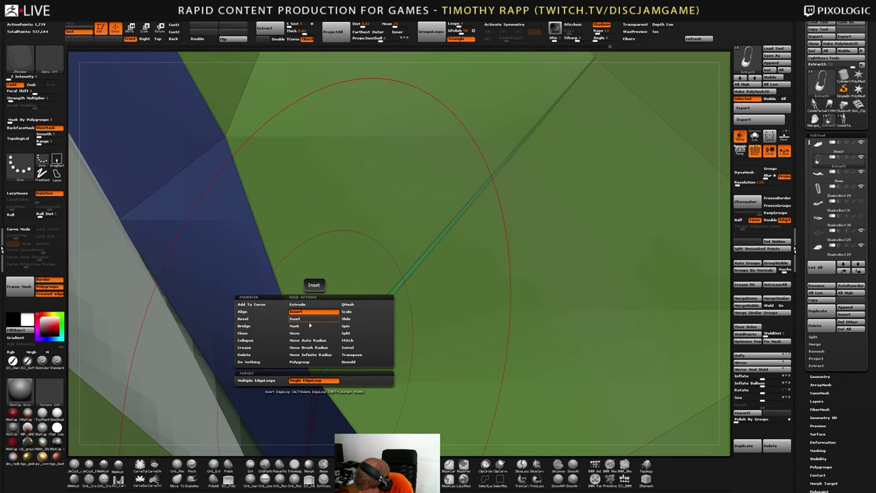
{"action": "left_click", "coordinate": [260, 340]}
{"action": "left_click", "coordinate": [317, 378]}
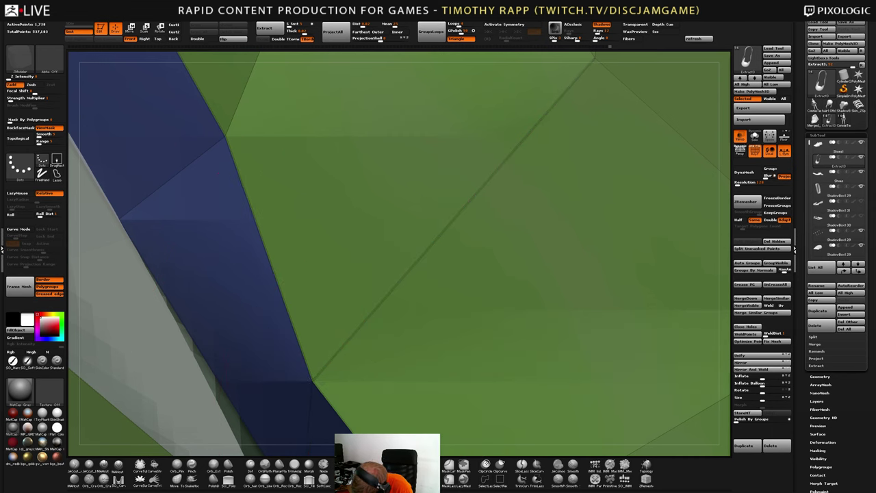
Switch ZModeler's edge action to Close with Concave Hole as its target
{"action": "right_click_drag", "start_coordinate": [504, 340], "coordinate": [586, 336], "text": "ctrl"}
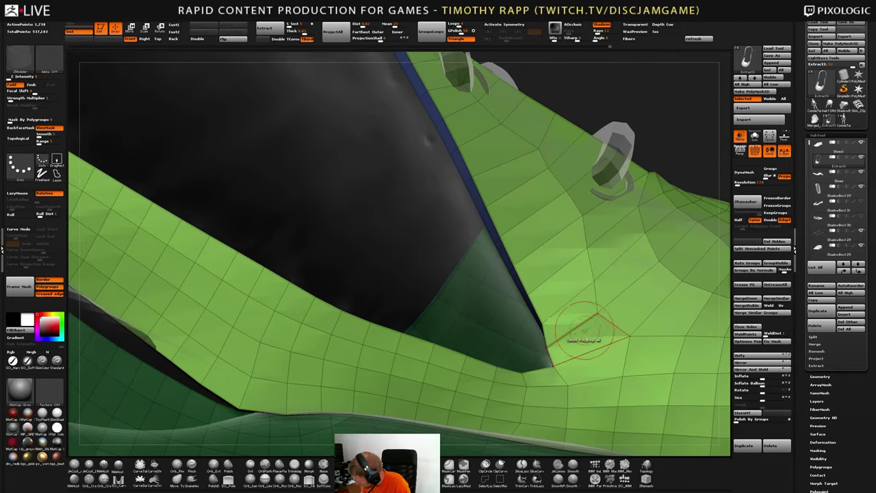
{"action": "key", "text": "space"}
{"action": "left_click", "coordinate": [559, 315]}
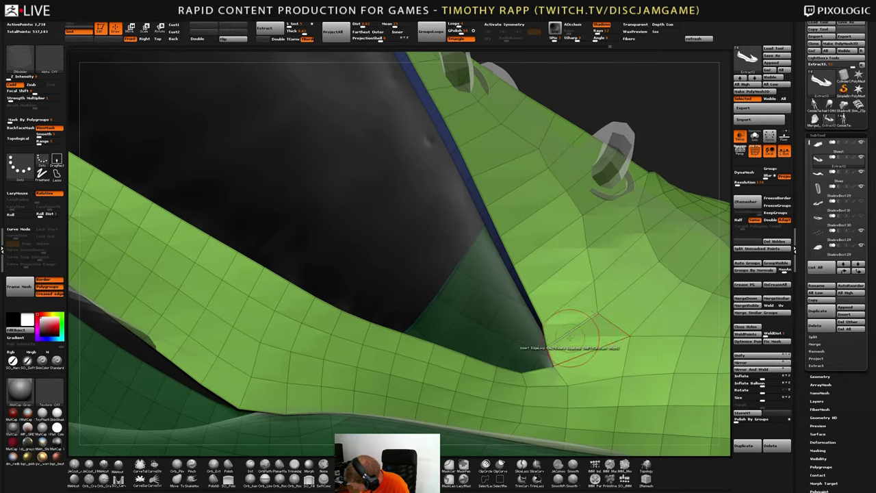
{"action": "key", "text": "space"}
{"action": "left_click", "coordinate": [515, 334]}
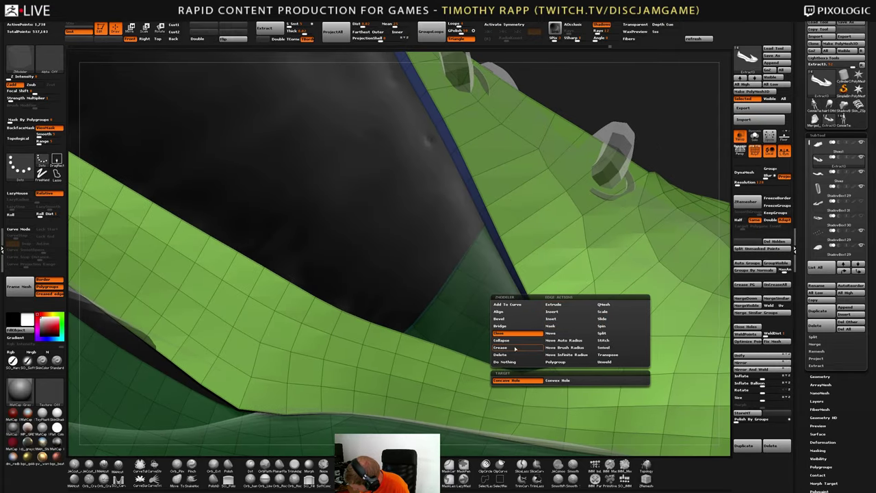
{"action": "right_click_drag", "start_coordinate": [645, 317], "coordinate": [556, 367], "text": "alt"}
Adjust the front rim of the toe cap with the Move brush
{"action": "key", "text": "shift+f"}
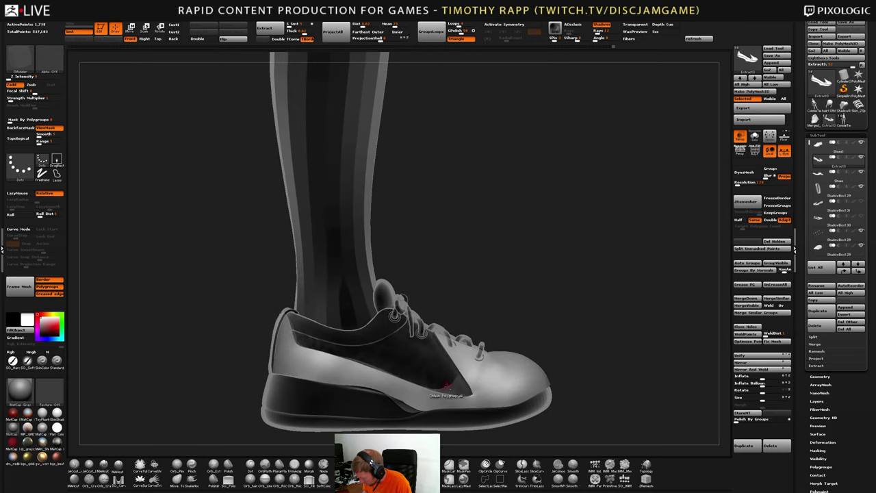
{"action": "mouse_move", "coordinate": [446, 386]}
{"action": "right_mouse_down", "text": "ctrl"}
{"action": "mouse_move", "coordinate": [530, 385]}
{"action": "mouse_move", "coordinate": [489, 365]}
{"action": "mouse_move", "coordinate": [552, 367]}
{"action": "mouse_move", "coordinate": [403, 394]}
{"action": "mouse_move", "coordinate": [342, 391]}
{"action": "right_mouse_up", "text": "ctrl"}
{"action": "right_click_drag", "start_coordinate": [603, 373], "coordinate": [548, 372], "text": "ctrl"}
{"action": "key", "text": "b"}
{"action": "key", "text": "m"}
{"action": "key", "text": "v"}
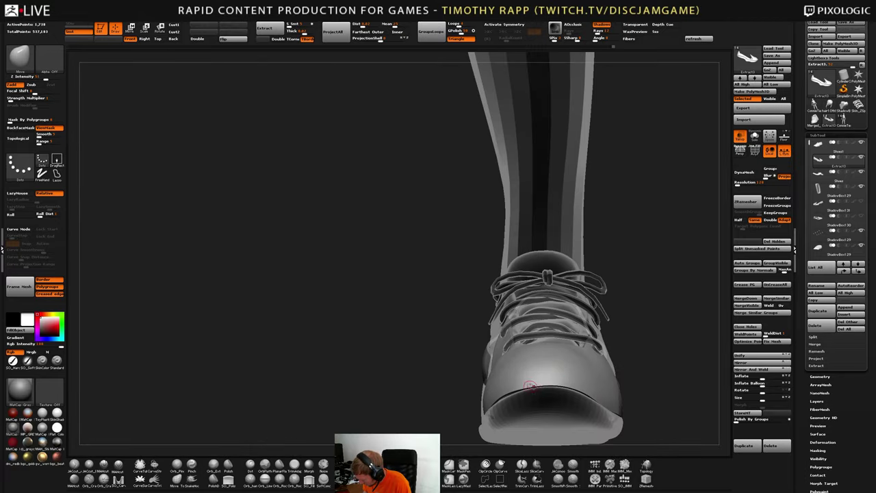
{"action": "left_click_drag", "start_coordinate": [547, 386], "coordinate": [532, 391]}
{"action": "right_click_drag", "start_coordinate": [472, 386], "coordinate": [555, 378]}
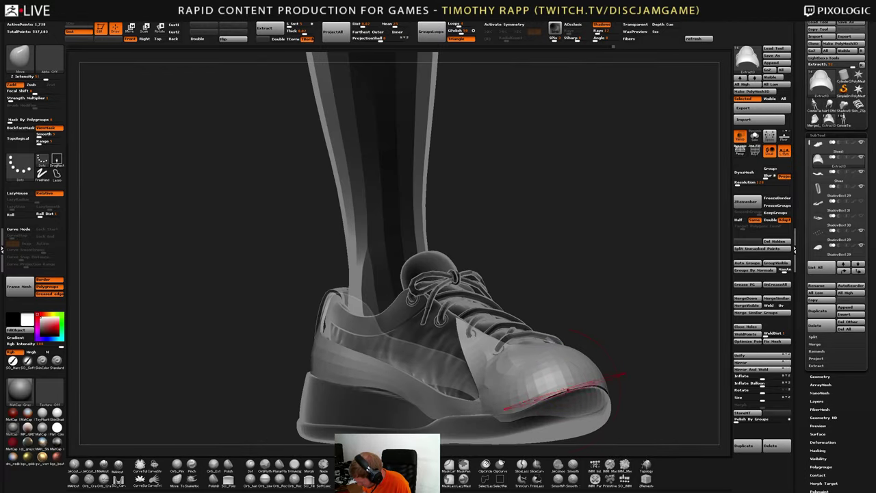
Polish the overlay slightly by groups and adjust its side near the toe with the Move brush
{"action": "mouse_move", "coordinate": [617, 385]}
{"action": "right_mouse_down"}
{"action": "mouse_move", "coordinate": [567, 385]}
{"action": "mouse_move", "coordinate": [624, 375]}
{"action": "mouse_move", "coordinate": [594, 389]}
{"action": "mouse_move", "coordinate": [548, 388]}
{"action": "mouse_move", "coordinate": [655, 380]}
{"action": "mouse_move", "coordinate": [578, 376]}
{"action": "mouse_move", "coordinate": [602, 383]}
{"action": "mouse_move", "coordinate": [568, 389]}
{"action": "mouse_move", "coordinate": [660, 404]}
{"action": "right_mouse_up"}
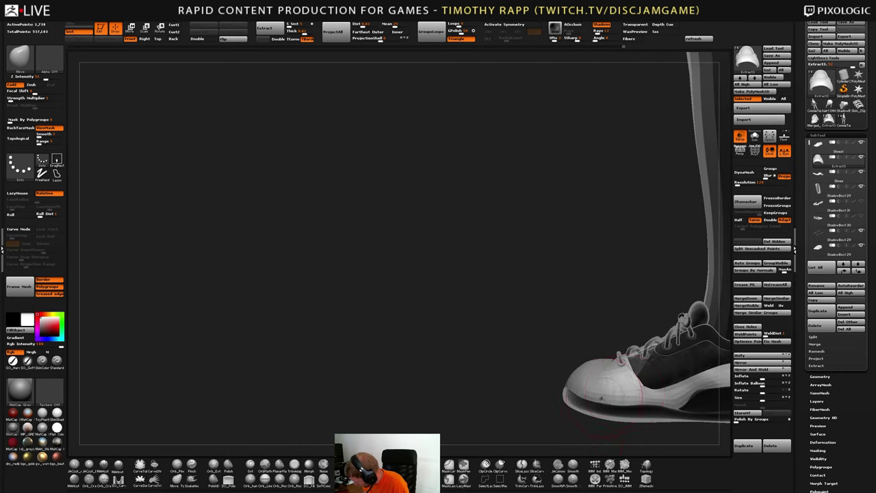
{"action": "mouse_move", "coordinate": [622, 357]}
{"action": "right_mouse_down"}
{"action": "mouse_move", "coordinate": [633, 359]}
{"action": "mouse_move", "coordinate": [583, 400]}
{"action": "mouse_move", "coordinate": [600, 403]}
{"action": "right_mouse_up"}
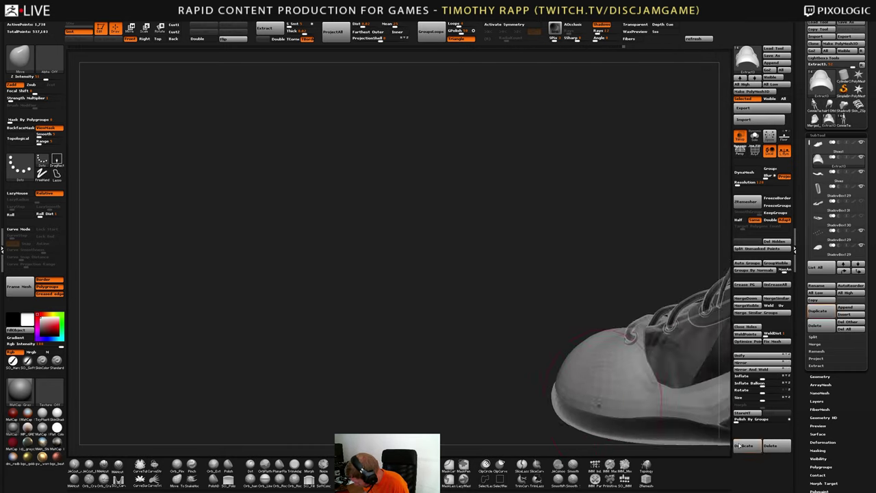
{"action": "left_click_drag", "start_coordinate": [737, 420], "coordinate": [742, 420]}
{"action": "mouse_move", "coordinate": [595, 400]}
{"action": "right_mouse_down"}
{"action": "mouse_move", "coordinate": [674, 398]}
{"action": "mouse_move", "coordinate": [606, 410]}
{"action": "right_mouse_up"}
{"action": "right_click_drag", "start_coordinate": [600, 411], "coordinate": [684, 307]}
{"action": "left_click_drag", "start_coordinate": [583, 413], "coordinate": [572, 403]}
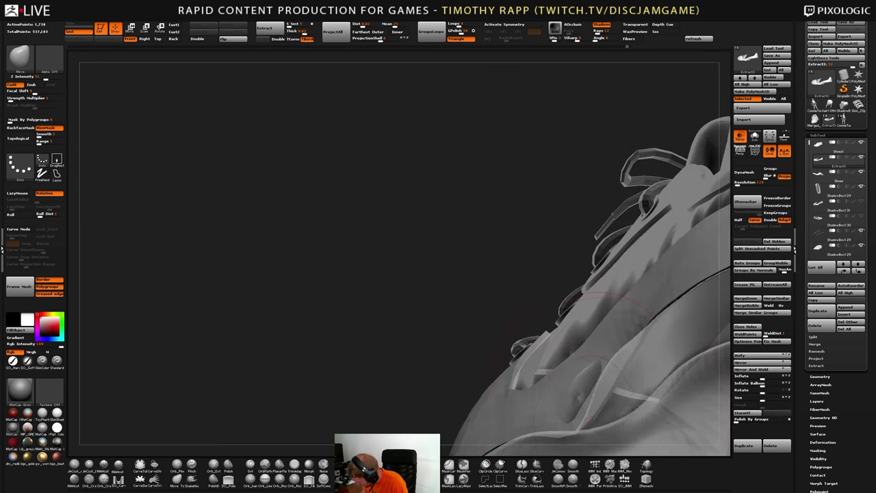
{"action": "mouse_move", "coordinate": [572, 402]}
{"action": "right_mouse_down"}
{"action": "mouse_move", "coordinate": [472, 405]}
{"action": "mouse_move", "coordinate": [547, 391]}
{"action": "mouse_move", "coordinate": [582, 373]}
{"action": "right_mouse_up"}
{"action": "left_click_drag", "start_coordinate": [577, 370], "coordinate": [581, 390]}
{"action": "mouse_move", "coordinate": [584, 396]}
{"action": "right_mouse_down", "text": "alt"}
{"action": "mouse_move", "coordinate": [566, 403]}
{"action": "mouse_move", "coordinate": [581, 373]}
{"action": "mouse_move", "coordinate": [667, 351]}
{"action": "mouse_move", "coordinate": [673, 362]}
{"action": "mouse_move", "coordinate": [585, 371]}
{"action": "mouse_move", "coordinate": [607, 366]}
{"action": "right_mouse_up", "text": "alt"}
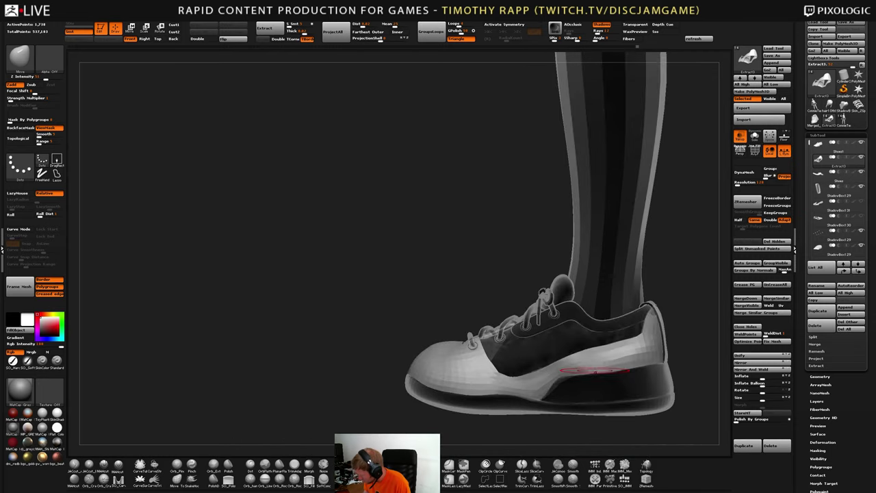
Subdivide the overlay twice and isolate its outer surface polygroup
{"action": "key", "text": "shift+f"}
{"action": "key", "text": "shift+f"}
{"action": "key", "text": "ctrl+d"}
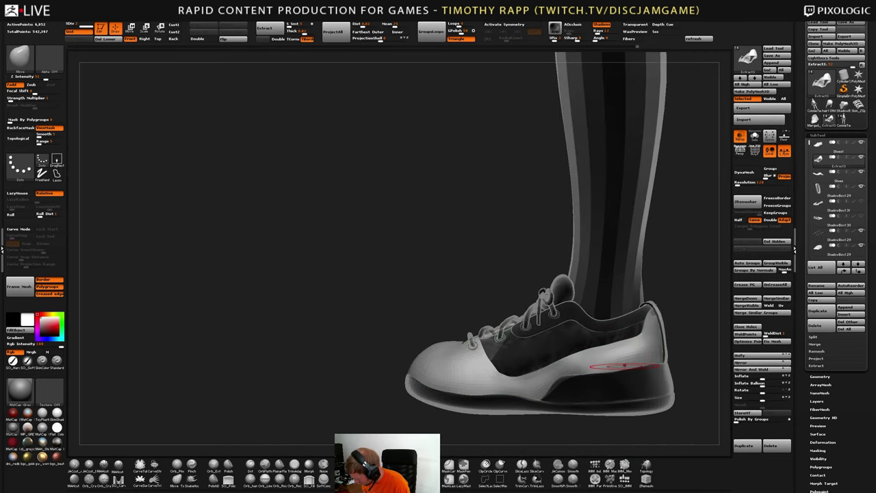
{"action": "key", "text": "ctrl+d"}
{"action": "right_click_drag", "start_coordinate": [592, 395], "coordinate": [509, 381]}
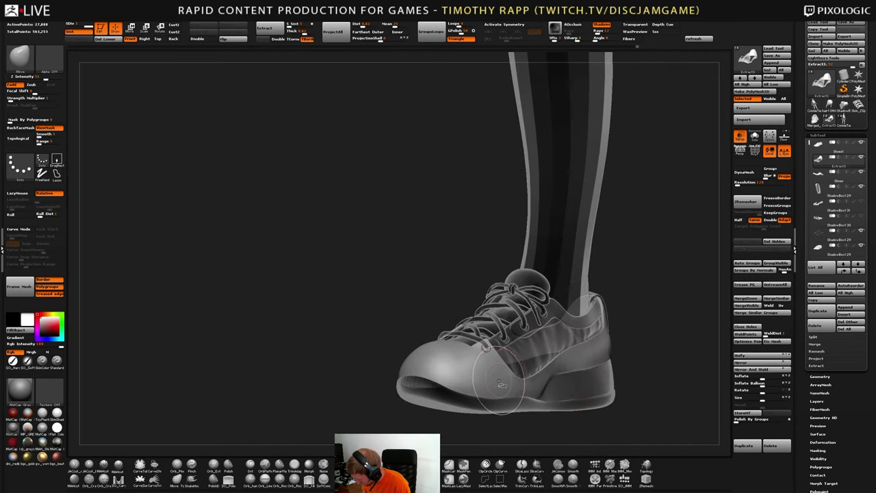
{"action": "left_click", "coordinate": [505, 383], "text": "ctrl+shift"}
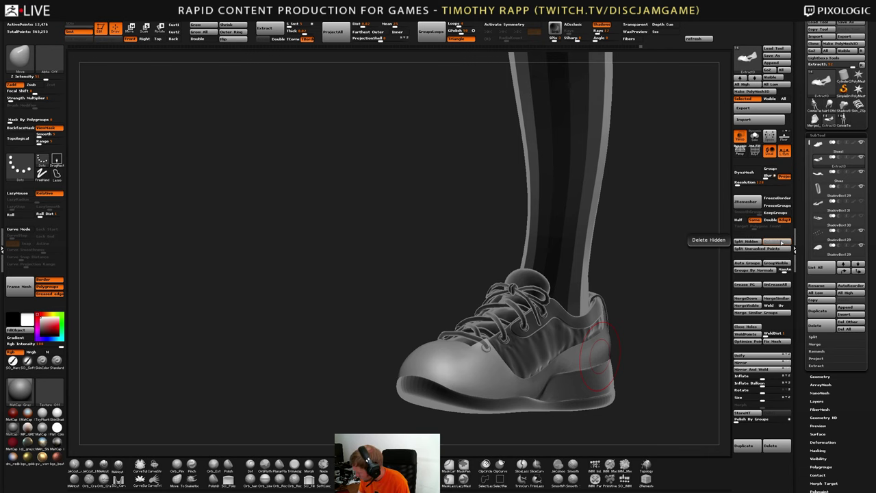
Delete the overlay's hidden geometry, leaving only the outer surface
{"action": "left_click", "coordinate": [776, 241]}
{"action": "mouse_move", "coordinate": [541, 405]}
{"action": "right_mouse_down", "text": "ctrl"}
{"action": "mouse_move", "coordinate": [479, 387]}
{"action": "mouse_move", "coordinate": [459, 391]}
{"action": "mouse_move", "coordinate": [503, 373]}
{"action": "mouse_move", "coordinate": [451, 366]}
{"action": "mouse_move", "coordinate": [351, 316]}
{"action": "mouse_move", "coordinate": [305, 336]}
{"action": "mouse_move", "coordinate": [298, 328]}
{"action": "mouse_move", "coordinate": [363, 359]}
{"action": "mouse_move", "coordinate": [390, 345]}
{"action": "mouse_move", "coordinate": [329, 373]}
{"action": "mouse_move", "coordinate": [362, 365]}
{"action": "mouse_move", "coordinate": [387, 342]}
{"action": "right_mouse_up", "text": "ctrl"}
{"action": "key", "text": "shift+f"}
{"action": "mouse_move", "coordinate": [386, 342]}
{"action": "right_mouse_down", "text": "ctrl"}
{"action": "mouse_move", "coordinate": [364, 367]}
{"action": "mouse_move", "coordinate": [377, 352]}
{"action": "mouse_move", "coordinate": [371, 361]}
{"action": "mouse_move", "coordinate": [381, 368]}
{"action": "right_mouse_up", "text": "ctrl"}
{"action": "right_click_drag", "start_coordinate": [253, 394], "coordinate": [295, 391], "text": "ctrl"}
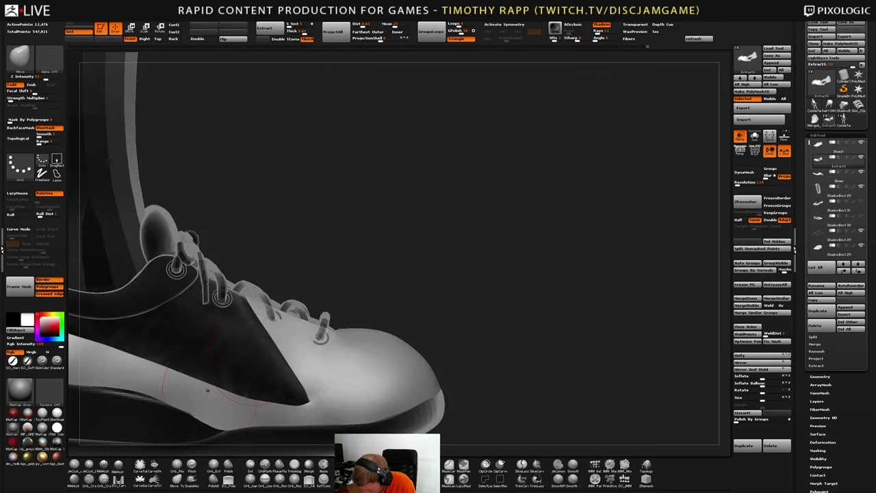
{"action": "right_click_drag", "start_coordinate": [198, 393], "coordinate": [398, 353], "text": "alt"}
{"action": "right_click_drag", "start_coordinate": [339, 347], "coordinate": [286, 355]}
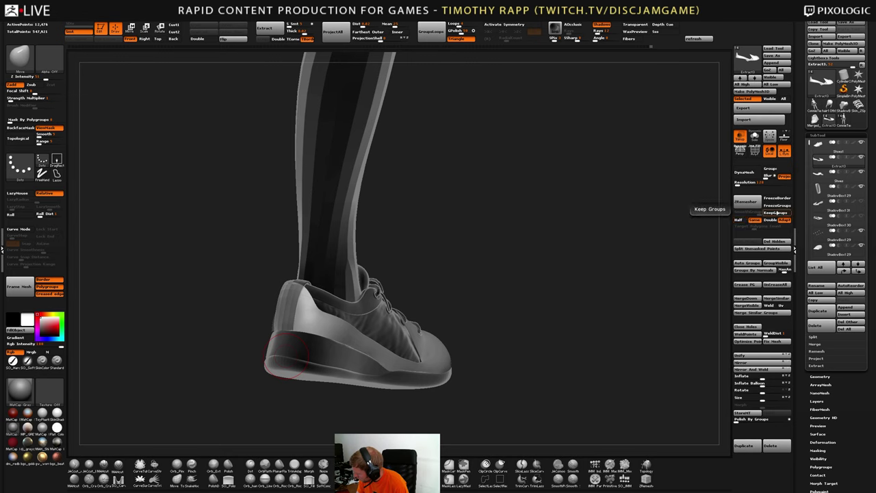
Remesh the overlay's outer surface with ZRemesher, with FreezeBorder enabled
{"action": "left_click", "coordinate": [780, 199]}
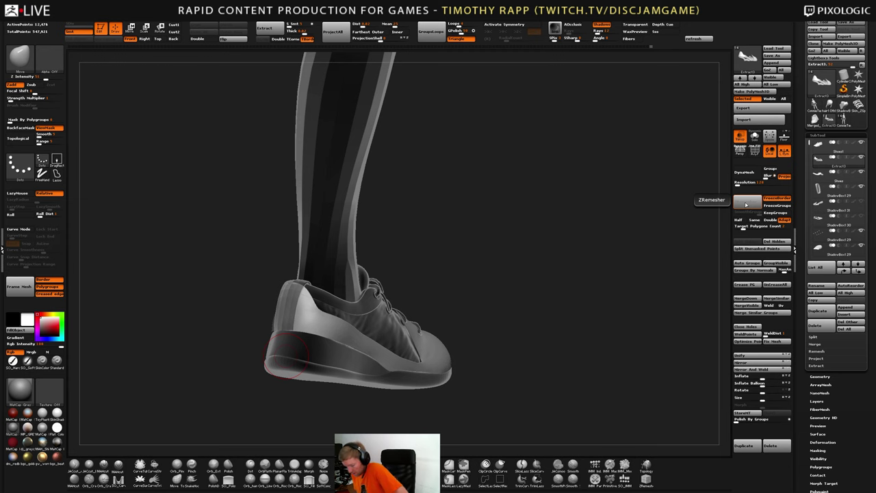
{"action": "left_click_drag", "start_coordinate": [459, 367], "coordinate": [411, 368]}
{"action": "left_click_drag", "start_coordinate": [472, 307], "coordinate": [483, 357], "text": "alt"}
{"action": "key", "text": "shift+f"}
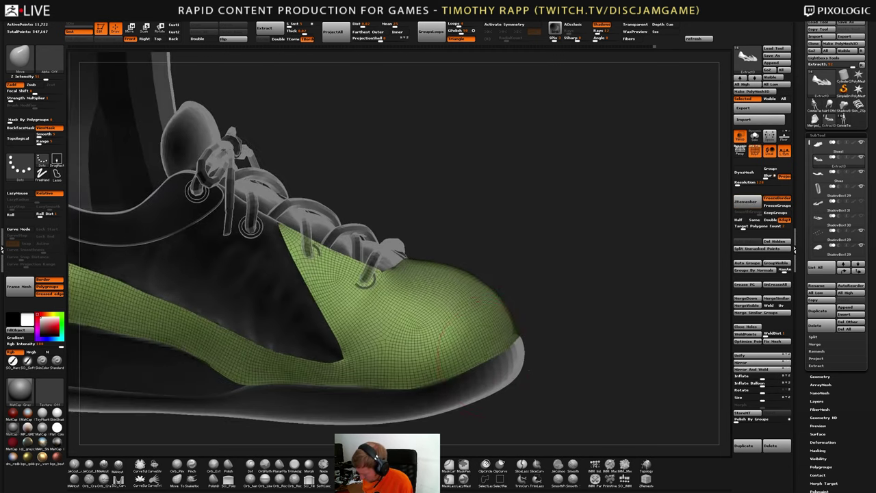
{"action": "mouse_move", "coordinate": [451, 355]}
{"action": "right_mouse_down", "text": "alt"}
{"action": "mouse_move", "coordinate": [538, 368]}
{"action": "mouse_move", "coordinate": [491, 365]}
{"action": "mouse_move", "coordinate": [510, 361]}
{"action": "right_mouse_up", "text": "alt"}
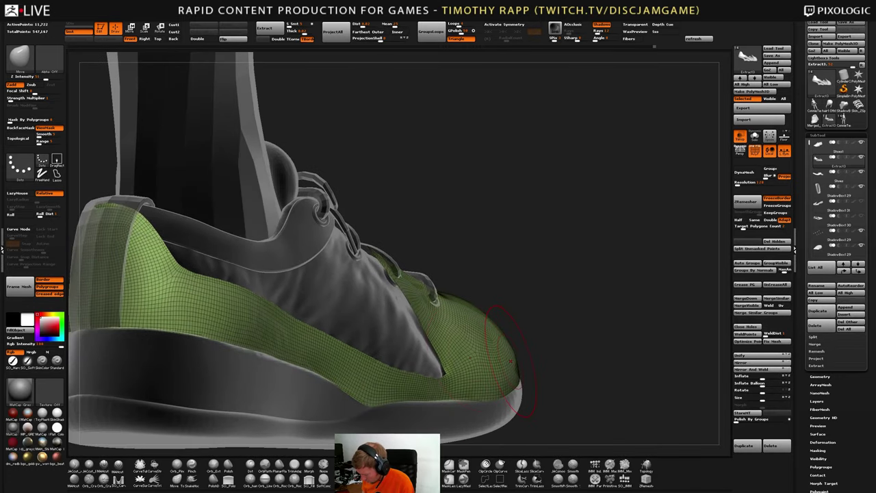
Undo the remesh and the deletion of the overlay's hidden geometry
{"action": "key", "text": "ctrl+z"}
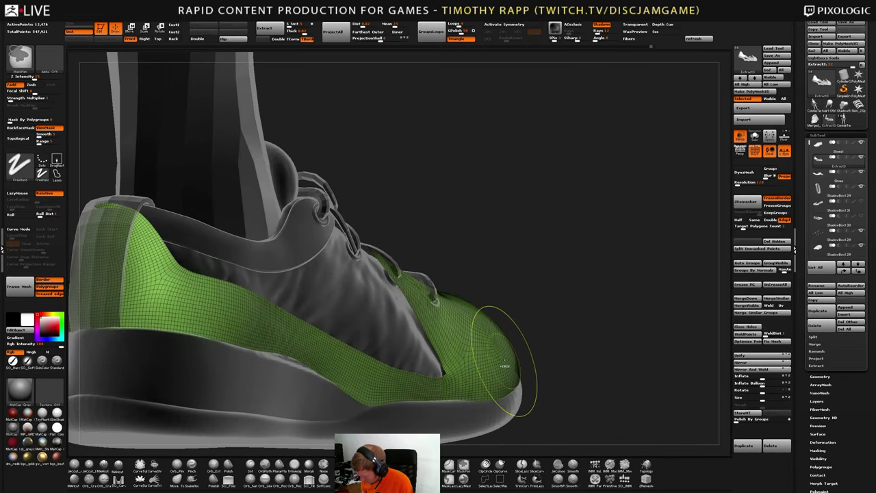
{"action": "key", "text": "ctrl+shift+z"}
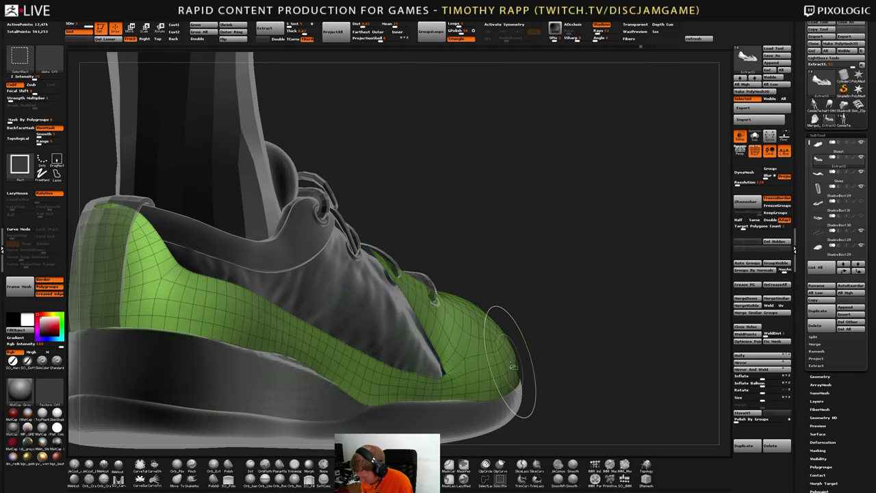
Restore the full overlay and nudge its side strip along the shoe with the Move brush
{"action": "key", "text": "ctrl+z"}
{"action": "mouse_move", "coordinate": [515, 366]}
{"action": "right_mouse_down"}
{"action": "mouse_move", "coordinate": [278, 353]}
{"action": "mouse_move", "coordinate": [395, 345]}
{"action": "right_mouse_up"}
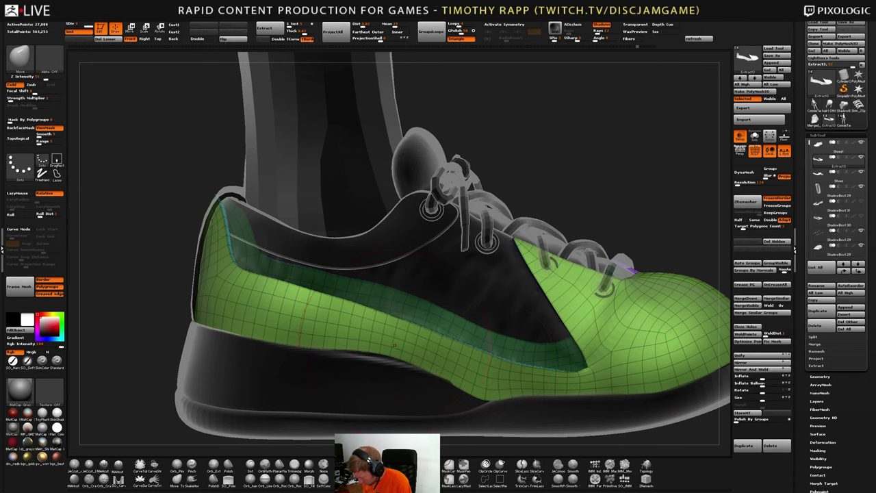
{"action": "left_click_drag", "start_coordinate": [382, 346], "coordinate": [377, 355]}
{"action": "right_click_drag", "start_coordinate": [383, 349], "coordinate": [353, 312]}
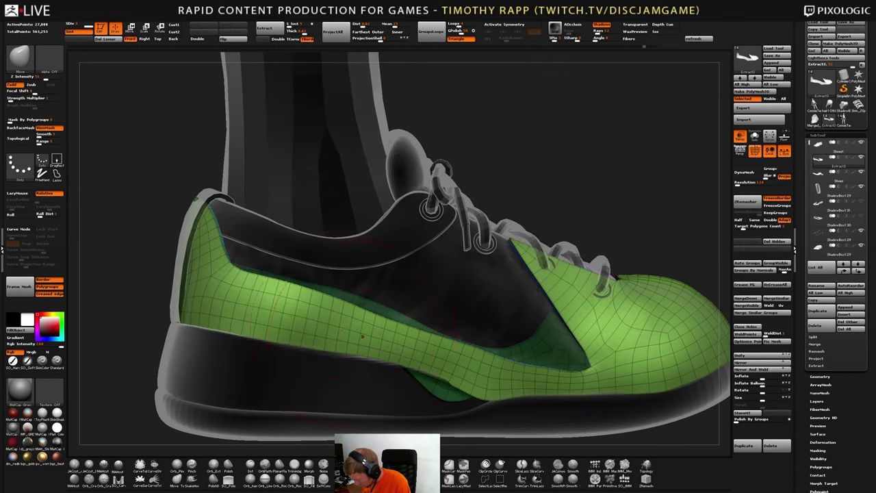
{"action": "left_click_drag", "start_coordinate": [329, 309], "coordinate": [327, 316]}
{"action": "right_click_drag", "start_coordinate": [325, 292], "coordinate": [303, 306]}
{"action": "left_click_drag", "start_coordinate": [302, 305], "coordinate": [300, 312]}
{"action": "right_click_drag", "start_coordinate": [355, 395], "coordinate": [363, 363]}
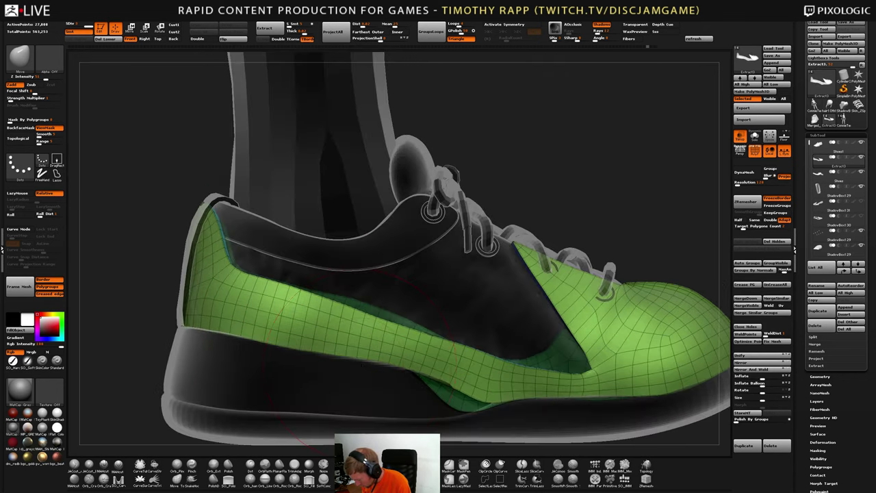
{"action": "right_click_drag", "start_coordinate": [421, 370], "coordinate": [460, 394]}
{"action": "right_click_drag", "start_coordinate": [467, 361], "coordinate": [516, 355]}
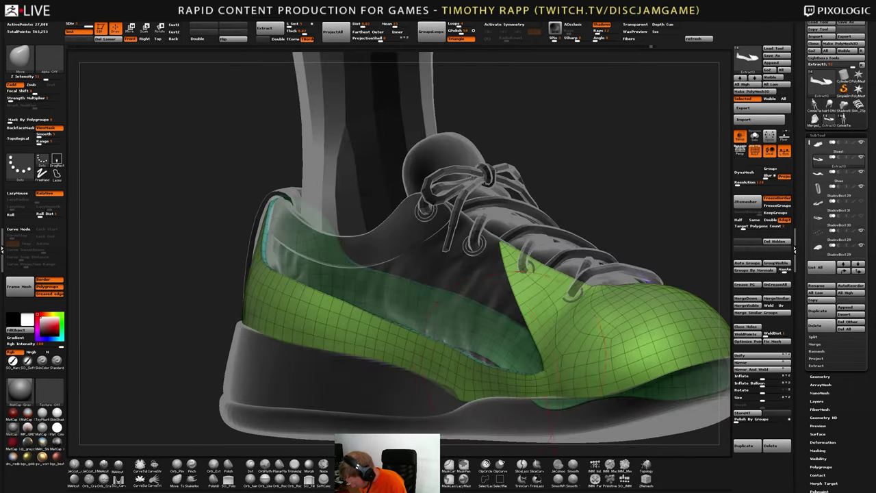
Isolate the overlay's inner surface polygroup and delete its lower subdivision levels
{"action": "key", "text": "s"}
{"action": "left_click", "coordinate": [474, 326], "text": "ctrl+shift"}
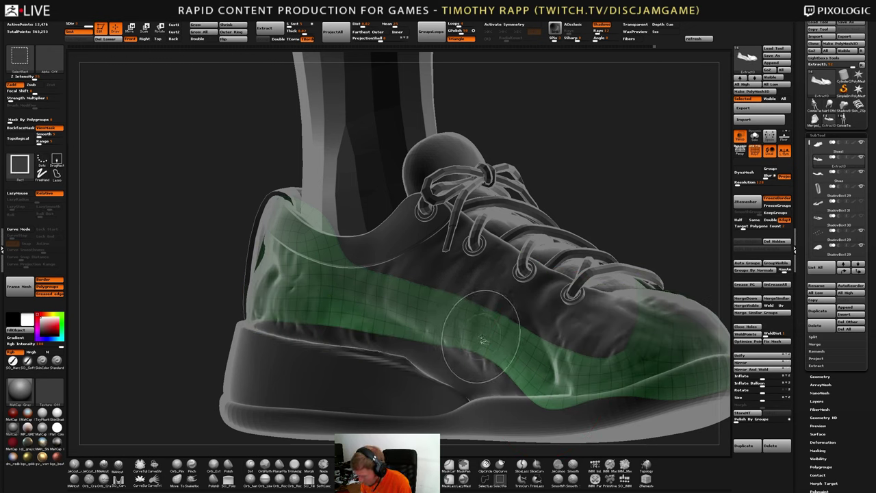
{"action": "left_click", "coordinate": [481, 336], "text": "ctrl+shift"}
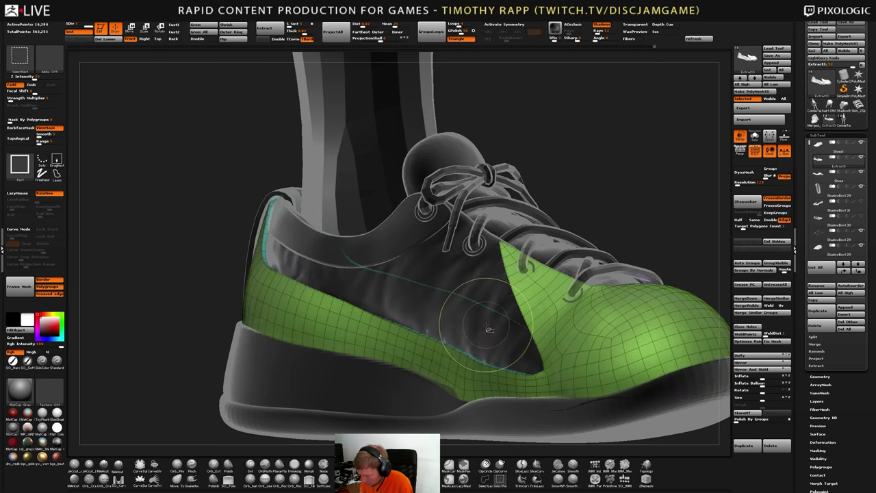
{"action": "key", "text": "ctrl+z"}
{"action": "left_click", "coordinate": [112, 41]}
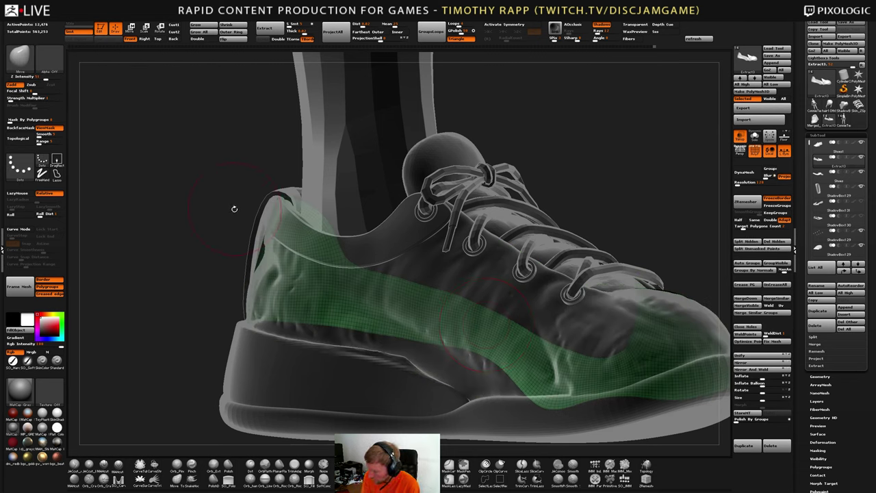
Delete the overlay's hidden geometry and flip the normals of the remaining surface
{"action": "left_click", "coordinate": [775, 241]}
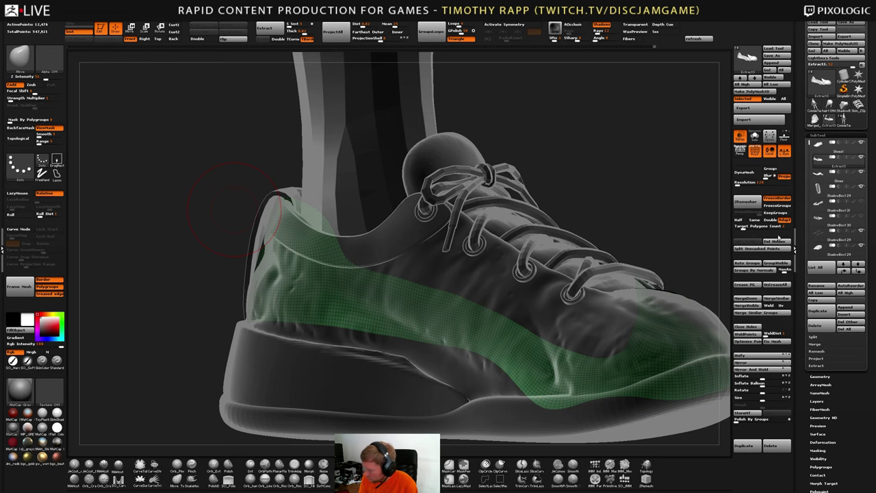
{"action": "left_click", "coordinate": [235, 42]}
{"action": "right_click_drag", "start_coordinate": [529, 359], "coordinate": [582, 362]}
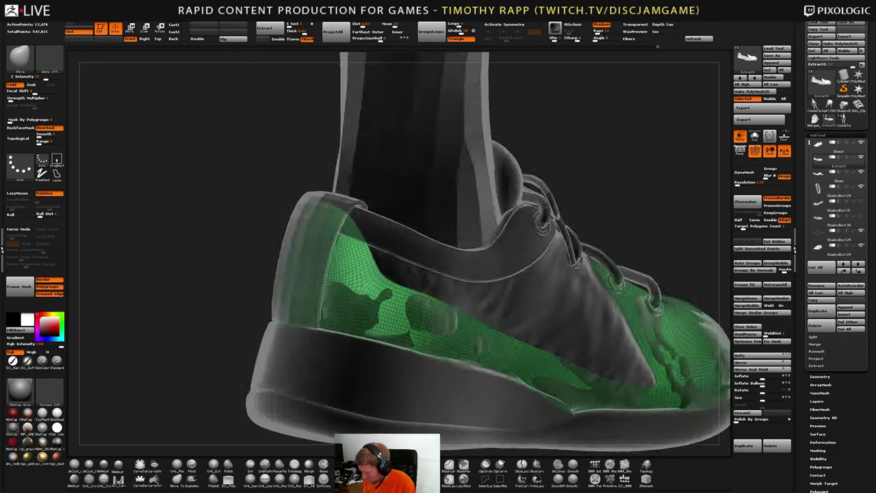
{"action": "right_click_drag", "start_coordinate": [356, 361], "coordinate": [522, 348]}
{"action": "right_click_drag", "start_coordinate": [467, 355], "coordinate": [523, 361]}
{"action": "right_click_drag", "start_coordinate": [308, 366], "coordinate": [344, 386]}
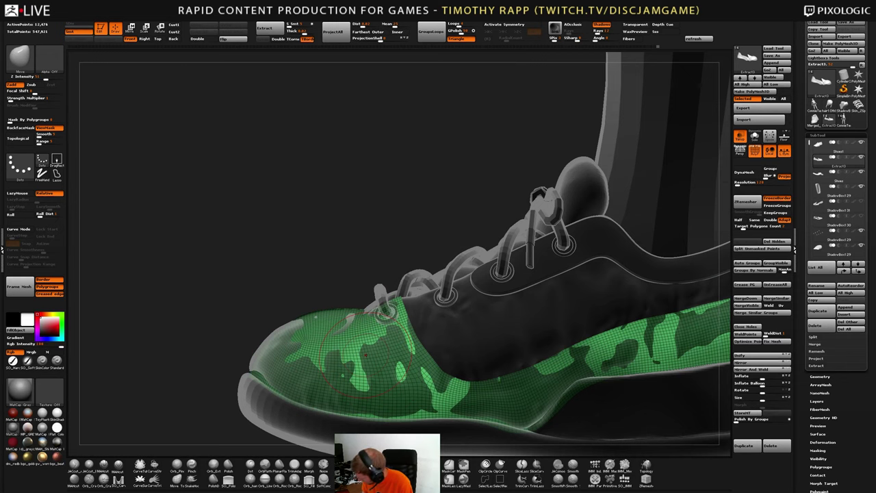
{"action": "right_click_drag", "start_coordinate": [411, 362], "coordinate": [462, 366]}
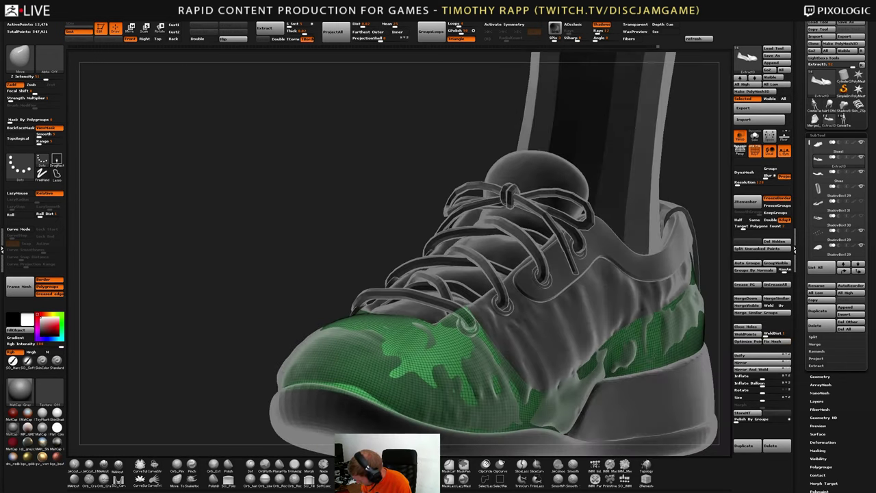
{"action": "right_click_drag", "start_coordinate": [643, 346], "coordinate": [409, 361]}
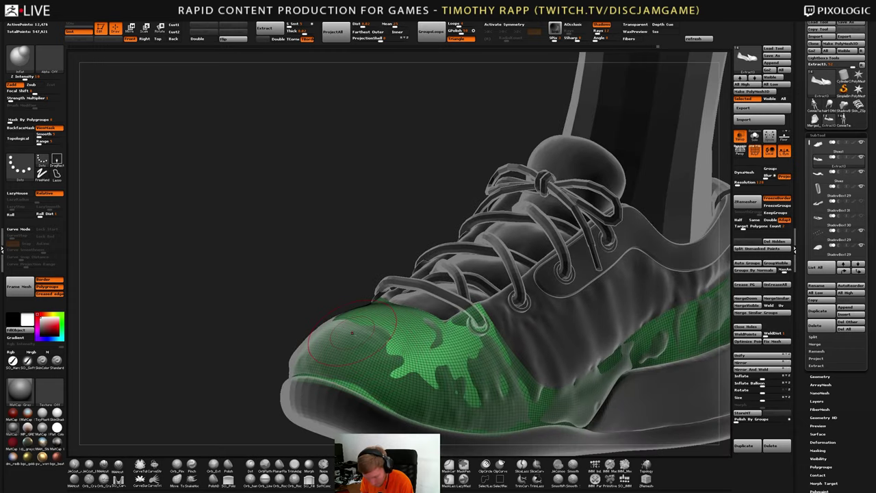
Pull the overlay's toe area outward over the shoe surface with the Move Elastic brush
{"action": "key", "text": "b"}
{"action": "key", "text": "c"}
{"action": "key", "text": "b"}
{"action": "mouse_move", "coordinate": [359, 335]}
{"action": "right_mouse_down"}
{"action": "mouse_move", "coordinate": [397, 361]}
{"action": "mouse_move", "coordinate": [345, 343]}
{"action": "right_mouse_up"}
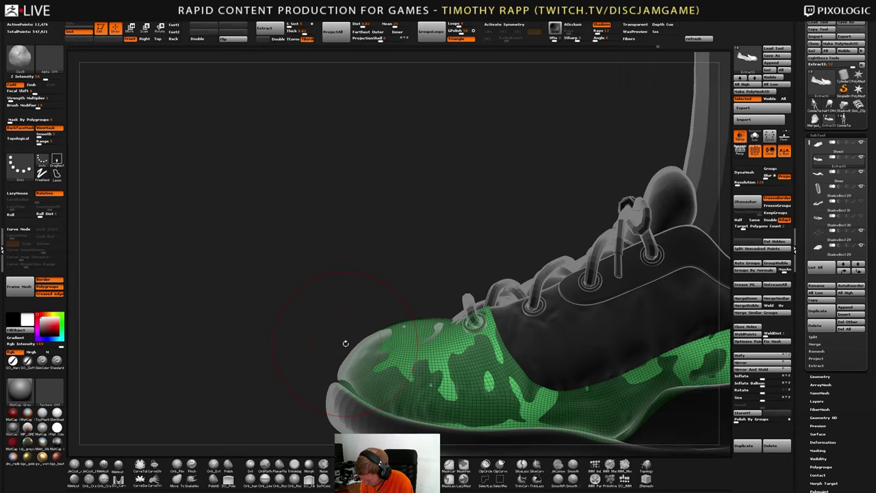
{"action": "key", "text": "b"}
{"action": "key", "text": "m"}
{"action": "key", "text": "e"}
{"action": "key", "text": "s"}
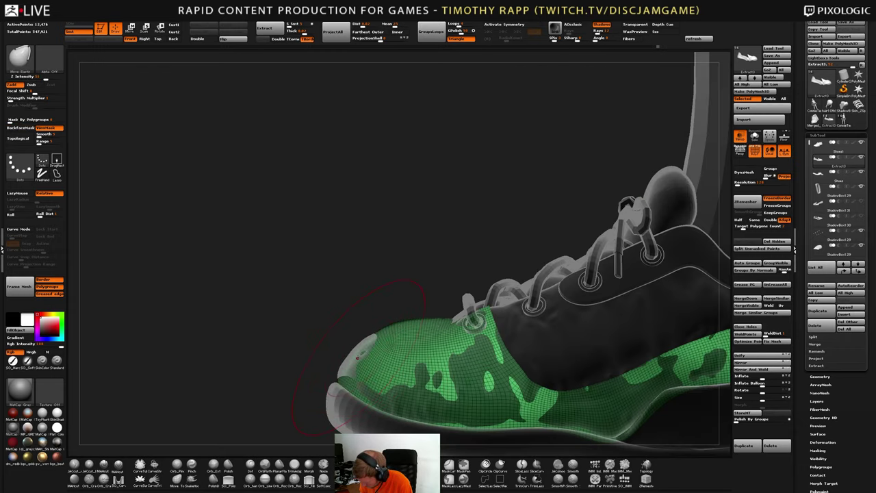
{"action": "right_click_drag", "start_coordinate": [361, 338], "coordinate": [404, 353]}
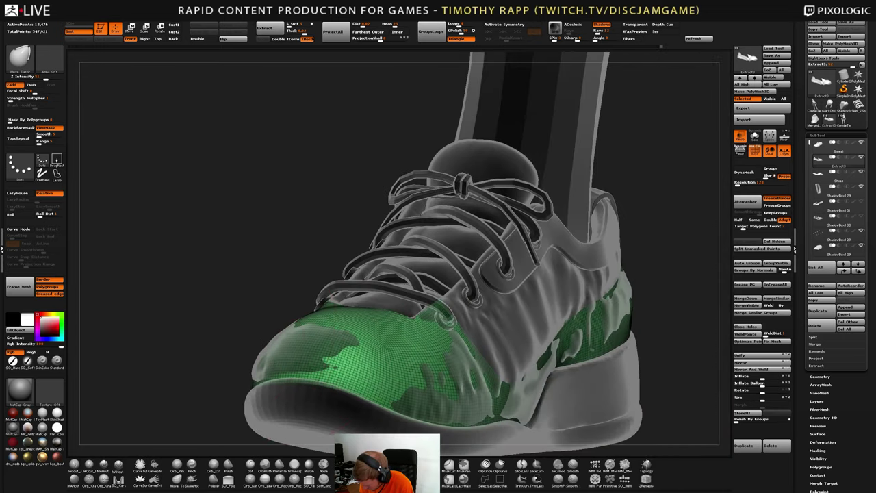
{"action": "left_click_drag", "start_coordinate": [279, 357], "coordinate": [264, 364]}
{"action": "mouse_move", "coordinate": [264, 363]}
{"action": "right_mouse_down"}
{"action": "mouse_move", "coordinate": [383, 363]}
{"action": "mouse_move", "coordinate": [462, 325]}
{"action": "mouse_move", "coordinate": [492, 332]}
{"action": "right_mouse_up"}
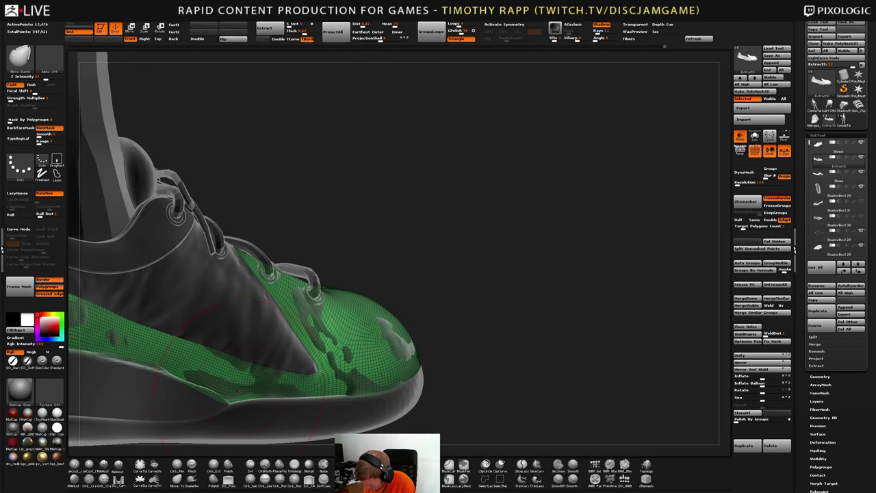
{"action": "right_click_drag", "start_coordinate": [238, 391], "coordinate": [273, 365]}
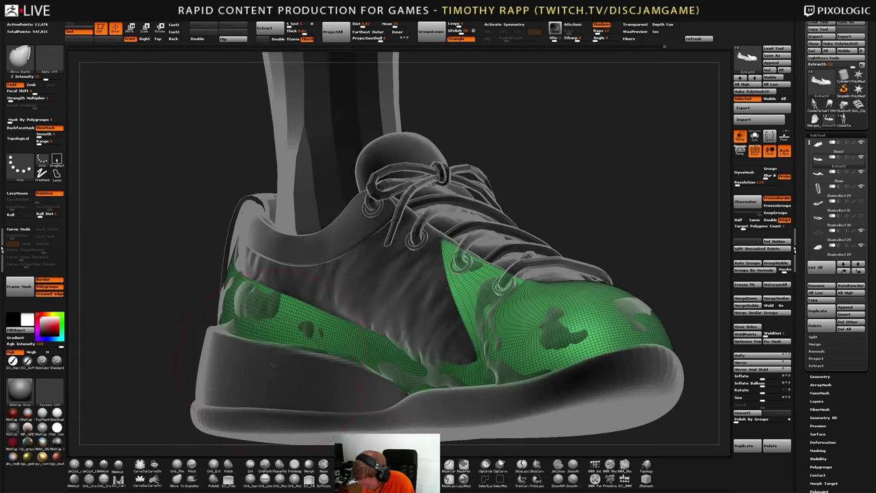
Smooth and pull out the overlay around the front eyelets and instep with the Move brush
{"action": "mouse_move", "coordinate": [391, 312]}
{"action": "right_mouse_down", "text": "ctrl"}
{"action": "mouse_move", "coordinate": [397, 273]}
{"action": "mouse_move", "coordinate": [451, 277]}
{"action": "mouse_move", "coordinate": [527, 316]}
{"action": "mouse_move", "coordinate": [566, 312]}
{"action": "right_mouse_up", "text": "ctrl"}
{"action": "key", "text": "shift"}
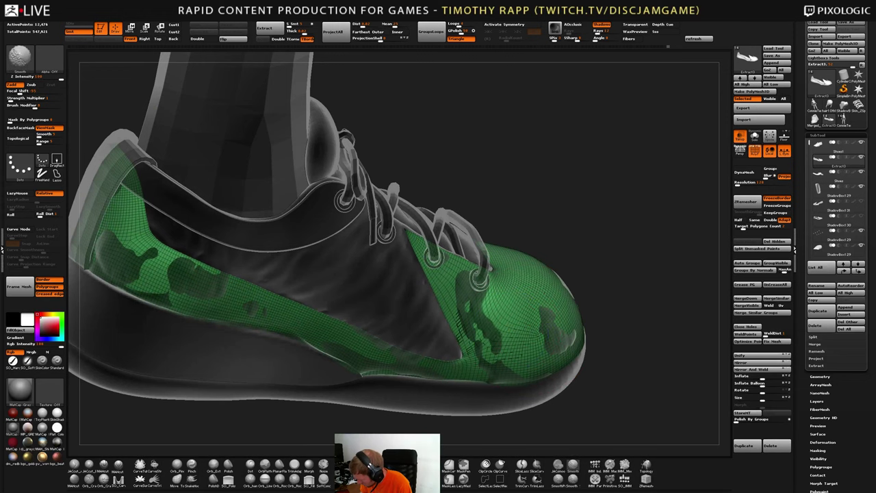
{"action": "mouse_move", "coordinate": [493, 283]}
{"action": "right_mouse_down"}
{"action": "mouse_move", "coordinate": [414, 318]}
{"action": "mouse_move", "coordinate": [470, 299]}
{"action": "mouse_move", "coordinate": [496, 308]}
{"action": "mouse_move", "coordinate": [448, 283]}
{"action": "mouse_move", "coordinate": [534, 301]}
{"action": "right_mouse_up"}
{"action": "key", "text": "1"}
{"action": "key", "text": "2"}
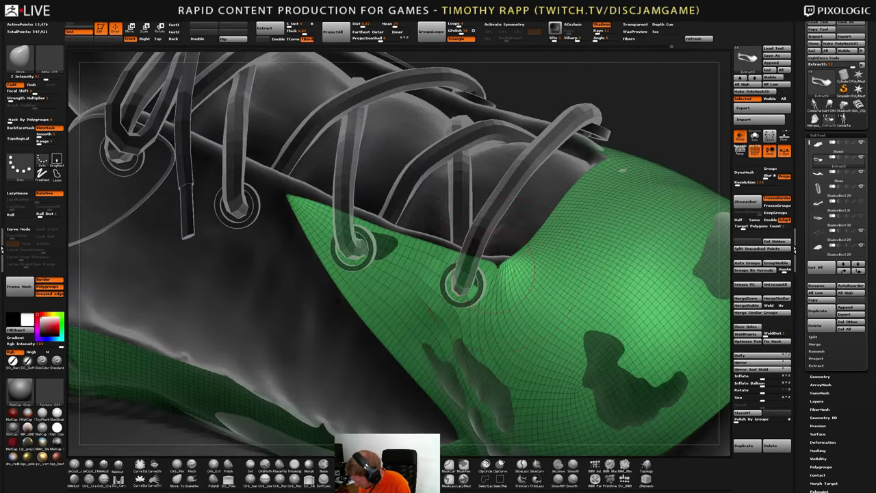
{"action": "right_click_drag", "start_coordinate": [494, 264], "coordinate": [600, 363]}
Build up and smooth the overlay's toe cap with the clay brush to cover the spots where the shoe pokes through
{"action": "key", "text": "1"}
{"action": "mouse_move", "coordinate": [590, 347]}
{"action": "left_mouse_down"}
{"action": "mouse_move", "coordinate": [616, 369]}
{"action": "mouse_move", "coordinate": [604, 360]}
{"action": "mouse_move", "coordinate": [596, 368]}
{"action": "left_mouse_up"}
{"action": "left_click_drag", "start_coordinate": [500, 331], "coordinate": [524, 387]}
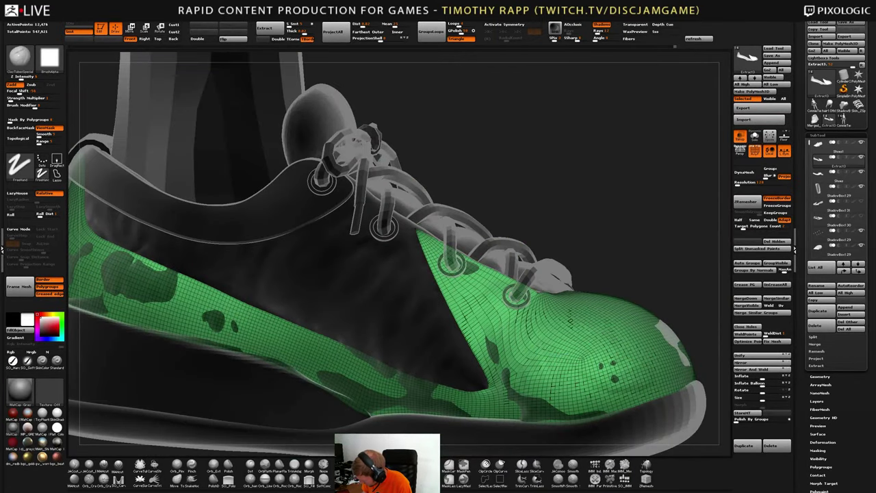
{"action": "left_click_drag", "start_coordinate": [545, 338], "coordinate": [579, 327], "text": "shift"}
{"action": "mouse_move", "coordinate": [578, 327]}
{"action": "right_mouse_down"}
{"action": "mouse_move", "coordinate": [616, 354]}
{"action": "mouse_move", "coordinate": [520, 400]}
{"action": "right_mouse_up"}
{"action": "left_click_drag", "start_coordinate": [610, 349], "coordinate": [644, 320]}
{"action": "right_click_drag", "start_coordinate": [473, 380], "coordinate": [529, 360]}
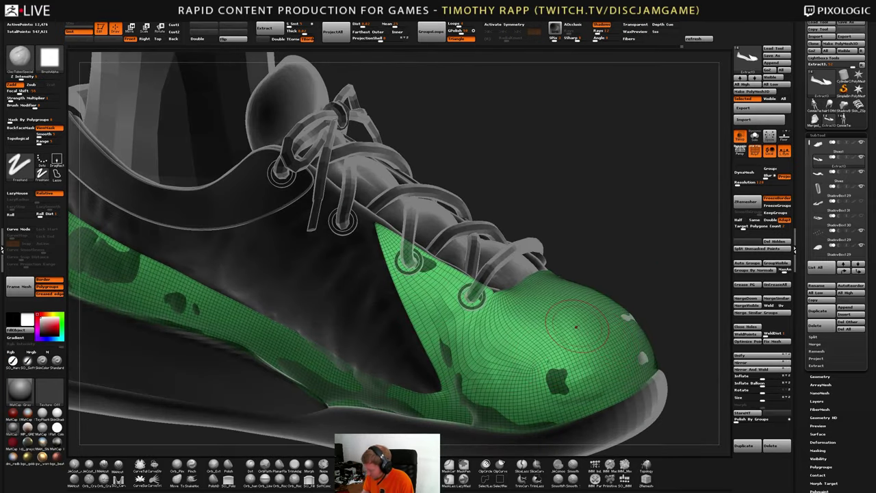
Try to ZRemesh the shoe's overlay panel at half density with its borders frozen
{"action": "right_click_drag", "start_coordinate": [576, 327], "coordinate": [593, 351], "text": "ctrl"}
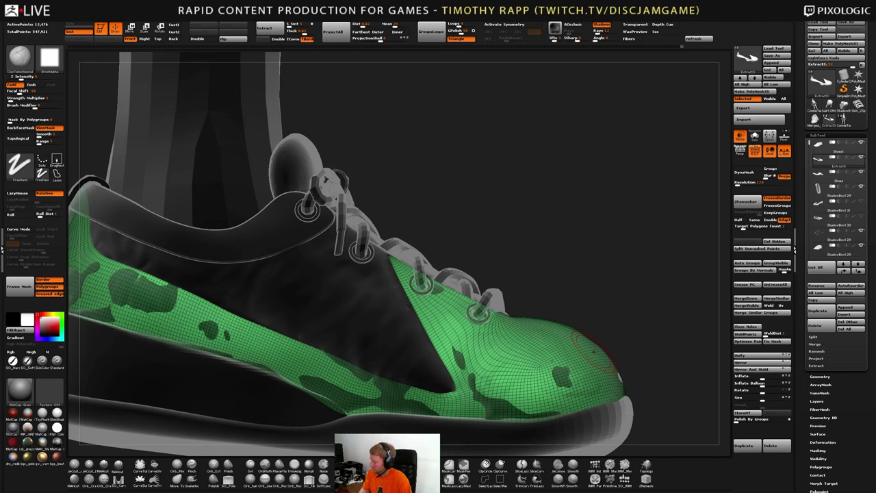
{"action": "key", "text": "shift+f"}
{"action": "key", "text": "shift+f"}
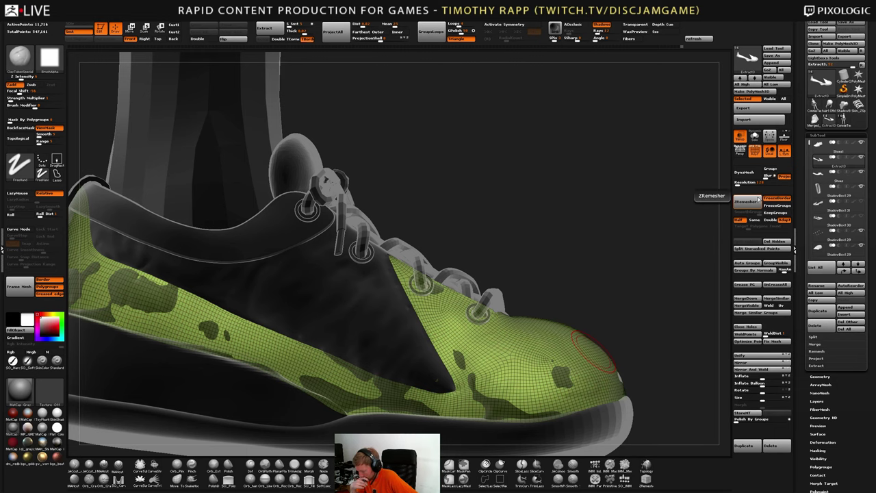
{"action": "right_click_drag", "start_coordinate": [552, 359], "coordinate": [533, 340]}
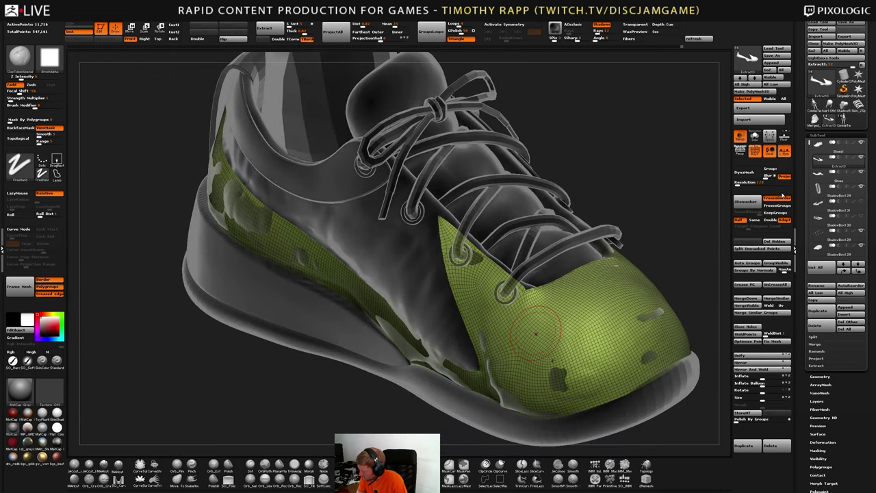
{"action": "key", "text": "ctrl+z"}
Turn off FreezeBorder and ZRemesh the shoe overlay at half density, repeating it to coarsen the mesh
{"action": "left_click", "coordinate": [778, 201]}
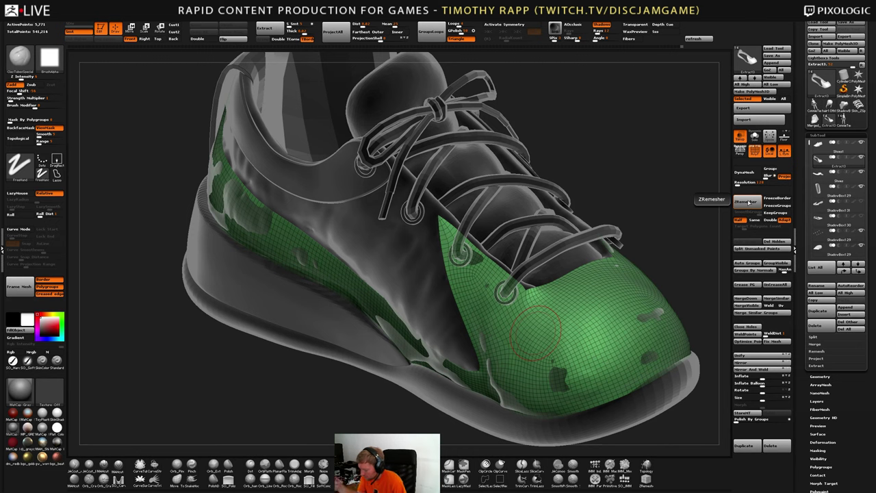
{"action": "left_click_drag", "start_coordinate": [667, 226], "coordinate": [623, 323]}
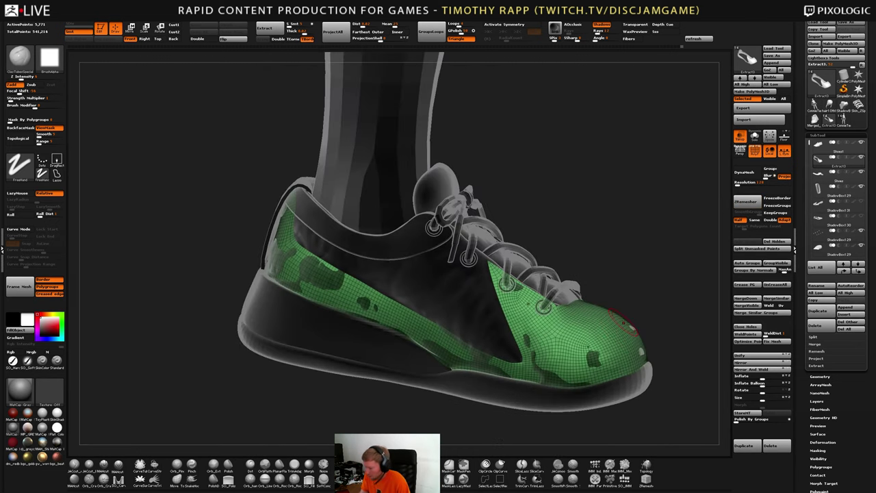
{"action": "left_click", "coordinate": [748, 203]}
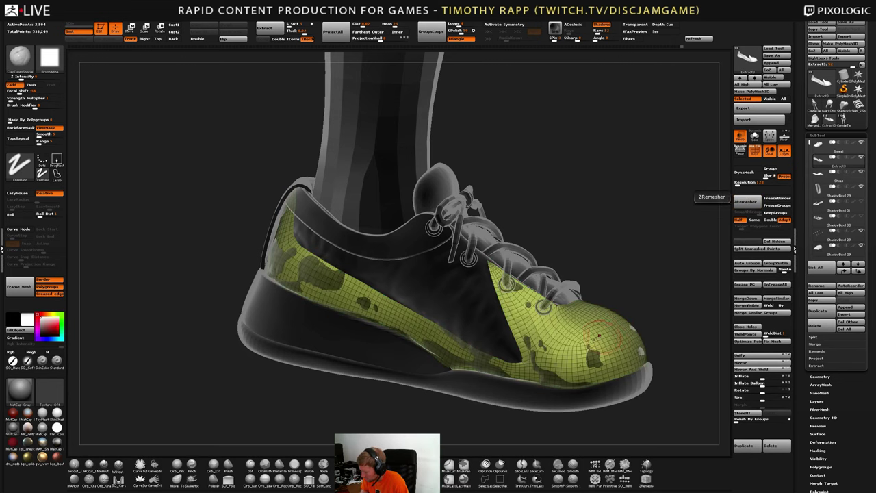
{"action": "right_click_drag", "start_coordinate": [585, 336], "coordinate": [547, 363]}
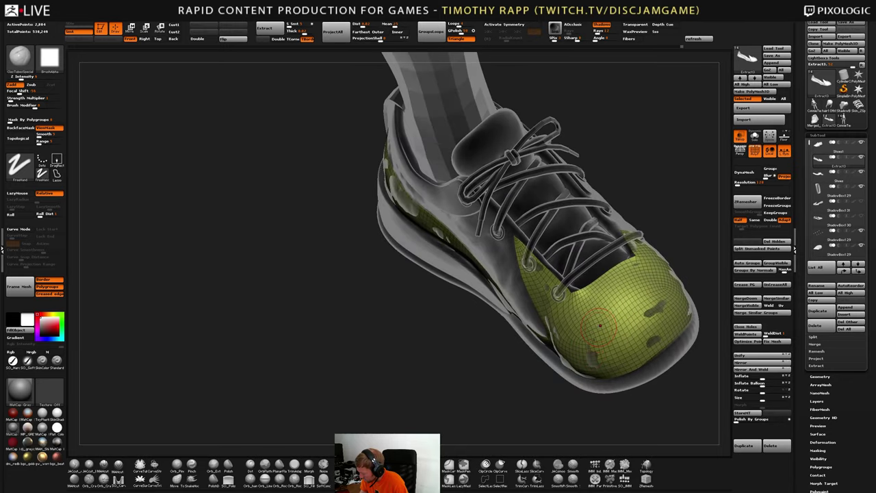
{"action": "mouse_move", "coordinate": [600, 325]}
{"action": "right_mouse_down"}
{"action": "mouse_move", "coordinate": [583, 366]}
{"action": "mouse_move", "coordinate": [590, 357]}
{"action": "mouse_move", "coordinate": [552, 340]}
{"action": "mouse_move", "coordinate": [535, 366]}
{"action": "mouse_move", "coordinate": [638, 312]}
{"action": "right_mouse_up"}
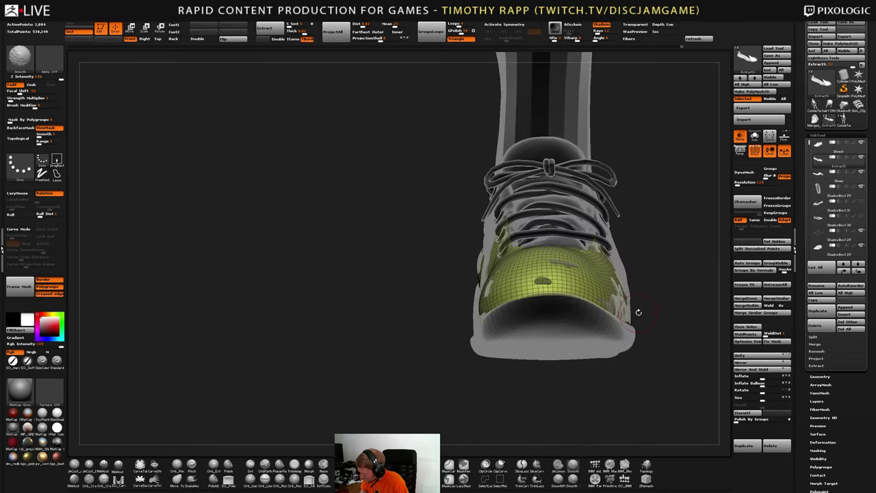
{"action": "right_click_drag", "start_coordinate": [573, 321], "coordinate": [538, 353], "text": "alt"}
{"action": "mouse_move", "coordinate": [643, 306]}
{"action": "right_mouse_down"}
{"action": "mouse_move", "coordinate": [594, 320]}
{"action": "mouse_move", "coordinate": [636, 320]}
{"action": "mouse_move", "coordinate": [674, 301]}
{"action": "mouse_move", "coordinate": [632, 314]}
{"action": "right_mouse_up"}
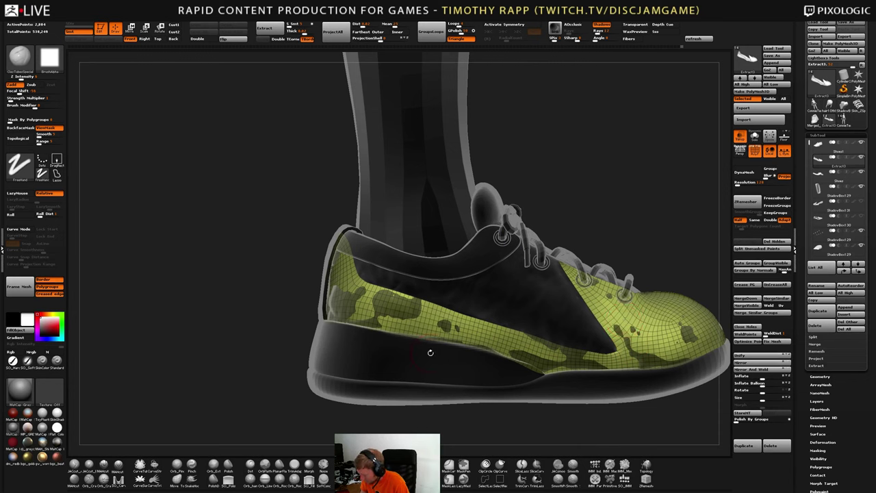
Pick the Move brush and examine the remeshed overlay's fit around the heel, lace opening and toe cap
{"action": "key", "text": "b"}
{"action": "key", "text": "m"}
{"action": "key", "text": "v"}
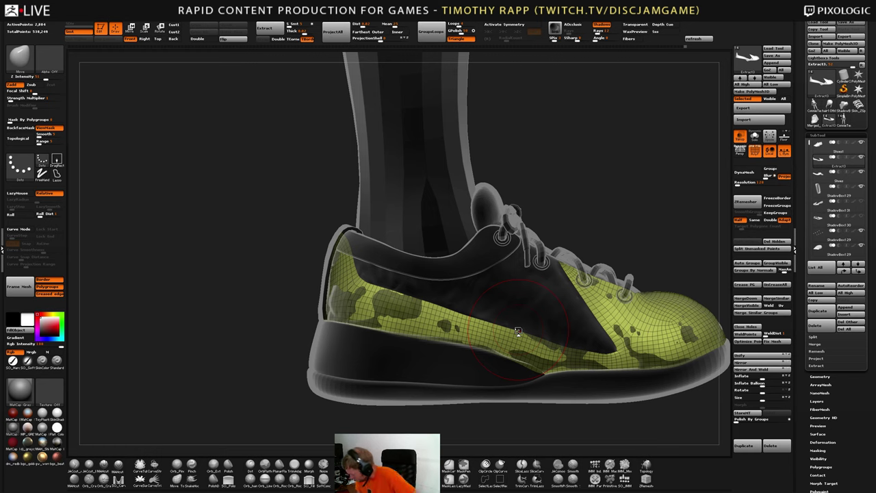
{"action": "right_click_drag", "start_coordinate": [518, 330], "coordinate": [483, 358]}
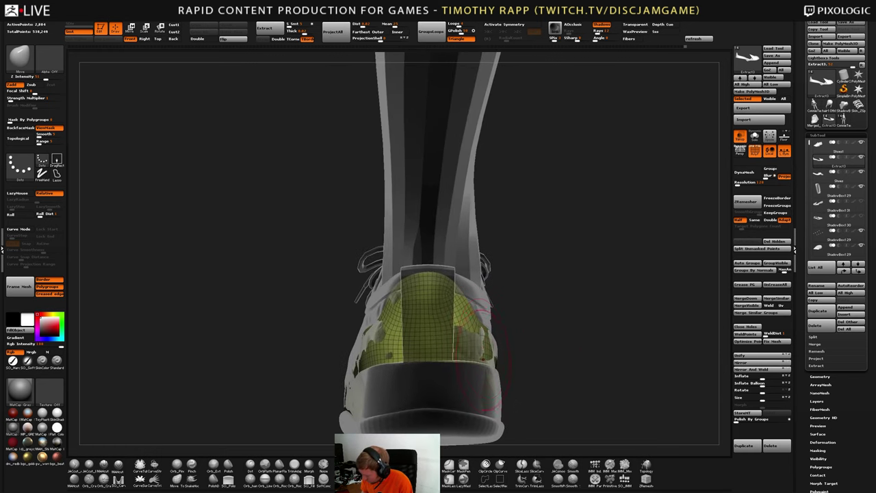
{"action": "right_click_drag", "start_coordinate": [320, 327], "coordinate": [414, 390]}
{"action": "right_click_drag", "start_coordinate": [415, 390], "coordinate": [456, 356], "text": "alt"}
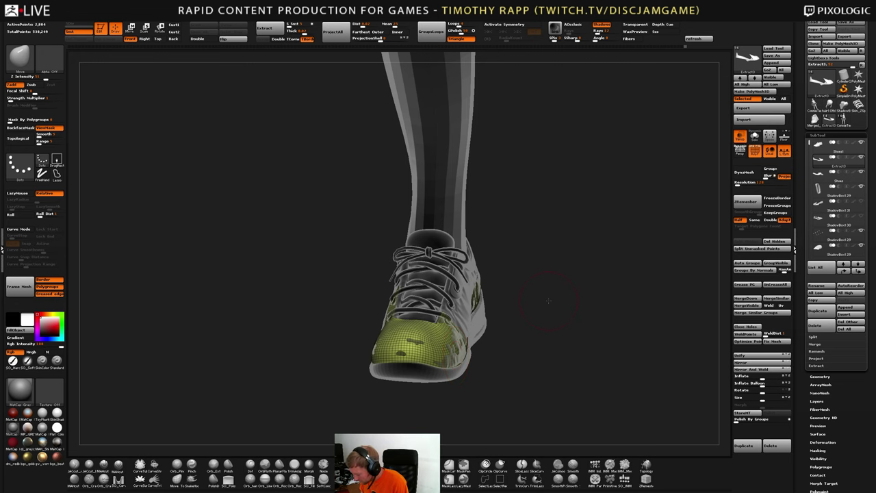
{"action": "right_click_drag", "start_coordinate": [535, 331], "coordinate": [532, 370]}
{"action": "right_click_drag", "start_coordinate": [385, 409], "coordinate": [413, 361], "text": "alt"}
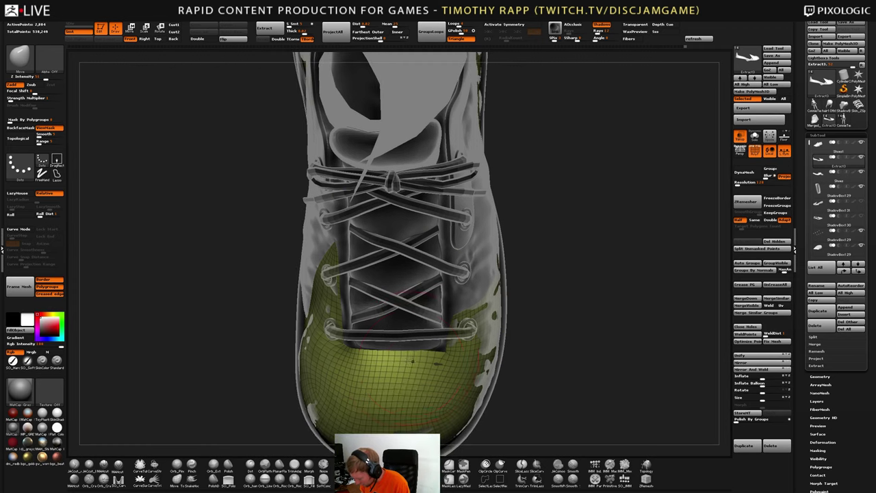
{"action": "mouse_move", "coordinate": [411, 393]}
{"action": "right_mouse_down"}
{"action": "mouse_move", "coordinate": [398, 370]}
{"action": "mouse_move", "coordinate": [330, 369]}
{"action": "mouse_move", "coordinate": [383, 365]}
{"action": "right_mouse_up"}
{"action": "left_click_drag", "start_coordinate": [403, 366], "coordinate": [413, 354]}
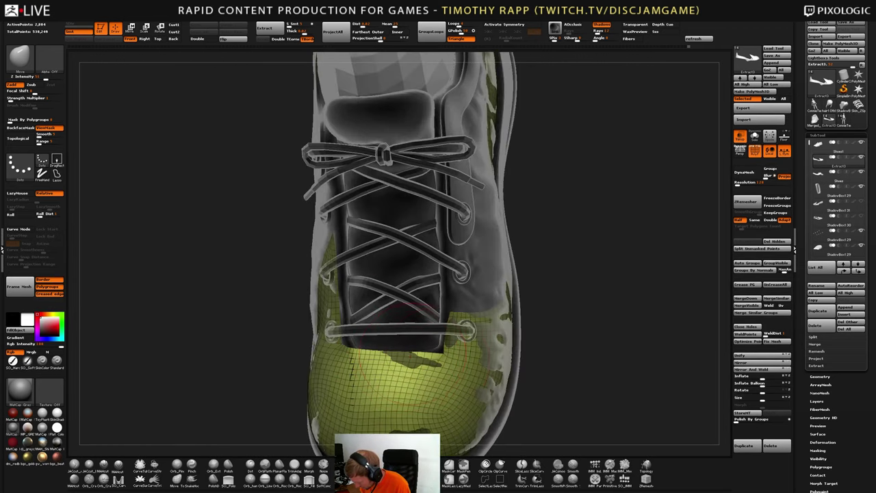
{"action": "right_click_drag", "start_coordinate": [413, 355], "coordinate": [427, 351]}
{"action": "left_click_drag", "start_coordinate": [429, 350], "coordinate": [436, 346], "text": "shift"}
{"action": "right_click_drag", "start_coordinate": [431, 346], "coordinate": [393, 352]}
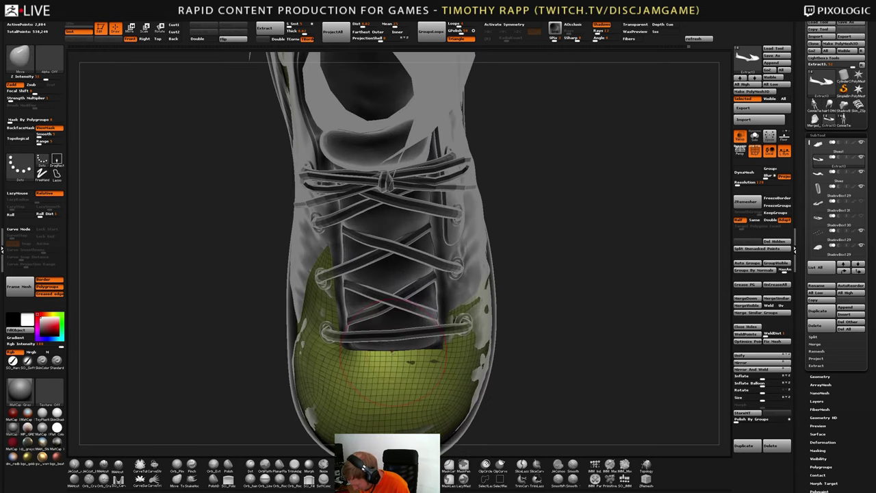
{"action": "left_click_drag", "start_coordinate": [393, 353], "coordinate": [395, 363]}
{"action": "right_click_drag", "start_coordinate": [395, 363], "coordinate": [345, 327]}
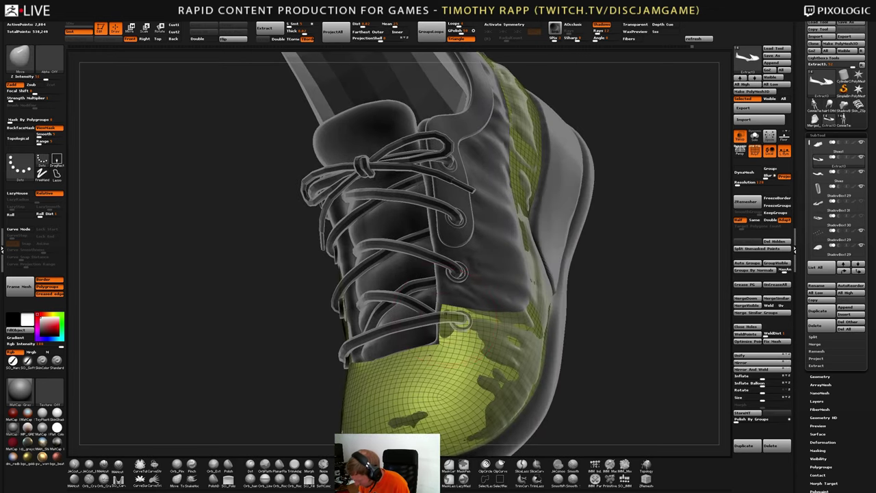
Examine the overlay's outline and topology from above, from the side and from the front of the shoe
{"action": "right_click_drag", "start_coordinate": [457, 333], "coordinate": [506, 377]}
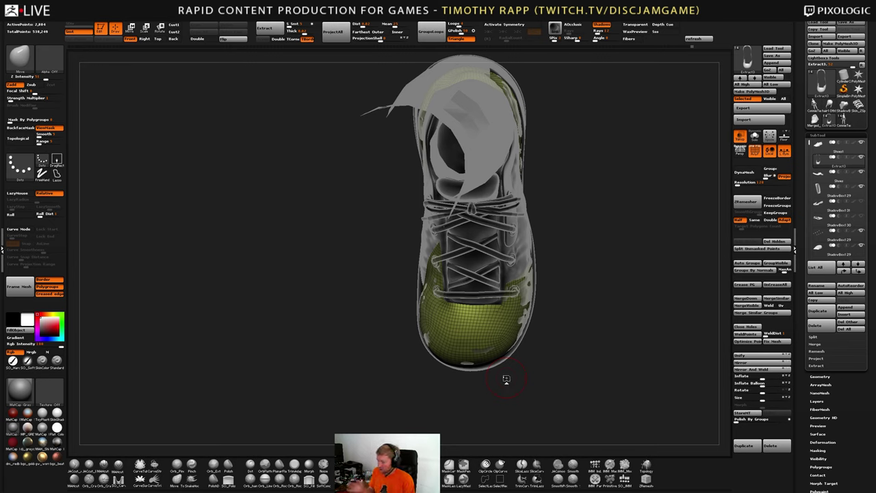
{"action": "left_click_drag", "start_coordinate": [507, 378], "coordinate": [516, 333]}
{"action": "right_click_drag", "start_coordinate": [665, 346], "coordinate": [589, 365]}
{"action": "left_click_drag", "start_coordinate": [589, 365], "coordinate": [598, 336]}
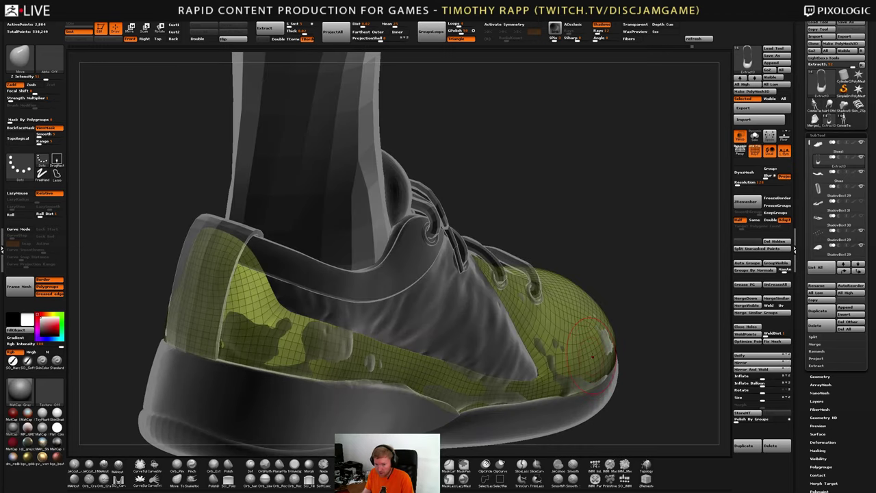
{"action": "mouse_move", "coordinate": [596, 343]}
{"action": "right_mouse_down"}
{"action": "mouse_move", "coordinate": [562, 346]}
{"action": "mouse_move", "coordinate": [621, 370]}
{"action": "mouse_move", "coordinate": [619, 361]}
{"action": "mouse_move", "coordinate": [593, 367]}
{"action": "right_mouse_up"}
{"action": "right_click_drag", "start_coordinate": [592, 367], "coordinate": [626, 366]}
{"action": "right_click_drag", "start_coordinate": [625, 365], "coordinate": [602, 368]}
{"action": "mouse_move", "coordinate": [624, 364]}
{"action": "left_mouse_down"}
{"action": "mouse_move", "coordinate": [657, 369]}
{"action": "mouse_move", "coordinate": [622, 379]}
{"action": "mouse_move", "coordinate": [630, 364]}
{"action": "left_mouse_up"}
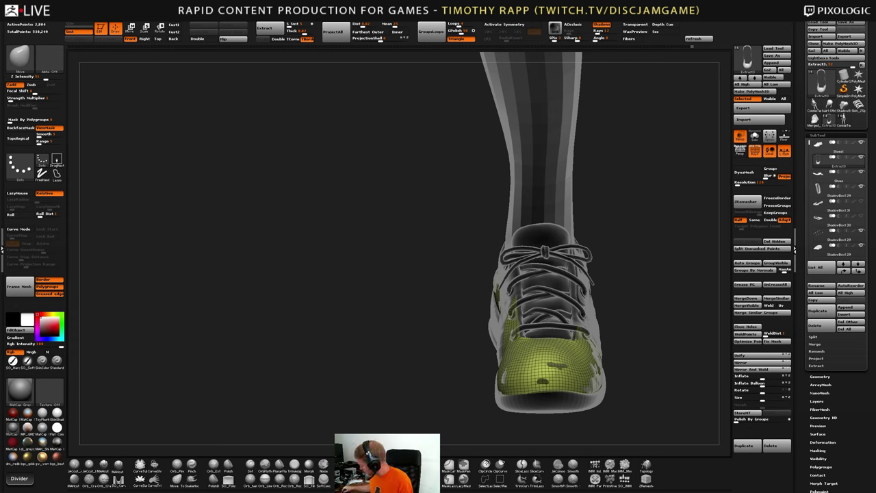
Extrude all of the overlay's polygons with the ZModeler brush to give the panel thickness
{"action": "left_click_drag", "start_coordinate": [609, 349], "coordinate": [590, 370]}
{"action": "mouse_move", "coordinate": [507, 370]}
{"action": "right_mouse_down"}
{"action": "mouse_move", "coordinate": [489, 373]}
{"action": "mouse_move", "coordinate": [503, 373]}
{"action": "right_mouse_up"}
{"action": "key", "text": "b"}
{"action": "key", "text": "z"}
{"action": "key", "text": "m"}
{"action": "left_click_drag", "start_coordinate": [504, 373], "coordinate": [516, 374]}
Split the thickened overlay into polygroups by normals, separating its rim from the outer and inner faces
{"action": "key", "text": "g"}
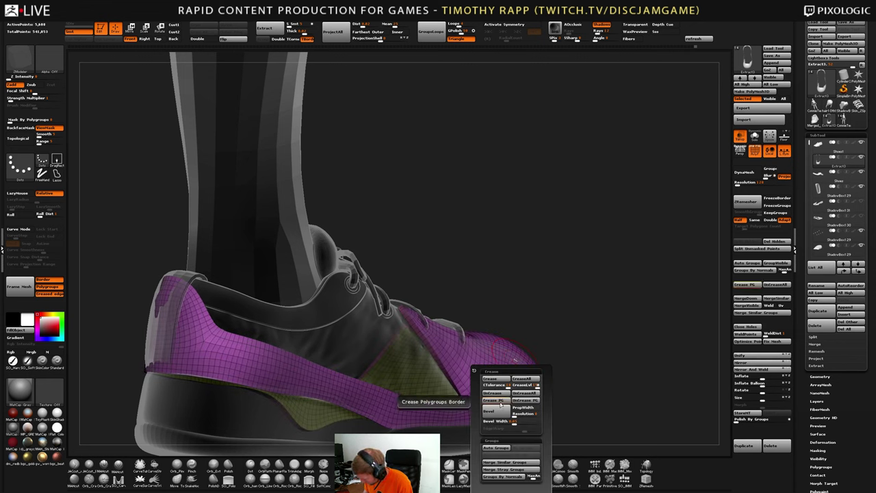
{"action": "left_click", "coordinate": [511, 477]}
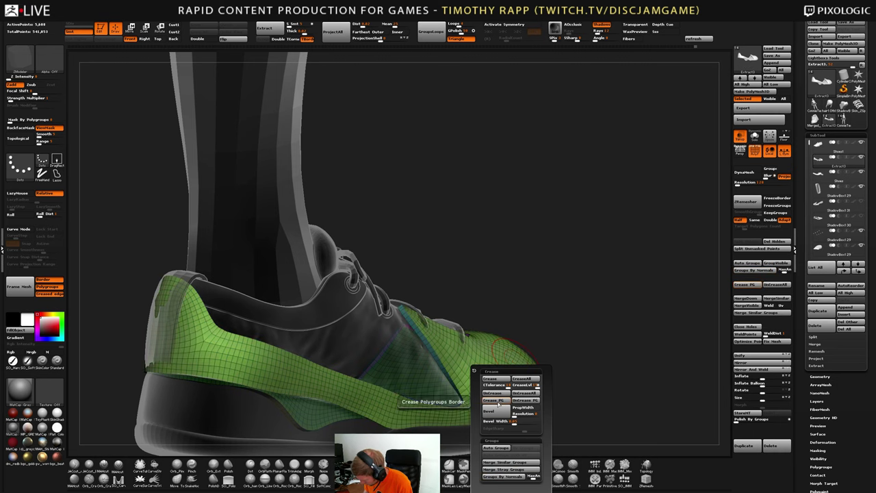
{"action": "key", "text": "shift+f"}
{"action": "mouse_move", "coordinate": [518, 407]}
{"action": "right_mouse_down"}
{"action": "mouse_move", "coordinate": [531, 426]}
{"action": "mouse_move", "coordinate": [513, 416]}
{"action": "mouse_move", "coordinate": [562, 411]}
{"action": "right_mouse_up"}
{"action": "key", "text": "shift+f"}
{"action": "mouse_move", "coordinate": [562, 378]}
{"action": "right_mouse_down"}
{"action": "mouse_move", "coordinate": [561, 405]}
{"action": "mouse_move", "coordinate": [573, 367]}
{"action": "mouse_move", "coordinate": [557, 377]}
{"action": "right_mouse_up"}
Set the ZModeler edge action to Bevel on complete edge loops and bevel the overlay's upper opening edge
{"action": "key", "text": "space"}
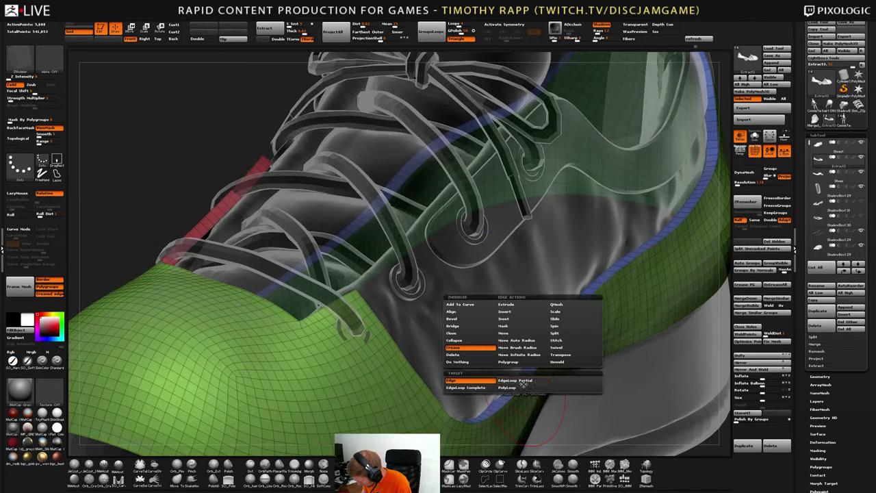
{"action": "left_click", "coordinate": [470, 319]}
{"action": "left_click_drag", "start_coordinate": [518, 389], "coordinate": [525, 399]}
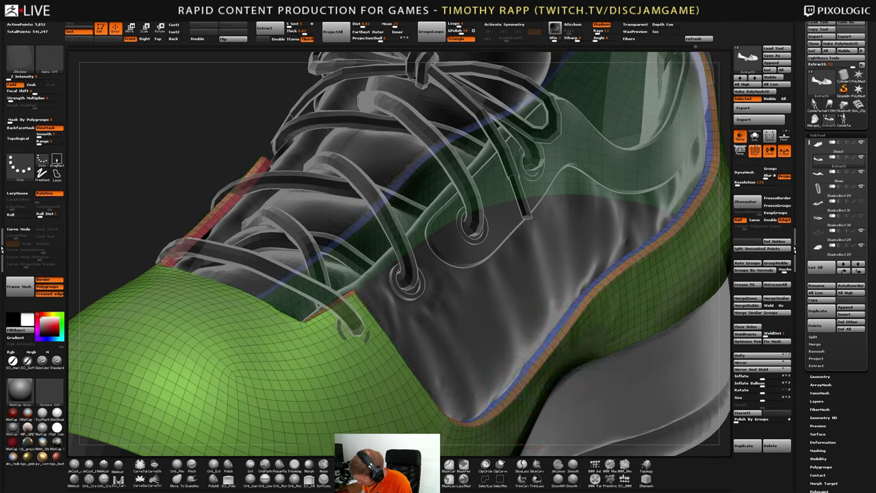
Crease the polygroup borders of the bevelled overlay
{"action": "key", "text": "shift+f"}
{"action": "right_click_drag", "start_coordinate": [578, 356], "coordinate": [508, 372], "text": "ctrl"}
{"action": "key", "text": "c"}
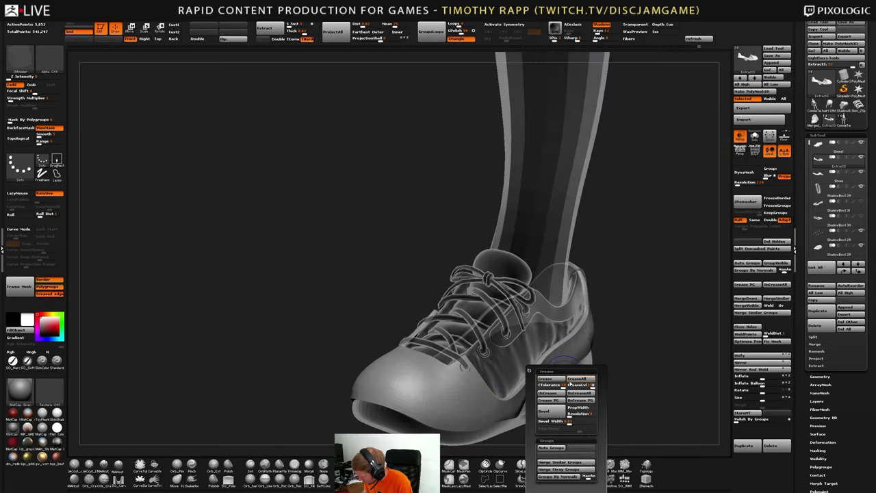
{"action": "left_click", "coordinate": [555, 401]}
Bevel the complete edge loop along the overlay's lower edge at the toe, just above the sole
{"action": "key", "text": "shift+f"}
{"action": "right_click_drag", "start_coordinate": [445, 412], "coordinate": [537, 401], "text": "ctrl"}
{"action": "key", "text": "shift+f"}
{"action": "right_click_drag", "start_coordinate": [385, 411], "coordinate": [366, 406]}
{"action": "right_click_drag", "start_coordinate": [366, 406], "coordinate": [411, 399], "text": "ctrl"}
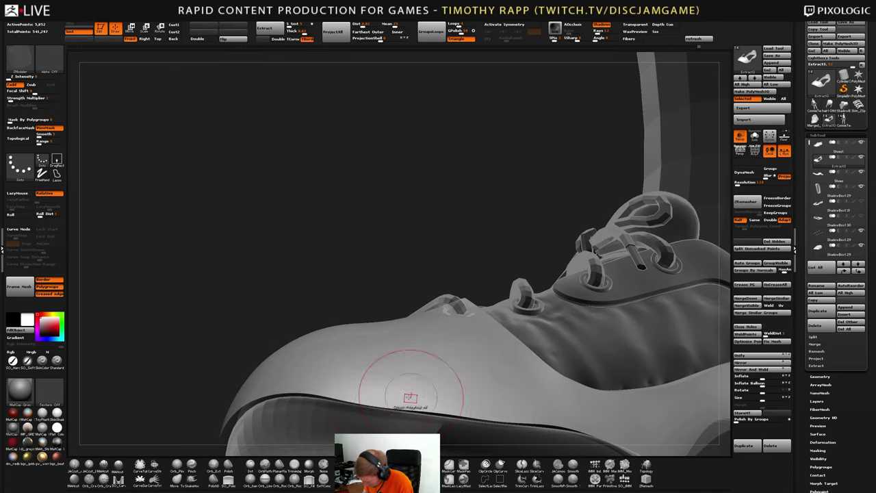
{"action": "right_click_drag", "start_coordinate": [281, 393], "coordinate": [310, 391], "text": "ctrl"}
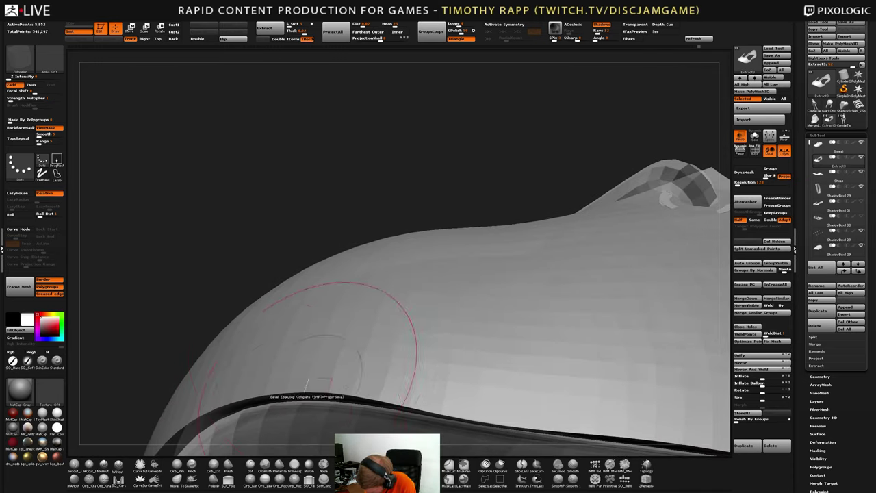
{"action": "left_click_drag", "start_coordinate": [297, 392], "coordinate": [298, 380]}
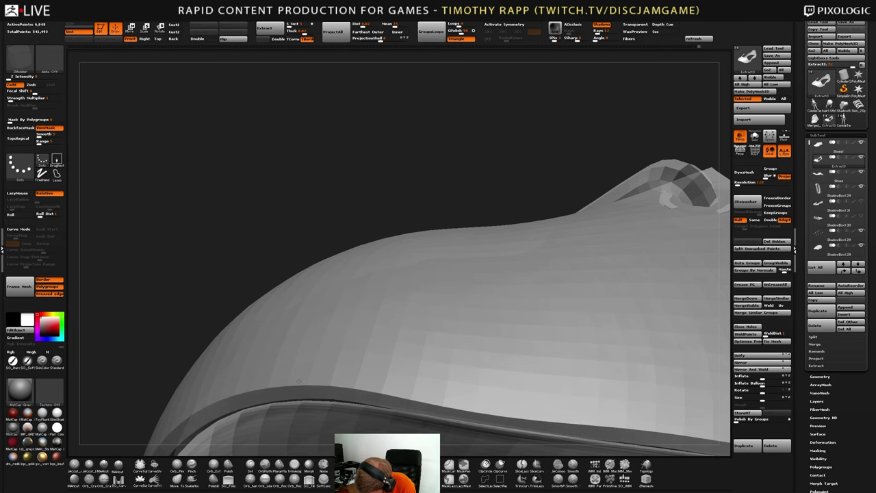
Examine the bevelled overlay's edges and surface from the side and front, with and without the wireframe display
{"action": "right_click_drag", "start_coordinate": [401, 376], "coordinate": [547, 384], "text": "ctrl"}
{"action": "right_click_drag", "start_coordinate": [489, 360], "coordinate": [519, 330], "text": "ctrl"}
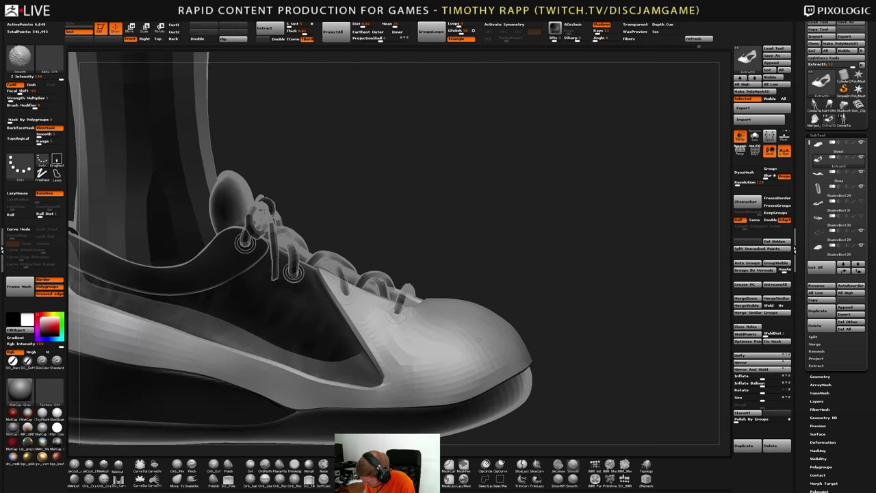
{"action": "right_click_drag", "start_coordinate": [451, 326], "coordinate": [414, 349]}
{"action": "left_click_drag", "start_coordinate": [417, 349], "coordinate": [489, 353], "text": "shift"}
{"action": "right_click_drag", "start_coordinate": [492, 354], "coordinate": [531, 356]}
{"action": "left_click_drag", "start_coordinate": [492, 356], "coordinate": [527, 366], "text": "shift"}
{"action": "right_click_drag", "start_coordinate": [531, 368], "coordinate": [465, 385], "text": "ctrl"}
{"action": "right_click_drag", "start_coordinate": [603, 375], "coordinate": [547, 404]}
{"action": "right_click_drag", "start_coordinate": [571, 378], "coordinate": [543, 377]}
{"action": "right_click_drag", "start_coordinate": [602, 344], "coordinate": [549, 360], "text": "alt"}
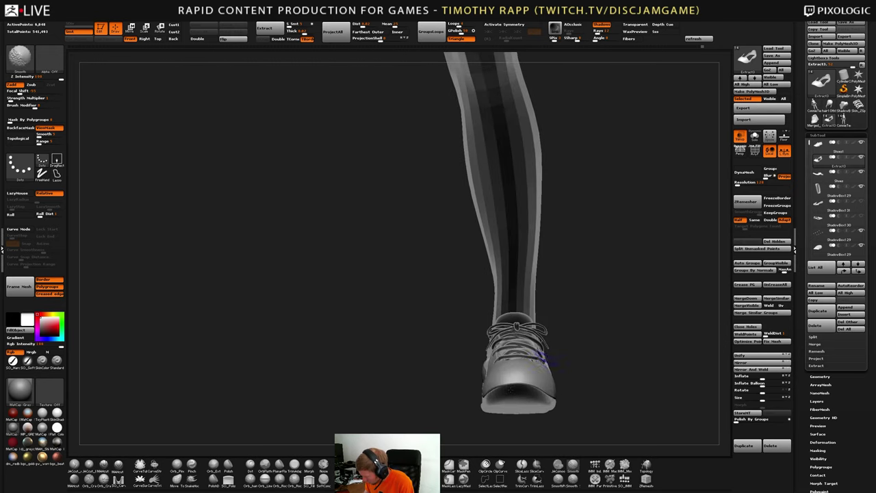
{"action": "key", "text": "shift+f"}
{"action": "mouse_move", "coordinate": [496, 383]}
{"action": "right_mouse_down"}
{"action": "mouse_move", "coordinate": [540, 389]}
{"action": "mouse_move", "coordinate": [524, 369]}
{"action": "mouse_move", "coordinate": [387, 367]}
{"action": "mouse_move", "coordinate": [401, 340]}
{"action": "mouse_move", "coordinate": [509, 425]}
{"action": "mouse_move", "coordinate": [474, 434]}
{"action": "right_mouse_up"}
Hide the overlay's wireframe and examine how its lower and upper edges sit on both sides of the shoe
{"action": "key", "text": "b"}
{"action": "key", "text": "m"}
{"action": "key", "text": "v"}
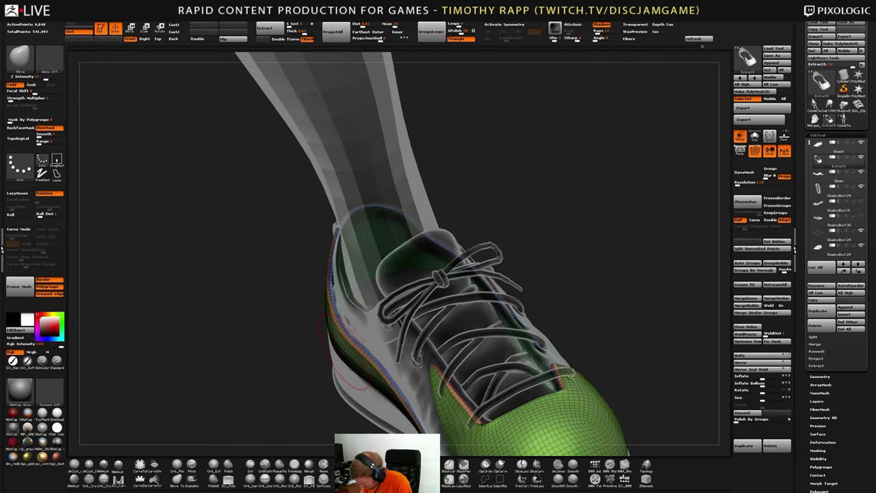
{"action": "mouse_move", "coordinate": [273, 373]}
{"action": "right_mouse_down"}
{"action": "mouse_move", "coordinate": [415, 316]}
{"action": "mouse_move", "coordinate": [424, 321]}
{"action": "right_mouse_up"}
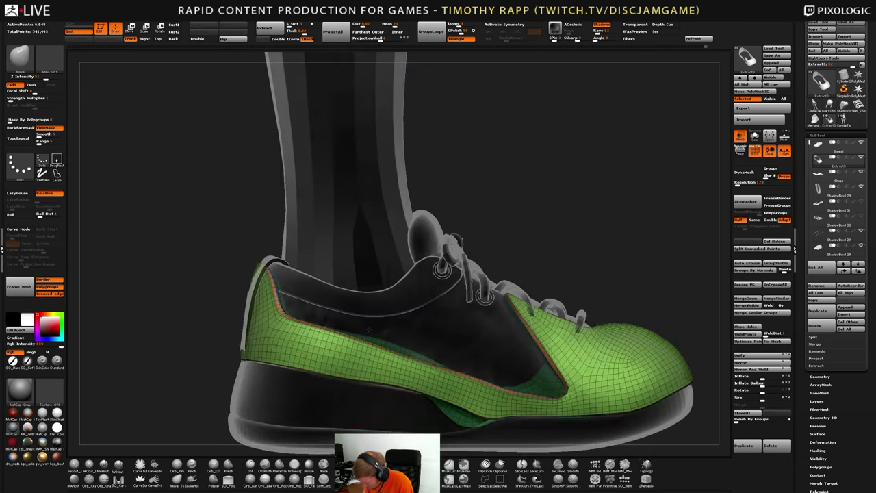
{"action": "key", "text": "shift+f"}
{"action": "right_click_drag", "start_coordinate": [331, 370], "coordinate": [609, 369]}
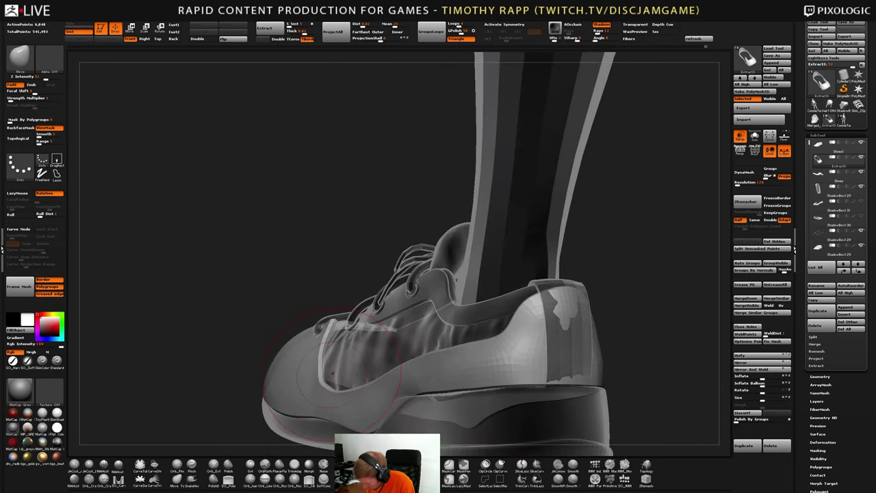
{"action": "right_click_drag", "start_coordinate": [383, 373], "coordinate": [526, 368]}
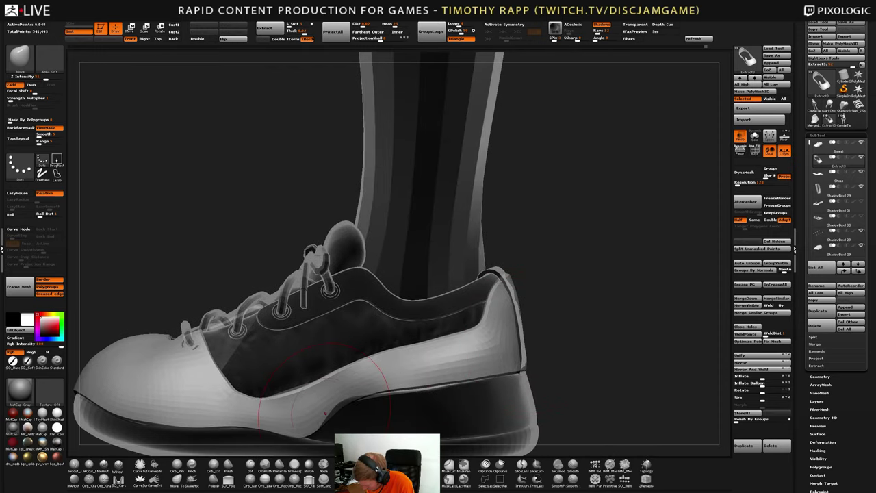
{"action": "right_click_drag", "start_coordinate": [324, 413], "coordinate": [299, 424]}
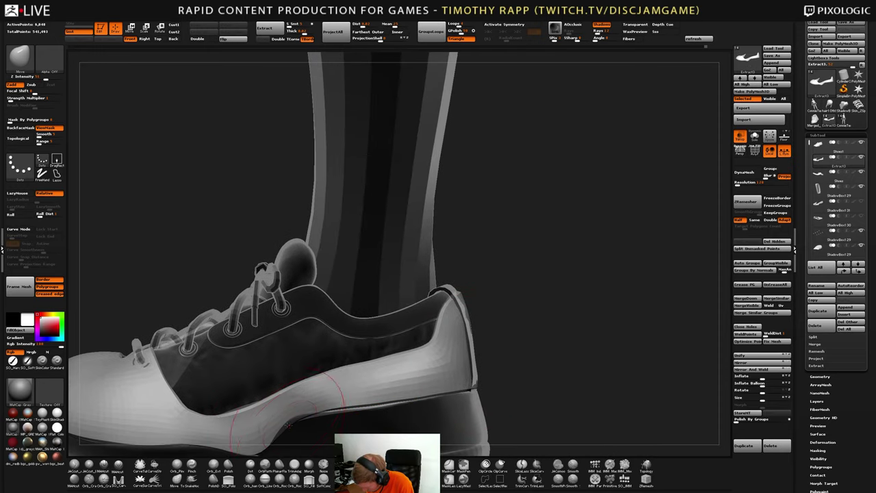
Adjust the overlay's lower edge at the arch, just above the sole, with the Move Elastic brush
{"action": "key", "text": "b"}
{"action": "key", "text": "m"}
{"action": "key", "text": "e"}
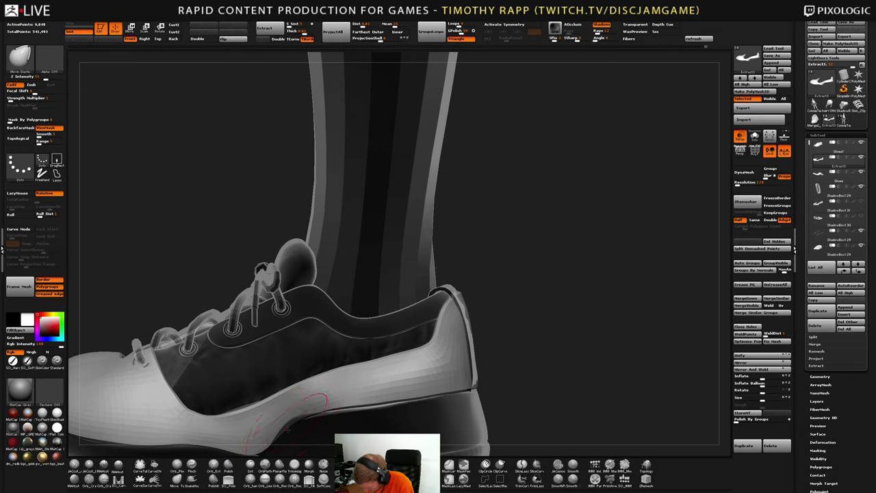
{"action": "left_click_drag", "start_coordinate": [287, 430], "coordinate": [293, 420]}
{"action": "mouse_move", "coordinate": [314, 426]}
{"action": "right_mouse_down"}
{"action": "mouse_move", "coordinate": [276, 430]}
{"action": "mouse_move", "coordinate": [268, 440]}
{"action": "mouse_move", "coordinate": [317, 354]}
{"action": "mouse_move", "coordinate": [328, 372]}
{"action": "right_mouse_up"}
{"action": "left_click_drag", "start_coordinate": [329, 372], "coordinate": [322, 366]}
{"action": "right_click_drag", "start_coordinate": [308, 363], "coordinate": [322, 367]}
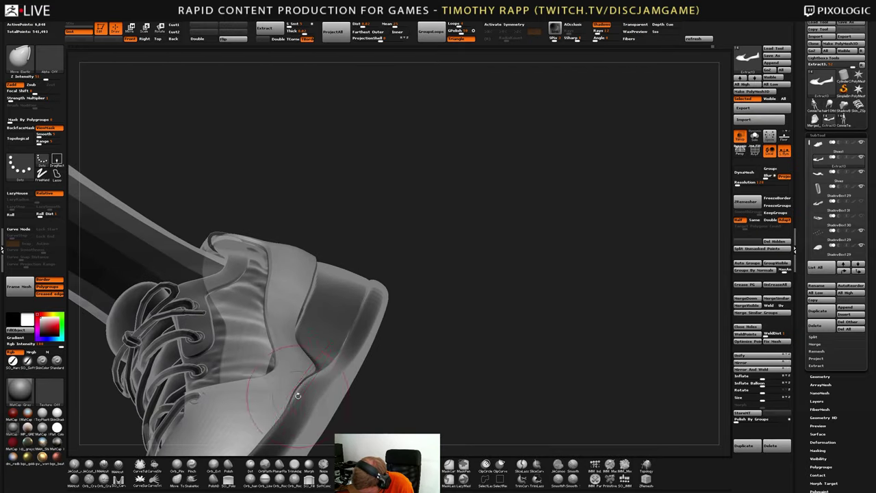
Resize the brush, turn off transparency and nudge the overlay's lower edge into line with the sole between arch and heel
{"action": "mouse_move", "coordinate": [297, 395]}
{"action": "right_mouse_down"}
{"action": "mouse_move", "coordinate": [309, 351]}
{"action": "mouse_move", "coordinate": [294, 318]}
{"action": "mouse_move", "coordinate": [291, 356]}
{"action": "right_mouse_up"}
{"action": "key", "text": "s"}
{"action": "left_click_drag", "start_coordinate": [292, 381], "coordinate": [271, 360]}
{"action": "mouse_move", "coordinate": [271, 360]}
{"action": "right_mouse_down"}
{"action": "mouse_move", "coordinate": [283, 369]}
{"action": "mouse_move", "coordinate": [274, 381]}
{"action": "mouse_move", "coordinate": [290, 376]}
{"action": "mouse_move", "coordinate": [292, 335]}
{"action": "mouse_move", "coordinate": [299, 371]}
{"action": "mouse_move", "coordinate": [321, 364]}
{"action": "mouse_move", "coordinate": [282, 321]}
{"action": "right_mouse_up"}
{"action": "left_click", "coordinate": [740, 136]}
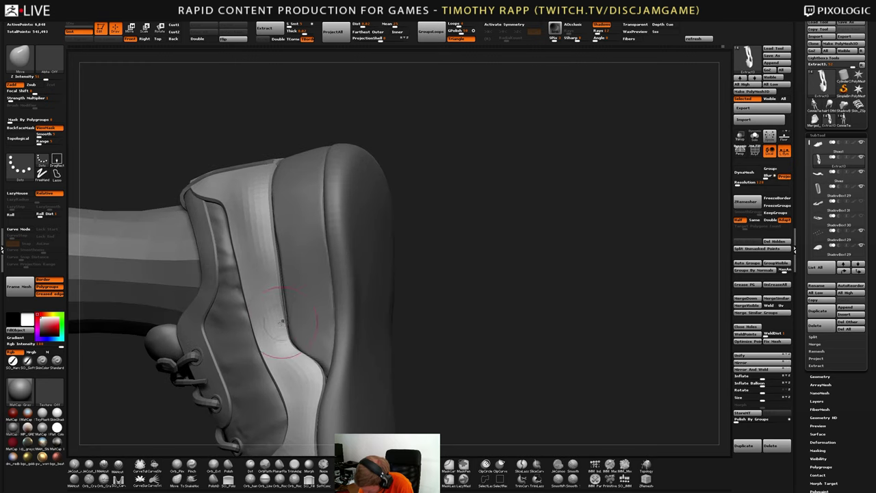
{"action": "left_click_drag", "start_coordinate": [284, 301], "coordinate": [288, 326]}
{"action": "mouse_move", "coordinate": [288, 326]}
{"action": "right_mouse_down"}
{"action": "mouse_move", "coordinate": [293, 335]}
{"action": "mouse_move", "coordinate": [287, 328]}
{"action": "right_mouse_up"}
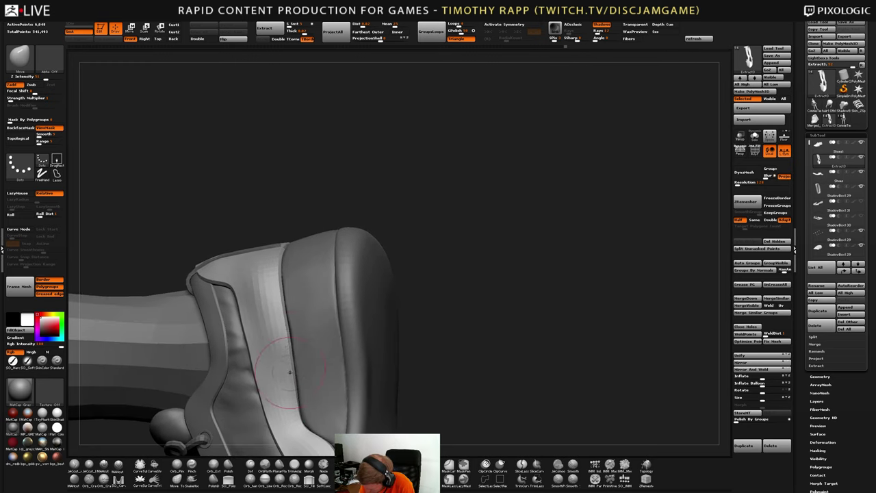
Nudge the overlay's side strip near the heel with the Move brush and smooth its surface
{"action": "mouse_move", "coordinate": [275, 275]}
{"action": "right_mouse_down"}
{"action": "mouse_move", "coordinate": [285, 237]}
{"action": "mouse_move", "coordinate": [284, 275]}
{"action": "mouse_move", "coordinate": [286, 253]}
{"action": "right_mouse_up"}
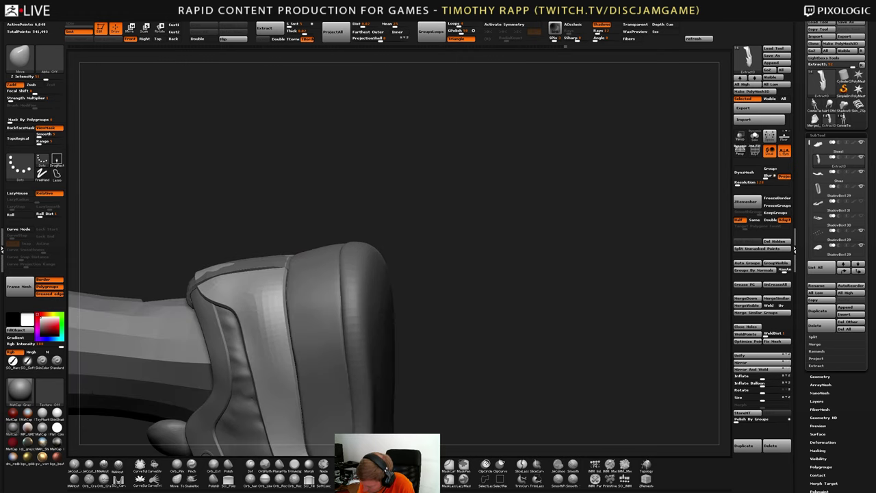
{"action": "mouse_move", "coordinate": [278, 286]}
{"action": "right_mouse_down"}
{"action": "mouse_move", "coordinate": [279, 264]}
{"action": "mouse_move", "coordinate": [272, 301]}
{"action": "right_mouse_up"}
{"action": "key", "text": "s"}
{"action": "left_click_drag", "start_coordinate": [271, 307], "coordinate": [264, 307]}
{"action": "right_click_drag", "start_coordinate": [264, 308], "coordinate": [274, 363]}
{"action": "left_click_drag", "start_coordinate": [276, 377], "coordinate": [280, 387], "text": "shift"}
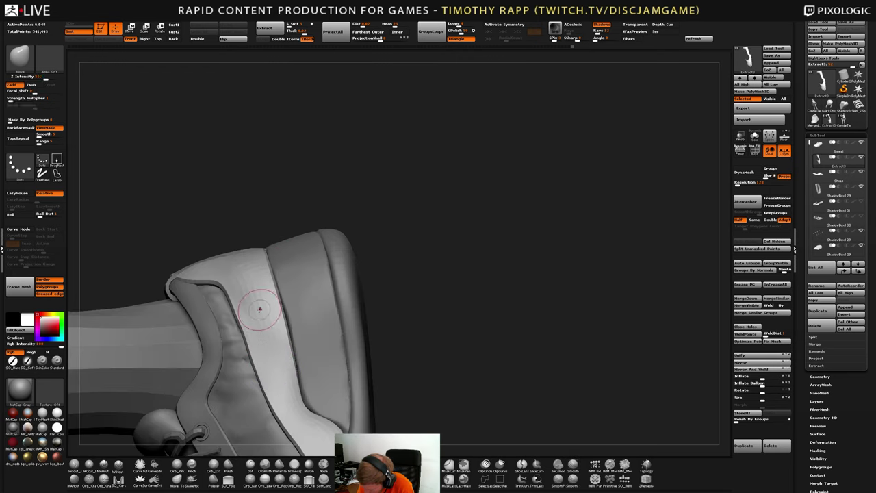
{"action": "left_click_drag", "start_coordinate": [260, 309], "coordinate": [257, 303], "text": "shift"}
{"action": "mouse_move", "coordinate": [257, 303]}
{"action": "right_mouse_down"}
{"action": "mouse_move", "coordinate": [260, 320]}
{"action": "mouse_move", "coordinate": [246, 307]}
{"action": "right_mouse_up"}
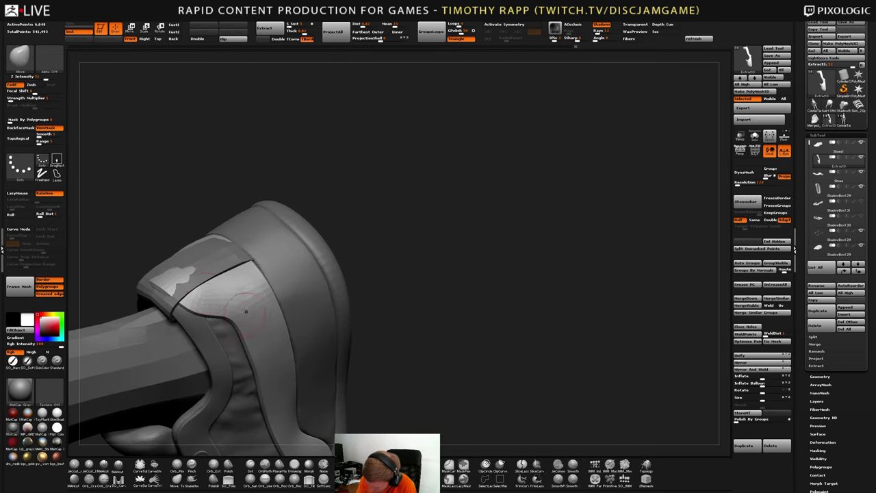
Push the overlay's upper rear area beneath the heel tab with the Move Elastic brush, undoing unwanted strokes
{"action": "left_click_drag", "start_coordinate": [219, 296], "coordinate": [192, 284]}
{"action": "key", "text": "ctrl+z"}
{"action": "key", "text": "2"}
{"action": "right_click_drag", "start_coordinate": [203, 302], "coordinate": [206, 297]}
{"action": "key", "text": "s"}
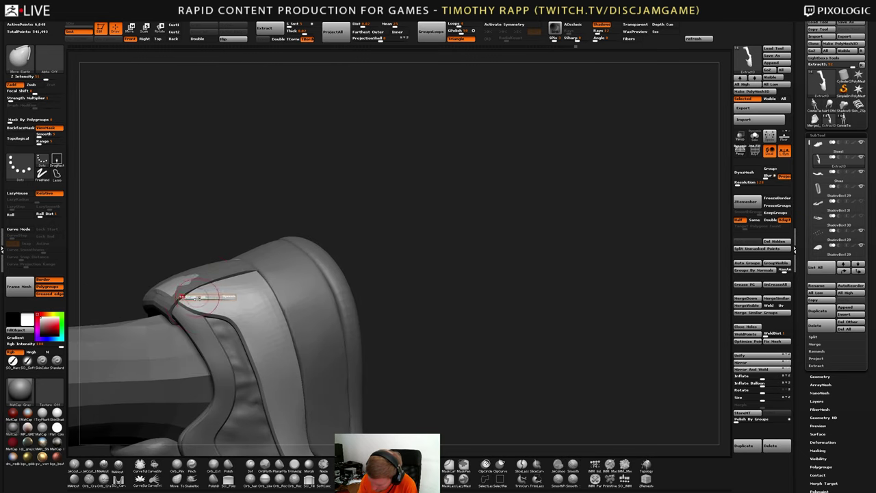
{"action": "mouse_move", "coordinate": [195, 297]}
{"action": "left_mouse_down"}
{"action": "mouse_move", "coordinate": [204, 293]}
{"action": "mouse_move", "coordinate": [172, 282]}
{"action": "left_mouse_up"}
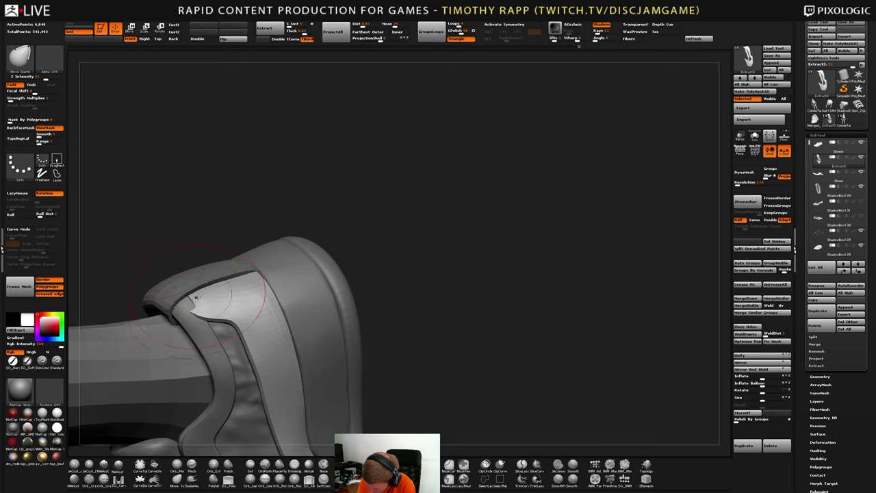
{"action": "mouse_move", "coordinate": [196, 297]}
{"action": "right_mouse_down"}
{"action": "mouse_move", "coordinate": [209, 294]}
{"action": "mouse_move", "coordinate": [229, 320]}
{"action": "mouse_move", "coordinate": [215, 289]}
{"action": "mouse_move", "coordinate": [200, 329]}
{"action": "right_mouse_up"}
{"action": "key", "text": "ctrl+z"}
{"action": "key", "text": "s"}
{"action": "mouse_move", "coordinate": [215, 322]}
{"action": "right_mouse_down"}
{"action": "mouse_move", "coordinate": [171, 320]}
{"action": "mouse_move", "coordinate": [207, 324]}
{"action": "mouse_move", "coordinate": [197, 328]}
{"action": "mouse_move", "coordinate": [226, 319]}
{"action": "mouse_move", "coordinate": [184, 327]}
{"action": "mouse_move", "coordinate": [164, 342]}
{"action": "mouse_move", "coordinate": [205, 346]}
{"action": "mouse_move", "coordinate": [256, 280]}
{"action": "mouse_move", "coordinate": [299, 291]}
{"action": "mouse_move", "coordinate": [296, 274]}
{"action": "mouse_move", "coordinate": [284, 276]}
{"action": "mouse_move", "coordinate": [299, 323]}
{"action": "mouse_move", "coordinate": [291, 308]}
{"action": "mouse_move", "coordinate": [355, 252]}
{"action": "mouse_move", "coordinate": [411, 331]}
{"action": "mouse_move", "coordinate": [514, 351]}
{"action": "mouse_move", "coordinate": [514, 404]}
{"action": "mouse_move", "coordinate": [544, 386]}
{"action": "mouse_move", "coordinate": [414, 364]}
{"action": "mouse_move", "coordinate": [355, 388]}
{"action": "mouse_move", "coordinate": [483, 396]}
{"action": "mouse_move", "coordinate": [442, 389]}
{"action": "right_mouse_up"}
{"action": "right_click_drag", "start_coordinate": [349, 370], "coordinate": [401, 370]}
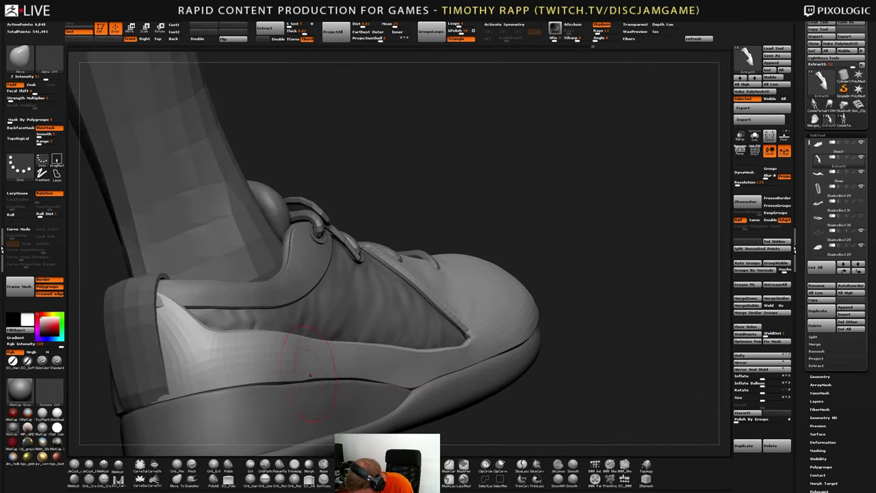
Select the shoe body beneath the overlay and work on its side fabric with the Inflat brush
{"action": "mouse_move", "coordinate": [301, 336]}
{"action": "right_mouse_down"}
{"action": "mouse_move", "coordinate": [359, 347]}
{"action": "mouse_move", "coordinate": [282, 382]}
{"action": "mouse_move", "coordinate": [288, 363]}
{"action": "mouse_move", "coordinate": [236, 366]}
{"action": "mouse_move", "coordinate": [173, 344]}
{"action": "mouse_move", "coordinate": [179, 335]}
{"action": "mouse_move", "coordinate": [236, 359]}
{"action": "mouse_move", "coordinate": [190, 332]}
{"action": "mouse_move", "coordinate": [226, 353]}
{"action": "mouse_move", "coordinate": [218, 342]}
{"action": "mouse_move", "coordinate": [204, 338]}
{"action": "mouse_move", "coordinate": [200, 347]}
{"action": "mouse_move", "coordinate": [209, 378]}
{"action": "mouse_move", "coordinate": [223, 348]}
{"action": "mouse_move", "coordinate": [209, 383]}
{"action": "mouse_move", "coordinate": [231, 370]}
{"action": "mouse_move", "coordinate": [255, 390]}
{"action": "mouse_move", "coordinate": [237, 393]}
{"action": "mouse_move", "coordinate": [257, 387]}
{"action": "mouse_move", "coordinate": [244, 399]}
{"action": "mouse_move", "coordinate": [327, 400]}
{"action": "mouse_move", "coordinate": [237, 404]}
{"action": "mouse_move", "coordinate": [229, 420]}
{"action": "mouse_move", "coordinate": [252, 393]}
{"action": "mouse_move", "coordinate": [243, 396]}
{"action": "mouse_move", "coordinate": [260, 409]}
{"action": "right_mouse_up"}
{"action": "key", "text": "s"}
{"action": "mouse_move", "coordinate": [307, 382]}
{"action": "right_mouse_down"}
{"action": "mouse_move", "coordinate": [272, 379]}
{"action": "mouse_move", "coordinate": [297, 300]}
{"action": "mouse_move", "coordinate": [264, 300]}
{"action": "mouse_move", "coordinate": [259, 319]}
{"action": "right_mouse_up"}
{"action": "left_click", "coordinate": [262, 311], "text": "alt"}
{"action": "key", "text": "b"}
{"action": "key", "text": "i"}
{"action": "key", "text": "n"}
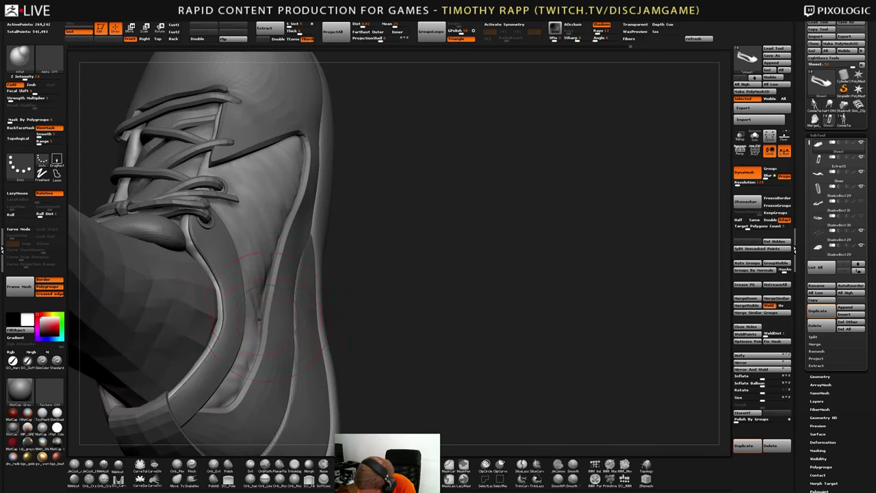
{"action": "right_click_drag", "start_coordinate": [274, 253], "coordinate": [284, 356]}
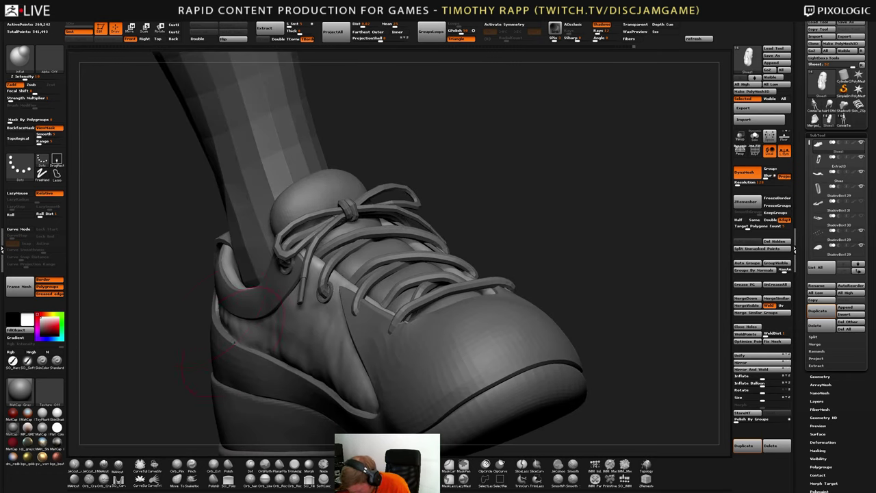
Refine the shoe body's side fabric between the collar and the overlay with the Dam_Standard brush
{"action": "right_click_drag", "start_coordinate": [147, 311], "coordinate": [222, 277]}
{"action": "mouse_move", "coordinate": [213, 327]}
{"action": "right_mouse_down"}
{"action": "mouse_move", "coordinate": [229, 357]}
{"action": "mouse_move", "coordinate": [209, 281]}
{"action": "mouse_move", "coordinate": [214, 312]}
{"action": "mouse_move", "coordinate": [193, 314]}
{"action": "mouse_move", "coordinate": [213, 314]}
{"action": "mouse_move", "coordinate": [192, 316]}
{"action": "mouse_move", "coordinate": [209, 318]}
{"action": "mouse_move", "coordinate": [161, 309]}
{"action": "mouse_move", "coordinate": [135, 316]}
{"action": "mouse_move", "coordinate": [157, 313]}
{"action": "right_mouse_up"}
{"action": "key", "text": "s"}
{"action": "right_click_drag", "start_coordinate": [248, 325], "coordinate": [211, 336]}
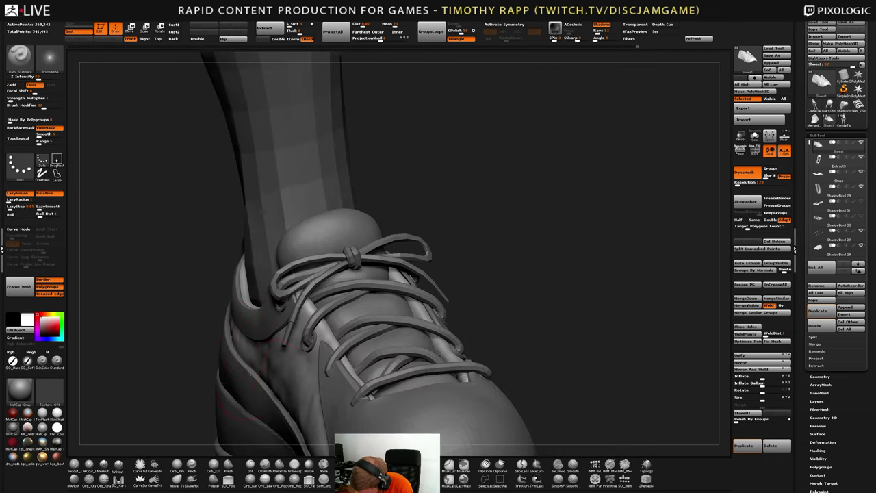
{"action": "right_click_drag", "start_coordinate": [243, 385], "coordinate": [257, 385]}
{"action": "mouse_move", "coordinate": [189, 325]}
{"action": "right_mouse_down"}
{"action": "mouse_move", "coordinate": [217, 323]}
{"action": "mouse_move", "coordinate": [199, 317]}
{"action": "mouse_move", "coordinate": [224, 279]}
{"action": "mouse_move", "coordinate": [245, 279]}
{"action": "right_mouse_up"}
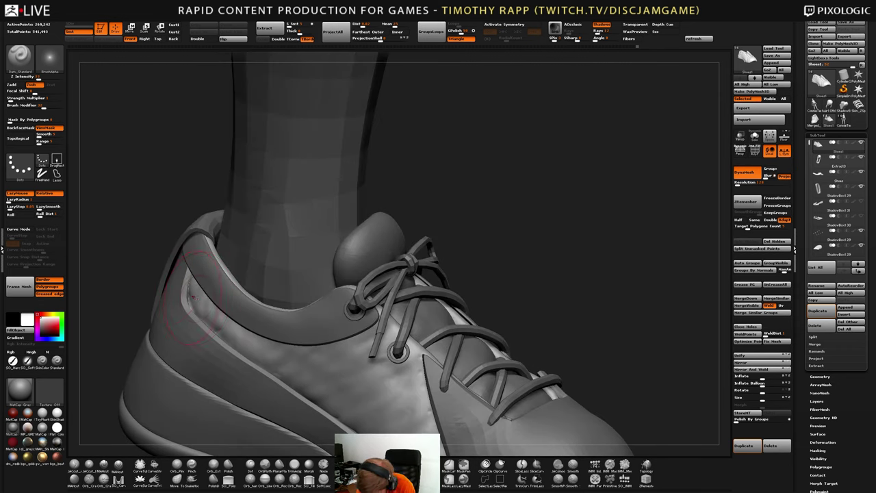
{"action": "right_click_drag", "start_coordinate": [188, 304], "coordinate": [148, 317]}
{"action": "right_click_drag", "start_coordinate": [321, 397], "coordinate": [320, 383], "text": "ctrl"}
{"action": "right_click_drag", "start_coordinate": [321, 383], "coordinate": [380, 357]}
{"action": "right_click_drag", "start_coordinate": [449, 365], "coordinate": [487, 375]}
Select the overlay again and adjust its lower edge around the toe with the Move brushes
{"action": "left_click", "coordinate": [491, 354], "text": "alt"}
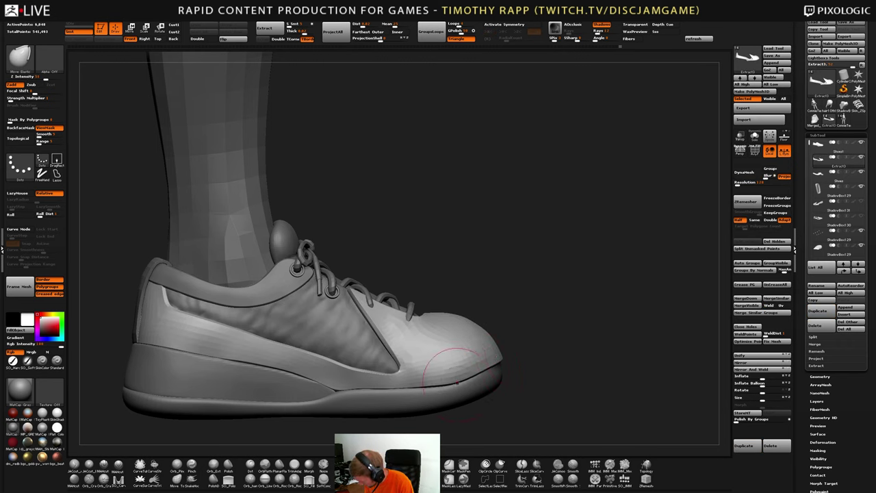
{"action": "mouse_move", "coordinate": [457, 383]}
{"action": "right_mouse_down"}
{"action": "mouse_move", "coordinate": [405, 384]}
{"action": "mouse_move", "coordinate": [391, 357]}
{"action": "mouse_move", "coordinate": [486, 358]}
{"action": "mouse_move", "coordinate": [405, 379]}
{"action": "mouse_move", "coordinate": [414, 379]}
{"action": "mouse_move", "coordinate": [352, 369]}
{"action": "mouse_move", "coordinate": [323, 376]}
{"action": "mouse_move", "coordinate": [364, 379]}
{"action": "mouse_move", "coordinate": [353, 381]}
{"action": "mouse_move", "coordinate": [359, 388]}
{"action": "mouse_move", "coordinate": [308, 370]}
{"action": "right_mouse_up"}
{"action": "key", "text": "s"}
{"action": "right_click_drag", "start_coordinate": [438, 371], "coordinate": [408, 368]}
{"action": "mouse_move", "coordinate": [408, 367]}
{"action": "right_mouse_down", "text": "ctrl"}
{"action": "mouse_move", "coordinate": [401, 390]}
{"action": "mouse_move", "coordinate": [347, 406]}
{"action": "right_mouse_up", "text": "ctrl"}
{"action": "key", "text": "s"}
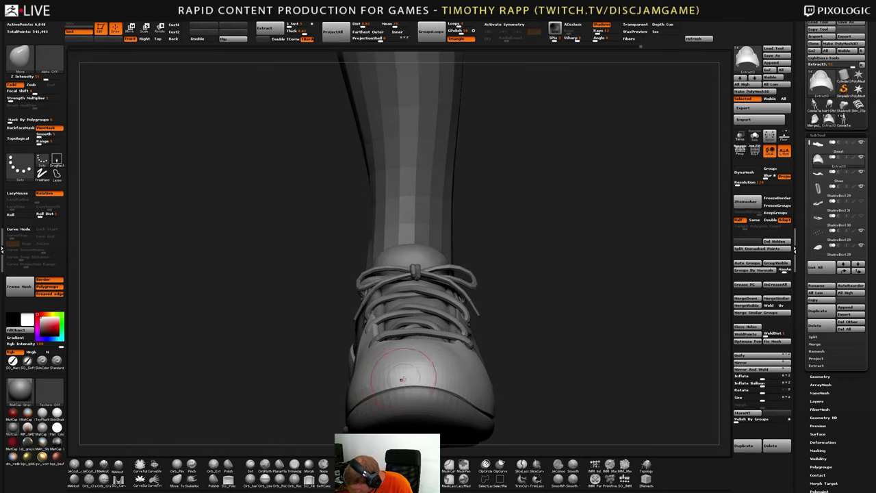
Show the overlay's wireframe and reshape the corners of its lace opening above the toe with the Move brush
{"action": "right_click_drag", "start_coordinate": [403, 379], "coordinate": [372, 398]}
{"action": "right_click_drag", "start_coordinate": [513, 340], "coordinate": [512, 369]}
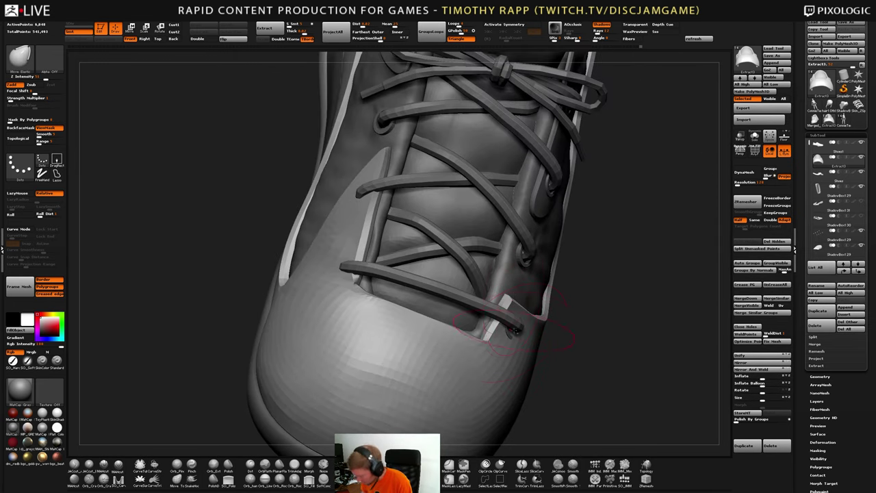
{"action": "mouse_move", "coordinate": [515, 331]}
{"action": "right_mouse_down"}
{"action": "mouse_move", "coordinate": [498, 330]}
{"action": "mouse_move", "coordinate": [510, 324]}
{"action": "mouse_move", "coordinate": [503, 307]}
{"action": "mouse_move", "coordinate": [542, 312]}
{"action": "mouse_move", "coordinate": [553, 296]}
{"action": "mouse_move", "coordinate": [589, 298]}
{"action": "mouse_move", "coordinate": [494, 362]}
{"action": "mouse_move", "coordinate": [485, 320]}
{"action": "mouse_move", "coordinate": [504, 306]}
{"action": "mouse_move", "coordinate": [480, 299]}
{"action": "mouse_move", "coordinate": [506, 299]}
{"action": "mouse_move", "coordinate": [481, 301]}
{"action": "right_mouse_up"}
{"action": "key", "text": "s"}
{"action": "key", "text": "shift+f"}
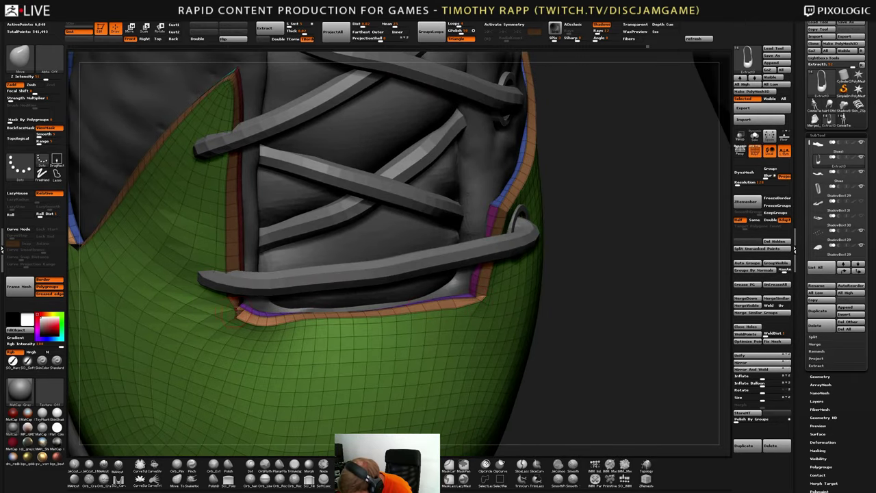
{"action": "right_click_drag", "start_coordinate": [183, 305], "coordinate": [145, 311]}
{"action": "right_click_drag", "start_coordinate": [249, 313], "coordinate": [151, 328]}
{"action": "right_click_drag", "start_coordinate": [259, 347], "coordinate": [275, 355]}
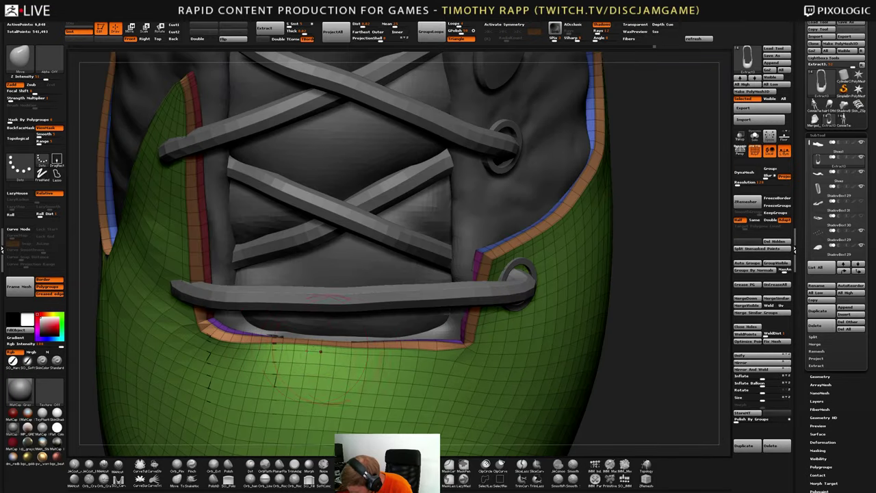
Smooth the overlay's lower edge above the sole near the ball of the foot
{"action": "right_click_drag", "start_coordinate": [438, 356], "coordinate": [418, 288]}
{"action": "right_click_drag", "start_coordinate": [508, 362], "coordinate": [404, 347]}
{"action": "right_click_drag", "start_coordinate": [472, 370], "coordinate": [594, 388], "text": "alt"}
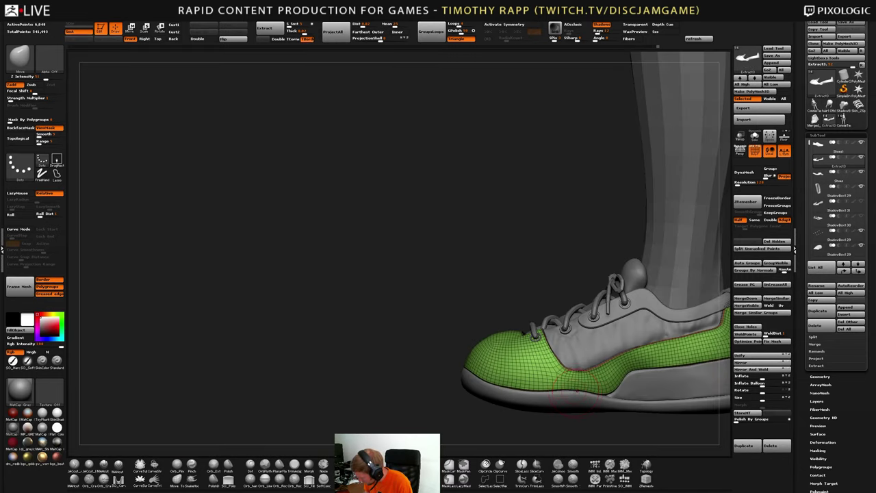
{"action": "left_click_drag", "start_coordinate": [573, 391], "coordinate": [590, 381], "text": "shift"}
Refine the overlay's side strip between the arch and the heel with the Move Elastic brush
{"action": "mouse_move", "coordinate": [553, 390]}
{"action": "right_mouse_down", "text": "alt"}
{"action": "mouse_move", "coordinate": [433, 394]}
{"action": "mouse_move", "coordinate": [445, 441]}
{"action": "mouse_move", "coordinate": [551, 392]}
{"action": "mouse_move", "coordinate": [489, 413]}
{"action": "mouse_move", "coordinate": [487, 442]}
{"action": "mouse_move", "coordinate": [458, 438]}
{"action": "mouse_move", "coordinate": [462, 451]}
{"action": "right_mouse_up", "text": "alt"}
{"action": "right_click_drag", "start_coordinate": [409, 410], "coordinate": [445, 323], "text": "alt"}
{"action": "mouse_move", "coordinate": [411, 361]}
{"action": "right_mouse_down"}
{"action": "mouse_move", "coordinate": [368, 360]}
{"action": "mouse_move", "coordinate": [415, 364]}
{"action": "mouse_move", "coordinate": [355, 377]}
{"action": "mouse_move", "coordinate": [424, 341]}
{"action": "mouse_move", "coordinate": [417, 325]}
{"action": "mouse_move", "coordinate": [396, 329]}
{"action": "mouse_move", "coordinate": [445, 352]}
{"action": "mouse_move", "coordinate": [472, 315]}
{"action": "right_mouse_up"}
{"action": "key", "text": "s"}
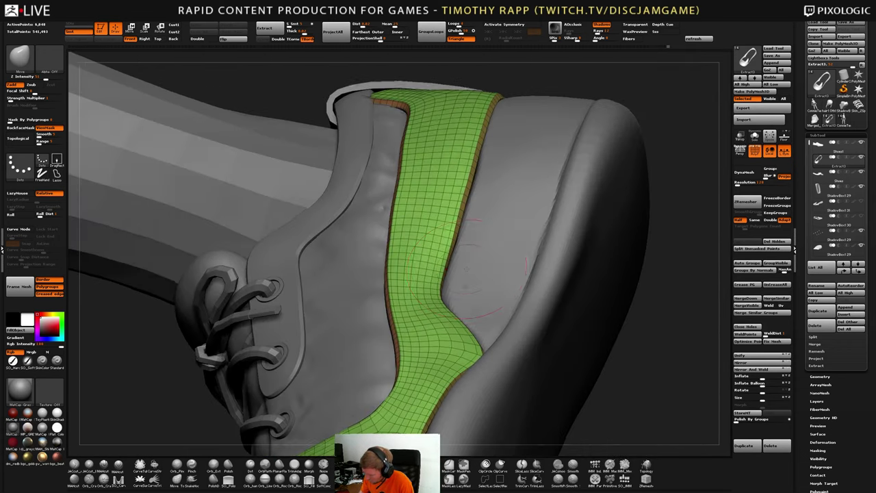
{"action": "mouse_move", "coordinate": [489, 240]}
{"action": "right_mouse_down", "text": "ctrl"}
{"action": "mouse_move", "coordinate": [465, 230]}
{"action": "mouse_move", "coordinate": [435, 308]}
{"action": "mouse_move", "coordinate": [439, 335]}
{"action": "right_mouse_up", "text": "ctrl"}
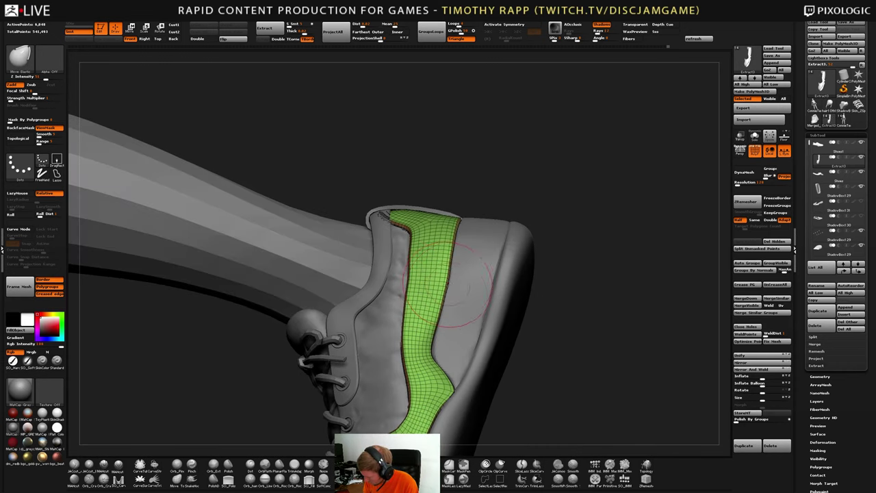
{"action": "mouse_move", "coordinate": [448, 286]}
{"action": "right_mouse_down"}
{"action": "mouse_move", "coordinate": [438, 285]}
{"action": "mouse_move", "coordinate": [426, 257]}
{"action": "mouse_move", "coordinate": [434, 319]}
{"action": "right_mouse_up"}
{"action": "mouse_move", "coordinate": [441, 287]}
{"action": "right_mouse_down"}
{"action": "mouse_move", "coordinate": [445, 272]}
{"action": "mouse_move", "coordinate": [438, 300]}
{"action": "right_mouse_up"}
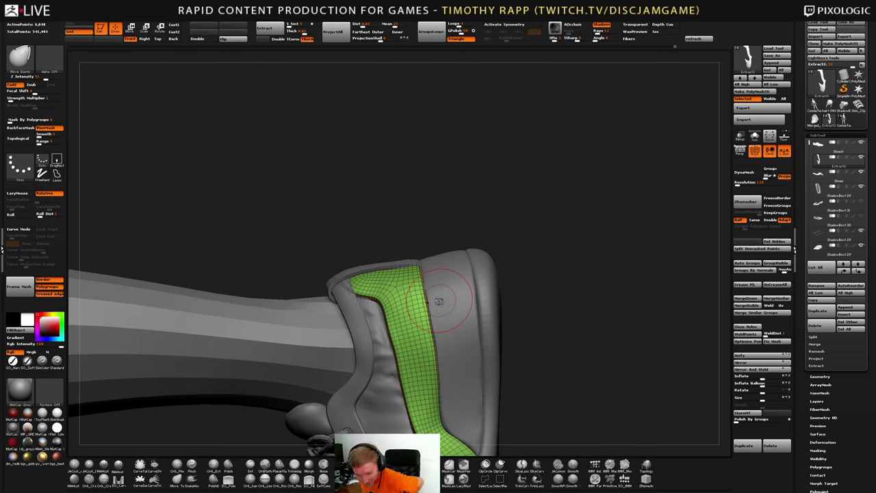
{"action": "mouse_move", "coordinate": [446, 402]}
{"action": "right_mouse_down"}
{"action": "mouse_move", "coordinate": [443, 366]}
{"action": "mouse_move", "coordinate": [433, 356]}
{"action": "mouse_move", "coordinate": [432, 370]}
{"action": "mouse_move", "coordinate": [413, 347]}
{"action": "right_mouse_up"}
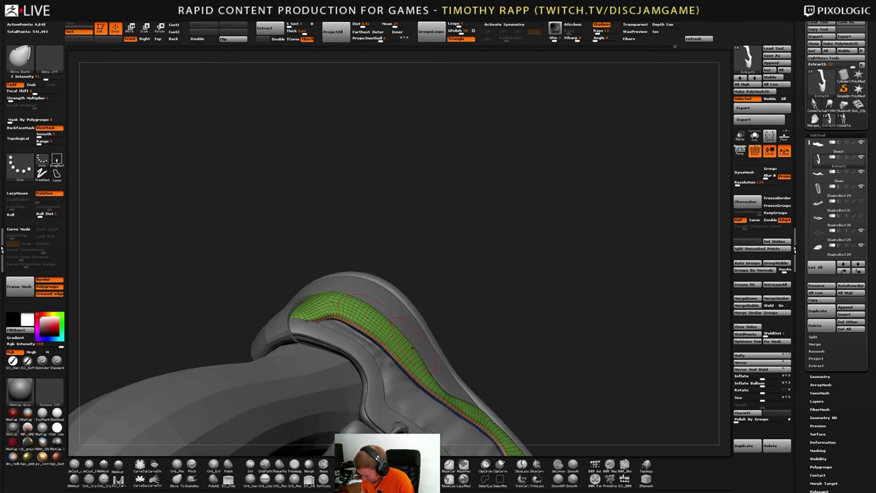
Hide the wireframe, smooth the overlay beside the heel and adjust its rear end with the Move brush
{"action": "right_click_drag", "start_coordinate": [357, 324], "coordinate": [431, 321]}
{"action": "key", "text": "shift+f"}
{"action": "left_click_drag", "start_coordinate": [414, 320], "coordinate": [391, 332], "text": "shift"}
{"action": "mouse_move", "coordinate": [386, 346]}
{"action": "right_mouse_down"}
{"action": "mouse_move", "coordinate": [385, 322]}
{"action": "mouse_move", "coordinate": [378, 336]}
{"action": "right_mouse_up"}
{"action": "key", "text": "b"}
{"action": "key", "text": "m"}
{"action": "key", "text": "v"}
{"action": "key", "text": "s"}
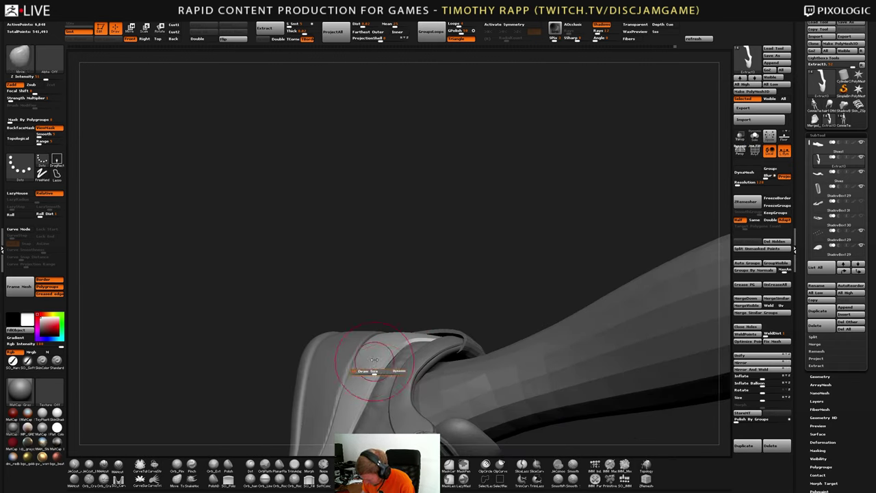
{"action": "right_click_drag", "start_coordinate": [378, 366], "coordinate": [397, 369]}
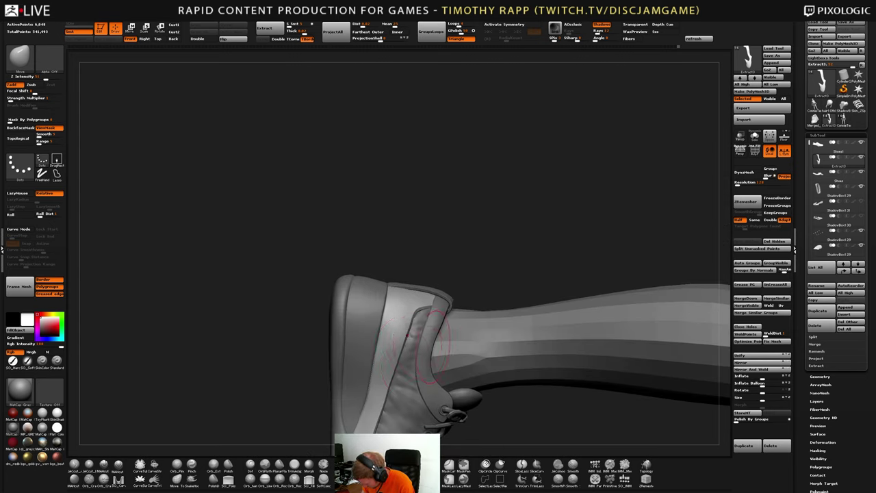
{"action": "right_click_drag", "start_coordinate": [407, 335], "coordinate": [476, 346]}
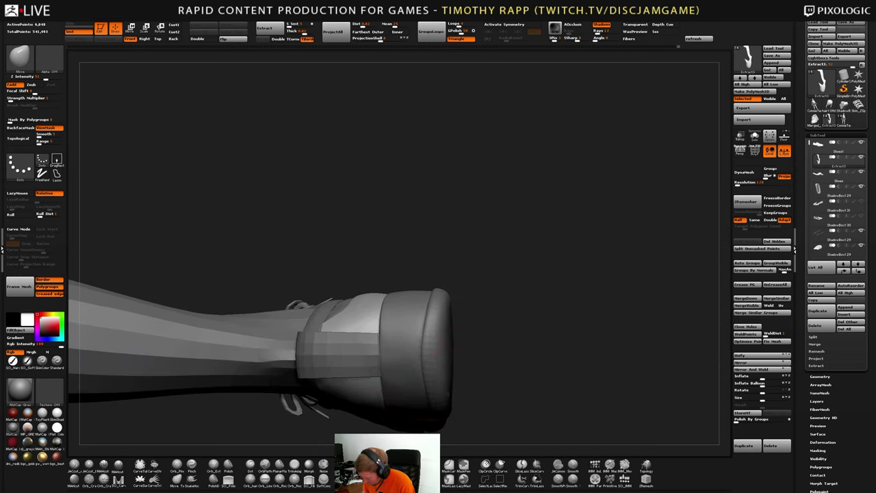
{"action": "mouse_move", "coordinate": [438, 384]}
{"action": "right_mouse_down"}
{"action": "mouse_move", "coordinate": [393, 326]}
{"action": "mouse_move", "coordinate": [358, 364]}
{"action": "mouse_move", "coordinate": [319, 374]}
{"action": "mouse_move", "coordinate": [342, 378]}
{"action": "mouse_move", "coordinate": [314, 380]}
{"action": "right_mouse_up"}
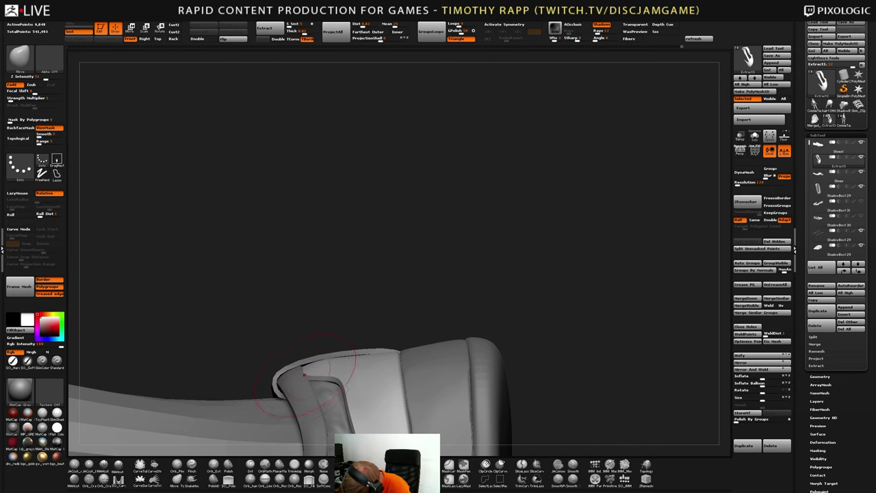
Show the overlay's wireframe, even out its rear corner beside the heel with the Move and Smooth brushes, and hide the wireframe again
{"action": "right_click_drag", "start_coordinate": [324, 350], "coordinate": [444, 370]}
{"action": "key", "text": "shift+f"}
{"action": "key", "text": "3"}
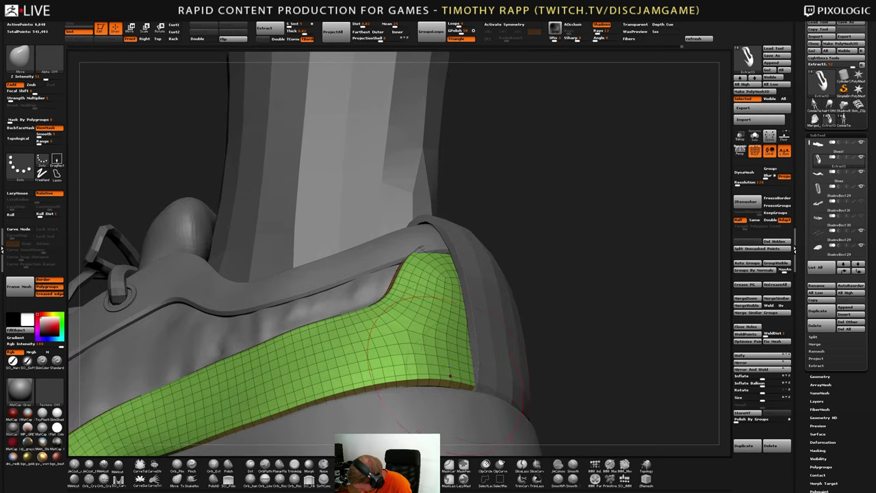
{"action": "key", "text": "3"}
{"action": "left_click", "coordinate": [463, 377]}
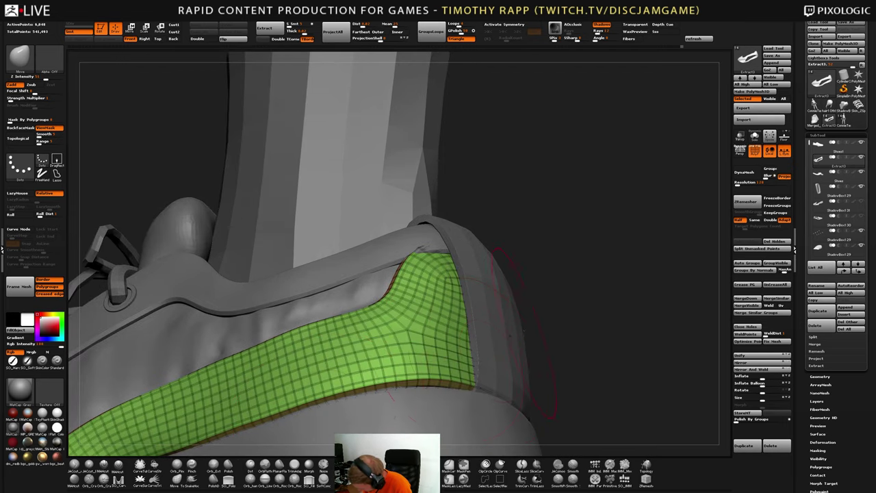
{"action": "key", "text": "c"}
{"action": "left_click", "coordinate": [468, 370]}
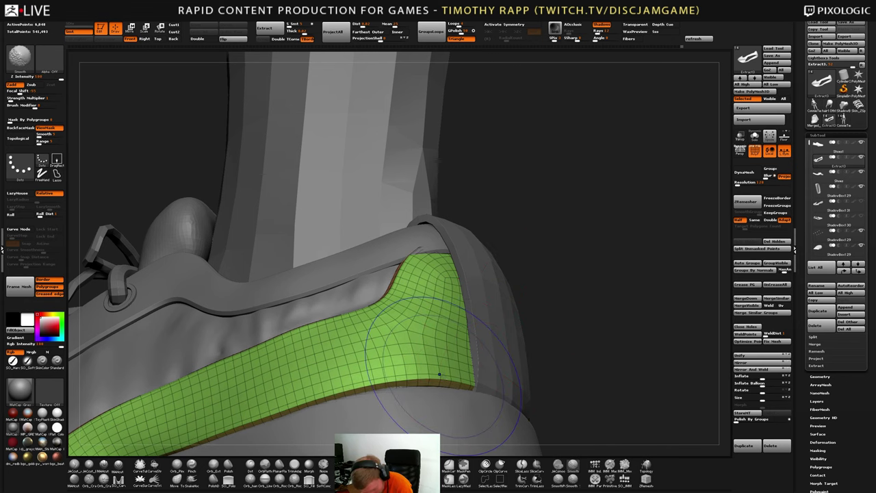
{"action": "key", "text": "c"}
{"action": "left_click", "coordinate": [435, 401]}
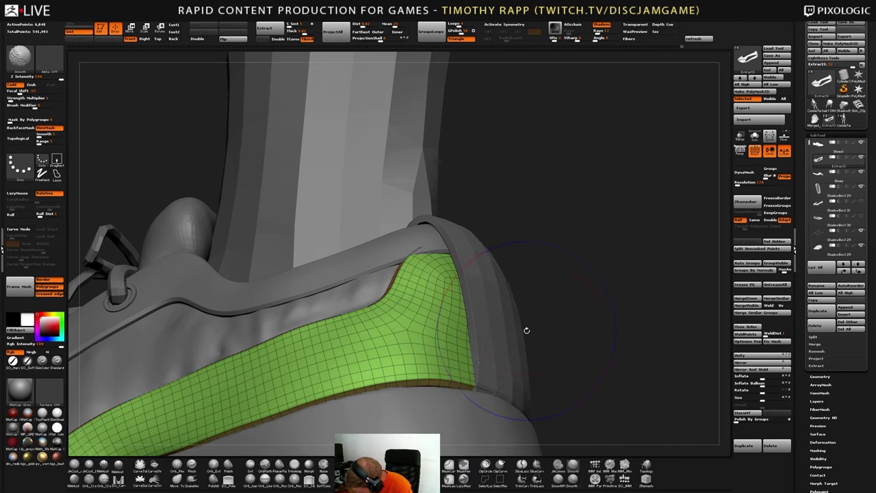
{"action": "key", "text": "shift+f"}
{"action": "left_click_drag", "start_coordinate": [528, 355], "coordinate": [523, 356]}
{"action": "right_click_drag", "start_coordinate": [505, 343], "coordinate": [505, 378], "text": "ctrl"}
{"action": "right_click_drag", "start_coordinate": [253, 392], "coordinate": [295, 387], "text": "alt"}
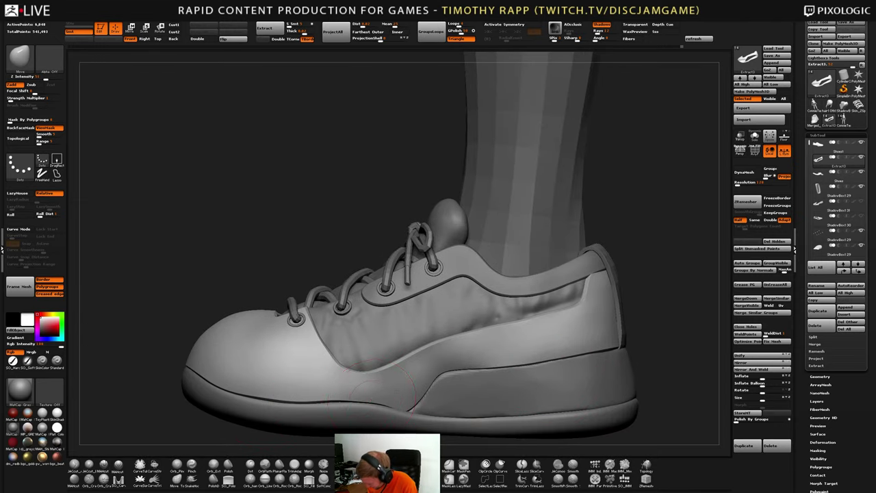
Reduce the brush size and nudge the overlay's lower edge beside the front tip of the heel wedge with the Move brush
{"action": "right_click_drag", "start_coordinate": [383, 387], "coordinate": [404, 402]}
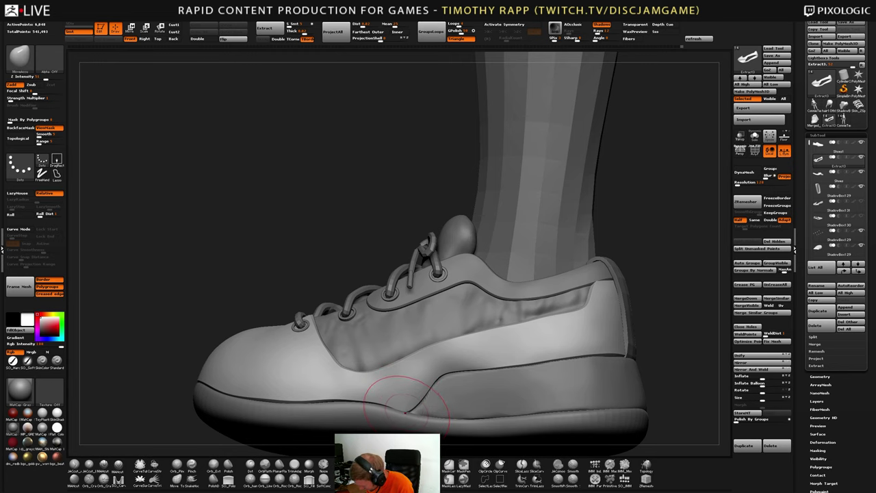
{"action": "mouse_move", "coordinate": [409, 411]}
{"action": "right_mouse_down"}
{"action": "mouse_move", "coordinate": [384, 410]}
{"action": "mouse_move", "coordinate": [432, 409]}
{"action": "mouse_move", "coordinate": [412, 410]}
{"action": "mouse_move", "coordinate": [420, 403]}
{"action": "right_mouse_up"}
{"action": "key", "text": "s"}
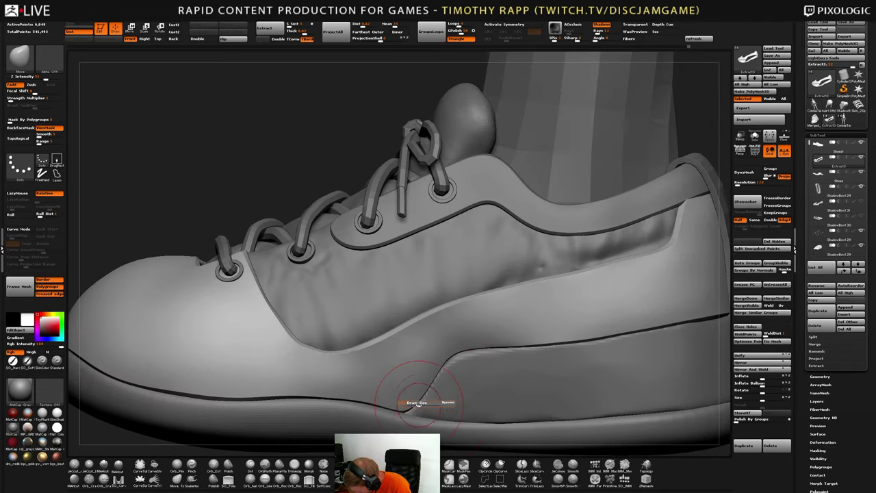
{"action": "left_click_drag", "start_coordinate": [419, 405], "coordinate": [401, 408]}
{"action": "key", "text": "s"}
{"action": "right_click_drag", "start_coordinate": [403, 409], "coordinate": [459, 386]}
Select the heel wedge between the overlay and the sole and inflate it slightly
{"action": "left_click", "coordinate": [448, 397], "text": "alt"}
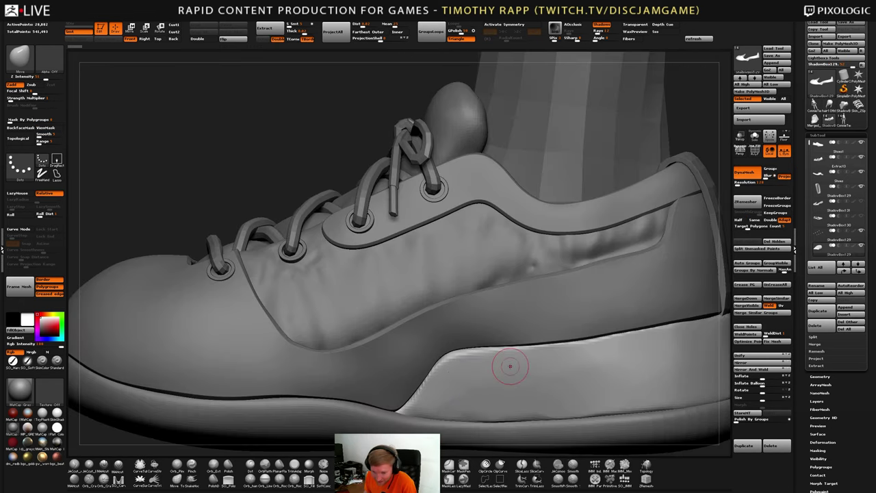
{"action": "right_click_drag", "start_coordinate": [516, 379], "coordinate": [593, 374]}
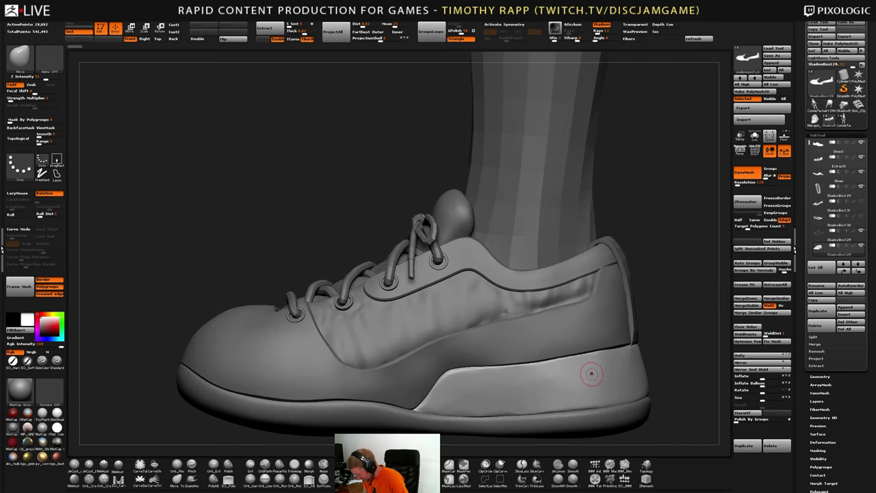
{"action": "right_click_drag", "start_coordinate": [510, 403], "coordinate": [532, 397]}
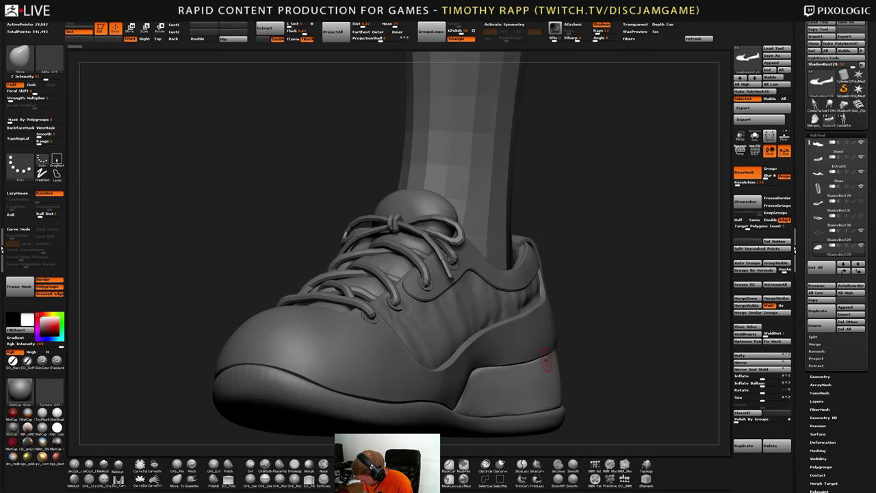
{"action": "left_click_drag", "start_coordinate": [763, 377], "coordinate": [767, 378]}
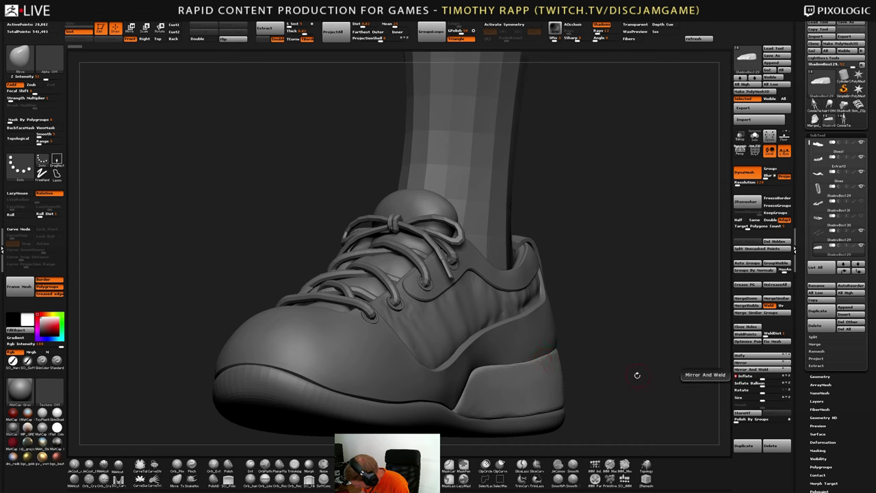
Hide the rear of the heel wedge so that only its front section stays visible
{"action": "right_click_drag", "start_coordinate": [637, 373], "coordinate": [626, 372]}
{"action": "right_click_drag", "start_coordinate": [411, 412], "coordinate": [420, 364], "text": "alt"}
{"action": "left_click_drag", "start_coordinate": [379, 431], "coordinate": [474, 280], "text": "ctrl+shift"}
{"action": "left_click", "coordinate": [445, 394], "text": "ctrl+shift"}
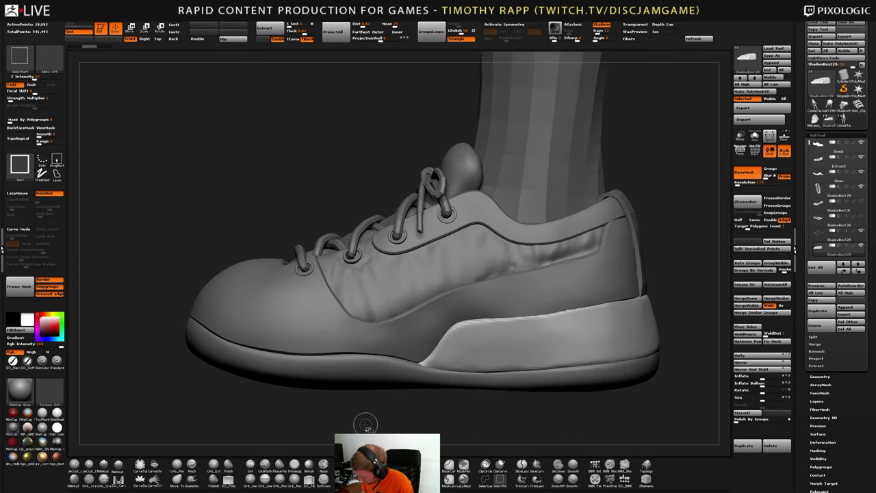
{"action": "left_click_drag", "start_coordinate": [364, 435], "coordinate": [521, 272], "text": "ctrl+shift"}
{"action": "right_click_drag", "start_coordinate": [397, 366], "coordinate": [464, 363]}
{"action": "left_click_drag", "start_coordinate": [202, 264], "coordinate": [330, 435], "text": "ctrl+alt+shift"}
{"action": "right_click_drag", "start_coordinate": [507, 379], "coordinate": [455, 374]}
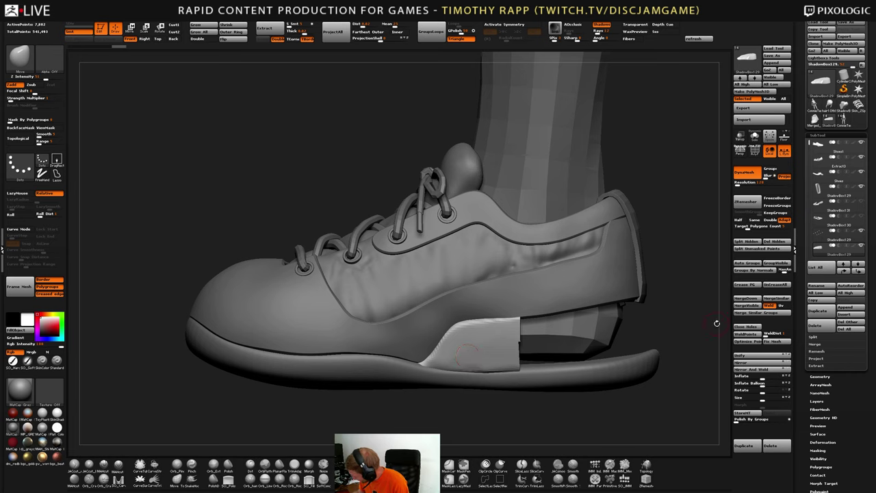
Trim the slanted front edge of the visible wedge section with the ClipCurve brush
{"action": "left_click", "coordinate": [500, 467]}
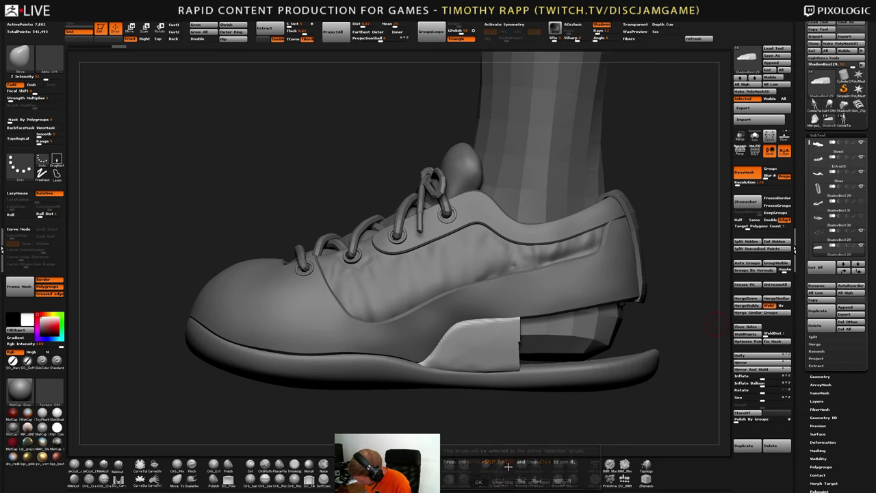
{"action": "left_click_drag", "start_coordinate": [381, 427], "coordinate": [485, 280], "text": "ctrl+shift"}
{"action": "left_click_drag", "start_coordinate": [371, 425], "coordinate": [472, 291], "text": "ctrl+shift"}
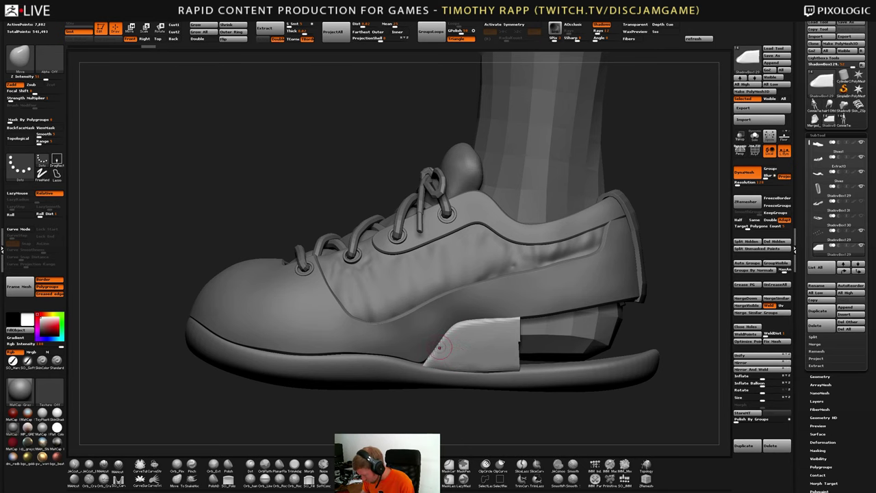
Fit the wedge's front tip to the overlay and sole with the Move brush and unhide the rest of the wedge
{"action": "right_click_drag", "start_coordinate": [435, 343], "coordinate": [442, 336], "text": "ctrl"}
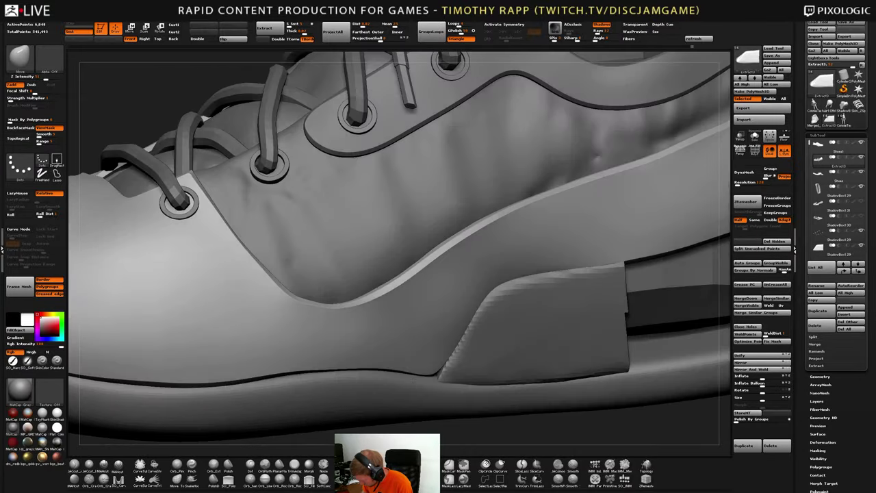
{"action": "key", "text": "s"}
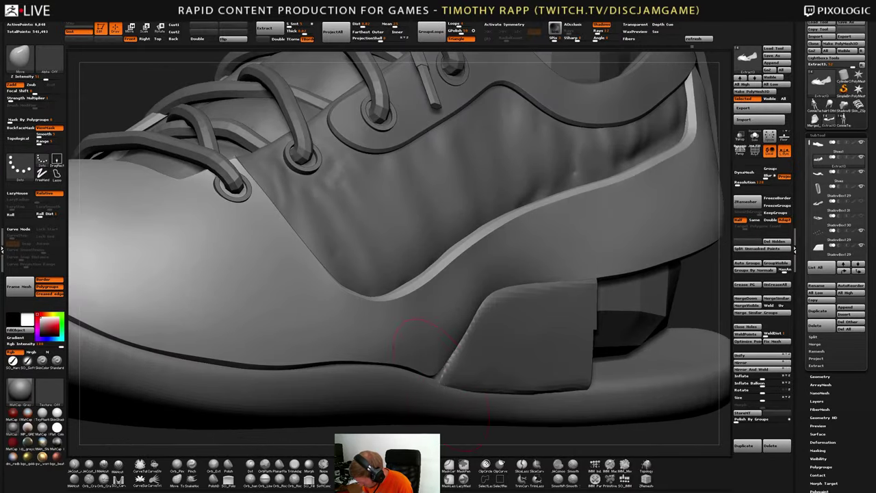
{"action": "right_click_drag", "start_coordinate": [464, 383], "coordinate": [435, 389]}
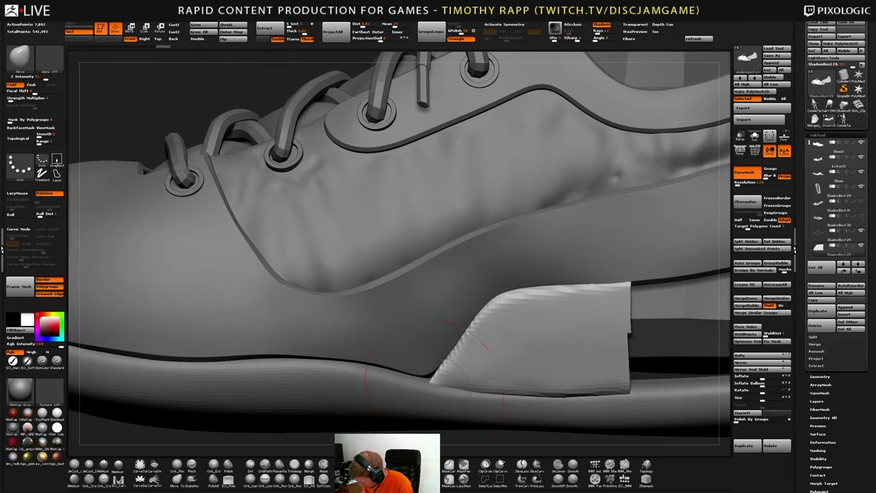
{"action": "left_click_drag", "start_coordinate": [427, 380], "coordinate": [431, 377], "text": "shift"}
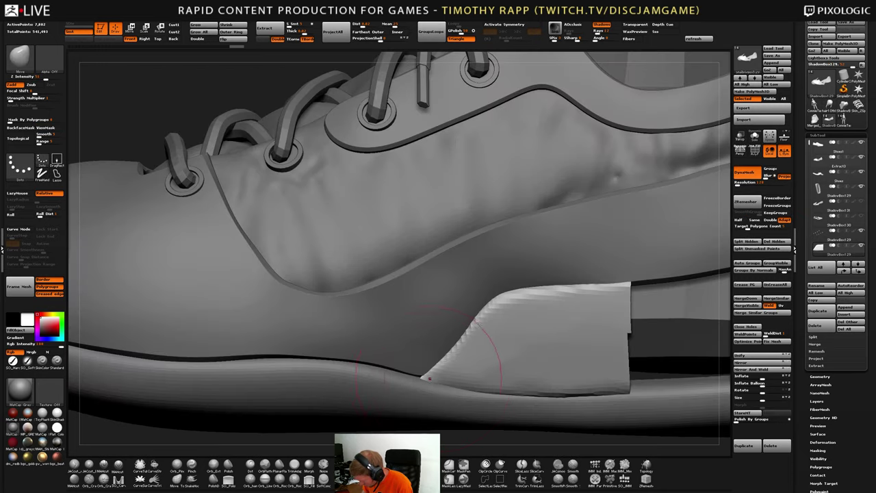
{"action": "right_click_drag", "start_coordinate": [430, 378], "coordinate": [424, 370]}
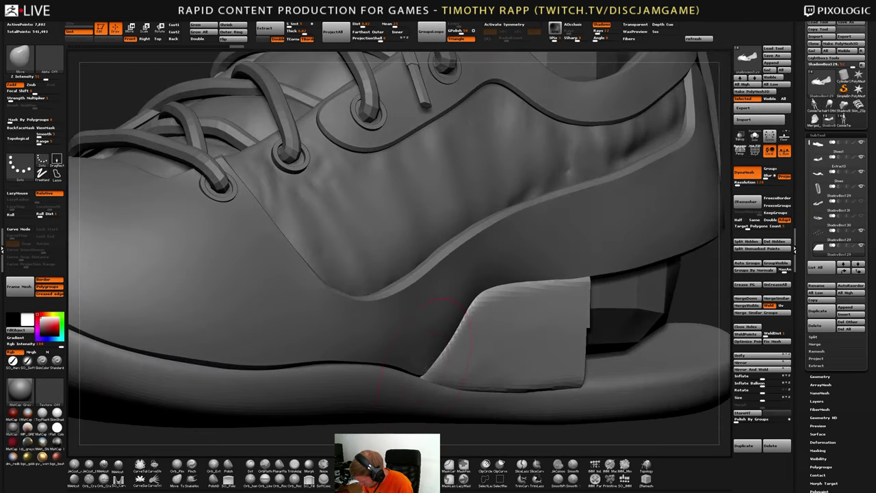
{"action": "right_click_drag", "start_coordinate": [493, 372], "coordinate": [486, 402], "text": "ctrl"}
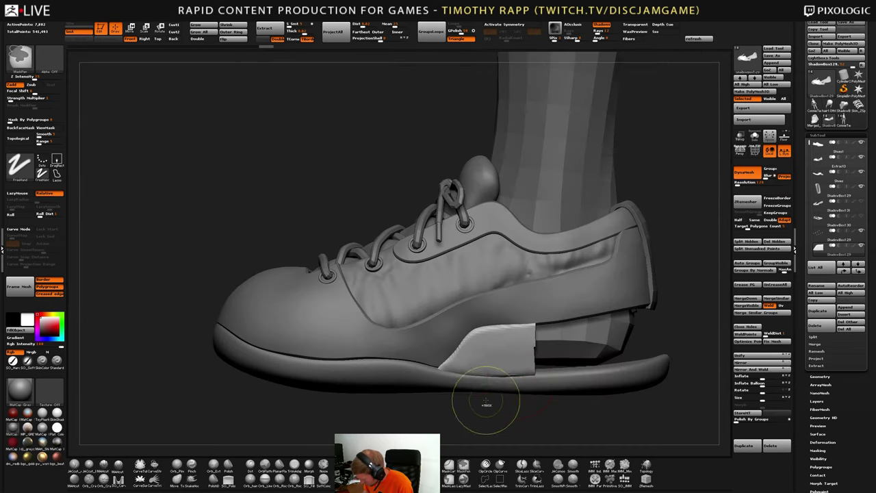
{"action": "left_click", "coordinate": [544, 415], "text": "ctrl+shift"}
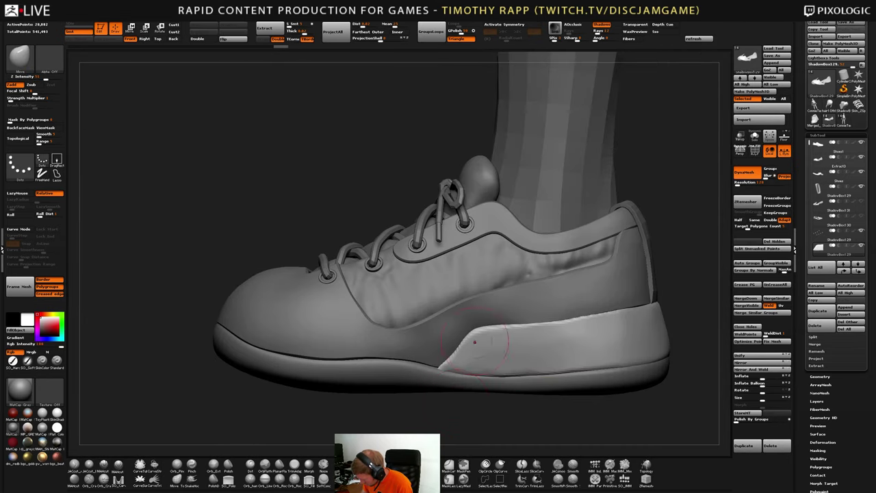
Refine the wedge's front and lower edges on both sides of the shoe and remesh it with DynaMesh
{"action": "key", "text": "s"}
{"action": "left_click_drag", "start_coordinate": [460, 352], "coordinate": [457, 352]}
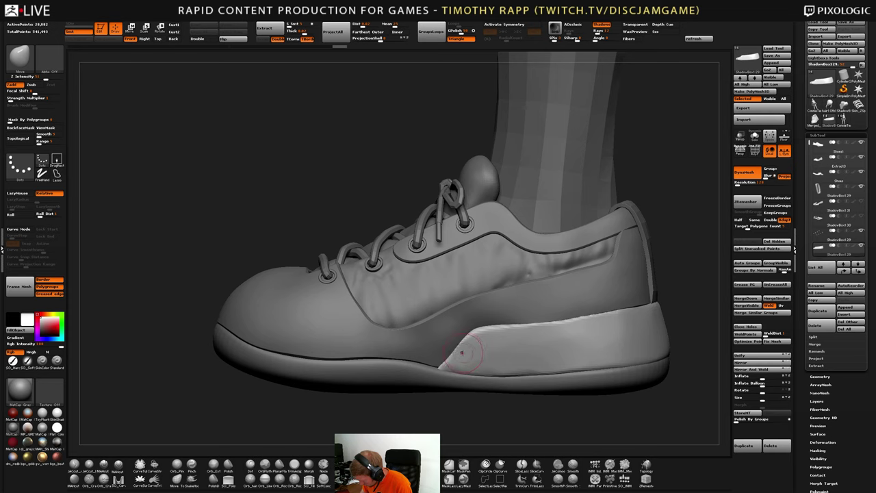
{"action": "mouse_move", "coordinate": [474, 343]}
{"action": "right_mouse_down"}
{"action": "mouse_move", "coordinate": [472, 332]}
{"action": "mouse_move", "coordinate": [476, 345]}
{"action": "right_mouse_up"}
{"action": "right_click_drag", "start_coordinate": [585, 336], "coordinate": [634, 323], "text": "ctrl"}
{"action": "right_click_drag", "start_coordinate": [523, 352], "coordinate": [584, 350]}
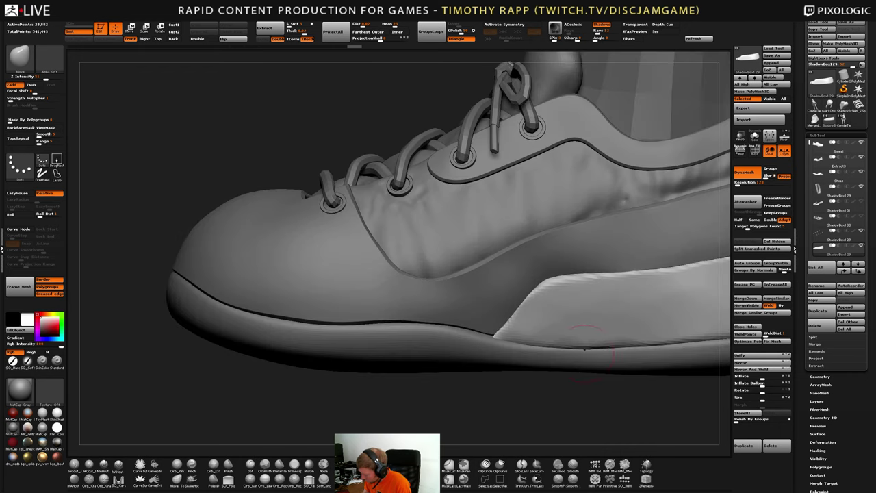
{"action": "right_click_drag", "start_coordinate": [550, 321], "coordinate": [679, 350], "text": "ctrl"}
{"action": "right_click_drag", "start_coordinate": [679, 350], "coordinate": [644, 358], "text": "alt"}
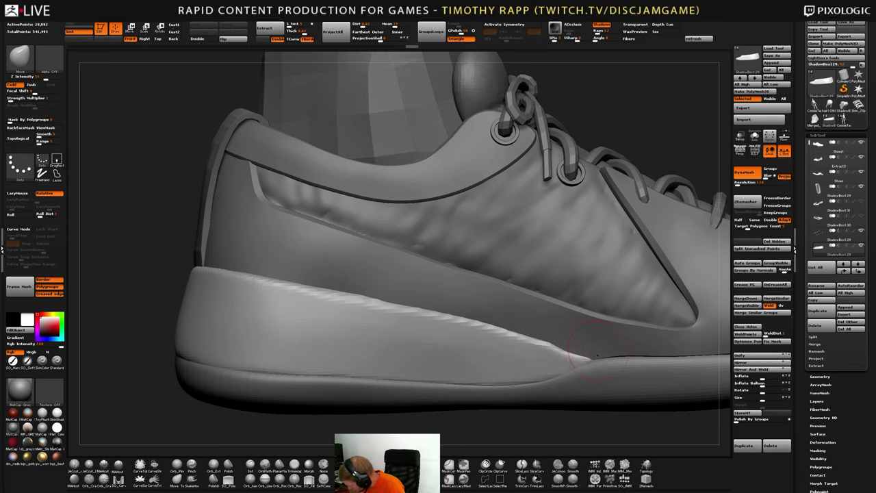
{"action": "right_click_drag", "start_coordinate": [623, 354], "coordinate": [522, 358], "text": "ctrl"}
{"action": "left_click_drag", "start_coordinate": [429, 406], "coordinate": [457, 417], "text": "ctrl"}
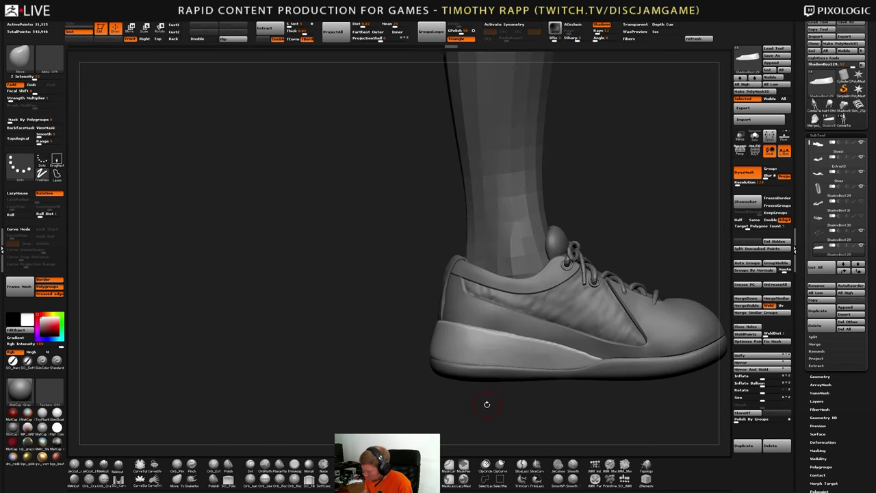
Adjust the wedge's outline around the back of the heel and along its upper edge with the Move brush
{"action": "mouse_move", "coordinate": [486, 404]}
{"action": "right_mouse_down"}
{"action": "mouse_move", "coordinate": [543, 404]}
{"action": "mouse_move", "coordinate": [525, 409]}
{"action": "right_mouse_up"}
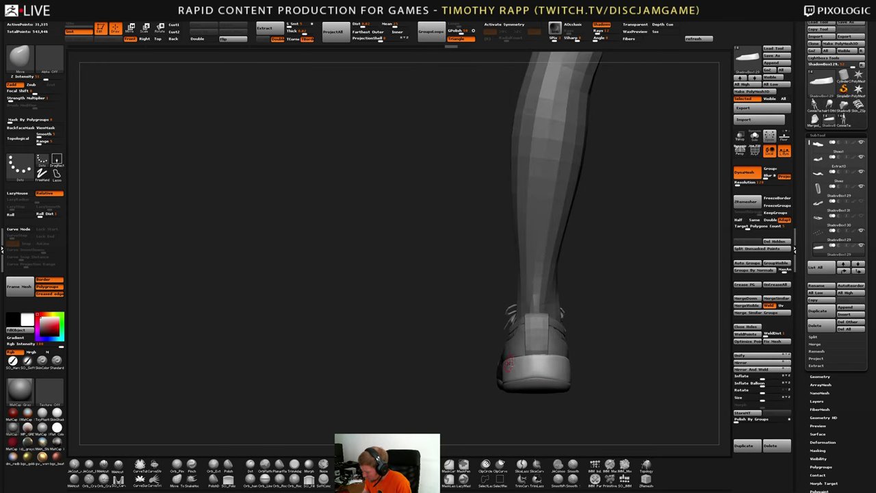
{"action": "mouse_move", "coordinate": [509, 364]}
{"action": "right_mouse_down", "text": "ctrl"}
{"action": "mouse_move", "coordinate": [525, 359]}
{"action": "mouse_move", "coordinate": [491, 354]}
{"action": "mouse_move", "coordinate": [537, 359]}
{"action": "mouse_move", "coordinate": [524, 362]}
{"action": "right_mouse_up", "text": "ctrl"}
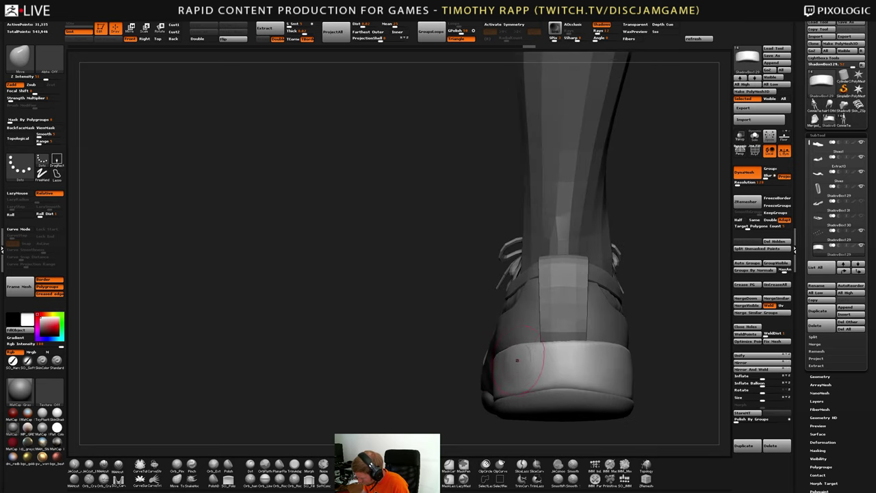
{"action": "left_click_drag", "start_coordinate": [517, 360], "coordinate": [515, 360]}
{"action": "right_click_drag", "start_coordinate": [511, 360], "coordinate": [535, 360]}
{"action": "left_click_drag", "start_coordinate": [497, 362], "coordinate": [494, 361]}
{"action": "right_click_drag", "start_coordinate": [485, 353], "coordinate": [513, 349]}
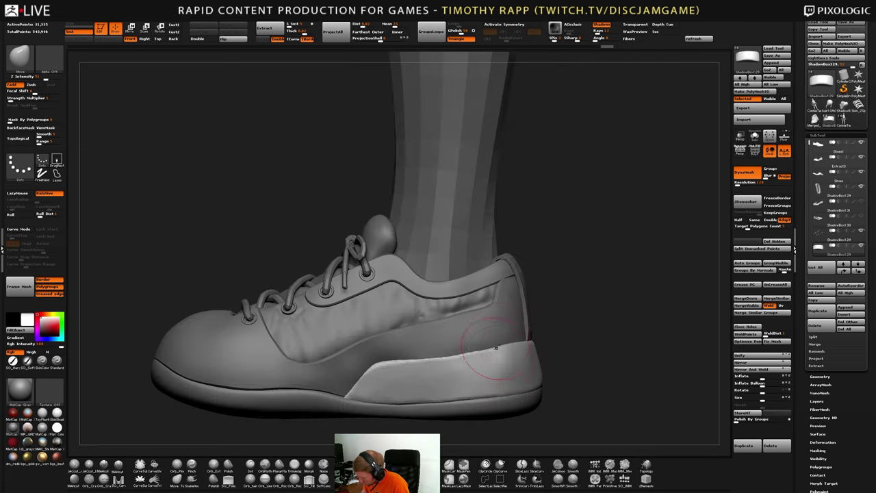
{"action": "left_click_drag", "start_coordinate": [496, 348], "coordinate": [494, 345]}
{"action": "right_click_drag", "start_coordinate": [487, 350], "coordinate": [438, 369]}
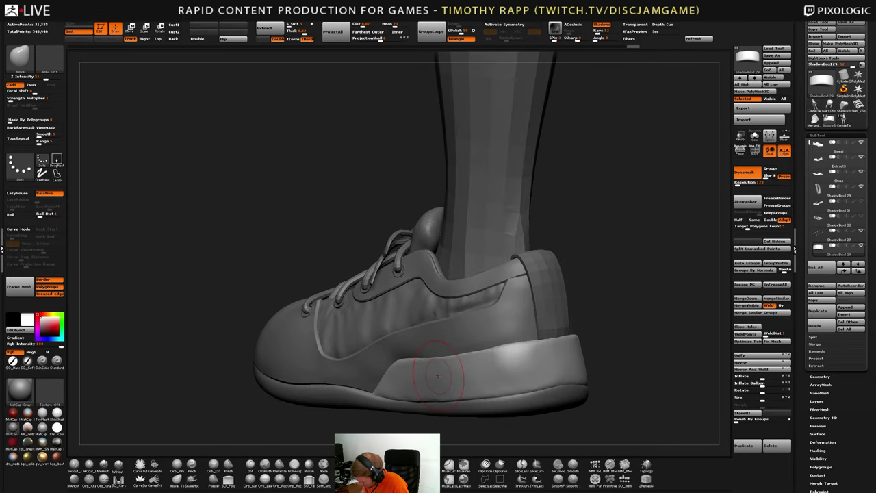
Shape the wedge's outer side with the Move brush and smooth its surface and upper edge near the heel
{"action": "left_click_drag", "start_coordinate": [436, 370], "coordinate": [434, 372]}
{"action": "right_click_drag", "start_coordinate": [465, 367], "coordinate": [483, 364]}
{"action": "left_click_drag", "start_coordinate": [495, 364], "coordinate": [496, 362]}
{"action": "mouse_move", "coordinate": [498, 363]}
{"action": "right_mouse_down"}
{"action": "mouse_move", "coordinate": [464, 366]}
{"action": "mouse_move", "coordinate": [509, 358]}
{"action": "right_mouse_up"}
{"action": "left_click_drag", "start_coordinate": [511, 365], "coordinate": [518, 340], "text": "shift"}
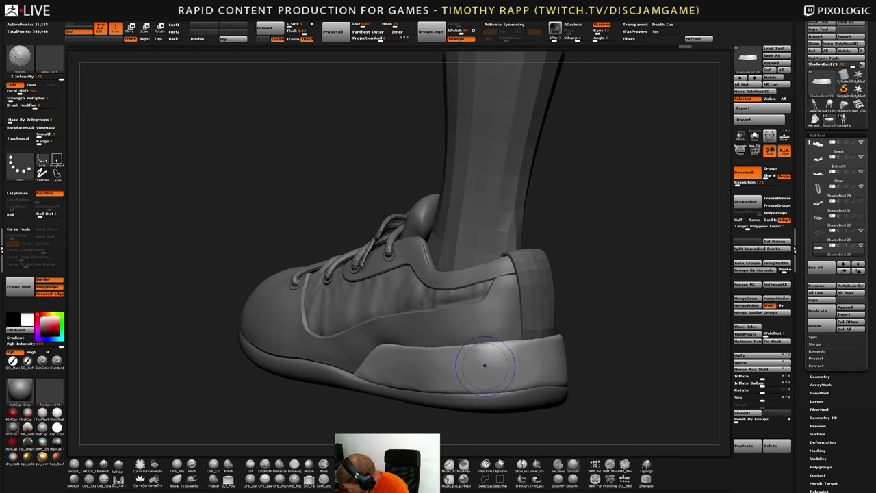
{"action": "mouse_move", "coordinate": [484, 365]}
{"action": "right_mouse_down"}
{"action": "mouse_move", "coordinate": [528, 359]}
{"action": "mouse_move", "coordinate": [492, 355]}
{"action": "mouse_move", "coordinate": [496, 348]}
{"action": "right_mouse_up"}
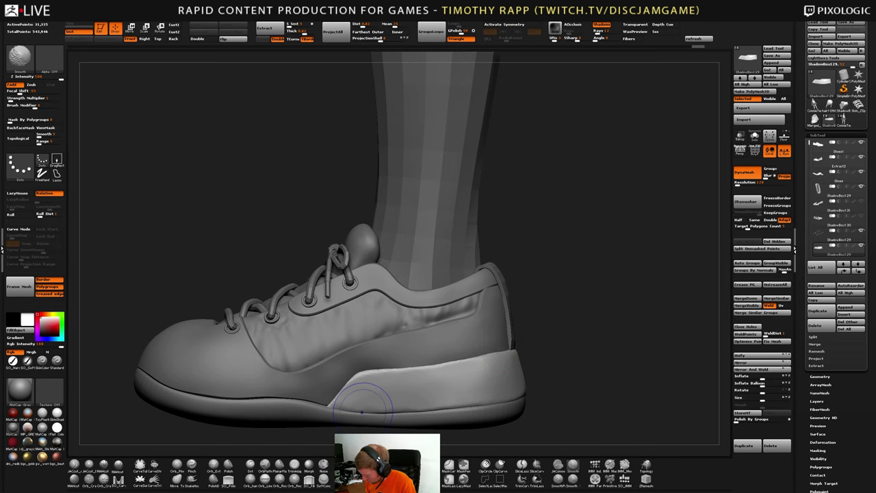
{"action": "mouse_move", "coordinate": [540, 391]}
{"action": "right_mouse_down", "text": "shift"}
{"action": "mouse_move", "coordinate": [518, 384]}
{"action": "mouse_move", "coordinate": [635, 373]}
{"action": "right_mouse_up", "text": "shift"}
{"action": "mouse_move", "coordinate": [373, 411]}
{"action": "right_mouse_down"}
{"action": "mouse_move", "coordinate": [398, 412]}
{"action": "mouse_move", "coordinate": [381, 411]}
{"action": "mouse_move", "coordinate": [383, 366]}
{"action": "right_mouse_up"}
{"action": "mouse_move", "coordinate": [530, 410]}
{"action": "right_mouse_down"}
{"action": "mouse_move", "coordinate": [478, 416]}
{"action": "mouse_move", "coordinate": [473, 405]}
{"action": "mouse_move", "coordinate": [508, 396]}
{"action": "right_mouse_up"}
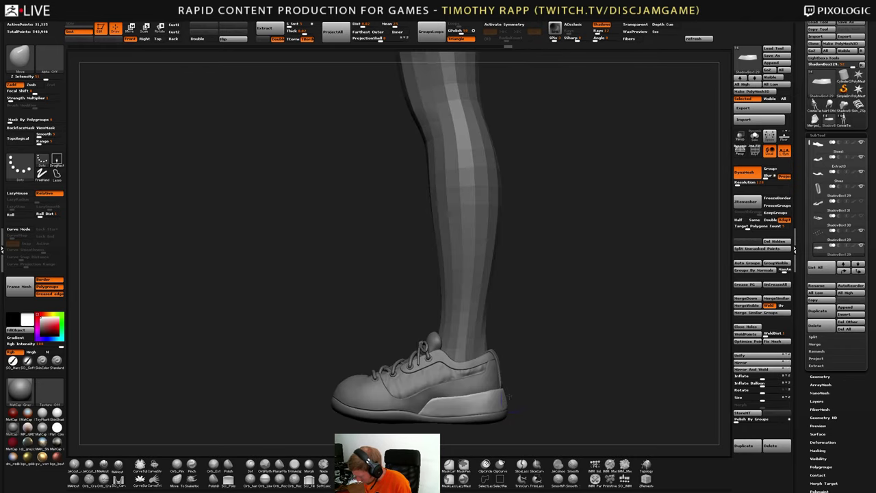
Select the overlay panel and adjust its lower edge near the wedge's front tip with the Move brush
{"action": "right_click_drag", "start_coordinate": [471, 375], "coordinate": [466, 396], "text": "ctrl"}
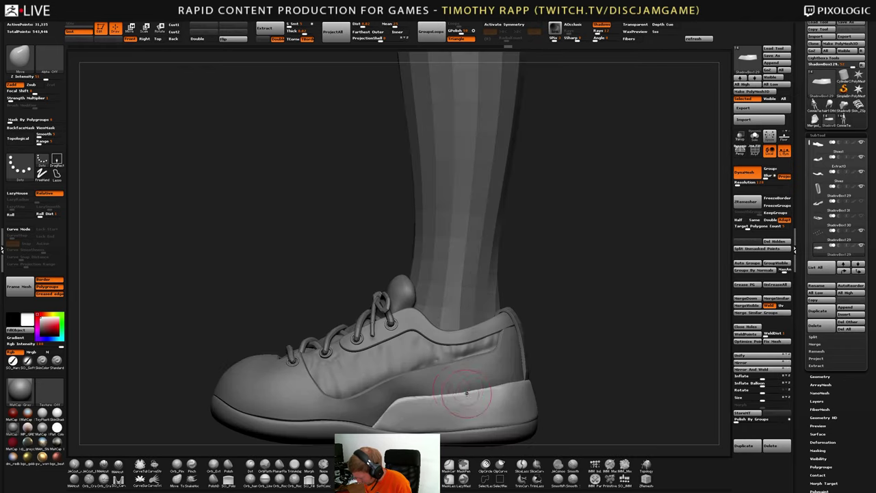
{"action": "left_click", "coordinate": [346, 405], "text": "alt"}
{"action": "right_click_drag", "start_coordinate": [377, 381], "coordinate": [401, 382]}
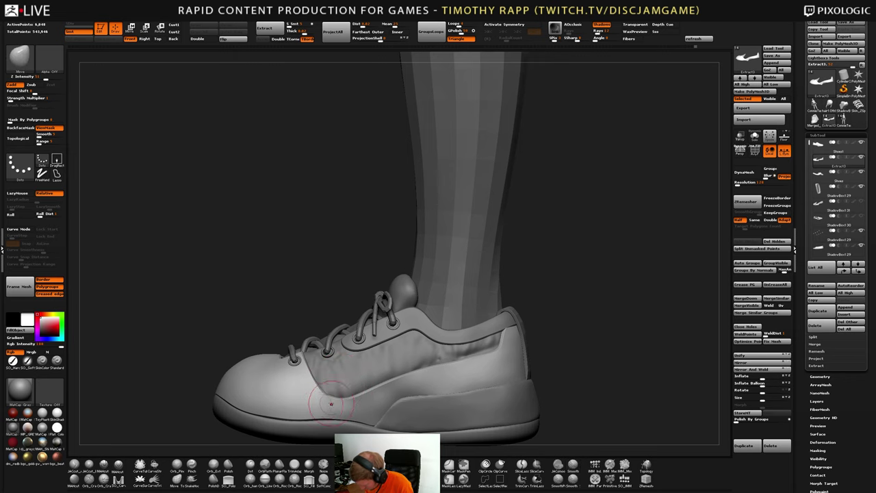
{"action": "mouse_move", "coordinate": [327, 404]}
{"action": "right_mouse_down"}
{"action": "mouse_move", "coordinate": [334, 395]}
{"action": "mouse_move", "coordinate": [342, 422]}
{"action": "mouse_move", "coordinate": [370, 404]}
{"action": "mouse_move", "coordinate": [378, 408]}
{"action": "right_mouse_up"}
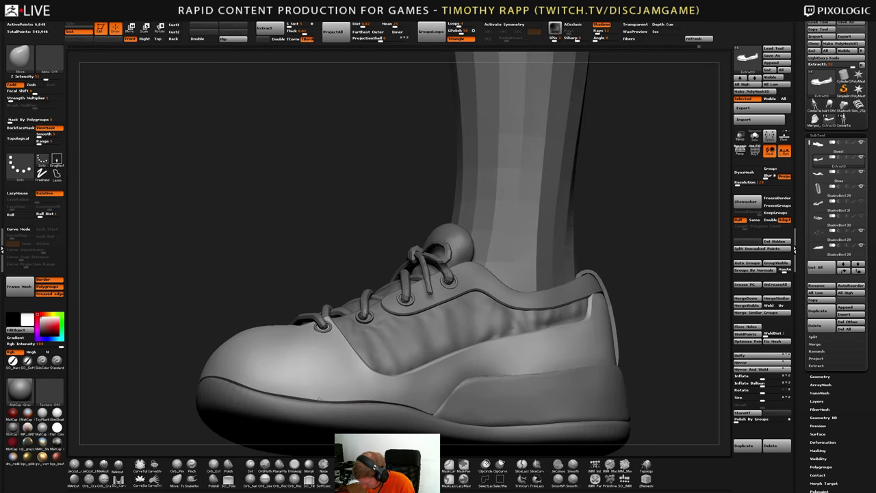
{"action": "right_click_drag", "start_coordinate": [319, 399], "coordinate": [376, 399]}
{"action": "right_click_drag", "start_coordinate": [366, 397], "coordinate": [421, 405]}
{"action": "left_click_drag", "start_coordinate": [423, 406], "coordinate": [433, 400]}
{"action": "right_click_drag", "start_coordinate": [448, 404], "coordinate": [427, 403]}
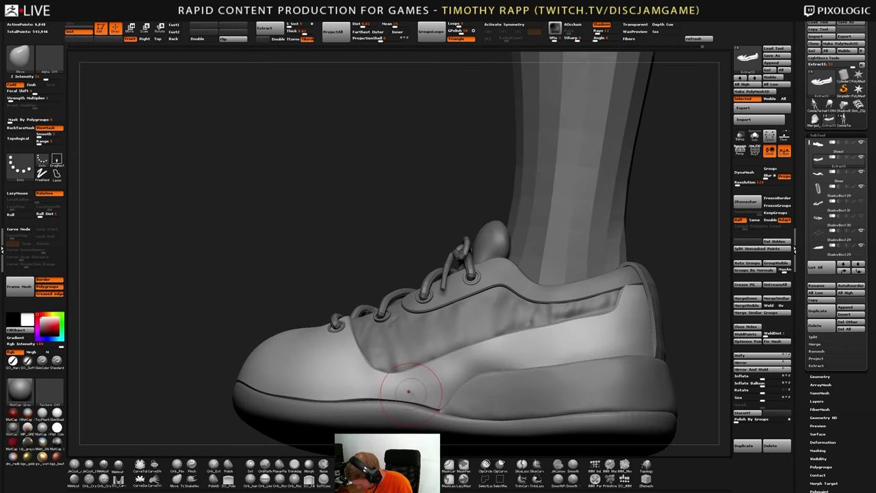
{"action": "right_click_drag", "start_coordinate": [361, 392], "coordinate": [446, 390]}
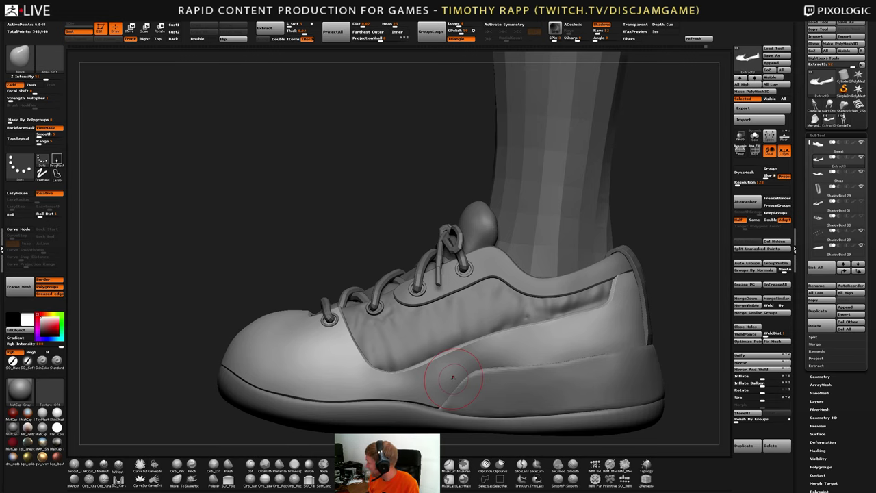
Smooth the overlay's toe area and adjust its lower edge around the toe on the other side of the shoe
{"action": "mouse_move", "coordinate": [277, 387]}
{"action": "right_mouse_down"}
{"action": "mouse_move", "coordinate": [336, 391]}
{"action": "mouse_move", "coordinate": [277, 404]}
{"action": "mouse_move", "coordinate": [410, 418]}
{"action": "right_mouse_up"}
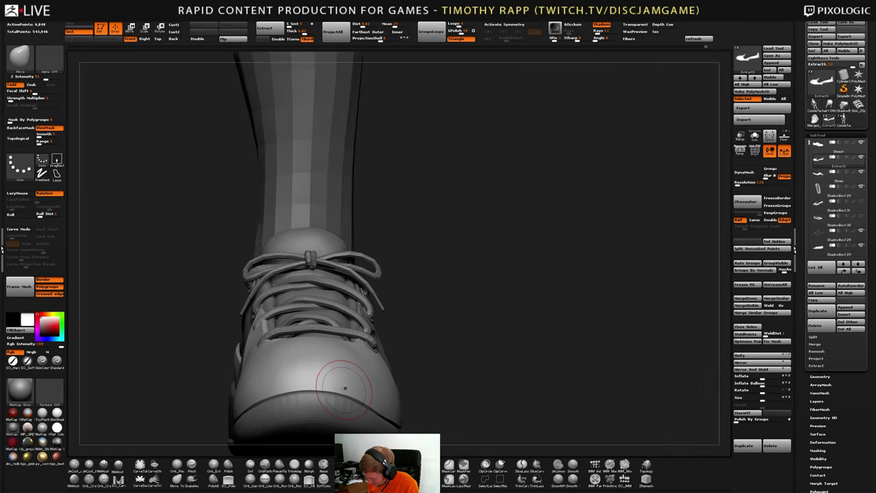
{"action": "mouse_move", "coordinate": [373, 390]}
{"action": "right_mouse_down"}
{"action": "mouse_move", "coordinate": [314, 399]}
{"action": "mouse_move", "coordinate": [374, 377]}
{"action": "mouse_move", "coordinate": [342, 394]}
{"action": "right_mouse_up"}
{"action": "mouse_move", "coordinate": [406, 400]}
{"action": "right_mouse_down"}
{"action": "mouse_move", "coordinate": [426, 390]}
{"action": "mouse_move", "coordinate": [348, 405]}
{"action": "right_mouse_up"}
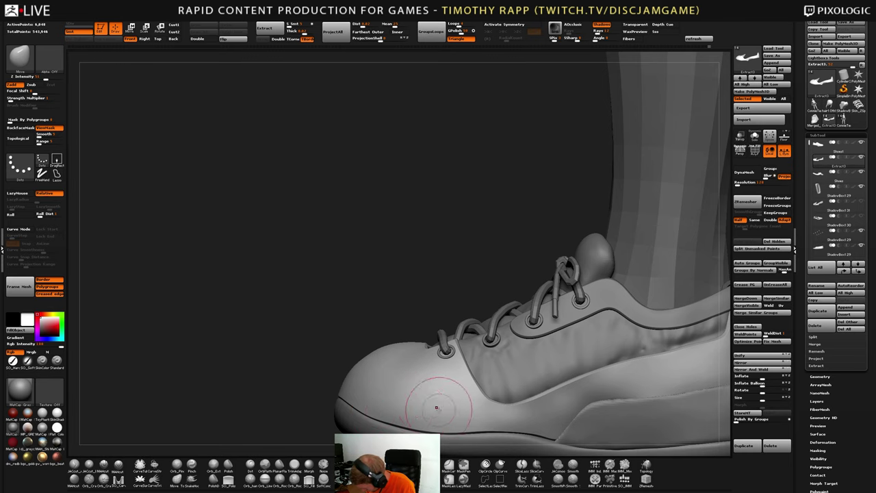
{"action": "mouse_move", "coordinate": [389, 394]}
{"action": "right_mouse_down"}
{"action": "mouse_move", "coordinate": [405, 409]}
{"action": "mouse_move", "coordinate": [405, 392]}
{"action": "mouse_move", "coordinate": [389, 371]}
{"action": "right_mouse_up"}
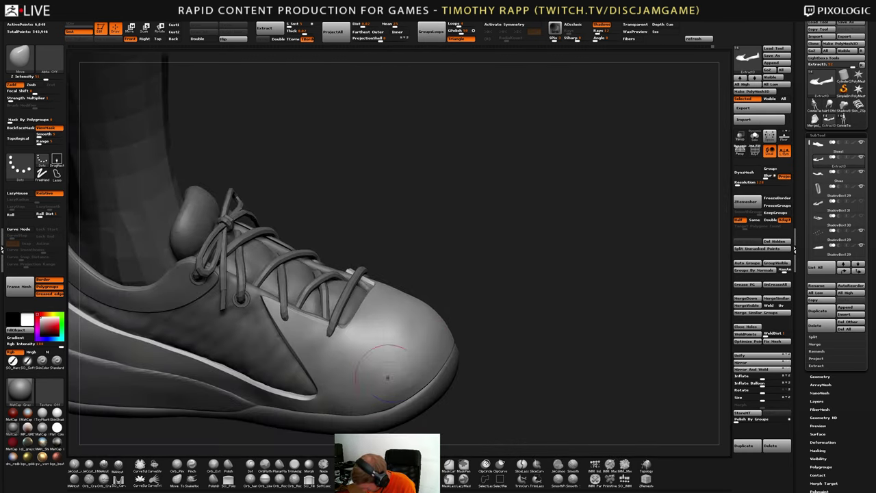
{"action": "left_click_drag", "start_coordinate": [399, 348], "coordinate": [392, 364], "text": "shift"}
{"action": "right_click_drag", "start_coordinate": [391, 372], "coordinate": [398, 385], "text": "shift"}
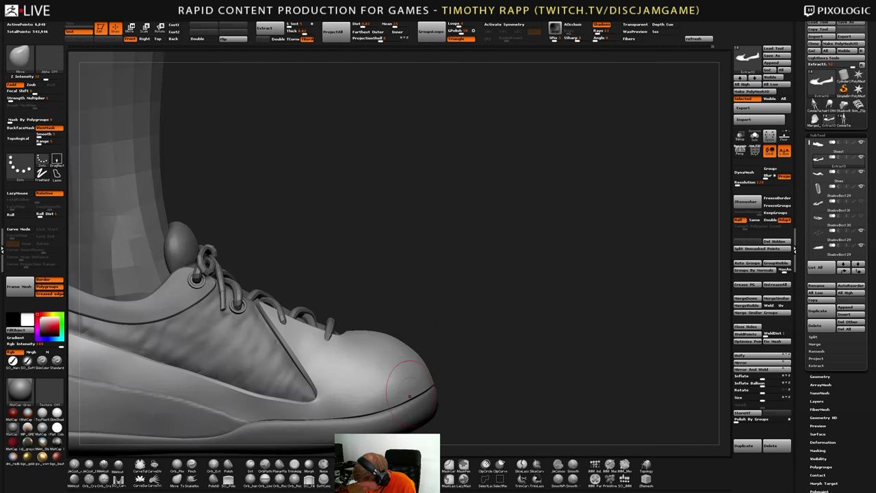
{"action": "right_click_drag", "start_coordinate": [349, 408], "coordinate": [336, 397]}
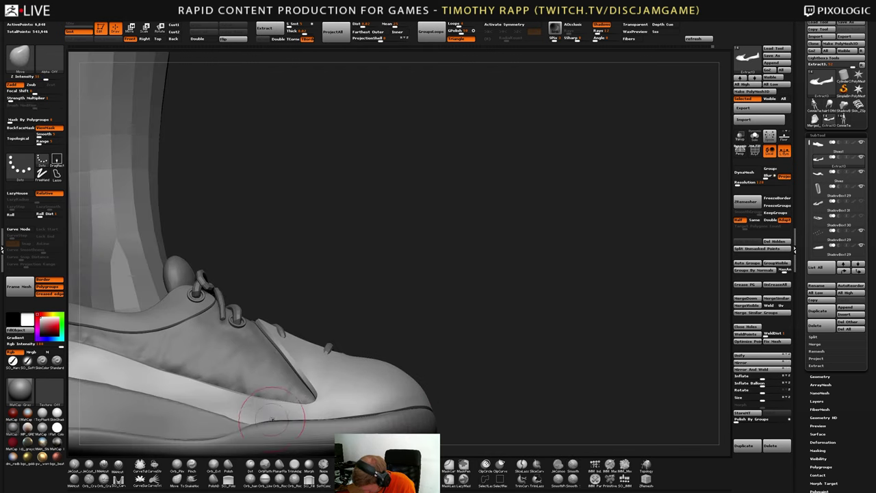
{"action": "right_click_drag", "start_coordinate": [273, 418], "coordinate": [280, 430]}
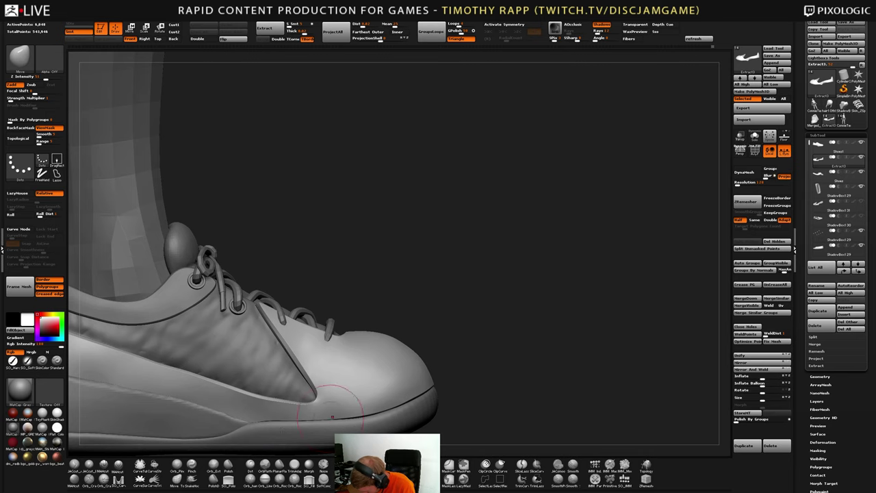
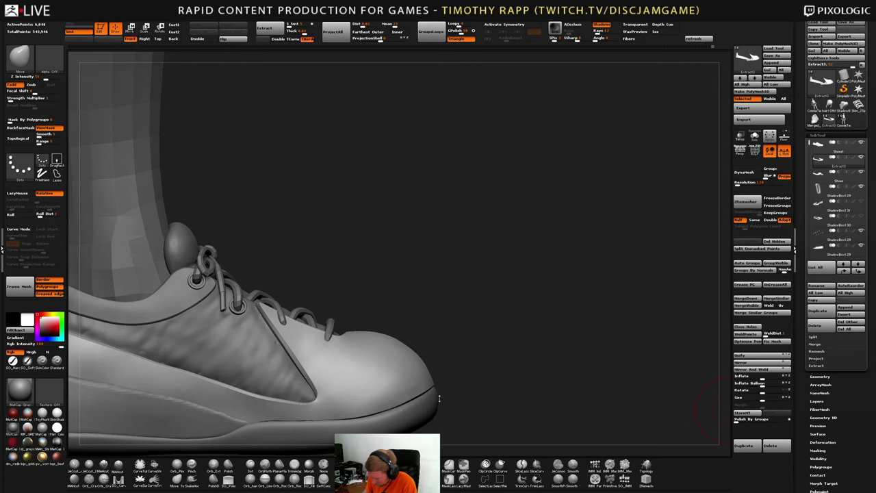
Try Polish By Groups on the overlay panel and compare the polished and unpolished shapes
{"action": "left_click_drag", "start_coordinate": [489, 375], "coordinate": [349, 230]}
{"action": "left_click_drag", "start_coordinate": [549, 388], "coordinate": [630, 373], "text": "alt"}
{"action": "left_click_drag", "start_coordinate": [472, 346], "coordinate": [537, 339]}
{"action": "right_click_drag", "start_coordinate": [538, 396], "coordinate": [683, 418]}
{"action": "right_click_drag", "start_coordinate": [562, 397], "coordinate": [633, 376]}
{"action": "right_click_drag", "start_coordinate": [565, 359], "coordinate": [554, 386], "text": "ctrl"}
{"action": "left_click_drag", "start_coordinate": [739, 421], "coordinate": [786, 421]}
{"action": "key", "text": "ctrl+z"}
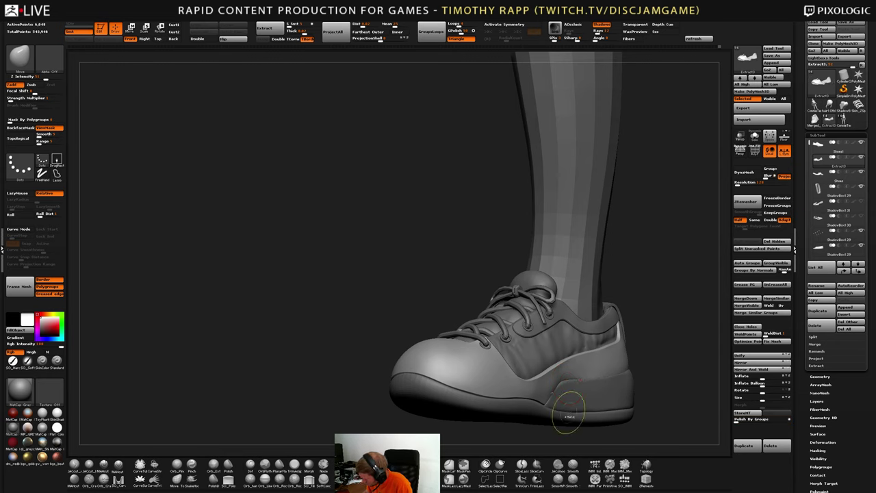
{"action": "key", "text": "ctrl+z"}
{"action": "mouse_move", "coordinate": [611, 392]}
{"action": "right_mouse_down"}
{"action": "mouse_move", "coordinate": [569, 384]}
{"action": "mouse_move", "coordinate": [589, 404]}
{"action": "mouse_move", "coordinate": [650, 398]}
{"action": "mouse_move", "coordinate": [629, 400]}
{"action": "right_mouse_up"}
{"action": "key", "text": "ctrl+shift+z"}
{"action": "key", "text": "ctrl+z"}
{"action": "key", "text": "ctrl+shift+z"}
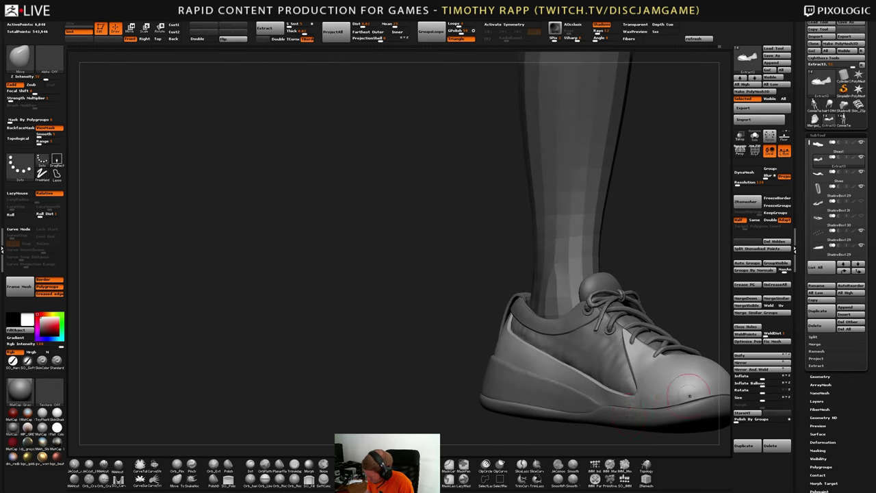
Examine the overlay panel's edges and mesh around the toe, side opening and wedge
{"action": "right_click_drag", "start_coordinate": [669, 385], "coordinate": [633, 373]}
{"action": "right_click_drag", "start_coordinate": [521, 373], "coordinate": [521, 336]}
{"action": "left_click_drag", "start_coordinate": [521, 336], "coordinate": [574, 361]}
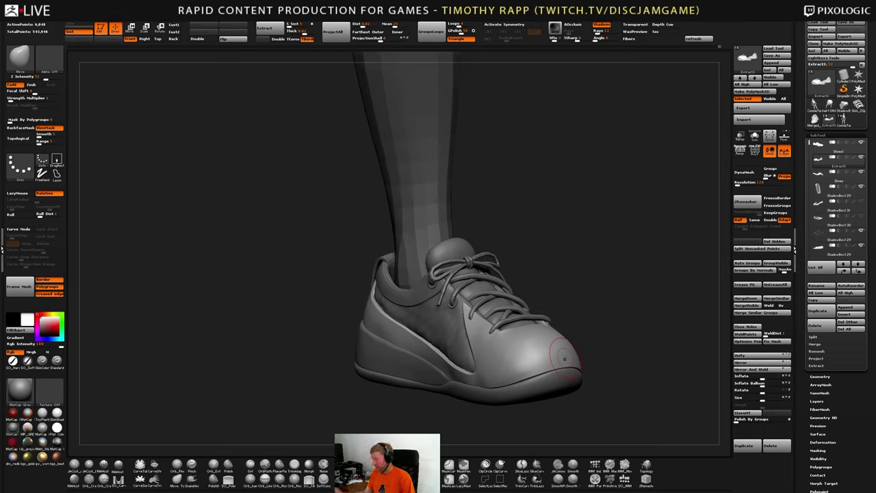
{"action": "key", "text": "shift"}
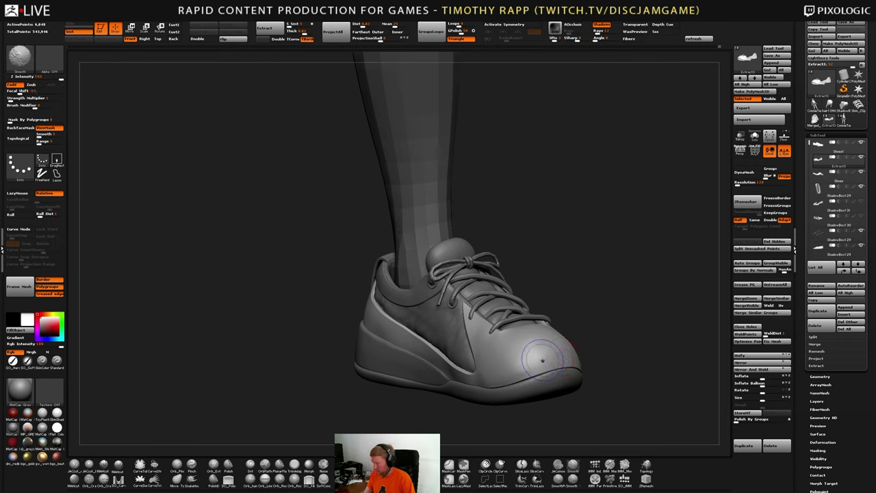
{"action": "mouse_move", "coordinate": [591, 370]}
{"action": "left_mouse_down"}
{"action": "mouse_move", "coordinate": [569, 358]}
{"action": "mouse_move", "coordinate": [592, 384]}
{"action": "mouse_move", "coordinate": [600, 378]}
{"action": "left_mouse_up"}
{"action": "key", "text": "shift+f"}
{"action": "key", "text": "shift+f"}
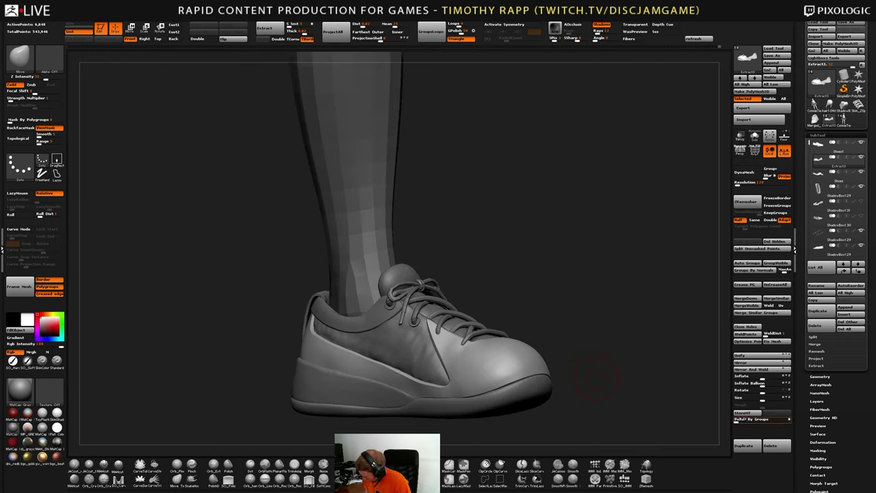
{"action": "key", "text": "ctrl"}
{"action": "key", "text": "shift+f"}
{"action": "mouse_move", "coordinate": [582, 390]}
{"action": "left_mouse_down", "text": "alt"}
{"action": "mouse_move", "coordinate": [437, 407]}
{"action": "mouse_move", "coordinate": [506, 410]}
{"action": "mouse_move", "coordinate": [410, 408]}
{"action": "left_mouse_up", "text": "alt"}
{"action": "key", "text": "shift"}
{"action": "key", "text": "shift+f"}
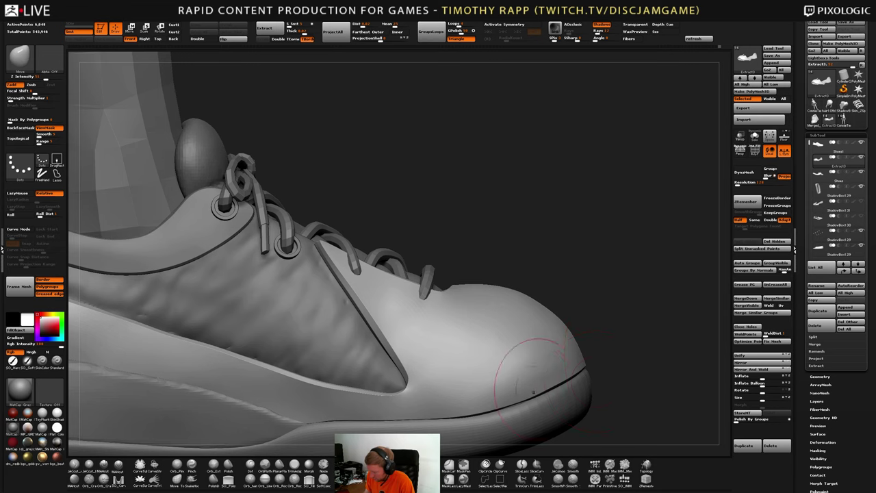
Select the overlay panel again and store a morph target of its shape
{"action": "left_click_drag", "start_coordinate": [691, 362], "coordinate": [648, 308]}
{"action": "left_click", "coordinate": [547, 438], "text": "alt"}
{"action": "left_click", "coordinate": [653, 385], "text": "alt"}
{"action": "right_click_drag", "start_coordinate": [654, 385], "coordinate": [587, 397]}
{"action": "left_click_drag", "start_coordinate": [737, 420], "coordinate": [761, 420]}
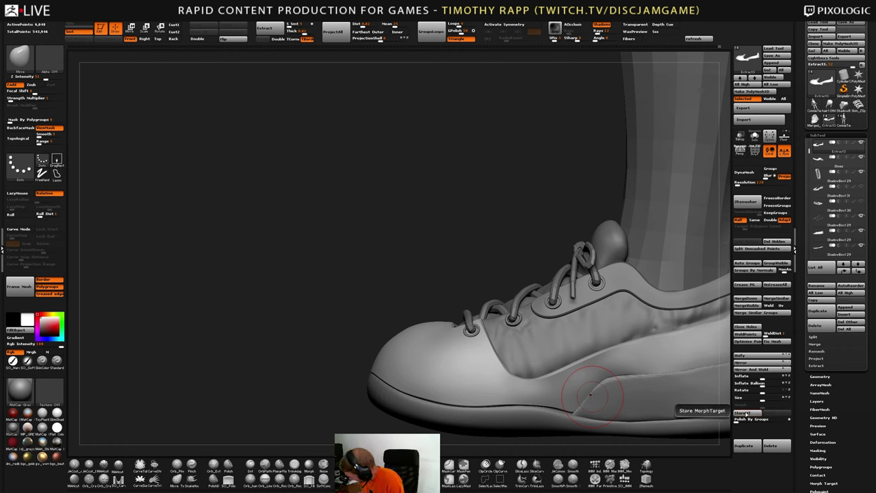
{"action": "left_click", "coordinate": [820, 376]}
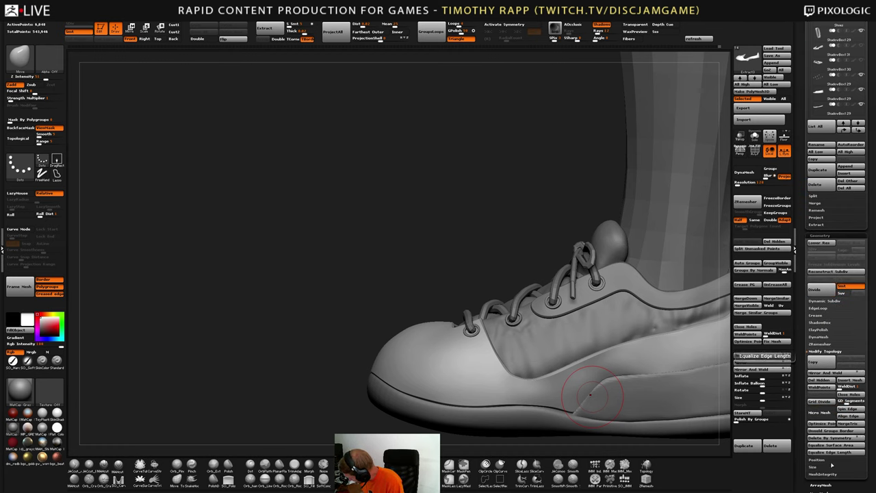
{"action": "left_click_drag", "start_coordinate": [802, 455], "coordinate": [803, 374]}
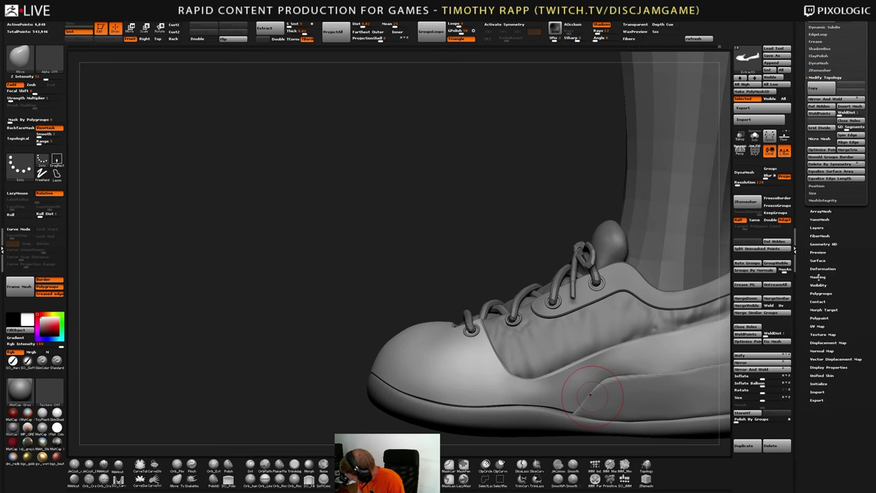
{"action": "left_click", "coordinate": [824, 309]}
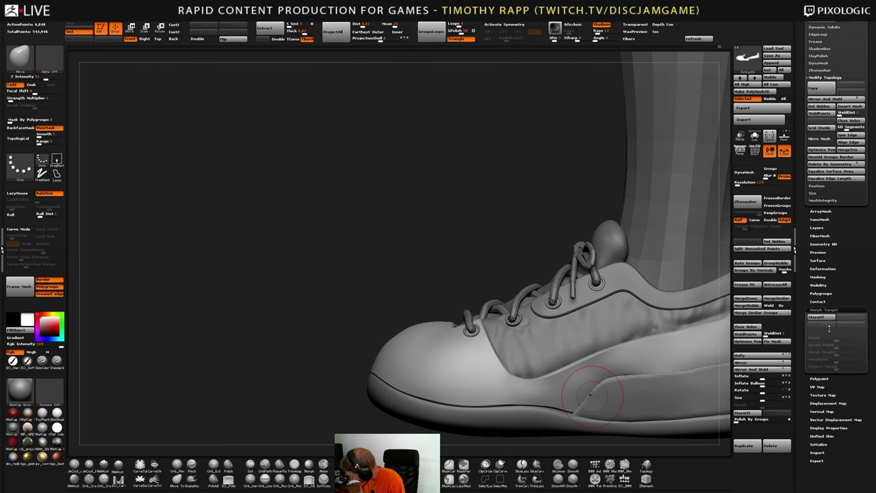
{"action": "left_click", "coordinate": [818, 317]}
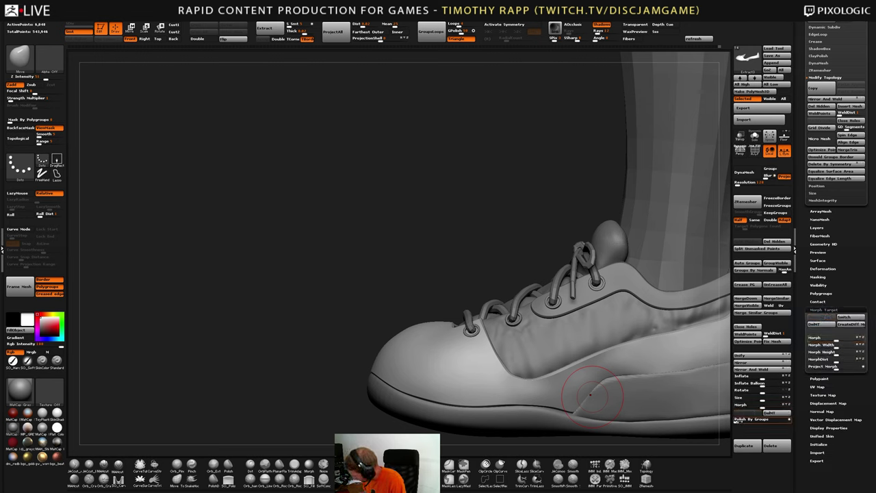
Smooth the overlay panel's edges with Polish By Groups
{"action": "left_click_drag", "start_coordinate": [738, 421], "coordinate": [793, 421]}
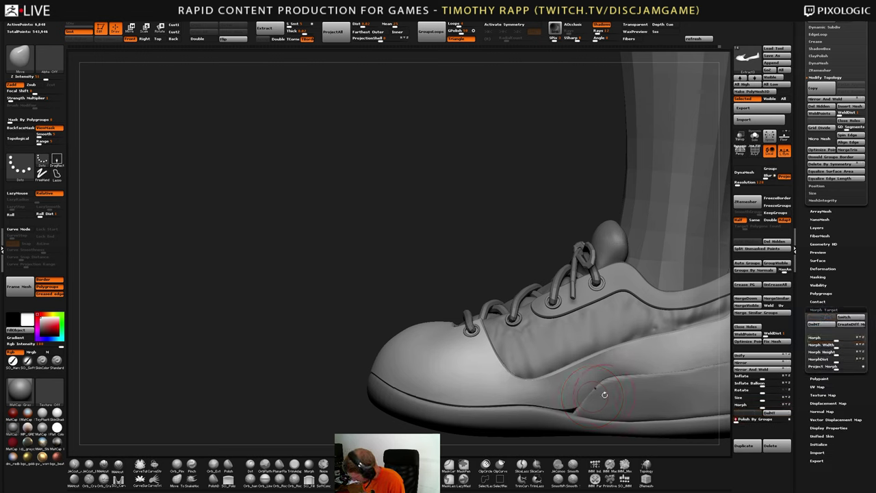
{"action": "mouse_move", "coordinate": [604, 394]}
{"action": "right_mouse_down"}
{"action": "mouse_move", "coordinate": [606, 401]}
{"action": "mouse_move", "coordinate": [523, 413]}
{"action": "mouse_move", "coordinate": [584, 388]}
{"action": "mouse_move", "coordinate": [476, 345]}
{"action": "mouse_move", "coordinate": [492, 399]}
{"action": "mouse_move", "coordinate": [489, 358]}
{"action": "mouse_move", "coordinate": [488, 384]}
{"action": "mouse_move", "coordinate": [545, 413]}
{"action": "mouse_move", "coordinate": [581, 403]}
{"action": "mouse_move", "coordinate": [591, 384]}
{"action": "mouse_move", "coordinate": [594, 301]}
{"action": "mouse_move", "coordinate": [553, 319]}
{"action": "right_mouse_up"}
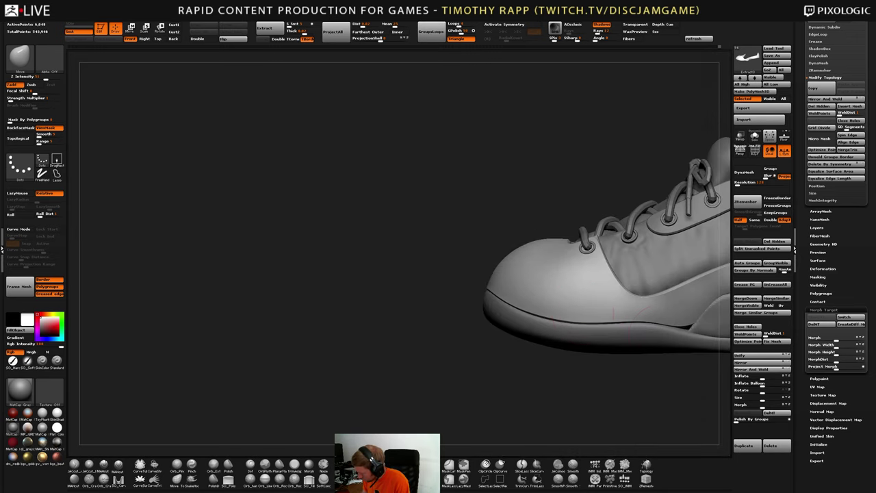
{"action": "mouse_move", "coordinate": [613, 316]}
{"action": "right_mouse_down", "text": "alt"}
{"action": "mouse_move", "coordinate": [553, 328]}
{"action": "mouse_move", "coordinate": [633, 354]}
{"action": "right_mouse_up", "text": "alt"}
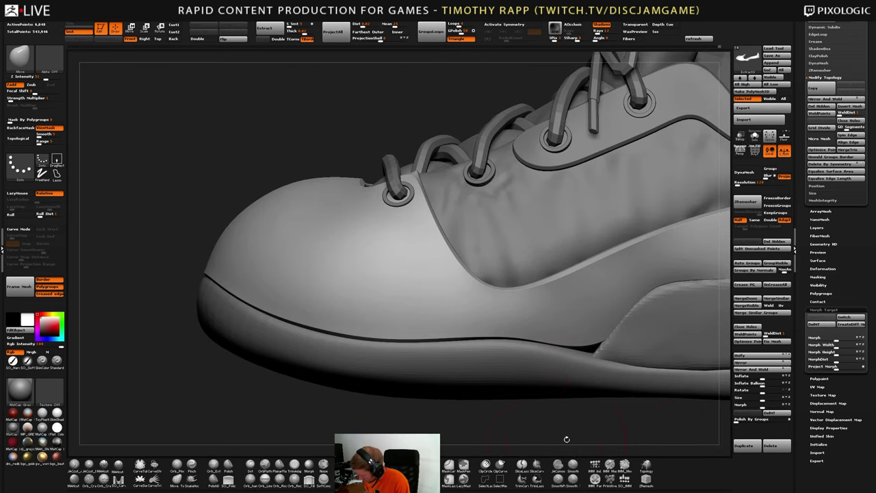
Restore the overlay's lower tip at the wedge with the Morph brush, isolating the panel to reach its edge
{"action": "key", "text": "b"}
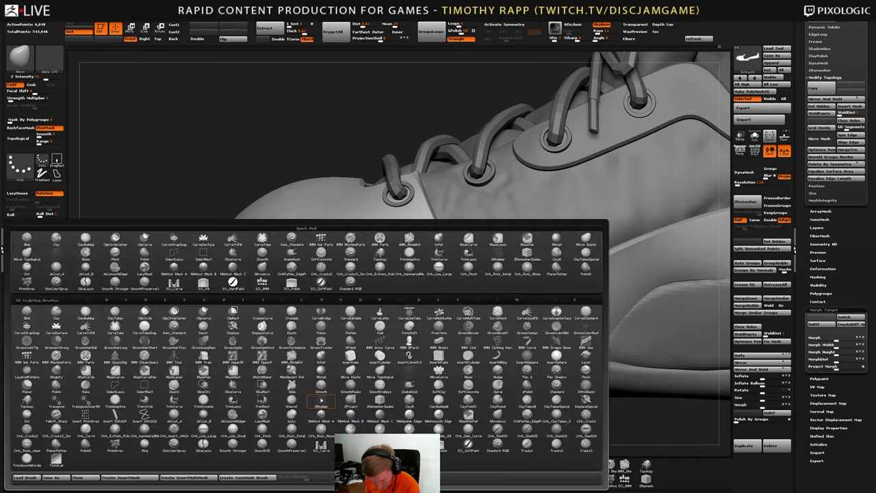
{"action": "key", "text": "m"}
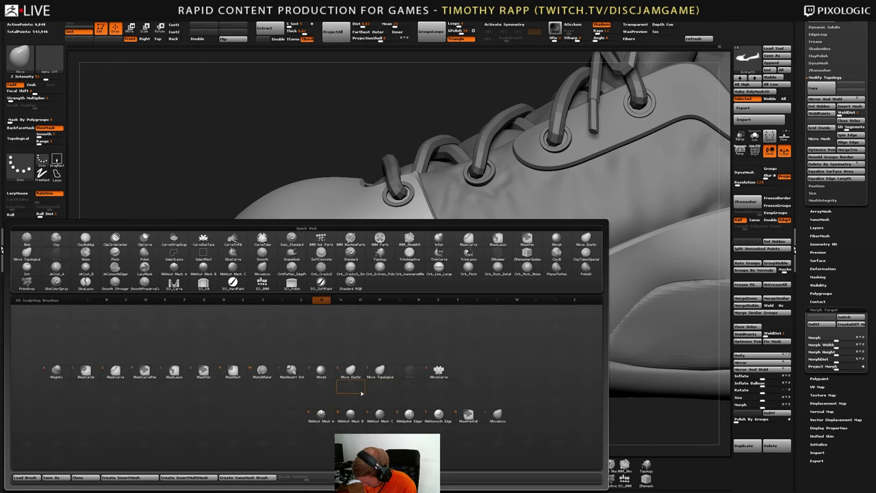
{"action": "left_click", "coordinate": [321, 371]}
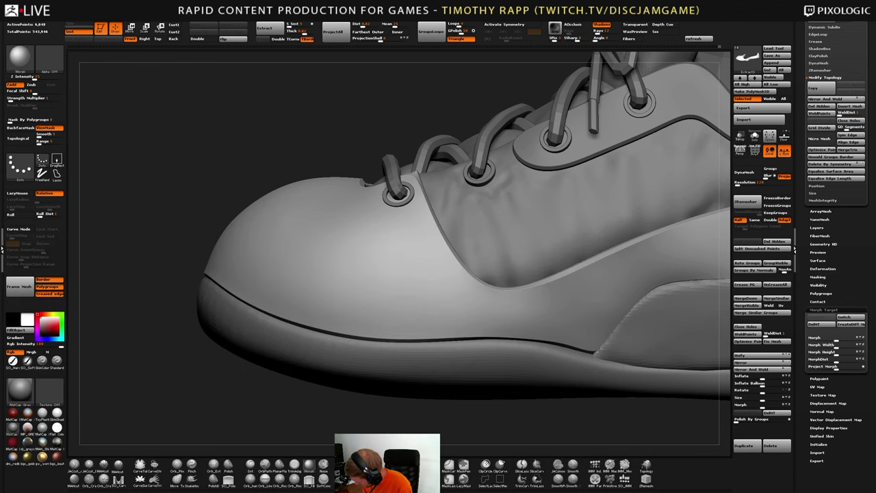
{"action": "mouse_move", "coordinate": [587, 330]}
{"action": "right_mouse_down"}
{"action": "mouse_move", "coordinate": [633, 333]}
{"action": "mouse_move", "coordinate": [624, 358]}
{"action": "mouse_move", "coordinate": [607, 358]}
{"action": "right_mouse_up"}
{"action": "key", "text": "shift+s"}
{"action": "mouse_move", "coordinate": [607, 335]}
{"action": "left_mouse_down"}
{"action": "mouse_move", "coordinate": [616, 325]}
{"action": "mouse_move", "coordinate": [594, 344]}
{"action": "left_mouse_up"}
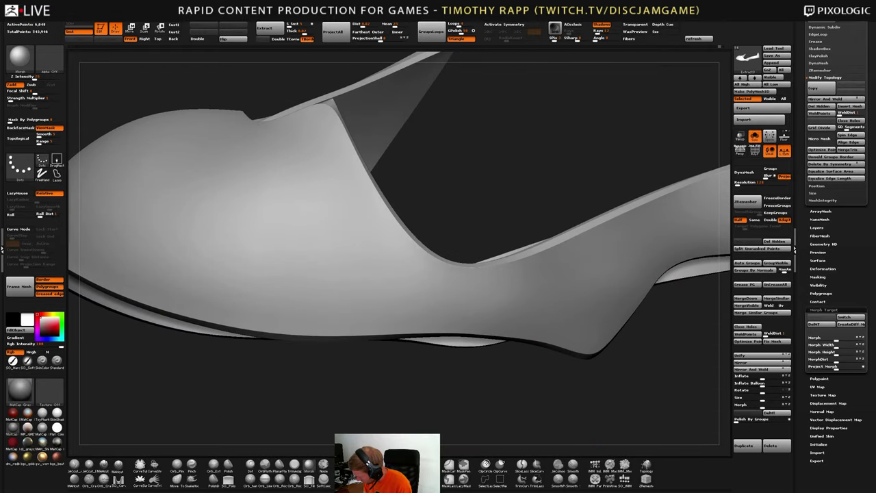
{"action": "right_click_drag", "start_coordinate": [593, 347], "coordinate": [600, 349]}
{"action": "left_click_drag", "start_coordinate": [594, 342], "coordinate": [589, 341]}
{"action": "right_click_drag", "start_coordinate": [588, 341], "coordinate": [608, 335]}
{"action": "key", "text": "s"}
{"action": "left_click_drag", "start_coordinate": [608, 334], "coordinate": [595, 336]}
{"action": "mouse_move", "coordinate": [595, 335]}
{"action": "right_mouse_down"}
{"action": "mouse_move", "coordinate": [606, 309]}
{"action": "mouse_move", "coordinate": [602, 218]}
{"action": "right_mouse_up"}
{"action": "key", "text": "shift+s"}
{"action": "right_click_drag", "start_coordinate": [517, 341], "coordinate": [547, 349]}
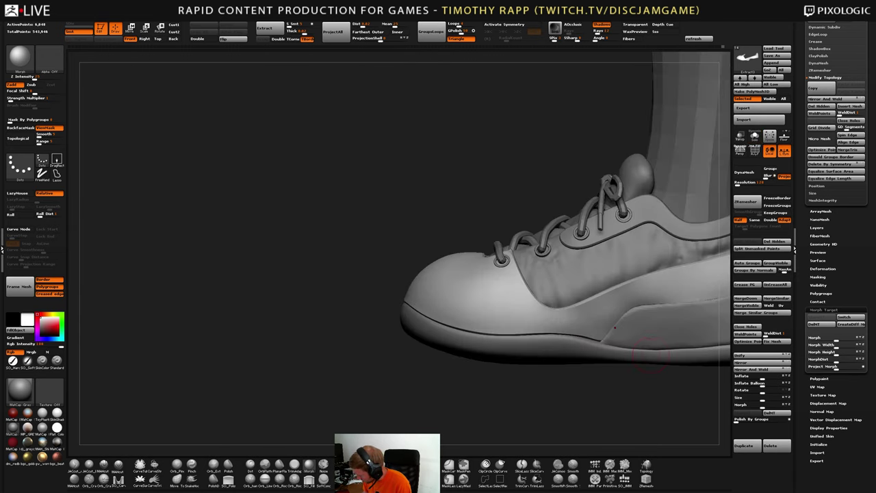
Show the overlay's polygroups and wireframe and work on the front corner of its side opening with the Move brush
{"action": "right_click_drag", "start_coordinate": [602, 387], "coordinate": [509, 401], "text": "ctrl"}
{"action": "right_click_drag", "start_coordinate": [570, 354], "coordinate": [626, 376]}
{"action": "right_click_drag", "start_coordinate": [626, 376], "coordinate": [520, 389], "text": "alt"}
{"action": "mouse_move", "coordinate": [372, 210]}
{"action": "right_mouse_down"}
{"action": "mouse_move", "coordinate": [421, 301]}
{"action": "mouse_move", "coordinate": [442, 370]}
{"action": "mouse_move", "coordinate": [411, 370]}
{"action": "mouse_move", "coordinate": [509, 373]}
{"action": "mouse_move", "coordinate": [426, 373]}
{"action": "mouse_move", "coordinate": [425, 414]}
{"action": "right_mouse_up"}
{"action": "key", "text": "shift+f"}
{"action": "key", "text": "b"}
{"action": "key", "text": "m"}
{"action": "key", "text": "v"}
{"action": "mouse_move", "coordinate": [416, 378]}
{"action": "right_mouse_down"}
{"action": "mouse_move", "coordinate": [422, 366]}
{"action": "mouse_move", "coordinate": [390, 387]}
{"action": "mouse_move", "coordinate": [421, 363]}
{"action": "mouse_move", "coordinate": [430, 343]}
{"action": "right_mouse_up"}
{"action": "right_click_drag", "start_coordinate": [418, 295], "coordinate": [430, 348]}
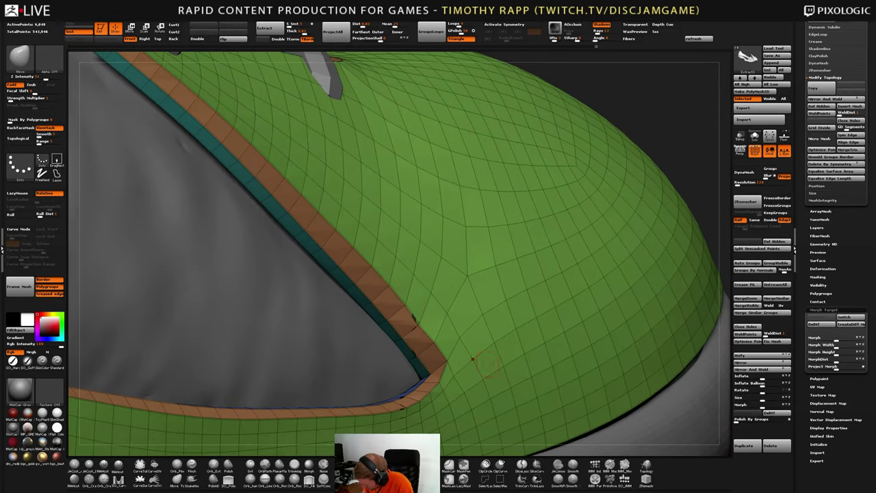
{"action": "mouse_move", "coordinate": [488, 364]}
{"action": "right_mouse_down", "text": "ctrl"}
{"action": "mouse_move", "coordinate": [527, 336]}
{"action": "mouse_move", "coordinate": [488, 372]}
{"action": "right_mouse_up", "text": "ctrl"}
{"action": "key", "text": "shift+f"}
{"action": "key", "text": "shift+f"}
{"action": "right_click_drag", "start_coordinate": [466, 336], "coordinate": [474, 355]}
Crease the edge at the front corner of the overlay panel's side opening with ZModeler's Crease edge action
{"action": "key", "text": "c"}
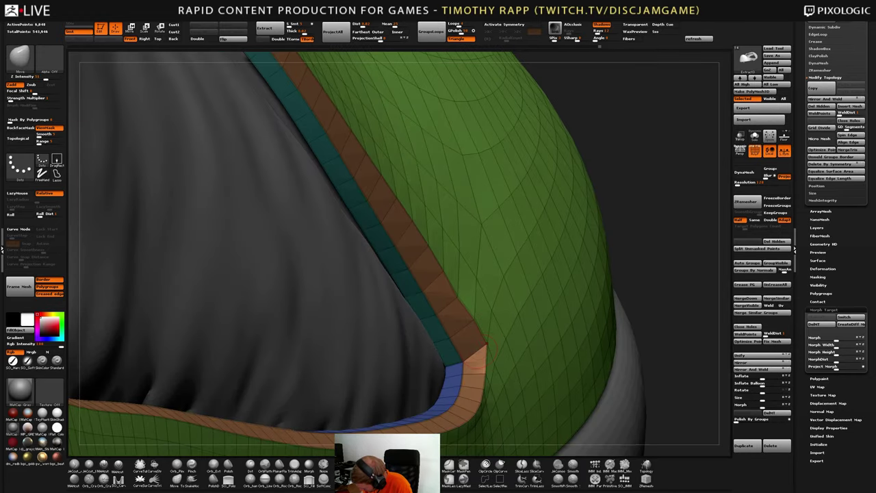
{"action": "key", "text": "space"}
{"action": "key", "text": "b"}
{"action": "key", "text": "z"}
{"action": "key", "text": "m"}
{"action": "key", "text": "space"}
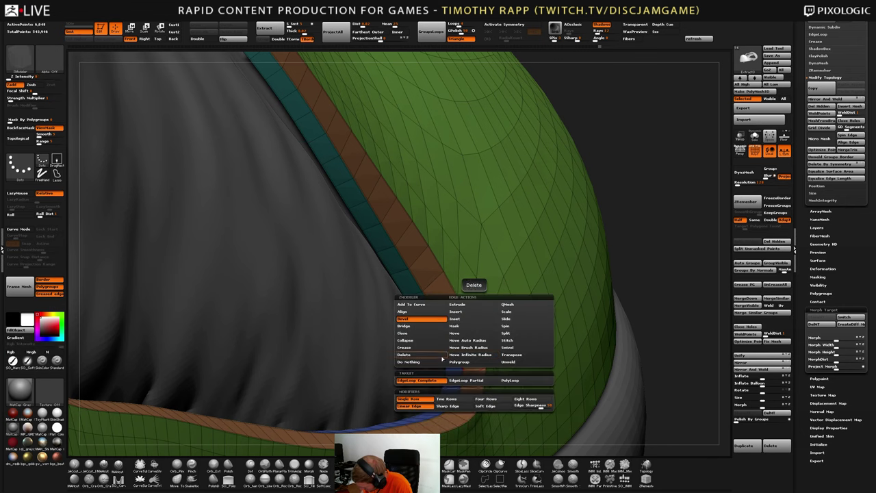
{"action": "left_click", "coordinate": [419, 349]}
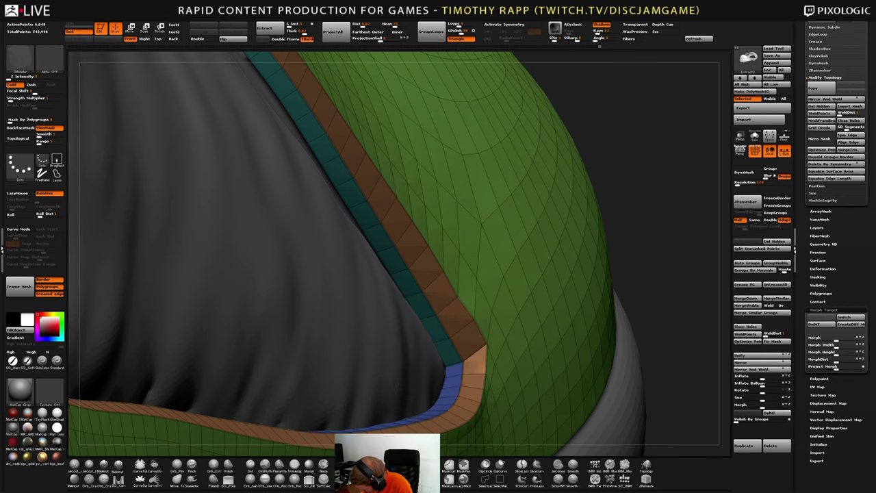
{"action": "key", "text": "shift+f"}
{"action": "right_click_drag", "start_coordinate": [587, 346], "coordinate": [609, 342]}
{"action": "key", "text": "f"}
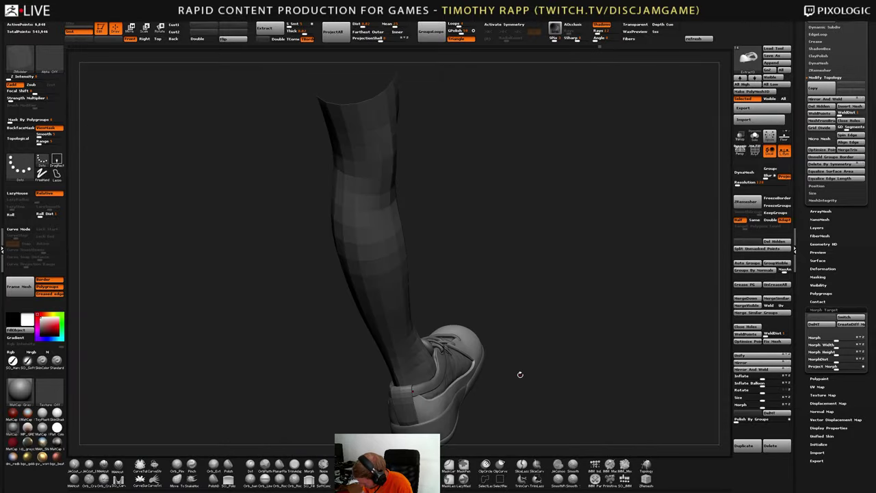
Pull the front corner and lower rim of the overlay's side opening into a cleaner point with the Move brush
{"action": "mouse_move", "coordinate": [520, 374]}
{"action": "right_mouse_down"}
{"action": "mouse_move", "coordinate": [493, 342]}
{"action": "mouse_move", "coordinate": [503, 322]}
{"action": "mouse_move", "coordinate": [561, 321]}
{"action": "mouse_move", "coordinate": [508, 357]}
{"action": "mouse_move", "coordinate": [557, 376]}
{"action": "mouse_move", "coordinate": [637, 372]}
{"action": "mouse_move", "coordinate": [656, 390]}
{"action": "mouse_move", "coordinate": [633, 363]}
{"action": "mouse_move", "coordinate": [650, 399]}
{"action": "mouse_move", "coordinate": [619, 399]}
{"action": "right_mouse_up"}
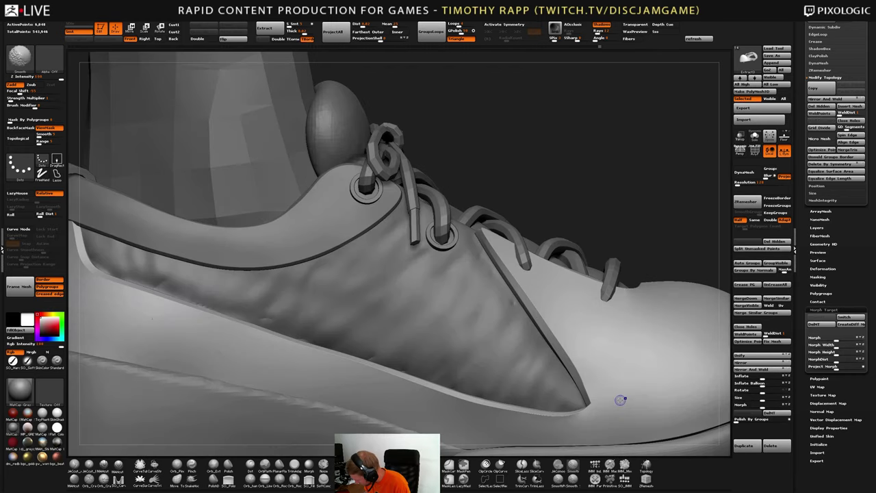
{"action": "key", "text": "s"}
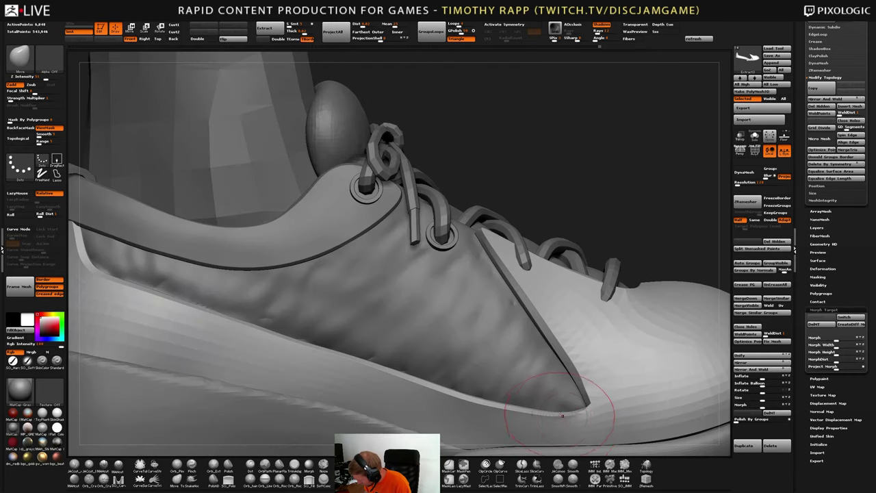
{"action": "right_click_drag", "start_coordinate": [553, 414], "coordinate": [596, 392]}
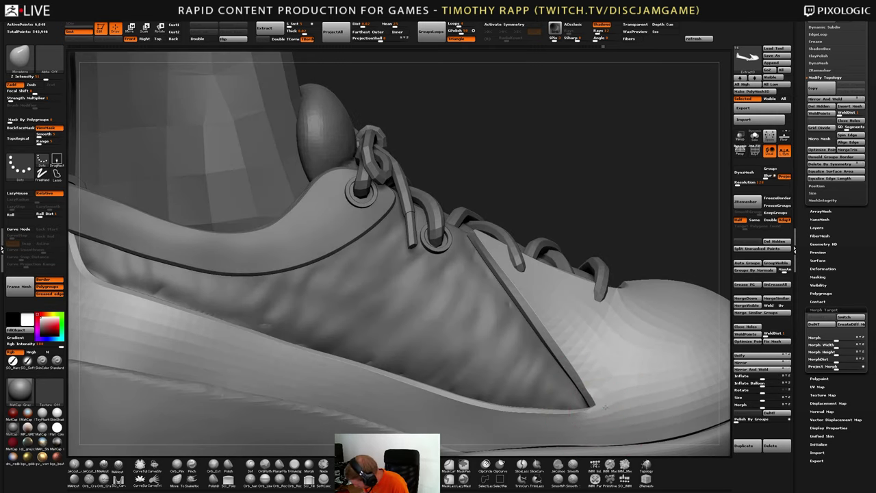
{"action": "mouse_move", "coordinate": [602, 389]}
{"action": "right_mouse_down"}
{"action": "mouse_move", "coordinate": [580, 419]}
{"action": "mouse_move", "coordinate": [581, 374]}
{"action": "right_mouse_up"}
{"action": "mouse_move", "coordinate": [534, 392]}
{"action": "right_mouse_down"}
{"action": "mouse_move", "coordinate": [586, 392]}
{"action": "mouse_move", "coordinate": [596, 404]}
{"action": "mouse_move", "coordinate": [568, 401]}
{"action": "right_mouse_up"}
{"action": "right_click_drag", "start_coordinate": [637, 394], "coordinate": [555, 385]}
{"action": "left_click_drag", "start_coordinate": [482, 401], "coordinate": [502, 395]}
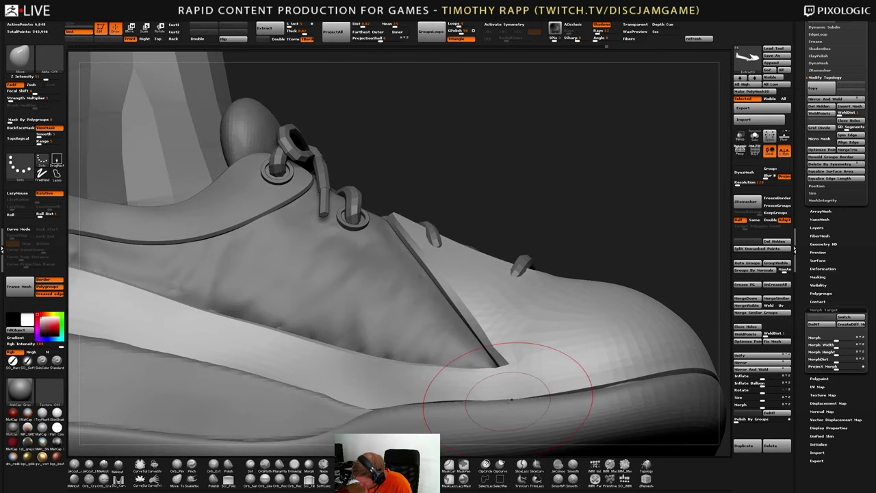
{"action": "mouse_move", "coordinate": [502, 387]}
{"action": "right_mouse_down"}
{"action": "mouse_move", "coordinate": [494, 396]}
{"action": "mouse_move", "coordinate": [521, 374]}
{"action": "right_mouse_up"}
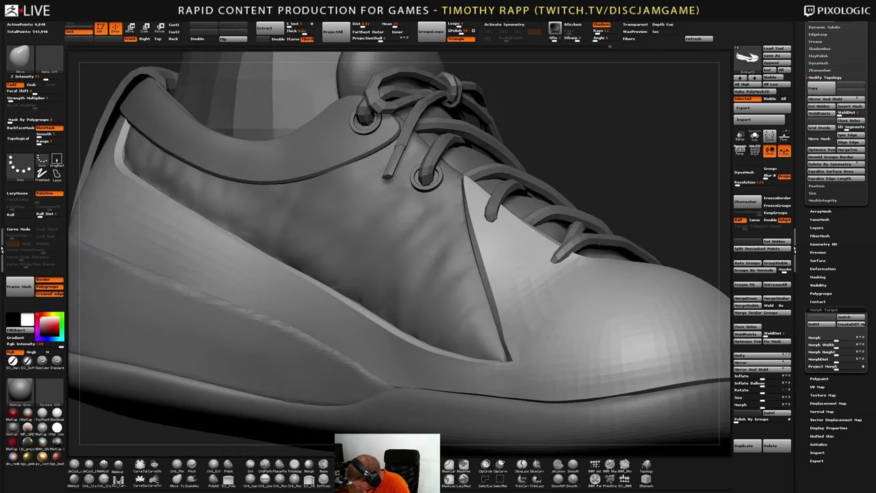
{"action": "right_click_drag", "start_coordinate": [434, 368], "coordinate": [518, 345]}
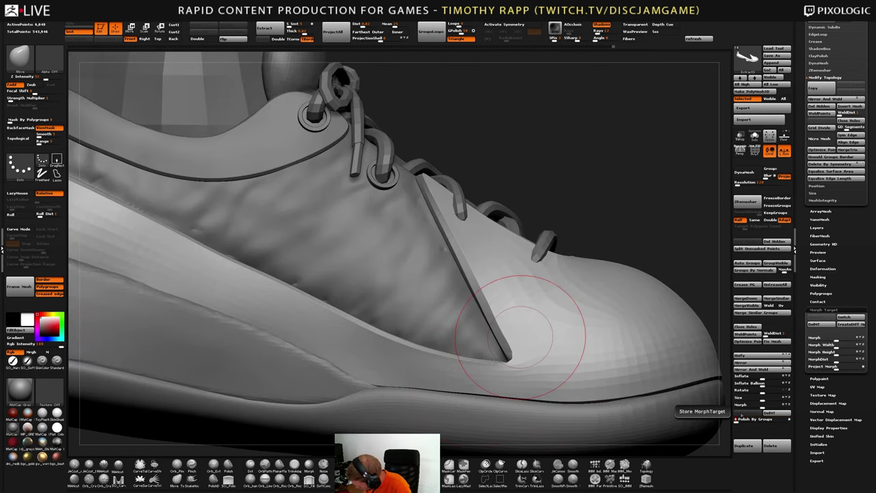
Smooth the overlay panel with Polish By Features while its polygroups and wireframe are displayed
{"action": "right_click_drag", "start_coordinate": [524, 359], "coordinate": [534, 384], "text": "ctrl"}
{"action": "key", "text": "shift+f"}
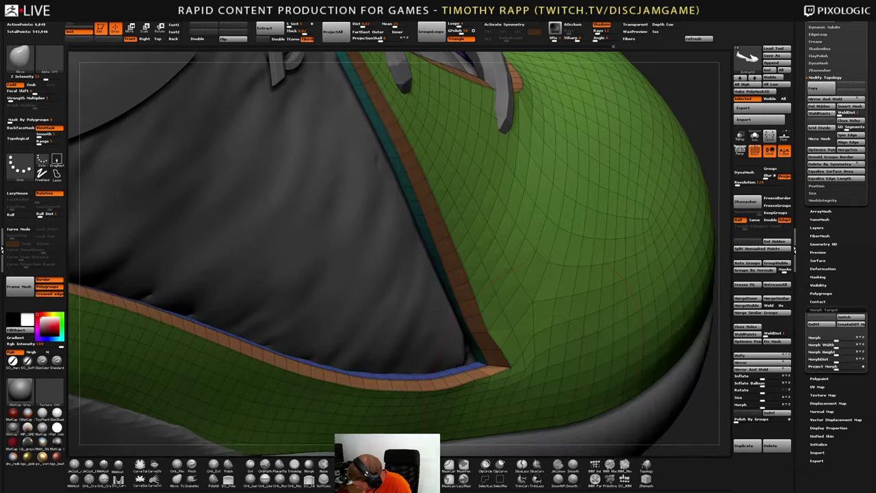
{"action": "key", "text": "shift+c"}
{"action": "key", "text": "shift+d"}
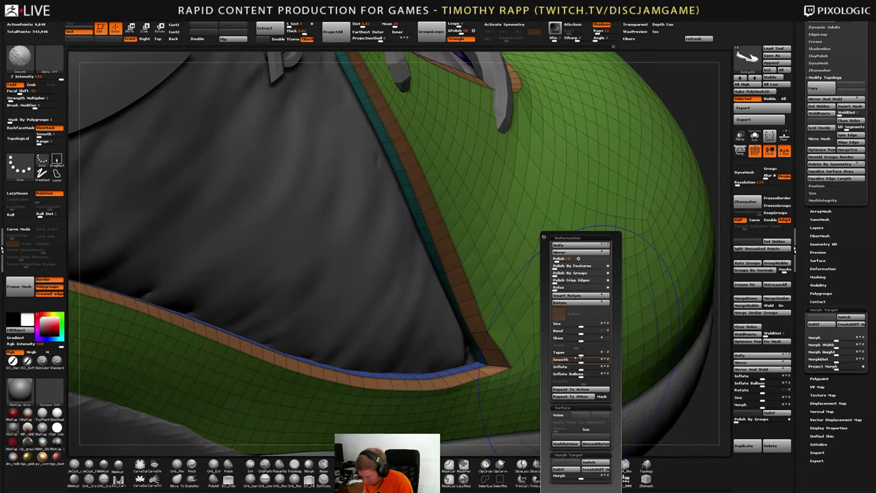
{"action": "left_click", "coordinate": [563, 267]}
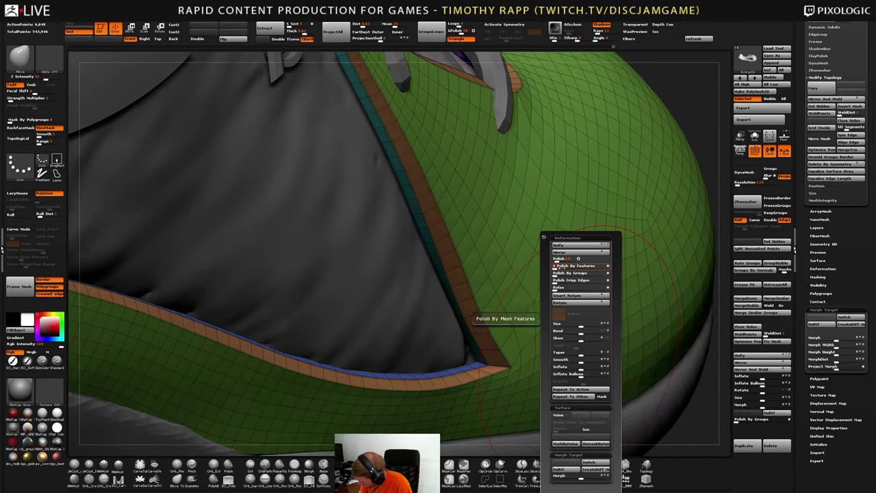
{"action": "key", "text": "Return"}
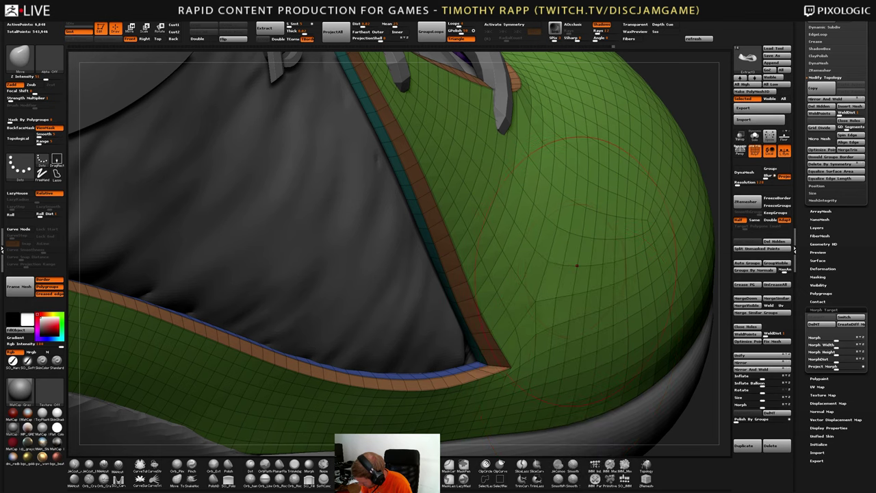
Bring back the overlay's polished lower tip on the shoe's other side with the Morph brush, isolating the panel for access
{"action": "key", "text": "shift+f"}
{"action": "mouse_move", "coordinate": [587, 322]}
{"action": "right_mouse_down"}
{"action": "mouse_move", "coordinate": [549, 352]}
{"action": "mouse_move", "coordinate": [420, 399]}
{"action": "mouse_move", "coordinate": [607, 351]}
{"action": "mouse_move", "coordinate": [359, 344]}
{"action": "right_mouse_up"}
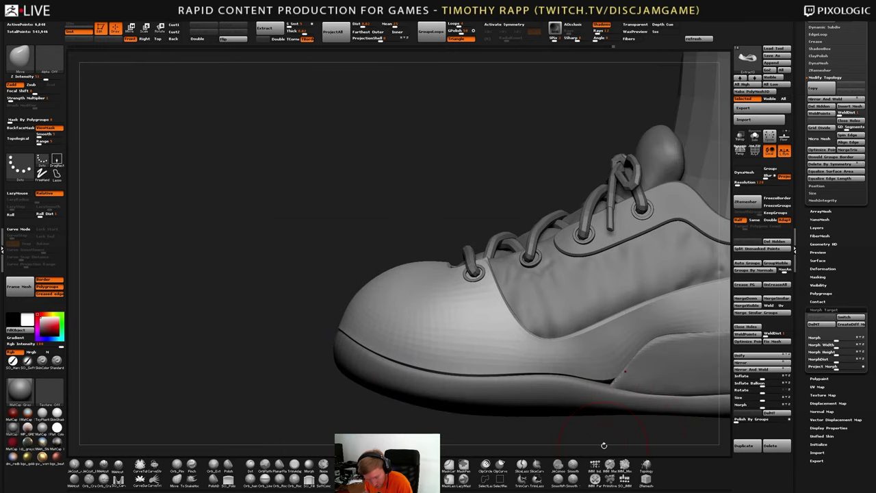
{"action": "key", "text": "b"}
{"action": "key", "text": "m"}
{"action": "left_click", "coordinate": [587, 373]}
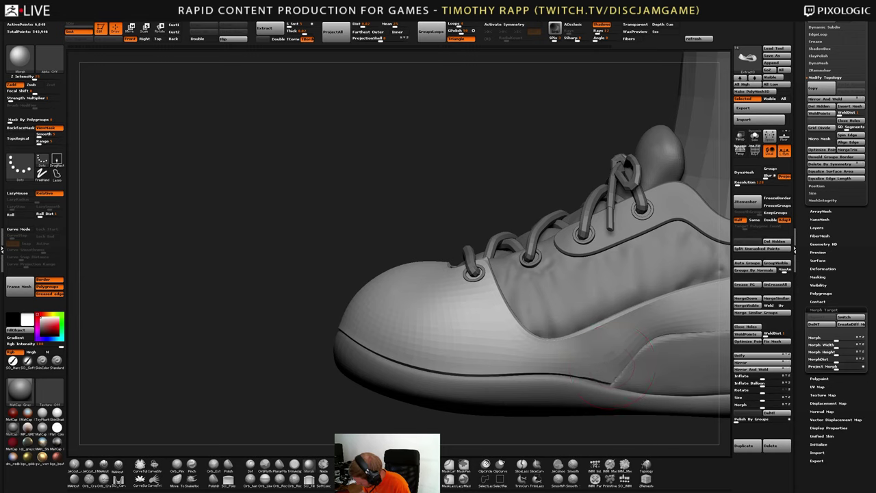
{"action": "key", "text": "ctrl+z"}
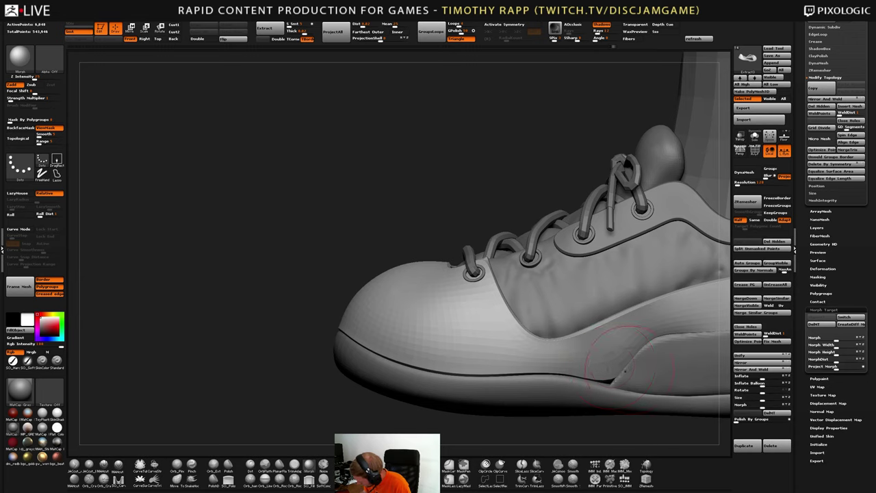
{"action": "key", "text": "alt+s"}
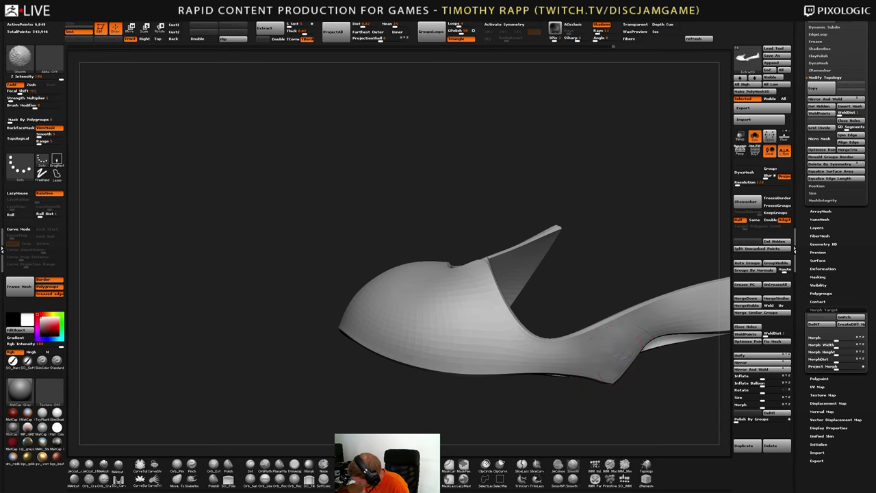
{"action": "mouse_move", "coordinate": [618, 358]}
{"action": "right_mouse_down"}
{"action": "mouse_move", "coordinate": [641, 349]}
{"action": "mouse_move", "coordinate": [623, 340]}
{"action": "mouse_move", "coordinate": [643, 301]}
{"action": "mouse_move", "coordinate": [671, 359]}
{"action": "mouse_move", "coordinate": [636, 407]}
{"action": "mouse_move", "coordinate": [637, 399]}
{"action": "mouse_move", "coordinate": [597, 401]}
{"action": "right_mouse_up"}
{"action": "key", "text": "alt+shift+s"}
{"action": "mouse_move", "coordinate": [597, 401]}
{"action": "right_mouse_down"}
{"action": "mouse_move", "coordinate": [599, 410]}
{"action": "mouse_move", "coordinate": [609, 388]}
{"action": "mouse_move", "coordinate": [590, 398]}
{"action": "mouse_move", "coordinate": [598, 409]}
{"action": "mouse_move", "coordinate": [577, 418]}
{"action": "mouse_move", "coordinate": [584, 399]}
{"action": "mouse_move", "coordinate": [594, 405]}
{"action": "right_mouse_up"}
Examine the whole sneaker from several sides to check how the overlay panel sits on it
{"action": "key", "text": "b"}
{"action": "key", "text": "m"}
{"action": "key", "text": "v"}
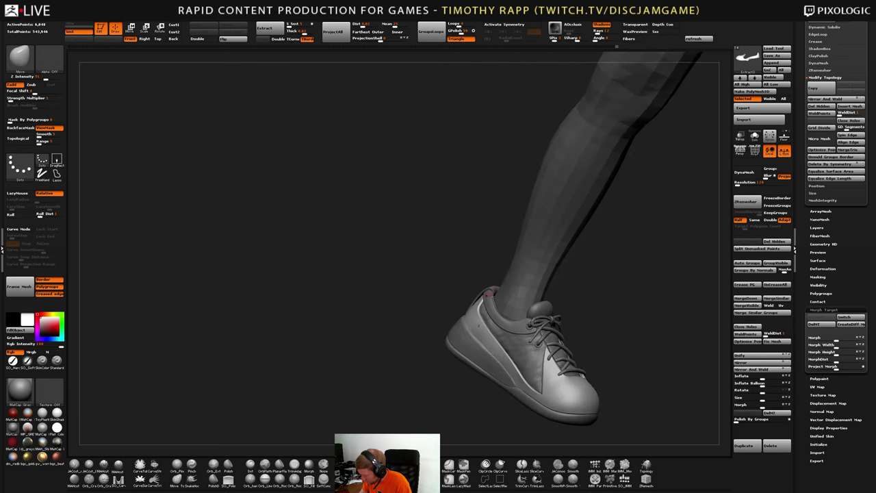
{"action": "right_click_drag", "start_coordinate": [479, 316], "coordinate": [493, 334], "text": "ctrl"}
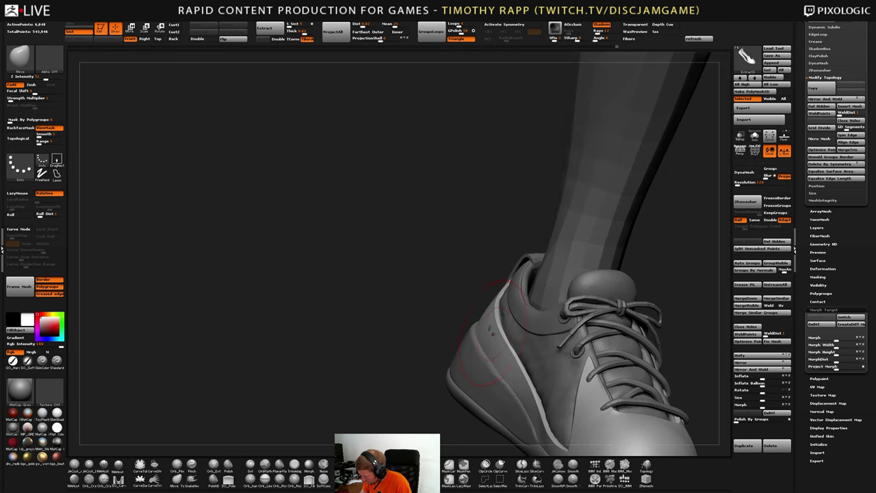
{"action": "right_click_drag", "start_coordinate": [589, 358], "coordinate": [540, 347], "text": "ctrl"}
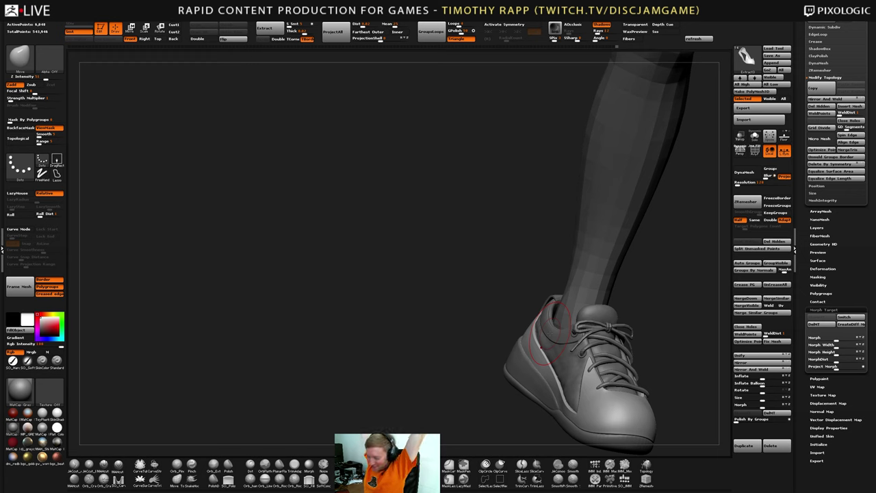
{"action": "right_click_drag", "start_coordinate": [542, 347], "coordinate": [539, 389]}
{"action": "left_click_drag", "start_coordinate": [551, 385], "coordinate": [555, 390]}
{"action": "mouse_move", "coordinate": [556, 390]}
{"action": "right_mouse_down"}
{"action": "mouse_move", "coordinate": [621, 412]}
{"action": "mouse_move", "coordinate": [611, 391]}
{"action": "mouse_move", "coordinate": [620, 377]}
{"action": "mouse_move", "coordinate": [607, 392]}
{"action": "mouse_move", "coordinate": [590, 386]}
{"action": "mouse_move", "coordinate": [629, 388]}
{"action": "mouse_move", "coordinate": [603, 385]}
{"action": "mouse_move", "coordinate": [613, 403]}
{"action": "mouse_move", "coordinate": [605, 402]}
{"action": "mouse_move", "coordinate": [632, 408]}
{"action": "mouse_move", "coordinate": [578, 393]}
{"action": "right_mouse_up"}
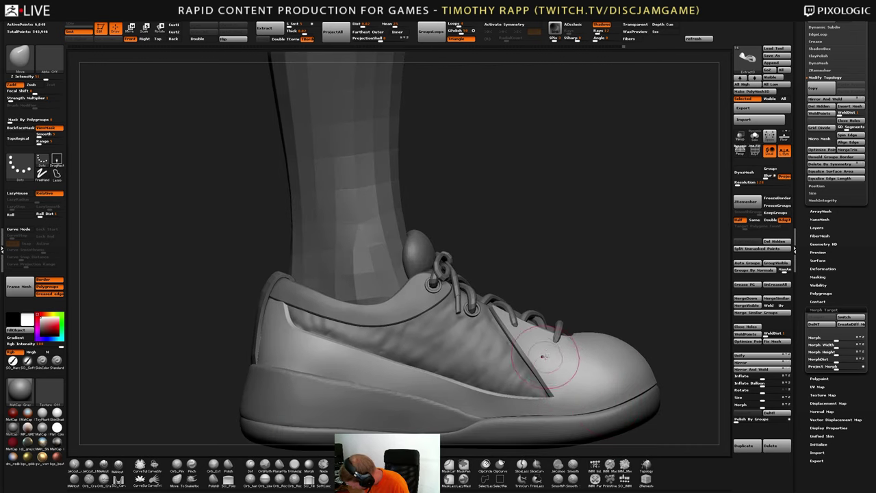
{"action": "right_click_drag", "start_coordinate": [567, 342], "coordinate": [601, 392]}
Isolate the overlay with its polygroups and wireframe shown and nudge the inner corner at the front of the lace opening
{"action": "mouse_move", "coordinate": [663, 355]}
{"action": "right_mouse_down", "text": "alt"}
{"action": "mouse_move", "coordinate": [615, 378]}
{"action": "mouse_move", "coordinate": [613, 398]}
{"action": "mouse_move", "coordinate": [606, 301]}
{"action": "mouse_move", "coordinate": [525, 383]}
{"action": "mouse_move", "coordinate": [528, 376]}
{"action": "mouse_move", "coordinate": [530, 383]}
{"action": "mouse_move", "coordinate": [544, 371]}
{"action": "mouse_move", "coordinate": [523, 398]}
{"action": "mouse_move", "coordinate": [540, 372]}
{"action": "mouse_move", "coordinate": [503, 383]}
{"action": "mouse_move", "coordinate": [479, 358]}
{"action": "mouse_move", "coordinate": [490, 365]}
{"action": "mouse_move", "coordinate": [503, 350]}
{"action": "mouse_move", "coordinate": [487, 399]}
{"action": "right_mouse_up", "text": "alt"}
{"action": "key", "text": "shift+f"}
{"action": "key", "text": "s"}
{"action": "key", "text": "alt+shift+s"}
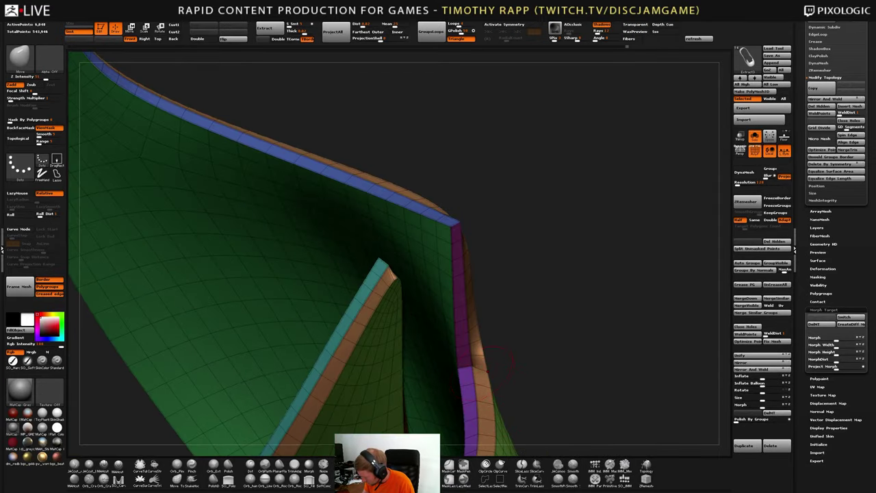
{"action": "mouse_move", "coordinate": [488, 361]}
{"action": "right_mouse_down"}
{"action": "mouse_move", "coordinate": [473, 357]}
{"action": "mouse_move", "coordinate": [512, 337]}
{"action": "mouse_move", "coordinate": [455, 351]}
{"action": "mouse_move", "coordinate": [451, 380]}
{"action": "mouse_move", "coordinate": [514, 380]}
{"action": "mouse_move", "coordinate": [498, 356]}
{"action": "right_mouse_up"}
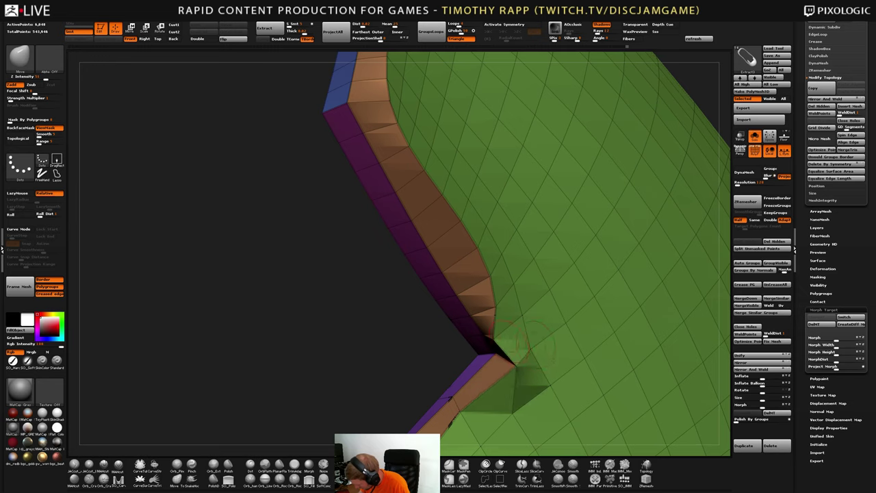
{"action": "right_click_drag", "start_coordinate": [509, 341], "coordinate": [498, 330]}
{"action": "left_click_drag", "start_coordinate": [497, 329], "coordinate": [519, 323]}
{"action": "mouse_move", "coordinate": [518, 323]}
{"action": "right_mouse_down"}
{"action": "mouse_move", "coordinate": [533, 328]}
{"action": "mouse_move", "coordinate": [527, 342]}
{"action": "mouse_move", "coordinate": [571, 349]}
{"action": "right_mouse_up"}
Crease the edge at the lace opening's front corner with ZModeler, targeting a single edge
{"action": "key", "text": "b"}
{"action": "key", "text": "z"}
{"action": "key", "text": "m"}
{"action": "key", "text": "space"}
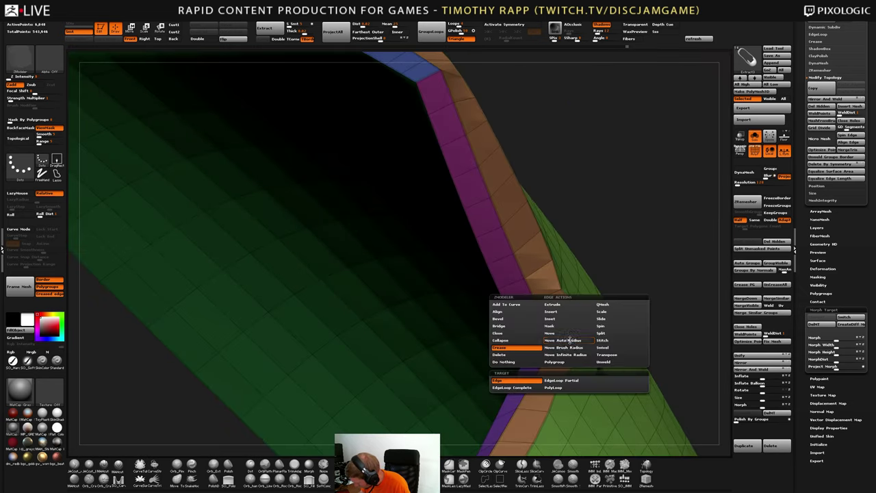
{"action": "right_click_drag", "start_coordinate": [594, 333], "coordinate": [505, 373], "text": "alt"}
Even out the short rim segment beside the lace opening's front corner with a resized Move brush
{"action": "key", "text": "b"}
{"action": "key", "text": "m"}
{"action": "key", "text": "v"}
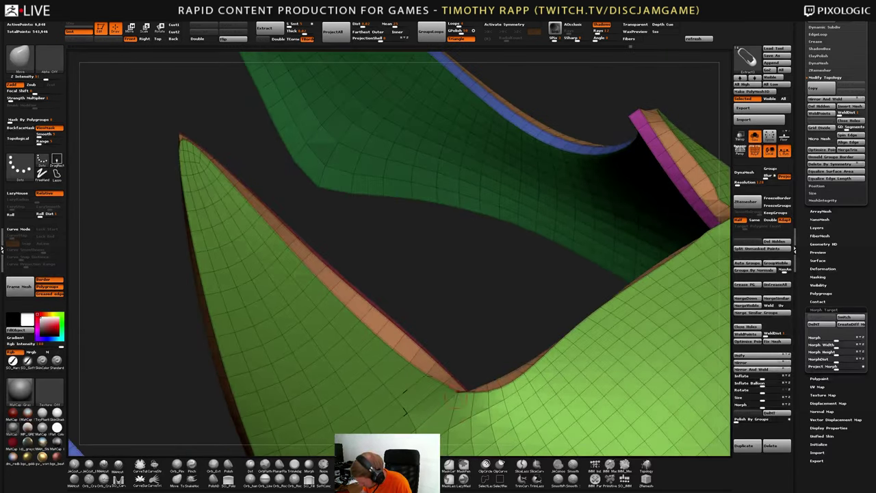
{"action": "right_click_drag", "start_coordinate": [460, 396], "coordinate": [479, 419]}
{"action": "right_click_drag", "start_coordinate": [444, 383], "coordinate": [347, 362]}
{"action": "mouse_move", "coordinate": [477, 395]}
{"action": "right_mouse_down"}
{"action": "mouse_move", "coordinate": [505, 399]}
{"action": "mouse_move", "coordinate": [494, 382]}
{"action": "mouse_move", "coordinate": [455, 387]}
{"action": "mouse_move", "coordinate": [524, 327]}
{"action": "mouse_move", "coordinate": [500, 370]}
{"action": "mouse_move", "coordinate": [505, 356]}
{"action": "mouse_move", "coordinate": [556, 334]}
{"action": "mouse_move", "coordinate": [498, 384]}
{"action": "mouse_move", "coordinate": [507, 312]}
{"action": "mouse_move", "coordinate": [505, 190]}
{"action": "mouse_move", "coordinate": [485, 272]}
{"action": "mouse_move", "coordinate": [452, 321]}
{"action": "mouse_move", "coordinate": [457, 304]}
{"action": "right_mouse_up"}
{"action": "key", "text": "s"}
{"action": "mouse_move", "coordinate": [410, 171]}
{"action": "left_mouse_down"}
{"action": "mouse_move", "coordinate": [373, 198]}
{"action": "mouse_move", "coordinate": [352, 171]}
{"action": "mouse_move", "coordinate": [356, 241]}
{"action": "mouse_move", "coordinate": [386, 277]}
{"action": "left_mouse_up"}
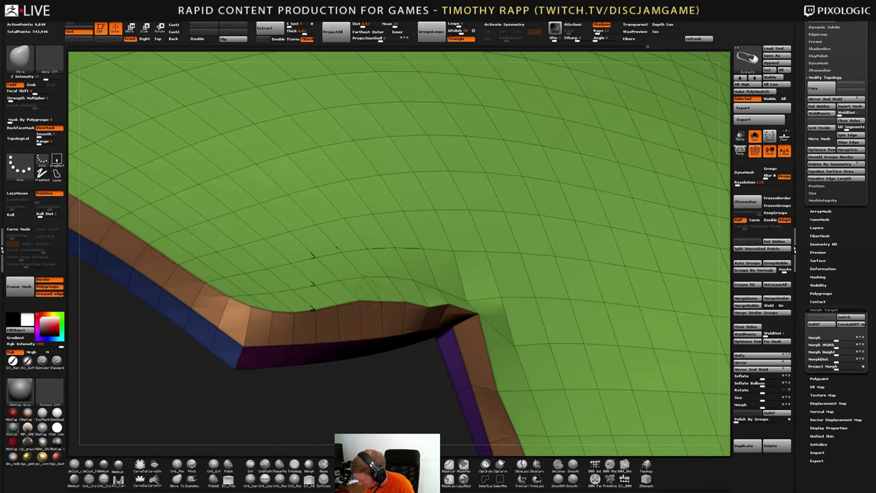
Reposition the pinched vertices around the lace opening's front corner with the Move brush, working from several angles
{"action": "mouse_move", "coordinate": [343, 313]}
{"action": "right_mouse_down"}
{"action": "mouse_move", "coordinate": [366, 281]}
{"action": "mouse_move", "coordinate": [375, 297]}
{"action": "mouse_move", "coordinate": [368, 226]}
{"action": "mouse_move", "coordinate": [432, 187]}
{"action": "mouse_move", "coordinate": [440, 240]}
{"action": "mouse_move", "coordinate": [414, 213]}
{"action": "right_mouse_up"}
{"action": "left_click_drag", "start_coordinate": [415, 218], "coordinate": [428, 211]}
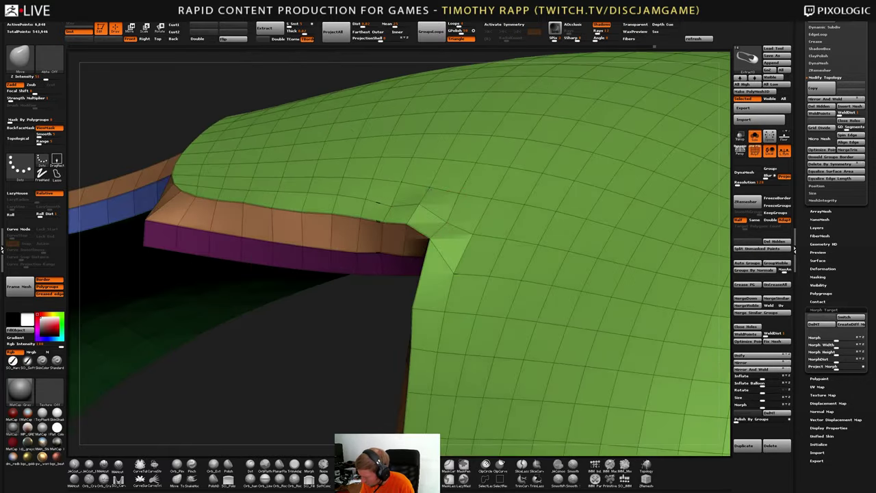
{"action": "mouse_move", "coordinate": [428, 211]}
{"action": "right_mouse_down"}
{"action": "mouse_move", "coordinate": [446, 204]}
{"action": "mouse_move", "coordinate": [454, 237]}
{"action": "right_mouse_up"}
{"action": "left_click_drag", "start_coordinate": [480, 227], "coordinate": [432, 258]}
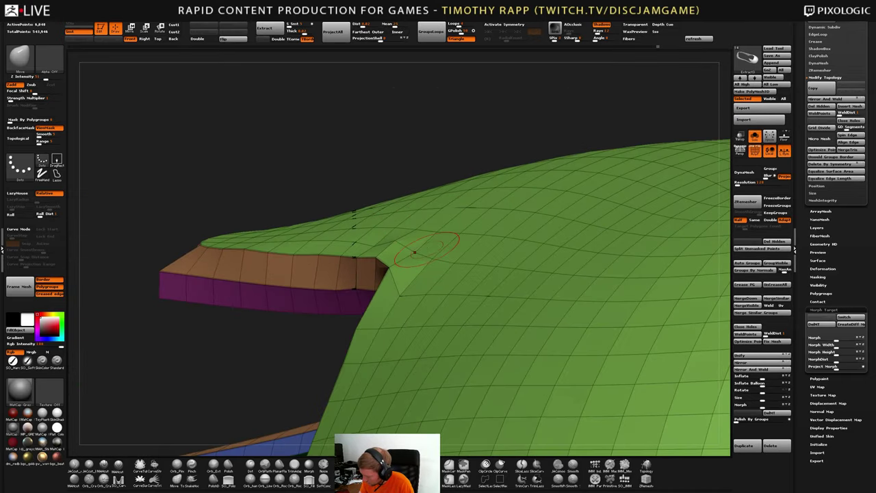
{"action": "mouse_move", "coordinate": [415, 252]}
{"action": "right_mouse_down"}
{"action": "mouse_move", "coordinate": [432, 256]}
{"action": "mouse_move", "coordinate": [373, 222]}
{"action": "right_mouse_up"}
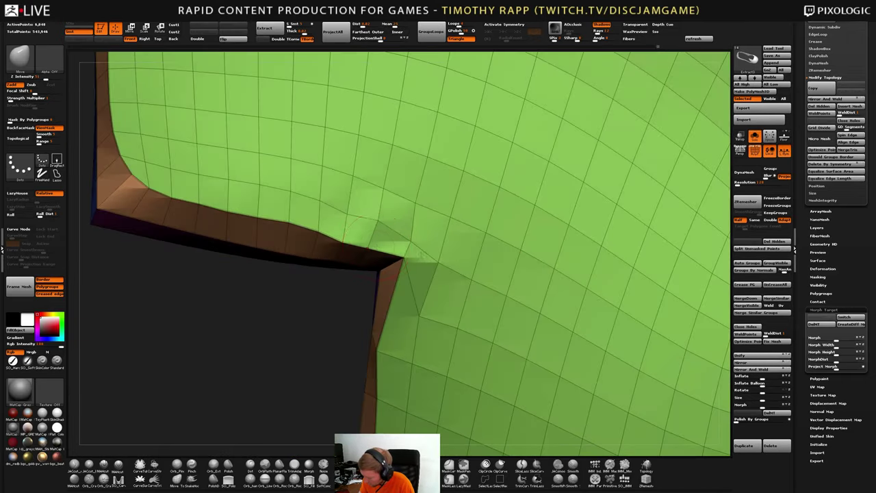
Smooth the bumpy overlay surface next to the lace opening's front corner
{"action": "left_click_drag", "start_coordinate": [384, 210], "coordinate": [431, 240], "text": "shift"}
{"action": "right_click_drag", "start_coordinate": [432, 241], "coordinate": [425, 296]}
{"action": "left_click_drag", "start_coordinate": [423, 301], "coordinate": [434, 303], "text": "shift"}
{"action": "right_click_drag", "start_coordinate": [434, 303], "coordinate": [442, 312]}
{"action": "left_click_drag", "start_coordinate": [442, 313], "coordinate": [453, 315], "text": "shift"}
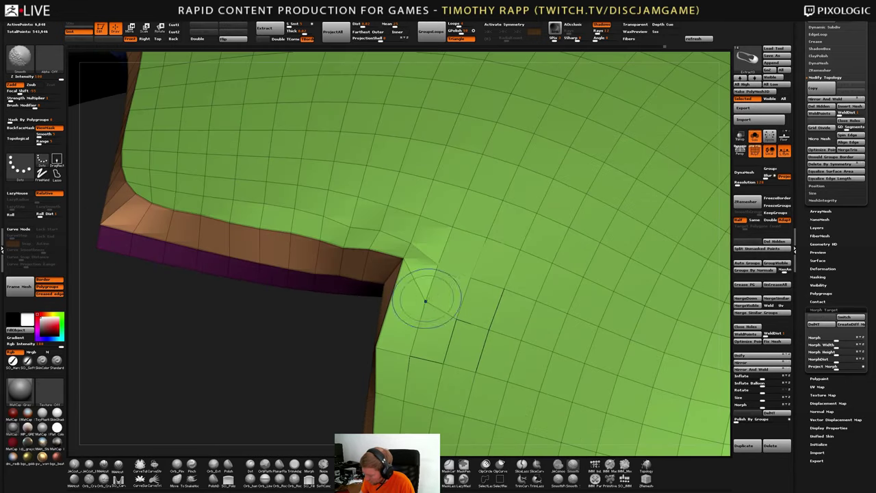
{"action": "key", "text": "bracketright"}
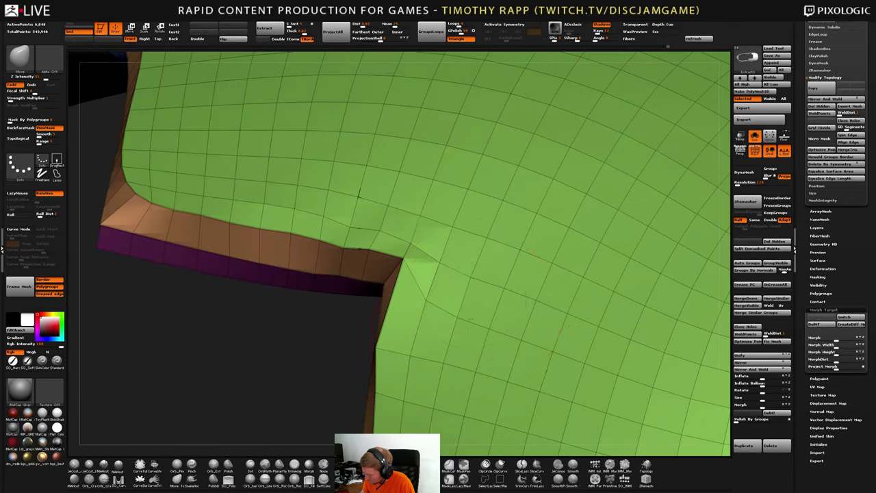
Shift the remaining uneven corner vertices into line with the Move brush and smooth the rim and surface around them
{"action": "right_click_drag", "start_coordinate": [462, 319], "coordinate": [474, 279]}
{"action": "mouse_move", "coordinate": [432, 326]}
{"action": "right_mouse_down"}
{"action": "mouse_move", "coordinate": [446, 304]}
{"action": "mouse_move", "coordinate": [424, 342]}
{"action": "mouse_move", "coordinate": [462, 337]}
{"action": "mouse_move", "coordinate": [426, 323]}
{"action": "mouse_move", "coordinate": [375, 321]}
{"action": "mouse_move", "coordinate": [380, 342]}
{"action": "mouse_move", "coordinate": [372, 318]}
{"action": "right_mouse_up"}
{"action": "left_click_drag", "start_coordinate": [372, 316], "coordinate": [475, 321]}
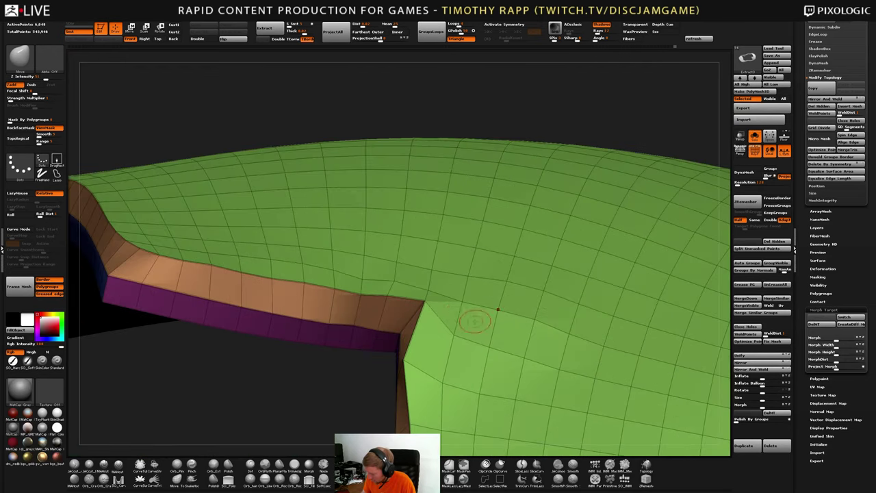
{"action": "right_click_drag", "start_coordinate": [497, 328], "coordinate": [477, 313], "text": "ctrl"}
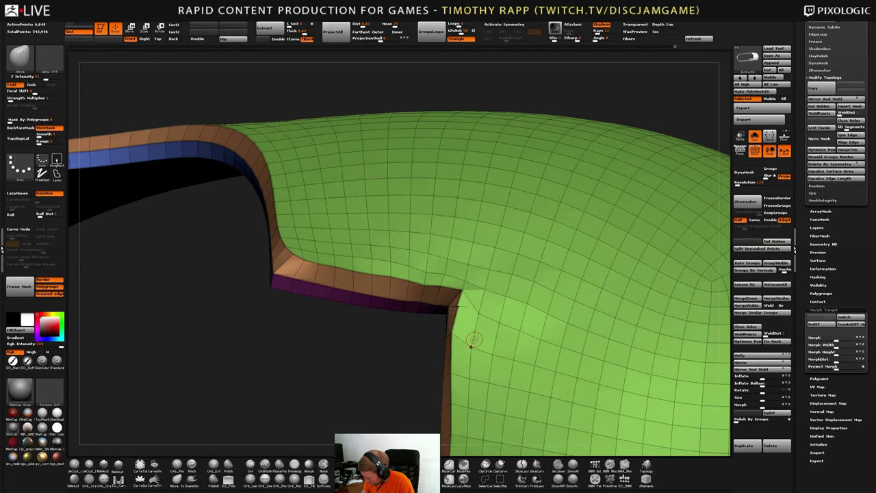
{"action": "mouse_move", "coordinate": [465, 336]}
{"action": "right_mouse_down"}
{"action": "mouse_move", "coordinate": [466, 366]}
{"action": "mouse_move", "coordinate": [472, 277]}
{"action": "mouse_move", "coordinate": [462, 272]}
{"action": "mouse_move", "coordinate": [507, 285]}
{"action": "right_mouse_up"}
{"action": "mouse_move", "coordinate": [510, 285]}
{"action": "left_mouse_down", "text": "shift"}
{"action": "mouse_move", "coordinate": [450, 270]}
{"action": "mouse_move", "coordinate": [465, 284]}
{"action": "left_mouse_up", "text": "shift"}
{"action": "mouse_move", "coordinate": [465, 284]}
{"action": "right_mouse_down"}
{"action": "mouse_move", "coordinate": [453, 300]}
{"action": "mouse_move", "coordinate": [483, 301]}
{"action": "mouse_move", "coordinate": [490, 311]}
{"action": "right_mouse_up"}
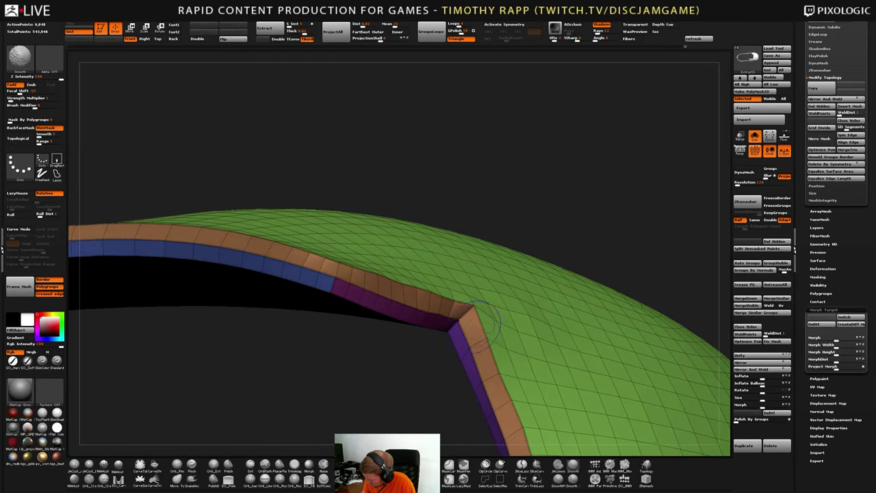
Smooth the rim at the lace opening's front corner and nudge the corner vertices into place
{"action": "left_click_drag", "start_coordinate": [489, 312], "coordinate": [472, 310], "text": "shift"}
{"action": "mouse_move", "coordinate": [409, 332]}
{"action": "right_mouse_down"}
{"action": "mouse_move", "coordinate": [424, 336]}
{"action": "mouse_move", "coordinate": [426, 301]}
{"action": "mouse_move", "coordinate": [465, 333]}
{"action": "mouse_move", "coordinate": [468, 360]}
{"action": "mouse_move", "coordinate": [432, 318]}
{"action": "right_mouse_up"}
{"action": "left_click_drag", "start_coordinate": [426, 310], "coordinate": [420, 325]}
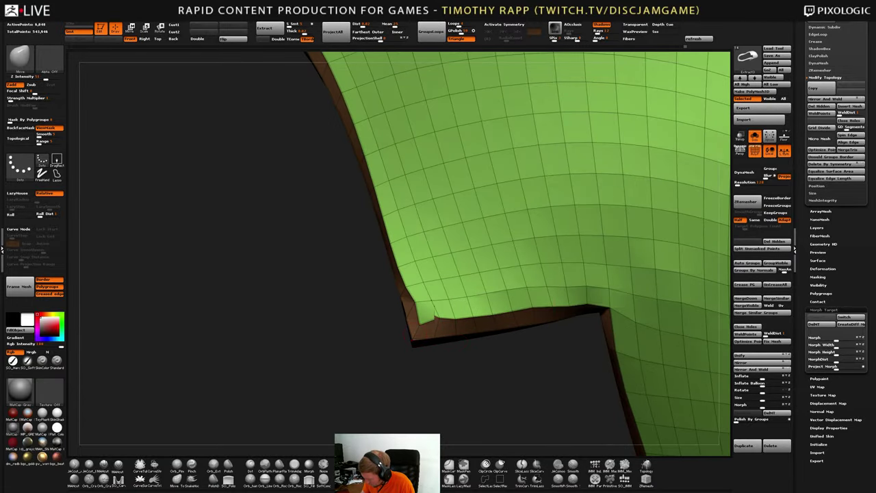
Reshape the overlay's pinched corner edge beside the lace opening with the Move brush
{"action": "right_click_drag", "start_coordinate": [420, 325], "coordinate": [441, 313]}
{"action": "key", "text": "b"}
{"action": "key", "text": "z"}
{"action": "key", "text": "m"}
{"action": "key", "text": "b"}
{"action": "key", "text": "m"}
{"action": "key", "text": "v"}
{"action": "left_click_drag", "start_coordinate": [415, 307], "coordinate": [435, 320]}
{"action": "mouse_move", "coordinate": [435, 321]}
{"action": "right_mouse_down"}
{"action": "mouse_move", "coordinate": [439, 345]}
{"action": "mouse_move", "coordinate": [435, 321]}
{"action": "right_mouse_up"}
{"action": "left_click_drag", "start_coordinate": [431, 321], "coordinate": [430, 326]}
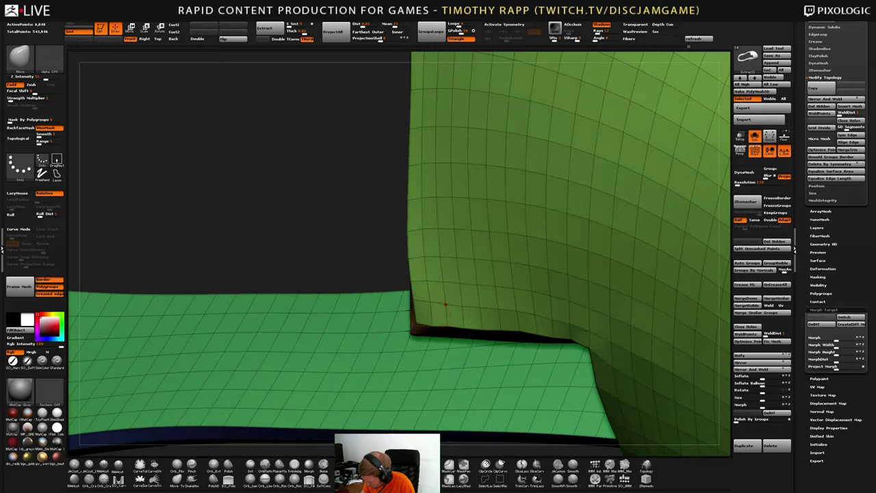
Hide the polyframe and polish the overlay by groups and by features around the lace opening
{"action": "mouse_move", "coordinate": [438, 321]}
{"action": "right_mouse_down"}
{"action": "mouse_move", "coordinate": [547, 310]}
{"action": "mouse_move", "coordinate": [383, 352]}
{"action": "right_mouse_up"}
{"action": "key", "text": "shift+f"}
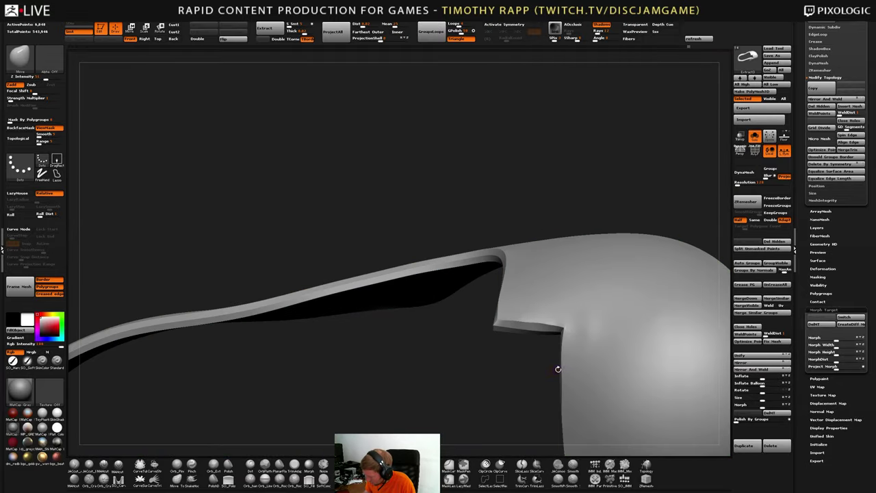
{"action": "mouse_move", "coordinate": [557, 367]}
{"action": "right_mouse_down"}
{"action": "mouse_move", "coordinate": [598, 336]}
{"action": "mouse_move", "coordinate": [577, 352]}
{"action": "mouse_move", "coordinate": [615, 351]}
{"action": "mouse_move", "coordinate": [594, 278]}
{"action": "right_mouse_up"}
{"action": "left_click_drag", "start_coordinate": [736, 420], "coordinate": [739, 420]}
{"action": "key", "text": "d"}
{"action": "key", "text": "shift+d"}
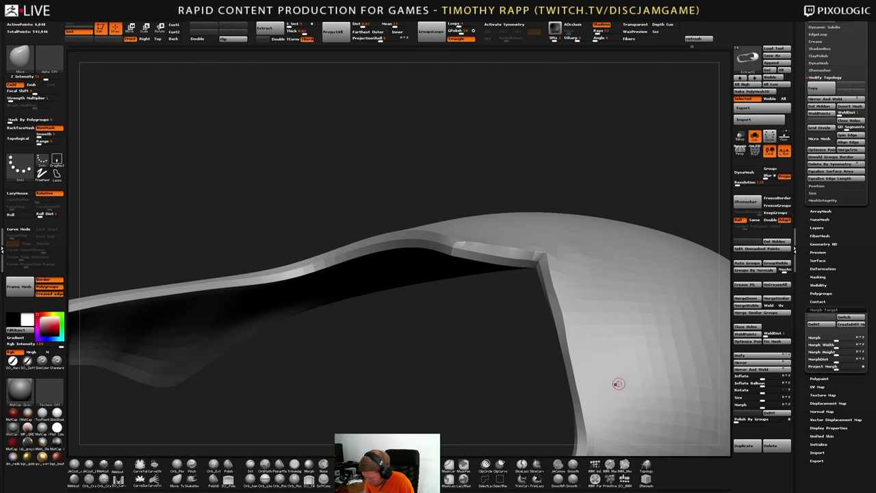
{"action": "key", "text": "shift+c"}
{"action": "key", "text": "shift+d"}
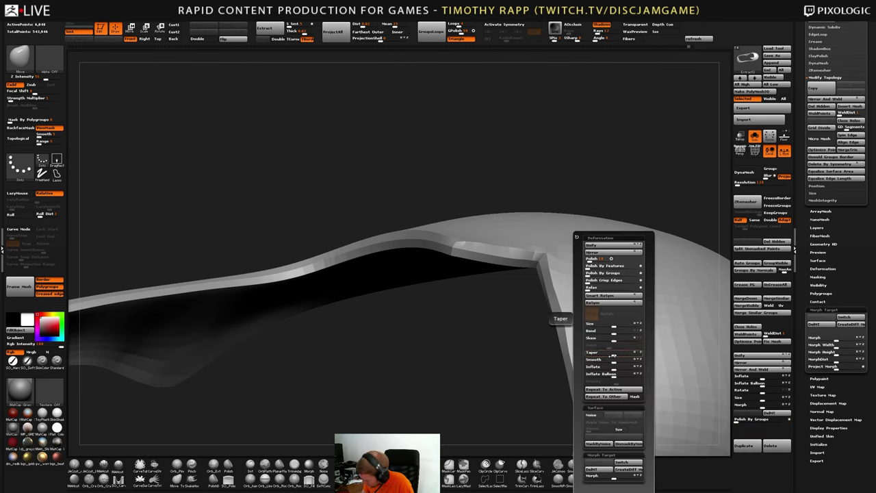
{"action": "left_click_drag", "start_coordinate": [592, 267], "coordinate": [599, 266]}
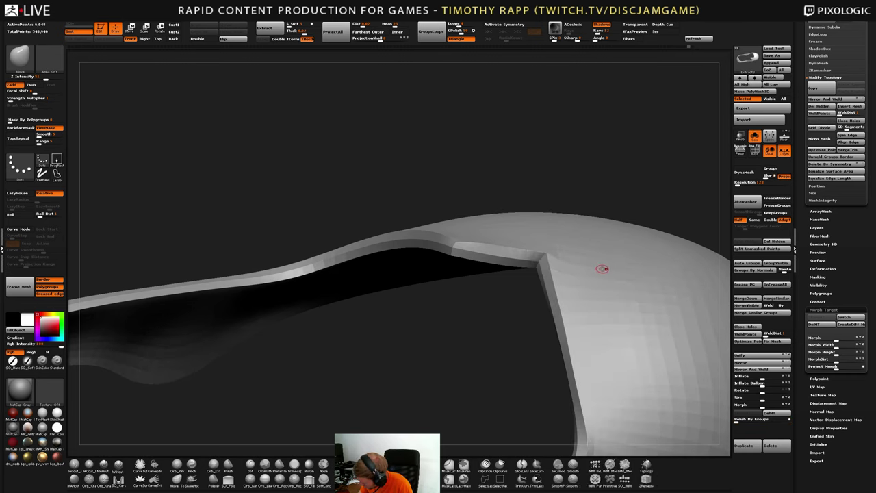
Examine the overlay's rim and front corner from several angles, shaded and with the polyframe shown
{"action": "mouse_move", "coordinate": [602, 268]}
{"action": "right_mouse_down", "text": "ctrl"}
{"action": "mouse_move", "coordinate": [512, 309]}
{"action": "mouse_move", "coordinate": [625, 334]}
{"action": "mouse_move", "coordinate": [582, 340]}
{"action": "mouse_move", "coordinate": [557, 363]}
{"action": "mouse_move", "coordinate": [566, 335]}
{"action": "right_mouse_up", "text": "ctrl"}
{"action": "right_click_drag", "start_coordinate": [568, 371], "coordinate": [572, 402]}
{"action": "right_click_drag", "start_coordinate": [564, 341], "coordinate": [622, 303], "text": "ctrl"}
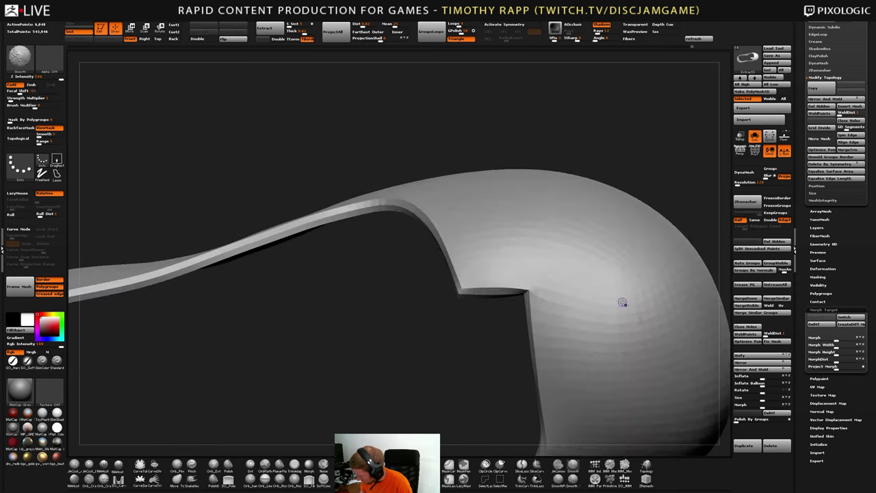
{"action": "key", "text": "shift+f"}
{"action": "right_click_drag", "start_coordinate": [561, 284], "coordinate": [545, 297], "text": "ctrl"}
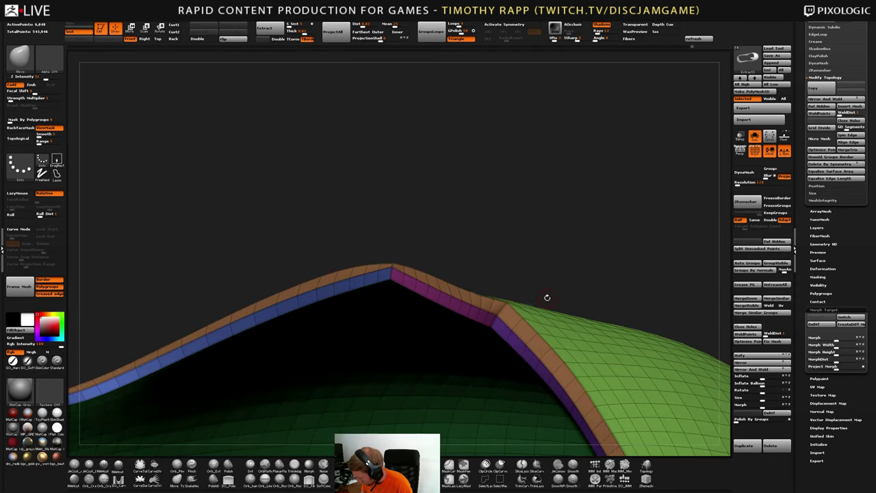
{"action": "key", "text": "shift"}
{"action": "key", "text": "shift"}
{"action": "key", "text": "shift"}
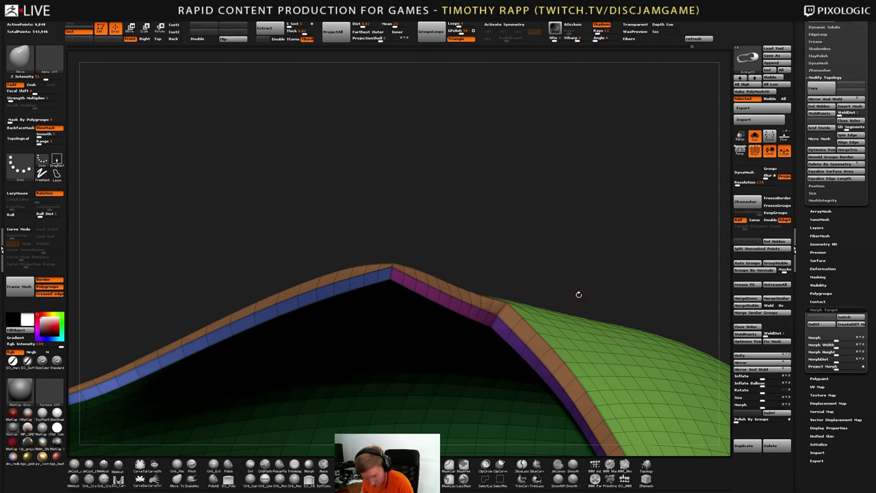
{"action": "key", "text": "space"}
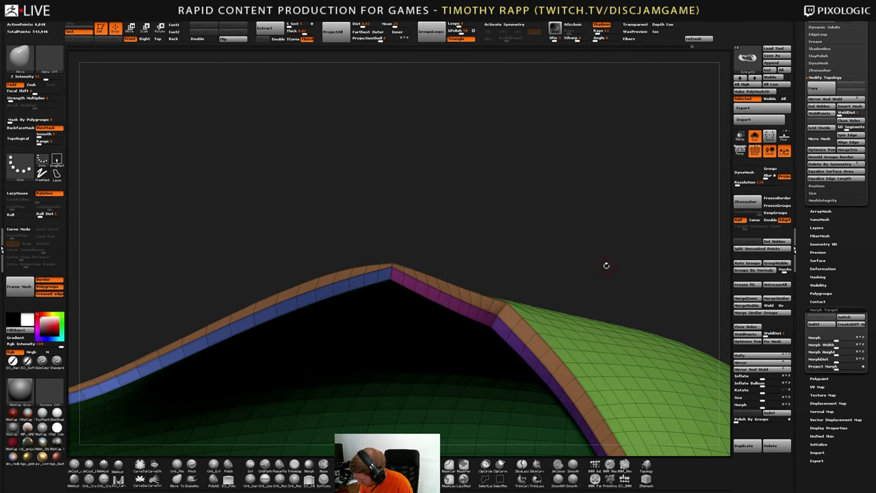
{"action": "key", "text": "space"}
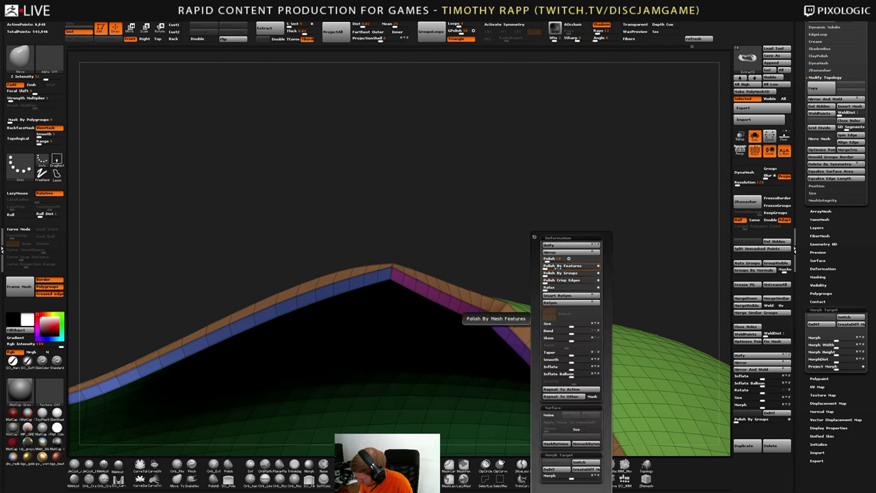
{"action": "right_click_drag", "start_coordinate": [652, 289], "coordinate": [532, 322], "text": "ctrl"}
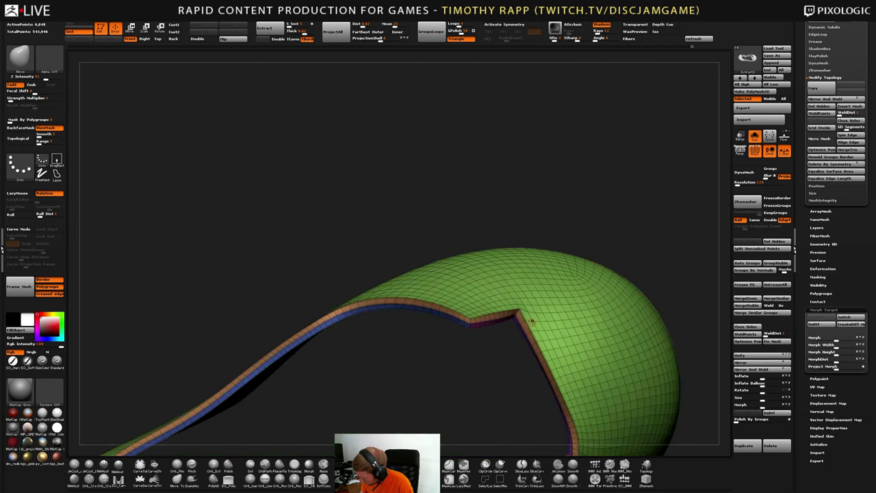
Hide the polyframe, check the whole overlay panel and bring the rest of the shoe back into view
{"action": "key", "text": "shift+f"}
{"action": "right_click_drag", "start_coordinate": [607, 294], "coordinate": [580, 319], "text": "ctrl"}
{"action": "left_click_drag", "start_coordinate": [580, 319], "coordinate": [549, 334]}
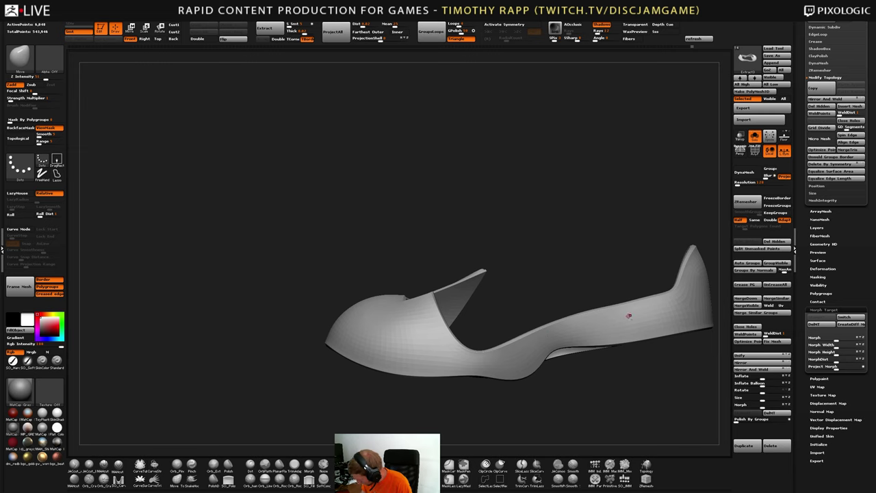
{"action": "right_click_drag", "start_coordinate": [452, 338], "coordinate": [420, 364]}
{"action": "left_click_drag", "start_coordinate": [420, 363], "coordinate": [444, 325]}
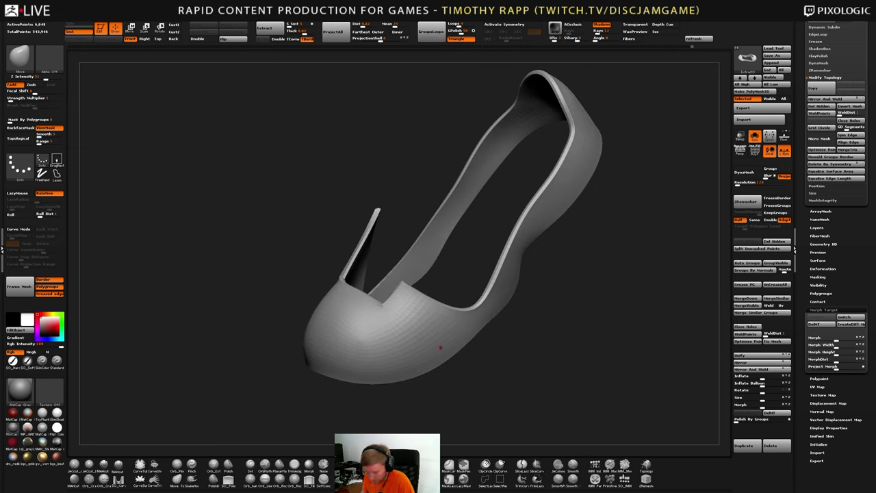
{"action": "key", "text": "alt+s"}
{"action": "mouse_move", "coordinate": [483, 358]}
{"action": "left_mouse_down"}
{"action": "mouse_move", "coordinate": [499, 329]}
{"action": "mouse_move", "coordinate": [465, 369]}
{"action": "mouse_move", "coordinate": [500, 404]}
{"action": "mouse_move", "coordinate": [554, 424]}
{"action": "mouse_move", "coordinate": [551, 402]}
{"action": "left_mouse_up"}
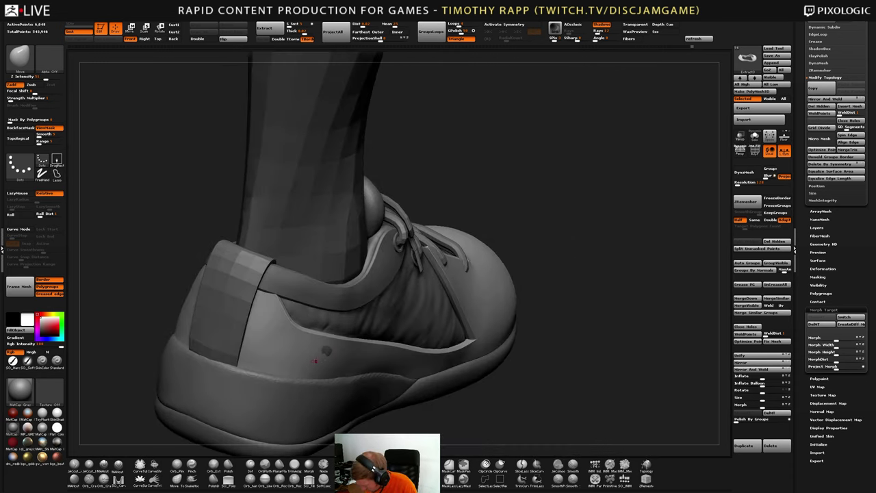
Enlarge the Move brush for reshaping the overlay along the shoe's heel side
{"action": "key", "text": "b"}
{"action": "key", "text": "m"}
{"action": "key", "text": "e"}
{"action": "key", "text": "b"}
{"action": "key", "text": "m"}
{"action": "key", "text": "v"}
{"action": "key", "text": "s"}
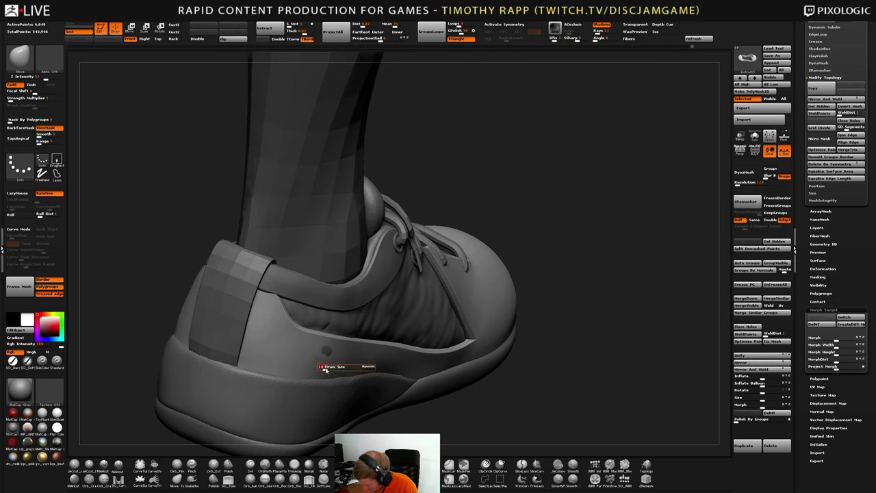
{"action": "left_click_drag", "start_coordinate": [325, 369], "coordinate": [349, 369]}
{"action": "right_click_drag", "start_coordinate": [348, 369], "coordinate": [413, 409]}
{"action": "mouse_move", "coordinate": [332, 356]}
{"action": "right_mouse_down"}
{"action": "mouse_move", "coordinate": [294, 346]}
{"action": "mouse_move", "coordinate": [363, 353]}
{"action": "right_mouse_up"}
Adjust the overlay's side edge against the fabric with the resized Move brush
{"action": "key", "text": "s"}
{"action": "key", "text": "b"}
{"action": "key", "text": "m"}
{"action": "key", "text": "e"}
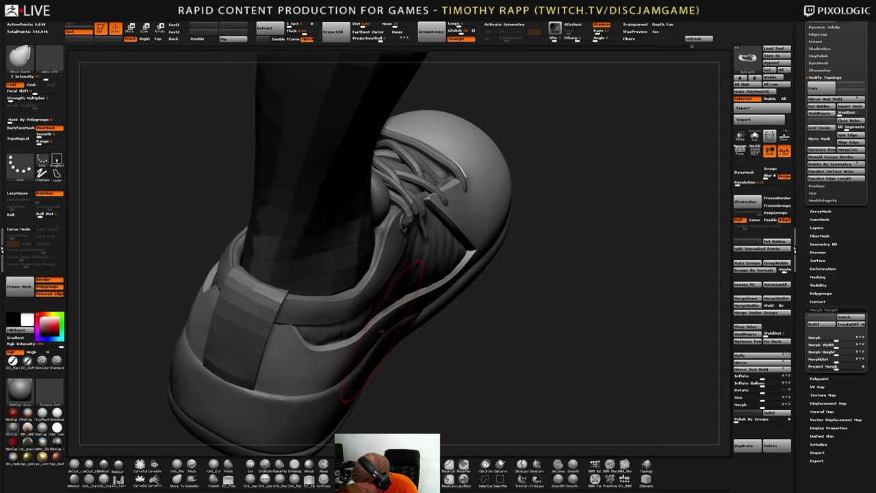
{"action": "key", "text": "b"}
{"action": "key", "text": "m"}
{"action": "key", "text": "v"}
{"action": "key", "text": "s"}
{"action": "left_click_drag", "start_coordinate": [384, 335], "coordinate": [347, 346]}
{"action": "right_click_drag", "start_coordinate": [347, 347], "coordinate": [360, 324]}
Select the fabric upper and build up its surface along the side near the heel with the ClayTubes brush
{"action": "left_click", "coordinate": [359, 325], "text": "alt"}
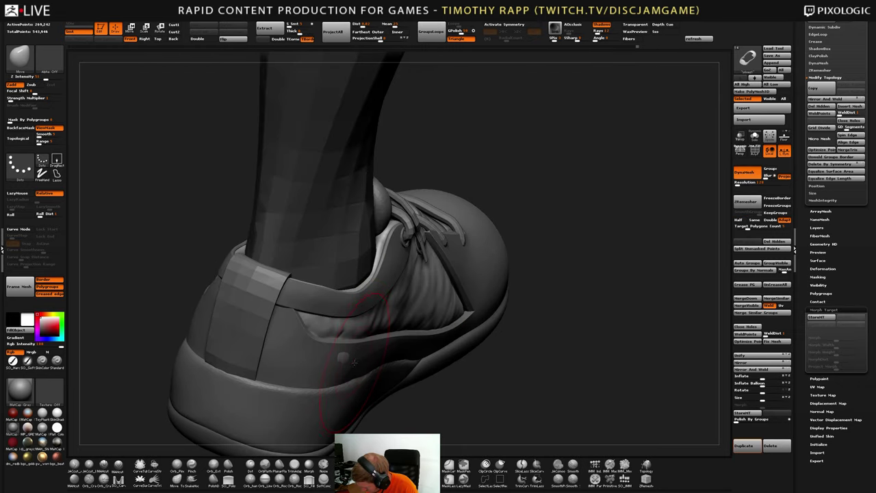
{"action": "key", "text": "b"}
{"action": "key", "text": "c"}
{"action": "key", "text": "t"}
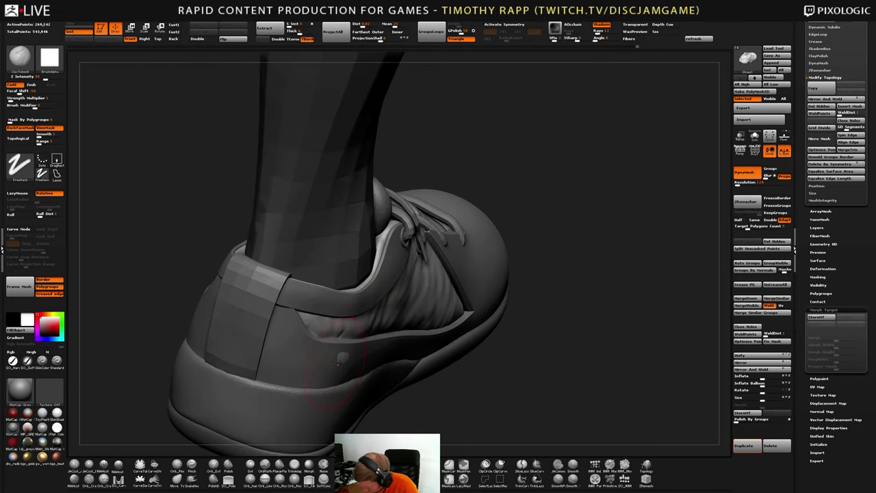
{"action": "mouse_move", "coordinate": [350, 362]}
{"action": "right_mouse_down"}
{"action": "mouse_move", "coordinate": [308, 356]}
{"action": "mouse_move", "coordinate": [303, 365]}
{"action": "mouse_move", "coordinate": [335, 380]}
{"action": "mouse_move", "coordinate": [308, 355]}
{"action": "right_mouse_up"}
{"action": "left_click_drag", "start_coordinate": [299, 352], "coordinate": [328, 354]}
{"action": "mouse_move", "coordinate": [327, 353]}
{"action": "right_mouse_down"}
{"action": "mouse_move", "coordinate": [306, 366]}
{"action": "mouse_move", "coordinate": [337, 380]}
{"action": "mouse_move", "coordinate": [400, 385]}
{"action": "right_mouse_up"}
{"action": "right_click_drag", "start_coordinate": [342, 382], "coordinate": [313, 373]}
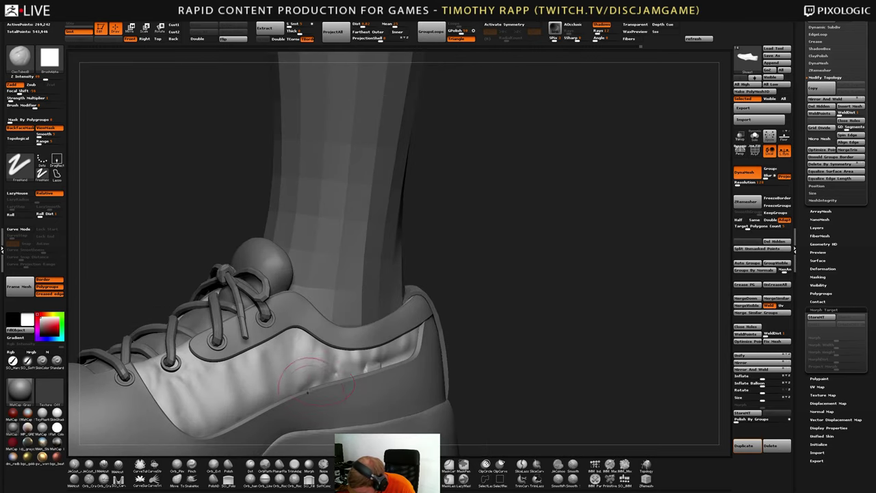
Sculpt wrinkles into the rear part of the side fabric with a round clay brush
{"action": "key", "text": "b"}
{"action": "key", "text": "s"}
{"action": "key", "text": "t"}
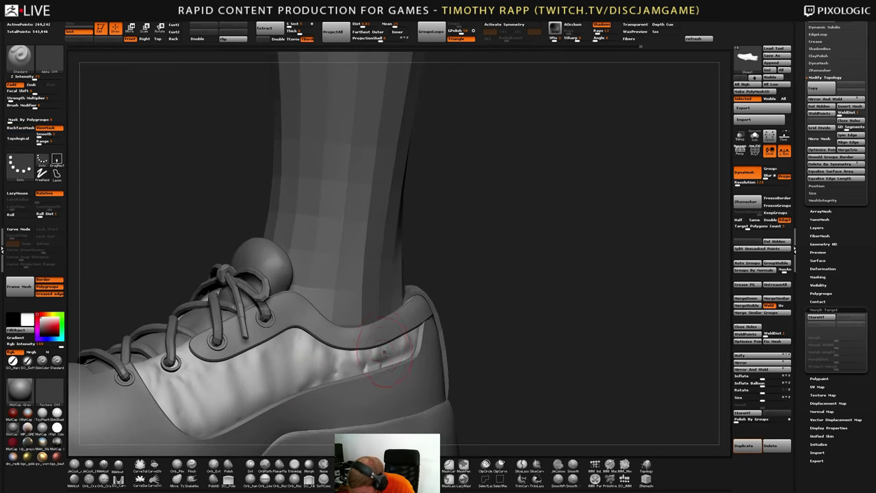
{"action": "key", "text": "b"}
{"action": "key", "text": "c"}
{"action": "key", "text": "b"}
{"action": "mouse_move", "coordinate": [372, 372]}
{"action": "left_mouse_down"}
{"action": "mouse_move", "coordinate": [378, 363]}
{"action": "mouse_move", "coordinate": [391, 367]}
{"action": "left_mouse_up"}
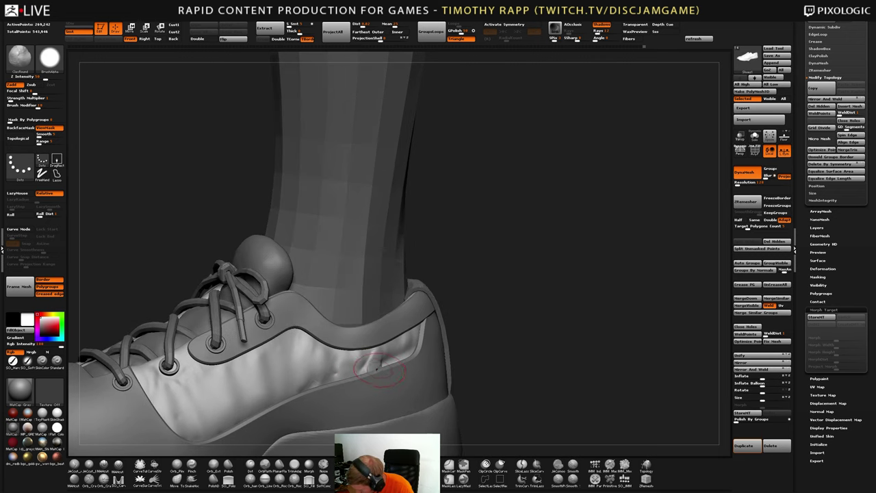
{"action": "right_click_drag", "start_coordinate": [429, 365], "coordinate": [402, 360]}
{"action": "left_click_drag", "start_coordinate": [401, 359], "coordinate": [397, 368]}
{"action": "mouse_move", "coordinate": [397, 368]}
{"action": "right_mouse_down"}
{"action": "mouse_move", "coordinate": [418, 338]}
{"action": "mouse_move", "coordinate": [404, 354]}
{"action": "mouse_move", "coordinate": [383, 358]}
{"action": "mouse_move", "coordinate": [410, 363]}
{"action": "mouse_move", "coordinate": [364, 360]}
{"action": "mouse_move", "coordinate": [393, 344]}
{"action": "mouse_move", "coordinate": [356, 376]}
{"action": "right_mouse_up"}
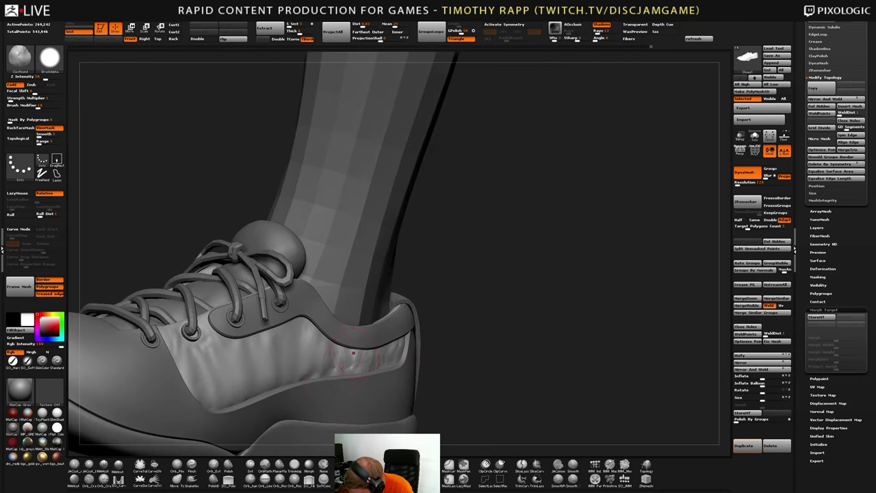
Extend the wrinkles along the middle of the side fabric under the collar overlay
{"action": "left_click_drag", "start_coordinate": [353, 353], "coordinate": [311, 372]}
{"action": "right_click_drag", "start_coordinate": [298, 375], "coordinate": [325, 355]}
{"action": "left_click_drag", "start_coordinate": [338, 350], "coordinate": [322, 364]}
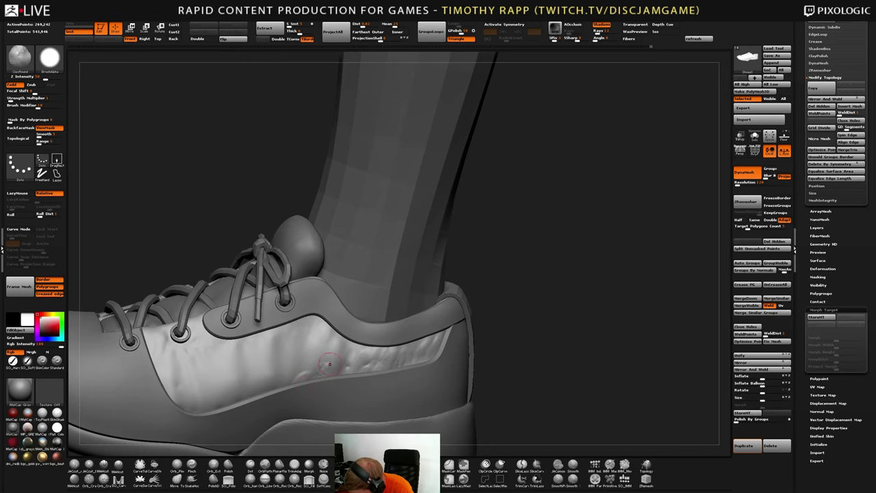
{"action": "mouse_move", "coordinate": [330, 364]}
{"action": "right_mouse_down"}
{"action": "mouse_move", "coordinate": [344, 357]}
{"action": "mouse_move", "coordinate": [335, 358]}
{"action": "right_mouse_up"}
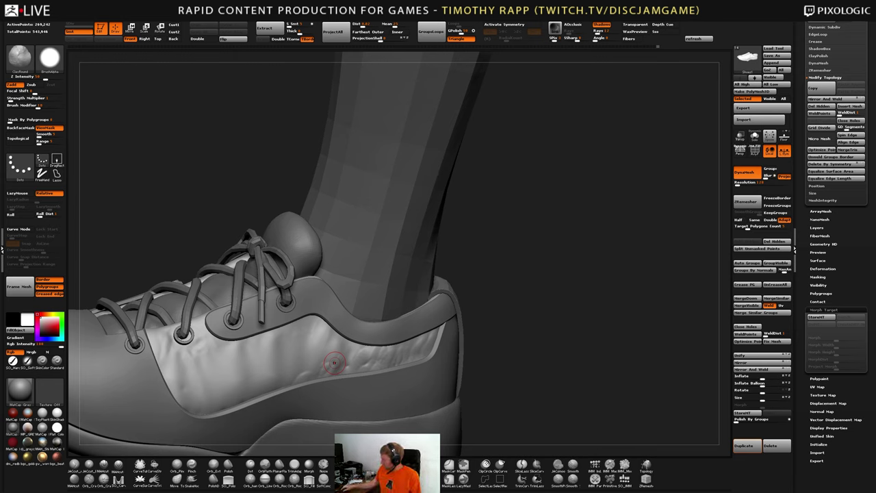
{"action": "right_click_drag", "start_coordinate": [333, 360], "coordinate": [303, 370]}
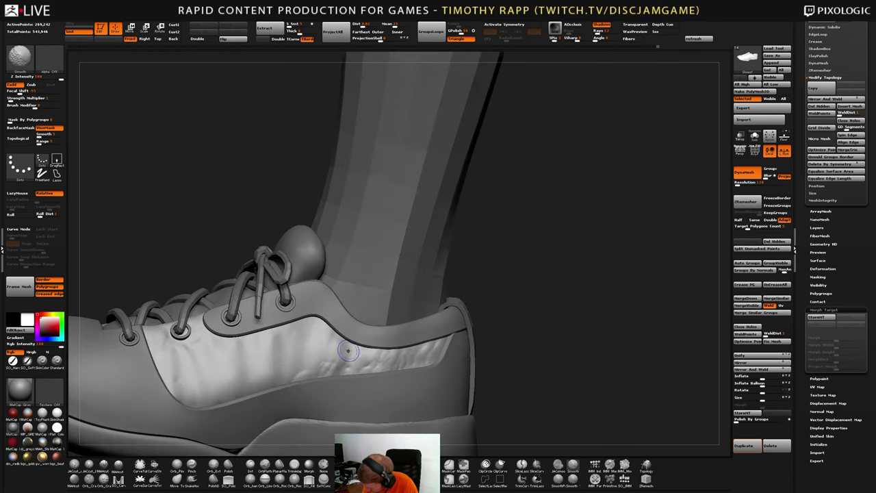
{"action": "mouse_move", "coordinate": [348, 350]}
{"action": "right_mouse_down"}
{"action": "mouse_move", "coordinate": [332, 361]}
{"action": "mouse_move", "coordinate": [364, 370]}
{"action": "mouse_move", "coordinate": [327, 369]}
{"action": "mouse_move", "coordinate": [406, 356]}
{"action": "mouse_move", "coordinate": [388, 361]}
{"action": "right_mouse_up"}
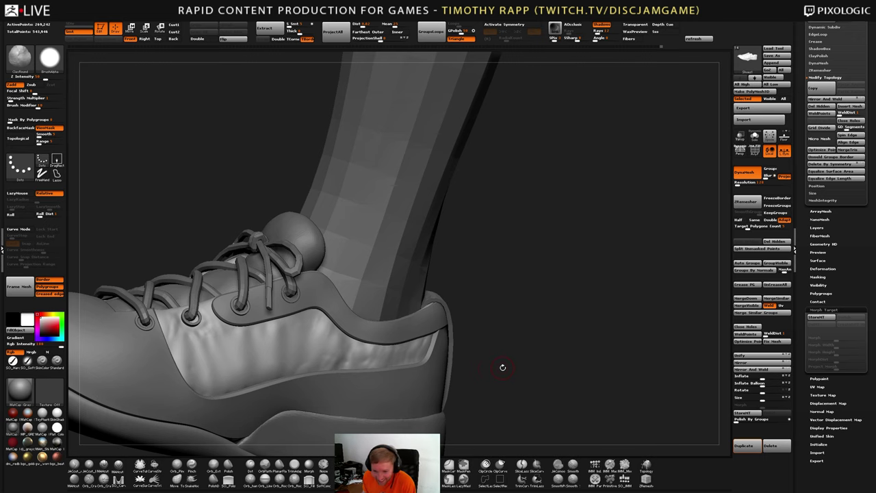
Reselect the fabric upper and smooth its wrinkles between the eyelets and the heel
{"action": "left_click_drag", "start_coordinate": [502, 367], "coordinate": [305, 384]}
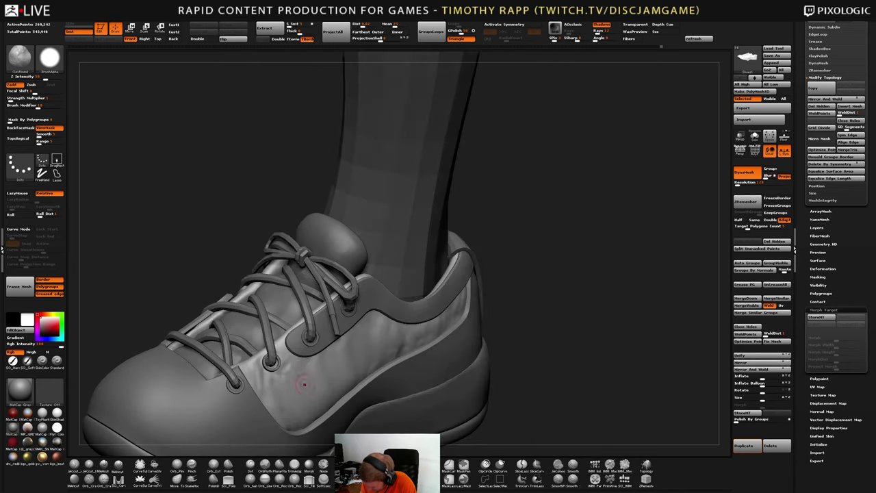
{"action": "right_click_drag", "start_coordinate": [305, 385], "coordinate": [243, 393]}
{"action": "left_click", "coordinate": [247, 404], "text": "alt"}
{"action": "left_click_drag", "start_coordinate": [242, 394], "coordinate": [229, 380]}
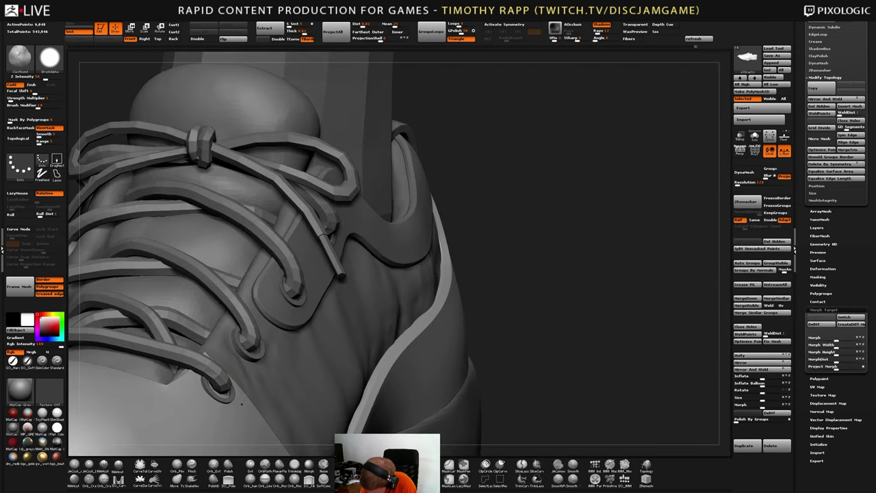
{"action": "left_click", "coordinate": [256, 356], "text": "alt"}
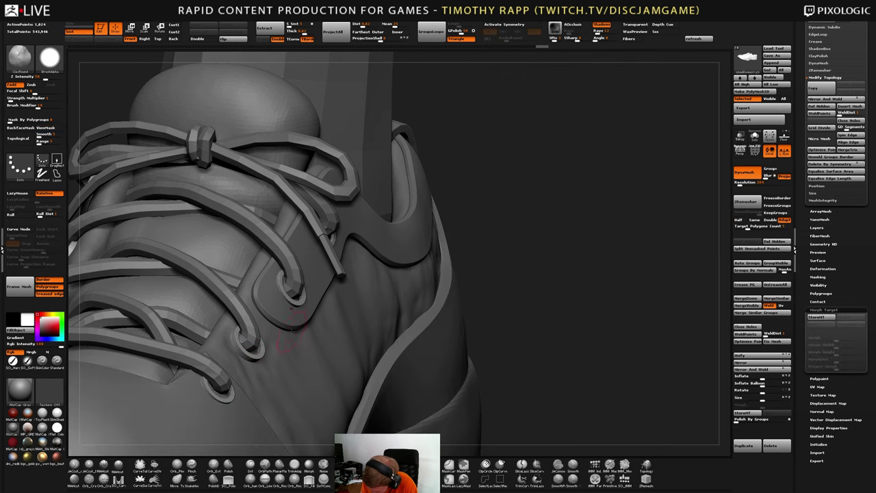
{"action": "right_click_drag", "start_coordinate": [293, 332], "coordinate": [294, 305], "text": "ctrl"}
{"action": "left_click", "coordinate": [311, 364], "text": "alt"}
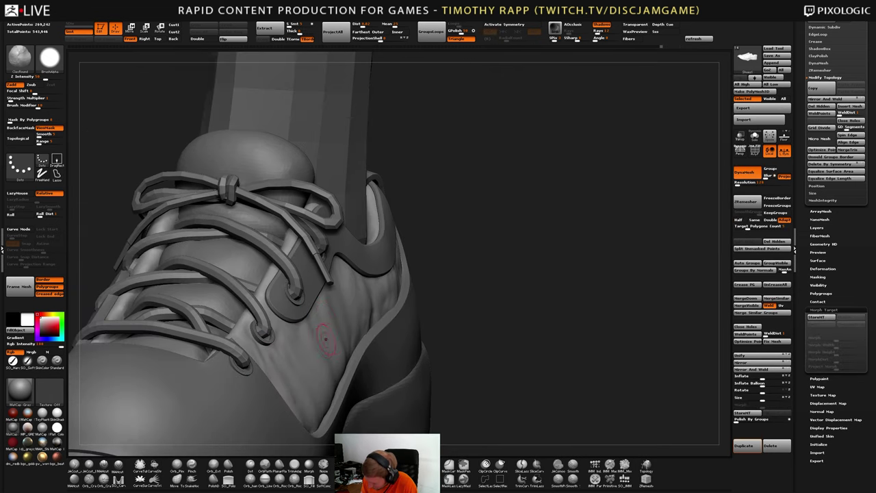
{"action": "right_click_drag", "start_coordinate": [326, 335], "coordinate": [383, 324]}
{"action": "left_click_drag", "start_coordinate": [390, 311], "coordinate": [415, 290], "text": "shift"}
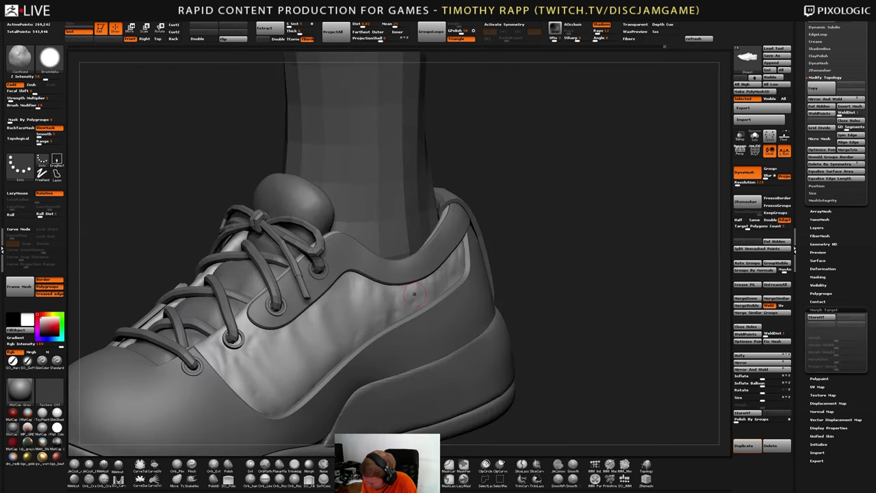
Switch to the Standard brush and sculpt wrinkles into the fabric beside the toe overlay on the shoe's opposite side
{"action": "mouse_move", "coordinate": [414, 290]}
{"action": "right_mouse_down", "text": "ctrl"}
{"action": "mouse_move", "coordinate": [408, 307]}
{"action": "mouse_move", "coordinate": [387, 311]}
{"action": "mouse_move", "coordinate": [438, 303]}
{"action": "mouse_move", "coordinate": [408, 303]}
{"action": "mouse_move", "coordinate": [347, 355]}
{"action": "mouse_move", "coordinate": [336, 335]}
{"action": "mouse_move", "coordinate": [390, 345]}
{"action": "right_mouse_up", "text": "ctrl"}
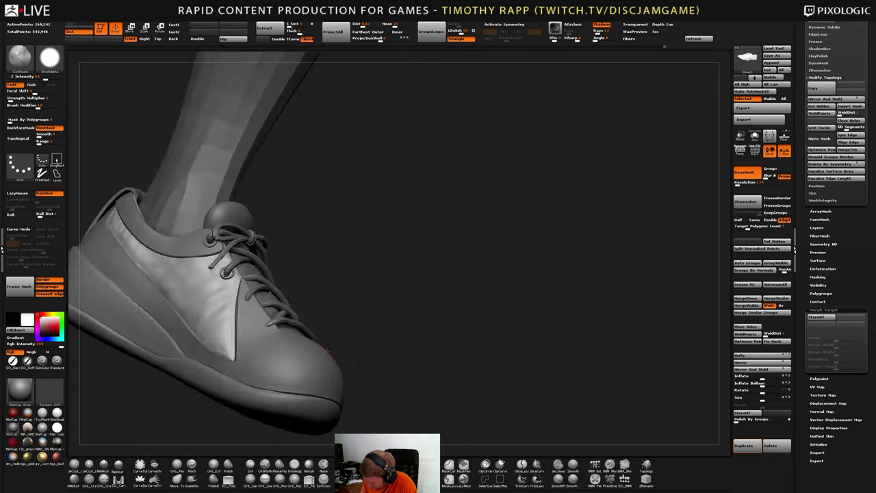
{"action": "right_click_drag", "start_coordinate": [328, 365], "coordinate": [381, 388]}
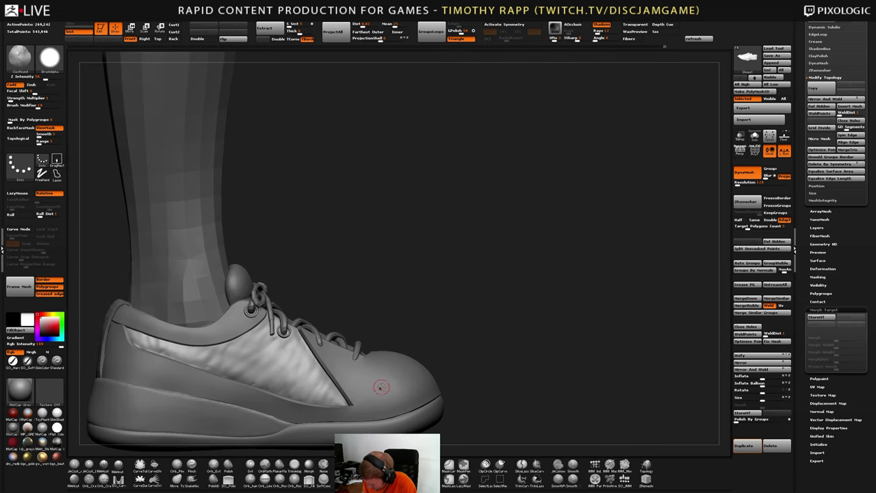
{"action": "key", "text": "b"}
{"action": "key", "text": "s"}
{"action": "key", "text": "t"}
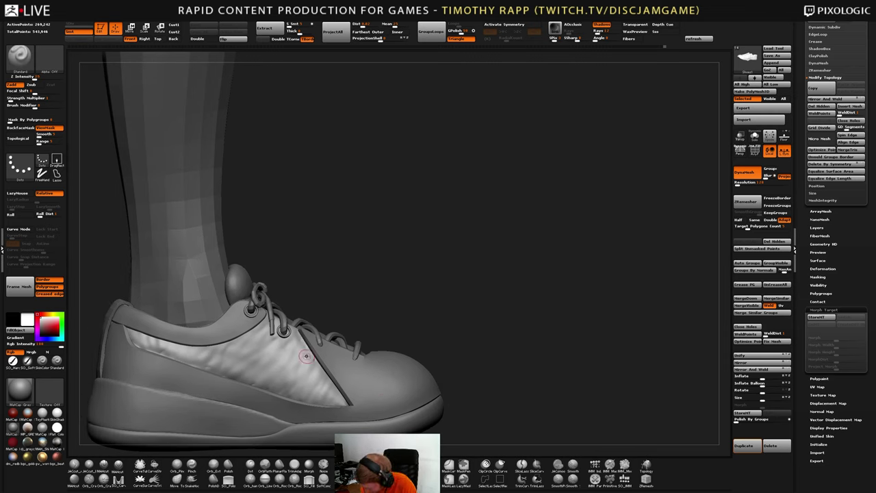
{"action": "mouse_move", "coordinate": [326, 338]}
{"action": "right_mouse_down"}
{"action": "mouse_move", "coordinate": [306, 386]}
{"action": "mouse_move", "coordinate": [322, 366]}
{"action": "mouse_move", "coordinate": [326, 381]}
{"action": "mouse_move", "coordinate": [279, 406]}
{"action": "mouse_move", "coordinate": [333, 386]}
{"action": "mouse_move", "coordinate": [290, 390]}
{"action": "mouse_move", "coordinate": [300, 402]}
{"action": "mouse_move", "coordinate": [318, 373]}
{"action": "right_mouse_up"}
{"action": "mouse_move", "coordinate": [313, 369]}
{"action": "left_mouse_down"}
{"action": "mouse_move", "coordinate": [291, 373]}
{"action": "mouse_move", "coordinate": [275, 391]}
{"action": "left_mouse_up"}
{"action": "mouse_move", "coordinate": [253, 353]}
{"action": "right_mouse_down", "text": "alt"}
{"action": "mouse_move", "coordinate": [352, 380]}
{"action": "mouse_move", "coordinate": [301, 375]}
{"action": "right_mouse_up", "text": "alt"}
{"action": "right_click_drag", "start_coordinate": [393, 354], "coordinate": [421, 399], "text": "alt"}
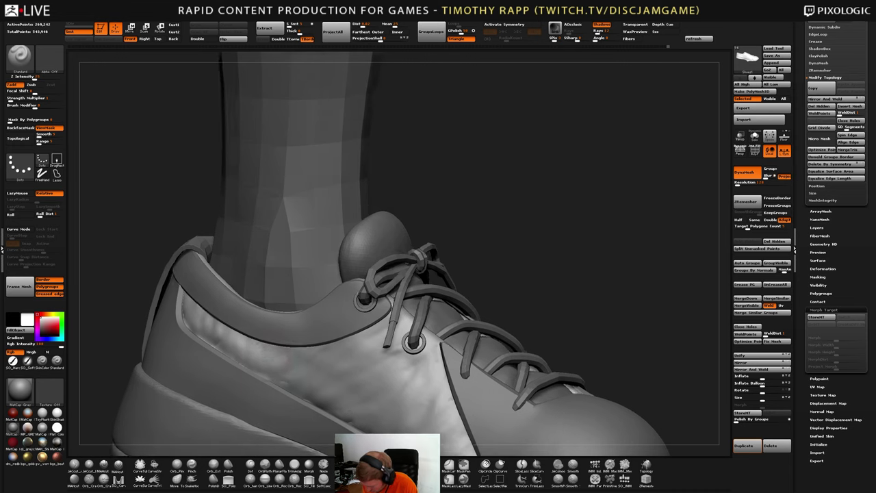
Sculpt wrinkles into the narrow rear end of that side's fabric near the heel
{"action": "right_click_drag", "start_coordinate": [287, 409], "coordinate": [320, 411]}
{"action": "left_click_drag", "start_coordinate": [219, 327], "coordinate": [211, 336]}
{"action": "right_click_drag", "start_coordinate": [211, 338], "coordinate": [232, 357]}
{"action": "left_click_drag", "start_coordinate": [218, 336], "coordinate": [206, 345]}
{"action": "right_click_drag", "start_coordinate": [204, 345], "coordinate": [226, 343]}
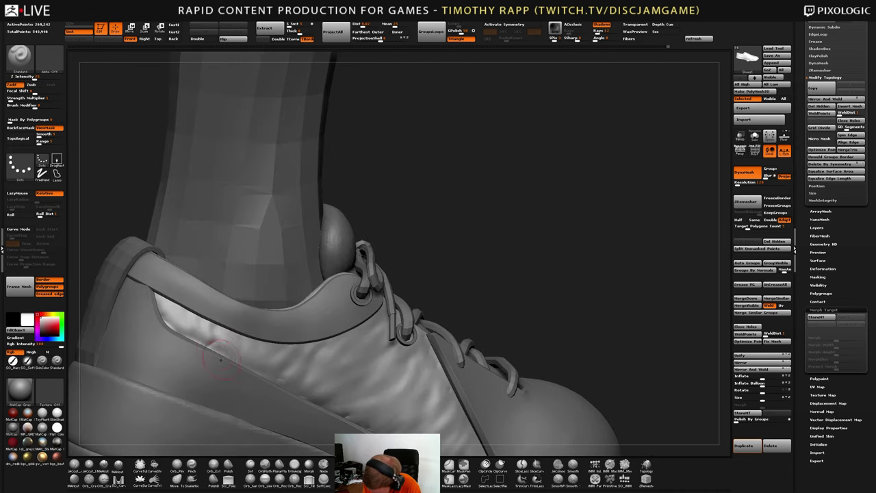
{"action": "left_click_drag", "start_coordinate": [182, 315], "coordinate": [157, 307]}
{"action": "right_click_drag", "start_coordinate": [179, 304], "coordinate": [165, 295]}
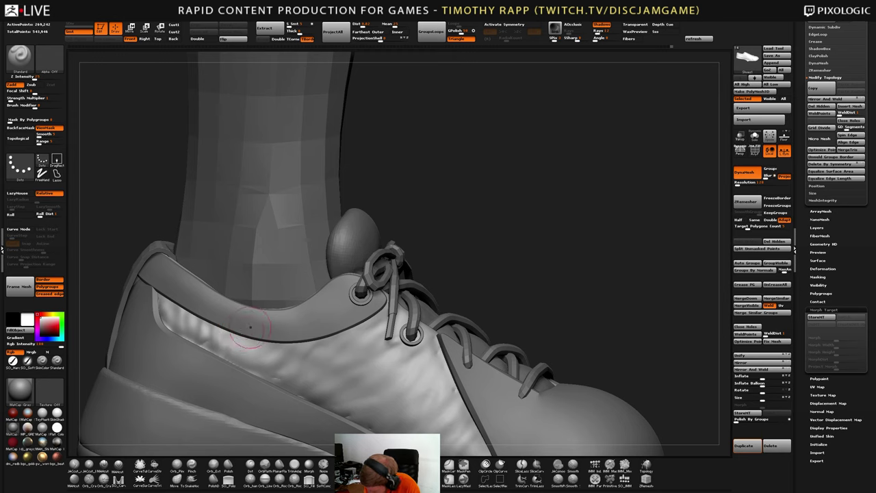
Continue the fabric wrinkles along the lower edge of the collar overlay toward the eyelets
{"action": "left_click_drag", "start_coordinate": [251, 351], "coordinate": [275, 347]}
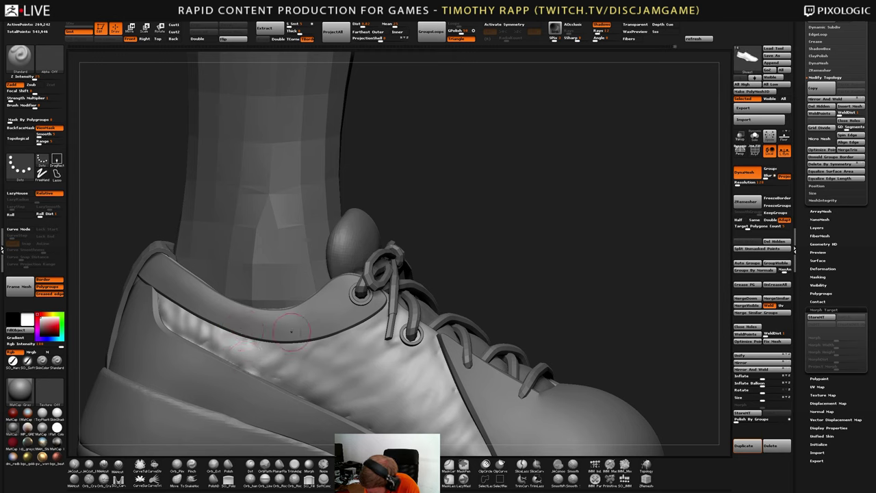
{"action": "mouse_move", "coordinate": [275, 375]}
{"action": "right_mouse_down"}
{"action": "mouse_move", "coordinate": [241, 390]}
{"action": "mouse_move", "coordinate": [275, 377]}
{"action": "right_mouse_up"}
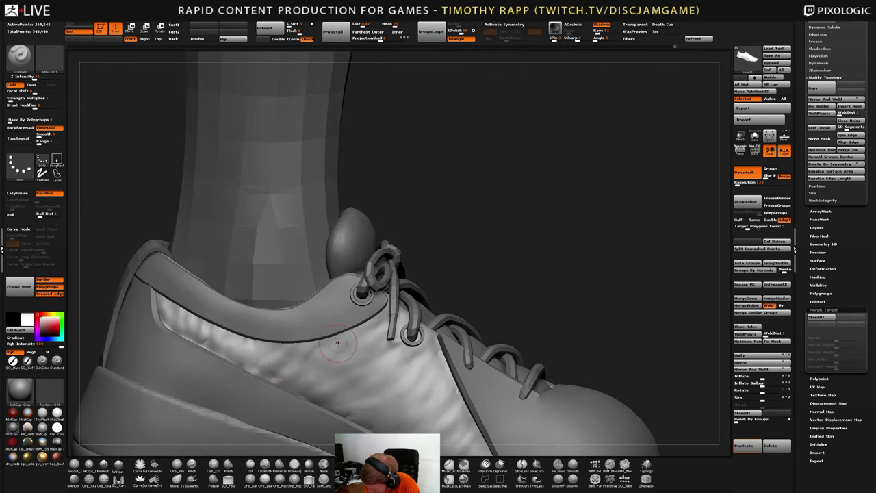
{"action": "left_click_drag", "start_coordinate": [306, 364], "coordinate": [334, 339]}
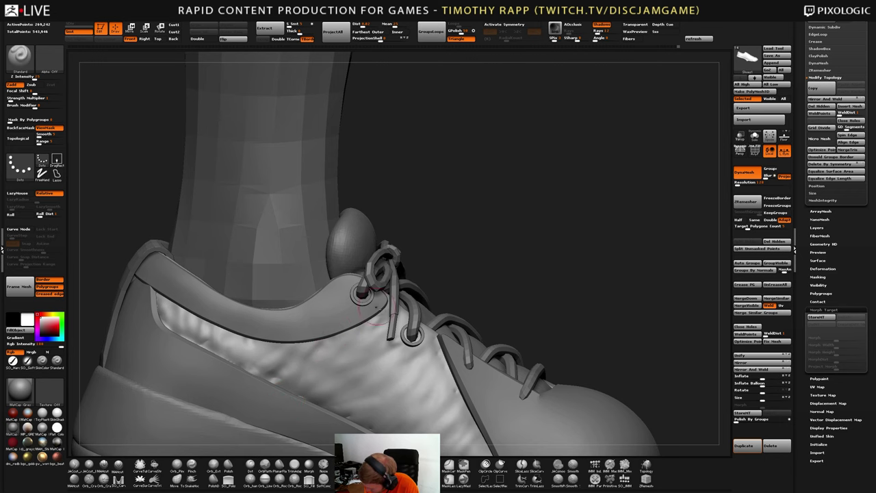
{"action": "mouse_move", "coordinate": [364, 331]}
{"action": "right_mouse_down"}
{"action": "mouse_move", "coordinate": [417, 317]}
{"action": "mouse_move", "coordinate": [403, 329]}
{"action": "mouse_move", "coordinate": [407, 314]}
{"action": "mouse_move", "coordinate": [387, 342]}
{"action": "right_mouse_up"}
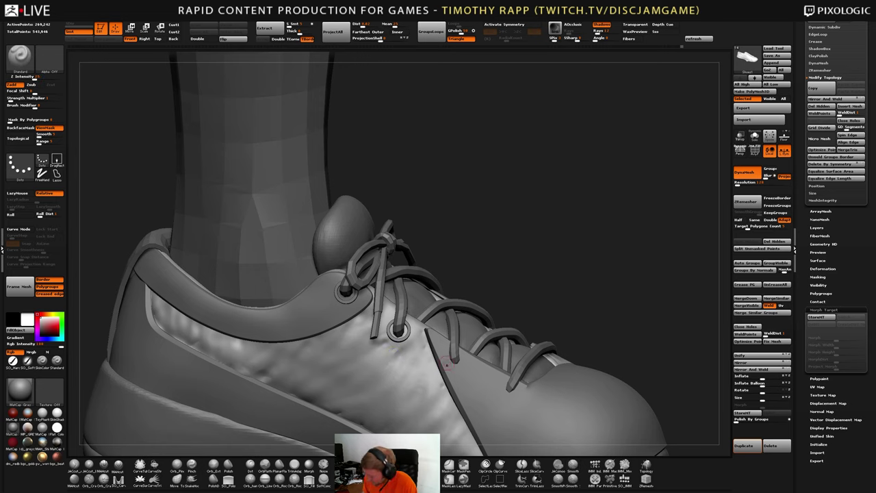
Select the tongue and mask a strip down the centre of its front
{"action": "mouse_move", "coordinate": [446, 363]}
{"action": "right_mouse_down", "text": "ctrl"}
{"action": "mouse_move", "coordinate": [445, 273]}
{"action": "mouse_move", "coordinate": [418, 295]}
{"action": "mouse_move", "coordinate": [438, 322]}
{"action": "mouse_move", "coordinate": [563, 374]}
{"action": "mouse_move", "coordinate": [535, 359]}
{"action": "mouse_move", "coordinate": [505, 390]}
{"action": "mouse_move", "coordinate": [514, 380]}
{"action": "mouse_move", "coordinate": [491, 426]}
{"action": "mouse_move", "coordinate": [496, 377]}
{"action": "mouse_move", "coordinate": [508, 368]}
{"action": "mouse_move", "coordinate": [490, 355]}
{"action": "mouse_move", "coordinate": [498, 375]}
{"action": "mouse_move", "coordinate": [483, 384]}
{"action": "right_mouse_up", "text": "ctrl"}
{"action": "left_click", "coordinate": [489, 383], "text": "alt"}
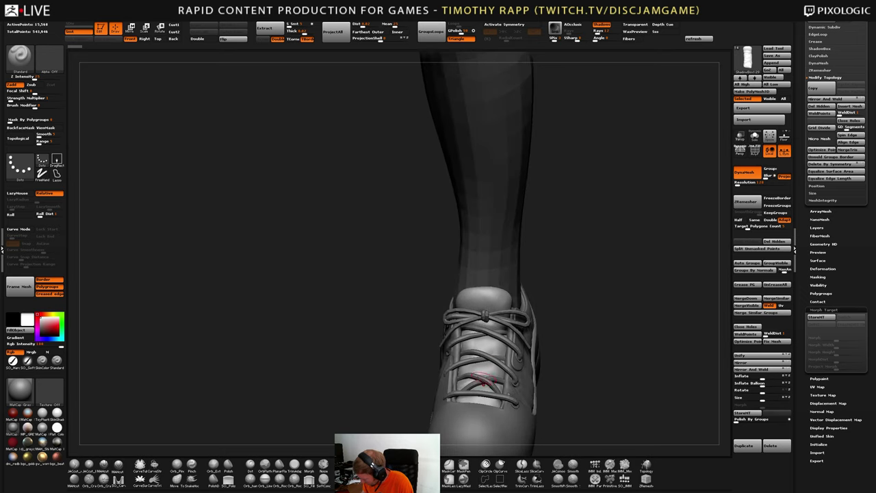
{"action": "key", "text": "ctrl"}
{"action": "left_click_drag", "start_coordinate": [483, 284], "coordinate": [478, 404], "text": "ctrl"}
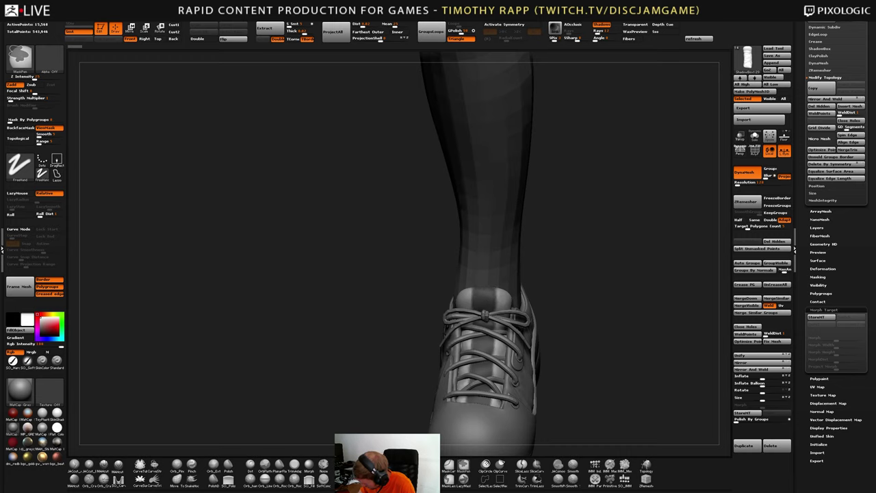
Isolate the tongue, extend the centre mask from its top edge, and square off the mask's lower end
{"action": "key", "text": "alt+s"}
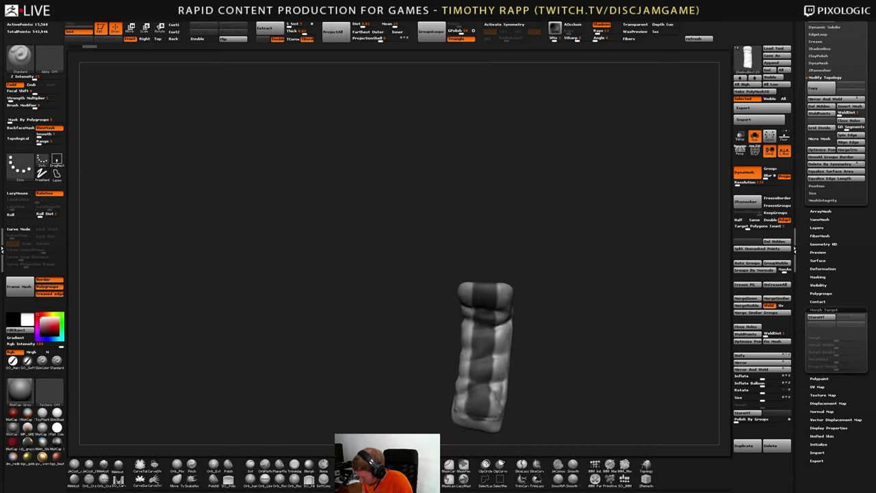
{"action": "mouse_move", "coordinate": [315, 349]}
{"action": "left_mouse_down"}
{"action": "mouse_move", "coordinate": [458, 363]}
{"action": "mouse_move", "coordinate": [503, 381]}
{"action": "mouse_move", "coordinate": [609, 366]}
{"action": "mouse_move", "coordinate": [616, 352]}
{"action": "left_mouse_up"}
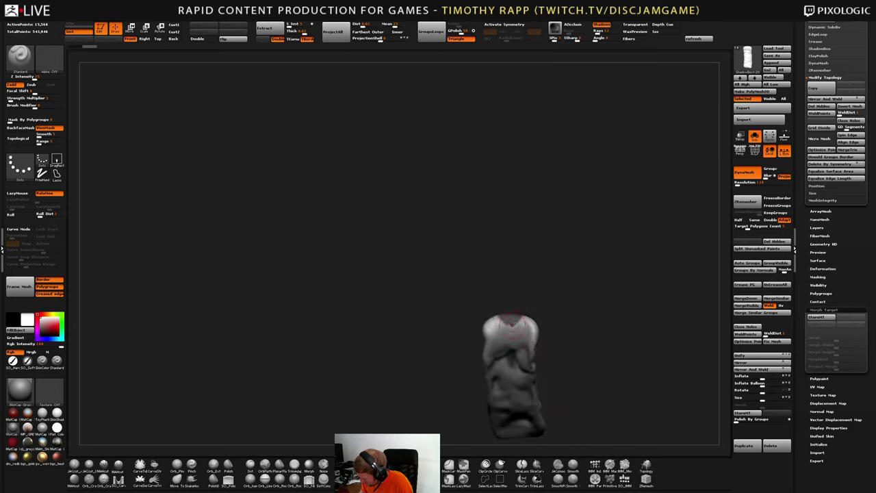
{"action": "left_click_drag", "start_coordinate": [504, 321], "coordinate": [511, 371], "text": "ctrl"}
{"action": "mouse_move", "coordinate": [582, 363]}
{"action": "left_mouse_down"}
{"action": "mouse_move", "coordinate": [567, 340]}
{"action": "mouse_move", "coordinate": [541, 368]}
{"action": "mouse_move", "coordinate": [550, 364]}
{"action": "mouse_move", "coordinate": [530, 352]}
{"action": "mouse_move", "coordinate": [552, 381]}
{"action": "mouse_move", "coordinate": [546, 387]}
{"action": "left_mouse_up"}
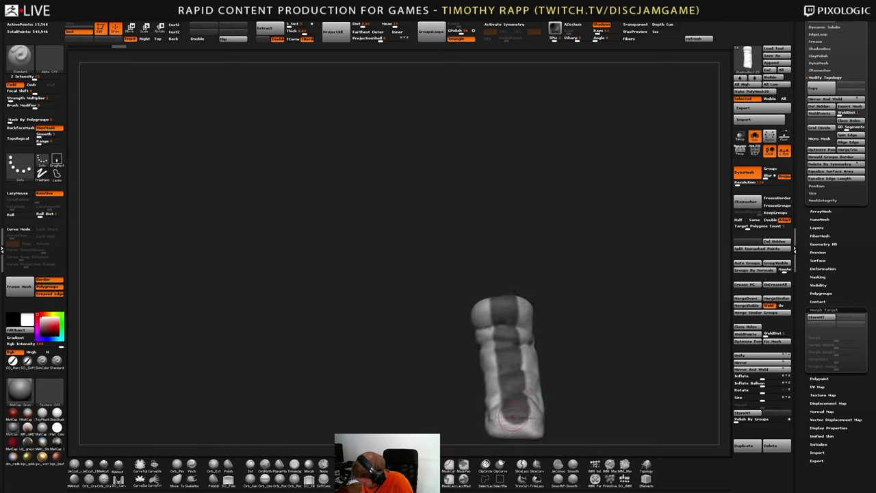
{"action": "left_click_drag", "start_coordinate": [503, 418], "coordinate": [527, 416], "text": "ctrl+alt"}
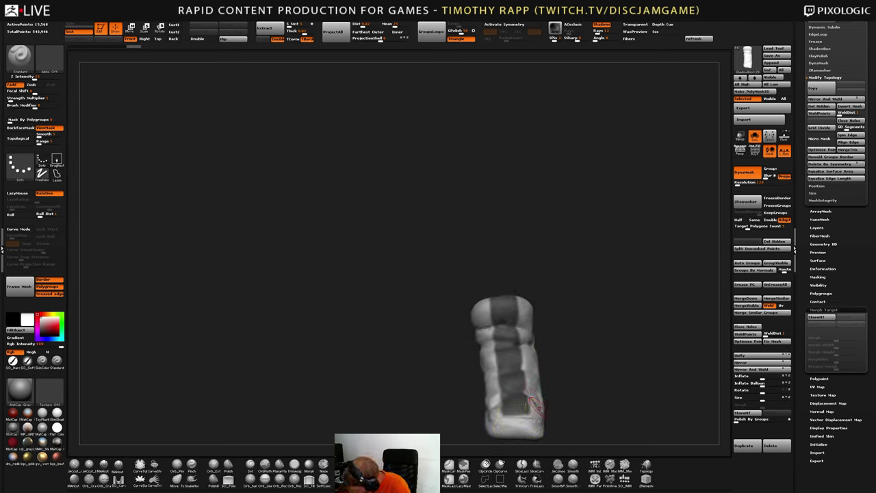
Show the whole model again, check the masked tongue strip against the shoe, and save the project
{"action": "key", "text": "alt+q"}
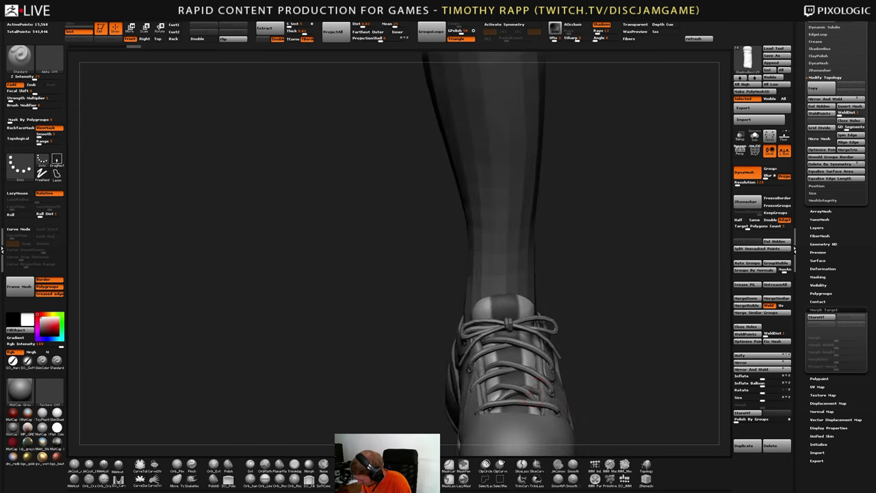
{"action": "right_click_drag", "start_coordinate": [537, 387], "coordinate": [551, 360]}
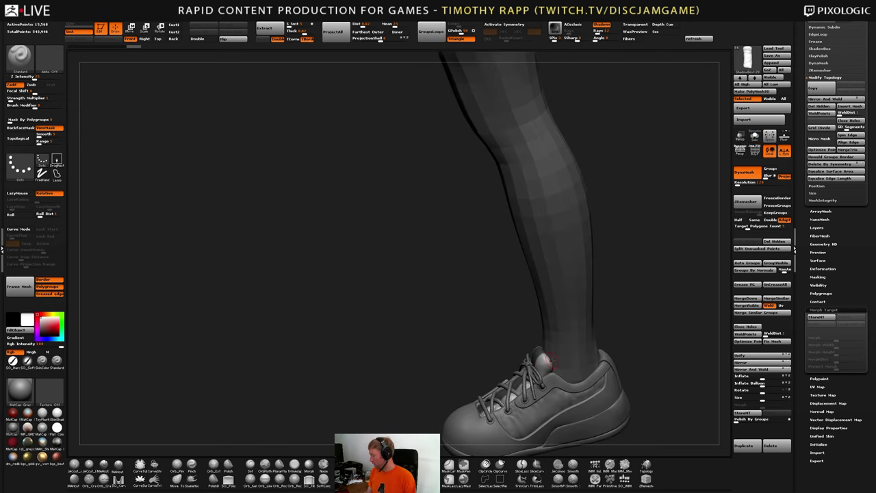
{"action": "left_click_drag", "start_coordinate": [547, 361], "coordinate": [513, 408]}
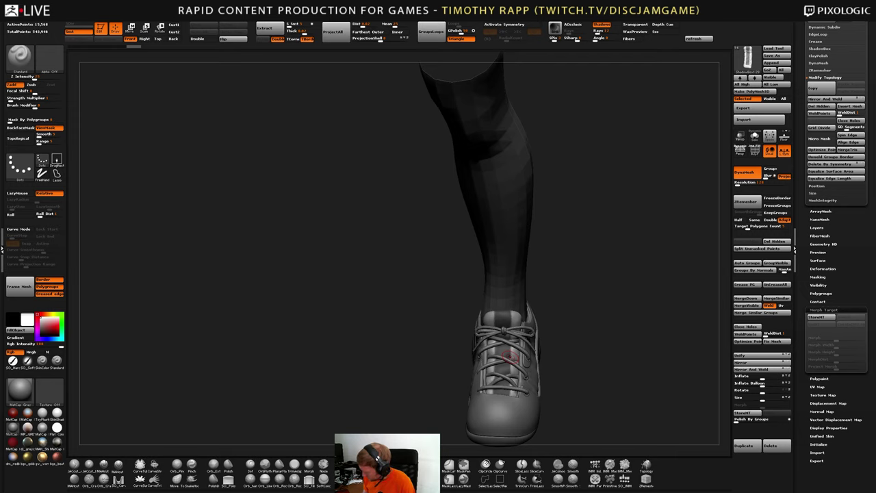
{"action": "key", "text": "alt+s"}
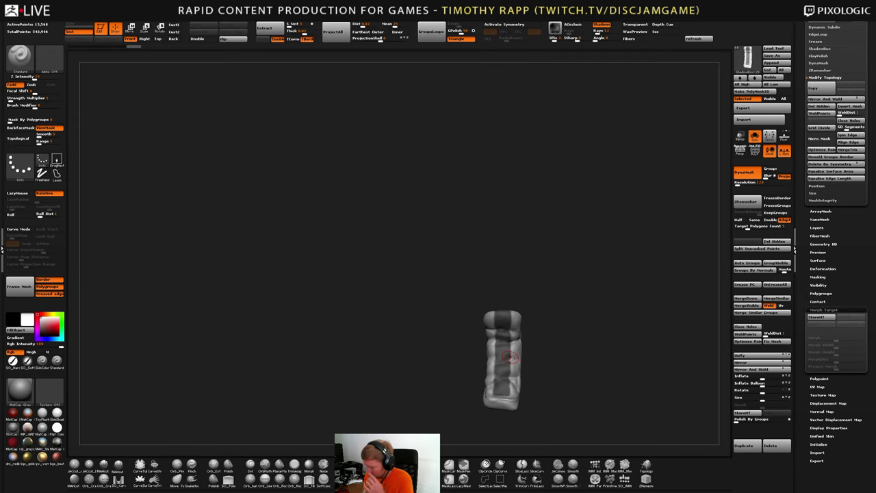
{"action": "key", "text": "alt+s"}
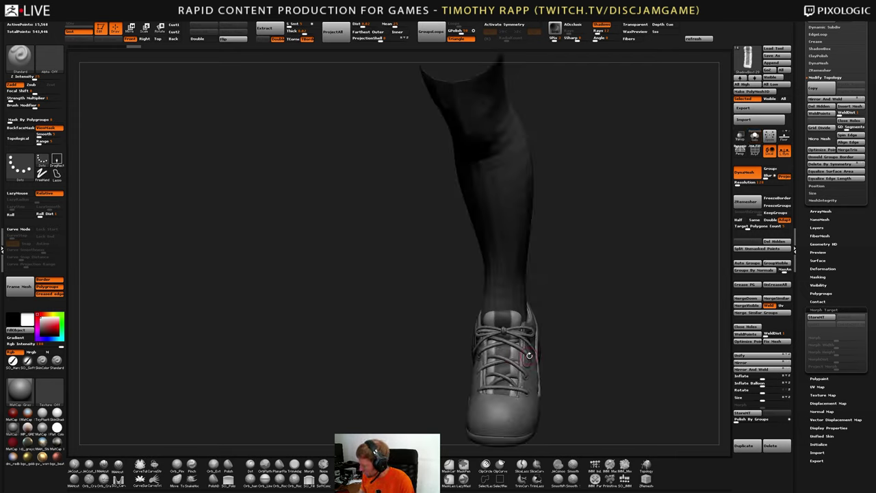
{"action": "key", "text": "ctrl+s"}
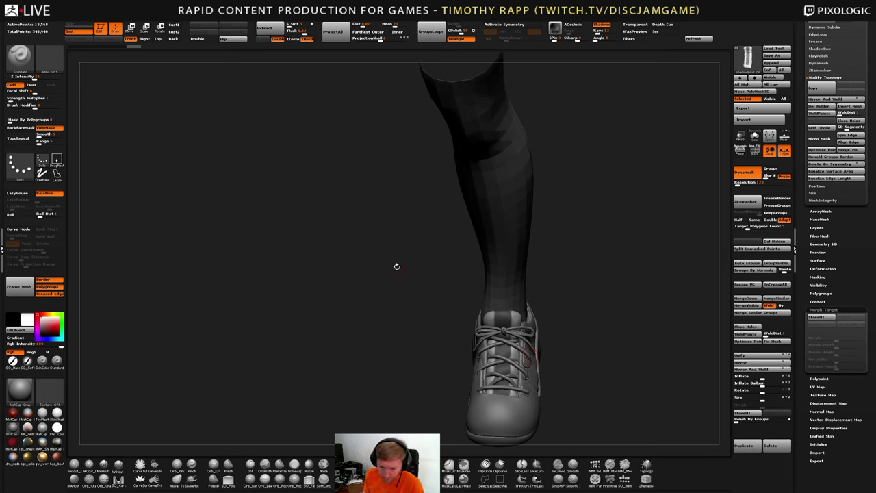
Extract the masked tongue strip as a new subtool with thickness 0 and Double turned off
{"action": "left_click_drag", "start_coordinate": [357, 260], "coordinate": [370, 225]}
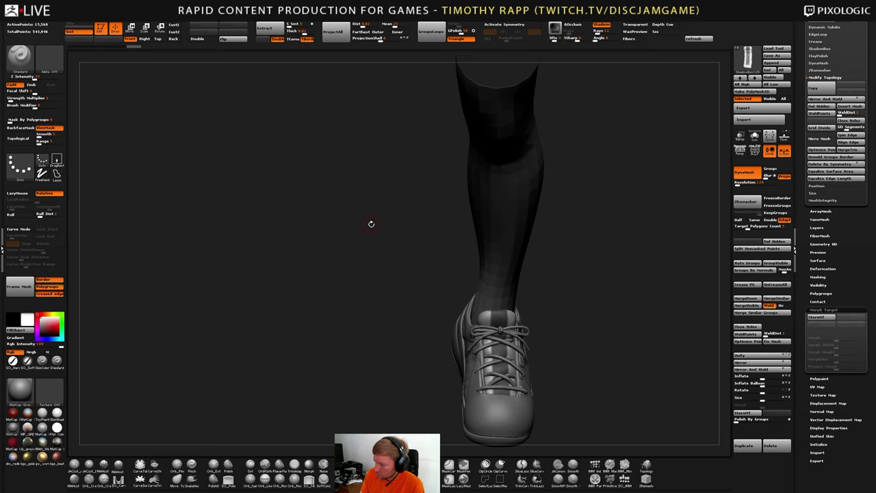
{"action": "left_click", "coordinate": [302, 33]}
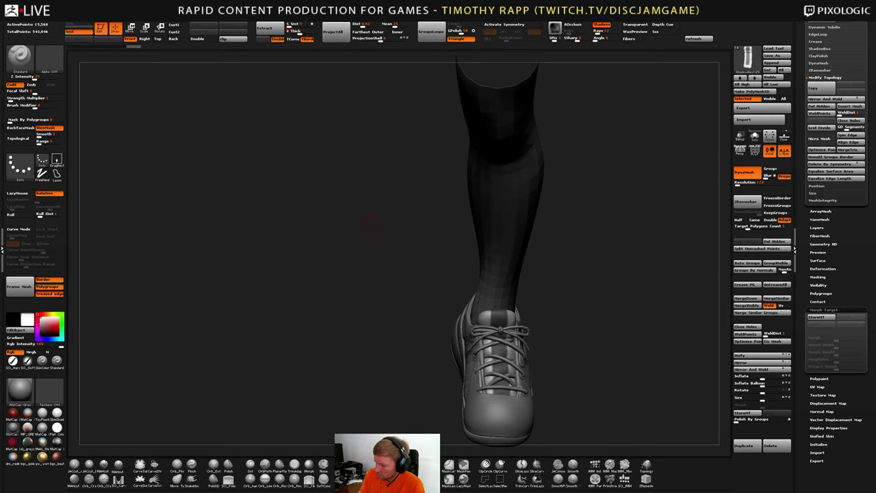
{"action": "type", "text": "0"}
{"action": "key", "text": "Return"}
{"action": "left_click", "coordinate": [279, 39]}
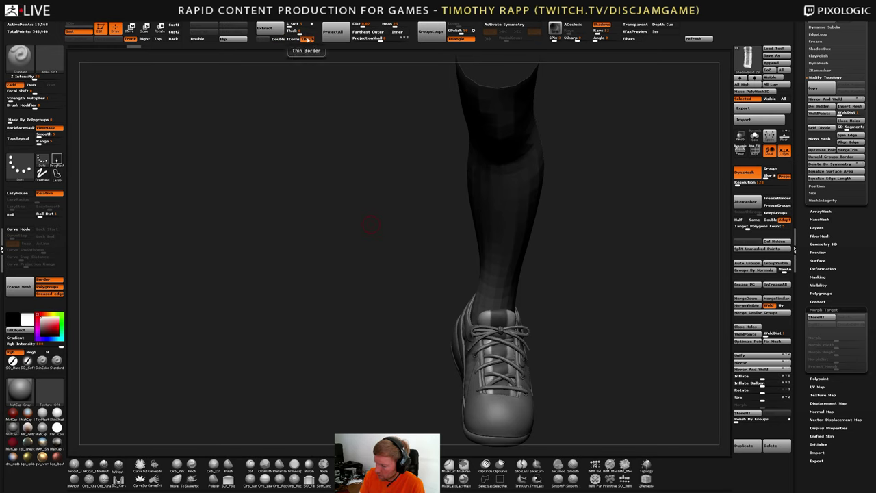
{"action": "left_click", "coordinate": [272, 30]}
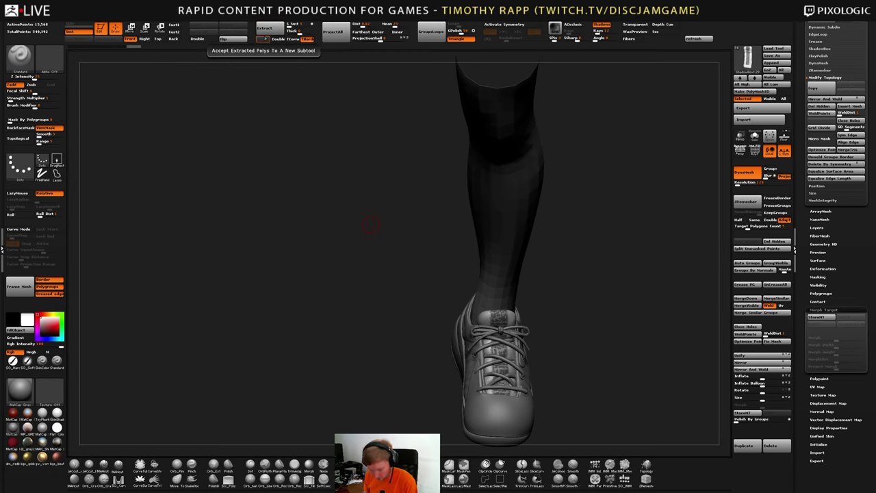
{"action": "left_click", "coordinate": [264, 38]}
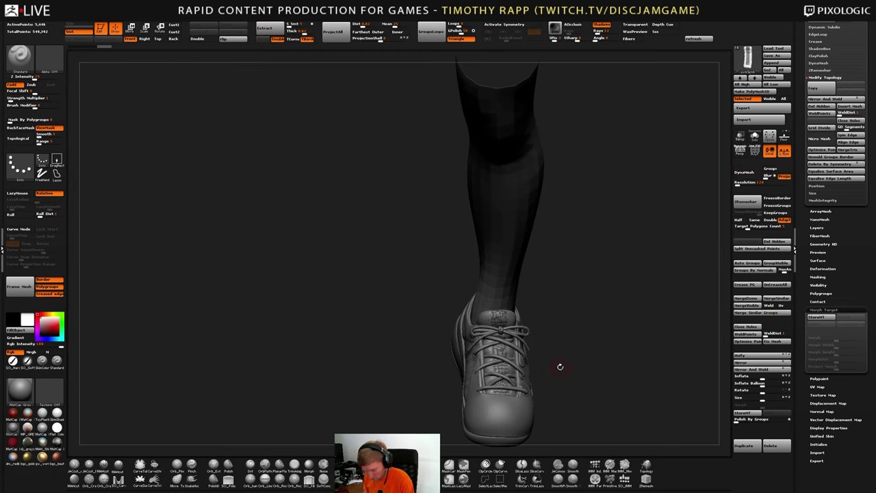
Isolate the extracted strip with its wireframe shown, ZRemesh it at a target polygon count of 0.2, and polish it by groups
{"action": "key", "text": "alt+s"}
{"action": "mouse_move", "coordinate": [523, 374]}
{"action": "left_mouse_down"}
{"action": "mouse_move", "coordinate": [568, 376]}
{"action": "mouse_move", "coordinate": [544, 345]}
{"action": "mouse_move", "coordinate": [538, 380]}
{"action": "mouse_move", "coordinate": [565, 378]}
{"action": "mouse_move", "coordinate": [592, 352]}
{"action": "left_mouse_up"}
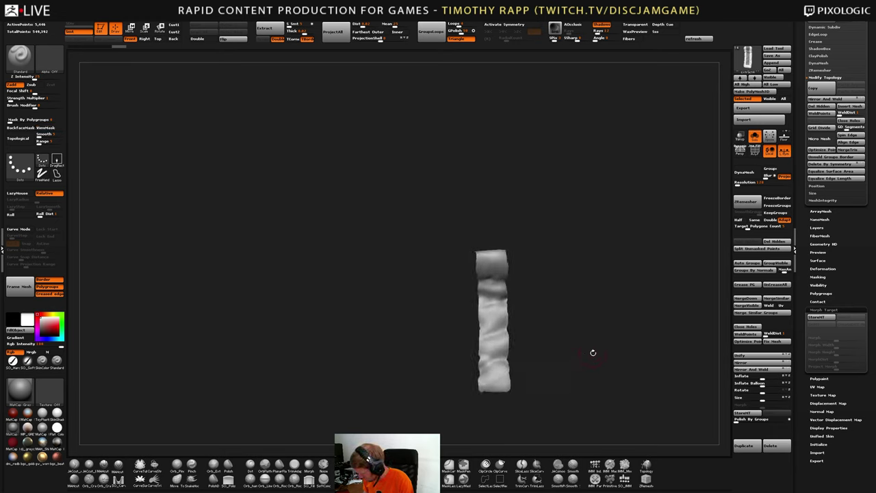
{"action": "key", "text": "shift+f"}
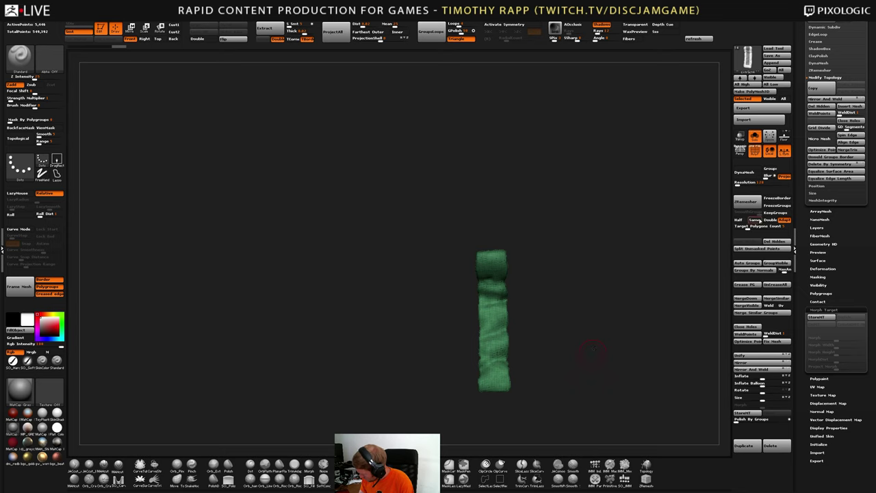
{"action": "left_click", "coordinate": [758, 226]}
{"action": "type", "text": ".2"}
{"action": "left_click", "coordinate": [754, 201]}
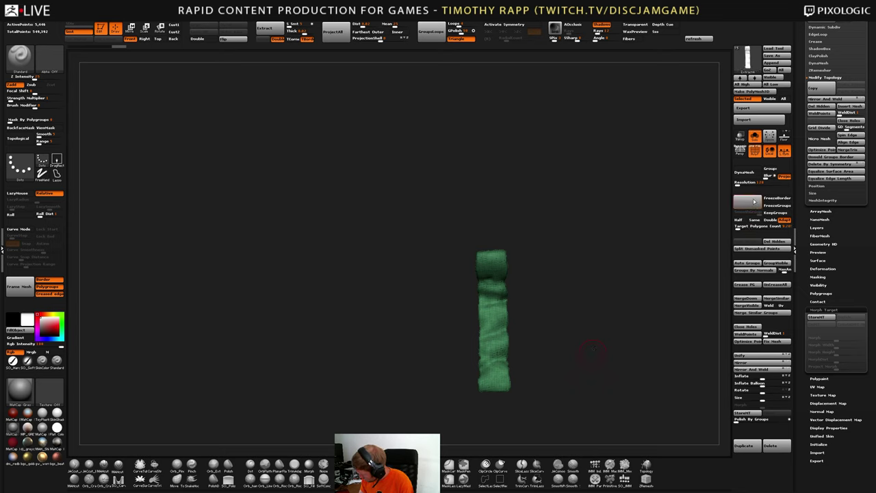
{"action": "left_click_drag", "start_coordinate": [594, 348], "coordinate": [511, 331]}
{"action": "left_click", "coordinate": [737, 422]}
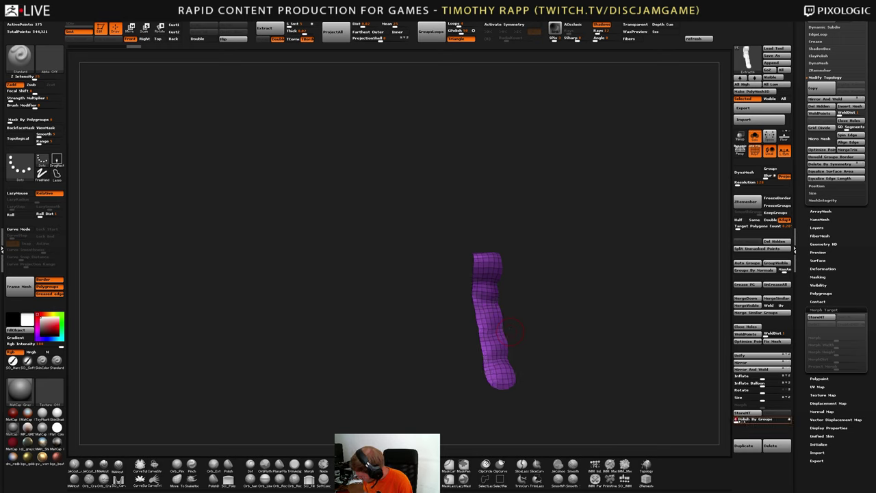
Smooth out the bumps along the length of the isolated tongue strip
{"action": "left_click_drag", "start_coordinate": [608, 401], "coordinate": [602, 385]}
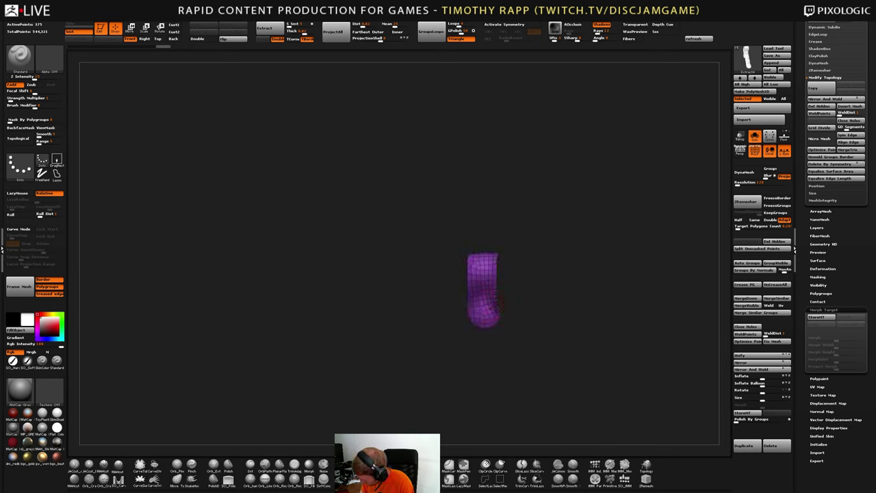
{"action": "key", "text": "b"}
{"action": "key", "text": "c"}
{"action": "key", "text": "b"}
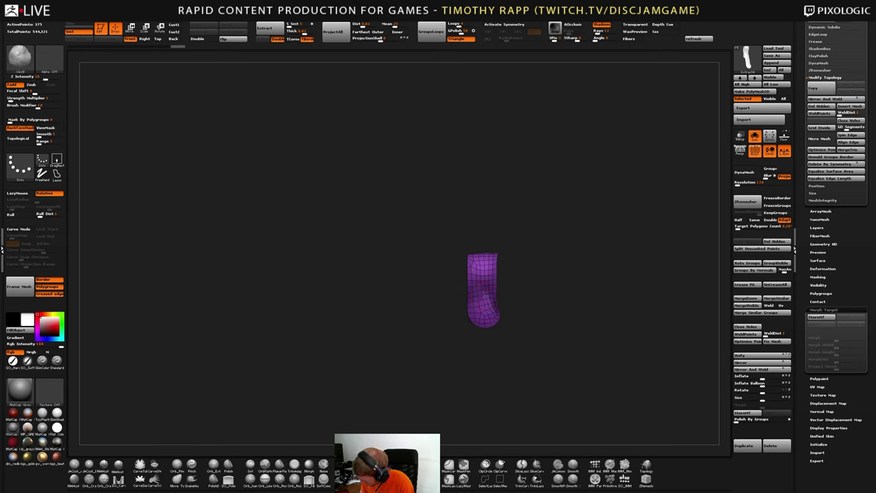
{"action": "mouse_move", "coordinate": [491, 294]}
{"action": "left_mouse_down"}
{"action": "mouse_move", "coordinate": [507, 279]}
{"action": "mouse_move", "coordinate": [486, 284]}
{"action": "mouse_move", "coordinate": [487, 307]}
{"action": "left_mouse_up"}
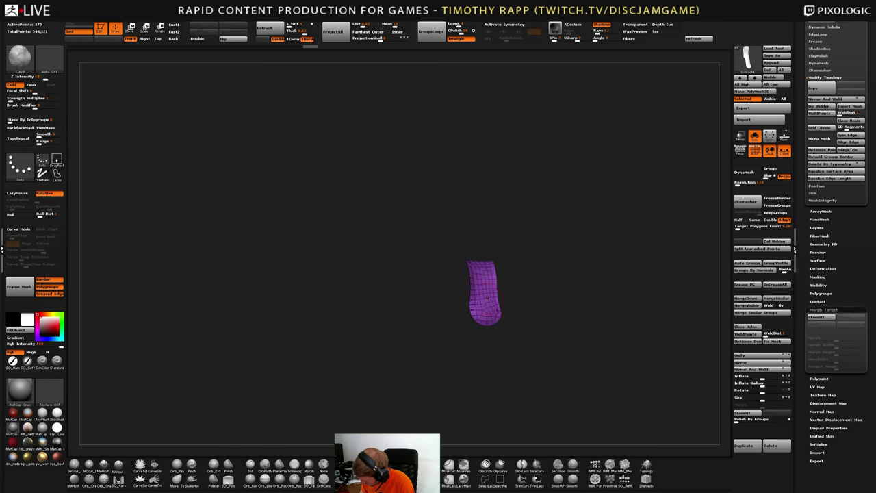
{"action": "mouse_move", "coordinate": [548, 308]}
{"action": "left_mouse_down"}
{"action": "mouse_move", "coordinate": [507, 305]}
{"action": "mouse_move", "coordinate": [537, 285]}
{"action": "left_mouse_up"}
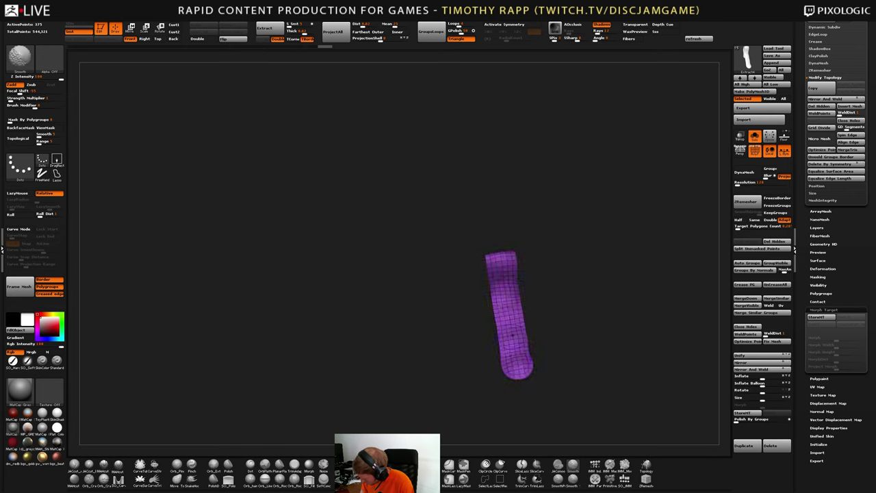
{"action": "left_click_drag", "start_coordinate": [512, 335], "coordinate": [523, 312]}
ZRemesh the smoothed strip with the Same option and bring the rest of the shoe back into view
{"action": "left_click", "coordinate": [754, 220]}
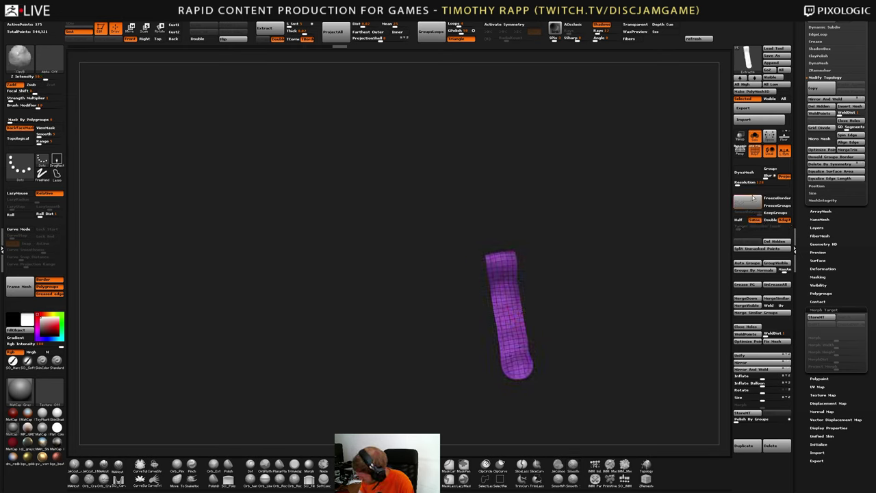
{"action": "left_click", "coordinate": [753, 197]}
{"action": "left_click_drag", "start_coordinate": [602, 329], "coordinate": [557, 353]}
{"action": "key", "text": "ctrl+z"}
{"action": "key", "text": "ctrl+shift+z"}
{"action": "left_click", "coordinate": [754, 136]}
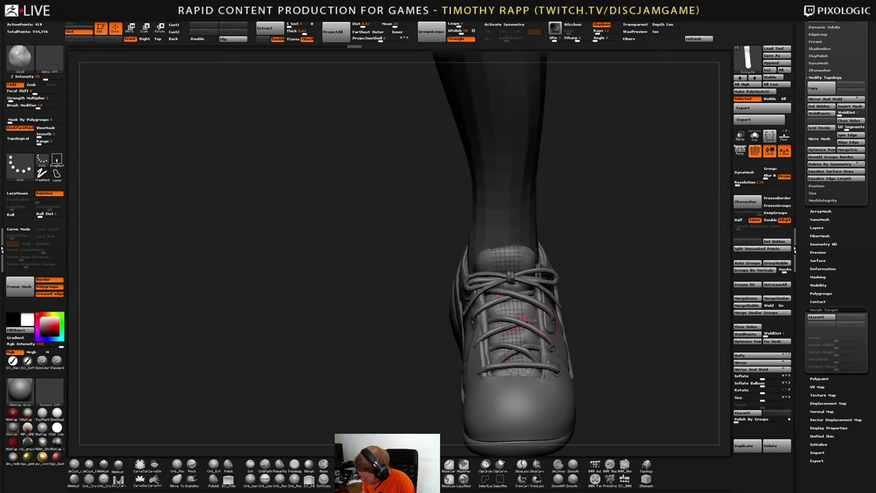
Reshape the lower part of the strip with the Move brush so it sits on the tongue beneath the laces
{"action": "mouse_move", "coordinate": [602, 328]}
{"action": "left_mouse_down"}
{"action": "mouse_move", "coordinate": [626, 323]}
{"action": "mouse_move", "coordinate": [616, 363]}
{"action": "mouse_move", "coordinate": [645, 302]}
{"action": "mouse_move", "coordinate": [620, 305]}
{"action": "left_mouse_up"}
{"action": "key", "text": "1"}
{"action": "left_click_drag", "start_coordinate": [534, 368], "coordinate": [521, 357]}
{"action": "left_click_drag", "start_coordinate": [637, 342], "coordinate": [671, 334]}
{"action": "left_click_drag", "start_coordinate": [507, 363], "coordinate": [510, 357]}
{"action": "left_click_drag", "start_coordinate": [646, 342], "coordinate": [613, 341]}
{"action": "left_click_drag", "start_coordinate": [518, 365], "coordinate": [521, 359]}
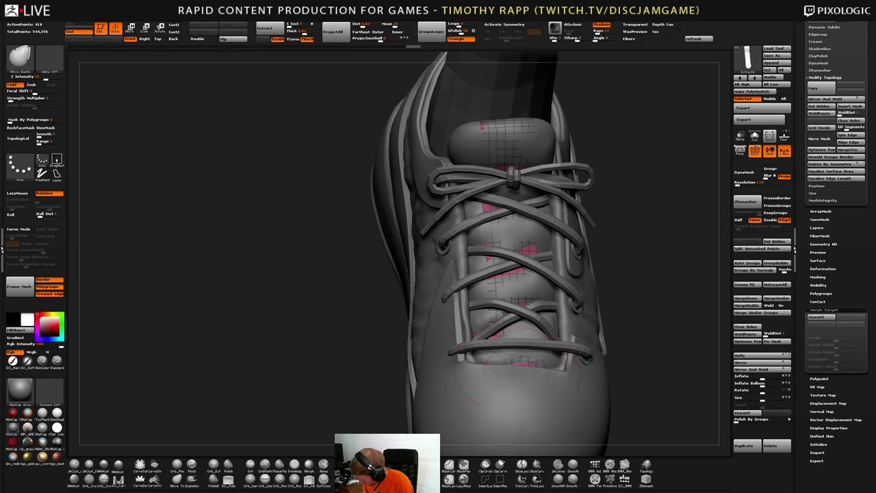
{"action": "left_click_drag", "start_coordinate": [636, 342], "coordinate": [677, 339]}
Thicken the whole strip with a ZModeler QMesh on its polygroup and subdivide it twice, with the wireframe hidden
{"action": "key", "text": "2"}
{"action": "left_click_drag", "start_coordinate": [505, 326], "coordinate": [516, 303]}
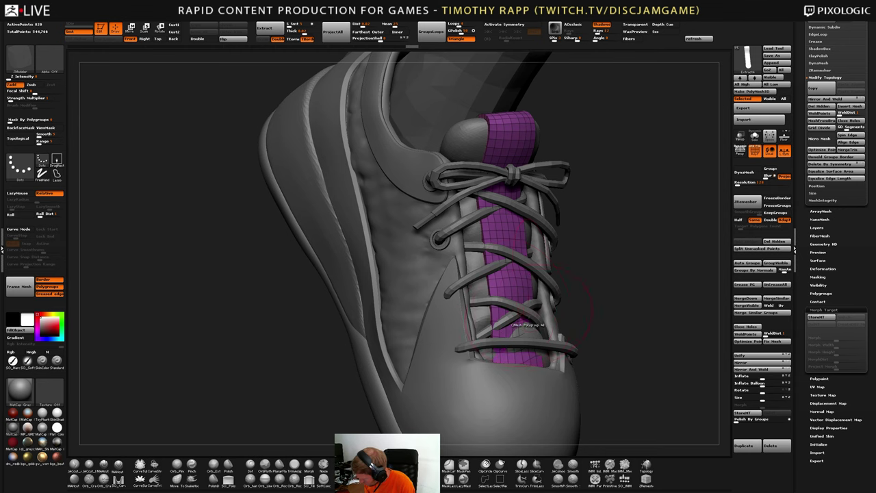
{"action": "key", "text": "ctrl+d"}
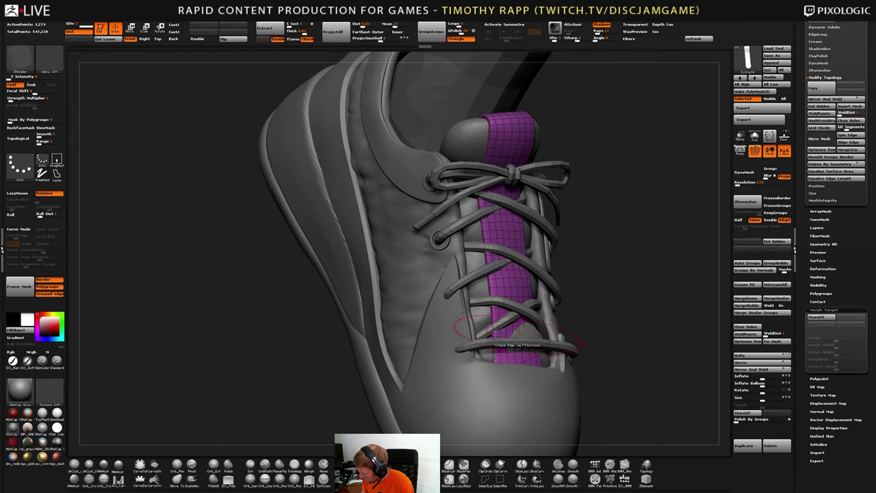
{"action": "key", "text": "ctrl+d"}
{"action": "key", "text": "shift+f"}
Examine how the thickened strip sits on the tongue from several angles, alternating between the tongue and strip subtools
{"action": "mouse_move", "coordinate": [523, 333]}
{"action": "right_mouse_down"}
{"action": "mouse_move", "coordinate": [510, 325]}
{"action": "mouse_move", "coordinate": [537, 315]}
{"action": "mouse_move", "coordinate": [532, 354]}
{"action": "mouse_move", "coordinate": [500, 340]}
{"action": "mouse_move", "coordinate": [516, 343]}
{"action": "mouse_move", "coordinate": [505, 330]}
{"action": "mouse_move", "coordinate": [536, 340]}
{"action": "right_mouse_up"}
{"action": "left_click", "coordinate": [504, 339], "text": "alt"}
{"action": "key", "text": "1"}
{"action": "key", "text": "s"}
{"action": "right_click_drag", "start_coordinate": [543, 356], "coordinate": [489, 349]}
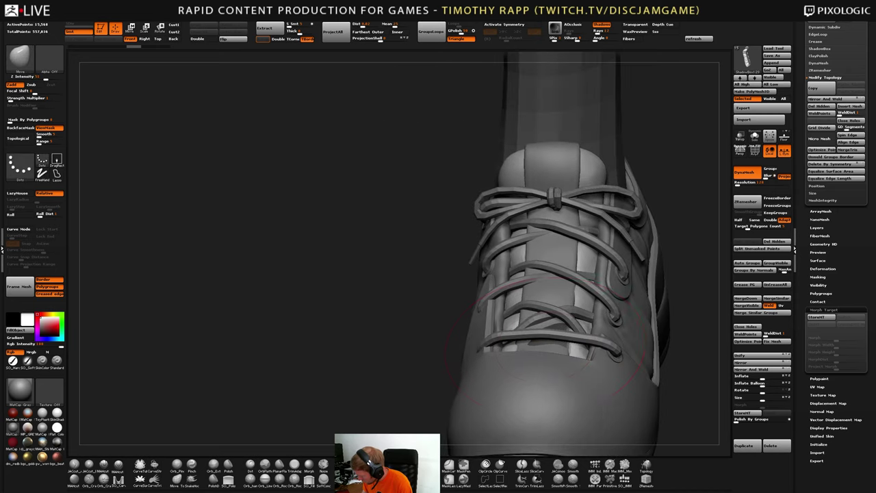
{"action": "left_click", "coordinate": [550, 294], "text": "alt"}
{"action": "right_click_drag", "start_coordinate": [525, 300], "coordinate": [554, 349]}
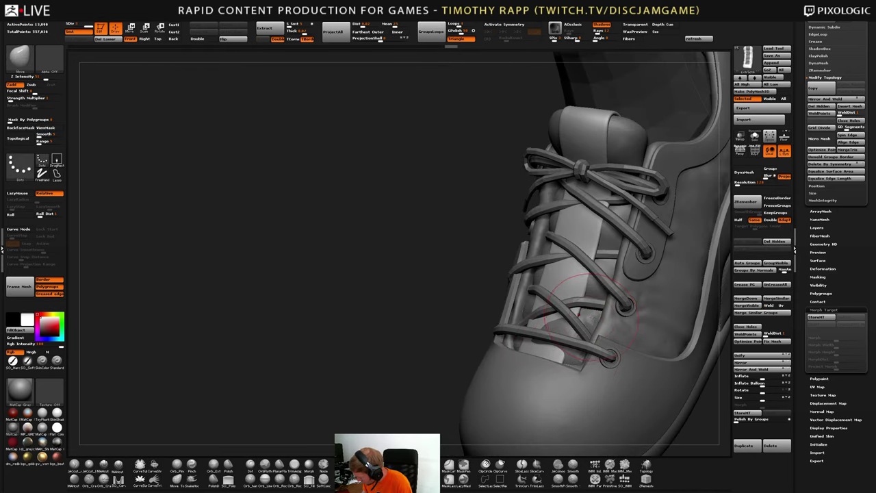
{"action": "left_click", "coordinate": [573, 332], "text": "alt"}
{"action": "mouse_move", "coordinate": [571, 334]}
{"action": "right_mouse_down"}
{"action": "mouse_move", "coordinate": [505, 349]}
{"action": "mouse_move", "coordinate": [537, 341]}
{"action": "mouse_move", "coordinate": [567, 304]}
{"action": "mouse_move", "coordinate": [602, 308]}
{"action": "mouse_move", "coordinate": [589, 327]}
{"action": "mouse_move", "coordinate": [560, 342]}
{"action": "mouse_move", "coordinate": [543, 321]}
{"action": "mouse_move", "coordinate": [551, 301]}
{"action": "right_mouse_up"}
{"action": "mouse_move", "coordinate": [551, 301]}
{"action": "right_mouse_down"}
{"action": "mouse_move", "coordinate": [587, 346]}
{"action": "mouse_move", "coordinate": [582, 359]}
{"action": "mouse_move", "coordinate": [604, 360]}
{"action": "mouse_move", "coordinate": [569, 355]}
{"action": "mouse_move", "coordinate": [571, 376]}
{"action": "mouse_move", "coordinate": [590, 360]}
{"action": "mouse_move", "coordinate": [578, 371]}
{"action": "mouse_move", "coordinate": [573, 360]}
{"action": "mouse_move", "coordinate": [598, 354]}
{"action": "mouse_move", "coordinate": [576, 352]}
{"action": "right_mouse_up"}
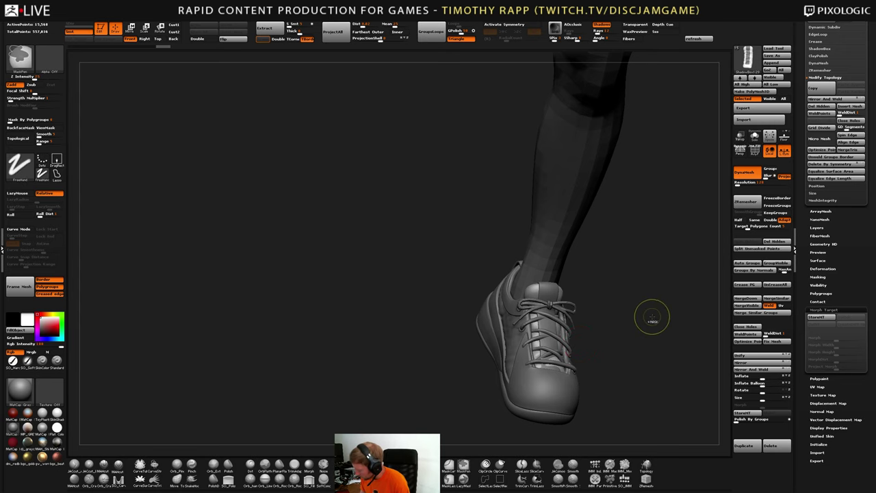
Hide the Extract4 strip subtool, select the tongue beneath it, and check the shoe without the strip
{"action": "left_click", "coordinate": [553, 290], "text": "alt"}
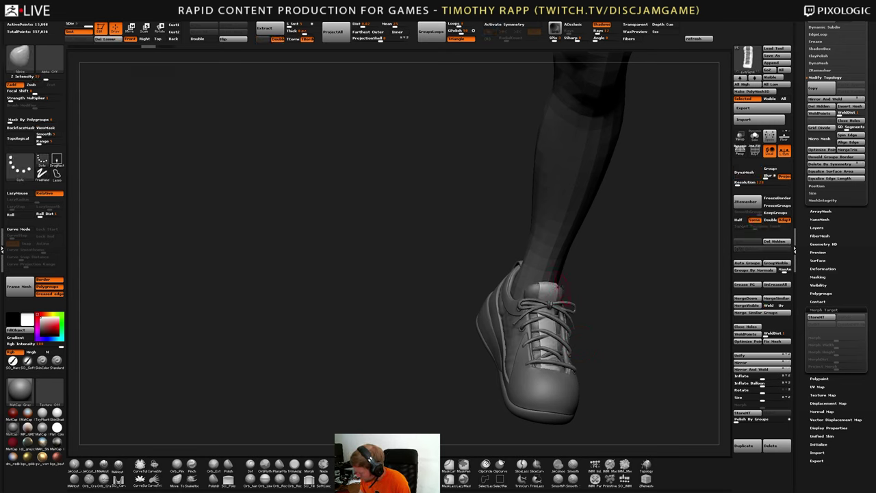
{"action": "left_click_drag", "start_coordinate": [801, 264], "coordinate": [801, 298]}
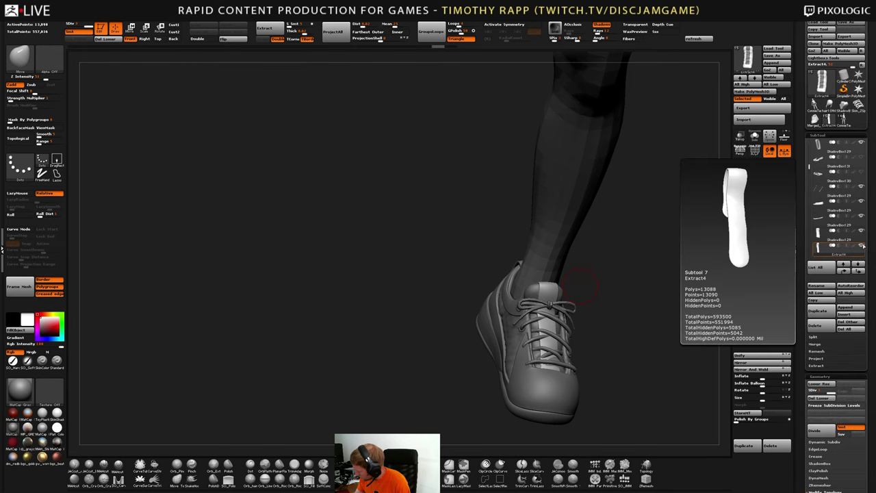
{"action": "left_click", "coordinate": [836, 234]}
{"action": "left_click", "coordinate": [861, 245]}
{"action": "left_click_drag", "start_coordinate": [585, 333], "coordinate": [551, 353]}
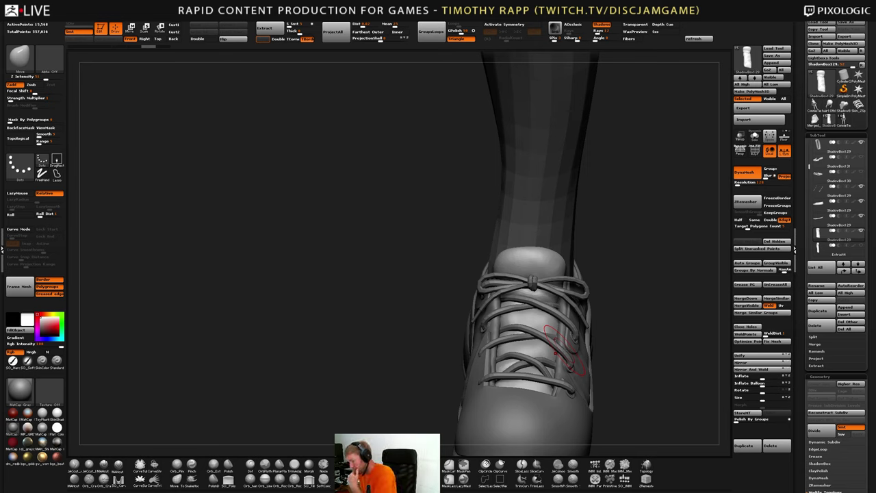
{"action": "right_click_drag", "start_coordinate": [521, 357], "coordinate": [545, 372]}
{"action": "right_click_drag", "start_coordinate": [474, 333], "coordinate": [516, 330]}
{"action": "right_click_drag", "start_coordinate": [522, 264], "coordinate": [529, 251]}
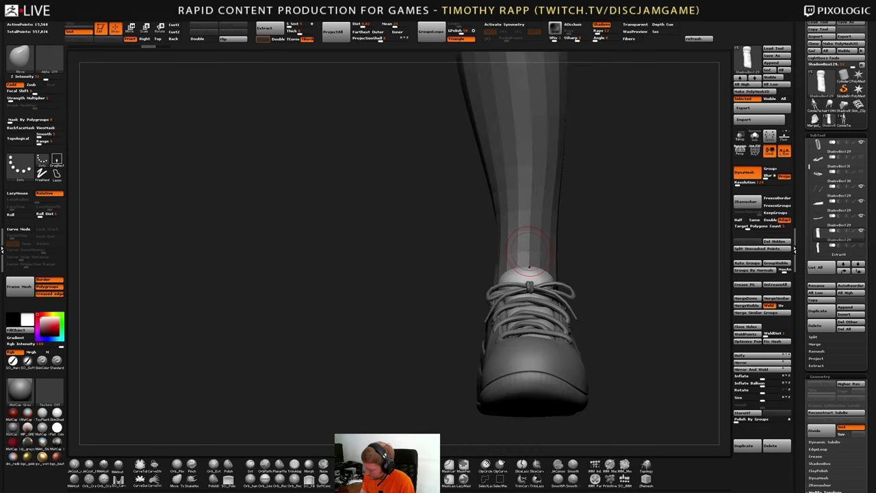
{"action": "right_click_drag", "start_coordinate": [610, 374], "coordinate": [461, 382]}
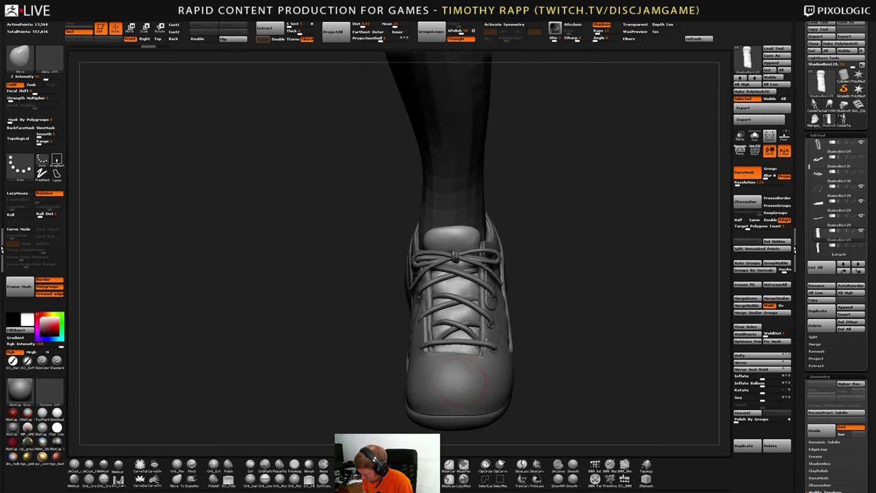
Select the Extract3 toe and side overlay and show the hidden shoe shell underneath it
{"action": "left_click", "coordinate": [469, 383], "text": "alt"}
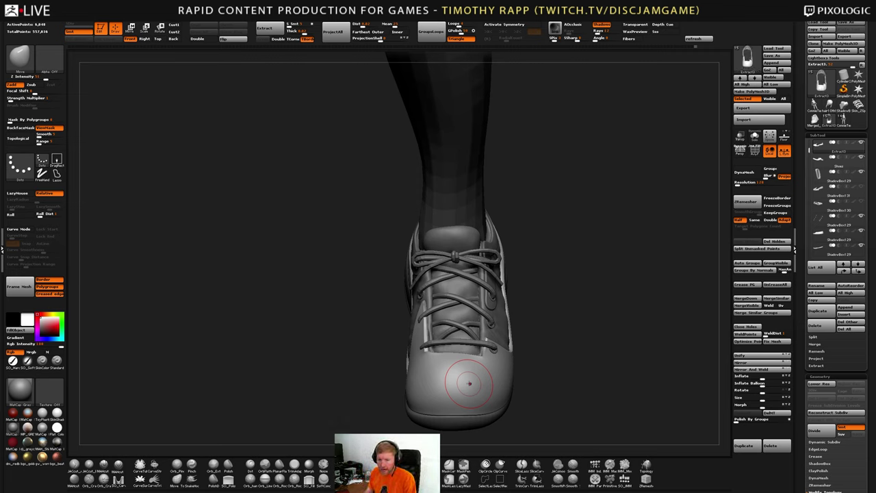
{"action": "mouse_move", "coordinate": [505, 395]}
{"action": "right_mouse_down"}
{"action": "mouse_move", "coordinate": [417, 402]}
{"action": "mouse_move", "coordinate": [524, 393]}
{"action": "mouse_move", "coordinate": [501, 391]}
{"action": "mouse_move", "coordinate": [482, 364]}
{"action": "right_mouse_up"}
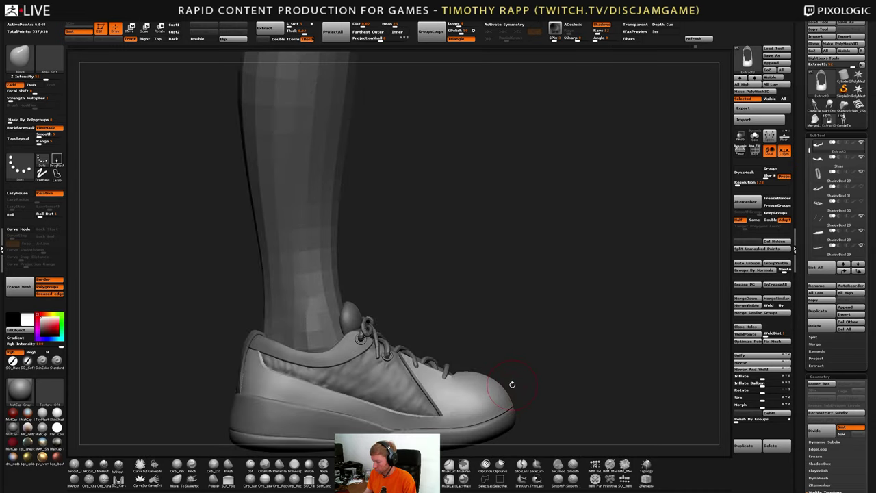
{"action": "mouse_move", "coordinate": [522, 381]}
{"action": "right_mouse_down"}
{"action": "mouse_move", "coordinate": [484, 399]}
{"action": "mouse_move", "coordinate": [514, 391]}
{"action": "mouse_move", "coordinate": [479, 388]}
{"action": "mouse_move", "coordinate": [472, 400]}
{"action": "mouse_move", "coordinate": [490, 384]}
{"action": "right_mouse_up"}
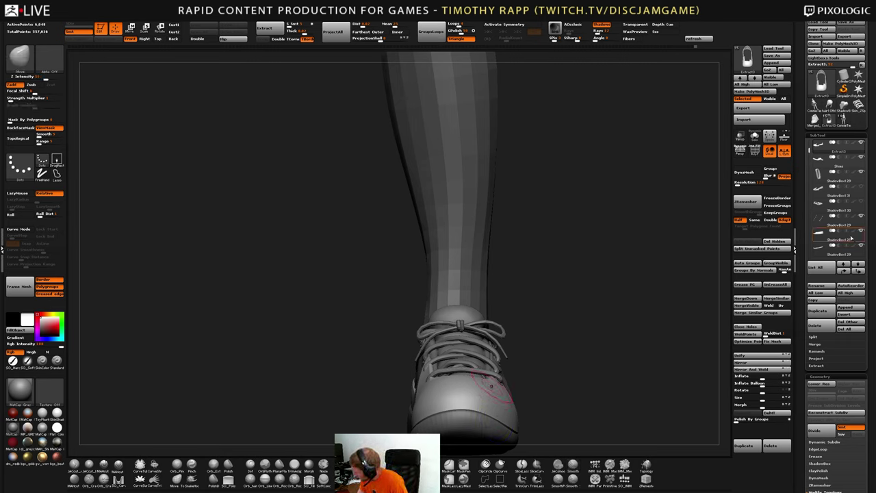
{"action": "mouse_move", "coordinate": [831, 196]}
{"action": "left_click", "coordinate": [861, 187]}
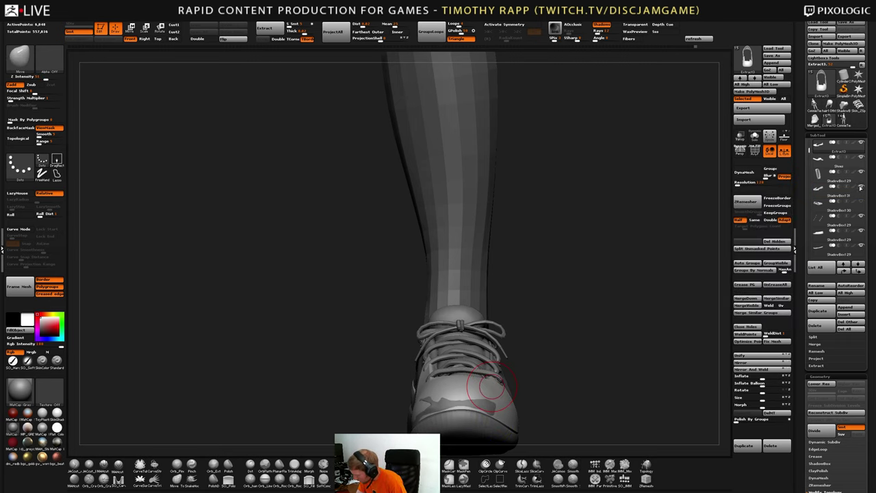
{"action": "right_click_drag", "start_coordinate": [534, 347], "coordinate": [543, 379]}
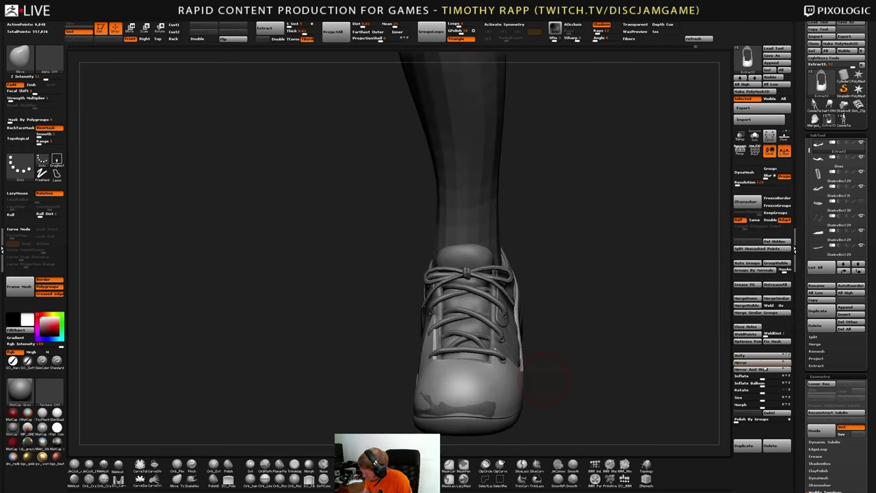
Try inflating the Extract3 overlay and the shoe shell beneath it, undoing each inflation
{"action": "left_click_drag", "start_coordinate": [762, 377], "coordinate": [773, 379]}
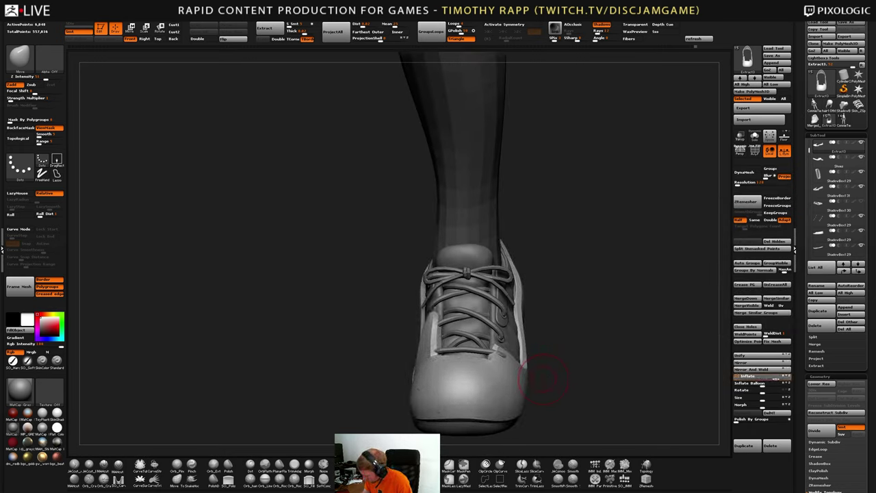
{"action": "key", "text": "ctrl+z"}
{"action": "key", "text": "Down"}
{"action": "key", "text": "Down"}
{"action": "key", "text": "Down"}
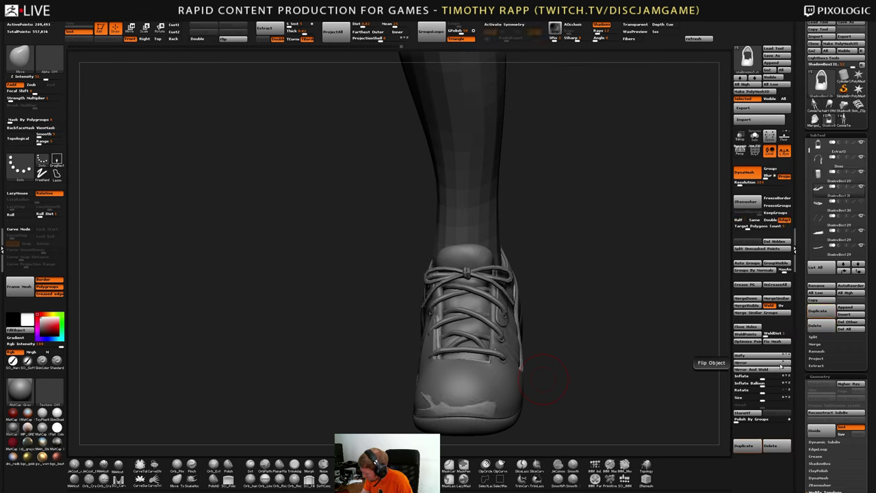
{"action": "left_click_drag", "start_coordinate": [762, 378], "coordinate": [778, 377]}
{"action": "key", "text": "ctrl+z"}
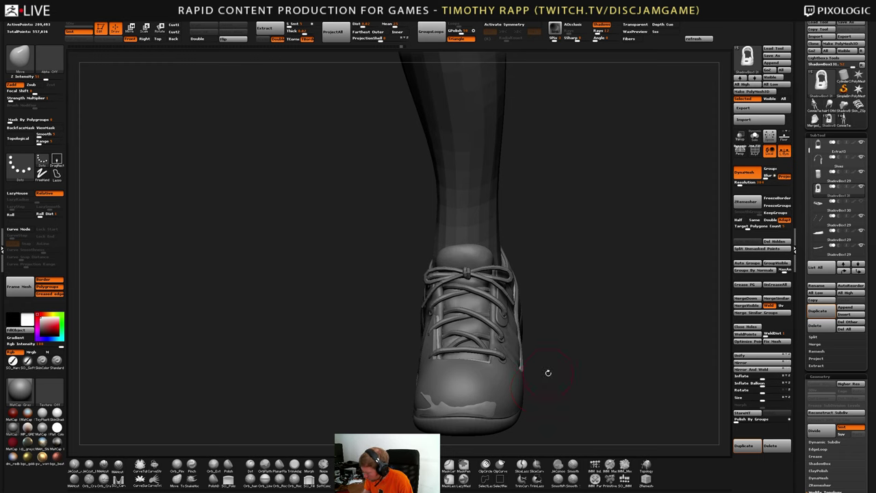
Turn on transparency, select the Extract3 overlay, and display it with the MatCap Red Wax material
{"action": "left_click", "coordinate": [739, 139]}
{"action": "left_click", "coordinate": [467, 385], "text": "alt"}
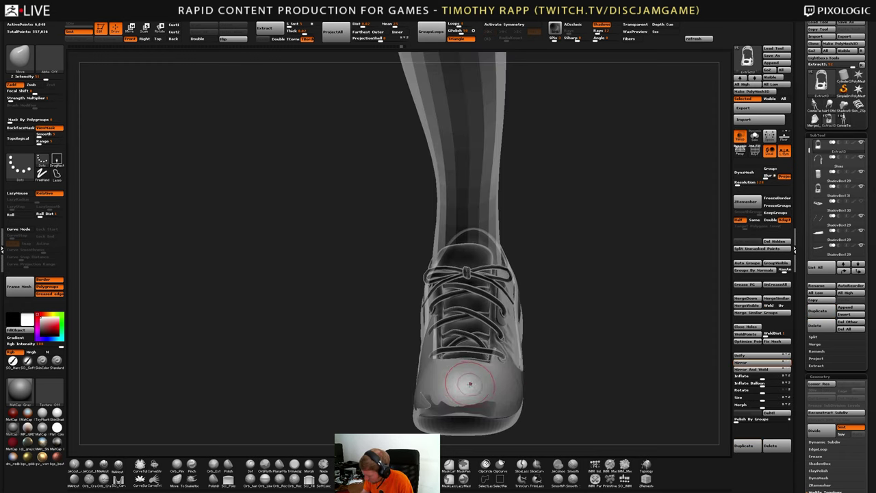
{"action": "right_click_drag", "start_coordinate": [453, 397], "coordinate": [509, 402]}
{"action": "left_click_drag", "start_coordinate": [508, 405], "coordinate": [487, 403]}
{"action": "left_click", "coordinate": [18, 417]}
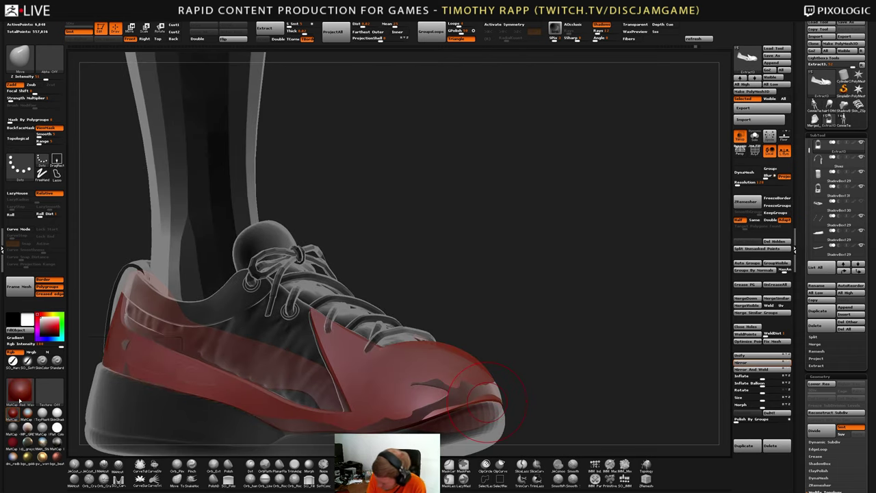
Inspect the overlay's coverage around the shoe in transparent and solo view, and turn transparency off again
{"action": "right_click_drag", "start_coordinate": [443, 384], "coordinate": [465, 392]}
{"action": "left_click_drag", "start_coordinate": [457, 389], "coordinate": [427, 378]}
{"action": "mouse_move", "coordinate": [427, 378]}
{"action": "right_mouse_down"}
{"action": "mouse_move", "coordinate": [453, 383]}
{"action": "mouse_move", "coordinate": [428, 380]}
{"action": "mouse_move", "coordinate": [369, 414]}
{"action": "mouse_move", "coordinate": [421, 384]}
{"action": "right_mouse_up"}
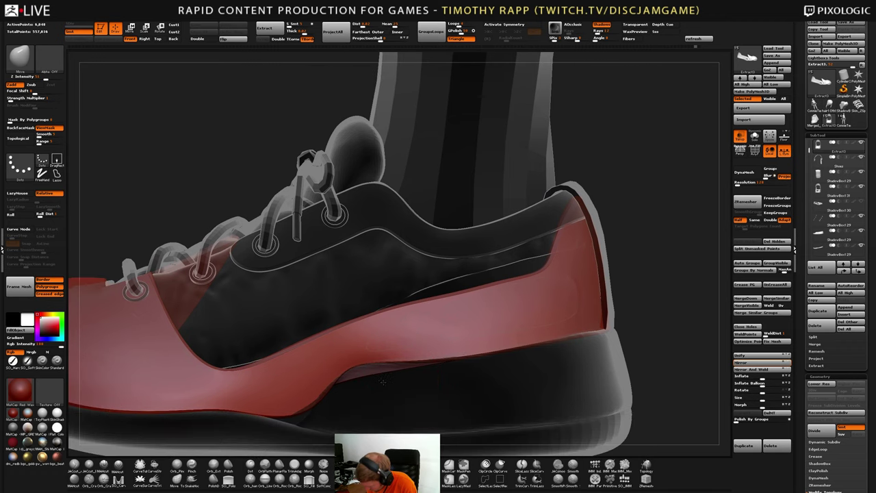
{"action": "key", "text": "alt+s"}
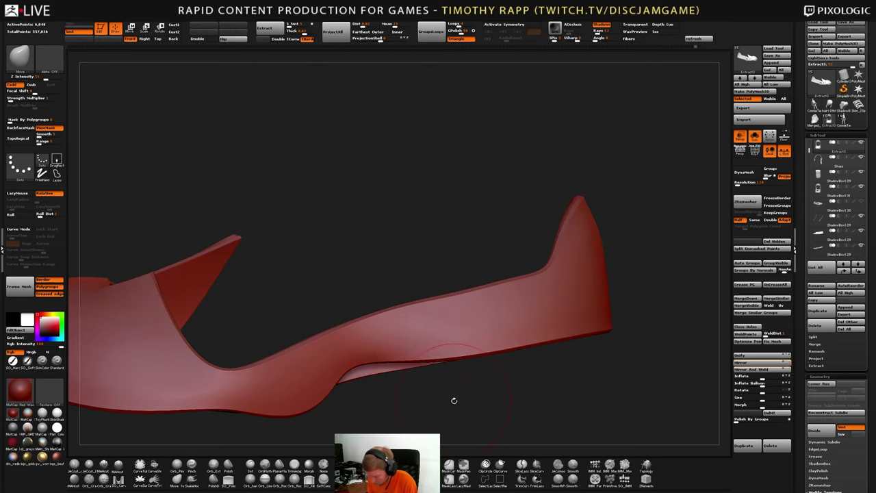
{"action": "key", "text": "alt+s"}
{"action": "right_click_drag", "start_coordinate": [442, 401], "coordinate": [426, 408], "text": "ctrl"}
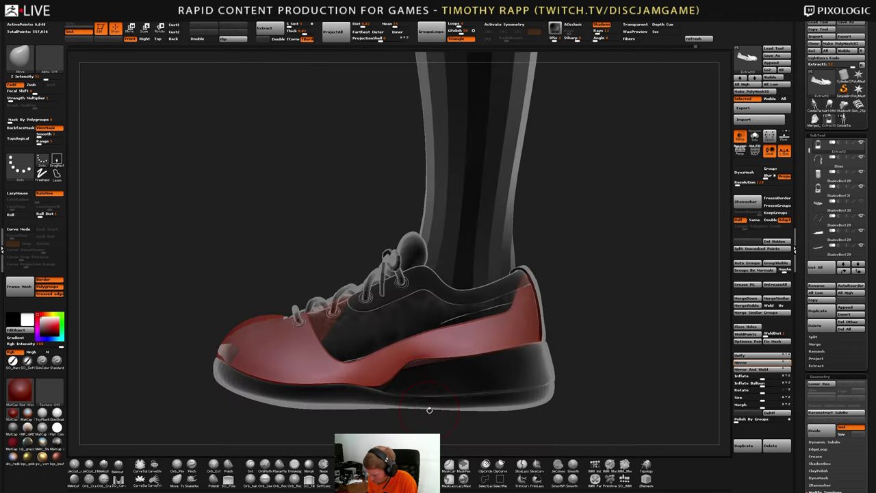
{"action": "left_click", "coordinate": [740, 137]}
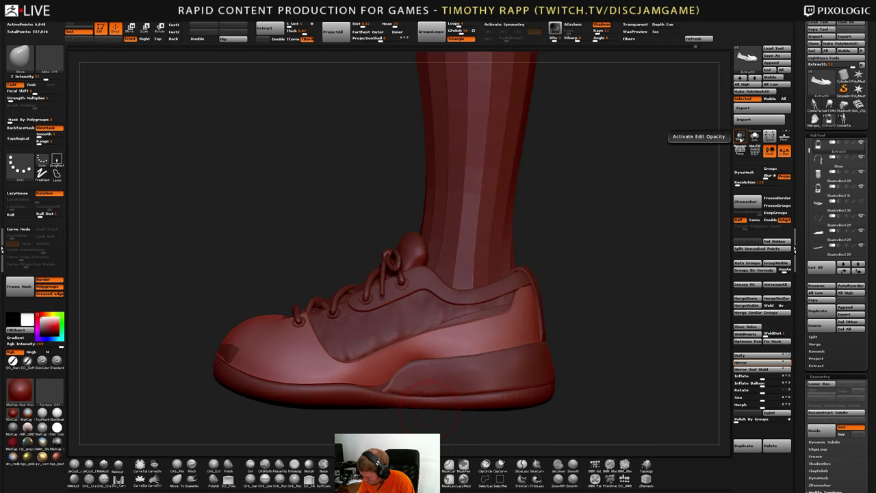
{"action": "right_click_drag", "start_coordinate": [406, 392], "coordinate": [442, 403]}
{"action": "left_click_drag", "start_coordinate": [442, 402], "coordinate": [438, 392]}
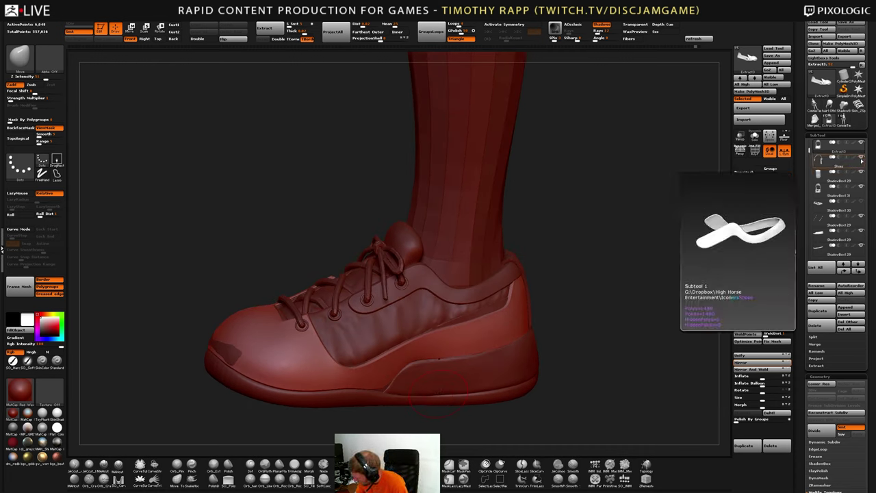
Rename the shoe's collar subtool as Cuff and move it up in the subtool list
{"action": "left_click", "coordinate": [831, 159]}
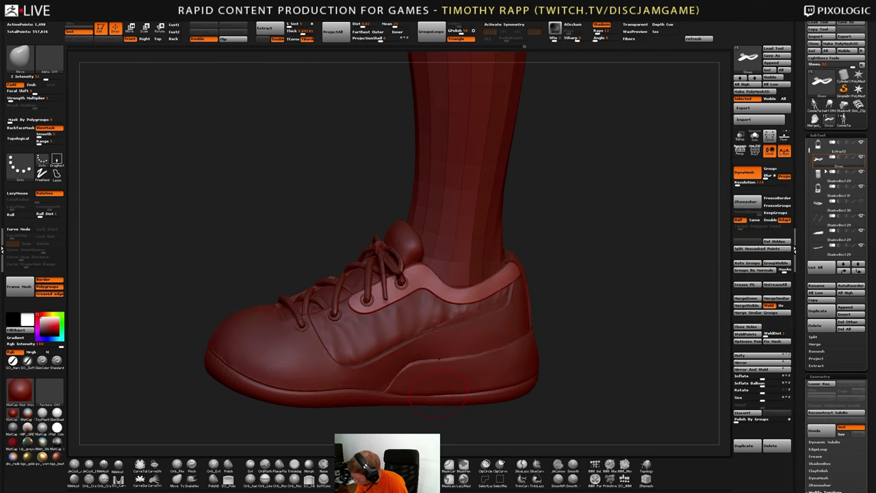
{"action": "left_click", "coordinate": [823, 286]}
{"action": "type", "text": "Cuff"}
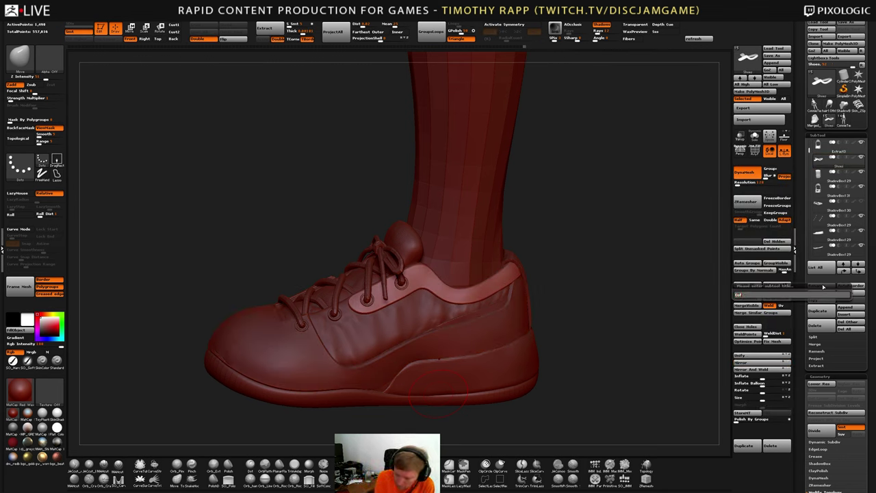
{"action": "key", "text": "Return"}
{"action": "left_click", "coordinate": [843, 272]}
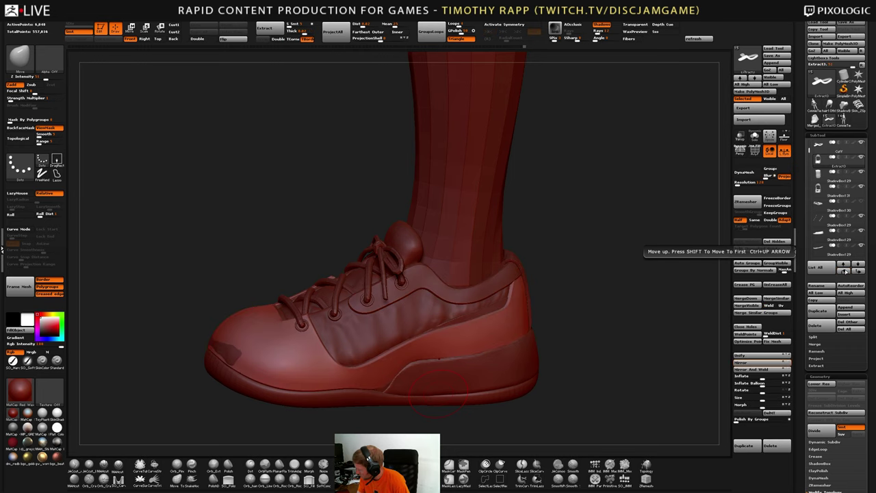
Rename the Extract3 overlay subtool as hardplastic and the heel strip subtool as Strap
{"action": "left_click", "coordinate": [821, 285]}
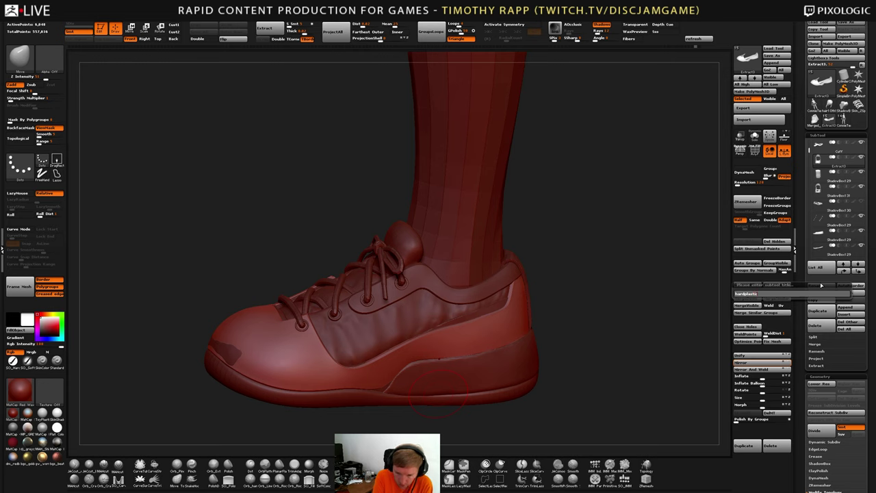
{"action": "key", "text": "Return"}
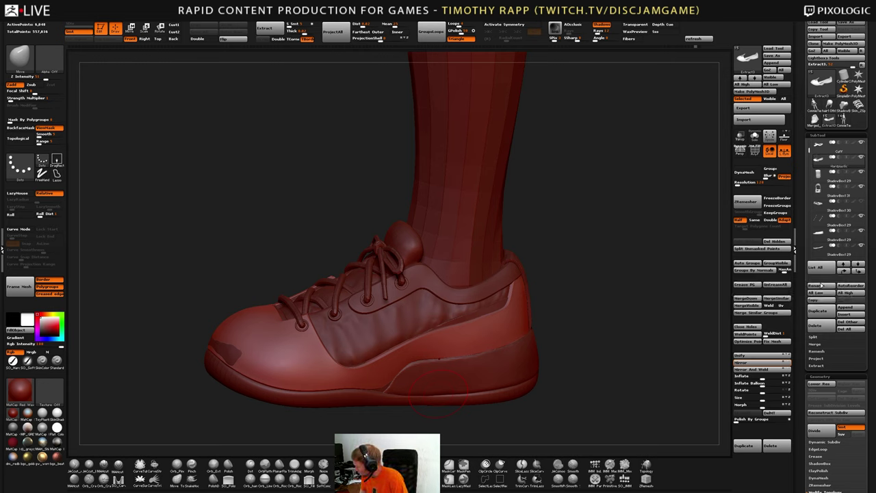
{"action": "left_click", "coordinate": [821, 175]}
{"action": "left_click_drag", "start_coordinate": [639, 298], "coordinate": [614, 288]}
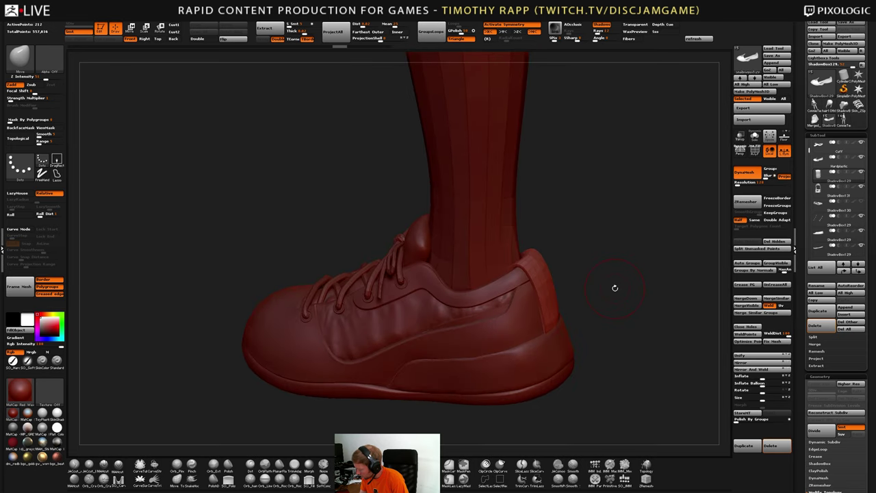
{"action": "left_click", "coordinate": [818, 286]}
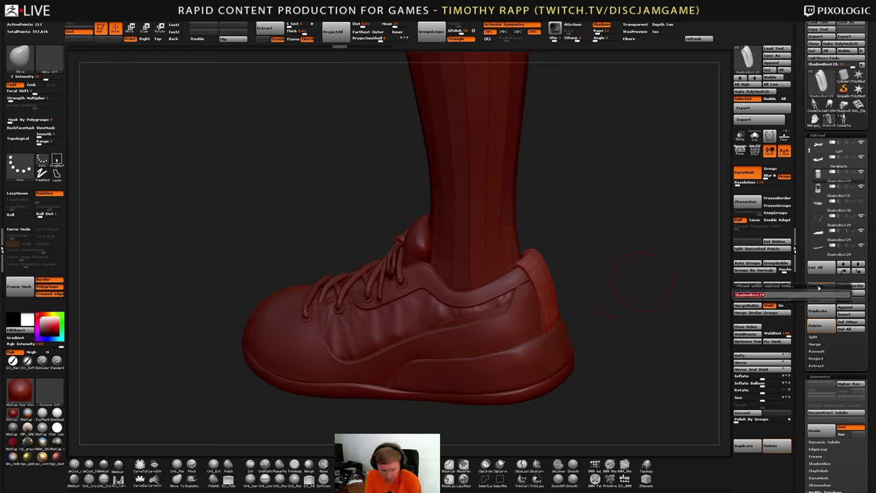
{"action": "type", "text": "Strap"}
{"action": "key", "text": "Return"}
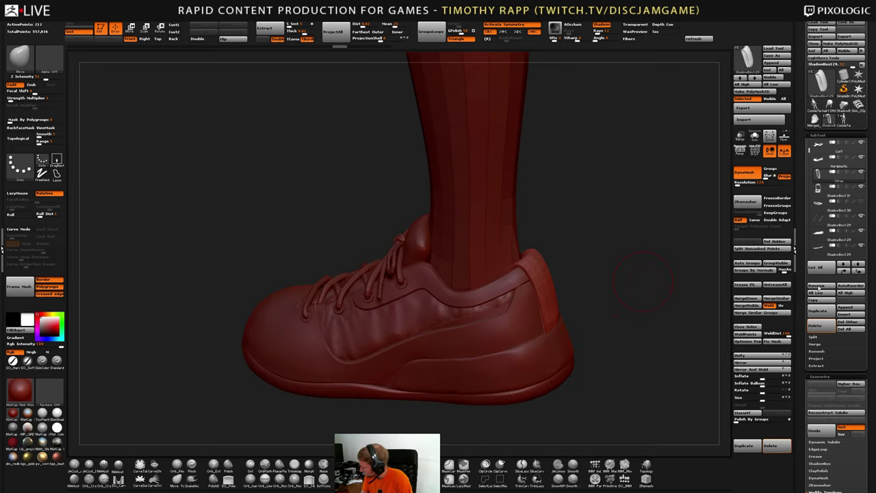
Isolate the low-poly shell with cutouts among the ShadowBox subtools and delete that subtool
{"action": "key", "text": "Down"}
{"action": "left_click_drag", "start_coordinate": [569, 320], "coordinate": [586, 300]}
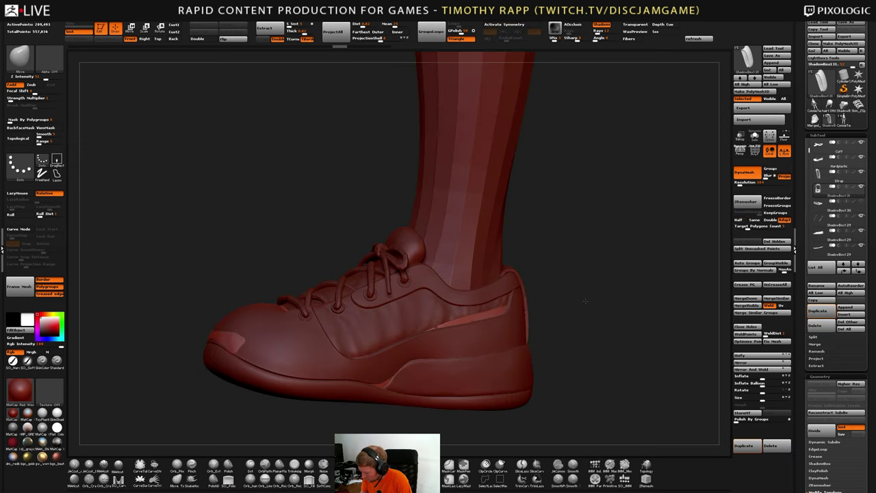
{"action": "key", "text": "Up"}
{"action": "key", "text": "Up"}
{"action": "key", "text": "alt+Down"}
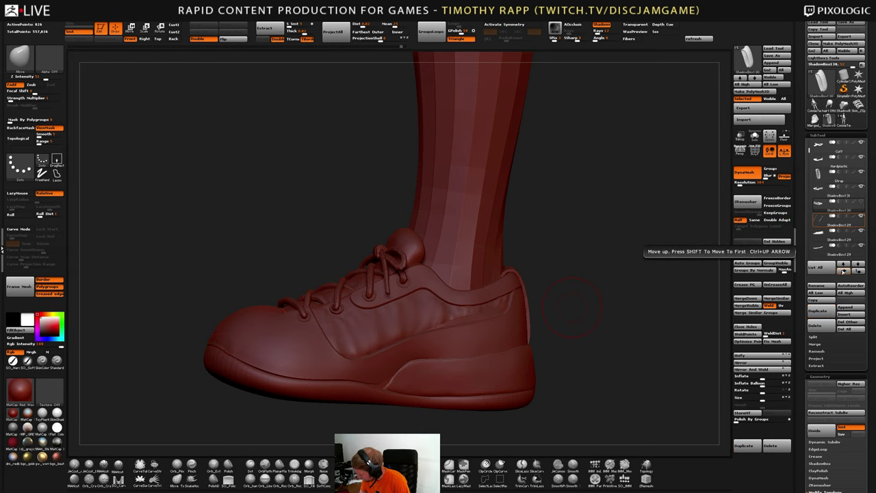
{"action": "key", "text": "ctrl+s"}
{"action": "key", "text": "alt+shift+s"}
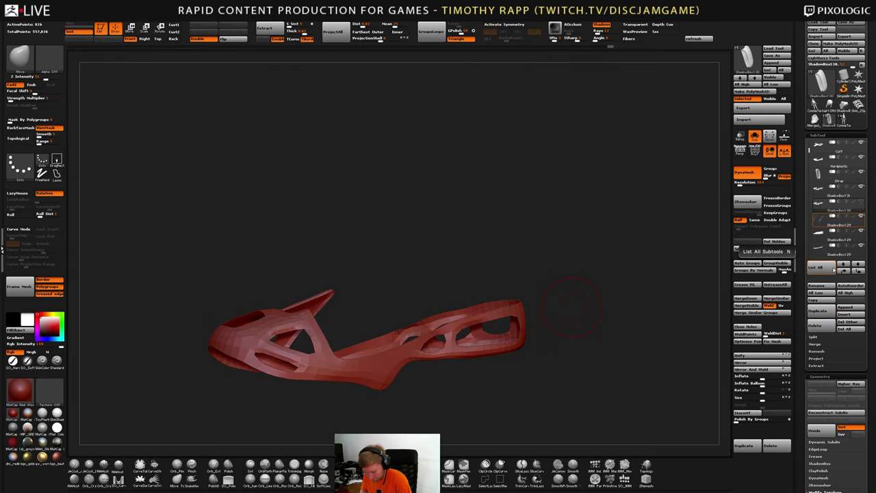
{"action": "left_click", "coordinate": [823, 326]}
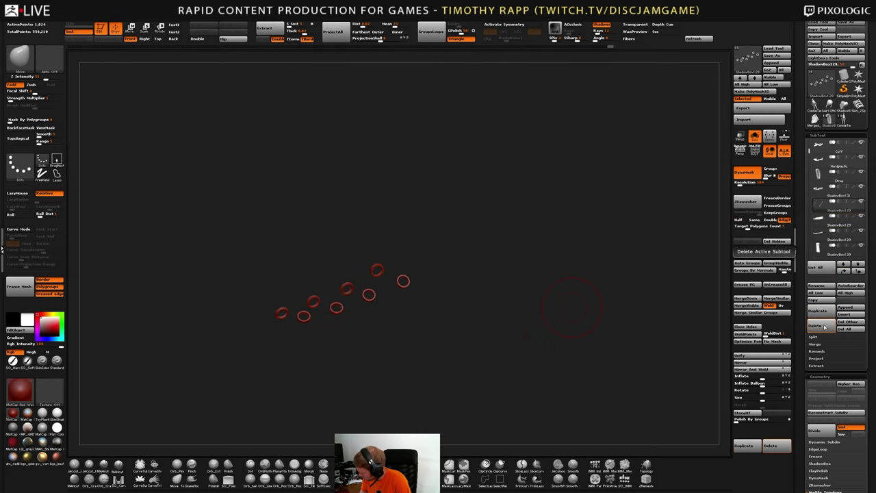
Rename the eyelet rings subtool as Ehole and the heel wedge subtool as Sole
{"action": "left_click", "coordinate": [821, 284]}
{"action": "type", "text": "Ehole"}
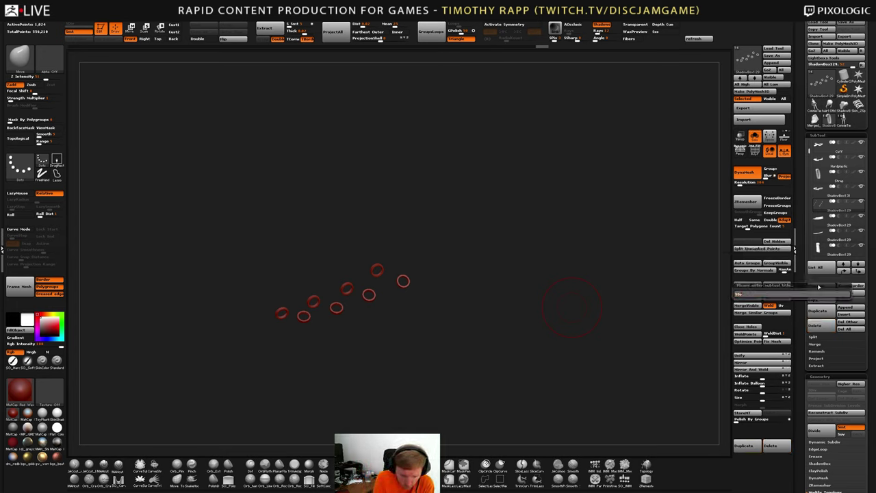
{"action": "key", "text": "Return"}
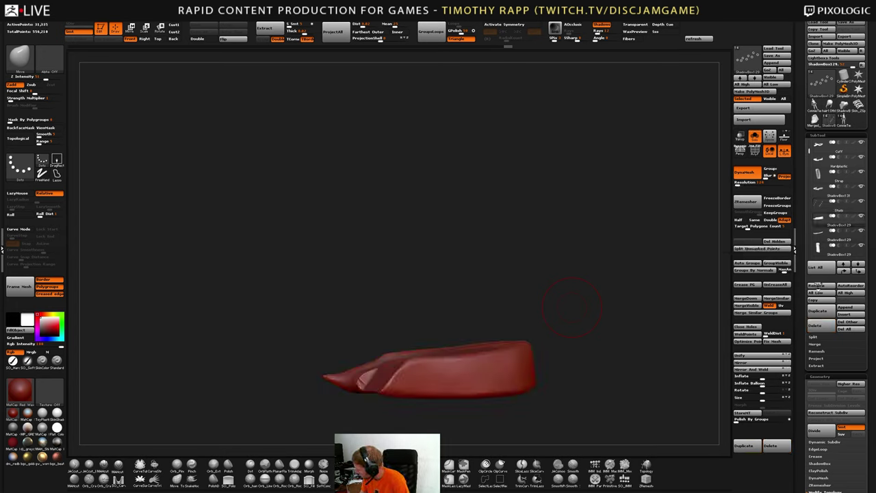
{"action": "left_click", "coordinate": [820, 285]}
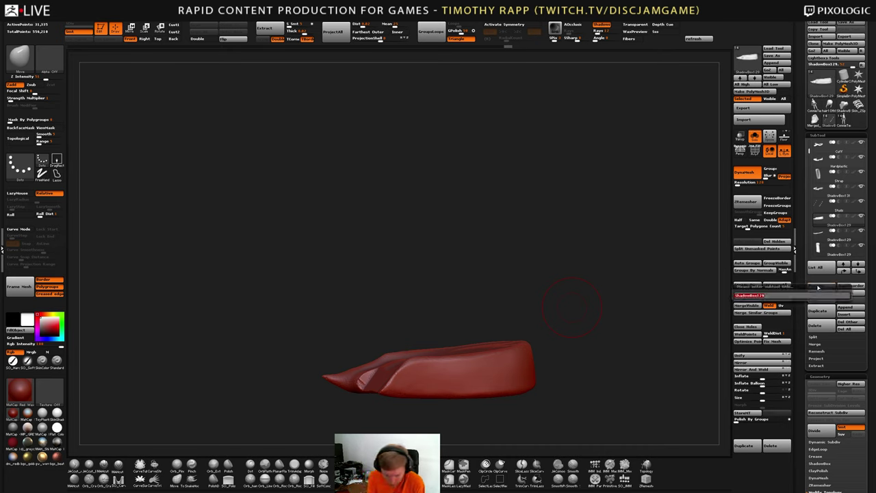
{"action": "type", "text": "Sole"}
{"action": "key", "text": "Return"}
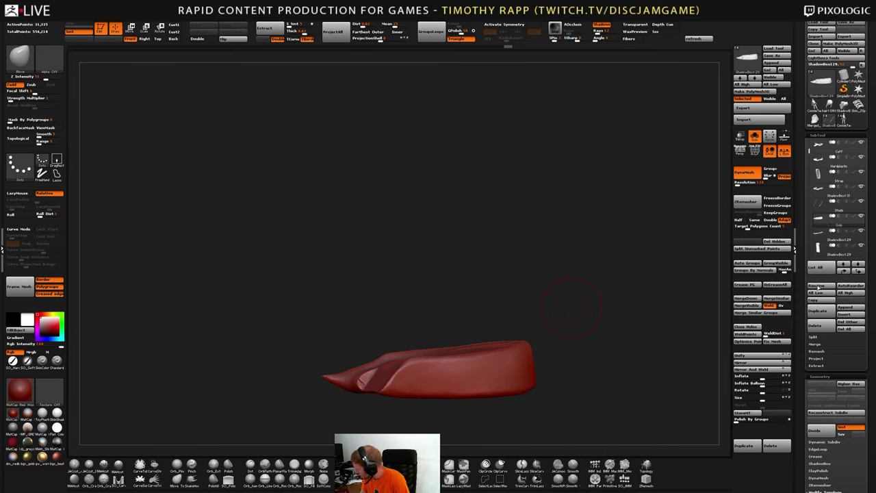
Select the thin outsole strip under the shoe and rename its subtool as sole bottom
{"action": "key", "text": "Down"}
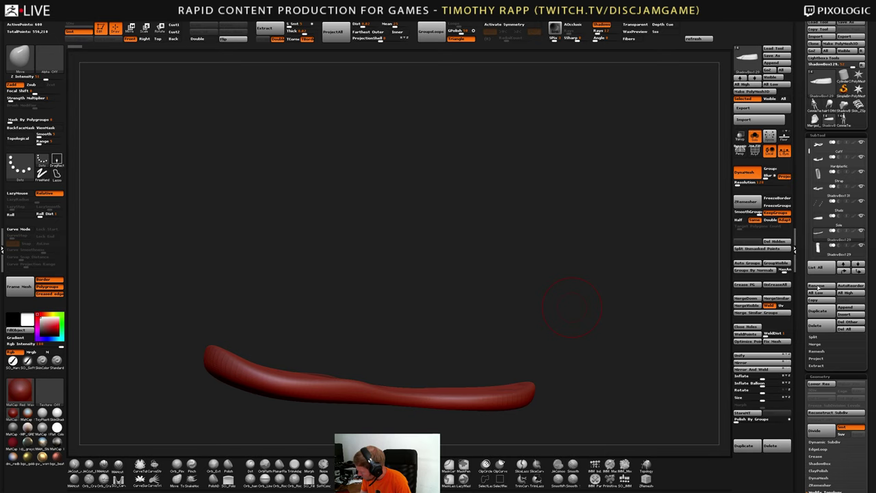
{"action": "key", "text": "Up"}
{"action": "key", "text": "Down"}
{"action": "left_click", "coordinate": [819, 286]}
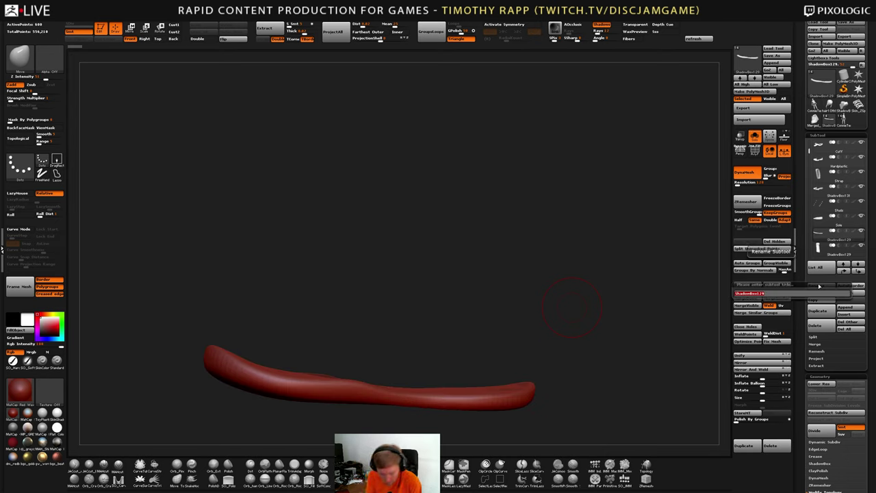
{"action": "type", "text": "sole bot"}
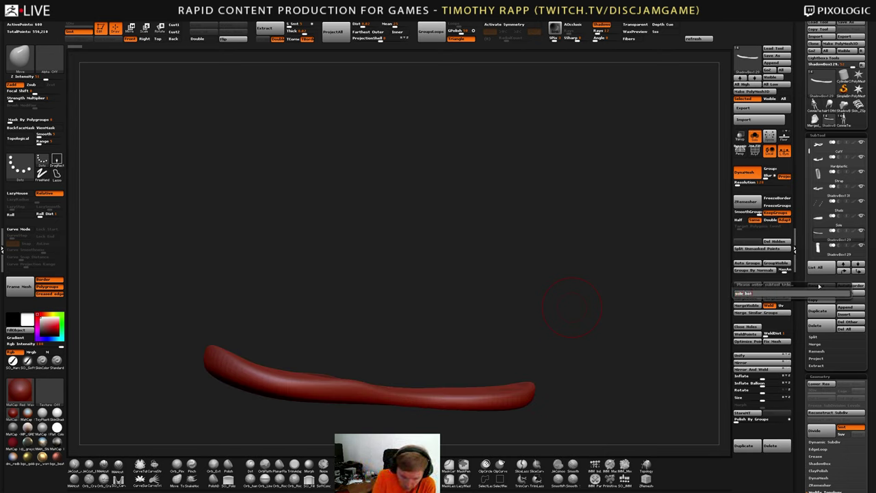
{"action": "type", "text": "tom"}
{"action": "key", "text": "Return"}
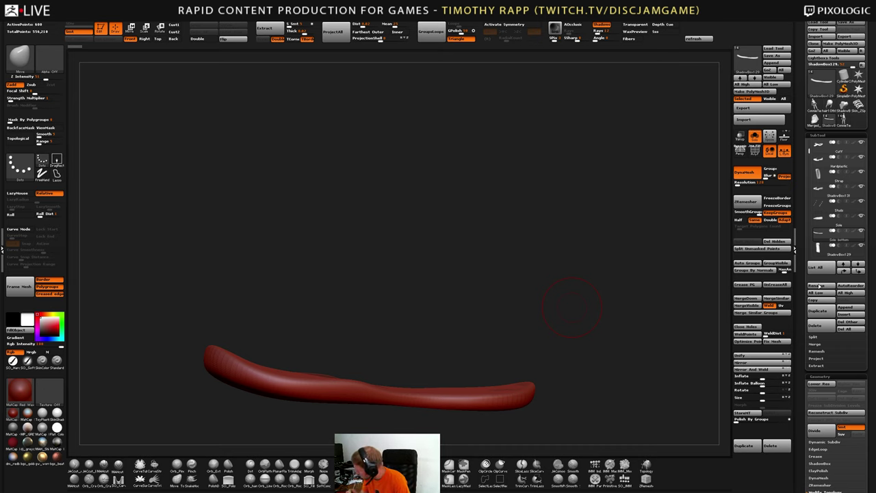
Select the tongue, show all the other subtools again, and rename it as tongue
{"action": "key", "text": "Down"}
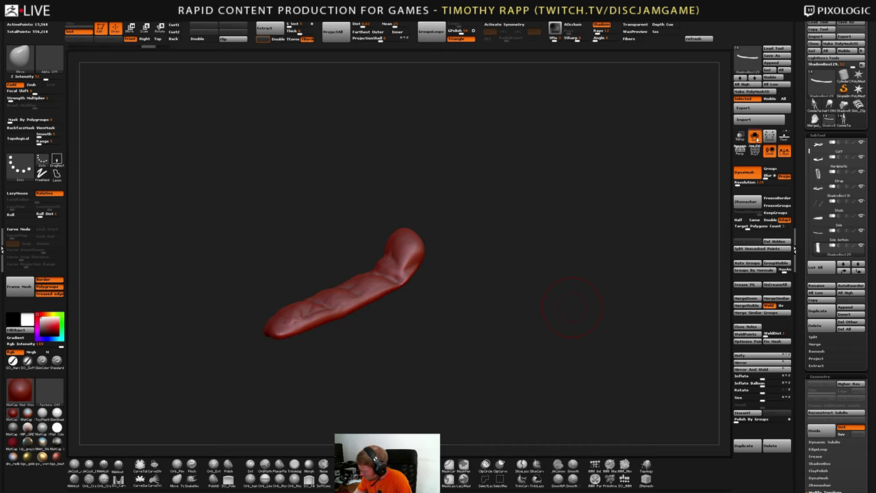
{"action": "left_click", "coordinate": [756, 138]}
{"action": "left_click", "coordinate": [819, 286]}
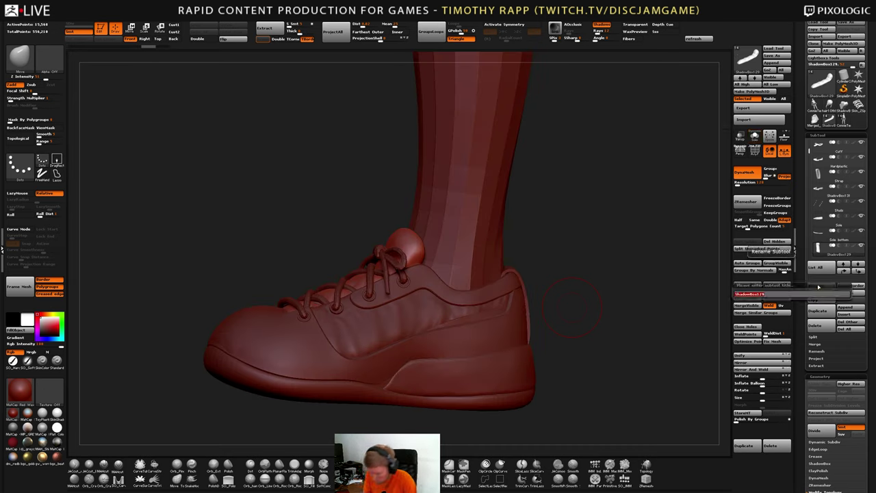
{"action": "type", "text": "tongue"}
{"action": "key", "text": "Return"}
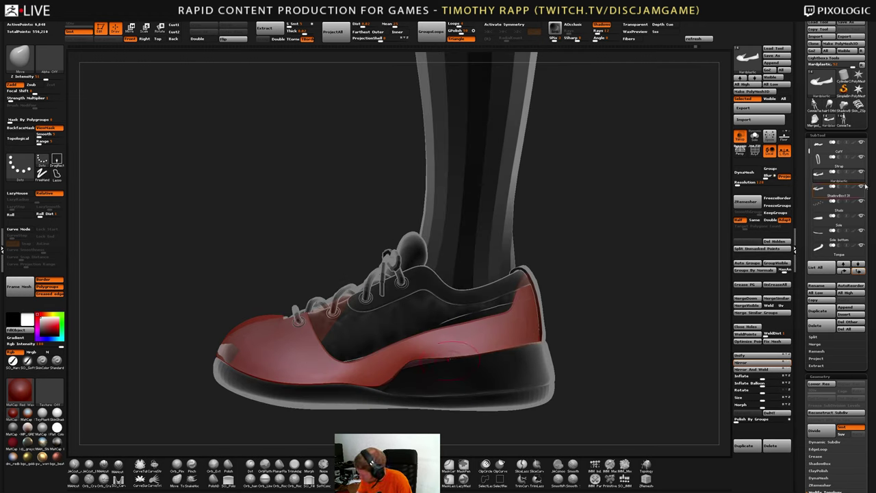
Save the project, turn transparency off, and hide the ShadowBox131 shell beneath the Hardplastic overlay
{"action": "key", "text": "alt+s"}
{"action": "key", "text": "alt+s"}
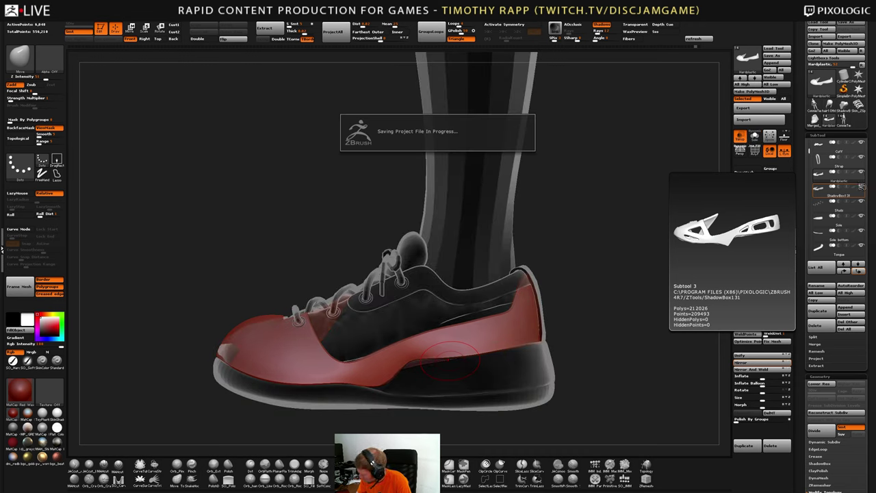
{"action": "left_click", "coordinate": [740, 137]}
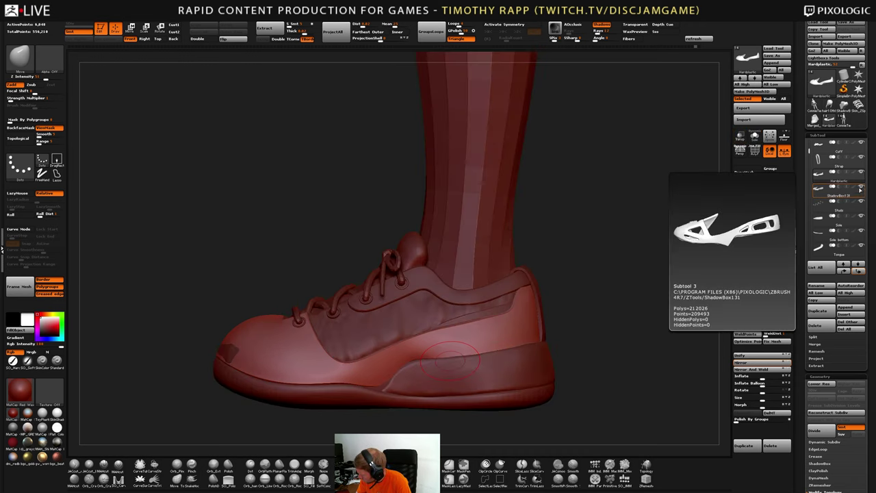
{"action": "left_click", "coordinate": [860, 187]}
Choose the Morph brush and try smoothing the Hardplastic overlay's pointed lower corner at the front of the heel wedge
{"action": "right_click_drag", "start_coordinate": [335, 361], "coordinate": [472, 353]}
{"action": "right_click_drag", "start_coordinate": [395, 379], "coordinate": [457, 389]}
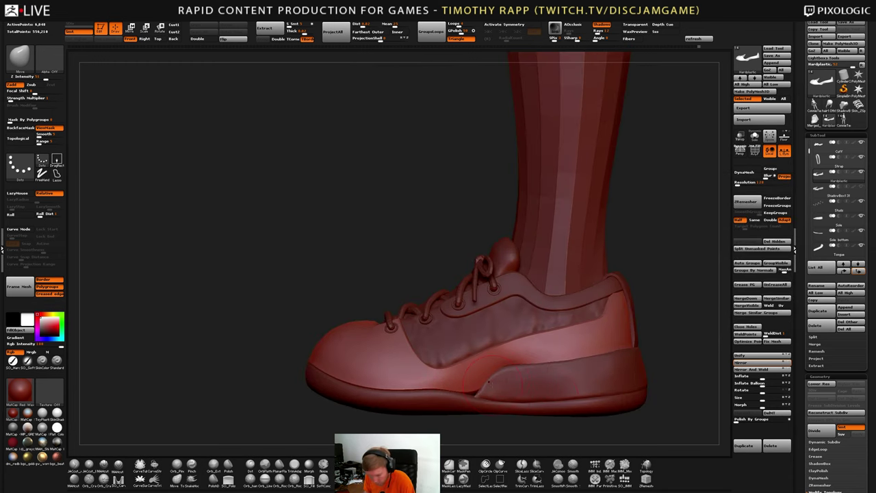
{"action": "key", "text": "b"}
{"action": "key", "text": "m"}
{"action": "key", "text": "o"}
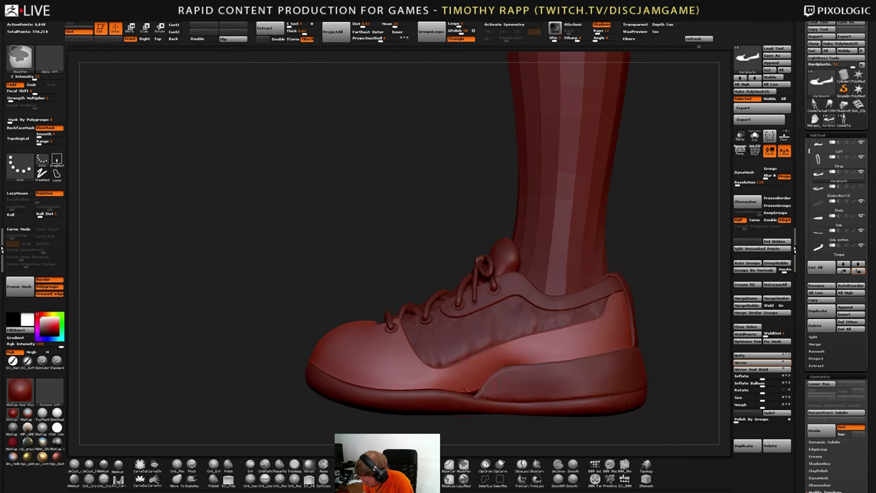
{"action": "right_click_drag", "start_coordinate": [473, 392], "coordinate": [509, 396], "text": "ctrl"}
{"action": "left_click_drag", "start_coordinate": [496, 397], "coordinate": [480, 397], "text": "shift"}
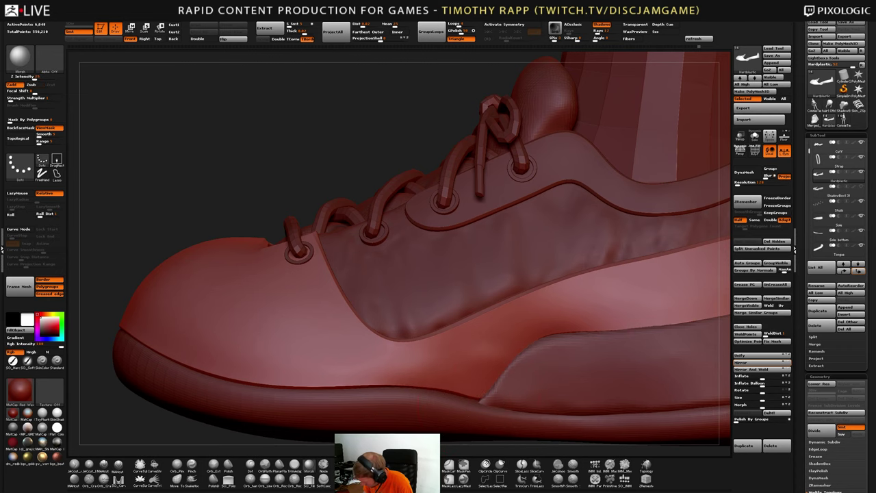
{"action": "right_click_drag", "start_coordinate": [487, 376], "coordinate": [492, 371]}
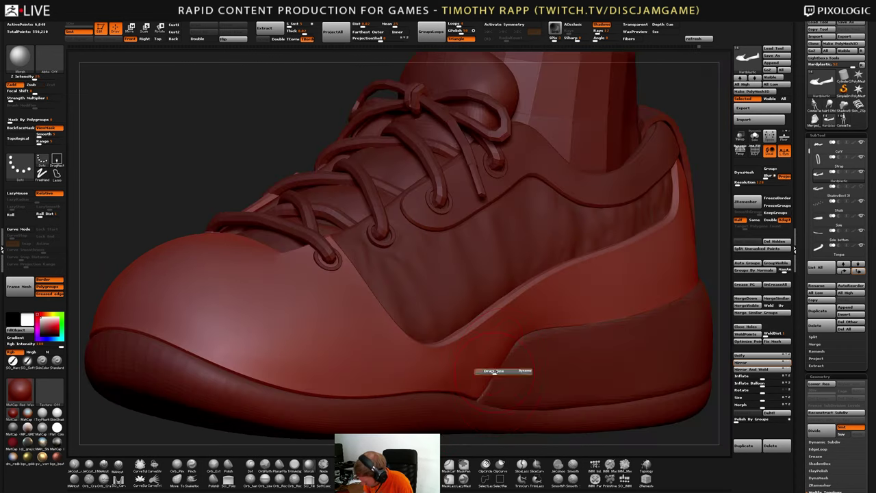
{"action": "right_click_drag", "start_coordinate": [431, 378], "coordinate": [403, 373]}
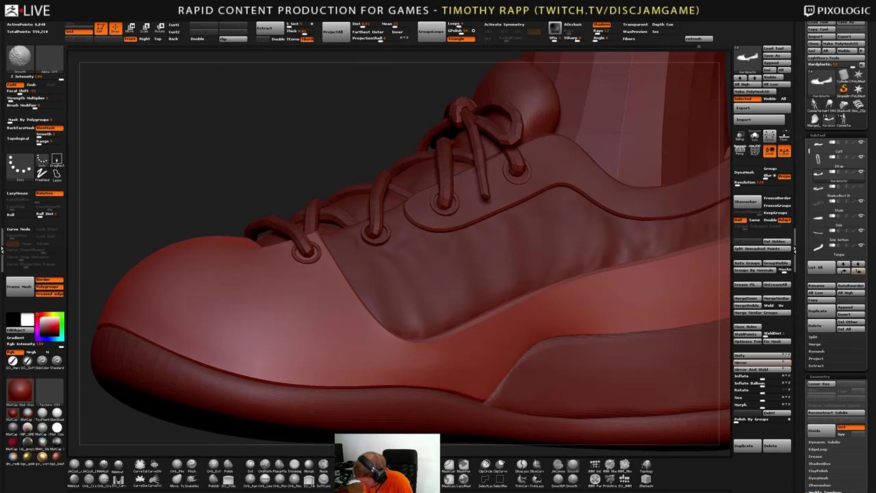
Isolate the Hardplastic overlay with its polygon wireframe displayed and undo the last smoothing stroke
{"action": "key", "text": "alt+s"}
{"action": "right_click_drag", "start_coordinate": [500, 407], "coordinate": [496, 358]}
{"action": "key", "text": "shift+f"}
{"action": "key", "text": "ctrl+z"}
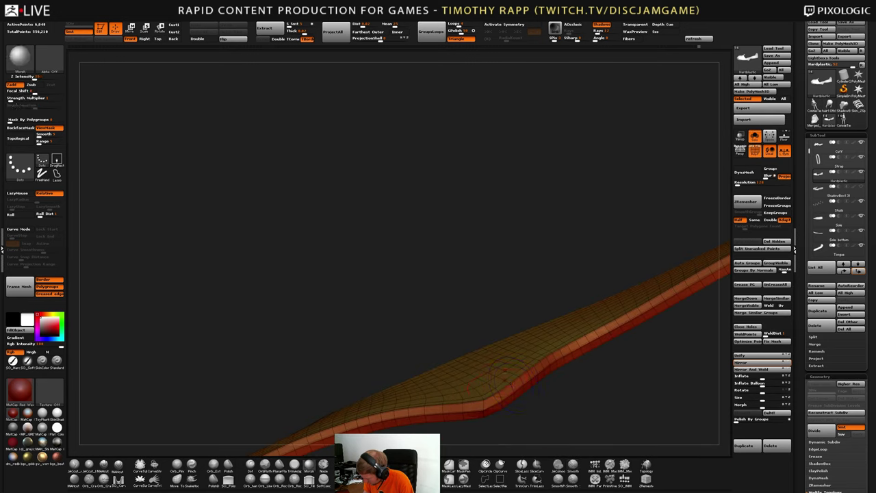
{"action": "key", "text": "space"}
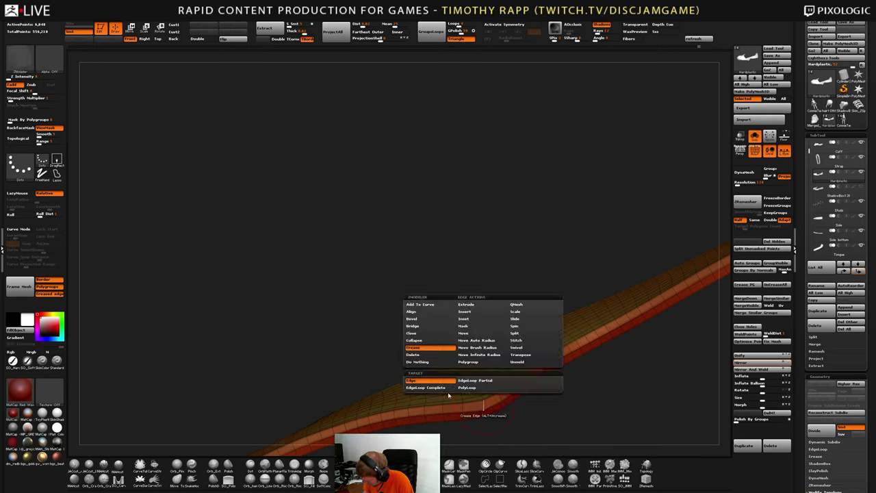
{"action": "right_click_drag", "start_coordinate": [492, 399], "coordinate": [510, 414]}
{"action": "right_click_drag", "start_coordinate": [506, 339], "coordinate": [506, 335]}
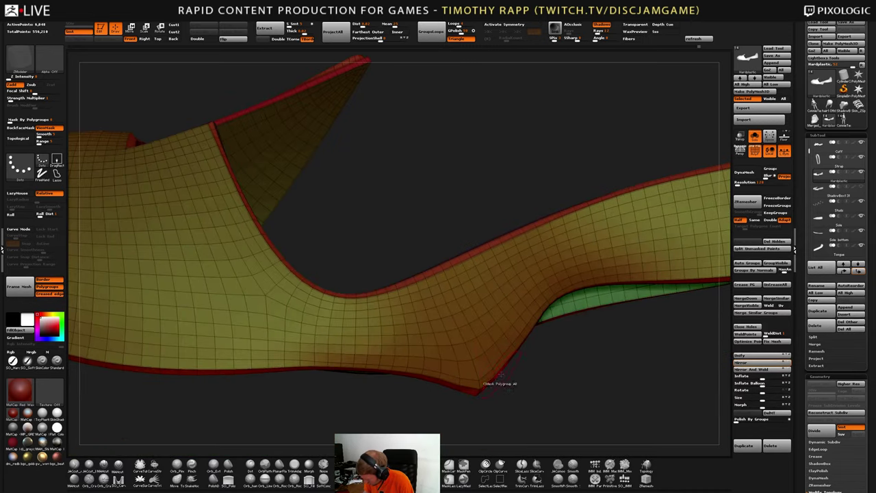
Adjust the tip of the Hardplastic overlay's pointed lower corner with short MoveAccu brush strokes
{"action": "key", "text": "m"}
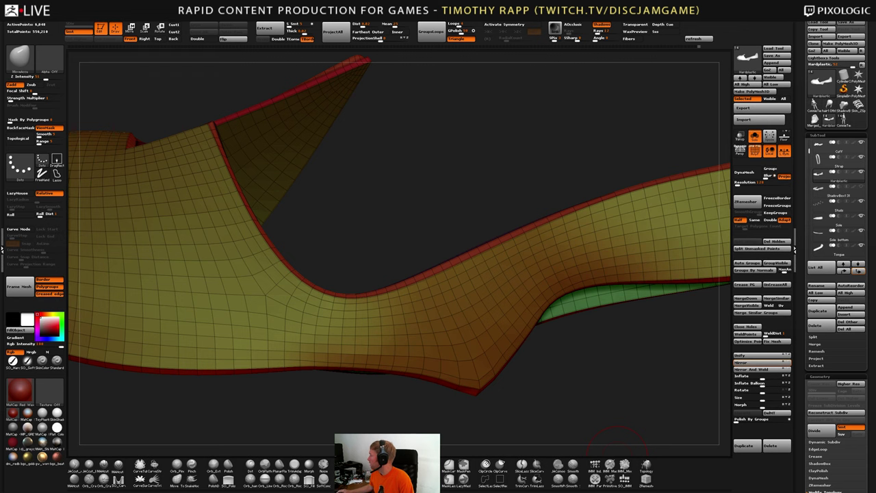
{"action": "right_click_drag", "start_coordinate": [471, 392], "coordinate": [479, 382]}
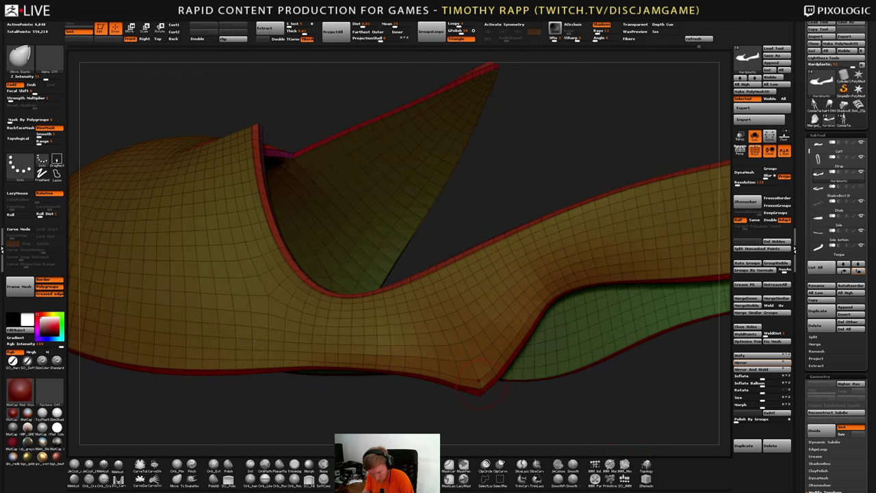
{"action": "key", "text": "s"}
{"action": "left_click_drag", "start_coordinate": [481, 390], "coordinate": [474, 390]}
{"action": "left_click_drag", "start_coordinate": [480, 390], "coordinate": [481, 393]}
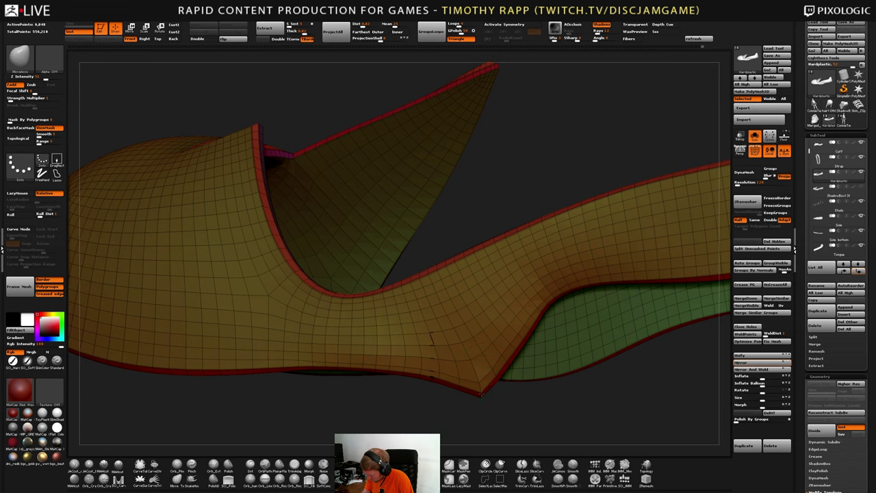
{"action": "mouse_move", "coordinate": [484, 384]}
{"action": "right_mouse_down"}
{"action": "mouse_move", "coordinate": [498, 369]}
{"action": "mouse_move", "coordinate": [492, 388]}
{"action": "right_mouse_up"}
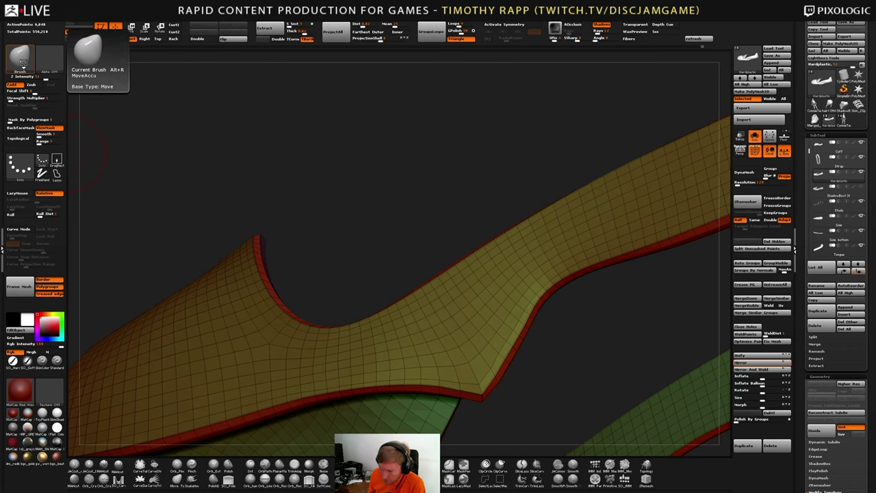
Try pulling the area around the overlay's lower corner downward with a longer MoveAccu stroke, and undo it
{"action": "mouse_move", "coordinate": [484, 391]}
{"action": "right_mouse_down", "text": "alt"}
{"action": "mouse_move", "coordinate": [479, 334]}
{"action": "mouse_move", "coordinate": [487, 390]}
{"action": "right_mouse_up", "text": "alt"}
{"action": "left_click_drag", "start_coordinate": [478, 342], "coordinate": [493, 382]}
{"action": "key", "text": "ctrl+z"}
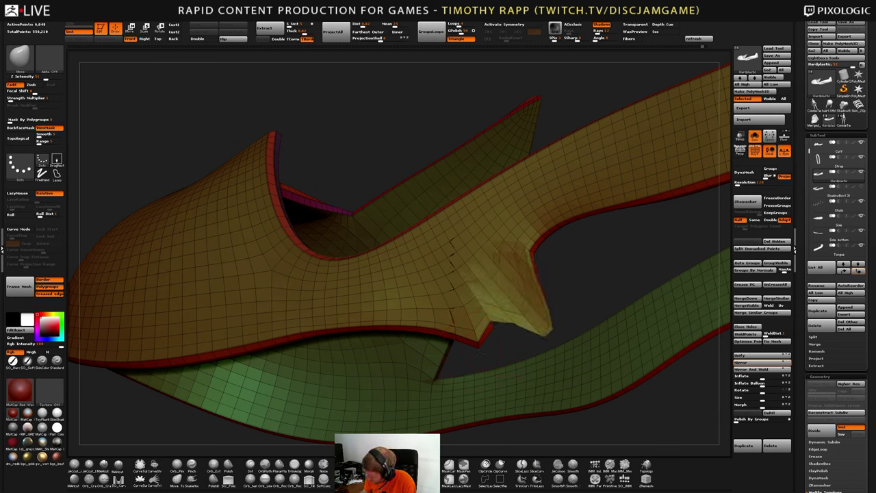
Try stretching the overlay's pointed lower corner downward with long Move brush strokes, undoing each one
{"action": "left_click_drag", "start_coordinate": [478, 340], "coordinate": [552, 352]}
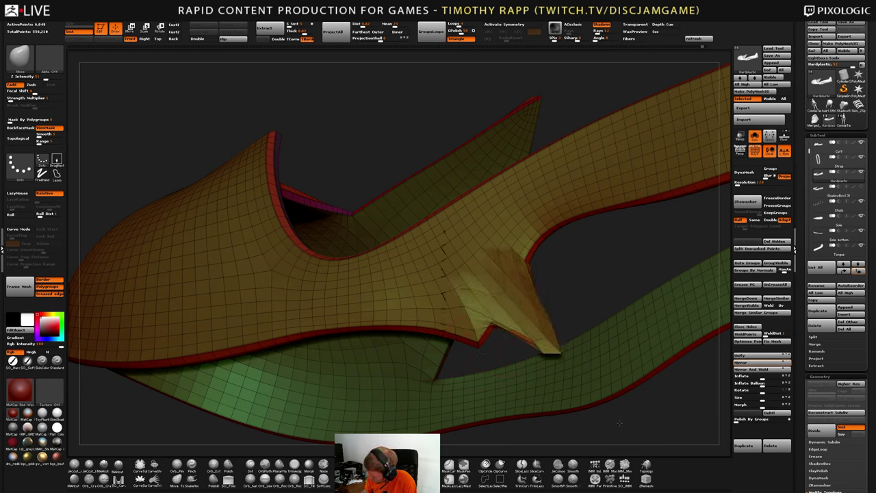
{"action": "key", "text": "ctrl+z"}
{"action": "left_click_drag", "start_coordinate": [476, 342], "coordinate": [492, 409]}
{"action": "left_click", "coordinate": [530, 487]}
{"action": "key", "text": "ctrl+z"}
Refine the Hardplastic overlay's pointed lower corner with the MoveAccu brush, and view the whole overlay without its wireframe
{"action": "left_click_drag", "start_coordinate": [509, 296], "coordinate": [529, 354]}
{"action": "mouse_move", "coordinate": [529, 353]}
{"action": "right_mouse_down"}
{"action": "mouse_move", "coordinate": [530, 331]}
{"action": "mouse_move", "coordinate": [498, 316]}
{"action": "mouse_move", "coordinate": [464, 325]}
{"action": "mouse_move", "coordinate": [510, 396]}
{"action": "mouse_move", "coordinate": [306, 303]}
{"action": "mouse_move", "coordinate": [359, 290]}
{"action": "mouse_move", "coordinate": [336, 297]}
{"action": "mouse_move", "coordinate": [335, 282]}
{"action": "right_mouse_up"}
{"action": "key", "text": "s"}
{"action": "left_click", "coordinate": [307, 302]}
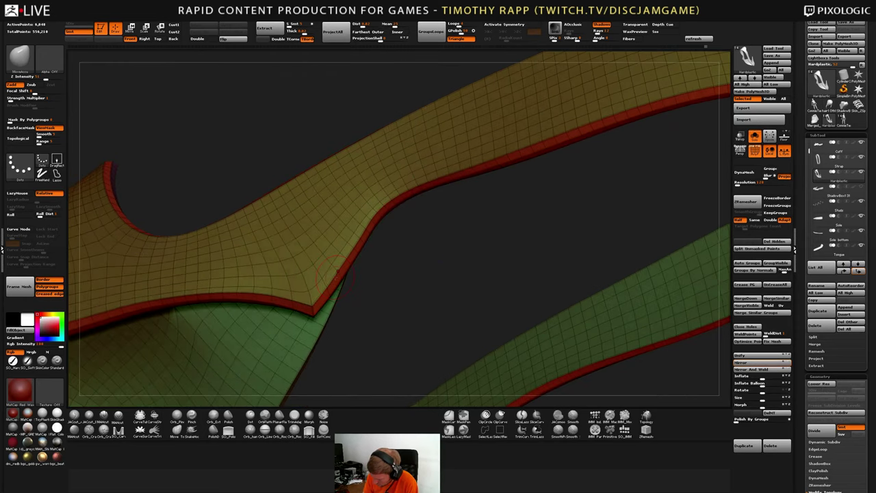
{"action": "key", "text": "shift+f"}
{"action": "key", "text": "f"}
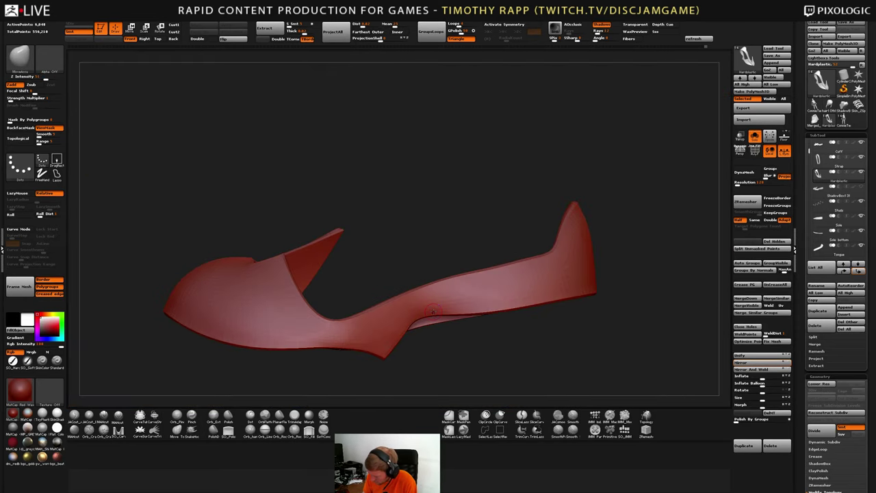
Drop the Hardplastic overlay to its lower subdivision level and apply Polish By Features to it
{"action": "key", "text": "shift+d"}
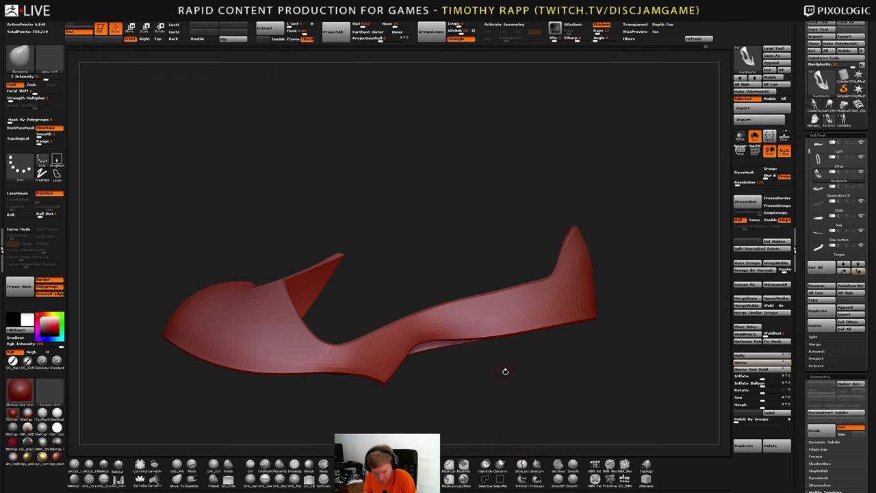
{"action": "key", "text": "ctrl+s"}
{"action": "key", "text": "2"}
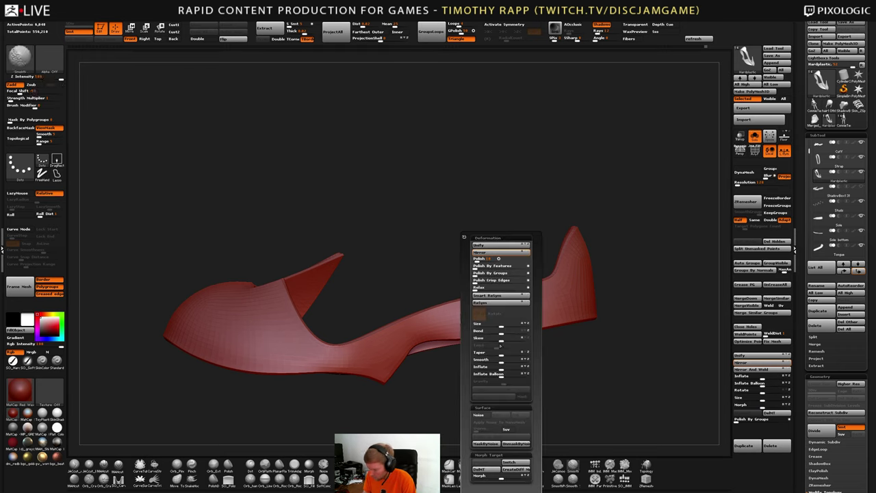
{"action": "left_click_drag", "start_coordinate": [475, 267], "coordinate": [452, 375]}
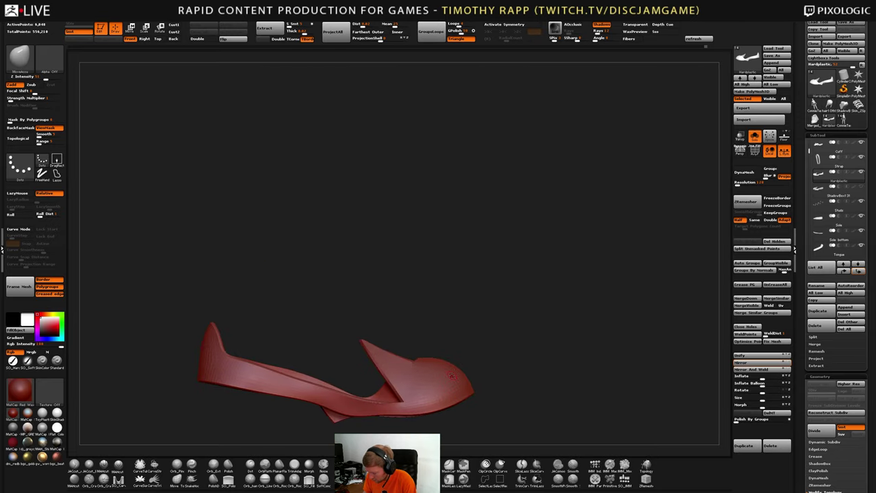
{"action": "right_click_drag", "start_coordinate": [407, 380], "coordinate": [429, 384], "text": "ctrl"}
{"action": "right_click_drag", "start_coordinate": [430, 384], "coordinate": [444, 359], "text": "alt"}
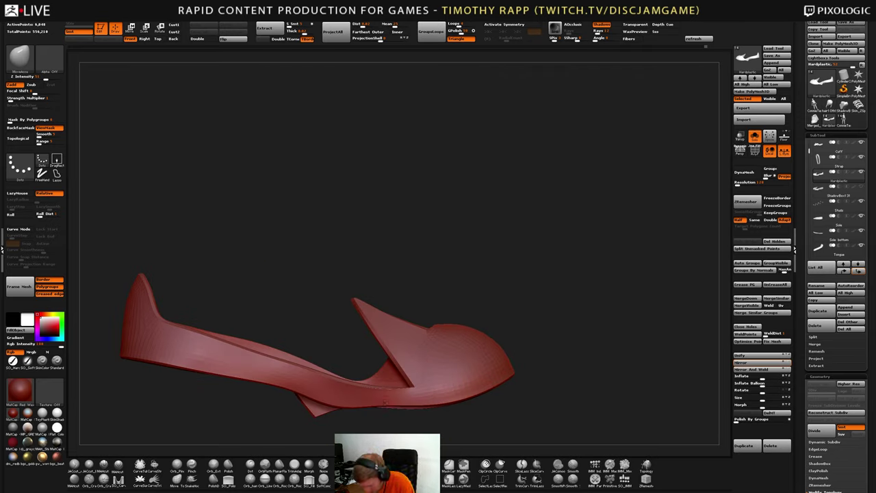
Compare the overlay with the full shoe and try reshaping its side band with the Move Elastic brush, undoing the strokes
{"action": "key", "text": "alt+s"}
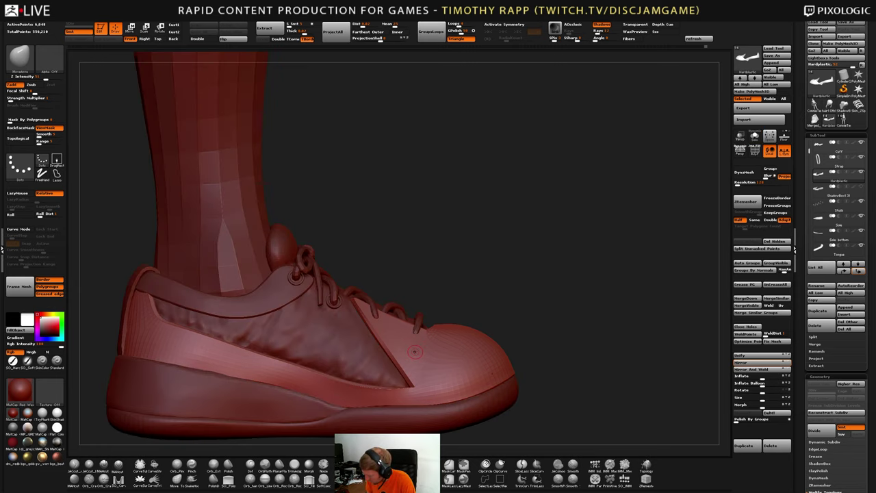
{"action": "key", "text": "alt+s"}
{"action": "key", "text": "b"}
{"action": "key", "text": "m"}
{"action": "key", "text": "e"}
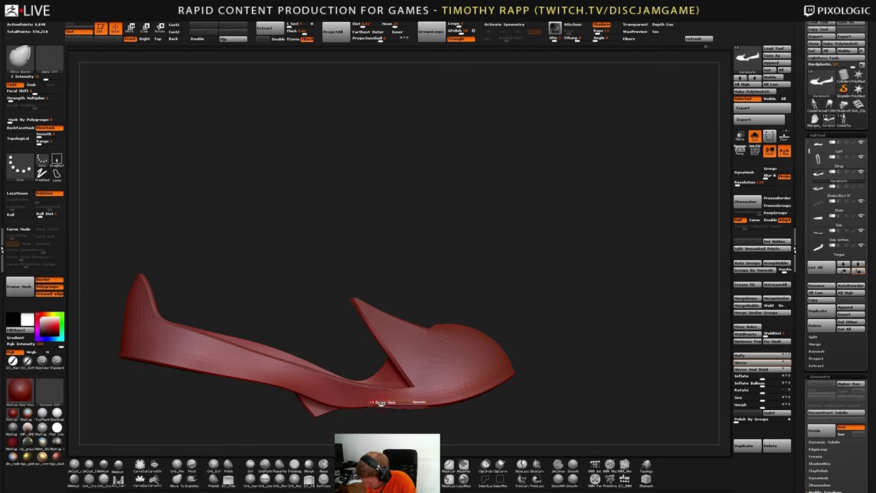
{"action": "right_click_drag", "start_coordinate": [388, 419], "coordinate": [389, 400]}
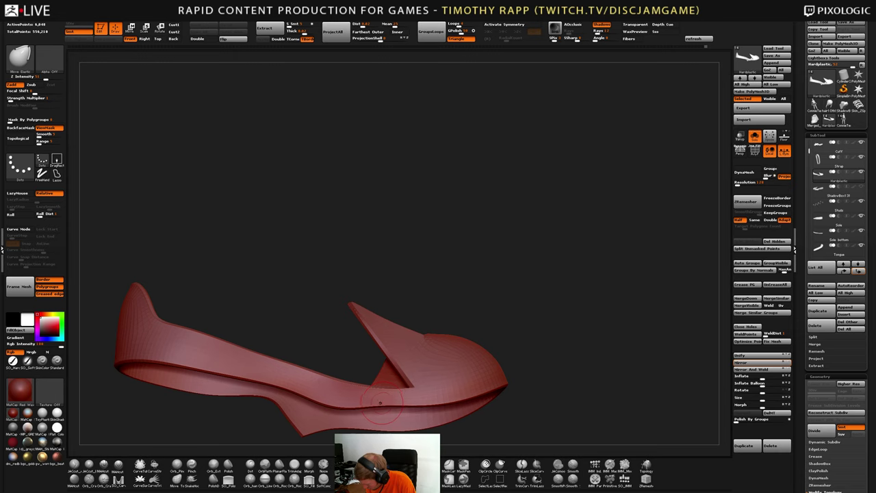
{"action": "key", "text": "ctrl+z"}
{"action": "right_click_drag", "start_coordinate": [380, 406], "coordinate": [380, 419]}
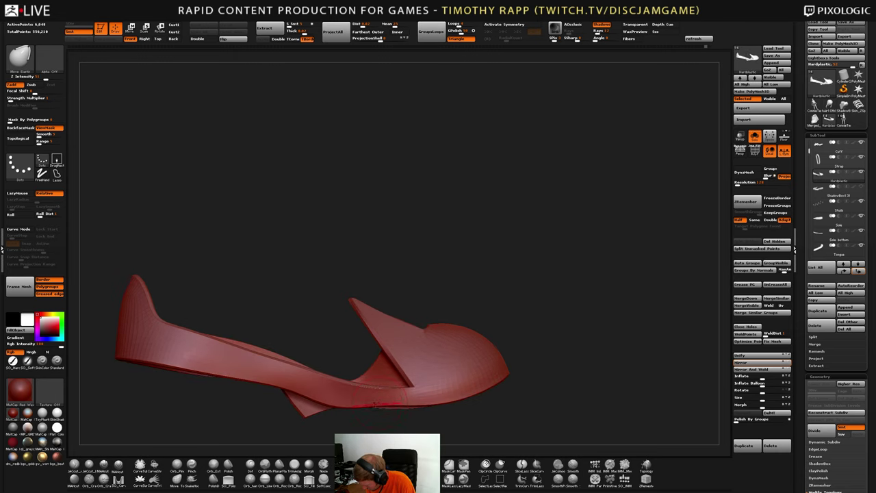
{"action": "key", "text": "ctrl+z"}
{"action": "right_click_drag", "start_coordinate": [381, 407], "coordinate": [377, 389]}
{"action": "key", "text": "ctrl+z"}
Nudge the overlay's side band and the inner corner of its side opening into shape with the Move brush
{"action": "key", "text": "b"}
{"action": "key", "text": "m"}
{"action": "key", "text": "v"}
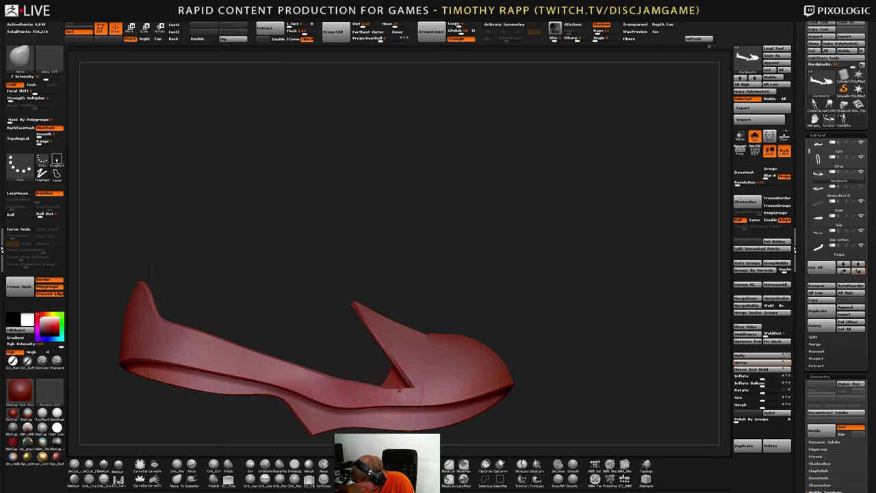
{"action": "right_click_drag", "start_coordinate": [376, 389], "coordinate": [382, 399]}
{"action": "left_click_drag", "start_coordinate": [382, 400], "coordinate": [381, 397]}
{"action": "mouse_move", "coordinate": [380, 397]}
{"action": "right_mouse_down"}
{"action": "mouse_move", "coordinate": [409, 383]}
{"action": "mouse_move", "coordinate": [427, 391]}
{"action": "mouse_move", "coordinate": [413, 398]}
{"action": "mouse_move", "coordinate": [420, 380]}
{"action": "mouse_move", "coordinate": [409, 385]}
{"action": "mouse_move", "coordinate": [419, 386]}
{"action": "mouse_move", "coordinate": [419, 362]}
{"action": "right_mouse_up"}
{"action": "left_click_drag", "start_coordinate": [411, 372], "coordinate": [409, 370]}
{"action": "mouse_move", "coordinate": [415, 369]}
{"action": "right_mouse_down"}
{"action": "mouse_move", "coordinate": [414, 378]}
{"action": "mouse_move", "coordinate": [392, 386]}
{"action": "right_mouse_up"}
Try the SO_Curve brush at an adjusted draw size on the inner corner of the overlay's side opening
{"action": "key", "text": "1"}
{"action": "key", "text": "2"}
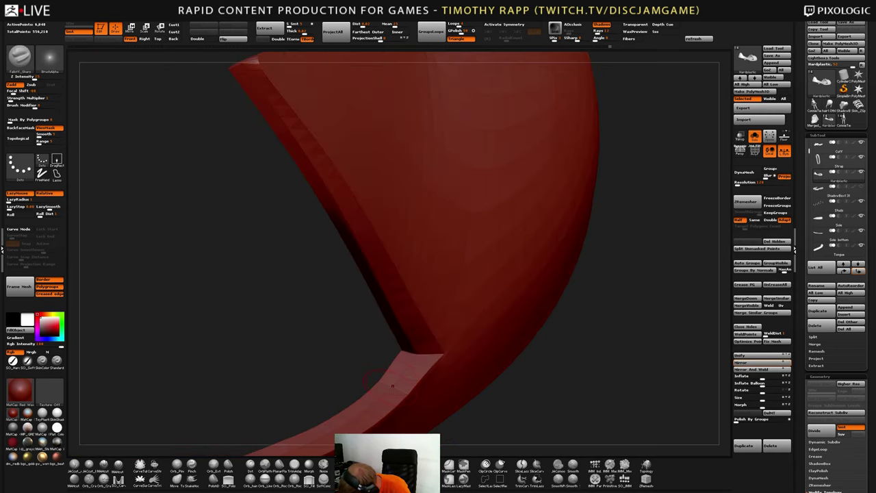
{"action": "key", "text": "3"}
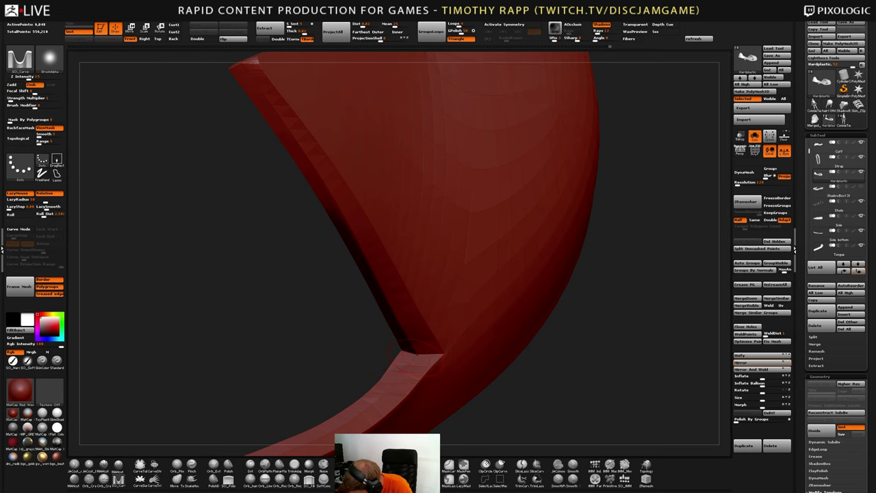
{"action": "key", "text": "s"}
{"action": "left_click", "coordinate": [405, 378]}
{"action": "mouse_move", "coordinate": [405, 377]}
{"action": "right_mouse_down"}
{"action": "mouse_move", "coordinate": [401, 342]}
{"action": "mouse_move", "coordinate": [402, 375]}
{"action": "mouse_move", "coordinate": [388, 324]}
{"action": "mouse_move", "coordinate": [409, 357]}
{"action": "mouse_move", "coordinate": [438, 318]}
{"action": "right_mouse_up"}
{"action": "key", "text": "s"}
{"action": "left_click", "coordinate": [401, 378]}
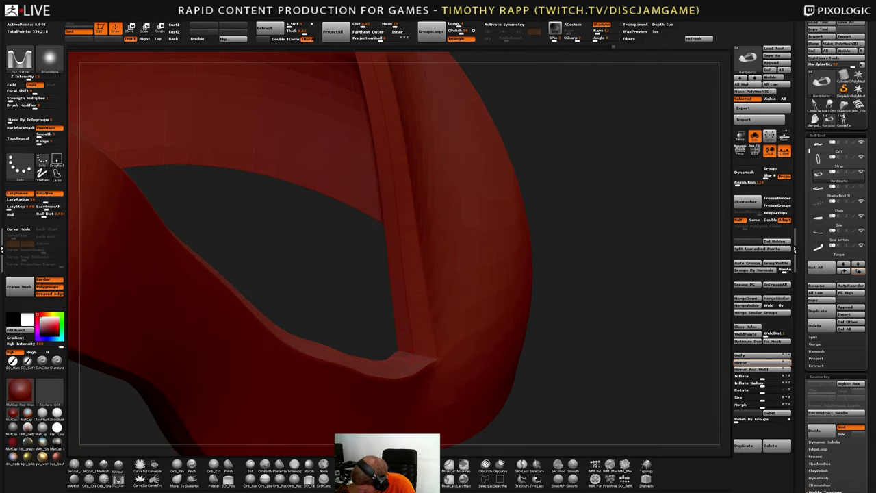
{"action": "mouse_move", "coordinate": [403, 357]}
{"action": "right_mouse_down"}
{"action": "mouse_move", "coordinate": [366, 342]}
{"action": "mouse_move", "coordinate": [343, 359]}
{"action": "right_mouse_up"}
Display the overlay's polygon wireframe and try Polish By Groups on it, undoing the result
{"action": "key", "text": "b"}
{"action": "key", "text": "m"}
{"action": "key", "text": "v"}
{"action": "mouse_move", "coordinate": [451, 366]}
{"action": "right_mouse_down"}
{"action": "mouse_move", "coordinate": [426, 320]}
{"action": "mouse_move", "coordinate": [438, 346]}
{"action": "mouse_move", "coordinate": [479, 369]}
{"action": "right_mouse_up"}
{"action": "key", "text": "shift+f"}
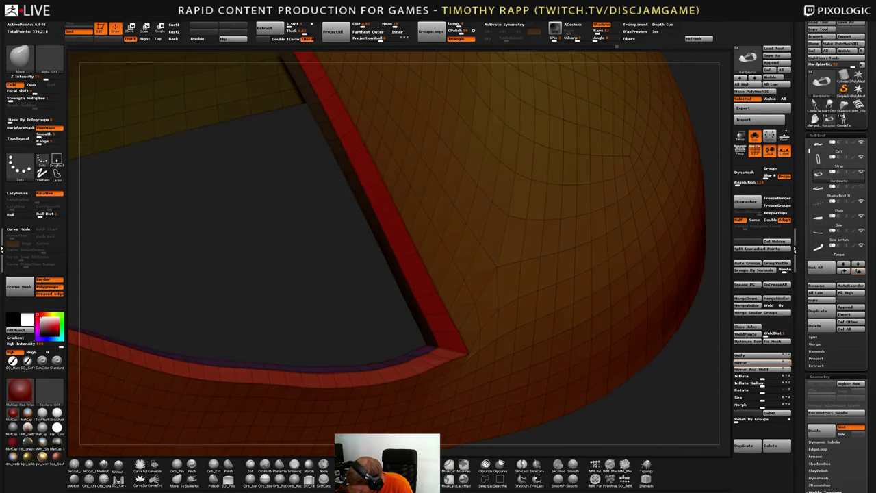
{"action": "left_click", "coordinate": [736, 421]}
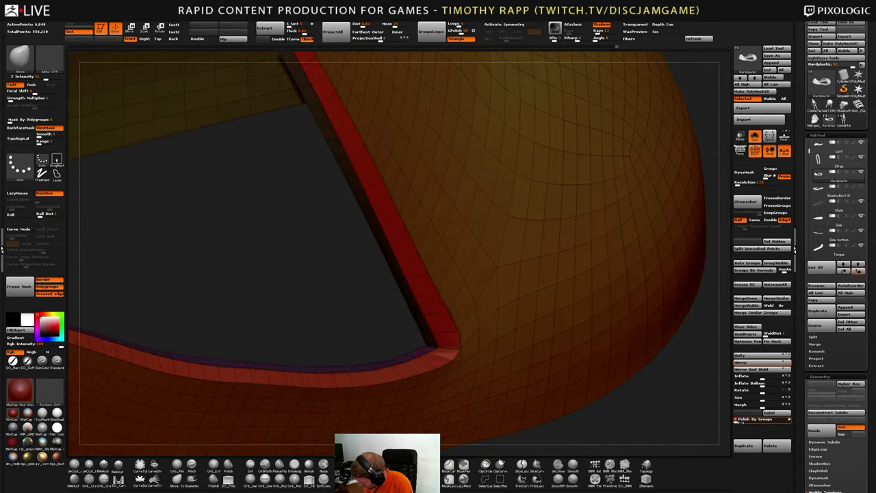
{"action": "key", "text": "ctrl+z"}
{"action": "key", "text": "ctrl+z"}
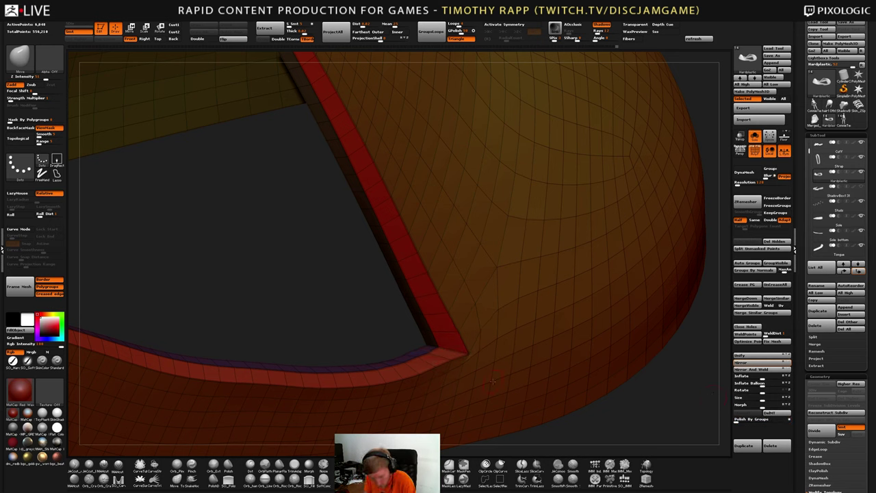
Polish the Hardplastic overlay by features and show it without wireframe together with the rest of the shoe
{"action": "key", "text": "shift+d"}
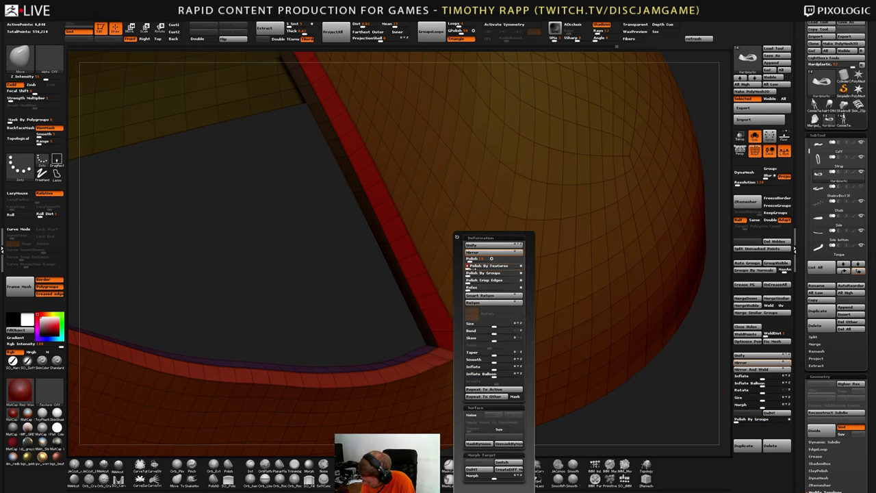
{"action": "key", "text": "shift+f"}
{"action": "right_click_drag", "start_coordinate": [452, 322], "coordinate": [432, 323]}
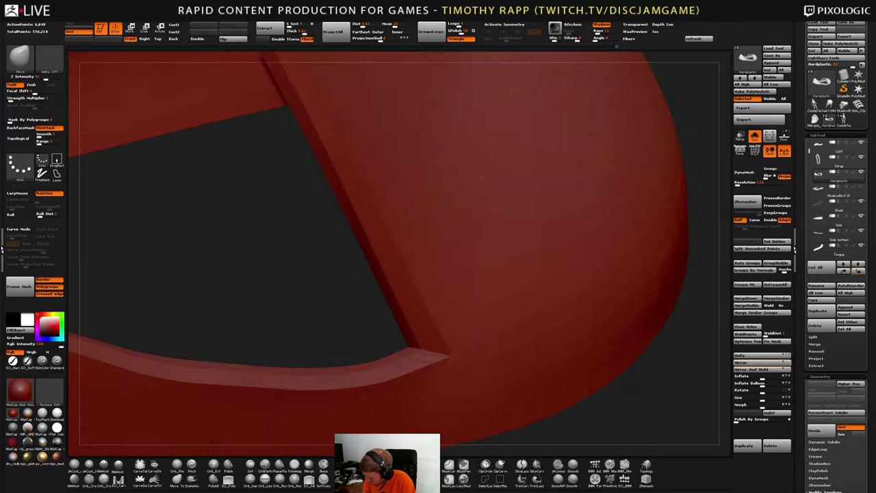
{"action": "key", "text": "f"}
{"action": "right_click_drag", "start_coordinate": [588, 342], "coordinate": [438, 349]}
{"action": "right_click_drag", "start_coordinate": [634, 356], "coordinate": [570, 351]}
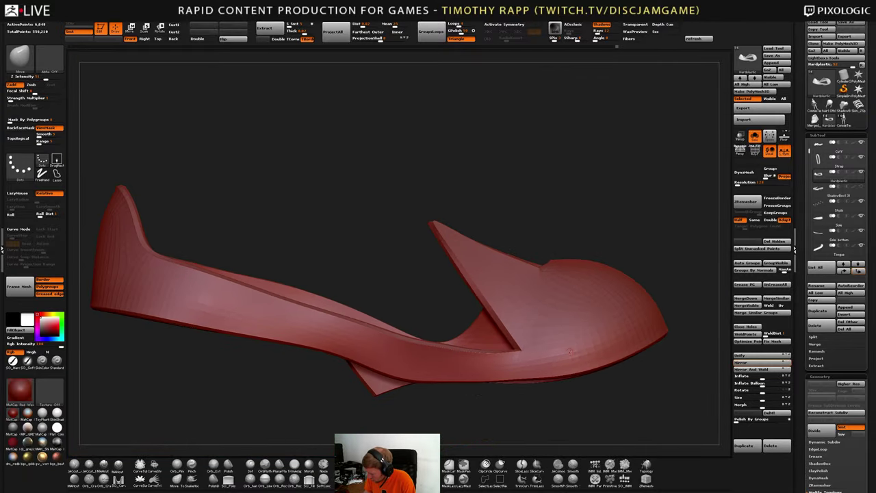
{"action": "right_click_drag", "start_coordinate": [513, 354], "coordinate": [531, 351]}
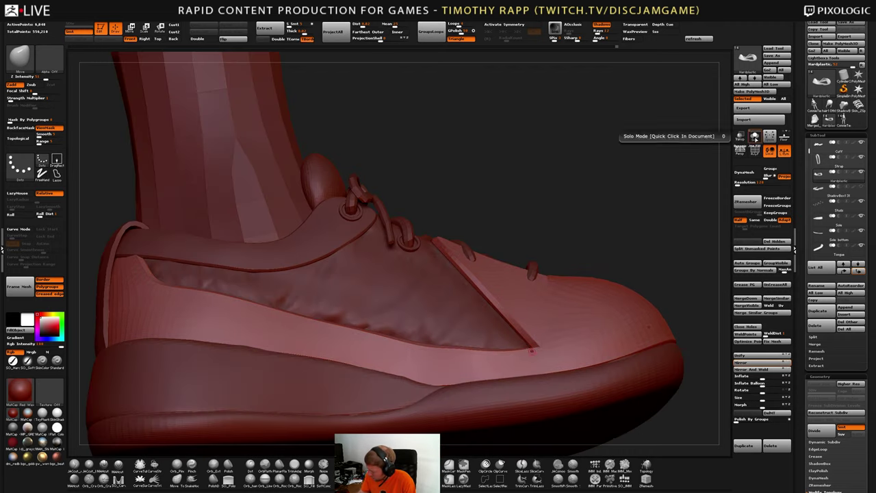
{"action": "mouse_move", "coordinate": [547, 328]}
{"action": "right_mouse_down"}
{"action": "mouse_move", "coordinate": [527, 333]}
{"action": "mouse_move", "coordinate": [579, 349]}
{"action": "mouse_move", "coordinate": [527, 397]}
{"action": "mouse_move", "coordinate": [489, 384]}
{"action": "mouse_move", "coordinate": [453, 347]}
{"action": "mouse_move", "coordinate": [462, 352]}
{"action": "mouse_move", "coordinate": [469, 324]}
{"action": "mouse_move", "coordinate": [436, 328]}
{"action": "mouse_move", "coordinate": [452, 330]}
{"action": "mouse_move", "coordinate": [446, 361]}
{"action": "mouse_move", "coordinate": [446, 342]}
{"action": "right_mouse_up"}
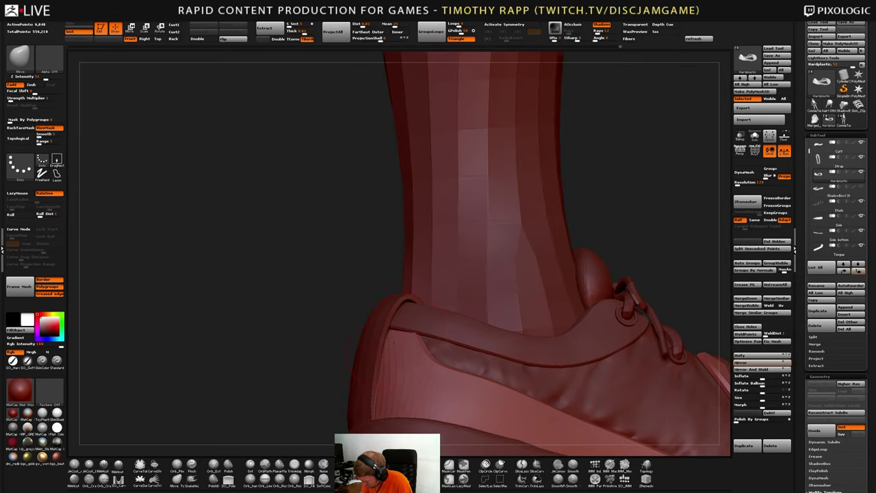
Select the shoe body subtool and choose the Standard brush for sculpting its fabric panel near the heel
{"action": "mouse_move", "coordinate": [380, 342]}
{"action": "right_mouse_down"}
{"action": "mouse_move", "coordinate": [415, 338]}
{"action": "mouse_move", "coordinate": [436, 320]}
{"action": "mouse_move", "coordinate": [389, 322]}
{"action": "mouse_move", "coordinate": [415, 337]}
{"action": "mouse_move", "coordinate": [402, 335]}
{"action": "mouse_move", "coordinate": [438, 334]}
{"action": "mouse_move", "coordinate": [418, 339]}
{"action": "mouse_move", "coordinate": [438, 315]}
{"action": "mouse_move", "coordinate": [484, 302]}
{"action": "right_mouse_up"}
{"action": "left_click", "coordinate": [436, 317], "text": "alt"}
{"action": "left_click", "coordinate": [424, 344], "text": "alt"}
{"action": "key", "text": "b"}
{"action": "key", "text": "s"}
{"action": "key", "text": "t"}
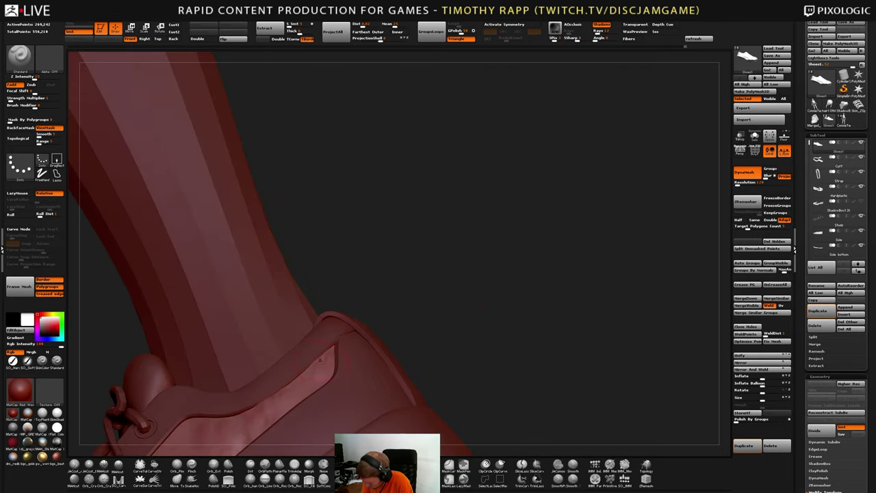
Carve creases into the shoe body's fabric panel below the cuff near the heel with the Dam_Standard brush
{"action": "key", "text": "b"}
{"action": "key", "text": "d"}
{"action": "key", "text": "s"}
{"action": "mouse_move", "coordinate": [305, 389]}
{"action": "right_mouse_down"}
{"action": "mouse_move", "coordinate": [315, 374]}
{"action": "mouse_move", "coordinate": [305, 354]}
{"action": "right_mouse_up"}
{"action": "right_click_drag", "start_coordinate": [305, 386], "coordinate": [285, 381]}
{"action": "right_click_drag", "start_coordinate": [284, 422], "coordinate": [275, 416]}
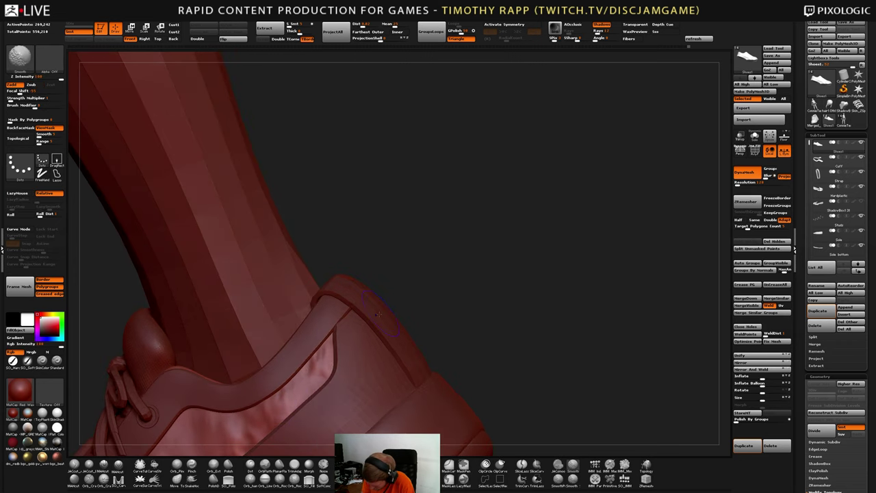
{"action": "mouse_move", "coordinate": [438, 311]}
{"action": "right_mouse_down", "text": "ctrl"}
{"action": "mouse_move", "coordinate": [413, 346]}
{"action": "mouse_move", "coordinate": [345, 400]}
{"action": "mouse_move", "coordinate": [349, 335]}
{"action": "mouse_move", "coordinate": [432, 336]}
{"action": "right_mouse_up", "text": "ctrl"}
{"action": "right_click_drag", "start_coordinate": [432, 336], "coordinate": [313, 357], "text": "ctrl"}
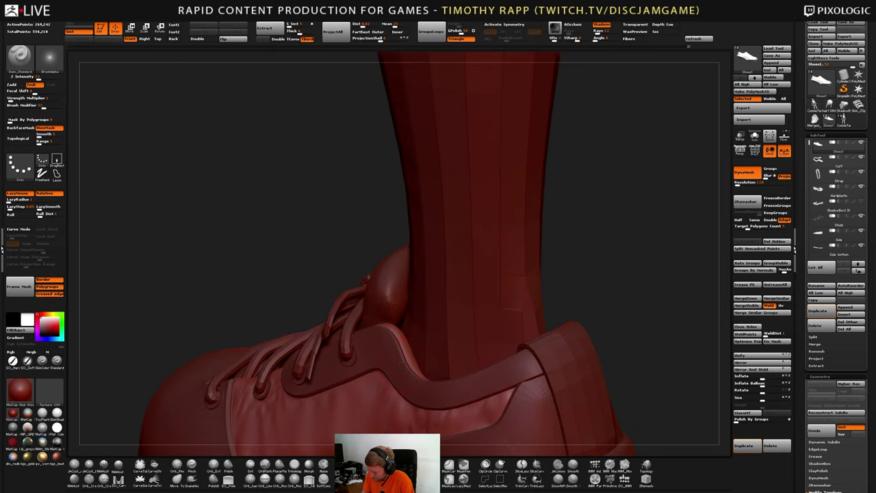
Select the Cuff subtool and adjust its curved edge around the ankle and laces with the Move brush
{"action": "left_click", "coordinate": [541, 371], "text": "alt"}
{"action": "mouse_move", "coordinate": [542, 370]}
{"action": "right_mouse_down"}
{"action": "mouse_move", "coordinate": [389, 369]}
{"action": "mouse_move", "coordinate": [394, 358]}
{"action": "mouse_move", "coordinate": [407, 375]}
{"action": "mouse_move", "coordinate": [384, 375]}
{"action": "mouse_move", "coordinate": [416, 329]}
{"action": "mouse_move", "coordinate": [410, 345]}
{"action": "mouse_move", "coordinate": [438, 363]}
{"action": "right_mouse_up"}
{"action": "key", "text": "b"}
{"action": "key", "text": "m"}
{"action": "key", "text": "v"}
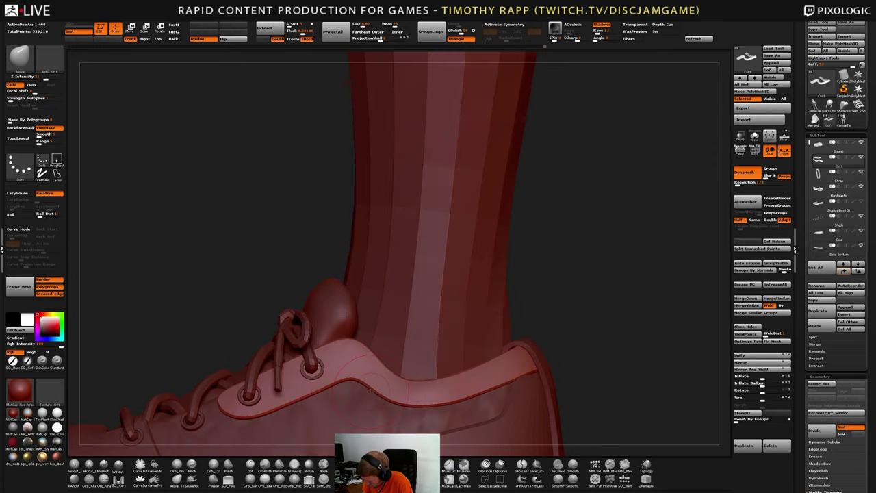
{"action": "mouse_move", "coordinate": [381, 397]}
{"action": "right_mouse_down"}
{"action": "mouse_move", "coordinate": [370, 404]}
{"action": "mouse_move", "coordinate": [377, 412]}
{"action": "right_mouse_up"}
{"action": "mouse_move", "coordinate": [407, 402]}
{"action": "right_mouse_down"}
{"action": "mouse_move", "coordinate": [423, 423]}
{"action": "mouse_move", "coordinate": [401, 401]}
{"action": "right_mouse_up"}
{"action": "left_click_drag", "start_coordinate": [402, 401], "coordinate": [408, 392]}
{"action": "right_click_drag", "start_coordinate": [409, 392], "coordinate": [426, 383]}
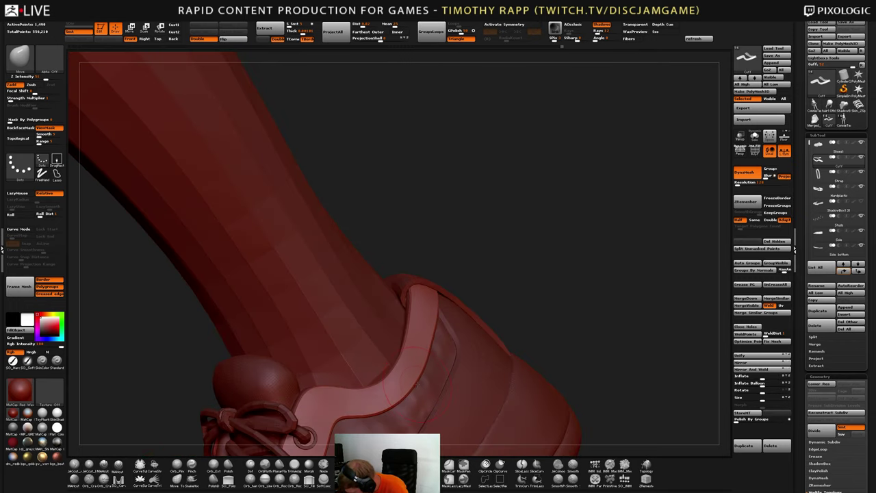
{"action": "left_click_drag", "start_coordinate": [306, 416], "coordinate": [295, 423]}
{"action": "mouse_move", "coordinate": [416, 347]}
{"action": "right_mouse_down"}
{"action": "mouse_move", "coordinate": [452, 315]}
{"action": "mouse_move", "coordinate": [443, 321]}
{"action": "mouse_move", "coordinate": [466, 318]}
{"action": "mouse_move", "coordinate": [455, 321]}
{"action": "mouse_move", "coordinate": [473, 304]}
{"action": "mouse_move", "coordinate": [469, 293]}
{"action": "mouse_move", "coordinate": [461, 327]}
{"action": "right_mouse_up"}
Check the Hardplastic overlay near the heel, and select the shoe body to crease its fabric with the Dam_Standard brush
{"action": "left_click", "coordinate": [468, 316], "text": "alt"}
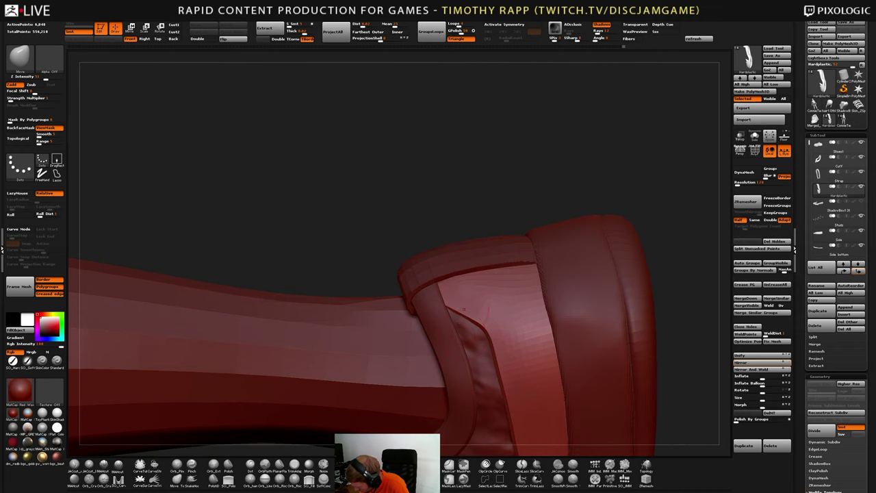
{"action": "mouse_move", "coordinate": [461, 290]}
{"action": "right_mouse_down"}
{"action": "mouse_move", "coordinate": [438, 305]}
{"action": "mouse_move", "coordinate": [435, 279]}
{"action": "mouse_move", "coordinate": [448, 312]}
{"action": "mouse_move", "coordinate": [506, 301]}
{"action": "mouse_move", "coordinate": [494, 305]}
{"action": "right_mouse_up"}
{"action": "left_click", "coordinate": [494, 308], "text": "alt"}
{"action": "key", "text": "b"}
{"action": "key", "text": "d"}
{"action": "key", "text": "s"}
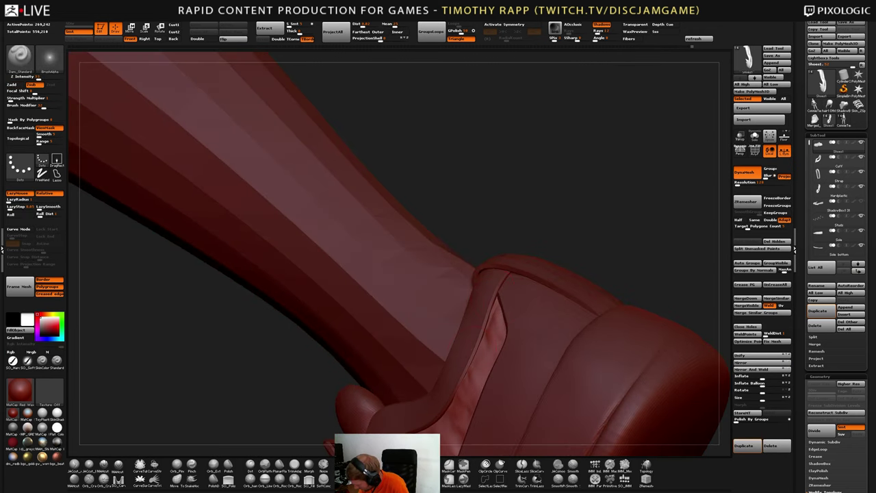
{"action": "mouse_move", "coordinate": [482, 335]}
{"action": "right_mouse_down"}
{"action": "mouse_move", "coordinate": [512, 289]}
{"action": "mouse_move", "coordinate": [561, 301]}
{"action": "mouse_move", "coordinate": [589, 342]}
{"action": "mouse_move", "coordinate": [564, 339]}
{"action": "mouse_move", "coordinate": [581, 288]}
{"action": "right_mouse_up"}
Refine the fabric folds beside the cuff on the shoe body, switching between the Move and Dam_Standard brushes
{"action": "key", "text": "b"}
{"action": "key", "text": "m"}
{"action": "key", "text": "v"}
{"action": "key", "text": "b"}
{"action": "key", "text": "d"}
{"action": "key", "text": "s"}
{"action": "mouse_move", "coordinate": [582, 287]}
{"action": "right_mouse_down", "text": "ctrl"}
{"action": "mouse_move", "coordinate": [589, 308]}
{"action": "mouse_move", "coordinate": [572, 286]}
{"action": "mouse_move", "coordinate": [561, 290]}
{"action": "right_mouse_up", "text": "ctrl"}
{"action": "right_click_drag", "start_coordinate": [561, 290], "coordinate": [562, 311], "text": "ctrl"}
Build up and soften wrinkles across the shoe body's side fabric panel with Standard brush strokes and smoothing
{"action": "key", "text": "b"}
{"action": "key", "text": "s"}
{"action": "key", "text": "t"}
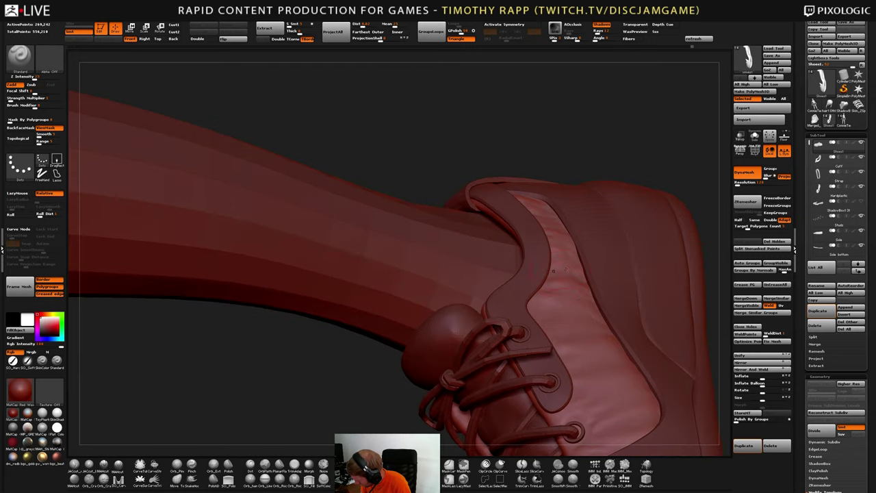
{"action": "mouse_move", "coordinate": [553, 271]}
{"action": "right_mouse_down"}
{"action": "mouse_move", "coordinate": [581, 265]}
{"action": "mouse_move", "coordinate": [590, 293]}
{"action": "mouse_move", "coordinate": [587, 280]}
{"action": "mouse_move", "coordinate": [576, 309]}
{"action": "mouse_move", "coordinate": [582, 267]}
{"action": "mouse_move", "coordinate": [444, 369]}
{"action": "mouse_move", "coordinate": [448, 418]}
{"action": "mouse_move", "coordinate": [493, 411]}
{"action": "mouse_move", "coordinate": [506, 397]}
{"action": "mouse_move", "coordinate": [514, 417]}
{"action": "right_mouse_up"}
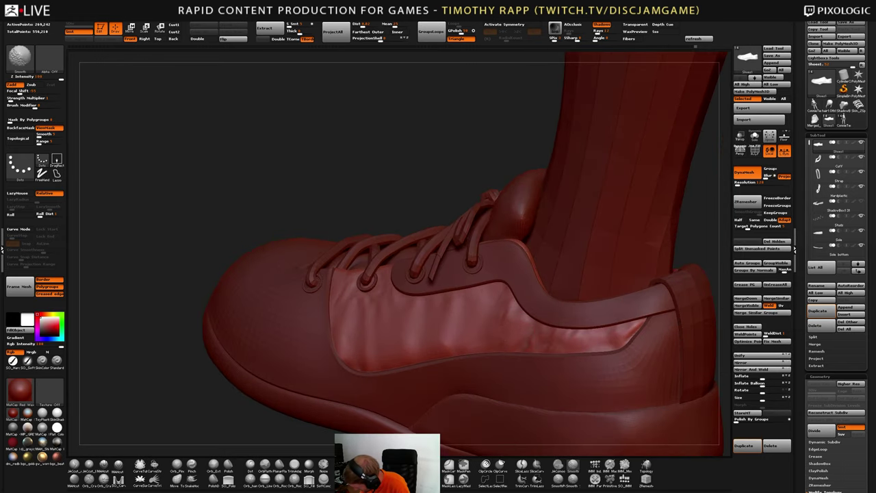
{"action": "right_click_drag", "start_coordinate": [424, 322], "coordinate": [482, 359]}
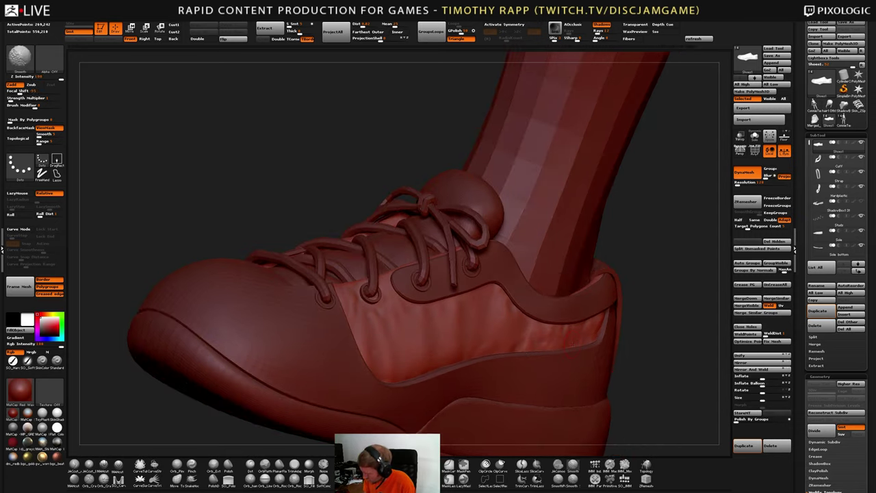
{"action": "mouse_move", "coordinate": [575, 345]}
{"action": "right_mouse_down", "text": "ctrl"}
{"action": "mouse_move", "coordinate": [547, 294]}
{"action": "mouse_move", "coordinate": [568, 301]}
{"action": "mouse_move", "coordinate": [579, 335]}
{"action": "mouse_move", "coordinate": [554, 331]}
{"action": "right_mouse_up", "text": "ctrl"}
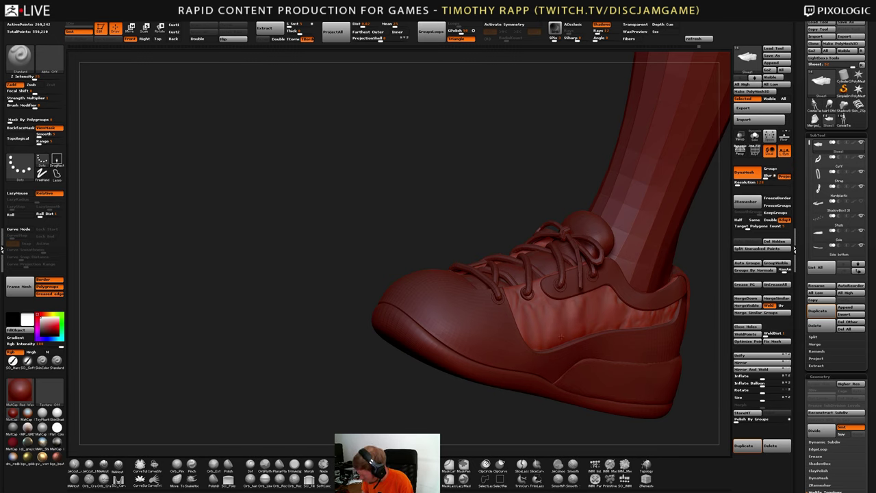
{"action": "left_click_drag", "start_coordinate": [542, 339], "coordinate": [553, 312]}
{"action": "right_click_drag", "start_coordinate": [553, 322], "coordinate": [537, 318]}
{"action": "left_click_drag", "start_coordinate": [613, 308], "coordinate": [597, 288]}
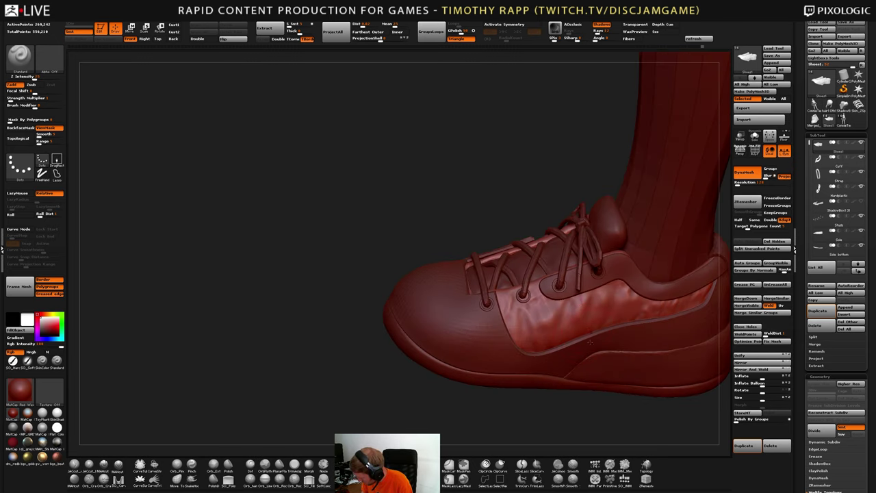
Soften the fabric wrinkles on the shoe body's side panel with the Smooth Stronger brush
{"action": "mouse_move", "coordinate": [564, 322]}
{"action": "right_mouse_down"}
{"action": "mouse_move", "coordinate": [595, 352]}
{"action": "mouse_move", "coordinate": [585, 331]}
{"action": "mouse_move", "coordinate": [596, 320]}
{"action": "right_mouse_up"}
{"action": "key", "text": "shift"}
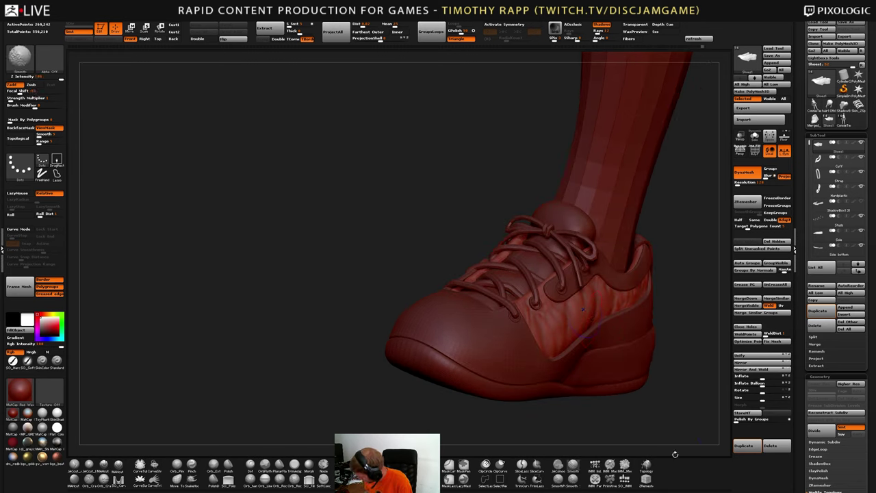
{"action": "left_click", "coordinate": [574, 483], "text": "shift"}
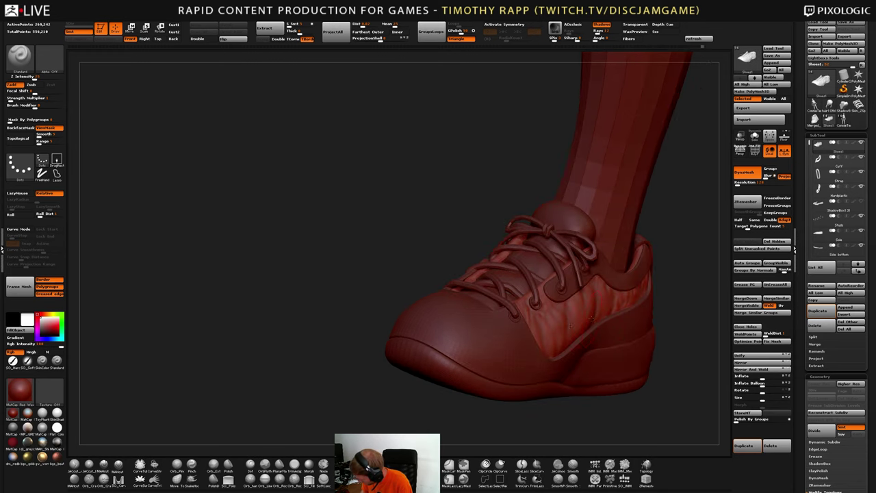
{"action": "right_click_drag", "start_coordinate": [591, 318], "coordinate": [582, 331]}
{"action": "key", "text": "shift"}
{"action": "key", "text": "shift"}
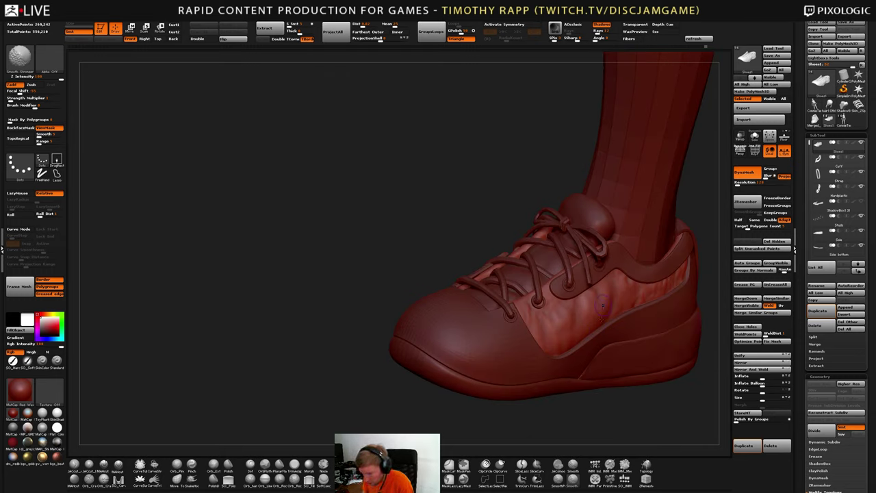
{"action": "mouse_move", "coordinate": [581, 329]}
{"action": "right_mouse_down"}
{"action": "mouse_move", "coordinate": [606, 329]}
{"action": "mouse_move", "coordinate": [581, 331]}
{"action": "mouse_move", "coordinate": [599, 316]}
{"action": "mouse_move", "coordinate": [582, 316]}
{"action": "mouse_move", "coordinate": [633, 309]}
{"action": "mouse_move", "coordinate": [613, 307]}
{"action": "mouse_move", "coordinate": [586, 328]}
{"action": "mouse_move", "coordinate": [602, 323]}
{"action": "mouse_move", "coordinate": [583, 312]}
{"action": "mouse_move", "coordinate": [557, 321]}
{"action": "mouse_move", "coordinate": [583, 331]}
{"action": "right_mouse_up"}
{"action": "key", "text": "shift"}
{"action": "key", "text": "shift"}
Apply the MatCap Gray material and inspect the fabric folds on the shoe's other side
{"action": "left_click", "coordinate": [14, 429]}
{"action": "key", "text": "shift"}
{"action": "key", "text": "shift"}
{"action": "mouse_move", "coordinate": [583, 332]}
{"action": "right_mouse_down", "text": "ctrl"}
{"action": "mouse_move", "coordinate": [577, 323]}
{"action": "mouse_move", "coordinate": [598, 328]}
{"action": "mouse_move", "coordinate": [602, 342]}
{"action": "mouse_move", "coordinate": [561, 354]}
{"action": "mouse_move", "coordinate": [560, 372]}
{"action": "right_mouse_up", "text": "ctrl"}
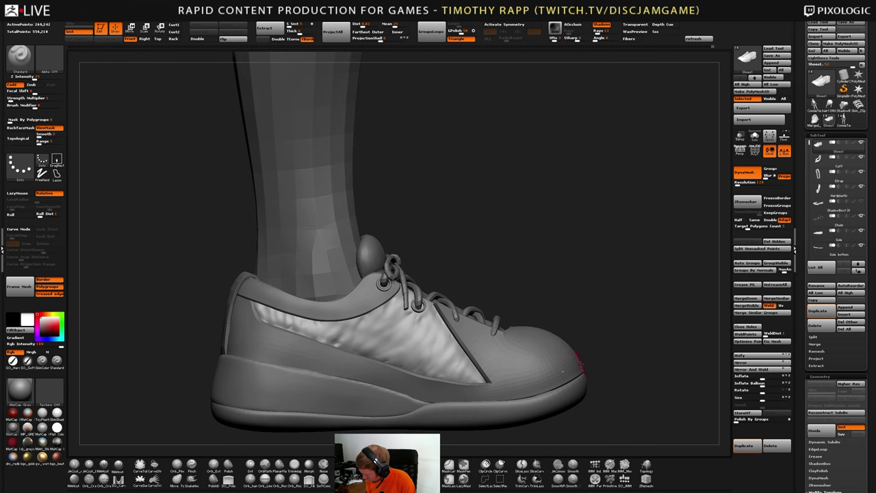
Select the Hardplastic subtool and adjust its lower edge along the sole near the toe with the Move brush
{"action": "left_click", "coordinate": [578, 366], "text": "alt"}
{"action": "key", "text": "b"}
{"action": "key", "text": "m"}
{"action": "key", "text": "v"}
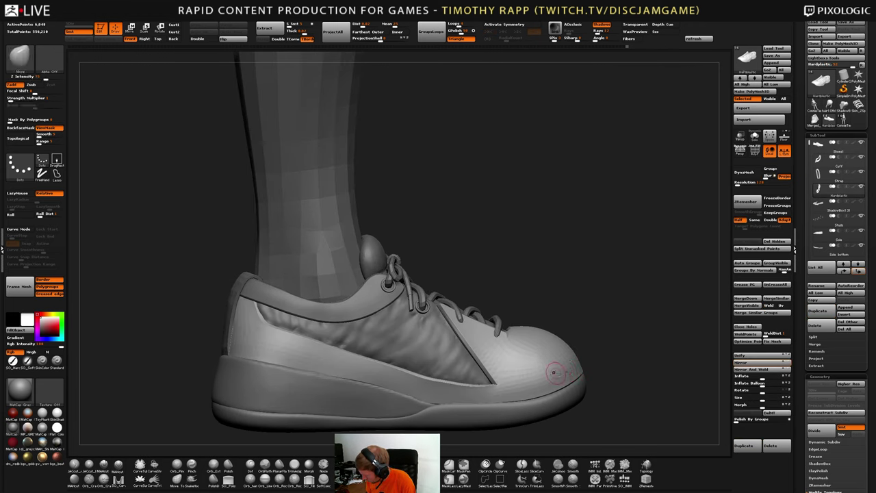
{"action": "mouse_move", "coordinate": [554, 376]}
{"action": "right_mouse_down"}
{"action": "mouse_move", "coordinate": [570, 376]}
{"action": "mouse_move", "coordinate": [535, 370]}
{"action": "right_mouse_up"}
{"action": "mouse_move", "coordinate": [590, 371]}
{"action": "right_mouse_down"}
{"action": "mouse_move", "coordinate": [610, 370]}
{"action": "mouse_move", "coordinate": [599, 372]}
{"action": "right_mouse_up"}
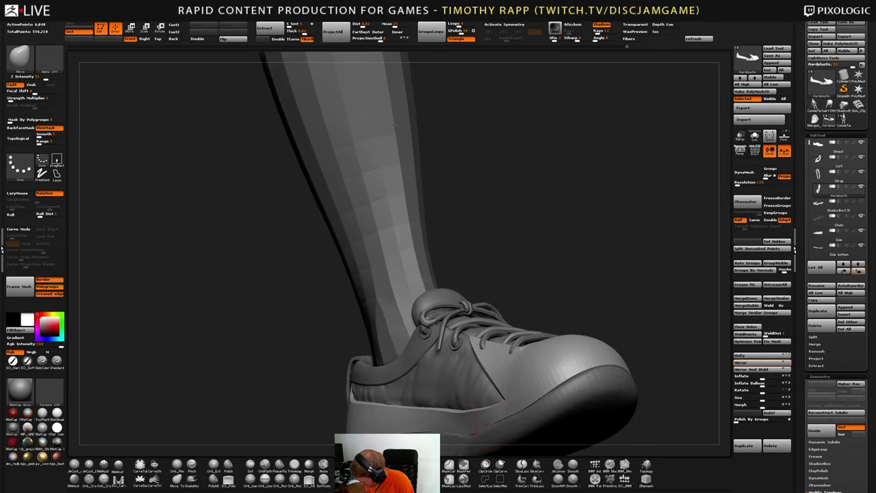
{"action": "mouse_move", "coordinate": [486, 423]}
{"action": "right_mouse_down"}
{"action": "mouse_move", "coordinate": [501, 423]}
{"action": "mouse_move", "coordinate": [485, 421]}
{"action": "mouse_move", "coordinate": [520, 394]}
{"action": "mouse_move", "coordinate": [479, 380]}
{"action": "right_mouse_up"}
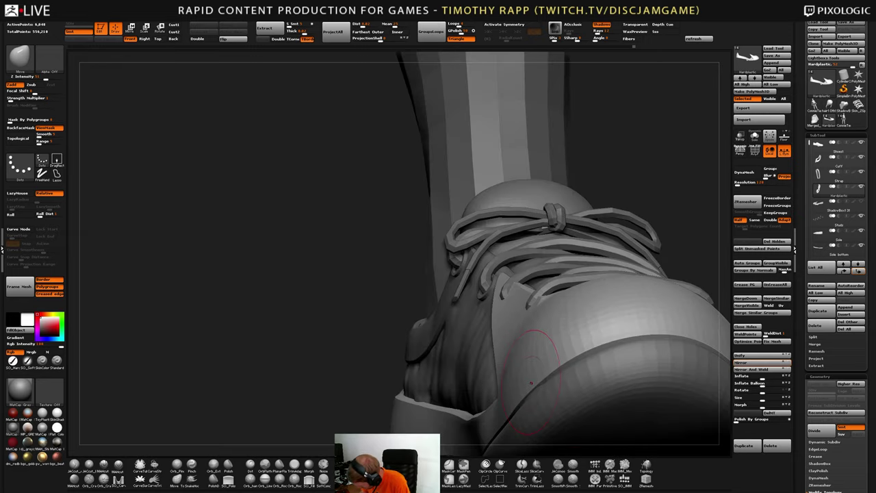
{"action": "mouse_move", "coordinate": [547, 359]}
{"action": "right_mouse_down"}
{"action": "mouse_move", "coordinate": [528, 403]}
{"action": "mouse_move", "coordinate": [530, 392]}
{"action": "mouse_move", "coordinate": [511, 391]}
{"action": "mouse_move", "coordinate": [544, 390]}
{"action": "right_mouse_up"}
{"action": "right_click_drag", "start_coordinate": [458, 392], "coordinate": [494, 394]}
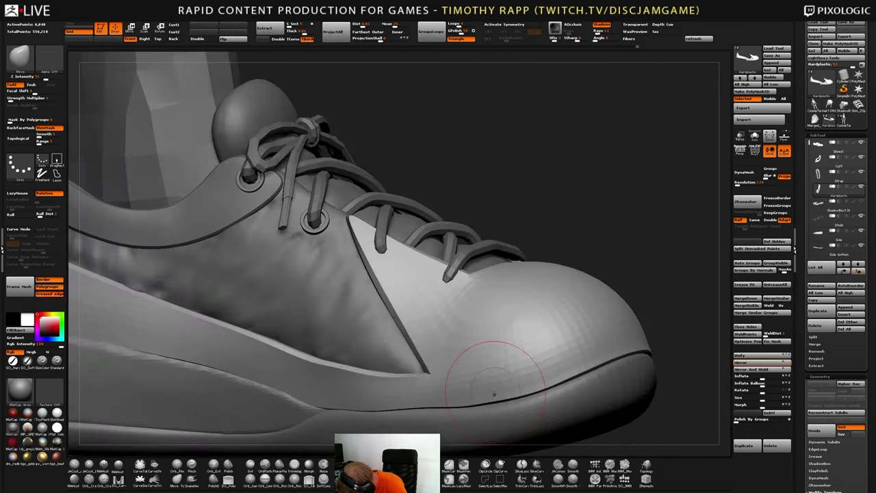
{"action": "left_click_drag", "start_coordinate": [494, 394], "coordinate": [449, 400]}
Refine the Hardplastic overlay's side strip below the fabric panel with the Move brush, and check the shoe's overall silhouette
{"action": "right_click_drag", "start_coordinate": [389, 376], "coordinate": [374, 385]}
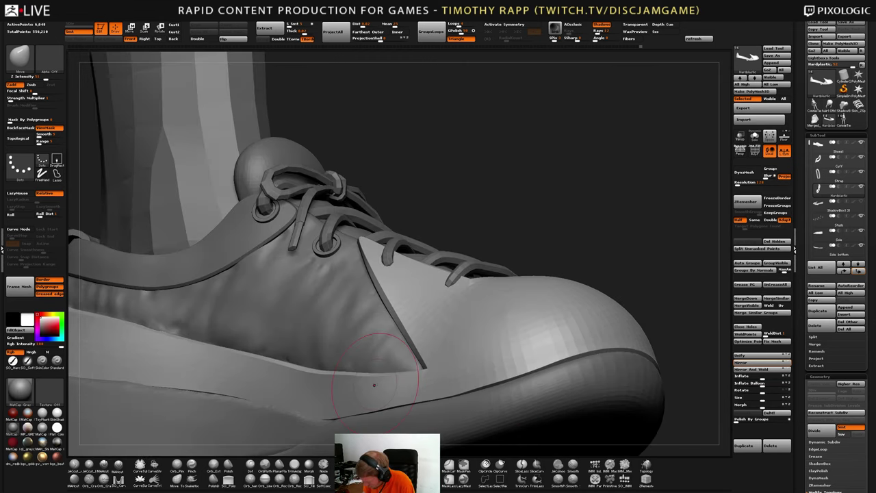
{"action": "left_click_drag", "start_coordinate": [374, 384], "coordinate": [369, 378]}
{"action": "right_click_drag", "start_coordinate": [368, 377], "coordinate": [375, 381]}
{"action": "left_click_drag", "start_coordinate": [300, 384], "coordinate": [296, 378]}
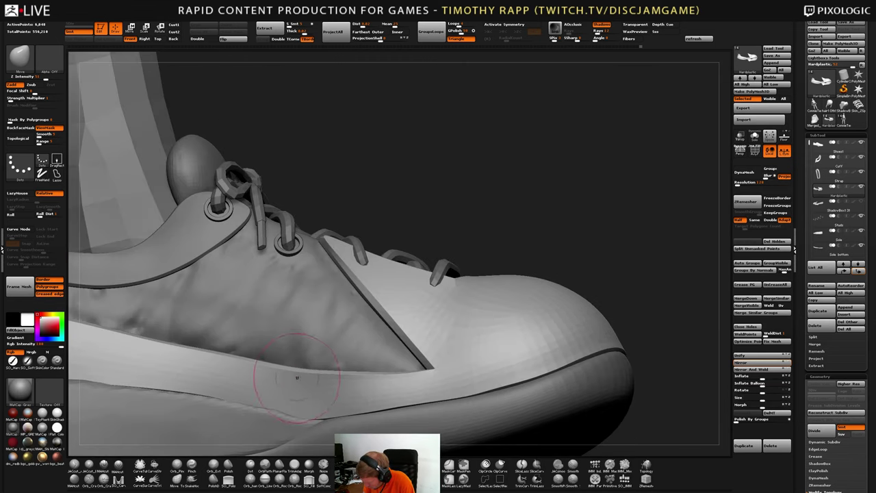
{"action": "mouse_move", "coordinate": [296, 378]}
{"action": "right_mouse_down"}
{"action": "mouse_move", "coordinate": [317, 385]}
{"action": "mouse_move", "coordinate": [327, 410]}
{"action": "mouse_move", "coordinate": [276, 388]}
{"action": "right_mouse_up"}
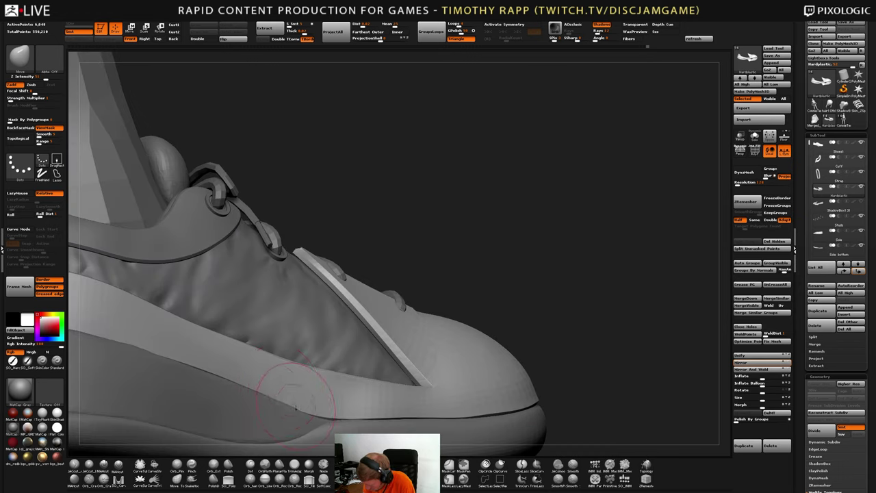
{"action": "mouse_move", "coordinate": [366, 390]}
{"action": "right_mouse_down", "text": "ctrl"}
{"action": "mouse_move", "coordinate": [364, 369]}
{"action": "mouse_move", "coordinate": [394, 383]}
{"action": "right_mouse_up", "text": "ctrl"}
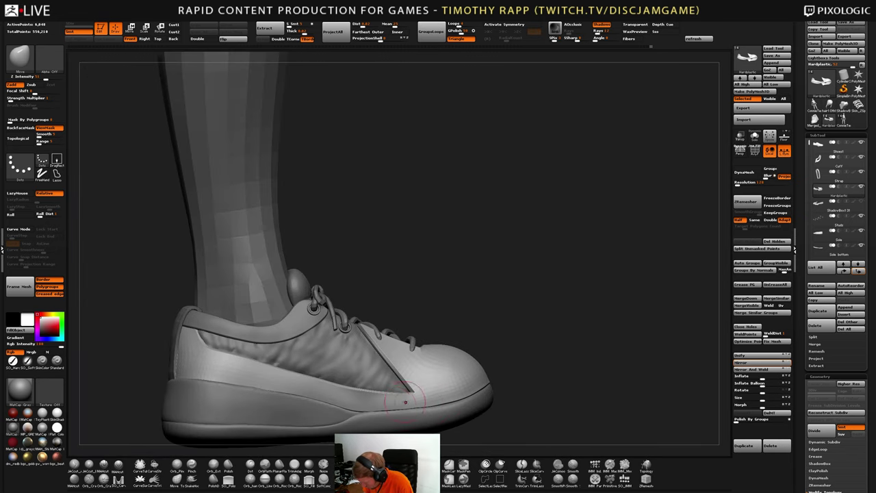
{"action": "right_click_drag", "start_coordinate": [452, 386], "coordinate": [472, 375]}
{"action": "right_click_drag", "start_coordinate": [472, 375], "coordinate": [461, 377]}
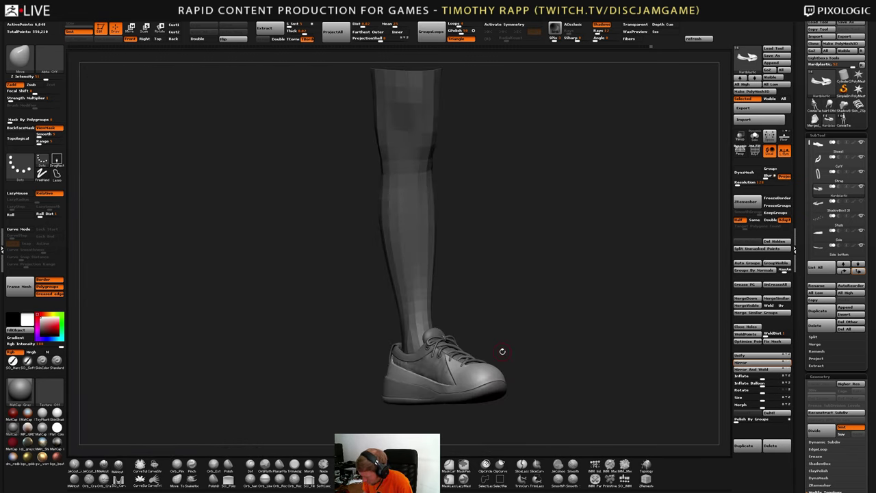
{"action": "right_click_drag", "start_coordinate": [502, 351], "coordinate": [527, 370]}
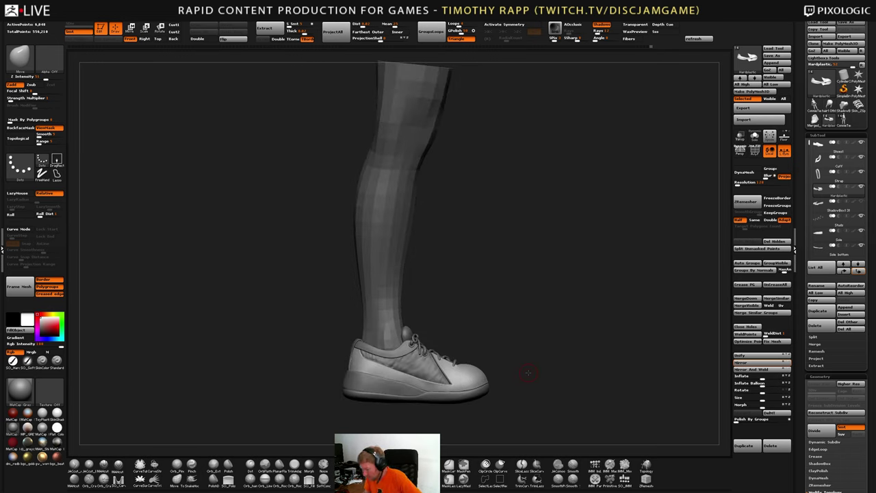
Turn on dynamic subdivision for the Hardplastic overlay and adjust its toe area beside the laces with a smaller Move brush
{"action": "right_click_drag", "start_coordinate": [473, 372], "coordinate": [390, 329]}
{"action": "right_click_drag", "start_coordinate": [636, 350], "coordinate": [520, 410]}
{"action": "key", "text": "d"}
{"action": "right_click_drag", "start_coordinate": [509, 380], "coordinate": [496, 350]}
{"action": "key", "text": "bracketleft"}
{"action": "left_click_drag", "start_coordinate": [495, 401], "coordinate": [492, 400]}
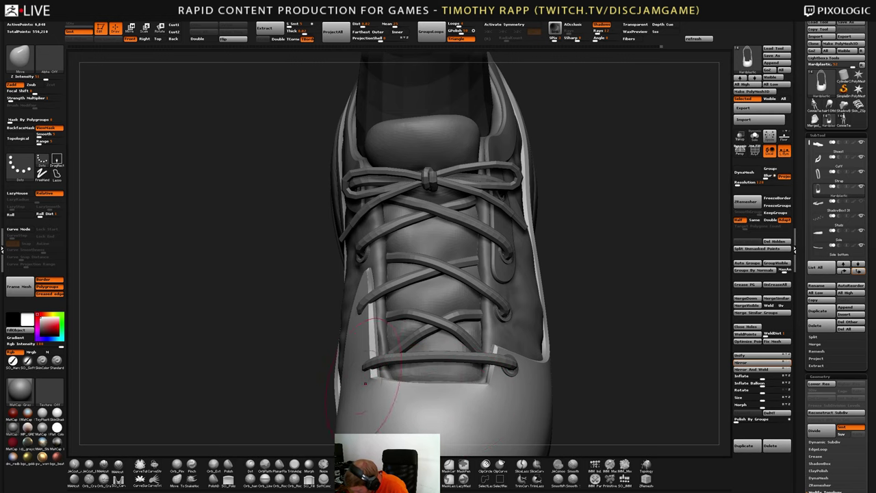
{"action": "mouse_move", "coordinate": [364, 383]}
{"action": "right_mouse_down"}
{"action": "mouse_move", "coordinate": [431, 392]}
{"action": "mouse_move", "coordinate": [398, 401]}
{"action": "mouse_move", "coordinate": [467, 396]}
{"action": "right_mouse_up"}
{"action": "right_click_drag", "start_coordinate": [400, 400], "coordinate": [423, 410]}
{"action": "right_click_drag", "start_coordinate": [509, 378], "coordinate": [508, 318], "text": "ctrl"}
{"action": "mouse_move", "coordinate": [508, 318]}
{"action": "right_mouse_down"}
{"action": "mouse_move", "coordinate": [539, 329]}
{"action": "mouse_move", "coordinate": [563, 377]}
{"action": "mouse_move", "coordinate": [525, 423]}
{"action": "mouse_move", "coordinate": [528, 448]}
{"action": "mouse_move", "coordinate": [528, 387]}
{"action": "mouse_move", "coordinate": [522, 422]}
{"action": "mouse_move", "coordinate": [470, 387]}
{"action": "mouse_move", "coordinate": [487, 445]}
{"action": "right_mouse_up"}
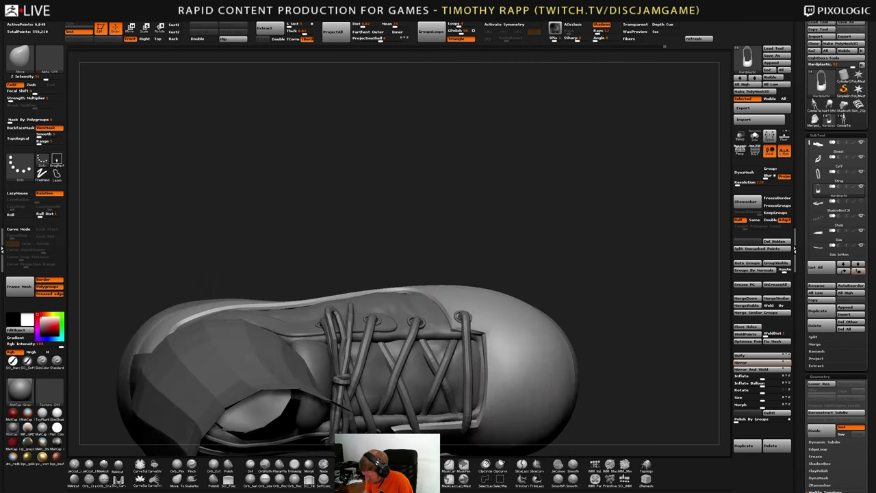
Show the Hardplastic overlay's polyframe, save the file, and inspect the mesh from the side
{"action": "mouse_move", "coordinate": [522, 383]}
{"action": "right_mouse_down"}
{"action": "mouse_move", "coordinate": [524, 439]}
{"action": "mouse_move", "coordinate": [534, 388]}
{"action": "mouse_move", "coordinate": [523, 388]}
{"action": "mouse_move", "coordinate": [545, 322]}
{"action": "mouse_move", "coordinate": [524, 320]}
{"action": "mouse_move", "coordinate": [609, 354]}
{"action": "mouse_move", "coordinate": [602, 333]}
{"action": "right_mouse_up"}
{"action": "right_click_drag", "start_coordinate": [616, 364], "coordinate": [631, 355]}
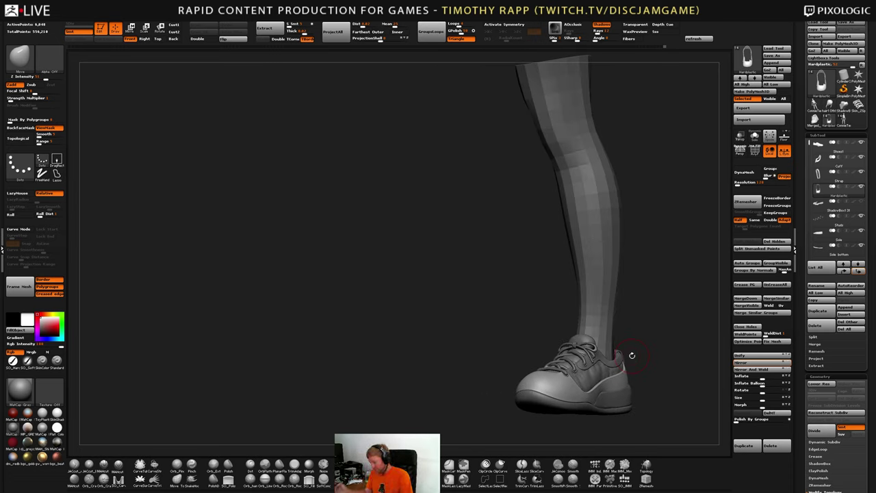
{"action": "mouse_move", "coordinate": [615, 395]}
{"action": "right_mouse_down"}
{"action": "mouse_move", "coordinate": [625, 399]}
{"action": "mouse_move", "coordinate": [602, 412]}
{"action": "mouse_move", "coordinate": [585, 403]}
{"action": "mouse_move", "coordinate": [609, 380]}
{"action": "right_mouse_up"}
{"action": "key", "text": "shift+f"}
{"action": "key", "text": "ctrl+s"}
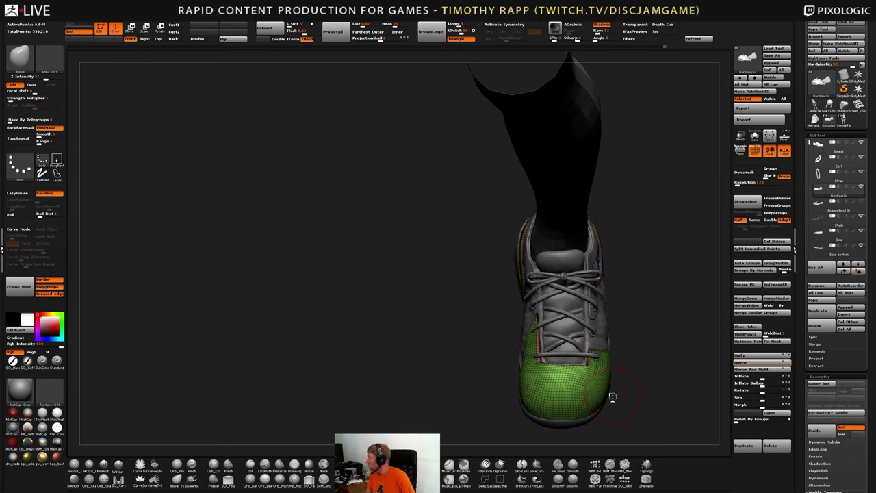
{"action": "right_click_drag", "start_coordinate": [582, 385], "coordinate": [608, 378]}
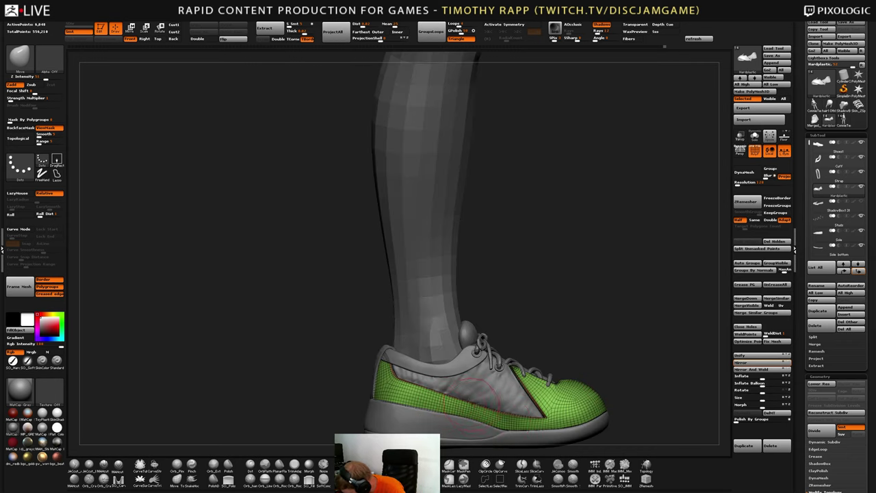
{"action": "right_click_drag", "start_coordinate": [511, 419], "coordinate": [509, 438], "text": "ctrl"}
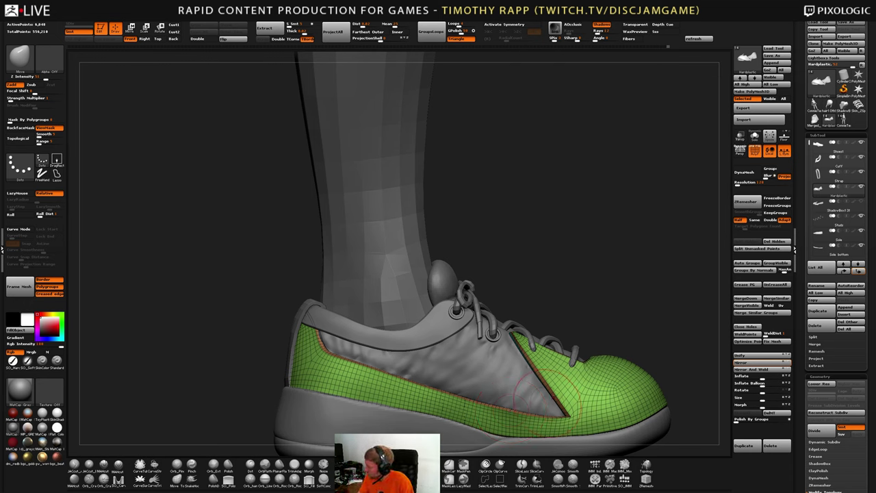
Show the ShadowBox01 subtool, apply the red wax material, and turn transparency on and the polyframe off
{"action": "left_click", "coordinate": [862, 202]}
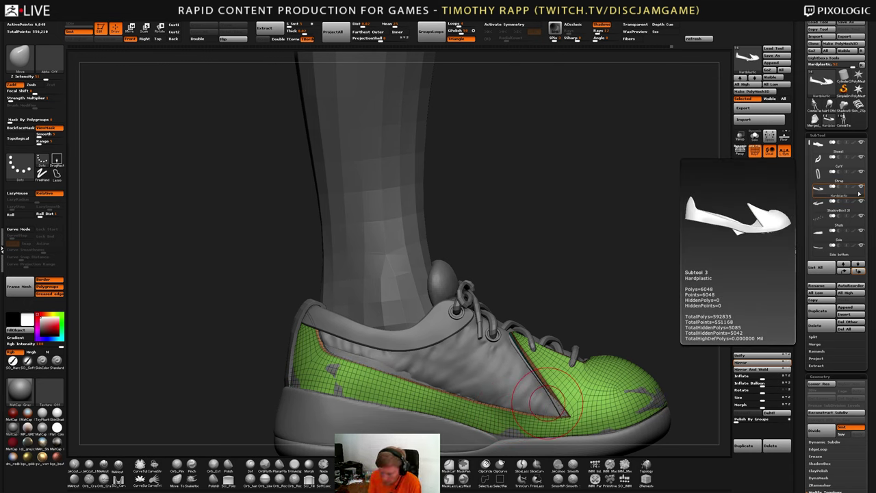
{"action": "left_click", "coordinate": [13, 413]}
{"action": "left_click_drag", "start_coordinate": [637, 325], "coordinate": [664, 274]}
{"action": "left_click", "coordinate": [739, 136]}
{"action": "left_click_drag", "start_coordinate": [584, 310], "coordinate": [585, 271], "text": "shift"}
{"action": "key", "text": "shift+f"}
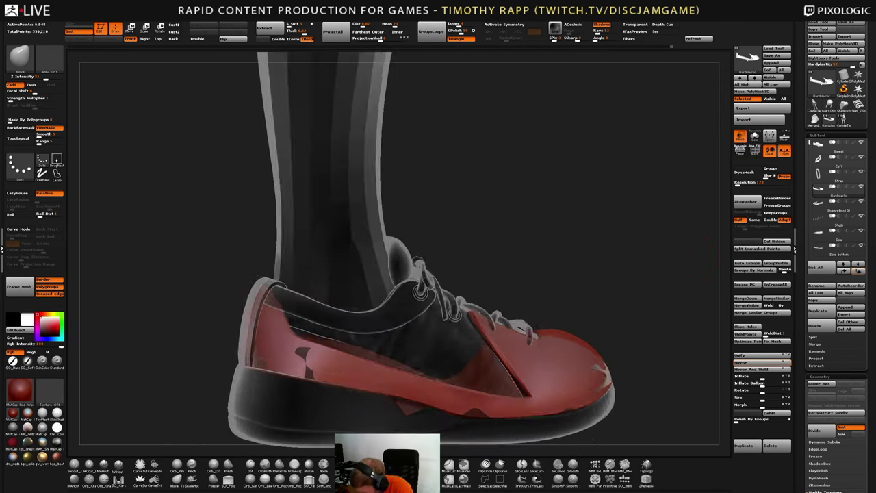
Isolate the Hardplastic overlay's side strip by hiding the toe and heel polygons with SelectRect
{"action": "left_click_drag", "start_coordinate": [267, 363], "coordinate": [328, 390]}
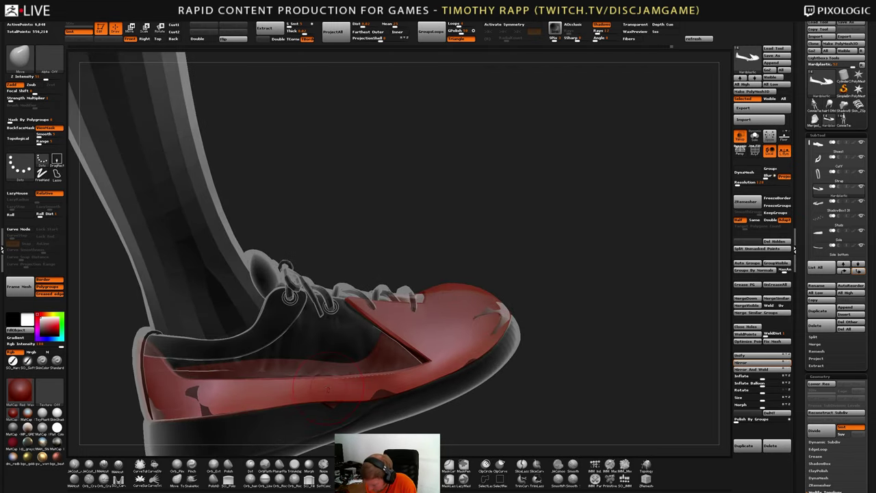
{"action": "right_click_drag", "start_coordinate": [329, 390], "coordinate": [353, 399]}
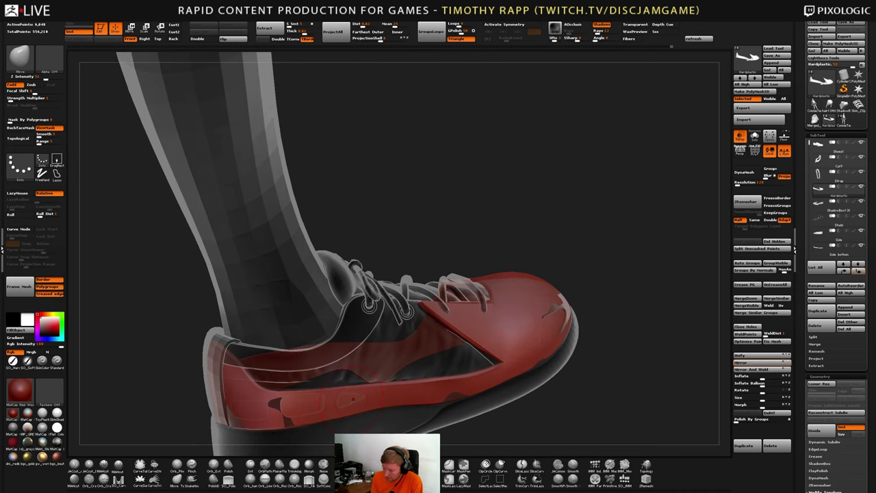
{"action": "left_click_drag", "start_coordinate": [352, 398], "coordinate": [371, 393]}
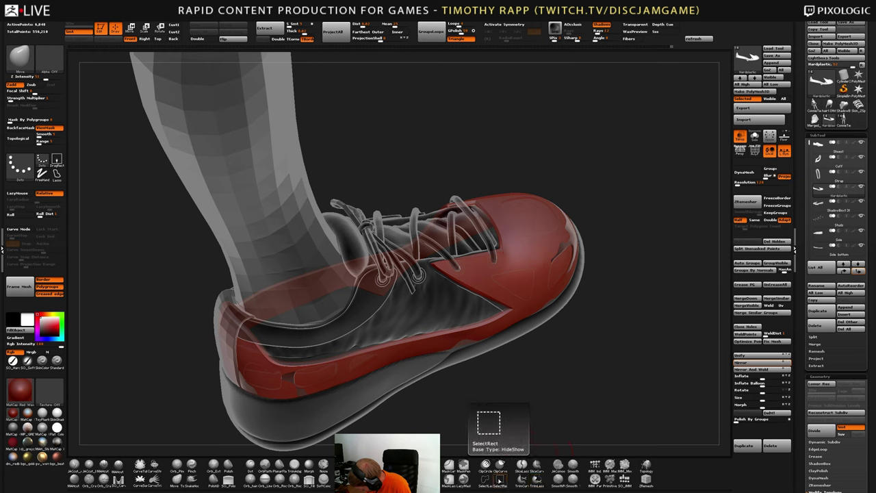
{"action": "mouse_move", "coordinate": [526, 366]}
{"action": "left_mouse_down", "text": "ctrl+shift"}
{"action": "mouse_move", "coordinate": [452, 319]}
{"action": "mouse_move", "coordinate": [363, 385]}
{"action": "left_mouse_up", "text": "ctrl+shift"}
{"action": "key", "text": "ctrl+z"}
{"action": "mouse_move", "coordinate": [526, 353]}
{"action": "left_mouse_down", "text": "ctrl+shift"}
{"action": "mouse_move", "coordinate": [510, 312]}
{"action": "mouse_move", "coordinate": [312, 318]}
{"action": "mouse_move", "coordinate": [191, 445]}
{"action": "mouse_move", "coordinate": [474, 397]}
{"action": "left_mouse_up", "text": "ctrl+shift"}
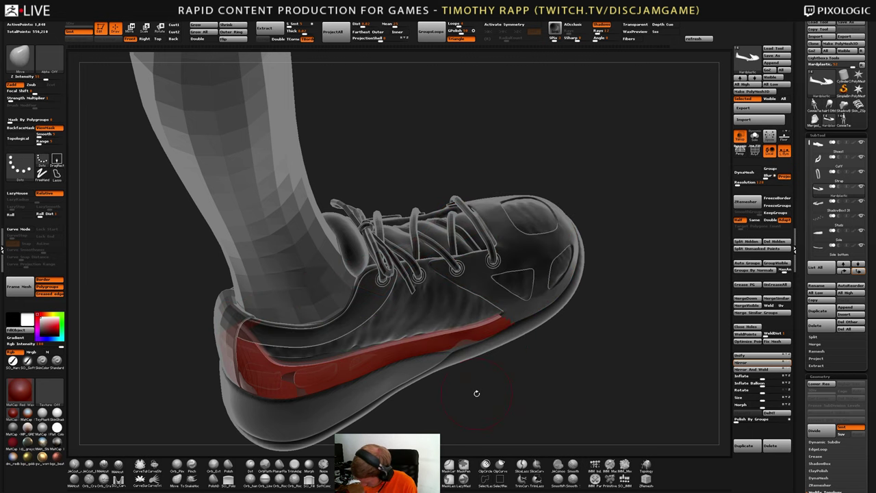
{"action": "right_click_drag", "start_coordinate": [403, 377], "coordinate": [388, 381]}
{"action": "mouse_move", "coordinate": [159, 369]}
{"action": "left_mouse_down", "text": "ctrl+alt+shift"}
{"action": "mouse_move", "coordinate": [148, 291]}
{"action": "mouse_move", "coordinate": [136, 296]}
{"action": "left_mouse_up", "text": "ctrl+alt+shift"}
{"action": "right_click_drag", "start_coordinate": [383, 387], "coordinate": [356, 345]}
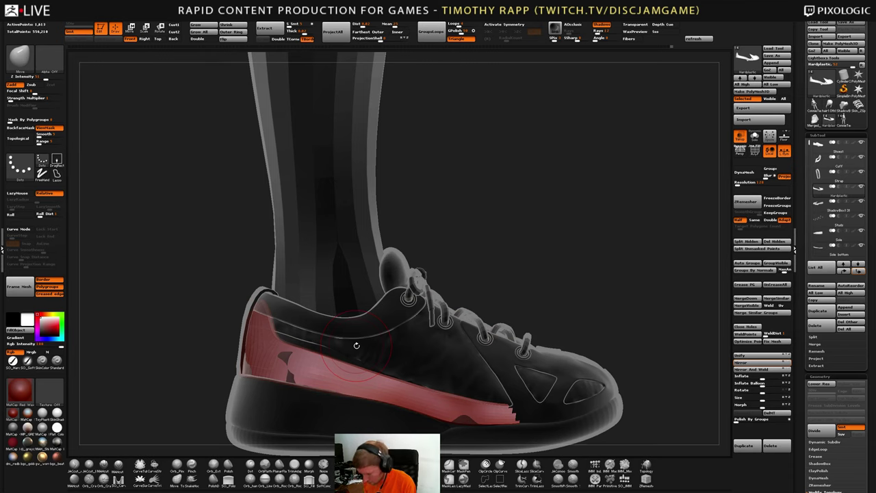
Try a lengthwise SliceCurve cut along the isolated side strip of the Hardplastic overlay and check it with the polyframe
{"action": "key", "text": "shift+d"}
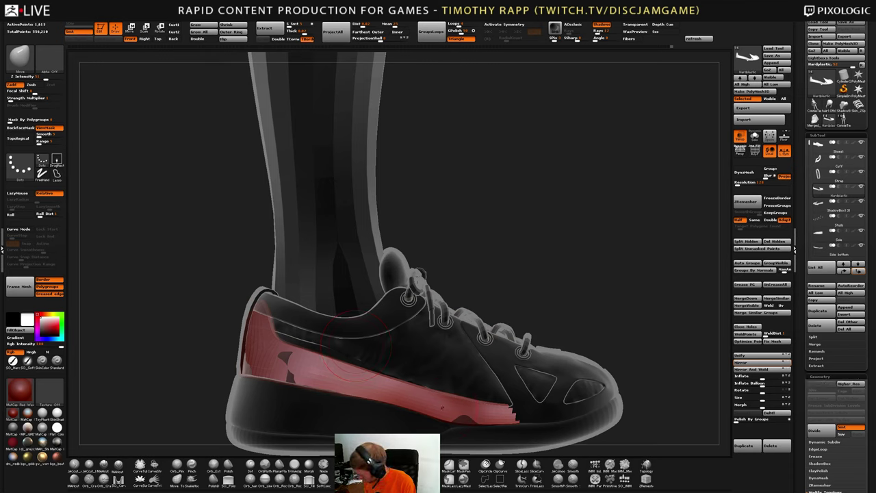
{"action": "key", "text": "shift+d"}
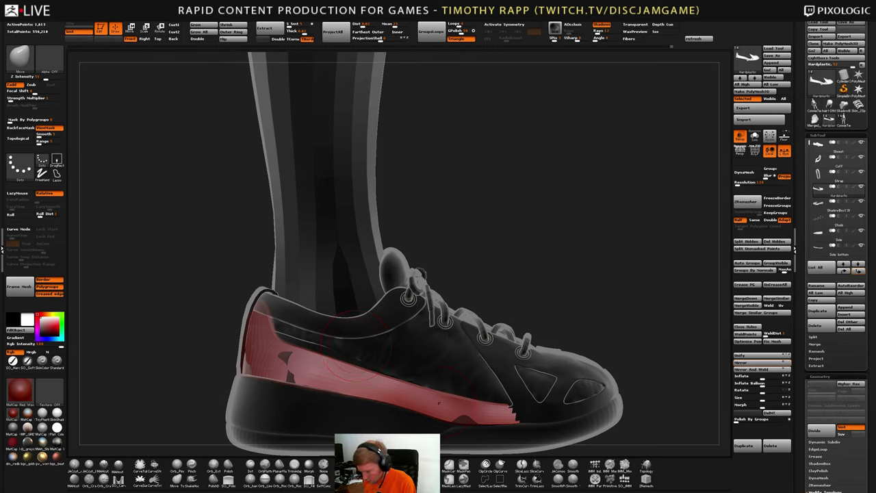
{"action": "right_click_drag", "start_coordinate": [440, 402], "coordinate": [467, 387]}
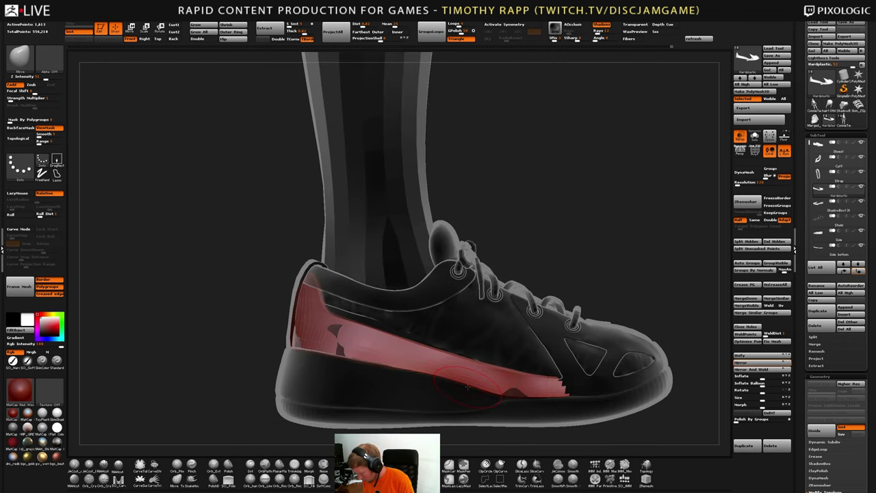
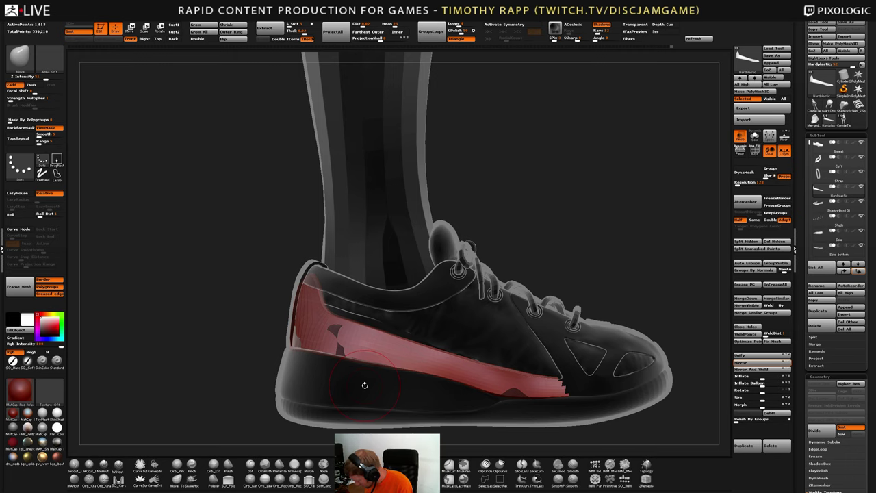
{"action": "right_click_drag", "start_coordinate": [402, 379], "coordinate": [443, 376], "text": "alt"}
{"action": "right_click_drag", "start_coordinate": [501, 351], "coordinate": [483, 359]}
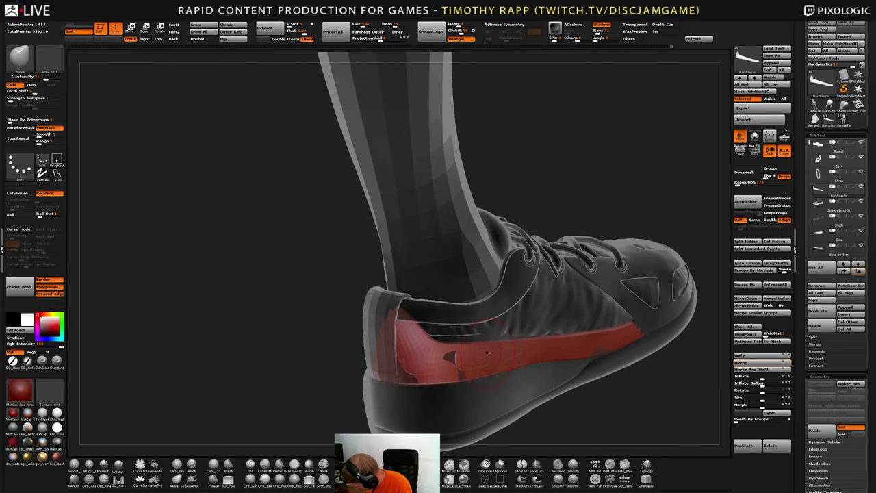
{"action": "left_click", "coordinate": [539, 465]}
{"action": "mouse_move", "coordinate": [287, 350]}
{"action": "left_mouse_down", "text": "ctrl+shift"}
{"action": "mouse_move", "coordinate": [494, 356]}
{"action": "mouse_move", "coordinate": [489, 348]}
{"action": "mouse_move", "coordinate": [631, 333]}
{"action": "left_mouse_up", "text": "ctrl+shift"}
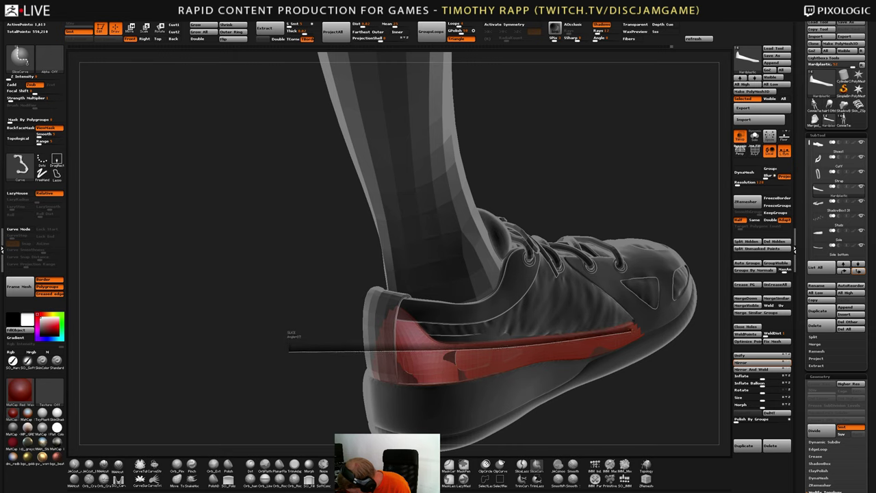
{"action": "left_click_drag", "start_coordinate": [634, 329], "coordinate": [636, 328], "text": "ctrl+shift"}
{"action": "key", "text": "shift+f"}
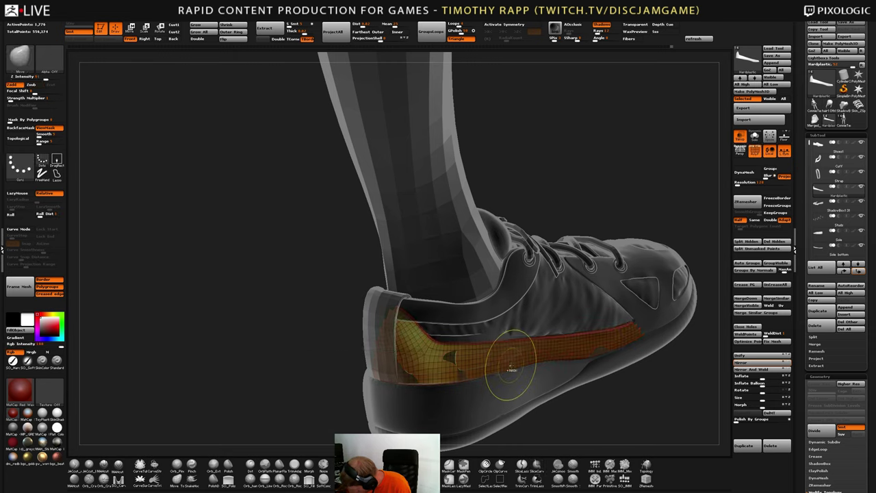
{"action": "key", "text": "d"}
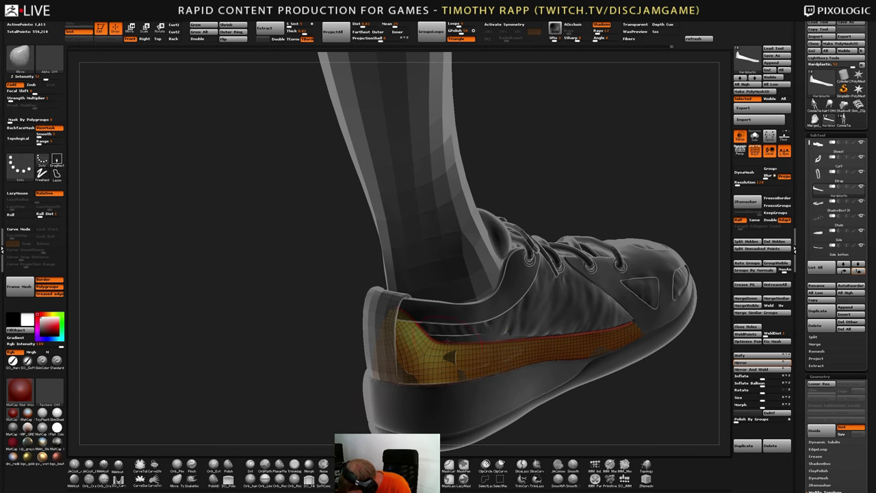
Slice the side strip vertically with SliceCurve in front of the heel and again near the heel's back edge
{"action": "left_click_drag", "start_coordinate": [444, 297], "coordinate": [442, 418], "text": "ctrl+shift"}
{"action": "right_click_drag", "start_coordinate": [433, 403], "coordinate": [467, 388]}
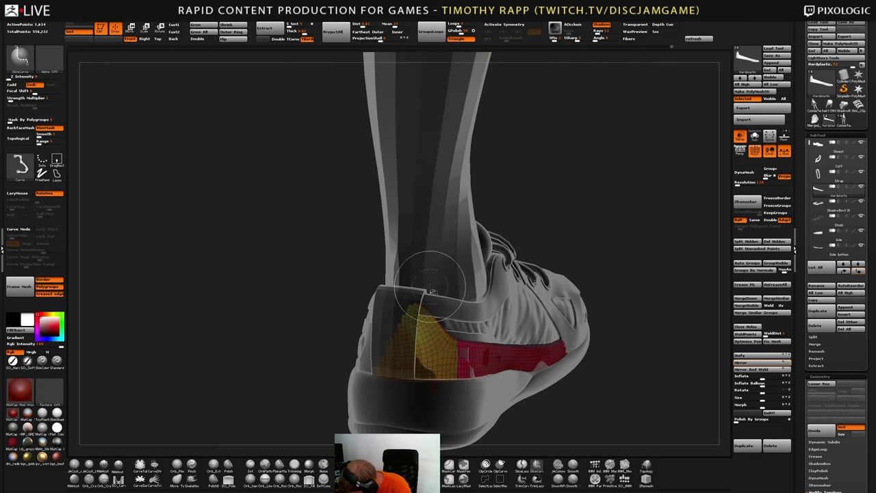
{"action": "mouse_move", "coordinate": [431, 259]}
{"action": "left_mouse_down", "text": "ctrl+shift"}
{"action": "mouse_move", "coordinate": [438, 398]}
{"action": "mouse_move", "coordinate": [428, 412]}
{"action": "left_mouse_up", "text": "ctrl+shift"}
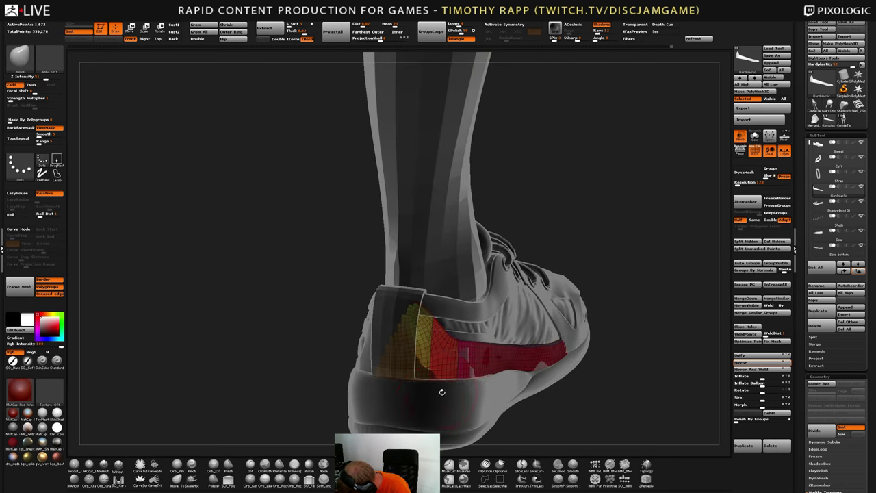
{"action": "mouse_move", "coordinate": [443, 392]}
{"action": "right_mouse_down"}
{"action": "mouse_move", "coordinate": [423, 382]}
{"action": "mouse_move", "coordinate": [435, 384]}
{"action": "right_mouse_up"}
{"action": "key", "text": "ctrl+z"}
{"action": "left_click_drag", "start_coordinate": [432, 252], "coordinate": [430, 428], "text": "ctrl+shift"}
{"action": "right_click_drag", "start_coordinate": [446, 392], "coordinate": [435, 381]}
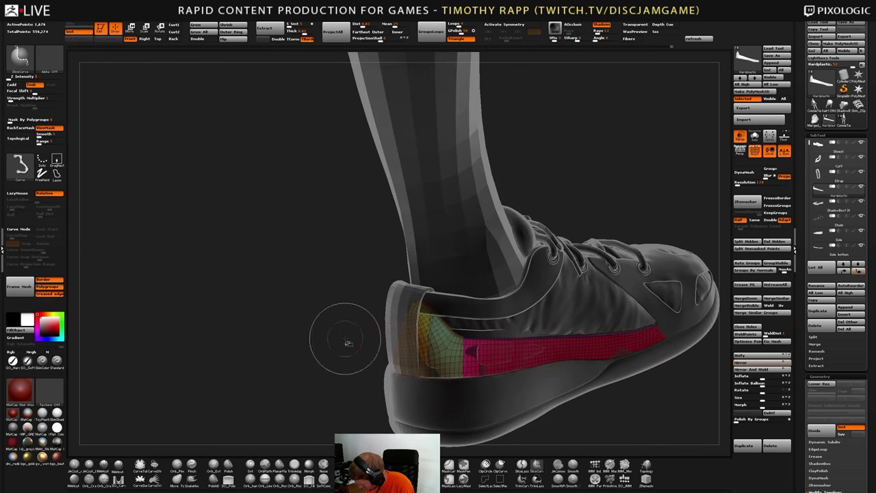
Slice the heel end of the strip horizontally with SliceCurve, once through its middle and once near its lower edge
{"action": "left_click_drag", "start_coordinate": [341, 335], "coordinate": [493, 348], "text": "ctrl+shift"}
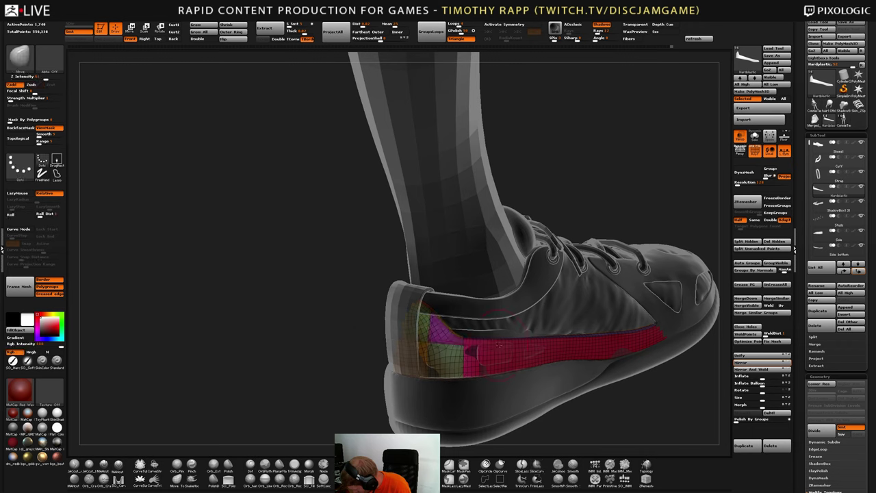
{"action": "key", "text": "ctrl+z"}
{"action": "left_click_drag", "start_coordinate": [330, 349], "coordinate": [490, 346], "text": "ctrl+shift"}
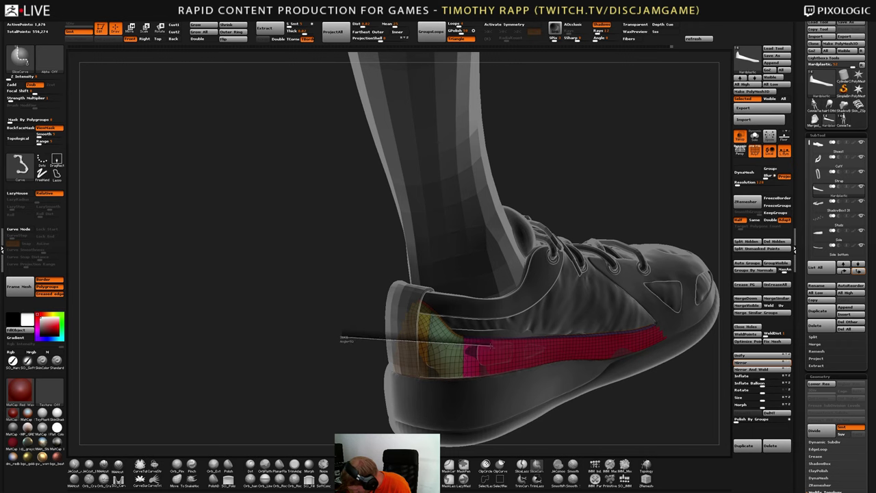
{"action": "mouse_move", "coordinate": [324, 368]}
{"action": "left_mouse_down", "text": "ctrl+shift"}
{"action": "mouse_move", "coordinate": [505, 375]}
{"action": "mouse_move", "coordinate": [508, 367]}
{"action": "left_mouse_up", "text": "ctrl+shift"}
{"action": "mouse_move", "coordinate": [508, 368]}
{"action": "right_mouse_down"}
{"action": "mouse_move", "coordinate": [488, 379]}
{"action": "mouse_move", "coordinate": [494, 405]}
{"action": "mouse_move", "coordinate": [515, 397]}
{"action": "mouse_move", "coordinate": [523, 357]}
{"action": "mouse_move", "coordinate": [566, 351]}
{"action": "mouse_move", "coordinate": [576, 325]}
{"action": "mouse_move", "coordinate": [594, 323]}
{"action": "mouse_move", "coordinate": [531, 331]}
{"action": "right_mouse_up"}
{"action": "mouse_move", "coordinate": [622, 350]}
{"action": "right_mouse_down", "text": "ctrl"}
{"action": "mouse_move", "coordinate": [617, 329]}
{"action": "mouse_move", "coordinate": [600, 368]}
{"action": "mouse_move", "coordinate": [615, 364]}
{"action": "right_mouse_up", "text": "ctrl"}
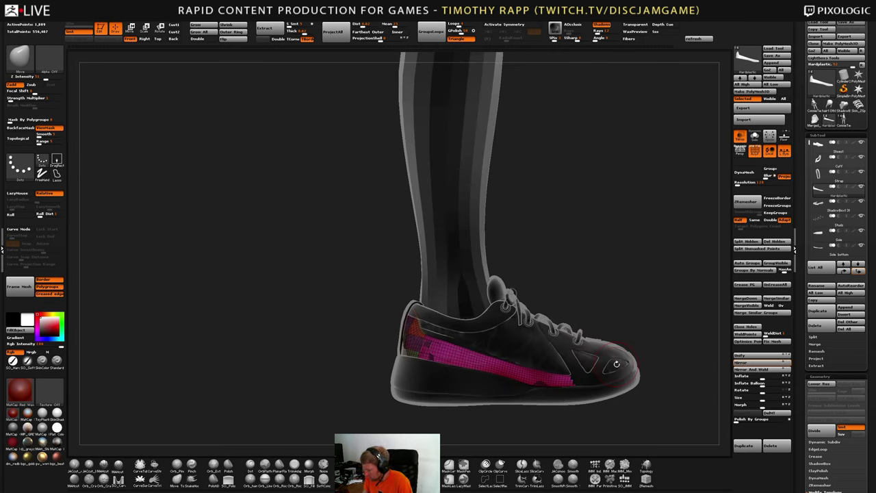
{"action": "right_click_drag", "start_coordinate": [610, 367], "coordinate": [615, 364]}
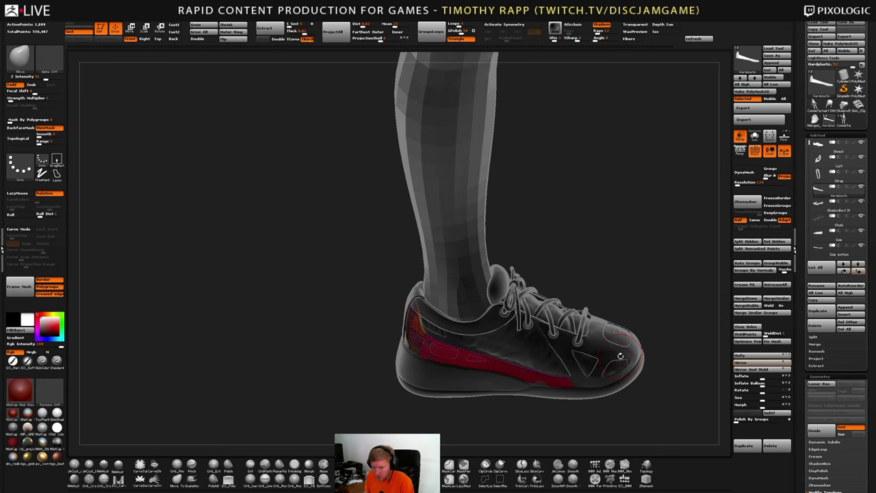
{"action": "right_click_drag", "start_coordinate": [600, 398], "coordinate": [616, 383]}
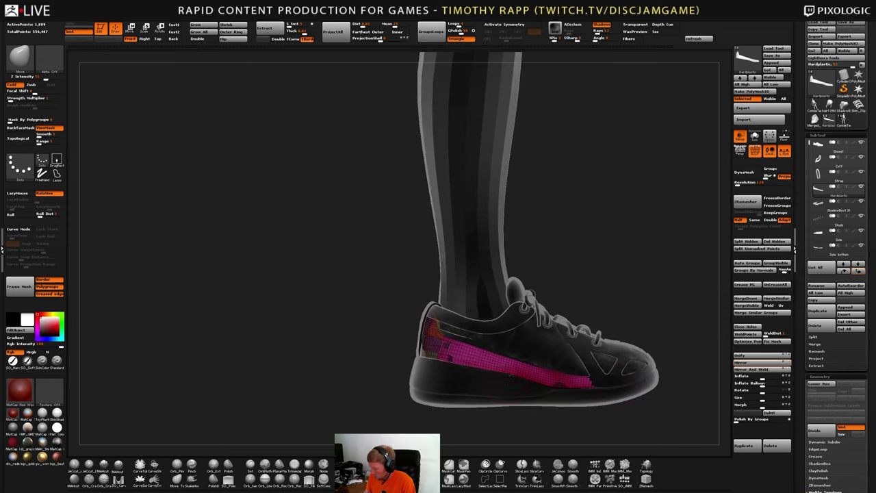
Switch to the ZModeler brush and solo the Hardplastic overlay around the sliced heel polygroups
{"action": "right_click_drag", "start_coordinate": [510, 375], "coordinate": [563, 370]}
{"action": "right_click_drag", "start_coordinate": [562, 370], "coordinate": [568, 410], "text": "ctrl"}
{"action": "key", "text": "b"}
{"action": "key", "text": "z"}
{"action": "key", "text": "m"}
{"action": "mouse_move", "coordinate": [393, 306]}
{"action": "right_mouse_down", "text": "ctrl"}
{"action": "mouse_move", "coordinate": [385, 319]}
{"action": "mouse_move", "coordinate": [415, 334]}
{"action": "mouse_move", "coordinate": [377, 368]}
{"action": "mouse_move", "coordinate": [417, 338]}
{"action": "mouse_move", "coordinate": [395, 329]}
{"action": "right_mouse_up", "text": "ctrl"}
{"action": "key", "text": "alt+s"}
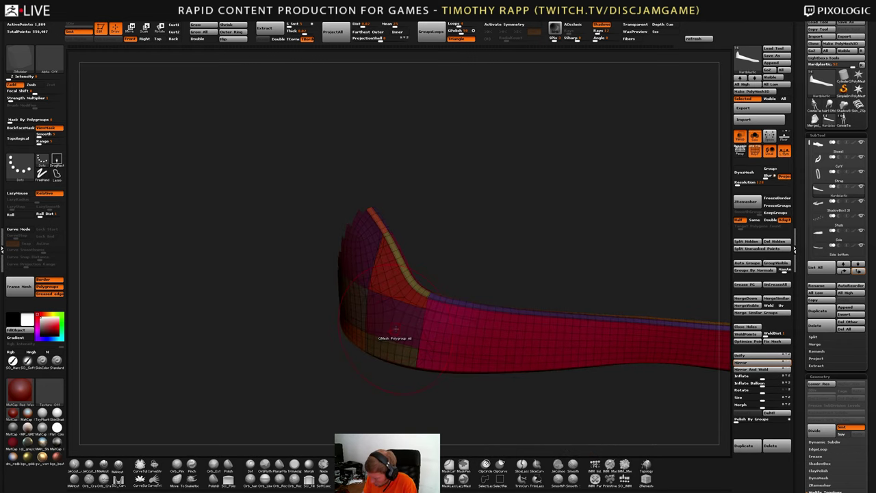
{"action": "key", "text": "ctrl+z"}
{"action": "right_click_drag", "start_coordinate": [476, 296], "coordinate": [376, 371]}
{"action": "left_click_drag", "start_coordinate": [456, 307], "coordinate": [425, 312]}
{"action": "key", "text": "ctrl+z"}
{"action": "right_click_drag", "start_coordinate": [450, 307], "coordinate": [494, 282]}
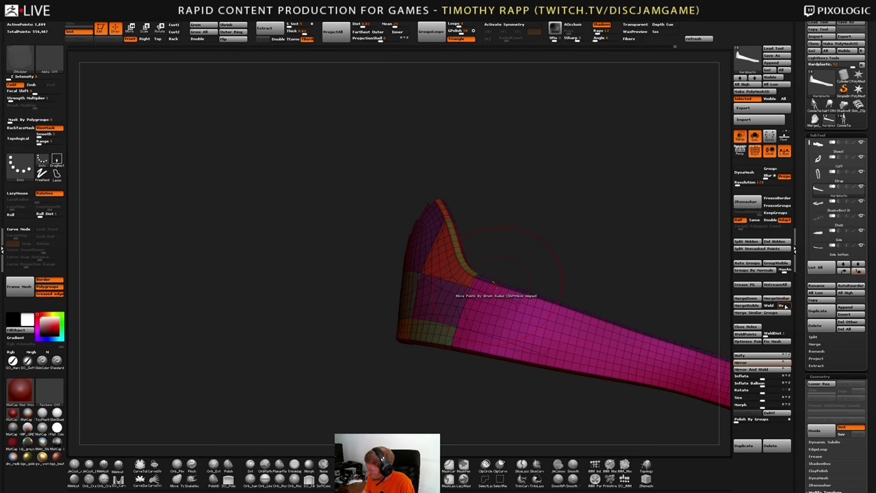
Try remeshing the fully unhidden overlay with ZRemesher, using KeepGroups and Same
{"action": "left_click", "coordinate": [465, 397], "text": "ctrl+shift"}
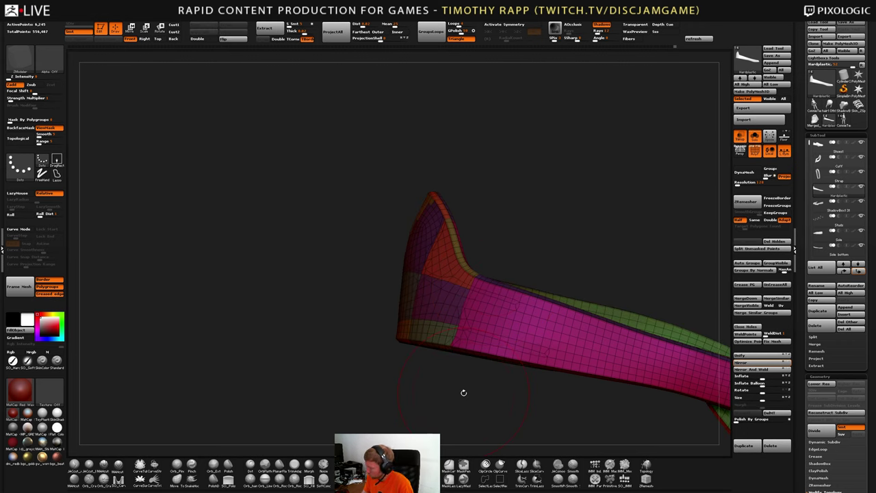
{"action": "key", "text": "shift+d"}
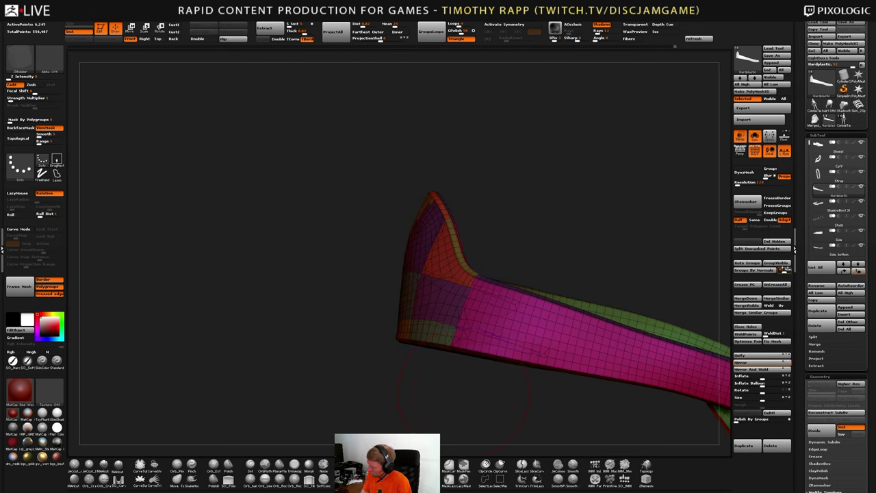
{"action": "left_click", "coordinate": [778, 213]}
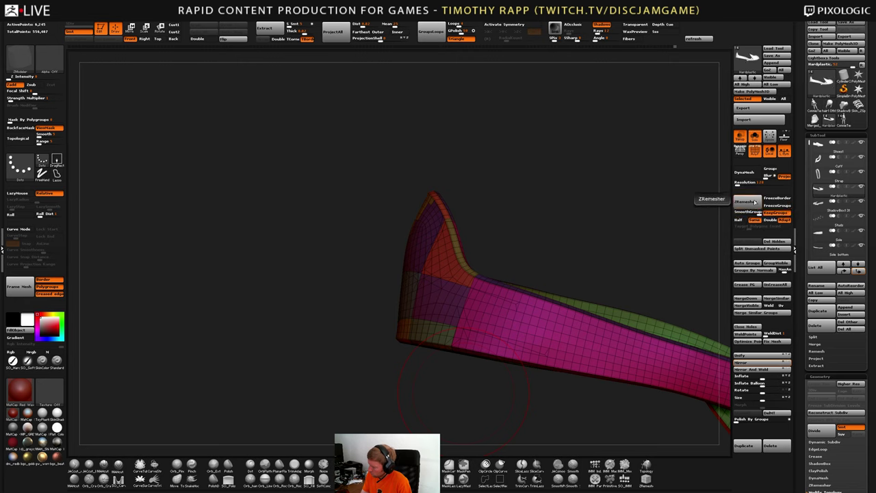
{"action": "left_click", "coordinate": [754, 203]}
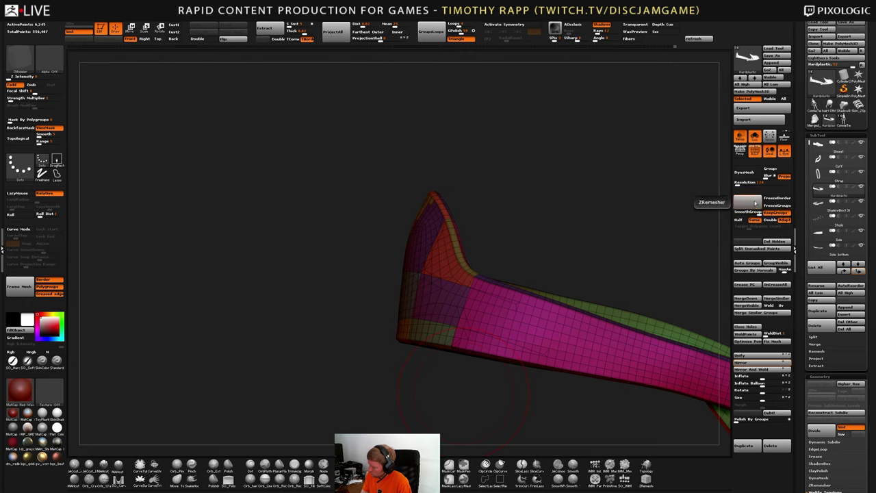
{"action": "left_click_drag", "start_coordinate": [711, 415], "coordinate": [528, 405], "text": "alt"}
{"action": "right_click_drag", "start_coordinate": [516, 379], "coordinate": [588, 383]}
{"action": "mouse_move", "coordinate": [661, 375]}
{"action": "right_mouse_down", "text": "alt"}
{"action": "mouse_move", "coordinate": [594, 376]}
{"action": "mouse_move", "coordinate": [609, 387]}
{"action": "right_mouse_up", "text": "alt"}
{"action": "key", "text": "shift+f"}
{"action": "key", "text": "shift+f"}
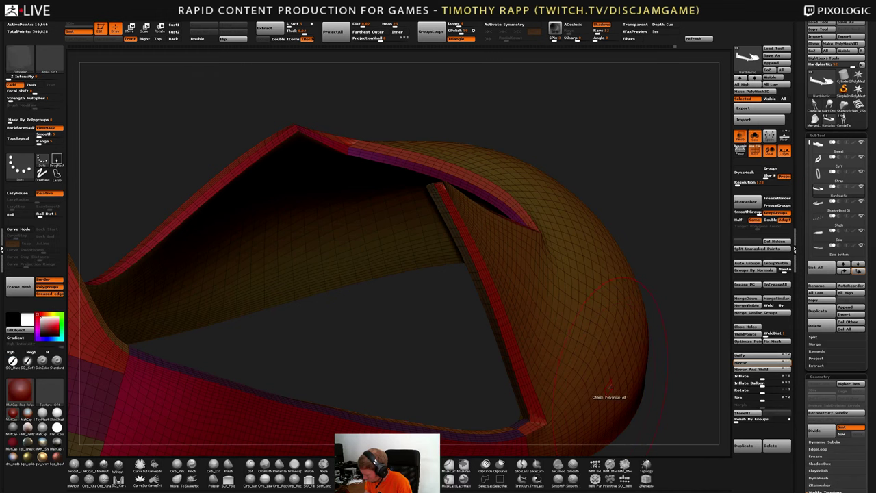
{"action": "key", "text": "ctrl+z"}
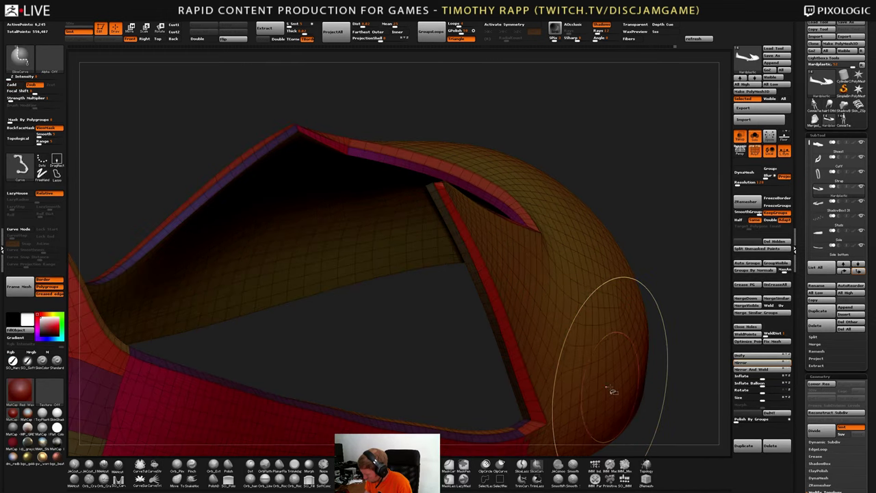
{"action": "key", "text": "ctrl+z"}
Hide the sliced polygroup patch between the overlay's heel and its side strip
{"action": "right_click_drag", "start_coordinate": [604, 409], "coordinate": [495, 393]}
{"action": "left_click_drag", "start_coordinate": [494, 394], "coordinate": [603, 357]}
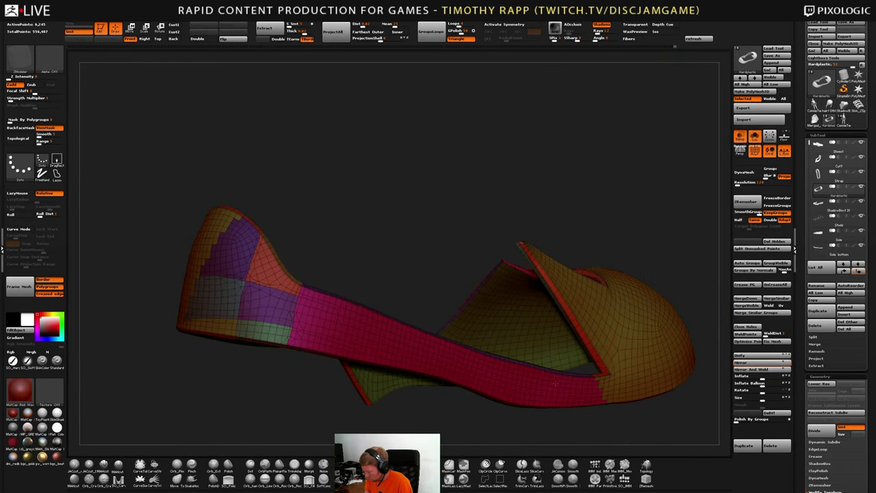
{"action": "right_click_drag", "start_coordinate": [555, 384], "coordinate": [491, 381]}
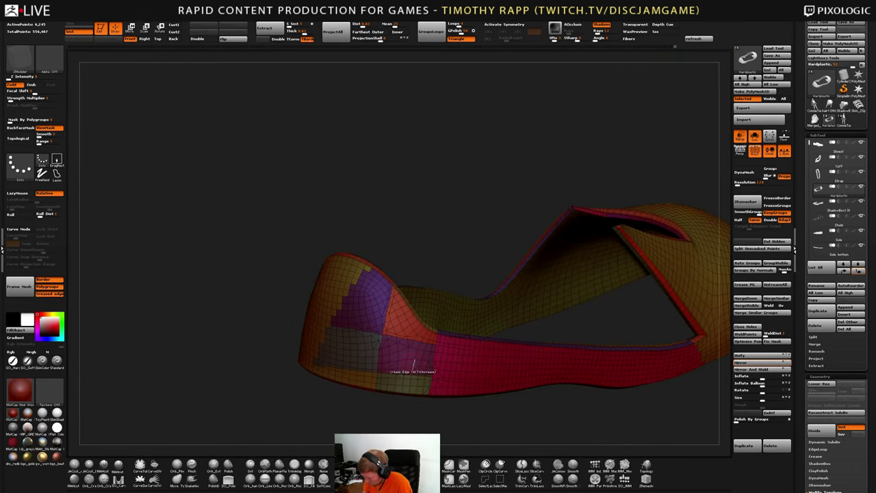
{"action": "key", "text": "shift+d"}
{"action": "right_click_drag", "start_coordinate": [415, 366], "coordinate": [397, 379]}
{"action": "left_click", "coordinate": [430, 346], "text": "ctrl+shift"}
{"action": "left_click", "coordinate": [430, 346], "text": "ctrl+shift"}
{"action": "right_click_drag", "start_coordinate": [430, 346], "coordinate": [437, 351]}
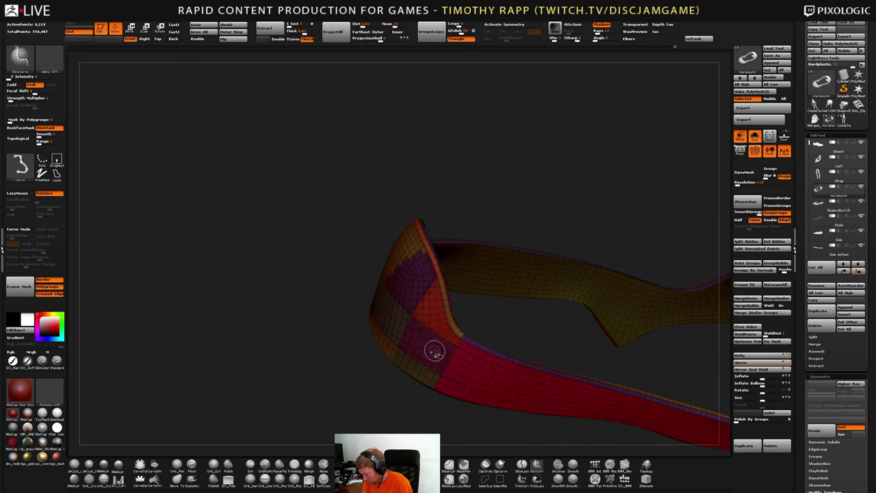
{"action": "left_click", "coordinate": [433, 354], "text": "ctrl+shift"}
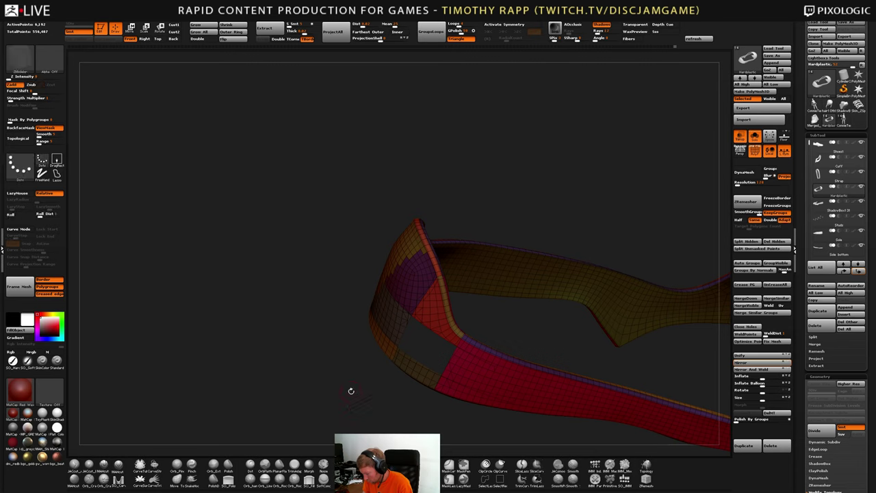
Invert the overlay's visibility with SelectRect, assign the visible heel polygons one polygroup, and show the whole overlay again
{"action": "left_click", "coordinate": [501, 484]}
{"action": "left_click_drag", "start_coordinate": [268, 399], "coordinate": [301, 419], "text": "ctrl+shift"}
{"action": "key", "text": "ctrl+w"}
{"action": "left_click", "coordinate": [451, 412], "text": "ctrl+shift"}
{"action": "right_click_drag", "start_coordinate": [452, 411], "coordinate": [445, 348]}
{"action": "left_click_drag", "start_coordinate": [445, 348], "coordinate": [528, 322]}
{"action": "key", "text": "ctrl+z"}
{"action": "right_click_drag", "start_coordinate": [542, 305], "coordinate": [545, 346], "text": "ctrl"}
{"action": "right_click_drag", "start_coordinate": [545, 347], "coordinate": [520, 337]}
{"action": "right_click_drag", "start_coordinate": [631, 354], "coordinate": [629, 334]}
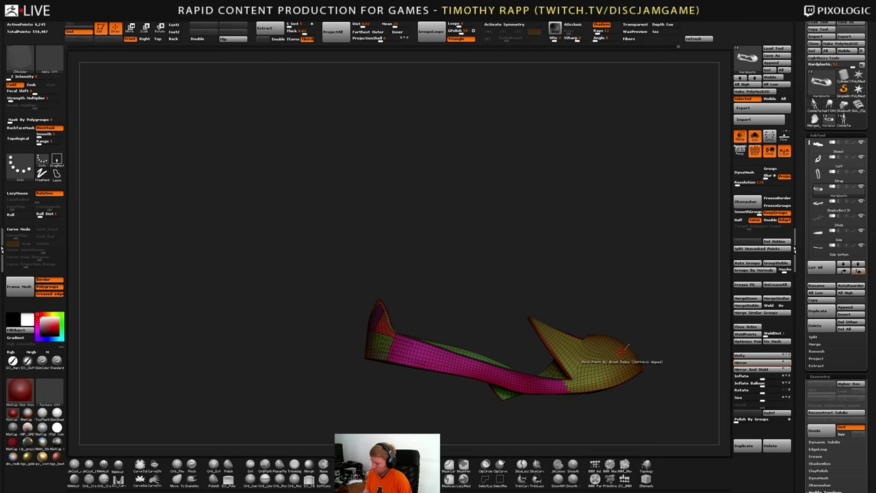
{"action": "left_click_drag", "start_coordinate": [654, 342], "coordinate": [623, 353]}
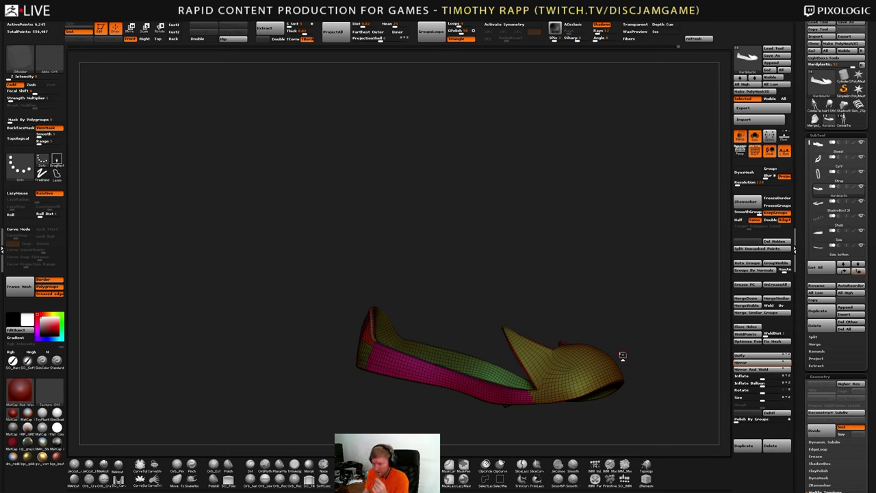
{"action": "key", "text": "Up"}
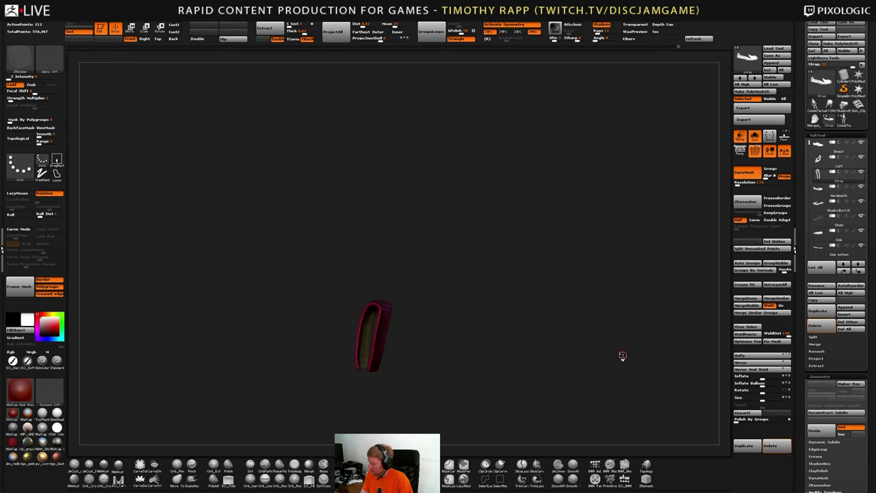
{"action": "key", "text": "Down"}
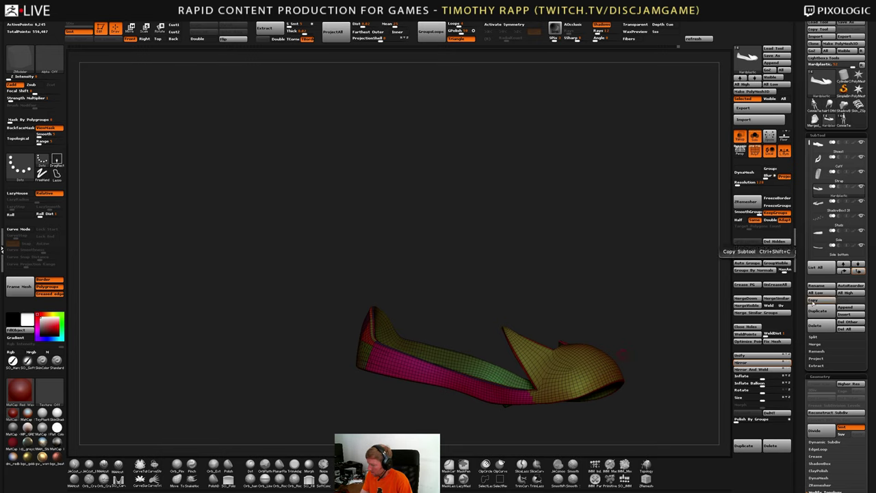
Undo the slicing and regrouping back to the complete, unsliced Hardplastic overlay
{"action": "left_click_drag", "start_coordinate": [537, 290], "coordinate": [582, 282]}
{"action": "key", "text": "ctrl+d"}
{"action": "key", "text": "ctrl+z"}
{"action": "key", "text": "ctrl+z"}
{"action": "key", "text": "ctrl+z"}
{"action": "key", "text": "ctrl+z"}
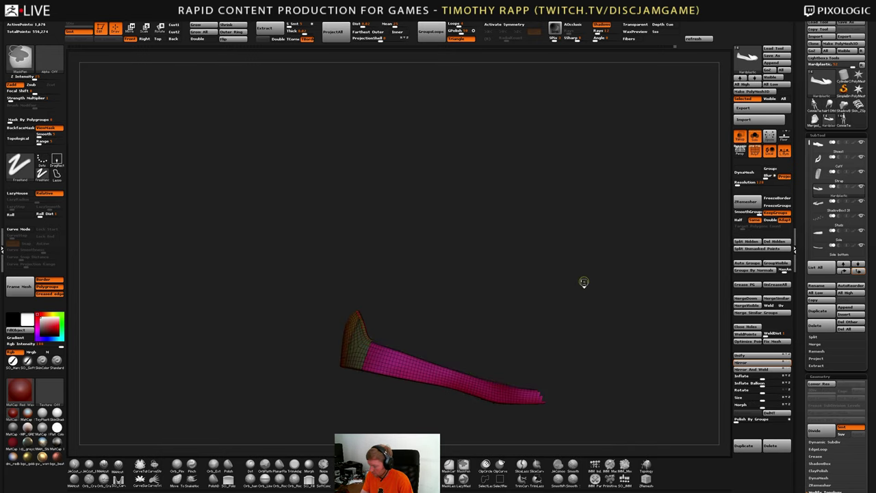
{"action": "key", "text": "ctrl+shift"}
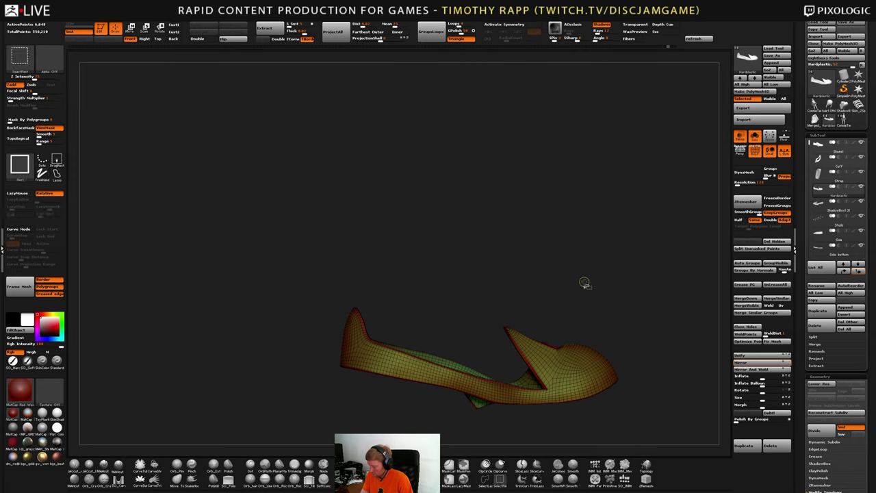
{"action": "key", "text": "ctrl+shift+z"}
{"action": "key", "text": "ctrl+shift+z"}
Check the restored Hardplastic overlay from an angle and save the project
{"action": "mouse_move", "coordinate": [610, 283]}
{"action": "left_mouse_down"}
{"action": "mouse_move", "coordinate": [612, 326]}
{"action": "mouse_move", "coordinate": [613, 283]}
{"action": "mouse_move", "coordinate": [635, 261]}
{"action": "mouse_move", "coordinate": [621, 267]}
{"action": "left_mouse_up"}
{"action": "mouse_move", "coordinate": [637, 369]}
{"action": "left_mouse_down"}
{"action": "mouse_move", "coordinate": [636, 379]}
{"action": "mouse_move", "coordinate": [644, 363]}
{"action": "left_mouse_up"}
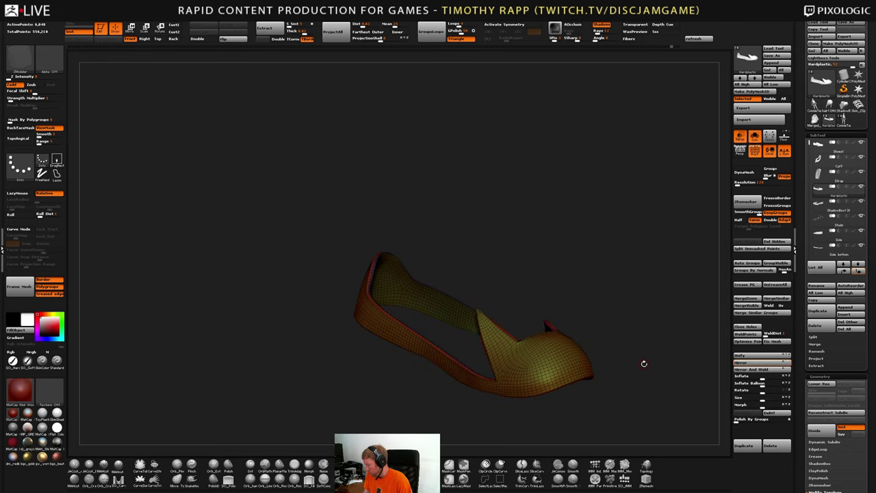
{"action": "key", "text": "ctrl+s"}
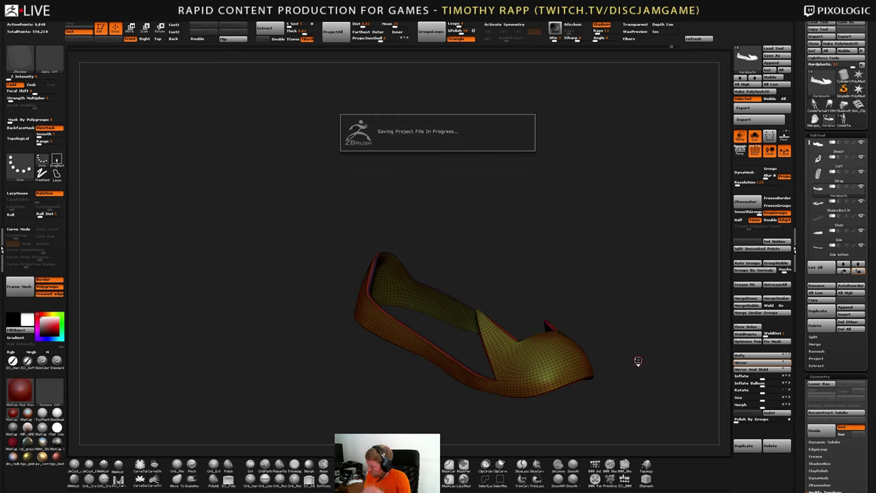
Duplicate the Hardplastic subtool and strip the original down to its outer surface polygroup, deleting the hidden faces and leaving Solo mode
{"action": "left_click", "coordinate": [823, 311]}
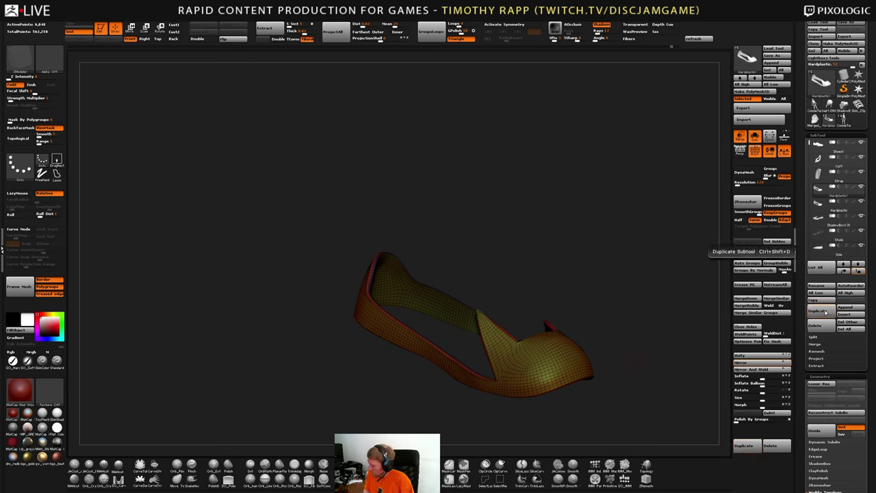
{"action": "left_click", "coordinate": [819, 204]}
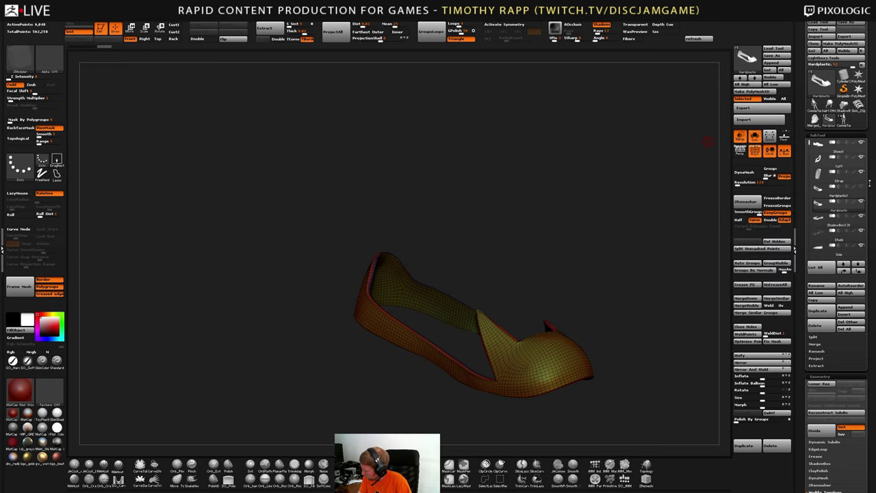
{"action": "left_click", "coordinate": [551, 370], "text": "ctrl+shift"}
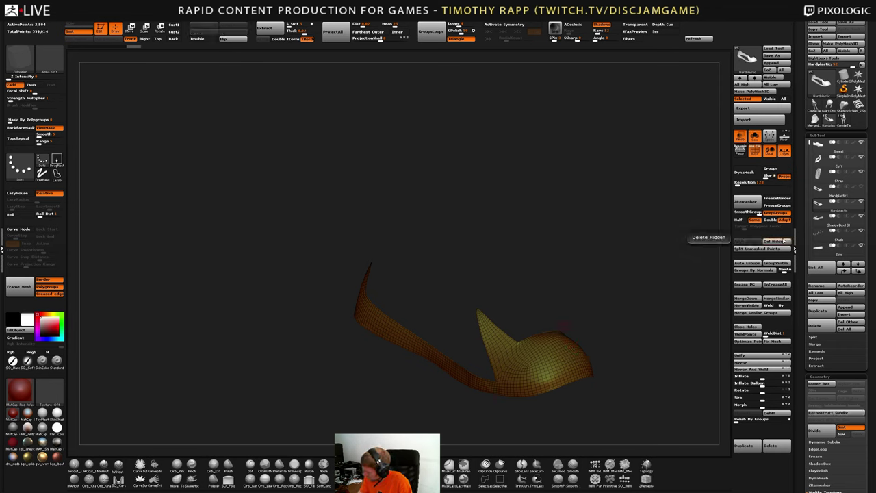
{"action": "left_click", "coordinate": [754, 136]}
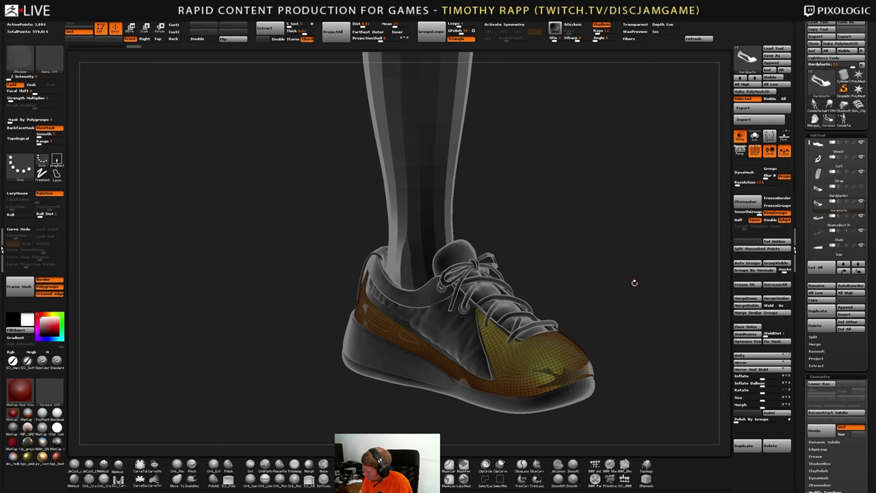
{"action": "left_click_drag", "start_coordinate": [676, 237], "coordinate": [602, 274]}
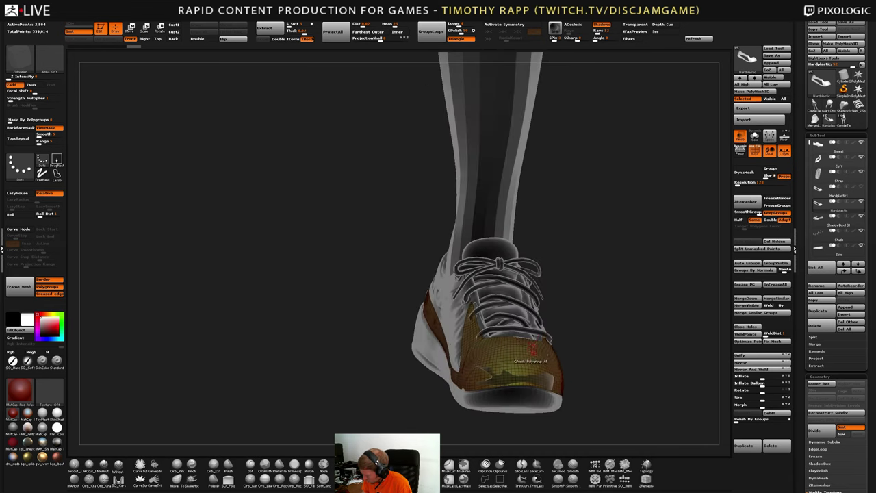
{"action": "left_click_drag", "start_coordinate": [580, 377], "coordinate": [546, 357]}
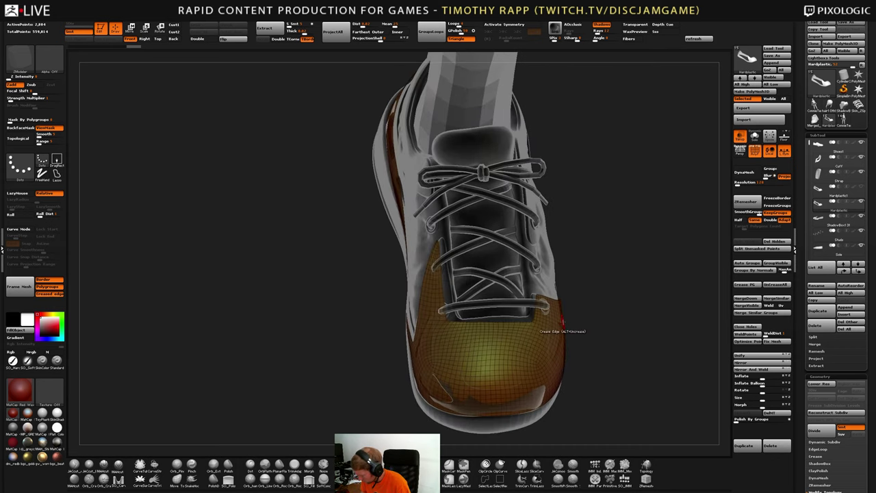
{"action": "key", "text": "shift+d"}
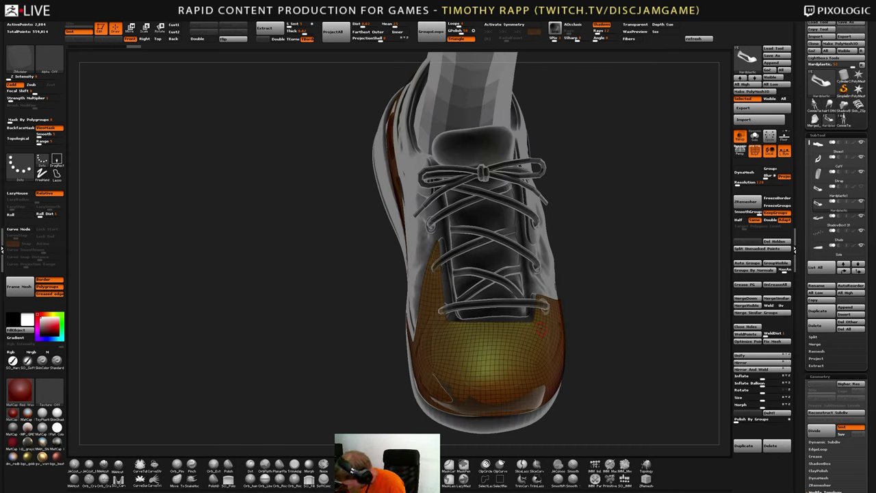
{"action": "right_click_drag", "start_coordinate": [509, 361], "coordinate": [509, 390]}
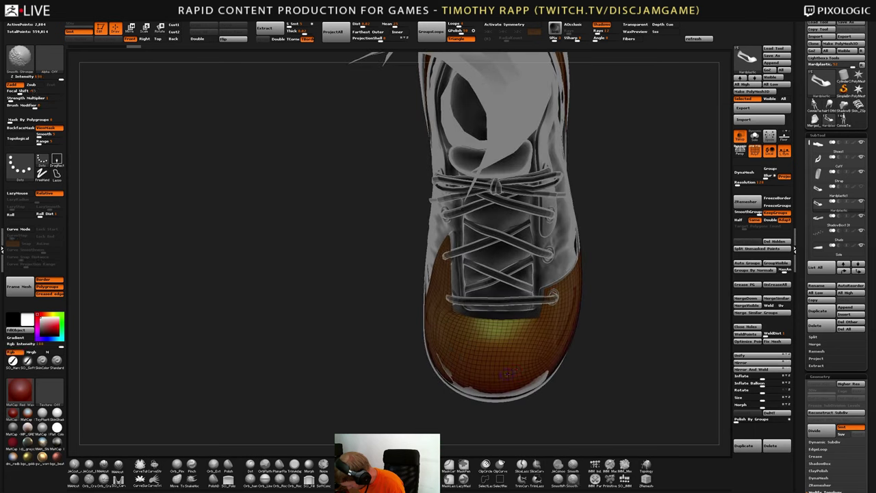
{"action": "left_click_drag", "start_coordinate": [470, 288], "coordinate": [462, 416], "text": "ctrl+shift"}
{"action": "key", "text": "ctrl+z"}
{"action": "key", "text": "shift+d"}
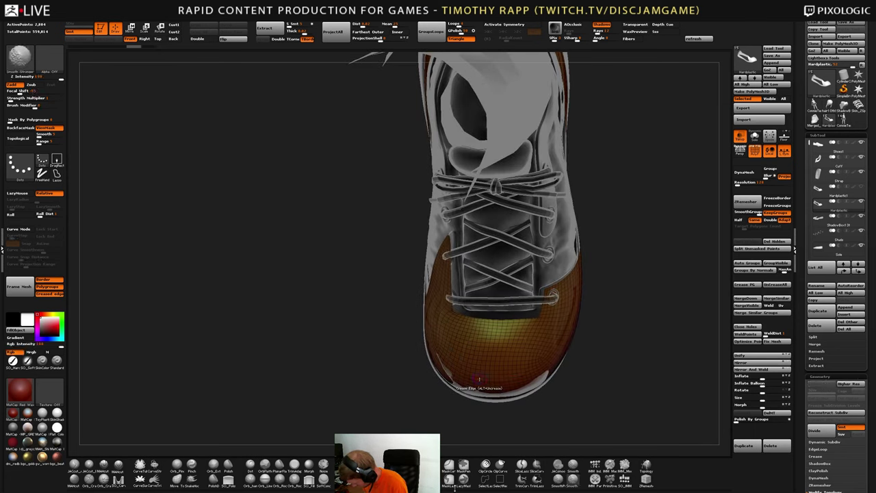
Slice the toe cap with SliceCurve along all four edges of the rectangular opening on top, two cuts lengthwise and two crosswise
{"action": "left_click", "coordinate": [537, 470]}
{"action": "left_click_drag", "start_coordinate": [477, 263], "coordinate": [471, 435], "text": "ctrl+shift"}
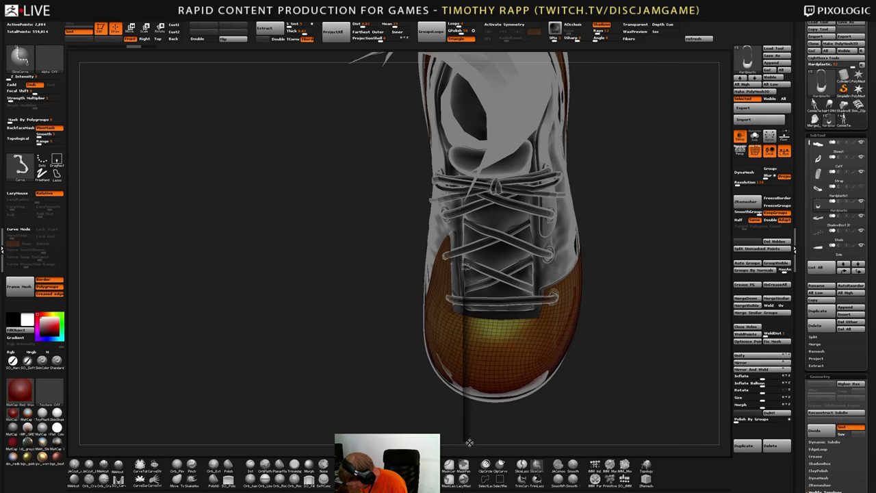
{"action": "left_click_drag", "start_coordinate": [468, 442], "coordinate": [469, 442], "text": "ctrl+shift"}
{"action": "left_click_drag", "start_coordinate": [524, 245], "coordinate": [526, 437], "text": "ctrl+shift"}
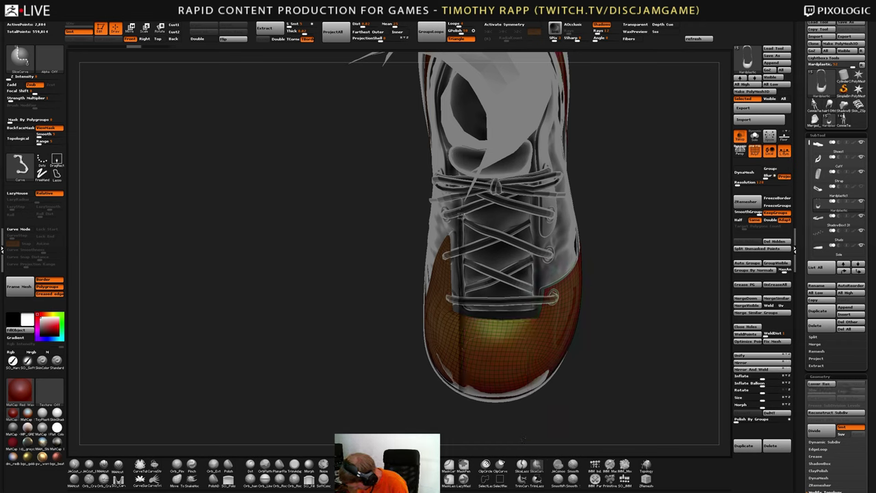
{"action": "left_click_drag", "start_coordinate": [463, 214], "coordinate": [468, 422], "text": "ctrl+shift"}
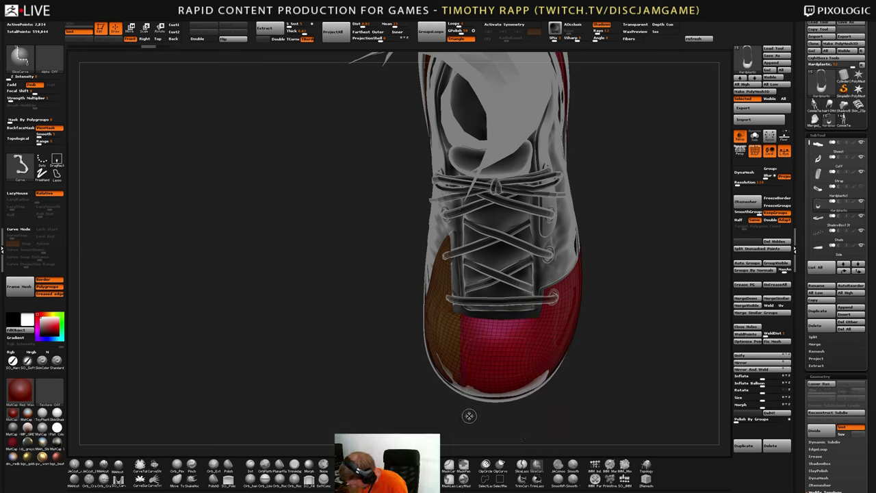
{"action": "left_click_drag", "start_coordinate": [533, 215], "coordinate": [530, 431], "text": "ctrl+shift"}
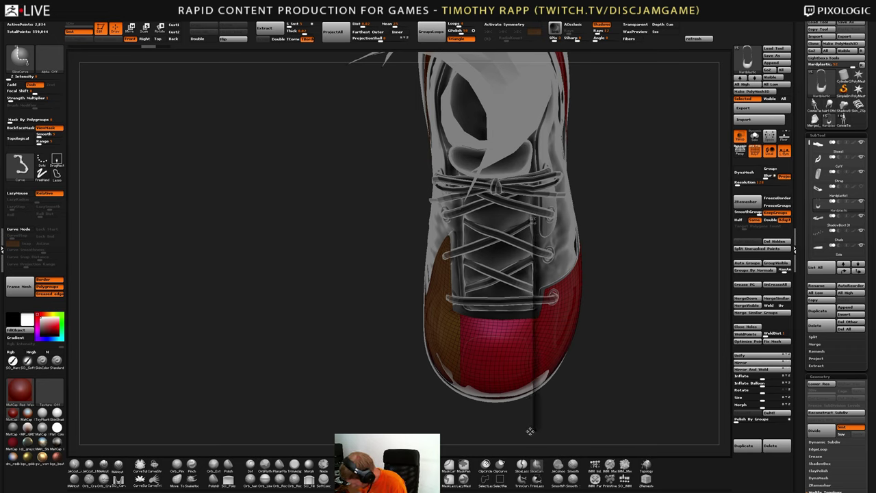
{"action": "left_click_drag", "start_coordinate": [324, 326], "coordinate": [641, 338], "text": "ctrl+shift"}
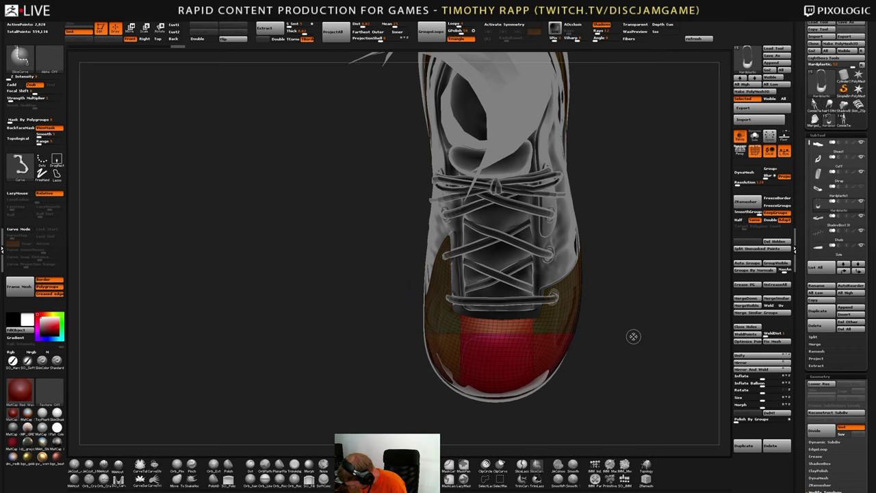
{"action": "mouse_move", "coordinate": [385, 366]}
{"action": "left_mouse_down", "text": "ctrl+shift"}
{"action": "mouse_move", "coordinate": [652, 364]}
{"action": "mouse_move", "coordinate": [655, 376]}
{"action": "mouse_move", "coordinate": [658, 305]}
{"action": "left_mouse_up", "text": "ctrl+shift"}
Hide the rectangular polygroup on top of the toe cap so the opening beneath is uncovered
{"action": "left_click_drag", "start_coordinate": [593, 349], "coordinate": [653, 341]}
{"action": "left_click", "coordinate": [525, 355], "text": "ctrl+shift"}
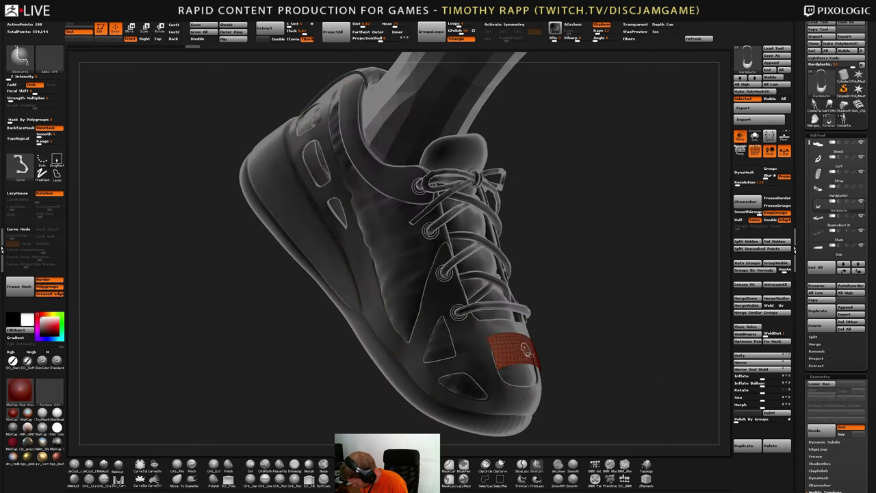
{"action": "left_click_drag", "start_coordinate": [600, 352], "coordinate": [539, 356]}
{"action": "left_click", "coordinate": [517, 358], "text": "ctrl+shift"}
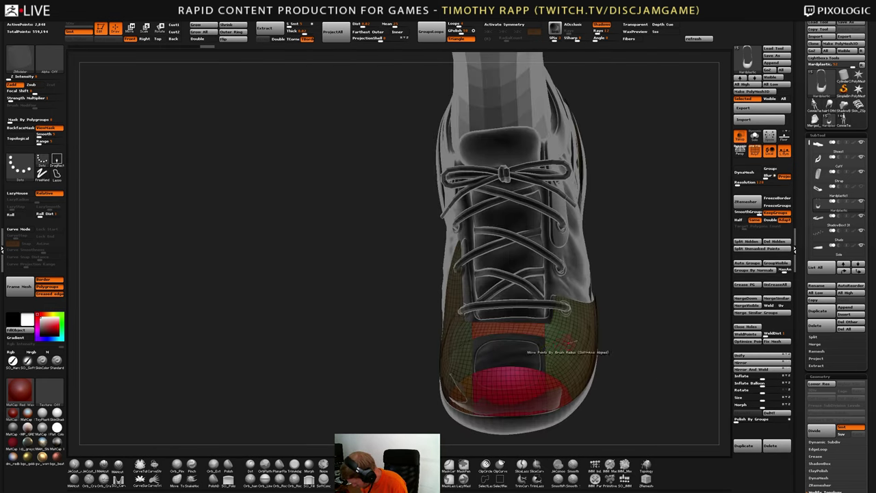
Slice the side of the toe cap with SliceCurve along the upper and lower edges of the elongated opening above the sole
{"action": "left_click_drag", "start_coordinate": [628, 350], "coordinate": [582, 342]}
{"action": "left_click_drag", "start_coordinate": [527, 342], "coordinate": [519, 297]}
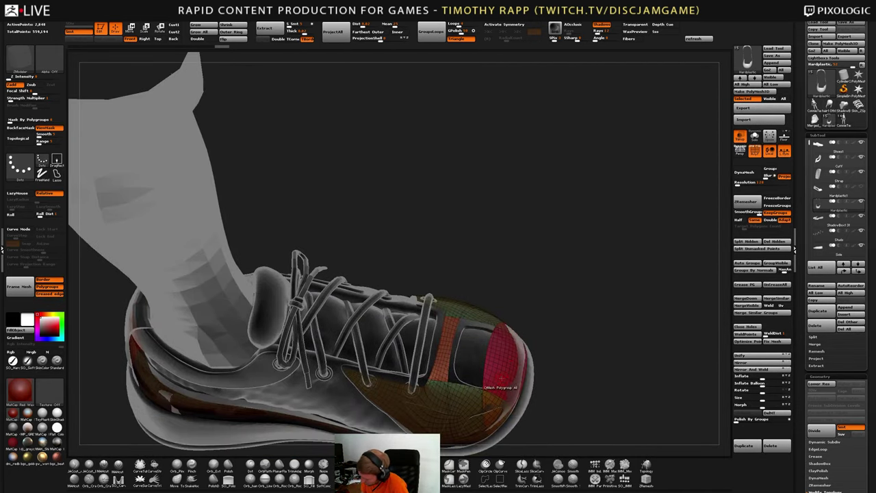
{"action": "mouse_move", "coordinate": [540, 383]}
{"action": "left_mouse_down"}
{"action": "mouse_move", "coordinate": [530, 353]}
{"action": "mouse_move", "coordinate": [473, 375]}
{"action": "mouse_move", "coordinate": [535, 361]}
{"action": "mouse_move", "coordinate": [559, 417]}
{"action": "mouse_move", "coordinate": [576, 374]}
{"action": "mouse_move", "coordinate": [548, 374]}
{"action": "left_mouse_up"}
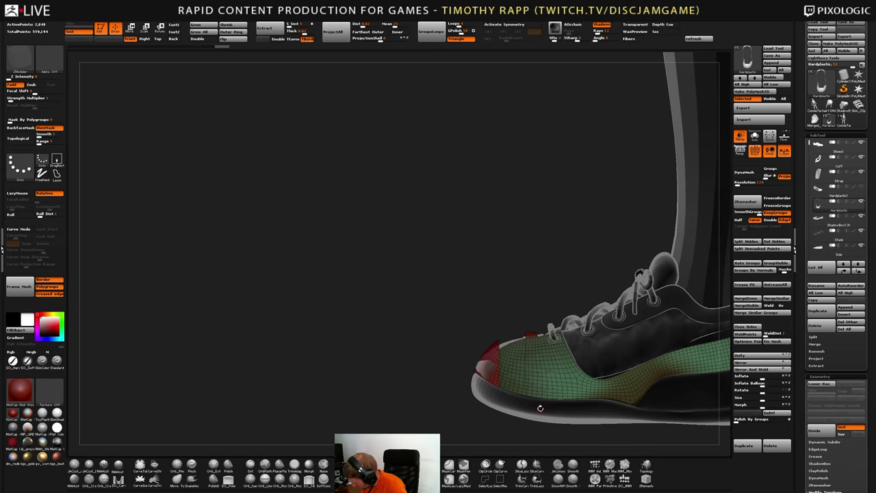
{"action": "mouse_move", "coordinate": [404, 347]}
{"action": "left_mouse_down", "text": "ctrl+shift"}
{"action": "mouse_move", "coordinate": [580, 408]}
{"action": "mouse_move", "coordinate": [586, 401]}
{"action": "mouse_move", "coordinate": [628, 415]}
{"action": "left_mouse_up", "text": "ctrl+shift"}
{"action": "mouse_move", "coordinate": [437, 435]}
{"action": "left_mouse_down", "text": "ctrl+shift"}
{"action": "mouse_move", "coordinate": [601, 367]}
{"action": "mouse_move", "coordinate": [608, 380]}
{"action": "left_mouse_up", "text": "ctrl+shift"}
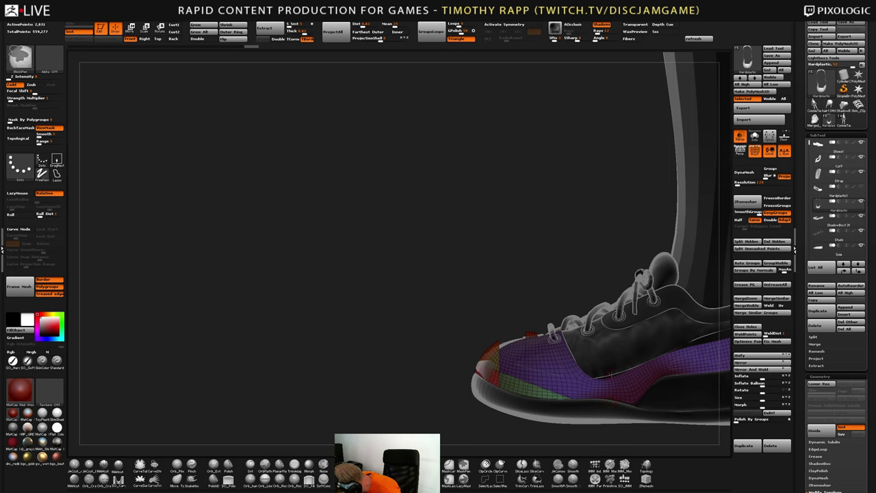
{"action": "key", "text": "ctrl+z"}
{"action": "left_click_drag", "start_coordinate": [425, 347], "coordinate": [630, 412], "text": "ctrl+shift"}
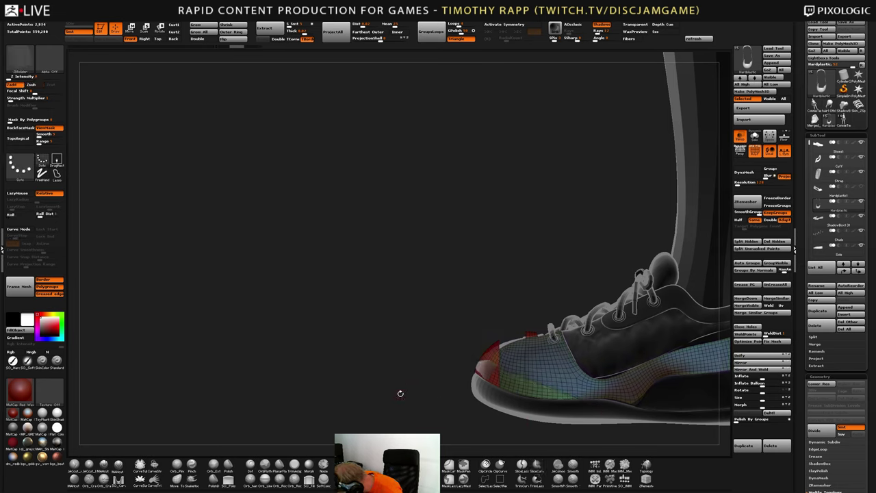
{"action": "key", "text": "ctrl+shift"}
{"action": "left_click_drag", "start_coordinate": [428, 412], "coordinate": [622, 428], "text": "ctrl+shift"}
Slice diagonally across the rear and front ends of the elongated side opening
{"action": "mouse_move", "coordinate": [628, 397]}
{"action": "right_mouse_down", "text": "ctrl"}
{"action": "mouse_move", "coordinate": [594, 420]}
{"action": "mouse_move", "coordinate": [649, 328]}
{"action": "right_mouse_up", "text": "ctrl"}
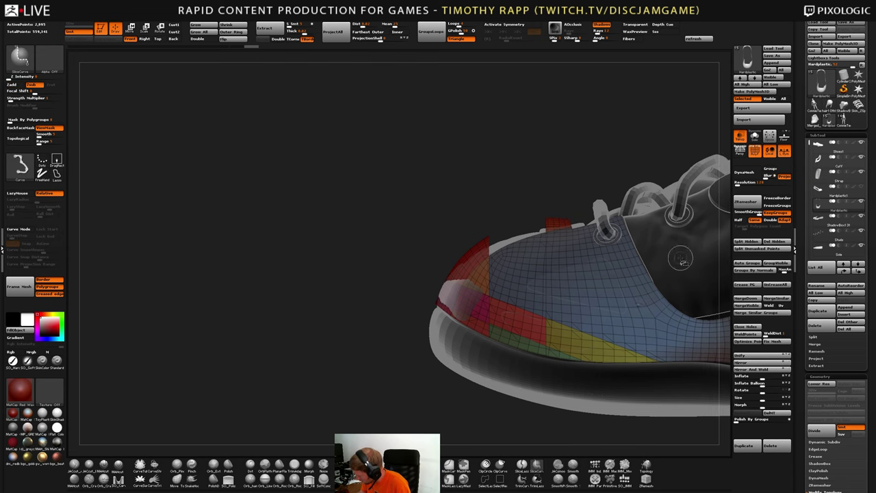
{"action": "mouse_move", "coordinate": [699, 243]}
{"action": "left_mouse_down", "text": "ctrl+shift"}
{"action": "mouse_move", "coordinate": [524, 412]}
{"action": "mouse_move", "coordinate": [527, 437]}
{"action": "mouse_move", "coordinate": [490, 403]}
{"action": "left_mouse_up", "text": "ctrl+shift"}
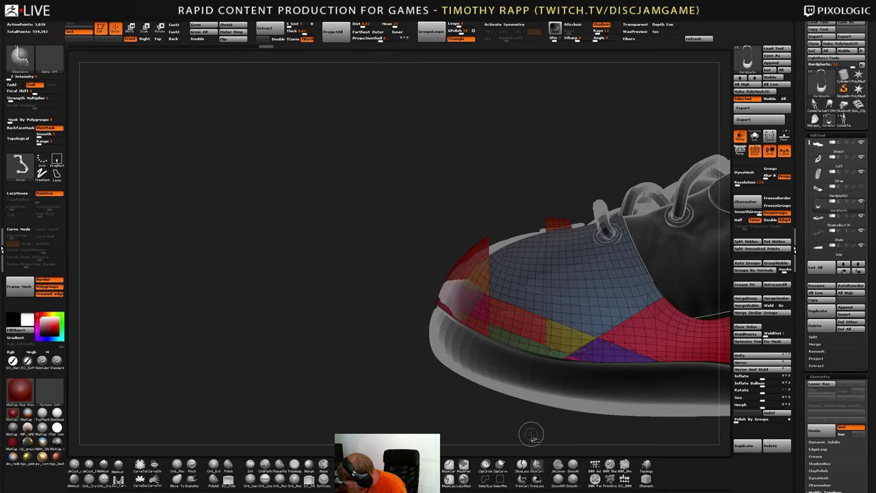
{"action": "mouse_move", "coordinate": [530, 434]}
{"action": "left_mouse_down", "text": "ctrl+shift"}
{"action": "mouse_move", "coordinate": [458, 190]}
{"action": "mouse_move", "coordinate": [483, 219]}
{"action": "mouse_move", "coordinate": [432, 197]}
{"action": "mouse_move", "coordinate": [518, 234]}
{"action": "left_mouse_up", "text": "ctrl+shift"}
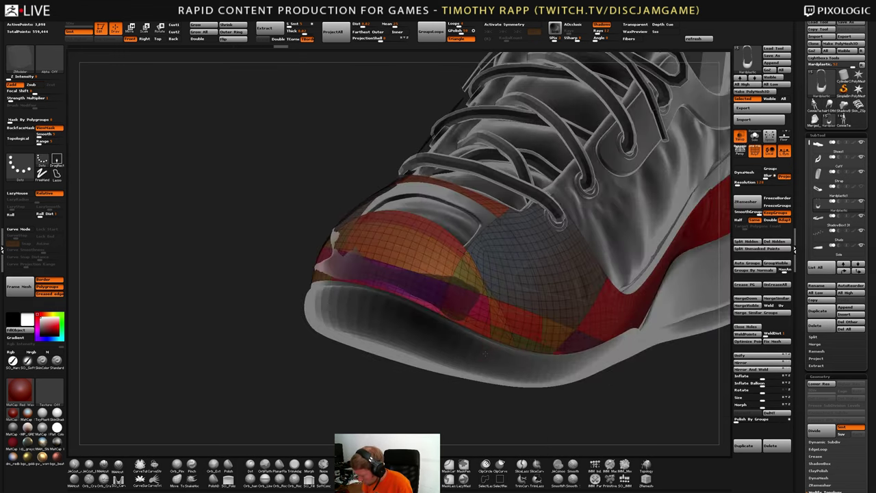
Hide the polygroups covering the elongated opening on the side of the toe cap
{"action": "left_click_drag", "start_coordinate": [484, 354], "coordinate": [487, 364]}
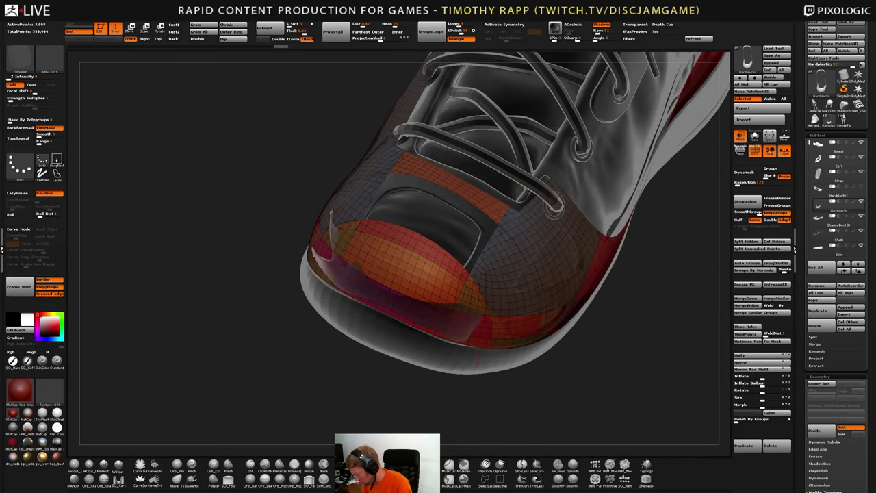
{"action": "mouse_move", "coordinate": [487, 343]}
{"action": "right_mouse_down"}
{"action": "mouse_move", "coordinate": [513, 334]}
{"action": "mouse_move", "coordinate": [616, 353]}
{"action": "mouse_move", "coordinate": [550, 366]}
{"action": "mouse_move", "coordinate": [503, 360]}
{"action": "right_mouse_up"}
{"action": "left_click", "coordinate": [495, 334], "text": "ctrl+shift"}
{"action": "left_click", "coordinate": [494, 333], "text": "ctrl+shift"}
{"action": "key", "text": "ctrl+z"}
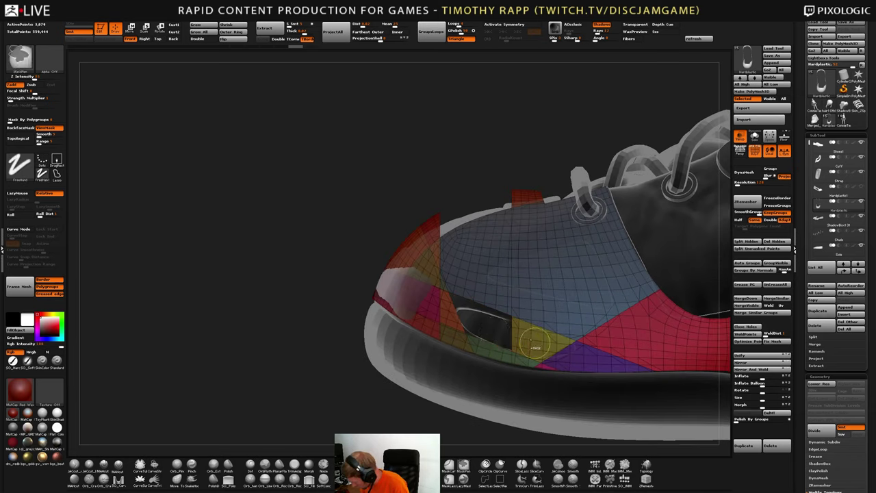
{"action": "left_click", "coordinate": [527, 344], "text": "ctrl+shift"}
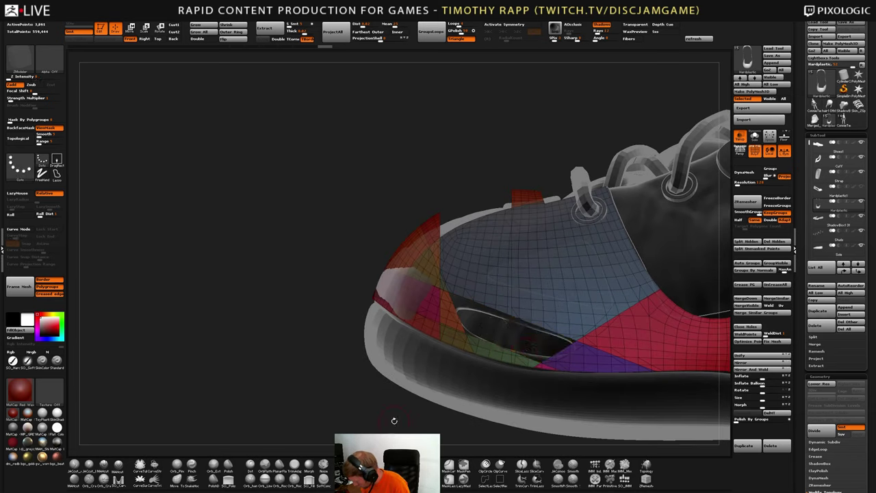
Invert the visibility to check the cut-out pieces, restore the shell, and merge its visible faces into a single polygroup
{"action": "left_click_drag", "start_coordinate": [432, 425], "coordinate": [470, 438], "text": "ctrl+shift"}
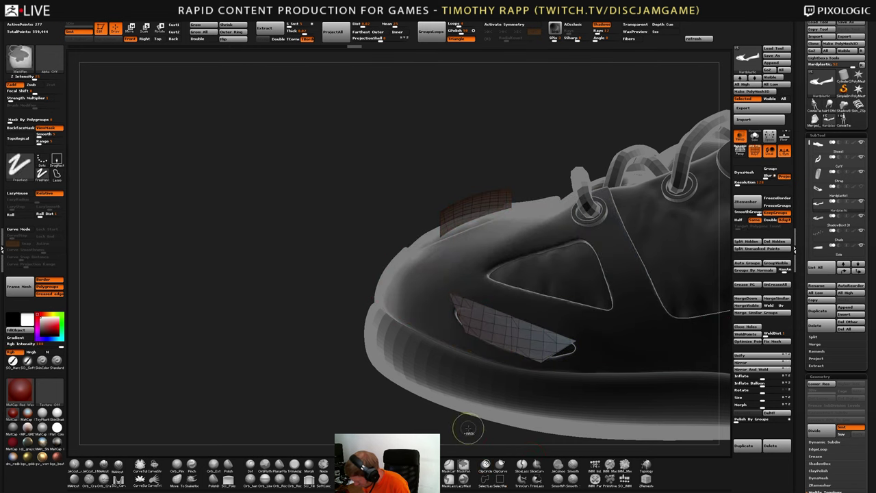
{"action": "right_click_drag", "start_coordinate": [518, 402], "coordinate": [573, 403]}
{"action": "right_click_drag", "start_coordinate": [573, 404], "coordinate": [541, 415], "text": "ctrl"}
{"action": "left_click", "coordinate": [545, 402], "text": "ctrl+shift"}
{"action": "left_click_drag", "start_coordinate": [541, 415], "coordinate": [572, 410], "text": "ctrl+shift"}
{"action": "left_click", "coordinate": [549, 412], "text": "ctrl+shift"}
{"action": "key", "text": "ctrl+z"}
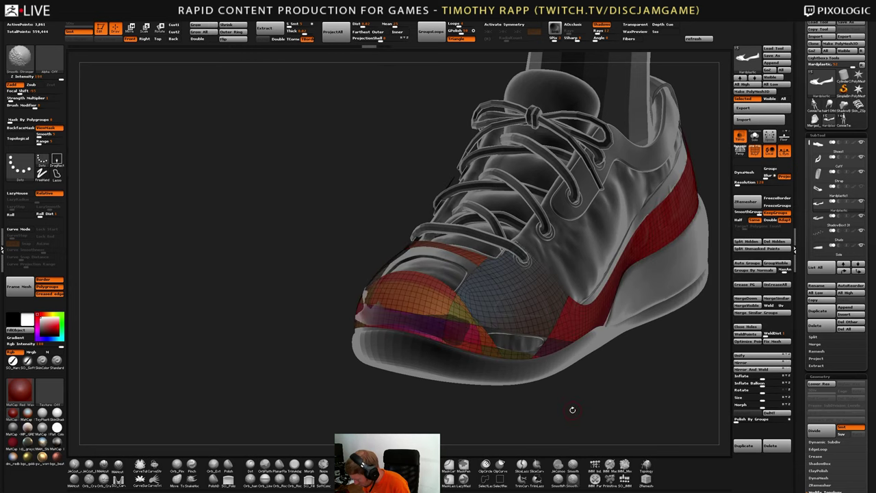
{"action": "key", "text": "ctrl+w"}
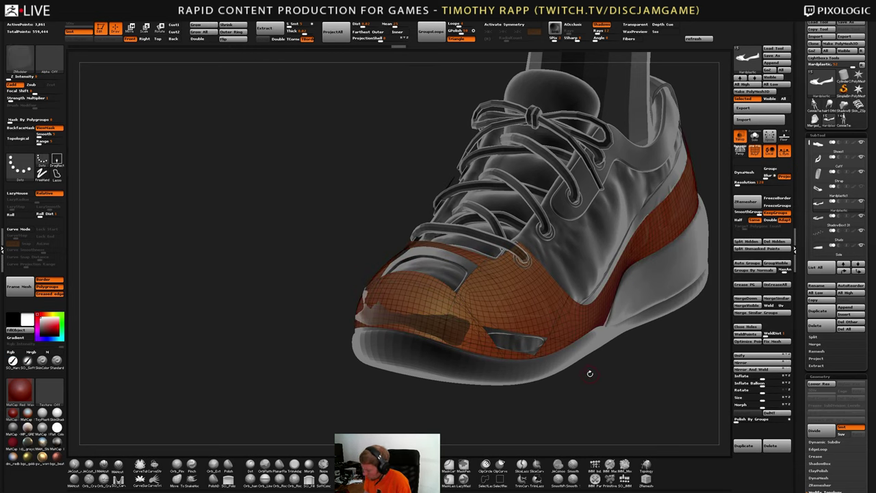
Try to slice the side of the toe cap along the triangular panel outline
{"action": "mouse_move", "coordinate": [590, 374]}
{"action": "right_mouse_down"}
{"action": "mouse_move", "coordinate": [597, 397]}
{"action": "mouse_move", "coordinate": [617, 392]}
{"action": "mouse_move", "coordinate": [586, 370]}
{"action": "mouse_move", "coordinate": [580, 381]}
{"action": "right_mouse_up"}
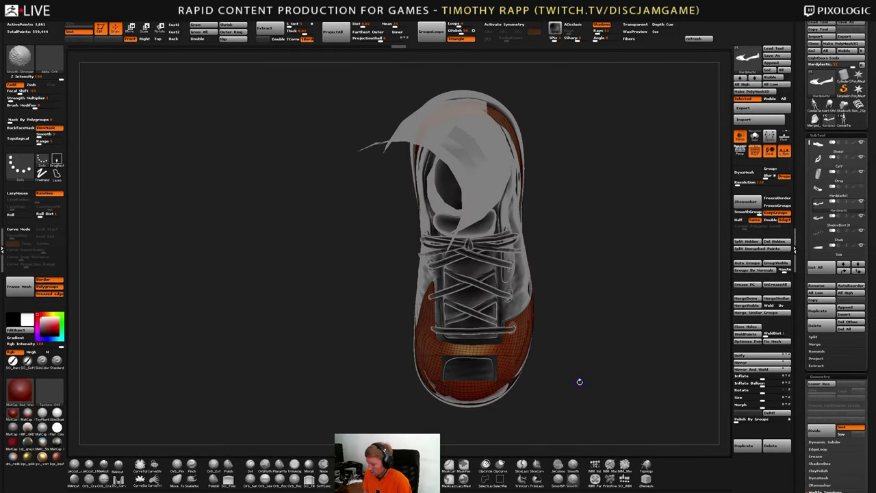
{"action": "mouse_move", "coordinate": [571, 402]}
{"action": "left_mouse_down"}
{"action": "mouse_move", "coordinate": [573, 357]}
{"action": "mouse_move", "coordinate": [546, 339]}
{"action": "mouse_move", "coordinate": [575, 397]}
{"action": "mouse_move", "coordinate": [578, 383]}
{"action": "left_mouse_up"}
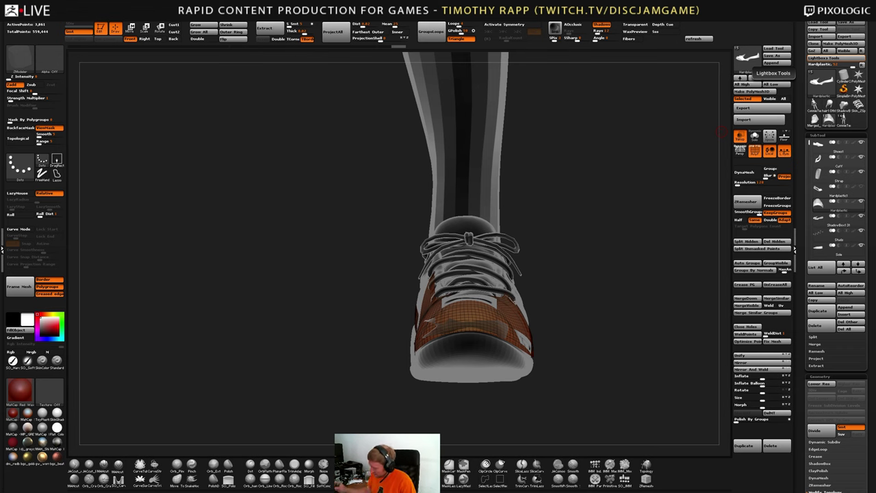
{"action": "right_click_drag", "start_coordinate": [505, 320], "coordinate": [518, 351]}
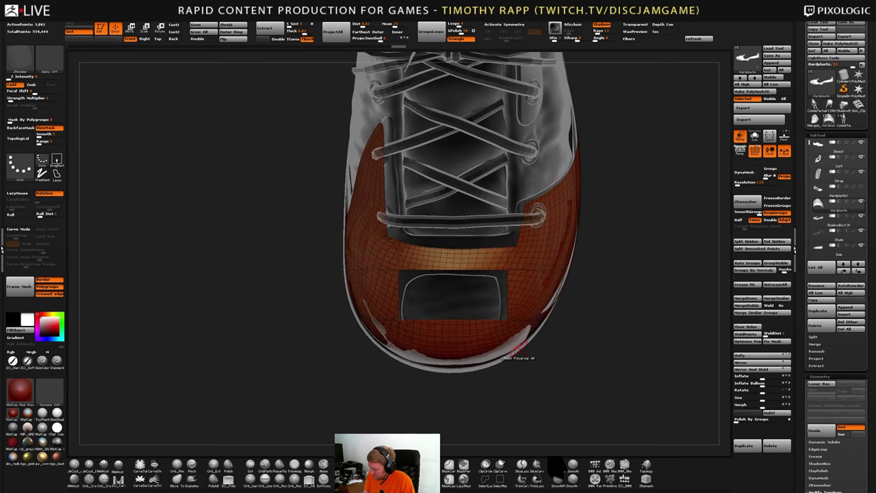
{"action": "left_click_drag", "start_coordinate": [574, 312], "coordinate": [522, 306]}
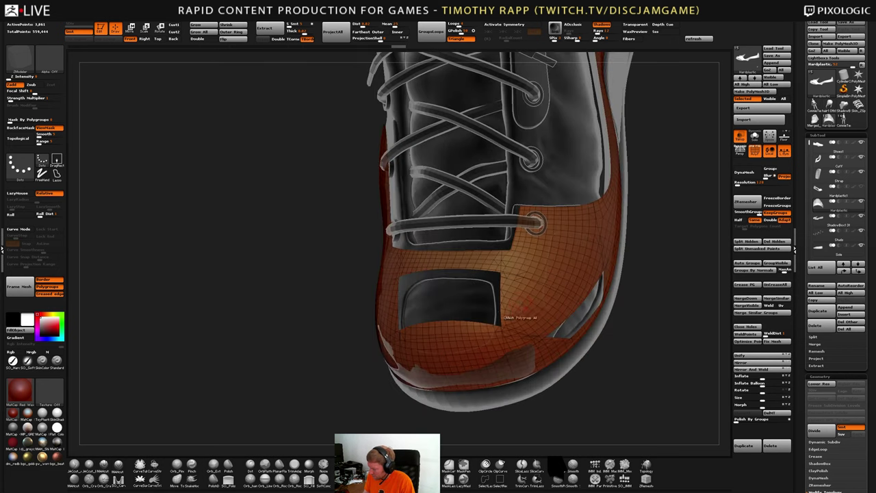
{"action": "right_click_drag", "start_coordinate": [537, 333], "coordinate": [579, 354]}
{"action": "left_click_drag", "start_coordinate": [648, 293], "coordinate": [448, 355], "text": "ctrl+shift"}
{"action": "key", "text": "ctrl+z"}
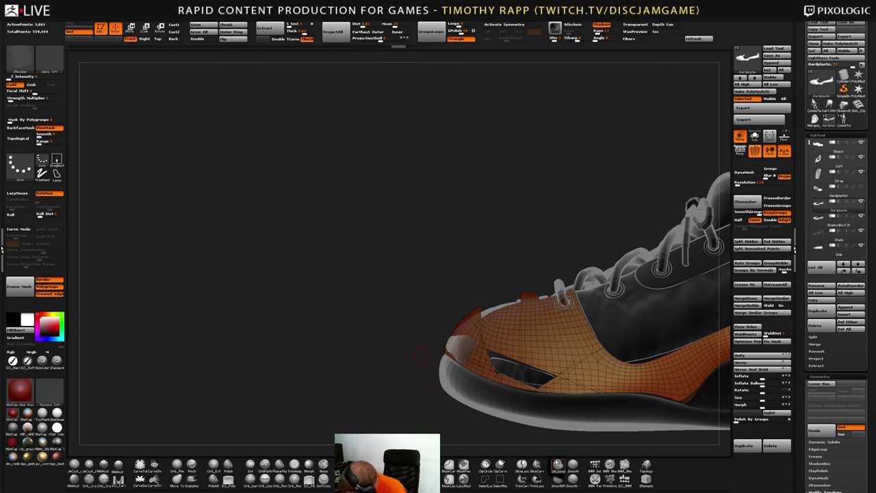
Slice the side of the toe cap with SliceCurve along the upper, lower and rear edges of the triangular panel outline
{"action": "left_click", "coordinate": [536, 465]}
{"action": "mouse_move", "coordinate": [643, 292]}
{"action": "left_mouse_down", "text": "ctrl+shift"}
{"action": "mouse_move", "coordinate": [381, 381]}
{"action": "mouse_move", "coordinate": [388, 372]}
{"action": "mouse_move", "coordinate": [377, 359]}
{"action": "mouse_move", "coordinate": [559, 344]}
{"action": "mouse_move", "coordinate": [599, 366]}
{"action": "mouse_move", "coordinate": [634, 341]}
{"action": "left_mouse_up", "text": "ctrl+shift"}
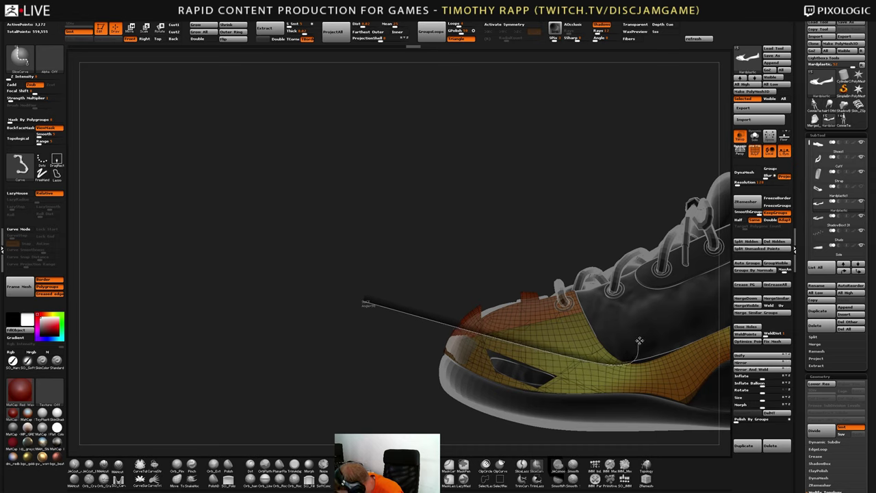
{"action": "left_click_drag", "start_coordinate": [639, 340], "coordinate": [640, 339], "text": "ctrl+shift"}
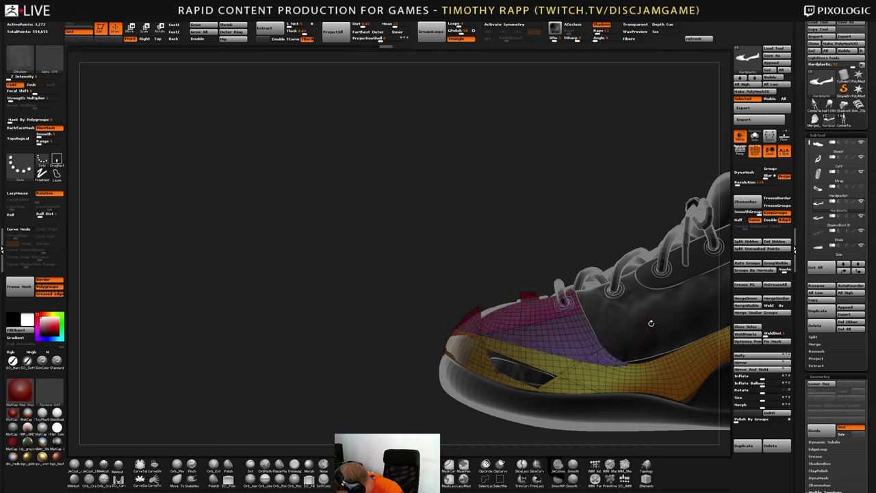
{"action": "mouse_move", "coordinate": [538, 241]}
{"action": "left_mouse_down", "text": "ctrl+shift"}
{"action": "mouse_move", "coordinate": [551, 352]}
{"action": "mouse_move", "coordinate": [594, 439]}
{"action": "mouse_move", "coordinate": [604, 436]}
{"action": "mouse_move", "coordinate": [578, 459]}
{"action": "mouse_move", "coordinate": [590, 452]}
{"action": "left_mouse_up", "text": "ctrl+shift"}
{"action": "left_click_drag", "start_coordinate": [598, 421], "coordinate": [612, 420]}
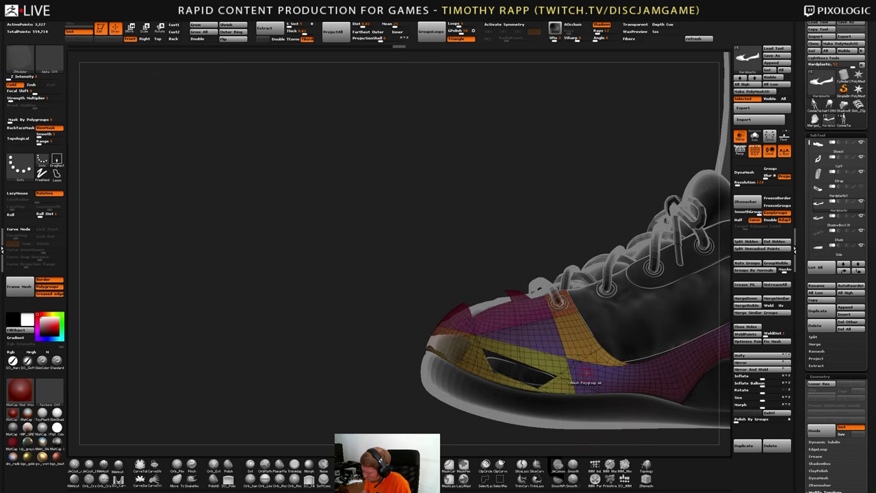
Hide the polygroup covering the triangular opening on the side of the toe cap
{"action": "left_click", "coordinate": [547, 335], "text": "ctrl+shift"}
{"action": "left_click", "coordinate": [518, 372], "text": "ctrl+shift"}
{"action": "key", "text": "ctrl+z"}
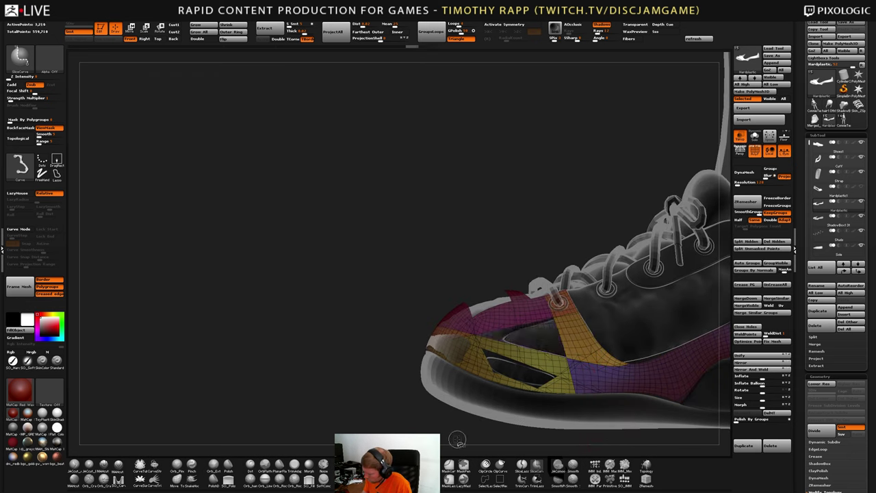
Invert the visibility, merge the cut-out pieces into a single polygroup, and show the whole shell again
{"action": "left_click", "coordinate": [500, 480]}
{"action": "left_click_drag", "start_coordinate": [472, 424], "coordinate": [506, 435], "text": "ctrl+shift"}
{"action": "key", "text": "ctrl+w"}
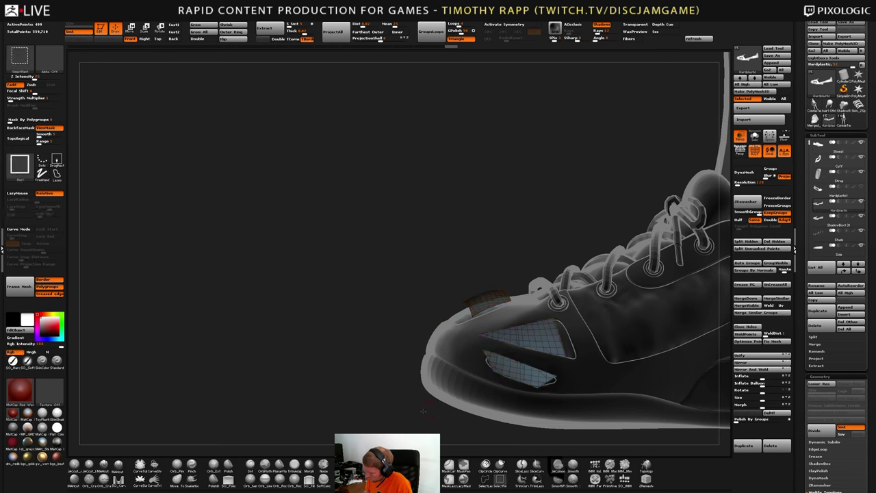
{"action": "left_click", "coordinate": [494, 426], "text": "ctrl+shift"}
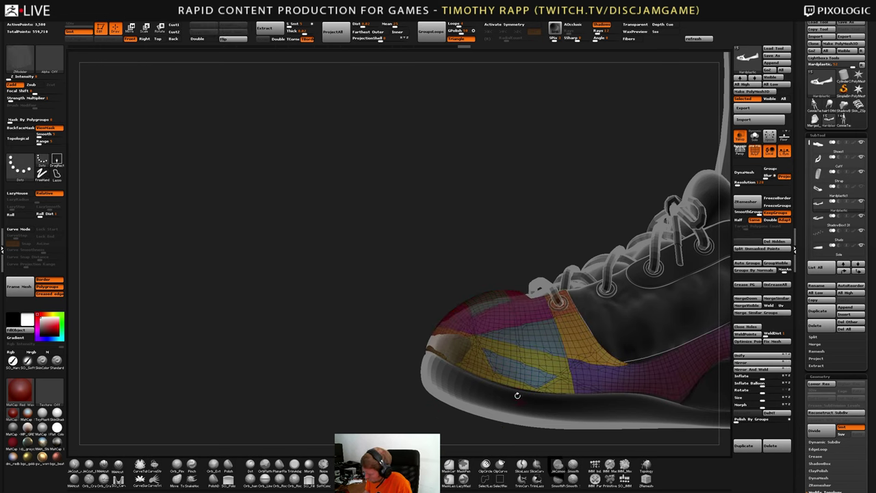
Isolate the cut-out polygroup, turn off the polyframe, and examine the pieces from the opposite side of the shoe
{"action": "left_click", "coordinate": [525, 372], "text": "ctrl+shift"}
{"action": "left_click", "coordinate": [526, 374], "text": "ctrl+shift"}
{"action": "mouse_move", "coordinate": [465, 401]}
{"action": "left_mouse_down"}
{"action": "mouse_move", "coordinate": [525, 425]}
{"action": "mouse_move", "coordinate": [469, 427]}
{"action": "mouse_move", "coordinate": [475, 401]}
{"action": "mouse_move", "coordinate": [556, 393]}
{"action": "mouse_move", "coordinate": [568, 380]}
{"action": "mouse_move", "coordinate": [602, 405]}
{"action": "mouse_move", "coordinate": [539, 411]}
{"action": "mouse_move", "coordinate": [525, 402]}
{"action": "mouse_move", "coordinate": [552, 408]}
{"action": "mouse_move", "coordinate": [561, 438]}
{"action": "left_mouse_up"}
{"action": "key", "text": "shift+f"}
{"action": "left_click_drag", "start_coordinate": [558, 392], "coordinate": [548, 399]}
{"action": "mouse_move", "coordinate": [547, 399]}
{"action": "right_mouse_down"}
{"action": "mouse_move", "coordinate": [513, 401]}
{"action": "mouse_move", "coordinate": [537, 396]}
{"action": "right_mouse_up"}
{"action": "left_click_drag", "start_coordinate": [537, 397], "coordinate": [591, 402]}
{"action": "left_click", "coordinate": [583, 396], "text": "ctrl+shift"}
{"action": "mouse_move", "coordinate": [553, 400]}
{"action": "right_mouse_down"}
{"action": "mouse_move", "coordinate": [569, 399]}
{"action": "mouse_move", "coordinate": [560, 407]}
{"action": "mouse_move", "coordinate": [567, 400]}
{"action": "right_mouse_up"}
{"action": "left_click_drag", "start_coordinate": [561, 394], "coordinate": [539, 385], "text": "ctrl+shift"}
{"action": "right_click_drag", "start_coordinate": [568, 381], "coordinate": [546, 419]}
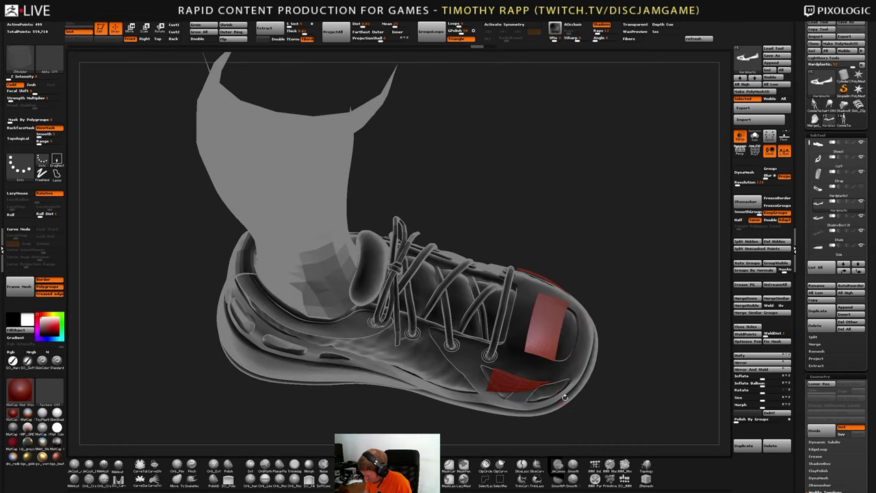
Hide the cut-out pieces on the opposite side of the toe cap and switch back to the remaining shell with the polyframe on
{"action": "left_click_drag", "start_coordinate": [583, 379], "coordinate": [456, 416], "text": "ctrl+shift"}
{"action": "right_click_drag", "start_coordinate": [512, 338], "coordinate": [521, 364]}
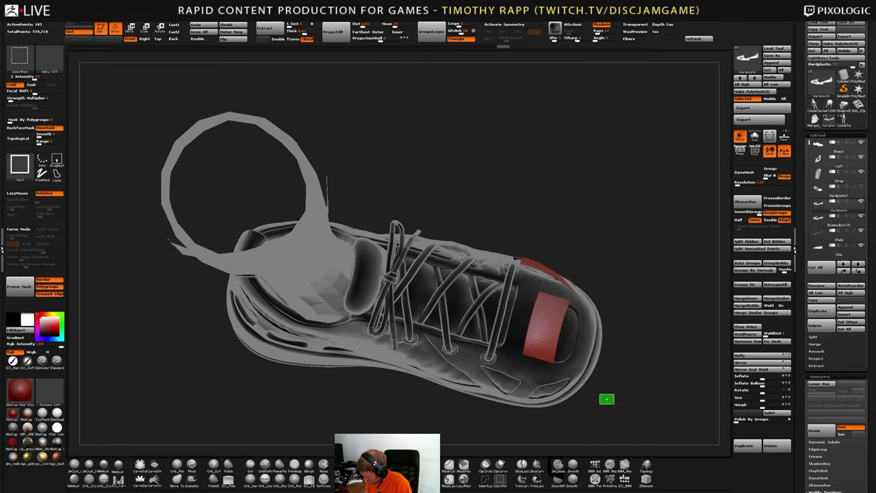
{"action": "left_click_drag", "start_coordinate": [614, 404], "coordinate": [616, 404], "text": "ctrl+shift"}
{"action": "right_click_drag", "start_coordinate": [616, 387], "coordinate": [572, 390]}
{"action": "key", "text": "shift+f"}
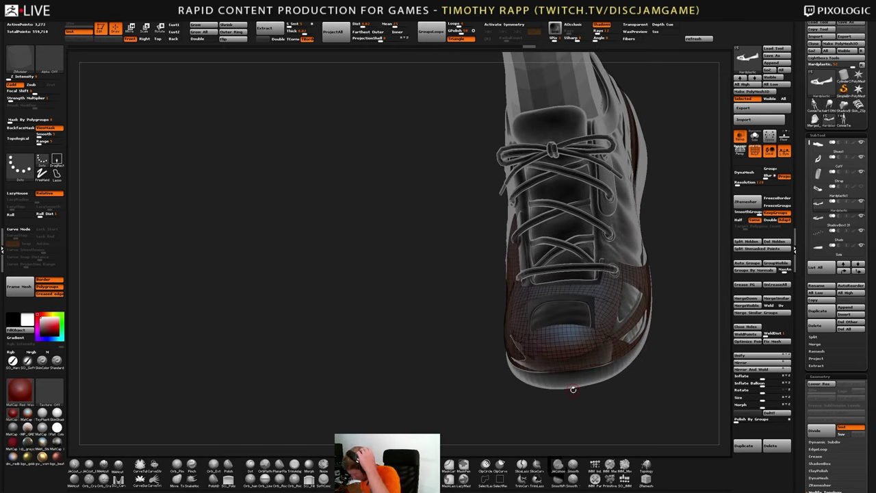
Check both sides of the shell and delete its hidden faces
{"action": "mouse_move", "coordinate": [573, 389]}
{"action": "left_mouse_down"}
{"action": "mouse_move", "coordinate": [611, 363]}
{"action": "mouse_move", "coordinate": [560, 381]}
{"action": "mouse_move", "coordinate": [571, 376]}
{"action": "left_mouse_up"}
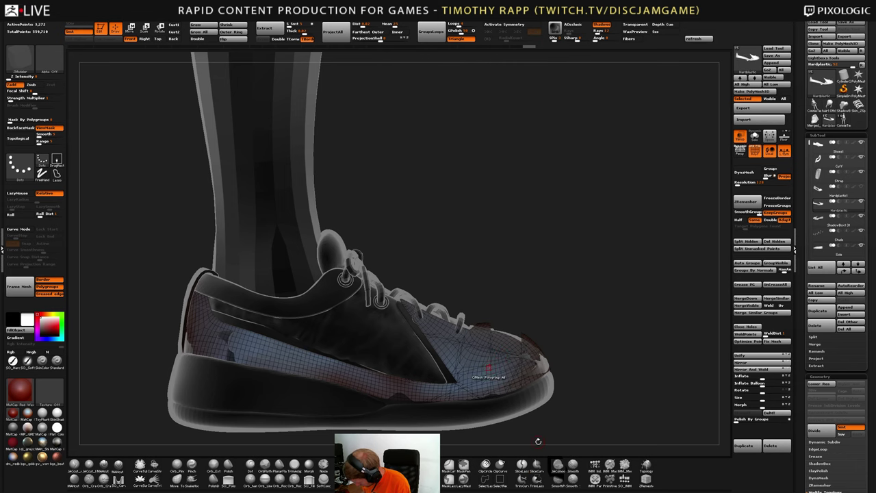
{"action": "left_click_drag", "start_coordinate": [582, 365], "coordinate": [435, 399]}
{"action": "left_click", "coordinate": [768, 243]}
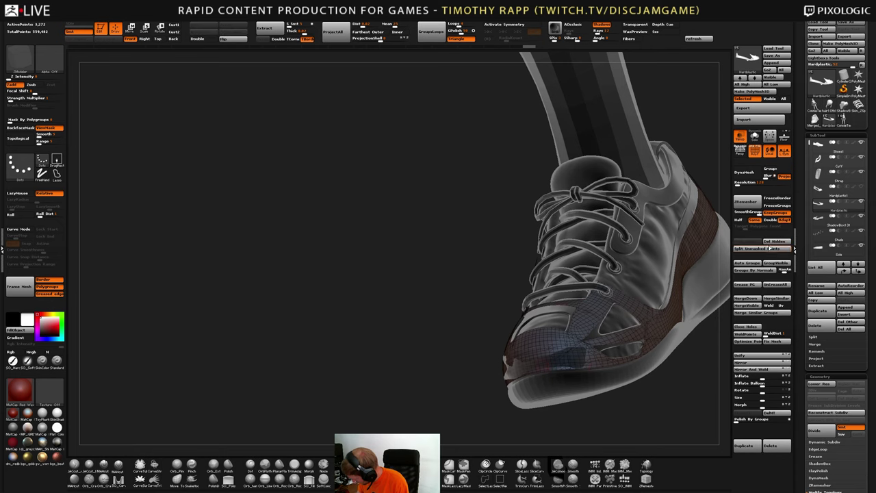
Try remeshing the shell with ZRemesher, inspect the openings, and undo the remesh
{"action": "left_click_drag", "start_coordinate": [487, 385], "coordinate": [613, 360]}
{"action": "key", "text": "shift+d"}
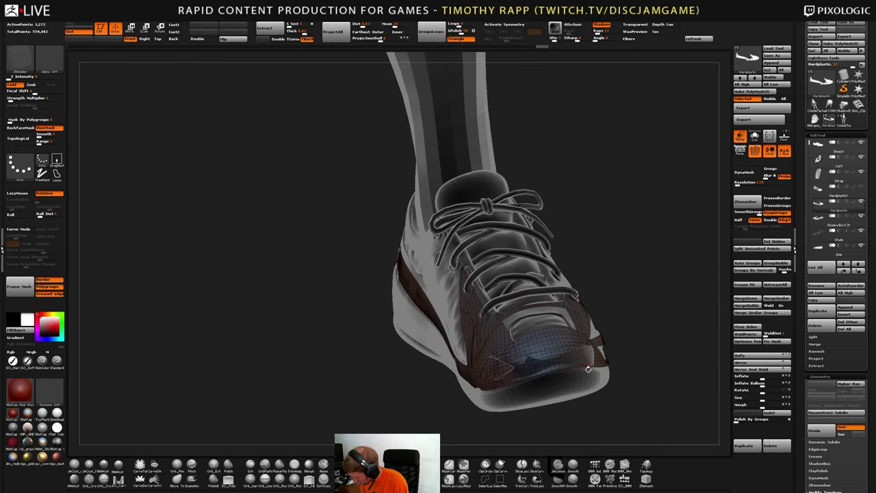
{"action": "right_click_drag", "start_coordinate": [565, 375], "coordinate": [579, 373]}
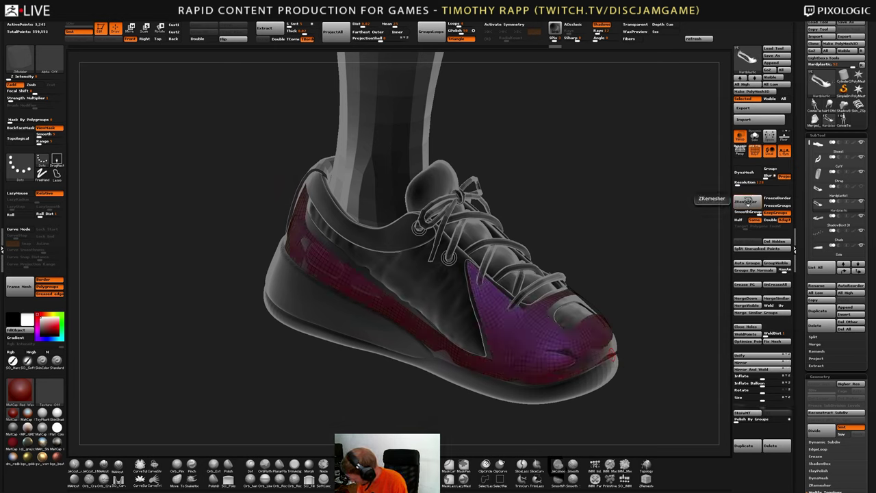
{"action": "right_click_drag", "start_coordinate": [590, 336], "coordinate": [568, 344]}
{"action": "key", "text": "ctrl+z"}
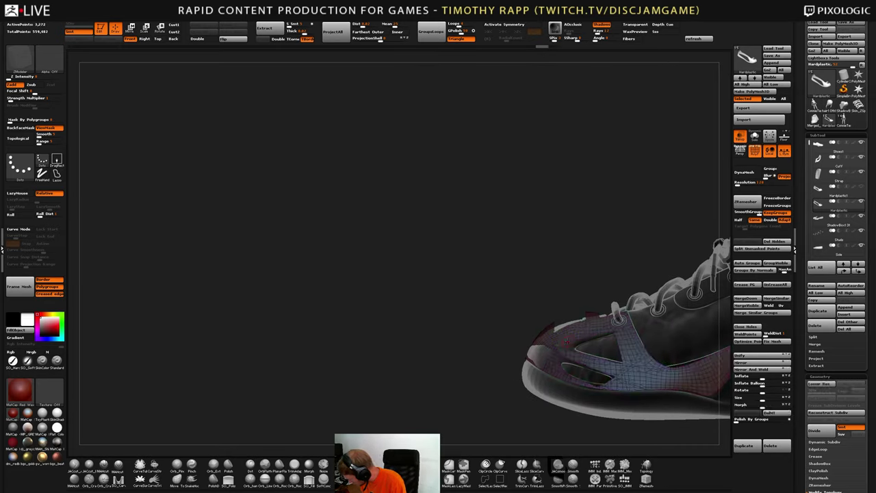
Try ZRemesher on the shell with FreezeBorder enabled and undo it
{"action": "key", "text": "shift+d"}
{"action": "right_click_drag", "start_coordinate": [629, 364], "coordinate": [659, 367], "text": "ctrl"}
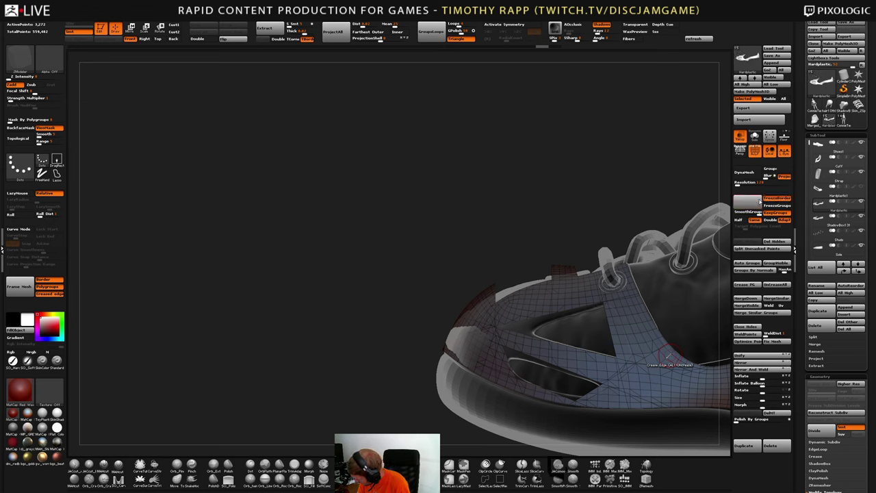
{"action": "left_click", "coordinate": [740, 202]}
{"action": "key", "text": "ctrl+z"}
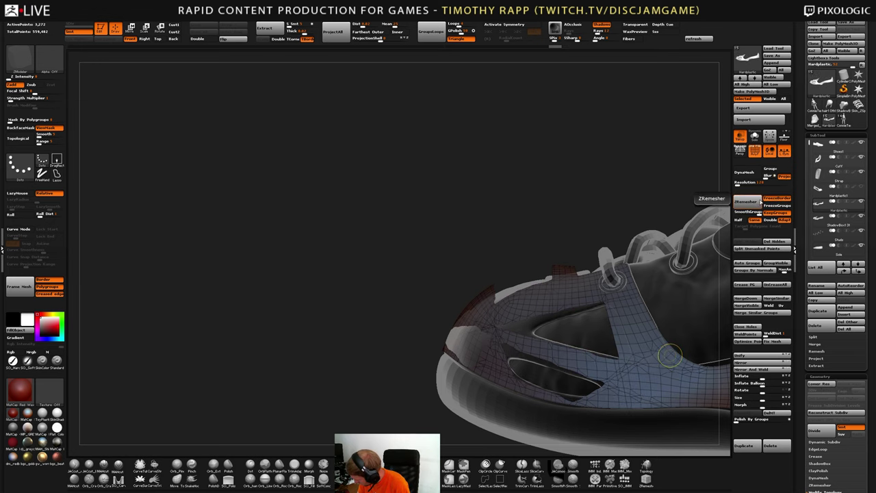
Switch ZRemesher to FreezeGroups and back to FreezeBorder, remesh the shell again, and undo the result
{"action": "key", "text": "shift+d"}
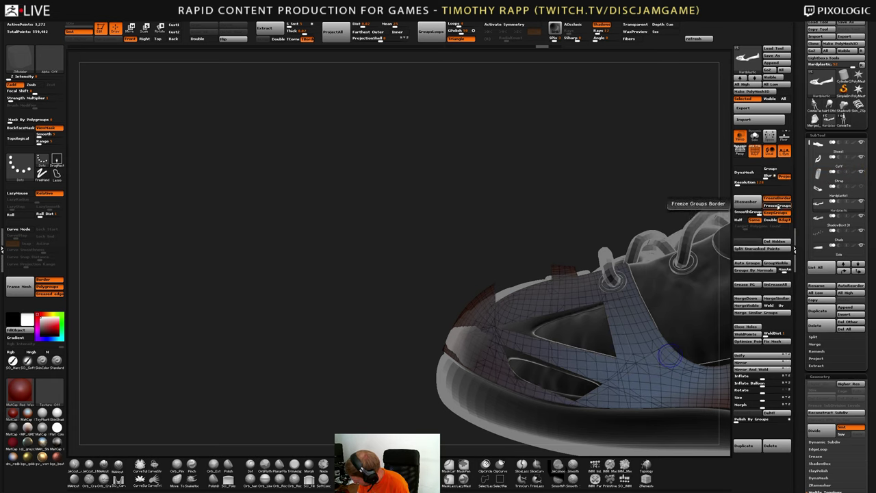
{"action": "left_click", "coordinate": [778, 206]}
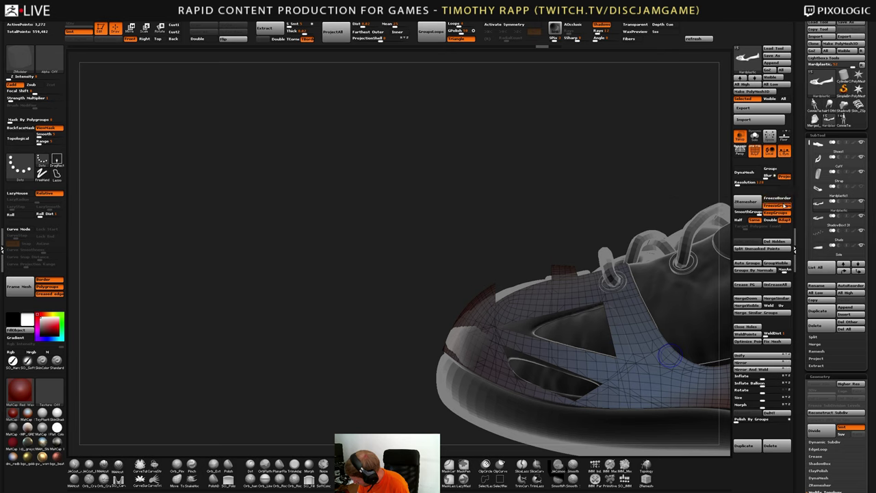
{"action": "left_click", "coordinate": [768, 198]}
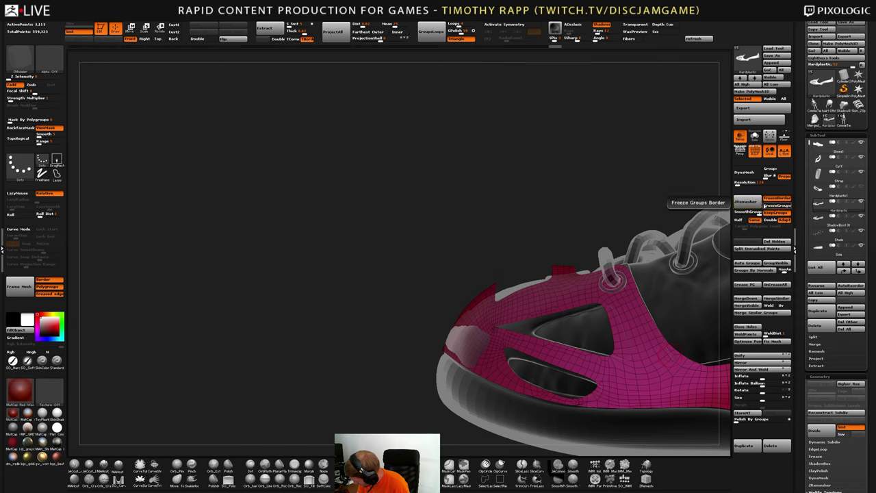
{"action": "key", "text": "ctrl+z"}
{"action": "key", "text": "ctrl+z"}
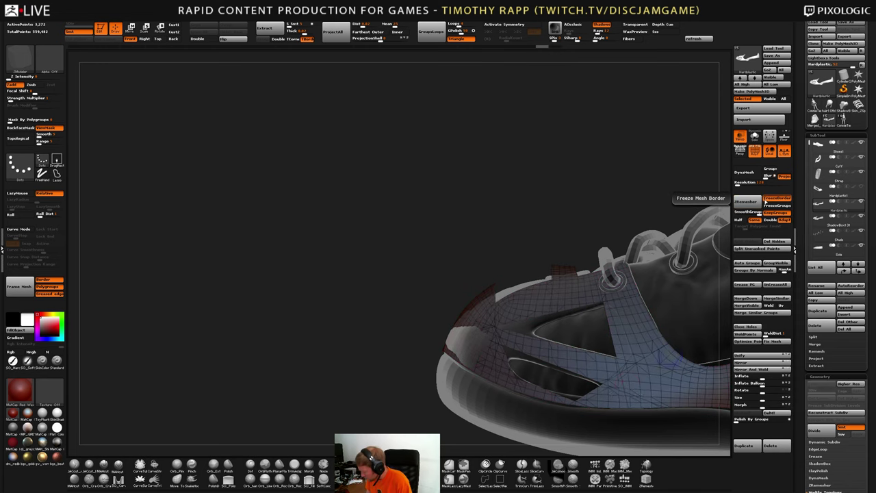
Undo the deletion of the hidden faces and return the shell to its separate polygroups
{"action": "mouse_move", "coordinate": [581, 394]}
{"action": "right_mouse_down"}
{"action": "mouse_move", "coordinate": [616, 407]}
{"action": "mouse_move", "coordinate": [609, 393]}
{"action": "mouse_move", "coordinate": [591, 391]}
{"action": "mouse_move", "coordinate": [603, 395]}
{"action": "mouse_move", "coordinate": [587, 407]}
{"action": "mouse_move", "coordinate": [633, 381]}
{"action": "mouse_move", "coordinate": [616, 384]}
{"action": "mouse_move", "coordinate": [625, 398]}
{"action": "mouse_move", "coordinate": [602, 397]}
{"action": "mouse_move", "coordinate": [662, 395]}
{"action": "right_mouse_up"}
{"action": "key", "text": "ctrl+z"}
{"action": "key", "text": "ctrl+z"}
{"action": "key", "text": "ctrl+z"}
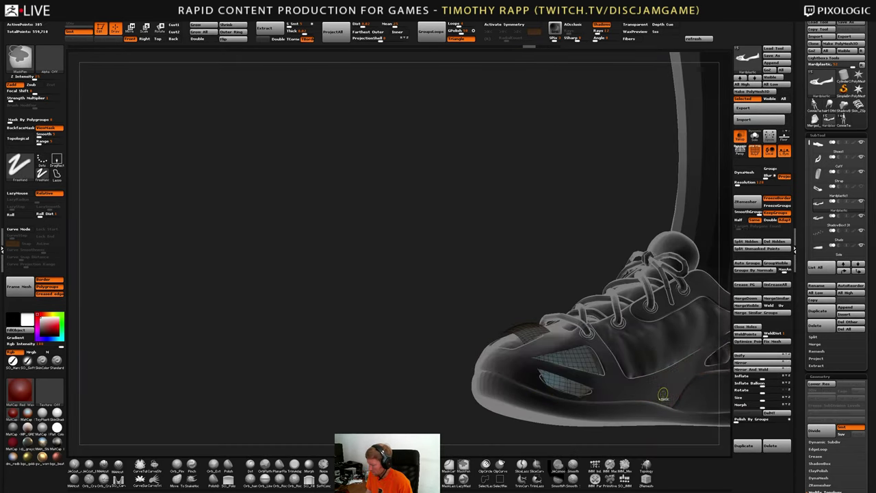
{"action": "key", "text": "ctrl+shift+z"}
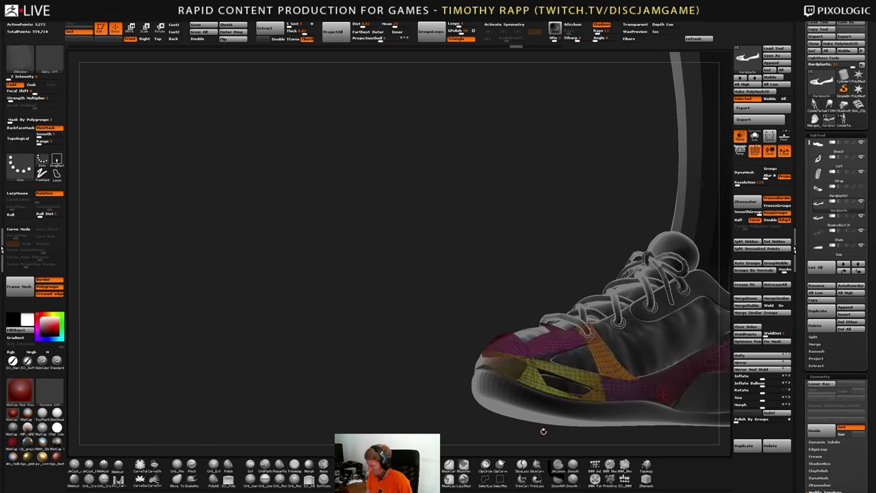
Show the whole shell and isolate the cut-out polygroup while viewing the opposite side of the shoe
{"action": "left_click", "coordinate": [533, 432], "text": "ctrl+shift"}
{"action": "right_click_drag", "start_coordinate": [565, 400], "coordinate": [617, 399]}
{"action": "key", "text": "shift+d"}
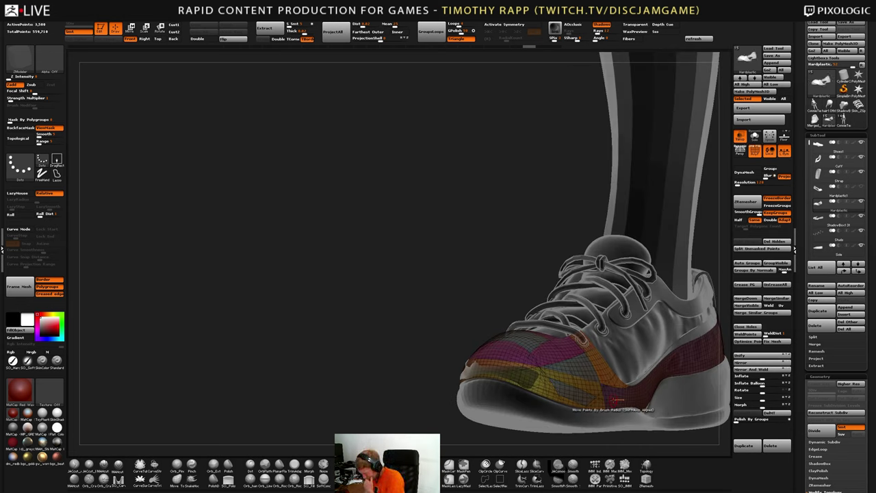
{"action": "mouse_move", "coordinate": [614, 399]}
{"action": "right_mouse_down"}
{"action": "mouse_move", "coordinate": [636, 390]}
{"action": "mouse_move", "coordinate": [606, 396]}
{"action": "right_mouse_up"}
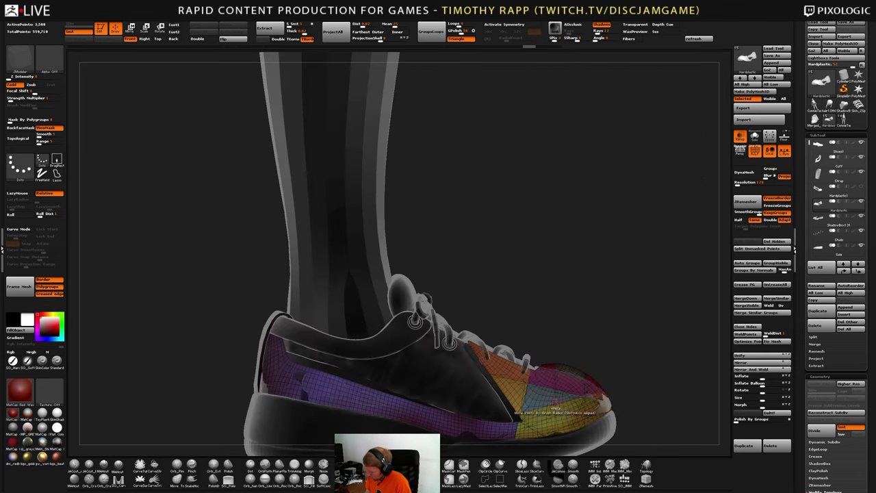
{"action": "right_click_drag", "start_coordinate": [555, 403], "coordinate": [559, 404]}
{"action": "left_click", "coordinate": [553, 401], "text": "ctrl+shift"}
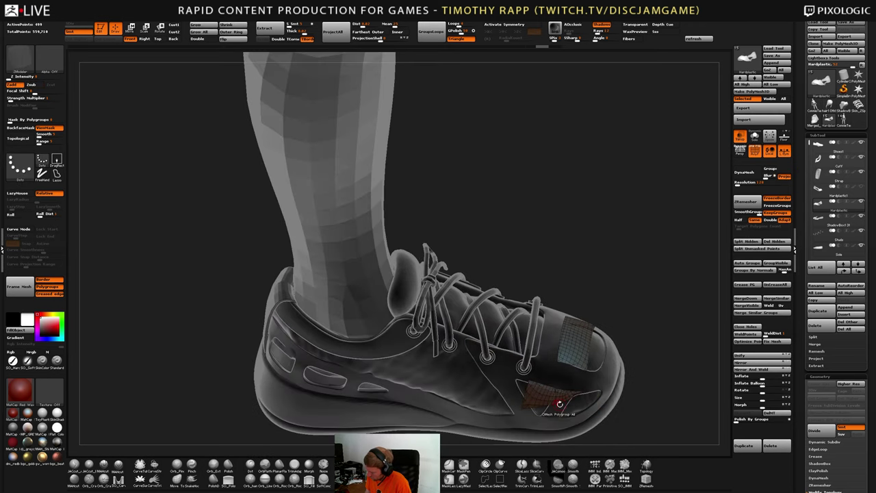
Try to separate the cut-out pieces on the opposite side of the toe cap with a rectangular selection
{"action": "left_click_drag", "start_coordinate": [594, 388], "coordinate": [479, 420], "text": "ctrl+shift"}
{"action": "key", "text": "ctrl+z"}
{"action": "left_click", "coordinate": [498, 483]}
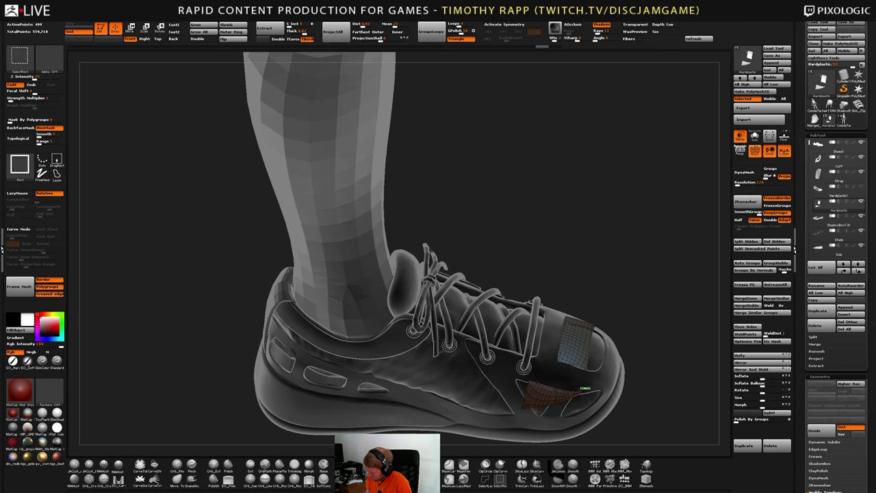
{"action": "left_click_drag", "start_coordinate": [591, 388], "coordinate": [489, 427], "text": "ctrl+shift"}
{"action": "left_click", "coordinate": [538, 414], "text": "ctrl+shift"}
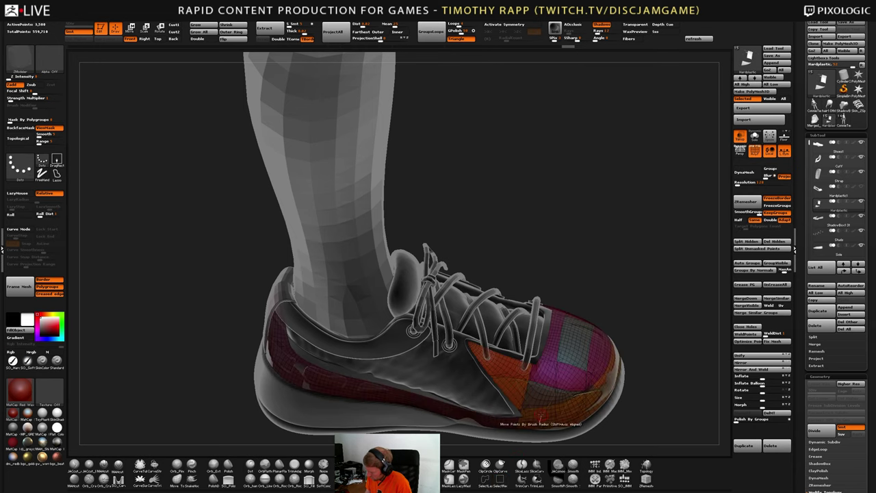
{"action": "key", "text": "ctrl+z"}
{"action": "left_click", "coordinate": [556, 411], "text": "ctrl+shift"}
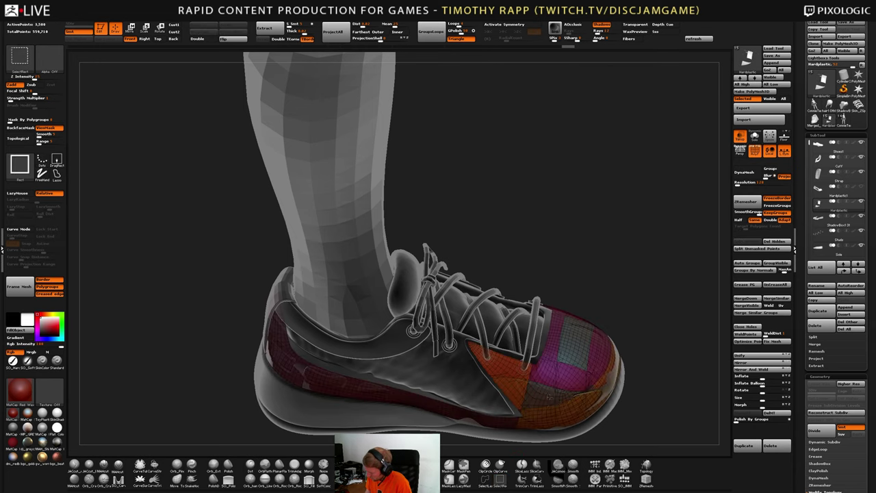
Hide the opposite-side pieces of the isolated cut-outs, invert the visibility, and merge the visible shell into a single polygroup
{"action": "left_click", "coordinate": [565, 399], "text": "ctrl+shift"}
{"action": "left_click_drag", "start_coordinate": [570, 398], "coordinate": [581, 418]}
{"action": "left_click_drag", "start_coordinate": [602, 384], "coordinate": [492, 427], "text": "ctrl+shift"}
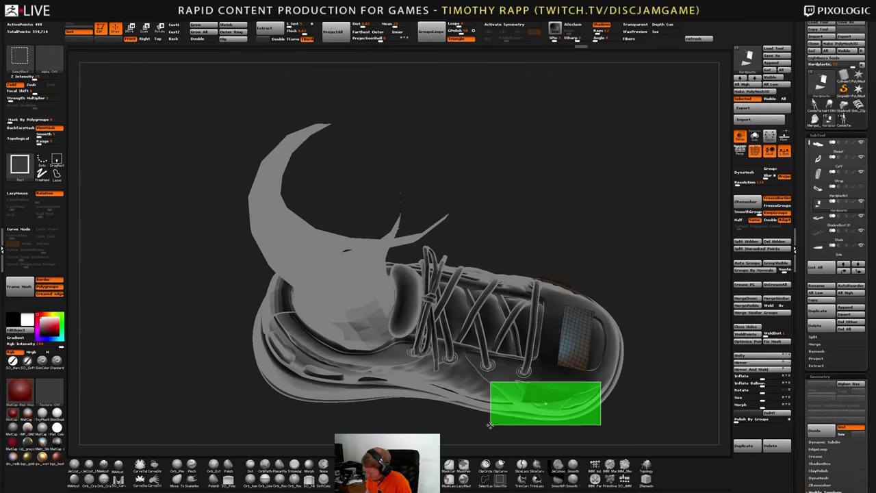
{"action": "left_click_drag", "start_coordinate": [618, 415], "coordinate": [568, 373], "text": "ctrl+shift"}
{"action": "key", "text": "ctrl+w"}
Show the whole shell, hide the remaining cut-out polygroup, and check the openings on the side of the toe cap
{"action": "left_click", "coordinate": [629, 414], "text": "ctrl+shift"}
{"action": "left_click", "coordinate": [573, 346], "text": "ctrl+shift"}
{"action": "right_click_drag", "start_coordinate": [595, 375], "coordinate": [638, 420], "text": "ctrl"}
{"action": "mouse_move", "coordinate": [638, 420]}
{"action": "right_mouse_down"}
{"action": "mouse_move", "coordinate": [583, 413]}
{"action": "mouse_move", "coordinate": [570, 363]}
{"action": "mouse_move", "coordinate": [576, 356]}
{"action": "right_mouse_up"}
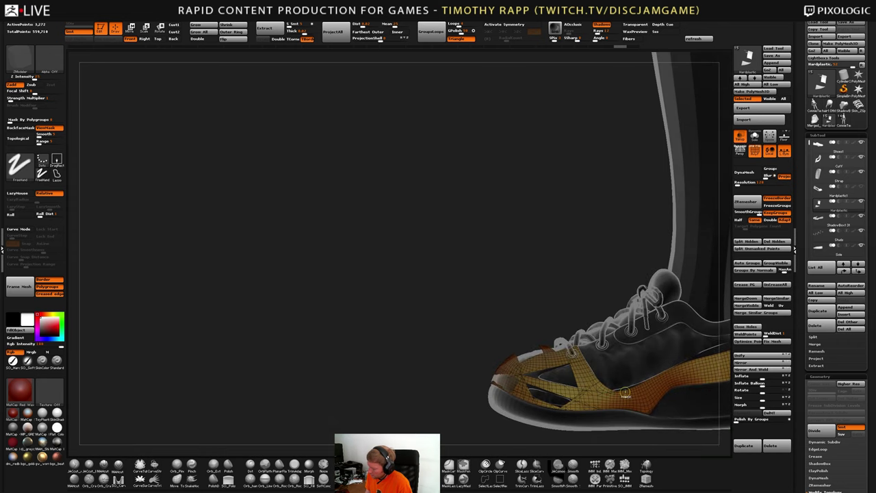
Compare the cut-open Hardplastic shell with the uncut Hardplastic1 copy and delete the cut-open Hardplastic subtool
{"action": "key", "text": "Up"}
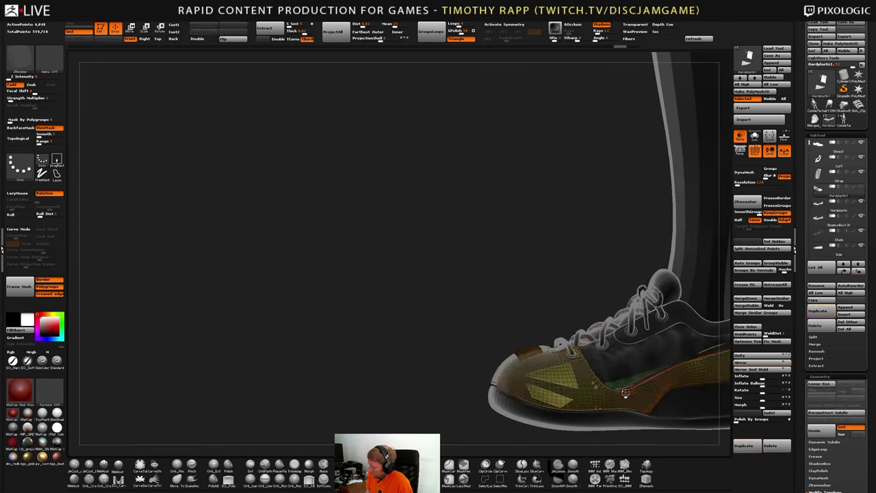
{"action": "right_click_drag", "start_coordinate": [602, 415], "coordinate": [619, 402]}
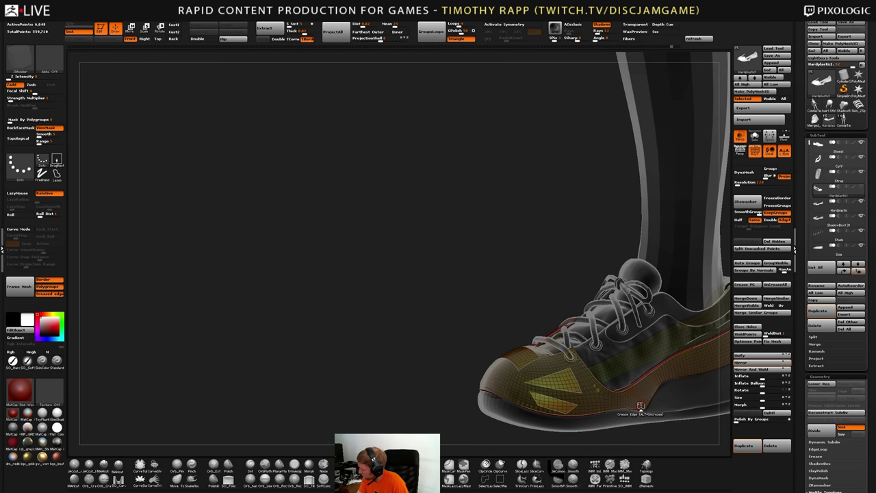
{"action": "left_click", "coordinate": [641, 405], "text": "alt"}
{"action": "mouse_move", "coordinate": [841, 204]}
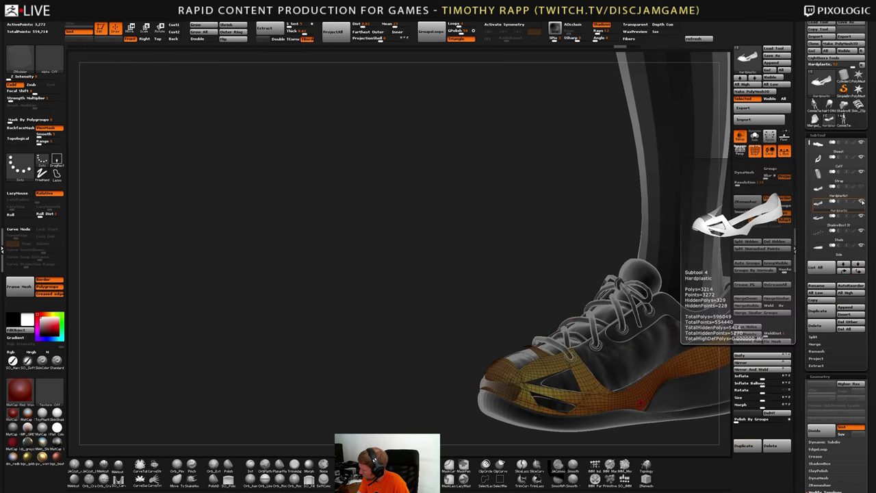
{"action": "left_click", "coordinate": [827, 324]}
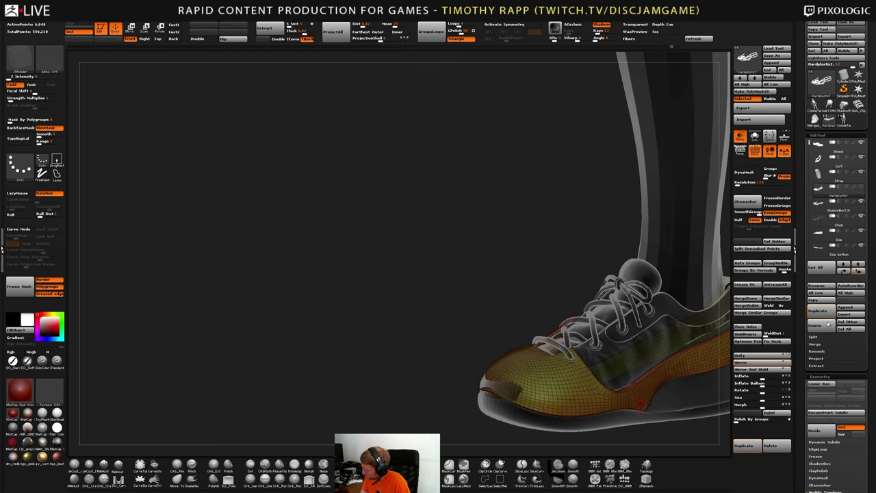
Hide the wireframe and try freehand mask strokes across the top of the toe cap
{"action": "key", "text": "shift+f"}
{"action": "mouse_move", "coordinate": [628, 401]}
{"action": "right_mouse_down"}
{"action": "mouse_move", "coordinate": [620, 347]}
{"action": "mouse_move", "coordinate": [590, 342]}
{"action": "mouse_move", "coordinate": [631, 385]}
{"action": "mouse_move", "coordinate": [658, 363]}
{"action": "mouse_move", "coordinate": [698, 359]}
{"action": "mouse_move", "coordinate": [708, 369]}
{"action": "mouse_move", "coordinate": [602, 394]}
{"action": "mouse_move", "coordinate": [634, 401]}
{"action": "right_mouse_up"}
{"action": "right_click_drag", "start_coordinate": [575, 363], "coordinate": [555, 357]}
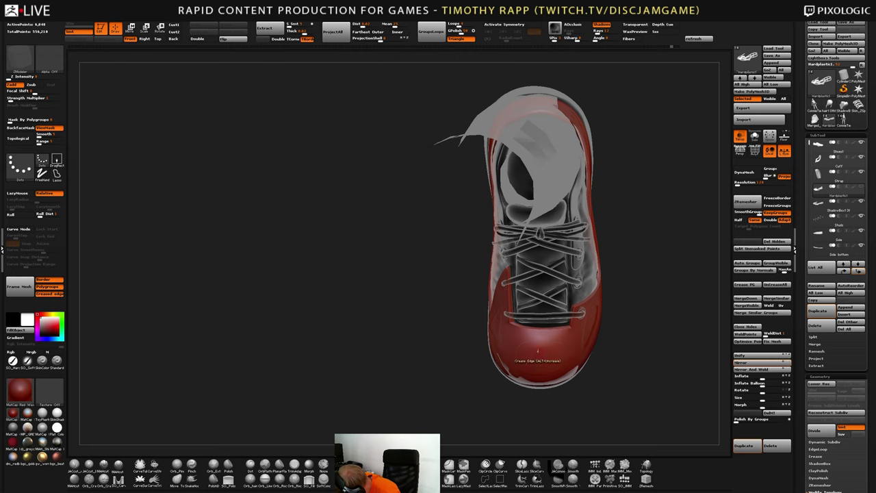
{"action": "key", "text": "ctrl"}
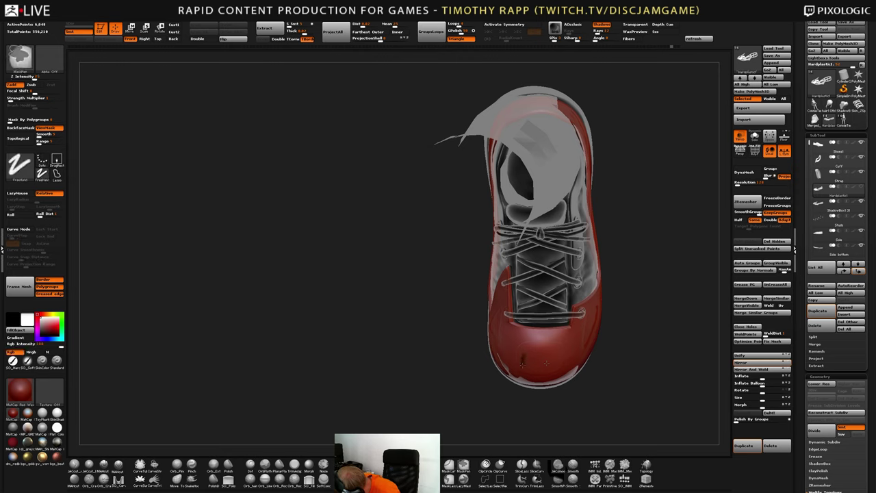
{"action": "left_click_drag", "start_coordinate": [524, 346], "coordinate": [533, 362], "text": "ctrl"}
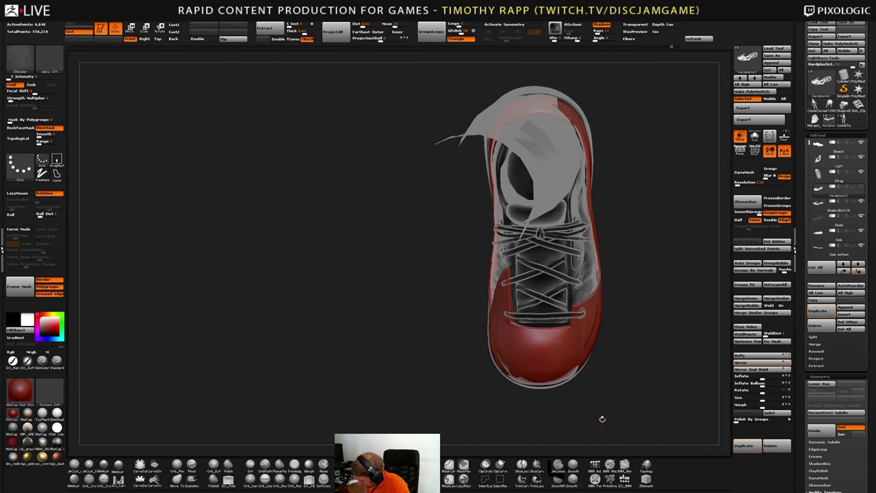
{"action": "left_click_drag", "start_coordinate": [600, 416], "coordinate": [565, 452]}
{"action": "left_click_drag", "start_coordinate": [588, 410], "coordinate": [540, 405]}
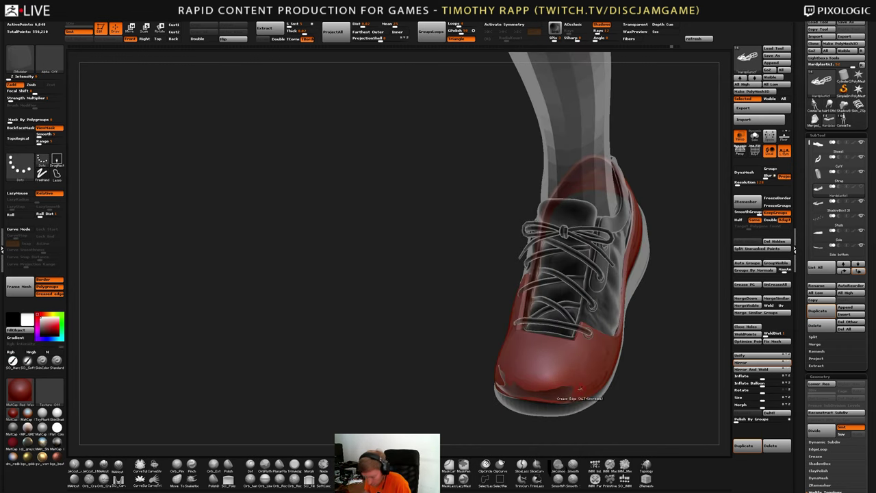
{"action": "right_click_drag", "start_coordinate": [547, 358], "coordinate": [575, 396]}
{"action": "right_click_drag", "start_coordinate": [566, 339], "coordinate": [565, 370], "text": "ctrl"}
{"action": "key", "text": "ctrl"}
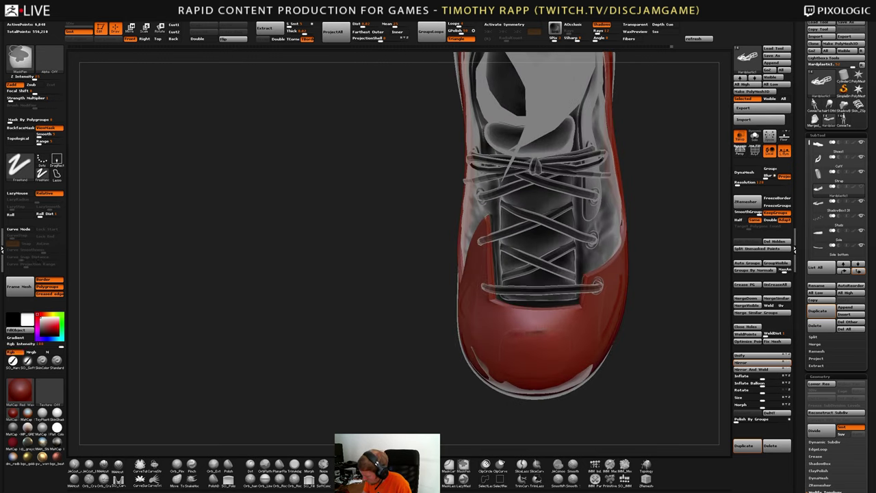
{"action": "right_click_drag", "start_coordinate": [572, 332], "coordinate": [572, 291]}
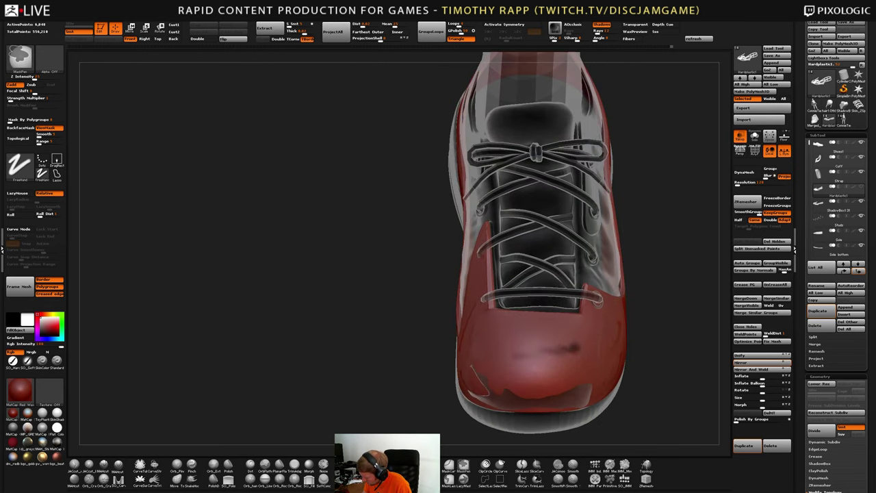
{"action": "mouse_move", "coordinate": [575, 347]}
{"action": "left_mouse_down", "text": "ctrl"}
{"action": "mouse_move", "coordinate": [503, 359]}
{"action": "mouse_move", "coordinate": [584, 342]}
{"action": "left_mouse_up", "text": "ctrl"}
{"action": "key", "text": "ctrl+z"}
Turn off dynamic subdivision on the Hardplastic1 shell and inspect the toe cap's base mesh
{"action": "key", "text": "shift+f"}
{"action": "mouse_move", "coordinate": [551, 361]}
{"action": "right_mouse_down"}
{"action": "mouse_move", "coordinate": [561, 353]}
{"action": "mouse_move", "coordinate": [529, 355]}
{"action": "mouse_move", "coordinate": [555, 361]}
{"action": "right_mouse_up"}
{"action": "key", "text": "shift+d"}
{"action": "key", "text": "shift+f"}
{"action": "key", "text": "ctrl+z"}
{"action": "key", "text": "d"}
{"action": "key", "text": "shift+d"}
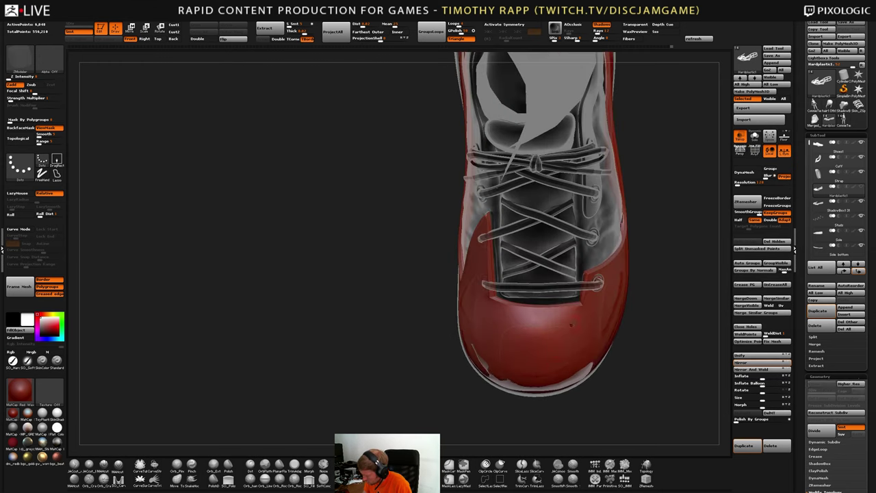
{"action": "key", "text": "shift+f"}
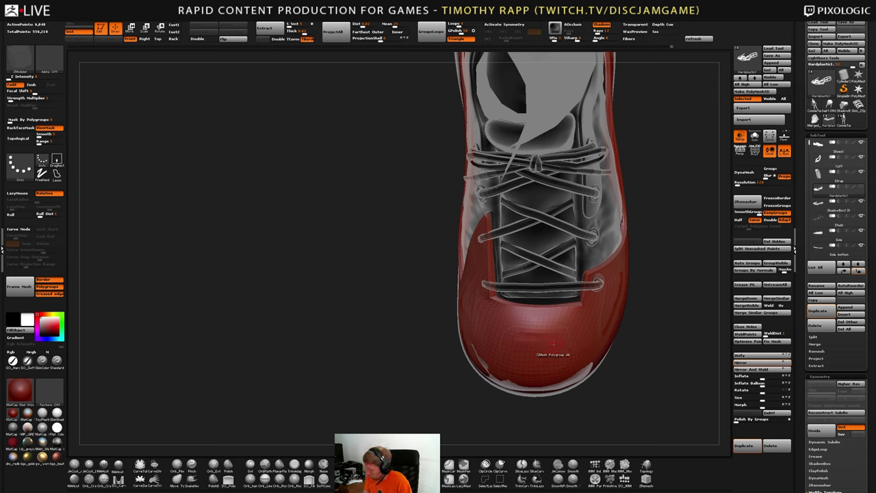
{"action": "mouse_move", "coordinate": [552, 346]}
{"action": "right_mouse_down"}
{"action": "mouse_move", "coordinate": [540, 347]}
{"action": "mouse_move", "coordinate": [553, 339]}
{"action": "right_mouse_up"}
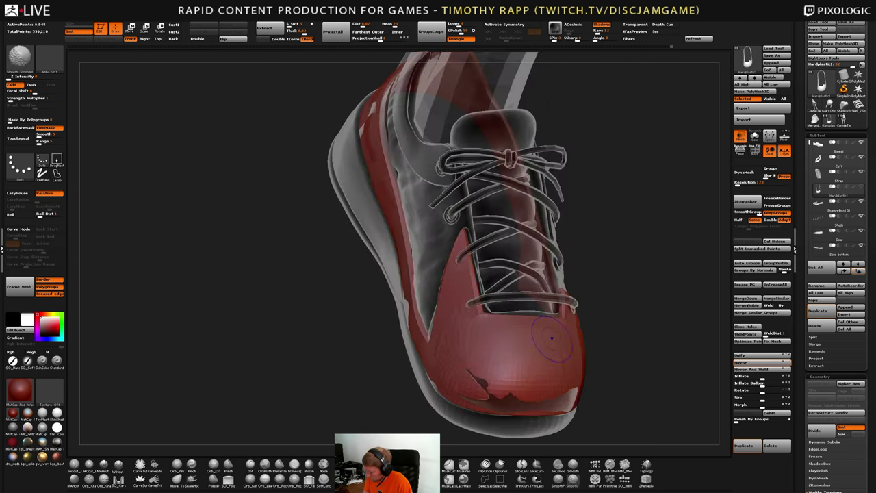
{"action": "key", "text": "d"}
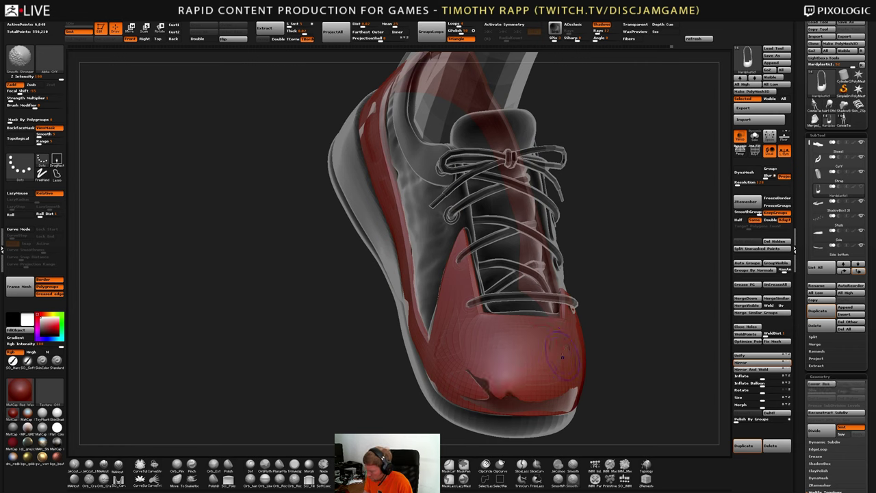
{"action": "key", "text": "shift+d"}
{"action": "key", "text": "shift"}
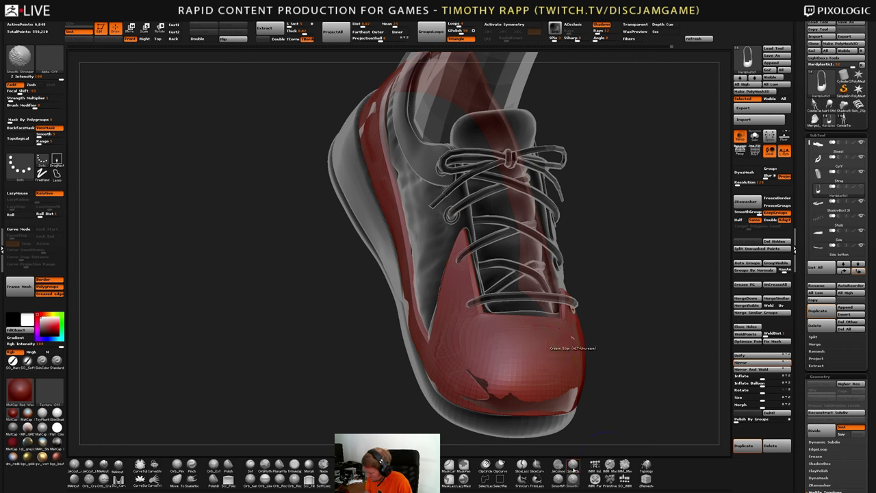
Switch the smoothing brush from Smooth Stronger to the regular Smooth brush
{"action": "left_click", "coordinate": [573, 469], "text": "shift"}
{"action": "key", "text": "shift"}
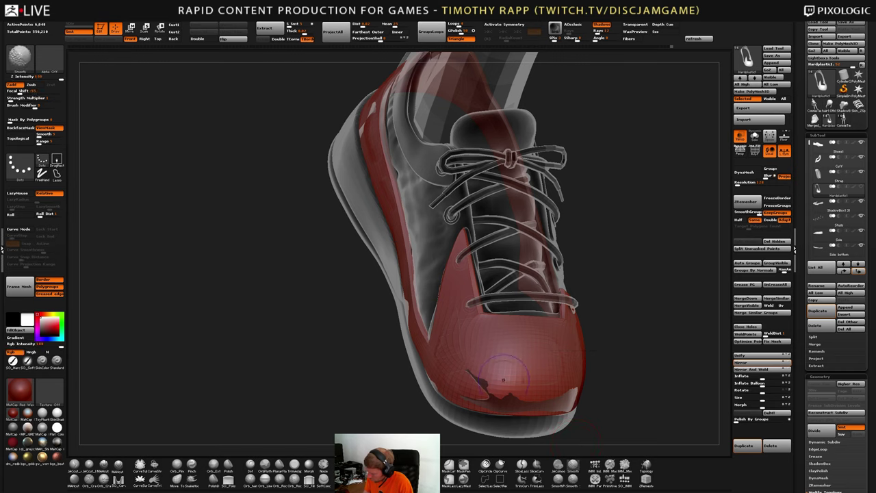
{"action": "key", "text": "shift"}
{"action": "mouse_move", "coordinate": [502, 380]}
{"action": "right_mouse_down"}
{"action": "mouse_move", "coordinate": [568, 364]}
{"action": "mouse_move", "coordinate": [540, 362]}
{"action": "mouse_move", "coordinate": [471, 316]}
{"action": "mouse_move", "coordinate": [504, 287]}
{"action": "right_mouse_up"}
{"action": "key", "text": "shift"}
Nudge the shell's corner beside the lowest lace with the Move brush and check the toe cap's shape
{"action": "key", "text": "b"}
{"action": "key", "text": "m"}
{"action": "key", "text": "v"}
{"action": "left_click_drag", "start_coordinate": [504, 282], "coordinate": [501, 282]}
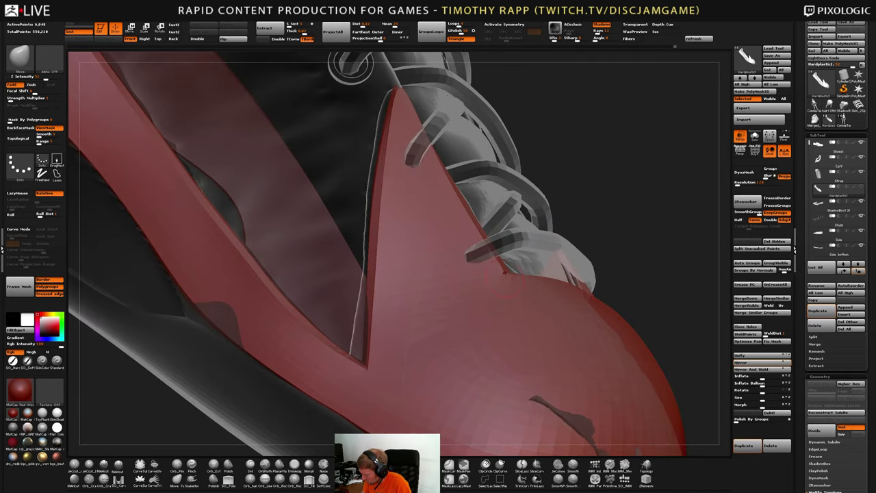
{"action": "mouse_move", "coordinate": [501, 281]}
{"action": "right_mouse_down"}
{"action": "mouse_move", "coordinate": [452, 287]}
{"action": "mouse_move", "coordinate": [524, 342]}
{"action": "mouse_move", "coordinate": [636, 343]}
{"action": "right_mouse_up"}
{"action": "right_click_drag", "start_coordinate": [607, 374], "coordinate": [594, 397]}
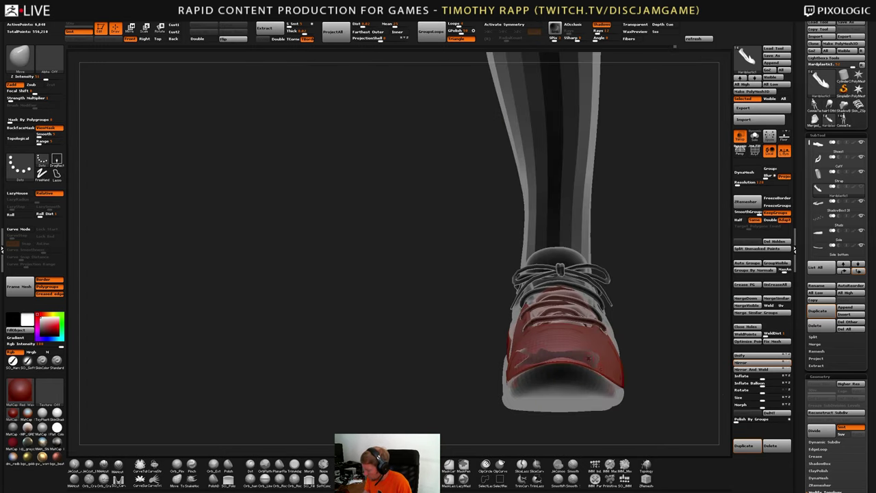
{"action": "right_click_drag", "start_coordinate": [593, 321], "coordinate": [594, 355]}
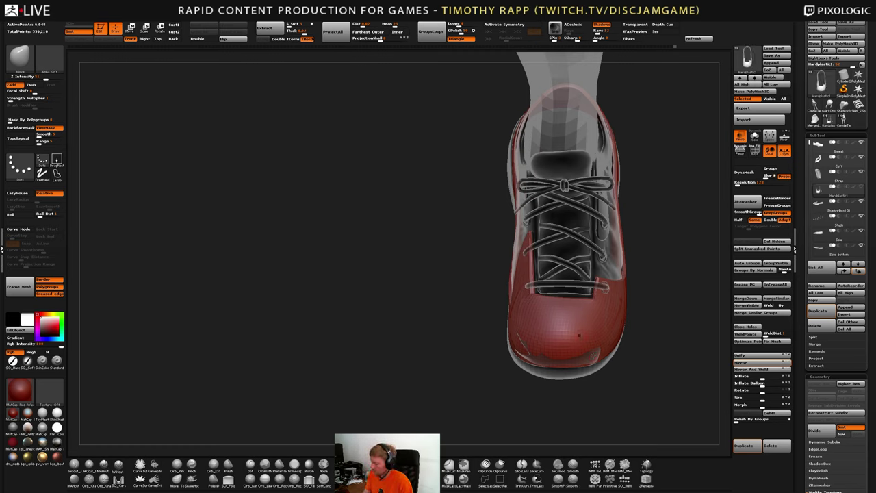
Duplicate the Hardplastic1 subtool and display its polygroups on the toe cap
{"action": "left_click", "coordinate": [822, 314]}
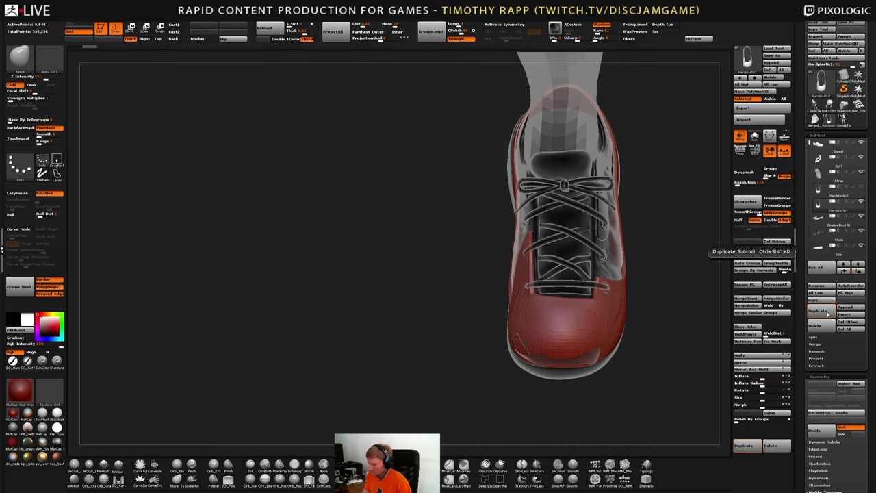
{"action": "key", "text": "shift+f"}
{"action": "left_click_drag", "start_coordinate": [653, 290], "coordinate": [655, 336], "text": "alt"}
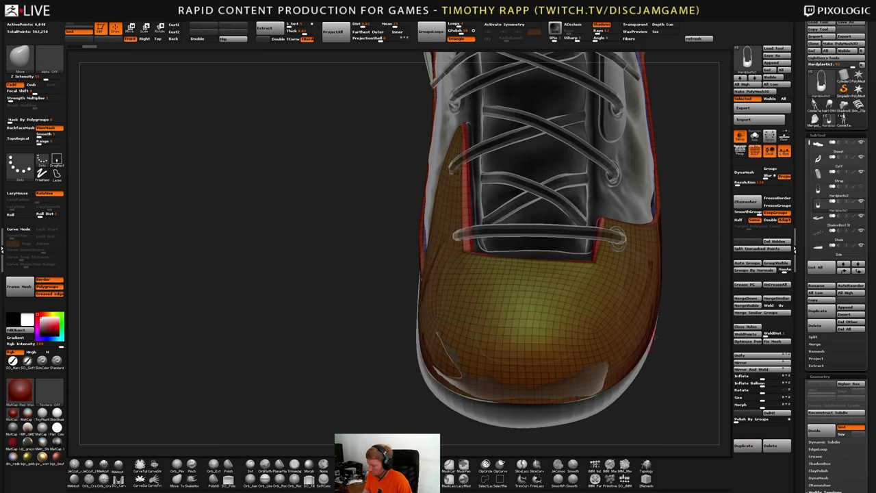
Isolate the shell's outer surface polygroup, delete the hidden geometry, and check the remaining single-layer shell
{"action": "key", "text": "shift+f"}
{"action": "right_click_drag", "start_coordinate": [607, 356], "coordinate": [647, 335]}
{"action": "left_click", "coordinate": [576, 337], "text": "ctrl+shift"}
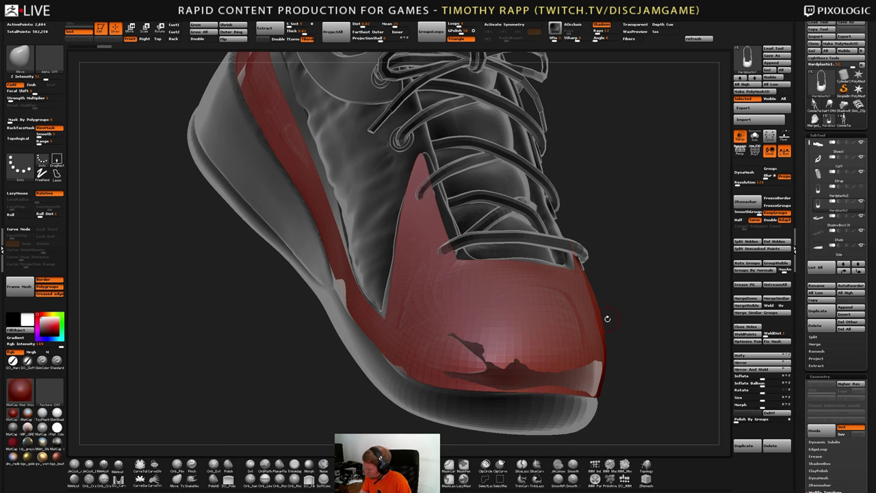
{"action": "left_click", "coordinate": [774, 240]}
{"action": "key", "text": "shift+f"}
{"action": "mouse_move", "coordinate": [540, 330]}
{"action": "right_mouse_down"}
{"action": "mouse_move", "coordinate": [577, 334]}
{"action": "mouse_move", "coordinate": [484, 335]}
{"action": "right_mouse_up"}
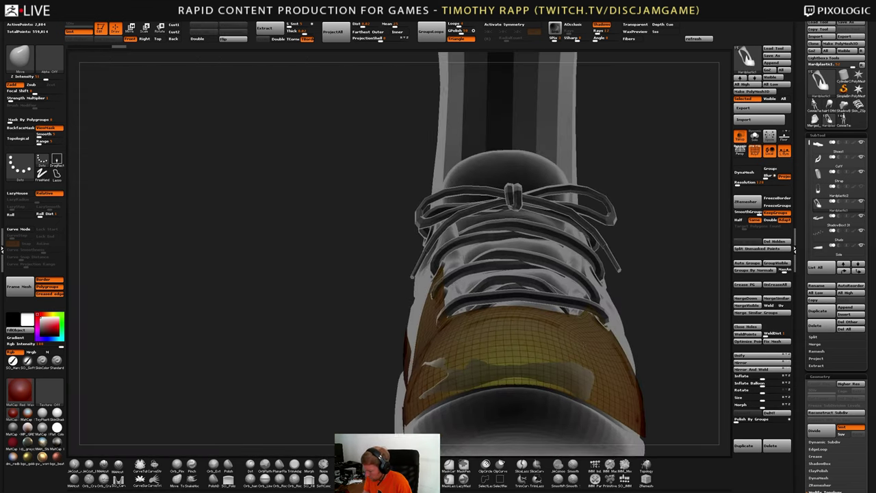
Subdivide the single-layer shell twice and hide its wireframe
{"action": "mouse_move", "coordinate": [605, 360]}
{"action": "right_mouse_down", "text": "ctrl"}
{"action": "mouse_move", "coordinate": [582, 322]}
{"action": "mouse_move", "coordinate": [584, 366]}
{"action": "mouse_move", "coordinate": [598, 324]}
{"action": "mouse_move", "coordinate": [556, 321]}
{"action": "mouse_move", "coordinate": [579, 363]}
{"action": "mouse_move", "coordinate": [557, 375]}
{"action": "right_mouse_up", "text": "ctrl"}
{"action": "key", "text": "shift+f"}
{"action": "mouse_move", "coordinate": [557, 375]}
{"action": "right_mouse_down"}
{"action": "mouse_move", "coordinate": [562, 346]}
{"action": "mouse_move", "coordinate": [616, 353]}
{"action": "mouse_move", "coordinate": [573, 347]}
{"action": "right_mouse_up"}
{"action": "key", "text": "ctrl+d"}
{"action": "key", "text": "ctrl+d"}
{"action": "key", "text": "shift+f"}
{"action": "mouse_move", "coordinate": [632, 301]}
{"action": "right_mouse_down"}
{"action": "mouse_move", "coordinate": [641, 339]}
{"action": "mouse_move", "coordinate": [635, 301]}
{"action": "right_mouse_up"}
{"action": "right_click_drag", "start_coordinate": [634, 301], "coordinate": [500, 314], "text": "alt"}
{"action": "key", "text": "shift+f"}
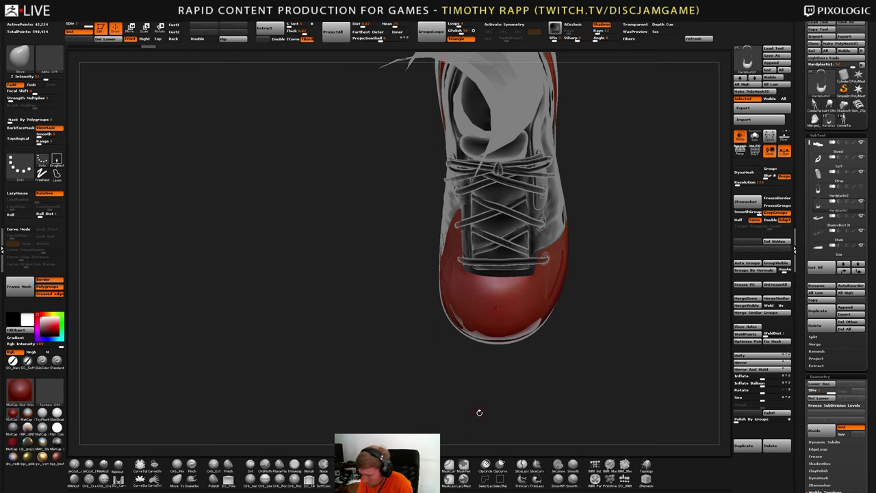
Paint a closed, roughly rectangular mask outline on the middle of the toe cap
{"action": "left_click", "coordinate": [479, 296], "text": "ctrl"}
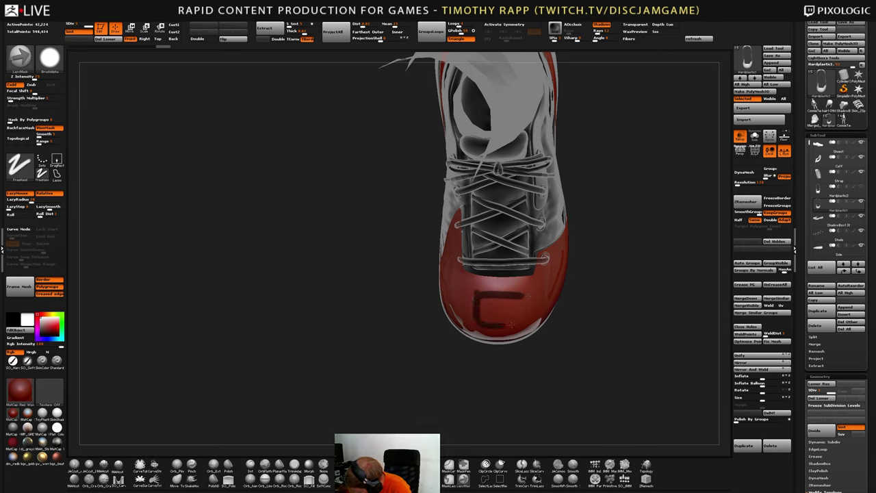
{"action": "left_click_drag", "start_coordinate": [511, 324], "coordinate": [522, 320]}
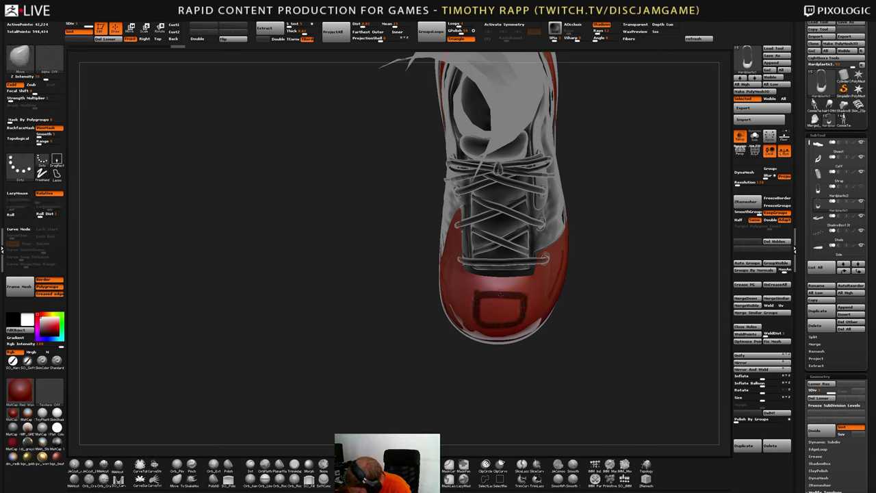
{"action": "left_click_drag", "start_coordinate": [478, 293], "coordinate": [493, 305], "text": "ctrl"}
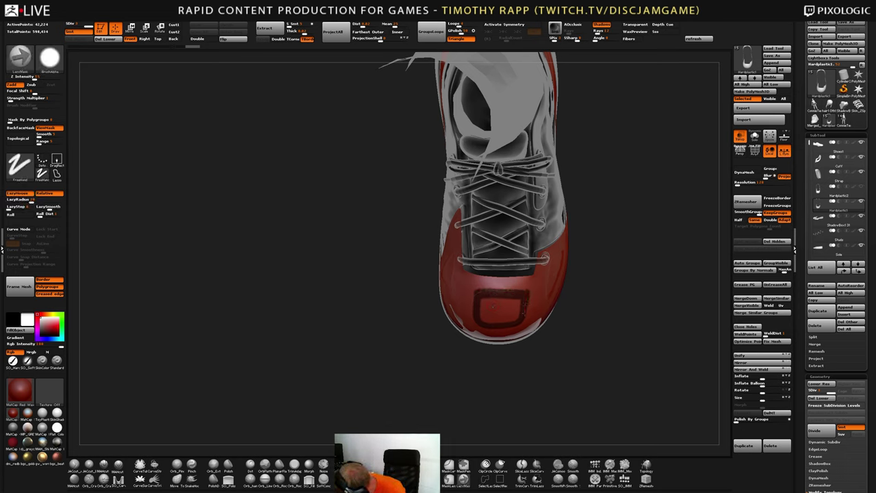
Fill the inside of the outline with mask and trim its upper edge into a clean panel shape
{"action": "mouse_move", "coordinate": [493, 305]}
{"action": "right_mouse_down"}
{"action": "mouse_move", "coordinate": [499, 277]}
{"action": "mouse_move", "coordinate": [493, 335]}
{"action": "mouse_move", "coordinate": [498, 316]}
{"action": "right_mouse_up"}
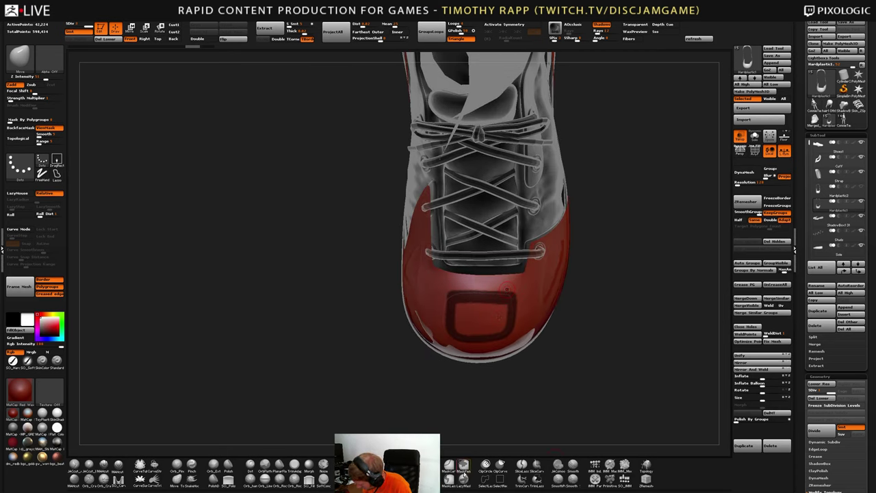
{"action": "right_click_drag", "start_coordinate": [506, 289], "coordinate": [505, 275]}
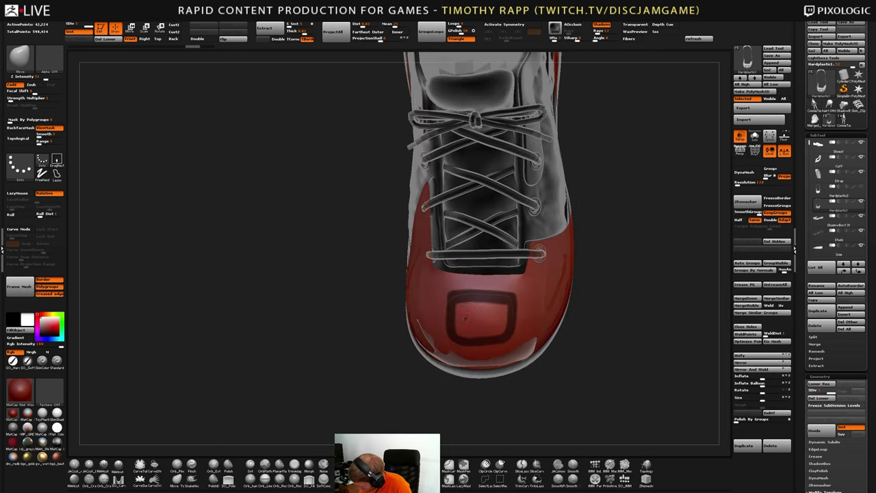
{"action": "mouse_move", "coordinate": [460, 305]}
{"action": "left_mouse_down", "text": "ctrl"}
{"action": "mouse_move", "coordinate": [459, 325]}
{"action": "mouse_move", "coordinate": [475, 309]}
{"action": "mouse_move", "coordinate": [496, 332]}
{"action": "left_mouse_up", "text": "ctrl"}
{"action": "mouse_move", "coordinate": [480, 333]}
{"action": "right_mouse_down"}
{"action": "mouse_move", "coordinate": [476, 343]}
{"action": "mouse_move", "coordinate": [454, 333]}
{"action": "right_mouse_up"}
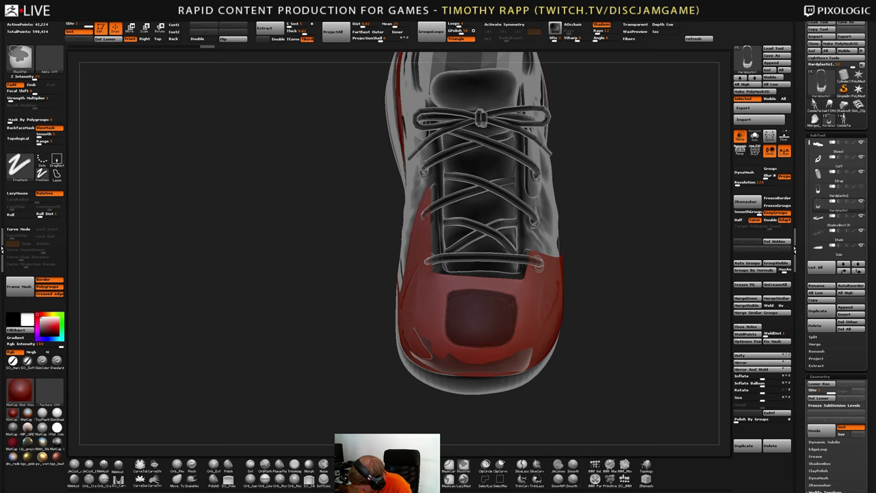
{"action": "right_click_drag", "start_coordinate": [474, 331], "coordinate": [488, 325]}
{"action": "mouse_move", "coordinate": [452, 292]}
{"action": "left_mouse_down", "text": "ctrl+alt"}
{"action": "mouse_move", "coordinate": [502, 292]}
{"action": "mouse_move", "coordinate": [449, 293]}
{"action": "left_mouse_up", "text": "ctrl+alt"}
{"action": "mouse_move", "coordinate": [519, 292]}
{"action": "right_mouse_down"}
{"action": "mouse_move", "coordinate": [498, 289]}
{"action": "mouse_move", "coordinate": [483, 309]}
{"action": "mouse_move", "coordinate": [483, 290]}
{"action": "mouse_move", "coordinate": [471, 308]}
{"action": "mouse_move", "coordinate": [484, 313]}
{"action": "mouse_move", "coordinate": [481, 288]}
{"action": "mouse_move", "coordinate": [467, 328]}
{"action": "mouse_move", "coordinate": [480, 370]}
{"action": "mouse_move", "coordinate": [486, 346]}
{"action": "right_mouse_up"}
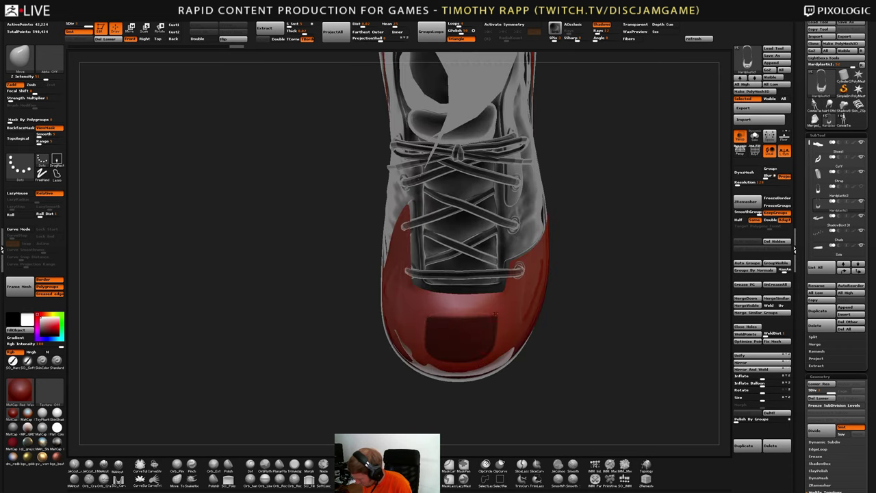
Lower the shell to its lowest subdivision level and check the masked toe cap panel from above and the side
{"action": "mouse_move", "coordinate": [457, 310]}
{"action": "right_mouse_down"}
{"action": "mouse_move", "coordinate": [452, 294]}
{"action": "mouse_move", "coordinate": [471, 288]}
{"action": "right_mouse_up"}
{"action": "right_click_drag", "start_coordinate": [433, 313], "coordinate": [448, 318]}
{"action": "left_click_drag", "start_coordinate": [444, 296], "coordinate": [452, 295]}
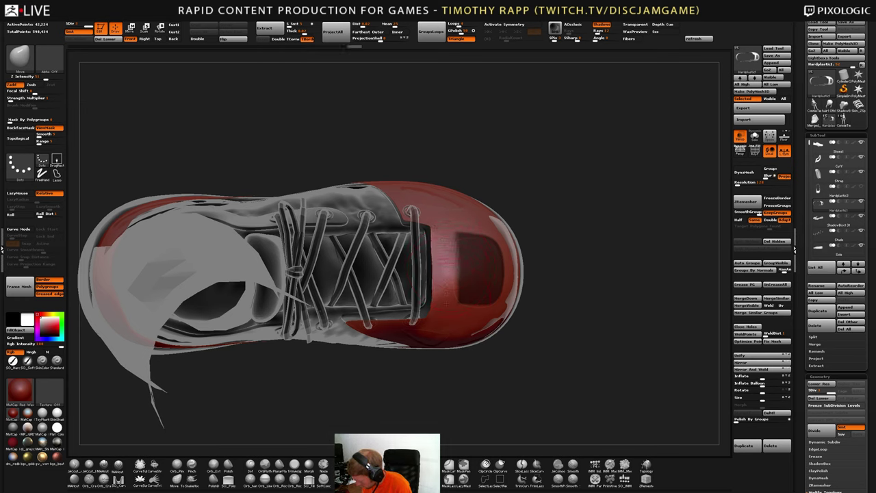
{"action": "key", "text": "shift+d"}
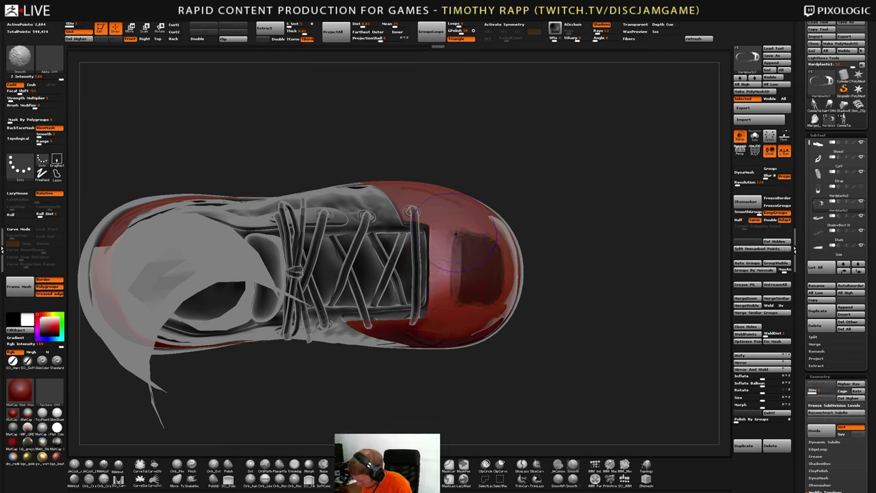
{"action": "mouse_move", "coordinate": [419, 212]}
{"action": "right_mouse_down"}
{"action": "mouse_move", "coordinate": [423, 246]}
{"action": "mouse_move", "coordinate": [430, 154]}
{"action": "mouse_move", "coordinate": [438, 253]}
{"action": "mouse_move", "coordinate": [444, 212]}
{"action": "mouse_move", "coordinate": [432, 250]}
{"action": "mouse_move", "coordinate": [427, 234]}
{"action": "mouse_move", "coordinate": [431, 264]}
{"action": "mouse_move", "coordinate": [442, 253]}
{"action": "right_mouse_up"}
{"action": "key", "text": "2"}
{"action": "right_click_drag", "start_coordinate": [419, 302], "coordinate": [443, 279]}
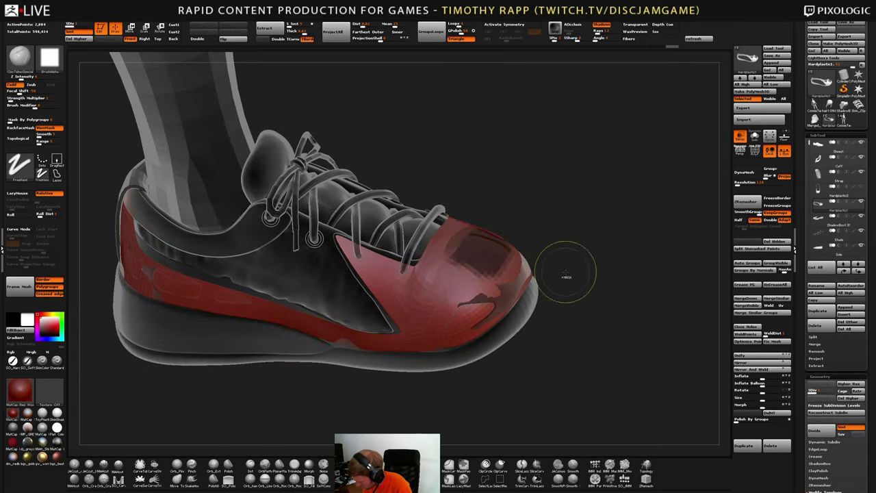
Try to clear the panel mask on top of the toe cap
{"action": "left_click_drag", "start_coordinate": [565, 272], "coordinate": [610, 287], "text": "ctrl"}
{"action": "key", "text": "1"}
{"action": "key", "text": "ctrl+z"}
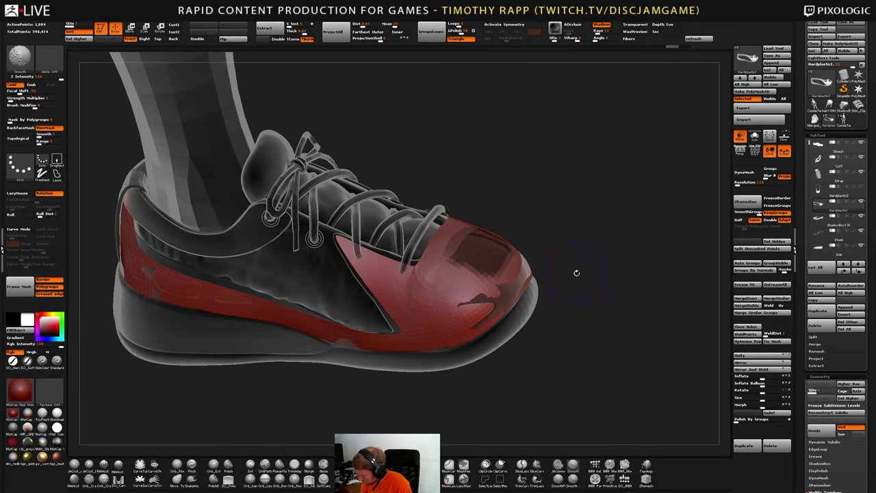
Raise the shell back to a higher subdivision level and clear the panel mask from the toe cap
{"action": "key", "text": "2"}
{"action": "key", "text": "d"}
{"action": "key", "text": "d"}
{"action": "left_click_drag", "start_coordinate": [579, 283], "coordinate": [569, 278], "text": "ctrl"}
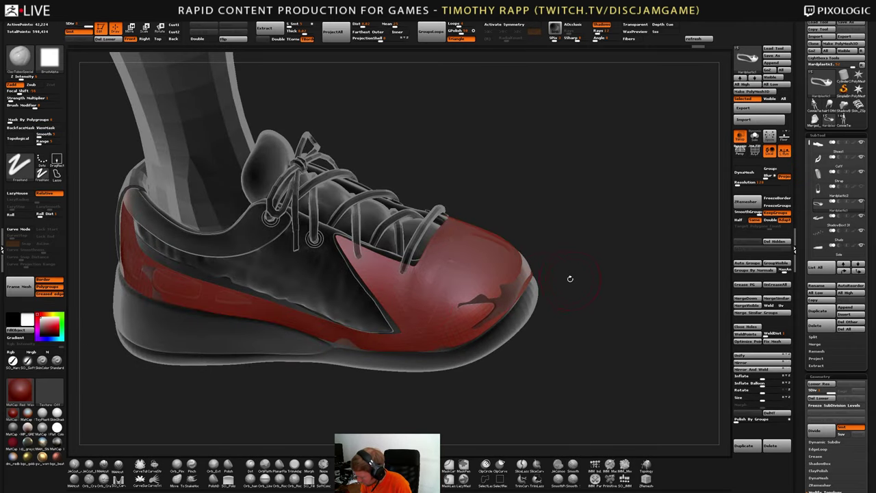
Paint and fill a new rounded rectangular panel mask in the middle of the toe cap's upper surface
{"action": "right_click_drag", "start_coordinate": [556, 277], "coordinate": [503, 295]}
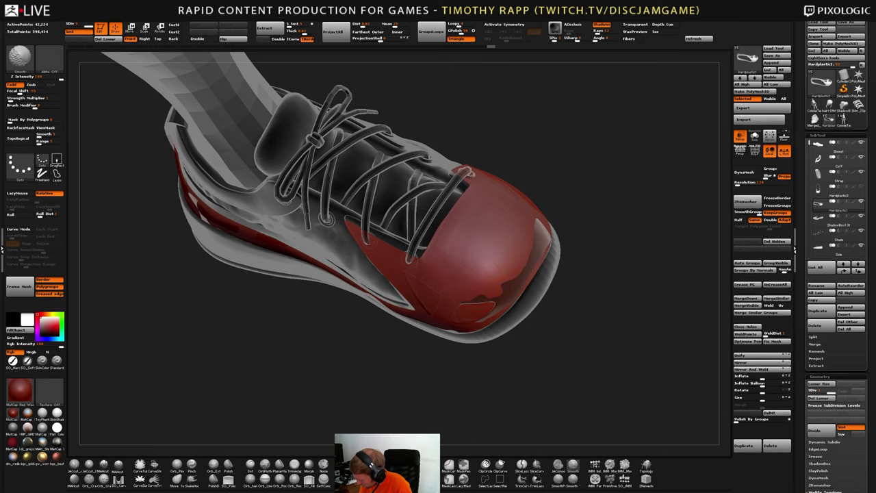
{"action": "right_click_drag", "start_coordinate": [473, 247], "coordinate": [551, 262]}
{"action": "left_click_drag", "start_coordinate": [559, 279], "coordinate": [504, 314]}
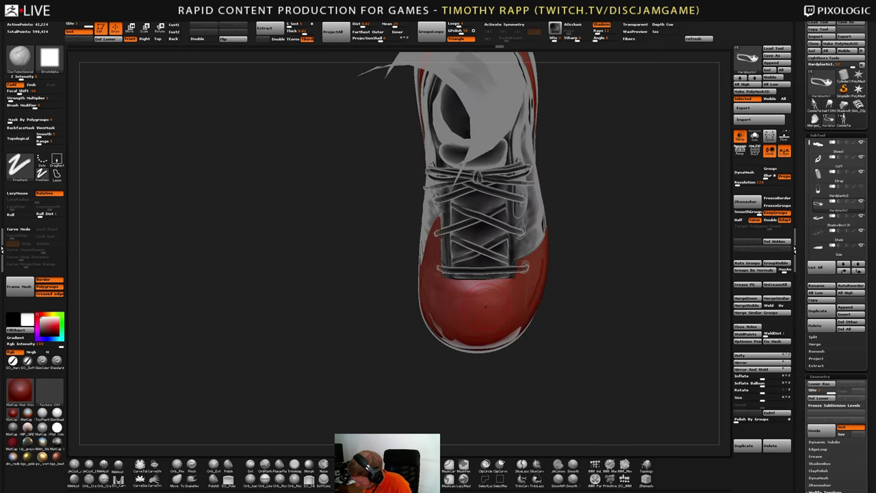
{"action": "key", "text": "shift"}
{"action": "mouse_move", "coordinate": [443, 295]}
{"action": "right_mouse_down"}
{"action": "mouse_move", "coordinate": [450, 342]}
{"action": "mouse_move", "coordinate": [468, 306]}
{"action": "mouse_move", "coordinate": [445, 292]}
{"action": "mouse_move", "coordinate": [489, 293]}
{"action": "right_mouse_up"}
{"action": "key", "text": "shift"}
{"action": "key", "text": "shift"}
{"action": "left_click_drag", "start_coordinate": [450, 296], "coordinate": [449, 311], "text": "shift"}
{"action": "right_click_drag", "start_coordinate": [449, 311], "coordinate": [403, 307]}
{"action": "right_click_drag", "start_coordinate": [629, 316], "coordinate": [584, 317]}
{"action": "left_click_drag", "start_coordinate": [584, 314], "coordinate": [580, 323], "text": "shift"}
{"action": "right_click_drag", "start_coordinate": [580, 323], "coordinate": [623, 322]}
{"action": "mouse_move", "coordinate": [517, 336]}
{"action": "right_mouse_down"}
{"action": "mouse_move", "coordinate": [527, 378]}
{"action": "mouse_move", "coordinate": [488, 374]}
{"action": "mouse_move", "coordinate": [490, 343]}
{"action": "mouse_move", "coordinate": [450, 371]}
{"action": "right_mouse_up"}
{"action": "left_click_drag", "start_coordinate": [503, 338], "coordinate": [504, 347], "text": "shift"}
{"action": "right_click_drag", "start_coordinate": [503, 348], "coordinate": [505, 324]}
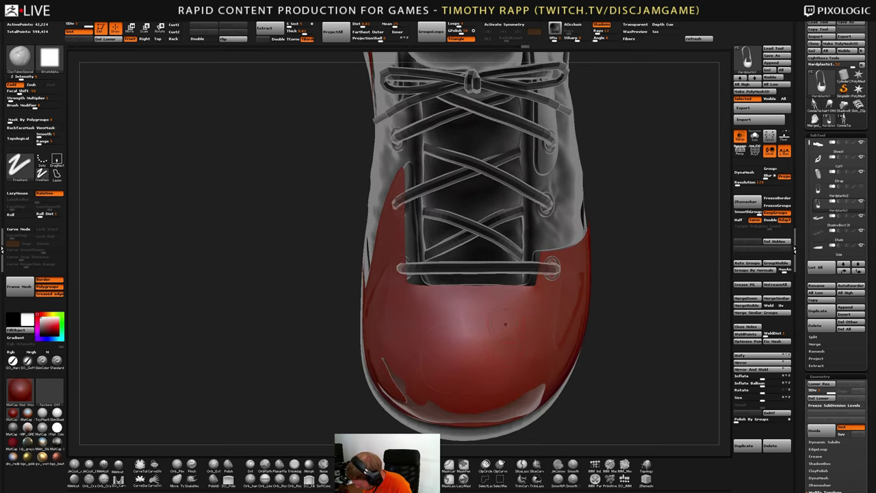
{"action": "mouse_move", "coordinate": [505, 324]}
{"action": "left_mouse_down", "text": "ctrl"}
{"action": "mouse_move", "coordinate": [500, 383]}
{"action": "mouse_move", "coordinate": [503, 335]}
{"action": "mouse_move", "coordinate": [431, 331]}
{"action": "mouse_move", "coordinate": [437, 376]}
{"action": "mouse_move", "coordinate": [484, 381]}
{"action": "mouse_move", "coordinate": [457, 342]}
{"action": "left_mouse_up", "text": "ctrl"}
{"action": "right_click_drag", "start_coordinate": [491, 330], "coordinate": [488, 343]}
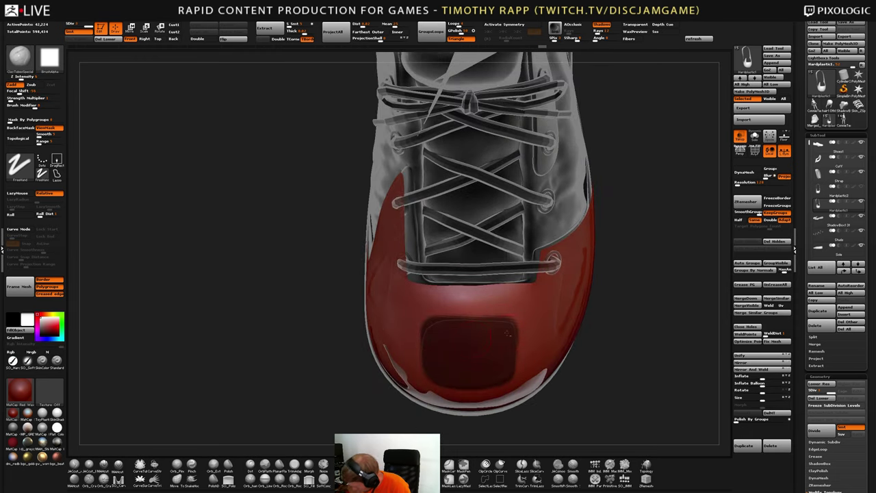
Straighten the upper edge of the toe cap's rectangular mask and widen one of its sides
{"action": "left_click_drag", "start_coordinate": [448, 331], "coordinate": [490, 330], "text": "ctrl"}
{"action": "mouse_move", "coordinate": [438, 307]}
{"action": "left_mouse_down", "text": "ctrl+alt"}
{"action": "mouse_move", "coordinate": [503, 305]}
{"action": "mouse_move", "coordinate": [433, 310]}
{"action": "left_mouse_up", "text": "ctrl+alt"}
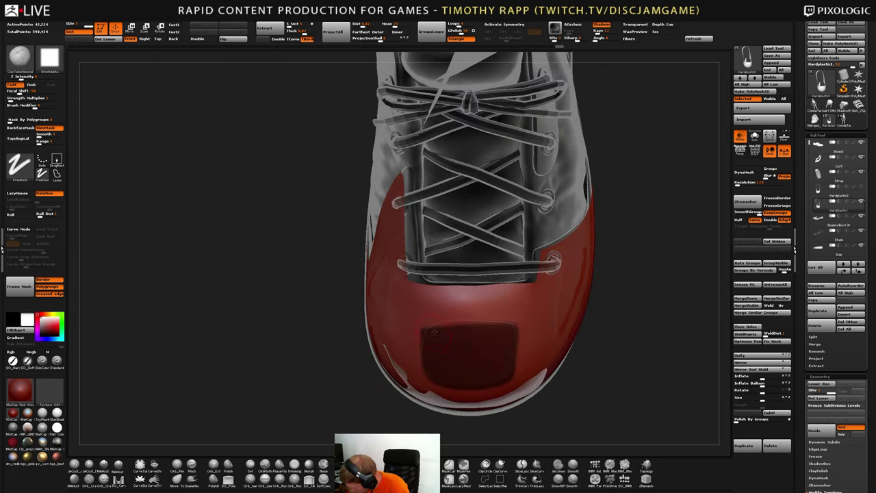
{"action": "right_click_drag", "start_coordinate": [479, 327], "coordinate": [478, 347]}
{"action": "right_click_drag", "start_coordinate": [518, 322], "coordinate": [516, 296]}
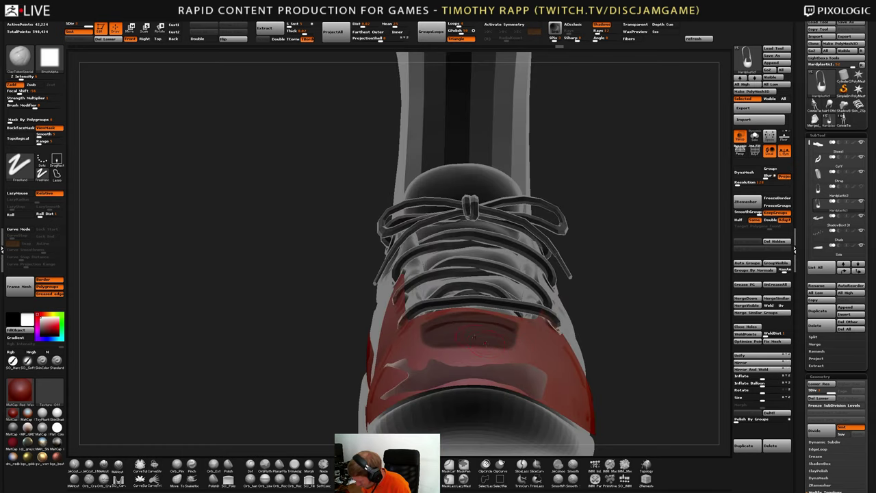
{"action": "right_click_drag", "start_coordinate": [434, 319], "coordinate": [496, 326]}
{"action": "key", "text": "s"}
{"action": "left_click_drag", "start_coordinate": [410, 315], "coordinate": [433, 343], "text": "ctrl"}
Widen the opposite side of the rectangular mask to match and trim its lower corner
{"action": "right_click_drag", "start_coordinate": [434, 343], "coordinate": [357, 340]}
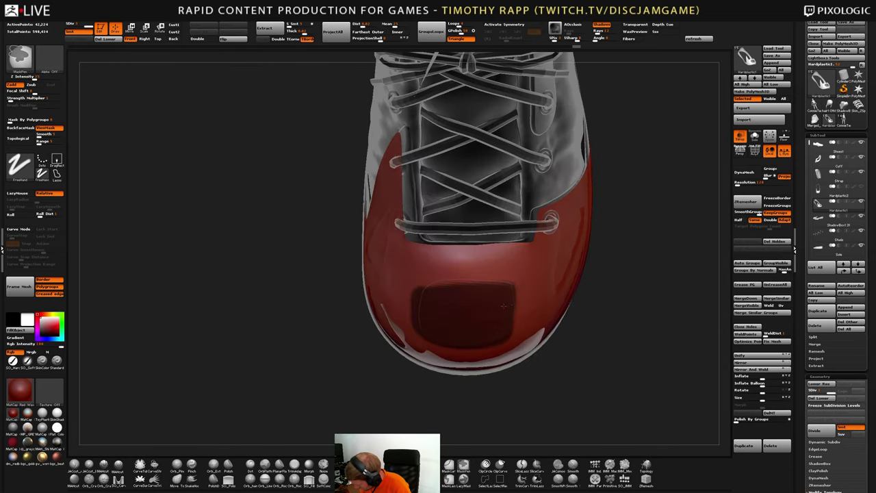
{"action": "mouse_move", "coordinate": [513, 313]}
{"action": "left_mouse_down", "text": "ctrl"}
{"action": "mouse_move", "coordinate": [516, 290]}
{"action": "mouse_move", "coordinate": [511, 301]}
{"action": "left_mouse_up", "text": "ctrl"}
{"action": "key", "text": "ctrl"}
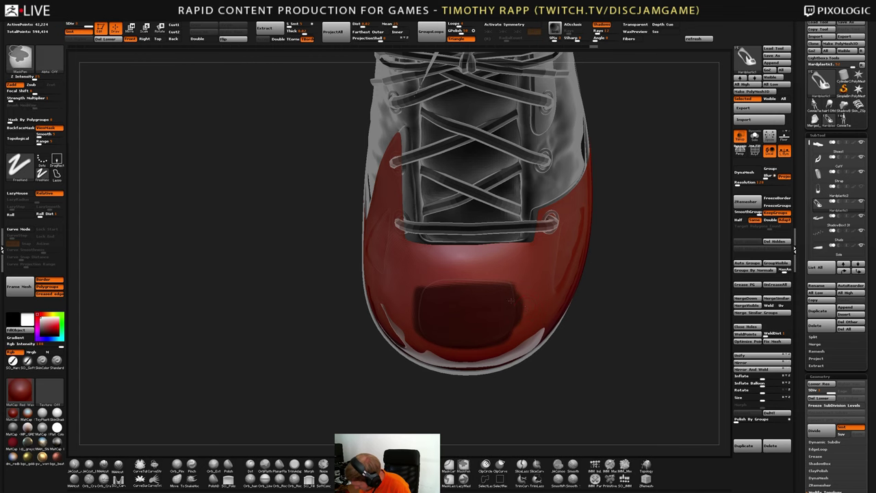
{"action": "mouse_move", "coordinate": [510, 292]}
{"action": "right_mouse_down"}
{"action": "mouse_move", "coordinate": [514, 314]}
{"action": "mouse_move", "coordinate": [483, 291]}
{"action": "mouse_move", "coordinate": [434, 320]}
{"action": "mouse_move", "coordinate": [437, 332]}
{"action": "right_mouse_up"}
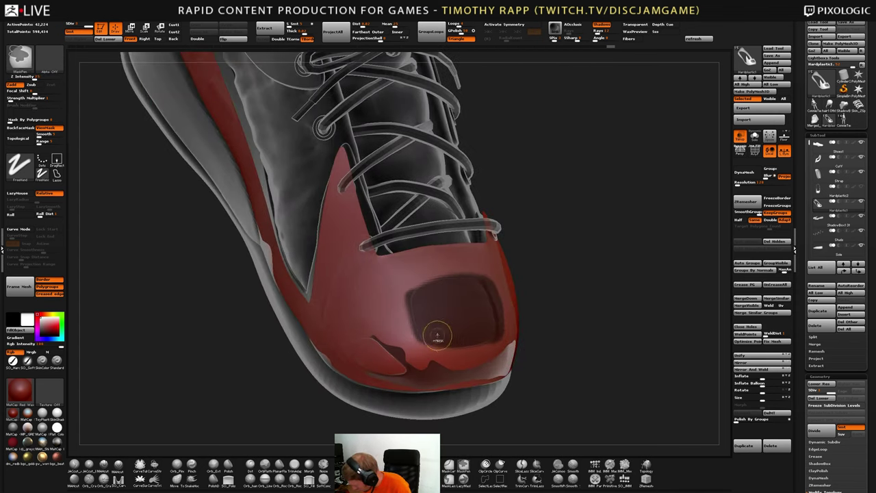
{"action": "right_click_drag", "start_coordinate": [493, 326], "coordinate": [444, 319]}
{"action": "left_click_drag", "start_coordinate": [493, 325], "coordinate": [484, 344], "text": "ctrl+alt"}
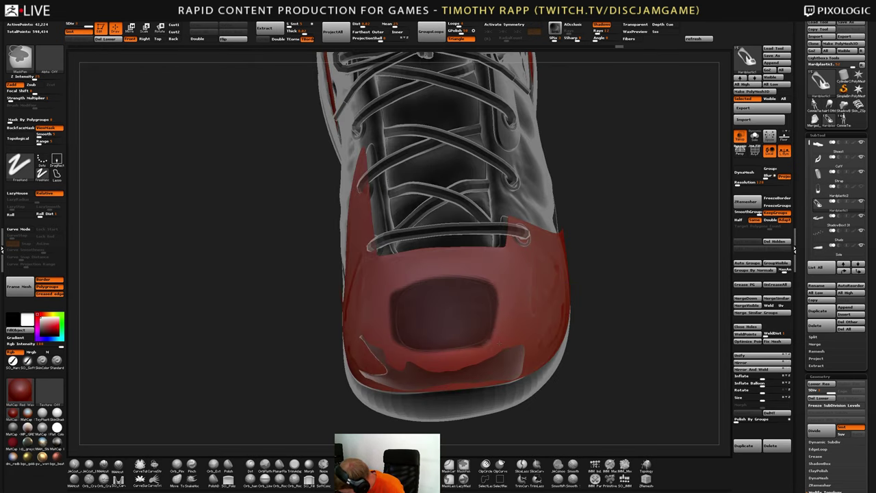
Even out the rectangular mask's upper edge with a straight mask stroke and sharper upper corners
{"action": "left_click_drag", "start_coordinate": [595, 328], "coordinate": [660, 329]}
{"action": "left_click_drag", "start_coordinate": [588, 338], "coordinate": [531, 339], "text": "shift"}
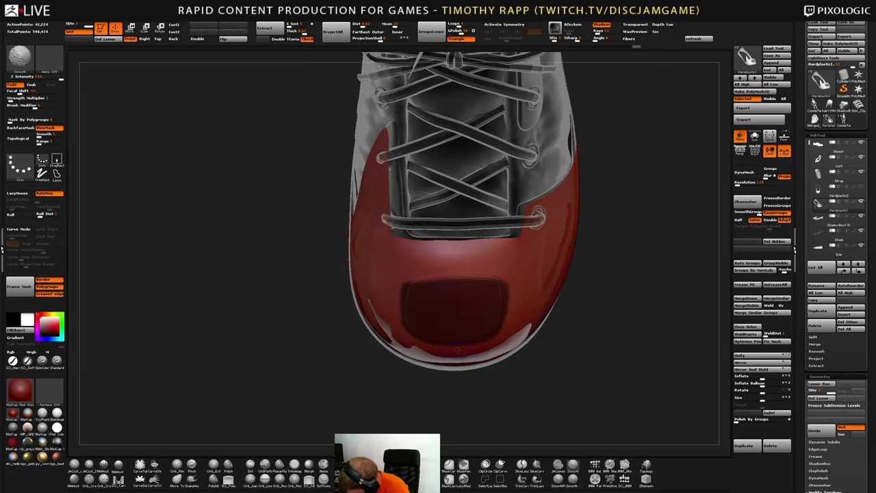
{"action": "left_click_drag", "start_coordinate": [424, 283], "coordinate": [496, 283], "text": "ctrl+alt"}
{"action": "key", "text": "ctrl+z"}
{"action": "left_click_drag", "start_coordinate": [403, 279], "coordinate": [517, 280], "text": "ctrl"}
Check the shape and placement of the toe cap panel mask from above, the front and the side
{"action": "mouse_move", "coordinate": [602, 308]}
{"action": "left_mouse_down"}
{"action": "mouse_move", "coordinate": [597, 277]}
{"action": "mouse_move", "coordinate": [434, 289]}
{"action": "mouse_move", "coordinate": [547, 298]}
{"action": "mouse_move", "coordinate": [590, 290]}
{"action": "mouse_move", "coordinate": [564, 306]}
{"action": "left_mouse_up"}
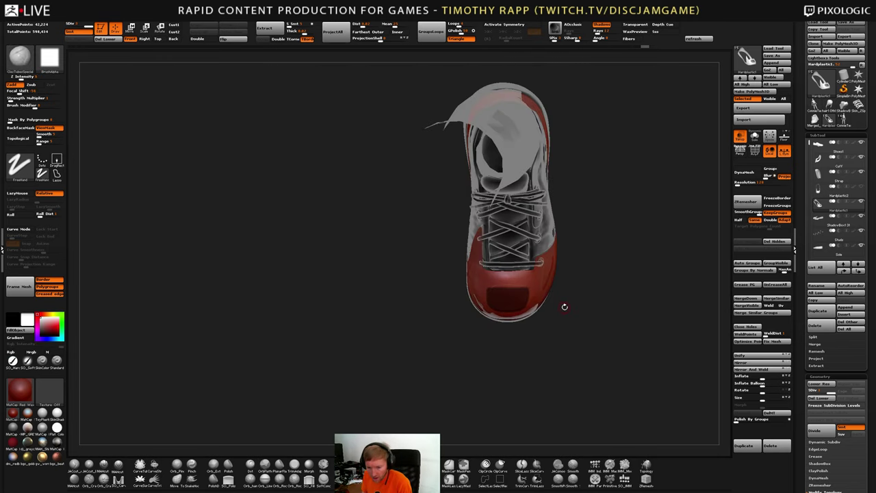
{"action": "mouse_move", "coordinate": [564, 347]}
{"action": "left_mouse_down"}
{"action": "mouse_move", "coordinate": [568, 314]}
{"action": "mouse_move", "coordinate": [565, 348]}
{"action": "mouse_move", "coordinate": [563, 329]}
{"action": "left_mouse_up"}
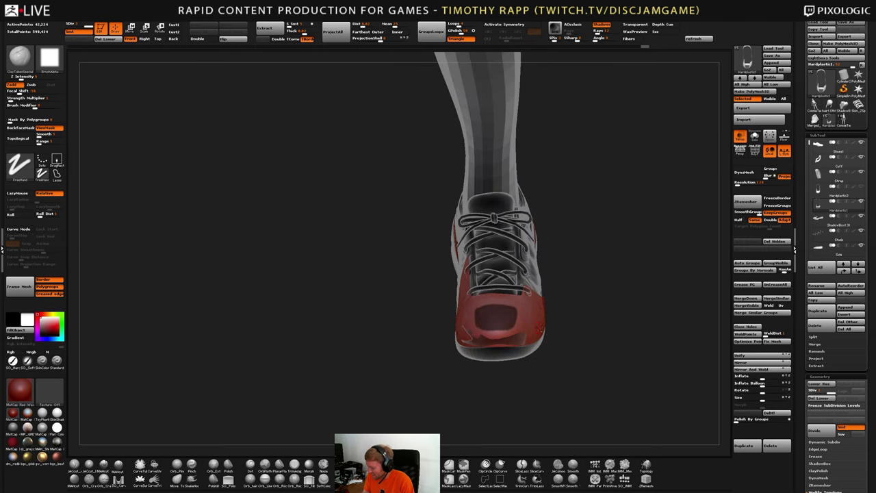
{"action": "mouse_move", "coordinate": [561, 330]}
{"action": "right_mouse_down"}
{"action": "mouse_move", "coordinate": [550, 353]}
{"action": "mouse_move", "coordinate": [538, 335]}
{"action": "mouse_move", "coordinate": [504, 320]}
{"action": "mouse_move", "coordinate": [509, 341]}
{"action": "mouse_move", "coordinate": [528, 329]}
{"action": "right_mouse_up"}
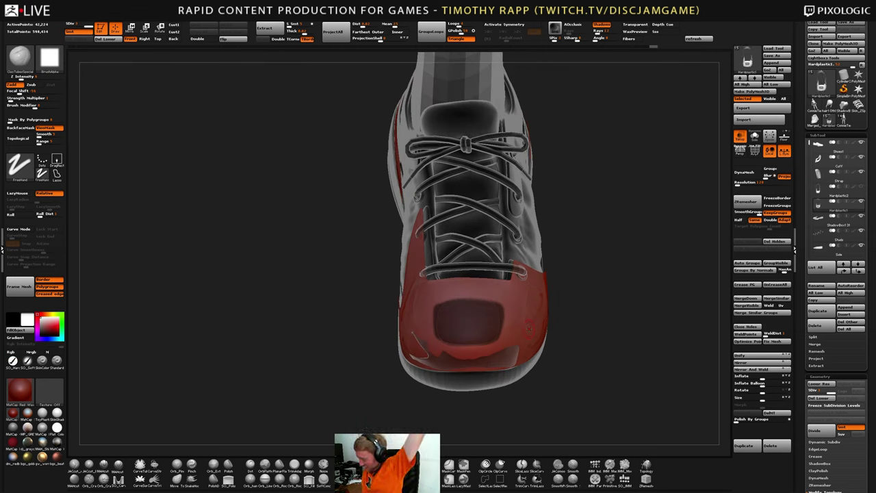
{"action": "right_click_drag", "start_coordinate": [528, 328], "coordinate": [616, 339]}
{"action": "right_click_drag", "start_coordinate": [513, 361], "coordinate": [477, 360]}
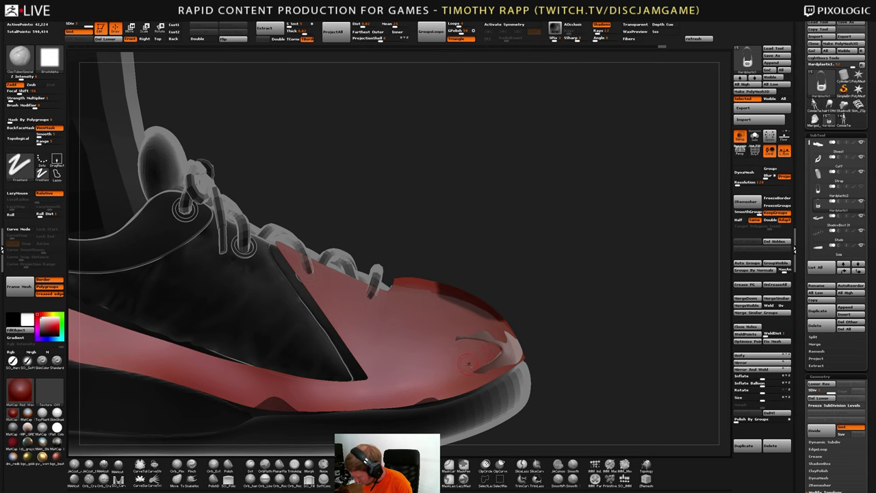
Mask a small four-sided panel low on the side of the toe, near the tip
{"action": "key", "text": "ctrl"}
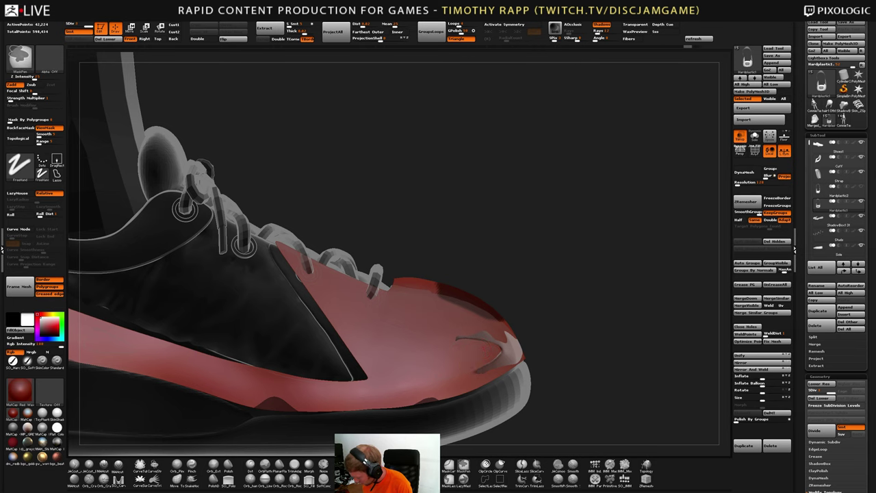
{"action": "key", "text": "ctrl+z"}
{"action": "mouse_move", "coordinate": [480, 336]}
{"action": "right_mouse_down"}
{"action": "mouse_move", "coordinate": [404, 383]}
{"action": "mouse_move", "coordinate": [472, 342]}
{"action": "right_mouse_up"}
{"action": "left_click_drag", "start_coordinate": [487, 356], "coordinate": [489, 342], "text": "shift"}
{"action": "right_click_drag", "start_coordinate": [488, 342], "coordinate": [457, 355]}
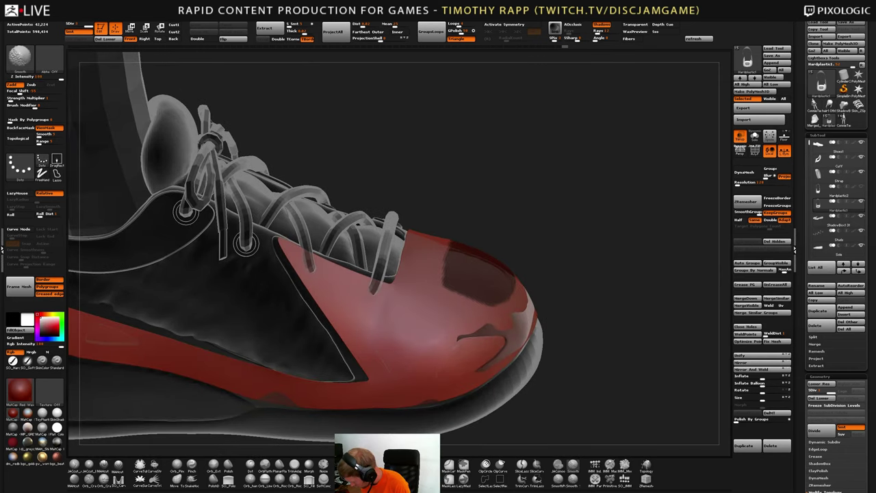
{"action": "left_click_drag", "start_coordinate": [454, 357], "coordinate": [503, 359]}
{"action": "mouse_move", "coordinate": [457, 341]}
{"action": "left_mouse_down"}
{"action": "mouse_move", "coordinate": [463, 347]}
{"action": "mouse_move", "coordinate": [445, 372]}
{"action": "mouse_move", "coordinate": [479, 340]}
{"action": "mouse_move", "coordinate": [505, 339]}
{"action": "left_mouse_up"}
{"action": "key", "text": "ctrl+z"}
{"action": "mouse_move", "coordinate": [445, 376]}
{"action": "left_mouse_down", "text": "ctrl"}
{"action": "mouse_move", "coordinate": [504, 344]}
{"action": "mouse_move", "coordinate": [457, 371]}
{"action": "mouse_move", "coordinate": [465, 354]}
{"action": "mouse_move", "coordinate": [484, 351]}
{"action": "left_mouse_up", "text": "ctrl"}
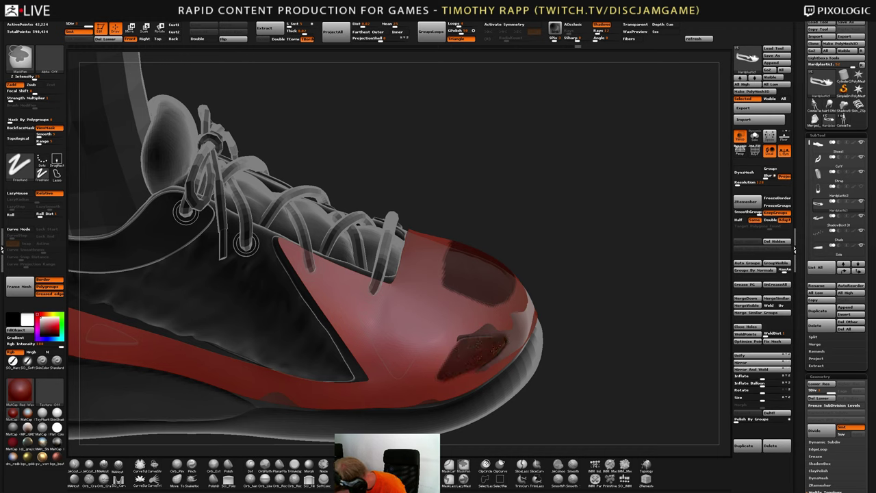
Mask a downward-pointing triangular panel on the side of the toe, behind the small front panel
{"action": "mouse_move", "coordinate": [428, 335]}
{"action": "left_mouse_down", "text": "ctrl"}
{"action": "mouse_move", "coordinate": [404, 373]}
{"action": "mouse_move", "coordinate": [429, 333]}
{"action": "left_mouse_up", "text": "ctrl"}
{"action": "left_click_drag", "start_coordinate": [380, 315], "coordinate": [420, 333], "text": "ctrl"}
{"action": "mouse_move", "coordinate": [400, 374]}
{"action": "left_mouse_down", "text": "ctrl"}
{"action": "mouse_move", "coordinate": [362, 319]}
{"action": "mouse_move", "coordinate": [398, 373]}
{"action": "left_mouse_up", "text": "ctrl"}
{"action": "mouse_move", "coordinate": [398, 373]}
{"action": "left_mouse_down", "text": "ctrl"}
{"action": "mouse_move", "coordinate": [364, 320]}
{"action": "mouse_move", "coordinate": [412, 334]}
{"action": "mouse_move", "coordinate": [365, 313]}
{"action": "left_mouse_up", "text": "ctrl"}
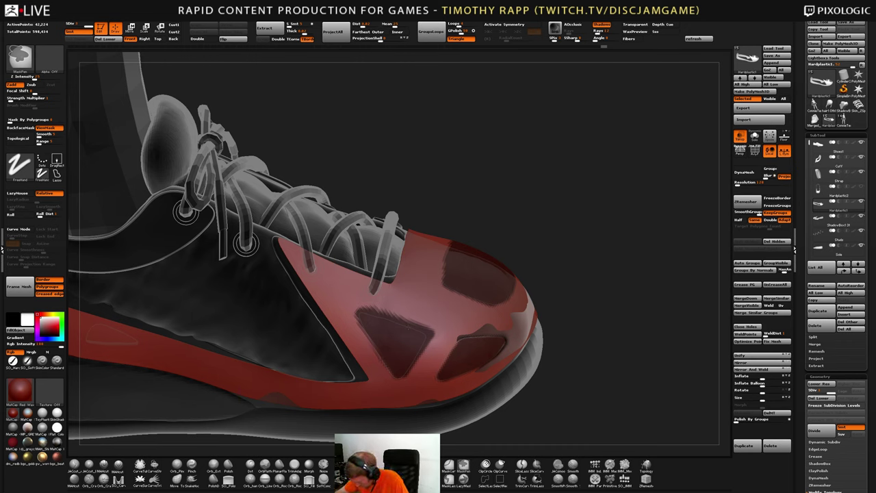
{"action": "left_click_drag", "start_coordinate": [422, 325], "coordinate": [390, 309], "text": "ctrl"}
Check the shell's wireframe, isolate the shell, and refine the edges of the triangular side mask
{"action": "key", "text": "shift+f"}
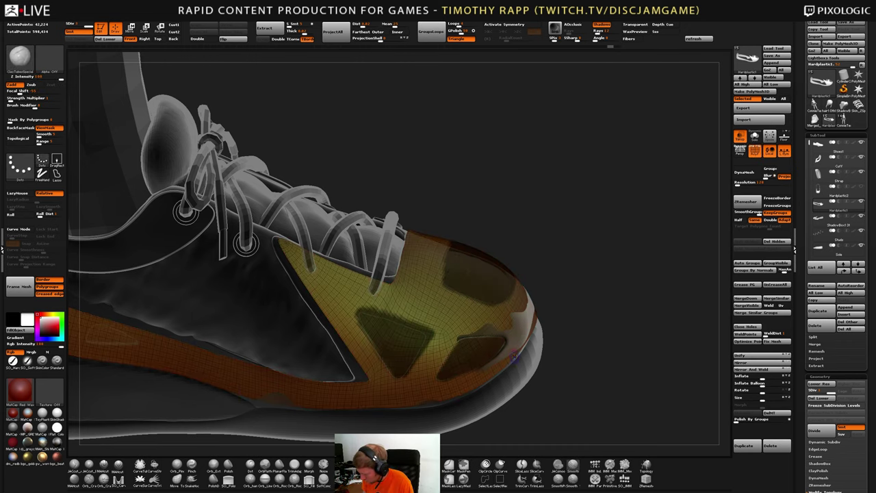
{"action": "key", "text": "shift+f"}
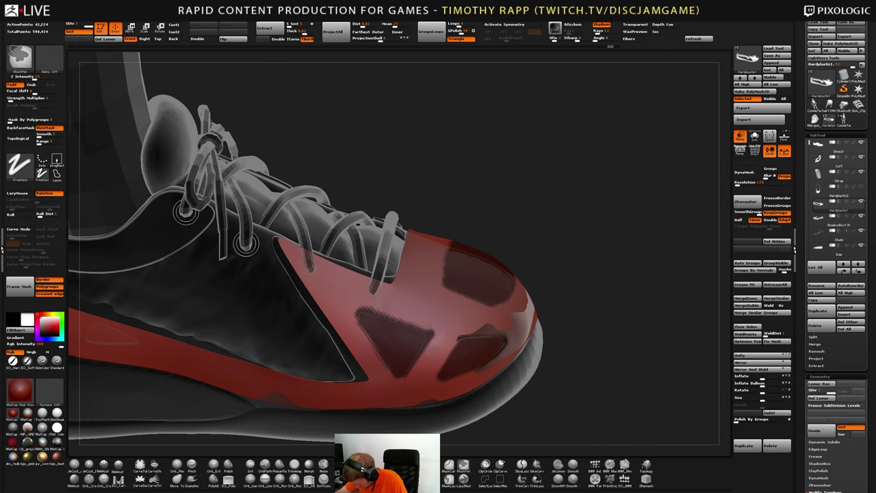
{"action": "left_click_drag", "start_coordinate": [434, 341], "coordinate": [421, 366], "text": "ctrl"}
{"action": "mouse_move", "coordinate": [421, 365]}
{"action": "right_mouse_down", "text": "alt"}
{"action": "mouse_move", "coordinate": [396, 369]}
{"action": "mouse_move", "coordinate": [404, 328]}
{"action": "right_mouse_up", "text": "alt"}
{"action": "mouse_move", "coordinate": [516, 349]}
{"action": "right_mouse_down"}
{"action": "mouse_move", "coordinate": [488, 381]}
{"action": "mouse_move", "coordinate": [502, 365]}
{"action": "mouse_move", "coordinate": [505, 335]}
{"action": "mouse_move", "coordinate": [520, 350]}
{"action": "right_mouse_up"}
{"action": "key", "text": "alt+s"}
{"action": "left_click_drag", "start_coordinate": [400, 309], "coordinate": [409, 319], "text": "ctrl"}
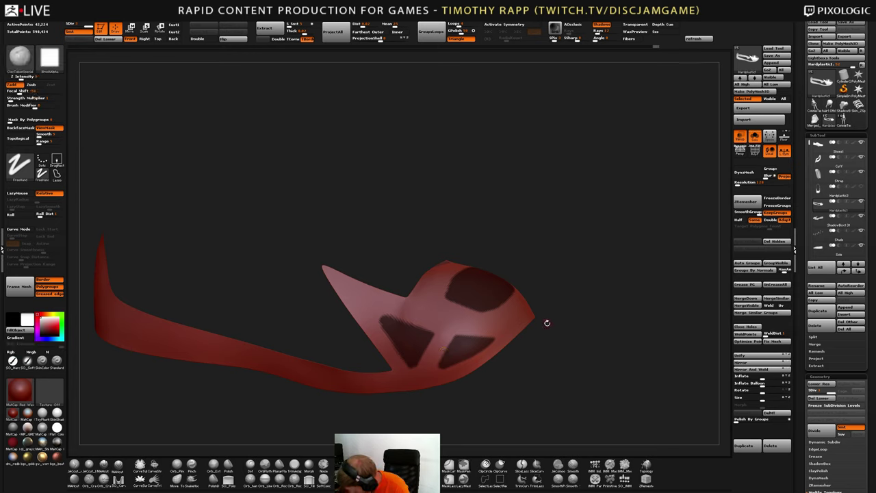
Enlarge the brush and trim the edges of both side panel masks into clean triangular shapes
{"action": "mouse_move", "coordinate": [560, 329]}
{"action": "left_mouse_down"}
{"action": "mouse_move", "coordinate": [545, 339]}
{"action": "mouse_move", "coordinate": [592, 329]}
{"action": "left_mouse_up"}
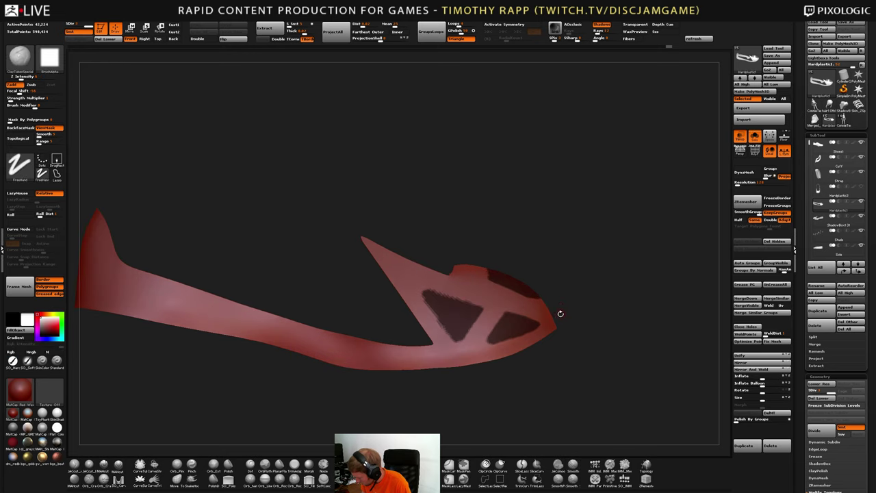
{"action": "key", "text": "s"}
{"action": "key", "text": "s"}
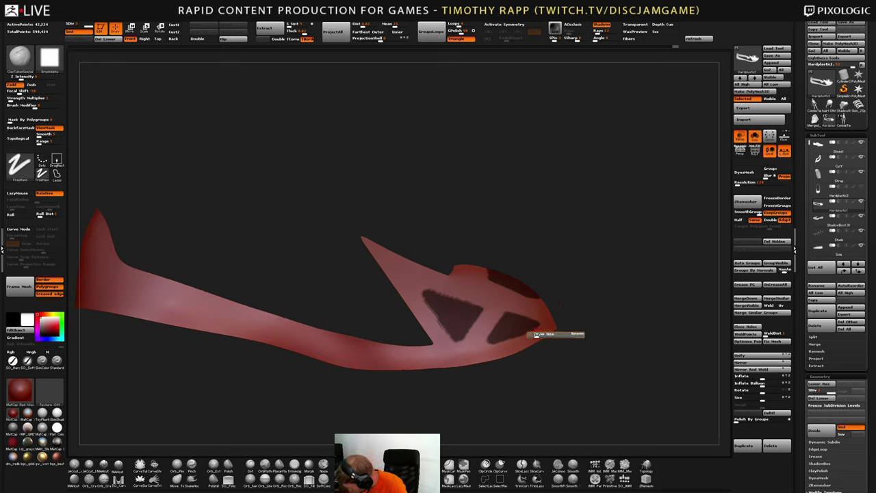
{"action": "left_click_drag", "start_coordinate": [536, 336], "coordinate": [543, 336]}
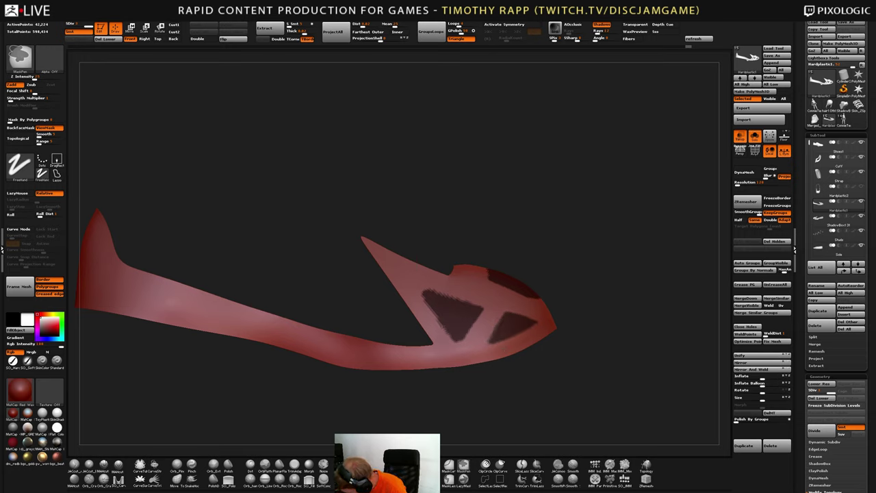
{"action": "left_click_drag", "start_coordinate": [479, 318], "coordinate": [470, 335], "text": "ctrl+alt"}
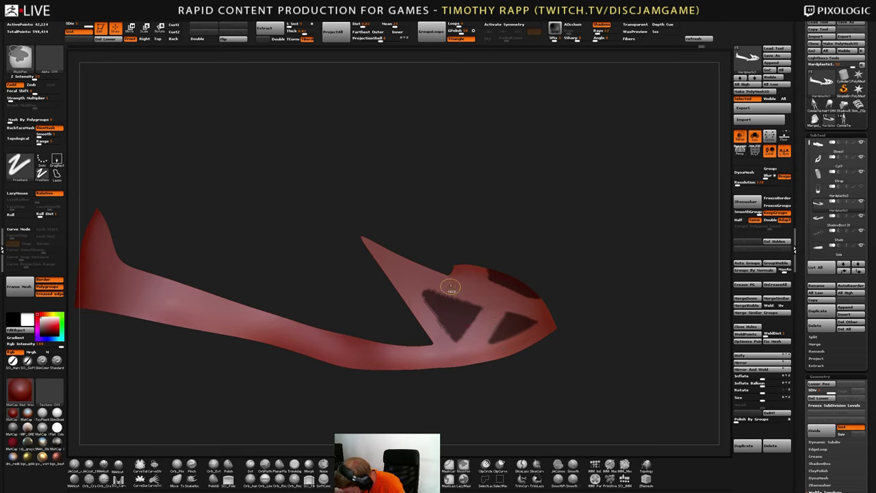
{"action": "left_click_drag", "start_coordinate": [569, 333], "coordinate": [507, 343], "text": "alt"}
{"action": "left_click_drag", "start_coordinate": [494, 311], "coordinate": [518, 316], "text": "alt"}
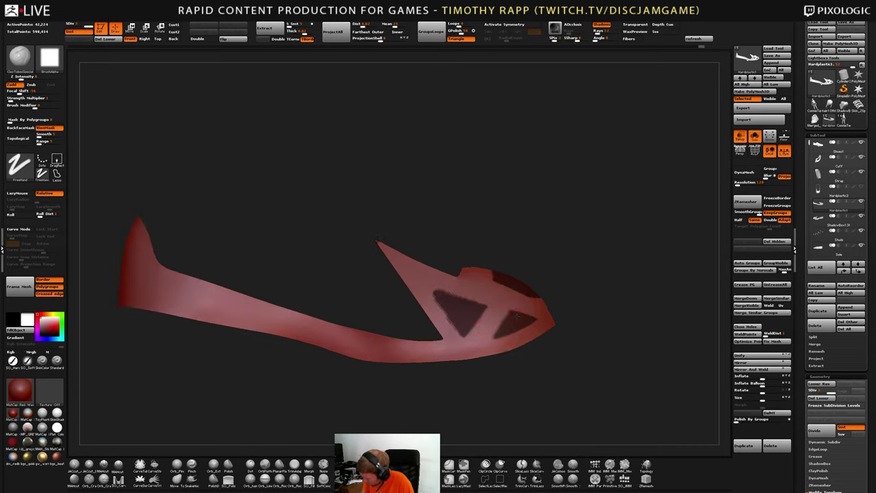
Show the whole shoe again and mask a matching triangular panel on the opposite side of the toe, trimming its edges
{"action": "left_click_drag", "start_coordinate": [569, 326], "coordinate": [541, 357], "text": "alt"}
{"action": "right_click_drag", "start_coordinate": [535, 343], "coordinate": [548, 327]}
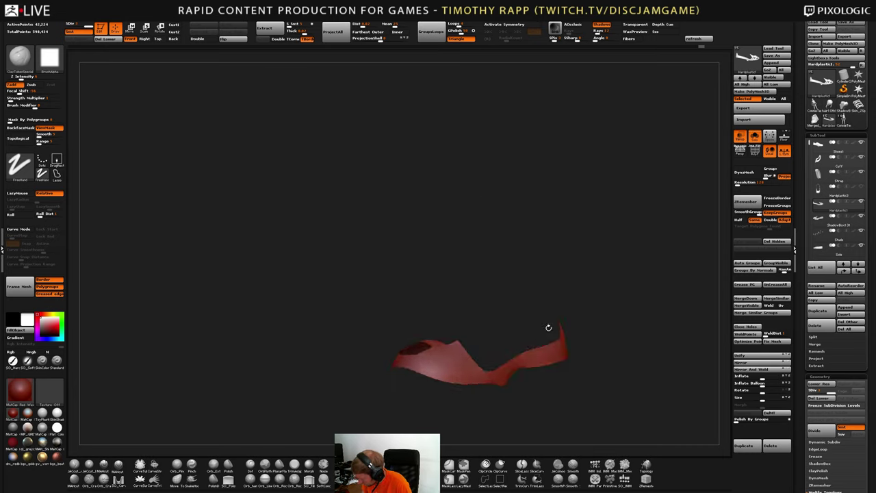
{"action": "key", "text": "s"}
{"action": "right_click_drag", "start_coordinate": [480, 360], "coordinate": [451, 347], "text": "ctrl"}
{"action": "key", "text": "ctrl"}
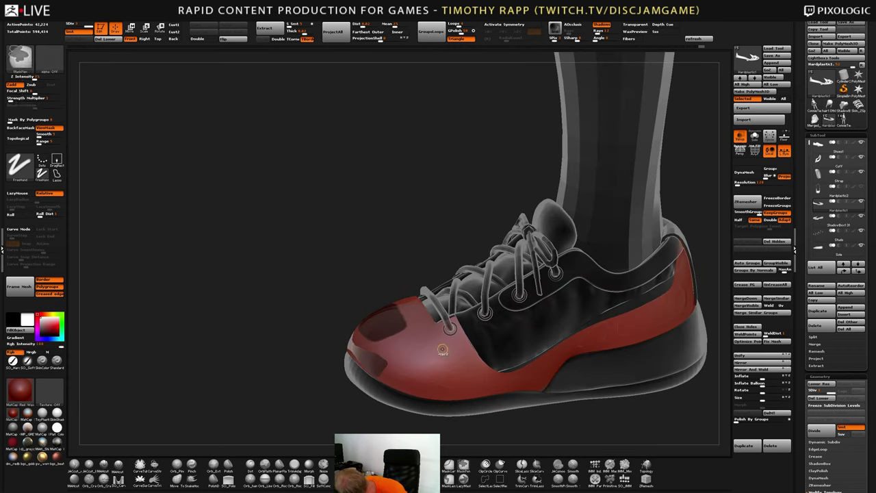
{"action": "key", "text": "ctrl"}
{"action": "mouse_move", "coordinate": [452, 349]}
{"action": "left_mouse_down", "text": "ctrl"}
{"action": "mouse_move", "coordinate": [467, 370]}
{"action": "mouse_move", "coordinate": [450, 348]}
{"action": "mouse_move", "coordinate": [416, 354]}
{"action": "mouse_move", "coordinate": [444, 350]}
{"action": "mouse_move", "coordinate": [432, 362]}
{"action": "mouse_move", "coordinate": [459, 370]}
{"action": "mouse_move", "coordinate": [434, 354]}
{"action": "mouse_move", "coordinate": [457, 344]}
{"action": "left_mouse_up", "text": "ctrl"}
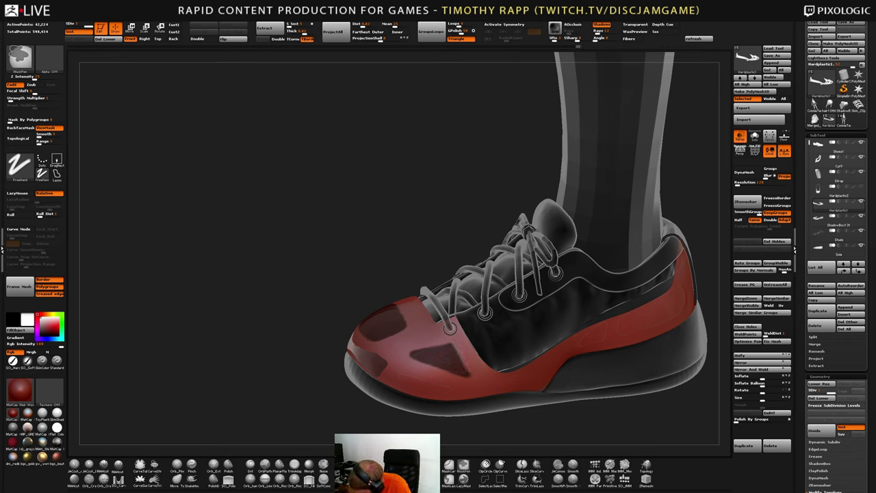
{"action": "mouse_move", "coordinate": [470, 375]}
{"action": "left_mouse_down", "text": "ctrl+alt"}
{"action": "mouse_move", "coordinate": [452, 345]}
{"action": "mouse_move", "coordinate": [417, 345]}
{"action": "left_mouse_up", "text": "ctrl+alt"}
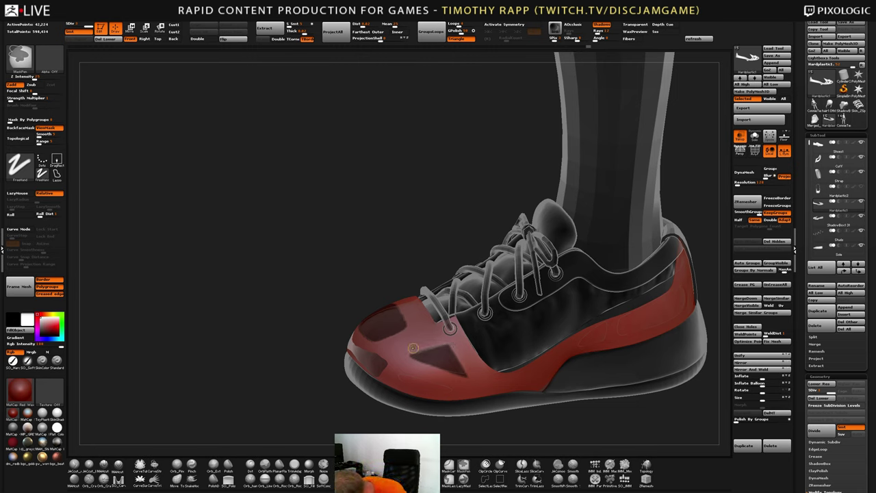
Mask a second, narrower panel low near the toe tip on this side, redoing the first stroke and trimming the edges
{"action": "left_click_drag", "start_coordinate": [321, 287], "coordinate": [312, 239]}
{"action": "left_click_drag", "start_coordinate": [541, 247], "coordinate": [552, 240]}
{"action": "left_click_drag", "start_coordinate": [401, 373], "coordinate": [419, 382], "text": "ctrl"}
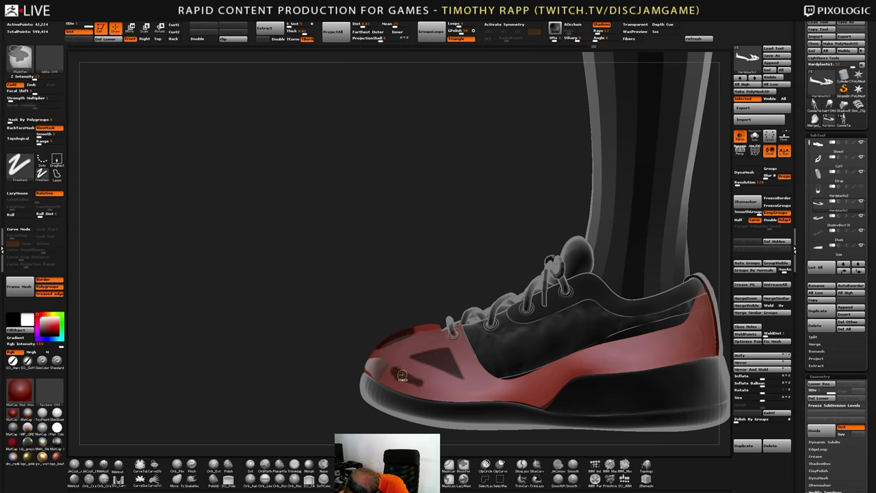
{"action": "key", "text": "ctrl+z"}
{"action": "mouse_move", "coordinate": [400, 374]}
{"action": "left_mouse_down", "text": "ctrl"}
{"action": "mouse_move", "coordinate": [445, 391]}
{"action": "mouse_move", "coordinate": [397, 374]}
{"action": "left_mouse_up", "text": "ctrl"}
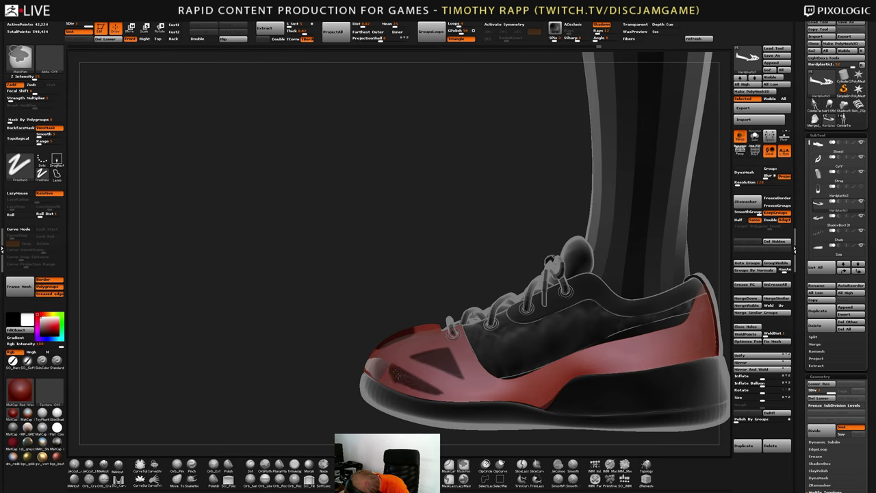
{"action": "mouse_move", "coordinate": [396, 382]}
{"action": "left_mouse_down", "text": "ctrl+alt"}
{"action": "mouse_move", "coordinate": [397, 366]}
{"action": "mouse_move", "coordinate": [442, 392]}
{"action": "left_mouse_up", "text": "ctrl+alt"}
{"action": "mouse_move", "coordinate": [442, 392]}
{"action": "right_mouse_down"}
{"action": "mouse_move", "coordinate": [548, 404]}
{"action": "mouse_move", "coordinate": [457, 385]}
{"action": "mouse_move", "coordinate": [503, 394]}
{"action": "right_mouse_up"}
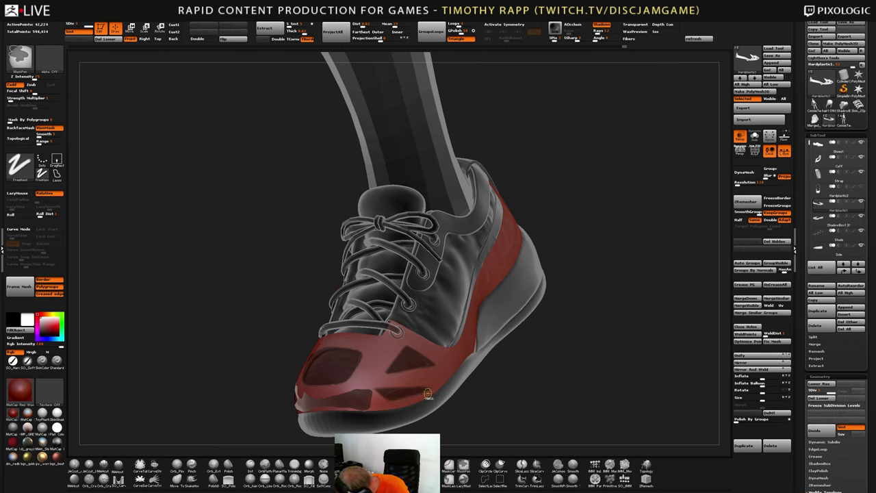
Shape the edges of the narrow lower panel mask near the toe tip and touch up the triangular panel mask above it
{"action": "mouse_move", "coordinate": [402, 388]}
{"action": "left_mouse_down", "text": "ctrl"}
{"action": "mouse_move", "coordinate": [426, 383]}
{"action": "mouse_move", "coordinate": [362, 386]}
{"action": "left_mouse_up", "text": "ctrl"}
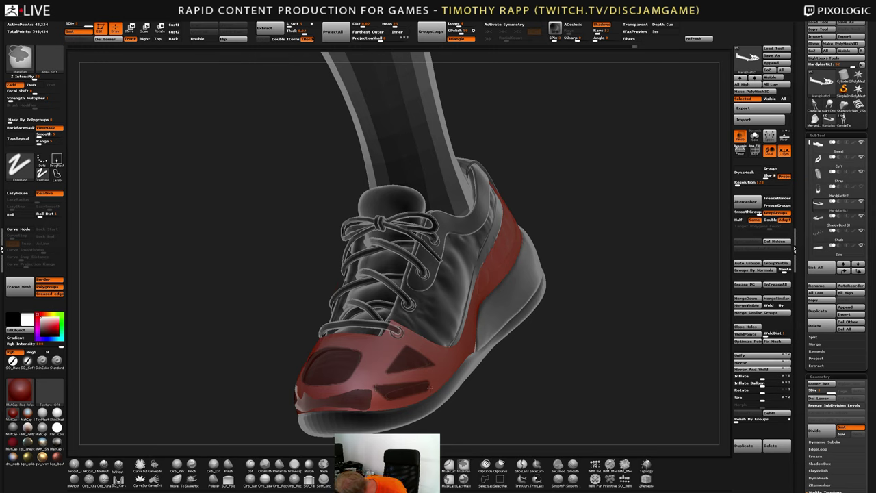
{"action": "left_click", "coordinate": [448, 376], "text": "ctrl"}
{"action": "mouse_move", "coordinate": [457, 404]}
{"action": "left_mouse_down", "text": "shift"}
{"action": "mouse_move", "coordinate": [483, 328]}
{"action": "mouse_move", "coordinate": [480, 301]}
{"action": "left_mouse_up", "text": "shift"}
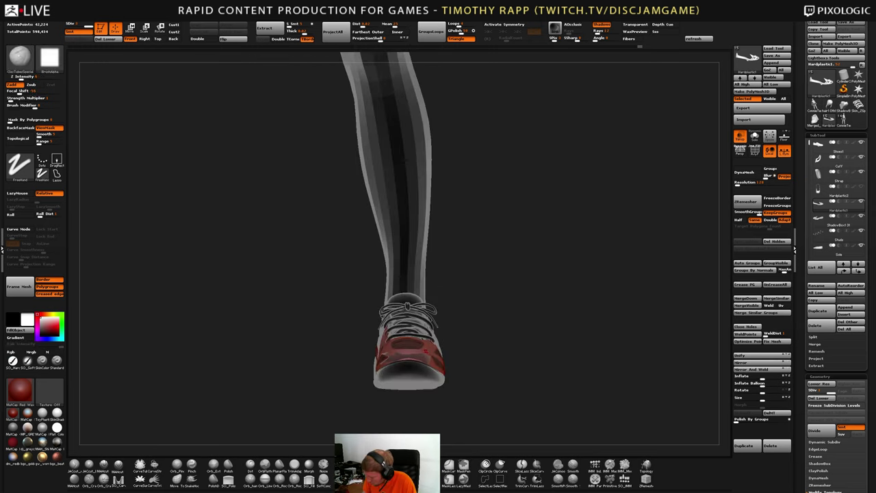
{"action": "left_click_drag", "start_coordinate": [506, 335], "coordinate": [460, 335], "text": "shift"}
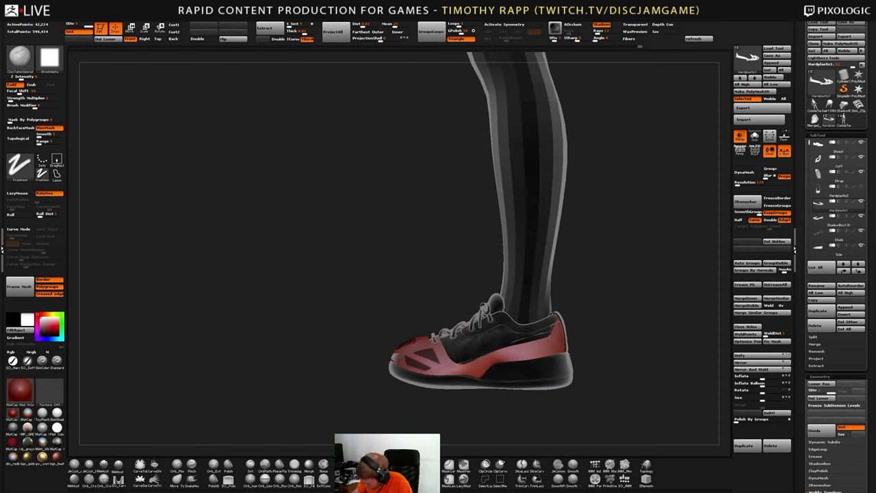
{"action": "key", "text": "ctrl"}
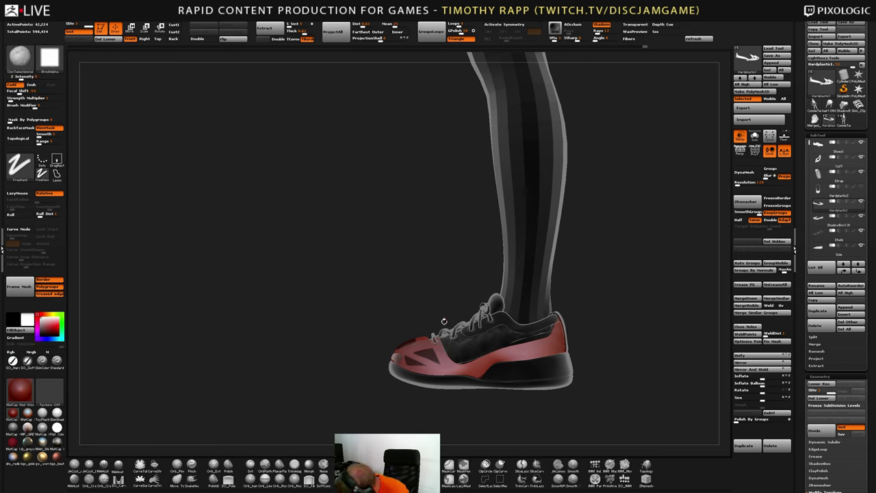
{"action": "left_click_drag", "start_coordinate": [409, 357], "coordinate": [412, 359], "text": "ctrl+alt"}
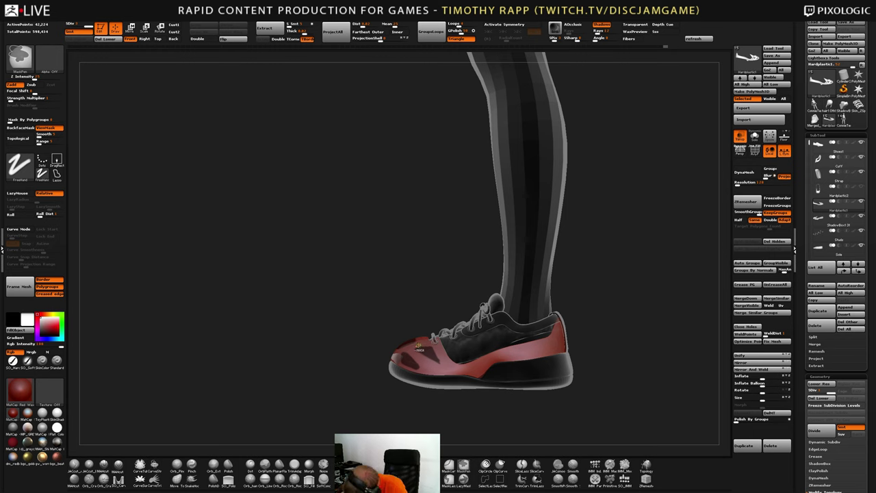
{"action": "left_click_drag", "start_coordinate": [434, 352], "coordinate": [438, 357], "text": "ctrl"}
Refine the front tip of the triangular side mask and the front end of the narrow panel mask below it
{"action": "mouse_move", "coordinate": [308, 372]}
{"action": "left_mouse_down"}
{"action": "mouse_move", "coordinate": [387, 390]}
{"action": "mouse_move", "coordinate": [439, 362]}
{"action": "mouse_move", "coordinate": [342, 382]}
{"action": "mouse_move", "coordinate": [308, 378]}
{"action": "left_mouse_up"}
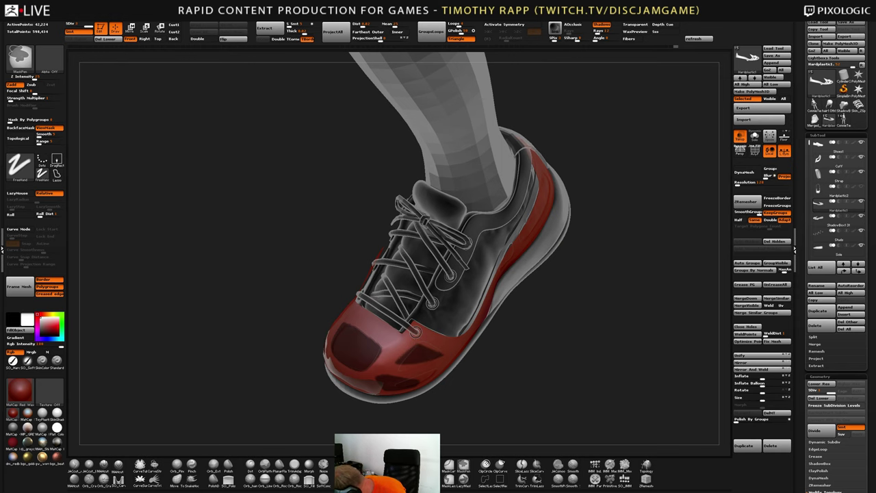
{"action": "left_click_drag", "start_coordinate": [390, 354], "coordinate": [396, 360], "text": "ctrl"}
{"action": "mouse_move", "coordinate": [308, 376]}
{"action": "left_mouse_down"}
{"action": "mouse_move", "coordinate": [356, 407]}
{"action": "mouse_move", "coordinate": [378, 390]}
{"action": "left_mouse_up"}
{"action": "left_click_drag", "start_coordinate": [308, 390], "coordinate": [352, 411]}
{"action": "left_click_drag", "start_coordinate": [380, 370], "coordinate": [394, 375], "text": "ctrl"}
{"action": "left_click_drag", "start_coordinate": [438, 404], "coordinate": [373, 409]}
{"action": "left_click_drag", "start_coordinate": [387, 377], "coordinate": [397, 373], "text": "ctrl"}
{"action": "mouse_move", "coordinate": [410, 405]}
{"action": "left_mouse_down"}
{"action": "mouse_move", "coordinate": [438, 395]}
{"action": "mouse_move", "coordinate": [377, 388]}
{"action": "mouse_move", "coordinate": [394, 381]}
{"action": "left_mouse_up"}
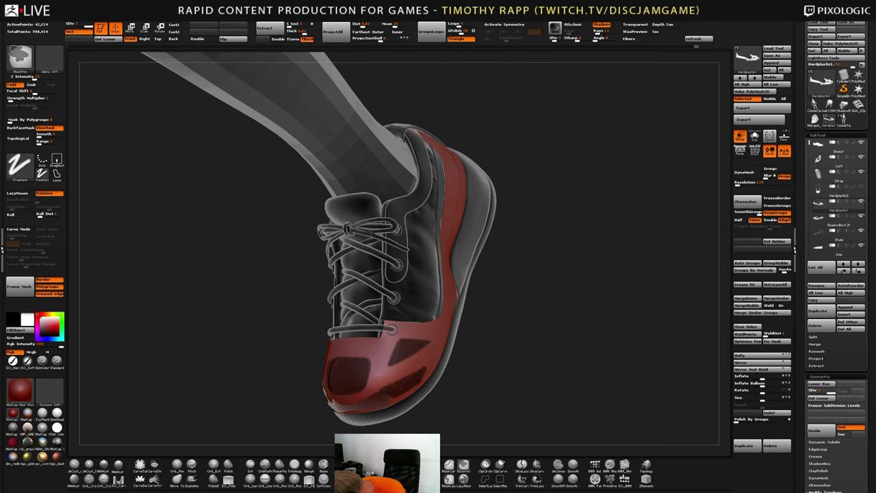
Extend the narrow lower panel mask at its front and rear ends, checking its outline from several angles
{"action": "left_click_drag", "start_coordinate": [410, 405], "coordinate": [441, 401]}
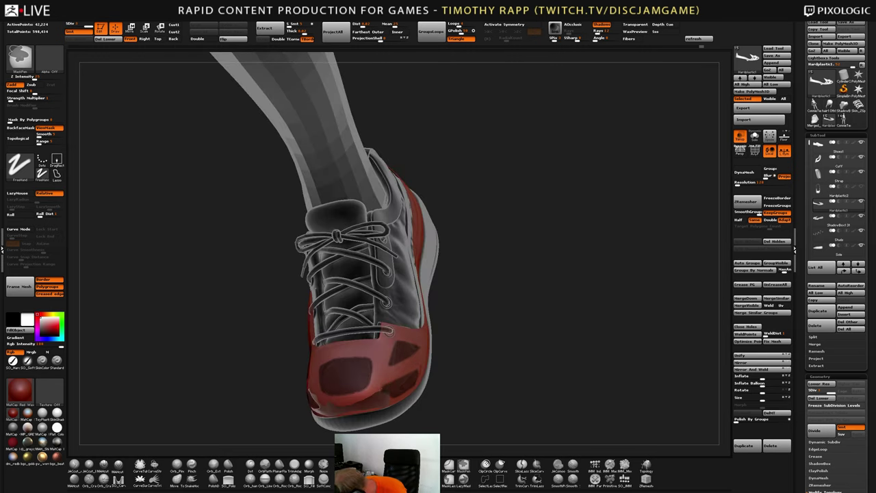
{"action": "mouse_move", "coordinate": [391, 375]}
{"action": "left_mouse_down", "text": "ctrl"}
{"action": "mouse_move", "coordinate": [394, 400]}
{"action": "mouse_move", "coordinate": [389, 388]}
{"action": "left_mouse_up", "text": "ctrl"}
{"action": "mouse_move", "coordinate": [445, 403]}
{"action": "left_mouse_down"}
{"action": "mouse_move", "coordinate": [416, 401]}
{"action": "mouse_move", "coordinate": [420, 389]}
{"action": "left_mouse_up"}
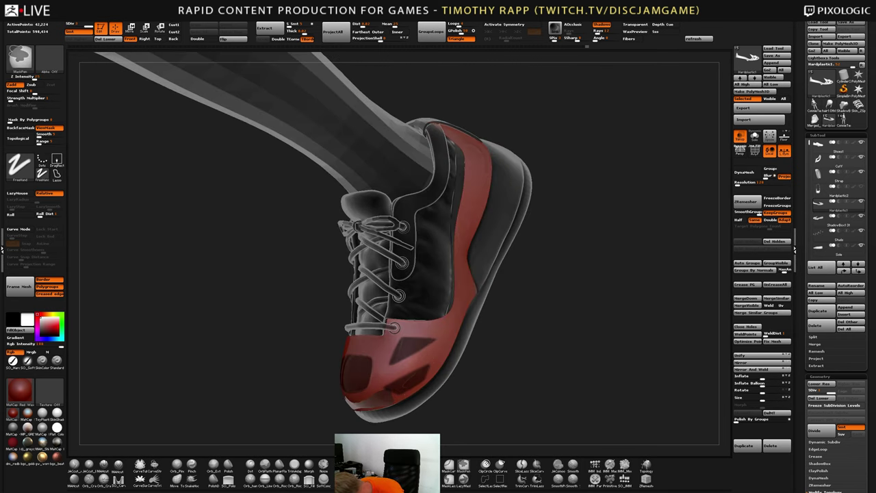
{"action": "left_click_drag", "start_coordinate": [425, 382], "coordinate": [428, 377], "text": "ctrl"}
{"action": "mouse_move", "coordinate": [451, 392]}
{"action": "left_mouse_down"}
{"action": "mouse_move", "coordinate": [462, 354]}
{"action": "mouse_move", "coordinate": [503, 336]}
{"action": "mouse_move", "coordinate": [483, 347]}
{"action": "mouse_move", "coordinate": [472, 322]}
{"action": "left_mouse_up"}
{"action": "left_click_drag", "start_coordinate": [383, 352], "coordinate": [490, 395]}
{"action": "left_click_drag", "start_coordinate": [485, 394], "coordinate": [469, 333]}
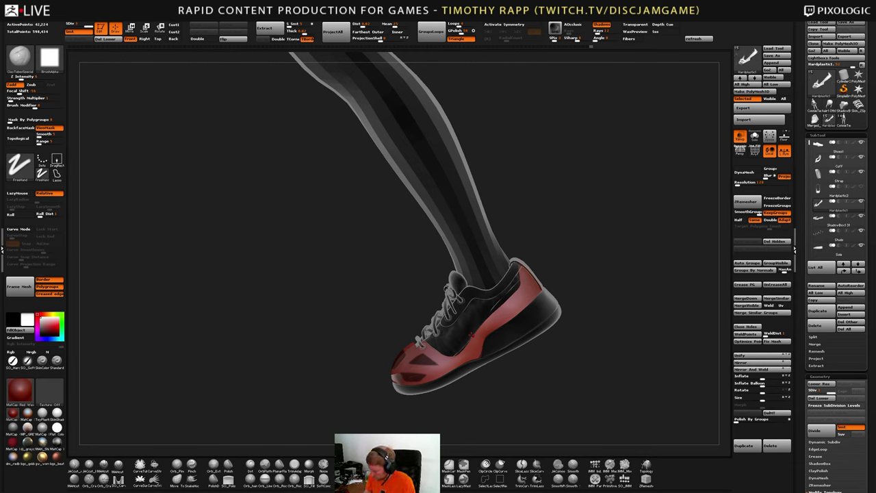
Isolate the shell and fill in the lower edge of the narrow side panel mask
{"action": "left_click_drag", "start_coordinate": [491, 370], "coordinate": [471, 411]}
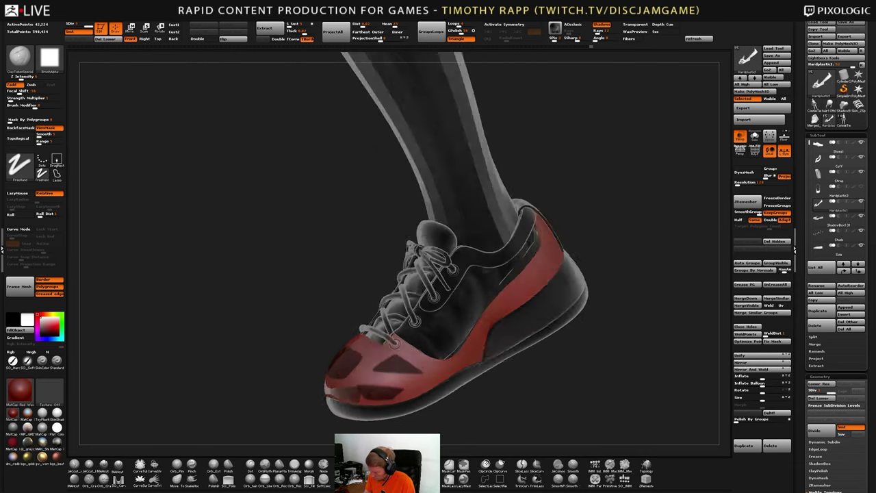
{"action": "left_click_drag", "start_coordinate": [410, 414], "coordinate": [481, 393]}
{"action": "key", "text": "alt+s"}
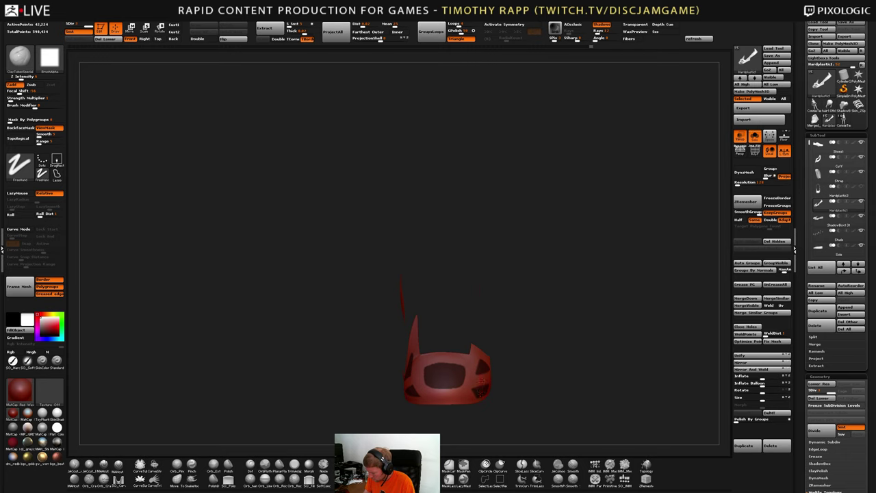
{"action": "left_click_drag", "start_coordinate": [492, 353], "coordinate": [496, 356]}
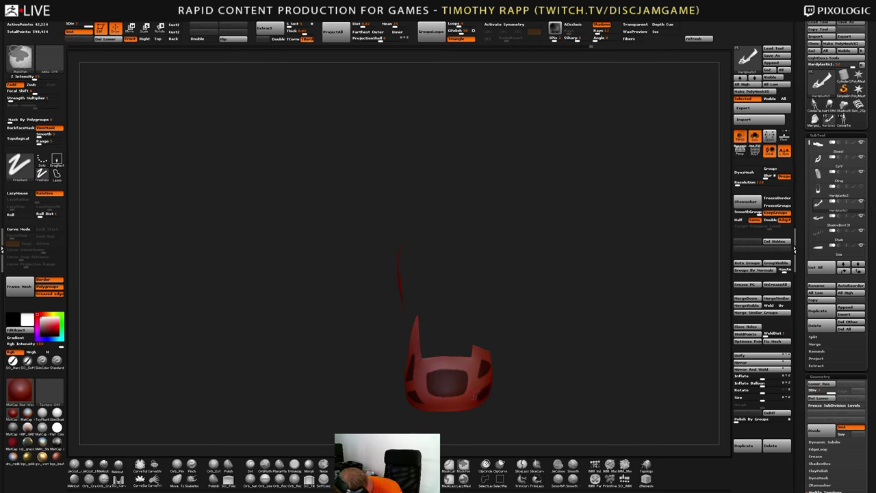
{"action": "left_click", "coordinate": [474, 397], "text": "ctrl"}
{"action": "key", "text": "ctrl"}
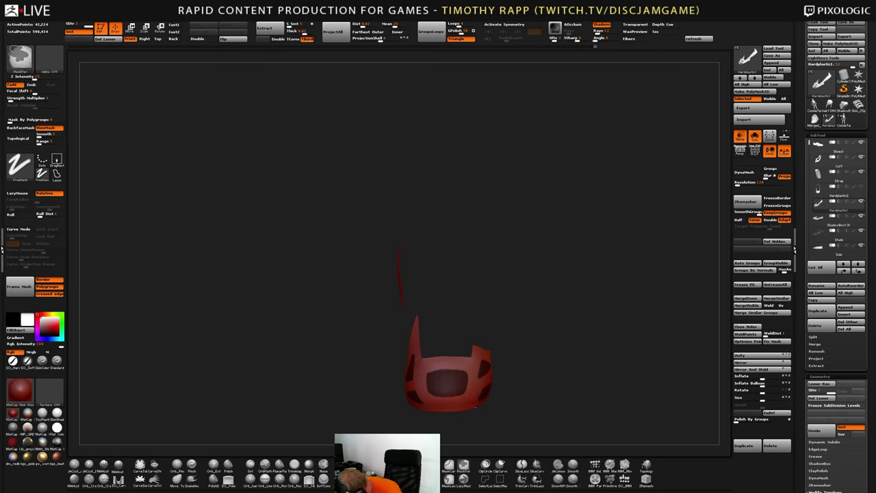
{"action": "left_click", "coordinate": [472, 404], "text": "ctrl"}
{"action": "right_click_drag", "start_coordinate": [480, 392], "coordinate": [481, 395]}
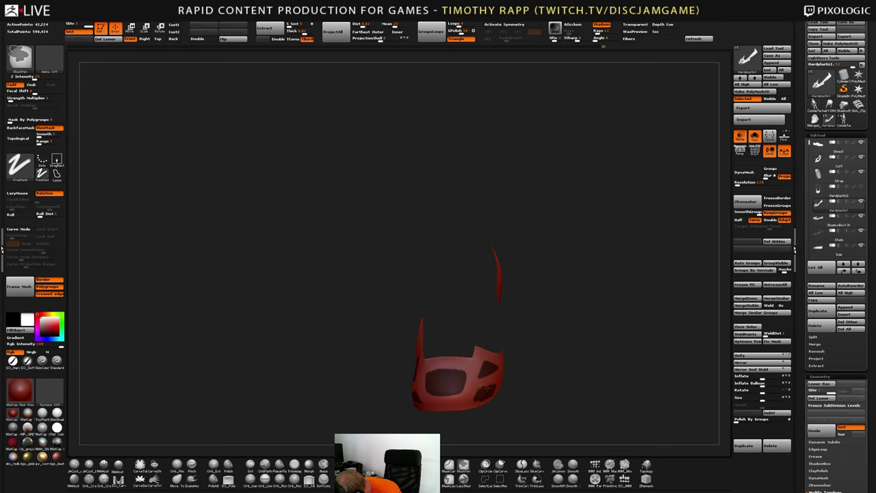
Fill the narrow lower panel mask and trim its lower edge and the triangular panel's outer edge
{"action": "left_click_drag", "start_coordinate": [487, 388], "coordinate": [488, 389], "text": "ctrl"}
{"action": "right_click_drag", "start_coordinate": [488, 389], "coordinate": [474, 395]}
{"action": "left_click_drag", "start_coordinate": [475, 399], "coordinate": [495, 396], "text": "ctrl+alt"}
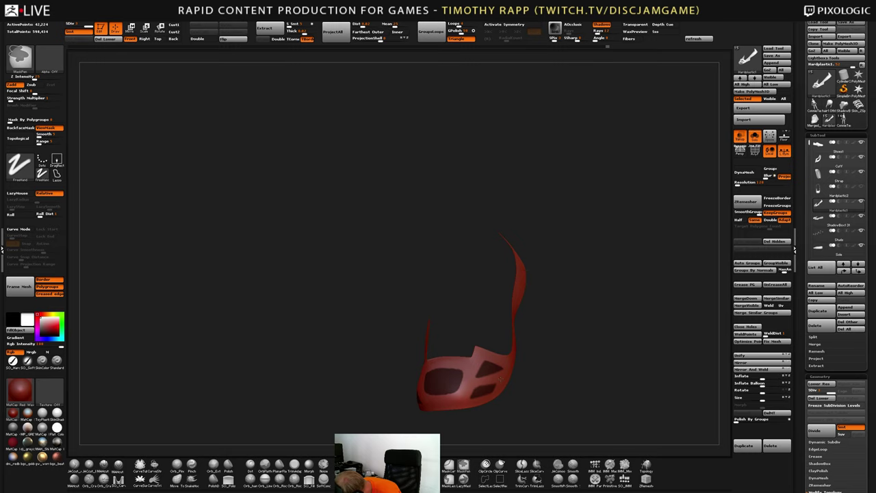
{"action": "left_click_drag", "start_coordinate": [501, 378], "coordinate": [503, 370], "text": "ctrl+alt"}
{"action": "mouse_move", "coordinate": [501, 377]}
{"action": "right_mouse_down"}
{"action": "mouse_move", "coordinate": [467, 396]}
{"action": "mouse_move", "coordinate": [484, 395]}
{"action": "mouse_move", "coordinate": [481, 379]}
{"action": "mouse_move", "coordinate": [461, 380]}
{"action": "mouse_move", "coordinate": [497, 387]}
{"action": "right_mouse_up"}
Clean up the edges of the triangular and lower panel masks on the opposite side and touch up the central toe panel mask
{"action": "left_click_drag", "start_coordinate": [429, 406], "coordinate": [470, 387]}
{"action": "key", "text": "ctrl"}
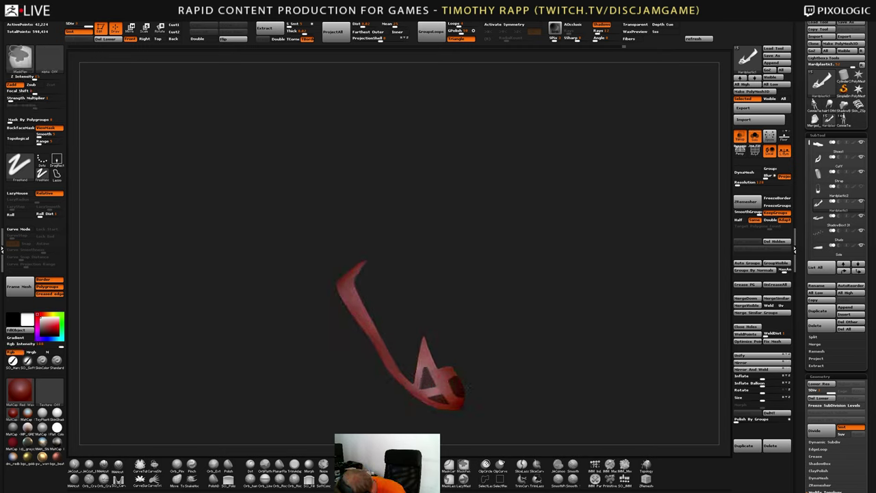
{"action": "left_click", "coordinate": [435, 378], "text": "ctrl+alt"}
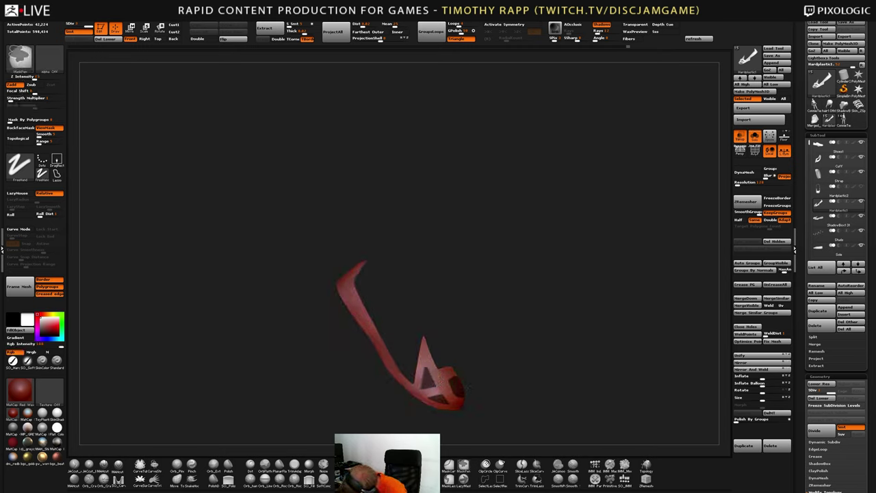
{"action": "left_click", "coordinate": [432, 393], "text": "ctrl+alt"}
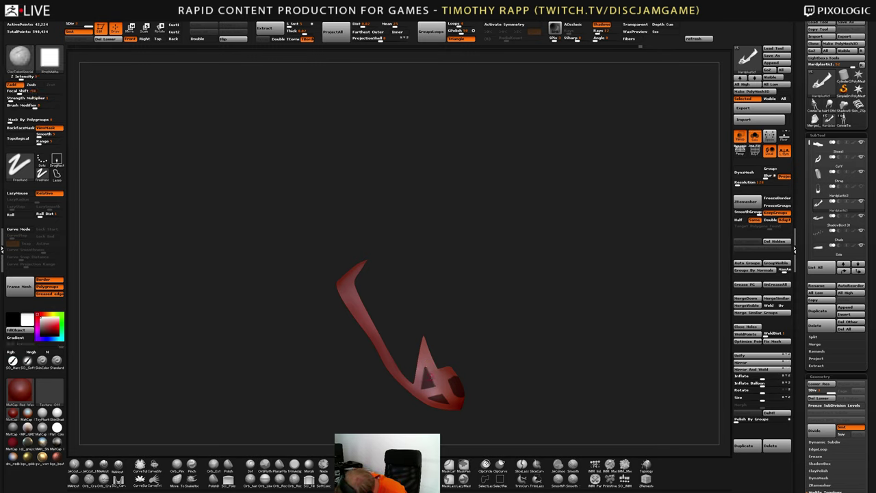
{"action": "left_click", "coordinate": [438, 394], "text": "ctrl+alt"}
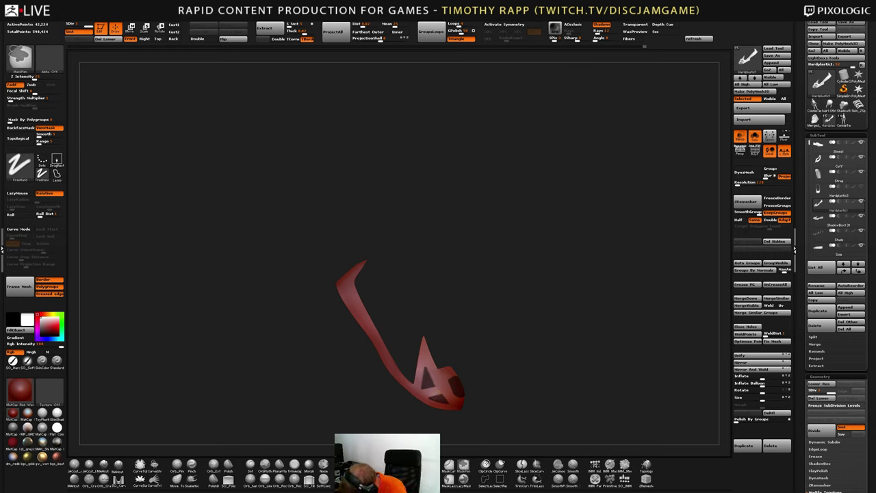
{"action": "left_click", "coordinate": [452, 378], "text": "ctrl"}
{"action": "mouse_move", "coordinate": [452, 378]}
{"action": "right_mouse_down"}
{"action": "mouse_move", "coordinate": [468, 392]}
{"action": "mouse_move", "coordinate": [443, 394]}
{"action": "right_mouse_up"}
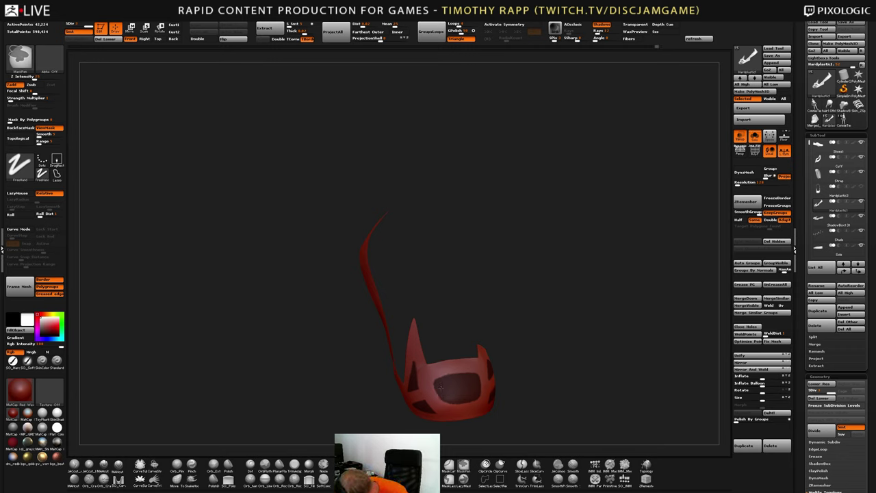
Turn on the wireframe display of the masked shell
{"action": "mouse_move", "coordinate": [472, 397]}
{"action": "right_mouse_down"}
{"action": "mouse_move", "coordinate": [446, 396]}
{"action": "mouse_move", "coordinate": [468, 391]}
{"action": "mouse_move", "coordinate": [472, 355]}
{"action": "mouse_move", "coordinate": [518, 354]}
{"action": "mouse_move", "coordinate": [467, 354]}
{"action": "mouse_move", "coordinate": [544, 355]}
{"action": "mouse_move", "coordinate": [487, 354]}
{"action": "mouse_move", "coordinate": [523, 369]}
{"action": "right_mouse_up"}
{"action": "right_click_drag", "start_coordinate": [523, 369], "coordinate": [630, 374]}
{"action": "key", "text": "shift+f"}
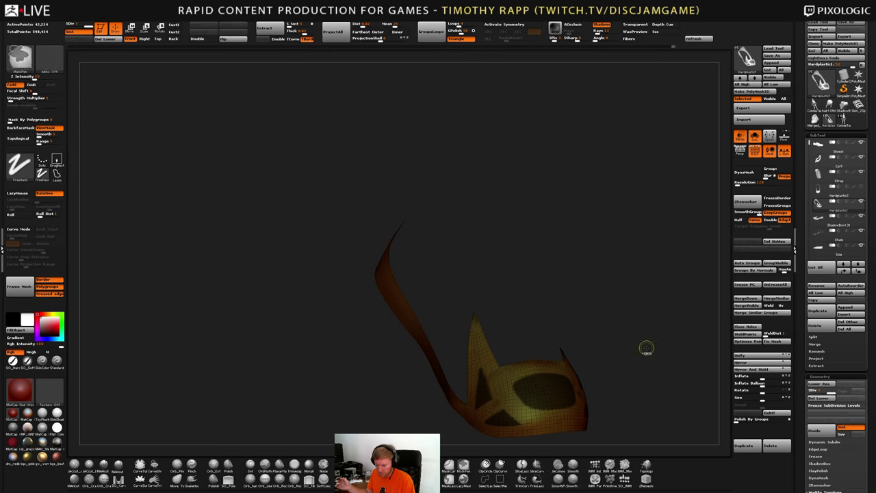
Convert the masked panels into a polygroup and try Polish By Groups at lower subdivision levels, then return to the highest level
{"action": "key", "text": "ctrl+w"}
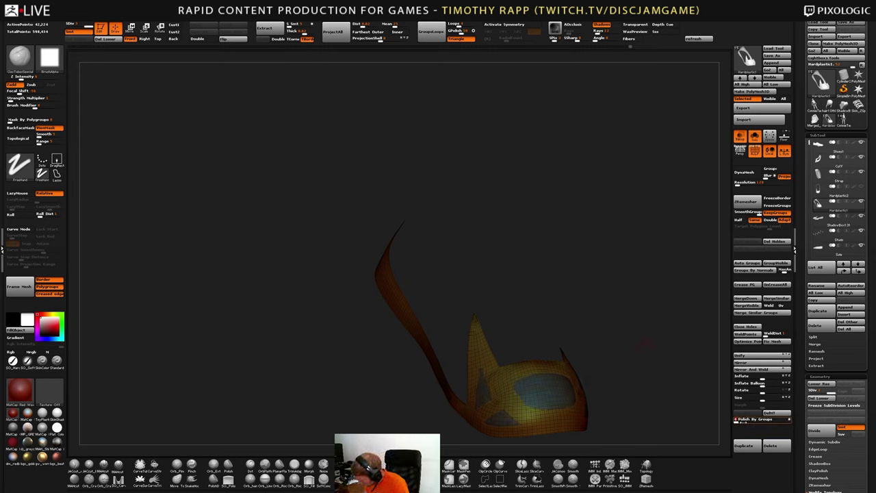
{"action": "key", "text": "shift+d"}
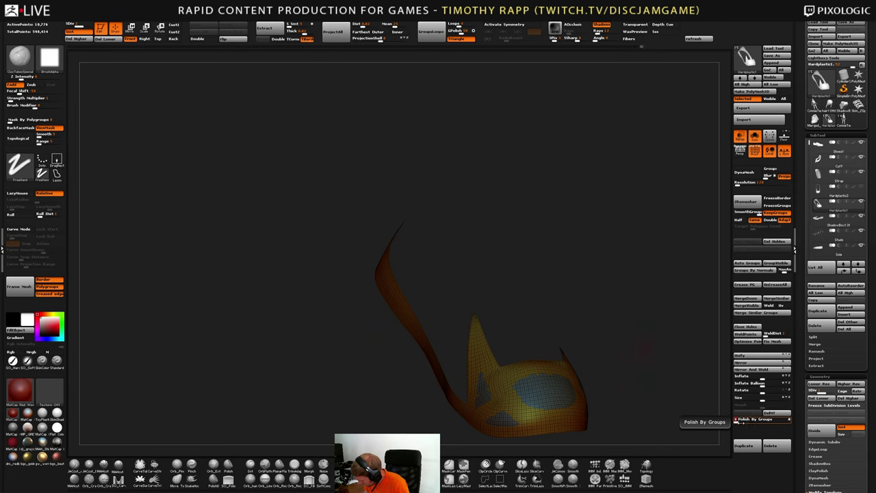
{"action": "left_click", "coordinate": [743, 421]}
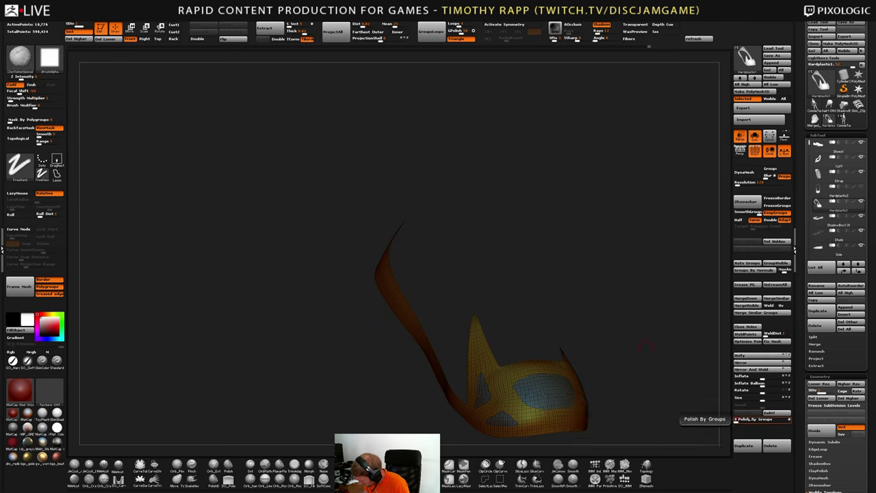
{"action": "key", "text": "shift+d"}
{"action": "left_click", "coordinate": [745, 421]}
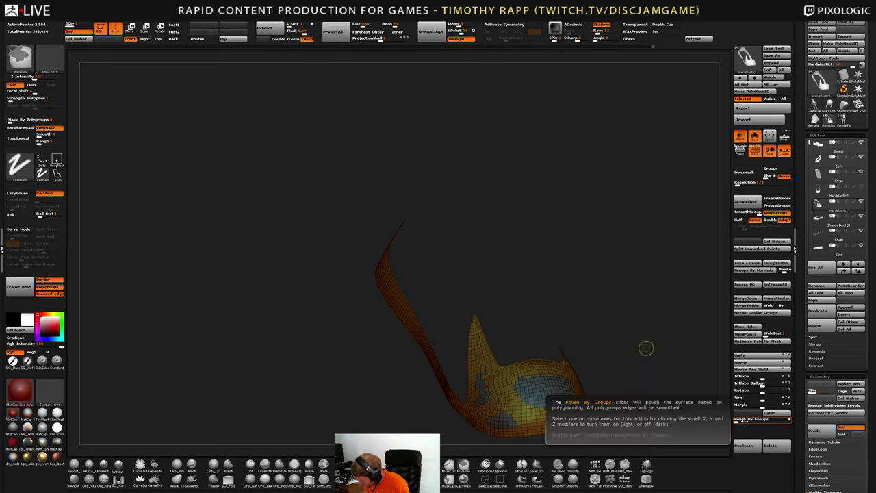
{"action": "key", "text": "ctrl+d"}
{"action": "key", "text": "d"}
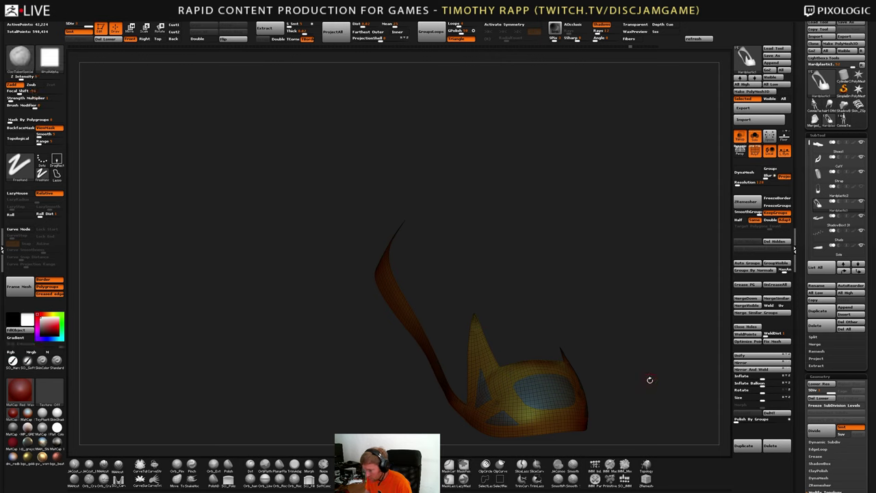
Try to insert panel loops around the shell's polygroups and delete its lower subdivision levels
{"action": "left_click_drag", "start_coordinate": [649, 381], "coordinate": [595, 415]}
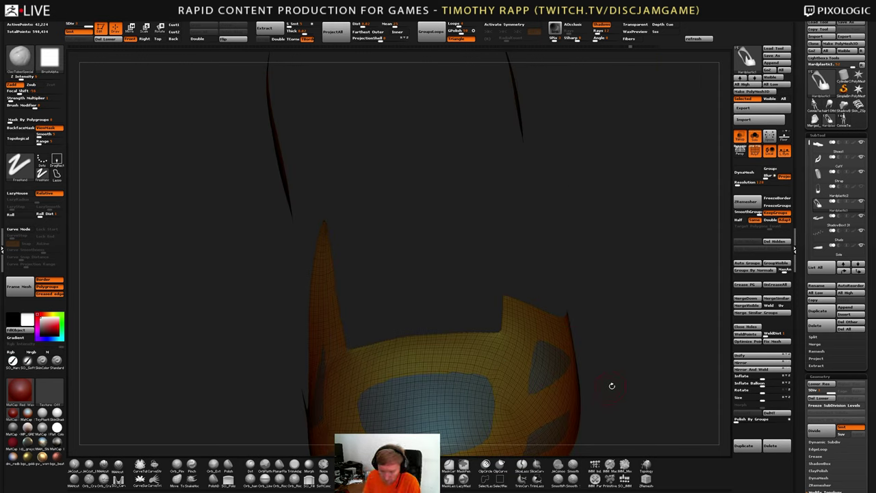
{"action": "key", "text": "ctrl+s"}
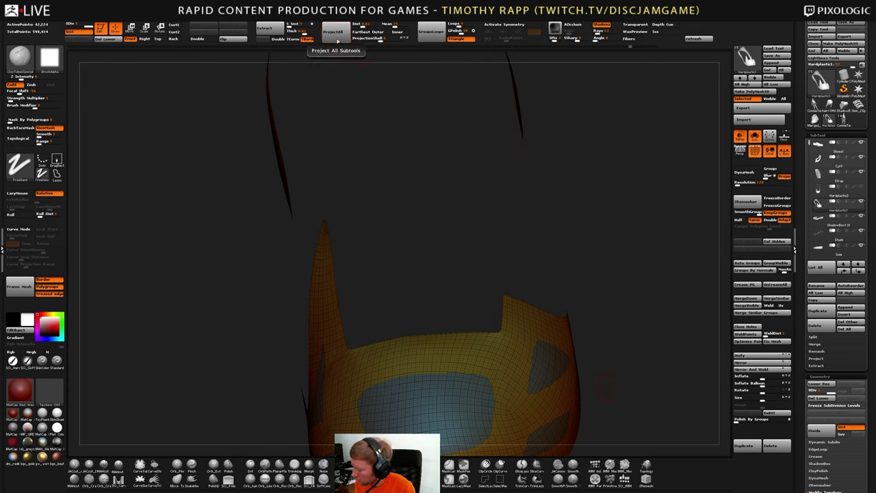
{"action": "key", "text": "shift+g"}
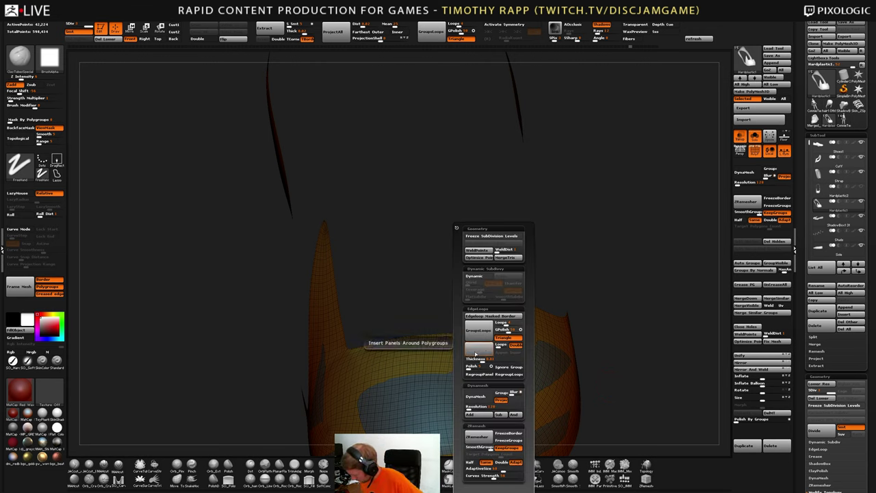
{"action": "left_click", "coordinate": [475, 354]}
{"action": "left_click", "coordinate": [446, 357]}
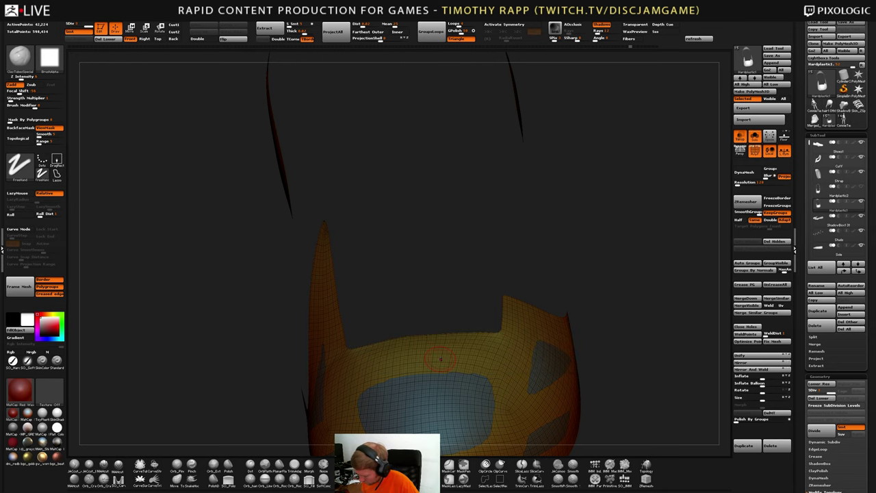
{"action": "left_click", "coordinate": [104, 39]}
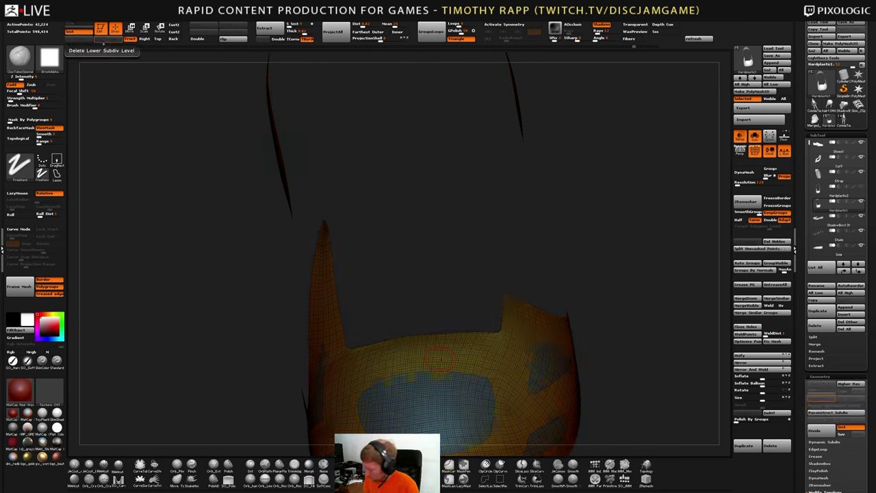
Undo the deletion of the lower subdivision levels and the polygroup conversion, going back to the masked panels
{"action": "key", "text": "ctrl+z"}
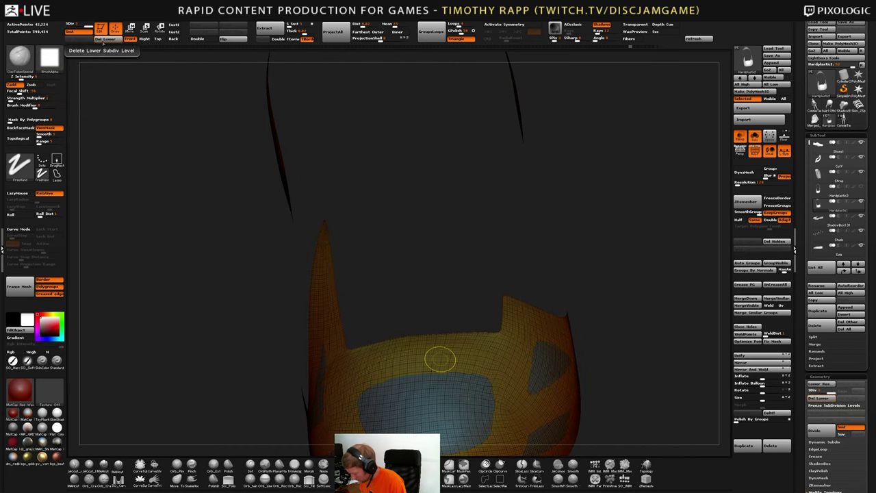
{"action": "right_click_drag", "start_coordinate": [439, 359], "coordinate": [592, 348]}
{"action": "key", "text": "ctrl+z"}
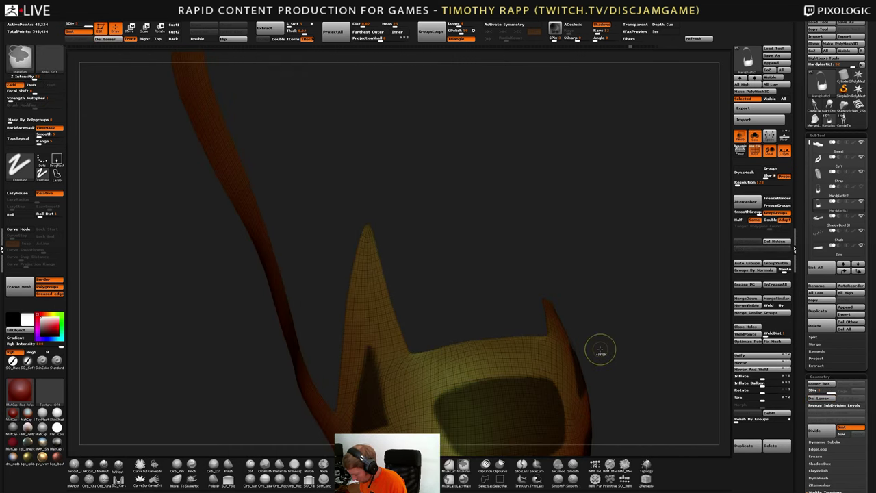
{"action": "left_click_drag", "start_coordinate": [587, 356], "coordinate": [578, 322]}
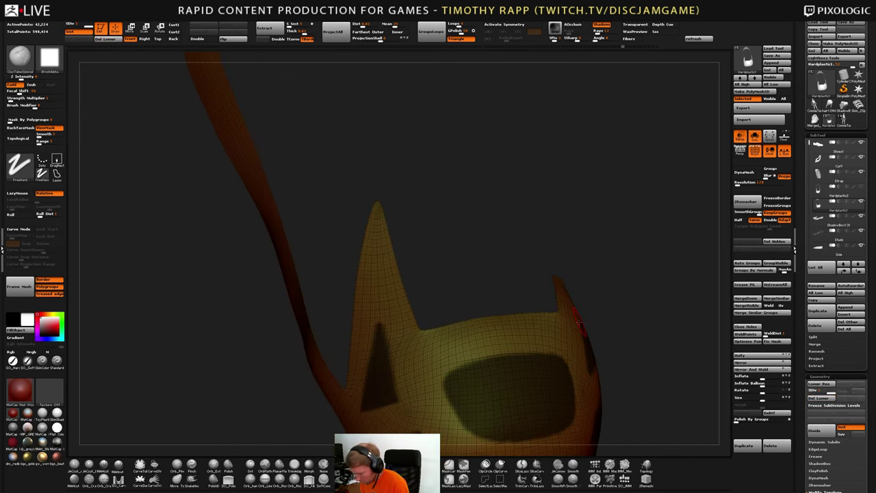
Delete the masked shell's lower subdivision levels
{"action": "left_click", "coordinate": [106, 40]}
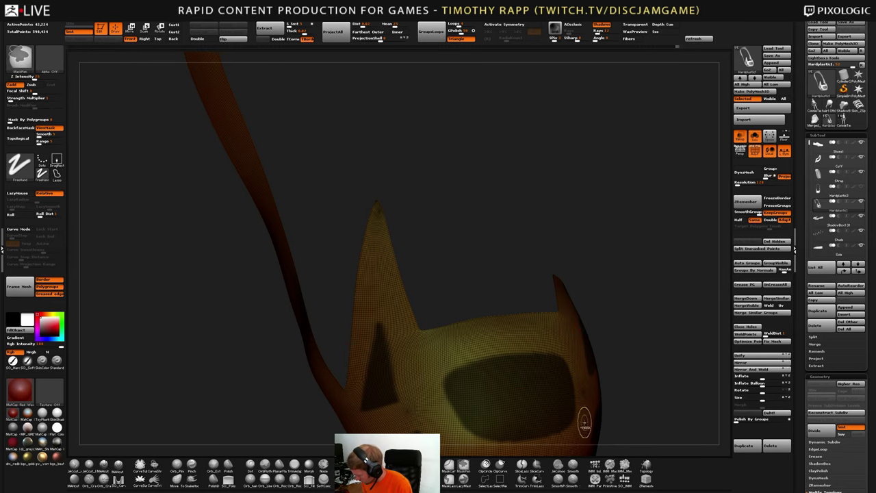
{"action": "mouse_move", "coordinate": [585, 425]}
{"action": "right_mouse_down", "text": "ctrl"}
{"action": "mouse_move", "coordinate": [570, 395]}
{"action": "mouse_move", "coordinate": [559, 400]}
{"action": "mouse_move", "coordinate": [565, 393]}
{"action": "right_mouse_up", "text": "ctrl"}
{"action": "key", "text": "ctrl+z"}
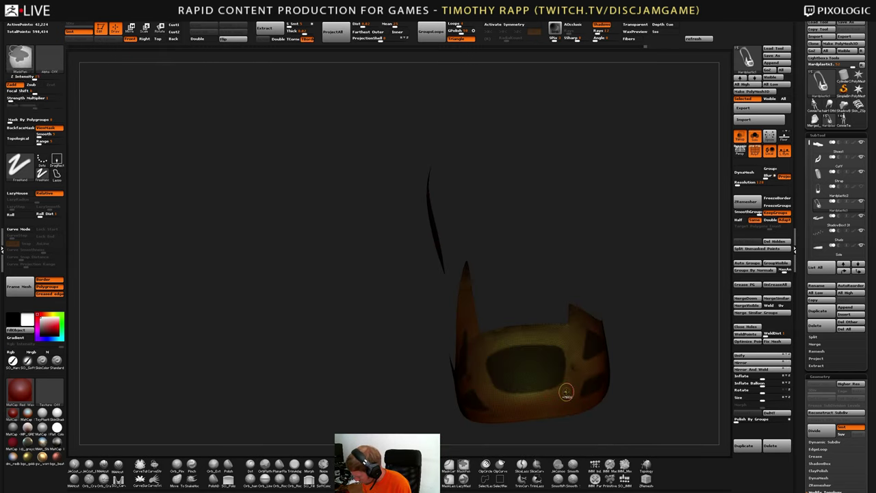
Try converting the masked panels into a polygroup and smoothing its borders with Polish By Groups
{"action": "key", "text": "ctrl+w"}
{"action": "key", "text": "shift+f"}
{"action": "key", "text": "shift+f"}
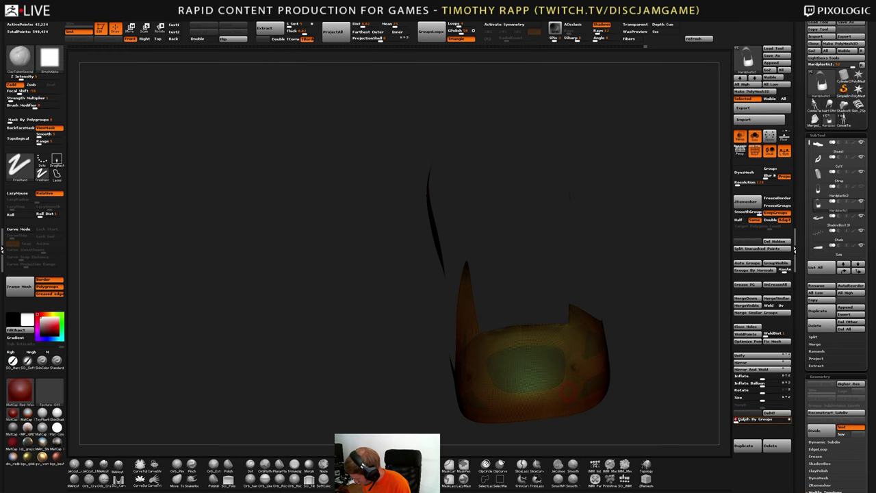
{"action": "key", "text": "f"}
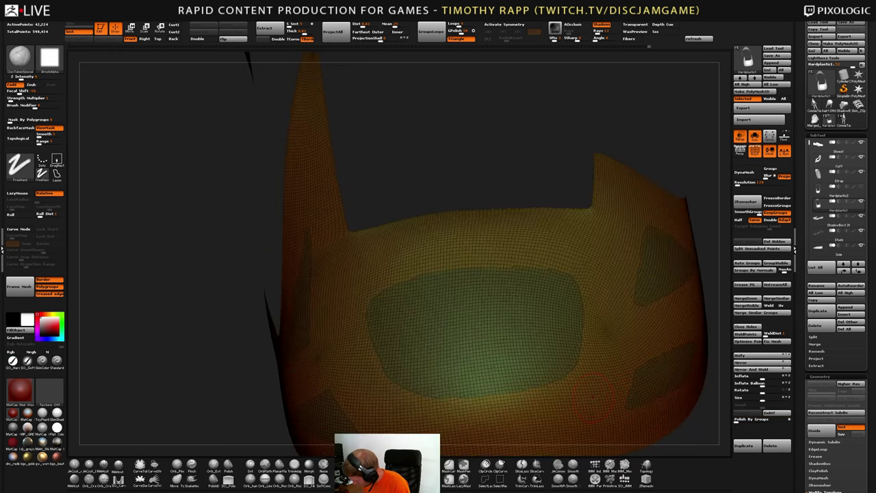
{"action": "left_click", "coordinate": [737, 421]}
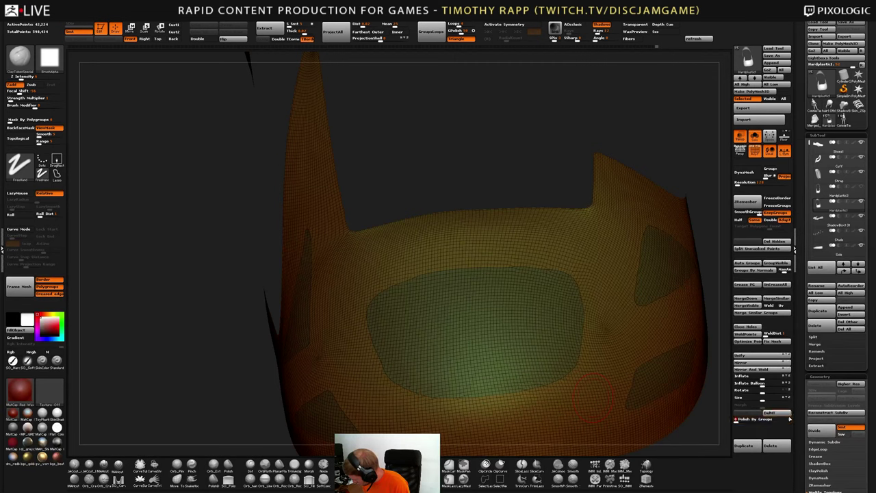
{"action": "left_click", "coordinate": [735, 421]}
{"action": "left_click", "coordinate": [735, 420]}
{"action": "right_click_drag", "start_coordinate": [656, 408], "coordinate": [629, 373], "text": "ctrl"}
{"action": "right_click_drag", "start_coordinate": [554, 384], "coordinate": [642, 389]}
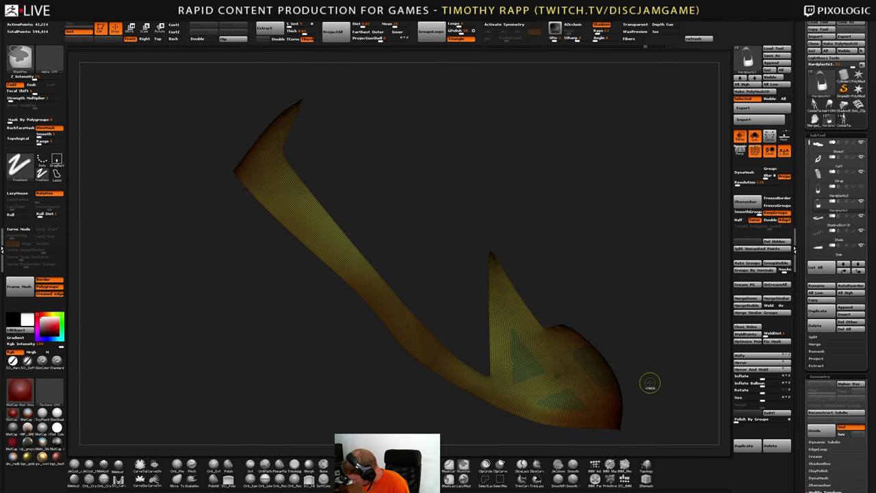
Undo the polish and the polygroup conversion, going back to the masked panels
{"action": "key", "text": "ctrl+shift+z"}
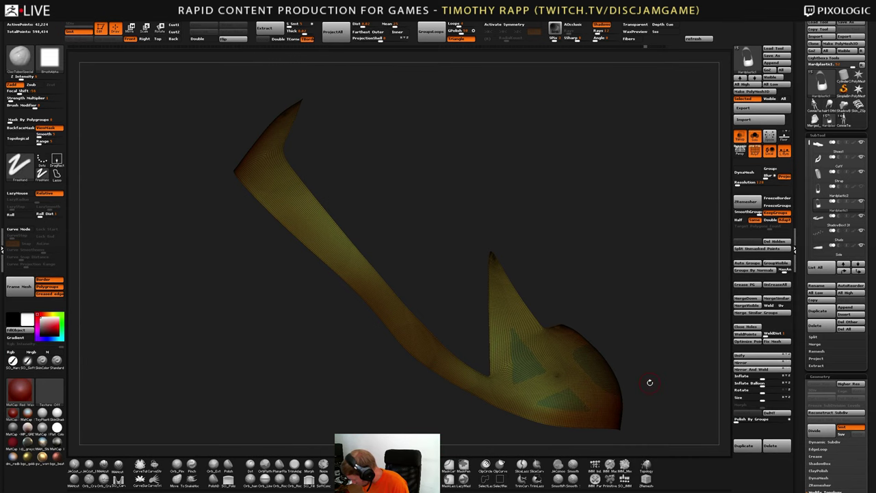
{"action": "left_click_drag", "start_coordinate": [649, 381], "coordinate": [654, 417], "text": "alt"}
{"action": "key", "text": "ctrl+z"}
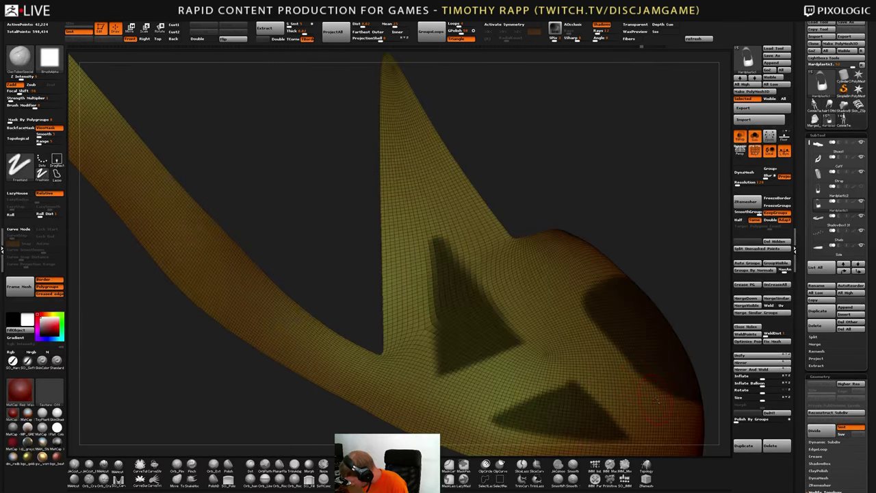
Convert the masked toe cap and side panels into a polygroup and smooth its borders with Polish By Groups
{"action": "mouse_move", "coordinate": [656, 400]}
{"action": "right_mouse_down", "text": "ctrl"}
{"action": "mouse_move", "coordinate": [678, 404]}
{"action": "mouse_move", "coordinate": [641, 400]}
{"action": "right_mouse_up", "text": "ctrl"}
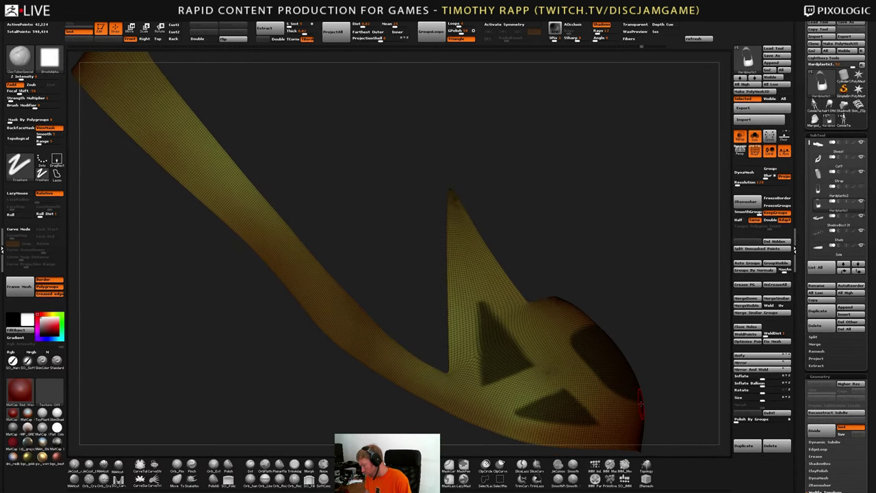
{"action": "key", "text": "ctrl+w"}
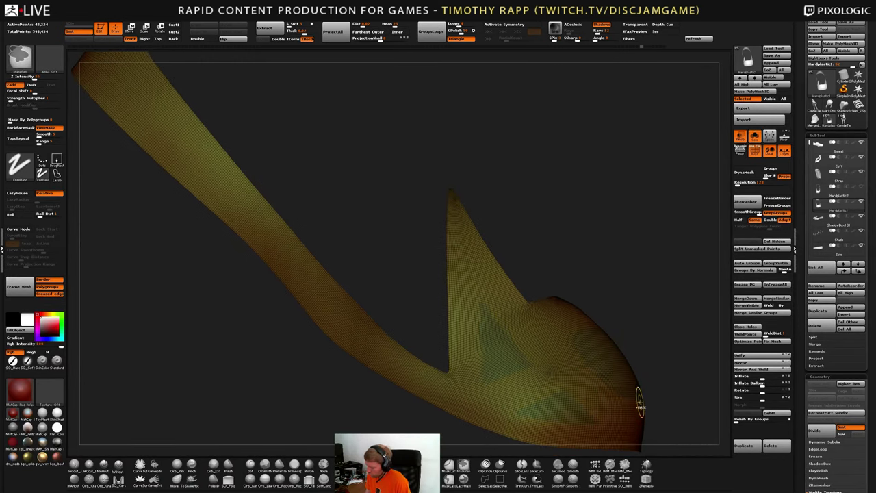
{"action": "mouse_move", "coordinate": [638, 400]}
{"action": "right_mouse_down"}
{"action": "mouse_move", "coordinate": [609, 409]}
{"action": "mouse_move", "coordinate": [647, 406]}
{"action": "right_mouse_up"}
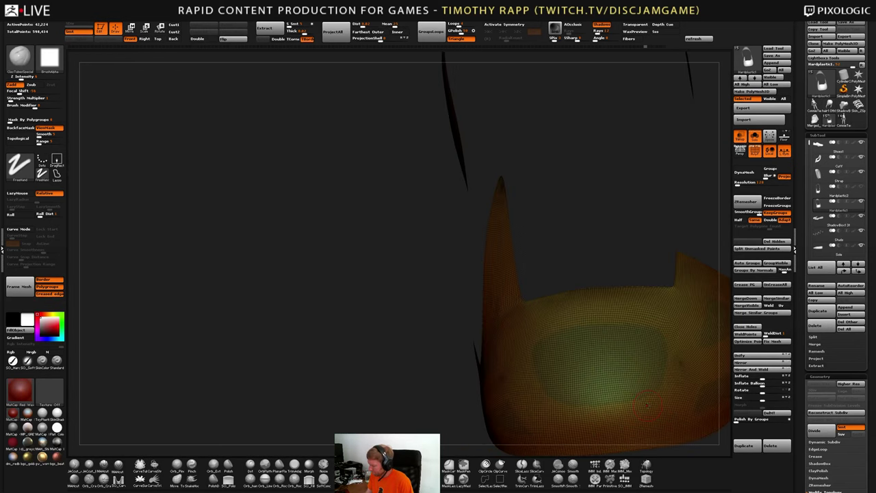
{"action": "left_click", "coordinate": [750, 419]}
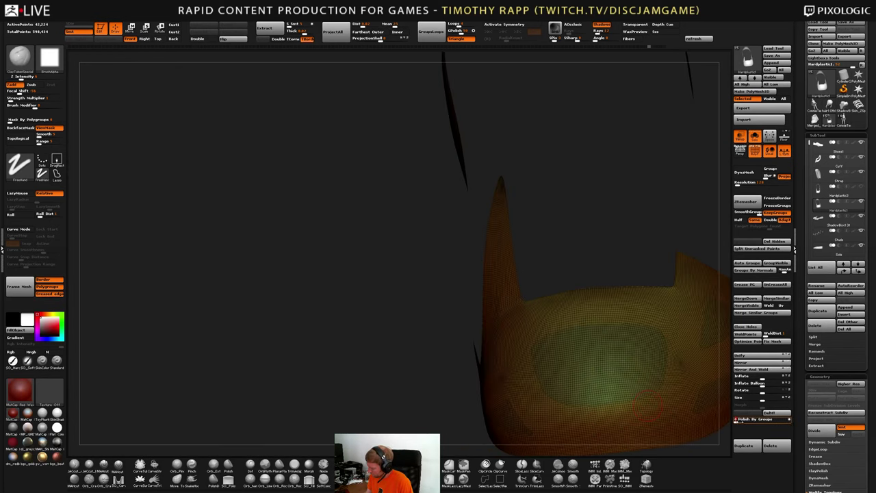
{"action": "right_click_drag", "start_coordinate": [647, 405], "coordinate": [686, 414]}
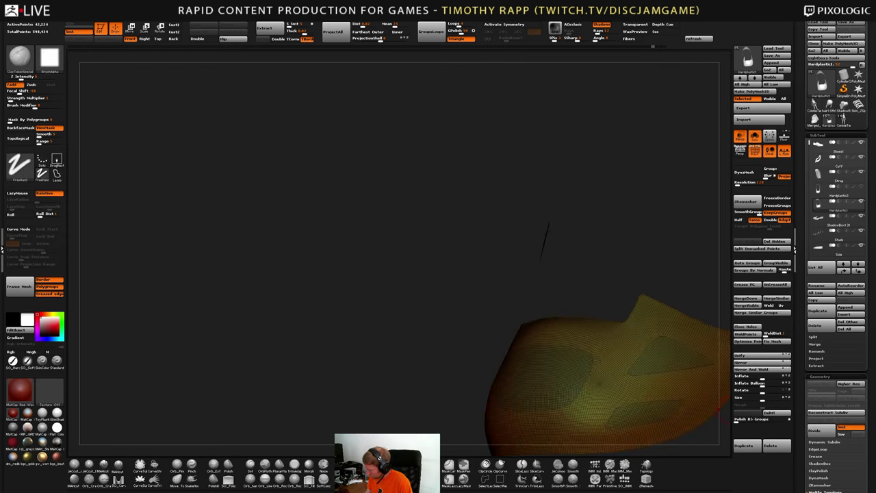
{"action": "left_click", "coordinate": [752, 419]}
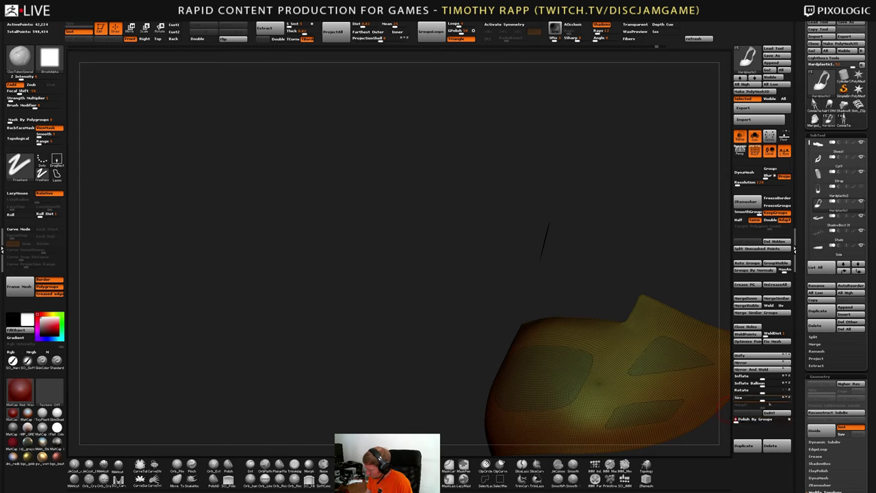
{"action": "right_click_drag", "start_coordinate": [705, 412], "coordinate": [664, 399], "text": "ctrl"}
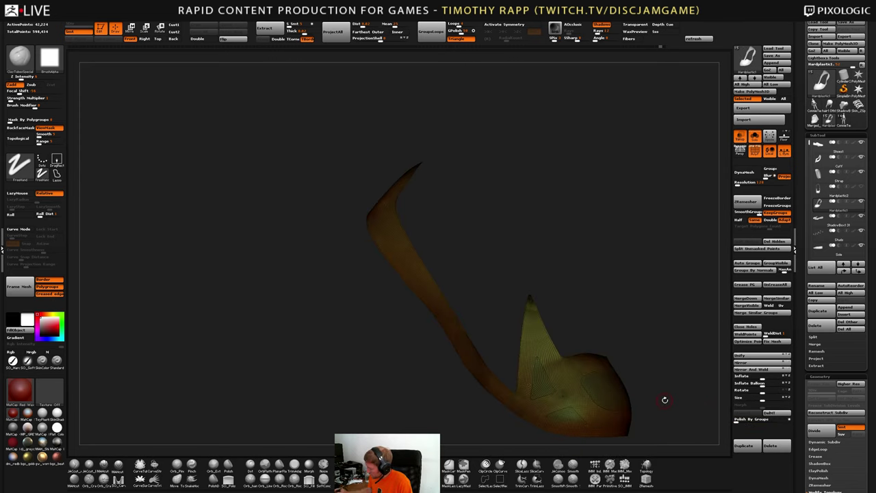
Set up Panel Loops with a smaller thickness and an elevation of -100, and show its bevel profile
{"action": "left_click_drag", "start_coordinate": [806, 425], "coordinate": [810, 383]}
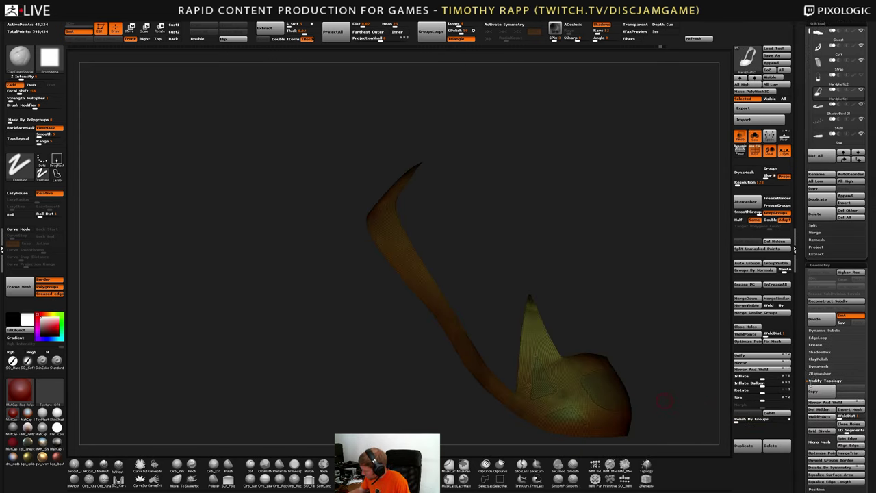
{"action": "left_click", "coordinate": [814, 382]}
{"action": "left_click", "coordinate": [826, 338]}
{"action": "scroll", "coordinate": [809, 408], "scroll_direction": "down", "scroll_amount": 2}
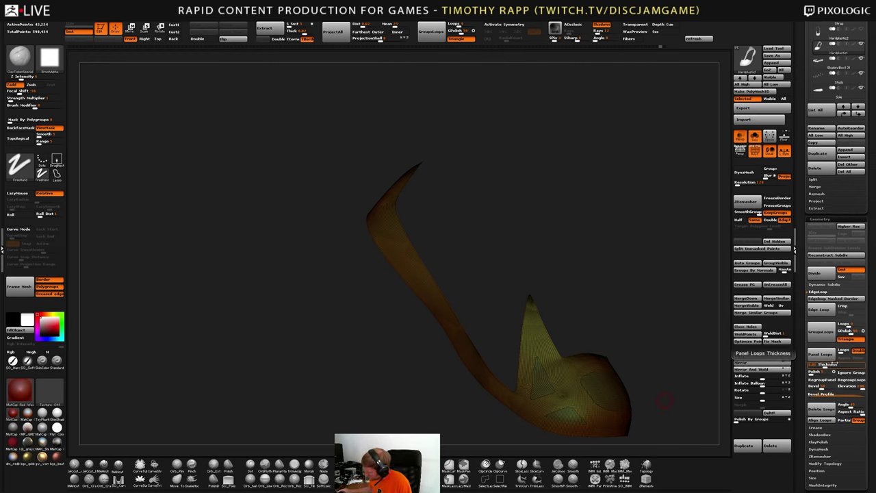
{"action": "left_click_drag", "start_coordinate": [826, 365], "coordinate": [810, 366]}
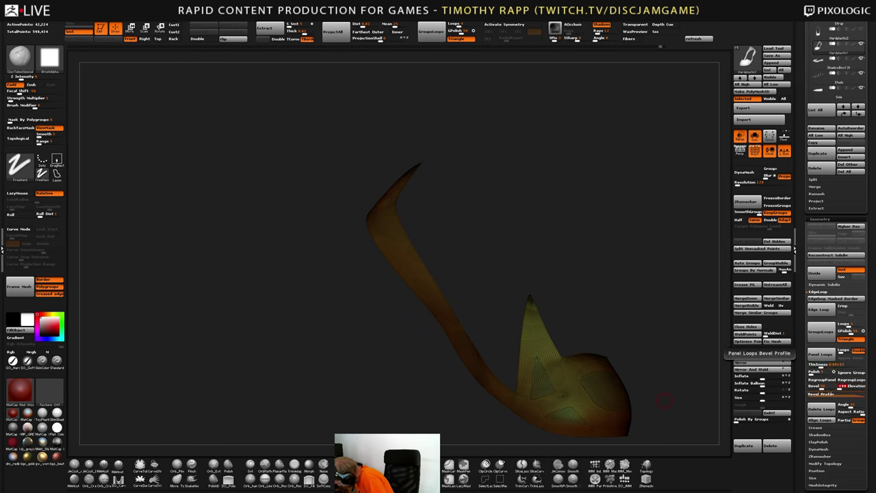
{"action": "left_click", "coordinate": [825, 394]}
Try inserting panel loops with the reduced thickness around the shell's polygroups, and undo them
{"action": "left_click", "coordinate": [828, 358]}
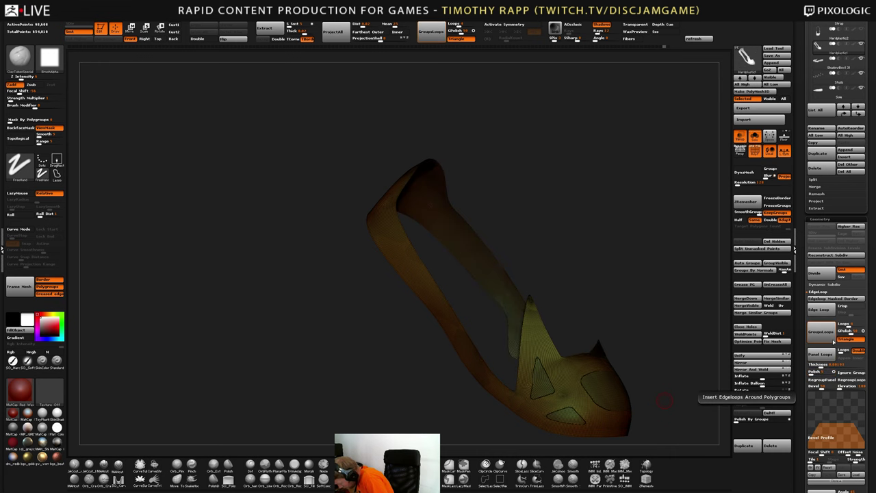
{"action": "right_click_drag", "start_coordinate": [576, 382], "coordinate": [592, 385], "text": "alt"}
{"action": "right_click_drag", "start_coordinate": [606, 398], "coordinate": [654, 379]}
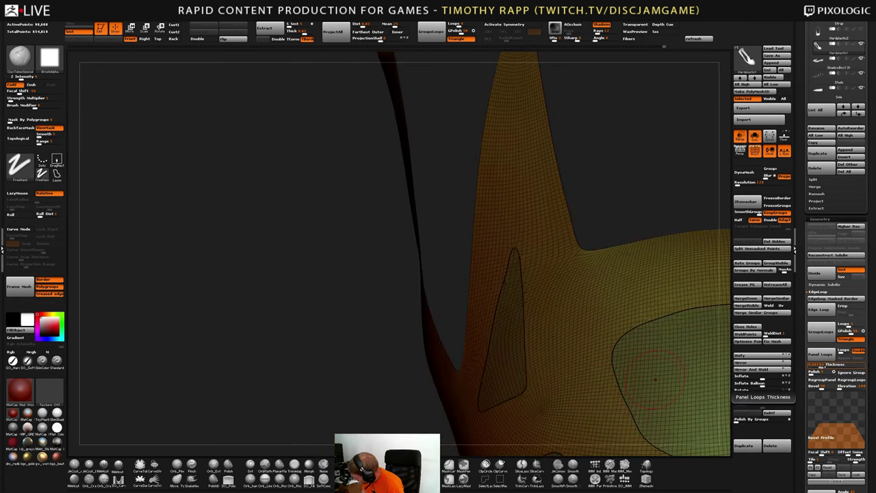
{"action": "key", "text": "ctrl+z"}
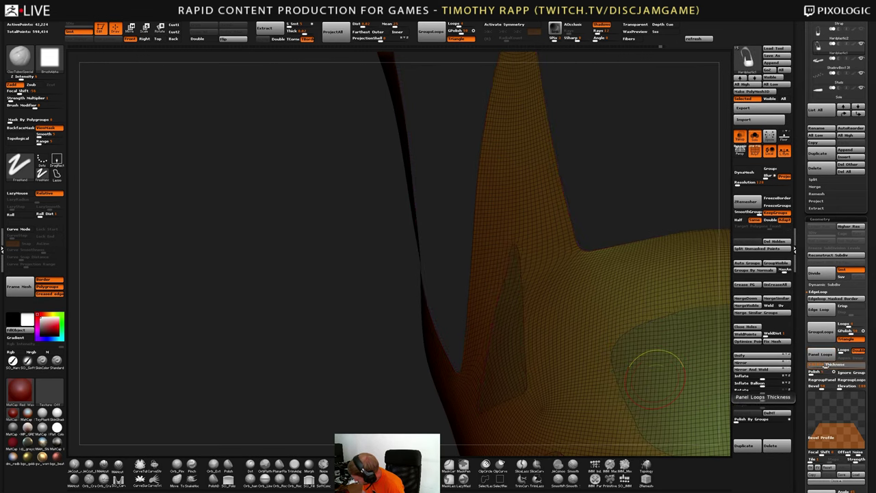
Insert thicker panel loops around the shell's polygroups and turn off solo display to show the whole shoe
{"action": "left_click", "coordinate": [824, 355]}
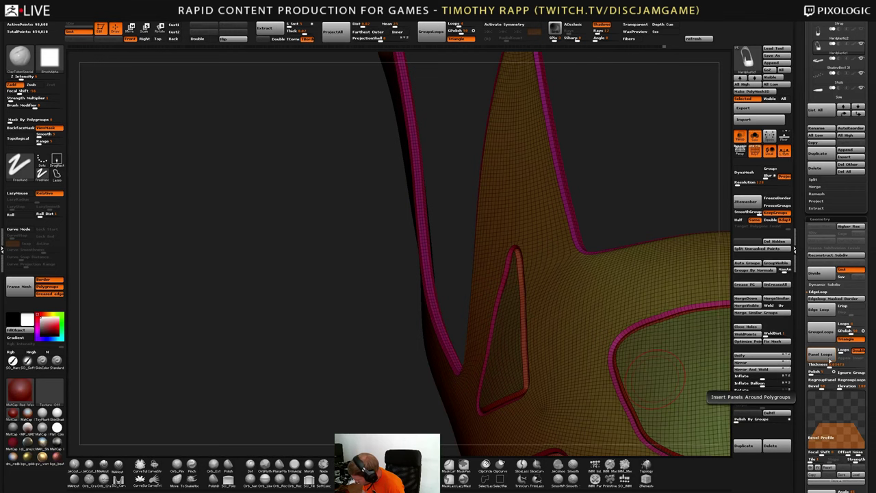
{"action": "mouse_move", "coordinate": [700, 358]}
{"action": "right_mouse_down", "text": "ctrl"}
{"action": "mouse_move", "coordinate": [637, 342]}
{"action": "mouse_move", "coordinate": [682, 354]}
{"action": "mouse_move", "coordinate": [628, 366]}
{"action": "mouse_move", "coordinate": [650, 397]}
{"action": "mouse_move", "coordinate": [609, 301]}
{"action": "mouse_move", "coordinate": [666, 353]}
{"action": "mouse_move", "coordinate": [726, 383]}
{"action": "mouse_move", "coordinate": [660, 379]}
{"action": "mouse_move", "coordinate": [645, 371]}
{"action": "mouse_move", "coordinate": [656, 351]}
{"action": "right_mouse_up", "text": "ctrl"}
{"action": "key", "text": "alt+s"}
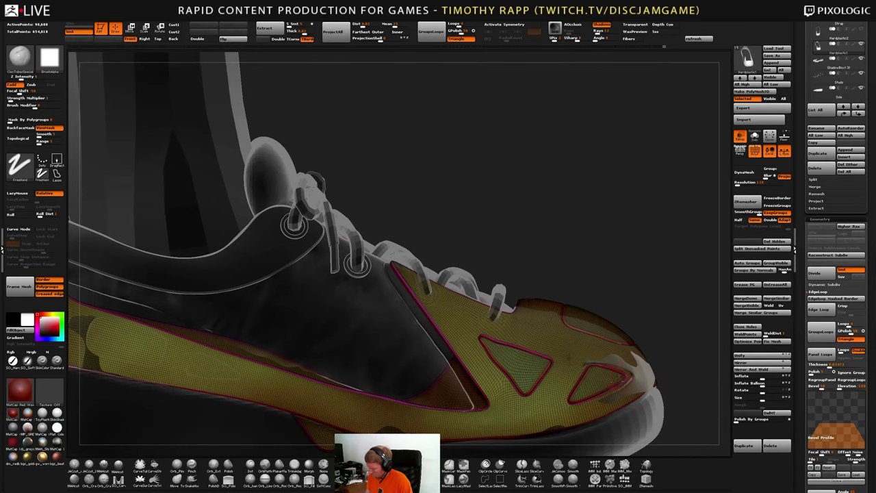
Turn off the wireframe, hide the inset panel polygroups, and examine the shell's openings against the rest of the shoe
{"action": "left_click_drag", "start_coordinate": [611, 374], "coordinate": [668, 376]}
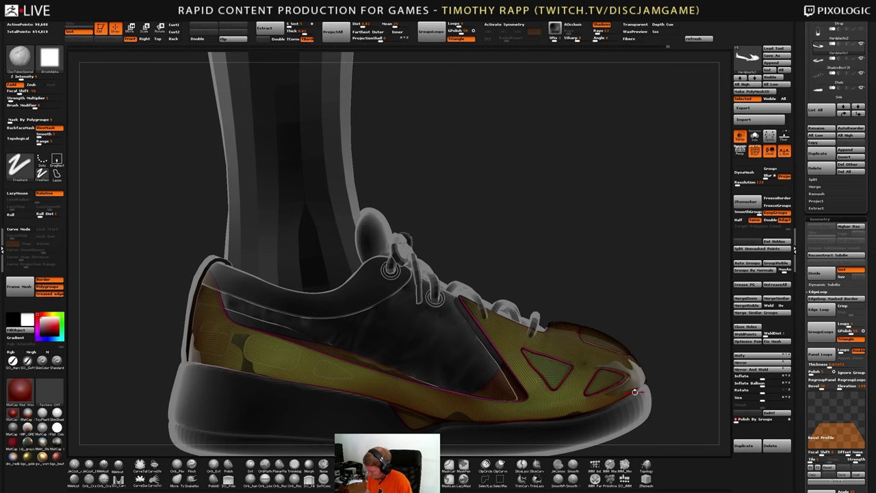
{"action": "mouse_move", "coordinate": [635, 391]}
{"action": "right_mouse_down", "text": "alt"}
{"action": "mouse_move", "coordinate": [634, 437]}
{"action": "mouse_move", "coordinate": [635, 390]}
{"action": "right_mouse_up", "text": "alt"}
{"action": "key", "text": "shift+f"}
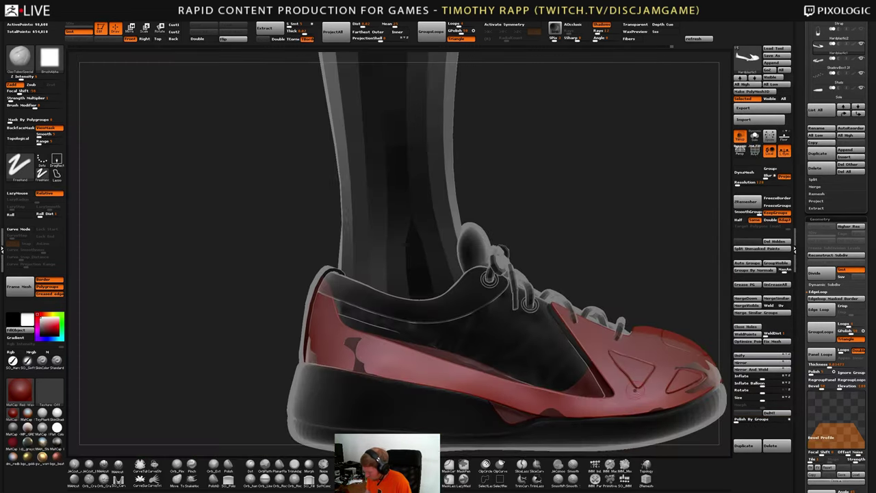
{"action": "left_click_drag", "start_coordinate": [635, 390], "coordinate": [605, 386]}
{"action": "left_click", "coordinate": [610, 367], "text": "ctrl+shift"}
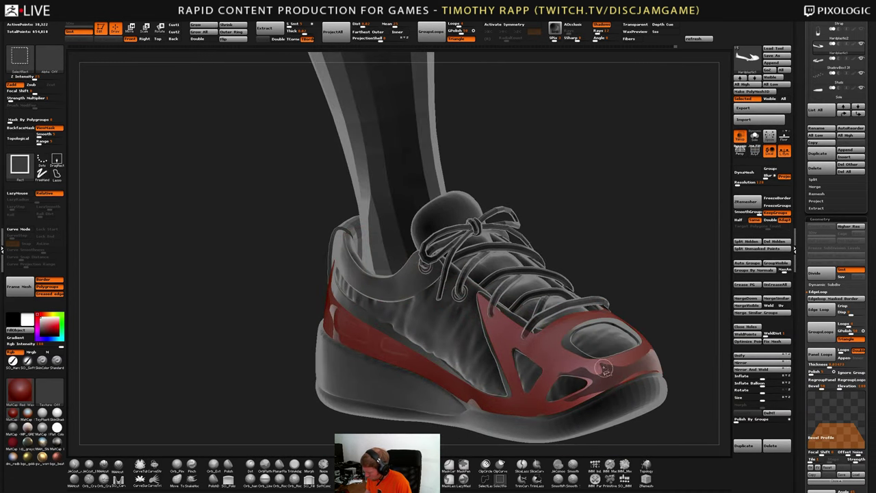
{"action": "left_click", "coordinate": [610, 365], "text": "ctrl+shift"}
{"action": "mouse_move", "coordinate": [671, 368]}
{"action": "right_mouse_down"}
{"action": "mouse_move", "coordinate": [633, 380]}
{"action": "mouse_move", "coordinate": [619, 364]}
{"action": "mouse_move", "coordinate": [571, 368]}
{"action": "right_mouse_up"}
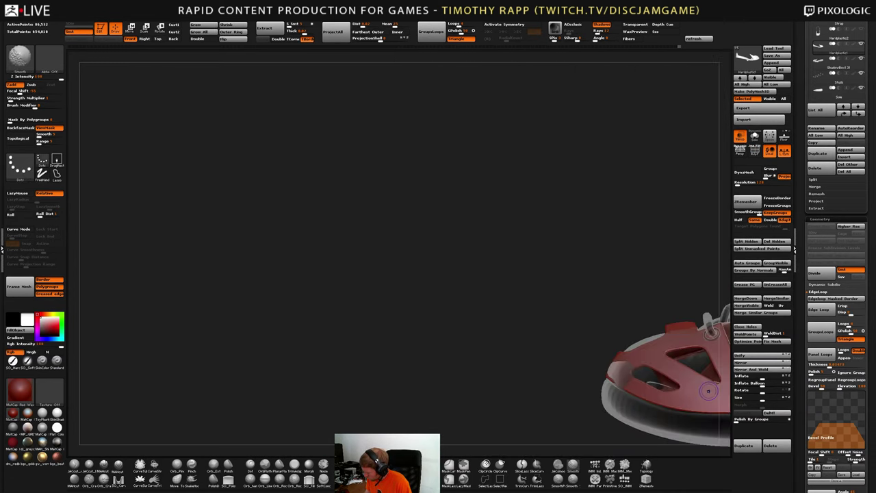
{"action": "right_click_drag", "start_coordinate": [707, 392], "coordinate": [632, 382], "text": "alt"}
{"action": "left_click_drag", "start_coordinate": [812, 294], "coordinate": [813, 452]}
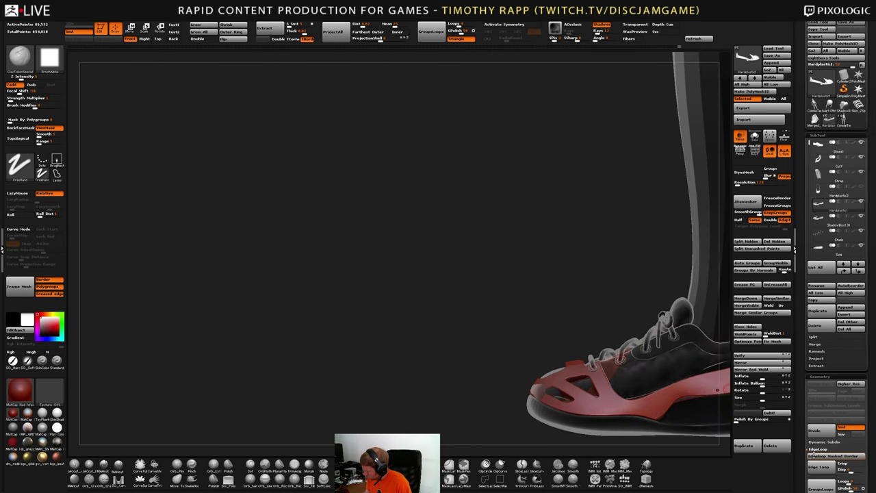
{"action": "right_click_drag", "start_coordinate": [677, 386], "coordinate": [711, 400], "text": "alt"}
{"action": "right_click_drag", "start_coordinate": [591, 400], "coordinate": [645, 400]}
{"action": "left_click_drag", "start_coordinate": [630, 397], "coordinate": [614, 397]}
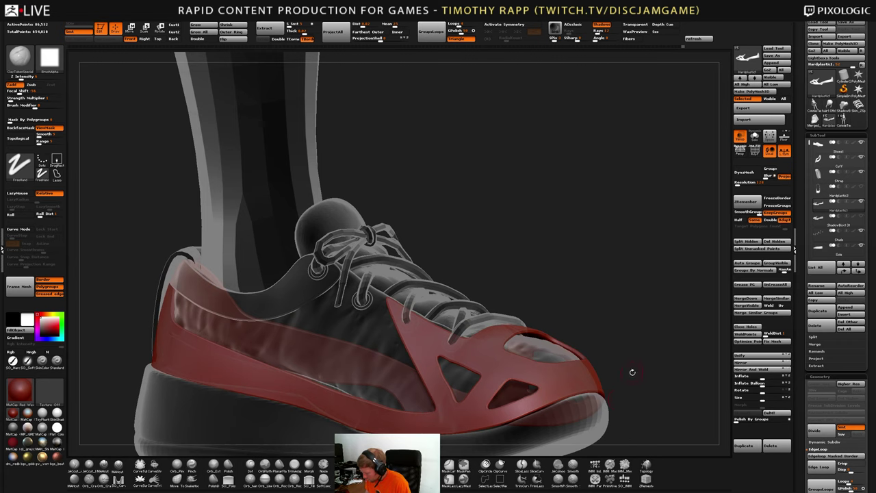
Show the shell's hidden panels again and undo the panel loops
{"action": "key", "text": "ctrl+shift"}
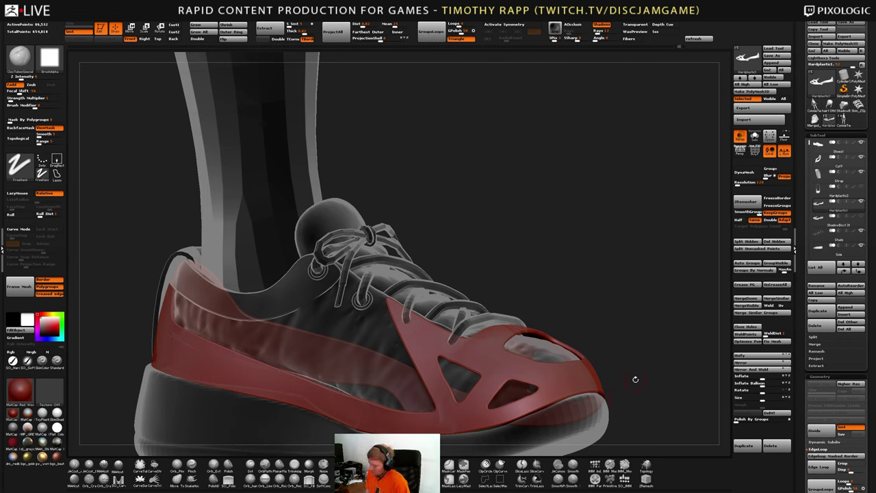
{"action": "left_click", "coordinate": [635, 380], "text": "ctrl+shift"}
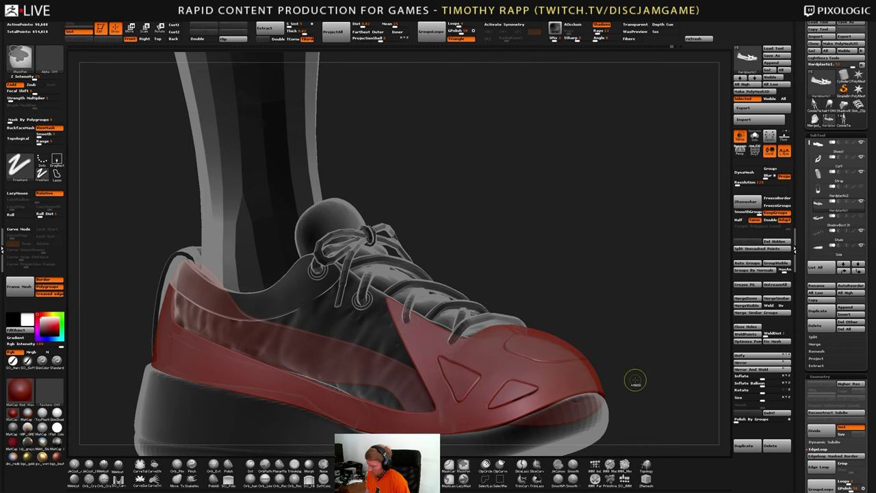
{"action": "key", "text": "ctrl+z"}
{"action": "key", "text": "ctrl+shift+z"}
{"action": "key", "text": "ctrl+z"}
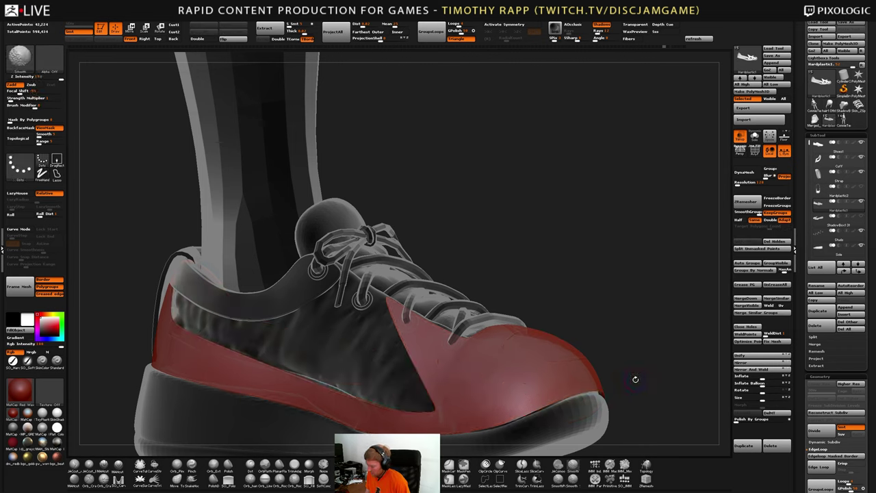
Turn the wireframe back on, try a negative Inflate deformation on the shell, and undo it
{"action": "key", "text": "shift+f"}
{"action": "key", "text": "shift+f"}
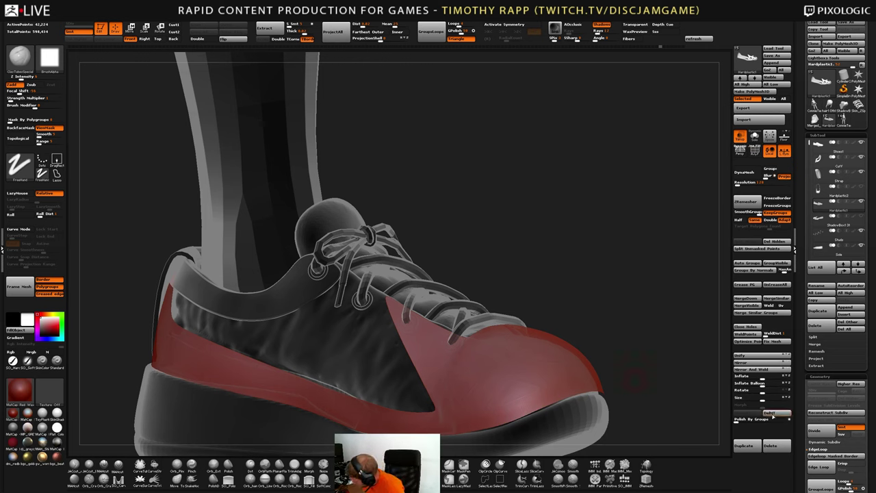
{"action": "key", "text": "shift+f"}
{"action": "mouse_move", "coordinate": [761, 377]}
{"action": "left_mouse_down"}
{"action": "mouse_move", "coordinate": [746, 378]}
{"action": "mouse_move", "coordinate": [754, 378]}
{"action": "left_mouse_up"}
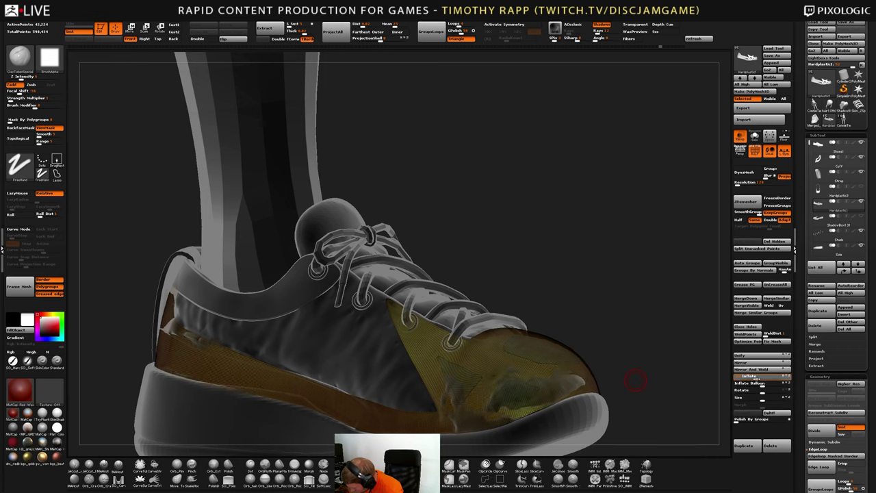
{"action": "key", "text": "ctrl+z"}
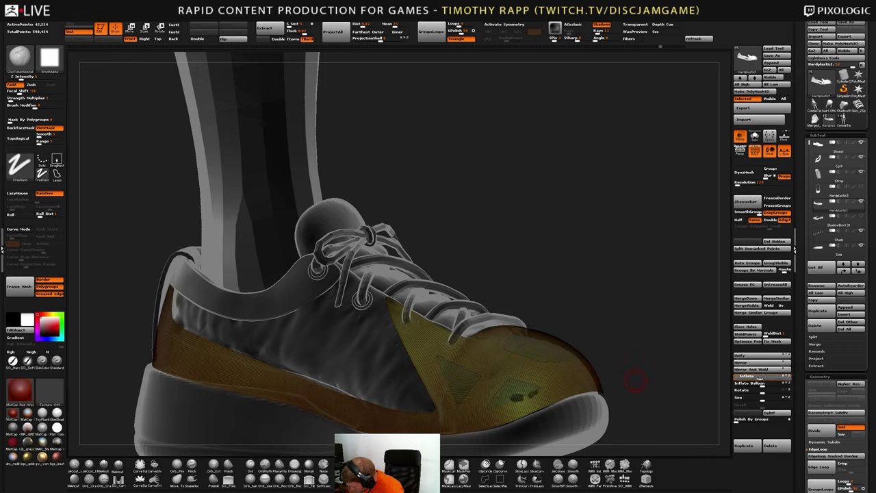
Shrink the shell toward the shoe body with negative Inflate deformations, undoing the first trial and checking from several angles
{"action": "left_click_drag", "start_coordinate": [759, 379], "coordinate": [758, 378]}
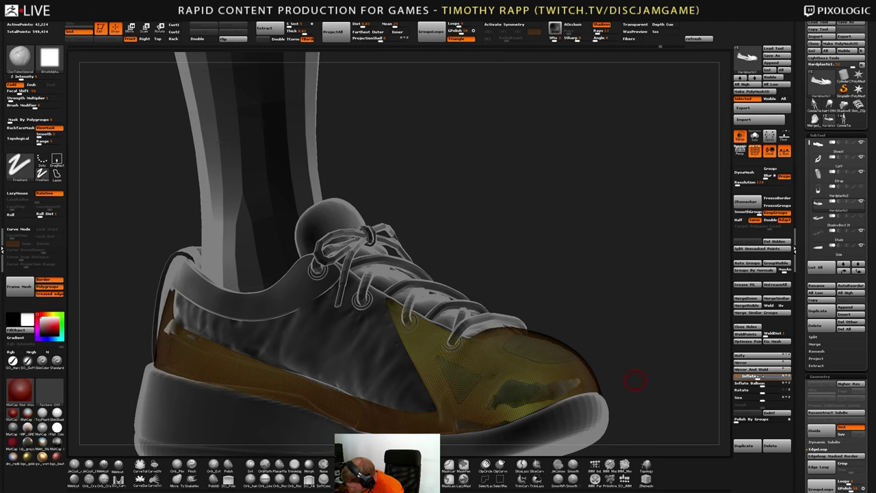
{"action": "key", "text": "ctrl+z"}
{"action": "left_click_drag", "start_coordinate": [670, 342], "coordinate": [533, 308]}
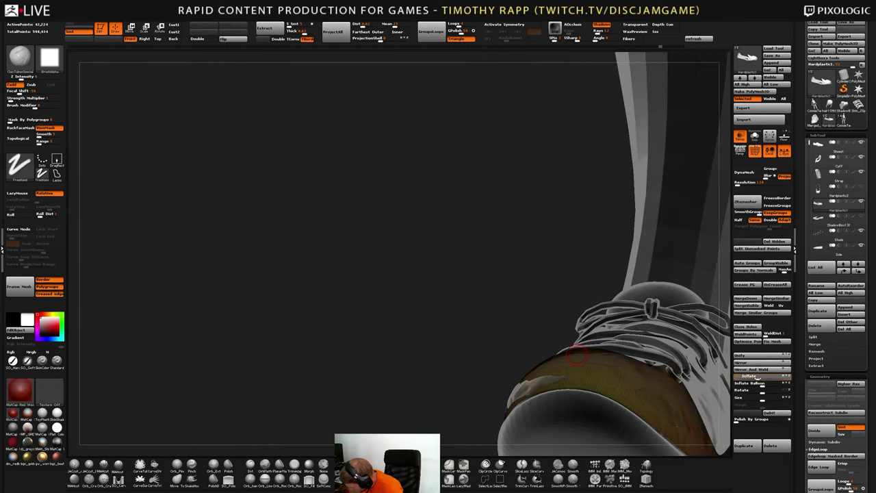
{"action": "left_click_drag", "start_coordinate": [756, 377], "coordinate": [754, 377]}
{"action": "left_click_drag", "start_coordinate": [424, 372], "coordinate": [402, 386]}
{"action": "left_click_drag", "start_coordinate": [535, 392], "coordinate": [531, 393], "text": "alt"}
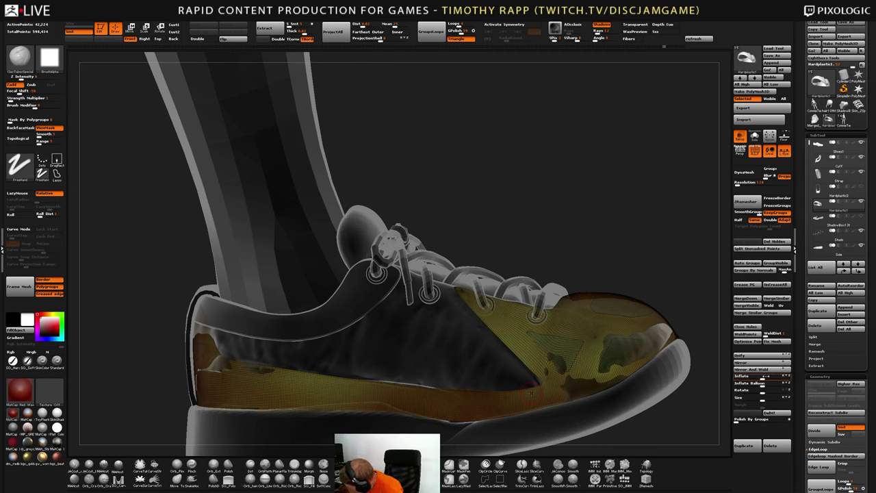
{"action": "left_click_drag", "start_coordinate": [766, 375], "coordinate": [753, 381]}
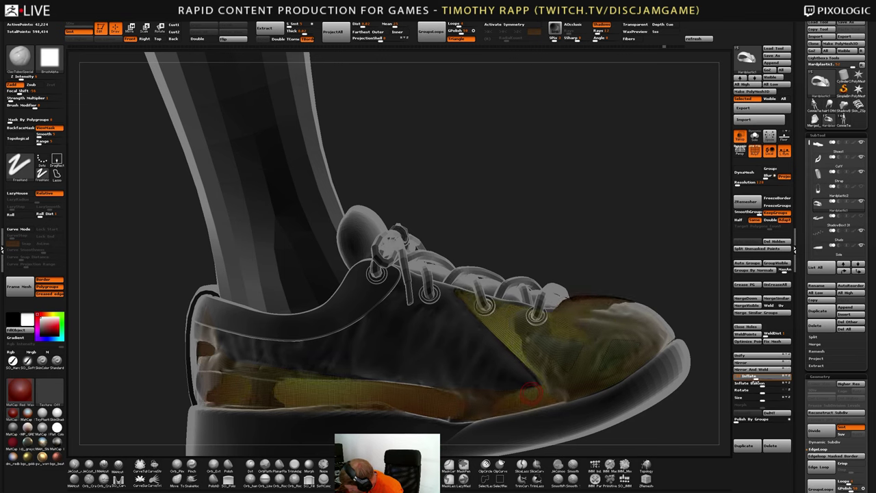
{"action": "left_click_drag", "start_coordinate": [755, 380], "coordinate": [757, 380]}
Insert panel loops around the shell's polygroups, isolate the outer frame so its openings are empty, and turn off the wireframe
{"action": "left_click_drag", "start_coordinate": [812, 477], "coordinate": [813, 377]}
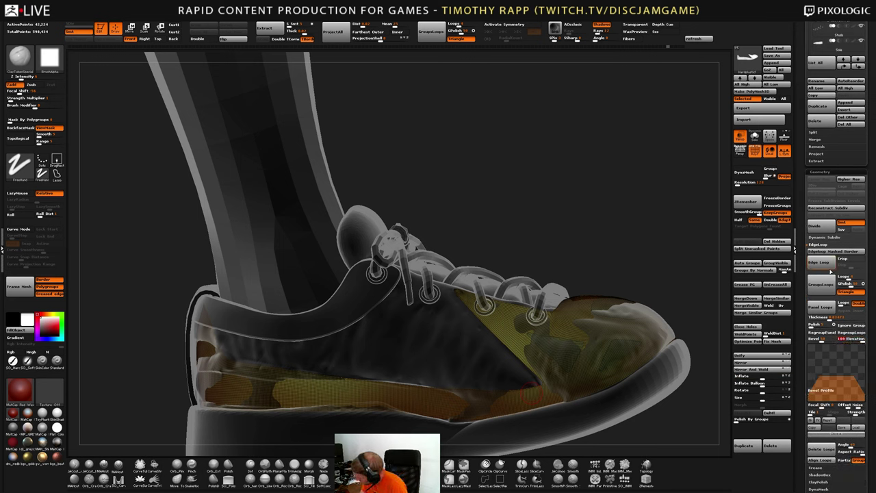
{"action": "left_click", "coordinate": [819, 307]}
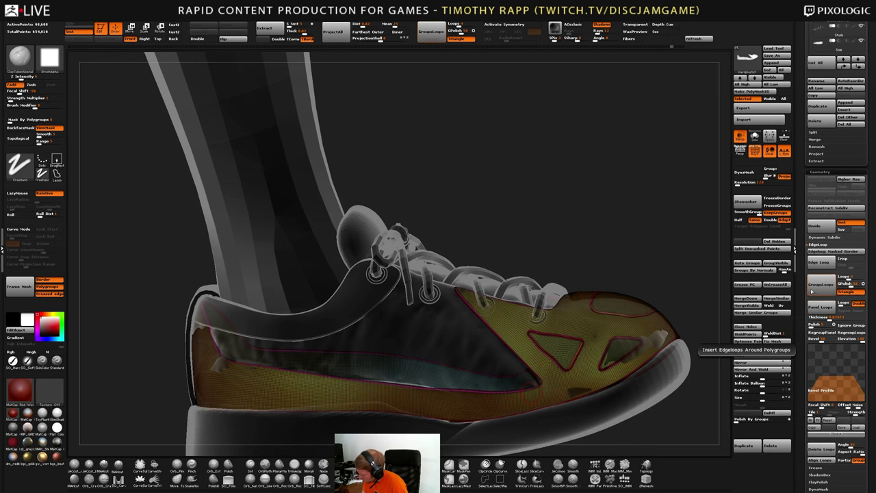
{"action": "left_click_drag", "start_coordinate": [657, 219], "coordinate": [667, 178]}
{"action": "left_click", "coordinate": [493, 325], "text": "ctrl+shift"}
{"action": "key", "text": "shift+f"}
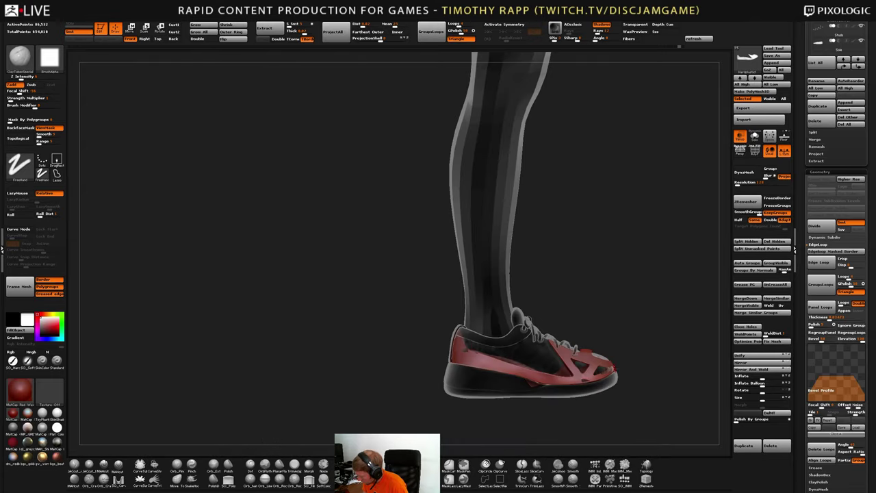
Show the panel-looped shell alone and compare its toe cap and side openings with the ShadowBox shell subtool
{"action": "left_click_drag", "start_coordinate": [698, 336], "coordinate": [602, 328]}
{"action": "left_click_drag", "start_coordinate": [656, 328], "coordinate": [666, 386], "text": "alt"}
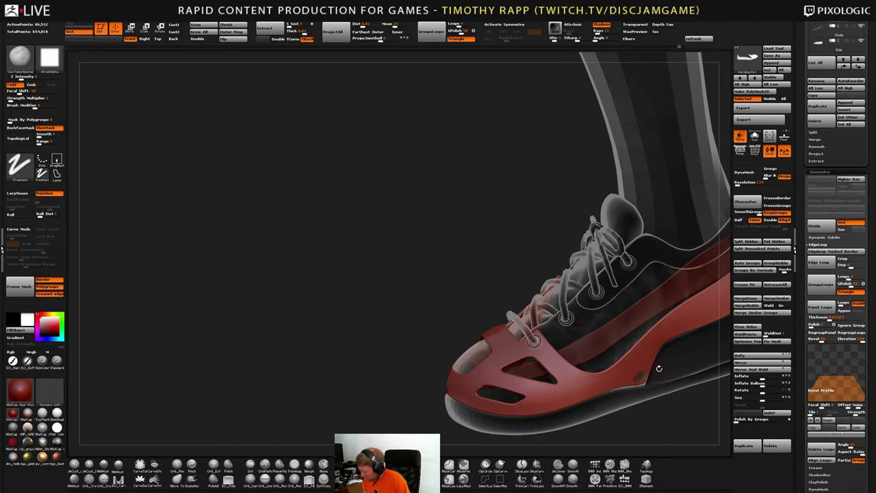
{"action": "left_click", "coordinate": [679, 336], "text": "alt"}
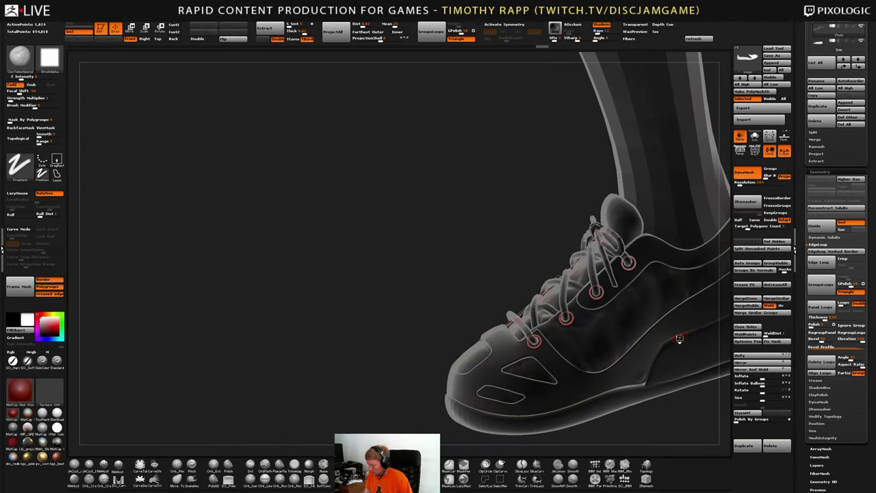
{"action": "left_click", "coordinate": [679, 338], "text": "alt"}
{"action": "key", "text": "alt+s"}
{"action": "key", "text": "Up"}
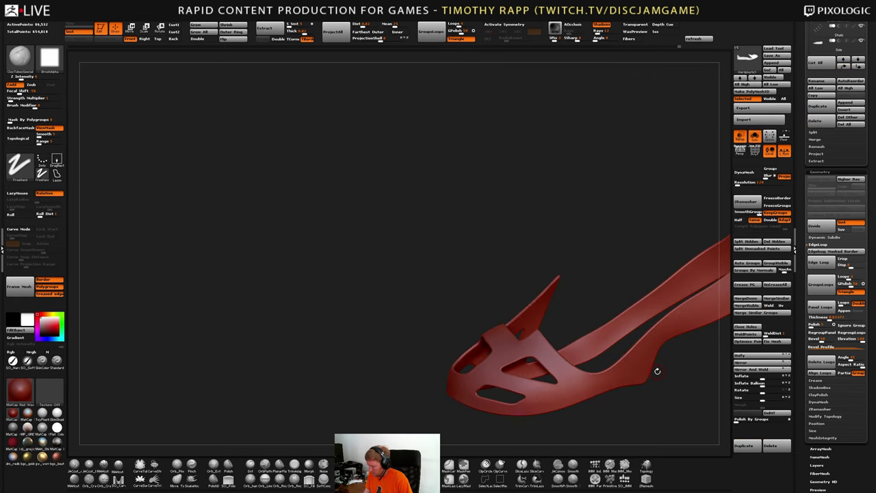
{"action": "key", "text": "Down"}
{"action": "key", "text": "Up"}
{"action": "mouse_move", "coordinate": [655, 374]}
{"action": "left_mouse_down"}
{"action": "mouse_move", "coordinate": [664, 360]}
{"action": "mouse_move", "coordinate": [660, 379]}
{"action": "left_mouse_up"}
{"action": "key", "text": "Down"}
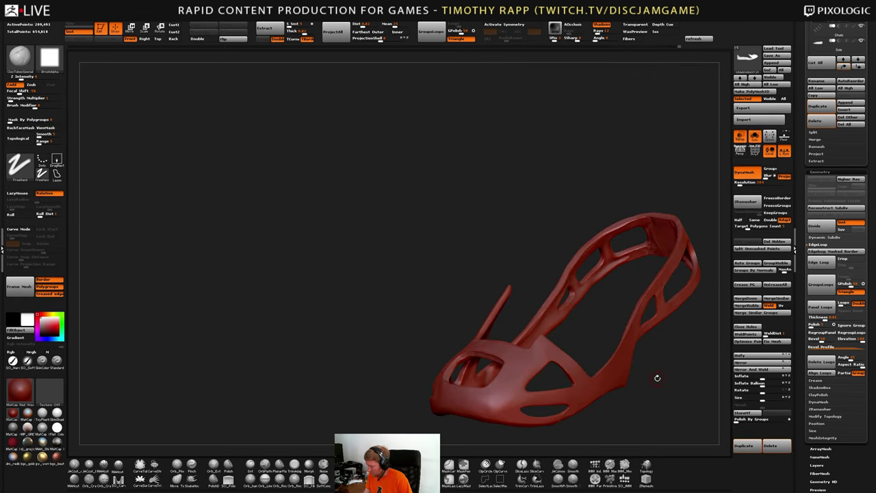
{"action": "key", "text": "Up"}
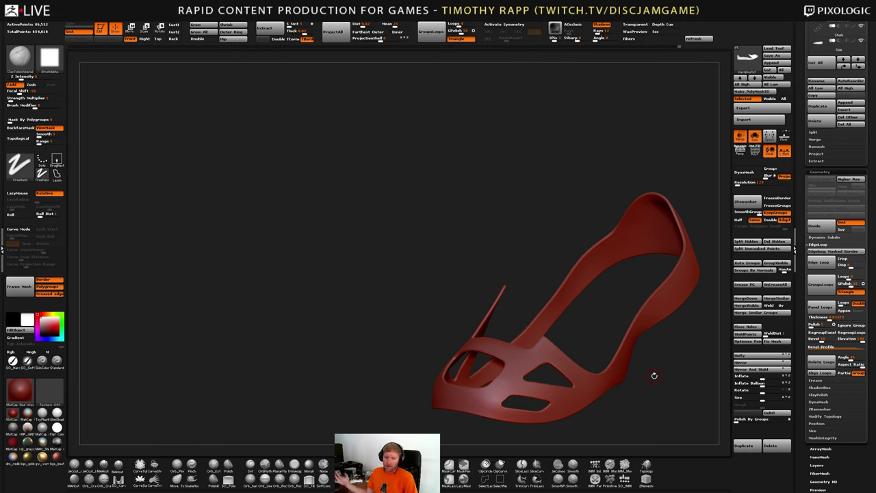
{"action": "key", "text": "Down"}
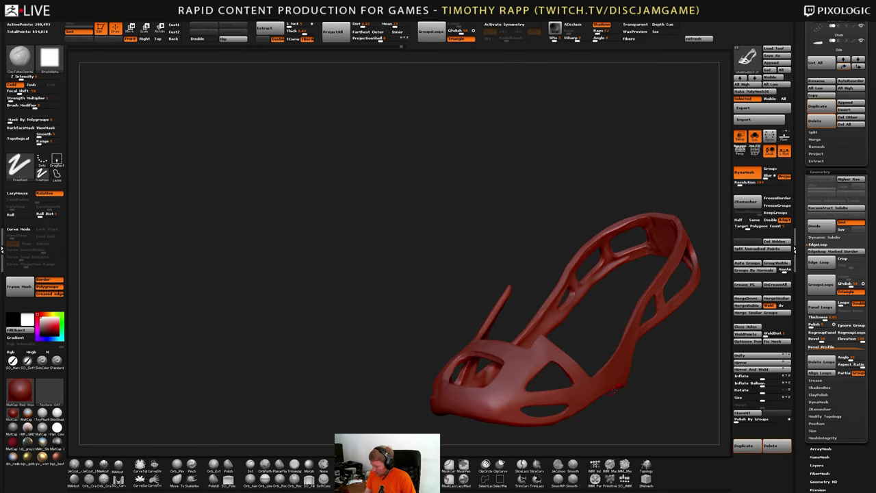
Compare the two shell subtools from the front by alternating between them
{"action": "left_click_drag", "start_coordinate": [654, 374], "coordinate": [623, 379]}
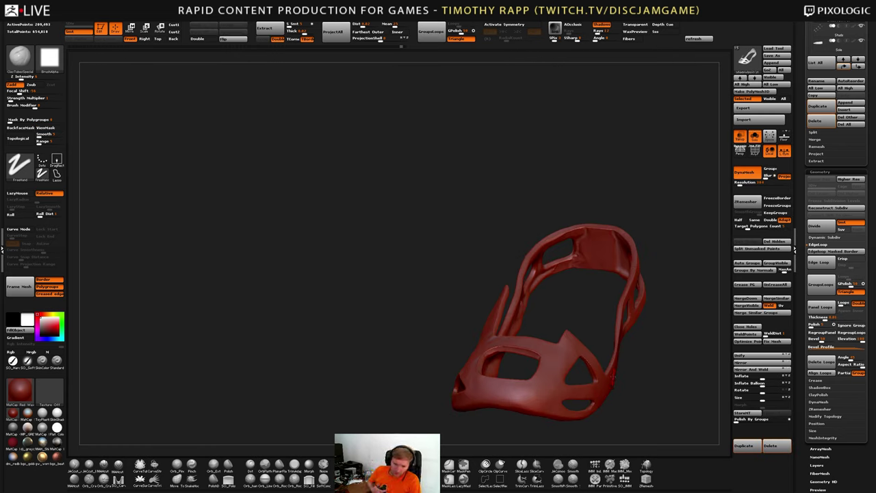
{"action": "left_click_drag", "start_coordinate": [619, 380], "coordinate": [583, 377]}
{"action": "key", "text": "Up"}
{"action": "key", "text": "Down"}
{"action": "key", "text": "Up"}
{"action": "key", "text": "Down"}
{"action": "key", "text": "Up"}
{"action": "key", "text": "Down"}
{"action": "key", "text": "Up"}
Show the whole shoe without transparency and compare both shell versions against it
{"action": "left_click", "coordinate": [754, 137]}
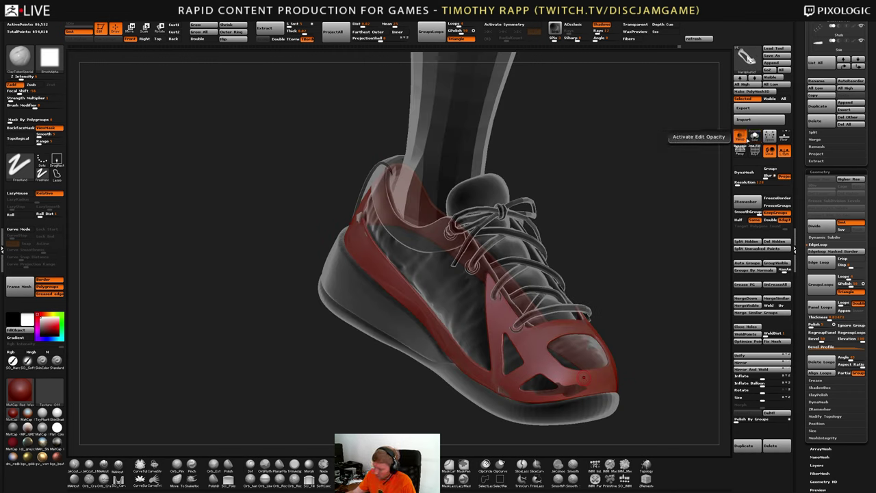
{"action": "left_click", "coordinate": [740, 139]}
{"action": "mouse_move", "coordinate": [578, 363]}
{"action": "right_mouse_down"}
{"action": "mouse_move", "coordinate": [593, 360]}
{"action": "mouse_move", "coordinate": [568, 384]}
{"action": "mouse_move", "coordinate": [590, 362]}
{"action": "right_mouse_up"}
{"action": "key", "text": "ctrl+z"}
{"action": "key", "text": "ctrl+shift+z"}
{"action": "key", "text": "ctrl+z"}
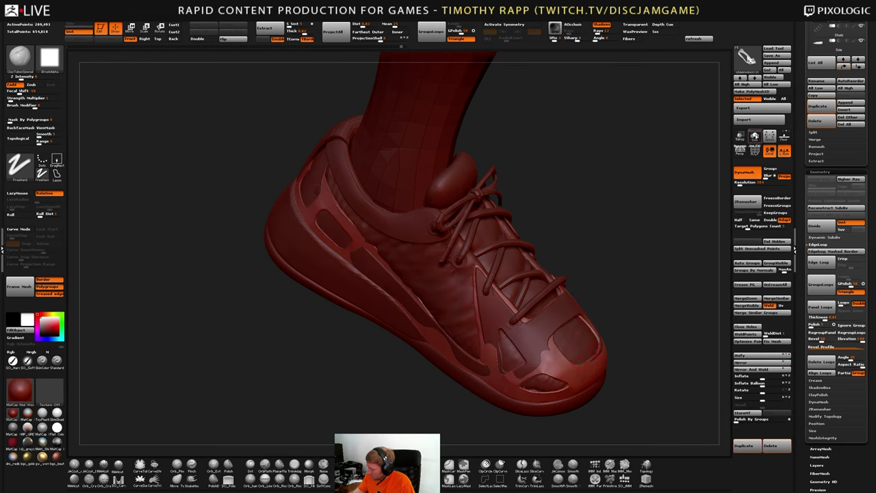
Isolate the shell again and compare the two versions from above and from the side
{"action": "left_click", "coordinate": [754, 135]}
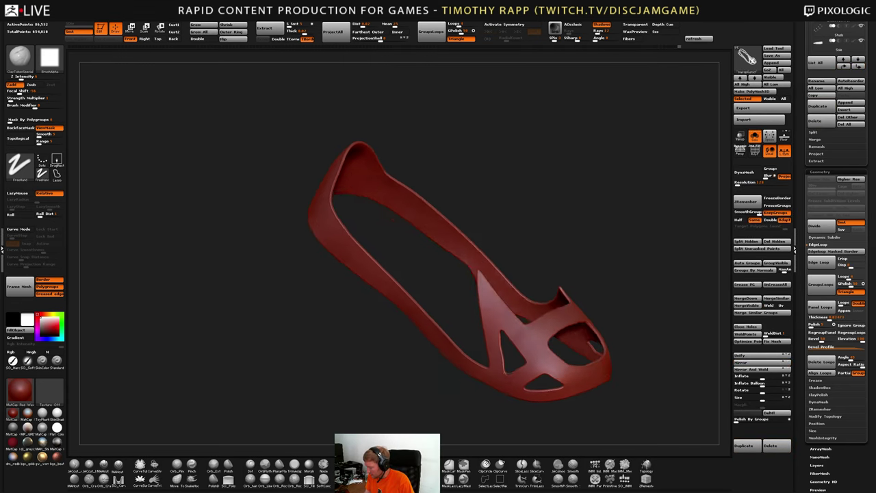
{"action": "key", "text": "ctrl+z"}
{"action": "key", "text": "ctrl+z"}
{"action": "key", "text": "ctrl+shift+z"}
{"action": "key", "text": "ctrl+z"}
{"action": "key", "text": "ctrl+shift+z"}
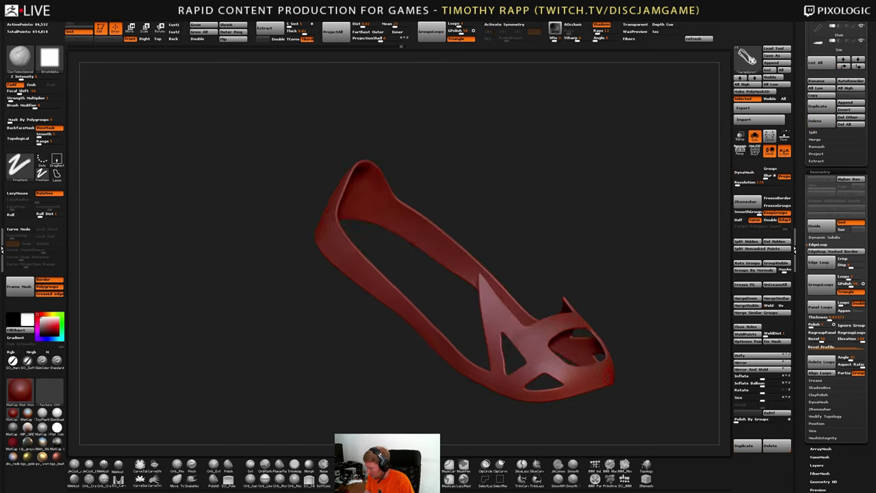
{"action": "right_click_drag", "start_coordinate": [607, 378], "coordinate": [589, 378]}
{"action": "key", "text": "ctrl+z"}
{"action": "key", "text": "ctrl+shift+z"}
{"action": "right_click_drag", "start_coordinate": [650, 378], "coordinate": [632, 378]}
{"action": "key", "text": "ctrl+z"}
{"action": "key", "text": "ctrl+shift+z"}
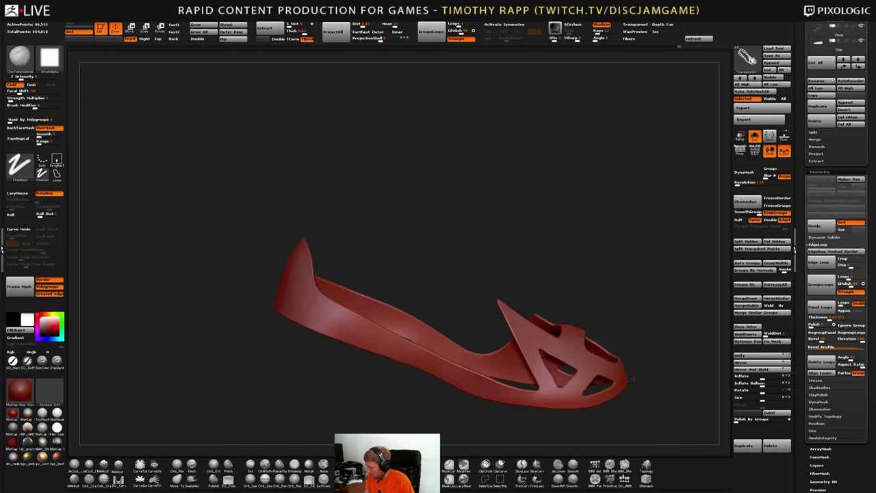
Review the neighbouring shell subtools one after another, including the single-layer shell without toe openings, from several angles
{"action": "mouse_move", "coordinate": [632, 378]}
{"action": "left_mouse_down"}
{"action": "mouse_move", "coordinate": [622, 386]}
{"action": "mouse_move", "coordinate": [645, 371]}
{"action": "mouse_move", "coordinate": [632, 396]}
{"action": "left_mouse_up"}
{"action": "key", "text": "Down"}
{"action": "key", "text": "Down"}
{"action": "key", "text": "Down"}
{"action": "key", "text": "Down"}
{"action": "key", "text": "Down"}
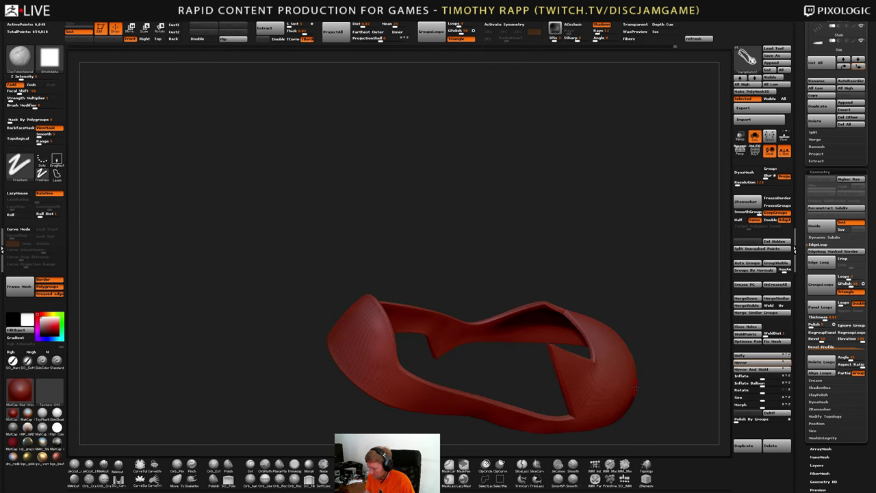
{"action": "key", "text": "Down"}
{"action": "key", "text": "Down"}
{"action": "key", "text": "Down"}
{"action": "key", "text": "Down"}
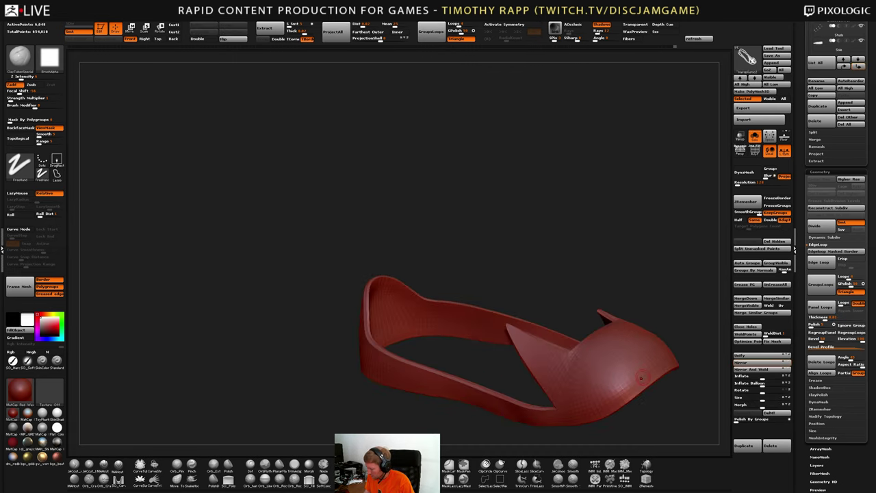
{"action": "key", "text": "Up"}
{"action": "key", "text": "Down"}
{"action": "key", "text": "Up"}
{"action": "right_click_drag", "start_coordinate": [646, 377], "coordinate": [630, 403]}
{"action": "key", "text": "Down"}
{"action": "key", "text": "Up"}
Switch the material to MatCap Gray and check the ShadowBox shell both alone and with the whole shoe
{"action": "left_click", "coordinate": [15, 426]}
{"action": "mouse_move", "coordinate": [650, 373]}
{"action": "left_mouse_down"}
{"action": "mouse_move", "coordinate": [629, 367]}
{"action": "mouse_move", "coordinate": [651, 370]}
{"action": "mouse_move", "coordinate": [639, 372]}
{"action": "left_mouse_up"}
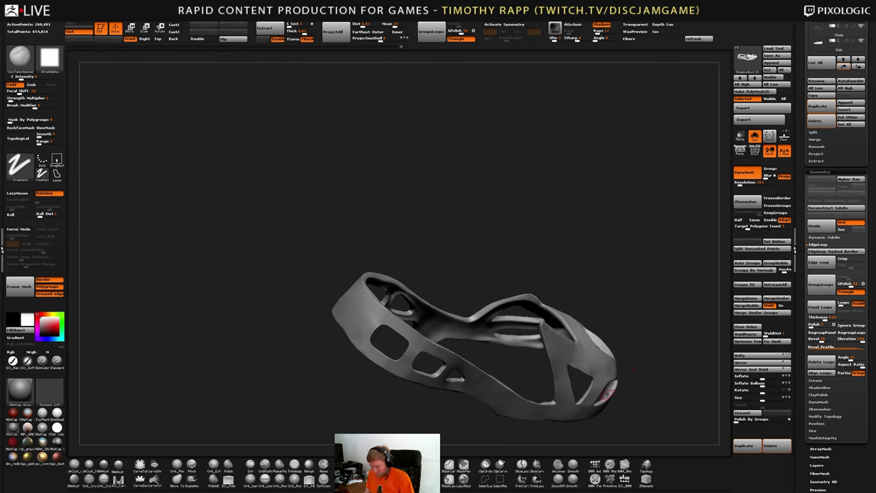
{"action": "mouse_move", "coordinate": [616, 385]}
{"action": "left_mouse_down"}
{"action": "mouse_move", "coordinate": [635, 381]}
{"action": "mouse_move", "coordinate": [625, 377]}
{"action": "mouse_move", "coordinate": [616, 391]}
{"action": "mouse_move", "coordinate": [623, 399]}
{"action": "mouse_move", "coordinate": [615, 400]}
{"action": "mouse_move", "coordinate": [666, 371]}
{"action": "mouse_move", "coordinate": [587, 390]}
{"action": "mouse_move", "coordinate": [633, 363]}
{"action": "mouse_move", "coordinate": [615, 376]}
{"action": "mouse_move", "coordinate": [638, 386]}
{"action": "mouse_move", "coordinate": [599, 380]}
{"action": "mouse_move", "coordinate": [620, 376]}
{"action": "mouse_move", "coordinate": [625, 388]}
{"action": "left_mouse_up"}
{"action": "key", "text": "shift+alt+s"}
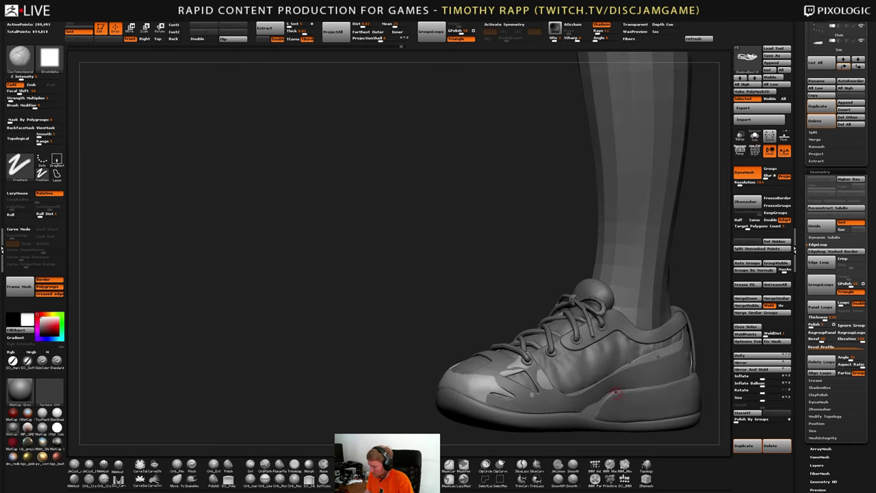
{"action": "key", "text": "shift+alt+s"}
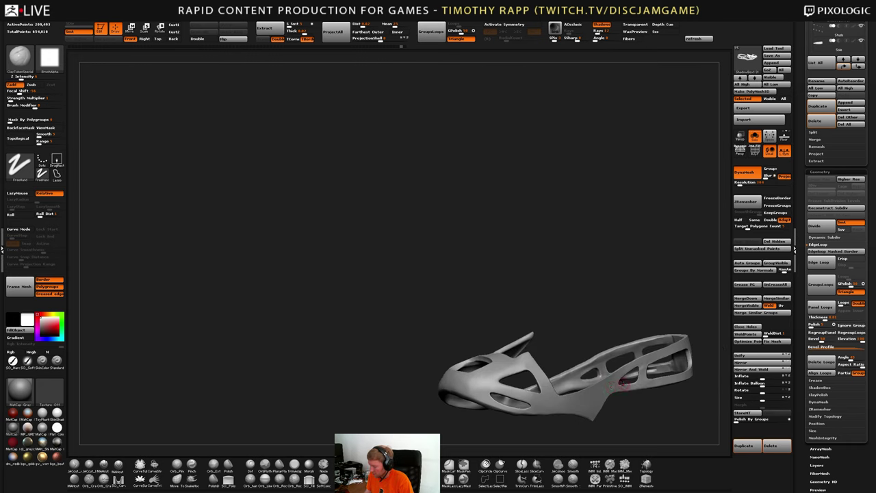
{"action": "mouse_move", "coordinate": [622, 382]}
{"action": "left_mouse_down"}
{"action": "mouse_move", "coordinate": [611, 392]}
{"action": "mouse_move", "coordinate": [628, 380]}
{"action": "left_mouse_up"}
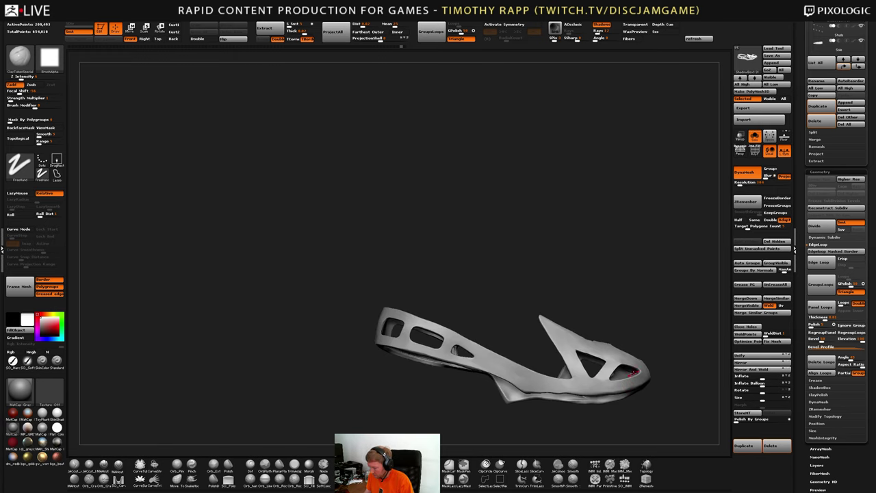
Examine the surface and openings of the gray ShadowBox shell from both sides and the front
{"action": "key", "text": "Down"}
{"action": "mouse_move", "coordinate": [650, 383]}
{"action": "left_mouse_down"}
{"action": "mouse_move", "coordinate": [639, 388]}
{"action": "mouse_move", "coordinate": [657, 386]}
{"action": "left_mouse_up"}
{"action": "left_click_drag", "start_coordinate": [295, 362], "coordinate": [547, 342]}
{"action": "right_click_drag", "start_coordinate": [539, 340], "coordinate": [510, 375]}
{"action": "key", "text": "Up"}
{"action": "right_click_drag", "start_coordinate": [678, 375], "coordinate": [570, 378], "text": "alt"}
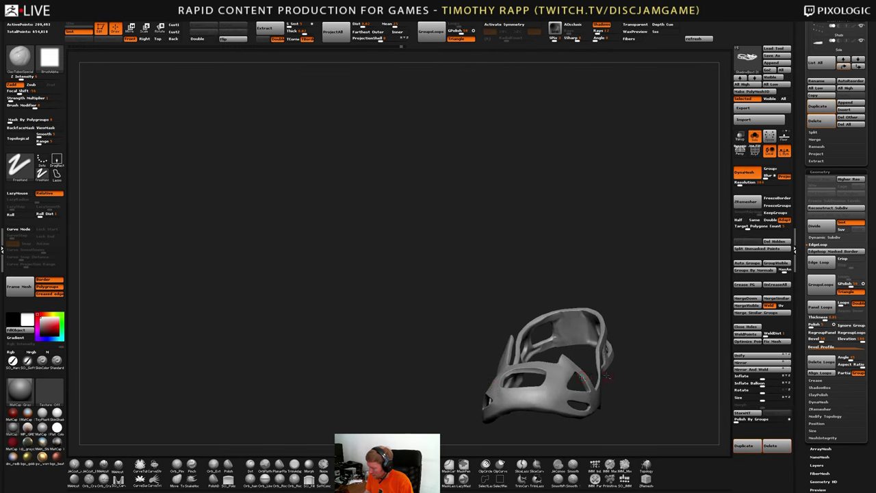
{"action": "right_click_drag", "start_coordinate": [626, 378], "coordinate": [466, 387]}
{"action": "right_click_drag", "start_coordinate": [564, 345], "coordinate": [587, 356]}
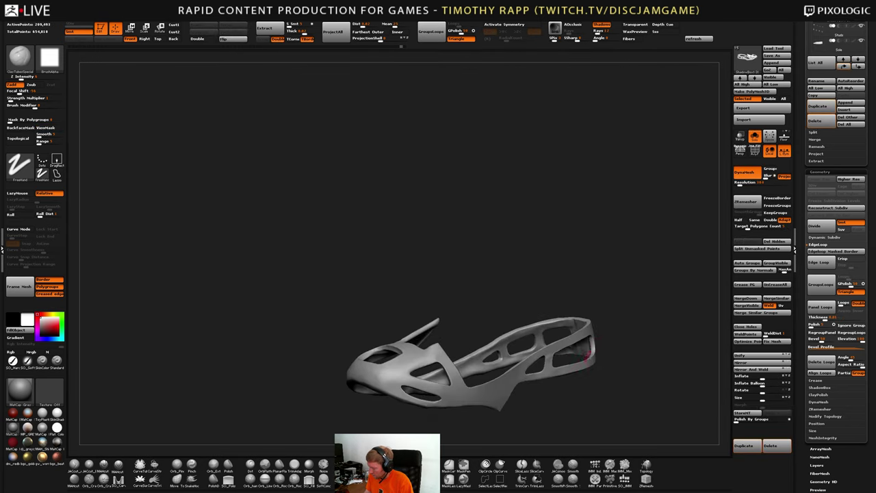
{"action": "mouse_move", "coordinate": [408, 377]}
{"action": "right_mouse_down"}
{"action": "mouse_move", "coordinate": [472, 378]}
{"action": "mouse_move", "coordinate": [464, 402]}
{"action": "mouse_move", "coordinate": [435, 407]}
{"action": "mouse_move", "coordinate": [402, 394]}
{"action": "right_mouse_up"}
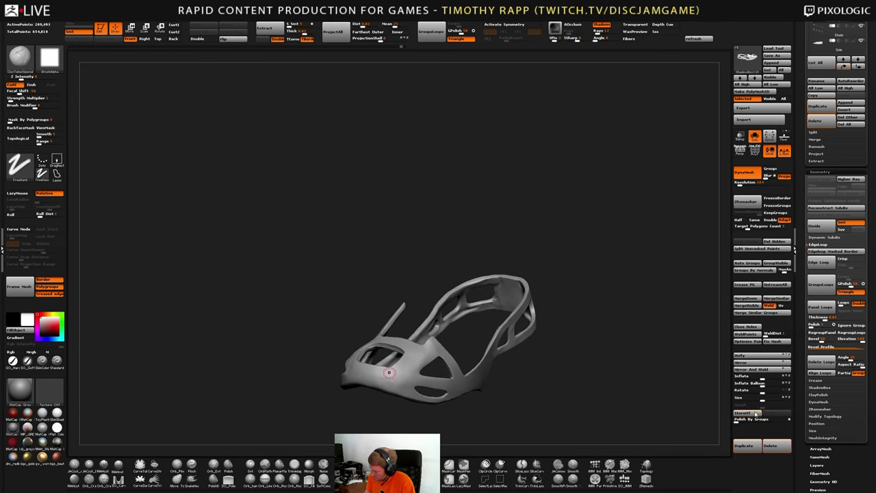
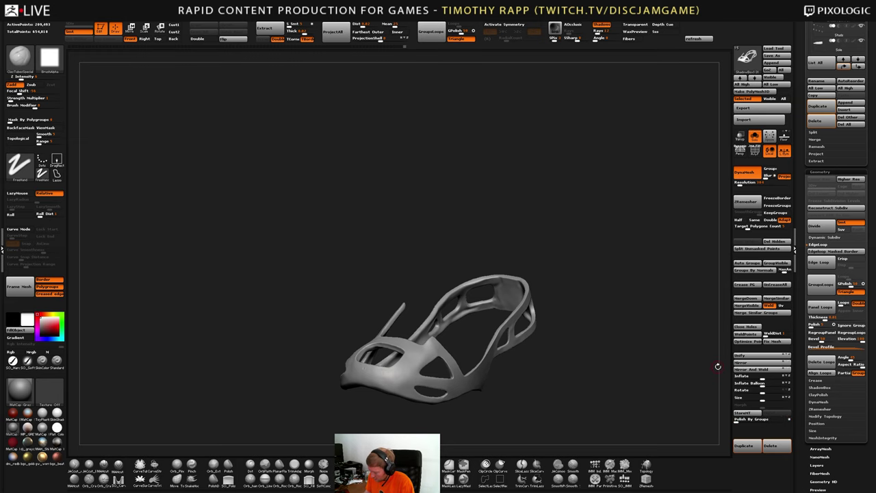
Smooth the ShadowBox shell with the Polish By Groups deformation
{"action": "mouse_move", "coordinate": [416, 371]}
{"action": "right_mouse_down"}
{"action": "mouse_move", "coordinate": [454, 397]}
{"action": "mouse_move", "coordinate": [472, 396]}
{"action": "mouse_move", "coordinate": [433, 377]}
{"action": "right_mouse_up"}
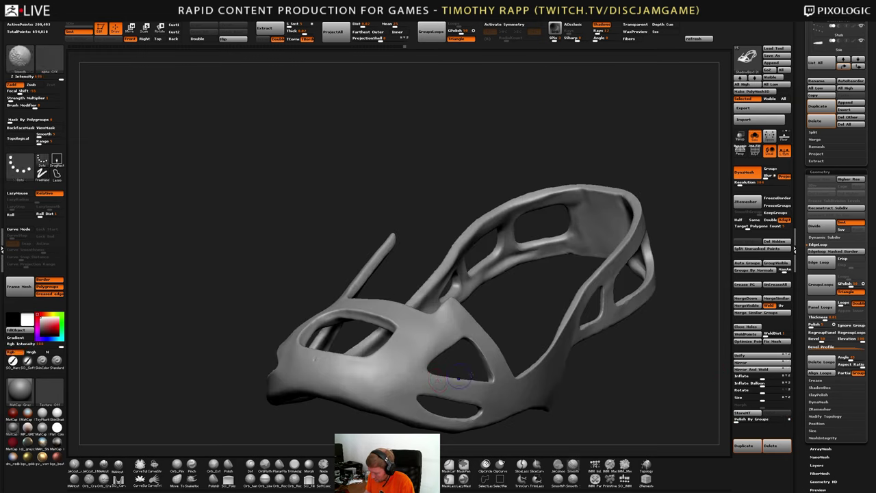
{"action": "key", "text": "shift+f"}
{"action": "key", "text": "shift+f"}
{"action": "left_click_drag", "start_coordinate": [738, 419], "coordinate": [796, 399]}
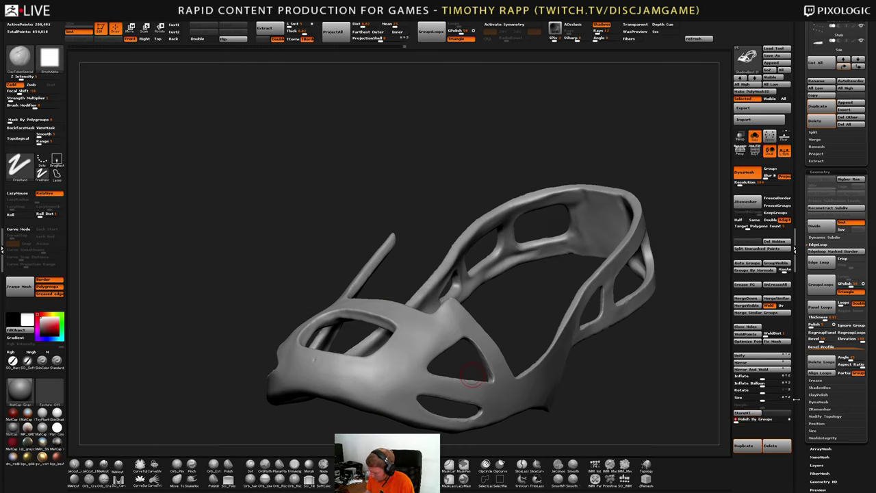
Flatten uneven spots on the front of the ShadowBox shell with the hPolish brush
{"action": "right_click_drag", "start_coordinate": [472, 374], "coordinate": [545, 379], "text": "ctrl"}
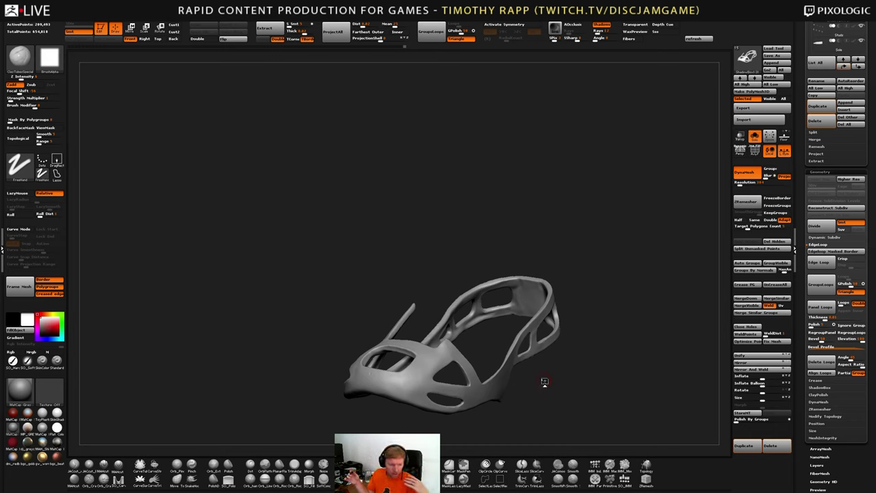
{"action": "right_click_drag", "start_coordinate": [544, 380], "coordinate": [519, 384]}
{"action": "mouse_move", "coordinate": [518, 384]}
{"action": "left_mouse_down"}
{"action": "mouse_move", "coordinate": [509, 387]}
{"action": "mouse_move", "coordinate": [523, 392]}
{"action": "mouse_move", "coordinate": [536, 381]}
{"action": "left_mouse_up"}
{"action": "right_click_drag", "start_coordinate": [513, 378], "coordinate": [479, 366], "text": "ctrl"}
{"action": "mouse_move", "coordinate": [492, 369]}
{"action": "left_mouse_down"}
{"action": "mouse_move", "coordinate": [537, 365]}
{"action": "mouse_move", "coordinate": [498, 381]}
{"action": "mouse_move", "coordinate": [490, 371]}
{"action": "left_mouse_up"}
{"action": "key", "text": "b"}
{"action": "key", "text": "h"}
{"action": "key", "text": "p"}
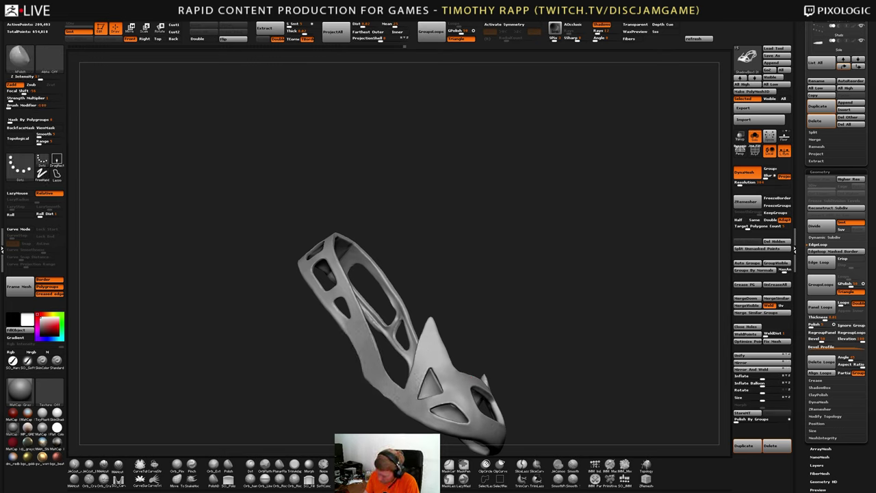
{"action": "left_click_drag", "start_coordinate": [478, 359], "coordinate": [384, 378]}
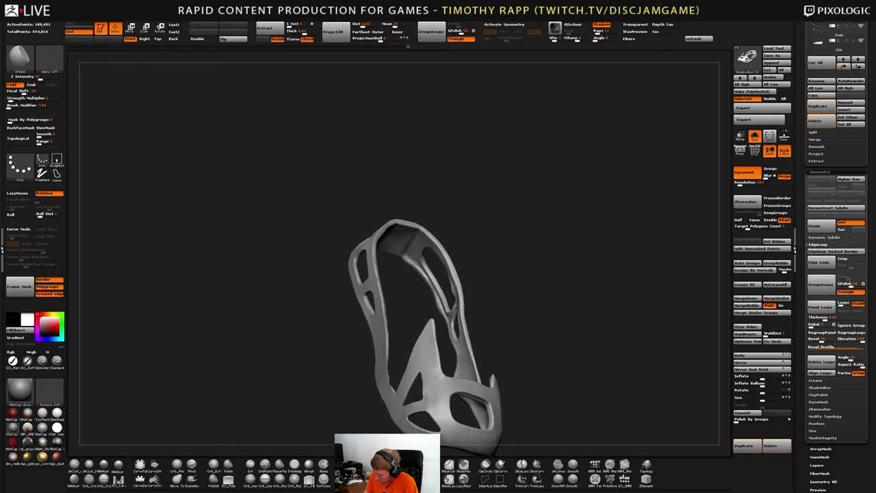
{"action": "mouse_move", "coordinate": [427, 399]}
{"action": "right_mouse_down"}
{"action": "mouse_move", "coordinate": [428, 375]}
{"action": "mouse_move", "coordinate": [397, 389]}
{"action": "mouse_move", "coordinate": [438, 406]}
{"action": "mouse_move", "coordinate": [428, 357]}
{"action": "right_mouse_up"}
Adjust the toe area between the shell's openings with the Move brush and even out its surface with hPolish
{"action": "key", "text": "b"}
{"action": "key", "text": "m"}
{"action": "key", "text": "v"}
{"action": "mouse_move", "coordinate": [428, 357]}
{"action": "right_mouse_down"}
{"action": "mouse_move", "coordinate": [445, 353]}
{"action": "mouse_move", "coordinate": [439, 341]}
{"action": "mouse_move", "coordinate": [489, 352]}
{"action": "mouse_move", "coordinate": [547, 325]}
{"action": "mouse_move", "coordinate": [525, 330]}
{"action": "right_mouse_up"}
{"action": "key", "text": "2"}
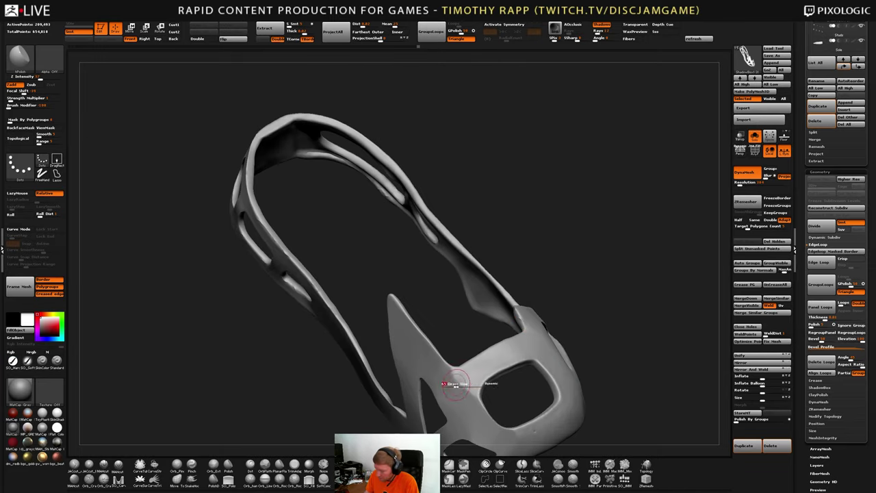
{"action": "mouse_move", "coordinate": [450, 379]}
{"action": "right_mouse_down"}
{"action": "mouse_move", "coordinate": [472, 378]}
{"action": "mouse_move", "coordinate": [411, 372]}
{"action": "mouse_move", "coordinate": [399, 346]}
{"action": "mouse_move", "coordinate": [472, 380]}
{"action": "mouse_move", "coordinate": [484, 404]}
{"action": "right_mouse_up"}
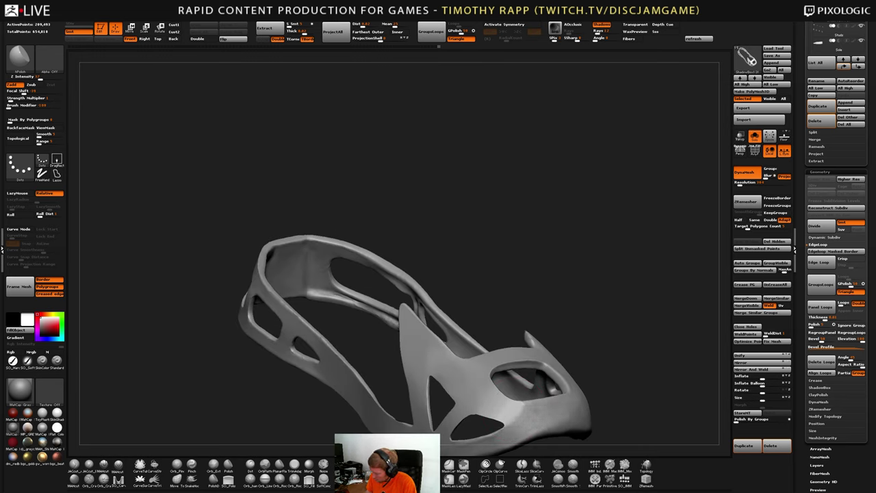
{"action": "right_click_drag", "start_coordinate": [534, 434], "coordinate": [568, 436]}
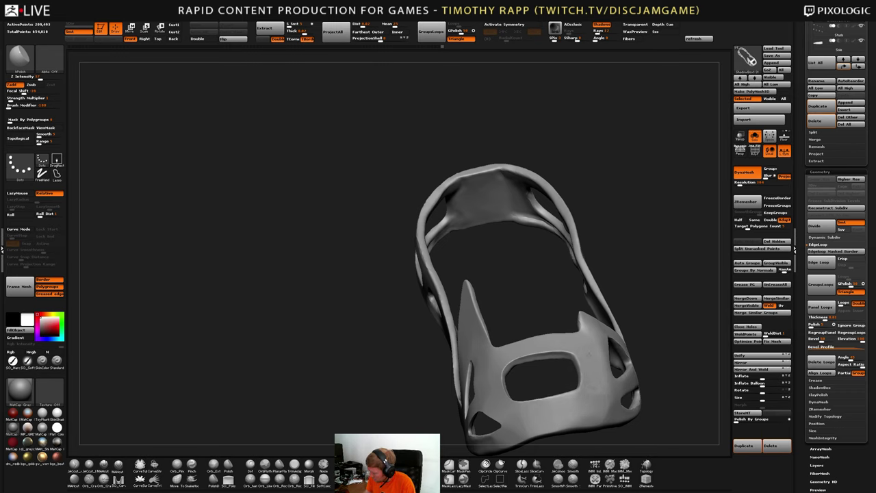
{"action": "right_click_drag", "start_coordinate": [582, 352], "coordinate": [600, 418]}
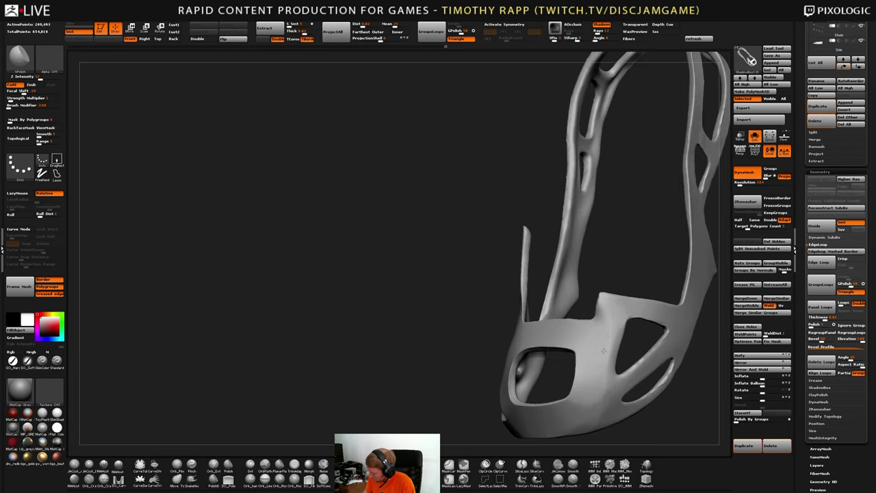
{"action": "mouse_move", "coordinate": [614, 320]}
{"action": "right_mouse_down"}
{"action": "mouse_move", "coordinate": [646, 321]}
{"action": "mouse_move", "coordinate": [552, 313]}
{"action": "right_mouse_up"}
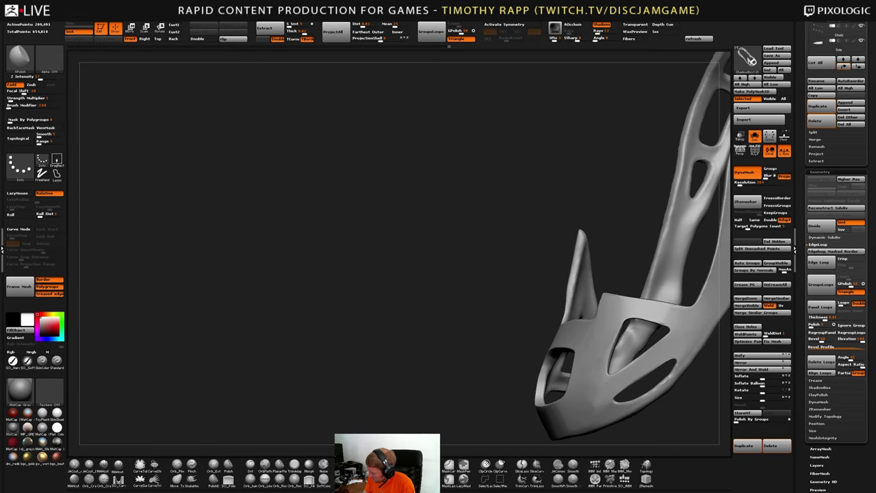
{"action": "right_click_drag", "start_coordinate": [588, 314], "coordinate": [640, 325]}
{"action": "mouse_move", "coordinate": [639, 325]}
{"action": "right_mouse_down", "text": "ctrl"}
{"action": "mouse_move", "coordinate": [639, 294]}
{"action": "mouse_move", "coordinate": [644, 303]}
{"action": "mouse_move", "coordinate": [631, 303]}
{"action": "mouse_move", "coordinate": [594, 404]}
{"action": "right_mouse_up", "text": "ctrl"}
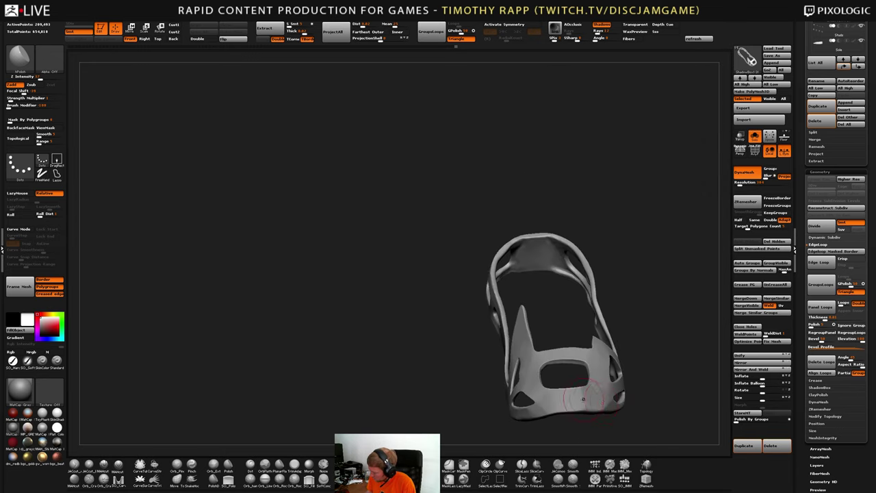
Smooth the ShadowBox shell's surface around the large toe opening and the band behind it
{"action": "left_click_drag", "start_coordinate": [592, 401], "coordinate": [554, 402], "text": "shift"}
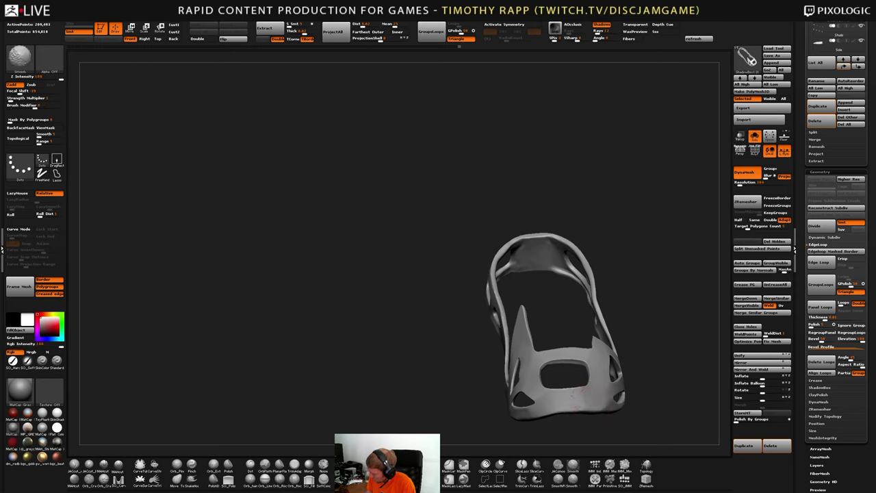
{"action": "mouse_move", "coordinate": [579, 398]}
{"action": "right_mouse_down"}
{"action": "mouse_move", "coordinate": [620, 393]}
{"action": "mouse_move", "coordinate": [524, 405]}
{"action": "mouse_move", "coordinate": [568, 386]}
{"action": "mouse_move", "coordinate": [548, 363]}
{"action": "right_mouse_up"}
{"action": "left_click_drag", "start_coordinate": [548, 340], "coordinate": [535, 364], "text": "shift"}
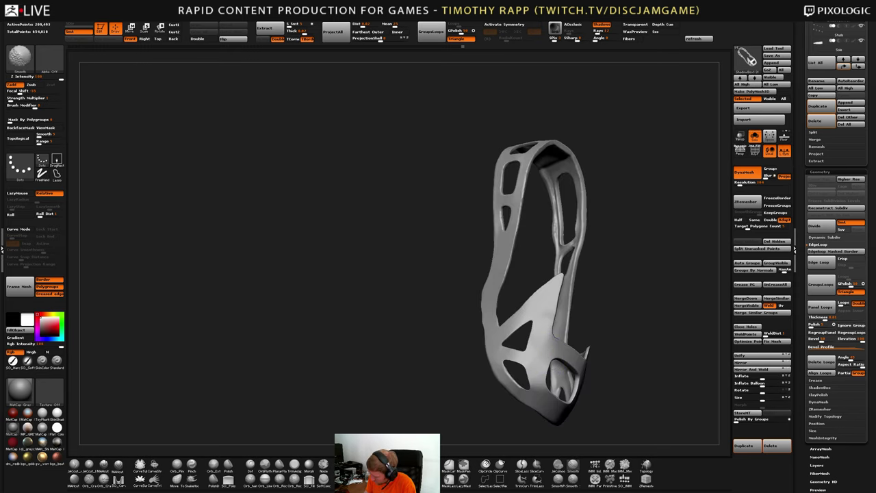
{"action": "mouse_move", "coordinate": [535, 364]}
{"action": "right_mouse_down"}
{"action": "mouse_move", "coordinate": [620, 406]}
{"action": "mouse_move", "coordinate": [548, 397]}
{"action": "mouse_move", "coordinate": [558, 410]}
{"action": "mouse_move", "coordinate": [563, 376]}
{"action": "mouse_move", "coordinate": [579, 373]}
{"action": "mouse_move", "coordinate": [567, 411]}
{"action": "right_mouse_up"}
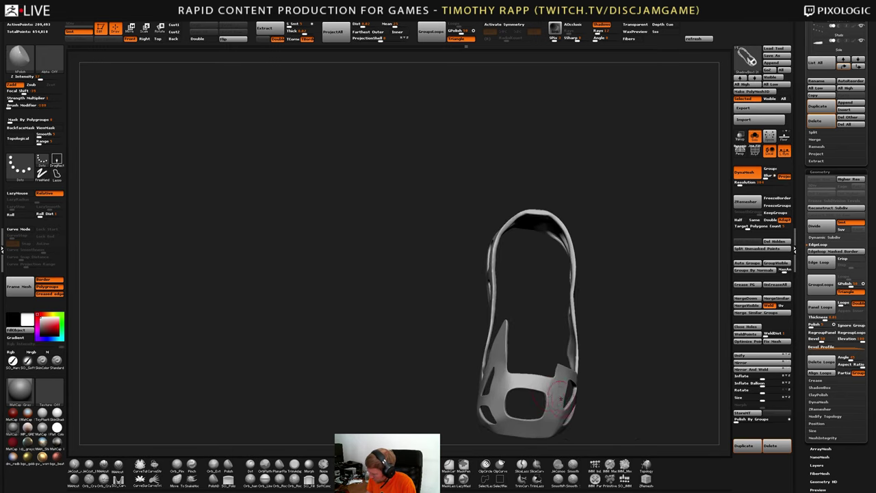
Reshape the band behind the large toe opening with the Move brush and polish it flat
{"action": "key", "text": "b"}
{"action": "key", "text": "m"}
{"action": "key", "text": "v"}
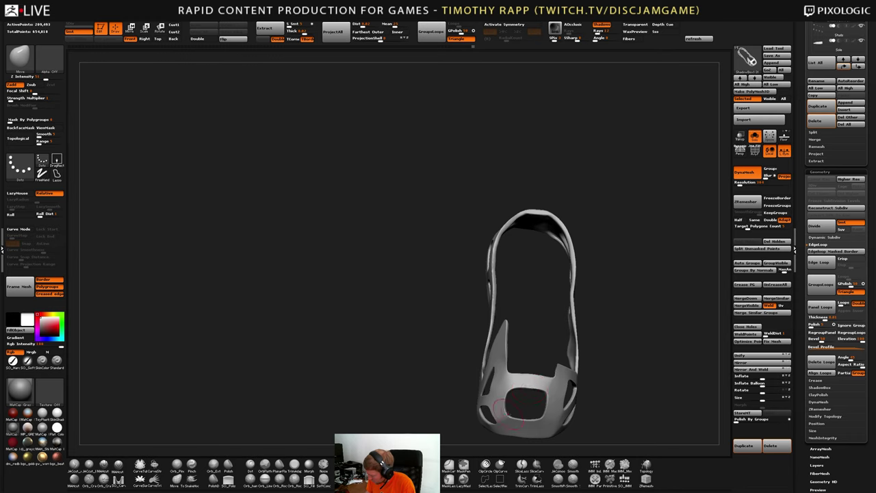
{"action": "mouse_move", "coordinate": [519, 415]}
{"action": "right_mouse_down"}
{"action": "mouse_move", "coordinate": [523, 395]}
{"action": "mouse_move", "coordinate": [484, 404]}
{"action": "mouse_move", "coordinate": [549, 407]}
{"action": "mouse_move", "coordinate": [485, 396]}
{"action": "mouse_move", "coordinate": [542, 400]}
{"action": "mouse_move", "coordinate": [552, 389]}
{"action": "right_mouse_up"}
{"action": "right_click_drag", "start_coordinate": [551, 389], "coordinate": [549, 394]}
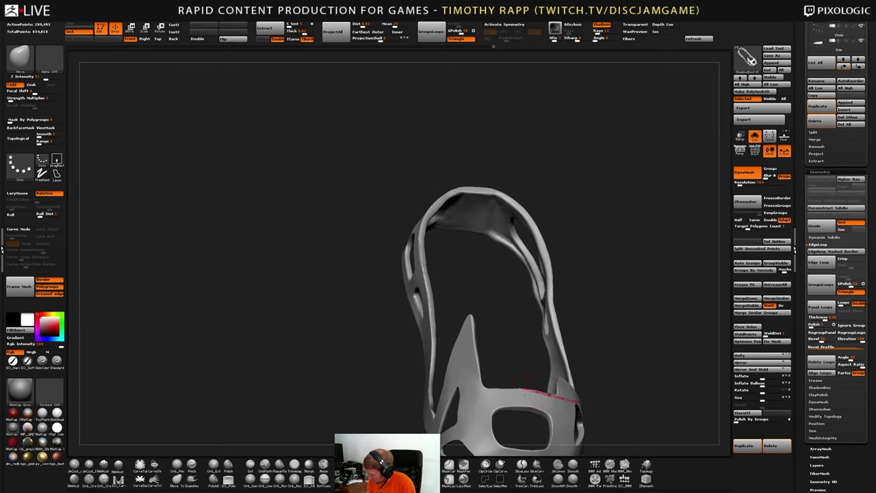
{"action": "left_click_drag", "start_coordinate": [522, 385], "coordinate": [506, 402]}
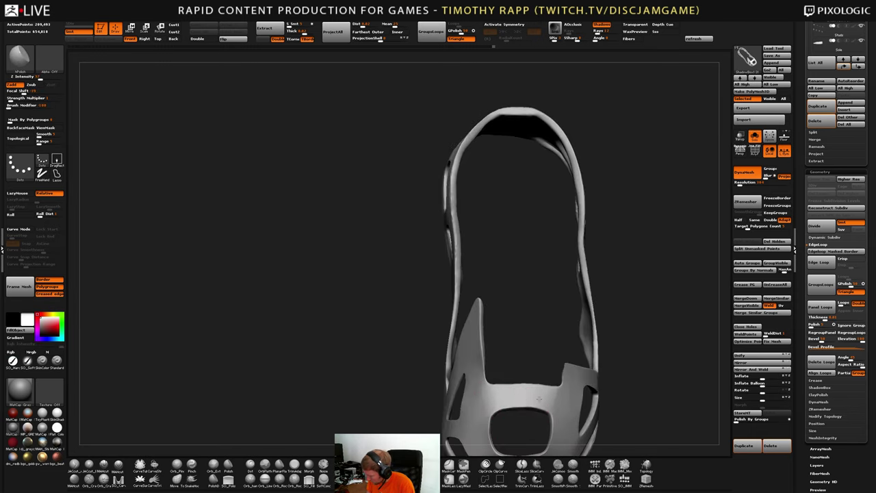
Refine the outline of the large toe opening from the front with the Move brush
{"action": "mouse_move", "coordinate": [539, 398]}
{"action": "right_mouse_down"}
{"action": "mouse_move", "coordinate": [500, 414]}
{"action": "mouse_move", "coordinate": [526, 398]}
{"action": "mouse_move", "coordinate": [536, 378]}
{"action": "mouse_move", "coordinate": [530, 366]}
{"action": "right_mouse_up"}
{"action": "key", "text": "b"}
{"action": "key", "text": "m"}
{"action": "key", "text": "v"}
{"action": "left_click_drag", "start_coordinate": [535, 396], "coordinate": [556, 395]}
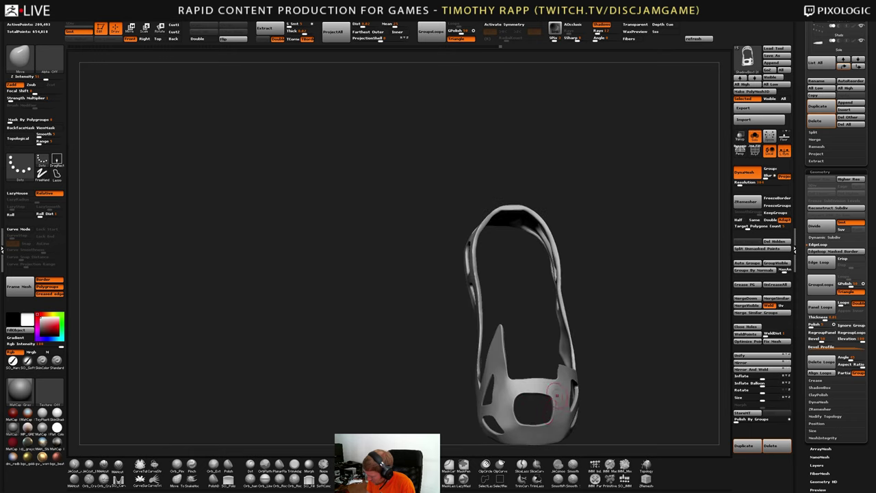
{"action": "right_click_drag", "start_coordinate": [523, 426], "coordinate": [539, 415]}
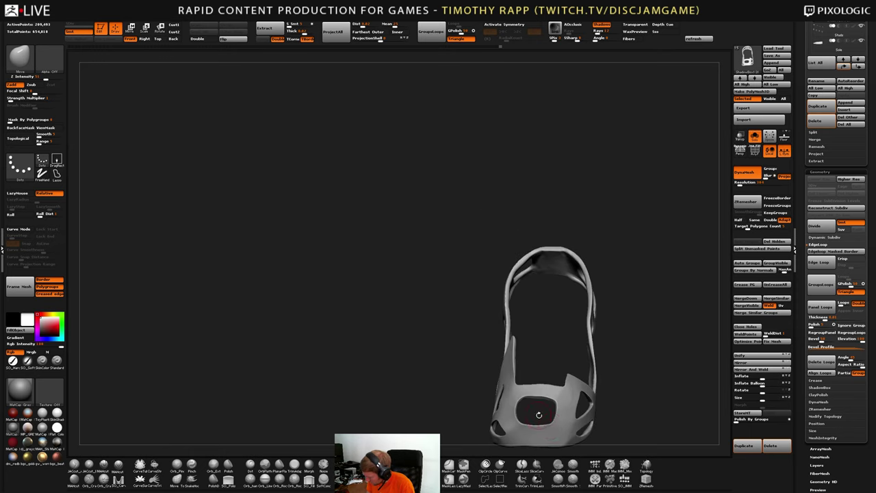
{"action": "left_click_drag", "start_coordinate": [521, 430], "coordinate": [527, 420]}
Select the panel-loop version of the Hardplastic shell and inspect its polygroups and mesh with the polyframe display
{"action": "right_click_drag", "start_coordinate": [543, 425], "coordinate": [618, 407], "text": "ctrl"}
{"action": "key", "text": "Down"}
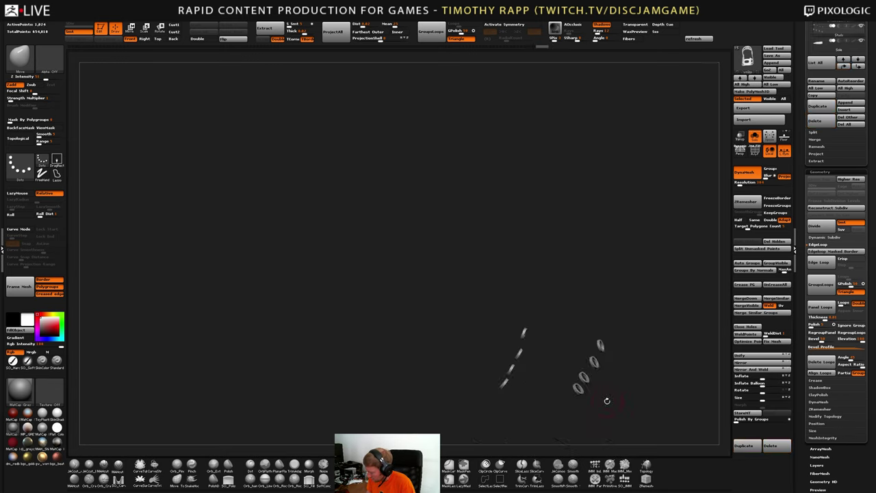
{"action": "key", "text": "Down"}
{"action": "right_click_drag", "start_coordinate": [615, 407], "coordinate": [654, 403]}
{"action": "key", "text": "shift+f"}
{"action": "key", "text": "shift+f"}
{"action": "mouse_move", "coordinate": [655, 403]}
{"action": "left_mouse_down"}
{"action": "mouse_move", "coordinate": [561, 402]}
{"action": "mouse_move", "coordinate": [570, 402]}
{"action": "mouse_move", "coordinate": [569, 426]}
{"action": "mouse_move", "coordinate": [569, 409]}
{"action": "left_mouse_up"}
{"action": "right_click_drag", "start_coordinate": [570, 409], "coordinate": [585, 405], "text": "ctrl"}
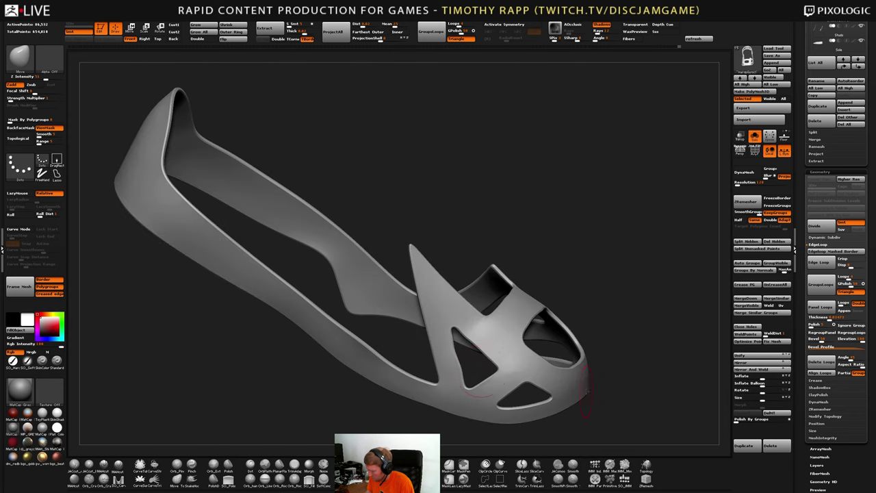
{"action": "key", "text": "shift+f"}
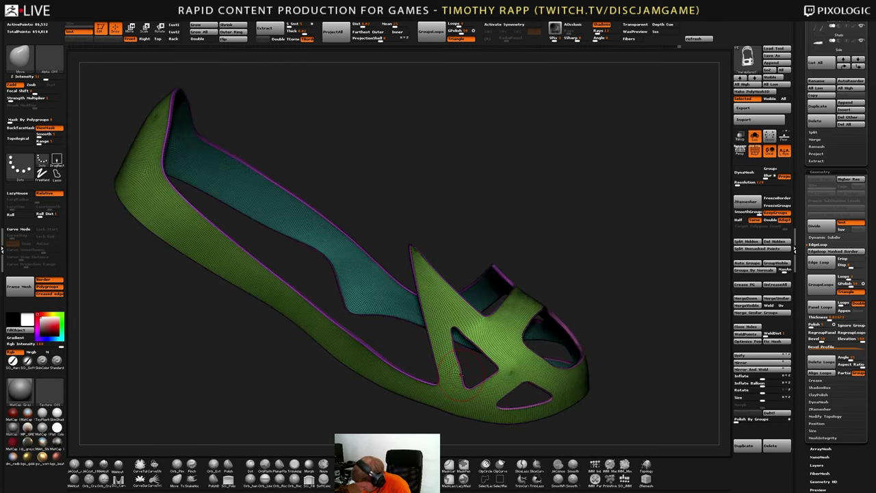
{"action": "key", "text": "shift+f"}
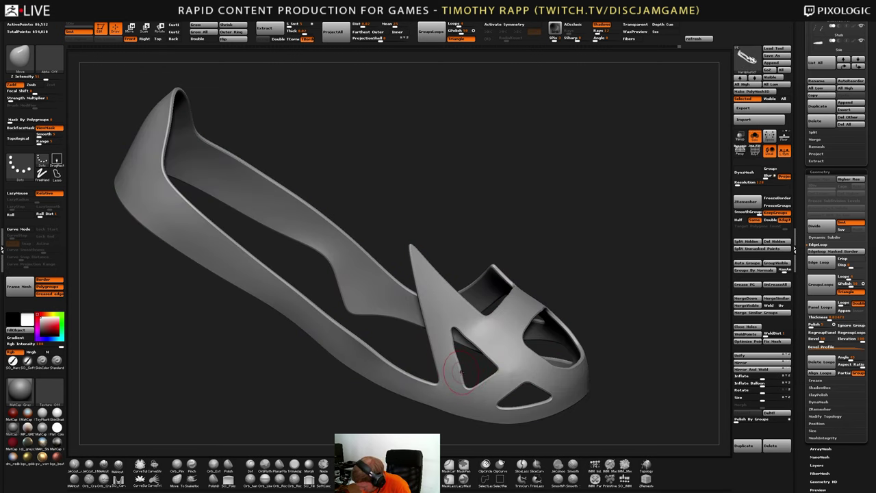
Examine the panel-loop shell's rim thickness and the edges of its side openings up close, with and without polyframe
{"action": "left_click_drag", "start_coordinate": [461, 372], "coordinate": [460, 372]}
{"action": "right_click_drag", "start_coordinate": [460, 372], "coordinate": [461, 356]}
{"action": "left_click_drag", "start_coordinate": [461, 373], "coordinate": [459, 373]}
{"action": "right_click_drag", "start_coordinate": [459, 373], "coordinate": [460, 388]}
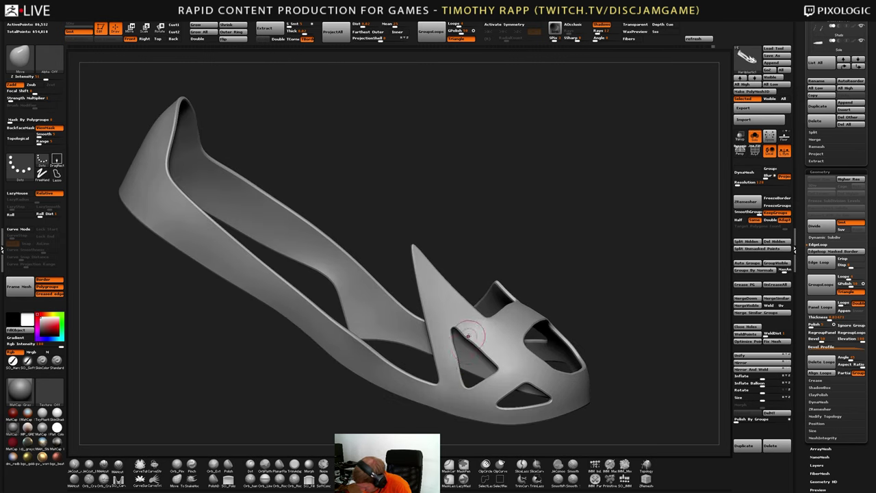
{"action": "mouse_move", "coordinate": [466, 335]}
{"action": "right_mouse_down"}
{"action": "mouse_move", "coordinate": [477, 344]}
{"action": "mouse_move", "coordinate": [486, 329]}
{"action": "mouse_move", "coordinate": [502, 353]}
{"action": "mouse_move", "coordinate": [472, 375]}
{"action": "right_mouse_up"}
{"action": "left_click", "coordinate": [743, 418]}
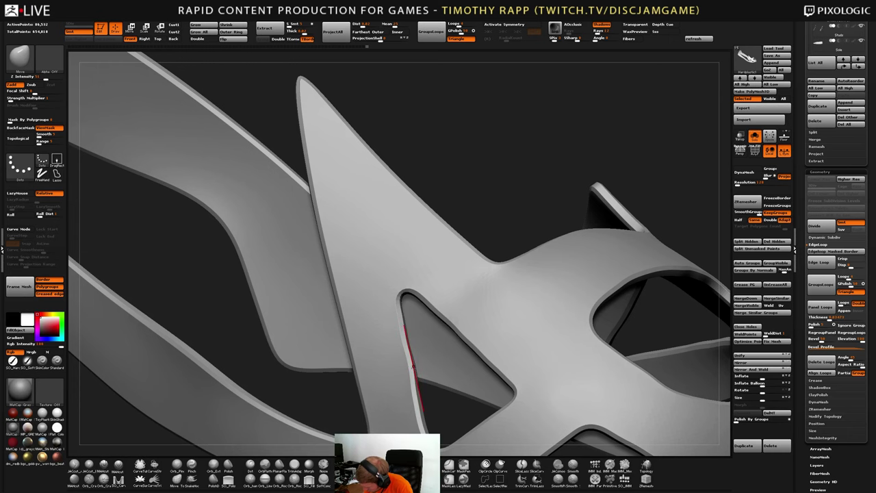
{"action": "right_click_drag", "start_coordinate": [412, 370], "coordinate": [418, 364]}
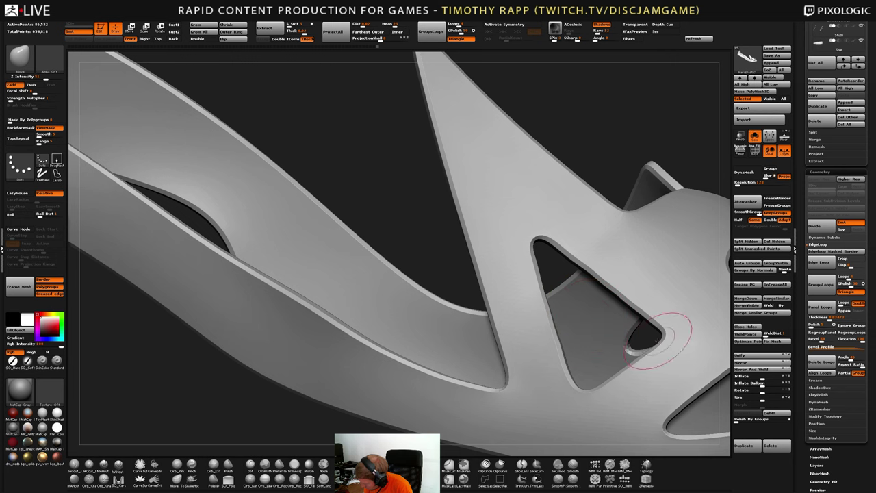
{"action": "key", "text": "shift+f"}
{"action": "right_click_drag", "start_coordinate": [629, 352], "coordinate": [476, 400], "text": "alt"}
{"action": "key", "text": "shift+f"}
{"action": "key", "text": "shift+f"}
{"action": "key", "text": "shift+f"}
{"action": "right_click_drag", "start_coordinate": [574, 396], "coordinate": [647, 370], "text": "ctrl"}
{"action": "right_click_drag", "start_coordinate": [587, 378], "coordinate": [537, 381], "text": "alt"}
{"action": "key", "text": "shift+f"}
Turn off Solo to show the whole shoe and check how the panel-loop shell fits from both sides
{"action": "left_click", "coordinate": [754, 136]}
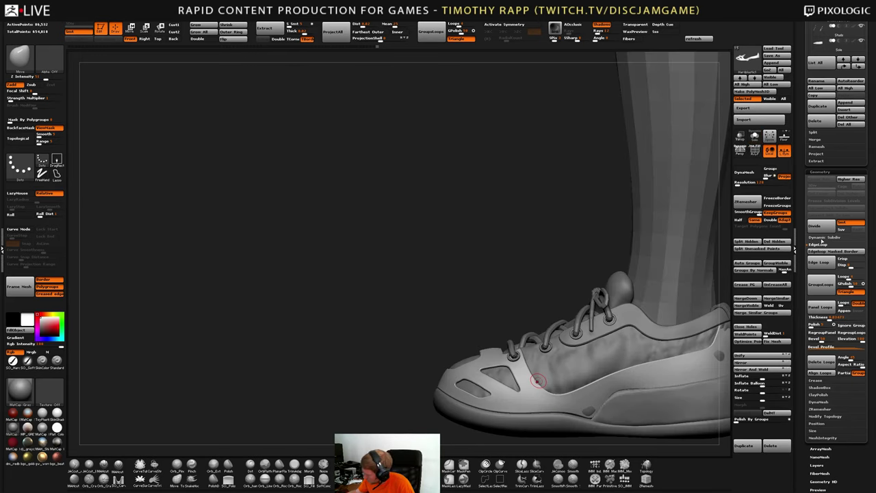
{"action": "right_click_drag", "start_coordinate": [558, 399], "coordinate": [594, 402]}
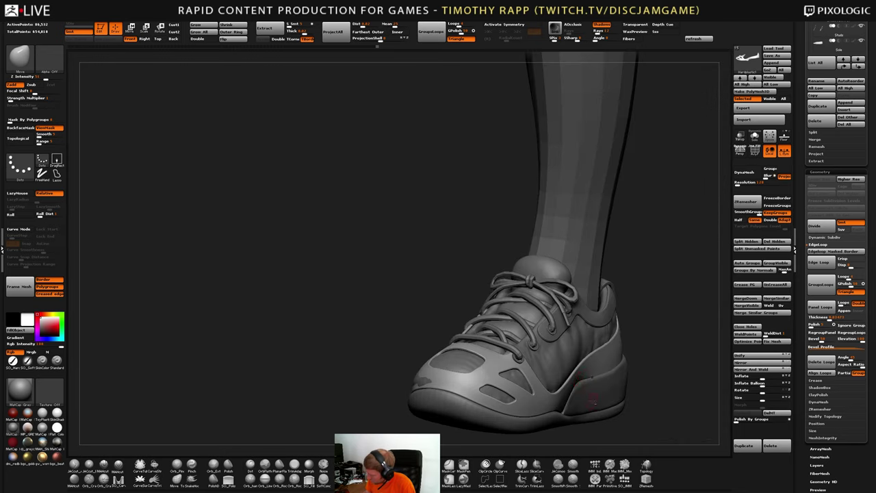
{"action": "right_click_drag", "start_coordinate": [439, 389], "coordinate": [405, 409]}
Select the fabric upper, enlarge the brush and correct where the fabric meets the shell's toe openings
{"action": "key", "text": "s"}
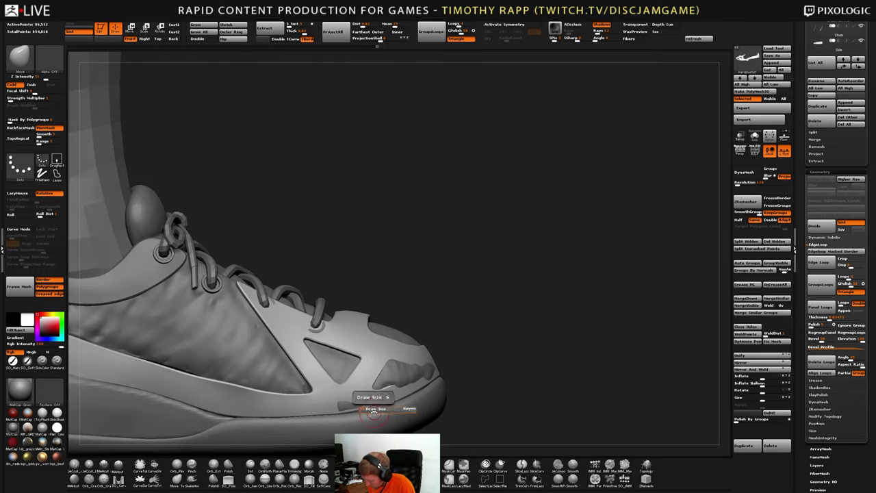
{"action": "left_click_drag", "start_coordinate": [373, 408], "coordinate": [381, 408]}
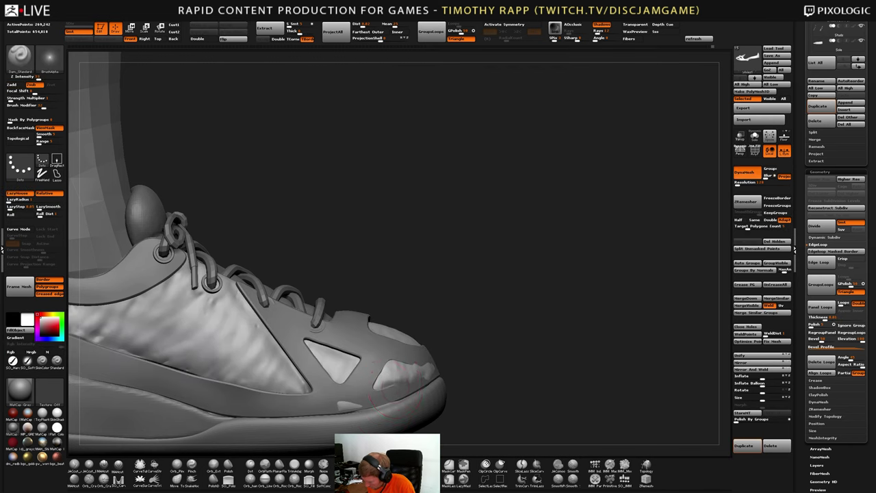
{"action": "right_click_drag", "start_coordinate": [397, 383], "coordinate": [380, 378]}
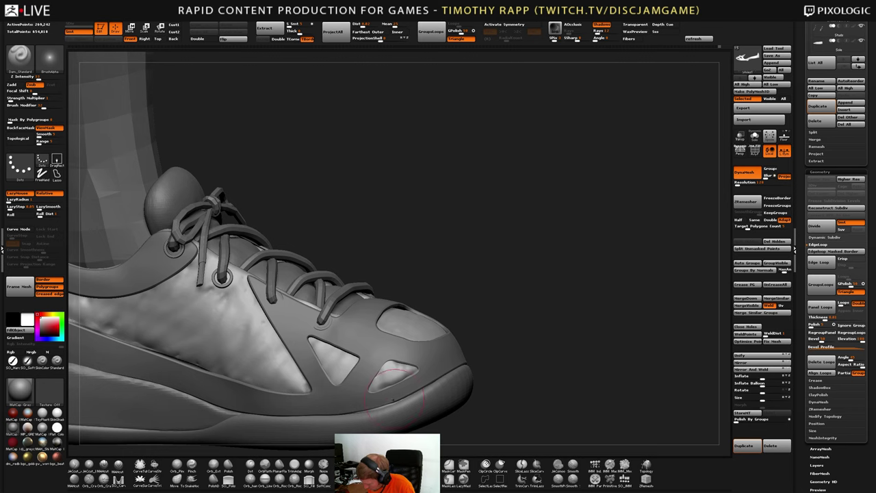
{"action": "right_click_drag", "start_coordinate": [520, 369], "coordinate": [343, 380]}
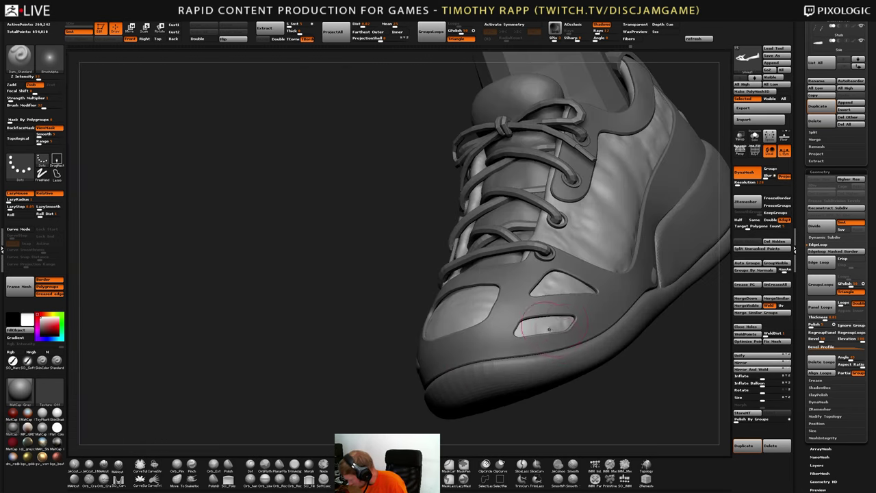
{"action": "right_click_drag", "start_coordinate": [565, 287], "coordinate": [504, 309], "text": "alt"}
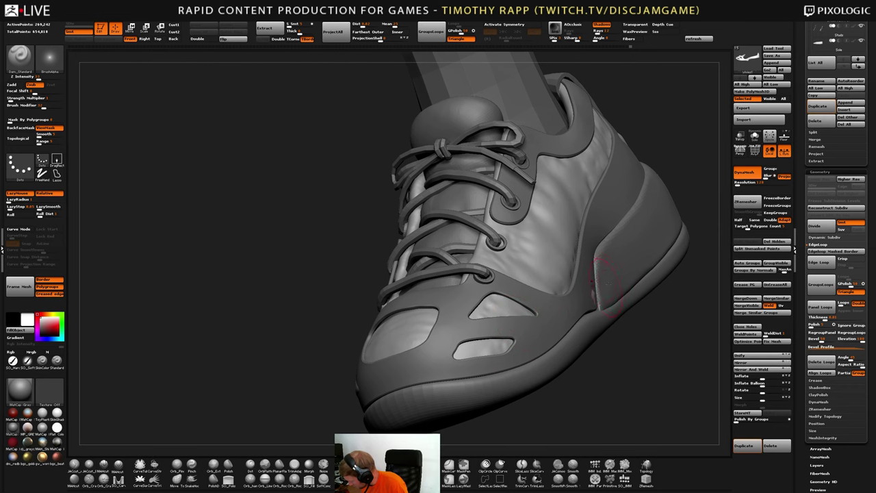
Push the fabric that pokes through the shell near the heel back beneath the shell surface
{"action": "right_click_drag", "start_coordinate": [607, 284], "coordinate": [558, 322]}
{"action": "right_click_drag", "start_coordinate": [688, 263], "coordinate": [604, 305], "text": "alt"}
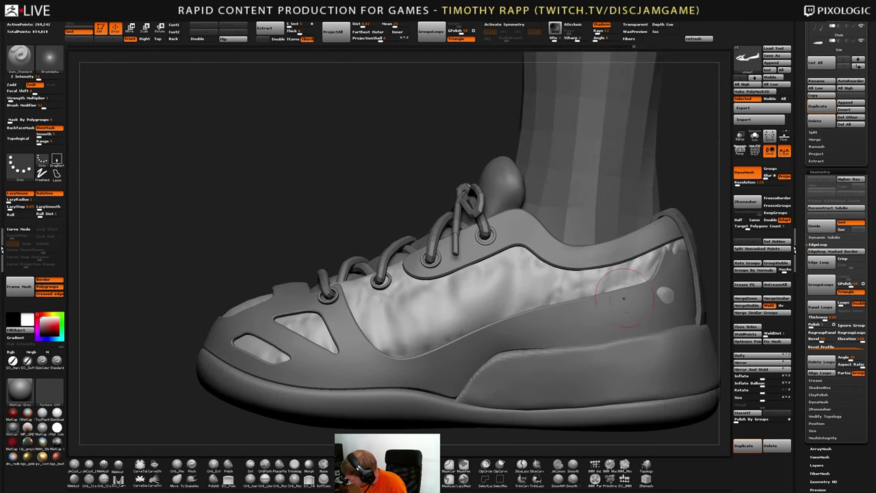
{"action": "right_click_drag", "start_coordinate": [668, 290], "coordinate": [567, 342], "text": "alt"}
{"action": "right_click_drag", "start_coordinate": [646, 329], "coordinate": [366, 323]}
{"action": "right_click_drag", "start_coordinate": [606, 356], "coordinate": [626, 354]}
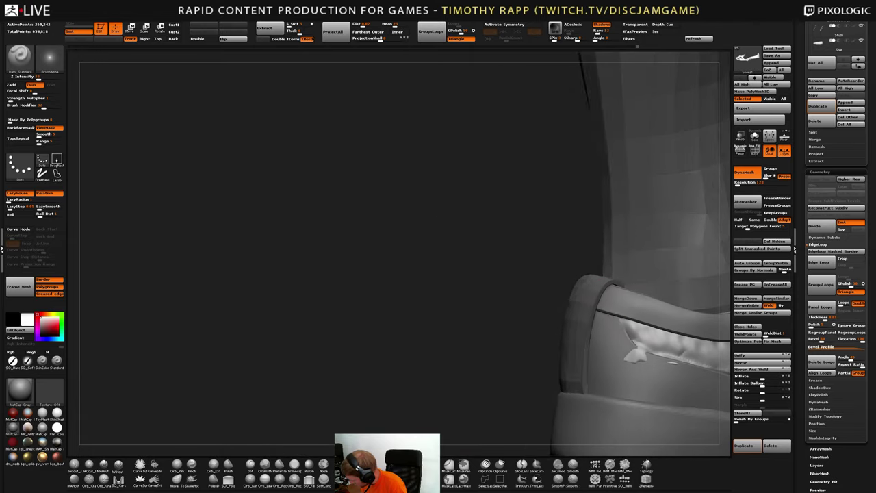
{"action": "left_click_drag", "start_coordinate": [629, 355], "coordinate": [674, 359]}
{"action": "right_click_drag", "start_coordinate": [667, 363], "coordinate": [626, 370]}
{"action": "left_click_drag", "start_coordinate": [602, 357], "coordinate": [641, 370]}
{"action": "mouse_move", "coordinate": [638, 382]}
{"action": "right_mouse_down"}
{"action": "mouse_move", "coordinate": [548, 368]}
{"action": "mouse_move", "coordinate": [573, 367]}
{"action": "mouse_move", "coordinate": [519, 384]}
{"action": "mouse_move", "coordinate": [525, 380]}
{"action": "right_mouse_up"}
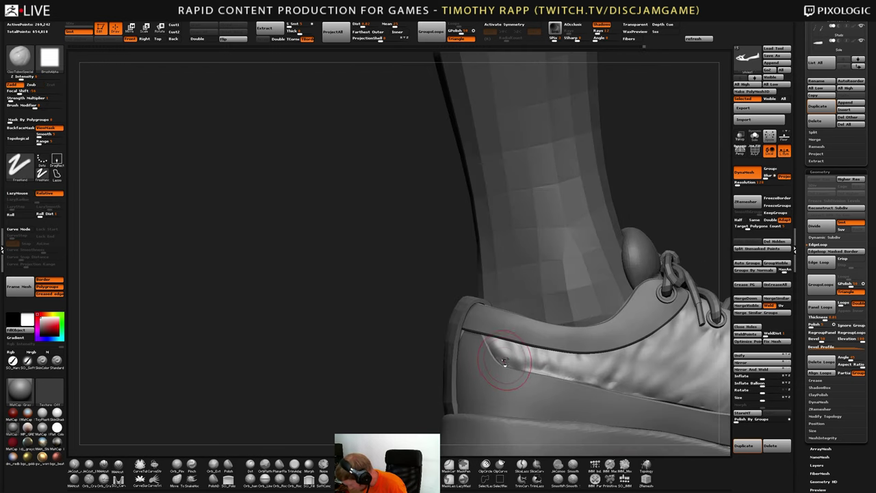
Rework the fabric in the heel corner of the shell's side opening with a clay brush
{"action": "key", "text": "2"}
{"action": "left_click_drag", "start_coordinate": [512, 364], "coordinate": [517, 358]}
{"action": "right_click_drag", "start_coordinate": [518, 359], "coordinate": [524, 376]}
{"action": "left_click_drag", "start_coordinate": [519, 363], "coordinate": [507, 349]}
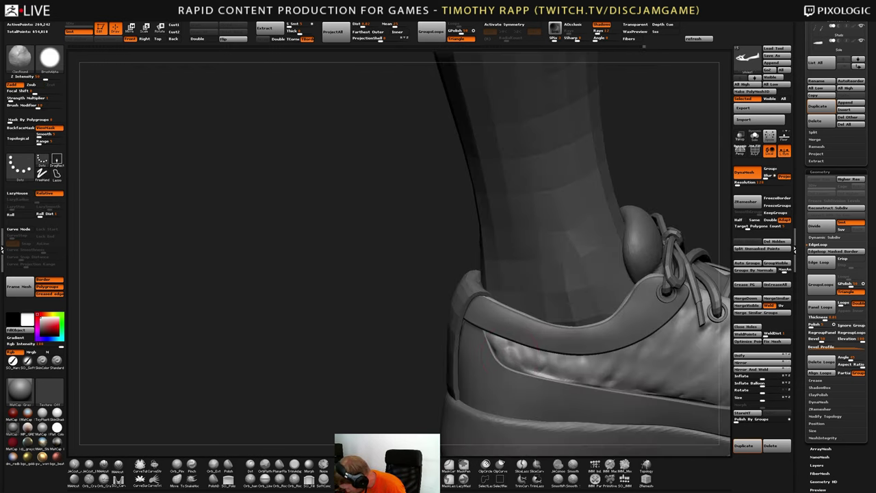
Build up the fabric at the heel end of the shell's side opening with the clay brush and smooth the strokes
{"action": "mouse_move", "coordinate": [508, 351]}
{"action": "right_mouse_down"}
{"action": "mouse_move", "coordinate": [525, 367]}
{"action": "mouse_move", "coordinate": [544, 365]}
{"action": "right_mouse_up"}
{"action": "left_click_drag", "start_coordinate": [544, 365], "coordinate": [571, 382]}
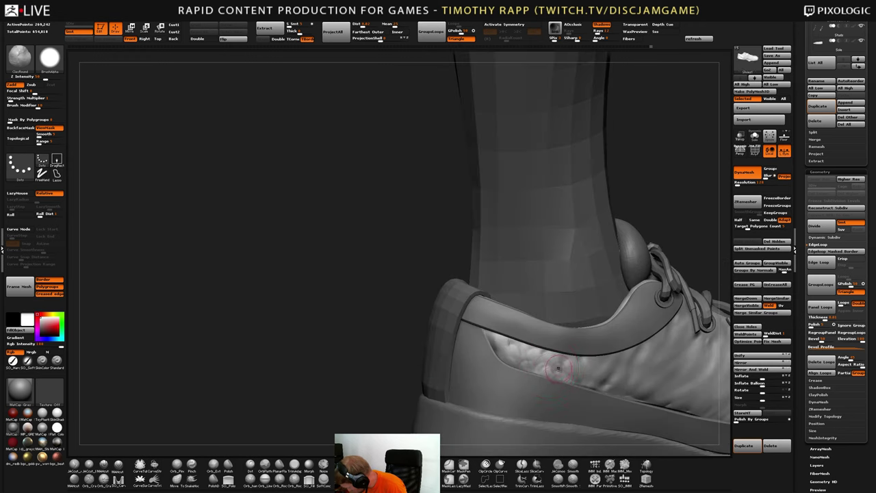
{"action": "key", "text": "shift"}
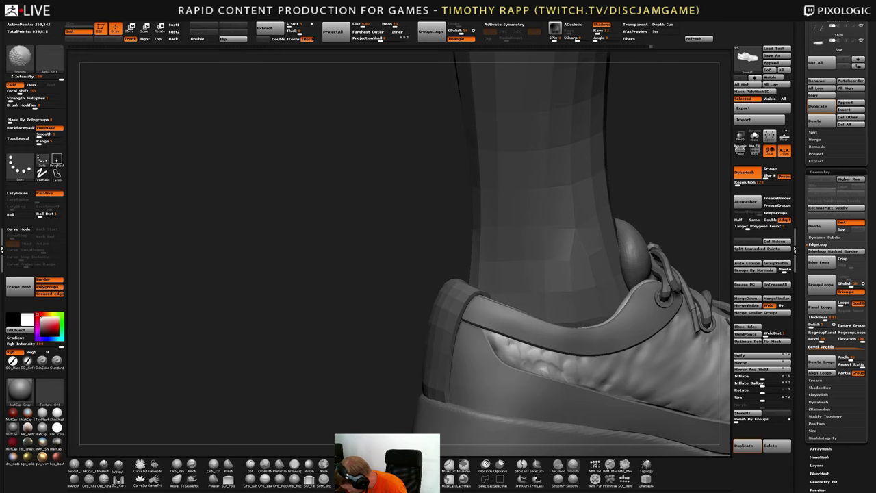
{"action": "right_click_drag", "start_coordinate": [506, 342], "coordinate": [488, 344]}
{"action": "key", "text": "shift"}
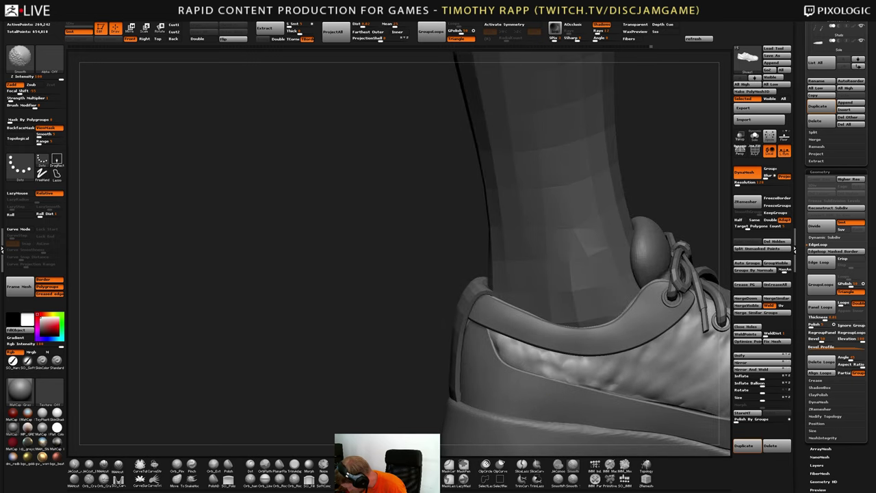
Crease the fabric along the lower edge of the side opening with the Dam_Standard brush and soften the result
{"action": "mouse_move", "coordinate": [568, 373]}
{"action": "right_mouse_down"}
{"action": "mouse_move", "coordinate": [578, 383]}
{"action": "mouse_move", "coordinate": [549, 378]}
{"action": "right_mouse_up"}
{"action": "key", "text": "b"}
{"action": "key", "text": "d"}
{"action": "key", "text": "s"}
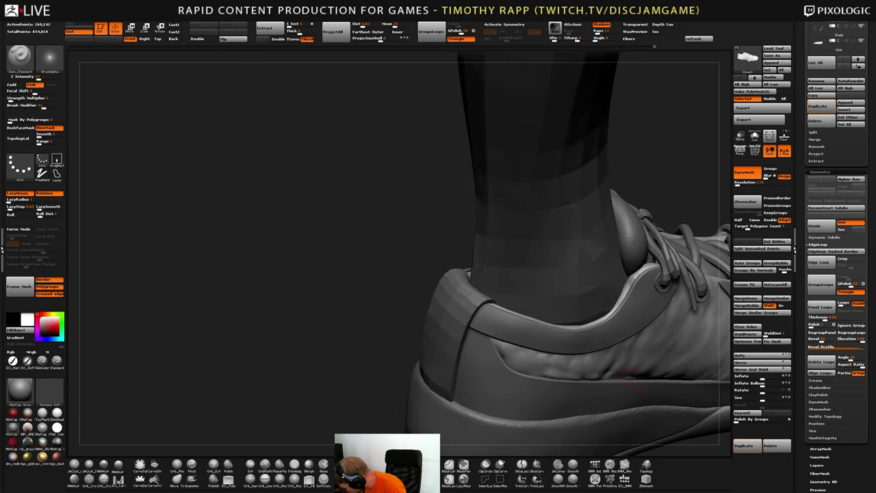
{"action": "key", "text": "shift"}
{"action": "mouse_move", "coordinate": [604, 374]}
{"action": "right_mouse_down"}
{"action": "mouse_move", "coordinate": [573, 391]}
{"action": "mouse_move", "coordinate": [570, 384]}
{"action": "right_mouse_up"}
{"action": "key", "text": "shift"}
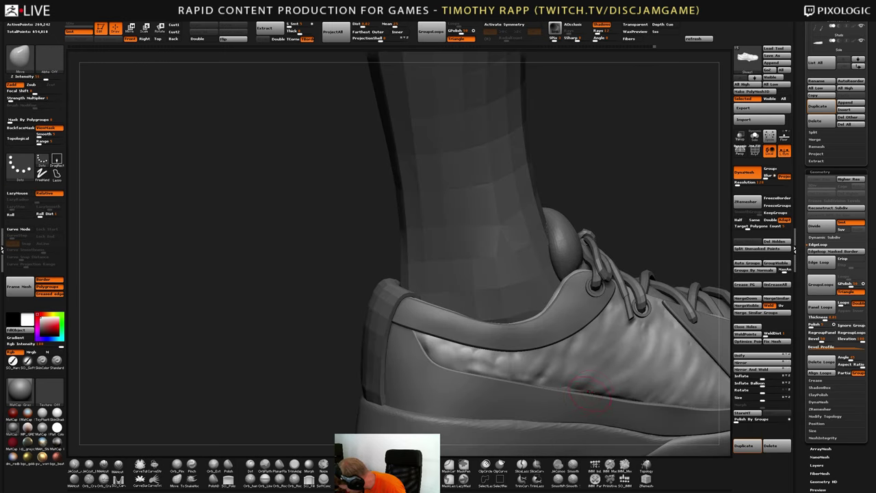
Adjust the fabric's fit against the side opening's lower edge with the Move brush
{"action": "key", "text": "b"}
{"action": "key", "text": "m"}
{"action": "key", "text": "v"}
{"action": "mouse_move", "coordinate": [634, 400]}
{"action": "right_mouse_down"}
{"action": "mouse_move", "coordinate": [578, 387]}
{"action": "mouse_move", "coordinate": [597, 384]}
{"action": "mouse_move", "coordinate": [604, 399]}
{"action": "mouse_move", "coordinate": [619, 375]}
{"action": "right_mouse_up"}
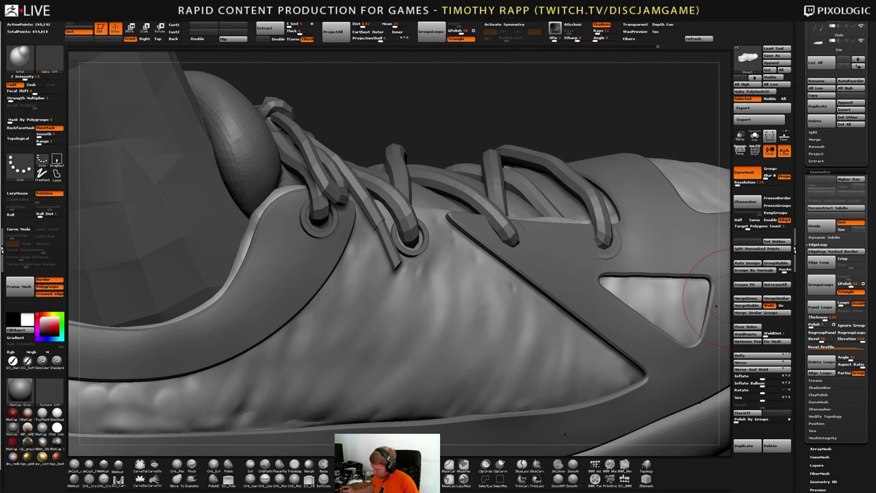
{"action": "right_click_drag", "start_coordinate": [463, 396], "coordinate": [445, 376]}
{"action": "right_click_drag", "start_coordinate": [332, 408], "coordinate": [320, 407]}
Sculpt diagonal folds into the midfoot fabric above the shell's lower edge with the Standard brush and soften them
{"action": "key", "text": "2"}
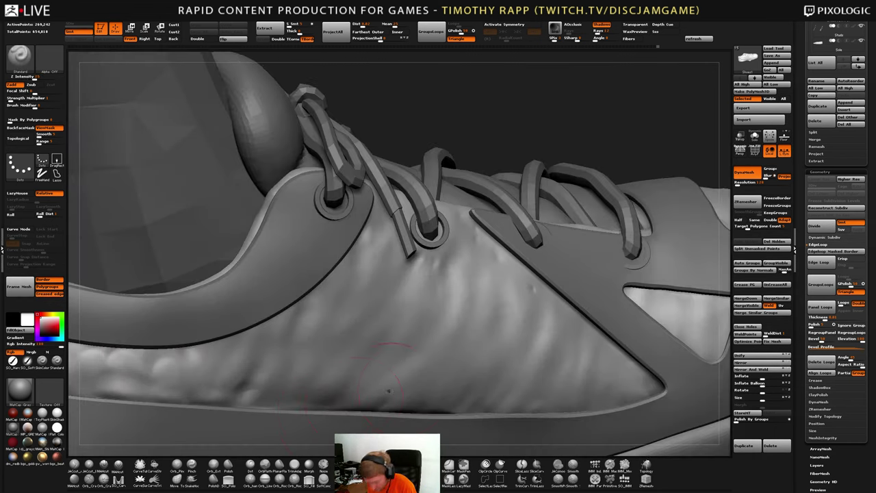
{"action": "key", "text": "3"}
{"action": "key", "text": "1"}
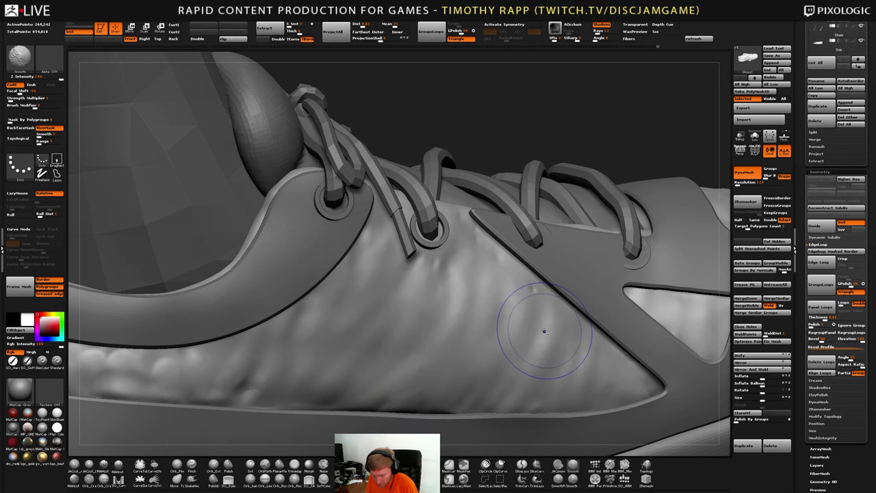
{"action": "key", "text": "space"}
{"action": "key", "text": "shift+space"}
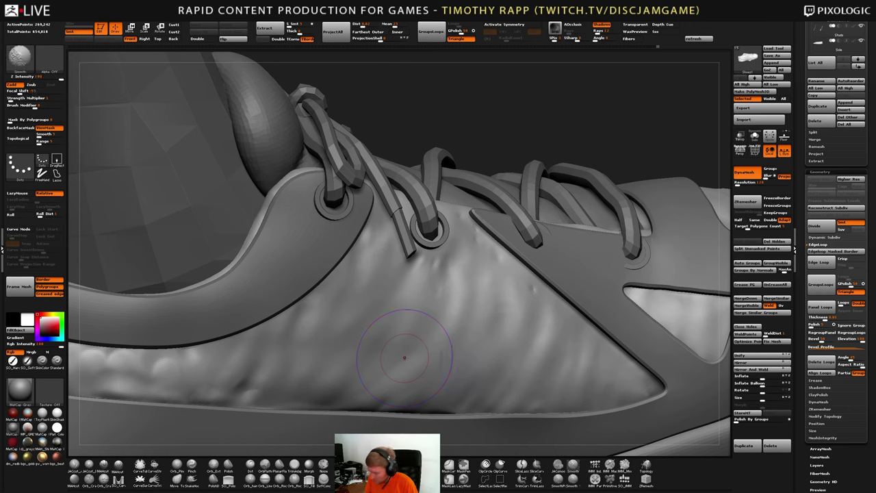
{"action": "key", "text": "shift+2"}
{"action": "key", "text": "shift+3"}
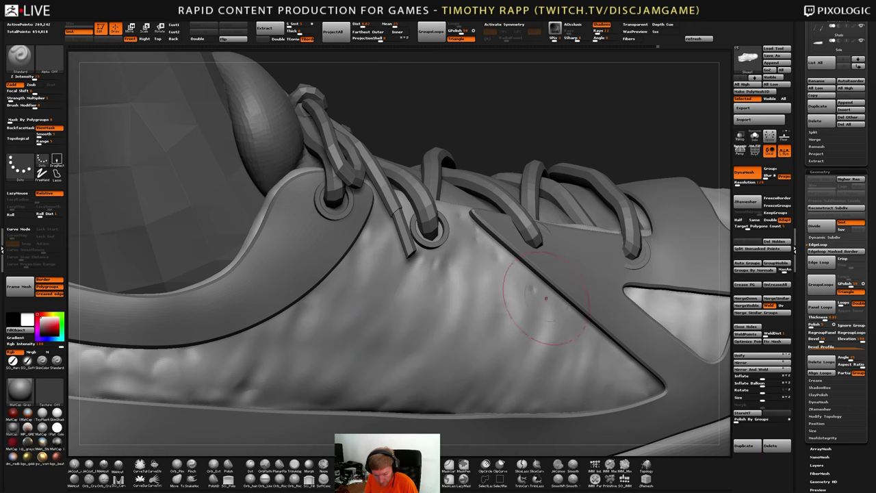
{"action": "key", "text": "shift+4"}
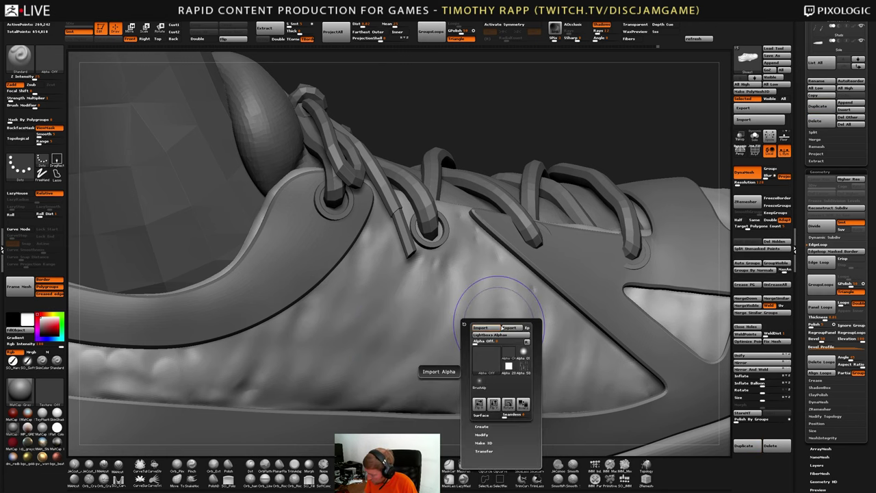
{"action": "key", "text": "space"}
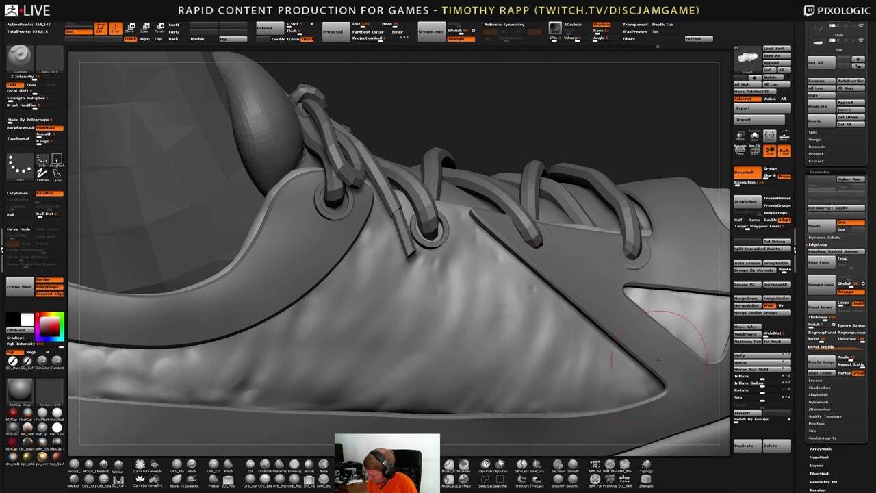
{"action": "mouse_move", "coordinate": [526, 359]}
{"action": "right_mouse_down"}
{"action": "mouse_move", "coordinate": [472, 408]}
{"action": "mouse_move", "coordinate": [444, 411]}
{"action": "right_mouse_up"}
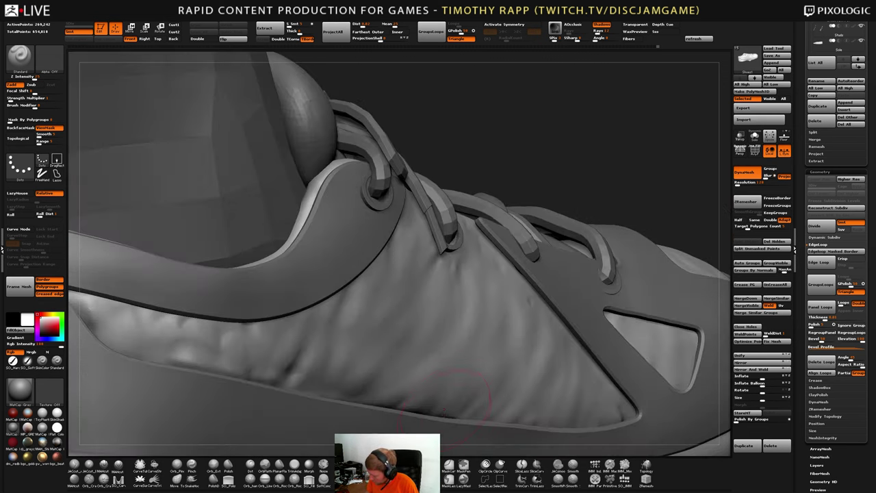
{"action": "left_click_drag", "start_coordinate": [435, 413], "coordinate": [479, 369]}
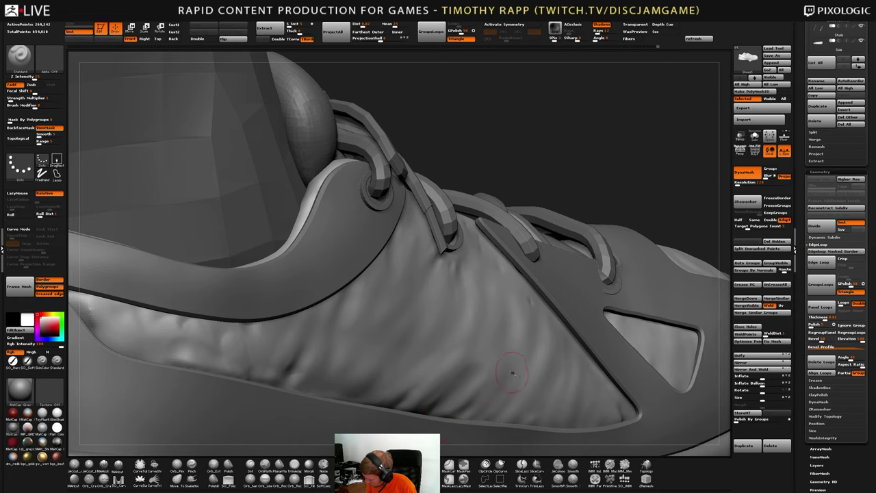
{"action": "right_click_drag", "start_coordinate": [512, 372], "coordinate": [461, 411]}
{"action": "mouse_move", "coordinate": [537, 363]}
{"action": "right_mouse_down"}
{"action": "mouse_move", "coordinate": [475, 363]}
{"action": "mouse_move", "coordinate": [493, 358]}
{"action": "right_mouse_up"}
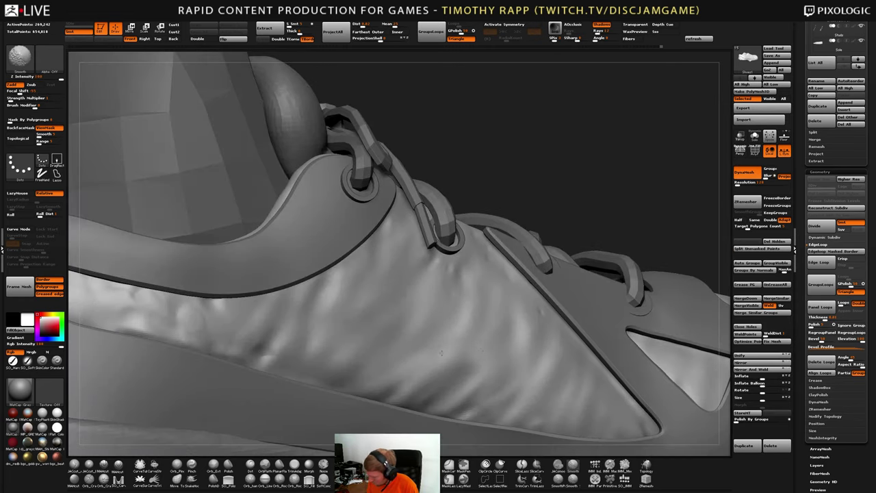
{"action": "right_click_drag", "start_coordinate": [478, 298], "coordinate": [533, 333]}
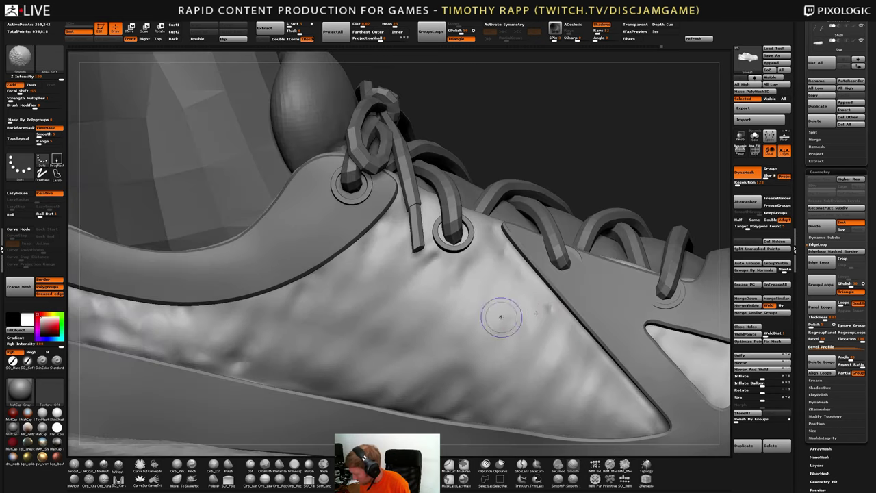
Smooth the lumpy fabric toward the heel end of the side opening with a larger brush, undoing the last stroke
{"action": "mouse_move", "coordinate": [428, 269]}
{"action": "right_mouse_down"}
{"action": "mouse_move", "coordinate": [448, 275]}
{"action": "mouse_move", "coordinate": [454, 264]}
{"action": "mouse_move", "coordinate": [453, 276]}
{"action": "mouse_move", "coordinate": [513, 252]}
{"action": "mouse_move", "coordinate": [472, 269]}
{"action": "mouse_move", "coordinate": [445, 258]}
{"action": "mouse_move", "coordinate": [504, 274]}
{"action": "mouse_move", "coordinate": [404, 217]}
{"action": "mouse_move", "coordinate": [402, 255]}
{"action": "right_mouse_up"}
{"action": "key", "text": "]"}
{"action": "key", "text": "]"}
{"action": "key", "text": "b"}
{"action": "key", "text": "d"}
{"action": "key", "text": "s"}
{"action": "left_click_drag", "start_coordinate": [401, 256], "coordinate": [385, 247], "text": "shift"}
{"action": "mouse_move", "coordinate": [460, 274]}
{"action": "right_mouse_down"}
{"action": "mouse_move", "coordinate": [448, 272]}
{"action": "mouse_move", "coordinate": [411, 307]}
{"action": "right_mouse_up"}
{"action": "left_click_drag", "start_coordinate": [369, 263], "coordinate": [348, 254], "text": "shift"}
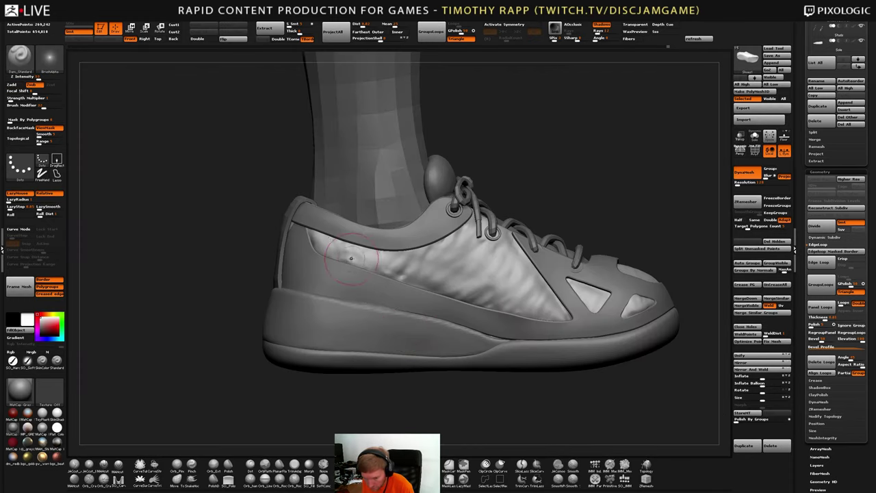
{"action": "right_click_drag", "start_coordinate": [369, 263], "coordinate": [336, 287], "text": "ctrl"}
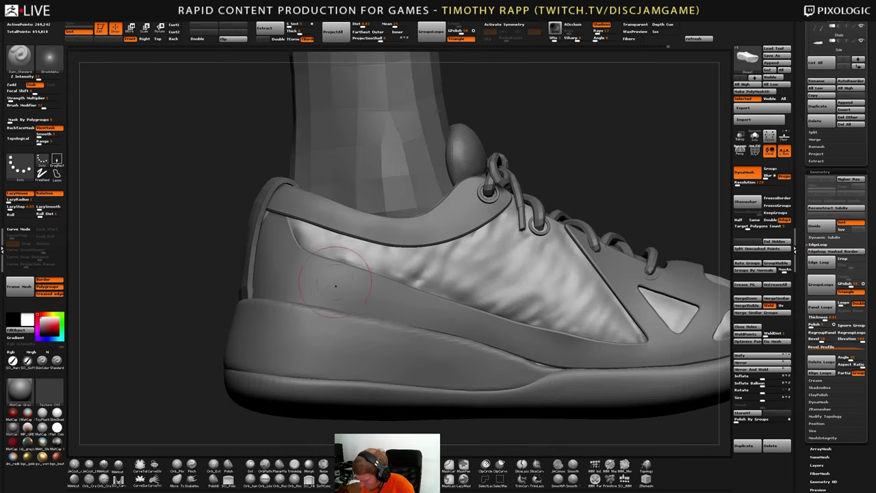
{"action": "left_click_drag", "start_coordinate": [326, 253], "coordinate": [347, 253], "text": "shift"}
{"action": "key", "text": "ctrl+z"}
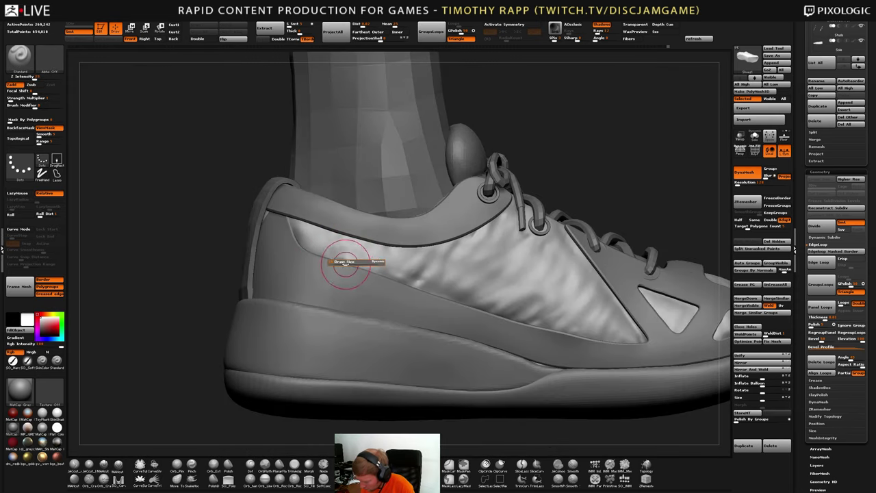
Add small wrinkles to the fabric at the heel end of the side opening with a smaller Standard brush
{"action": "right_click_drag", "start_coordinate": [348, 262], "coordinate": [342, 266]}
{"action": "right_click_drag", "start_coordinate": [300, 237], "coordinate": [327, 243]}
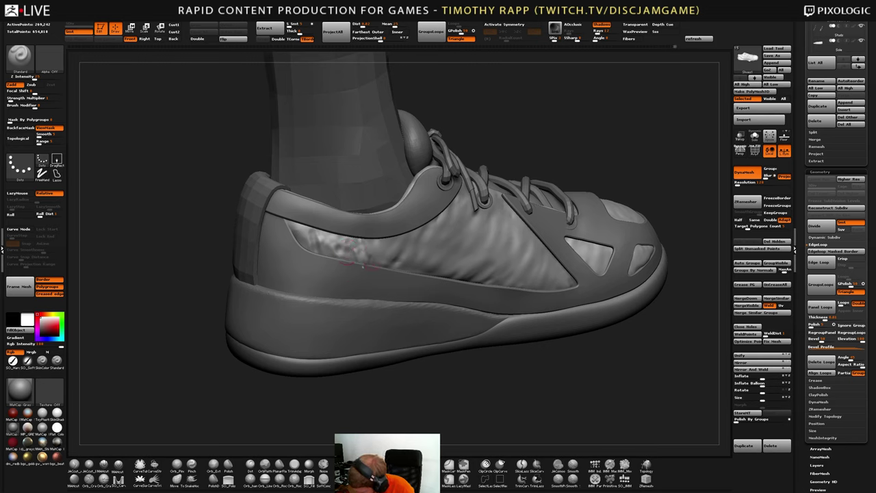
{"action": "key", "text": "shift"}
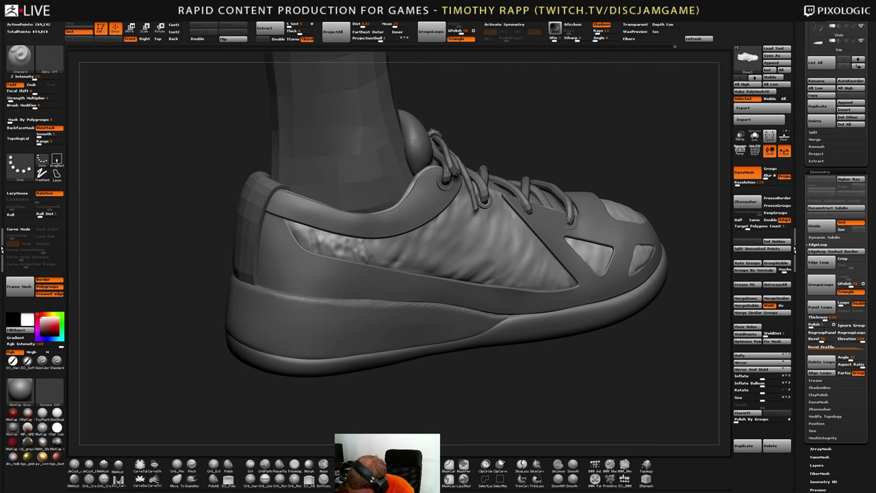
{"action": "right_click_drag", "start_coordinate": [334, 229], "coordinate": [359, 236]}
{"action": "mouse_move", "coordinate": [350, 240]}
{"action": "left_mouse_down", "text": "shift"}
{"action": "mouse_move", "coordinate": [345, 256]}
{"action": "mouse_move", "coordinate": [326, 257]}
{"action": "mouse_move", "coordinate": [326, 249]}
{"action": "left_mouse_up", "text": "shift"}
{"action": "right_click_drag", "start_coordinate": [327, 246], "coordinate": [355, 252]}
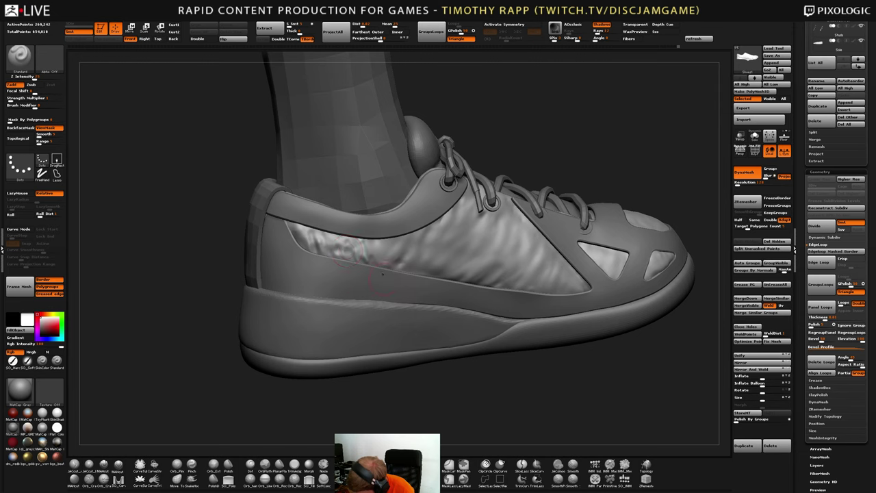
Choose the Smooth Stronger brush and soften the new wrinkles in the heel corner of the side opening
{"action": "left_click", "coordinate": [574, 479]}
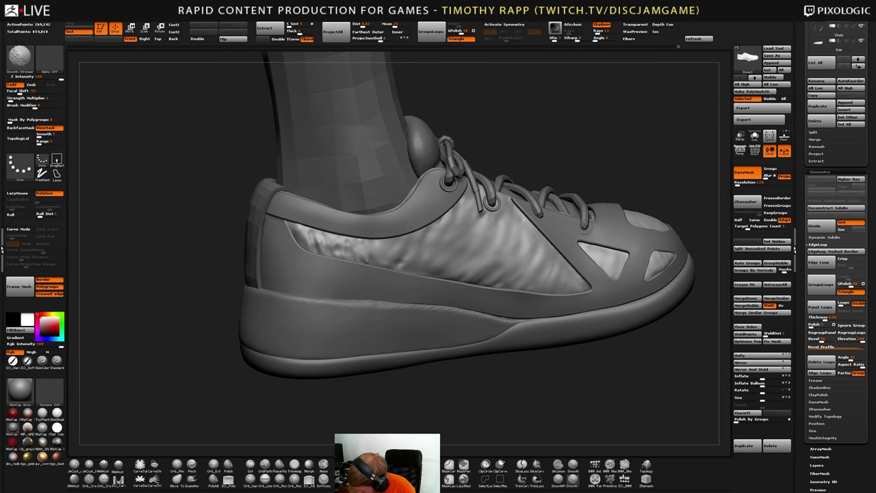
{"action": "mouse_move", "coordinate": [365, 249]}
{"action": "right_mouse_down"}
{"action": "mouse_move", "coordinate": [385, 245]}
{"action": "mouse_move", "coordinate": [365, 255]}
{"action": "mouse_move", "coordinate": [322, 240]}
{"action": "mouse_move", "coordinate": [335, 214]}
{"action": "mouse_move", "coordinate": [317, 208]}
{"action": "right_mouse_up"}
{"action": "left_click_drag", "start_coordinate": [317, 208], "coordinate": [319, 205], "text": "shift"}
{"action": "right_click_drag", "start_coordinate": [318, 207], "coordinate": [329, 209]}
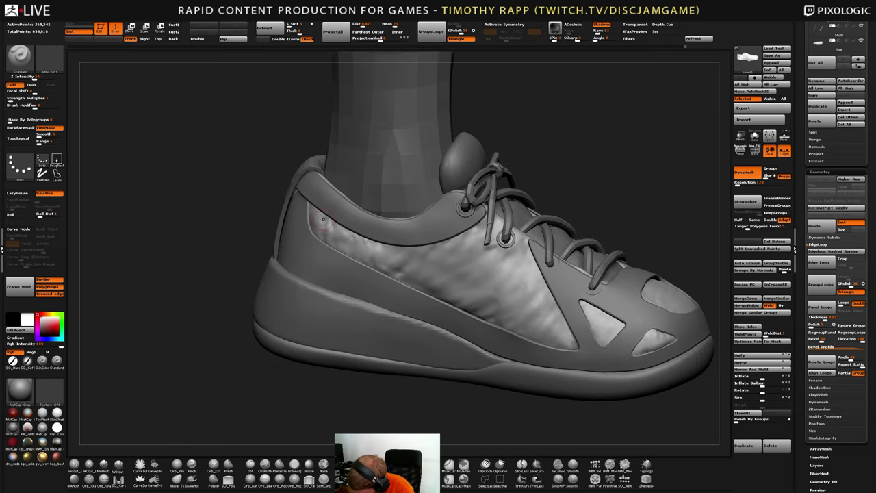
{"action": "left_click_drag", "start_coordinate": [326, 211], "coordinate": [328, 217], "text": "shift"}
Inflate the fabric in the front corner of the side opening with the Inflate brush
{"action": "right_click_drag", "start_coordinate": [544, 331], "coordinate": [560, 363]}
{"action": "right_click_drag", "start_coordinate": [559, 363], "coordinate": [542, 351]}
{"action": "key", "text": "b"}
{"action": "key", "text": "i"}
{"action": "key", "text": "n"}
{"action": "left_click_drag", "start_coordinate": [518, 344], "coordinate": [529, 344]}
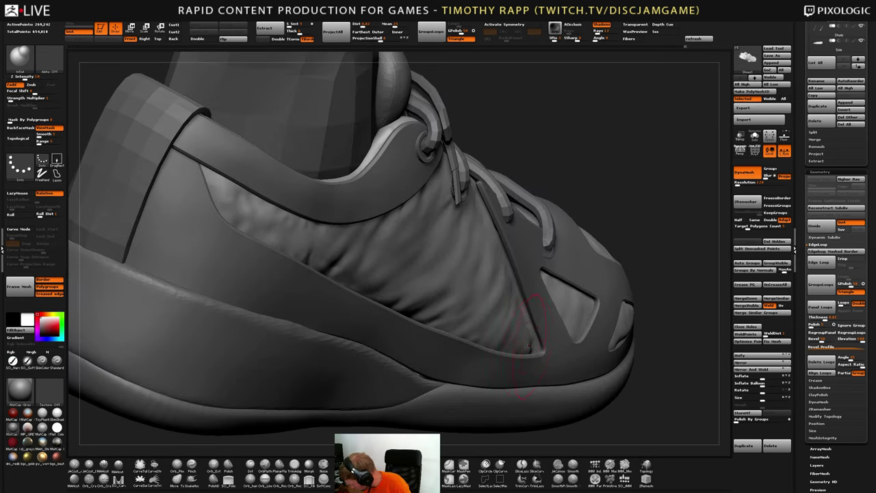
{"action": "mouse_move", "coordinate": [546, 332]}
{"action": "right_mouse_down"}
{"action": "mouse_move", "coordinate": [531, 339]}
{"action": "mouse_move", "coordinate": [550, 333]}
{"action": "right_mouse_up"}
{"action": "left_click_drag", "start_coordinate": [549, 333], "coordinate": [550, 339]}
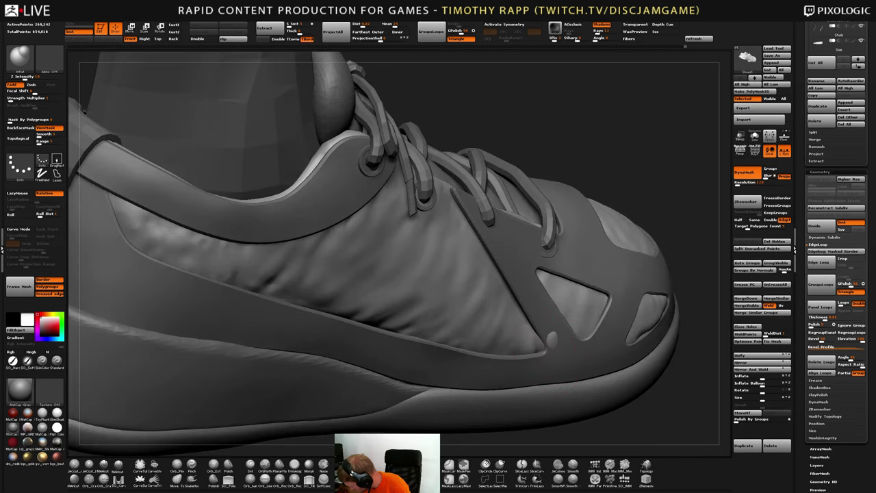
Smooth away the fabric lump that pokes through the shell beside the side opening's front corner
{"action": "right_click_drag", "start_coordinate": [549, 335], "coordinate": [472, 301]}
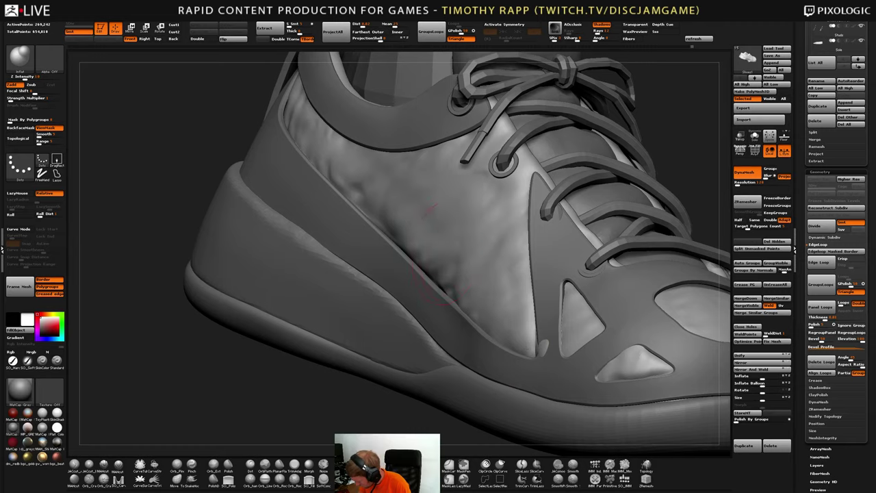
{"action": "mouse_move", "coordinate": [444, 257]}
{"action": "right_mouse_down"}
{"action": "mouse_move", "coordinate": [457, 269]}
{"action": "mouse_move", "coordinate": [469, 260]}
{"action": "right_mouse_up"}
{"action": "right_click_drag", "start_coordinate": [403, 236], "coordinate": [359, 196]}
{"action": "right_click_drag", "start_coordinate": [459, 288], "coordinate": [403, 233]}
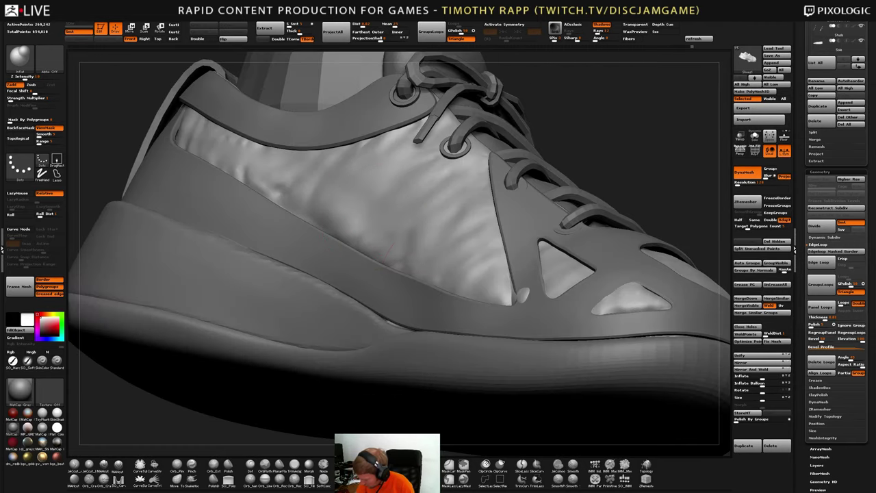
{"action": "mouse_move", "coordinate": [410, 264]}
{"action": "right_mouse_down"}
{"action": "mouse_move", "coordinate": [431, 261]}
{"action": "mouse_move", "coordinate": [520, 318]}
{"action": "mouse_move", "coordinate": [538, 315]}
{"action": "right_mouse_up"}
{"action": "left_click_drag", "start_coordinate": [542, 309], "coordinate": [538, 312], "text": "shift"}
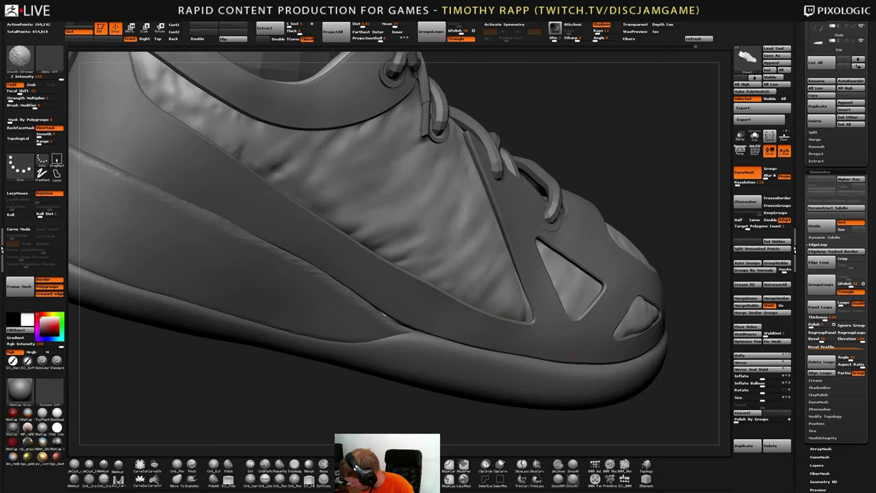
Smooth the fabric around the small side toe opening and carve diagonal creases into it with the Dam_Standard brush
{"action": "mouse_move", "coordinate": [539, 312]}
{"action": "right_mouse_down"}
{"action": "mouse_move", "coordinate": [512, 288]}
{"action": "mouse_move", "coordinate": [553, 331]}
{"action": "right_mouse_up"}
{"action": "left_click_drag", "start_coordinate": [665, 332], "coordinate": [659, 338], "text": "shift"}
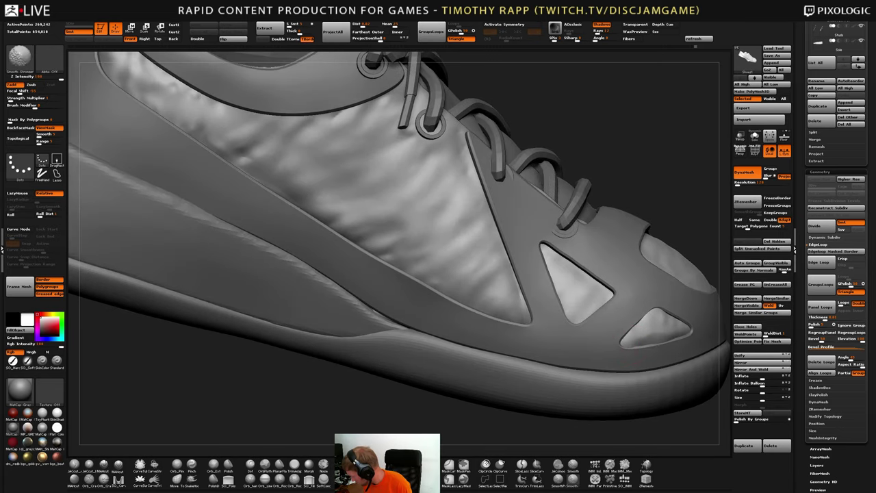
{"action": "mouse_move", "coordinate": [639, 321]}
{"action": "right_mouse_down"}
{"action": "mouse_move", "coordinate": [672, 319]}
{"action": "mouse_move", "coordinate": [654, 357]}
{"action": "mouse_move", "coordinate": [643, 355]}
{"action": "right_mouse_up"}
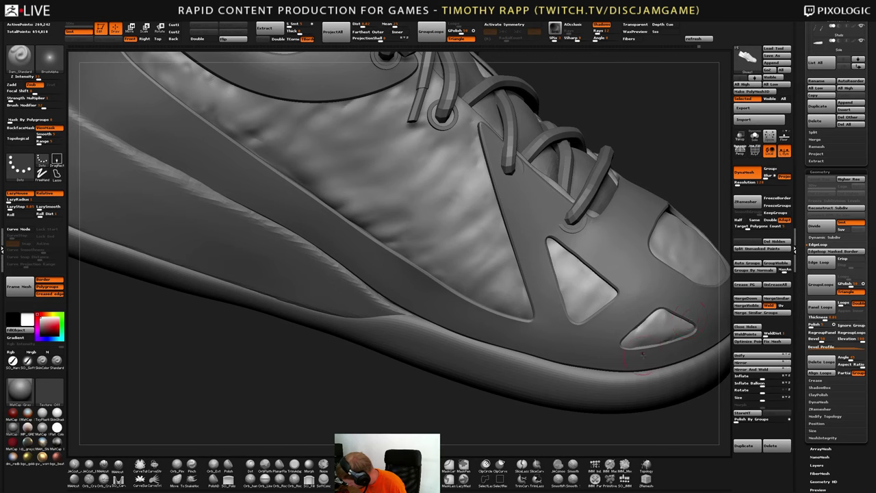
{"action": "right_click_drag", "start_coordinate": [686, 310], "coordinate": [613, 353]}
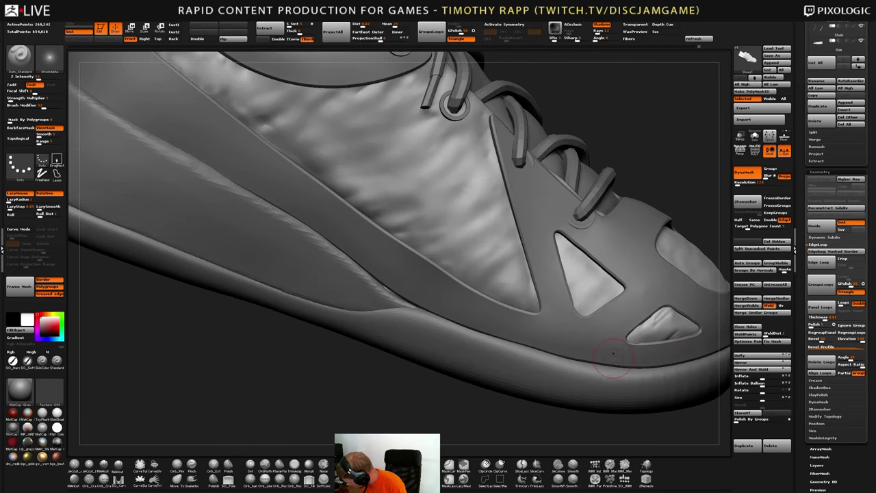
{"action": "left_click_drag", "start_coordinate": [691, 313], "coordinate": [667, 340]}
{"action": "mouse_move", "coordinate": [660, 321]}
{"action": "left_mouse_down"}
{"action": "mouse_move", "coordinate": [640, 350]}
{"action": "mouse_move", "coordinate": [599, 345]}
{"action": "mouse_move", "coordinate": [647, 334]}
{"action": "left_mouse_up"}
Carve diagonal creases into the fabric inside the triangular opening behind the toe and soften them
{"action": "mouse_move", "coordinate": [647, 334]}
{"action": "right_mouse_down"}
{"action": "mouse_move", "coordinate": [715, 333]}
{"action": "mouse_move", "coordinate": [561, 282]}
{"action": "mouse_move", "coordinate": [575, 274]}
{"action": "right_mouse_up"}
{"action": "left_click_drag", "start_coordinate": [605, 259], "coordinate": [587, 285]}
{"action": "right_click_drag", "start_coordinate": [590, 282], "coordinate": [530, 277]}
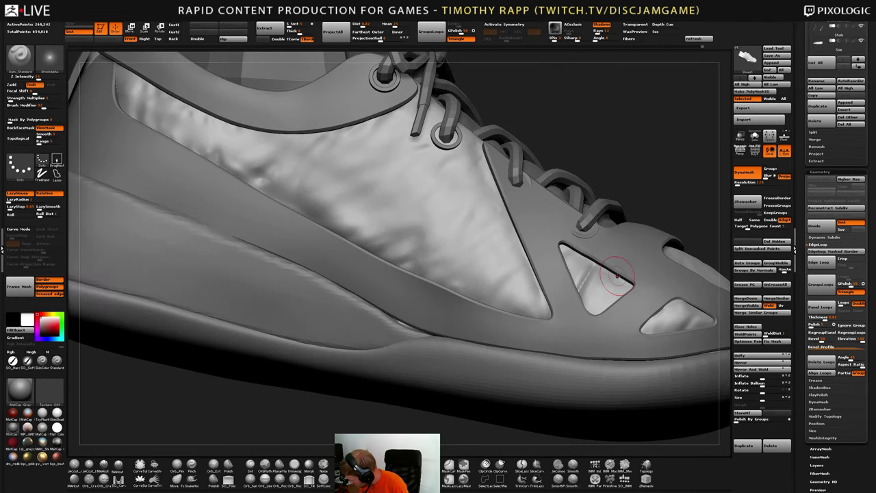
{"action": "left_click_drag", "start_coordinate": [618, 268], "coordinate": [584, 312]}
{"action": "right_click_drag", "start_coordinate": [583, 308], "coordinate": [631, 291]}
{"action": "left_click_drag", "start_coordinate": [600, 257], "coordinate": [580, 290]}
{"action": "left_click_drag", "start_coordinate": [591, 242], "coordinate": [575, 261]}
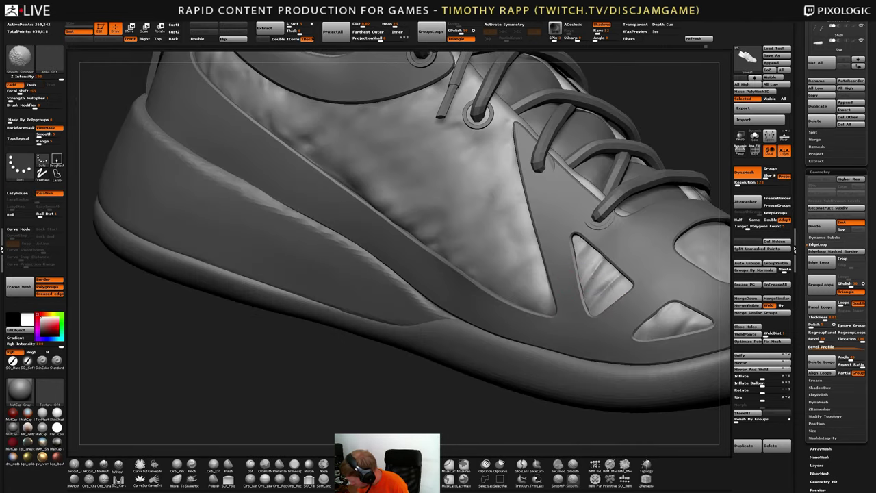
{"action": "mouse_move", "coordinate": [602, 288]}
{"action": "right_mouse_down"}
{"action": "mouse_move", "coordinate": [590, 279]}
{"action": "mouse_move", "coordinate": [595, 270]}
{"action": "right_mouse_up"}
{"action": "right_click_drag", "start_coordinate": [608, 314], "coordinate": [636, 303]}
{"action": "right_click_drag", "start_coordinate": [574, 293], "coordinate": [608, 288]}
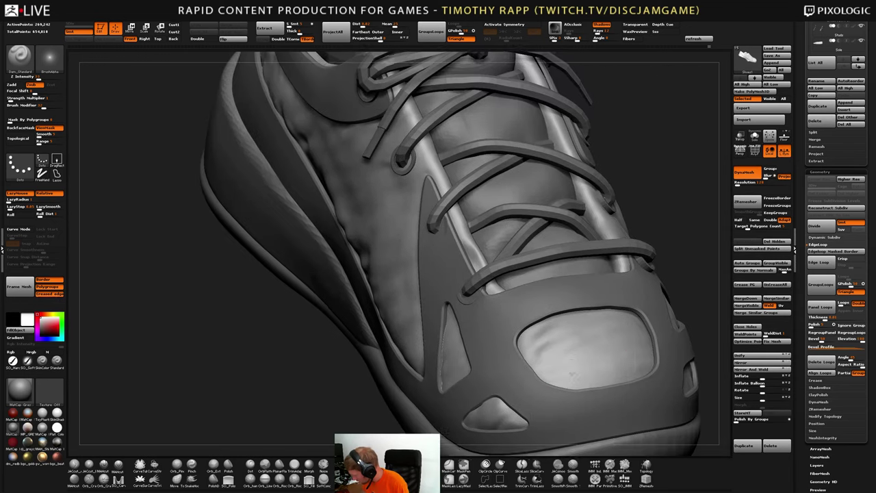
Try carving horizontal creases across the fabric in the large toe opening and smooth them back out
{"action": "right_click_drag", "start_coordinate": [568, 328], "coordinate": [594, 342]}
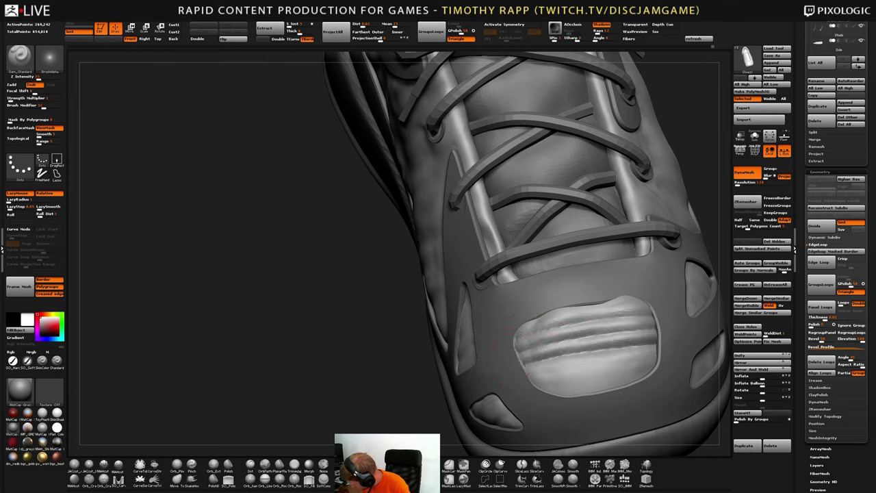
{"action": "left_click_drag", "start_coordinate": [538, 375], "coordinate": [654, 357]}
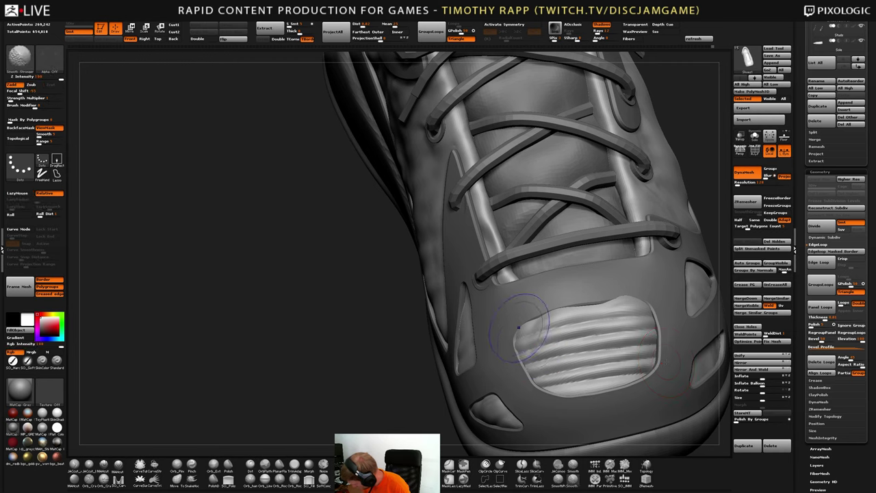
{"action": "left_click_drag", "start_coordinate": [528, 319], "coordinate": [544, 369], "text": "shift"}
{"action": "right_click_drag", "start_coordinate": [543, 370], "coordinate": [563, 323]}
{"action": "mouse_move", "coordinate": [563, 323]}
{"action": "left_mouse_down", "text": "shift"}
{"action": "mouse_move", "coordinate": [555, 352]}
{"action": "mouse_move", "coordinate": [593, 376]}
{"action": "left_mouse_up", "text": "shift"}
{"action": "right_click_drag", "start_coordinate": [592, 377], "coordinate": [580, 338]}
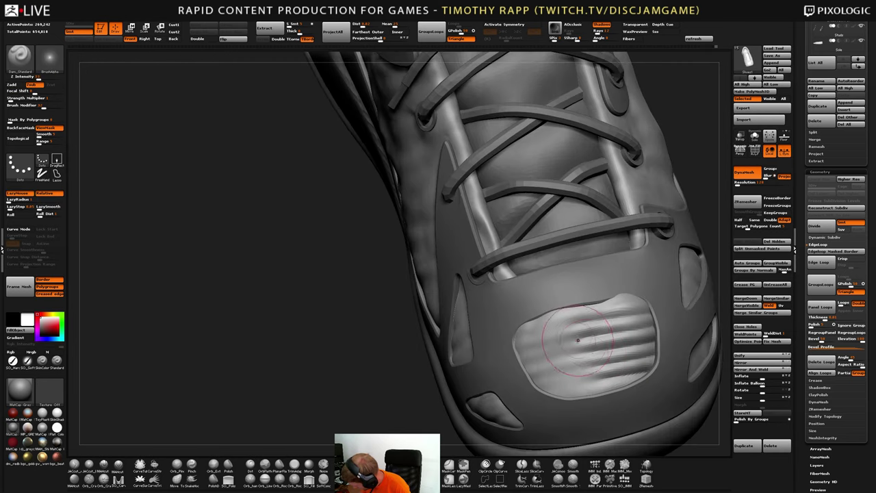
{"action": "left_click_drag", "start_coordinate": [580, 338], "coordinate": [562, 359], "text": "shift"}
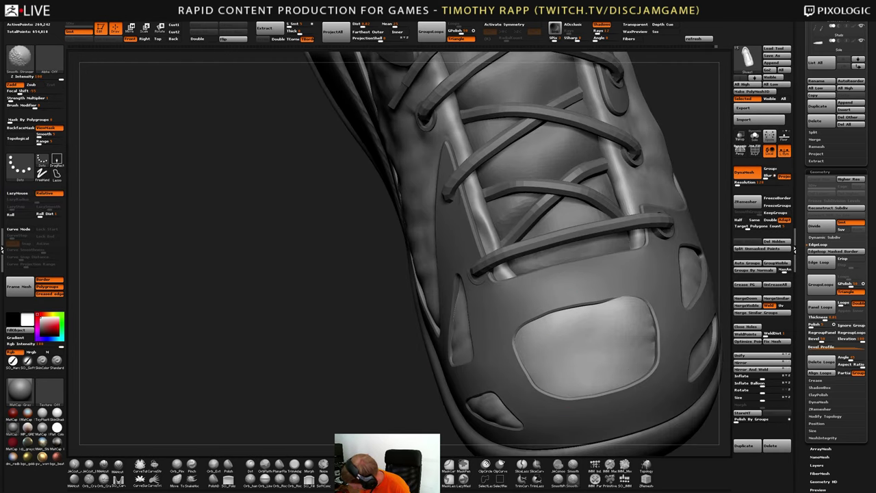
Carve horizontal creases across the fabric in the large toe opening with the Dam_Standard brush
{"action": "right_click_drag", "start_coordinate": [549, 367], "coordinate": [556, 334]}
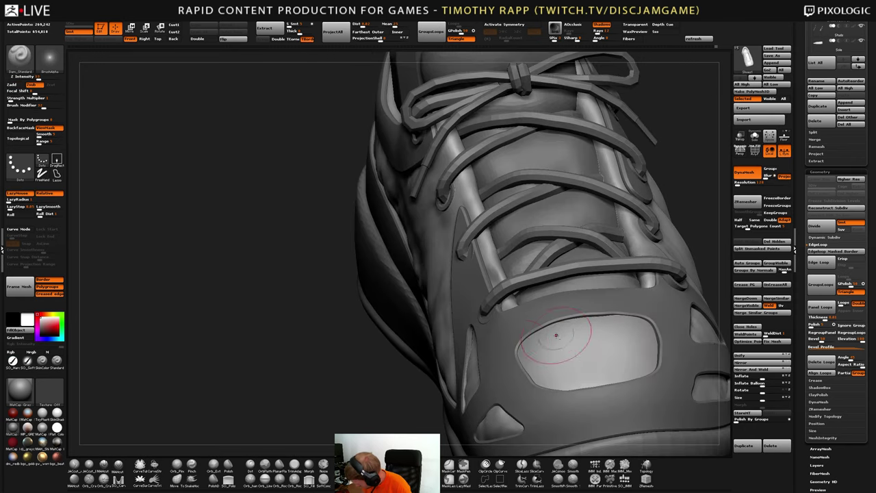
{"action": "left_click_drag", "start_coordinate": [517, 369], "coordinate": [663, 360]}
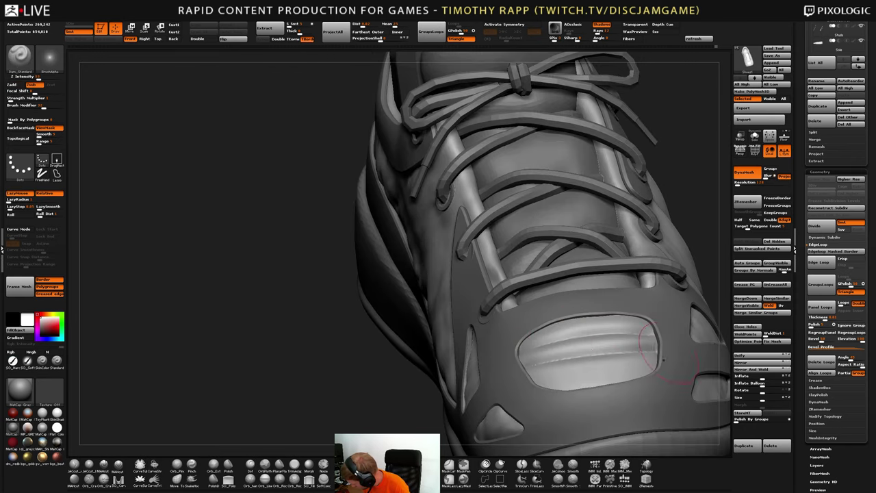
{"action": "left_click_drag", "start_coordinate": [545, 378], "coordinate": [655, 370]}
{"action": "right_click_drag", "start_coordinate": [584, 345], "coordinate": [567, 352]}
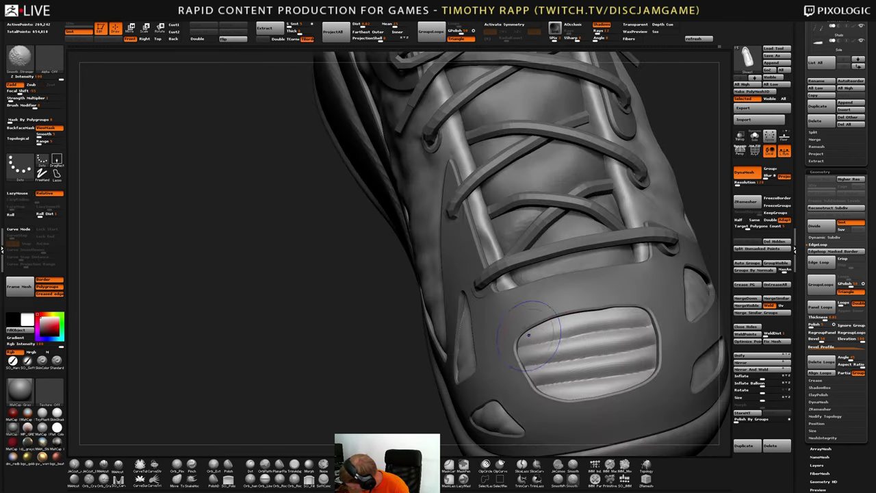
Soften the horizontal creases in the large toe opening with the Smooth brush
{"action": "left_click_drag", "start_coordinate": [539, 336], "coordinate": [545, 366], "text": "shift"}
{"action": "left_click_drag", "start_coordinate": [553, 321], "coordinate": [615, 333], "text": "shift"}
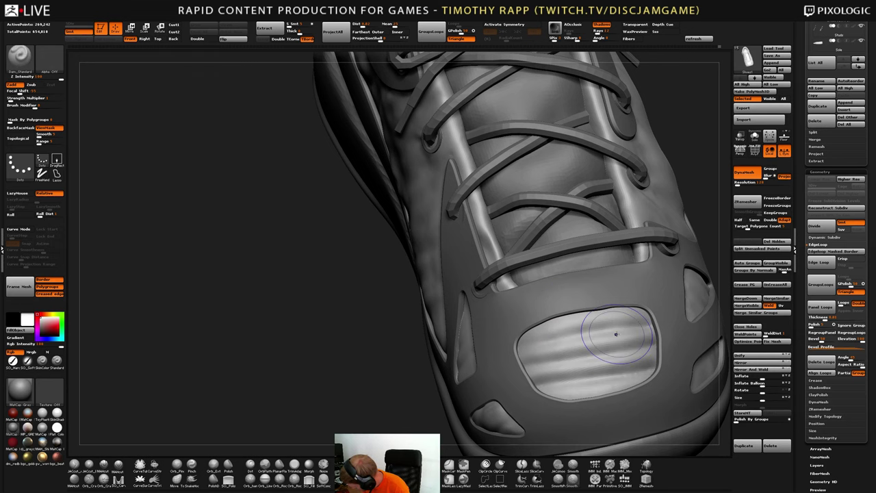
{"action": "mouse_move", "coordinate": [615, 334]}
{"action": "right_mouse_down"}
{"action": "mouse_move", "coordinate": [600, 355]}
{"action": "mouse_move", "coordinate": [597, 328]}
{"action": "right_mouse_up"}
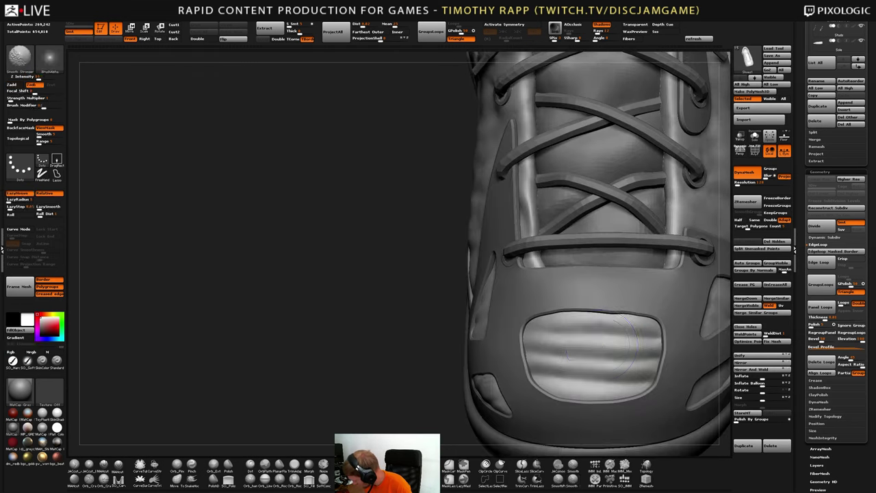
{"action": "left_click_drag", "start_coordinate": [562, 358], "coordinate": [620, 372], "text": "shift"}
{"action": "right_click_drag", "start_coordinate": [575, 386], "coordinate": [580, 356]}
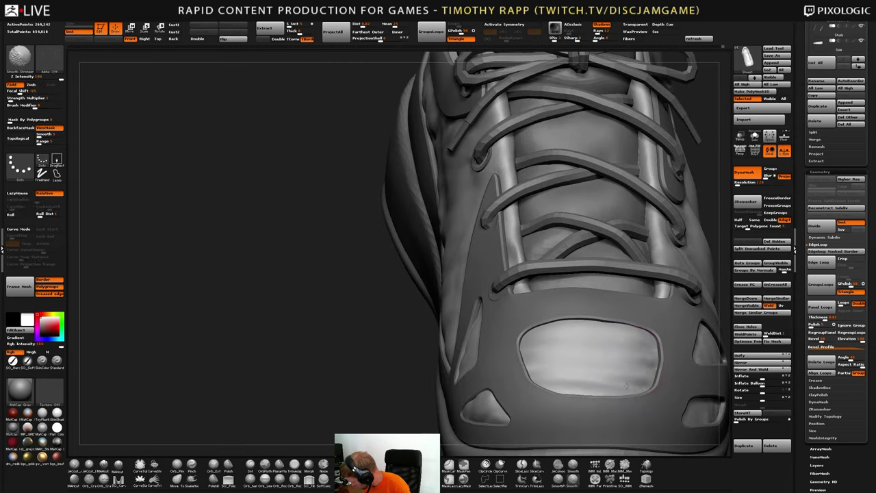
{"action": "left_click_drag", "start_coordinate": [552, 356], "coordinate": [616, 348], "text": "shift"}
Try raising the fabric in the large toe opening with the Standard brush and undo the last strokes
{"action": "right_click_drag", "start_coordinate": [523, 361], "coordinate": [534, 352]}
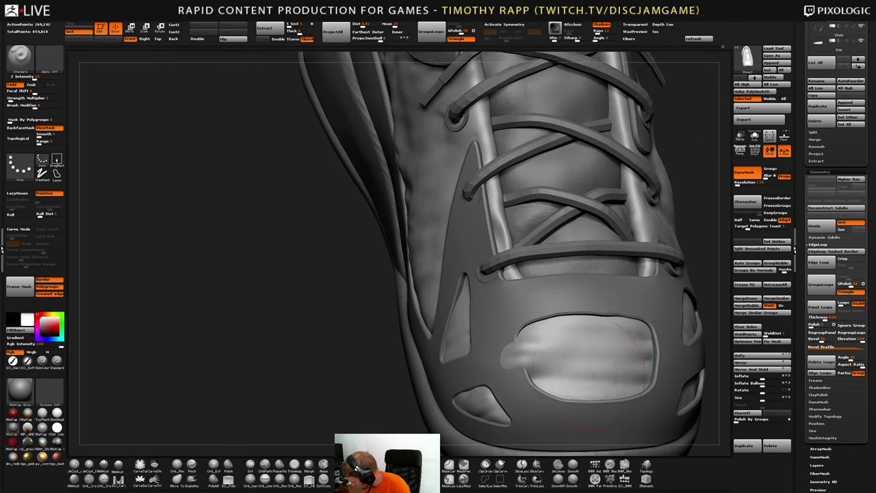
{"action": "mouse_move", "coordinate": [531, 363]}
{"action": "left_mouse_down", "text": "shift"}
{"action": "mouse_move", "coordinate": [557, 367]}
{"action": "mouse_move", "coordinate": [550, 361]}
{"action": "left_mouse_up", "text": "shift"}
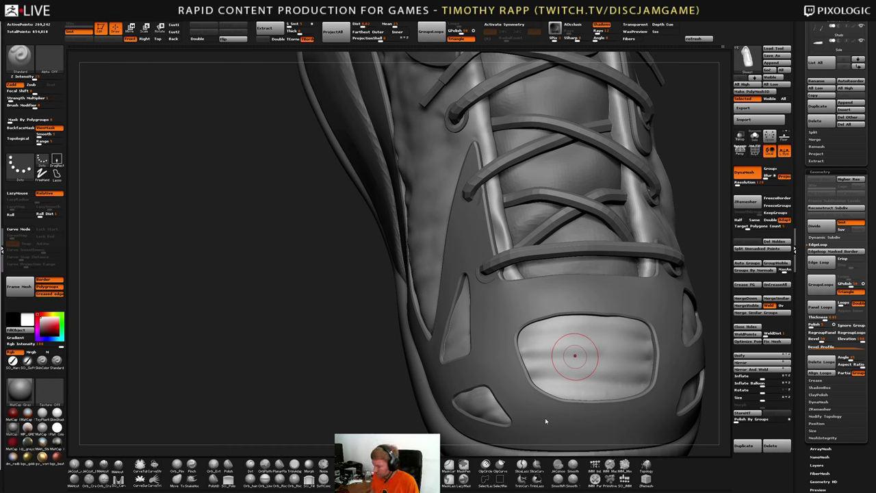
{"action": "left_click_drag", "start_coordinate": [538, 369], "coordinate": [602, 361]}
{"action": "mouse_move", "coordinate": [546, 359]}
{"action": "left_mouse_down", "text": "shift"}
{"action": "mouse_move", "coordinate": [580, 357]}
{"action": "mouse_move", "coordinate": [585, 384]}
{"action": "mouse_move", "coordinate": [531, 362]}
{"action": "mouse_move", "coordinate": [592, 369]}
{"action": "mouse_move", "coordinate": [558, 384]}
{"action": "left_mouse_up", "text": "shift"}
{"action": "key", "text": "ctrl+z"}
{"action": "key", "text": "ctrl+z"}
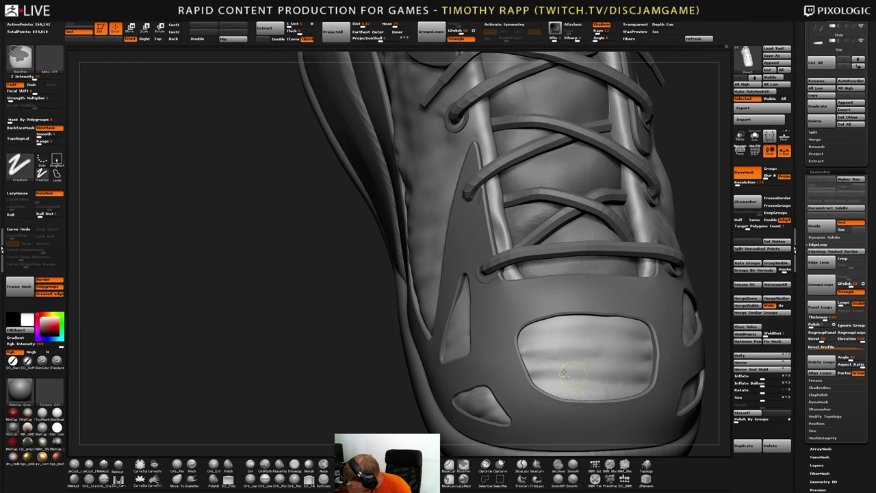
Build up soft horizontal folds across the large toe opening's fabric with the Standard brush and smooth them
{"action": "mouse_move", "coordinate": [552, 343]}
{"action": "right_mouse_down"}
{"action": "mouse_move", "coordinate": [542, 344]}
{"action": "mouse_move", "coordinate": [613, 341]}
{"action": "right_mouse_up"}
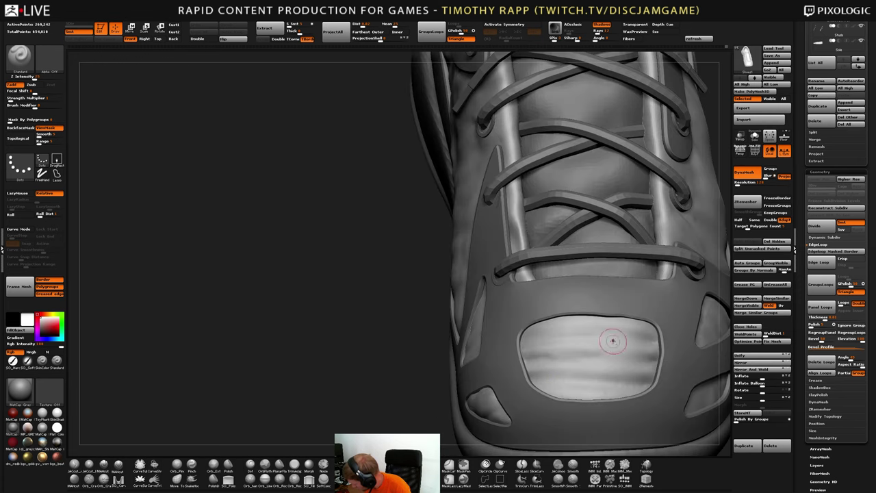
{"action": "right_click_drag", "start_coordinate": [540, 329], "coordinate": [637, 370]}
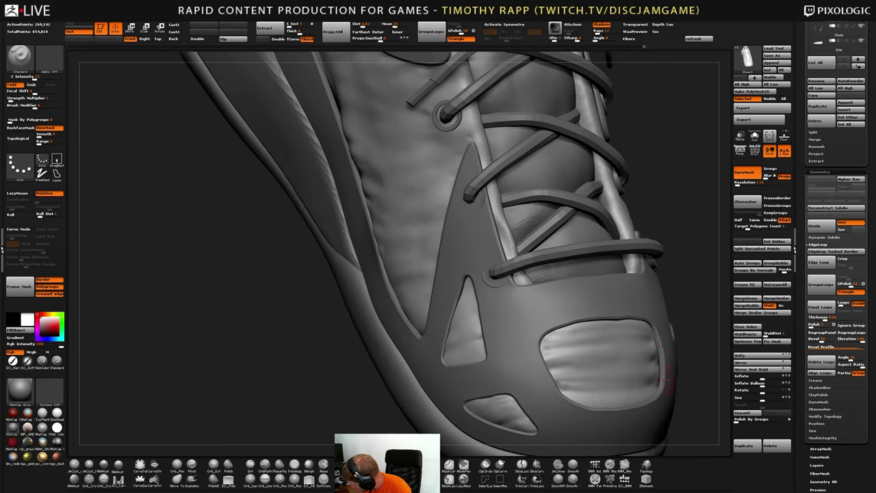
{"action": "right_click_drag", "start_coordinate": [611, 359], "coordinate": [659, 366]}
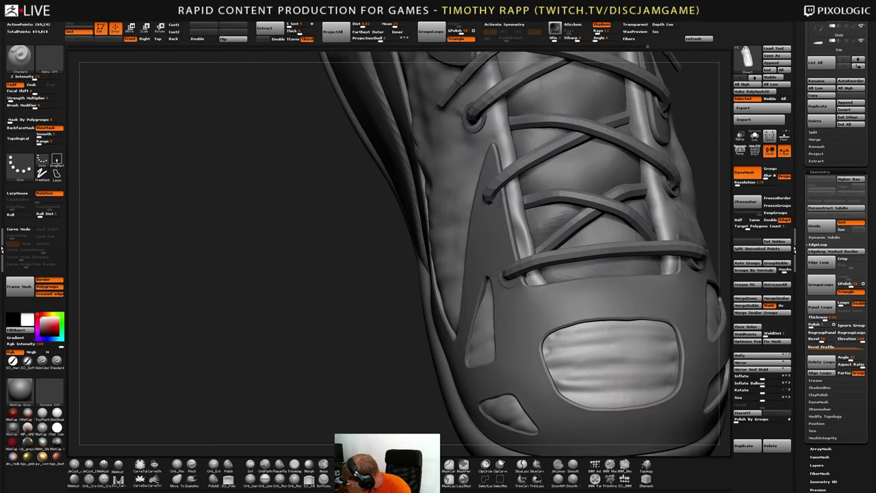
{"action": "right_click_drag", "start_coordinate": [521, 367], "coordinate": [584, 358]}
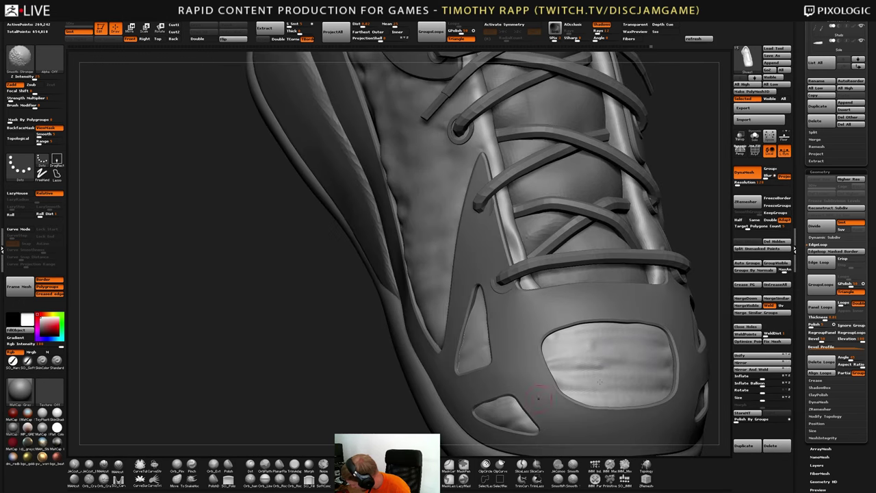
{"action": "right_click_drag", "start_coordinate": [657, 387], "coordinate": [607, 391]}
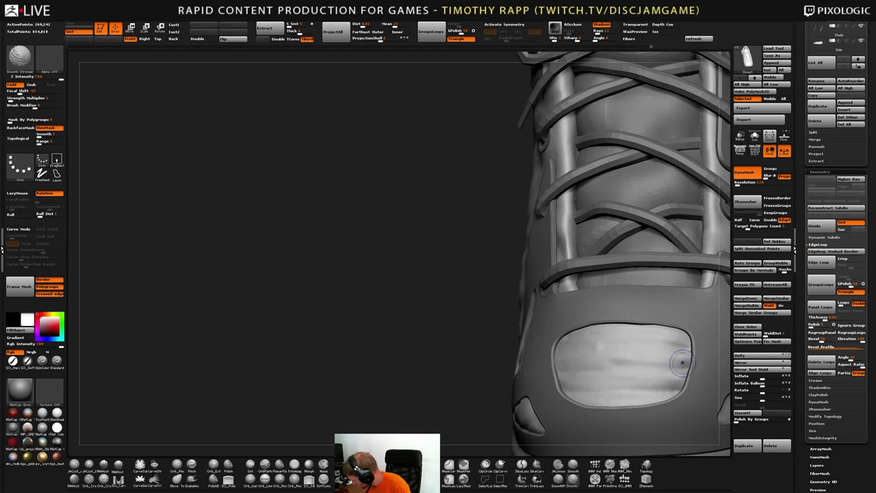
{"action": "mouse_move", "coordinate": [623, 358]}
{"action": "right_mouse_down"}
{"action": "mouse_move", "coordinate": [678, 377]}
{"action": "mouse_move", "coordinate": [647, 377]}
{"action": "mouse_move", "coordinate": [667, 390]}
{"action": "mouse_move", "coordinate": [650, 389]}
{"action": "right_mouse_up"}
Adjust the bulge of the fabric in the large toe opening with the Inflate and Move brushes
{"action": "key", "text": "b"}
{"action": "key", "text": "i"}
{"action": "key", "text": "n"}
{"action": "key", "text": "s"}
{"action": "key", "text": "b"}
{"action": "key", "text": "m"}
{"action": "key", "text": "v"}
{"action": "left_click_drag", "start_coordinate": [629, 375], "coordinate": [639, 371]}
{"action": "mouse_move", "coordinate": [665, 391]}
{"action": "right_mouse_down"}
{"action": "mouse_move", "coordinate": [641, 397]}
{"action": "mouse_move", "coordinate": [575, 370]}
{"action": "mouse_move", "coordinate": [613, 380]}
{"action": "mouse_move", "coordinate": [600, 349]}
{"action": "mouse_move", "coordinate": [567, 348]}
{"action": "right_mouse_up"}
Carve extra creases along the upper and lower edges of the large toe opening's fabric with the Dam_Standard brush
{"action": "key", "text": "b"}
{"action": "key", "text": "d"}
{"action": "key", "text": "s"}
{"action": "key", "text": "s"}
{"action": "left_click_drag", "start_coordinate": [582, 330], "coordinate": [635, 322]}
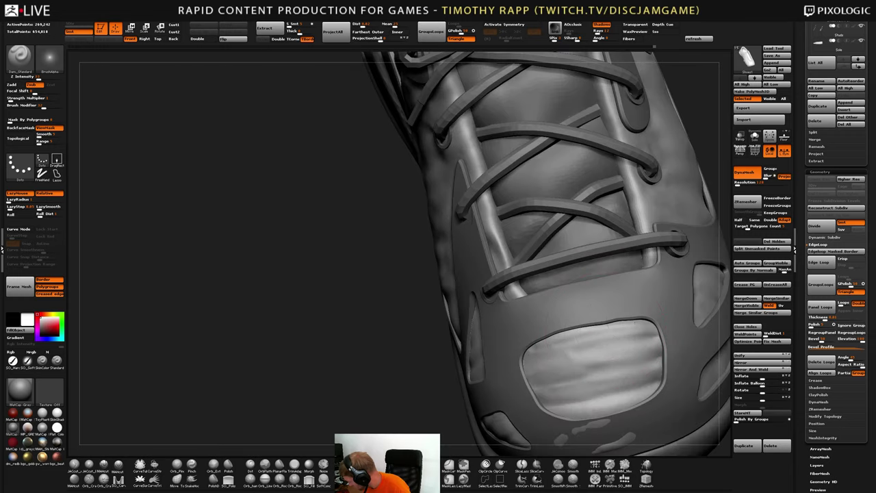
{"action": "mouse_move", "coordinate": [572, 316]}
{"action": "right_mouse_down"}
{"action": "mouse_move", "coordinate": [621, 368]}
{"action": "mouse_move", "coordinate": [583, 411]}
{"action": "right_mouse_up"}
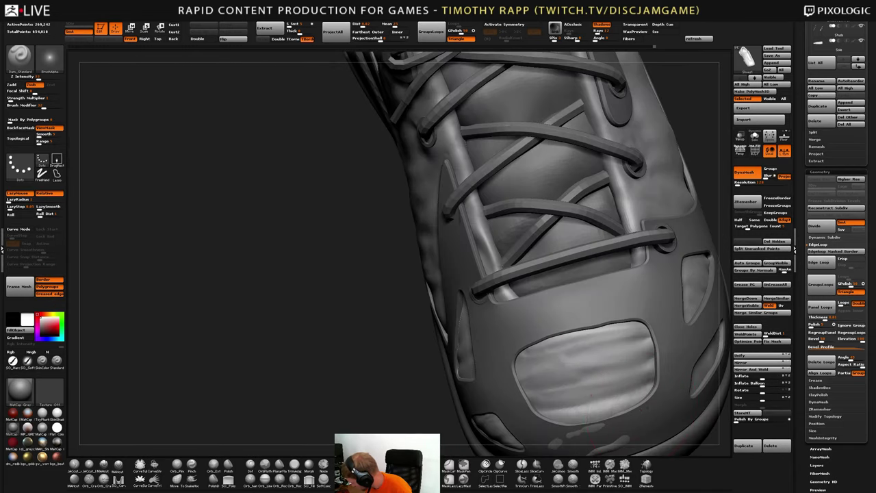
{"action": "left_click_drag", "start_coordinate": [563, 422], "coordinate": [622, 410]}
{"action": "mouse_move", "coordinate": [602, 421]}
{"action": "right_mouse_down"}
{"action": "mouse_move", "coordinate": [607, 390]}
{"action": "mouse_move", "coordinate": [553, 391]}
{"action": "right_mouse_up"}
Reshape the fabric in the large toe opening with the Move brush so it sits beneath the shell
{"action": "right_click_drag", "start_coordinate": [646, 332], "coordinate": [539, 339]}
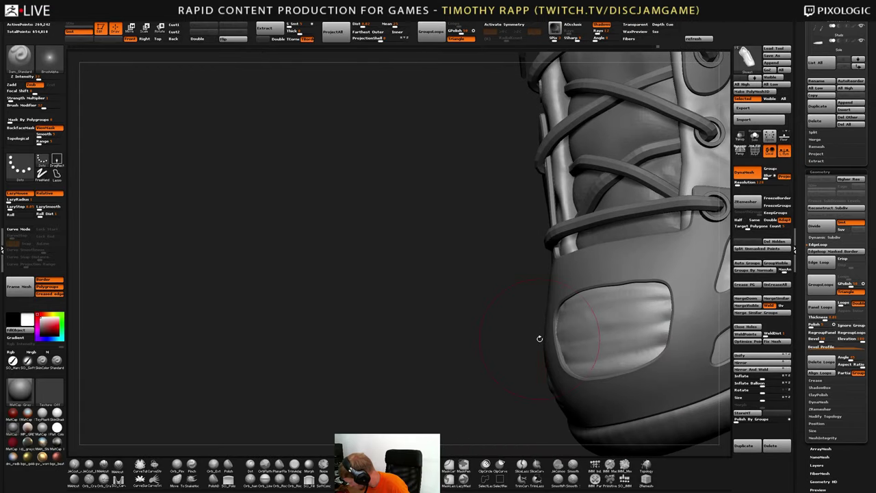
{"action": "key", "text": "b"}
{"action": "key", "text": "m"}
{"action": "key", "text": "v"}
{"action": "mouse_move", "coordinate": [566, 302]}
{"action": "right_mouse_down"}
{"action": "mouse_move", "coordinate": [621, 342]}
{"action": "mouse_move", "coordinate": [687, 348]}
{"action": "right_mouse_up"}
{"action": "right_click_drag", "start_coordinate": [687, 348], "coordinate": [552, 360], "text": "alt"}
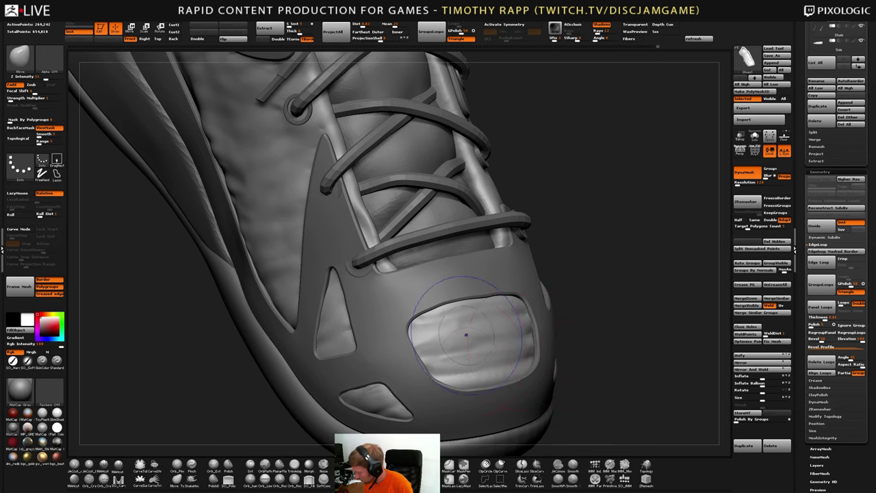
Smooth the folds across the middle and lower part of the large toe opening's fabric
{"action": "mouse_move", "coordinate": [449, 322]}
{"action": "left_mouse_down", "text": "shift"}
{"action": "mouse_move", "coordinate": [470, 353]}
{"action": "mouse_move", "coordinate": [510, 378]}
{"action": "left_mouse_up", "text": "shift"}
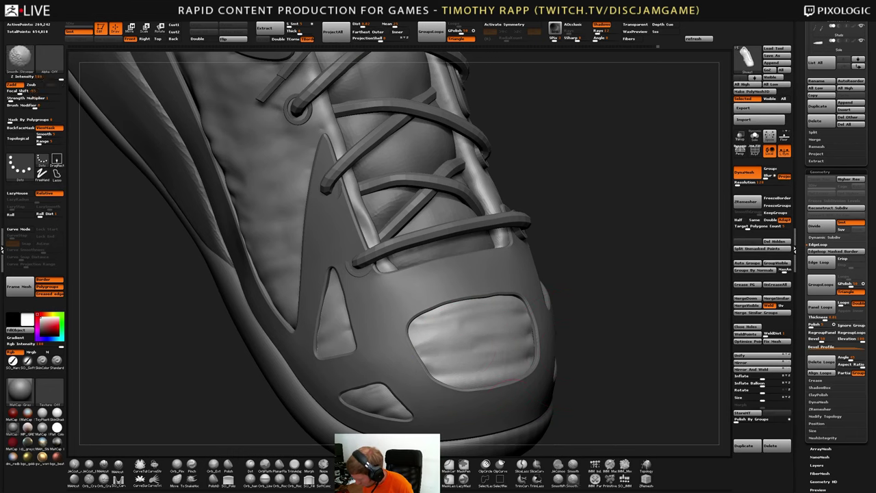
{"action": "right_click_drag", "start_coordinate": [541, 380], "coordinate": [538, 397]}
{"action": "right_click_drag", "start_coordinate": [602, 369], "coordinate": [552, 352]}
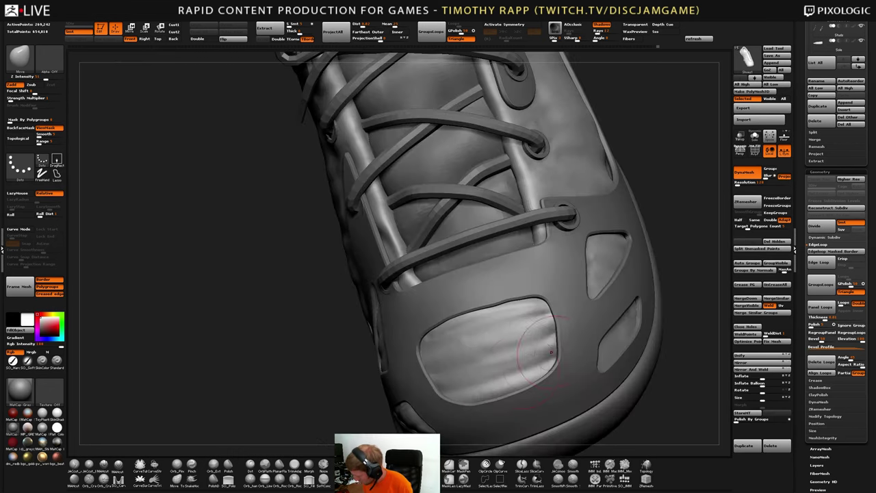
{"action": "left_click_drag", "start_coordinate": [495, 379], "coordinate": [476, 377], "text": "shift"}
{"action": "mouse_move", "coordinate": [475, 383]}
{"action": "right_mouse_down"}
{"action": "mouse_move", "coordinate": [524, 400]}
{"action": "mouse_move", "coordinate": [547, 383]}
{"action": "right_mouse_up"}
{"action": "left_click_drag", "start_coordinate": [503, 355], "coordinate": [492, 383], "text": "shift"}
{"action": "right_click_drag", "start_coordinate": [520, 383], "coordinate": [568, 369]}
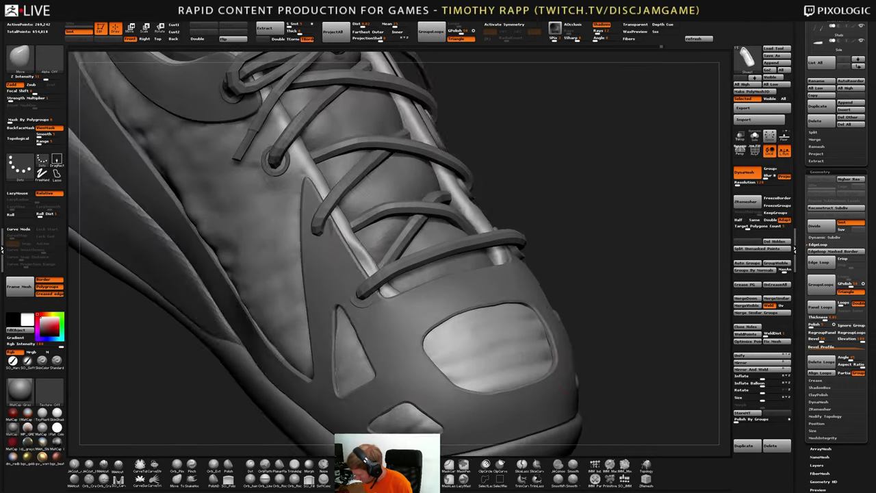
Adjust the fabric inside the triangular toe opening on the shoe's opposite side with the Move brush
{"action": "mouse_move", "coordinate": [522, 353]}
{"action": "right_mouse_down"}
{"action": "mouse_move", "coordinate": [537, 349]}
{"action": "mouse_move", "coordinate": [458, 349]}
{"action": "mouse_move", "coordinate": [443, 311]}
{"action": "right_mouse_up"}
{"action": "mouse_move", "coordinate": [640, 366]}
{"action": "right_mouse_down"}
{"action": "mouse_move", "coordinate": [585, 362]}
{"action": "mouse_move", "coordinate": [646, 368]}
{"action": "right_mouse_up"}
{"action": "mouse_move", "coordinate": [662, 333]}
{"action": "right_mouse_down"}
{"action": "mouse_move", "coordinate": [673, 351]}
{"action": "mouse_move", "coordinate": [623, 316]}
{"action": "right_mouse_up"}
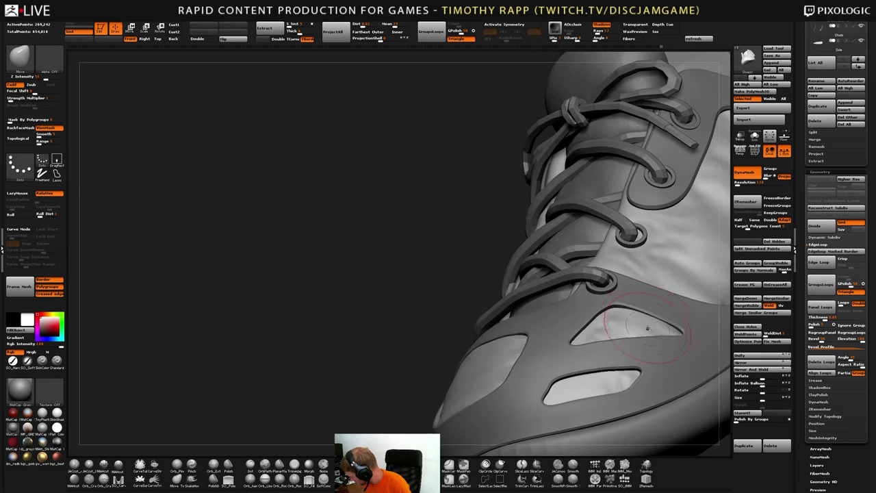
{"action": "left_click_drag", "start_coordinate": [623, 314], "coordinate": [616, 316]}
{"action": "mouse_move", "coordinate": [616, 316]}
{"action": "right_mouse_down"}
{"action": "mouse_move", "coordinate": [650, 318]}
{"action": "mouse_move", "coordinate": [618, 326]}
{"action": "right_mouse_up"}
{"action": "left_click_drag", "start_coordinate": [625, 332], "coordinate": [619, 328]}
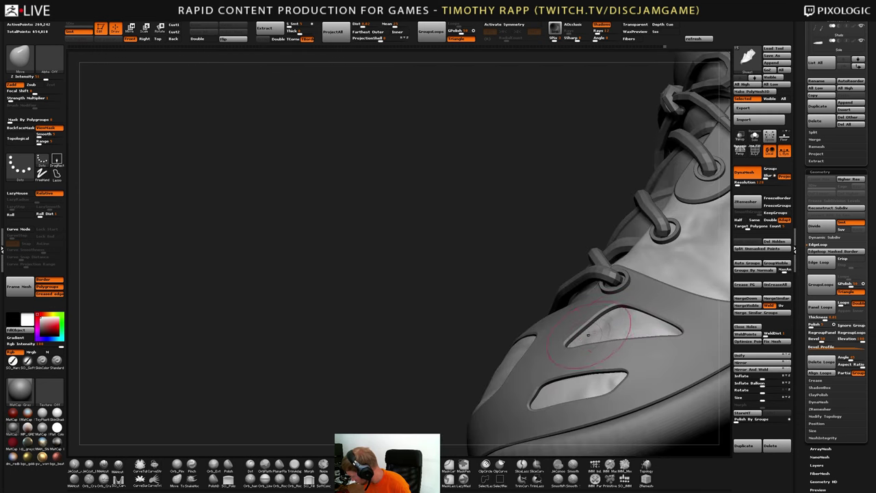
{"action": "mouse_move", "coordinate": [619, 328]}
{"action": "right_mouse_down"}
{"action": "mouse_move", "coordinate": [685, 338]}
{"action": "mouse_move", "coordinate": [689, 328]}
{"action": "mouse_move", "coordinate": [609, 254]}
{"action": "mouse_move", "coordinate": [600, 232]}
{"action": "mouse_move", "coordinate": [621, 250]}
{"action": "mouse_move", "coordinate": [624, 221]}
{"action": "right_mouse_up"}
Carve a crease into the fabric on the shoe's opposite side with the Dam_Standard brush
{"action": "key", "text": "b"}
{"action": "key", "text": "d"}
{"action": "key", "text": "s"}
{"action": "left_click_drag", "start_coordinate": [623, 227], "coordinate": [609, 265]}
Soften the wrinkled fabric in the large side opening with the Smooth brush
{"action": "right_click_drag", "start_coordinate": [594, 266], "coordinate": [491, 350]}
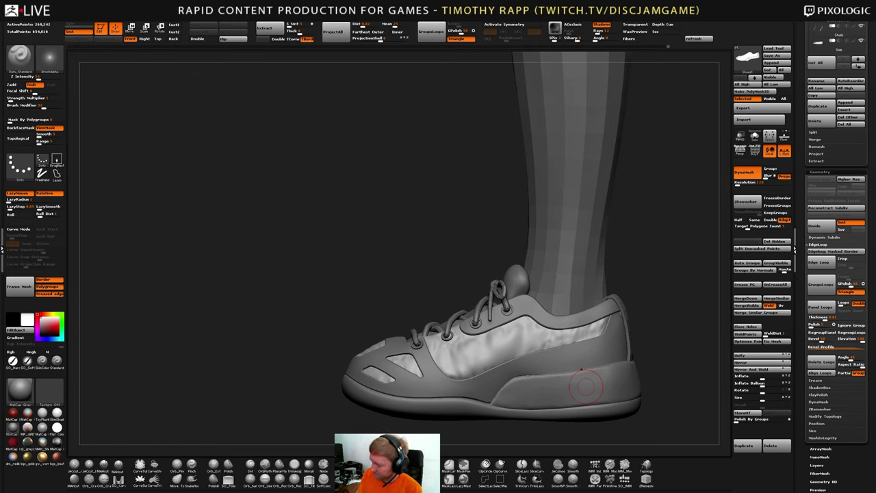
{"action": "left_click", "coordinate": [325, 19]}
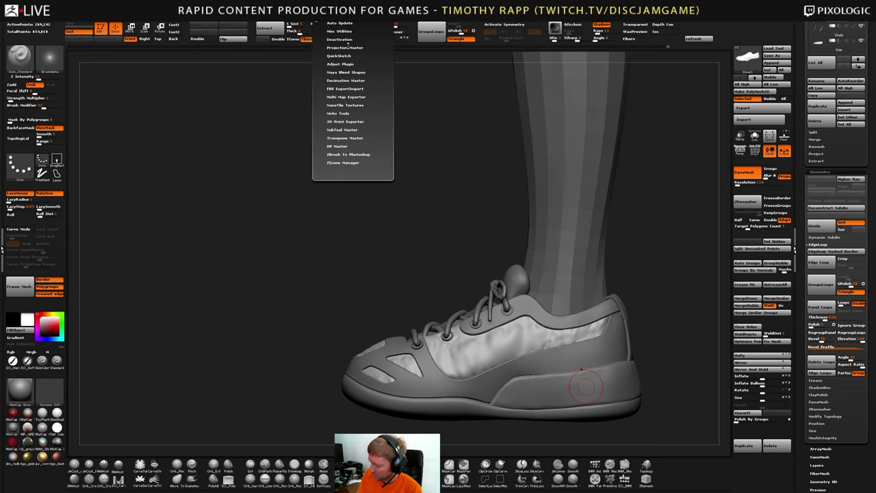
{"action": "left_click_drag", "start_coordinate": [438, 267], "coordinate": [558, 355]}
{"action": "right_click_drag", "start_coordinate": [558, 356], "coordinate": [523, 349], "text": "alt"}
{"action": "right_click_drag", "start_coordinate": [463, 335], "coordinate": [424, 321], "text": "alt"}
{"action": "key", "text": "shift"}
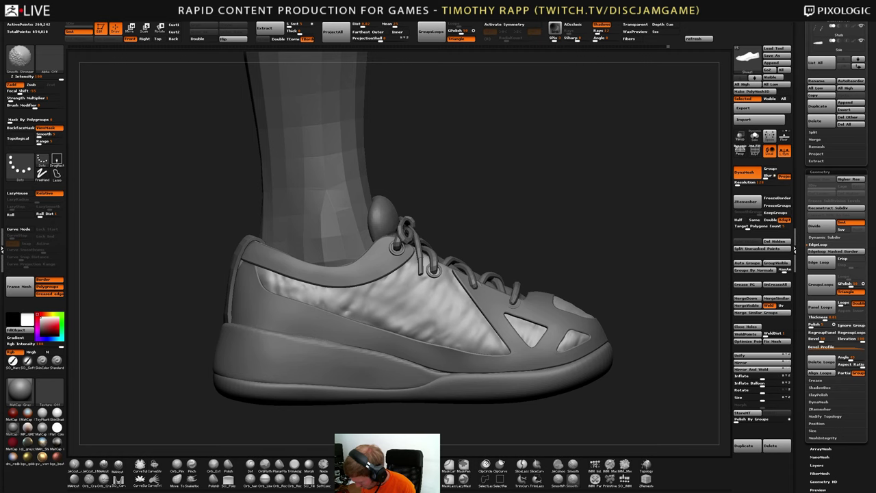
{"action": "mouse_move", "coordinate": [394, 336]}
{"action": "right_mouse_down"}
{"action": "mouse_move", "coordinate": [407, 332]}
{"action": "mouse_move", "coordinate": [388, 325]}
{"action": "mouse_move", "coordinate": [384, 305]}
{"action": "right_mouse_up"}
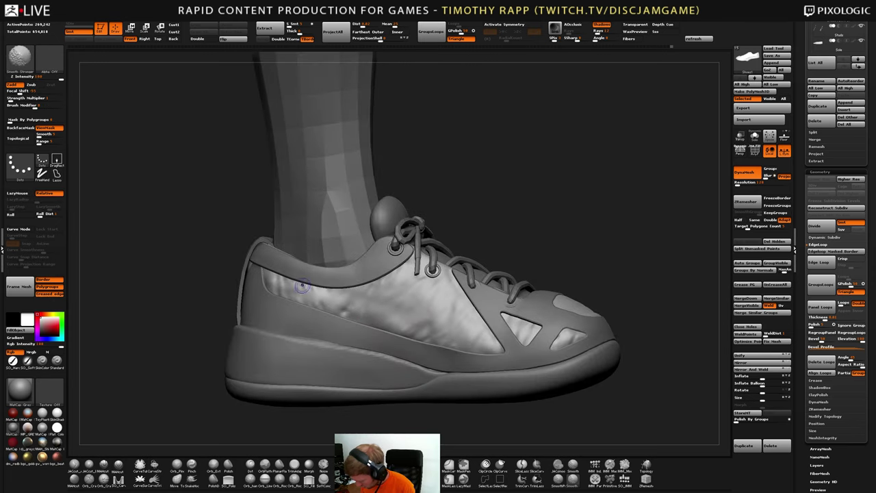
{"action": "left_click_drag", "start_coordinate": [510, 330], "coordinate": [579, 332]}
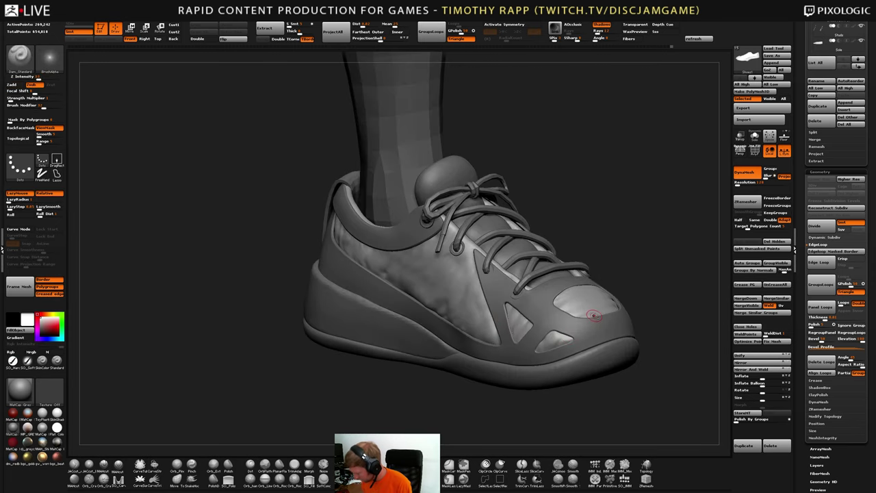
Examine the whole sneaker on the leg from several angles and distances
{"action": "right_click_drag", "start_coordinate": [593, 315], "coordinate": [510, 360]}
{"action": "right_click_drag", "start_coordinate": [693, 359], "coordinate": [548, 351], "text": "alt"}
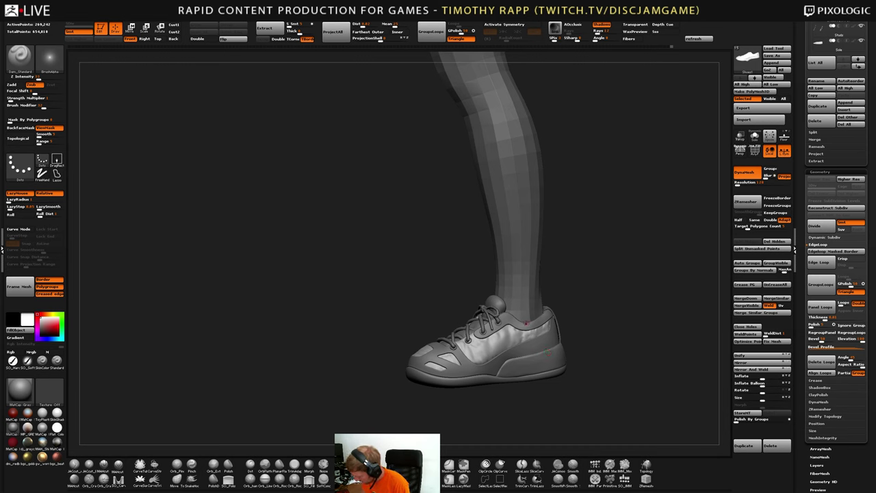
{"action": "right_click_drag", "start_coordinate": [525, 322], "coordinate": [566, 335]}
{"action": "mouse_move", "coordinate": [565, 335]}
{"action": "right_mouse_down", "text": "ctrl"}
{"action": "mouse_move", "coordinate": [541, 369]}
{"action": "mouse_move", "coordinate": [496, 380]}
{"action": "mouse_move", "coordinate": [488, 365]}
{"action": "mouse_move", "coordinate": [514, 361]}
{"action": "mouse_move", "coordinate": [497, 356]}
{"action": "right_mouse_up", "text": "ctrl"}
{"action": "key", "text": "shift"}
{"action": "key", "text": "shift"}
{"action": "left_click_drag", "start_coordinate": [497, 356], "coordinate": [511, 355]}
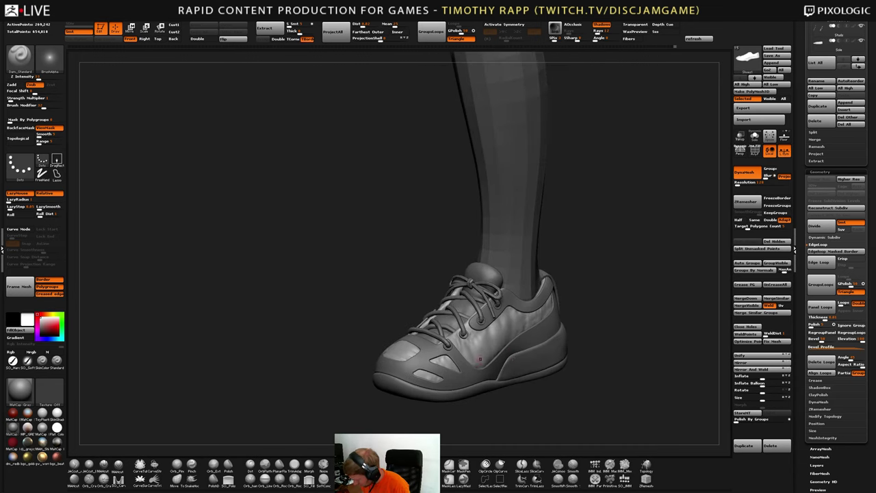
{"action": "mouse_move", "coordinate": [480, 359]}
{"action": "right_mouse_down"}
{"action": "mouse_move", "coordinate": [509, 359]}
{"action": "mouse_move", "coordinate": [510, 347]}
{"action": "mouse_move", "coordinate": [490, 348]}
{"action": "right_mouse_up"}
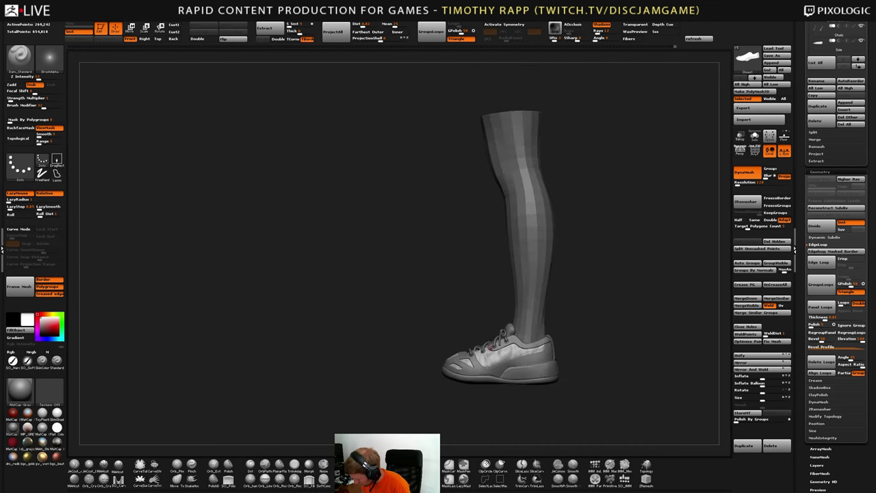
Examine the sneaker on the leg from both sides, then close up around the laces and toe openings
{"action": "left_click_drag", "start_coordinate": [492, 346], "coordinate": [538, 372]}
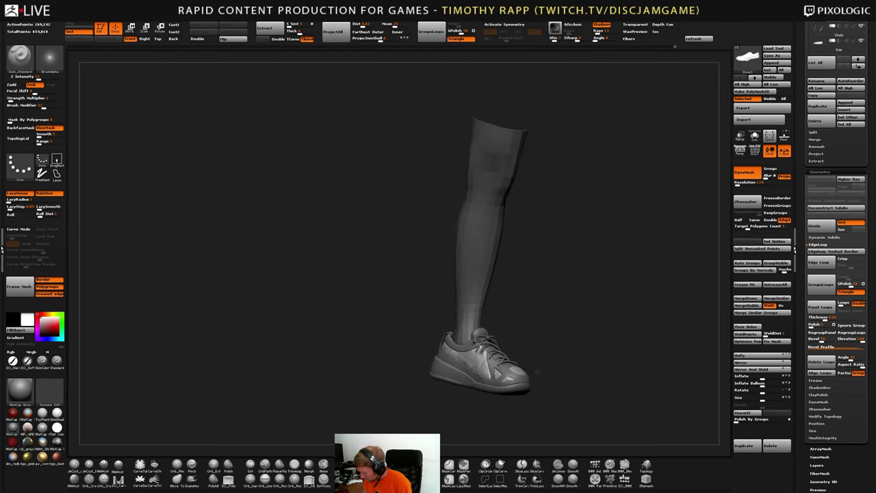
{"action": "right_click_drag", "start_coordinate": [537, 372], "coordinate": [547, 364]}
{"action": "right_click_drag", "start_coordinate": [548, 363], "coordinate": [574, 347], "text": "ctrl"}
{"action": "left_click_drag", "start_coordinate": [458, 361], "coordinate": [427, 372], "text": "shift"}
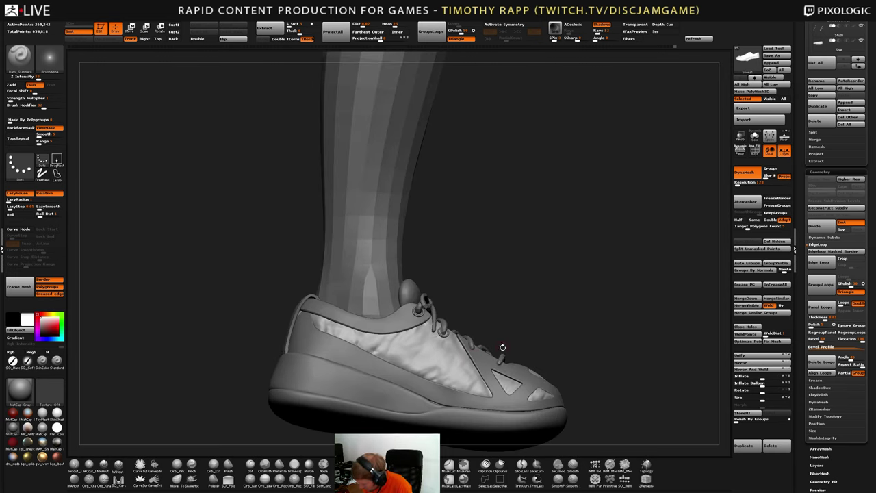
{"action": "mouse_move", "coordinate": [502, 352]}
{"action": "right_mouse_down", "text": "ctrl"}
{"action": "mouse_move", "coordinate": [542, 342]}
{"action": "mouse_move", "coordinate": [520, 331]}
{"action": "mouse_move", "coordinate": [556, 347]}
{"action": "mouse_move", "coordinate": [533, 346]}
{"action": "mouse_move", "coordinate": [510, 373]}
{"action": "right_mouse_up", "text": "ctrl"}
{"action": "right_click_drag", "start_coordinate": [426, 375], "coordinate": [440, 392], "text": "ctrl"}
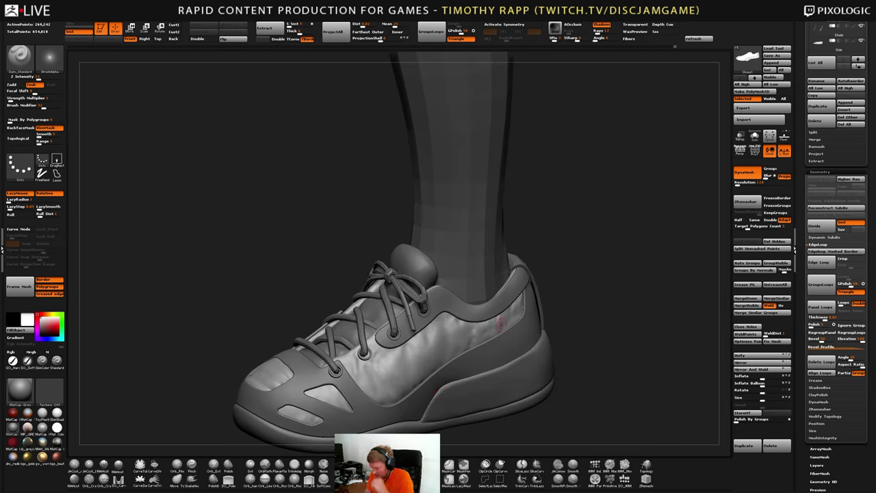
{"action": "right_click_drag", "start_coordinate": [445, 366], "coordinate": [454, 358]}
{"action": "mouse_move", "coordinate": [343, 378]}
{"action": "right_mouse_down"}
{"action": "mouse_move", "coordinate": [387, 393]}
{"action": "mouse_move", "coordinate": [352, 373]}
{"action": "mouse_move", "coordinate": [330, 375]}
{"action": "right_mouse_up"}
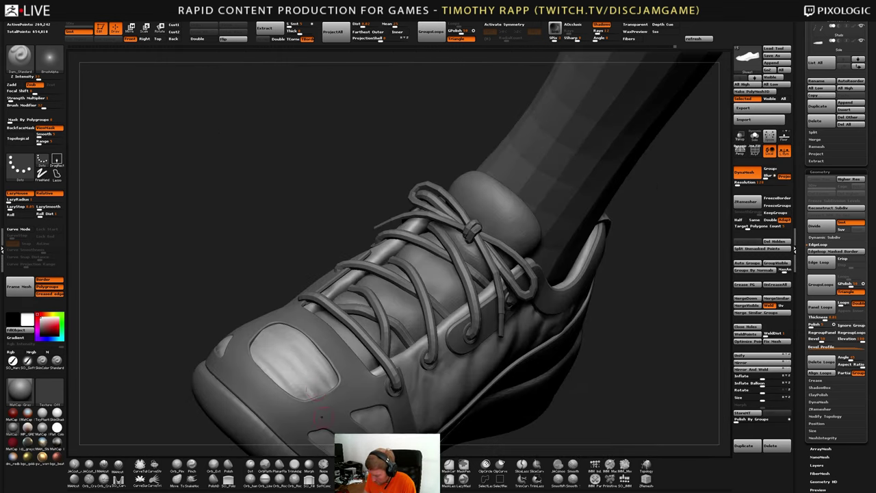
Smooth and refine the fabric inside the large opening on top of the toe with the Smooth and Standard brushes
{"action": "mouse_move", "coordinate": [315, 386]}
{"action": "left_mouse_down", "text": "shift"}
{"action": "mouse_move", "coordinate": [342, 388]}
{"action": "mouse_move", "coordinate": [325, 388]}
{"action": "left_mouse_up", "text": "shift"}
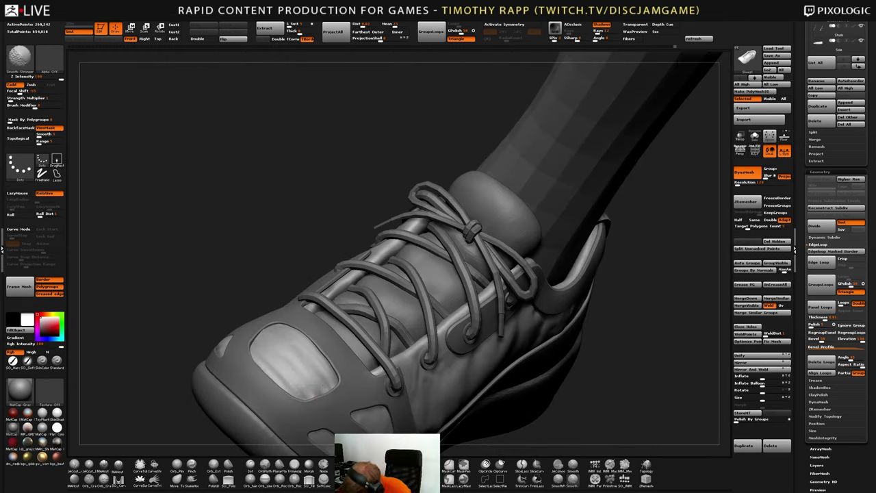
{"action": "right_click_drag", "start_coordinate": [323, 378], "coordinate": [319, 397]}
{"action": "left_click_drag", "start_coordinate": [319, 397], "coordinate": [313, 391], "text": "shift"}
{"action": "right_click_drag", "start_coordinate": [314, 391], "coordinate": [328, 378]}
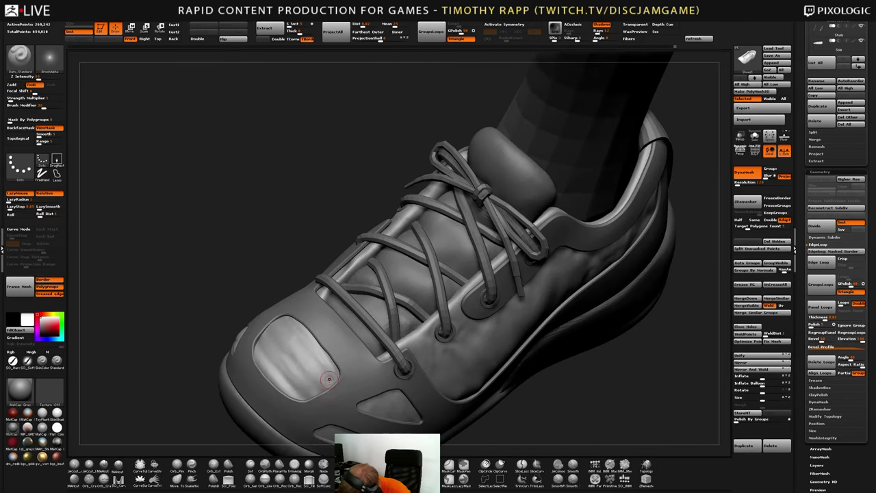
{"action": "left_click_drag", "start_coordinate": [309, 384], "coordinate": [303, 396], "text": "shift"}
{"action": "mouse_move", "coordinate": [265, 352]}
{"action": "right_mouse_down"}
{"action": "mouse_move", "coordinate": [288, 369]}
{"action": "mouse_move", "coordinate": [266, 337]}
{"action": "right_mouse_up"}
{"action": "mouse_move", "coordinate": [273, 377]}
{"action": "right_mouse_down"}
{"action": "mouse_move", "coordinate": [265, 366]}
{"action": "mouse_move", "coordinate": [264, 375]}
{"action": "mouse_move", "coordinate": [265, 342]}
{"action": "right_mouse_up"}
{"action": "left_click_drag", "start_coordinate": [257, 334], "coordinate": [290, 336]}
{"action": "mouse_move", "coordinate": [274, 334]}
{"action": "right_mouse_down"}
{"action": "mouse_move", "coordinate": [273, 353]}
{"action": "mouse_move", "coordinate": [272, 287]}
{"action": "right_mouse_up"}
Soften and rework the fabric folds inside the large side opening below the laces with the Smooth and Standard brushes
{"action": "right_click_drag", "start_coordinate": [597, 375], "coordinate": [647, 363]}
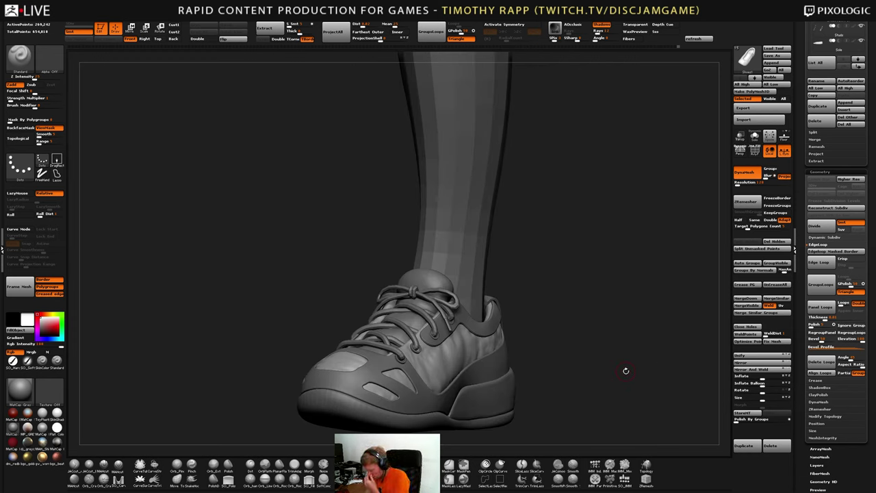
{"action": "mouse_move", "coordinate": [572, 379]}
{"action": "right_mouse_down"}
{"action": "mouse_move", "coordinate": [618, 389]}
{"action": "mouse_move", "coordinate": [579, 399]}
{"action": "mouse_move", "coordinate": [545, 393]}
{"action": "mouse_move", "coordinate": [625, 370]}
{"action": "mouse_move", "coordinate": [574, 367]}
{"action": "right_mouse_up"}
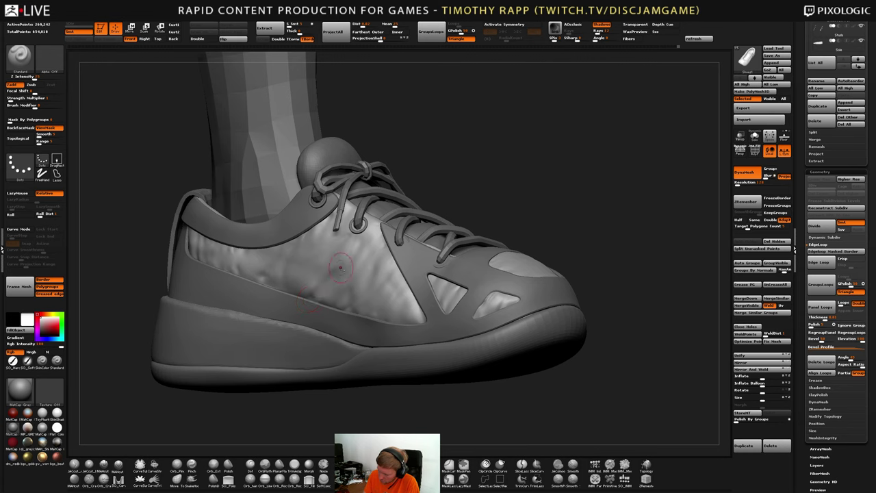
{"action": "key", "text": "shift"}
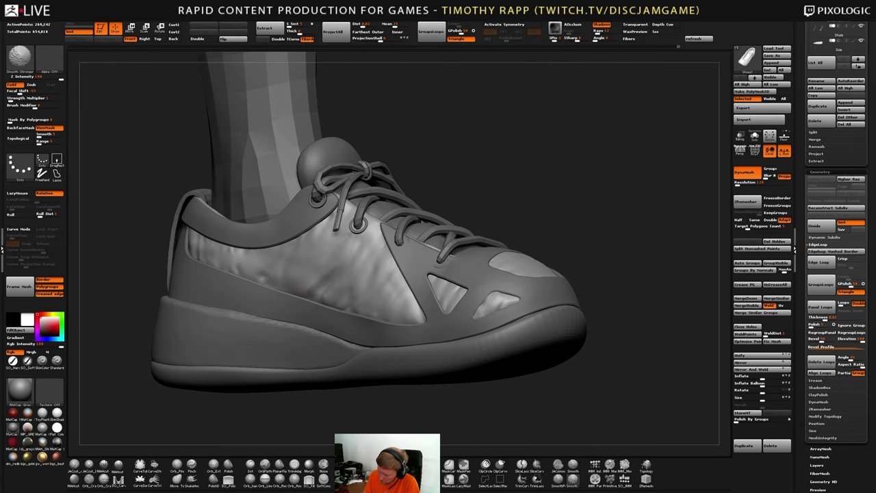
{"action": "right_click_drag", "start_coordinate": [316, 310], "coordinate": [333, 287]}
{"action": "key", "text": "shift"}
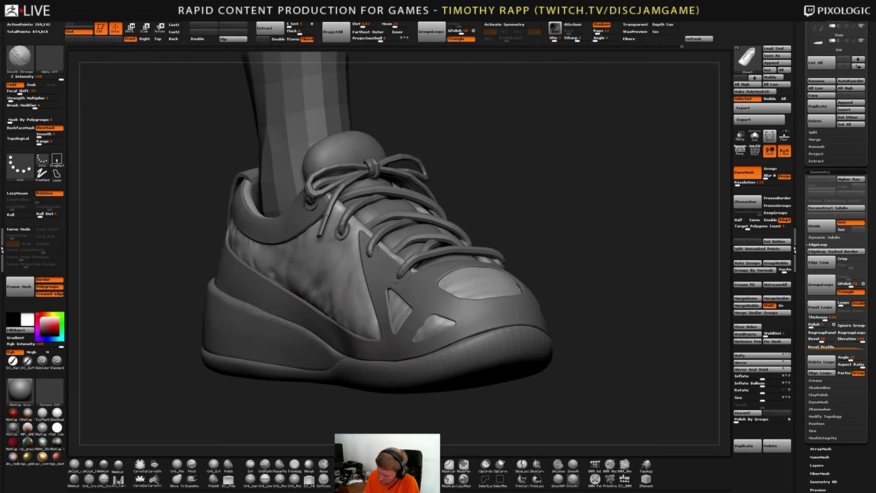
{"action": "mouse_move", "coordinate": [316, 294]}
{"action": "right_mouse_down"}
{"action": "mouse_move", "coordinate": [336, 287]}
{"action": "mouse_move", "coordinate": [316, 281]}
{"action": "mouse_move", "coordinate": [326, 286]}
{"action": "mouse_move", "coordinate": [321, 269]}
{"action": "right_mouse_up"}
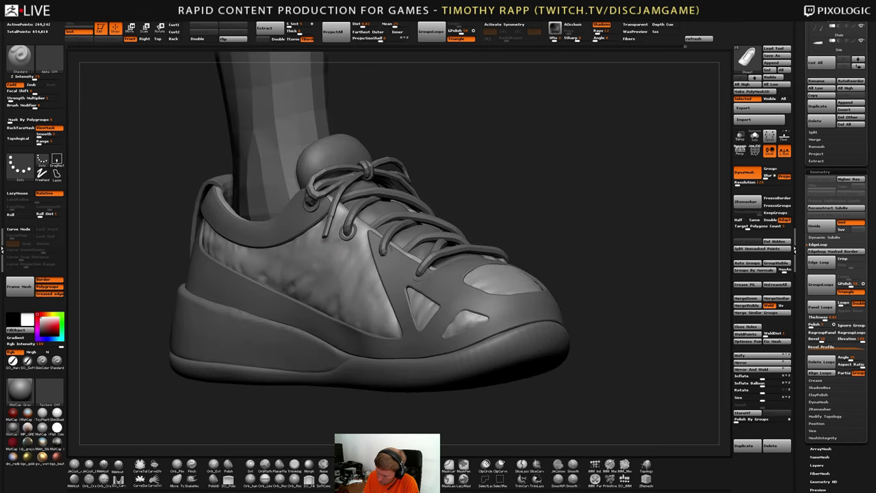
{"action": "key", "text": "shift"}
{"action": "mouse_move", "coordinate": [320, 279]}
{"action": "right_mouse_down"}
{"action": "mouse_move", "coordinate": [307, 288]}
{"action": "mouse_move", "coordinate": [313, 269]}
{"action": "right_mouse_up"}
{"action": "key", "text": "shift"}
{"action": "key", "text": "shift"}
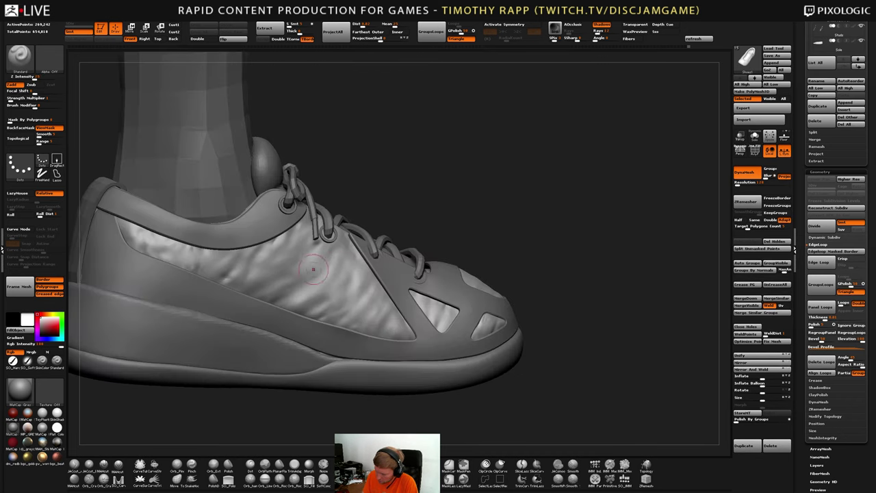
{"action": "left_click_drag", "start_coordinate": [342, 245], "coordinate": [318, 274]}
Turn on interface customization and quick-save the project
{"action": "right_click_drag", "start_coordinate": [472, 246], "coordinate": [518, 251], "text": "alt"}
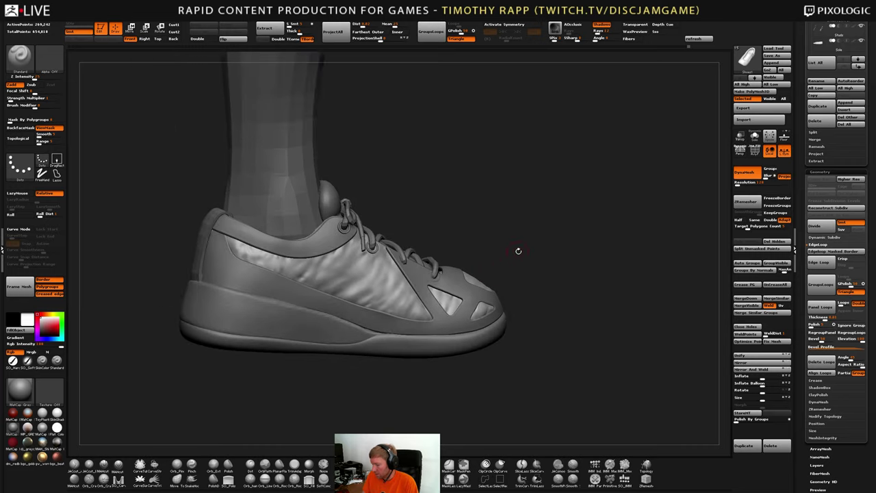
{"action": "mouse_move", "coordinate": [564, 284]}
{"action": "right_mouse_down"}
{"action": "mouse_move", "coordinate": [548, 272]}
{"action": "mouse_move", "coordinate": [563, 284]}
{"action": "mouse_move", "coordinate": [555, 298]}
{"action": "mouse_move", "coordinate": [578, 280]}
{"action": "mouse_move", "coordinate": [555, 290]}
{"action": "mouse_move", "coordinate": [569, 281]}
{"action": "right_mouse_up"}
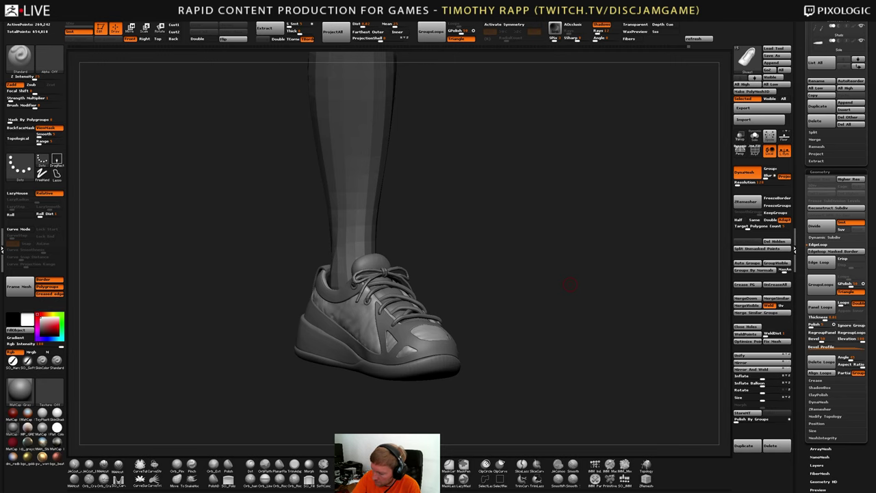
{"action": "mouse_move", "coordinate": [207, 16]}
{"action": "left_click", "coordinate": [223, 66]}
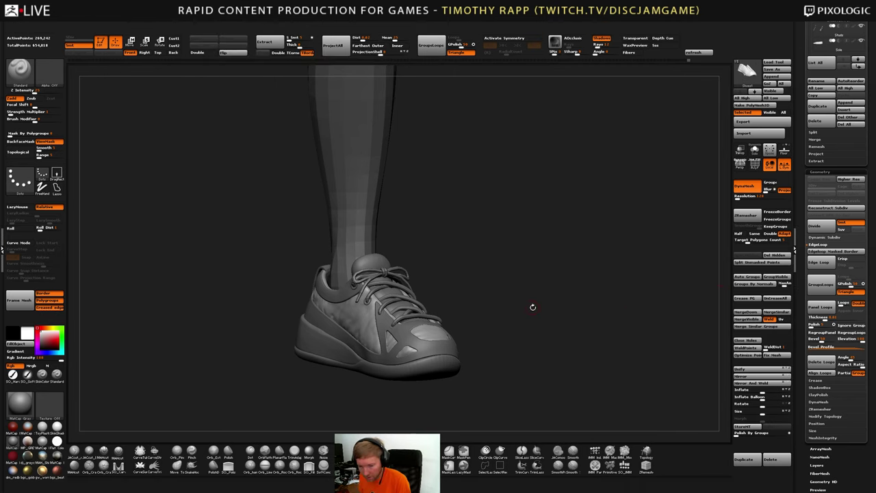
{"action": "left_click_drag", "start_coordinate": [532, 306], "coordinate": [544, 302]}
{"action": "key", "text": "ctrl+s"}
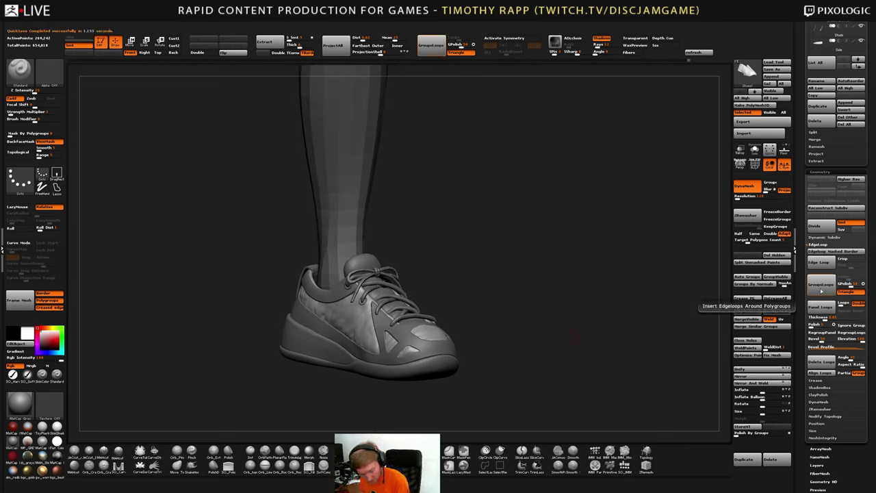
Try relocating the GroupsLoops control and a brush in the custom interface, and turn interface customization off
{"action": "mouse_move", "coordinate": [821, 291]}
{"action": "left_mouse_down", "text": "ctrl+alt"}
{"action": "mouse_move", "coordinate": [633, 279]}
{"action": "mouse_move", "coordinate": [561, 179]}
{"action": "mouse_move", "coordinate": [399, 443]}
{"action": "mouse_move", "coordinate": [400, 460]}
{"action": "mouse_move", "coordinate": [475, 270]}
{"action": "mouse_move", "coordinate": [436, 54]}
{"action": "mouse_move", "coordinate": [454, 133]}
{"action": "mouse_move", "coordinate": [504, 203]}
{"action": "left_mouse_up", "text": "ctrl+alt"}
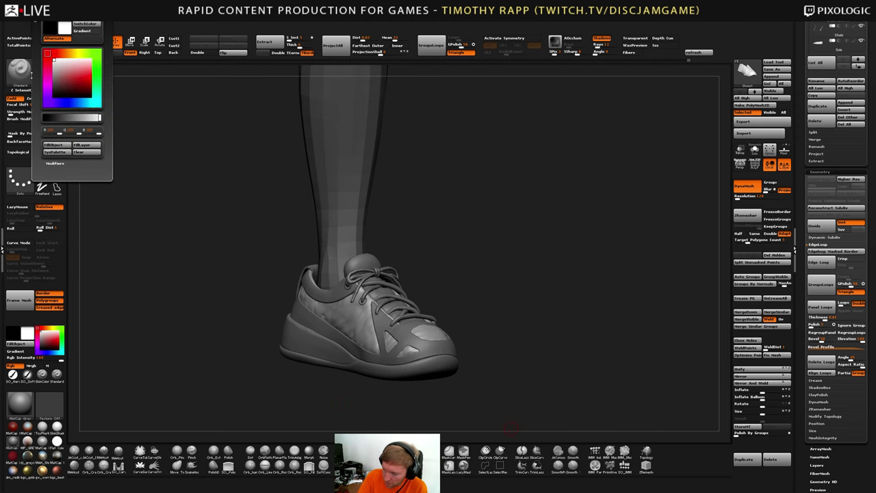
{"action": "mouse_move", "coordinate": [27, 17]}
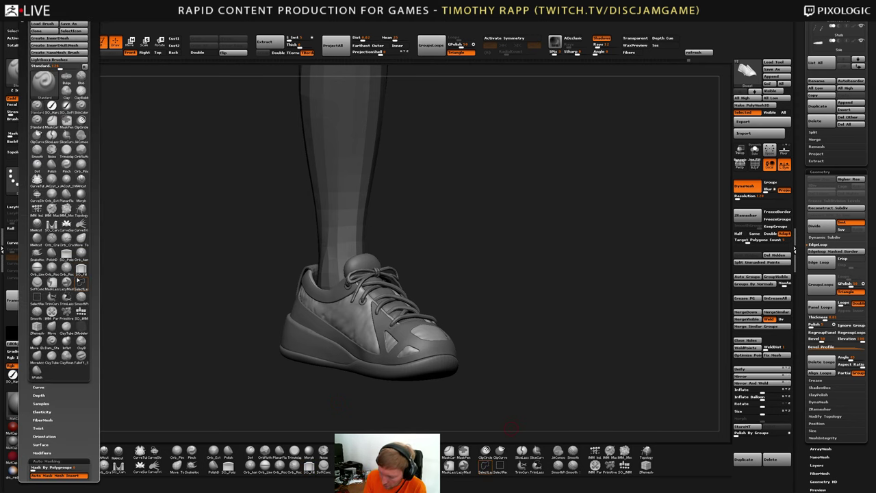
{"action": "mouse_move", "coordinate": [81, 270]}
{"action": "left_mouse_down", "text": "ctrl+alt"}
{"action": "mouse_move", "coordinate": [195, 320]}
{"action": "mouse_move", "coordinate": [404, 457]}
{"action": "left_mouse_up", "text": "ctrl+alt"}
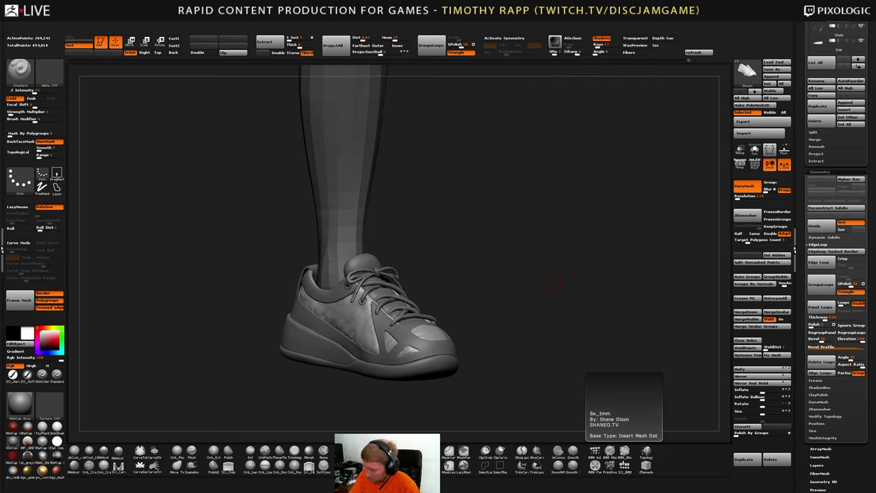
{"action": "left_click", "coordinate": [225, 16]}
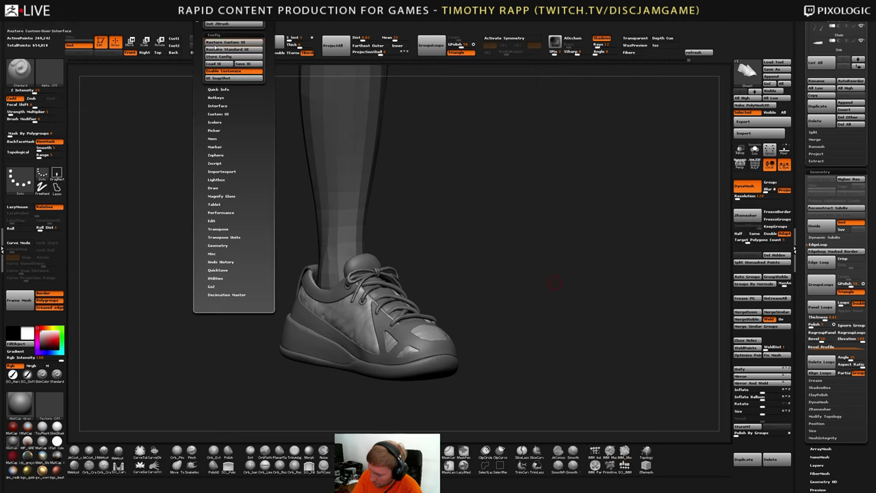
{"action": "left_click", "coordinate": [240, 72]}
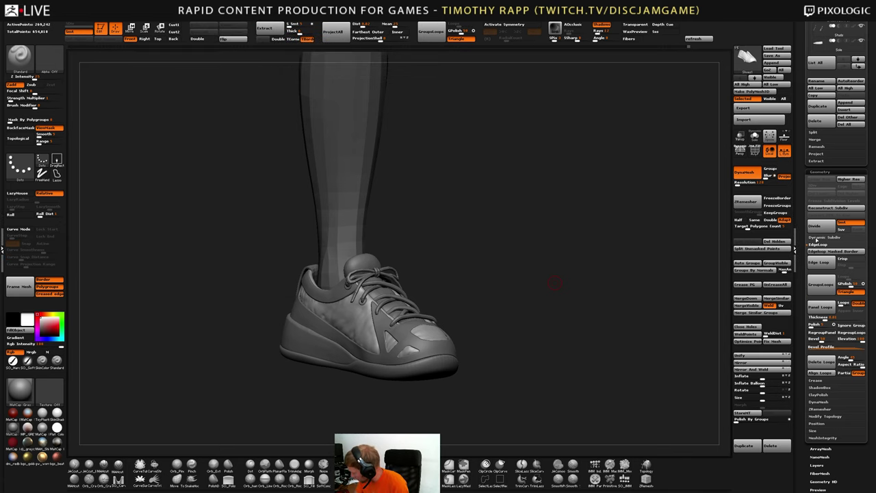
Collapse the Geometry settings and review the Morph Target options in the tool settings and the custom deformation menu
{"action": "left_click", "coordinate": [818, 172]}
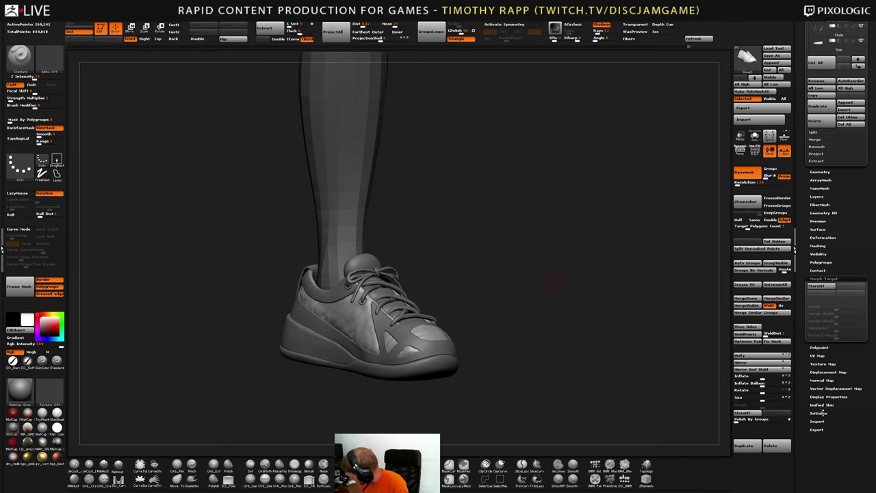
{"action": "left_click", "coordinate": [820, 278]}
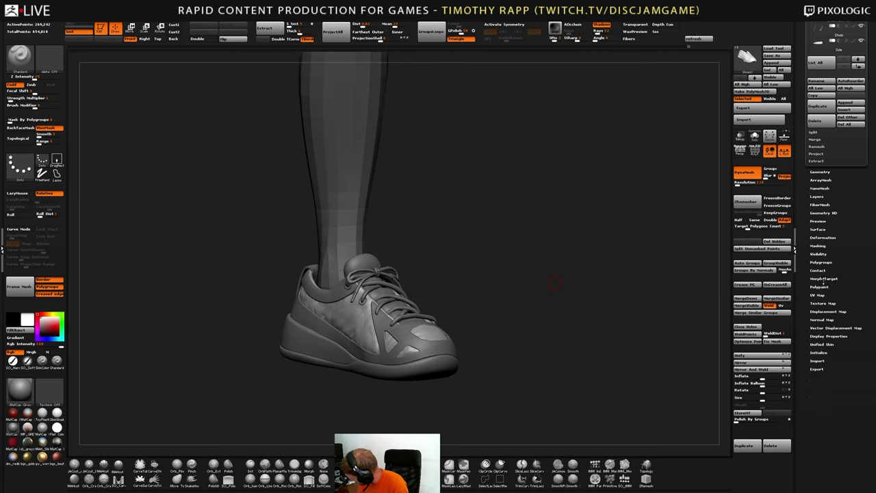
{"action": "left_click_drag", "start_coordinate": [806, 182], "coordinate": [806, 391]}
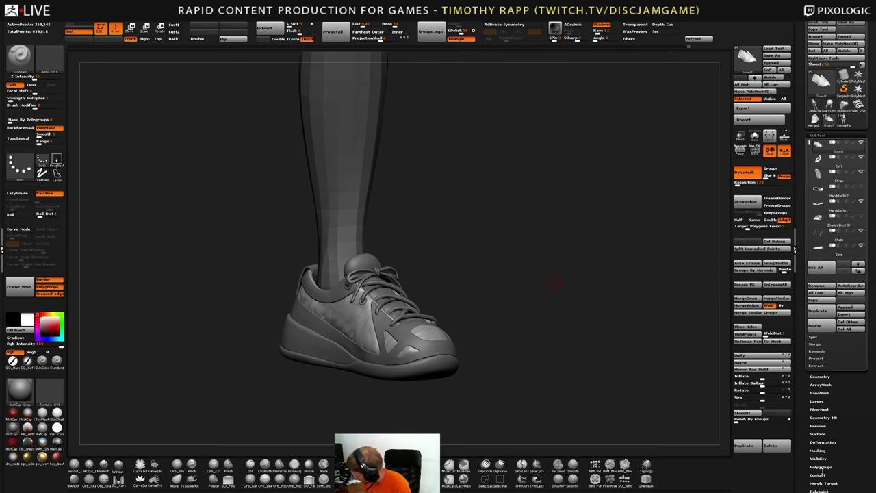
{"action": "scroll", "coordinate": [821, 472], "scroll_direction": "down", "scroll_amount": 5}
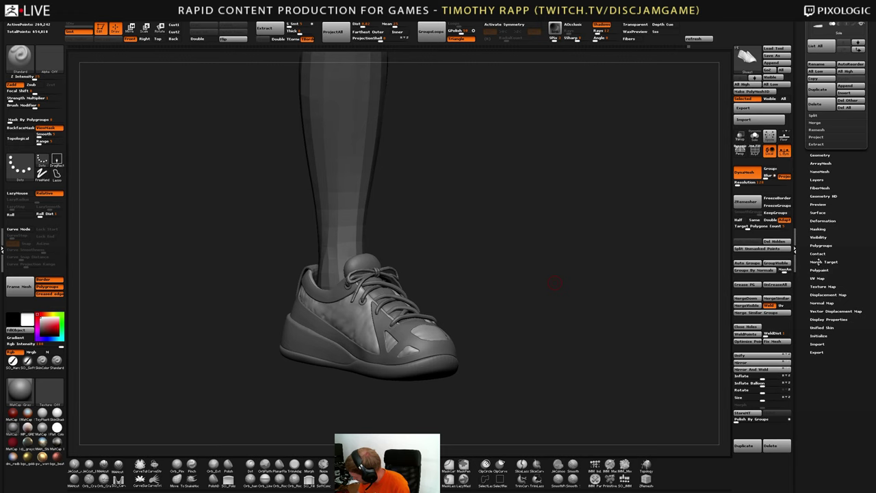
{"action": "left_click", "coordinate": [819, 262]}
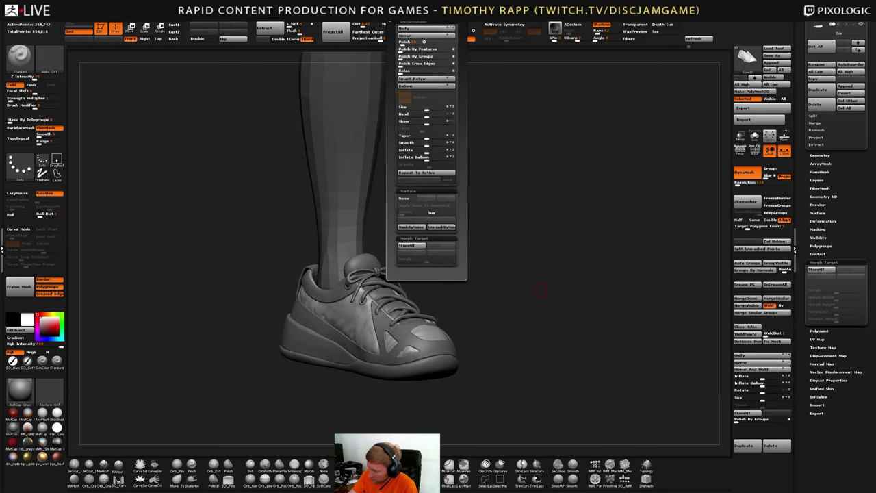
{"action": "left_click_drag", "start_coordinate": [514, 269], "coordinate": [530, 282]}
{"action": "key", "text": "d"}
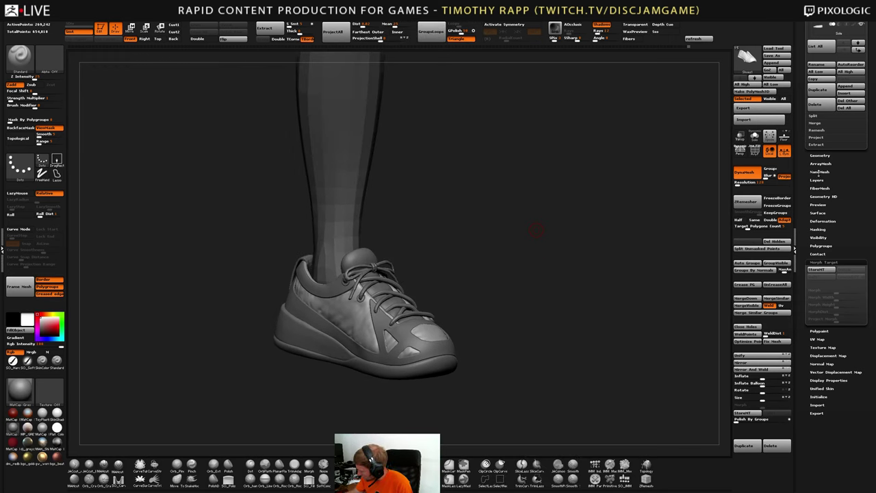
{"action": "left_click", "coordinate": [821, 262]}
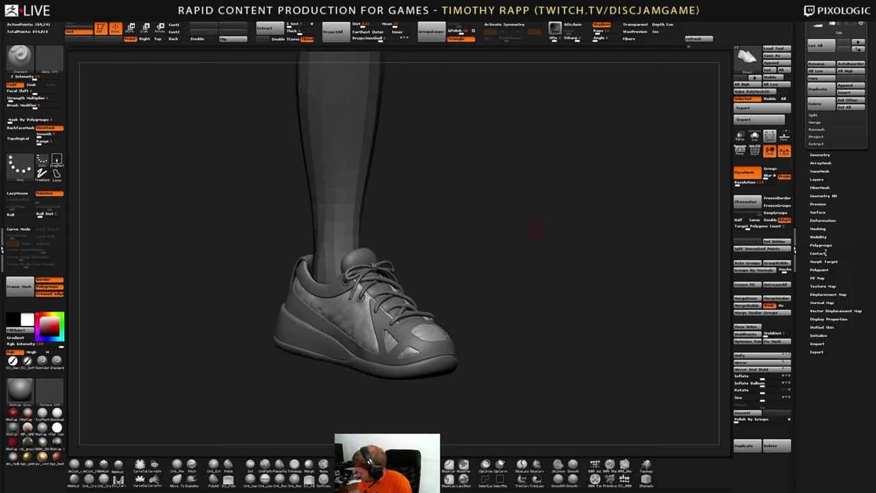
Try the Twist deformation on the sneaker's fabric upper, undo it, and collapse the Deformation settings
{"action": "left_click", "coordinate": [821, 221]}
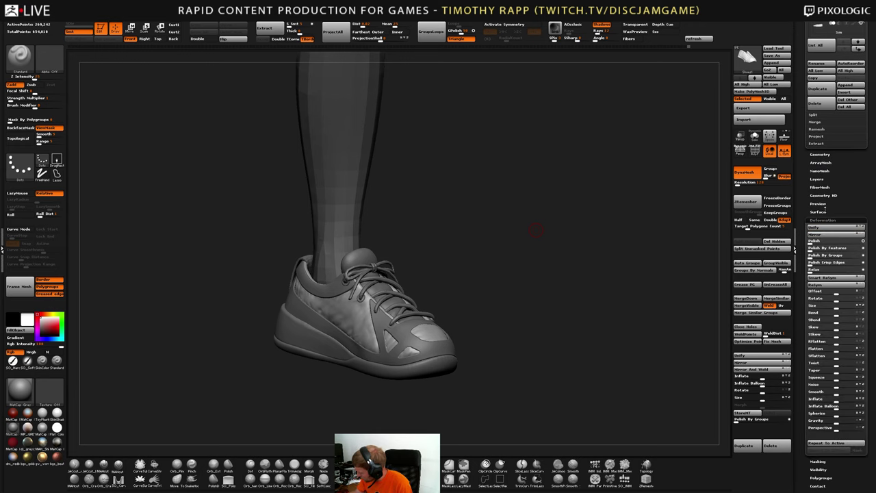
{"action": "left_click_drag", "start_coordinate": [835, 365], "coordinate": [851, 364]}
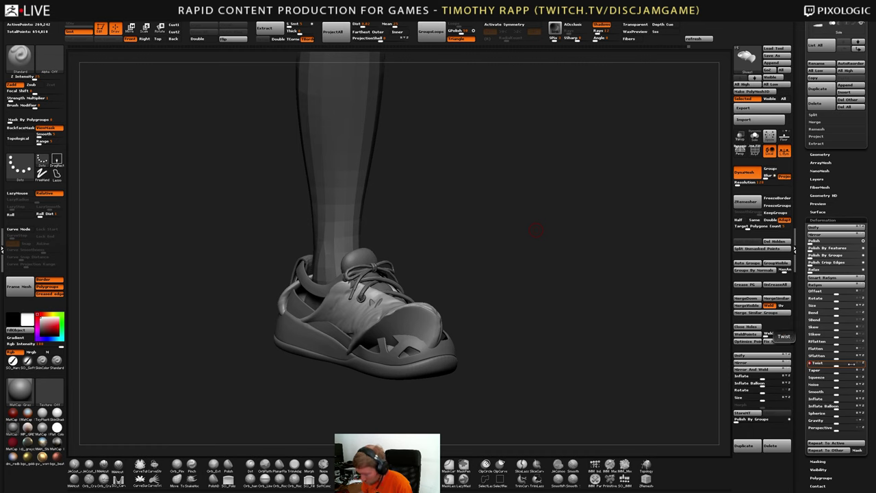
{"action": "key", "text": "ctrl+z"}
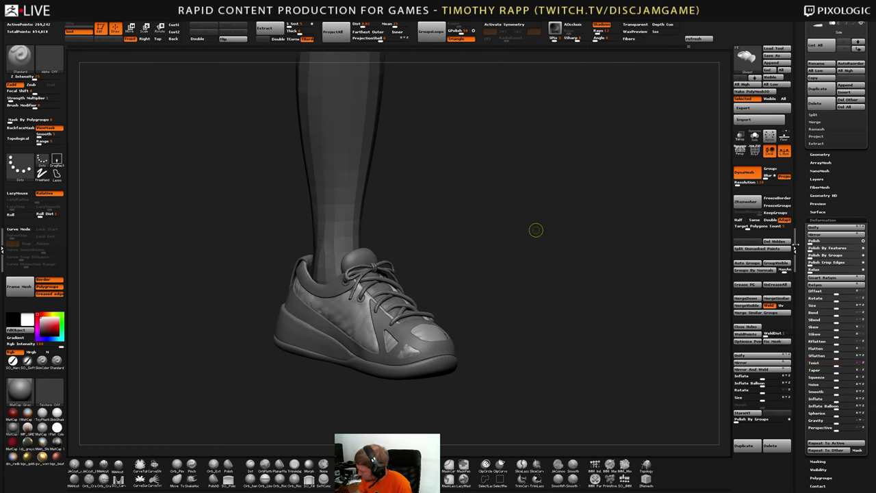
{"action": "left_click_drag", "start_coordinate": [804, 241], "coordinate": [814, 300]}
{"action": "left_click", "coordinate": [824, 441]}
{"action": "left_click_drag", "start_coordinate": [596, 314], "coordinate": [598, 321]}
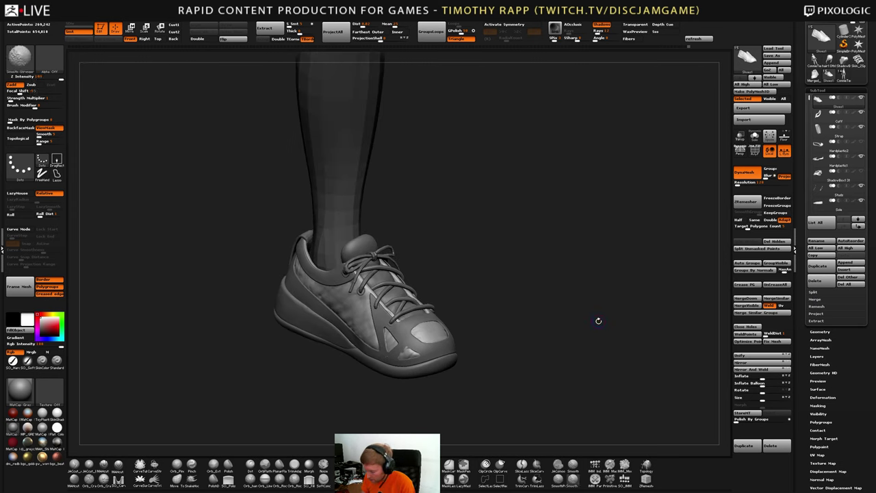
{"action": "key", "text": "space"}
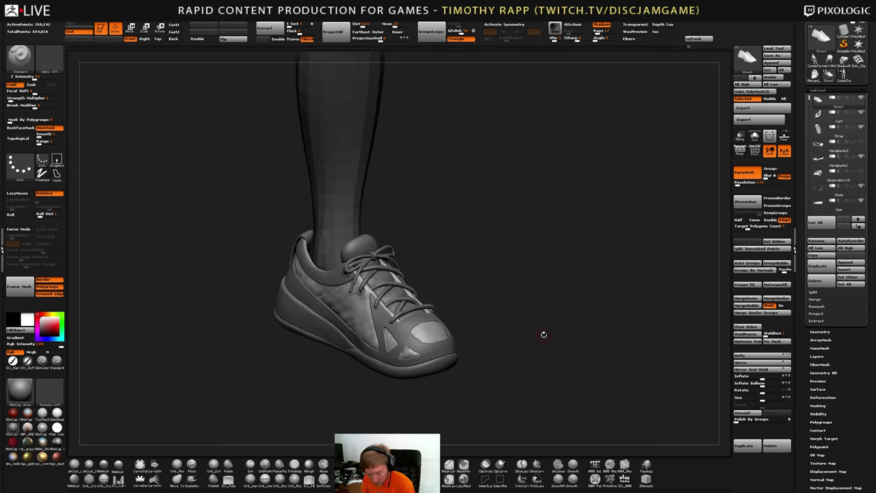
{"action": "key", "text": "space"}
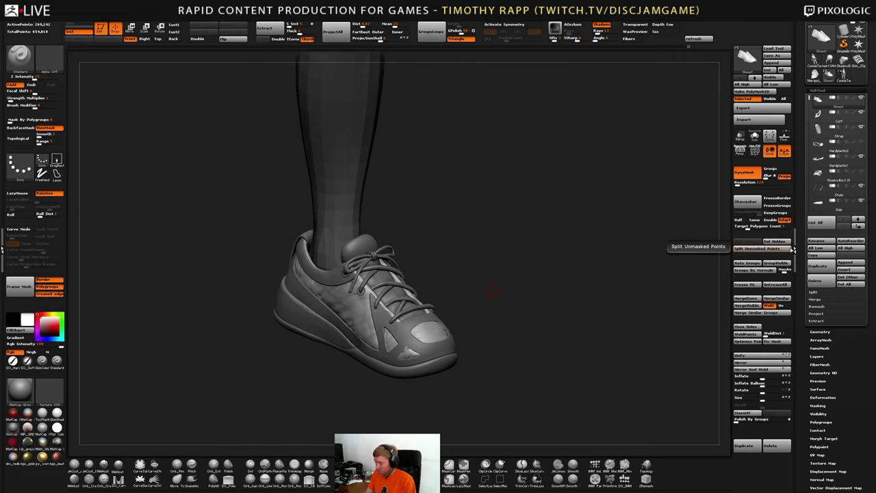
{"action": "mouse_move", "coordinate": [491, 308]}
{"action": "left_mouse_down", "text": "alt"}
{"action": "mouse_move", "coordinate": [486, 350]}
{"action": "mouse_move", "coordinate": [499, 342]}
{"action": "left_mouse_up", "text": "alt"}
{"action": "key", "text": "ctrl+z"}
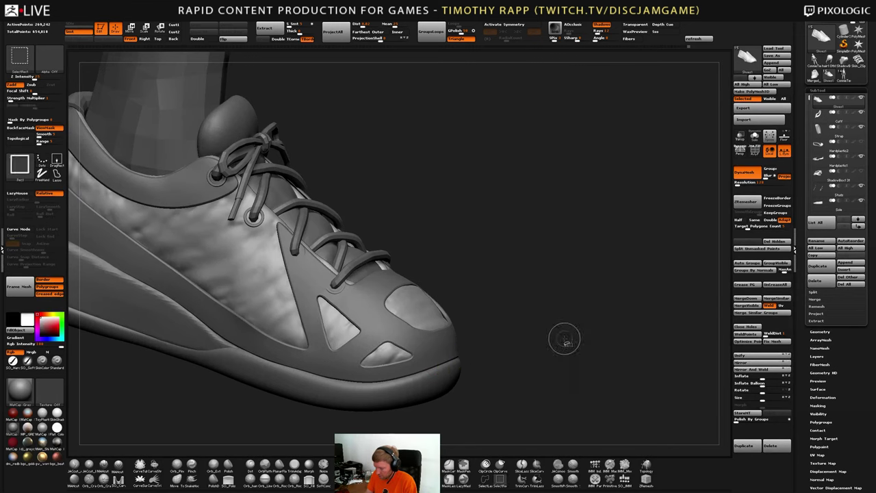
Carve a fabric fold into the small opening nearest the sneaker's toe with the Dam Standard brush
{"action": "left_click_drag", "start_coordinate": [576, 344], "coordinate": [541, 335], "text": "alt"}
{"action": "left_click_drag", "start_coordinate": [541, 335], "coordinate": [495, 363], "text": "alt"}
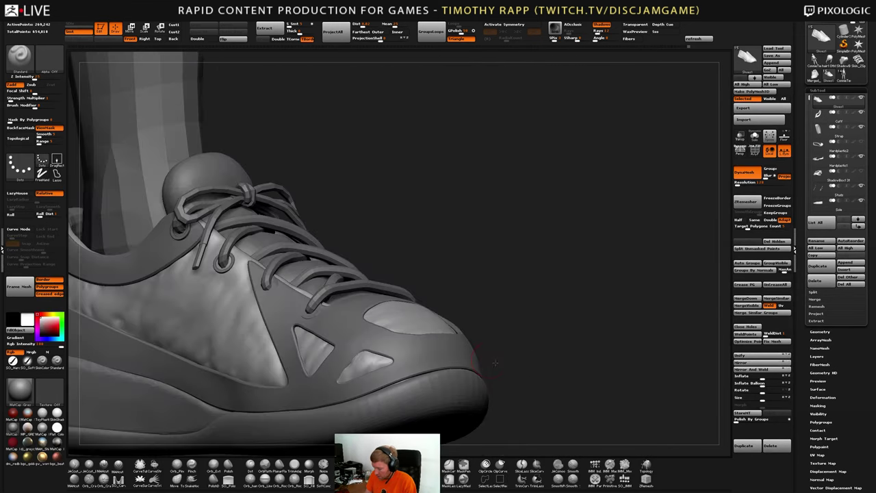
{"action": "right_click_drag", "start_coordinate": [372, 359], "coordinate": [389, 362]}
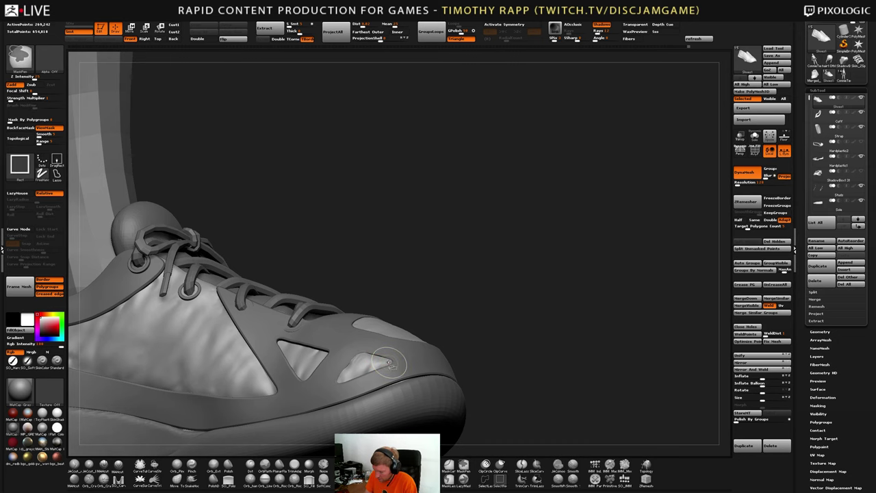
{"action": "right_click_drag", "start_coordinate": [388, 365], "coordinate": [375, 364]}
{"action": "key", "text": "b"}
{"action": "key", "text": "d"}
{"action": "key", "text": "s"}
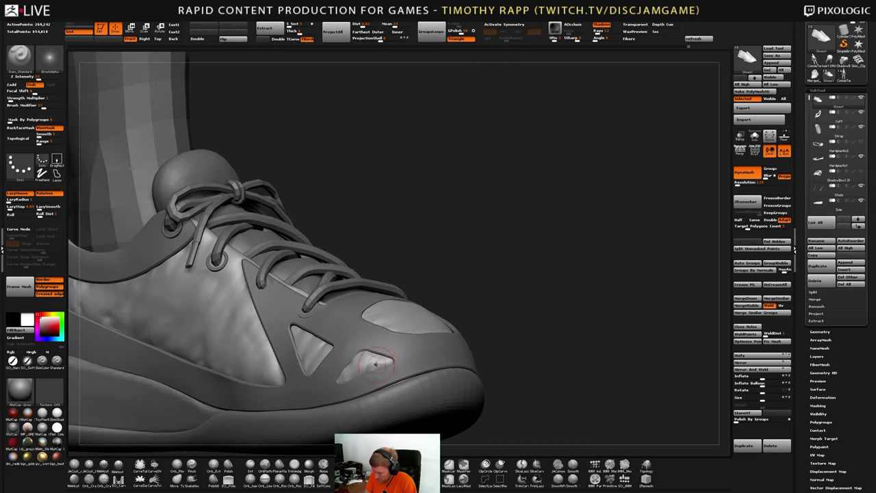
{"action": "left_click_drag", "start_coordinate": [377, 354], "coordinate": [362, 363]}
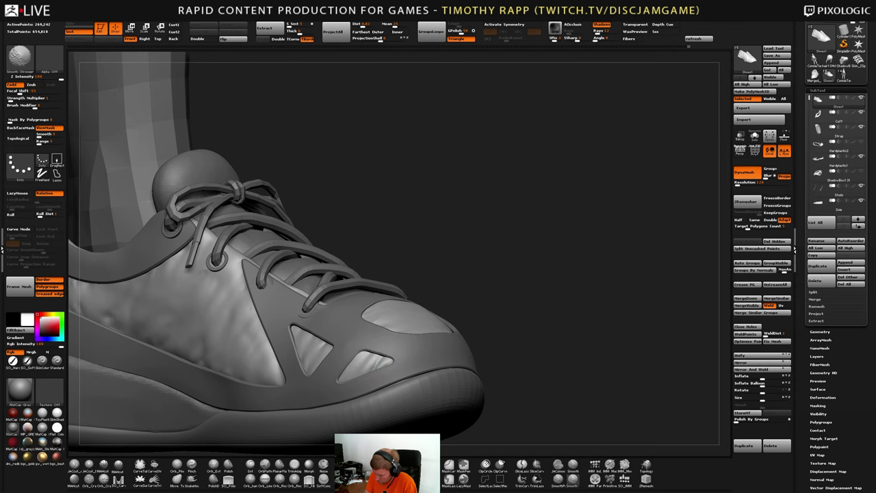
Deepen the folds in the small toe-side opening and smooth the fabric there
{"action": "mouse_move", "coordinate": [385, 358]}
{"action": "right_mouse_down"}
{"action": "mouse_move", "coordinate": [353, 374]}
{"action": "mouse_move", "coordinate": [417, 362]}
{"action": "right_mouse_up"}
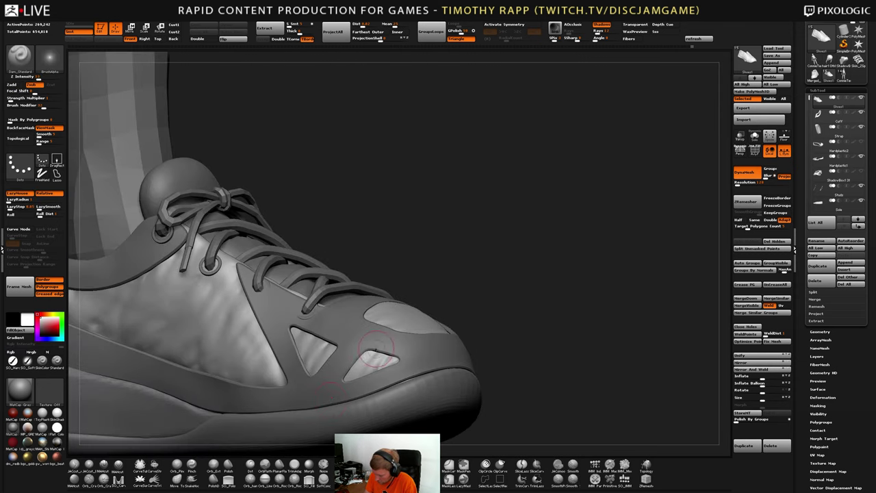
{"action": "left_click_drag", "start_coordinate": [388, 353], "coordinate": [356, 368]}
{"action": "mouse_move", "coordinate": [369, 362]}
{"action": "right_mouse_down"}
{"action": "mouse_move", "coordinate": [257, 369]}
{"action": "mouse_move", "coordinate": [274, 352]}
{"action": "mouse_move", "coordinate": [574, 332]}
{"action": "mouse_move", "coordinate": [561, 356]}
{"action": "right_mouse_up"}
{"action": "left_click_drag", "start_coordinate": [546, 359], "coordinate": [540, 373], "text": "shift"}
{"action": "right_click_drag", "start_coordinate": [544, 366], "coordinate": [593, 330]}
{"action": "right_click_drag", "start_coordinate": [582, 362], "coordinate": [556, 373]}
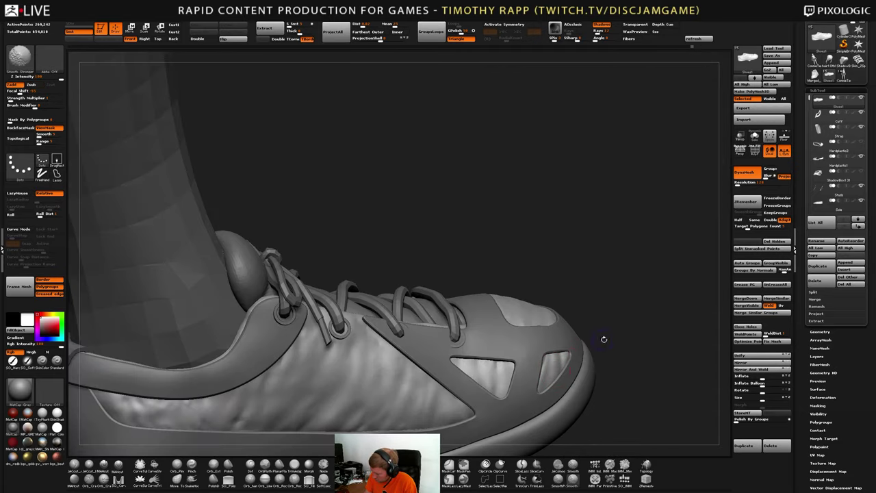
Review the whole sneaker on the leg and cycle through its subtools from the cuff to the ShadowBox shell
{"action": "mouse_move", "coordinate": [600, 344]}
{"action": "right_mouse_down", "text": "ctrl"}
{"action": "mouse_move", "coordinate": [602, 287]}
{"action": "mouse_move", "coordinate": [604, 342]}
{"action": "mouse_move", "coordinate": [582, 328]}
{"action": "mouse_move", "coordinate": [602, 321]}
{"action": "mouse_move", "coordinate": [541, 345]}
{"action": "mouse_move", "coordinate": [539, 301]}
{"action": "right_mouse_up", "text": "ctrl"}
{"action": "mouse_move", "coordinate": [513, 346]}
{"action": "right_mouse_down"}
{"action": "mouse_move", "coordinate": [551, 344]}
{"action": "mouse_move", "coordinate": [551, 375]}
{"action": "mouse_move", "coordinate": [549, 366]}
{"action": "mouse_move", "coordinate": [527, 371]}
{"action": "mouse_move", "coordinate": [546, 404]}
{"action": "mouse_move", "coordinate": [521, 366]}
{"action": "mouse_move", "coordinate": [520, 386]}
{"action": "mouse_move", "coordinate": [572, 397]}
{"action": "right_mouse_up"}
{"action": "right_click_drag", "start_coordinate": [572, 397], "coordinate": [609, 383], "text": "alt"}
{"action": "mouse_move", "coordinate": [609, 384]}
{"action": "right_mouse_down", "text": "ctrl"}
{"action": "mouse_move", "coordinate": [616, 399]}
{"action": "mouse_move", "coordinate": [586, 376]}
{"action": "mouse_move", "coordinate": [608, 367]}
{"action": "right_mouse_up", "text": "ctrl"}
{"action": "key", "text": "Down"}
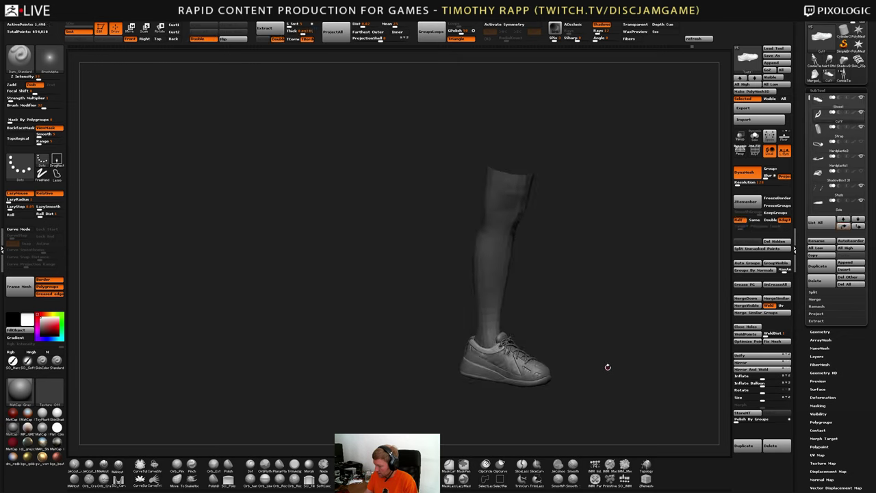
{"action": "key", "text": "Down"}
{"action": "key", "text": "Up"}
{"action": "key", "text": "Up"}
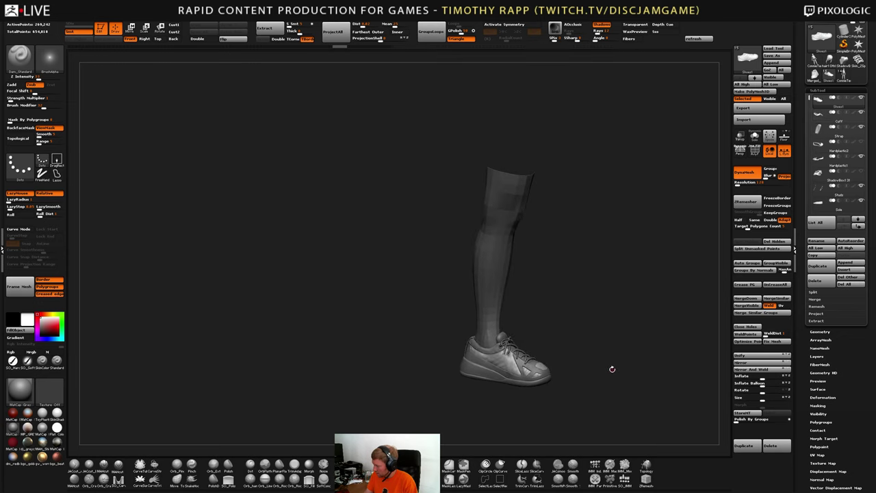
{"action": "key", "text": "Down"}
{"action": "key", "text": "Down"}
{"action": "key", "text": "Down"}
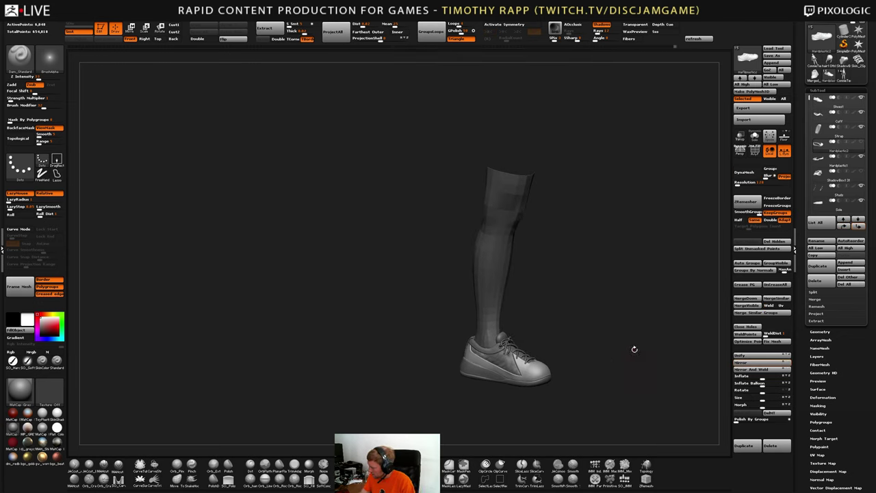
{"action": "key", "text": "Down"}
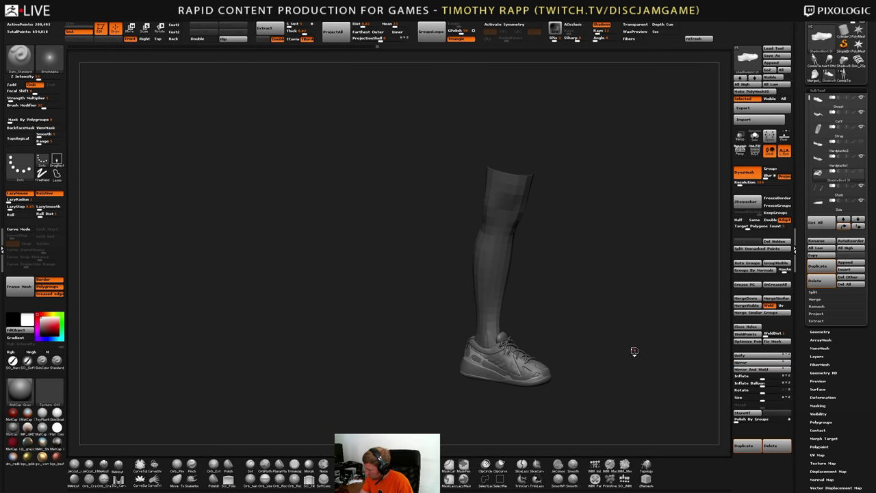
Toggle the visibility of the ShadowBox shell and Hardplastic1 subtools and turn on transparency for the inactive parts
{"action": "left_click", "coordinate": [861, 172]}
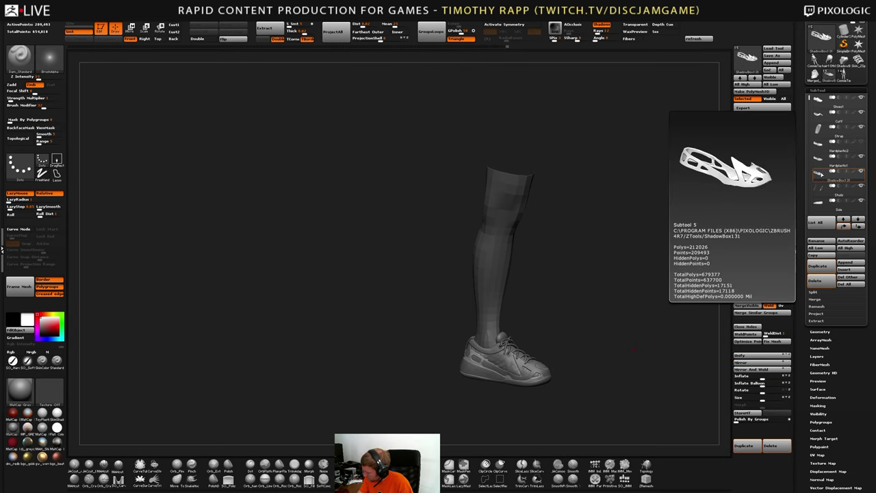
{"action": "left_click", "coordinate": [862, 158]}
{"action": "mouse_move", "coordinate": [818, 174]}
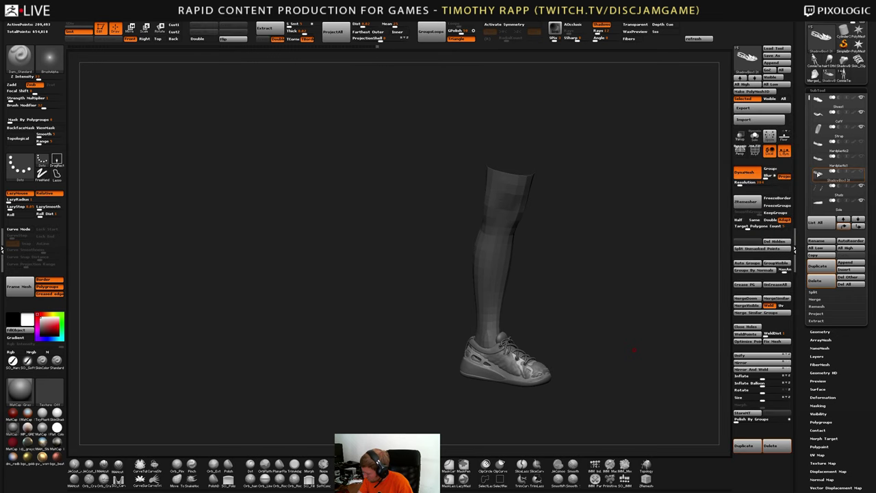
{"action": "left_click", "coordinate": [739, 136]}
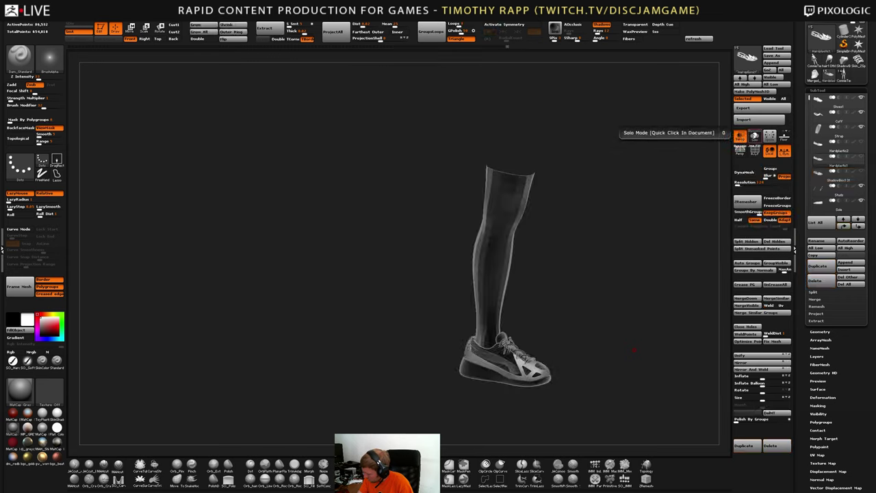
Select the Hardplastic1 subtool and examine its shape against the transparent shoe and leg from both sides
{"action": "key", "text": "ctrl+z"}
{"action": "key", "text": "ctrl+shift+z"}
{"action": "key", "text": "ctrl+z"}
{"action": "key", "text": "ctrl+shift+z"}
{"action": "left_click_drag", "start_coordinate": [565, 356], "coordinate": [612, 354]}
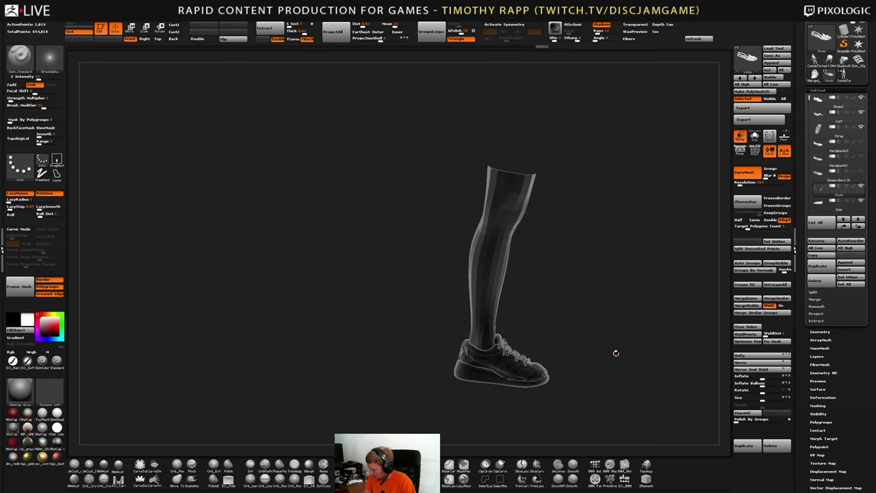
{"action": "key", "text": "Up"}
{"action": "key", "text": "Up"}
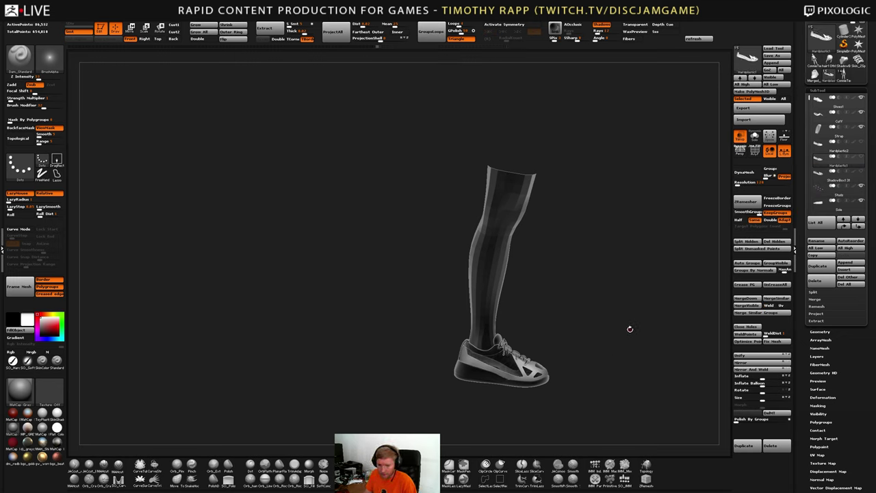
{"action": "left_click_drag", "start_coordinate": [678, 262], "coordinate": [634, 290]}
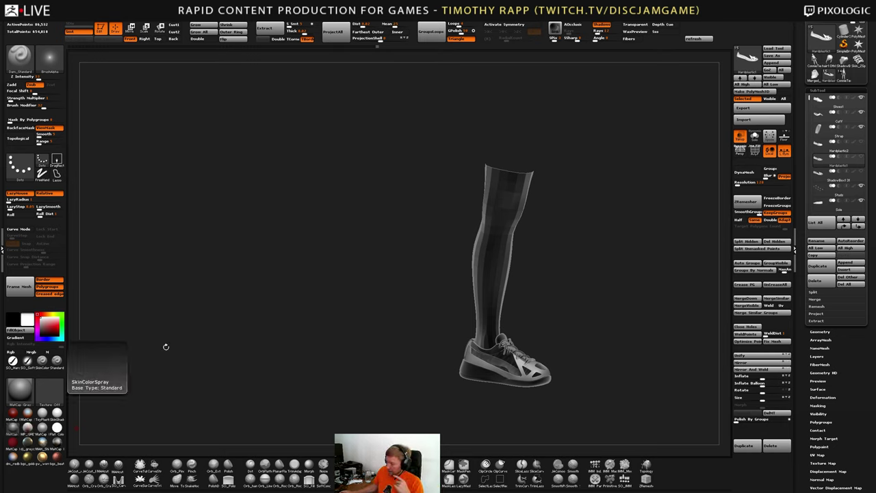
{"action": "left_click_drag", "start_coordinate": [555, 326], "coordinate": [499, 330], "text": "shift"}
{"action": "mouse_move", "coordinate": [615, 353]}
{"action": "left_mouse_down", "text": "alt"}
{"action": "mouse_move", "coordinate": [546, 337]}
{"action": "mouse_move", "coordinate": [595, 375]}
{"action": "mouse_move", "coordinate": [590, 351]}
{"action": "left_mouse_up", "text": "alt"}
{"action": "mouse_move", "coordinate": [577, 355]}
{"action": "left_mouse_down"}
{"action": "mouse_move", "coordinate": [616, 348]}
{"action": "mouse_move", "coordinate": [561, 352]}
{"action": "left_mouse_up"}
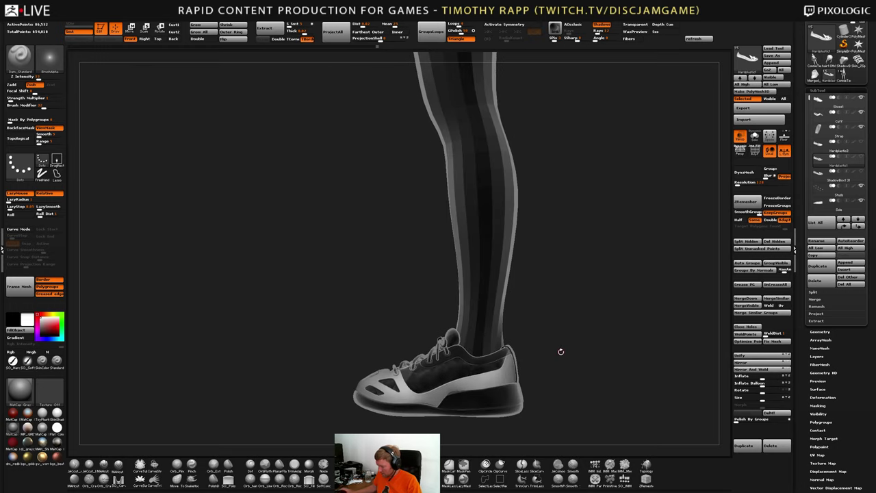